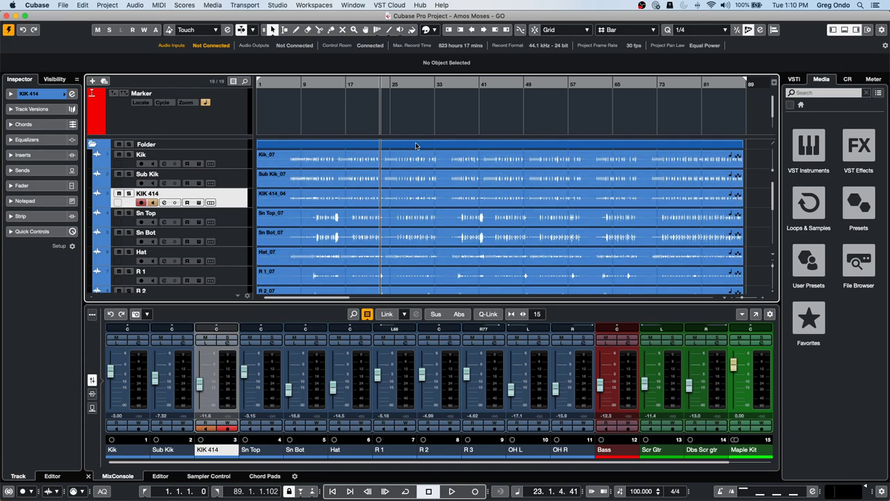
# In the separate MixConsole window, expand the Routing rack and filter out the input channels.
pyautogui.click(756, 314)
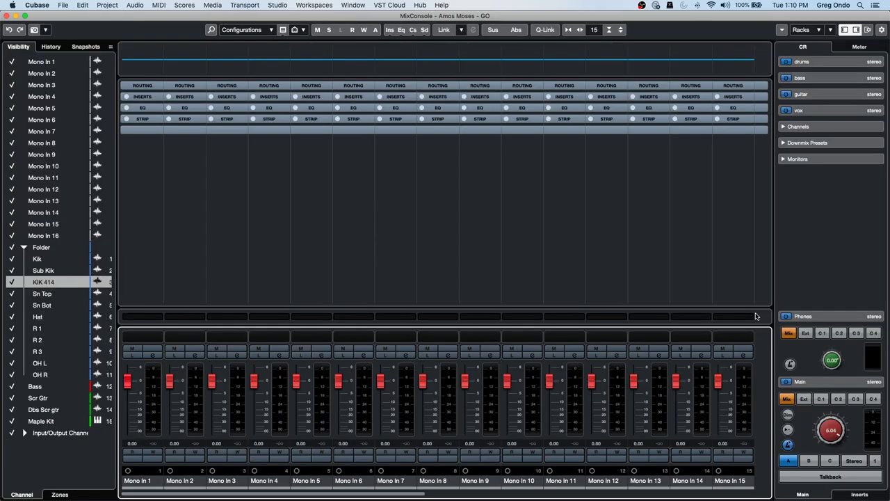
pyautogui.click(137, 86)
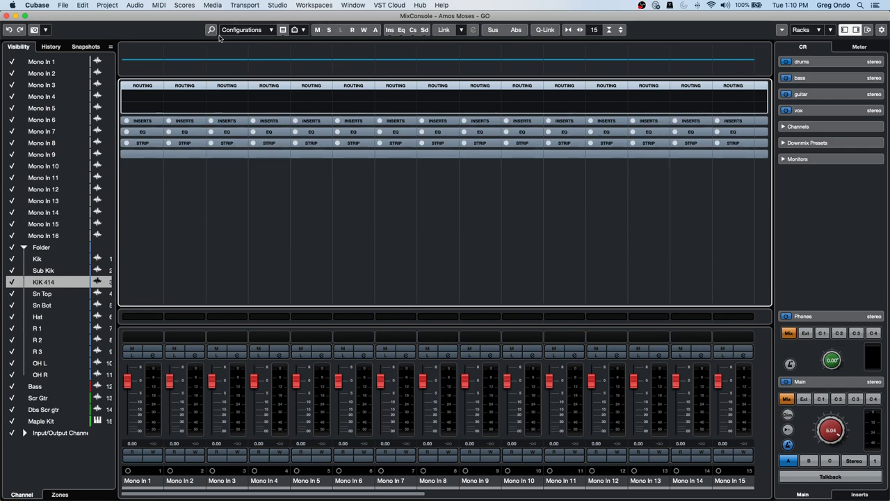
pyautogui.click(283, 30)
pyautogui.click(289, 68)
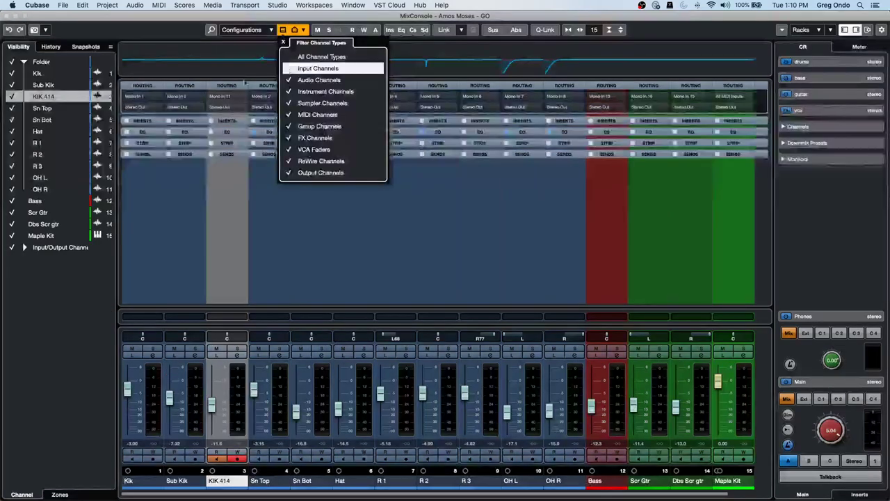
pyautogui.click(193, 71)
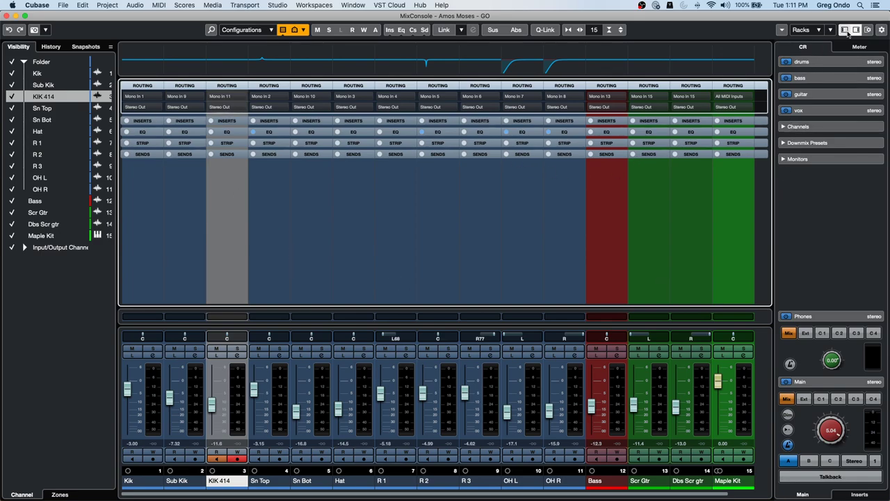
# Show and expand the Direct Routing rack and check the destinations available for the Sub Kik channel.
pyautogui.click(801, 30)
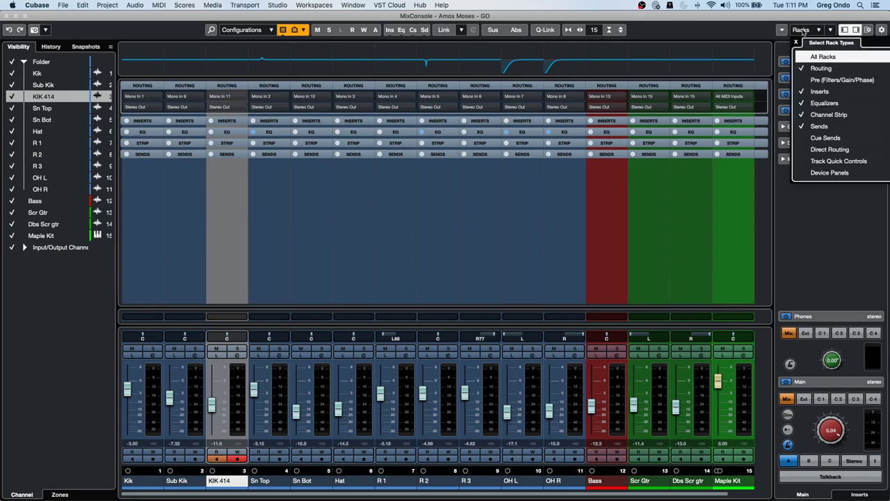
pyautogui.click(802, 150)
pyautogui.click(187, 168)
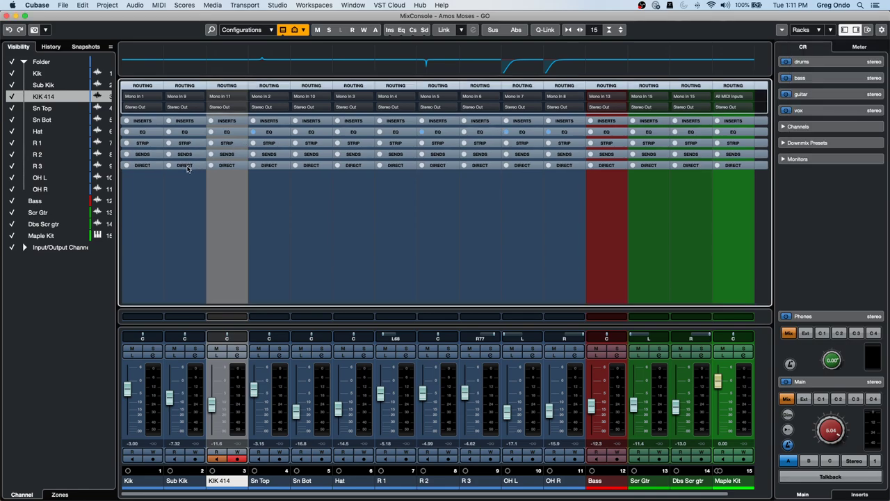
pyautogui.click(186, 164)
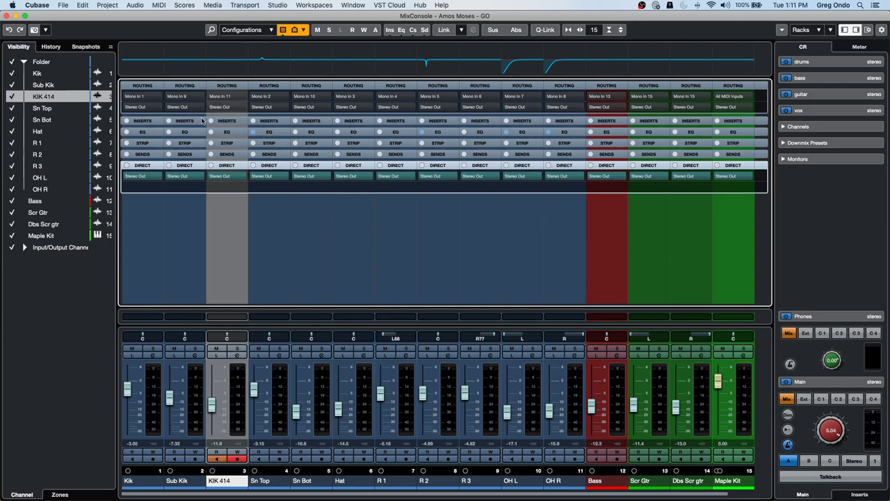
pyautogui.click(199, 177)
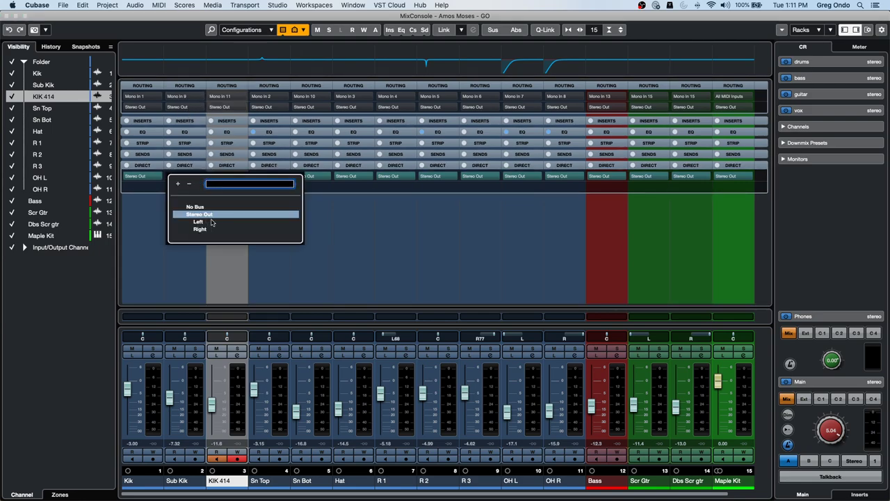
pyautogui.click(482, 217)
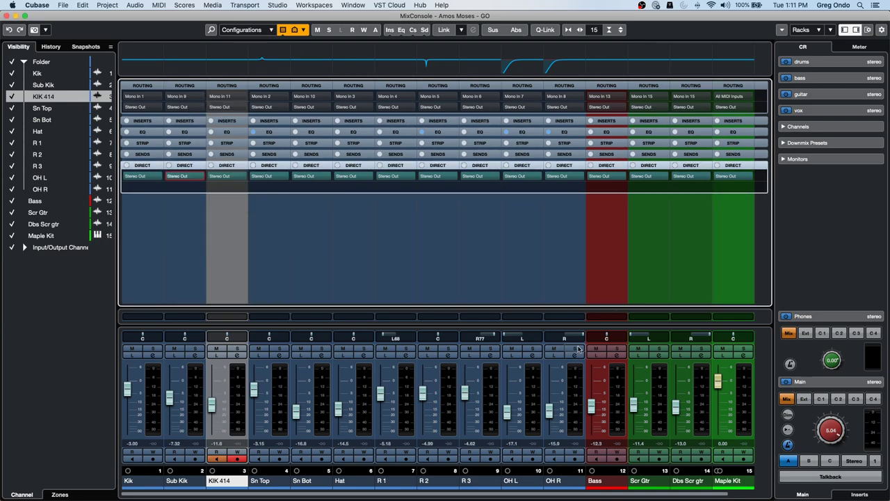
# Add two stereo group tracks after the OH R channel, routed to Stereo Out and created outside the folder.
pyautogui.click(156, 411)
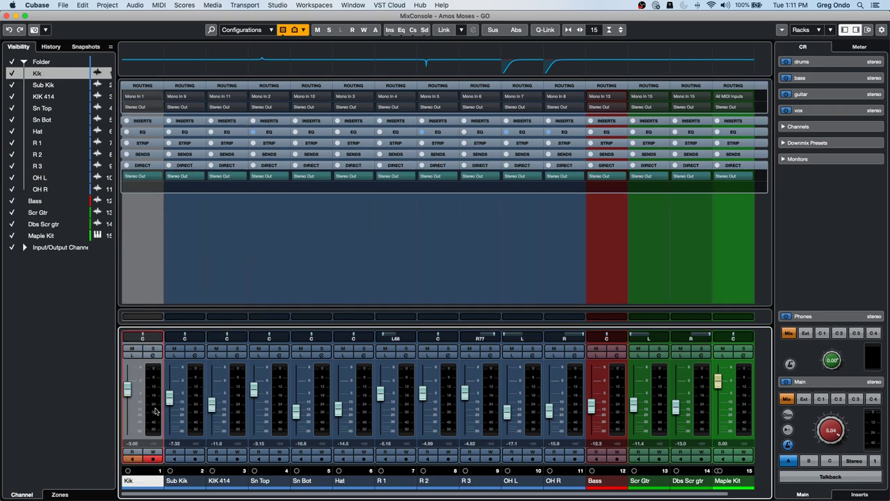
pyautogui.click(570, 390)
pyautogui.rightClick(571, 388)
pyautogui.moveTo(657, 493)
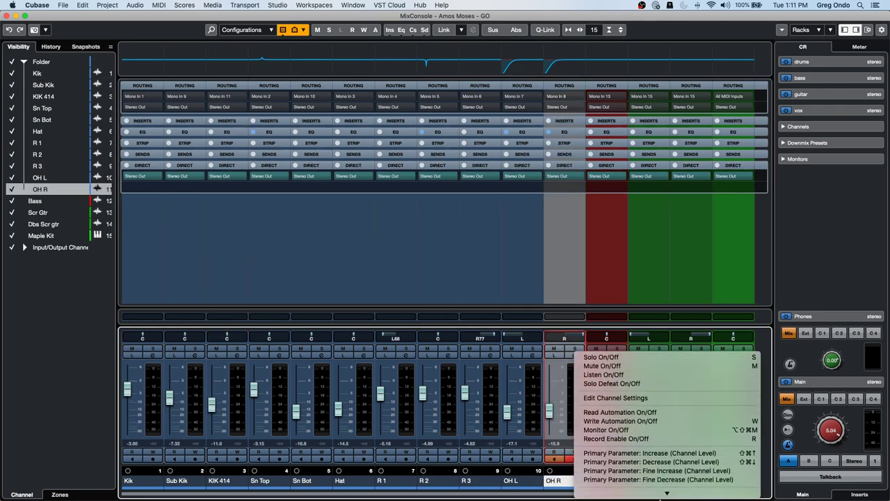
pyautogui.moveTo(693, 492)
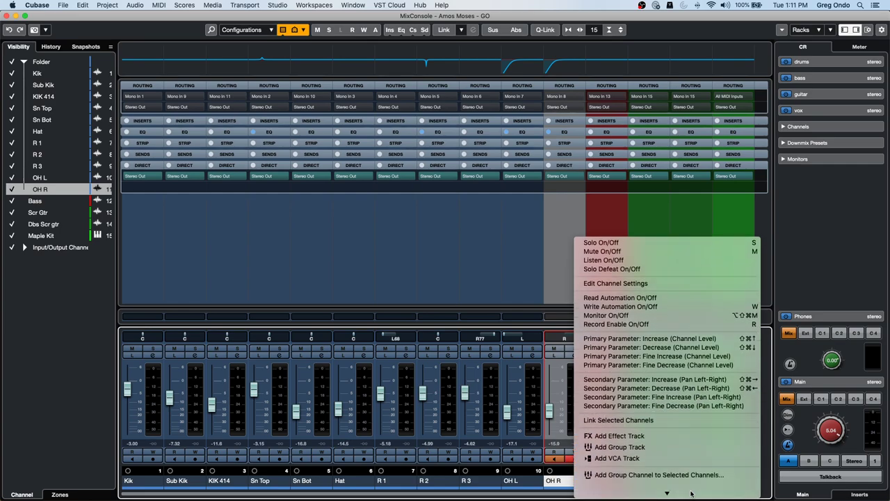
pyautogui.click(646, 394)
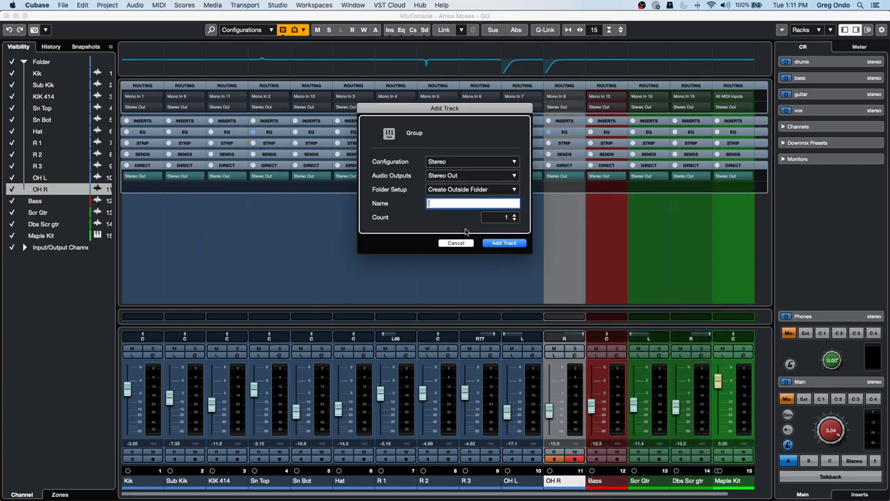
pyautogui.click(514, 215)
pyautogui.click(503, 243)
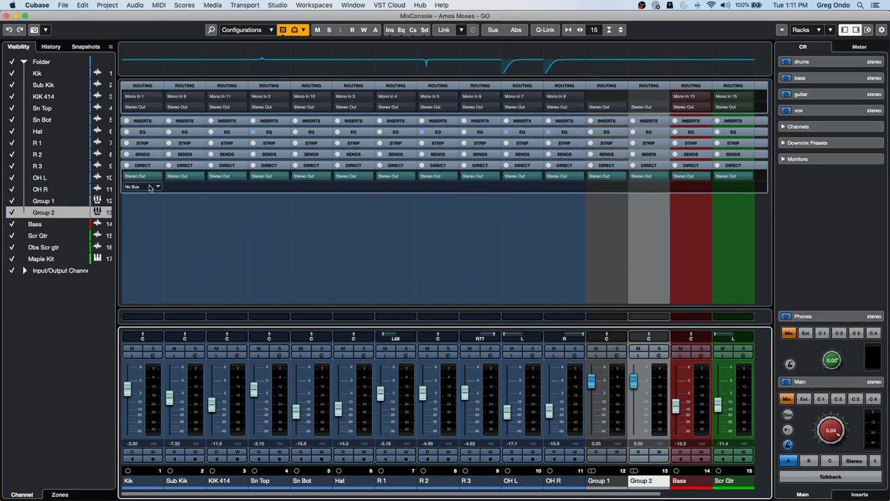
# Select channels Kik through OH R and set their first two direct routing destinations to Group 1 and Group 2.
pyautogui.click(149, 405)
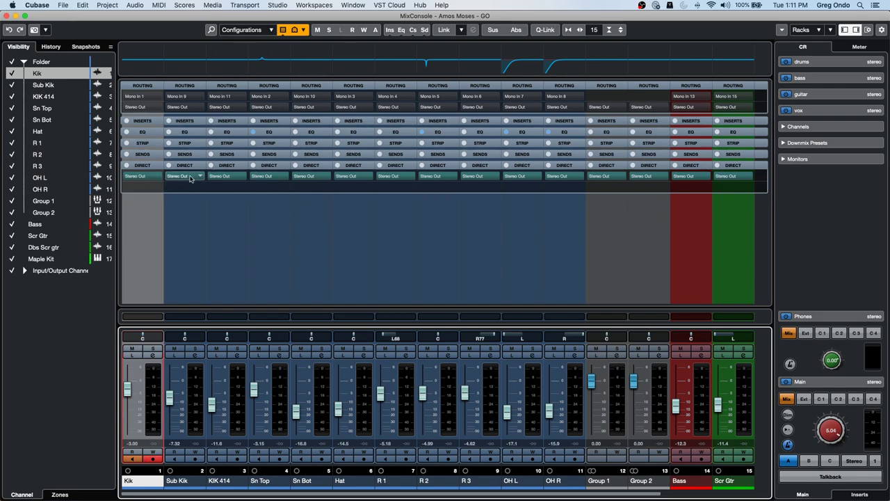
pyautogui.click(575, 398)
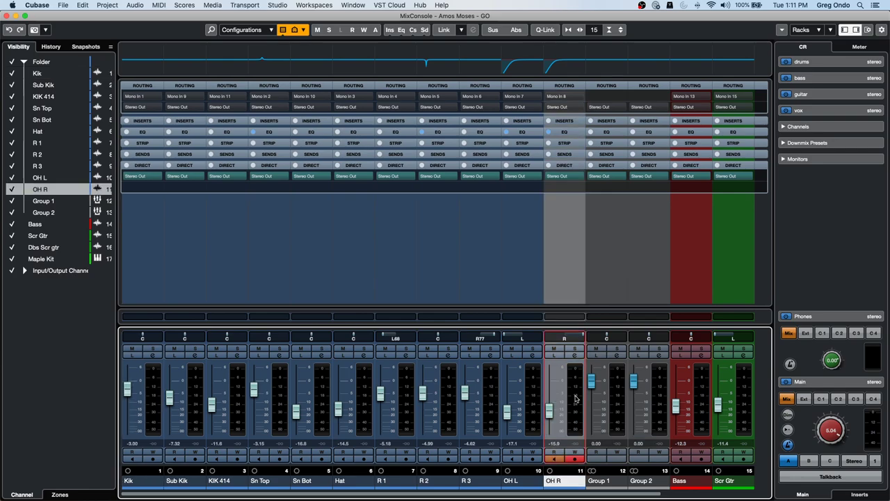
pyautogui.keyDown('shift'); pyautogui.click(147, 410); pyautogui.keyUp('shift')
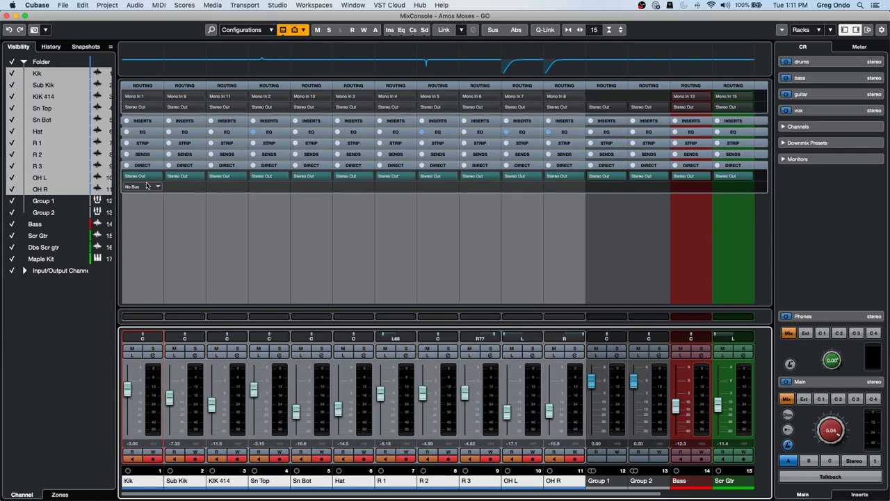
pyautogui.hotkey('alt', 'shift')
pyautogui.hotkey('alt', 'shift')
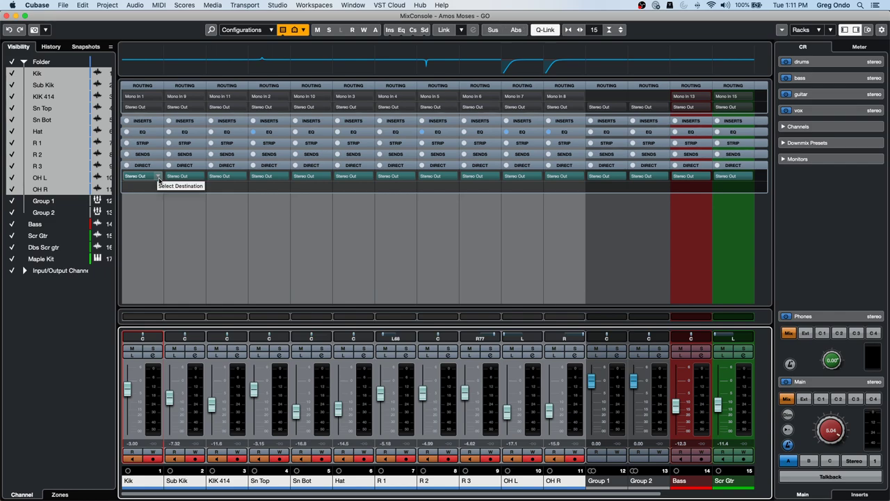
pyautogui.keyDown('alt'); pyautogui.keyDown('shift'); pyautogui.click(159, 178); pyautogui.keyUp('shift'); pyautogui.keyUp('alt')
pyautogui.click(164, 244)
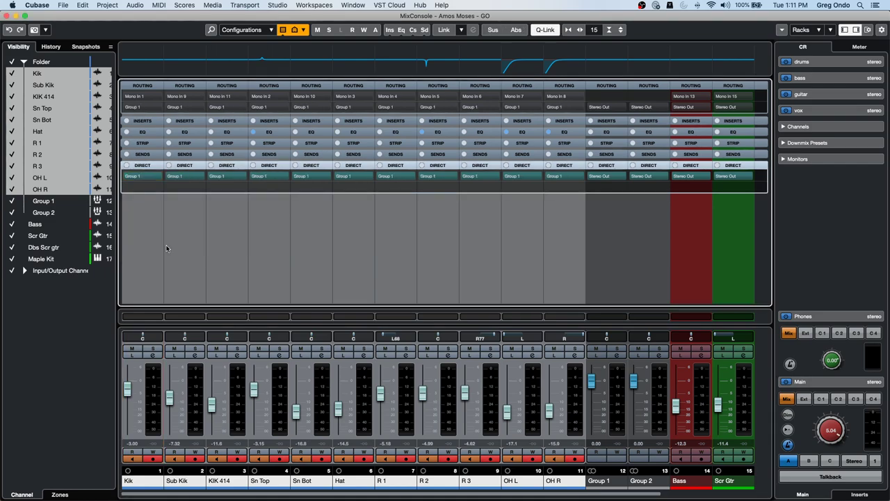
pyautogui.click(159, 185)
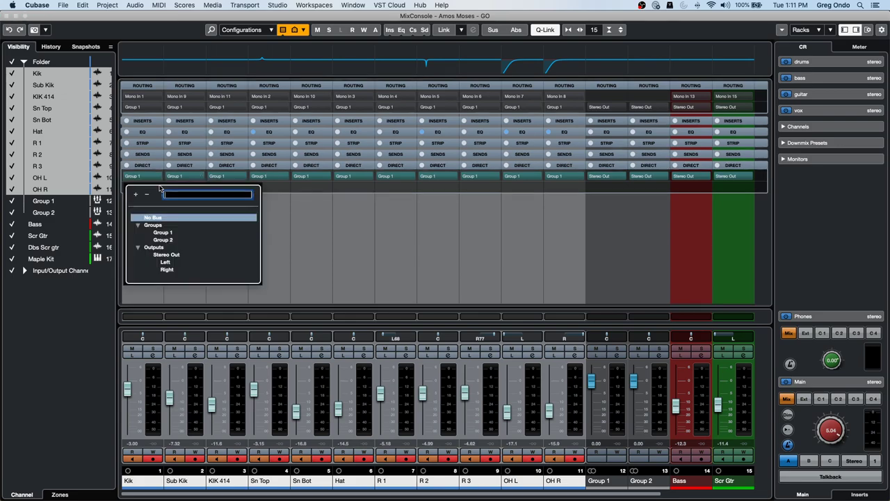
pyautogui.click(167, 240)
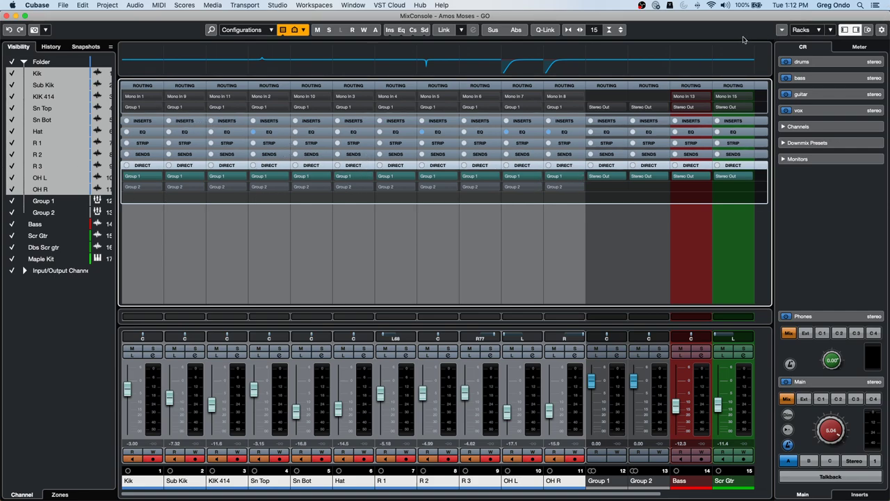
# Turn on direct routing summing mode and activate the Group 2 destination on all selected drum channels.
pyautogui.click(782, 30)
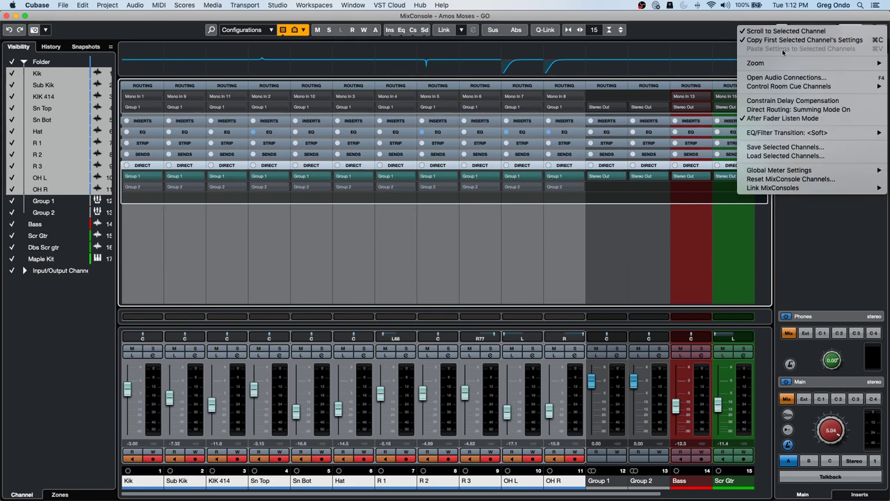
pyautogui.click(796, 111)
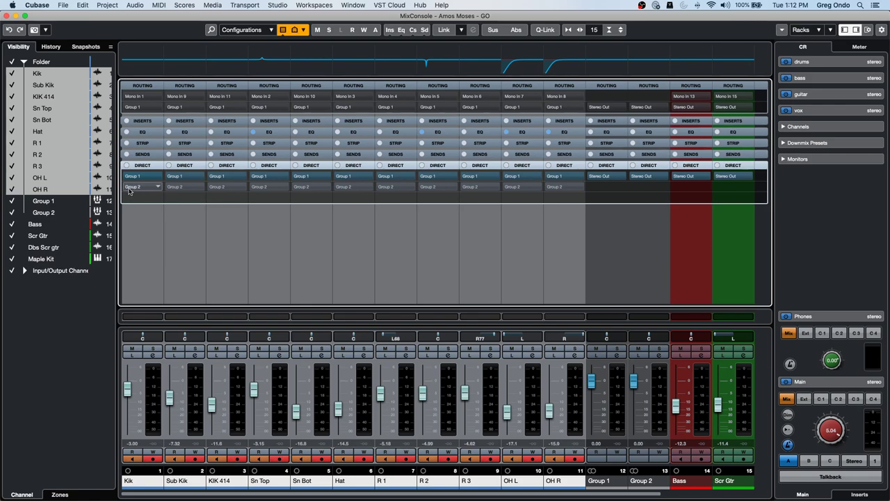
pyautogui.press('alt')
pyautogui.hotkey('shift', 'alt')
pyautogui.keyDown('alt'); pyautogui.keyDown('shift'); pyautogui.click(128, 189); pyautogui.keyUp('shift'); pyautogui.keyUp('alt')
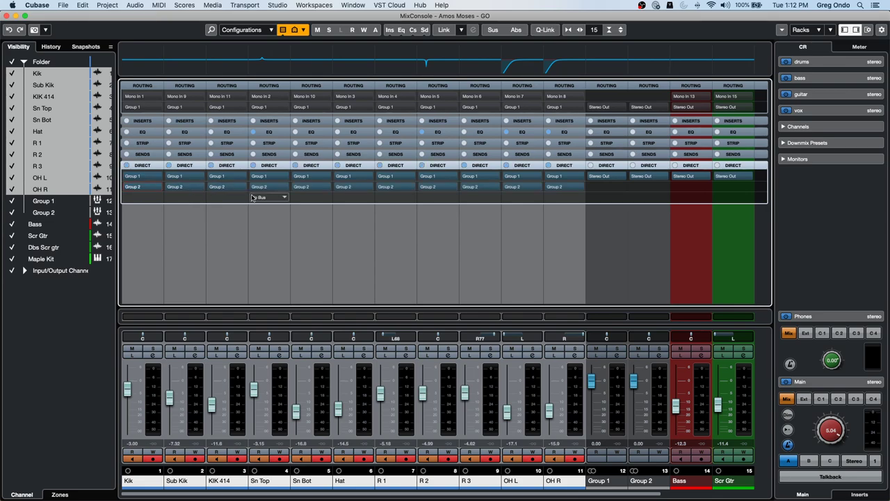
# During playback, enable read and write automation on the selected drum channels and switch off their Group 2 direct routing.
pyautogui.press('space')
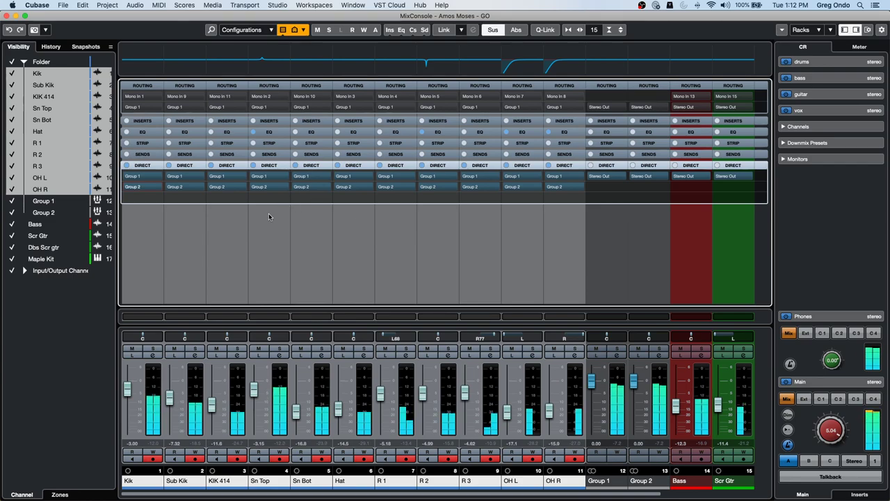
pyautogui.hotkey('alt', 'shift')
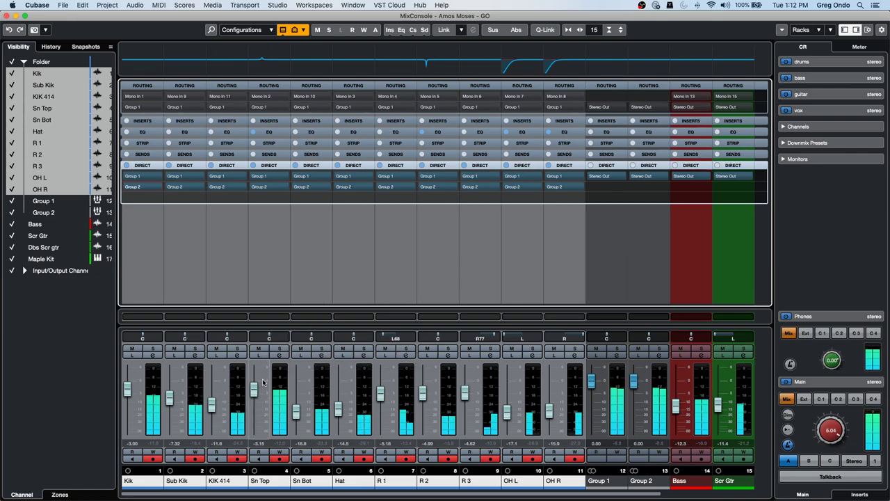
pyautogui.hotkey('shift', 'alt')
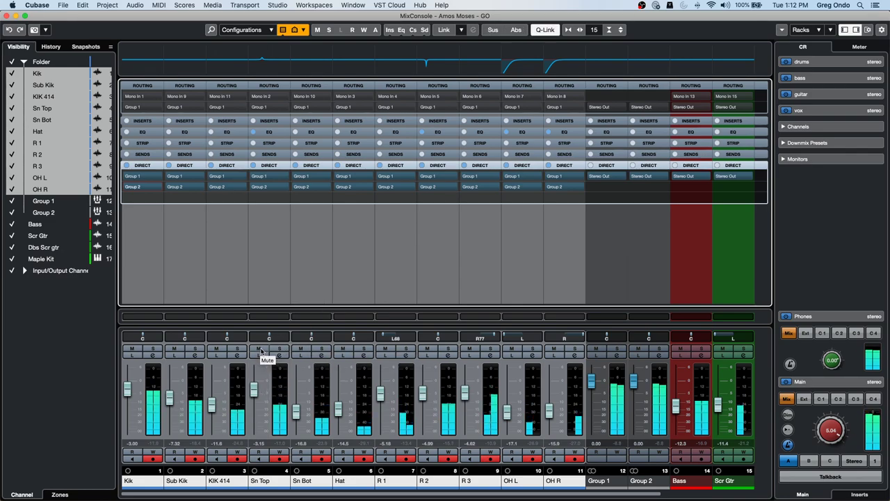
pyautogui.keyDown('alt'); pyautogui.keyDown('shift'); pyautogui.click(261, 350); pyautogui.keyUp('shift'); pyautogui.keyUp('alt')
pyautogui.keyDown('alt'); pyautogui.keyDown('shift'); pyautogui.click(261, 350); pyautogui.keyUp('shift'); pyautogui.keyUp('alt')
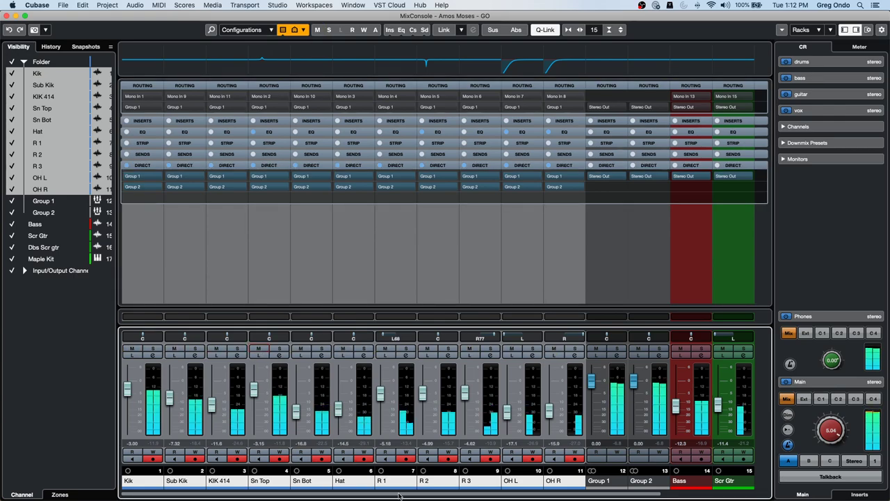
pyautogui.keyDown('alt'); pyautogui.keyDown('shift'); pyautogui.click(279, 452); pyautogui.keyUp('shift'); pyautogui.keyUp('alt')
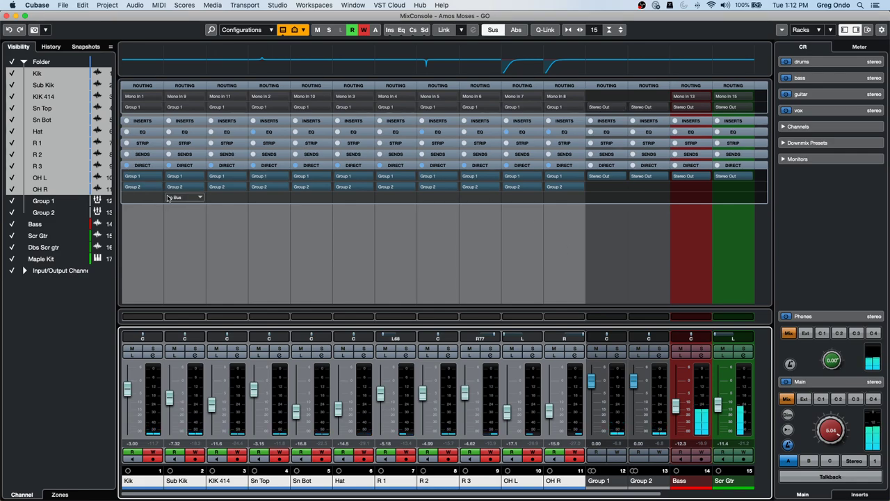
pyautogui.keyDown('alt'); pyautogui.keyDown('shift'); pyautogui.click(130, 189); pyautogui.keyUp('shift'); pyautogui.keyUp('alt')
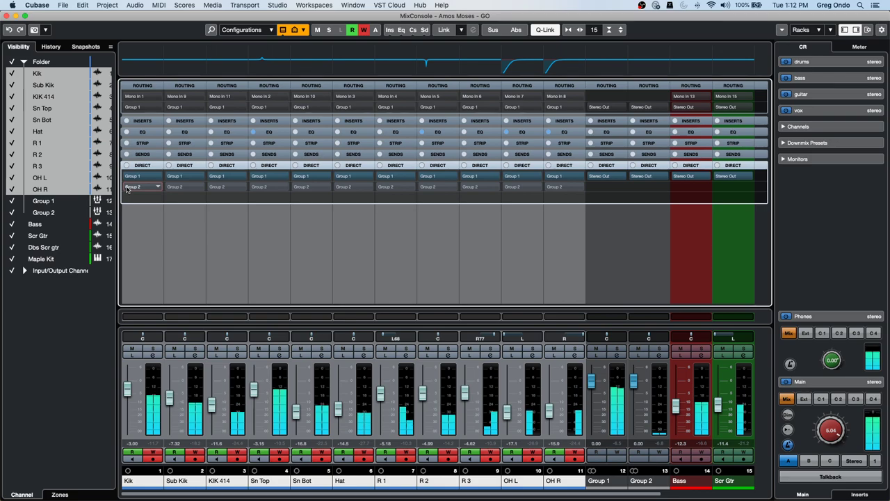
# Raise the Group 2 fader to 3.41 dB and load the Standard Compressor in its channel strip.
pyautogui.moveTo(633, 385); pyautogui.dragTo(632, 375)
pyautogui.click(659, 355)
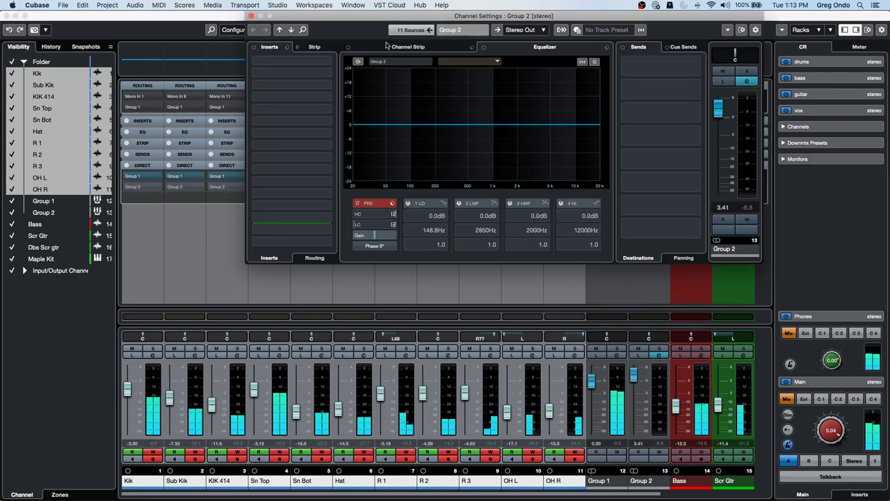
pyautogui.click(407, 47)
pyautogui.click(425, 65)
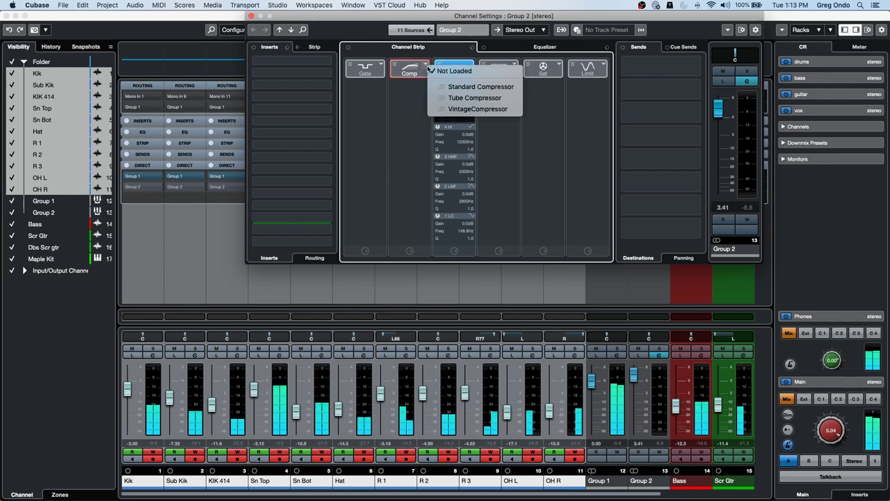
pyautogui.click(462, 87)
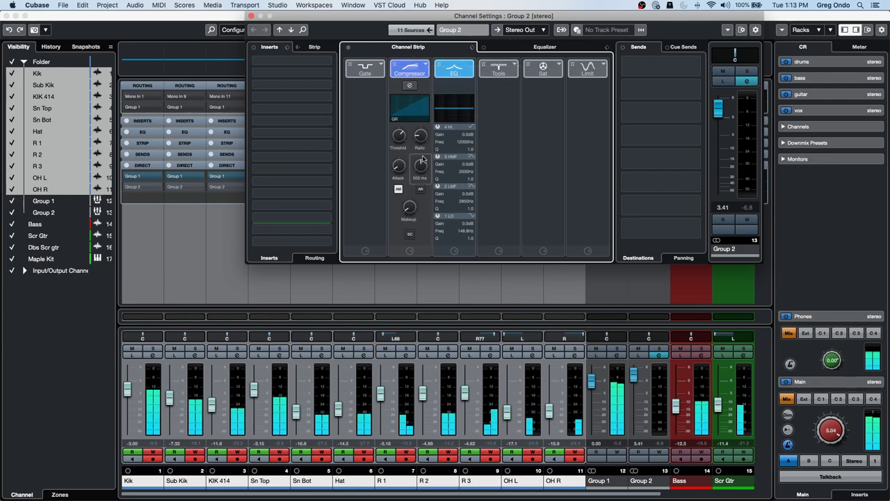
# In the detailed view of Group 2's compressor, set the threshold to -34.9 dB and the ratio to 8:1.
pyautogui.click(411, 104)
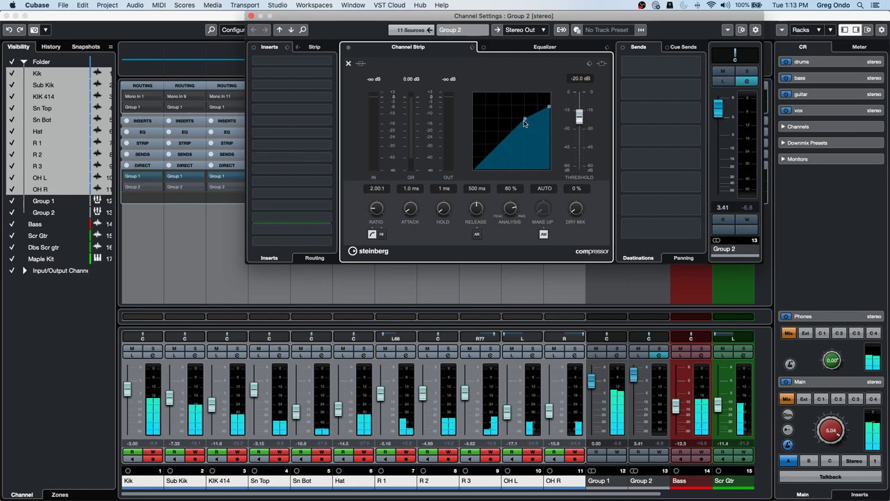
pyautogui.moveTo(525, 119); pyautogui.dragTo(506, 138)
pyautogui.moveTo(549, 115); pyautogui.dragTo(547, 136)
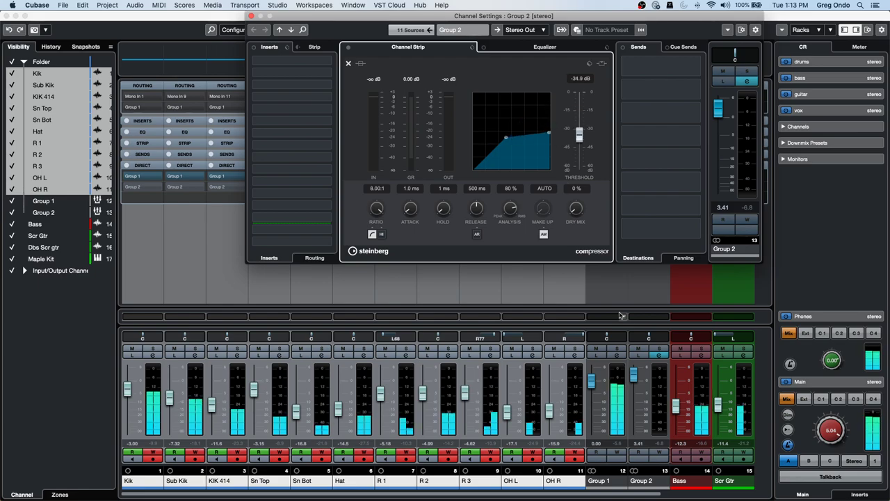
# Close Group 2's channel settings and switch the selected drum channels' Group 2 direct routing on and off twice during playback.
pyautogui.click(252, 16)
pyautogui.hotkey('alt', 'shift')
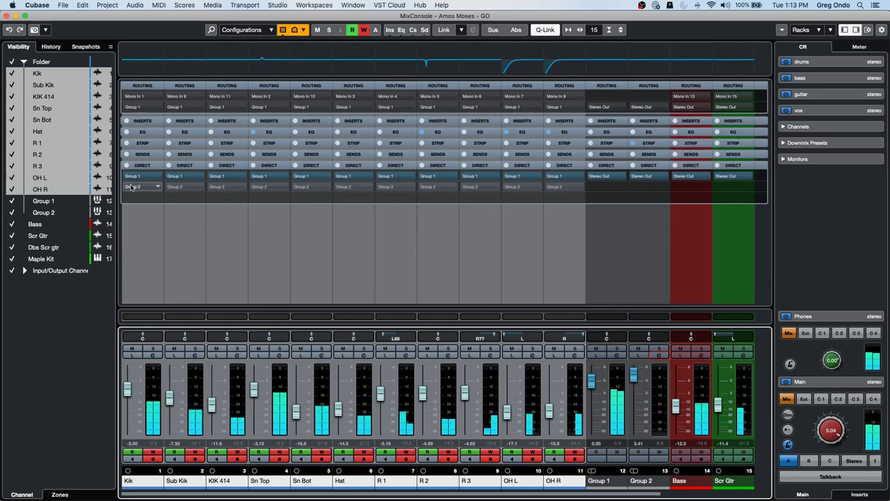
pyautogui.click(128, 188)
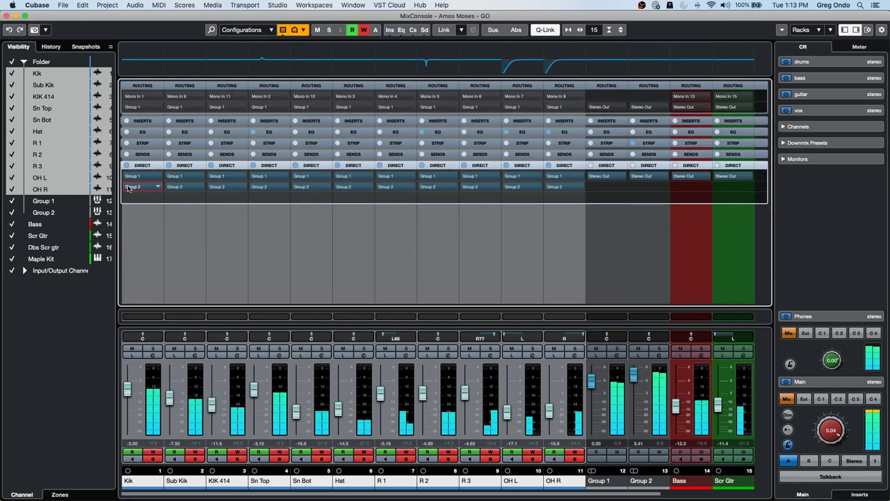
pyautogui.click(128, 189)
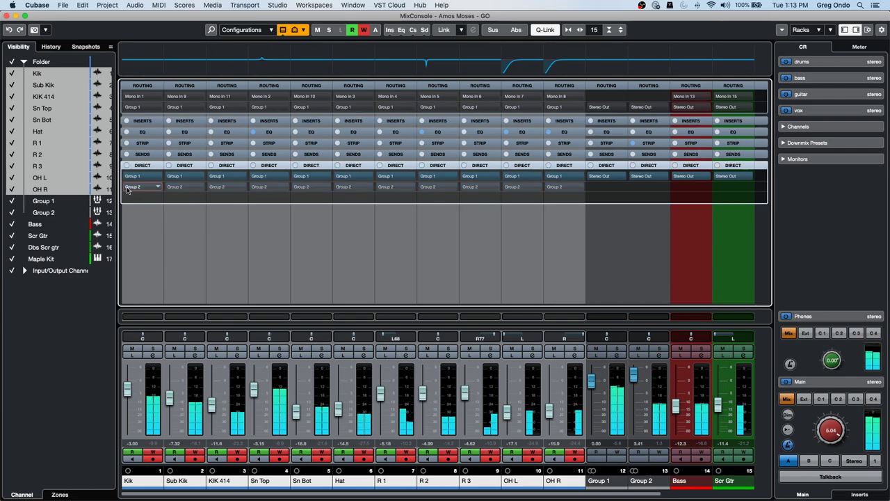
pyautogui.click(128, 190)
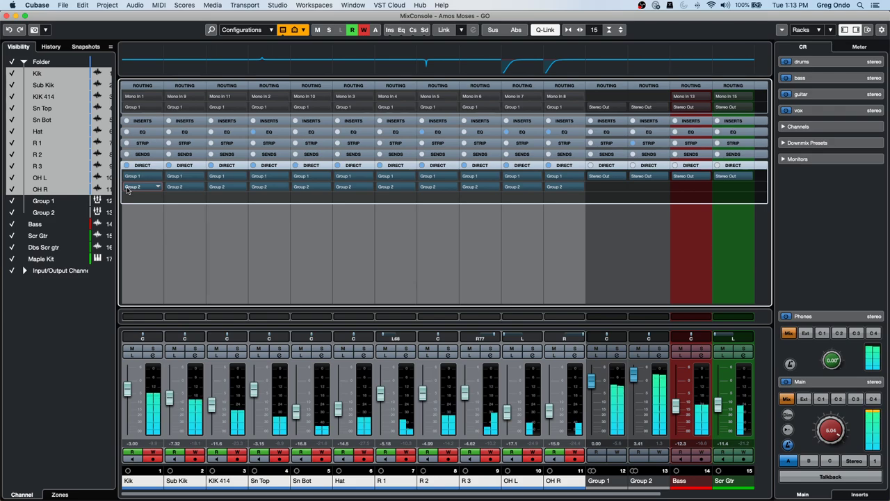
pyautogui.click(127, 189)
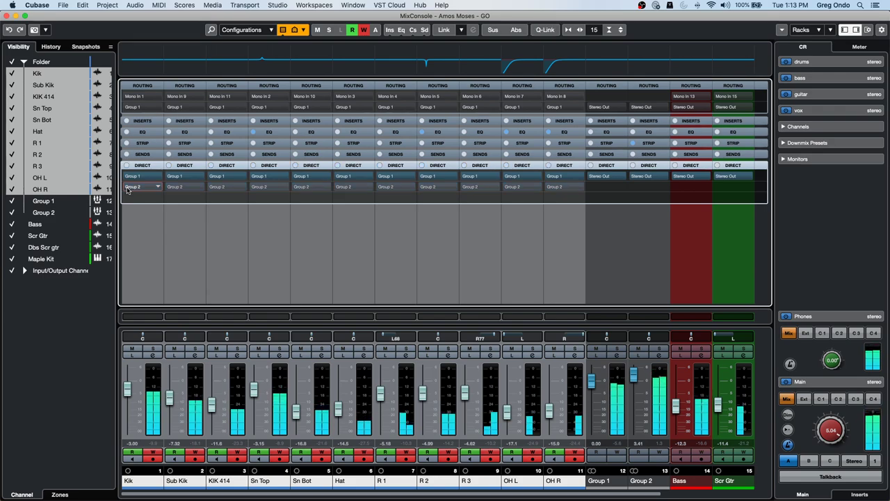
# Show the transport, stop playback, rewind to about bar 26, and play back the Group 2 routing automation before stopping.
pyautogui.press('F2')
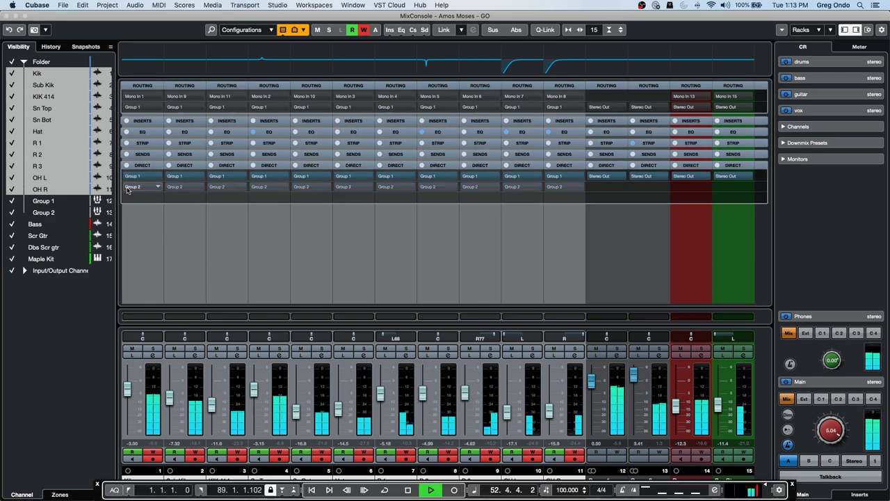
pyautogui.click(408, 490)
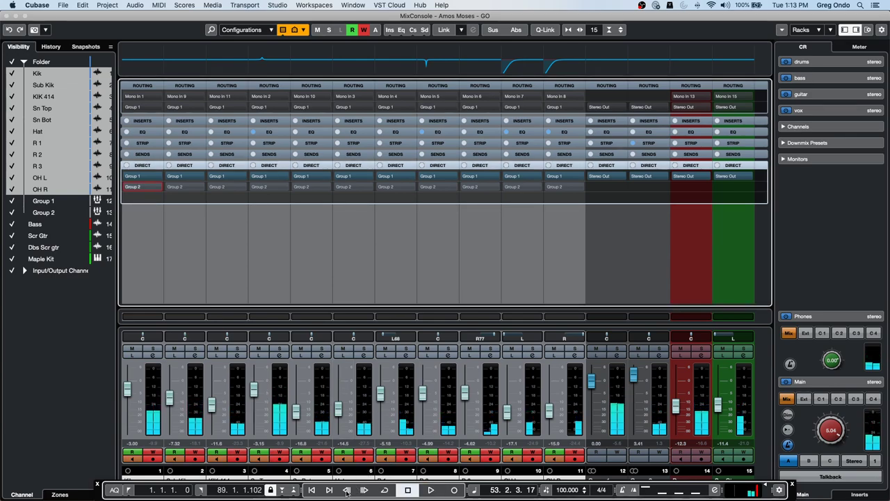
pyautogui.click(346, 491)
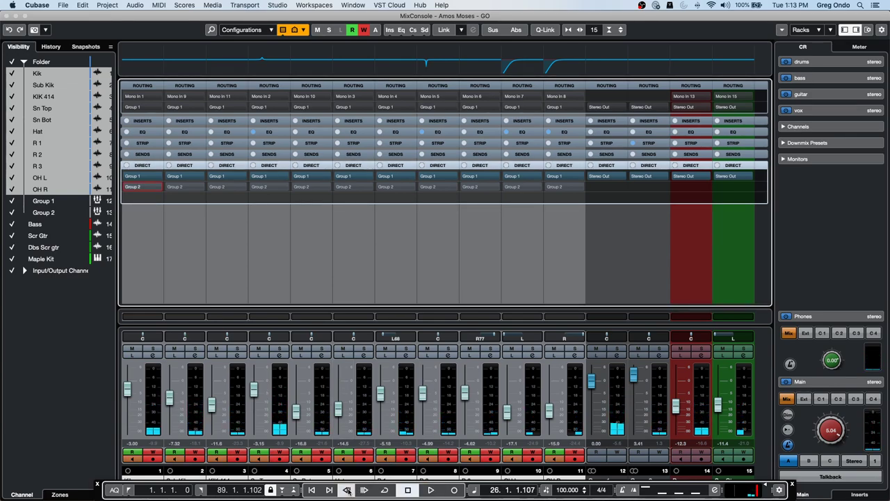
pyautogui.click(430, 489)
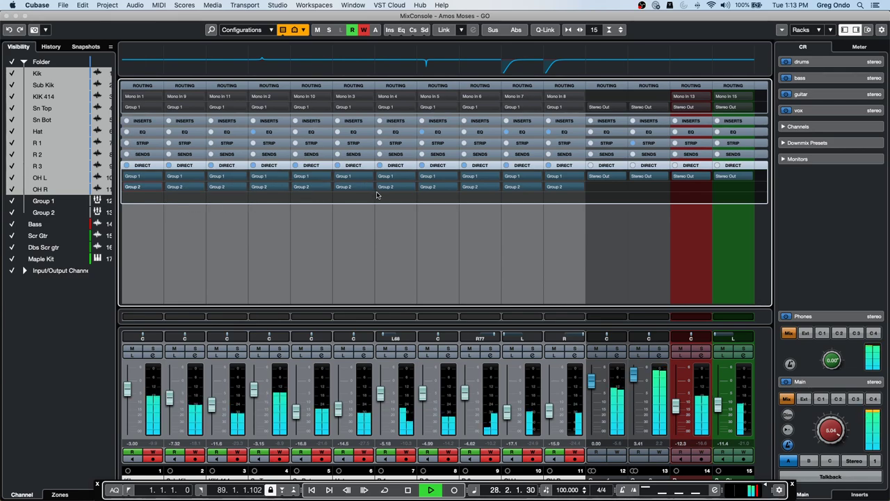
pyautogui.press('space')
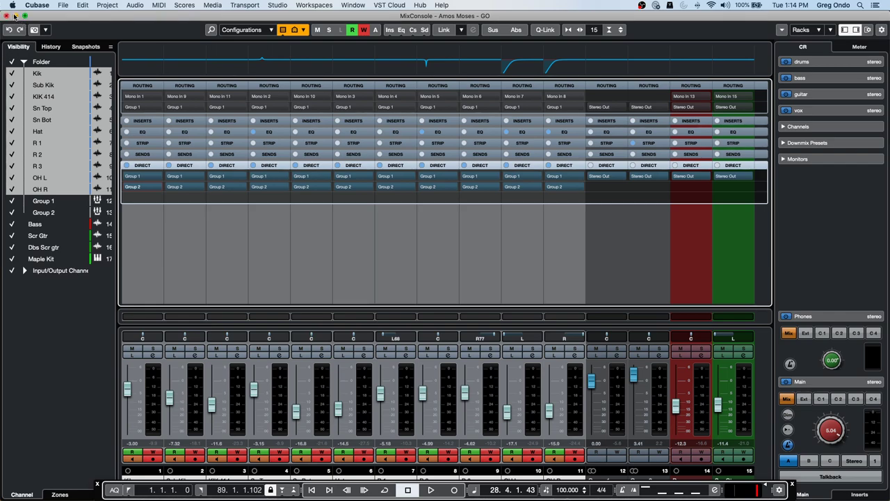
# Close the MixConsole window, switch to the open project "schubert 2nd HALion 5 DOUBLE" and activate it.
pyautogui.moveTo(48, 18); pyautogui.dragTo(77, 18)
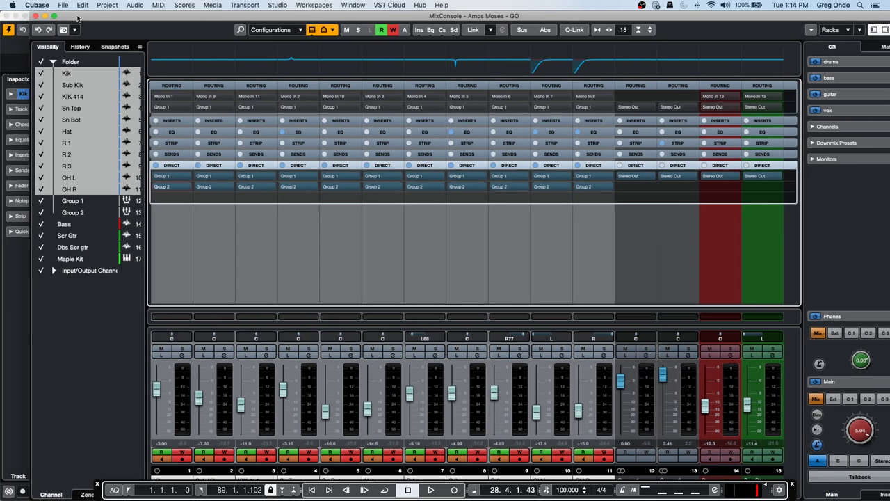
pyautogui.click(36, 15)
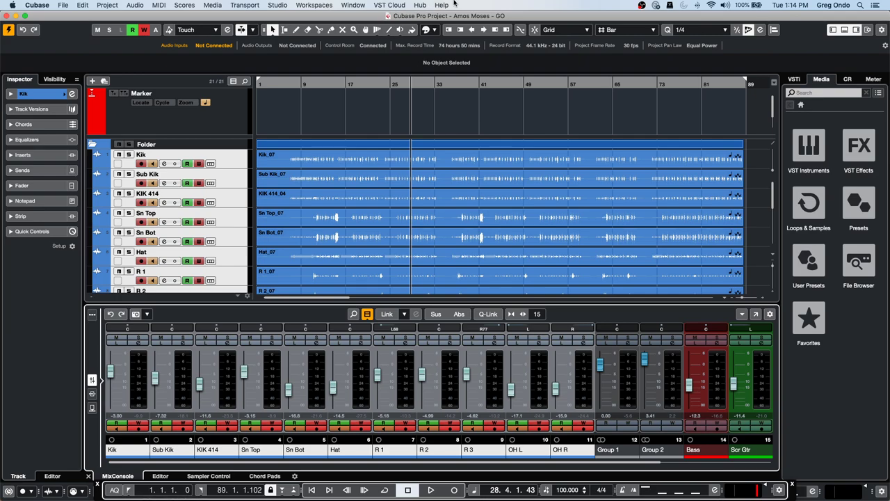
pyautogui.click(314, 5)
pyautogui.moveTo(345, 6)
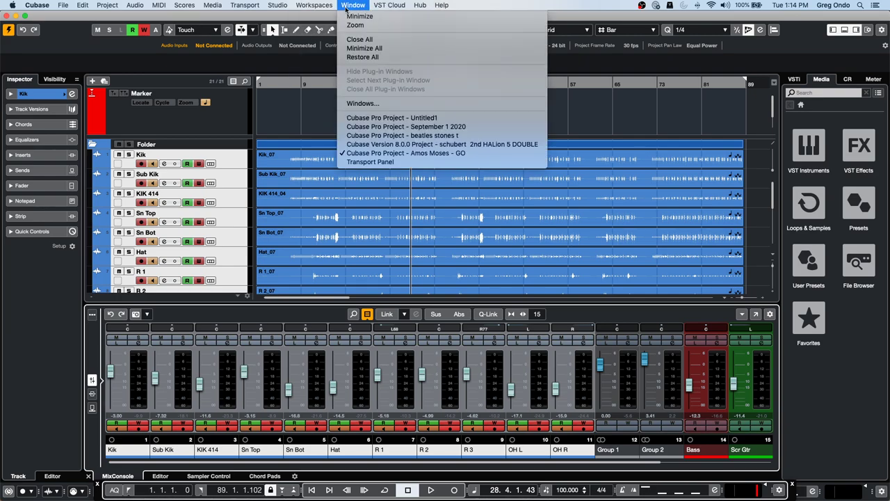
pyautogui.click(385, 143)
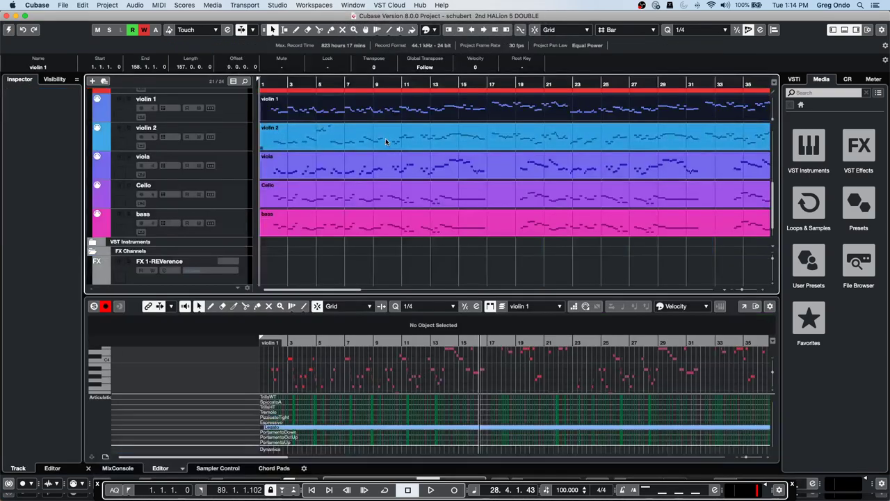
pyautogui.click(9, 30)
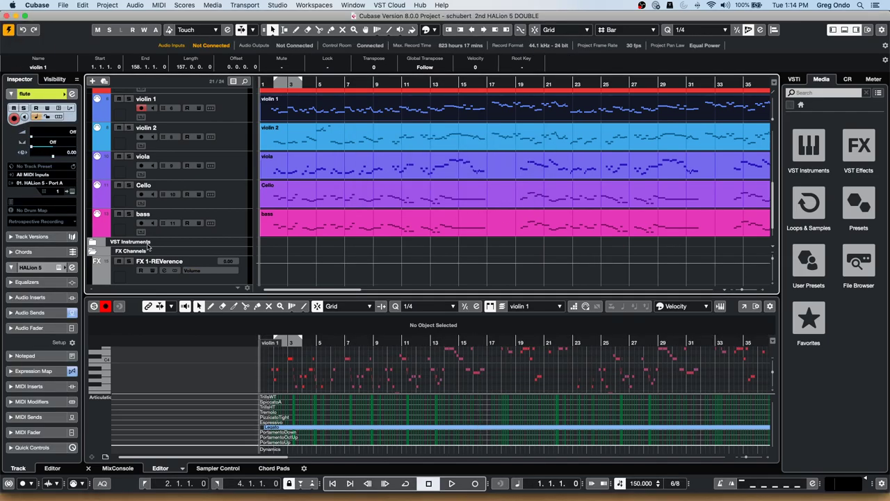
# Select the bass track and its part, then inspect the bass and violin 1 sound slots in Expression Map Setup and close it.
pyautogui.click(226, 219)
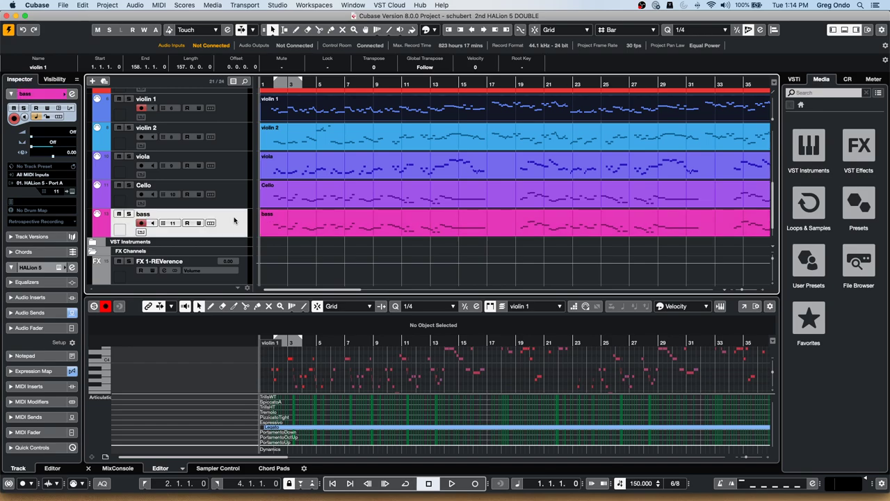
pyautogui.click(393, 225)
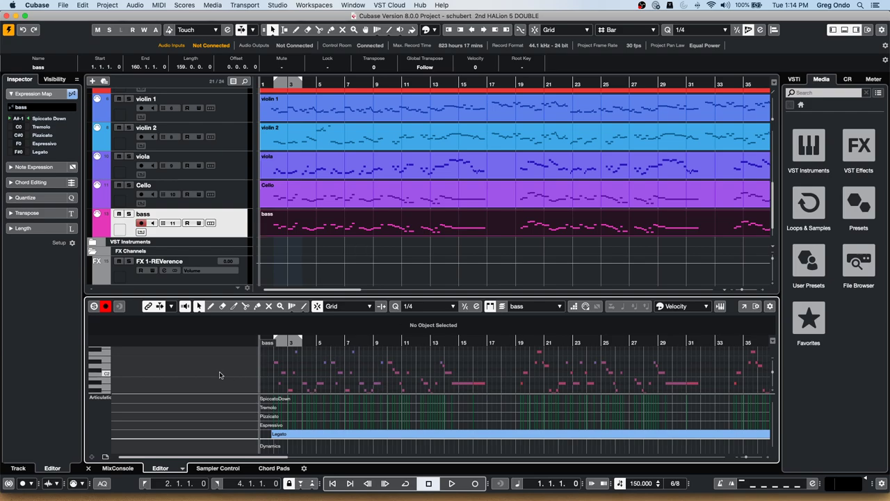
pyautogui.click(134, 6)
pyautogui.moveTo(154, 6)
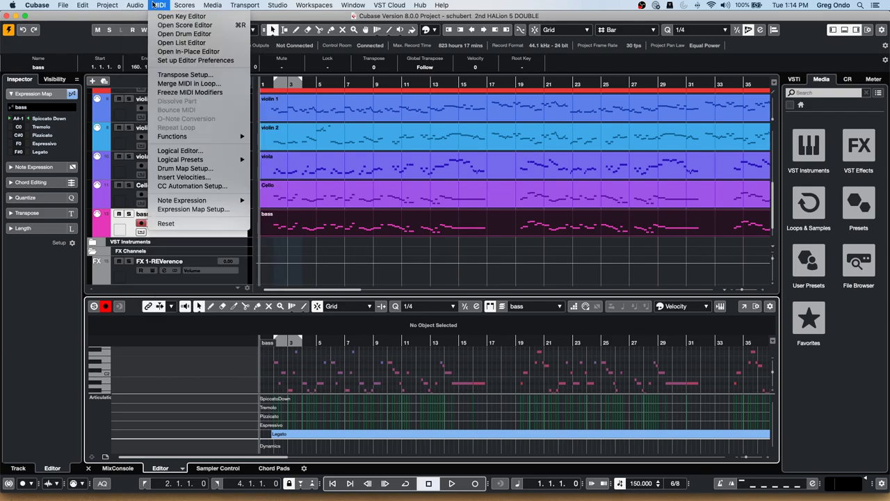
pyautogui.click(191, 210)
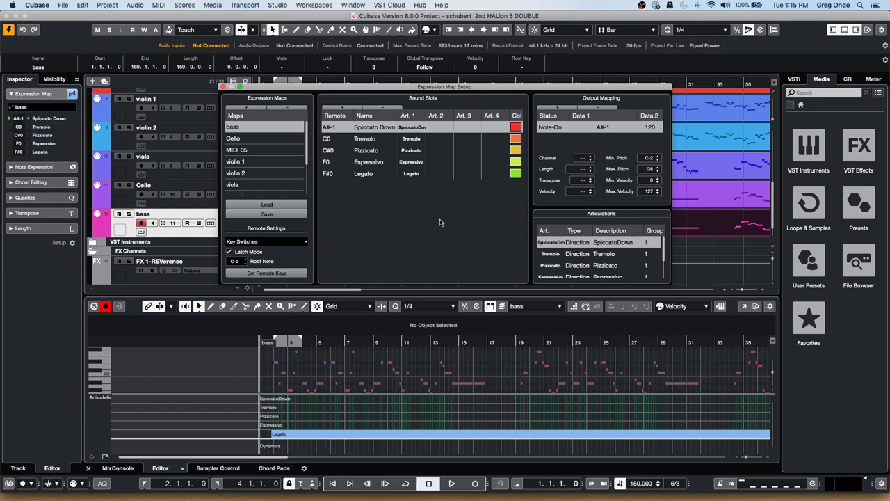
pyautogui.click(238, 172)
pyautogui.click(245, 162)
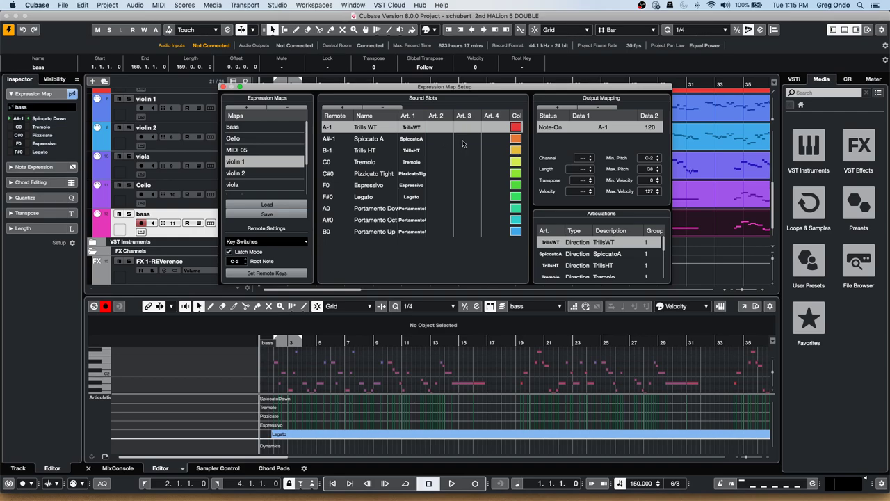
pyautogui.click(223, 87)
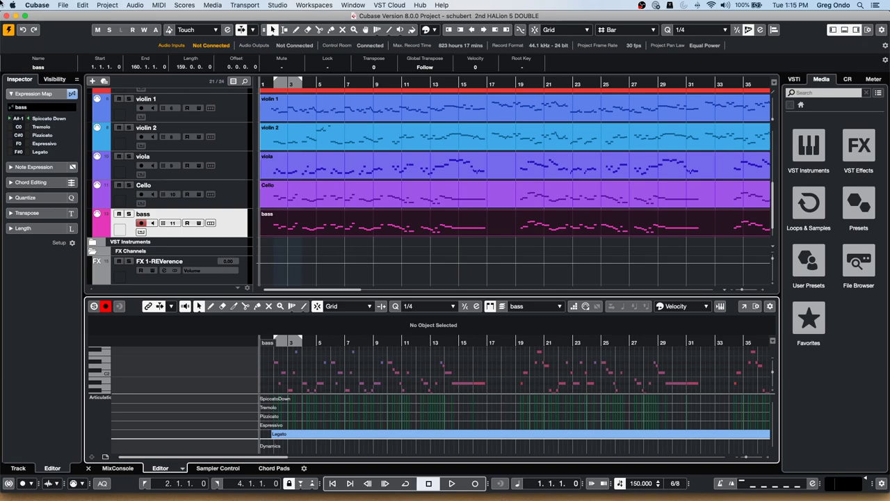
# Open the recent project jump off.cpr and close its Groove Agent SE instrument window.
pyautogui.click(62, 5)
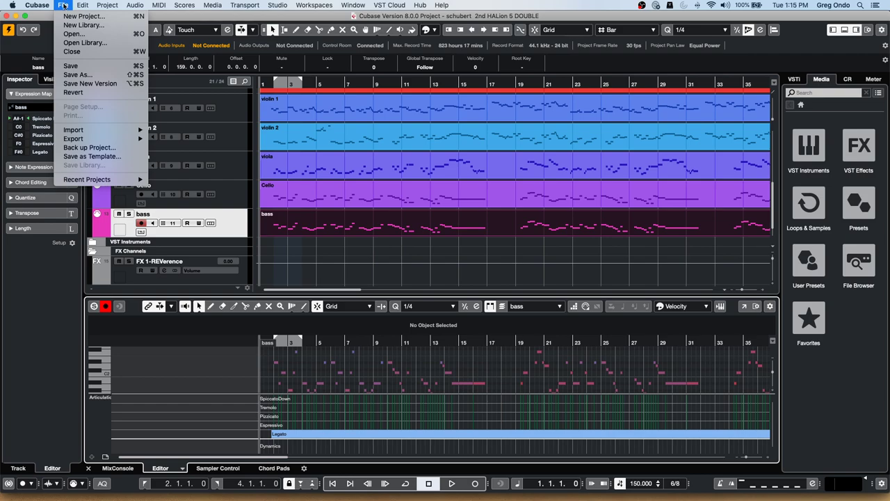
pyautogui.moveTo(97, 131)
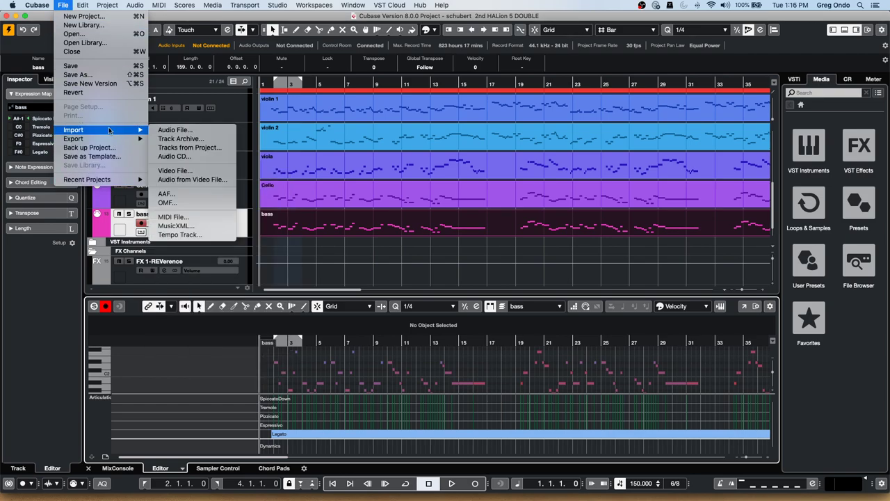
pyautogui.moveTo(109, 181)
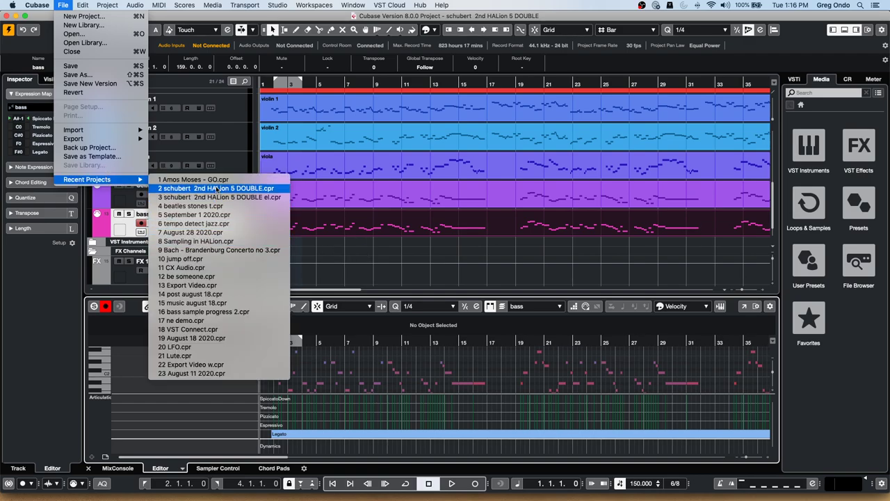
pyautogui.click(181, 258)
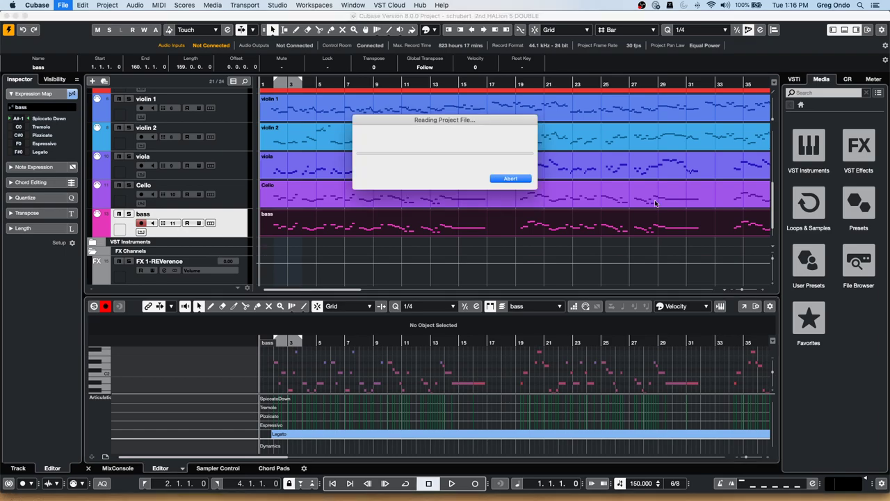
pyautogui.click(495, 178)
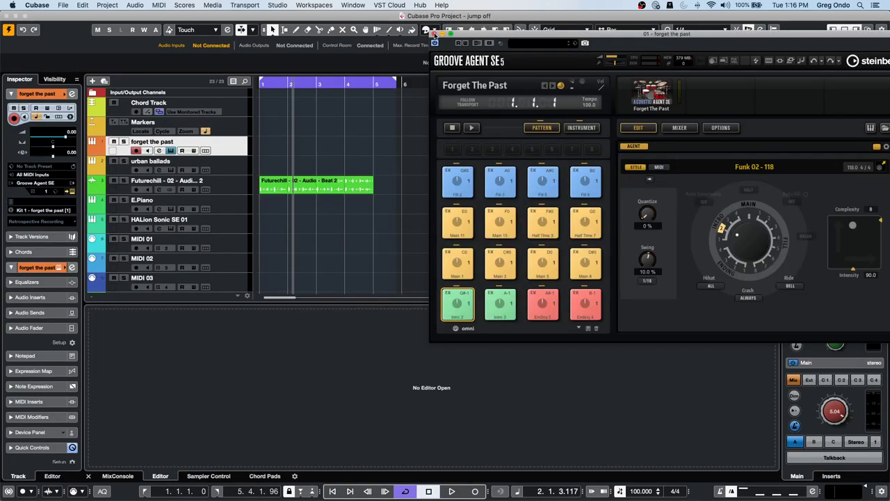
pyautogui.click(434, 33)
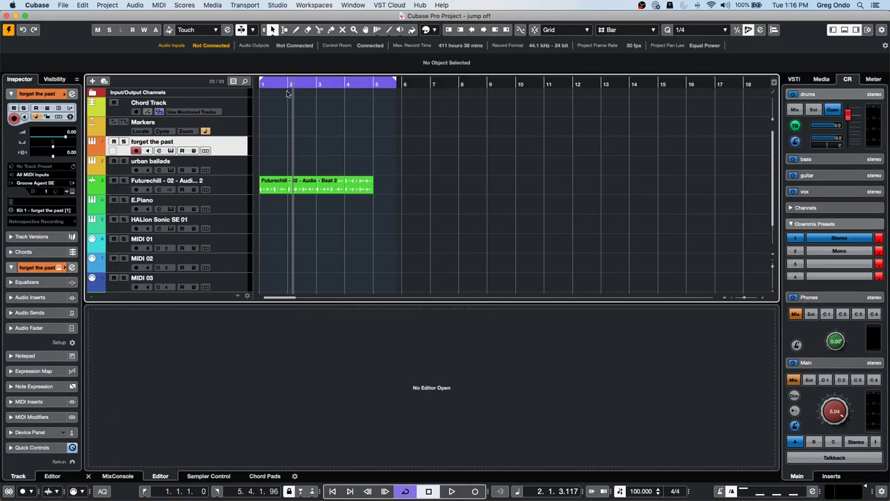
# Browse the Loops & Samples media to the Dubstep set and preview Drastik Plastic_Vocal FX 1 and Drastik Plastic_Shredder FX 1.
pyautogui.click(821, 78)
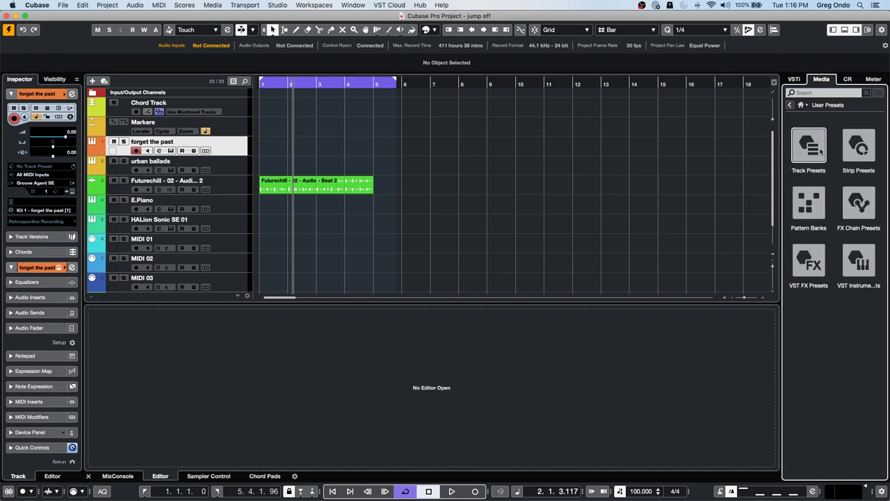
pyautogui.click(800, 104)
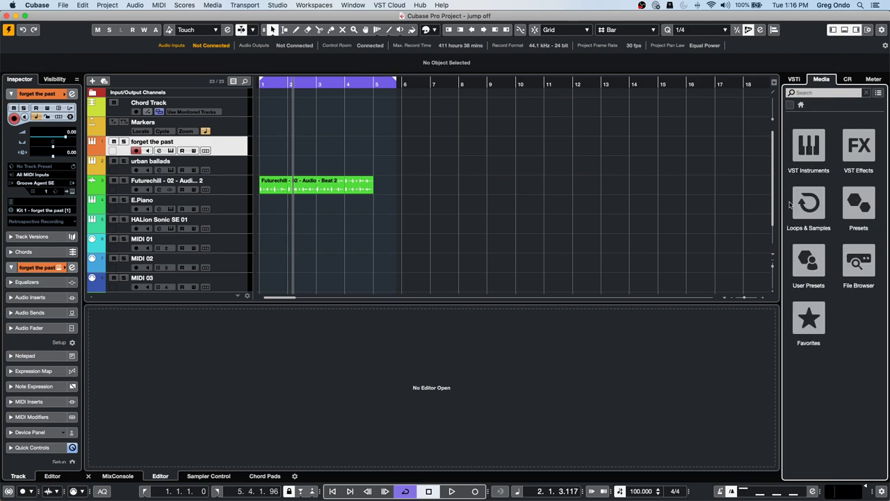
pyautogui.click(805, 233)
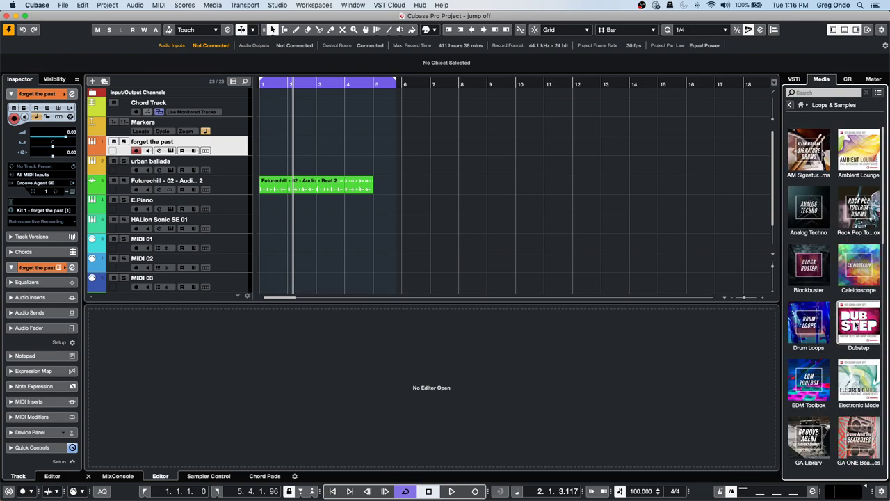
pyautogui.click(858, 323)
pyautogui.scroll(-10, 829, 204)
pyautogui.click(827, 324)
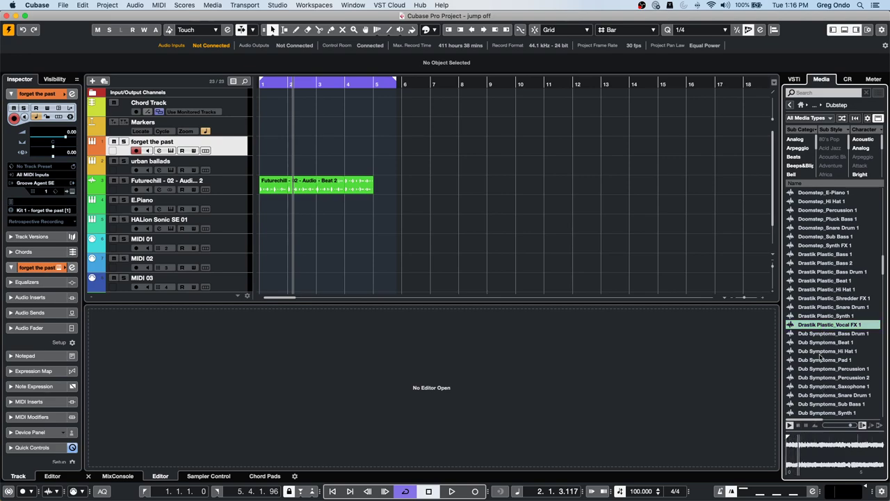
pyautogui.click(821, 298)
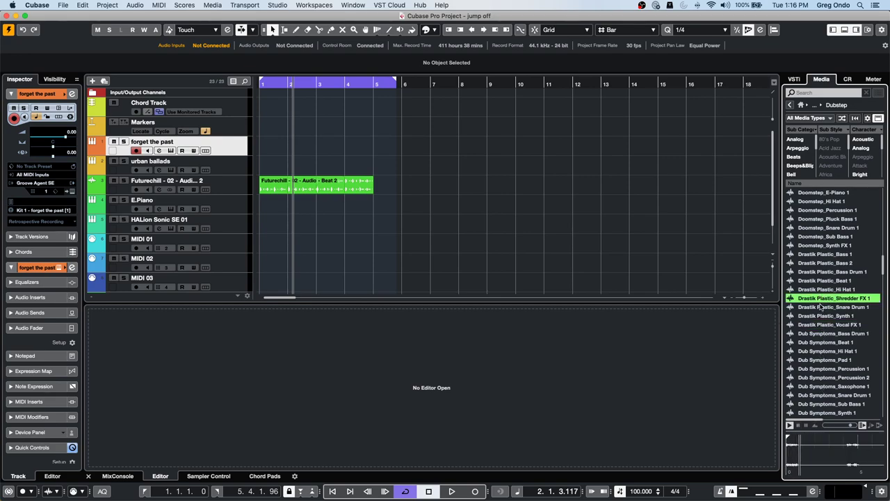
# Add Drastik Plastic_Shredder FX 1 to the project as a new audio track below E.Piano and enlarge the track's height.
pyautogui.click(489, 168)
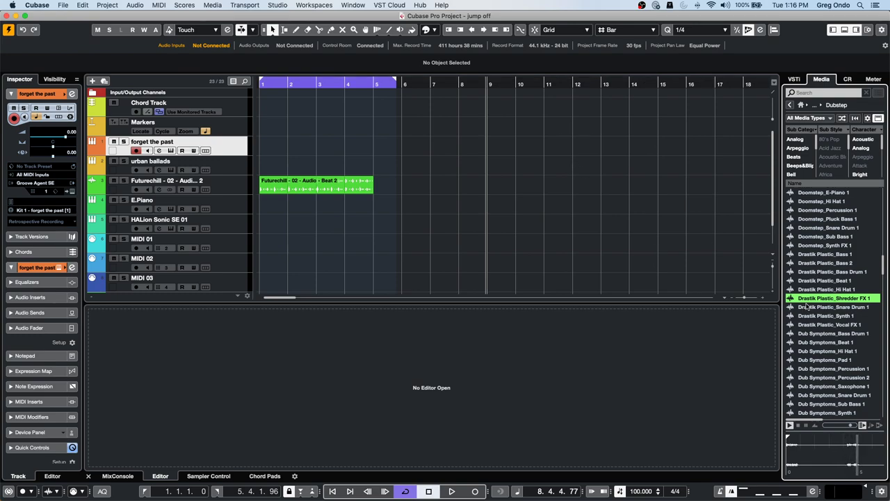
pyautogui.moveTo(806, 299); pyautogui.dragTo(139, 197)
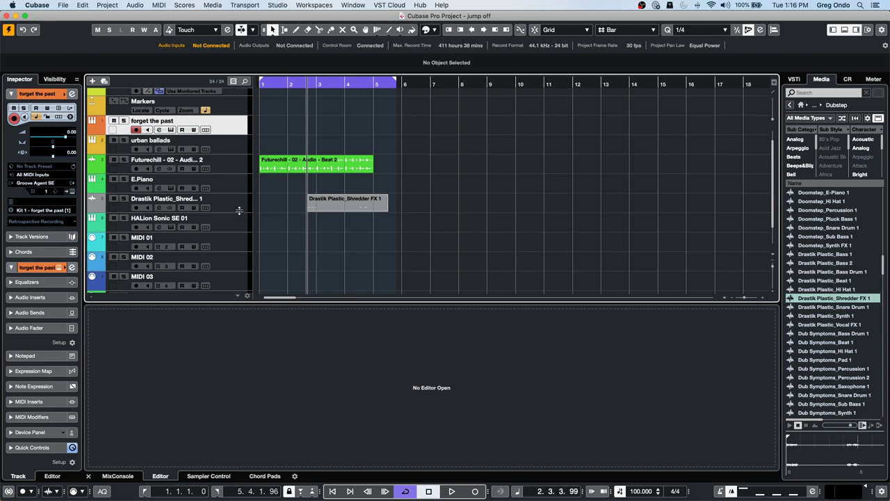
pyautogui.moveTo(238, 213); pyautogui.dragTo(239, 231)
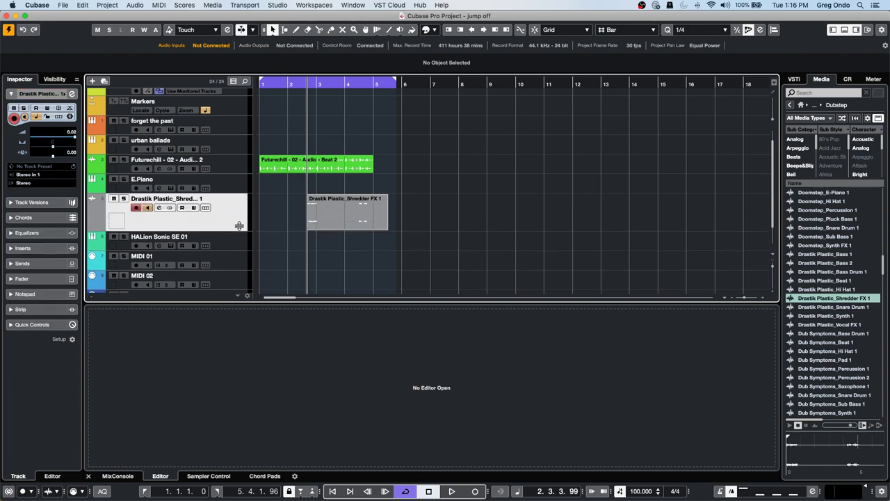
# Select the Drastik Plastic_Shredder FX 1 event and toggle its Musical Mode on and off again.
pyautogui.click(361, 225)
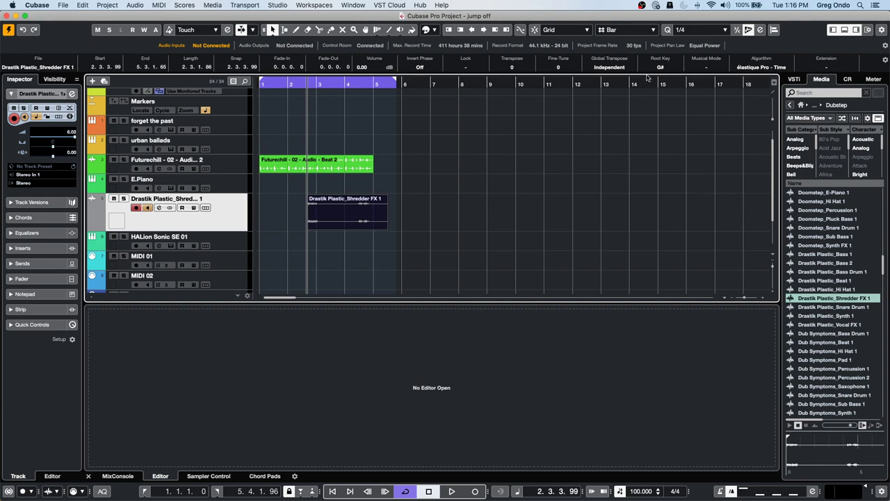
pyautogui.click(714, 70)
pyautogui.click(713, 70)
pyautogui.click(714, 69)
pyautogui.click(713, 70)
pyautogui.click(713, 70)
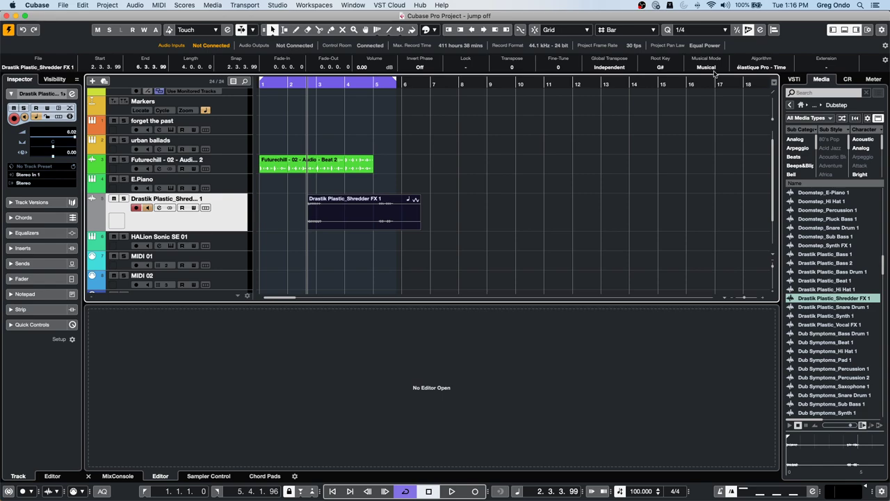
pyautogui.click(714, 69)
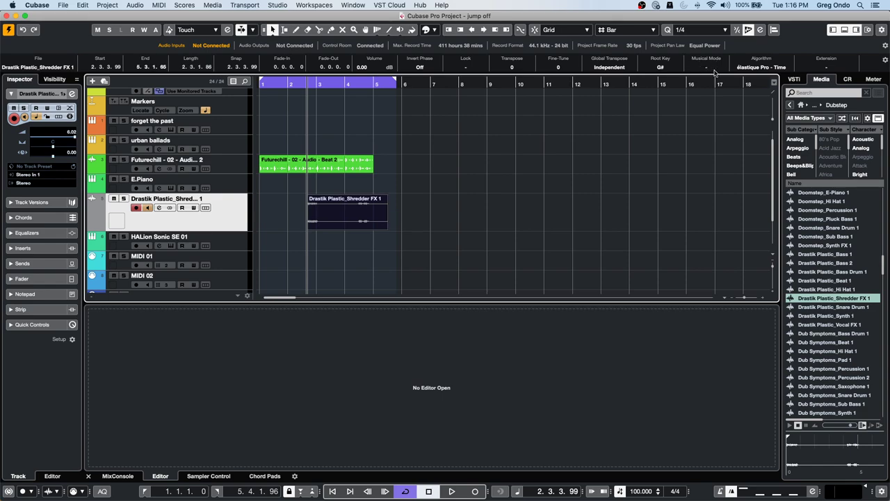
# Select all events, return the project cursor to the start of the project, and clear the selection.
pyautogui.click(438, 235)
pyautogui.click(376, 224)
pyautogui.press('super+a')
pyautogui.press('KP_Decimal')
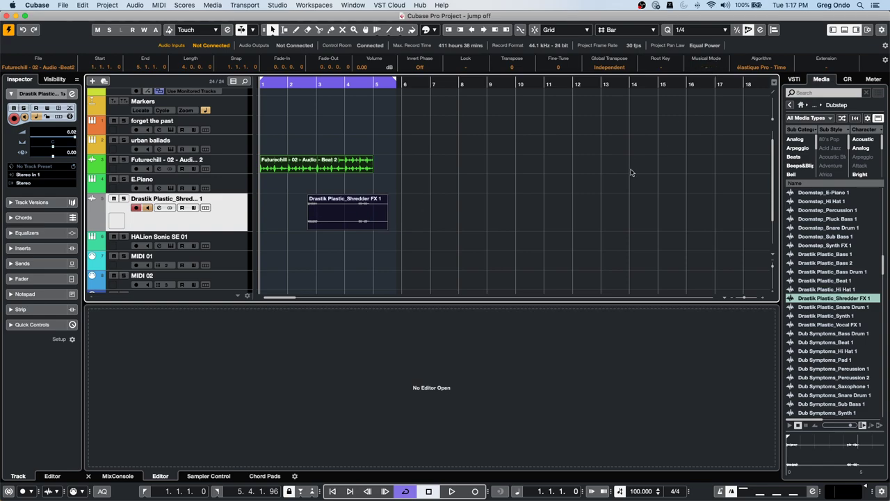
pyautogui.click(494, 212)
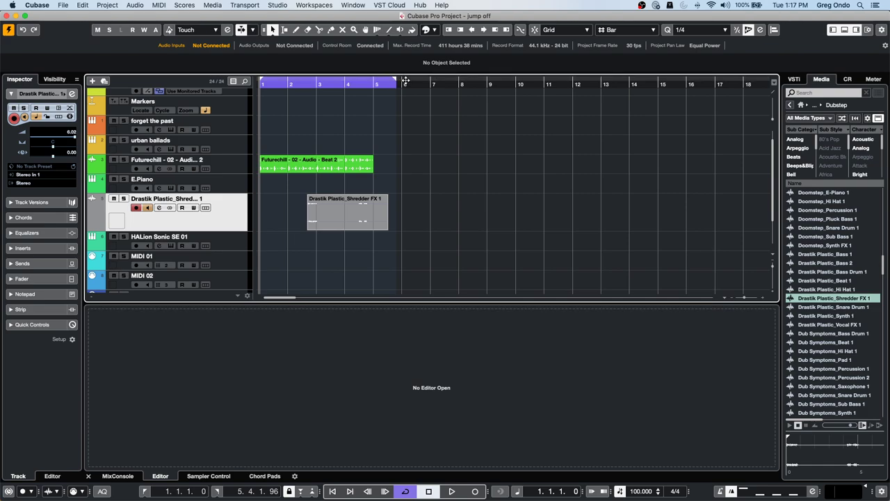
pyautogui.moveTo(405, 82); pyautogui.dragTo(406, 71)
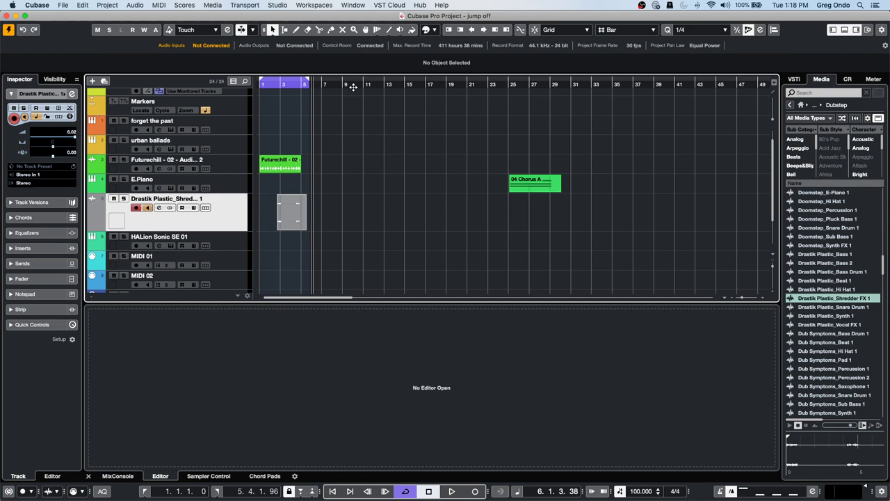
pyautogui.click(238, 108)
pyautogui.rightClick(238, 108)
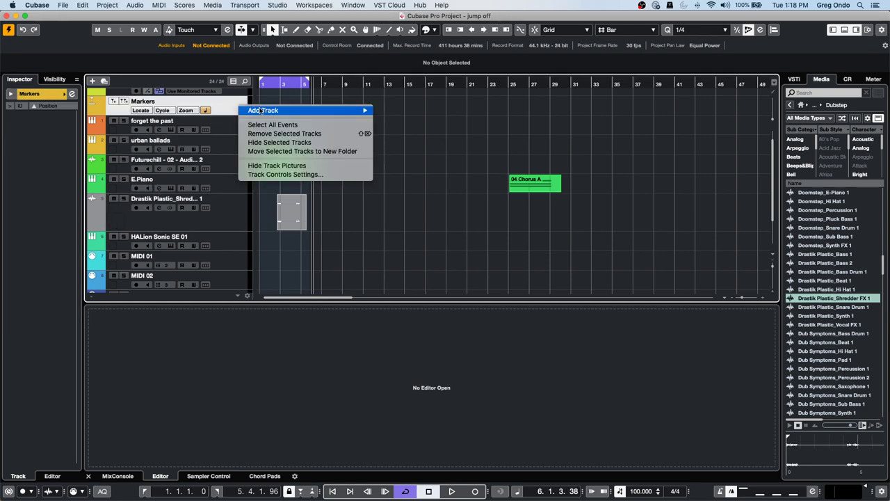
pyautogui.moveTo(262, 111)
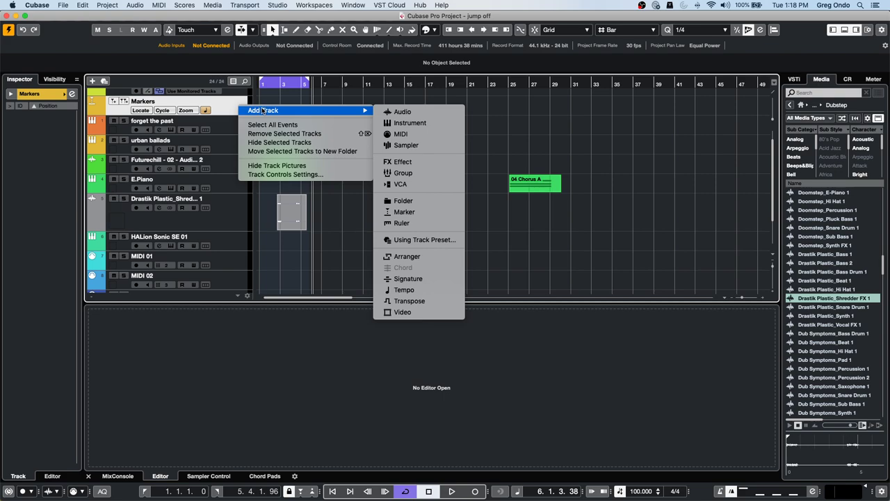
pyautogui.click(435, 112)
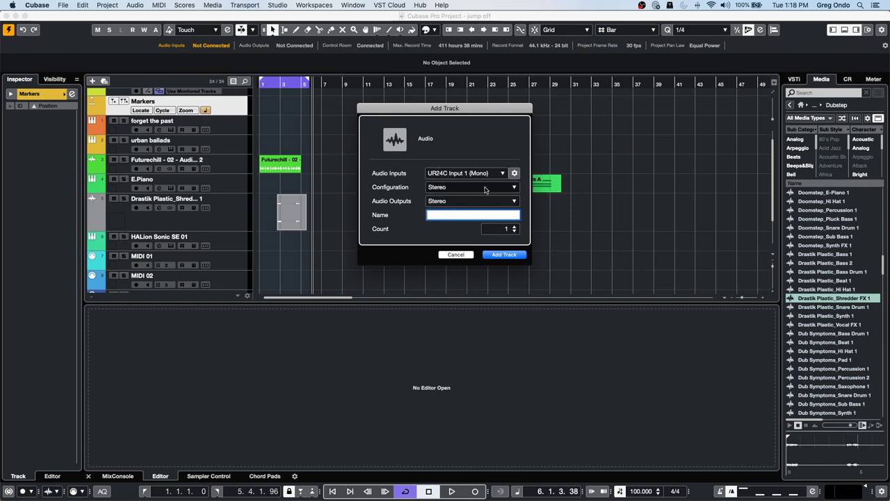
pyautogui.click(458, 254)
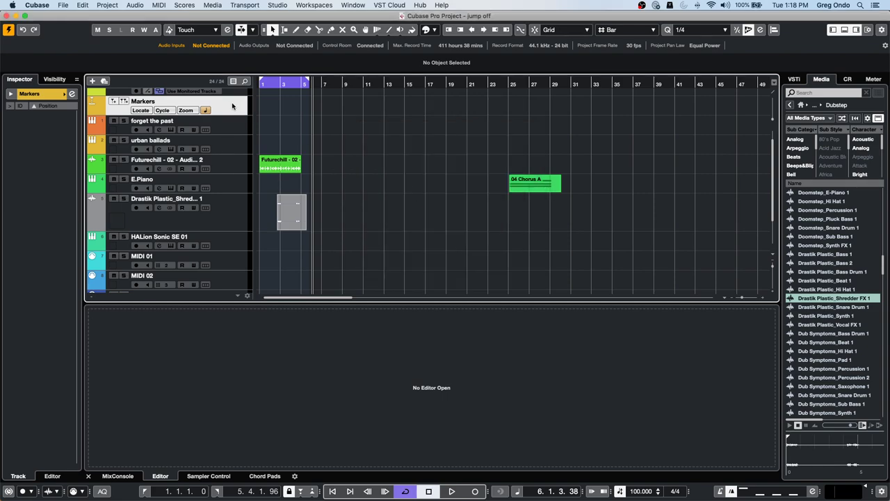
# Add a second marker track directly below the existing Markers track.
pyautogui.rightClick(233, 104)
pyautogui.moveTo(346, 109)
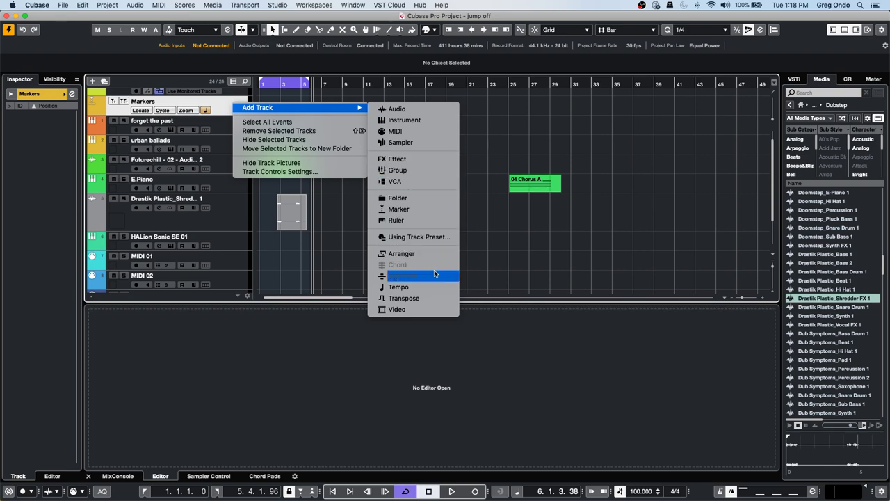
pyautogui.press('Escape')
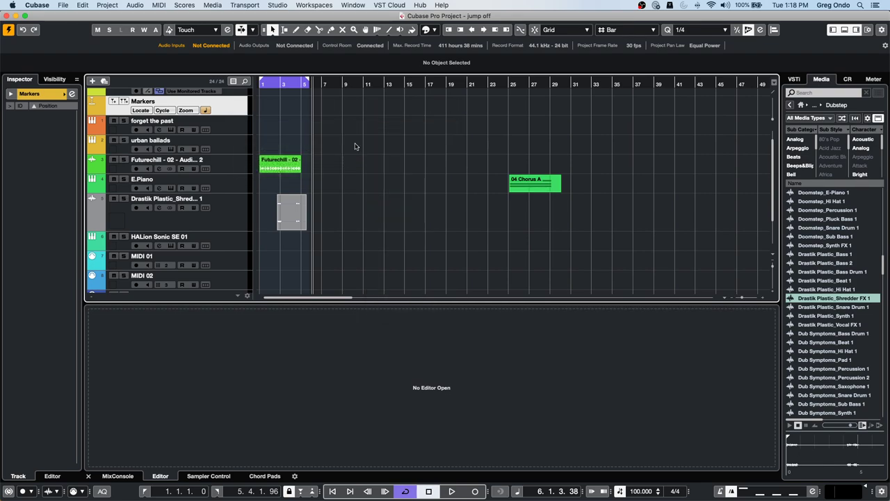
pyautogui.click(518, 200)
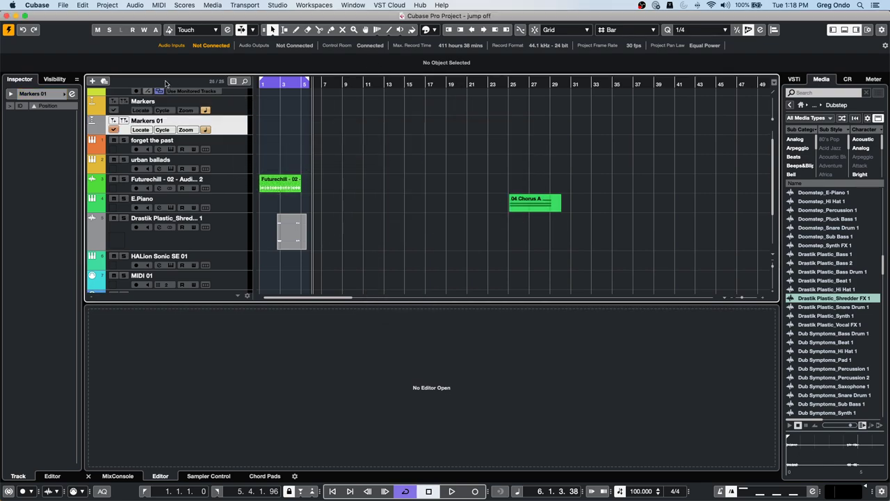
# Activate Range Selection and combine it with the Object Selection tool.
pyautogui.rightClick(346, 132)
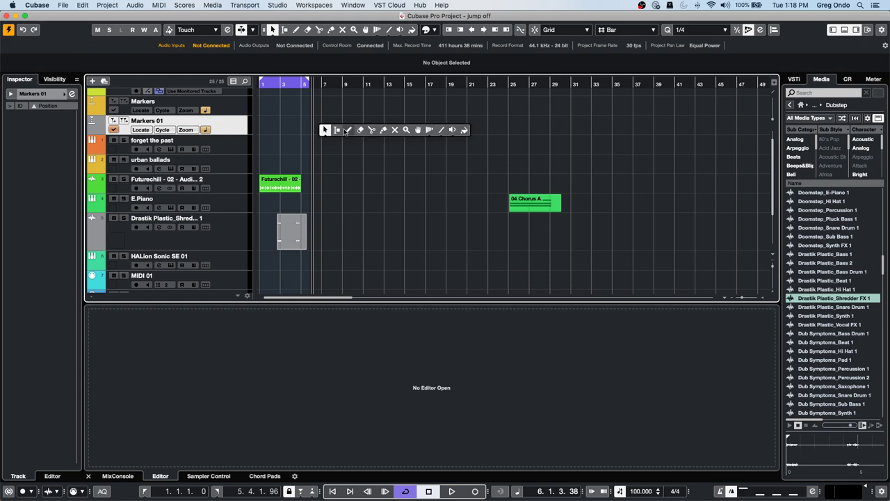
pyautogui.click(337, 130)
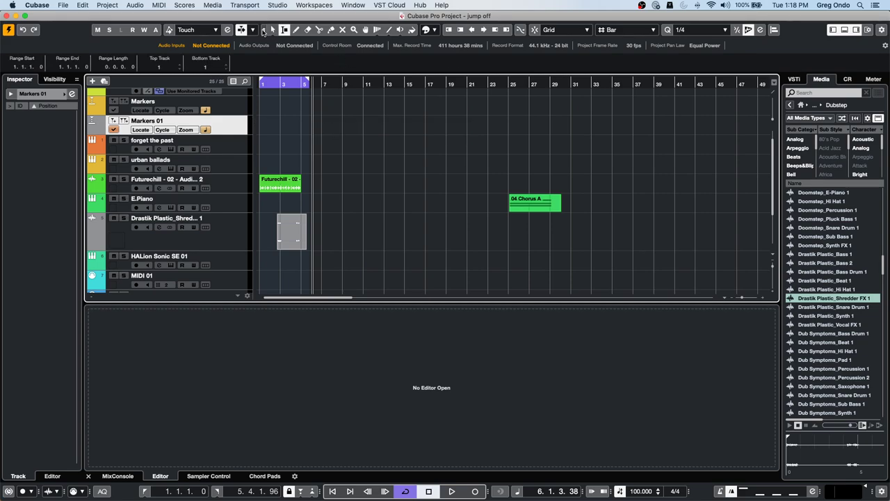
pyautogui.click(263, 32)
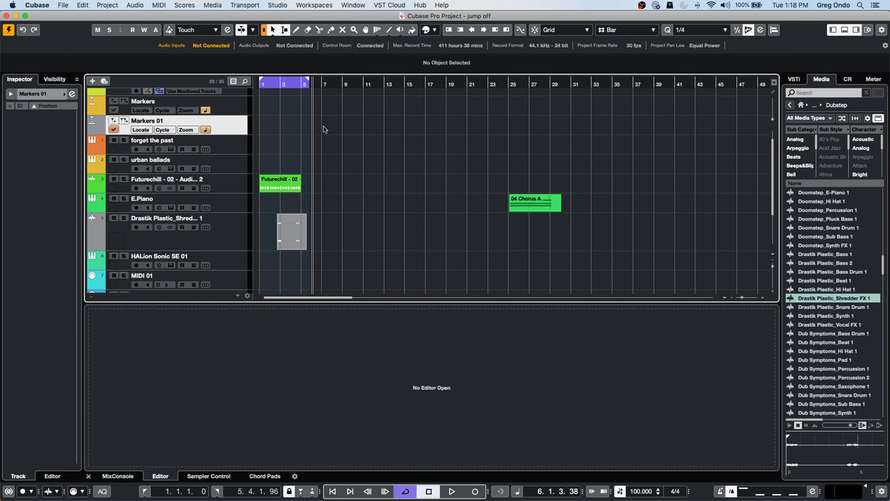
# Create two cycle markers on the new marker track from range selections spanning about bars 7 to 13 and 17 to 25.
pyautogui.moveTo(321, 122); pyautogui.dragTo(393, 122)
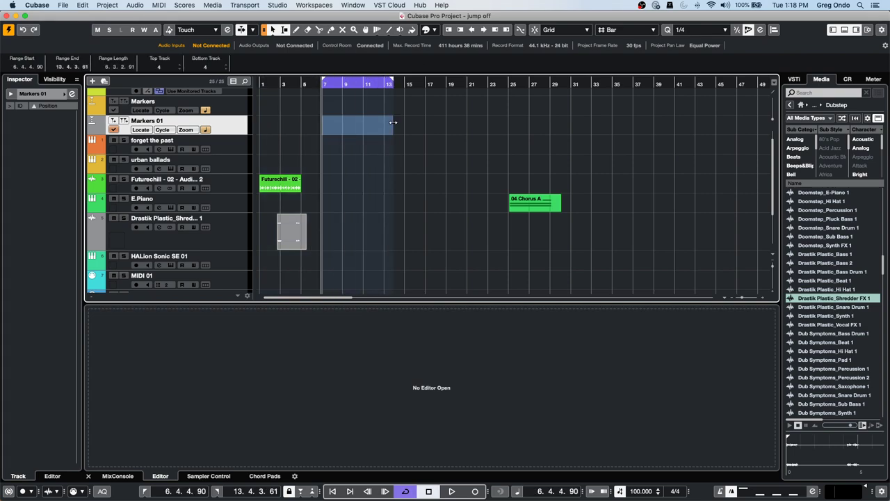
pyautogui.click(125, 121)
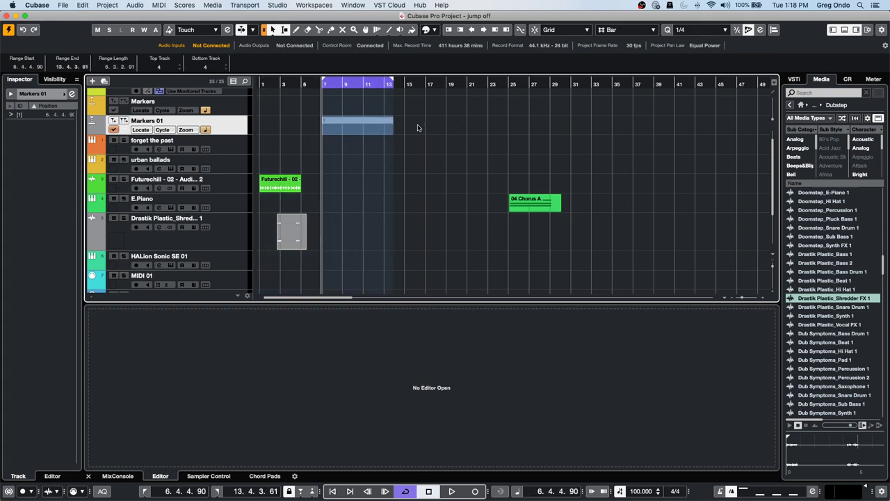
pyautogui.moveTo(424, 122); pyautogui.dragTo(517, 122)
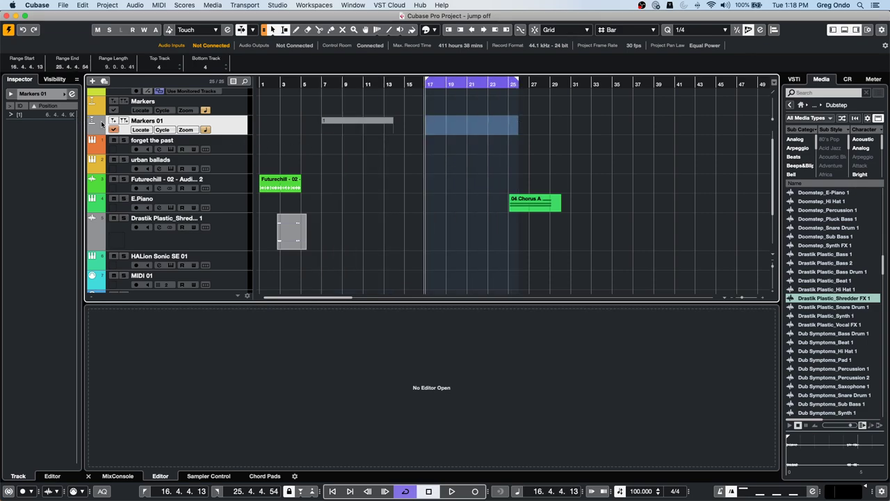
pyautogui.click(124, 121)
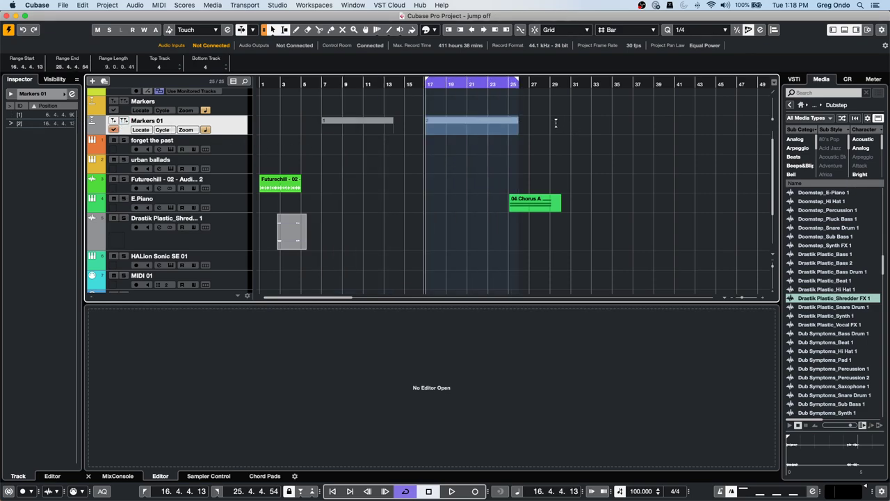
# Create two more cycle markers on the new marker track, spanning about bars 29 to 37 and 39 to 47.
pyautogui.moveTo(550, 123); pyautogui.dragTo(633, 122)
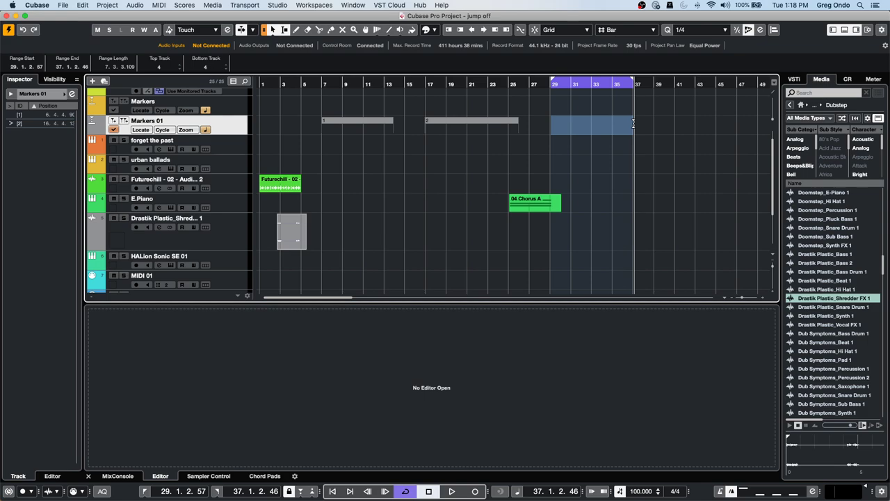
pyautogui.click(124, 121)
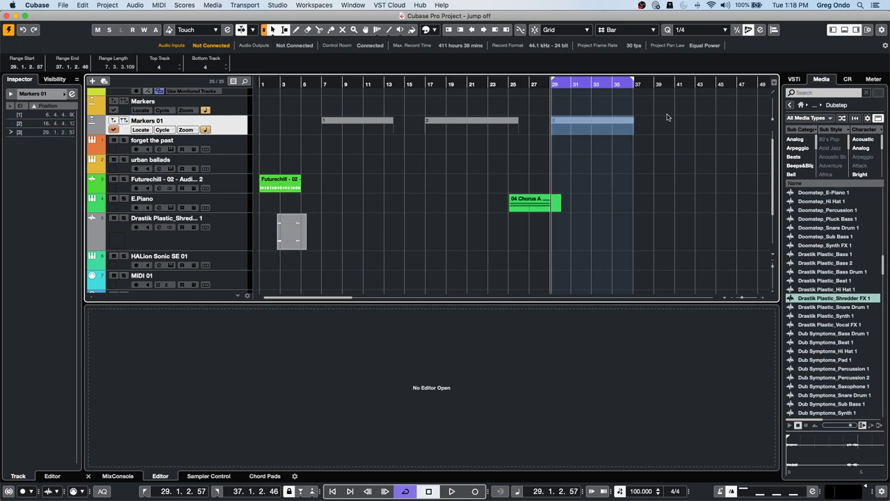
pyautogui.moveTo(655, 123); pyautogui.dragTo(737, 122)
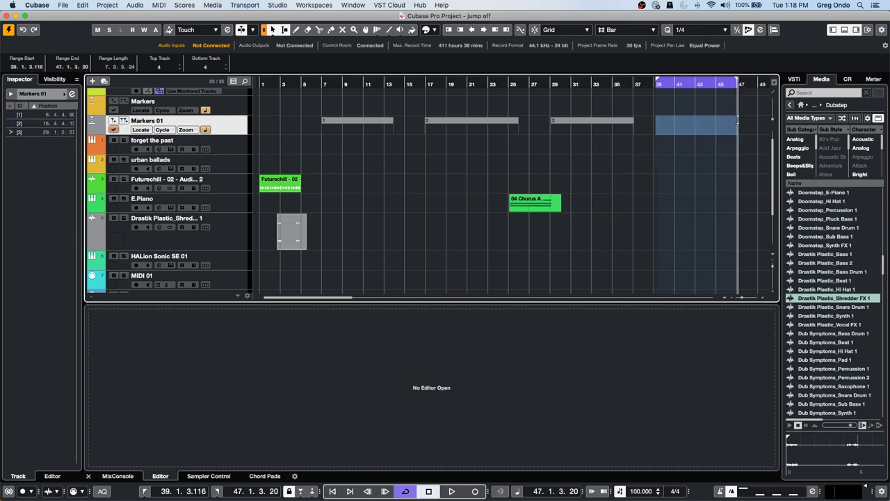
pyautogui.click(134, 122)
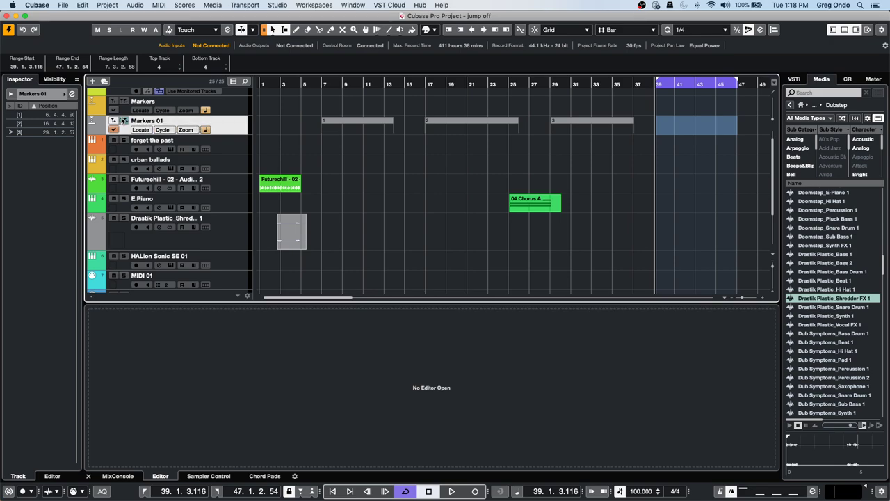
# Create a fifth and sixth cycle marker from ranges spanning about bars 51 to 70 and 73 to 90.
pyautogui.click(284, 80)
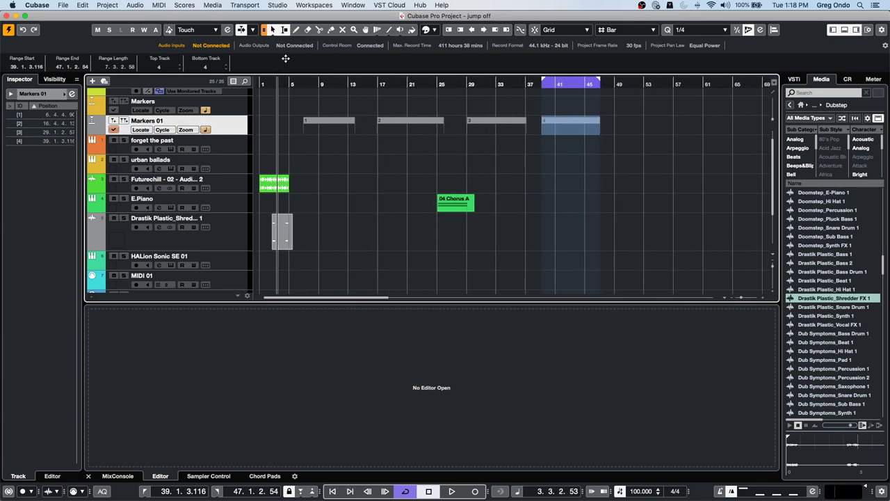
pyautogui.press('g')
pyautogui.moveTo(547, 119); pyautogui.dragTo(660, 108)
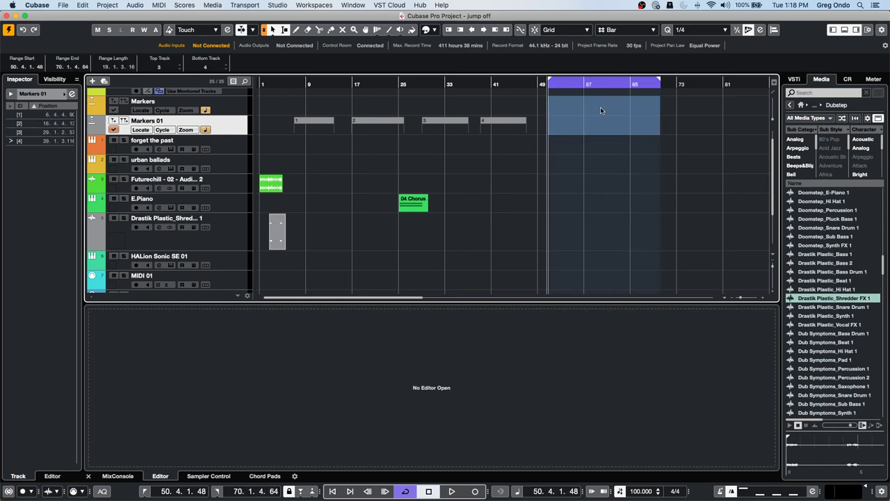
pyautogui.click(126, 120)
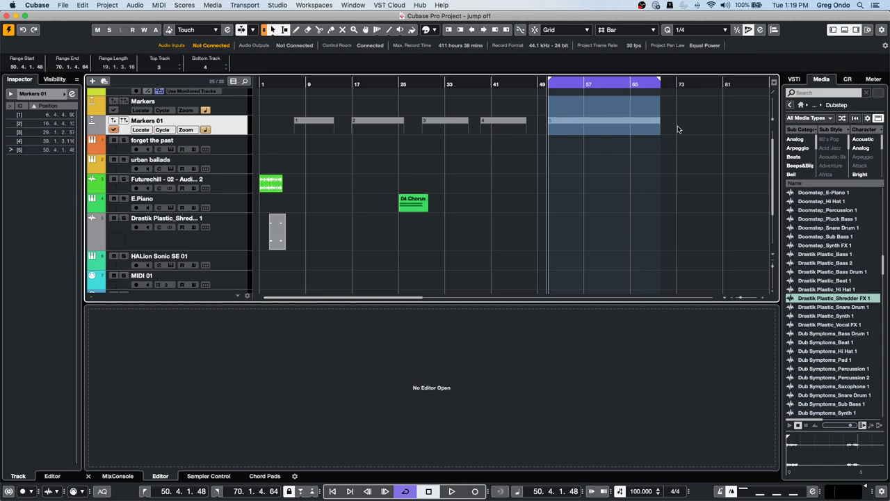
pyautogui.moveTo(678, 122); pyautogui.dragTo(770, 120)
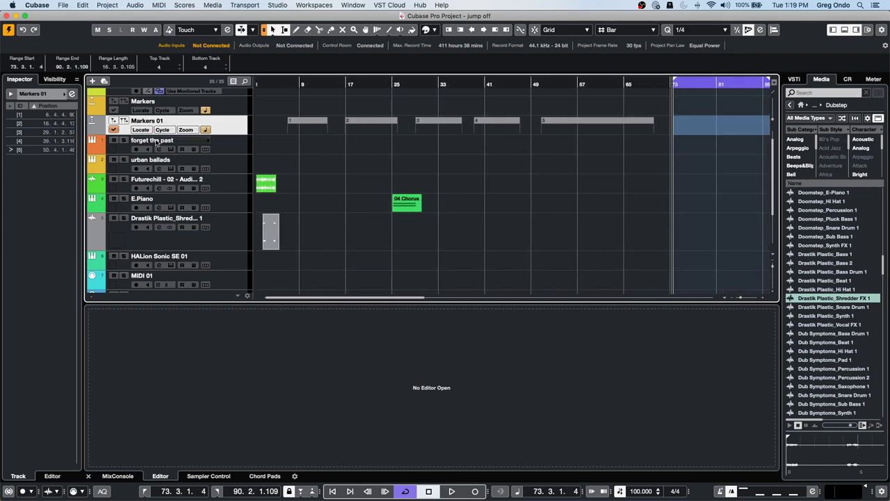
pyautogui.click(126, 121)
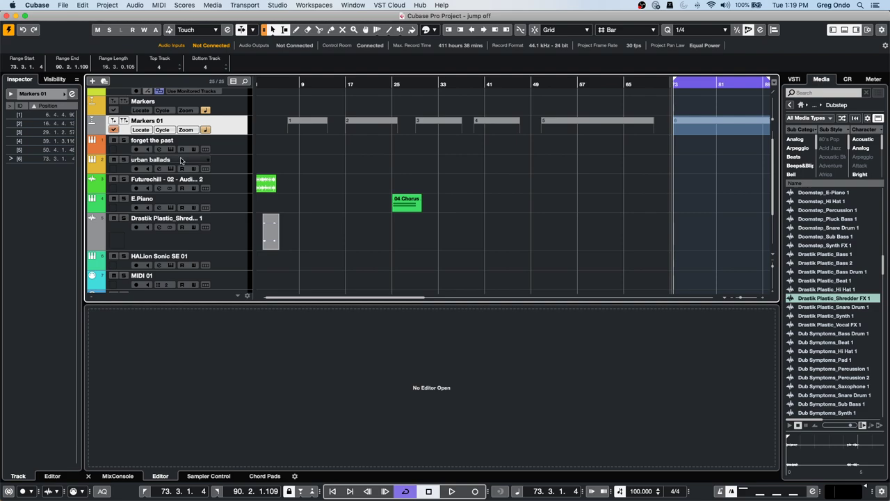
# Add one stereo audio track below the new marker track, using UR24C Input 1 (Mono) as input and leaving the name blank.
pyautogui.rightClick(230, 134)
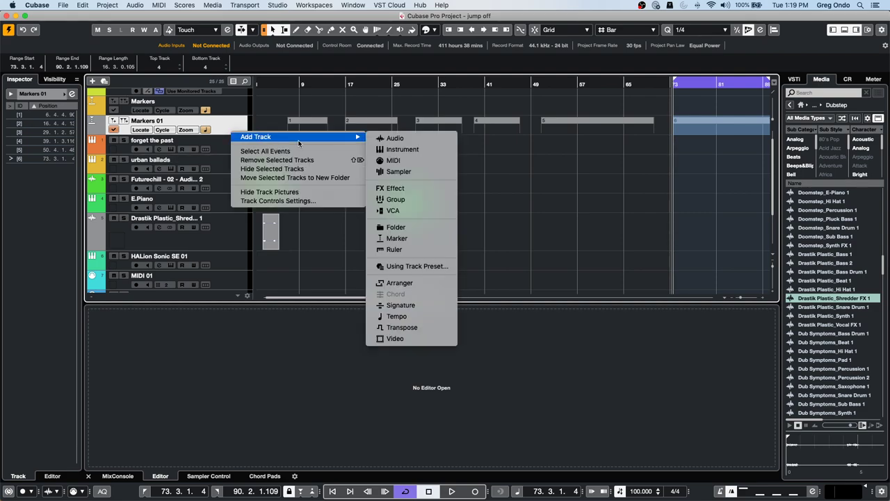
pyautogui.moveTo(333, 136)
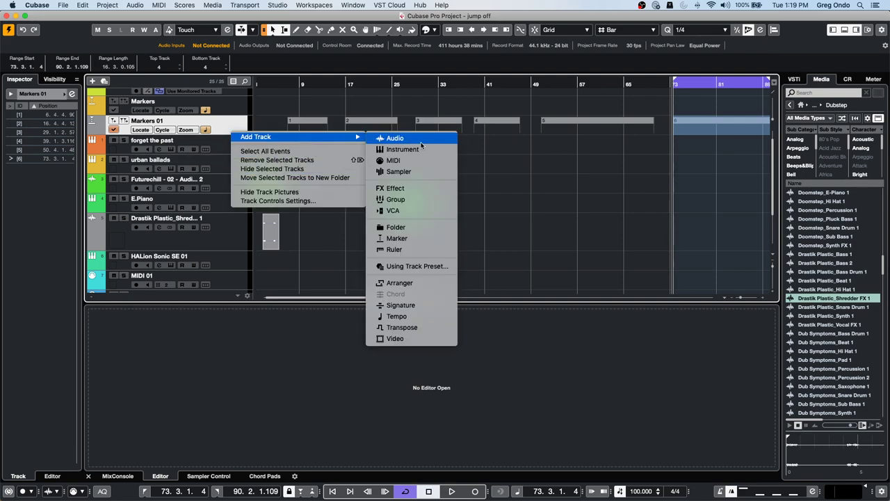
pyautogui.click(419, 139)
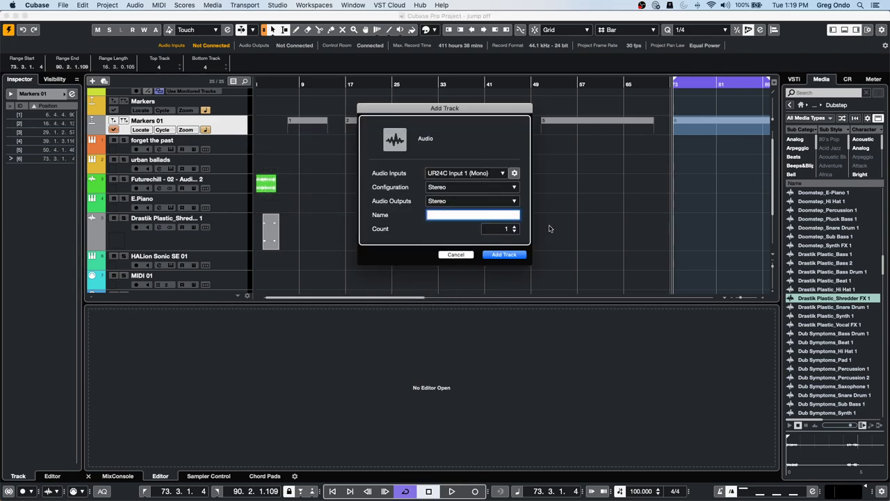
pyautogui.click(502, 255)
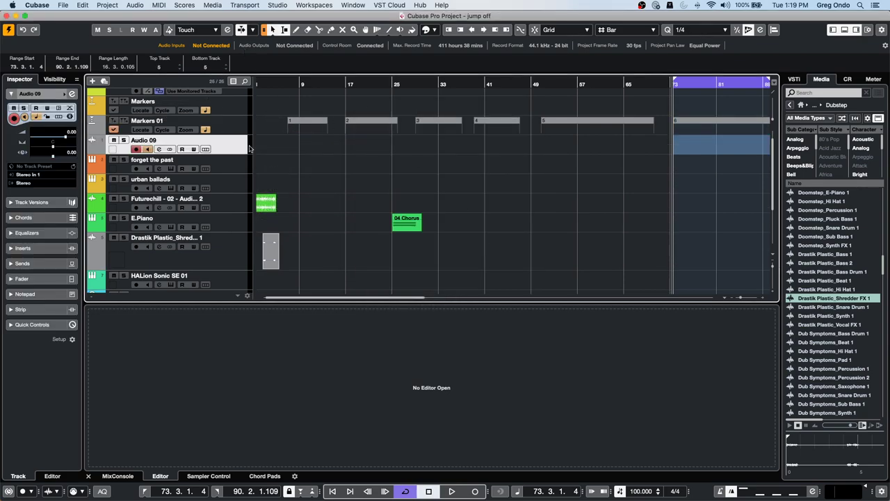
# Place the project cursor at about bar 7 and nudge the selected range on the new audio track one bar earlier.
pyautogui.click(288, 85)
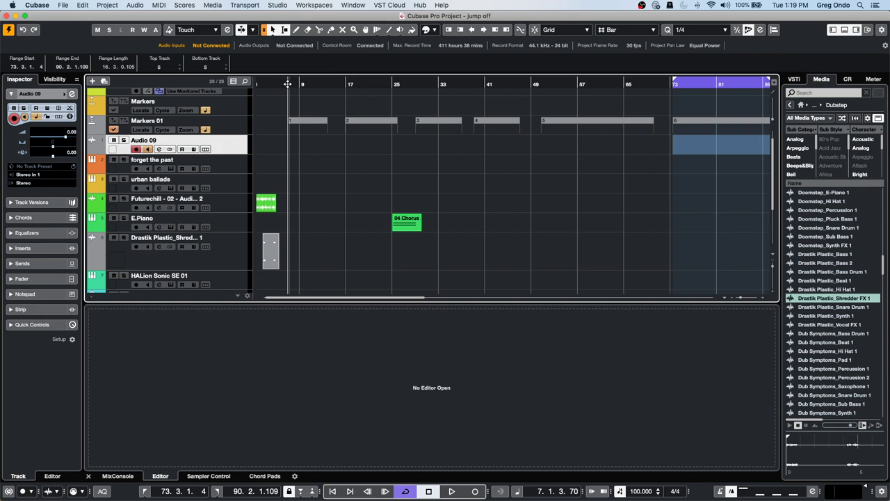
pyautogui.press('Up')
pyautogui.press('Down')
pyautogui.press('Left')
pyautogui.press('Left')
pyautogui.press('Left')
pyautogui.press('Left')
pyautogui.press('Left')
pyautogui.press('Left')
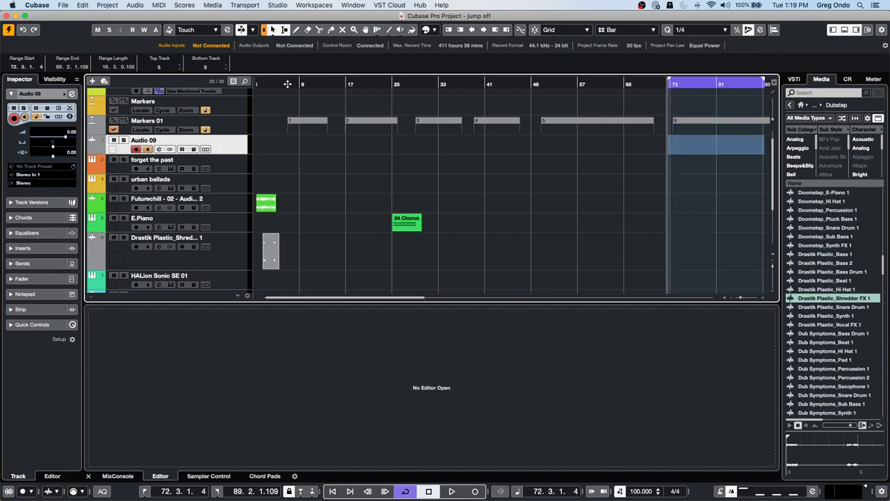
# Nudge the selected range on the Audio 09 track earlier to start at about bar 64, and clear the range selection.
pyautogui.press('Left')
pyautogui.press('Left')
pyautogui.press('Left')
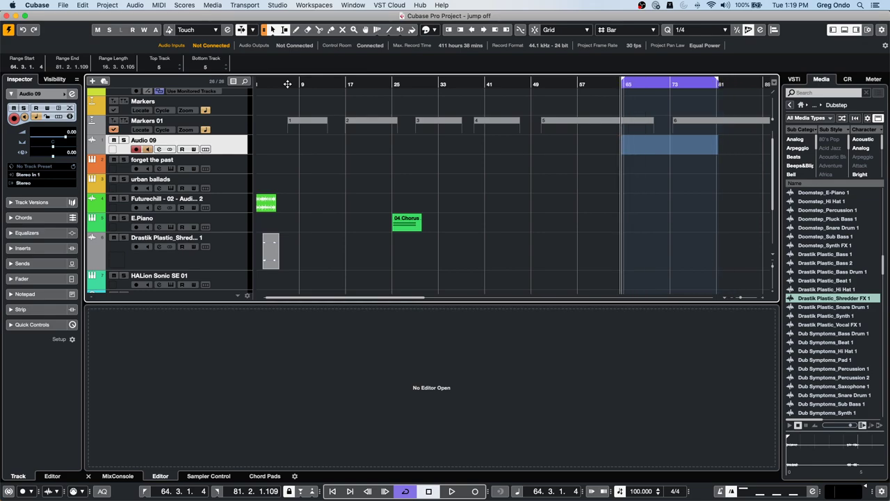
pyautogui.click(320, 153)
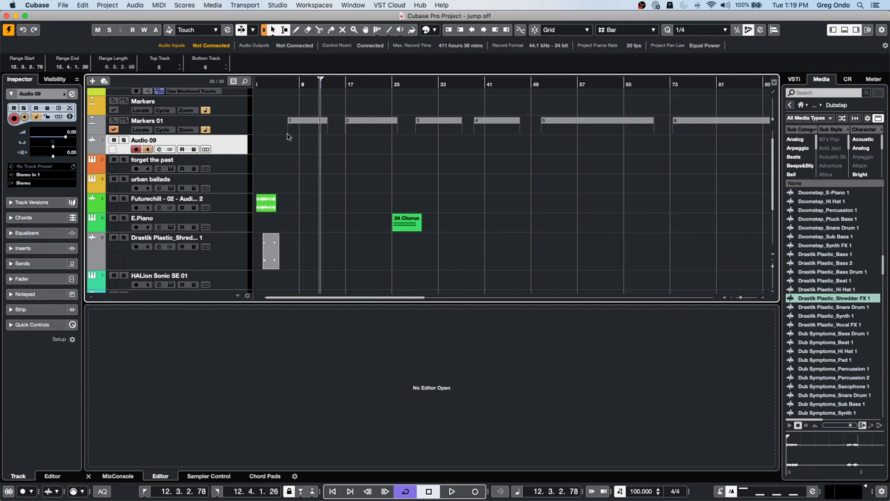
pyautogui.click(285, 152)
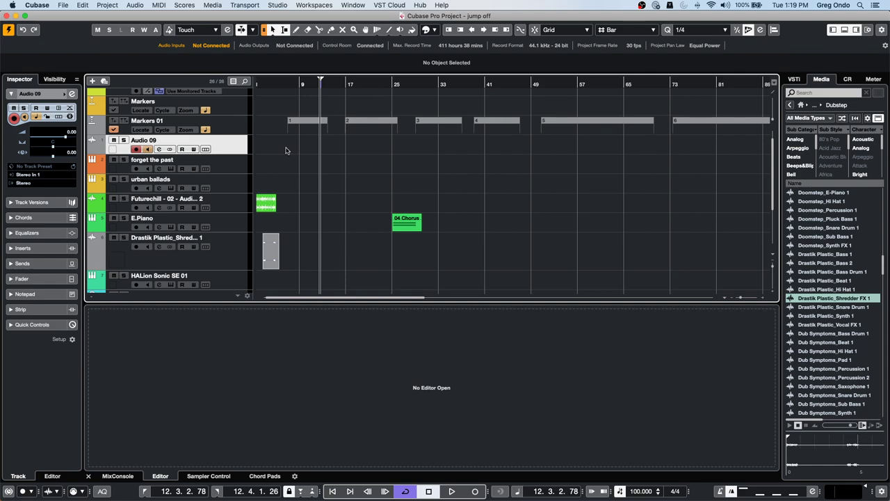
# Select the first cycle marker and alternate between the Audio 09 and Markers 01 tracks, finishing on Markers 01.
pyautogui.click(295, 124)
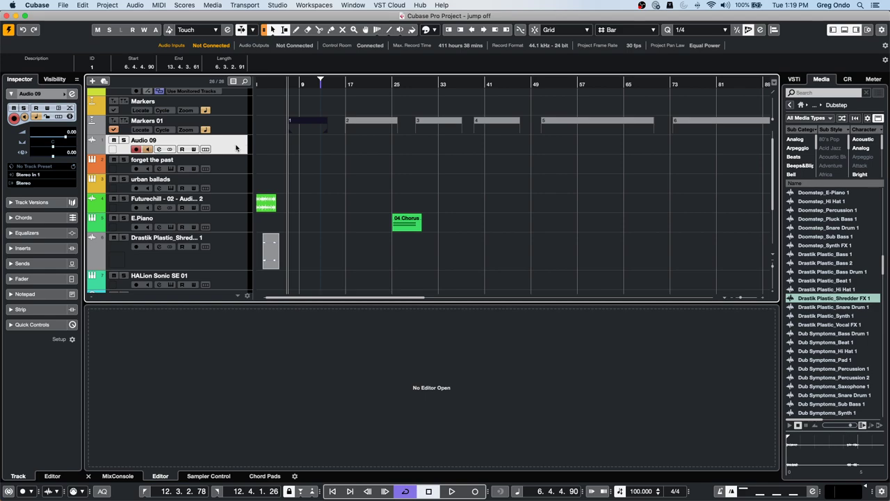
pyautogui.press('Home')
pyautogui.press('Up')
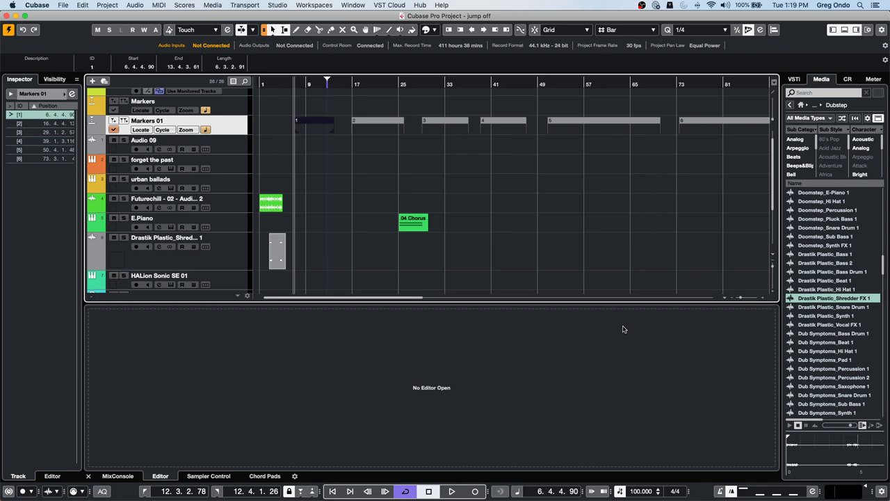
pyautogui.press('Down')
pyautogui.press('Up')
pyautogui.click(236, 147)
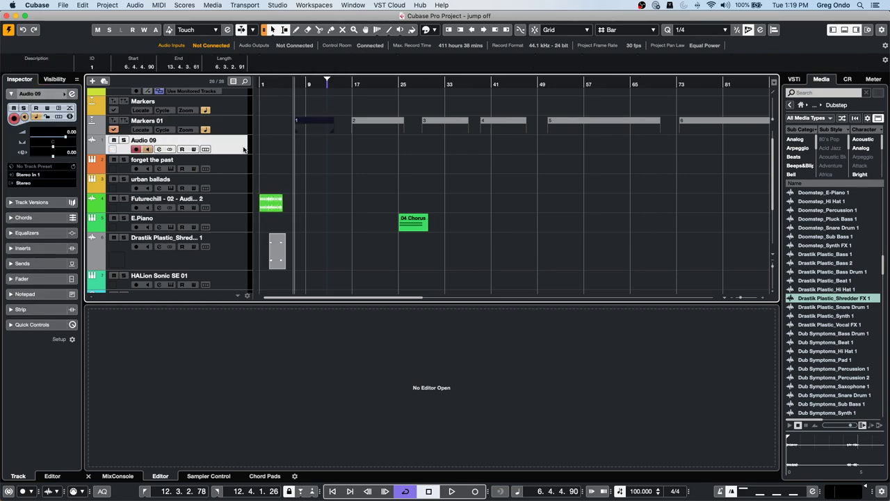
pyautogui.click(242, 134)
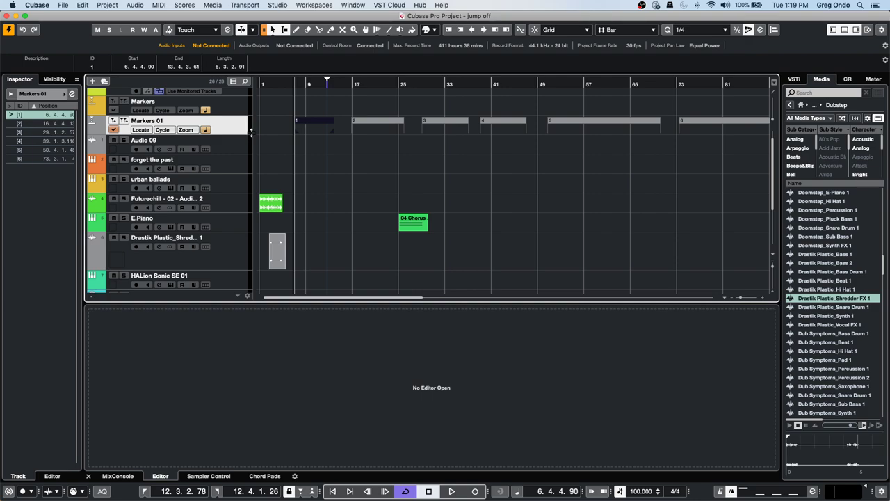
# Step the project cursor forward to the third cycle marker's start, and return to Markers 01 with its first cycle marker selected.
pyautogui.press('n')
pyautogui.press('n')
pyautogui.press('n')
pyautogui.press('n')
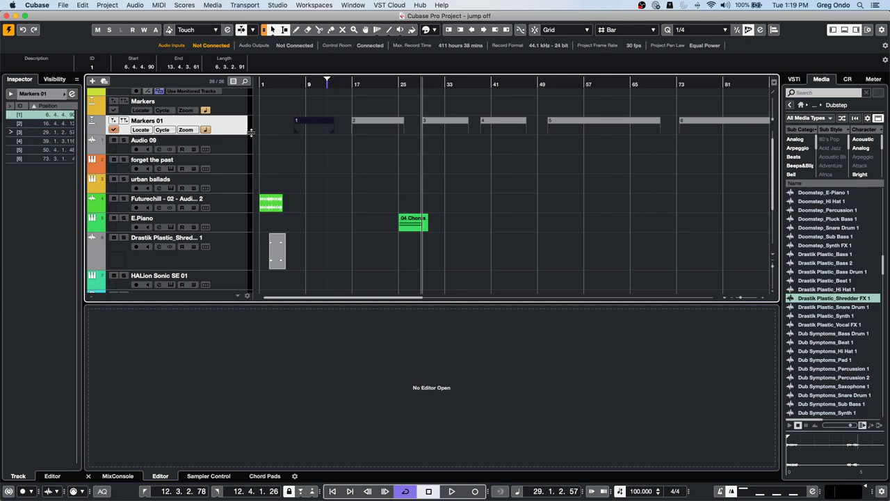
pyautogui.press('Down')
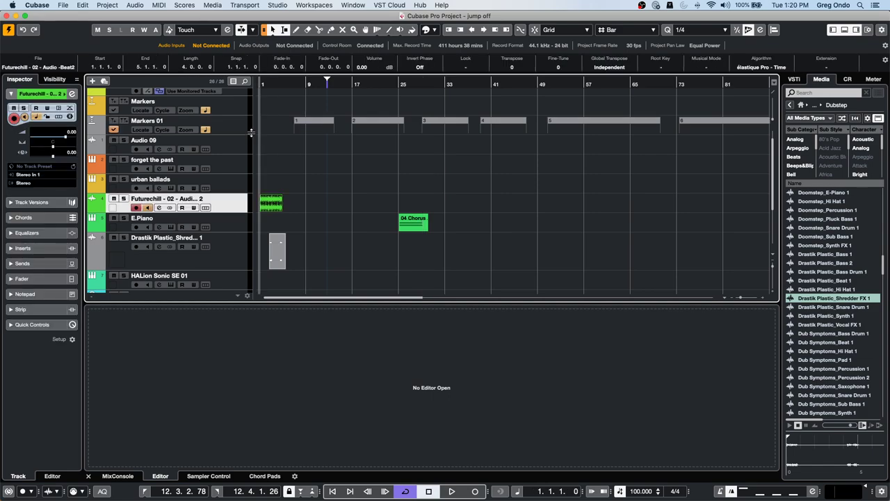
pyautogui.click(137, 149)
pyautogui.click(236, 150)
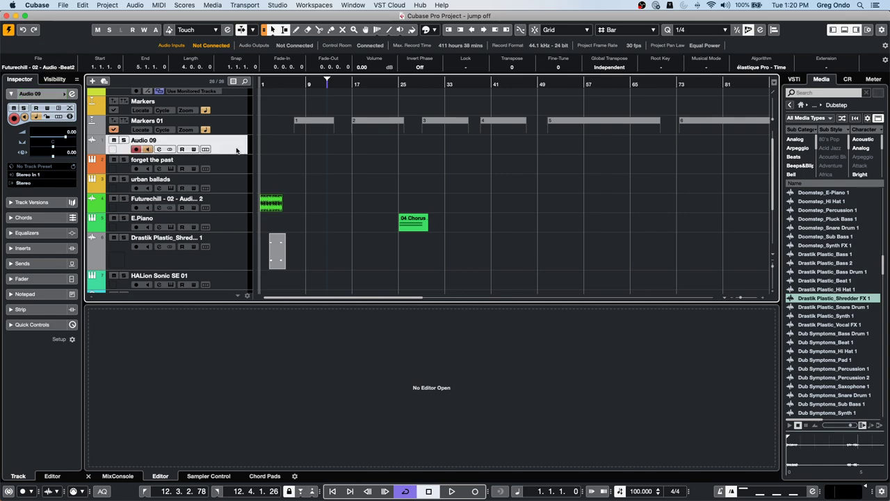
pyautogui.press('Up')
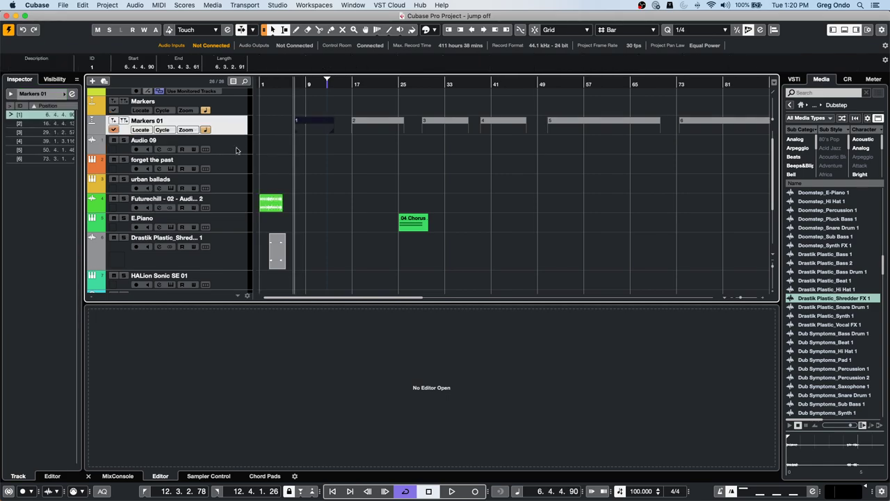
# Locate the project cursor through successive cycle marker boundaries up to the start of cycle marker 5.
pyautogui.press('n')
pyautogui.press('n')
pyautogui.press('n')
pyautogui.press('n')
pyautogui.press('n')
pyautogui.press('n')
pyautogui.press('n')
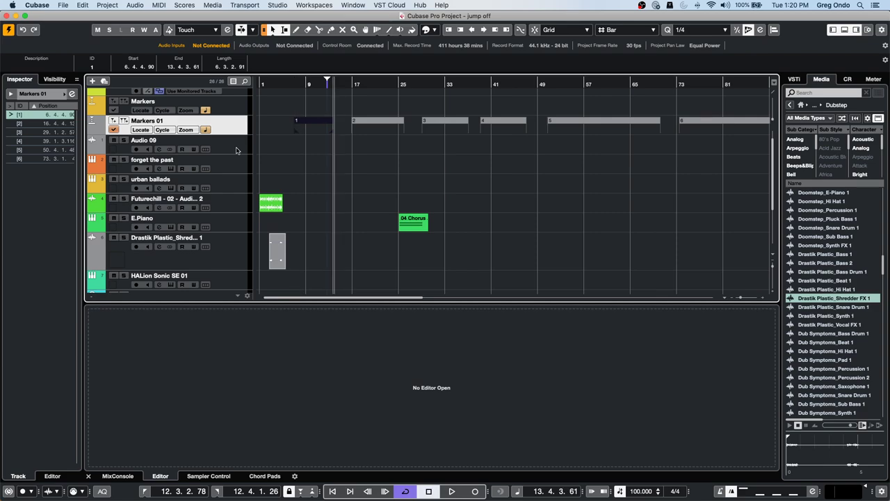
pyautogui.press('n')
pyautogui.press('n')
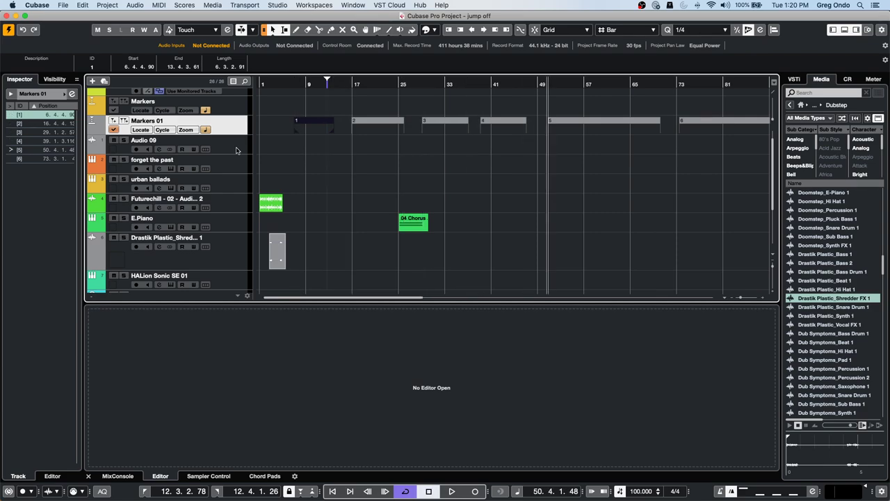
# Step the project cursor back to cycle marker 2 and forward to cycle marker 4, keeping Markers 01 as the selected track.
pyautogui.press('b')
pyautogui.press('b')
pyautogui.press('b')
pyautogui.press('b')
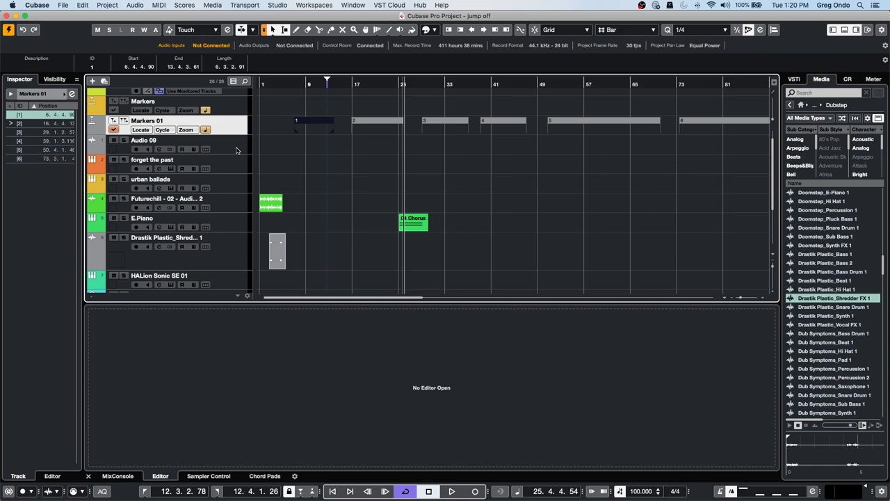
pyautogui.press('b')
pyautogui.press('n')
pyautogui.press('n')
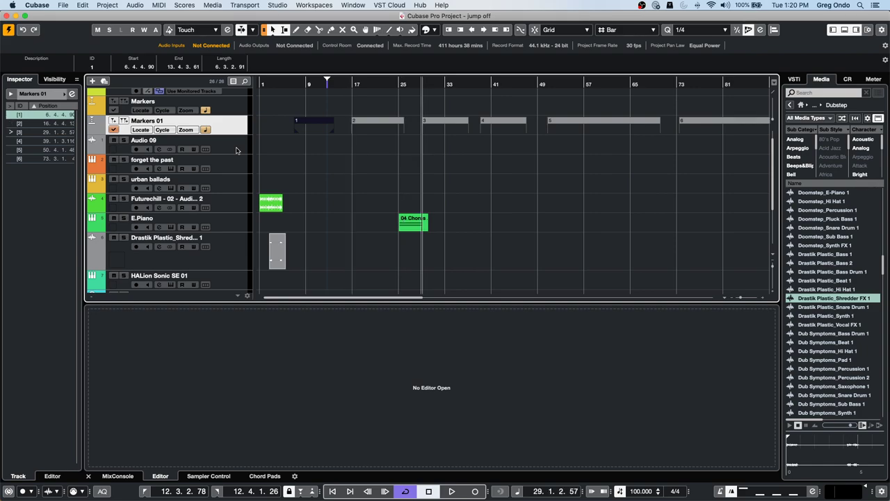
pyautogui.hotkey('shift', 'n')
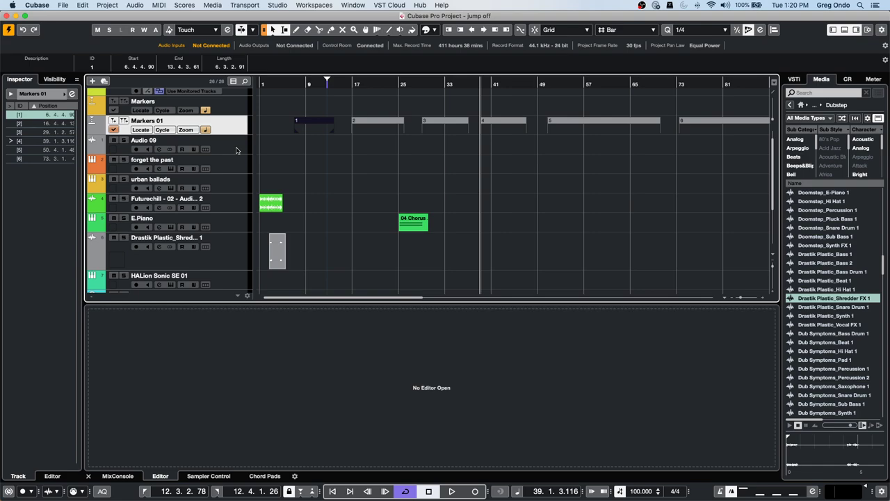
pyautogui.click(236, 151)
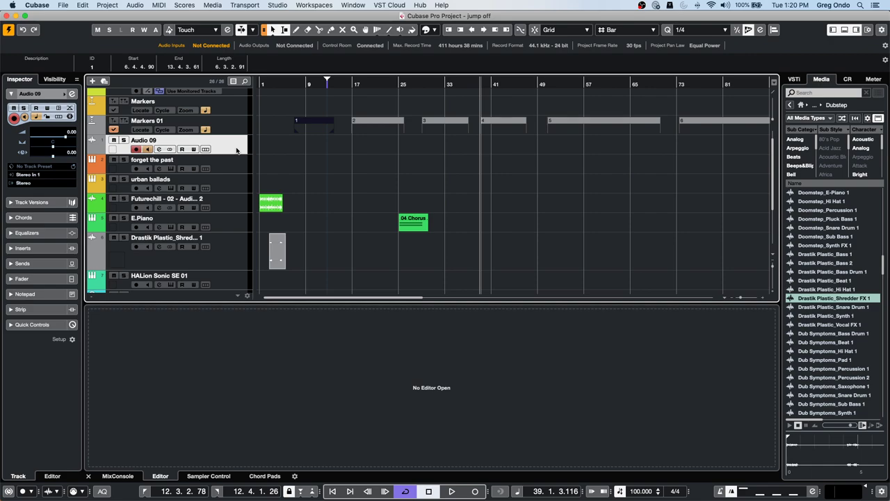
pyautogui.click(236, 123)
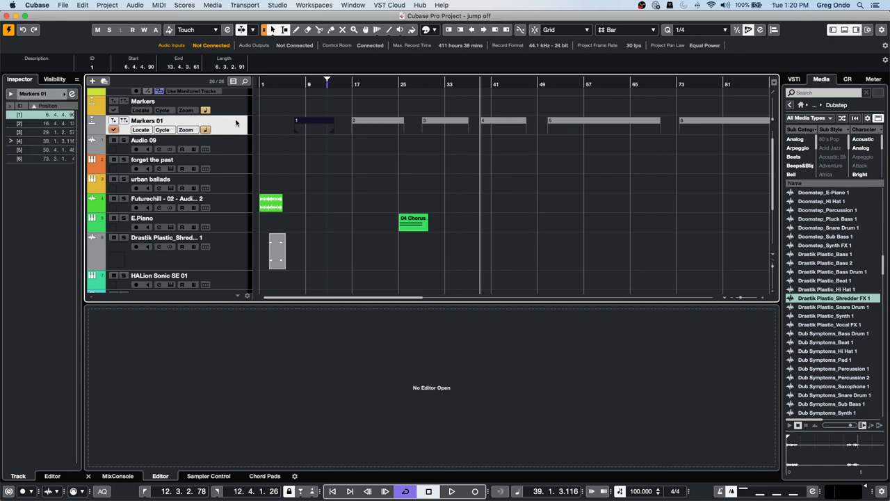
# Move the event selection on Markers 01 forward to cycle marker 6 and back to cycle marker 4.
pyautogui.press('Right')
pyautogui.press('Right')
pyautogui.press('Right')
pyautogui.press('Right')
pyautogui.press('Right')
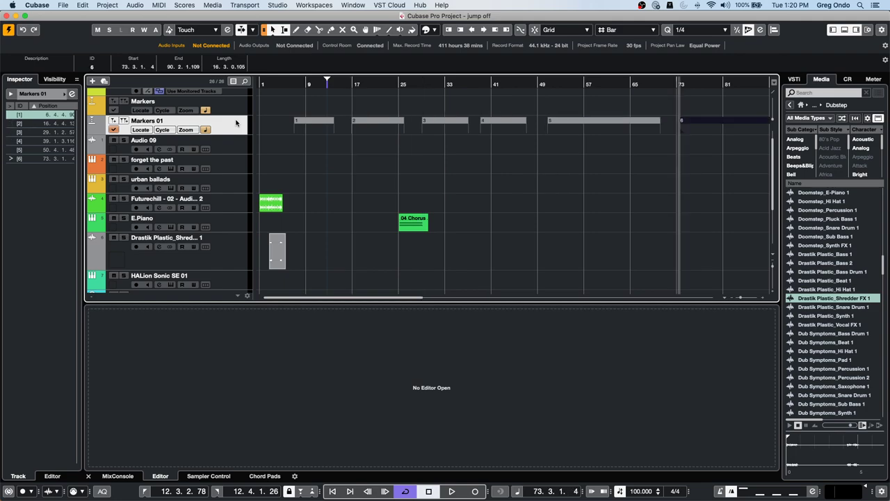
pyautogui.press('Left')
pyautogui.press('Left')
pyautogui.press('Left')
pyautogui.press('Right')
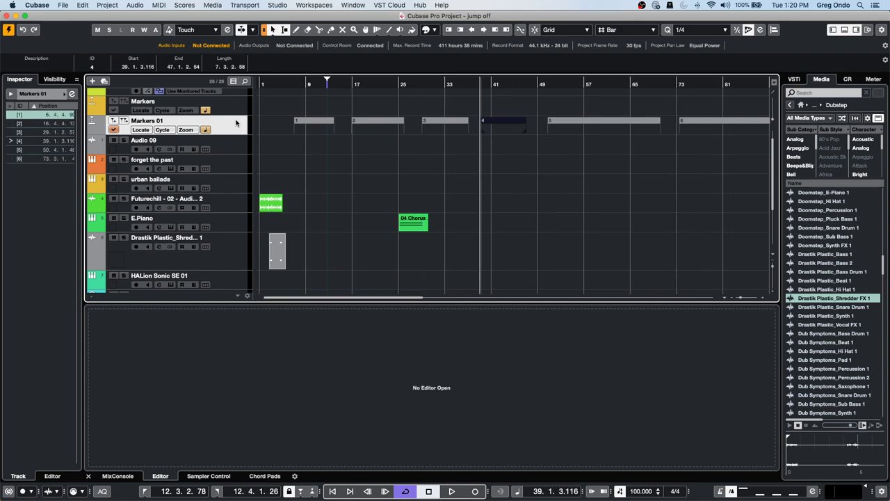
# Cycle the selection through the markers on Markers 01, passing cycle marker 2 and finishing on cycle marker 1.
pyautogui.press('Right')
pyautogui.press('Right')
pyautogui.press('Right')
pyautogui.press('Right')
pyautogui.press('Right')
pyautogui.press('Right')
pyautogui.press('Right')
pyautogui.press('Right')
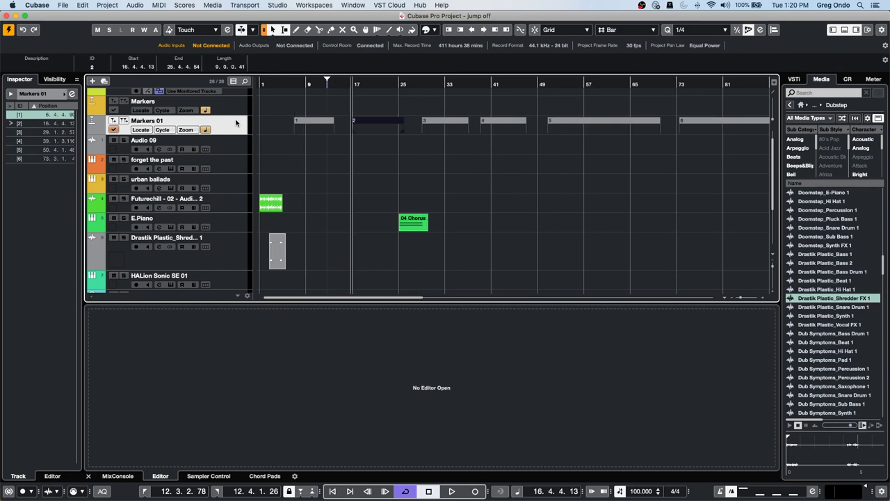
pyautogui.press('Left')
pyautogui.press('Left')
pyautogui.press('Left')
pyautogui.press('Left')
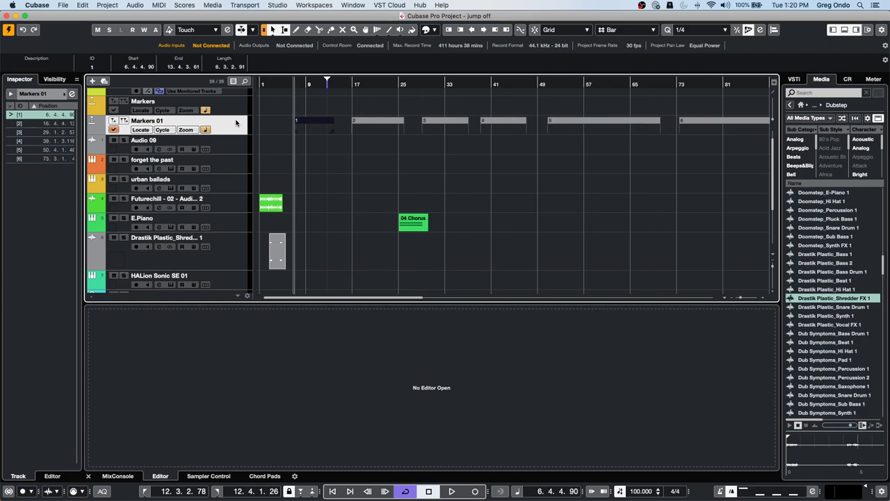
# Move the marker selection back and forth around cycle marker 2, and advance it to cycle marker 5.
pyautogui.press('Right')
pyautogui.press('Right')
pyautogui.press('Right')
pyautogui.press('Left')
pyautogui.press('Left')
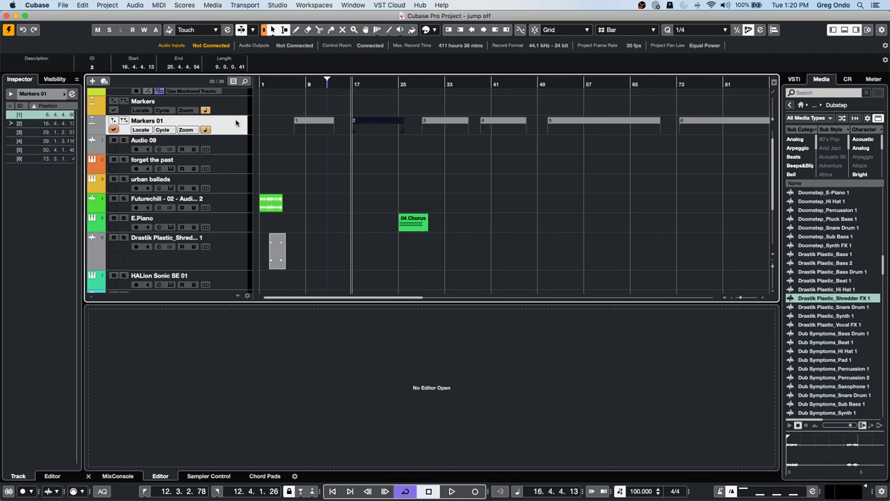
pyautogui.press('Right')
pyautogui.press('Right')
pyautogui.press('Right')
pyautogui.press('Right')
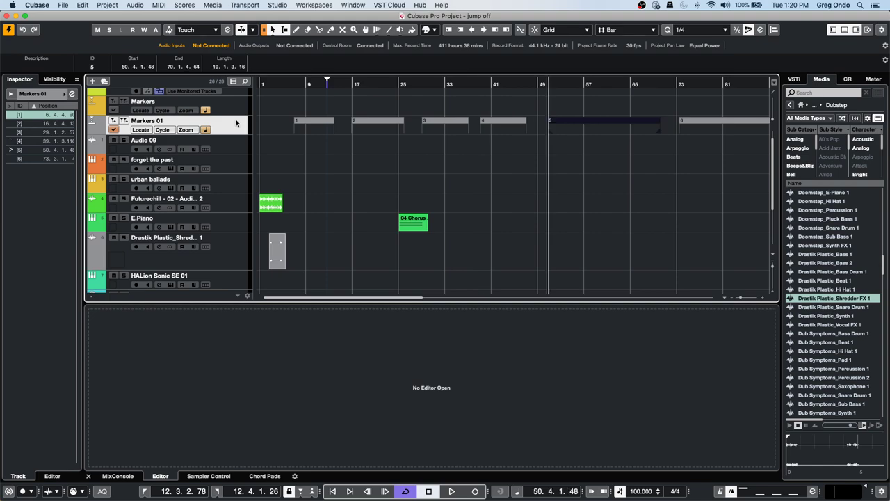
# Move the marker selection back through cycle markers 4 and 3 to cycle marker 1.
pyautogui.press('Left')
pyautogui.press('Left')
pyautogui.press('Left')
pyautogui.press('Left')
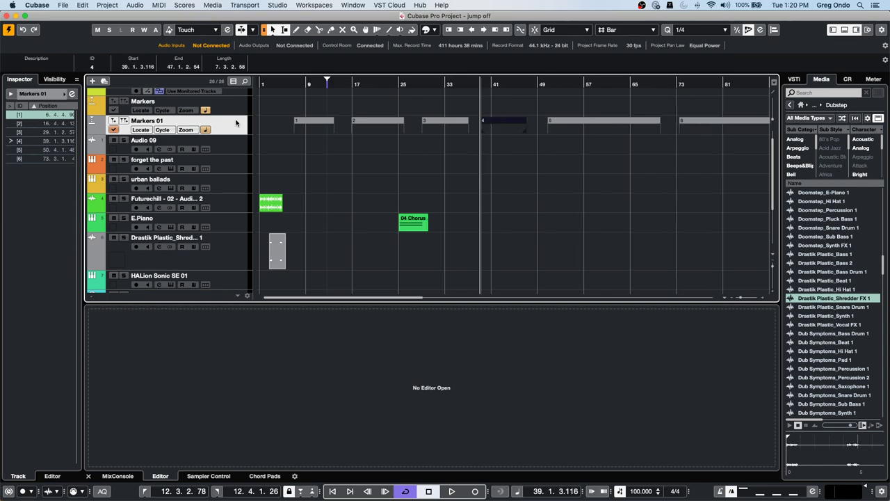
pyautogui.press('Right')
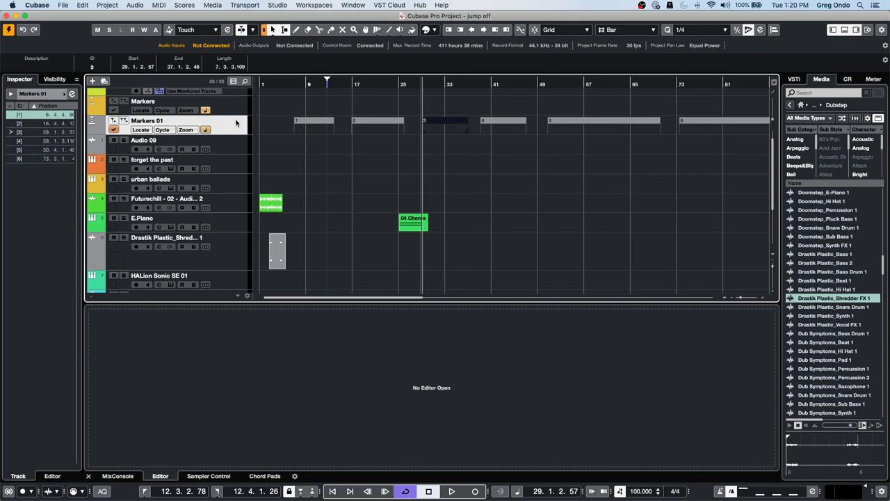
pyautogui.press('Left')
pyautogui.press('Left')
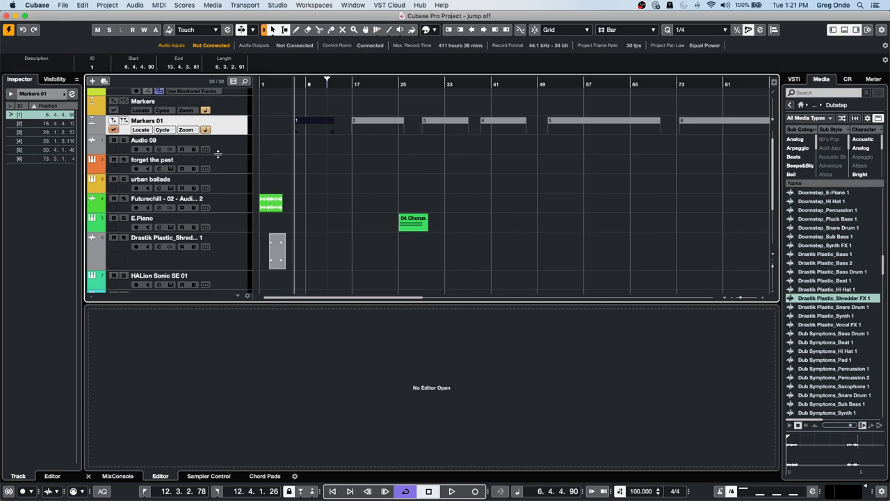
# Select the E.Piano track, the Drastik Plastic Shredder track and finally the HALion Sonic SE 01 instrument track.
pyautogui.click(233, 223)
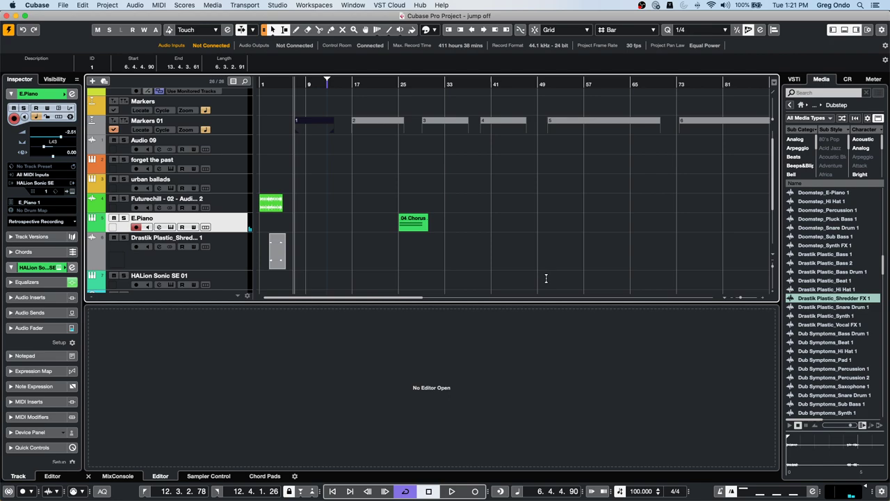
pyautogui.click(233, 263)
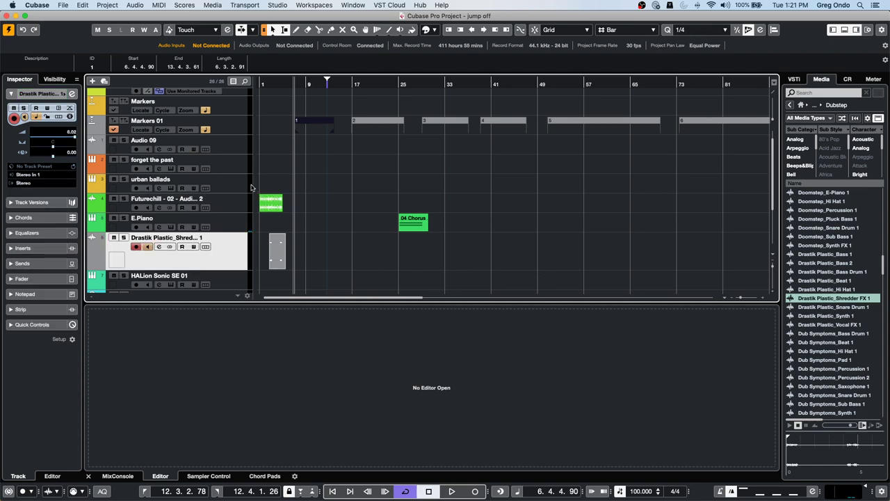
pyautogui.scroll(-1, 231, 243)
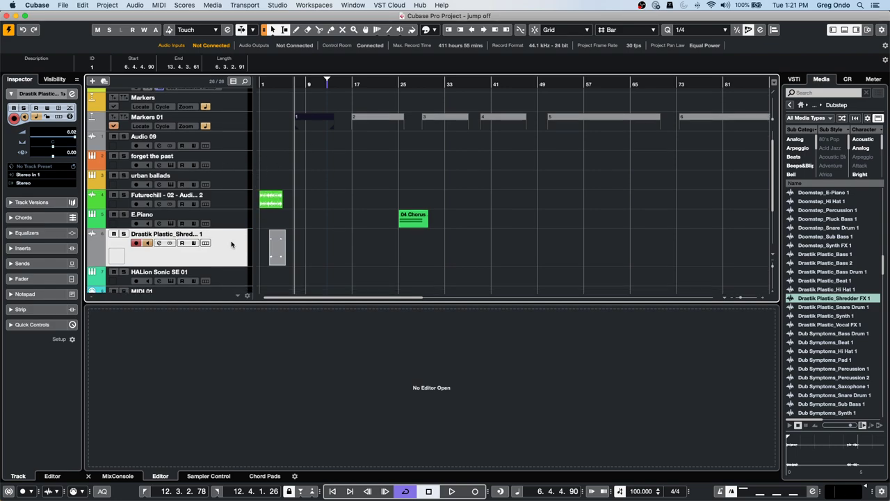
pyautogui.scroll(-2, 232, 243)
pyautogui.click(232, 241)
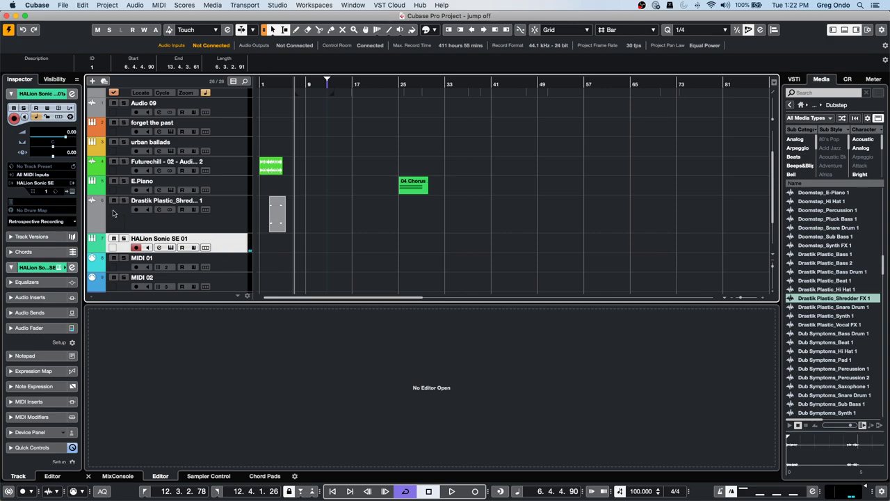
# Open the HALion Sonic SE instrument, place its window over the project area, and load the Fire Siren sound into slot 1.
pyautogui.click(72, 192)
pyautogui.click(72, 193)
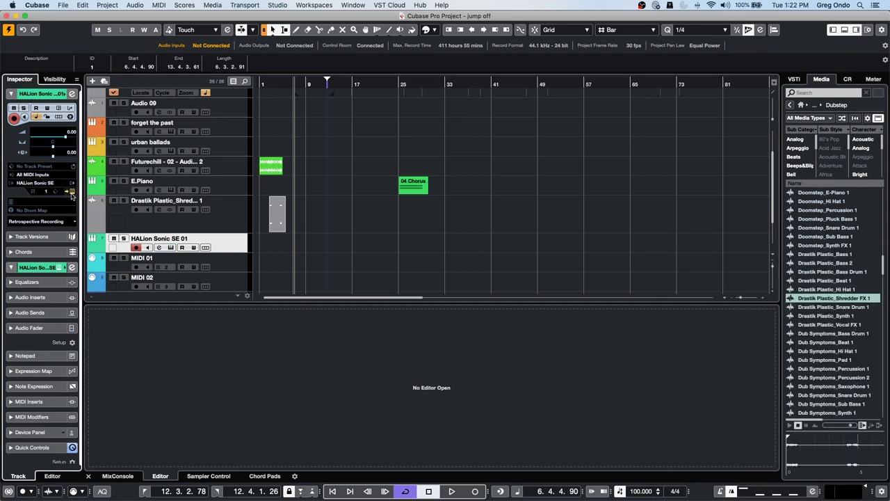
pyautogui.click(72, 192)
pyautogui.moveTo(858, 256); pyautogui.dragTo(436, 112)
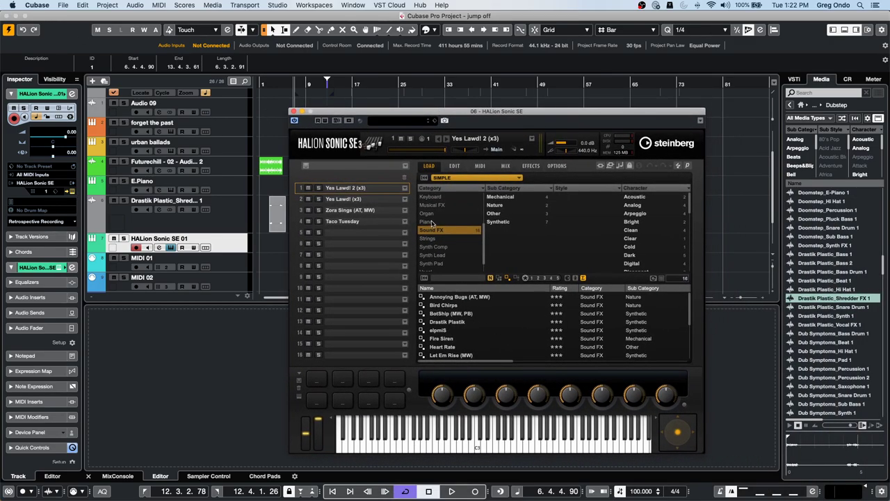
pyautogui.click(455, 314)
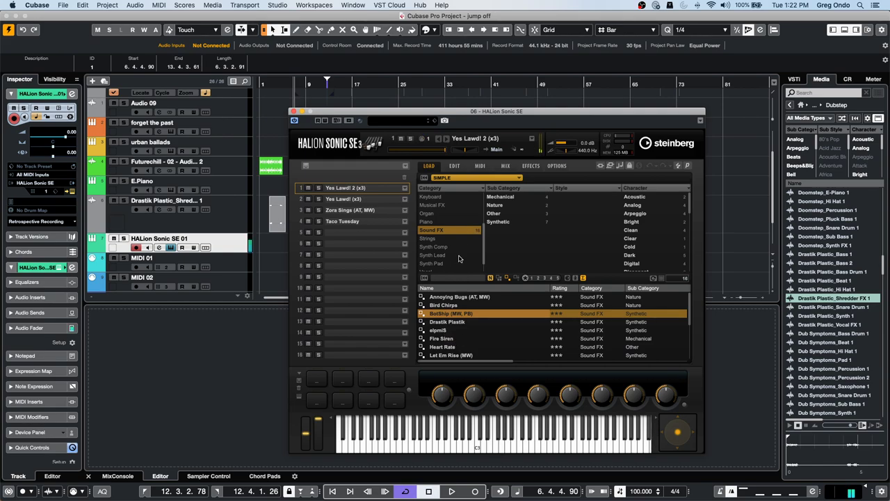
pyautogui.click(450, 338)
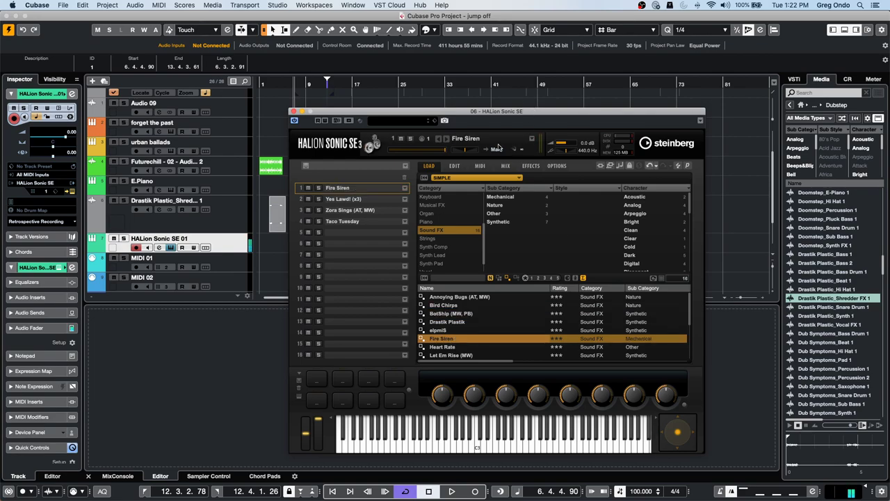
# Switch the sound category filter from Sound FX to Synth Comp and load Violetric H20, followed by Ying Yang, into slot 1.
pyautogui.click(444, 233)
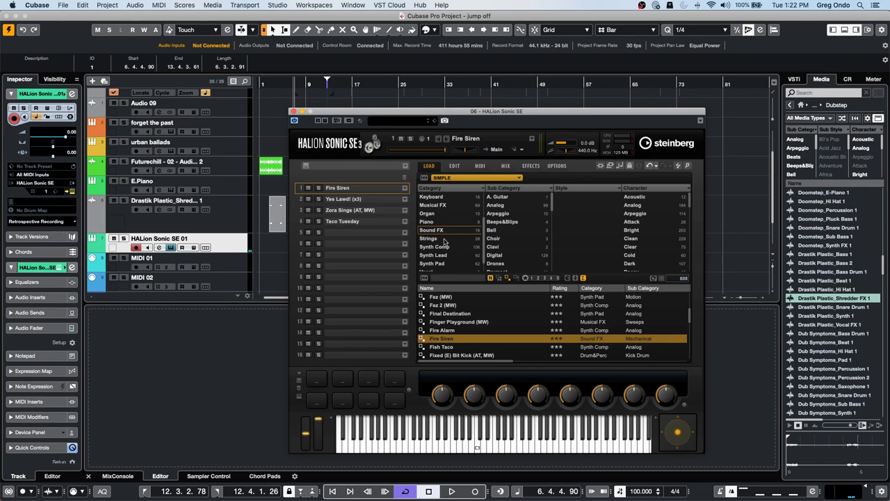
pyautogui.click(446, 247)
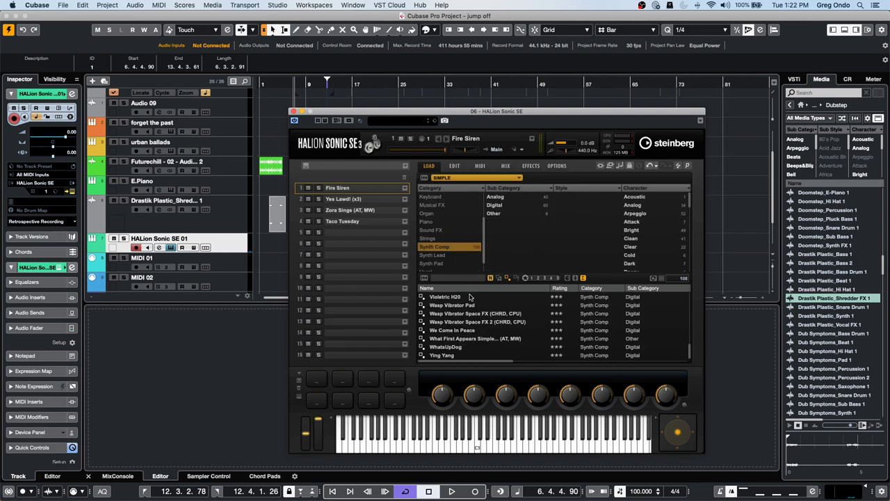
pyautogui.click(472, 298)
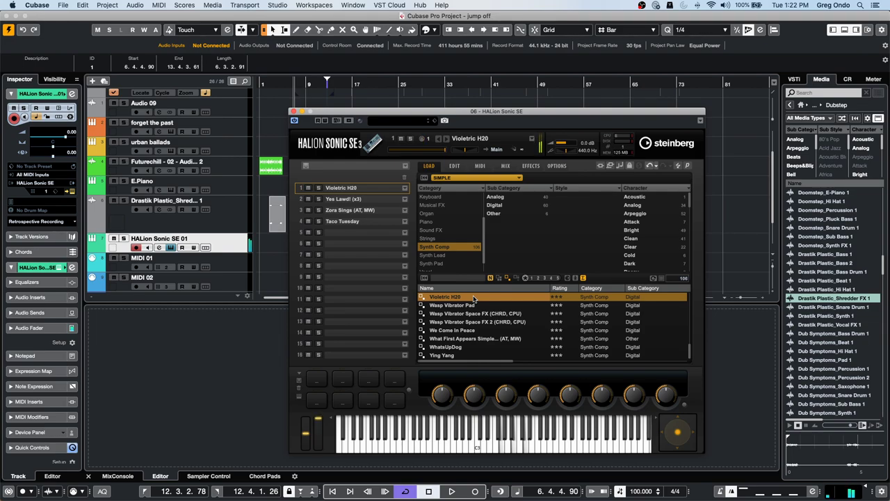
pyautogui.click(465, 356)
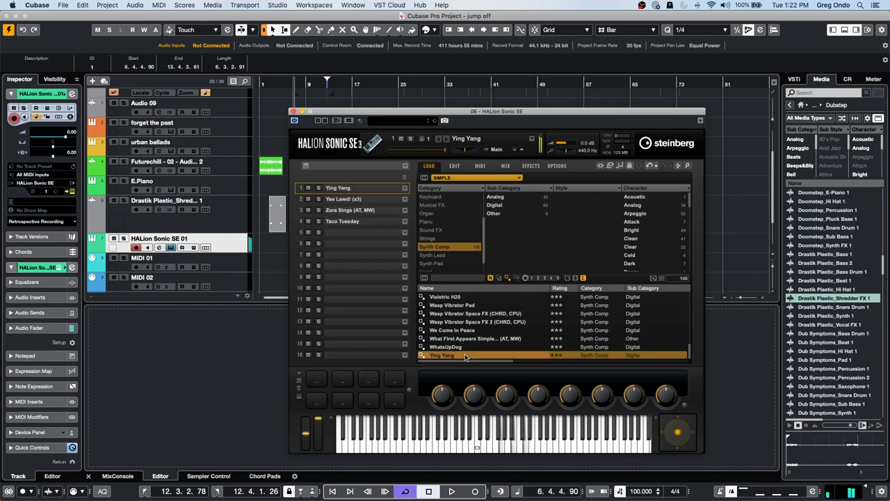
# Load the Iteration 2 (AT, MW) sound and replace it with Iteration (AT, MW) in slot 1.
pyautogui.scroll(10, 479, 336)
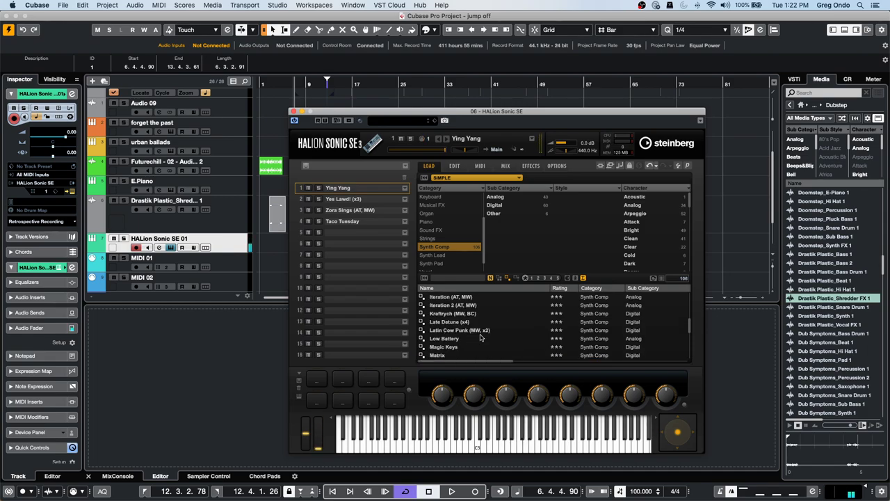
pyautogui.click(477, 305)
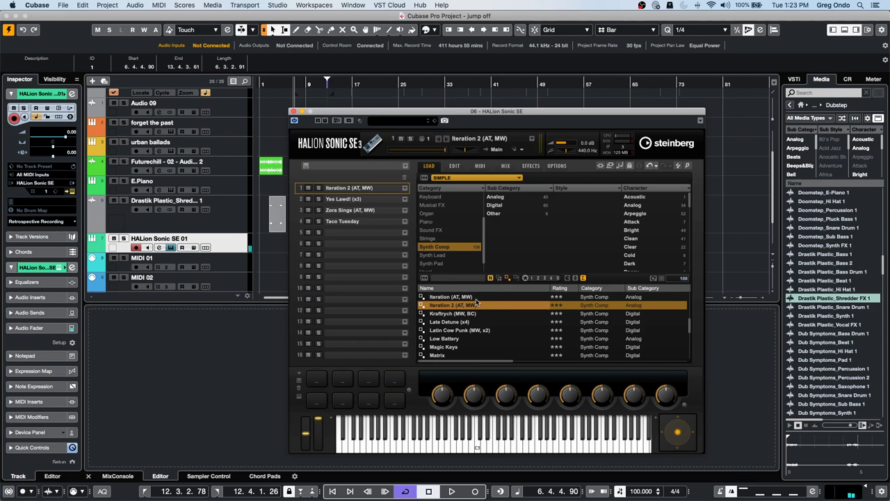
pyautogui.click(473, 297)
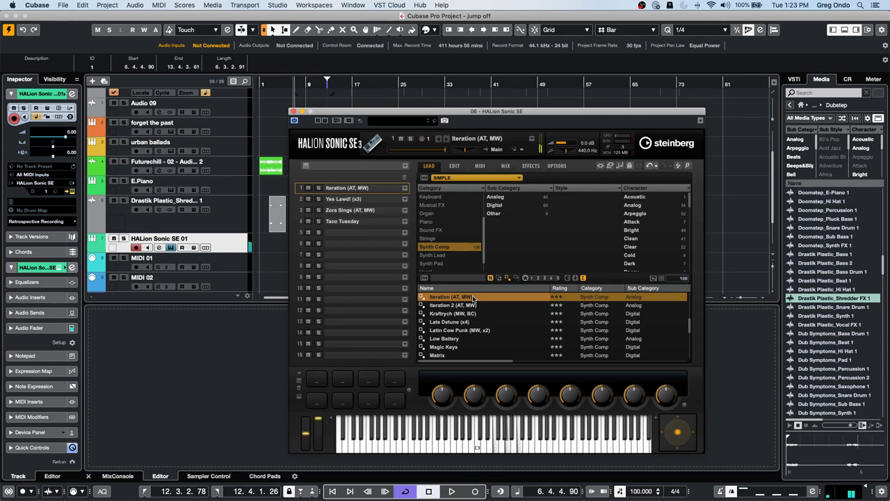
# Examine the edit page of the Iteration (AT, MW) sound with the instrument window moved fully into view, and close the window.
pyautogui.click(455, 166)
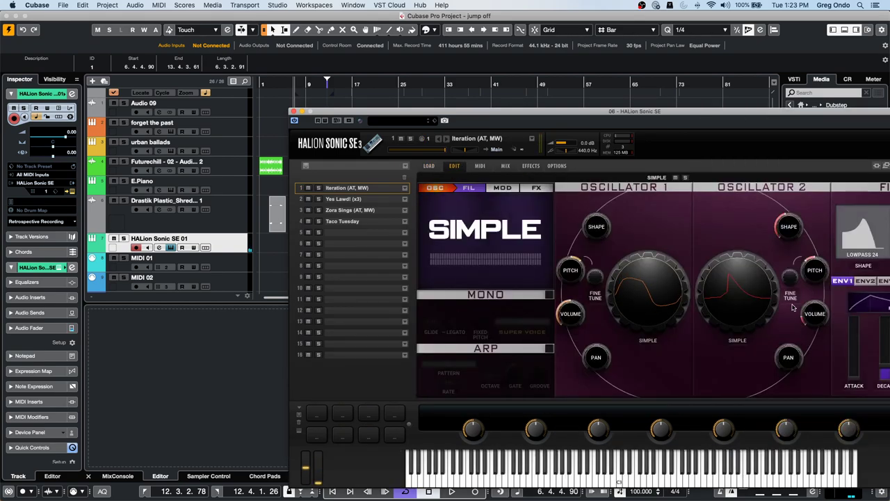
pyautogui.moveTo(719, 300)
pyautogui.moveTo(472, 113); pyautogui.dragTo(354, 70)
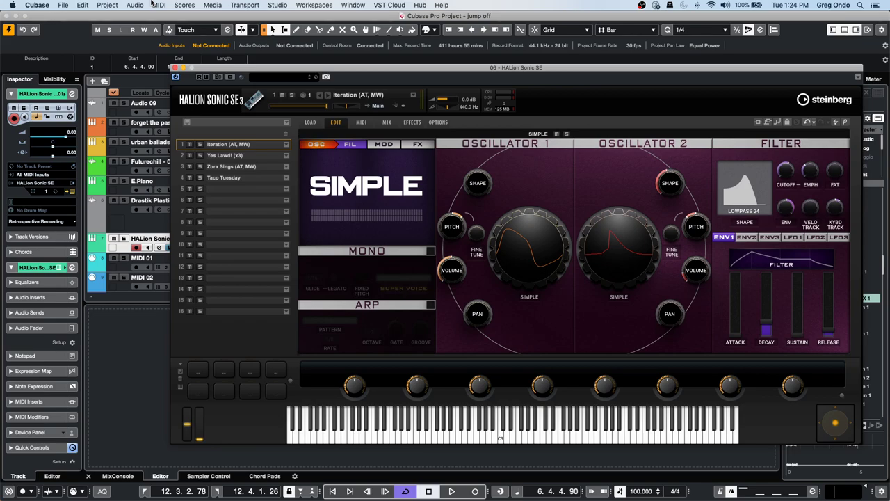
pyautogui.click(174, 67)
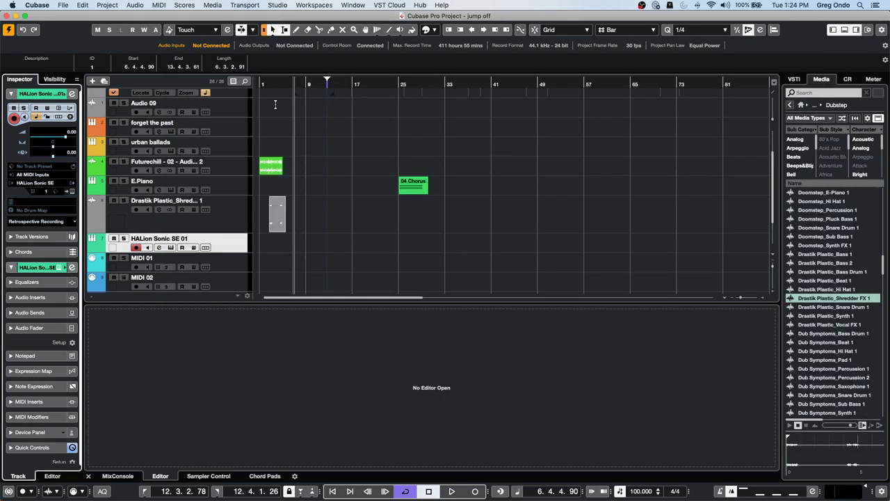
# Open the 04 Chorus A MIDI part and the Futurechill audio event one after the other in the lower zone editor.
pyautogui.doubleClick(417, 191)
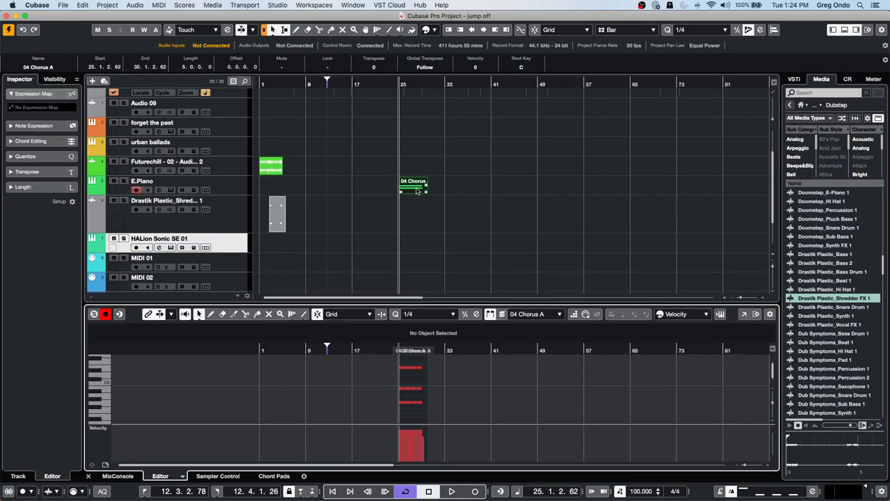
pyautogui.doubleClick(272, 167)
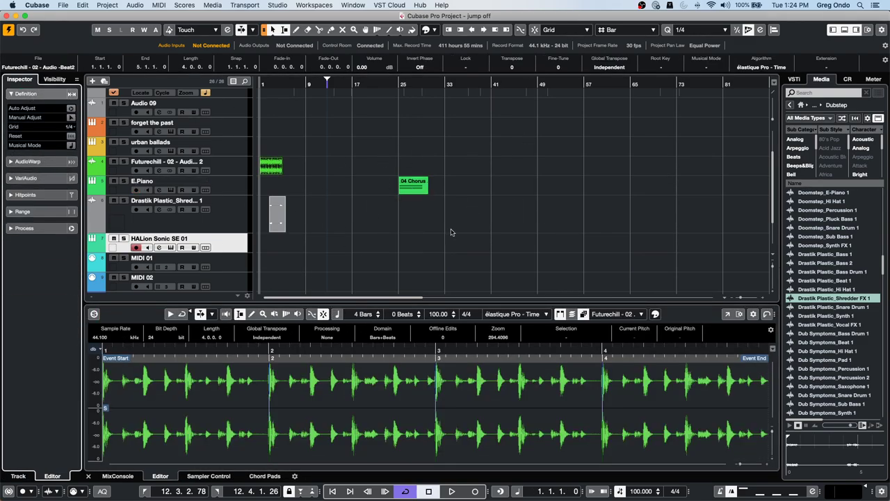
# Set the Editors preference to "Double-click opens Editor in a Window" and apply it.
pyautogui.click(37, 6)
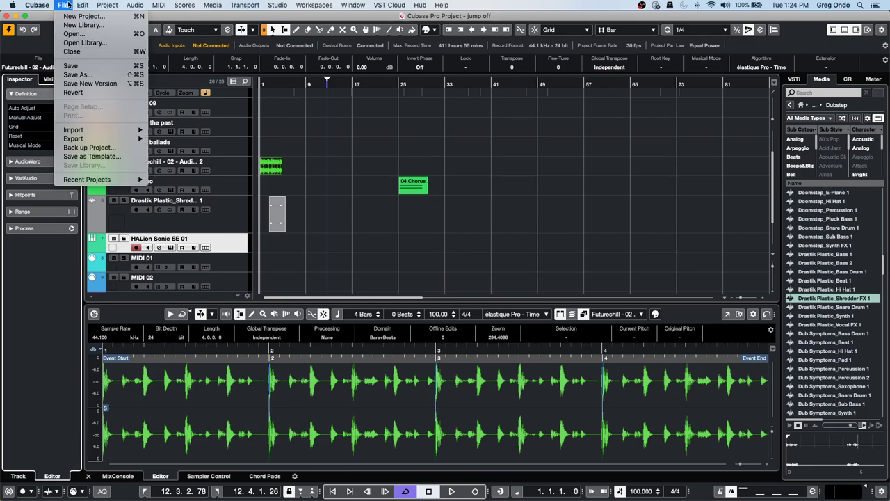
pyautogui.click(48, 30)
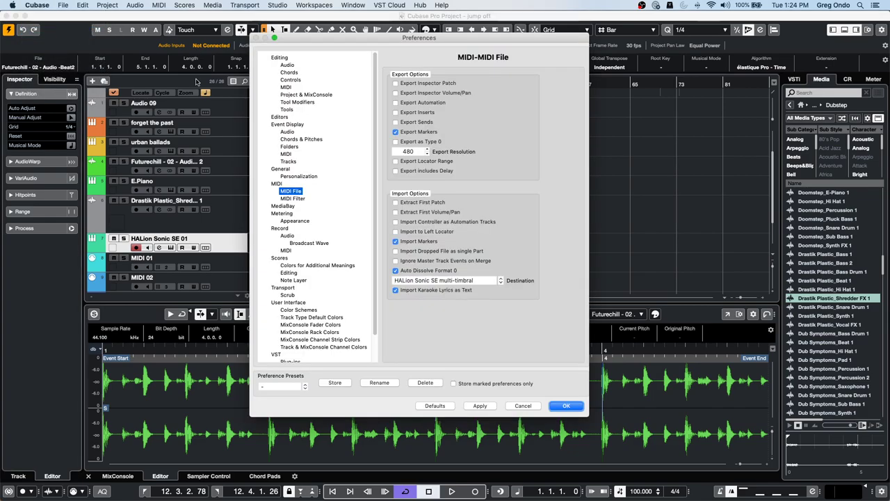
pyautogui.click(280, 117)
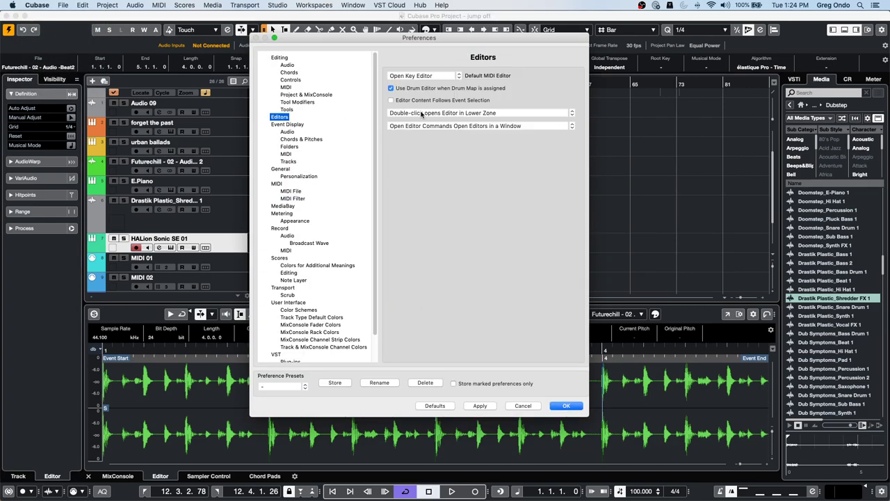
pyautogui.click(485, 113)
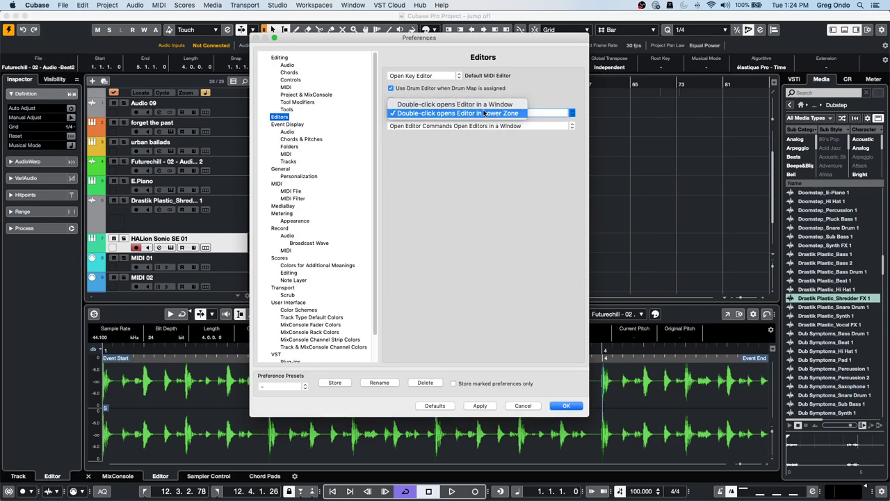
pyautogui.click(492, 105)
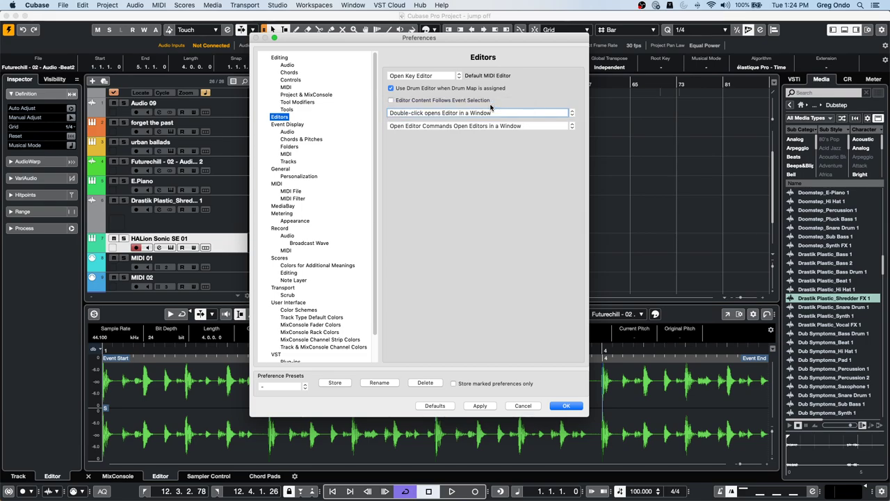
pyautogui.click(566, 405)
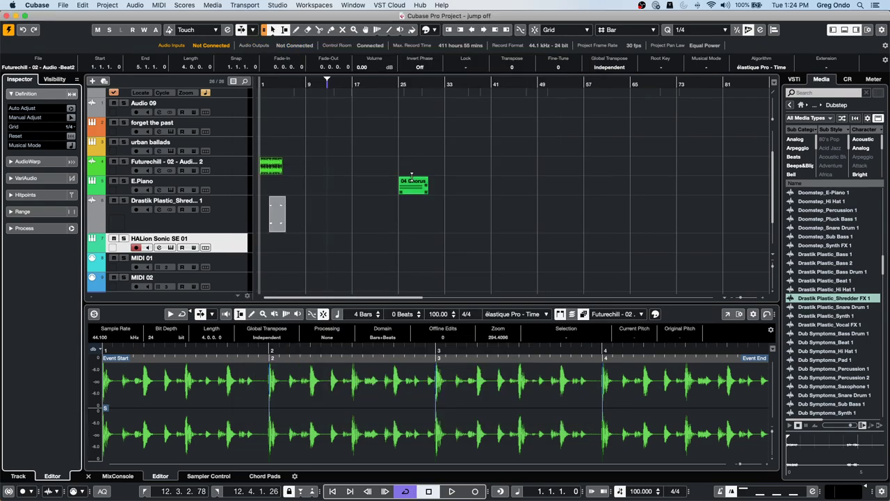
# View the 04 Chorus A part, the Futurechill event and the Drastik Plastic_Shredder FX 1 event in separate editor windows, closing each one.
pyautogui.doubleClick(414, 187)
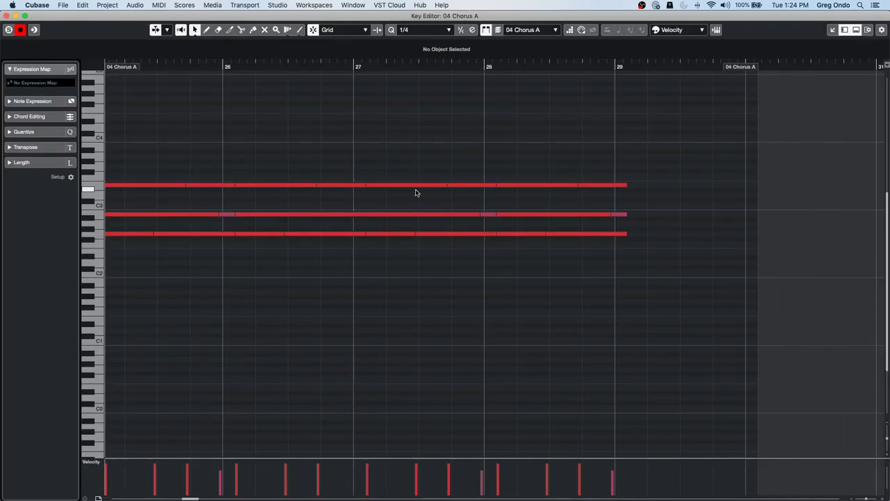
pyautogui.click(8, 15)
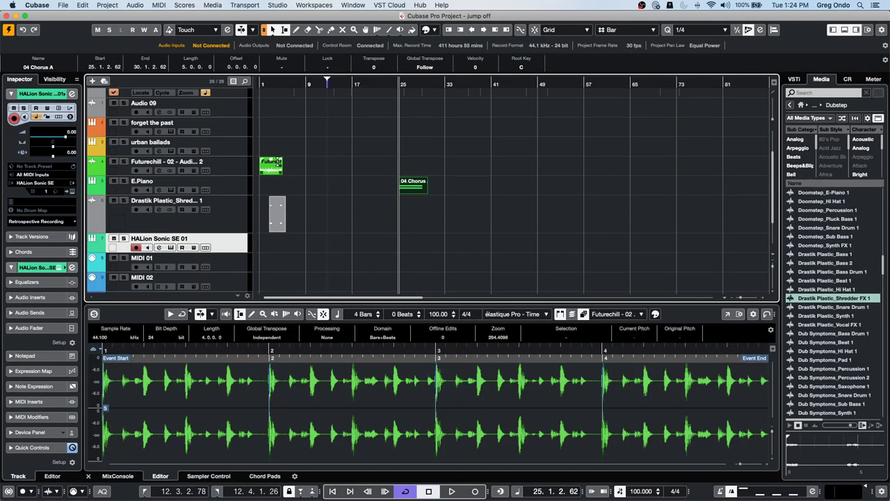
pyautogui.doubleClick(273, 169)
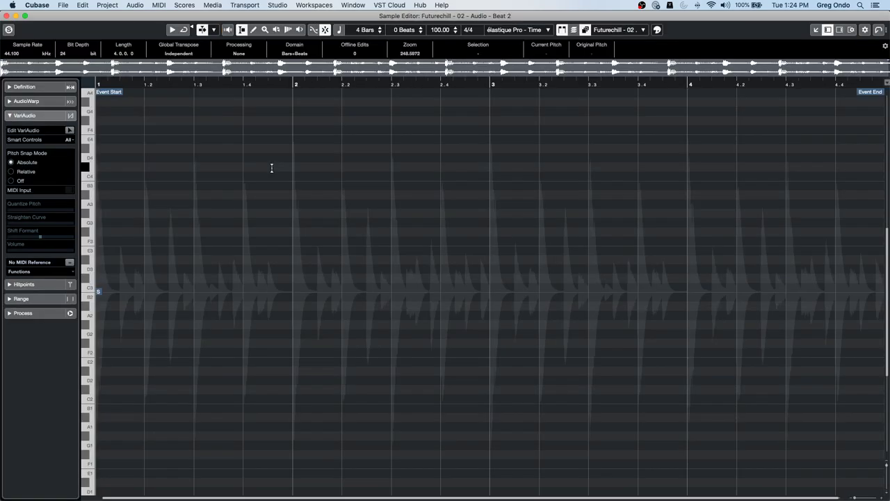
pyautogui.click(7, 15)
pyautogui.click(277, 208)
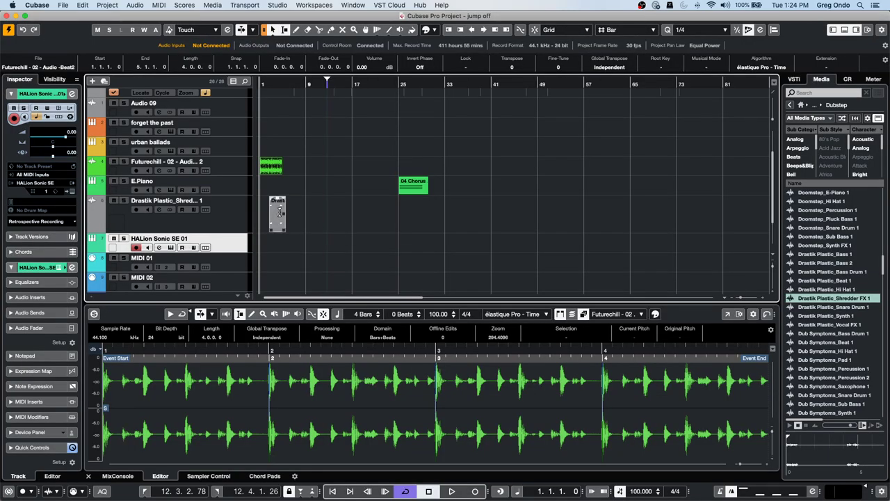
pyautogui.doubleClick(277, 224)
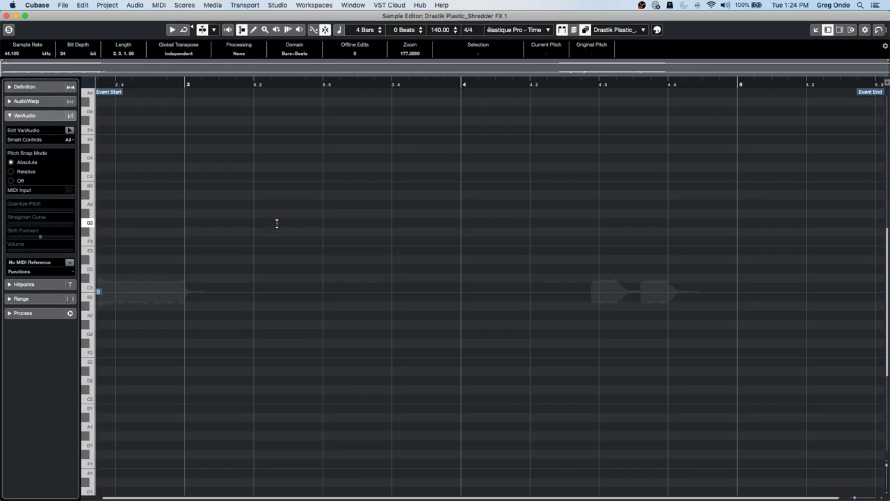
pyautogui.click(7, 16)
# Set the Editors preference to "Double-click opens Editor in Lower Zone" and apply it.
pyautogui.click(12, 5)
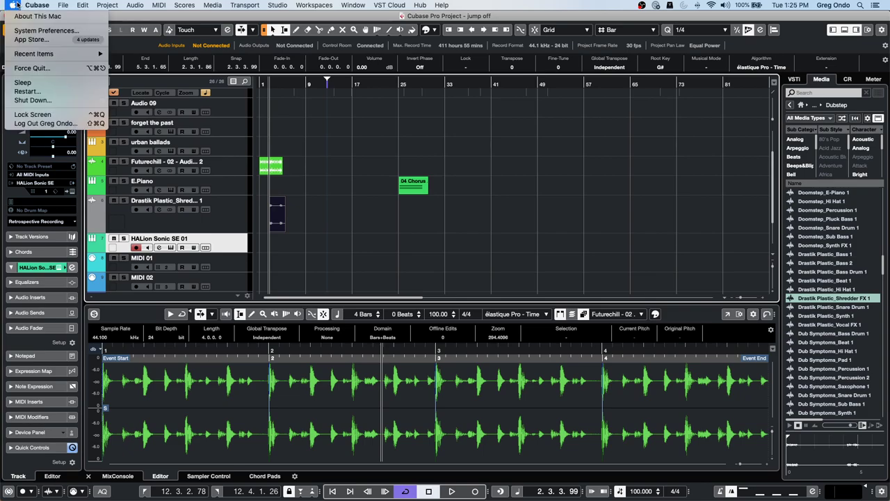
pyautogui.moveTo(37, 5)
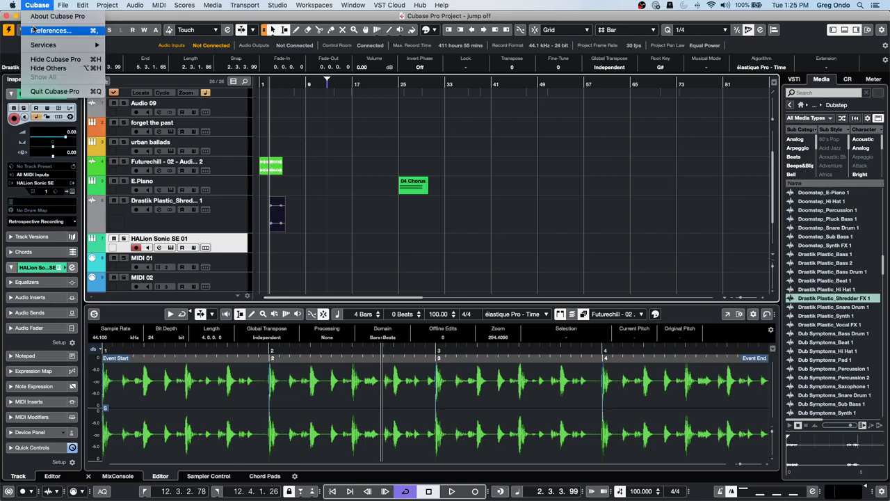
pyautogui.click(34, 30)
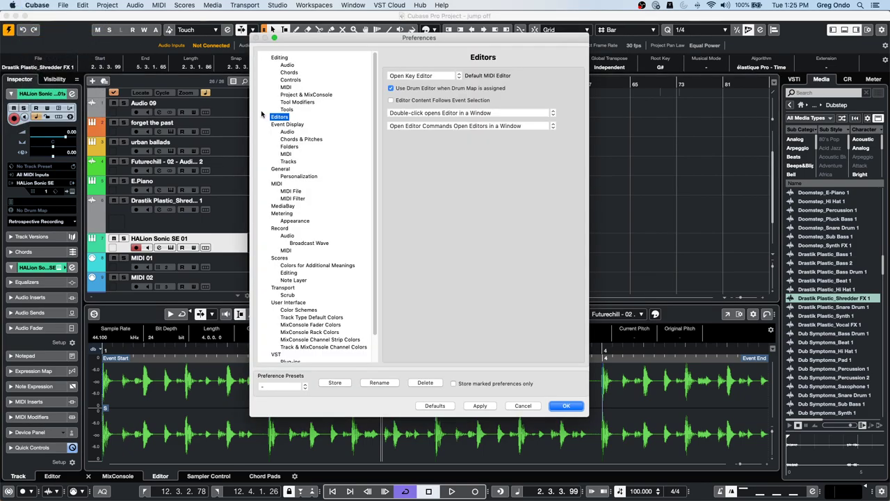
pyautogui.click(438, 114)
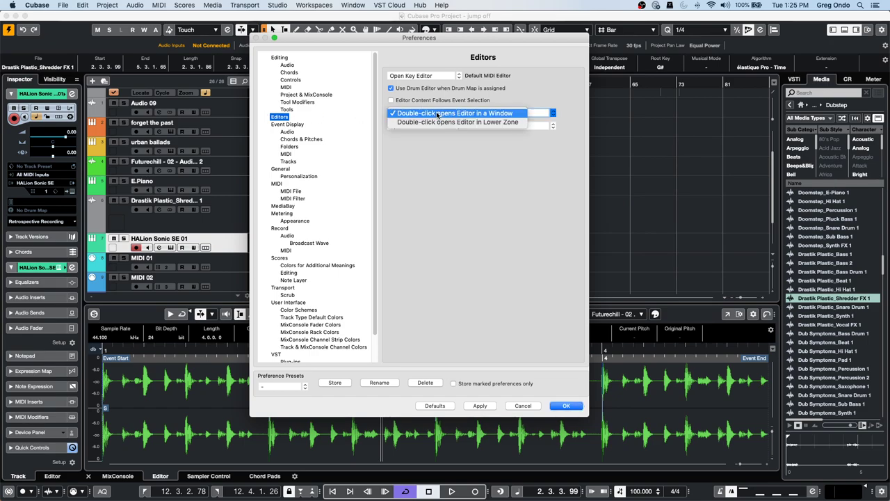
pyautogui.click(467, 122)
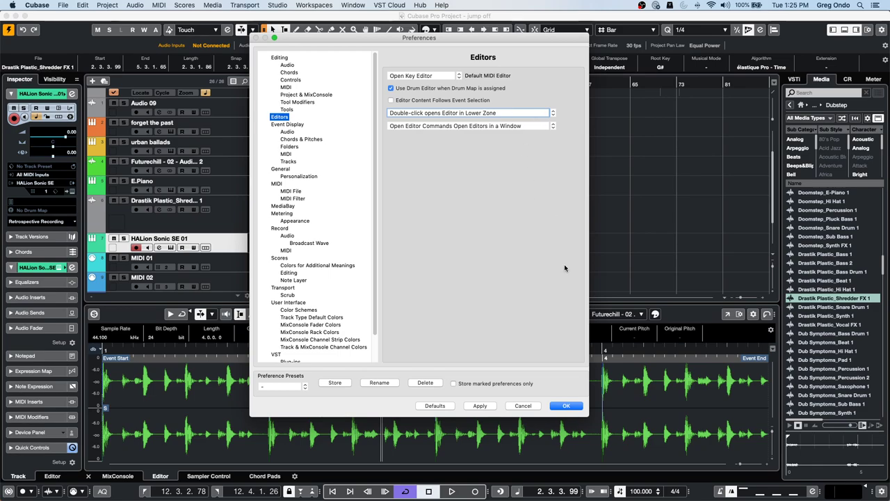
pyautogui.click(579, 406)
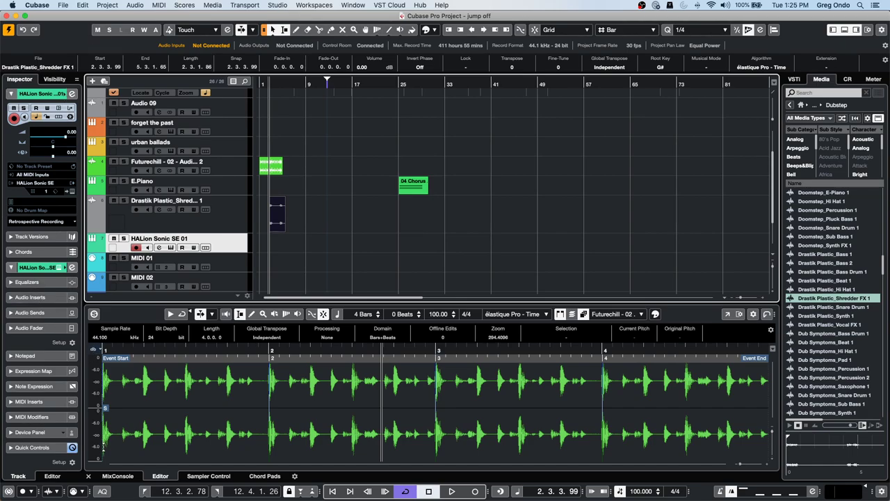
# Show the MixConsole in the lower zone and play the project to check the channels.
pyautogui.click(118, 476)
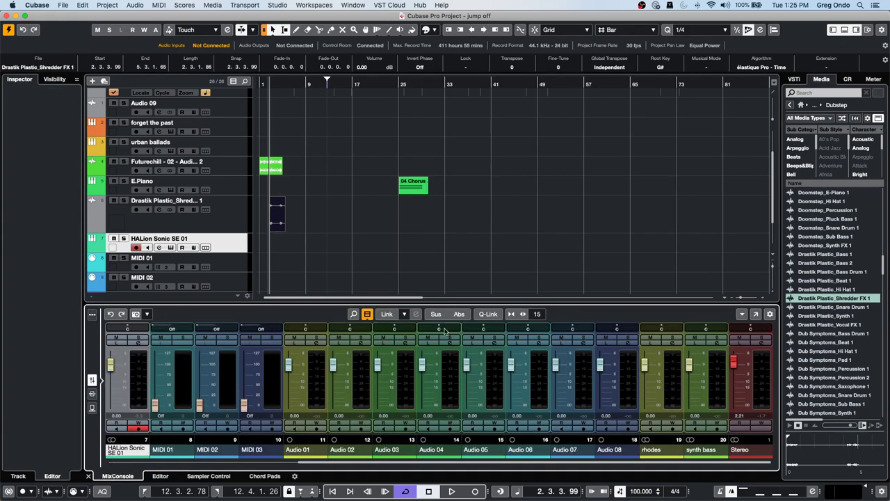
pyautogui.press('space')
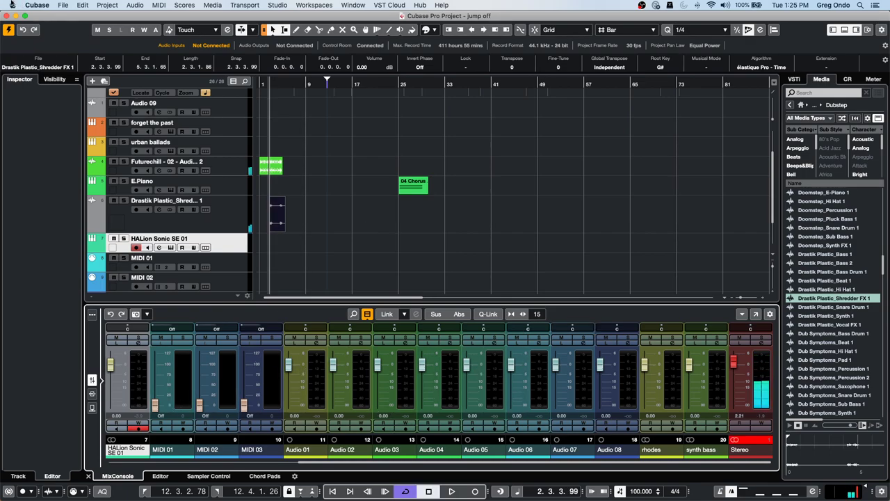
# Turn off MixConsole Channels colorizing in the Track & MixConsole Channel Colors preferences and apply it.
pyautogui.click(37, 4)
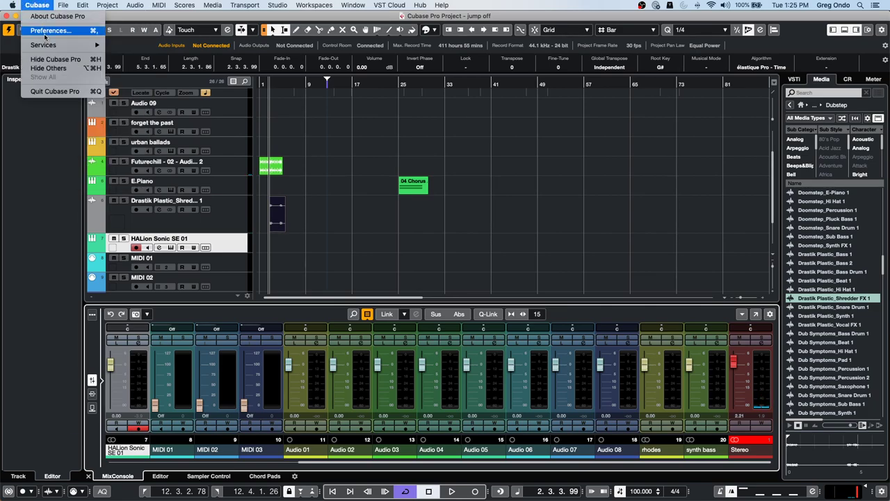
pyautogui.click(45, 32)
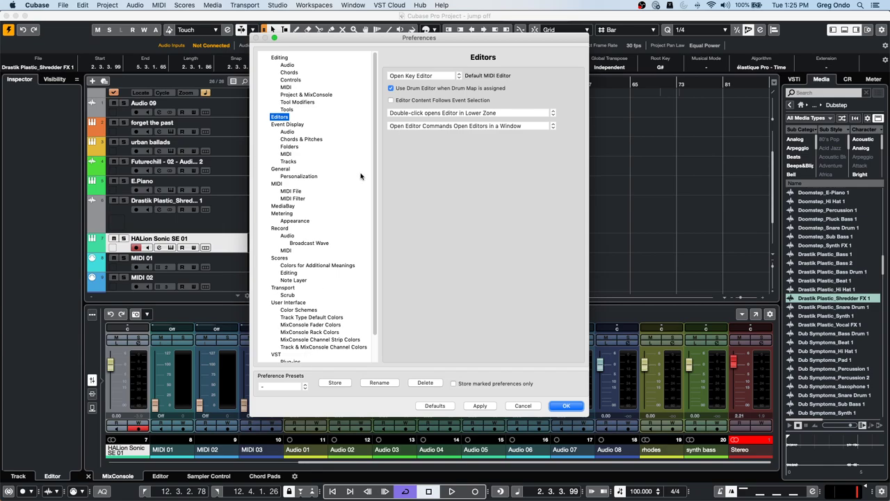
pyautogui.click(302, 347)
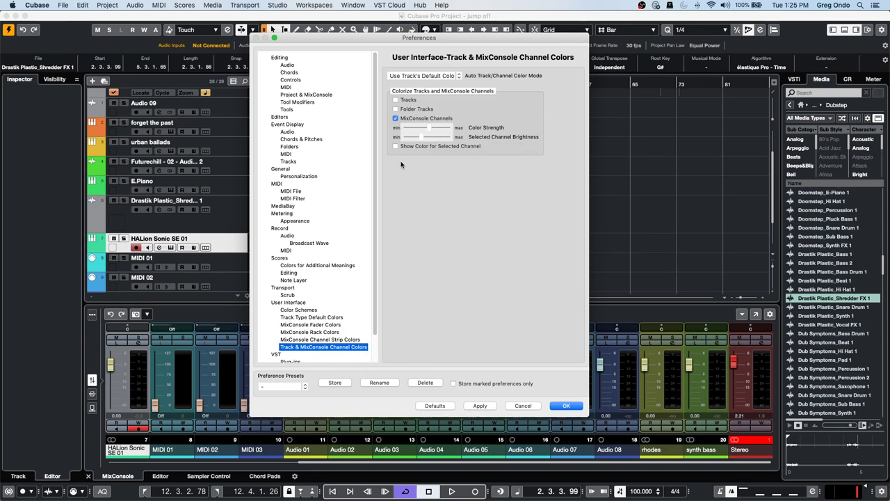
pyautogui.click(396, 119)
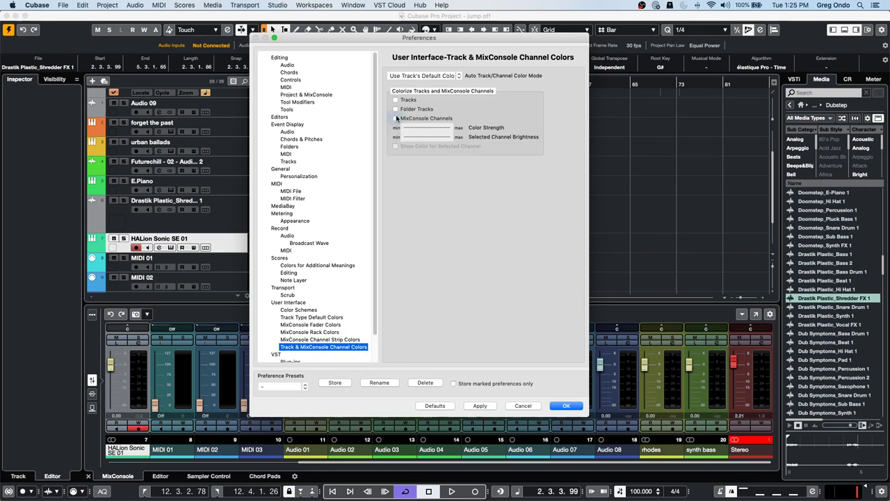
pyautogui.click(481, 407)
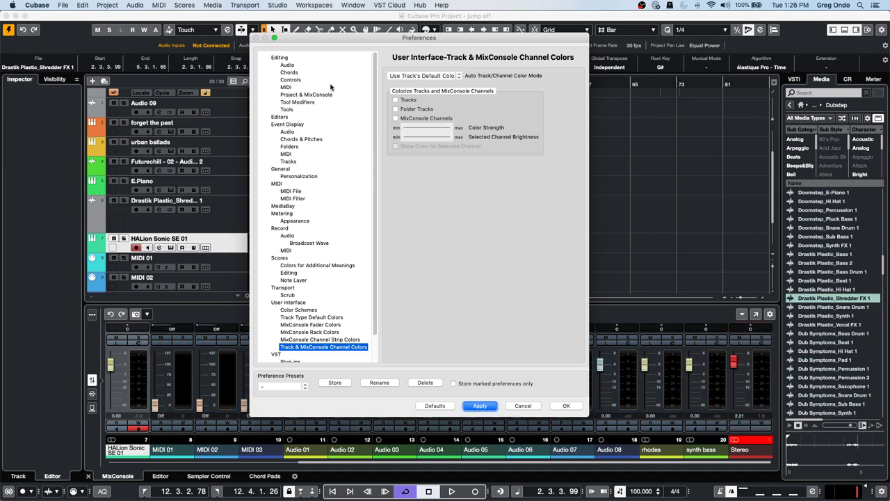
# Move the Preferences window clear of the mixer, turn MixConsole Channels colorizing back on and accept the preferences.
pyautogui.moveTo(341, 39); pyautogui.dragTo(606, 25)
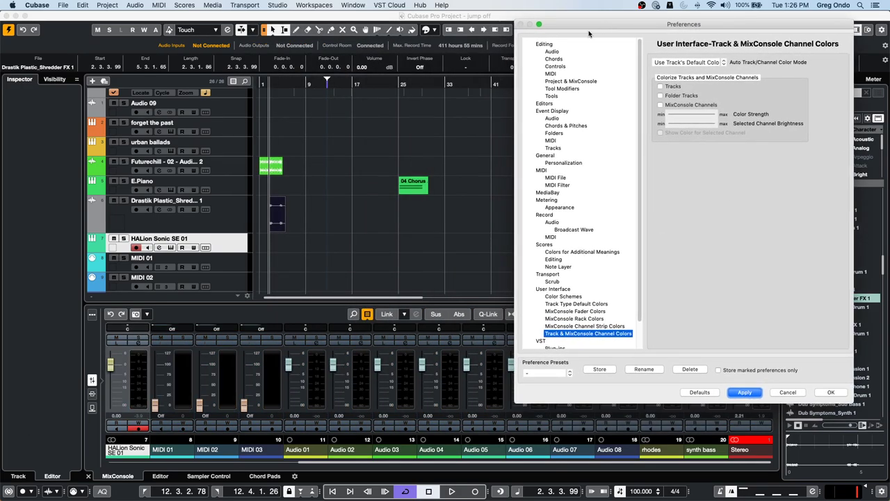
pyautogui.click(660, 105)
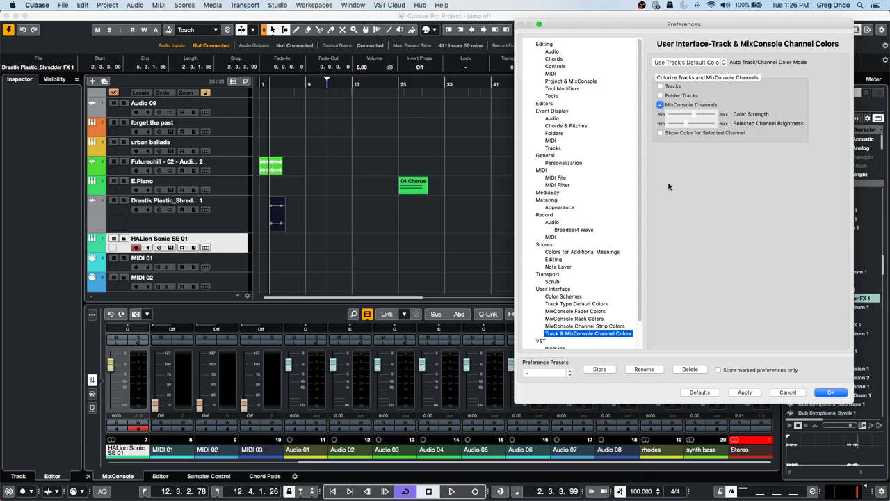
pyautogui.click(744, 392)
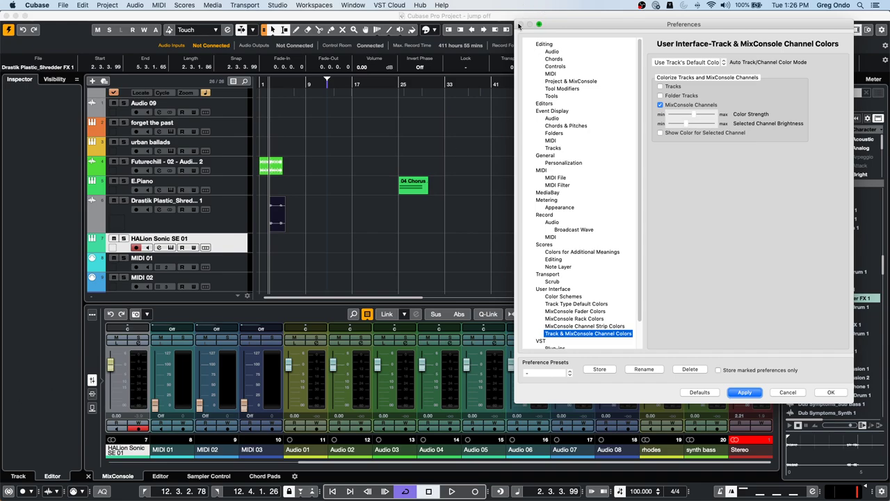
pyautogui.click(830, 392)
# Show the MixConsole in its own window, collapse the EQ rack and expand the Inserts, Routing, Strip and Sends racks.
pyautogui.click(755, 314)
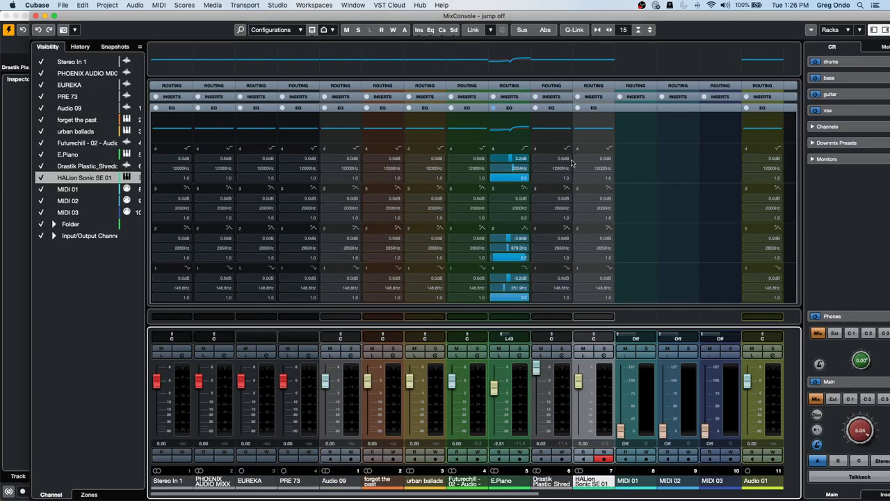
pyautogui.click(494, 216)
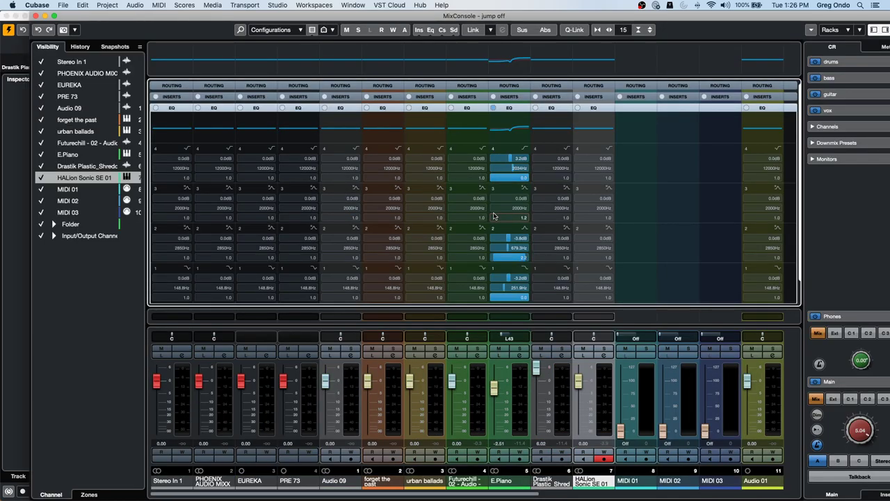
pyautogui.click(420, 108)
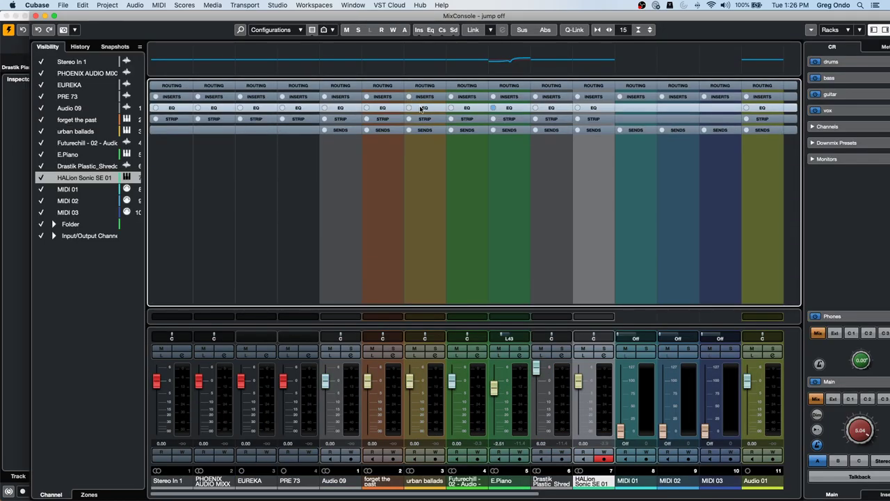
pyautogui.click(182, 97)
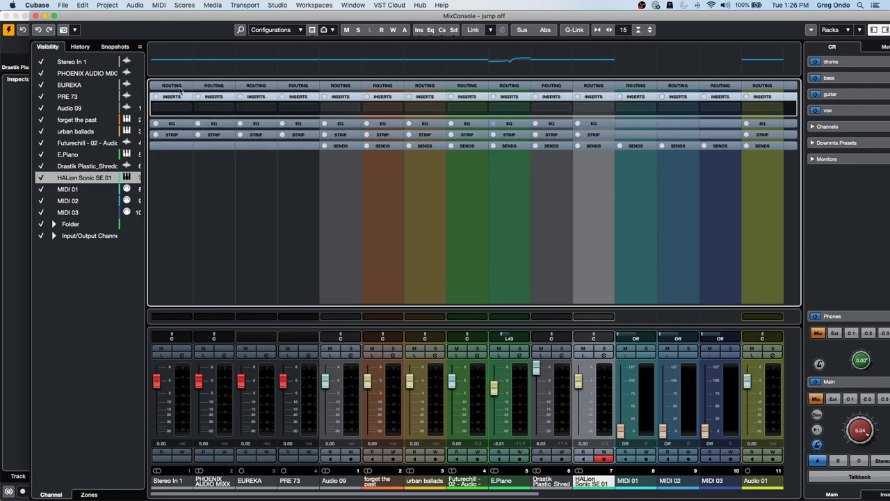
pyautogui.click(179, 89)
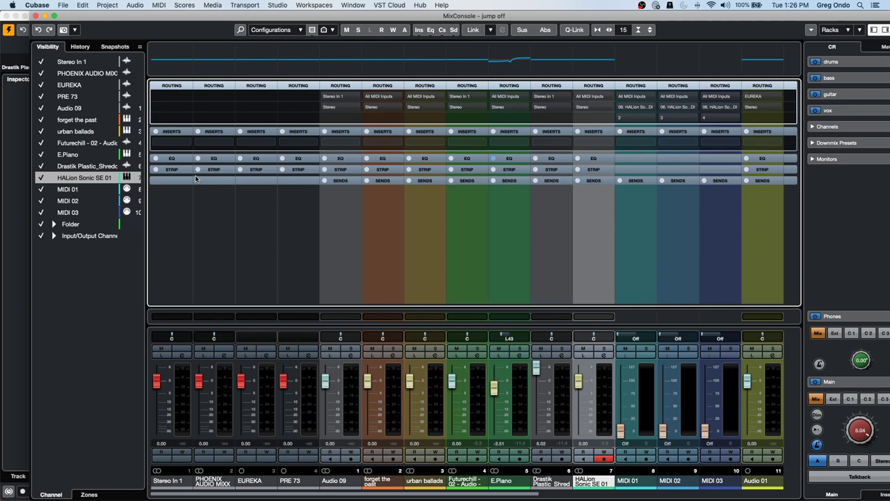
pyautogui.click(173, 169)
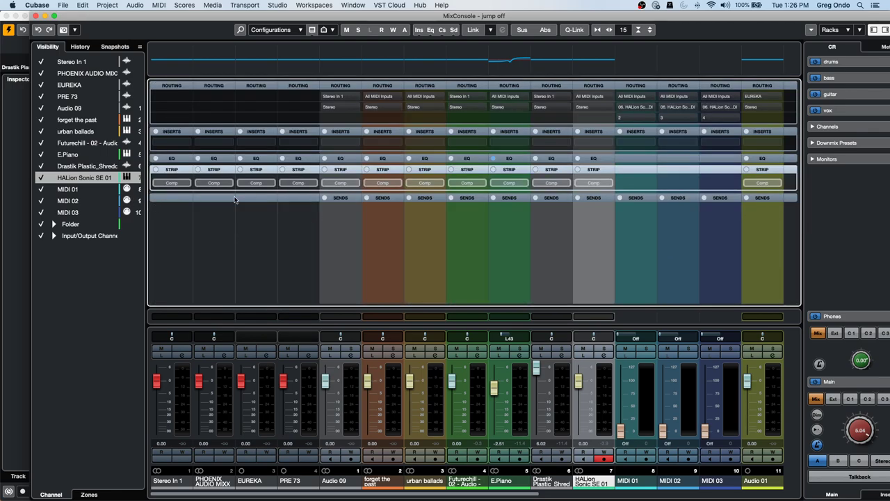
pyautogui.click(362, 198)
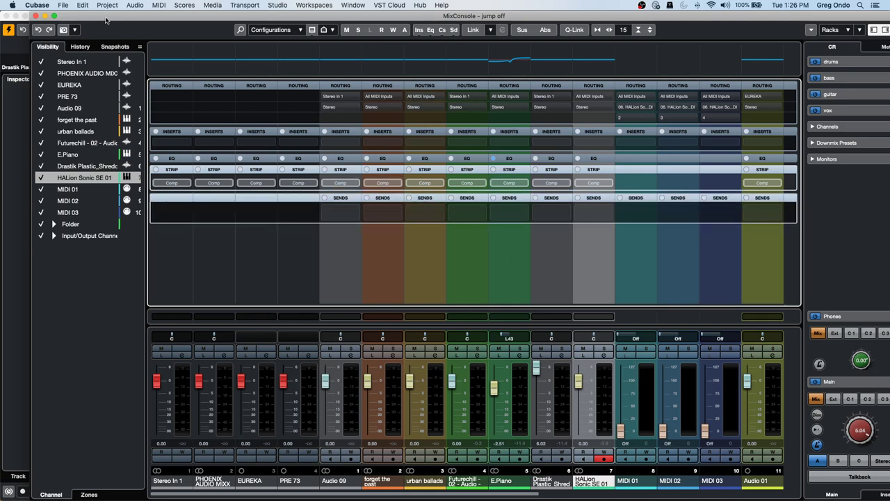
# Disable the MixConsole Channels color preference with the Preferences window placed beside the full MixConsole's colored channels.
pyautogui.click(46, 5)
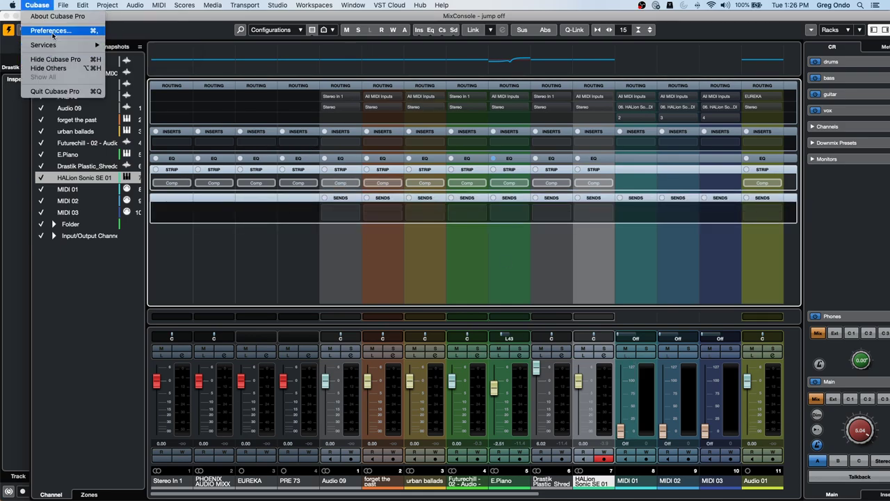
pyautogui.click(52, 30)
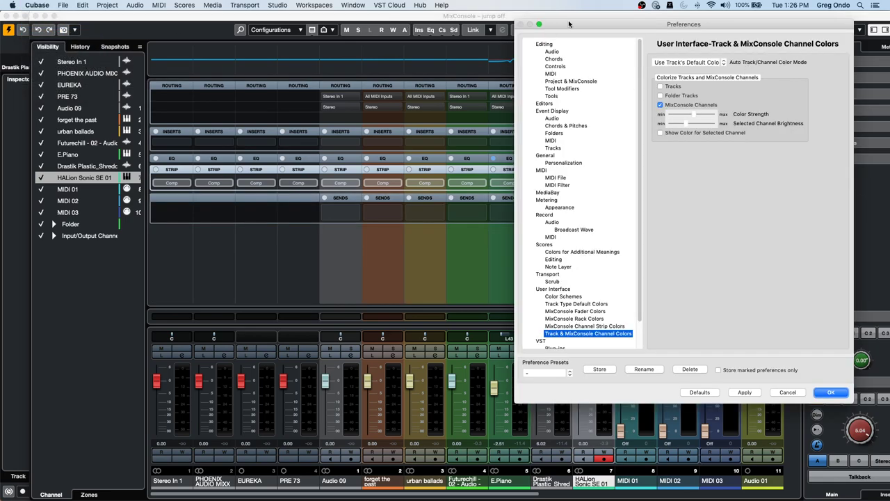
pyautogui.moveTo(568, 25); pyautogui.dragTo(18, 89)
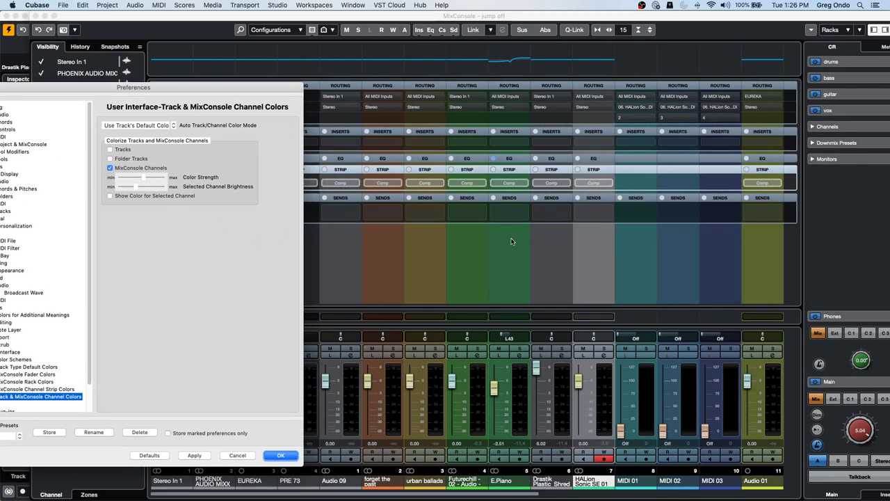
pyautogui.click(110, 168)
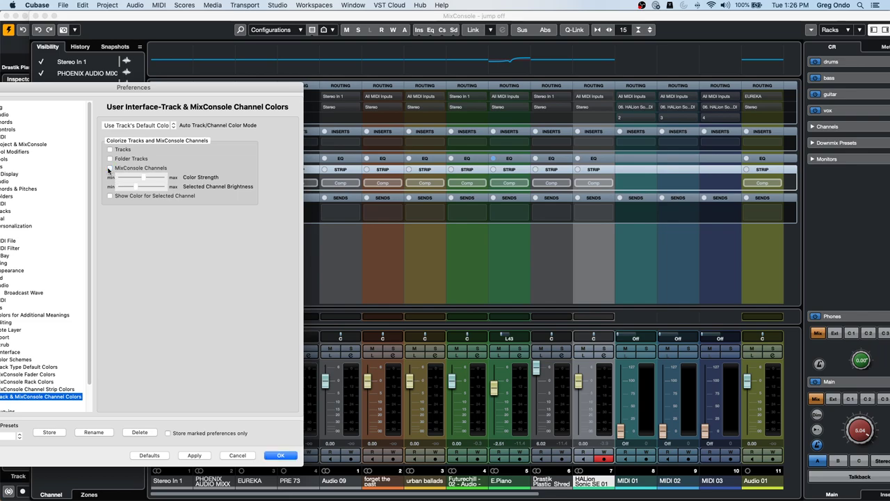
pyautogui.click(194, 454)
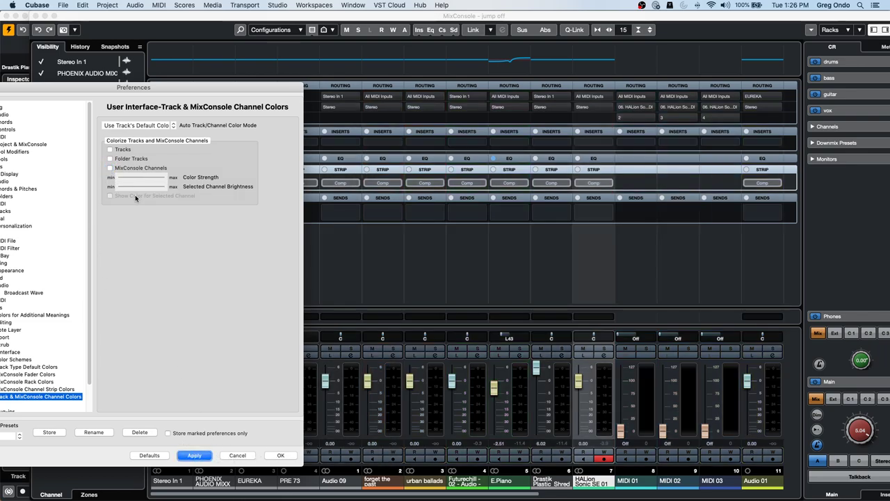
# Re-enable the MixConsole Channels color preference, accept it and close the separate MixConsole window.
pyautogui.click(109, 168)
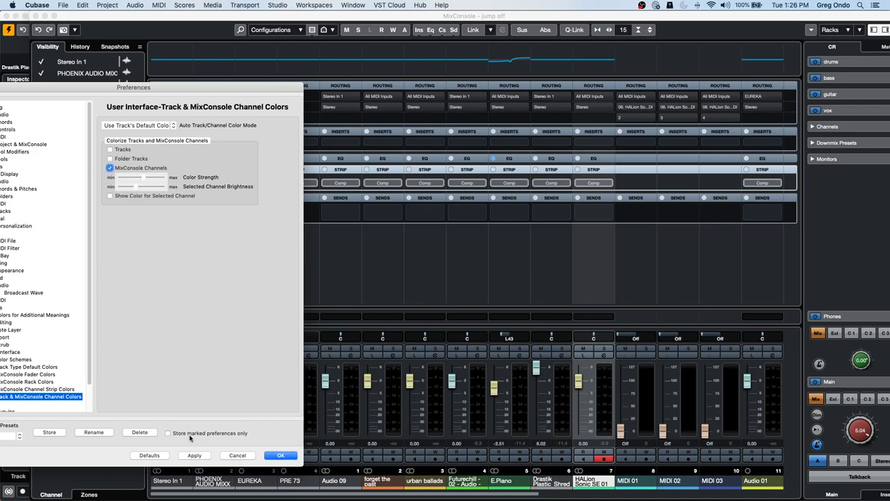
pyautogui.click(194, 455)
pyautogui.click(280, 454)
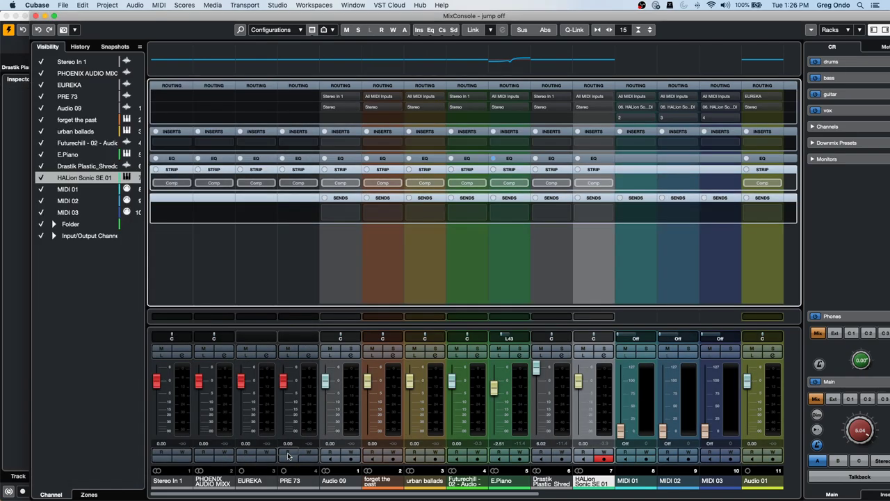
pyautogui.click(29, 15)
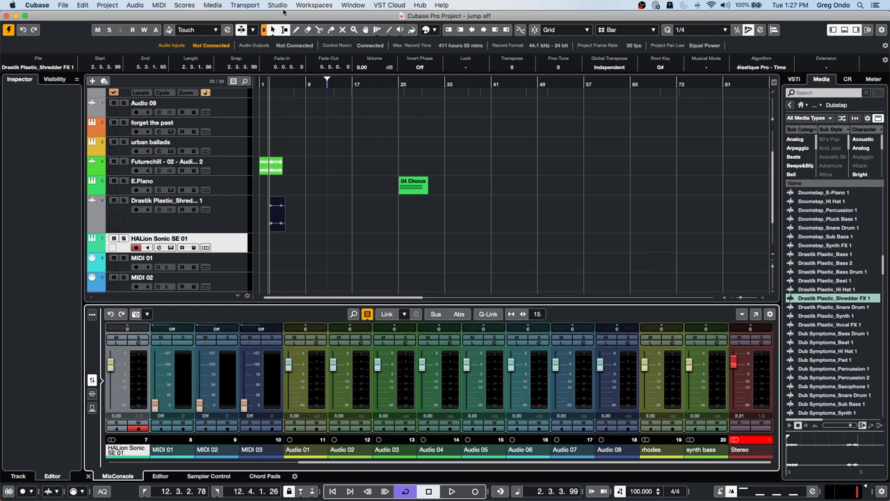
# View the plug-in Blocklist in the VST Plug-in Manager and close the manager.
pyautogui.click(255, 5)
pyautogui.moveTo(305, 6)
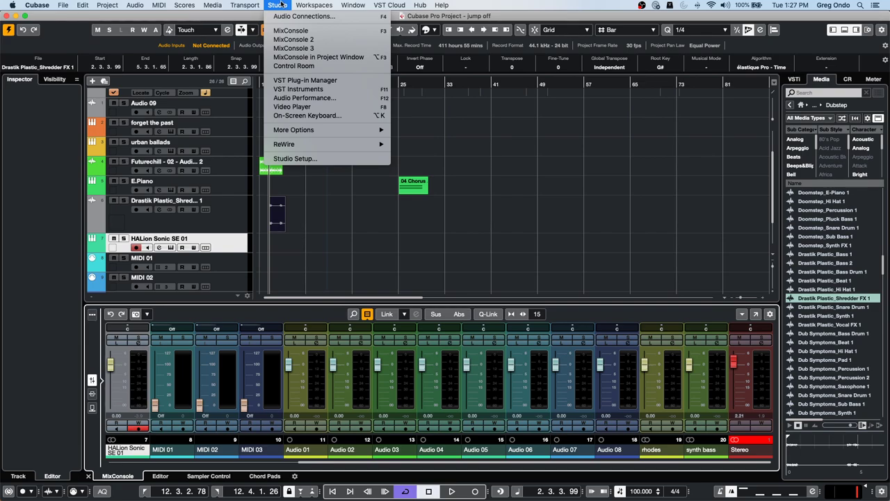
pyautogui.click(310, 82)
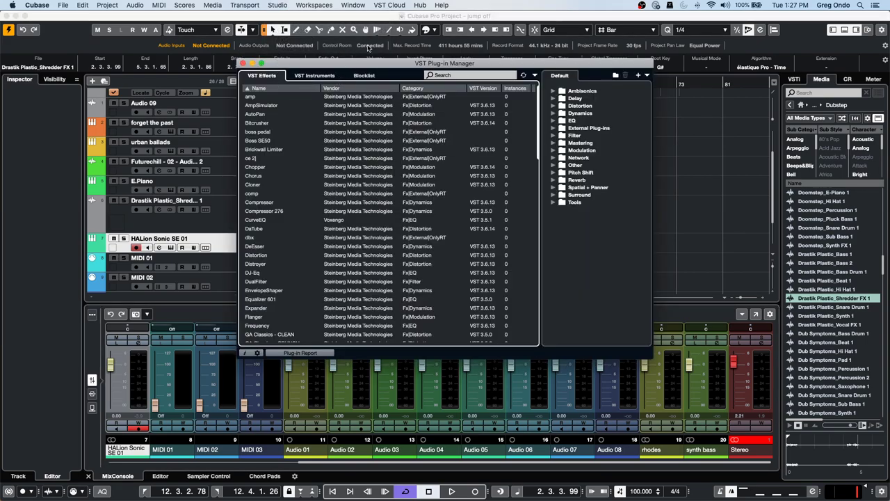
pyautogui.click(375, 74)
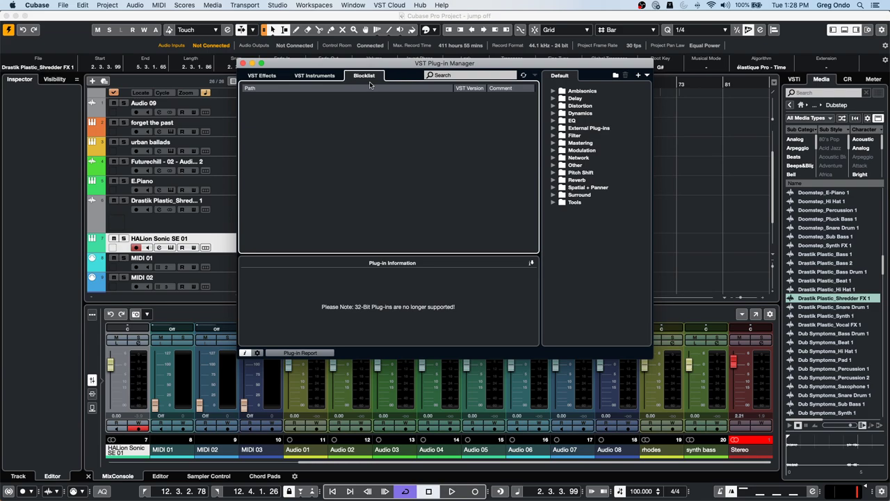
pyautogui.click(243, 63)
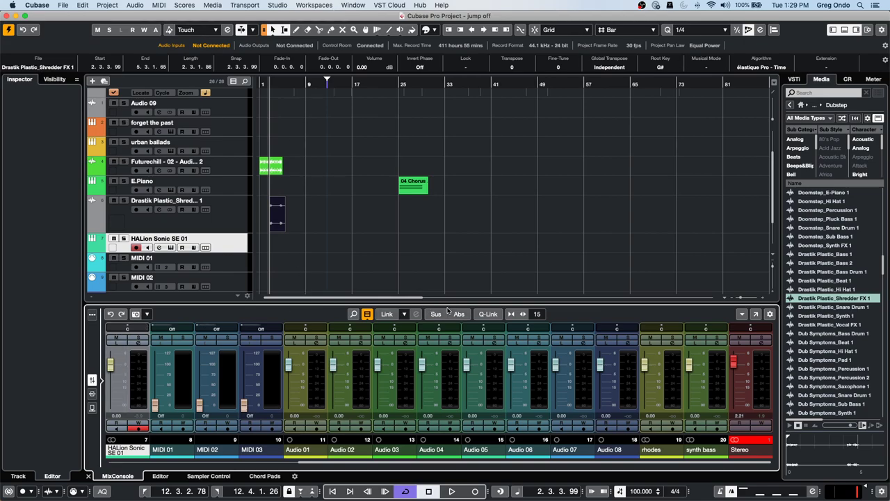
# Show Input Channels in the lower-zone MixConsole and set the Stereo In 1 fader to -0.07.
pyautogui.click(369, 316)
pyautogui.click(382, 352)
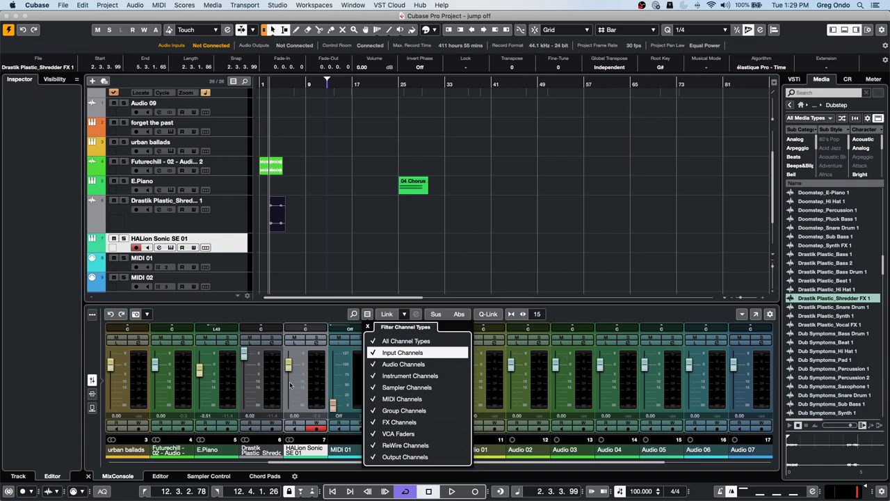
pyautogui.click(318, 462)
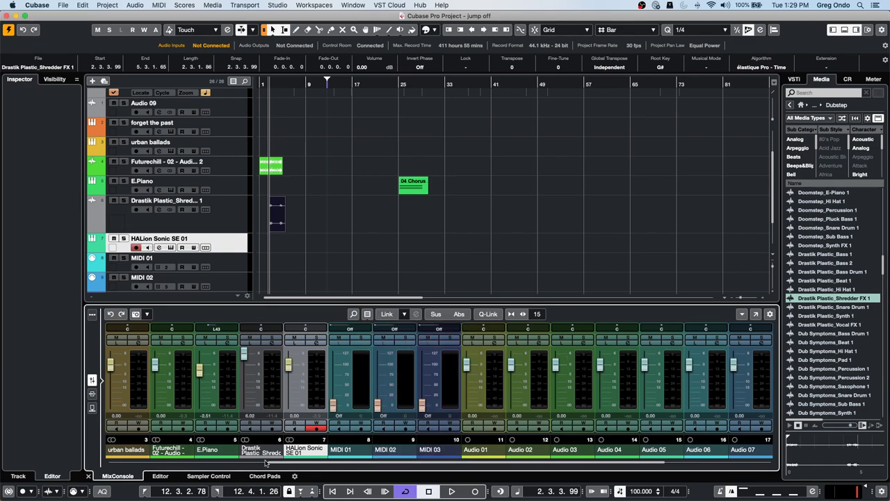
pyautogui.moveTo(282, 462); pyautogui.dragTo(2, 456)
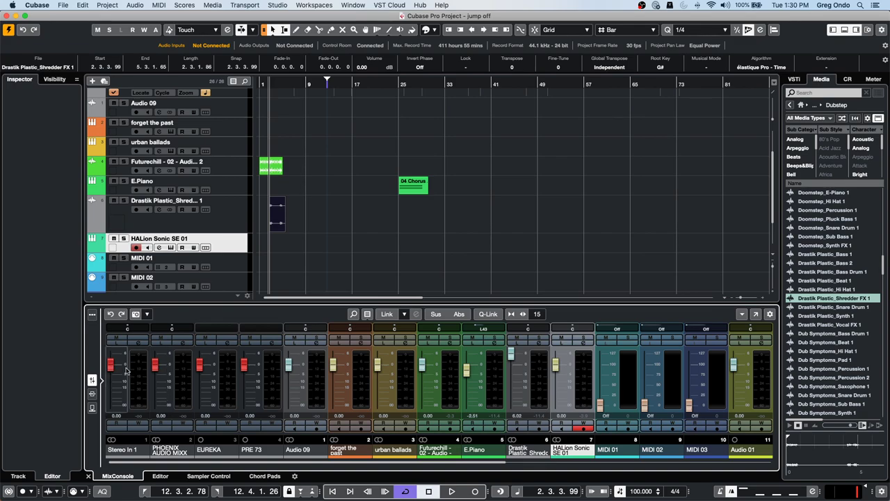
pyautogui.moveTo(112, 371)
pyautogui.mouseDown()
pyautogui.moveTo(116, 395)
pyautogui.moveTo(116, 356)
pyautogui.moveTo(116, 369)
pyautogui.mouseUp()
# Switch to WaveLab Pro 10 and start it with an empty project.
pyautogui.moveTo(319, 492)
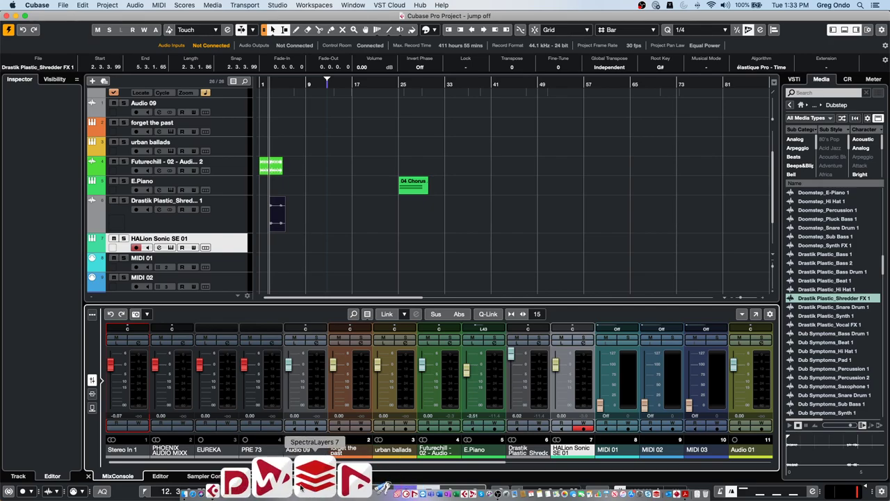
pyautogui.click(299, 483)
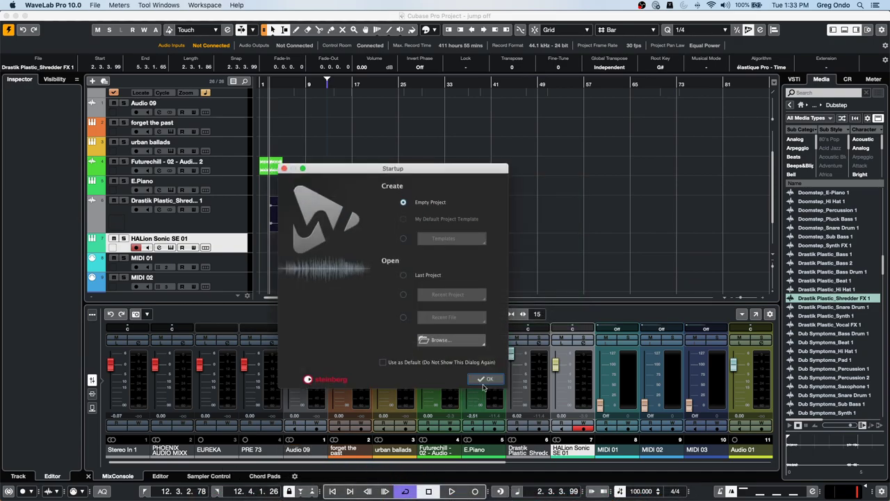
pyautogui.click(489, 382)
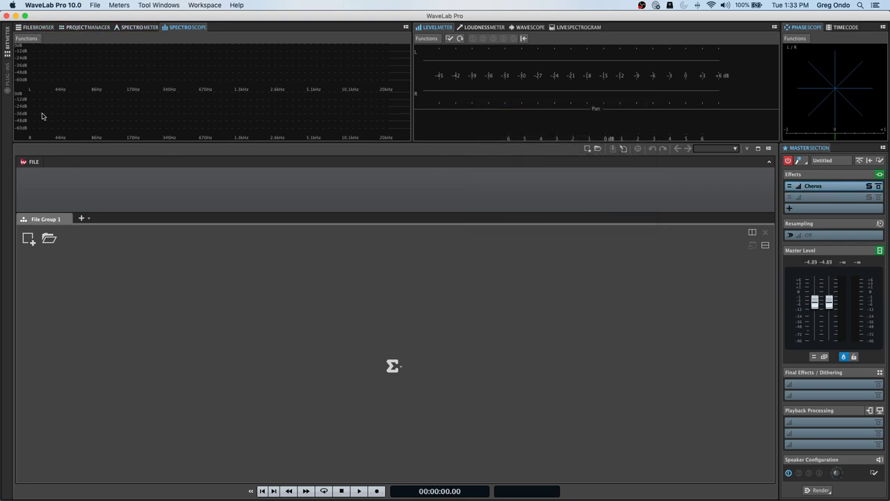
# Open the audio file brass.wav from the WaveLab Audio files folder.
pyautogui.click(33, 162)
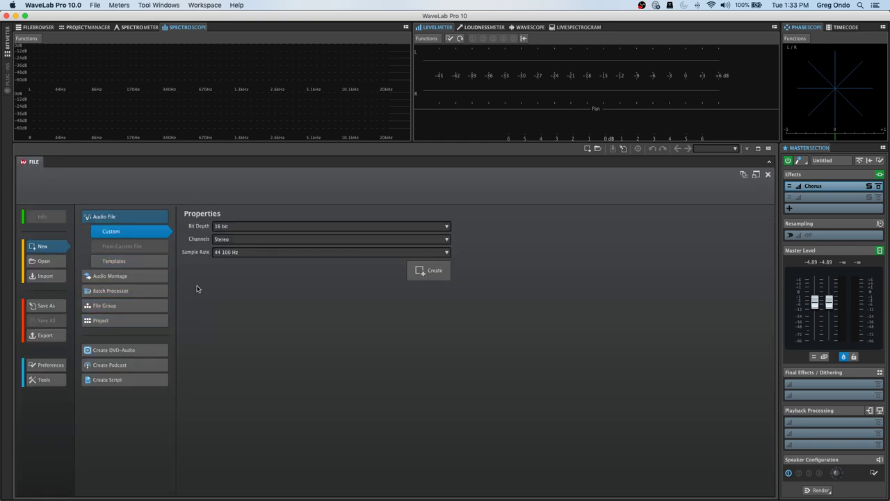
pyautogui.click(42, 263)
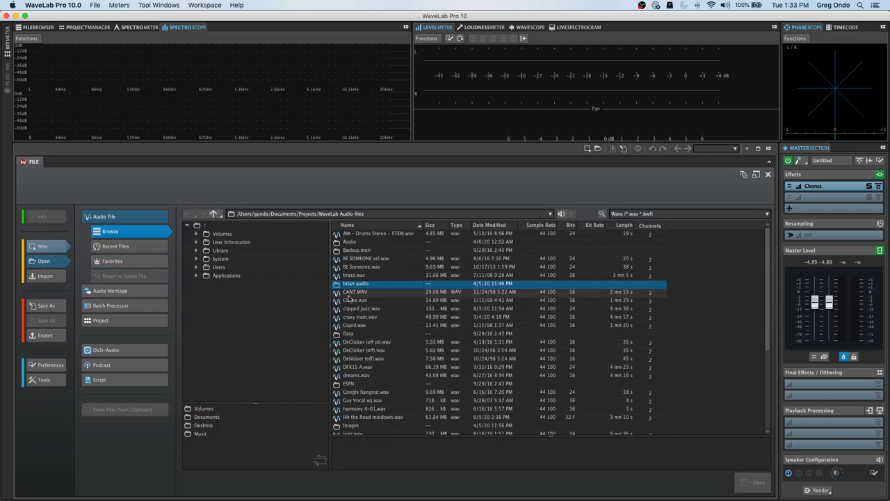
pyautogui.doubleClick(376, 275)
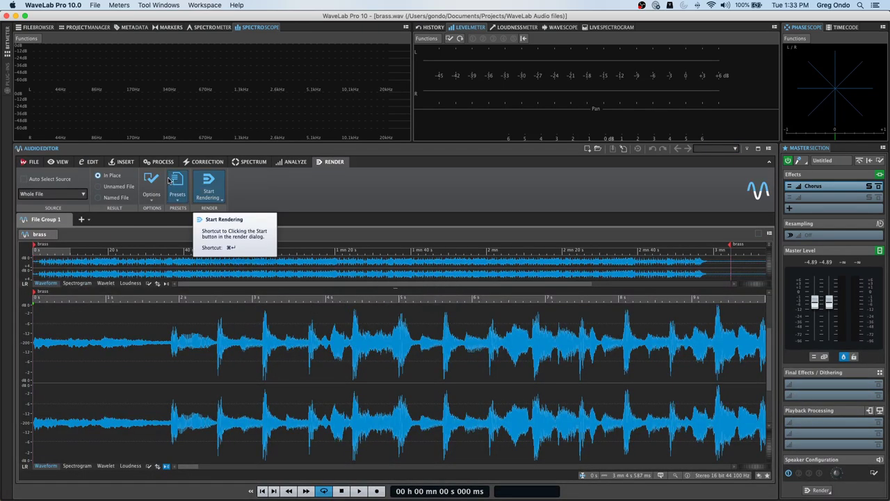
# Review the Edit, Process and Correction tools and display the brass file as a spectrogram for Spectrum editing.
pyautogui.click(96, 164)
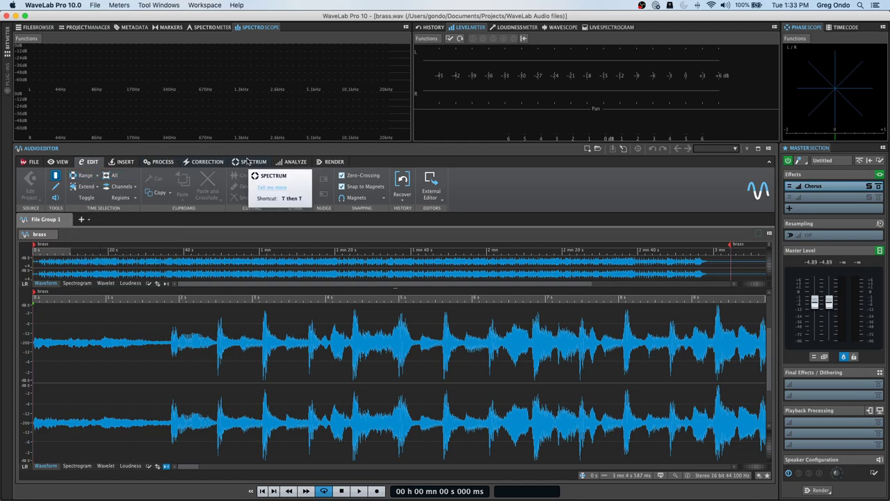
pyautogui.click(160, 162)
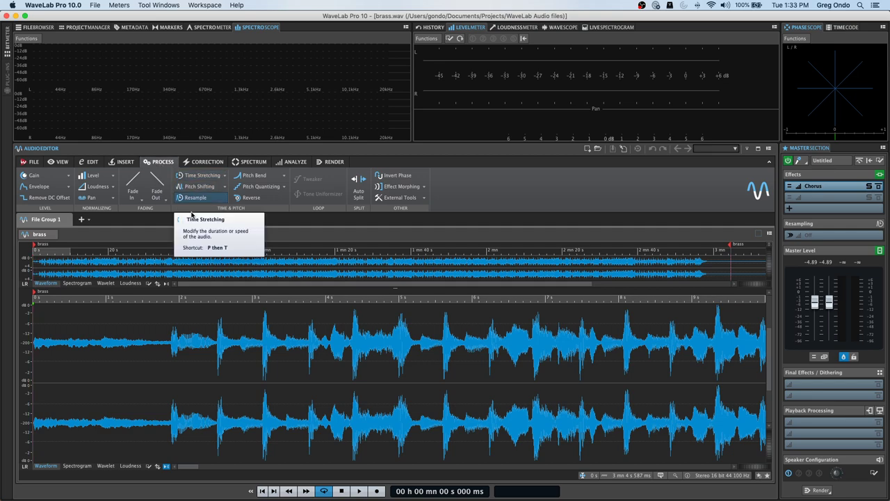
pyautogui.click(210, 162)
pyautogui.click(250, 161)
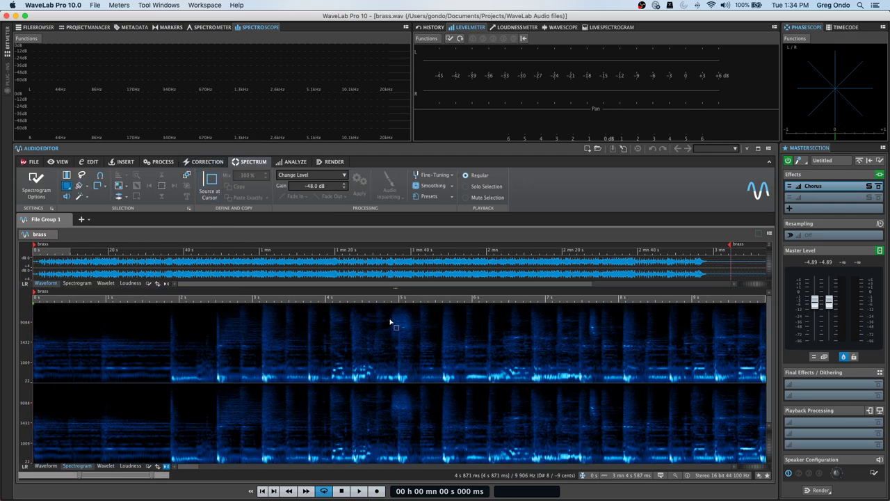
# Select a spectrogram region of about 538 ms near 5 s, and another of about 247 ms near 6.5 s around its low-frequency curve.
pyautogui.moveTo(390, 318); pyautogui.dragTo(430, 366)
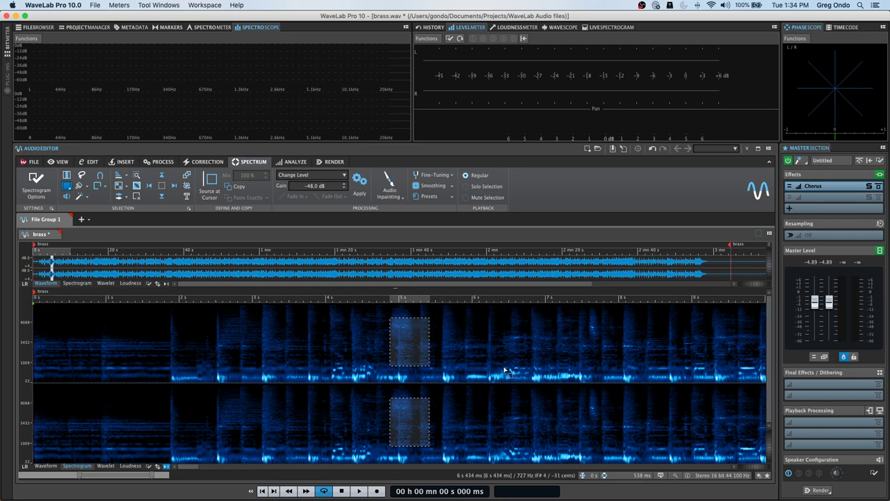
pyautogui.moveTo(507, 367); pyautogui.dragTo(523, 375)
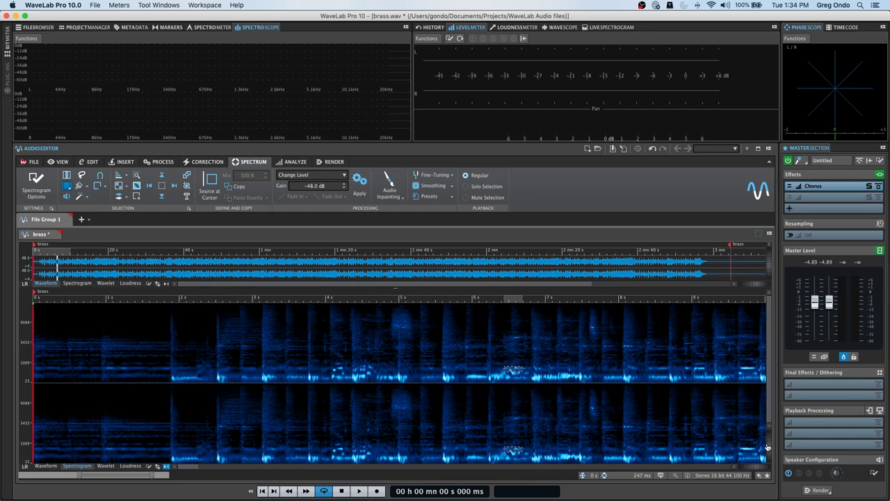
pyautogui.moveTo(768, 449)
pyautogui.mouseDown()
pyautogui.moveTo(770, 435)
pyautogui.moveTo(769, 445)
pyautogui.mouseUp()
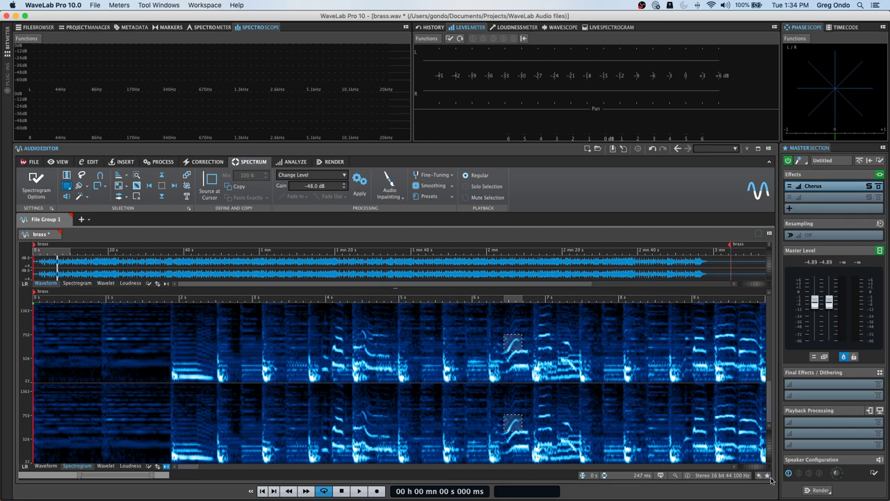
pyautogui.moveTo(769, 458); pyautogui.dragTo(769, 460)
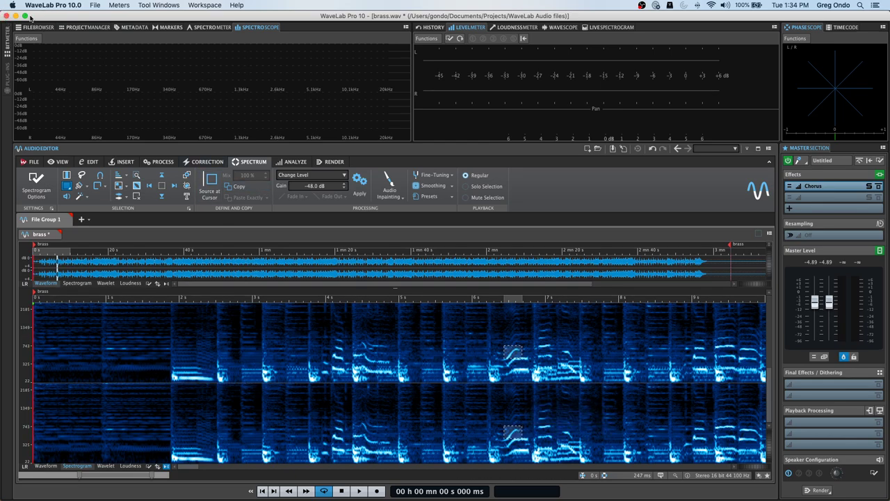
# Quit WaveLab without saving the changes to brass.wav, going back to the jump off project in Cubase.
pyautogui.click(53, 5)
pyautogui.click(59, 92)
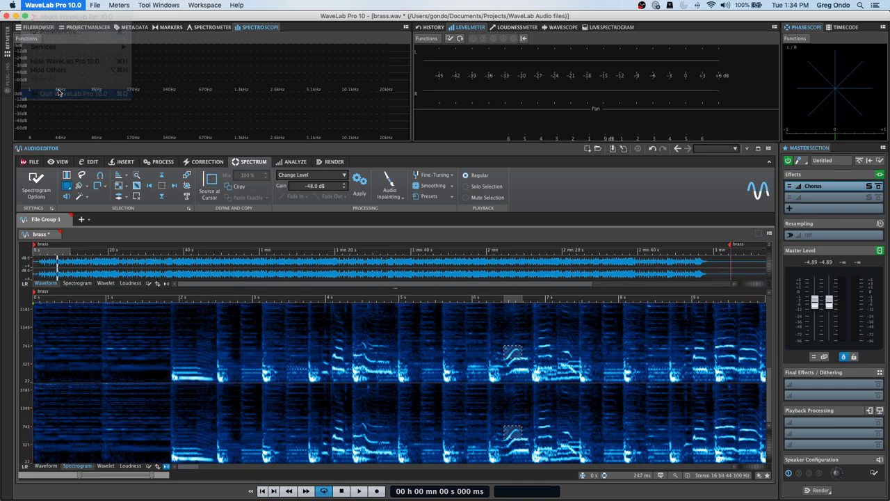
pyautogui.click(276, 220)
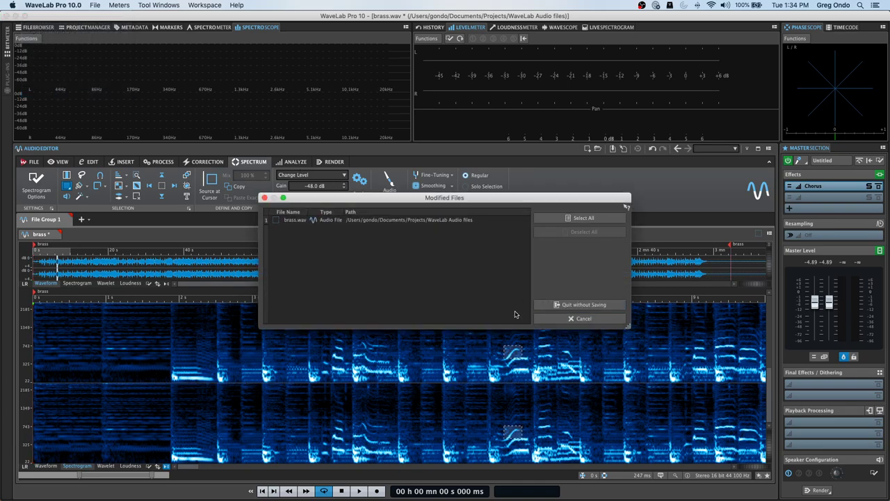
pyautogui.click(598, 306)
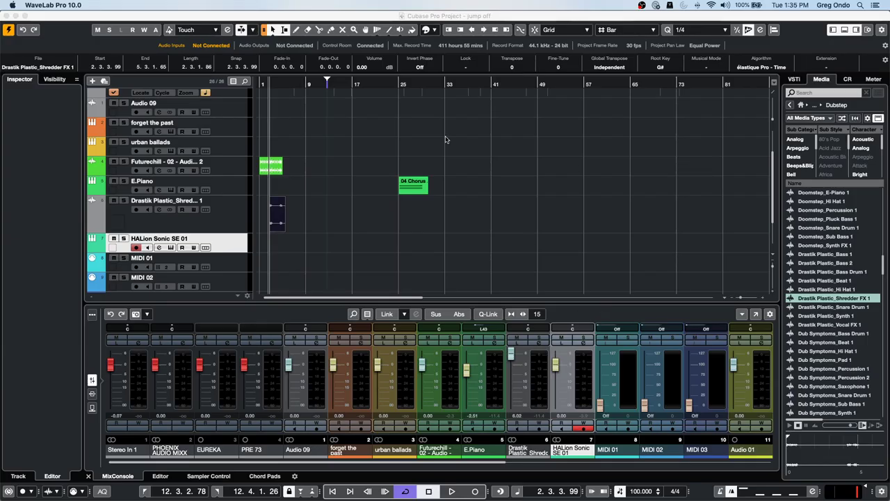
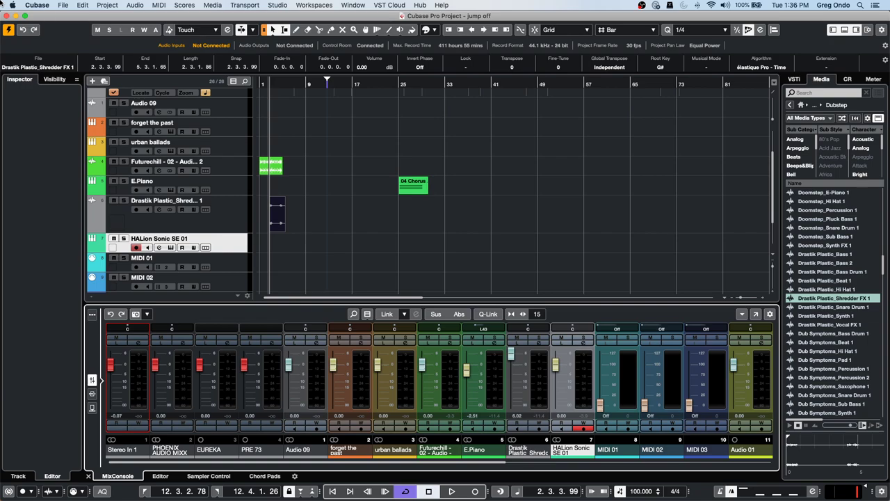
# Play jump off while moving the track selection up and down, finish on the Drastik Plastic_Shredder track and stop playback.
pyautogui.press('space')
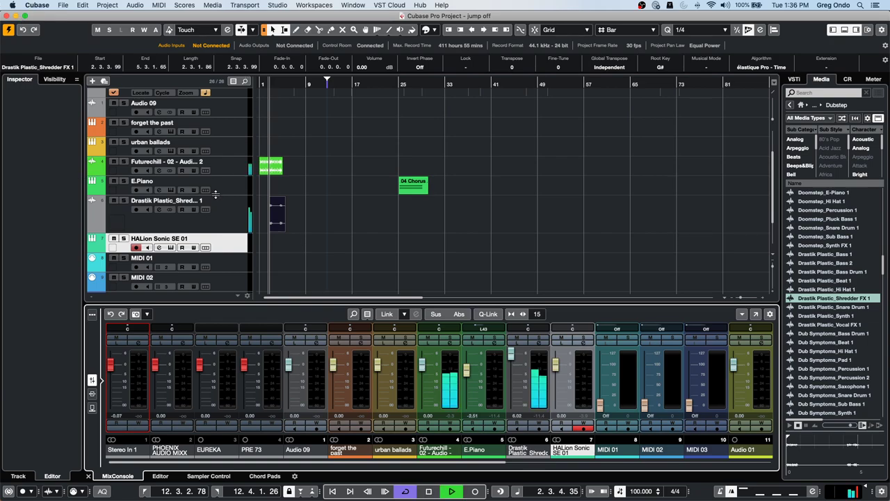
pyautogui.click(228, 164)
pyautogui.click(224, 191)
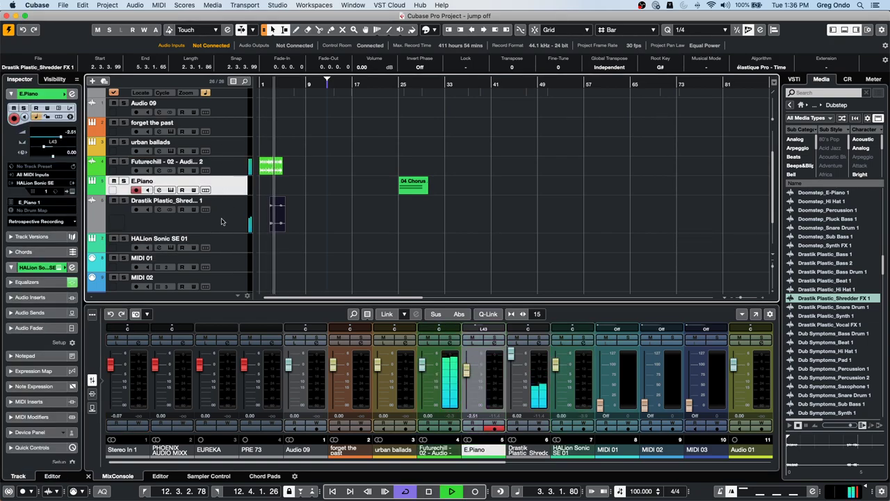
pyautogui.press('Up')
pyautogui.press('Up')
pyautogui.press('Up')
pyautogui.press('Up')
pyautogui.press('Up')
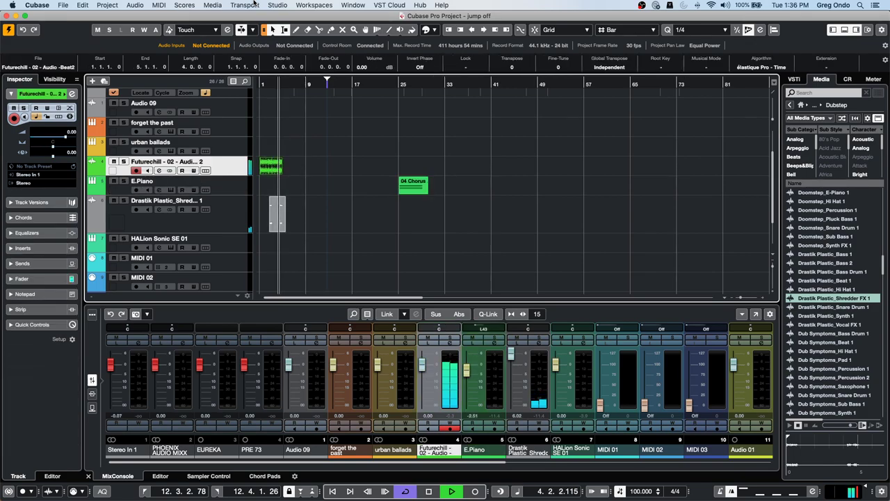
pyautogui.press('Down')
pyautogui.press('Down')
pyautogui.press('Down')
pyautogui.press('Down')
pyautogui.press('Down')
pyautogui.press('Down')
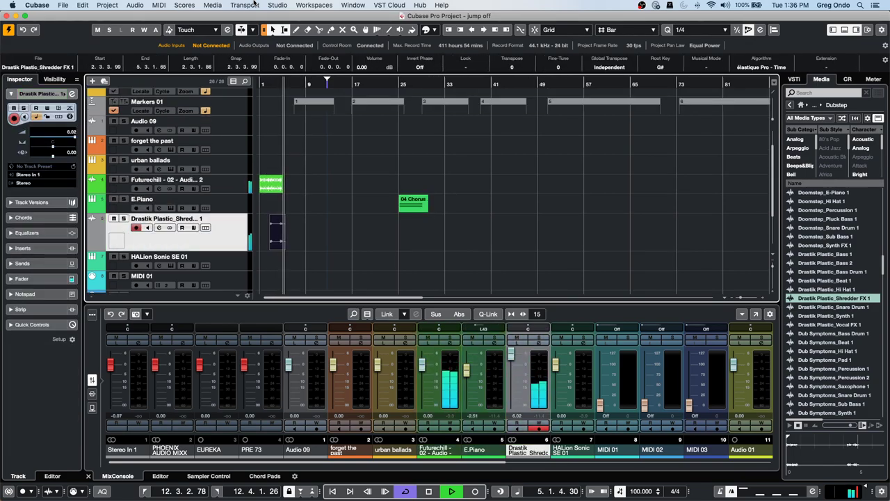
pyautogui.press('Up')
pyautogui.press('Up')
pyautogui.press('Down')
pyautogui.press('Down')
pyautogui.press('space')
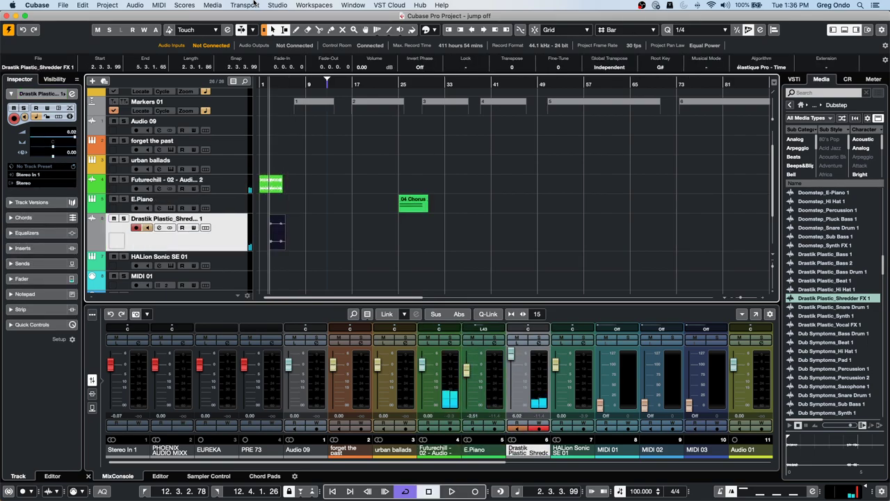
# Open the recent project Amos Moses - GO.cpr and activate it.
pyautogui.click(63, 4)
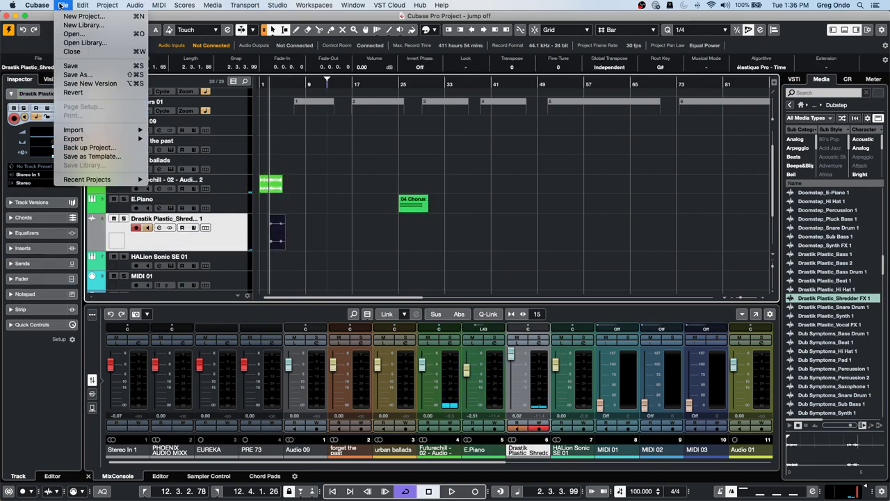
pyautogui.moveTo(90, 180)
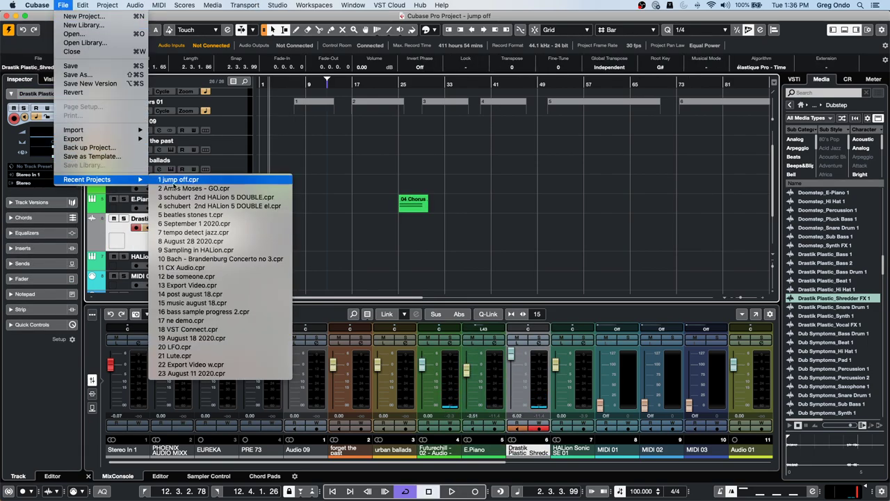
pyautogui.click(237, 186)
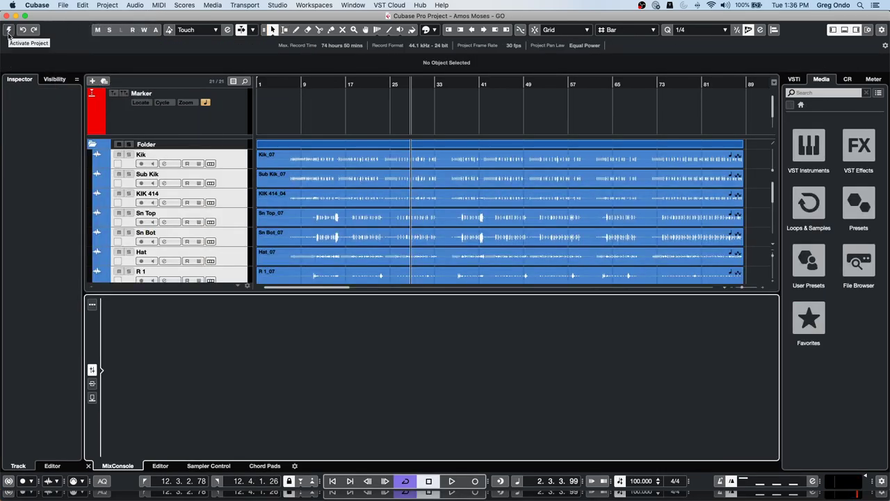
pyautogui.click(8, 31)
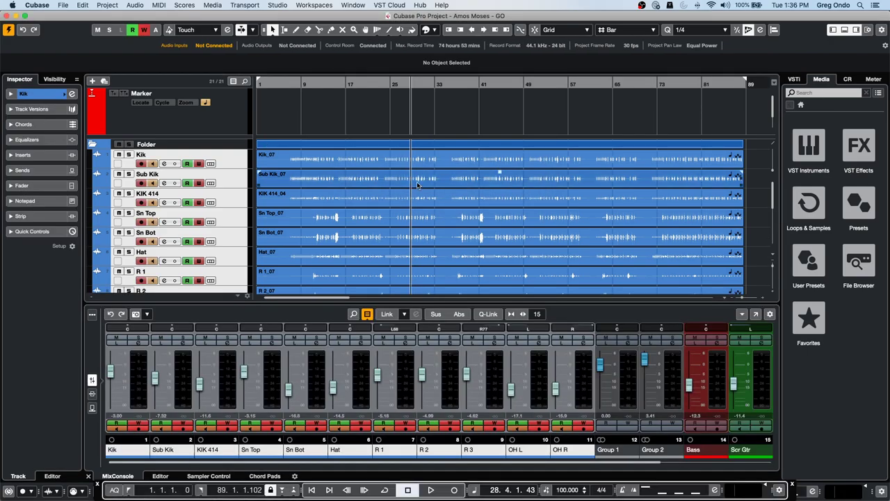
# Play the project while moving the track selection from Kik through the drum tracks to R 3 and back to Kik.
pyautogui.click(240, 162)
pyautogui.press('space')
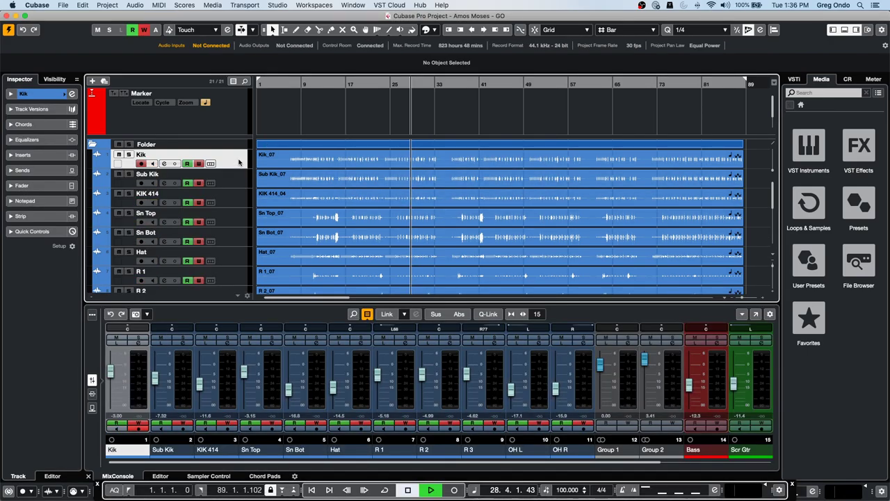
pyautogui.press('Down')
pyautogui.press('Down')
pyautogui.press('Down')
pyautogui.press('Down')
pyautogui.press('Down')
pyautogui.press('Down')
pyautogui.press('Down')
pyautogui.press('Down')
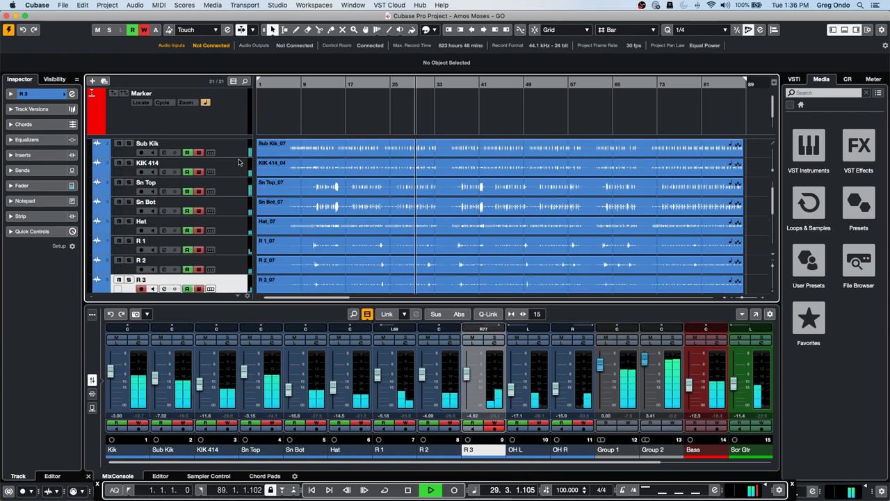
pyautogui.press('Up')
pyautogui.press('Up')
pyautogui.press('Up')
pyautogui.press('Up')
pyautogui.press('Up')
pyautogui.press('Up')
pyautogui.press('Up')
pyautogui.press('Up')
pyautogui.press('Down')
pyautogui.press('Down')
pyautogui.press('Down')
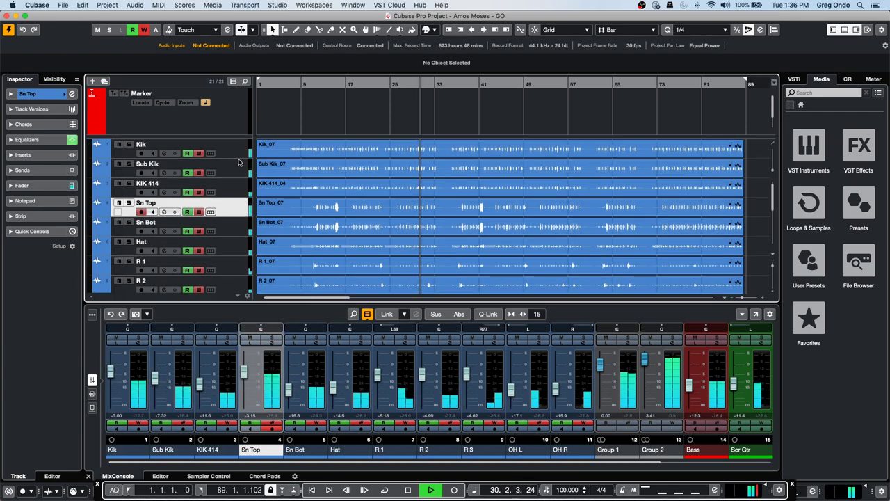
pyautogui.press('Down')
pyautogui.press('Up')
pyautogui.press('Up')
pyautogui.press('Up')
pyautogui.press('Up')
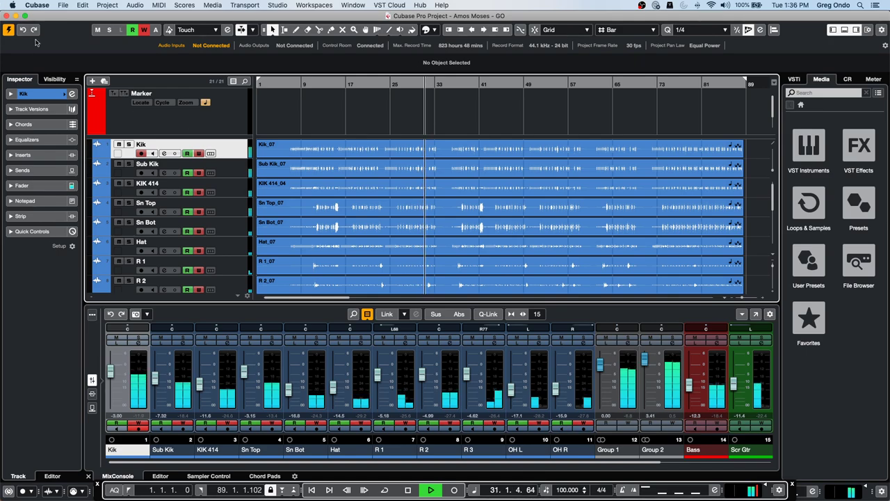
# Open the Kik track's channel settings, view its output targets and go to the Group 1 channel's settings.
pyautogui.click(71, 94)
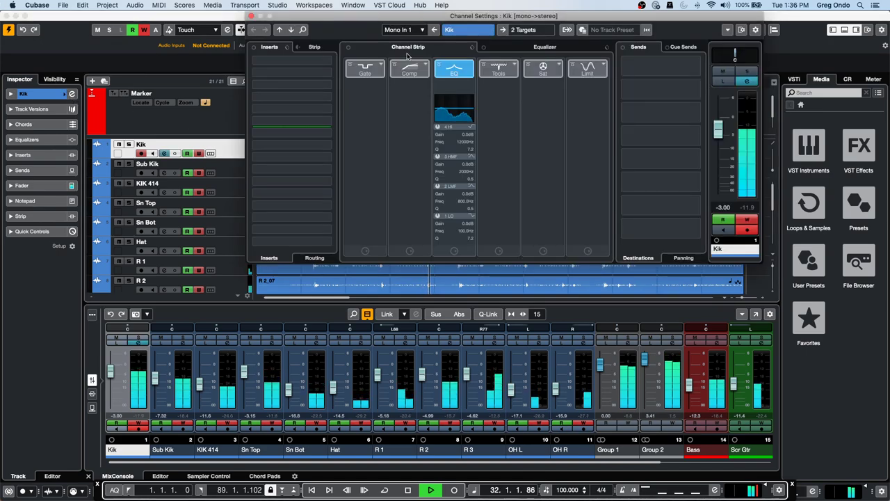
pyautogui.click(523, 29)
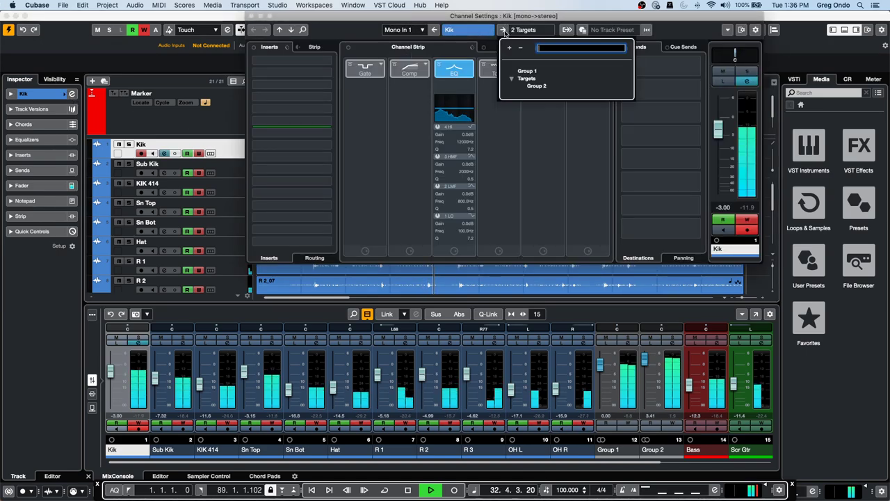
pyautogui.doubleClick(451, 30)
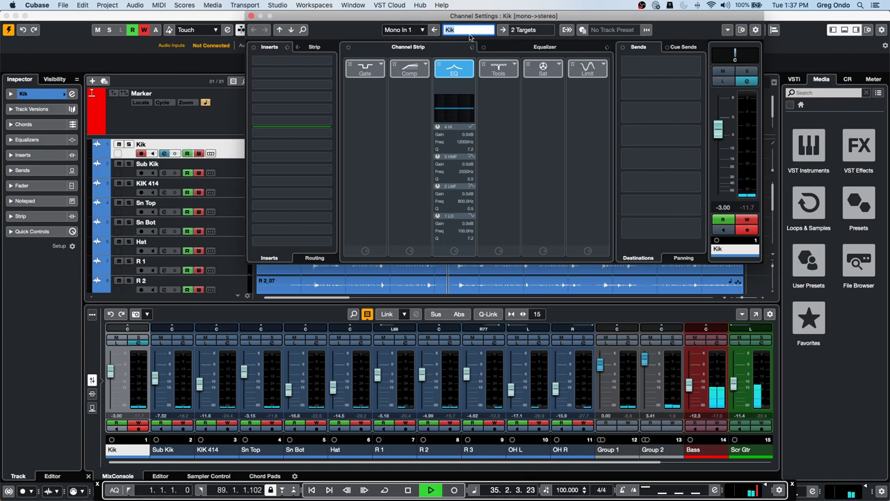
pyautogui.click(503, 32)
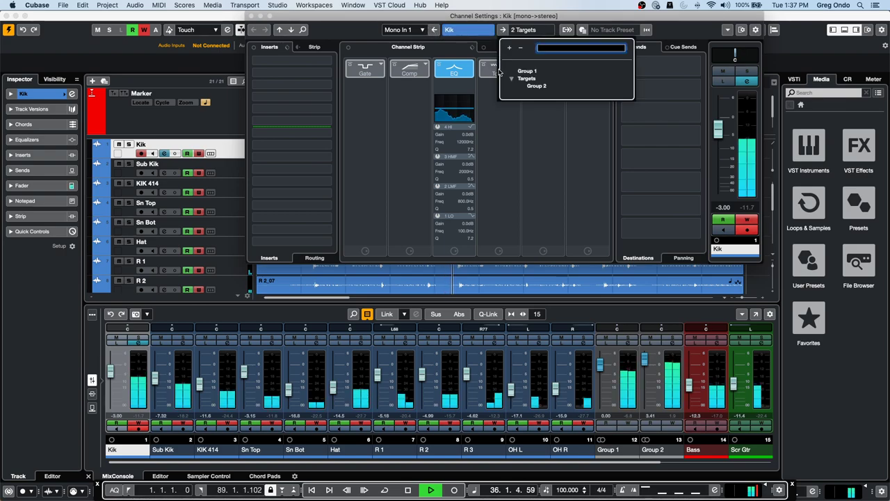
pyautogui.click(530, 73)
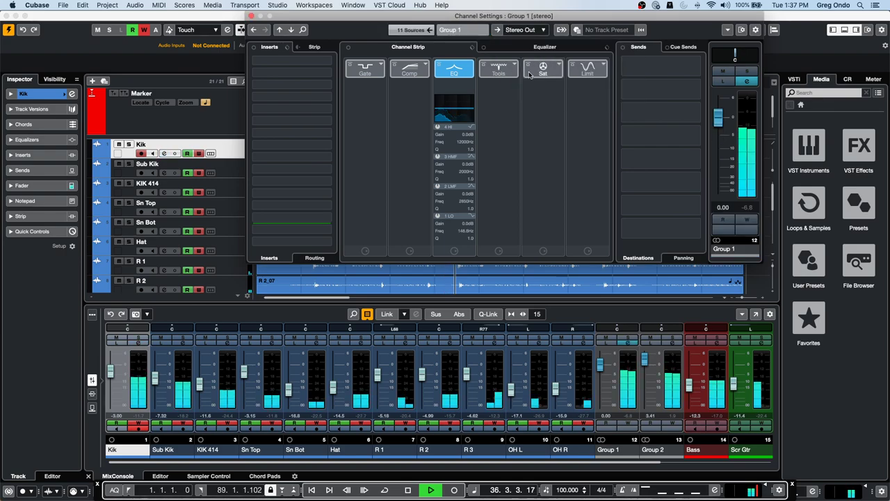
# Choose Kik from the Group 1 channel's sources to return to the Kik channel's settings.
pyautogui.click(429, 32)
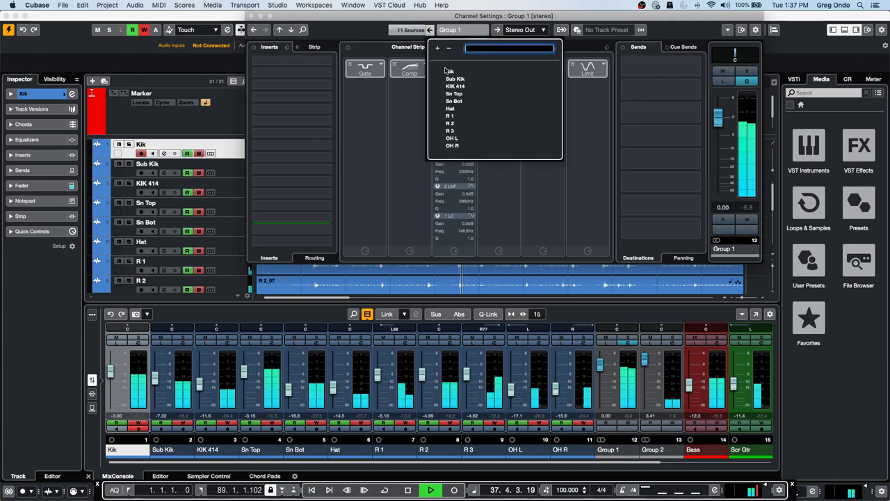
pyautogui.click(473, 73)
pyautogui.doubleClick(470, 32)
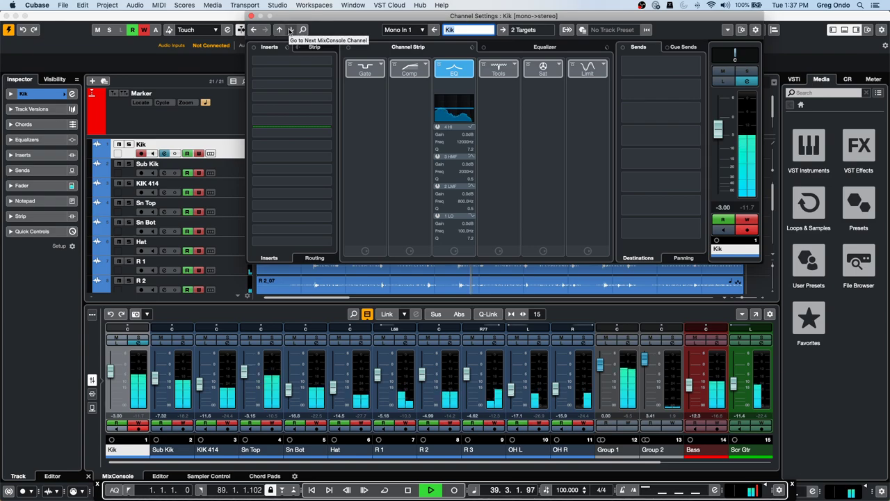
# Advance the channel settings one channel at a time from Kik through the drum channels to Group 1.
pyautogui.click(292, 31)
pyautogui.click(291, 31)
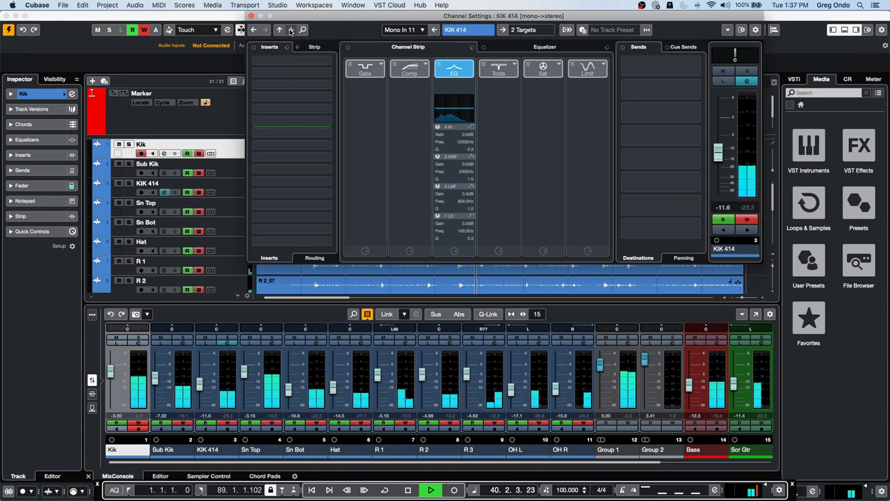
pyautogui.click(292, 30)
pyautogui.click(291, 30)
pyautogui.click(292, 31)
pyautogui.click(291, 31)
pyautogui.click(291, 30)
pyautogui.click(291, 30)
pyautogui.click(291, 31)
pyautogui.click(291, 31)
pyautogui.click(291, 30)
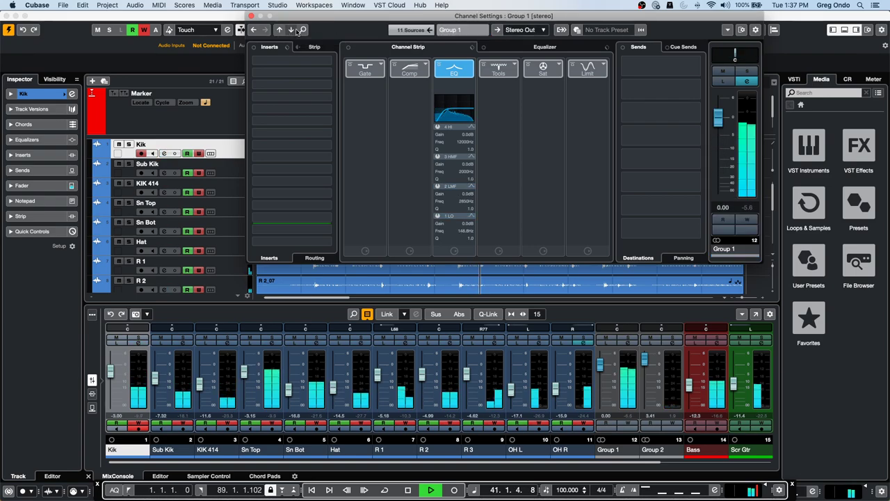
# Show the equalizer for Group 1 and advance the channel settings past Stereo Out to the Mono In 6 channel.
pyautogui.click(534, 48)
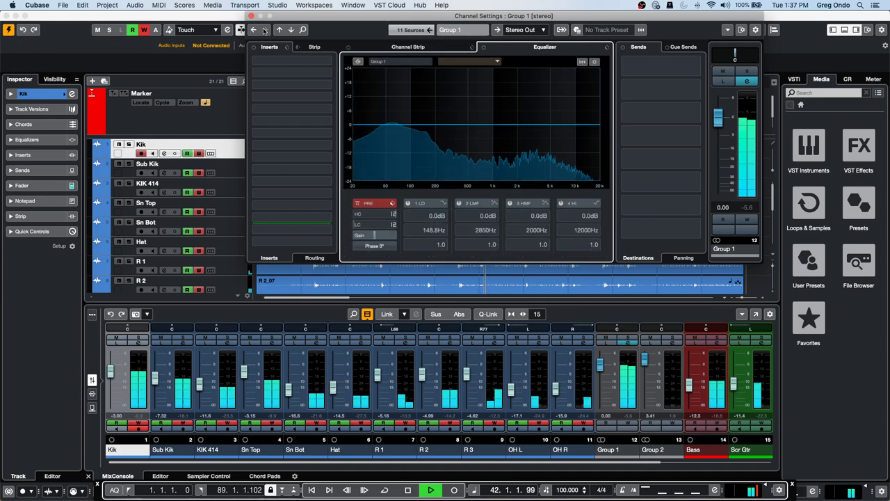
pyautogui.click(291, 31)
pyautogui.click(291, 32)
pyautogui.click(291, 32)
pyautogui.click(290, 32)
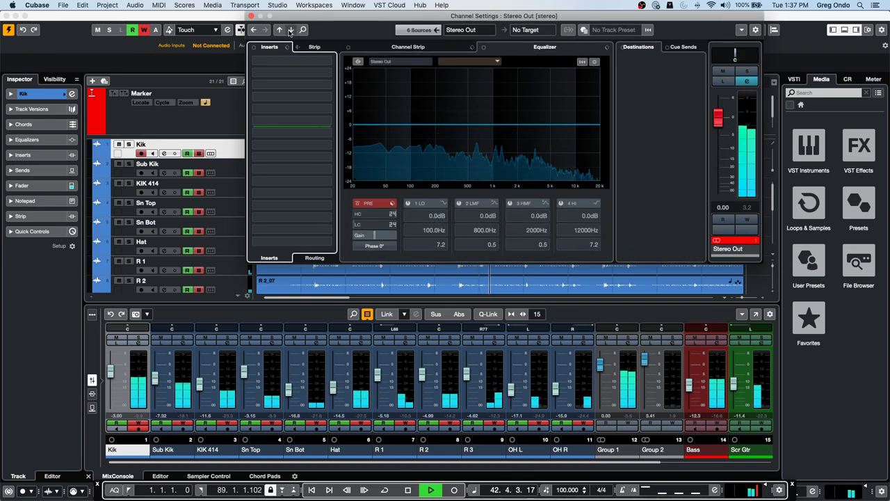
pyautogui.click(291, 31)
pyautogui.click(291, 32)
pyautogui.click(291, 32)
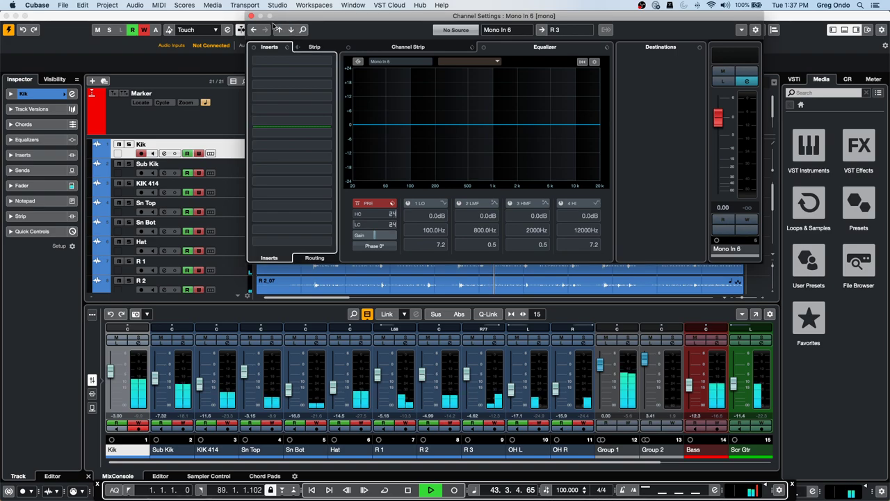
# Go back through the channel settings to Group 2 and advance through the input channels to Sub Kik.
pyautogui.click(279, 29)
pyautogui.click(278, 30)
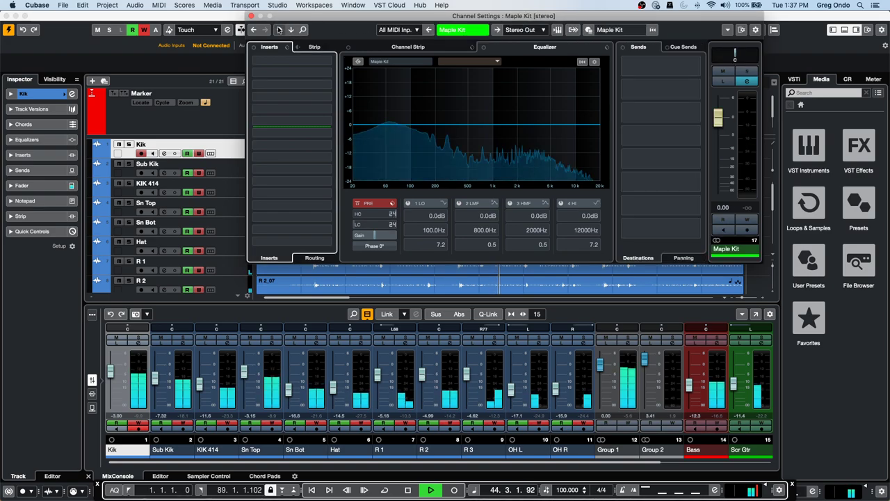
pyautogui.click(278, 29)
pyautogui.click(279, 29)
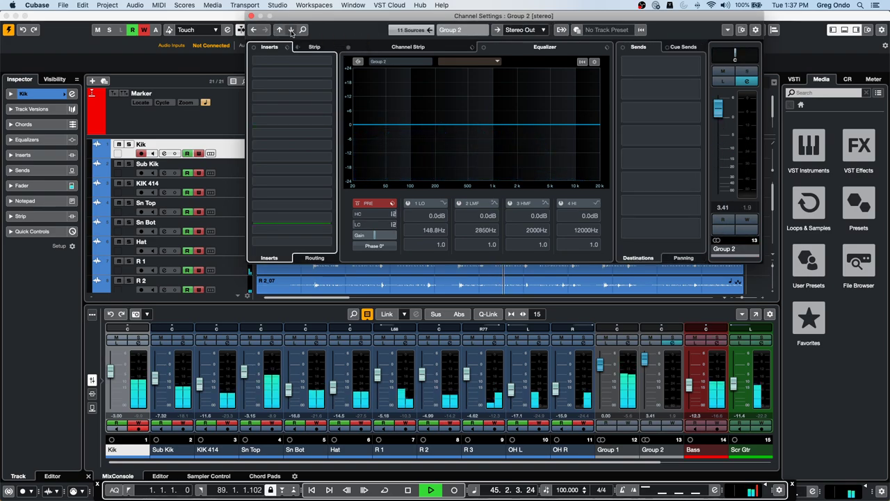
pyautogui.click(290, 30)
pyautogui.click(290, 29)
pyautogui.click(291, 30)
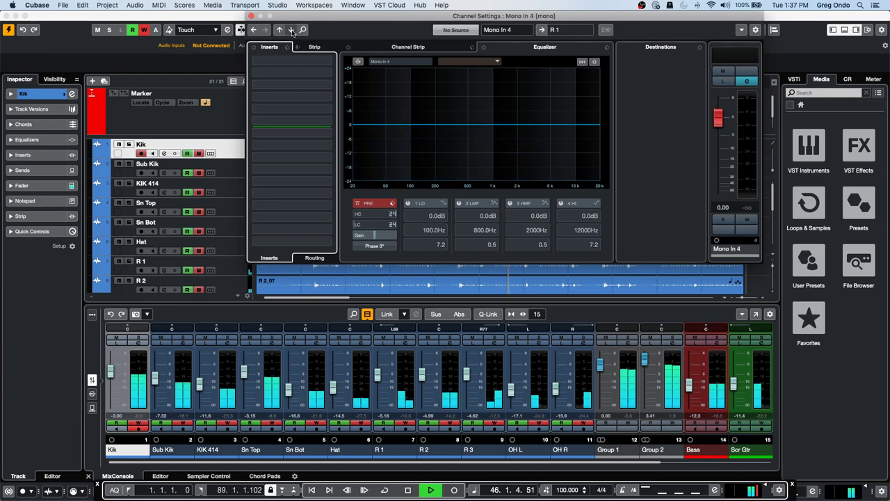
pyautogui.click(291, 31)
pyautogui.click(290, 32)
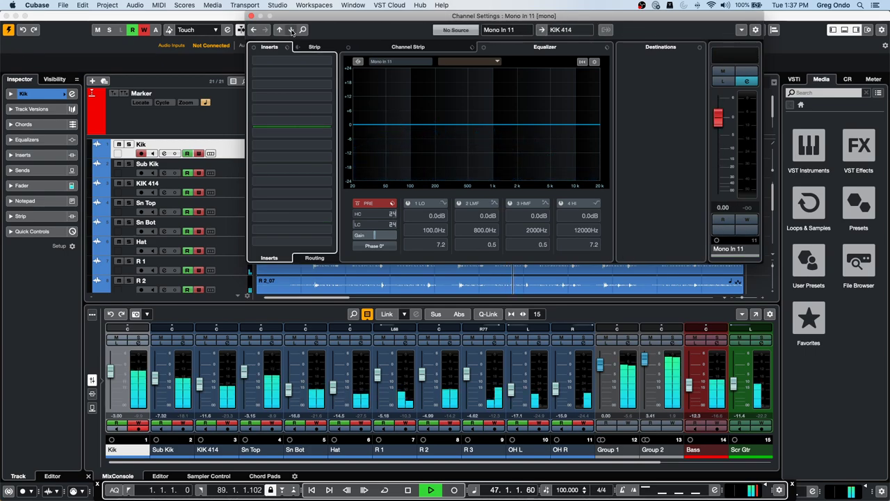
pyautogui.click(290, 32)
pyautogui.click(292, 30)
pyautogui.click(291, 31)
pyautogui.click(292, 31)
pyautogui.click(291, 31)
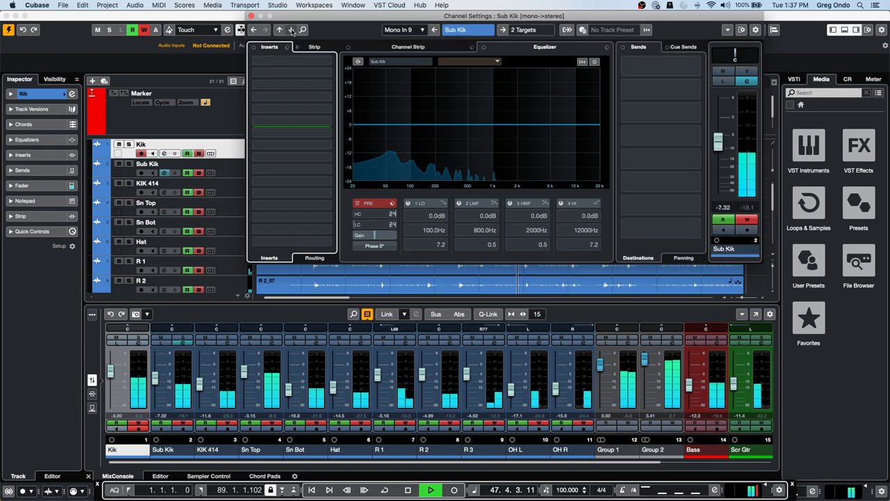
# Go back through the channel settings to the Mono In 5 channel and close them with playback stopped.
pyautogui.click(291, 30)
pyautogui.click(279, 30)
pyautogui.click(279, 30)
pyautogui.click(278, 30)
pyautogui.click(279, 30)
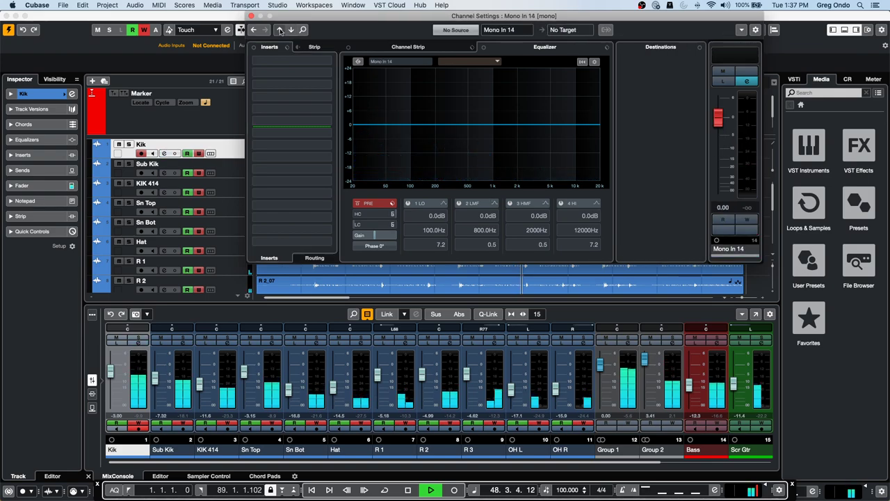
pyautogui.click(279, 30)
pyautogui.click(278, 30)
pyautogui.click(279, 30)
pyautogui.click(279, 30)
pyautogui.click(279, 31)
pyautogui.click(280, 31)
pyautogui.click(279, 31)
pyautogui.click(280, 31)
pyautogui.click(279, 31)
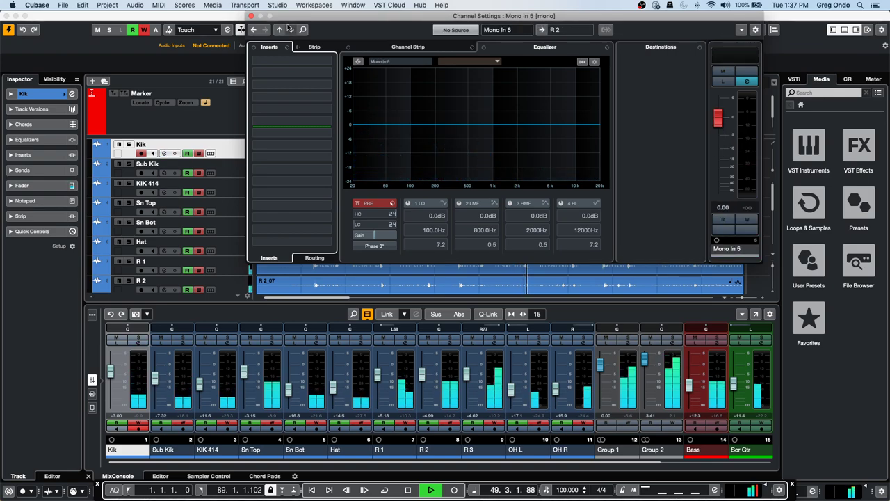
pyautogui.press('space')
pyautogui.click(252, 16)
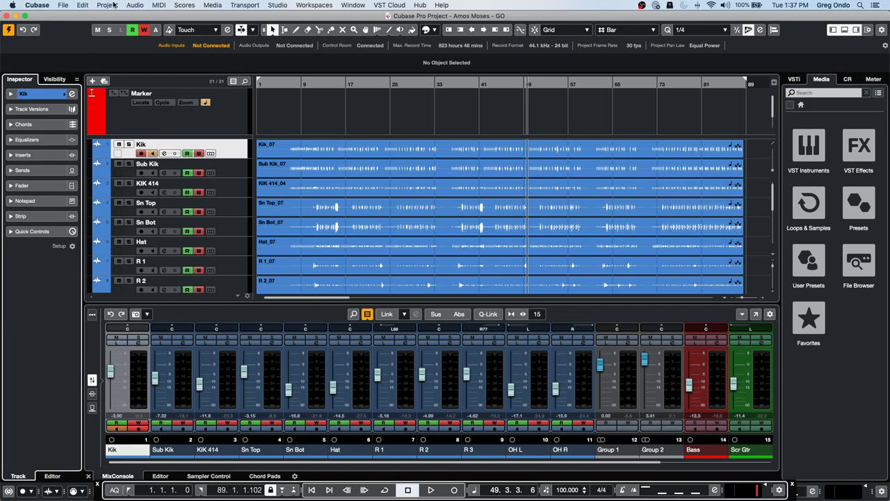
# Switch to the open project beatles stones t and activate it.
pyautogui.click(352, 5)
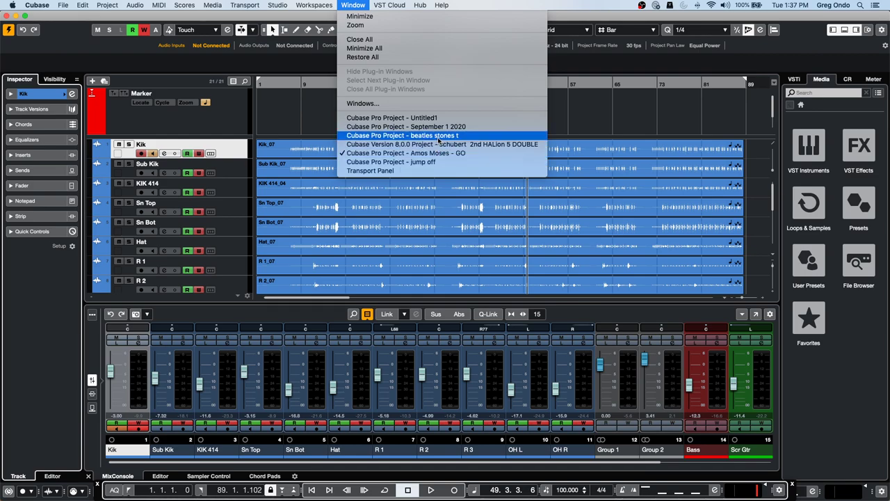
pyautogui.click(418, 135)
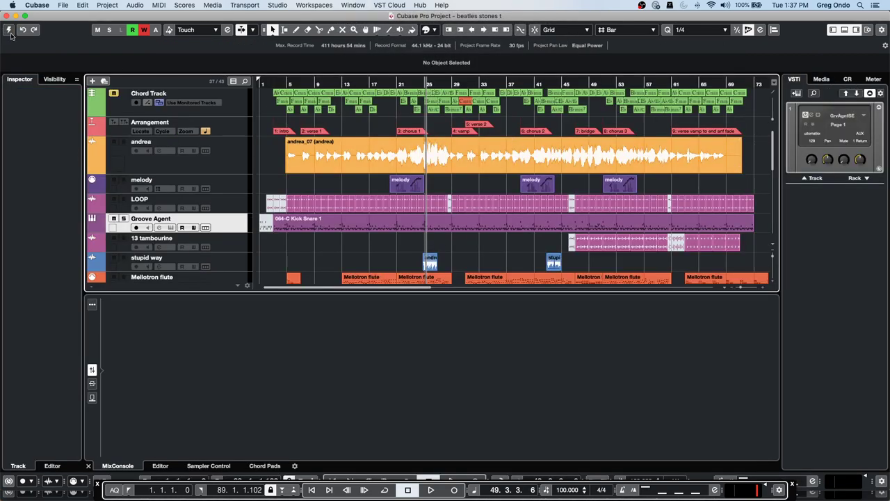
pyautogui.click(9, 30)
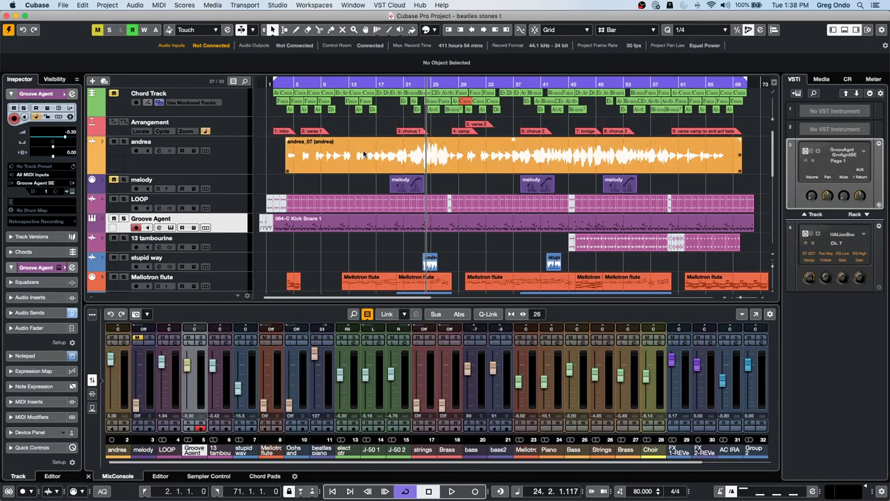
# Open the andrea_07 vocal event in a separate Sample Editor window and enable VariAudio editing.
pyautogui.doubleClick(327, 159)
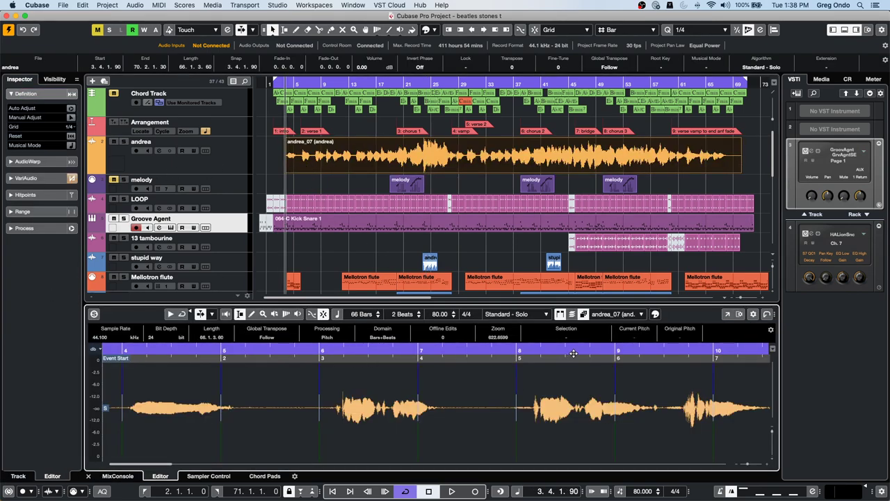
pyautogui.click(726, 314)
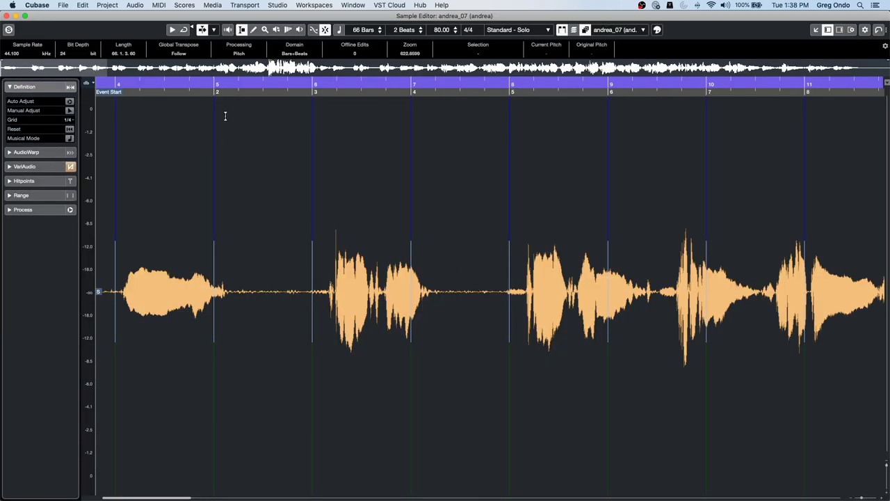
pyautogui.click(32, 167)
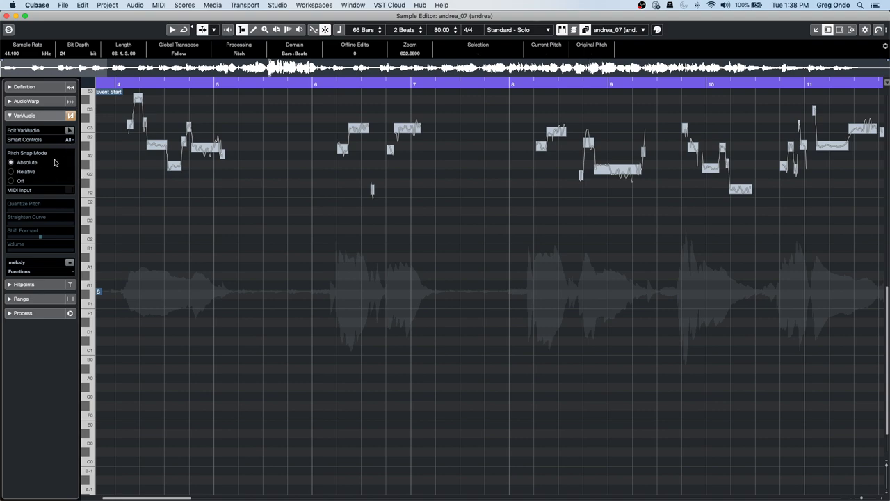
pyautogui.click(70, 130)
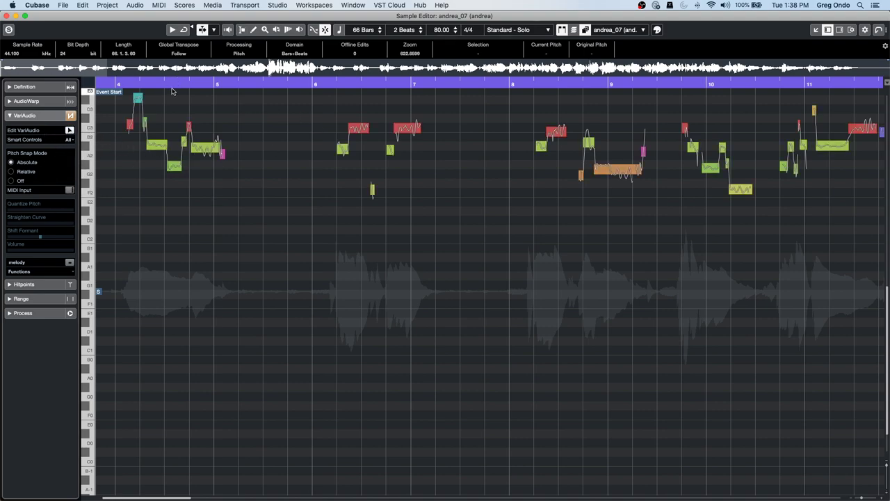
# Place the playback position at bar 5 and play the andrea vocal with its VariAudio segments in view.
pyautogui.moveTo(172, 84); pyautogui.dragTo(215, 64)
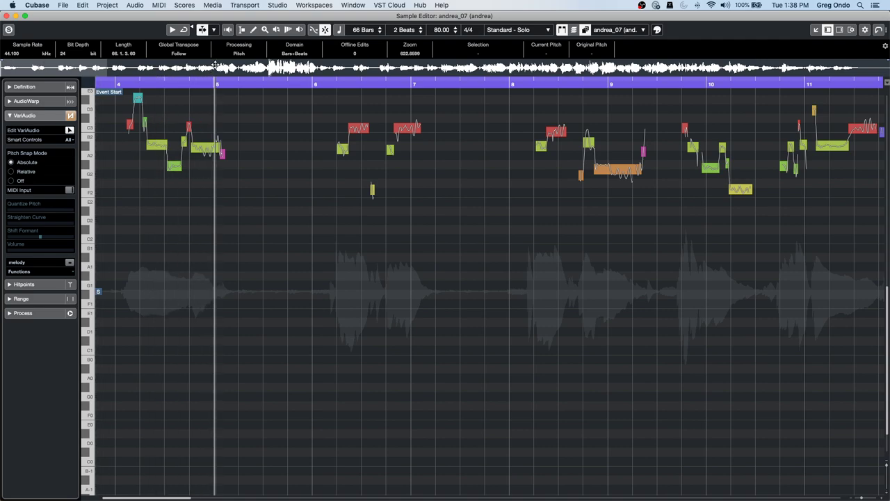
pyautogui.scroll(6, 279, 319)
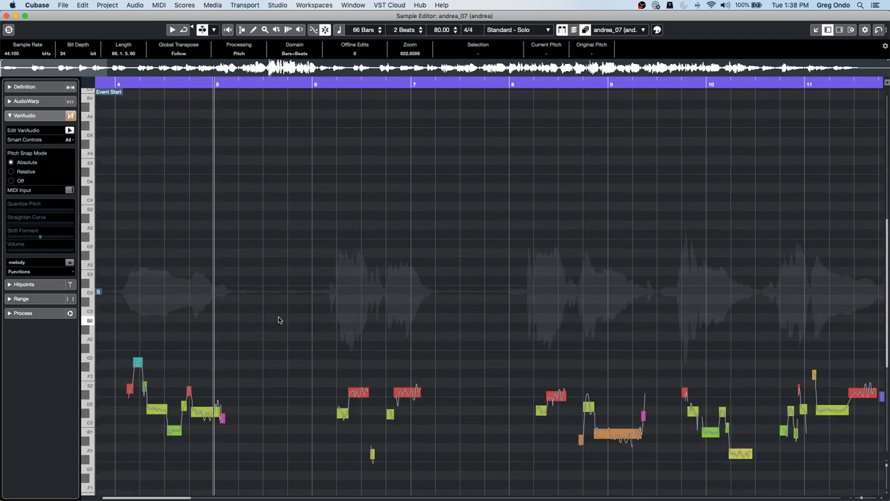
pyautogui.scroll(-2, 277, 316)
pyautogui.press('space')
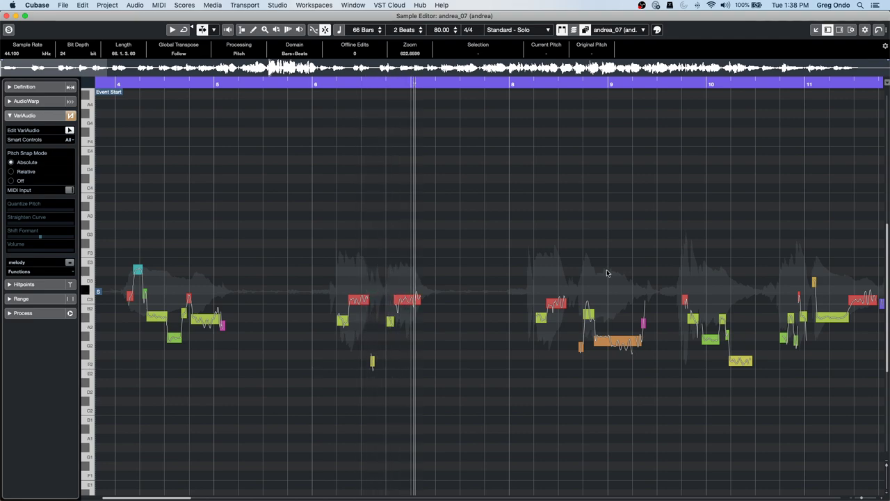
# Locate the vocal passage just after bar 20 and enlarge the VariAudio segments between bars 19 and 22.
pyautogui.click(299, 79)
pyautogui.moveTo(298, 79); pyautogui.dragTo(632, 89)
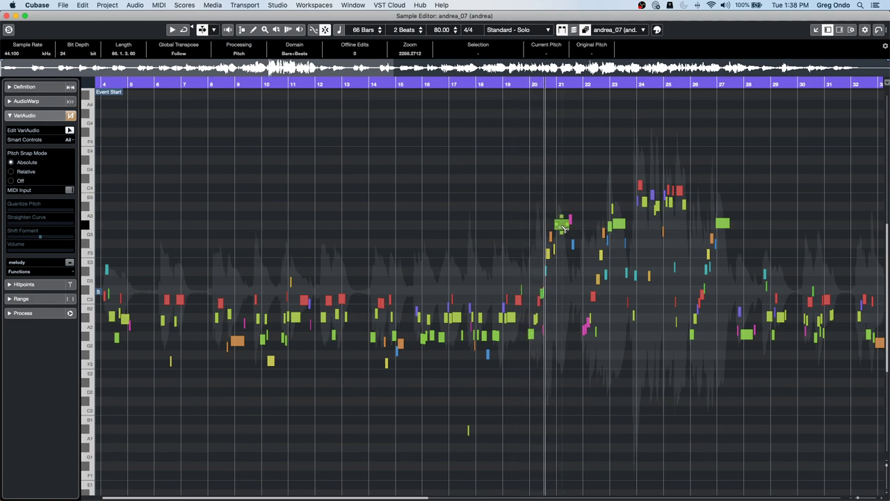
pyautogui.press('h')
pyautogui.press('h')
pyautogui.press('h')
pyautogui.press('h')
pyautogui.press('h')
pyautogui.press('h')
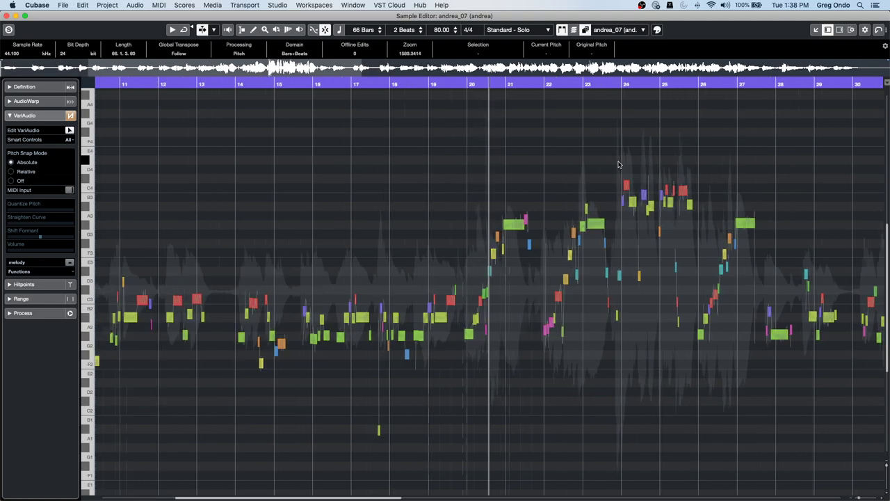
pyautogui.press('h')
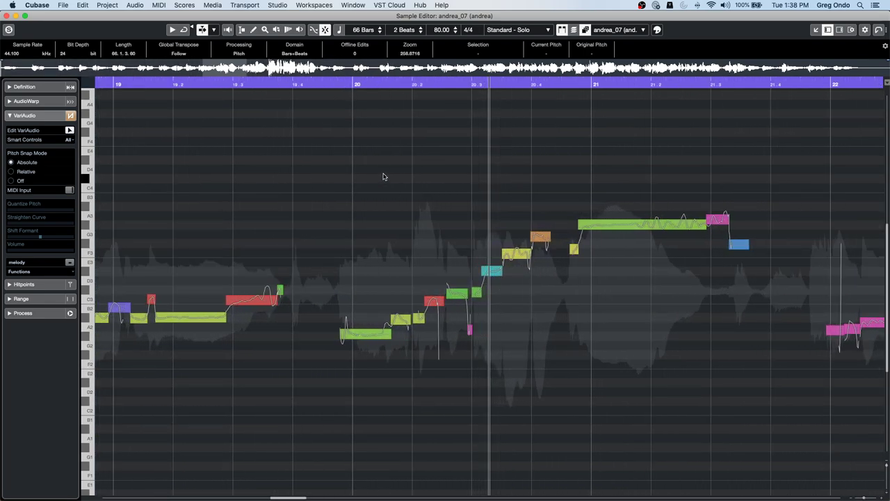
# Show all smart controls and set Quantize Pitch to 30% on the long G#2 vocal segment at bar 20.
pyautogui.click(69, 140)
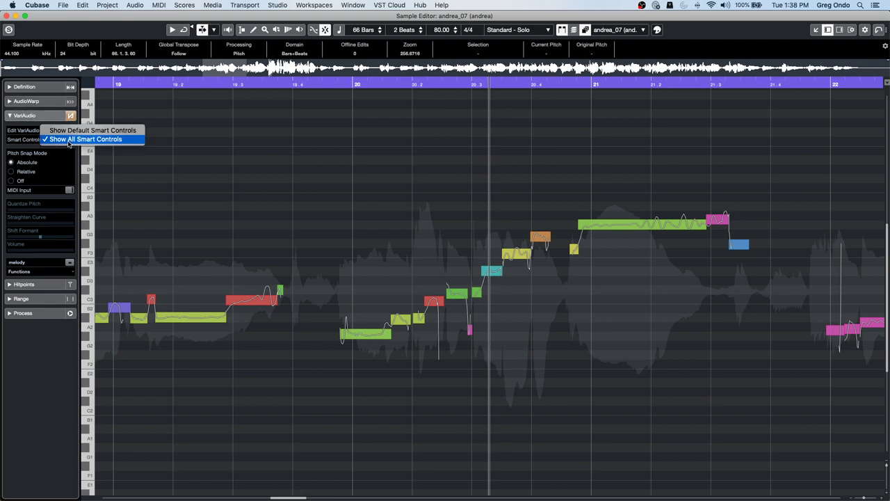
pyautogui.click(131, 140)
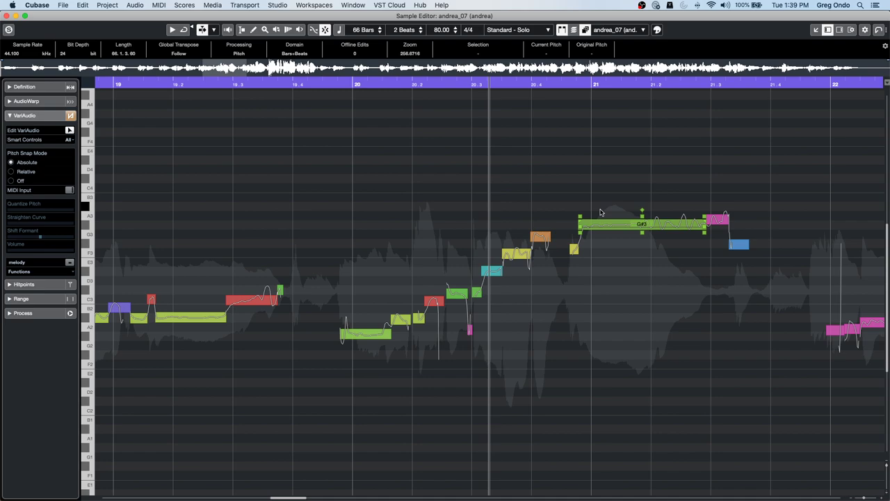
pyautogui.hotkey('shift', 'h')
pyautogui.hotkey('shift', 'h')
pyautogui.hotkey('shift', 'h')
pyautogui.hotkey('shift', 'h')
pyautogui.hotkey('shift', 'h')
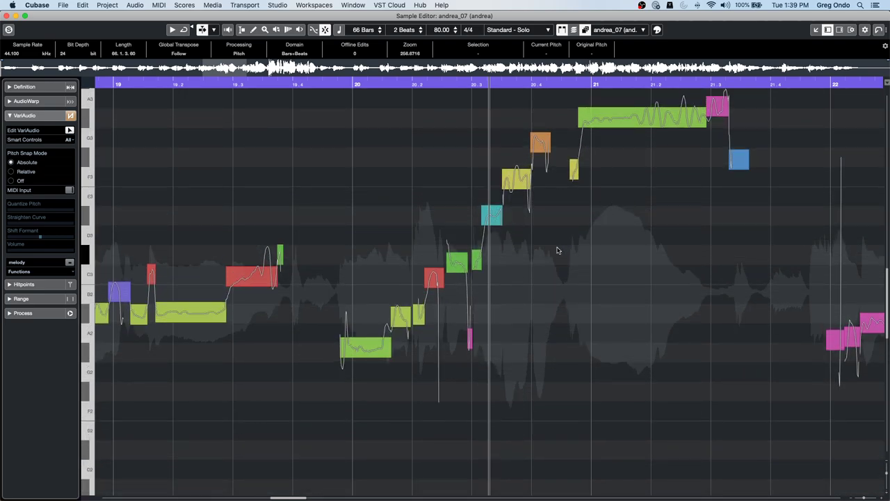
pyautogui.hotkey('shift', 'h')
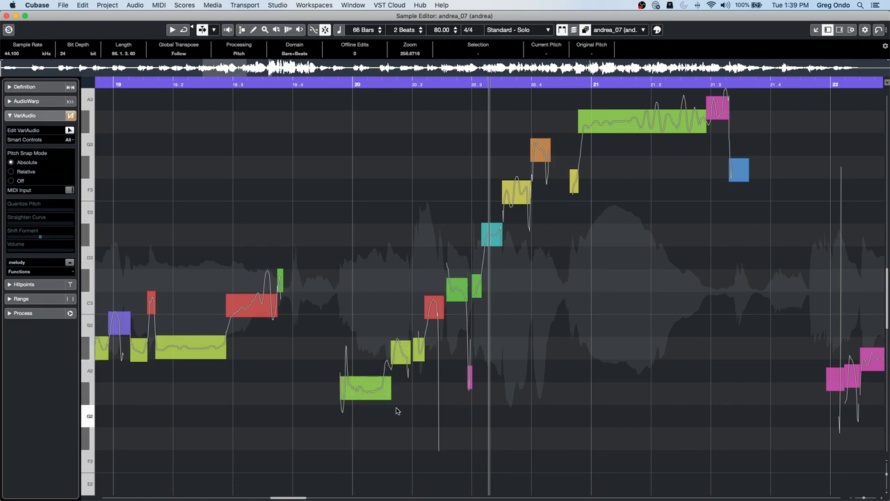
pyautogui.press('h')
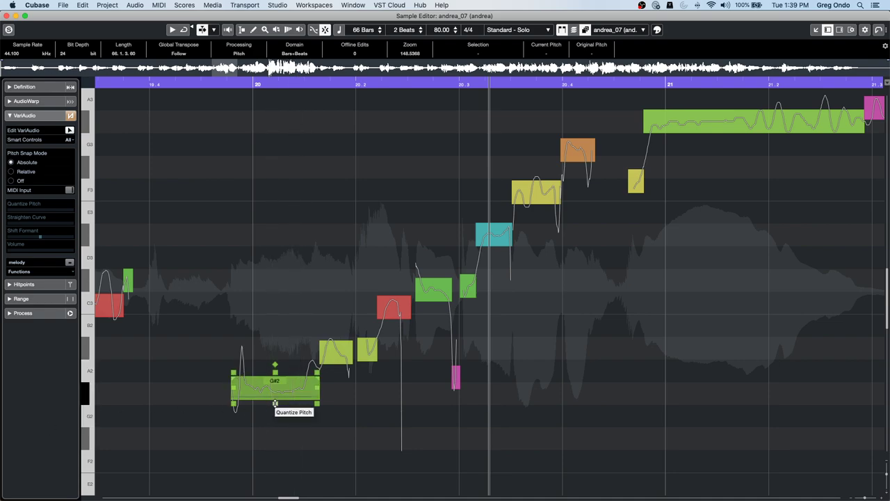
pyautogui.moveTo(274, 403); pyautogui.dragTo(292, 268)
pyautogui.moveTo(273, 406); pyautogui.dragTo(266, 452)
pyautogui.moveTo(275, 407); pyautogui.dragTo(272, 457)
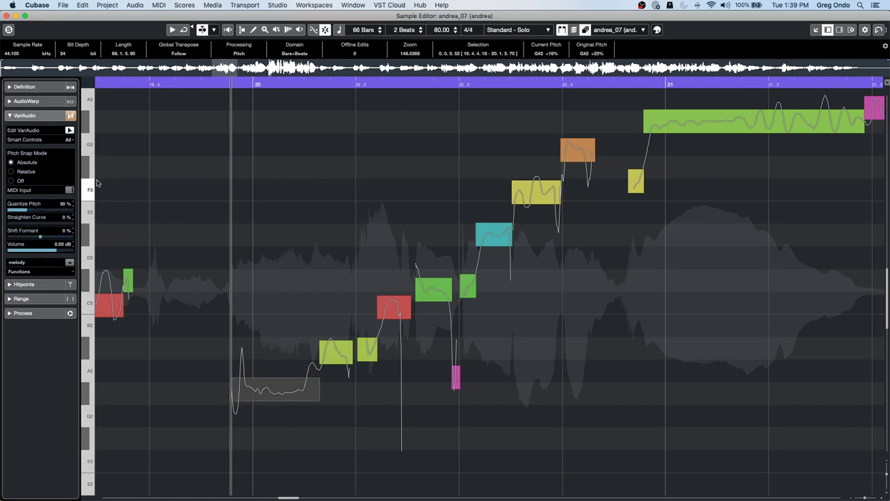
pyautogui.moveTo(393, 310)
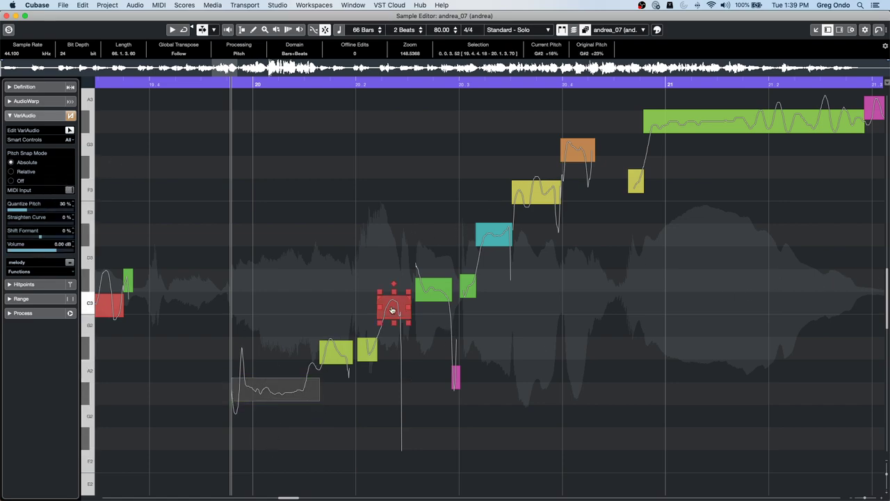
# Set Pitch Snap Mode to Relative and try moving the long G#2 segment at bar 20 in pitch.
pyautogui.click(438, 293)
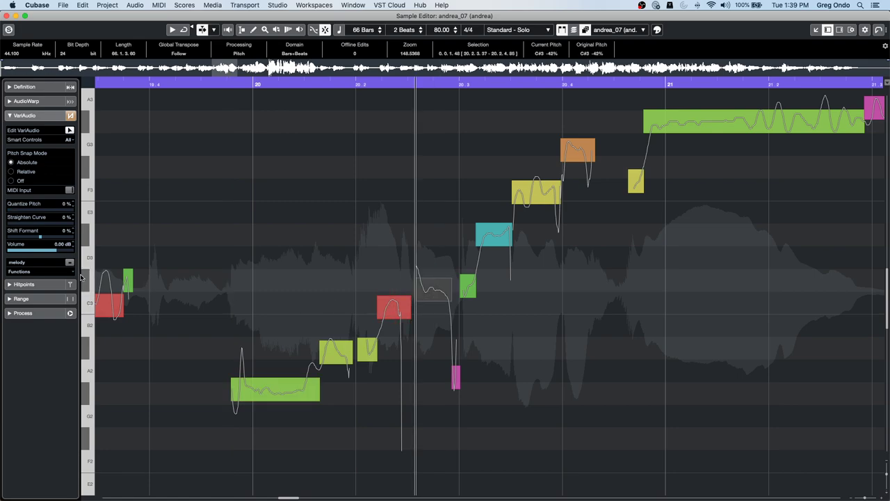
pyautogui.click(11, 172)
pyautogui.moveTo(282, 402)
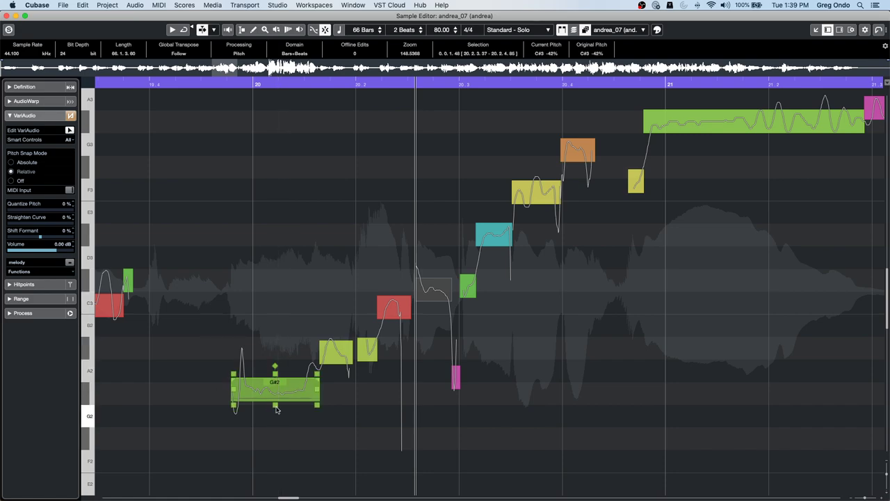
pyautogui.moveTo(275, 405)
pyautogui.mouseDown()
pyautogui.moveTo(275, 357)
pyautogui.moveTo(274, 403)
pyautogui.mouseUp()
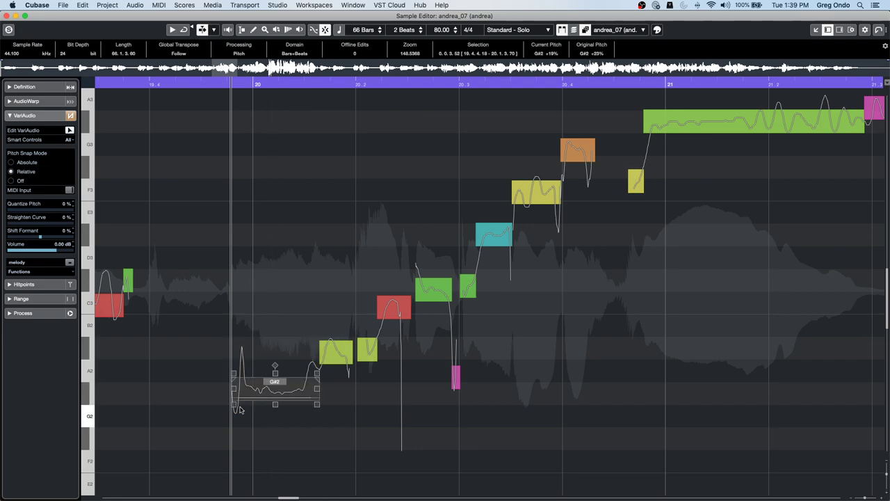
pyautogui.moveTo(281, 391)
pyautogui.mouseDown()
pyautogui.moveTo(290, 299)
pyautogui.moveTo(288, 413)
pyautogui.moveTo(282, 341)
pyautogui.moveTo(284, 388)
pyautogui.mouseUp()
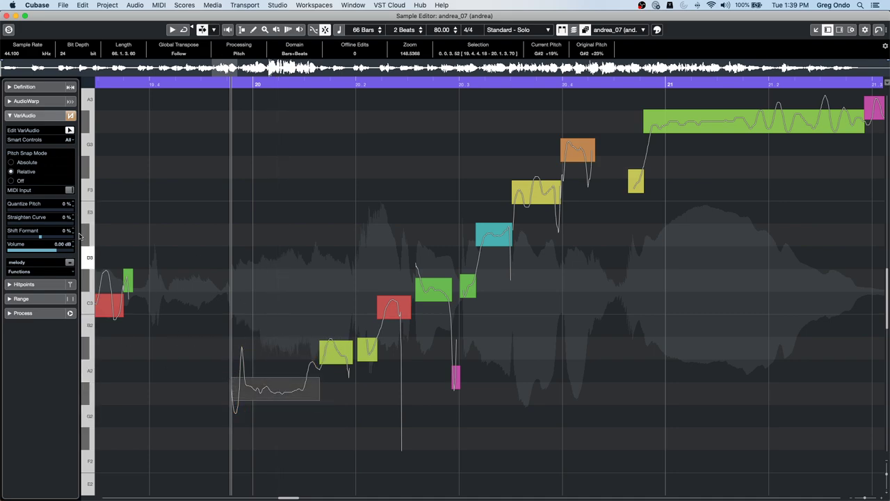
# Set Pitch Snap Mode to Absolute and snap the G#2, two A#2, C3 and C#3 segments after bar 20 to their exact pitches.
pyautogui.click(11, 164)
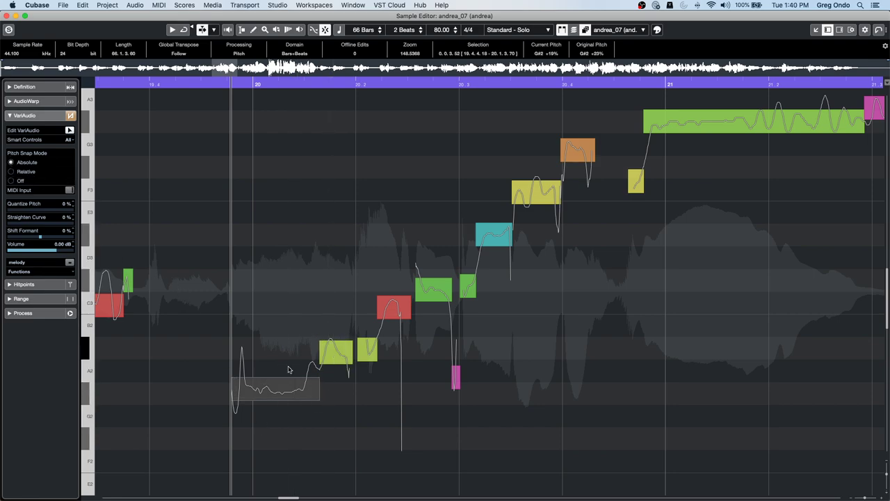
pyautogui.moveTo(278, 393); pyautogui.dragTo(276, 406)
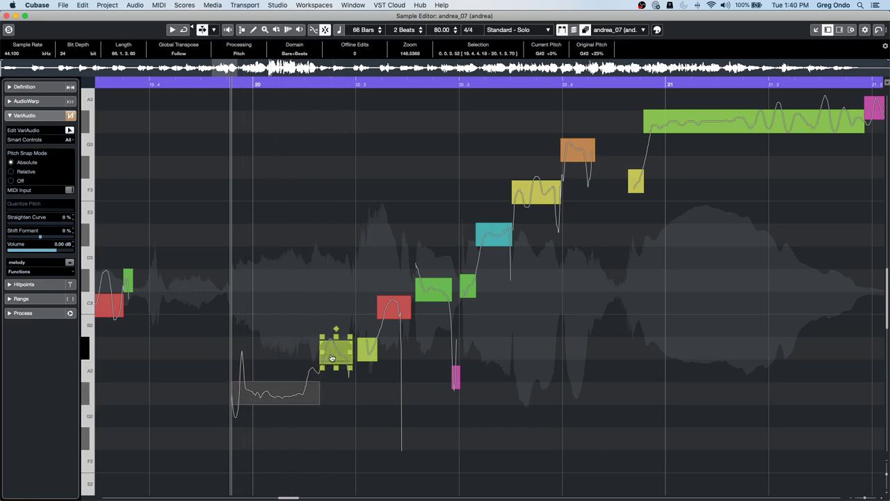
pyautogui.moveTo(332, 358)
pyautogui.mouseDown()
pyautogui.moveTo(331, 371)
pyautogui.moveTo(337, 346)
pyautogui.mouseUp()
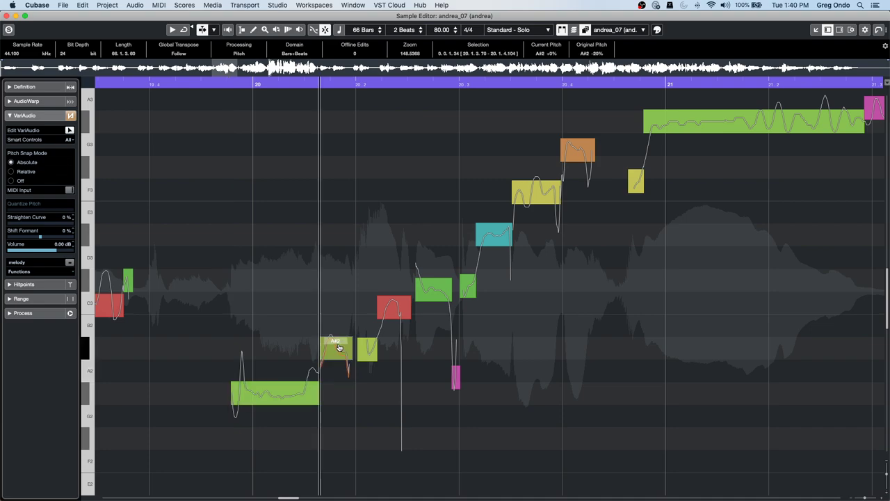
pyautogui.click(367, 355)
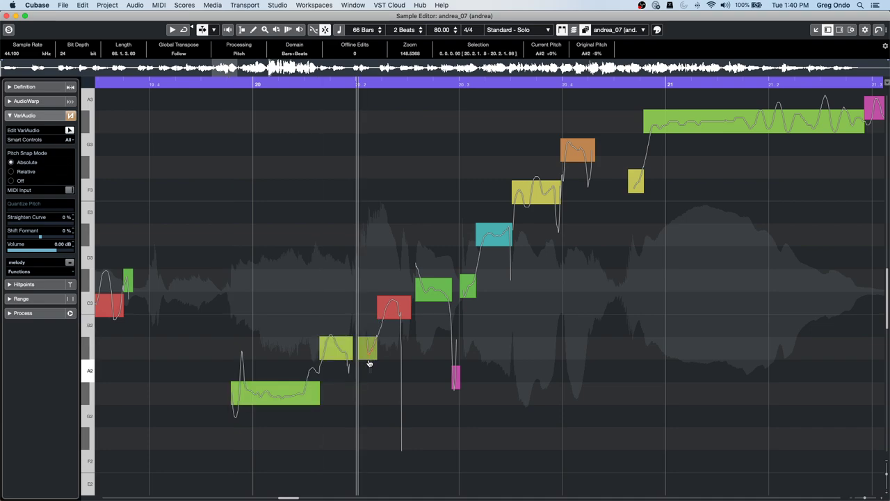
pyautogui.moveTo(394, 306); pyautogui.dragTo(434, 282)
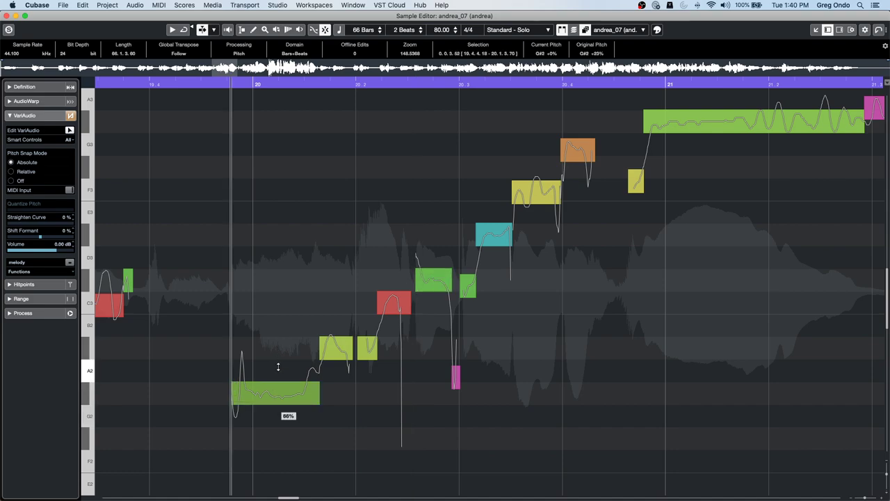
# Quantize the pitch of all segments from the G#2 at bar 20 through the long G#3 at bar 21 by 97% and play them.
pyautogui.moveTo(283, 311); pyautogui.dragTo(741, 105)
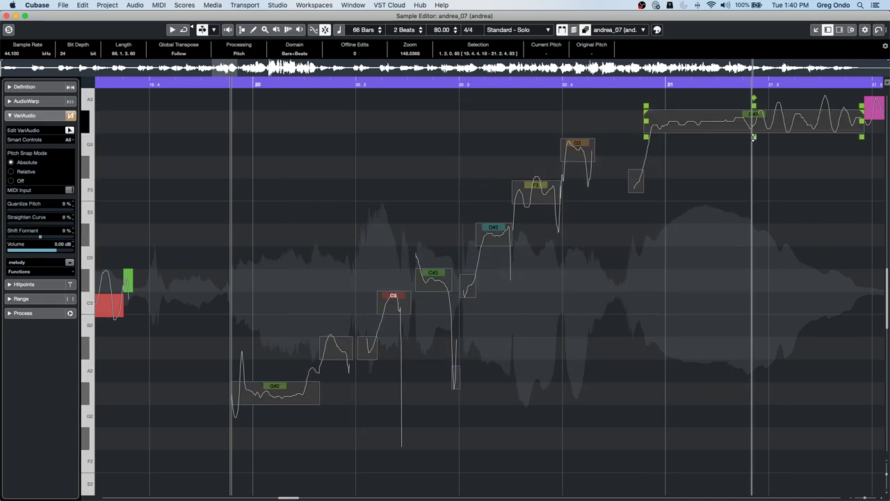
pyautogui.moveTo(753, 137); pyautogui.dragTo(769, 49)
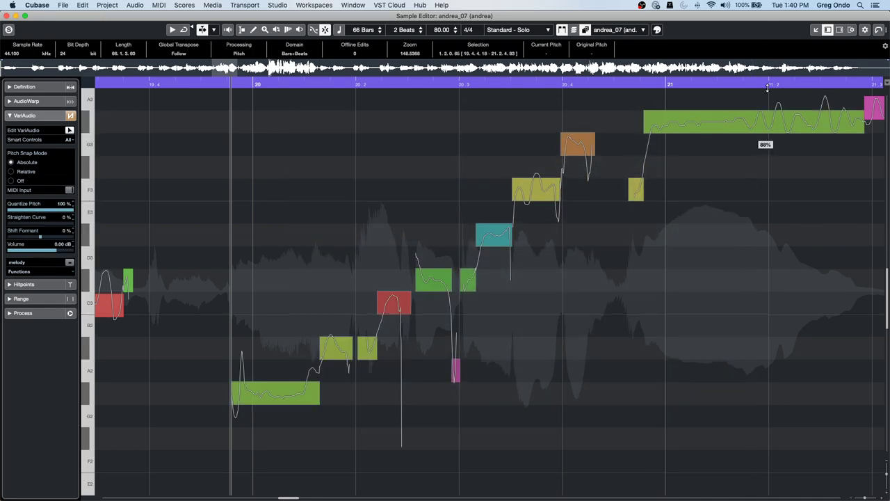
pyautogui.moveTo(768, 87)
pyautogui.mouseDown()
pyautogui.moveTo(765, 179)
pyautogui.moveTo(787, 60)
pyautogui.moveTo(757, 183)
pyautogui.moveTo(780, 46)
pyautogui.moveTo(763, 206)
pyautogui.moveTo(778, 73)
pyautogui.mouseUp()
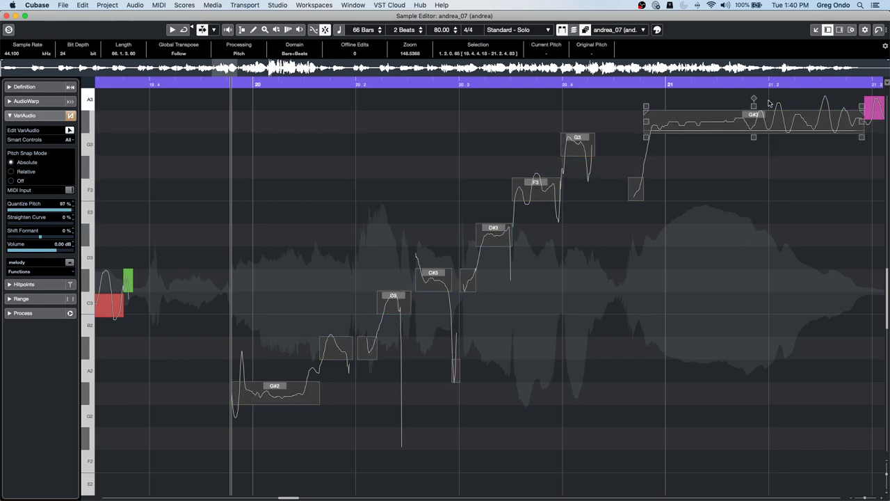
pyautogui.press('space')
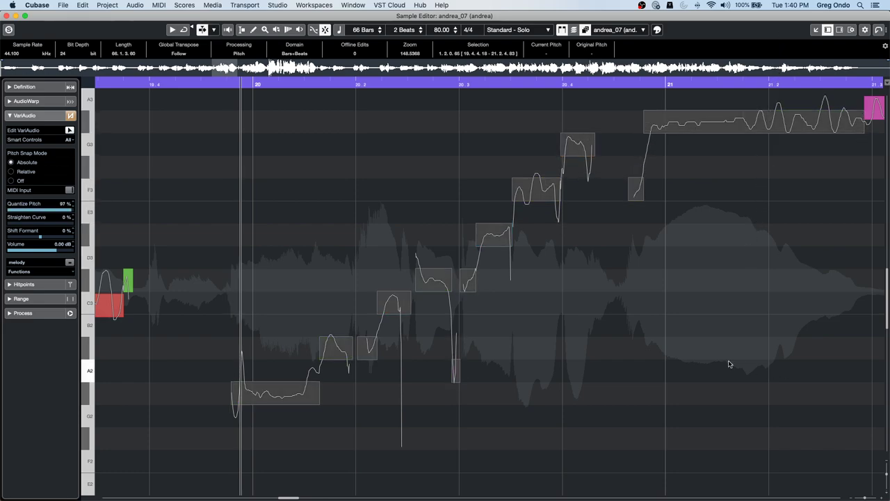
pyautogui.click(681, 368)
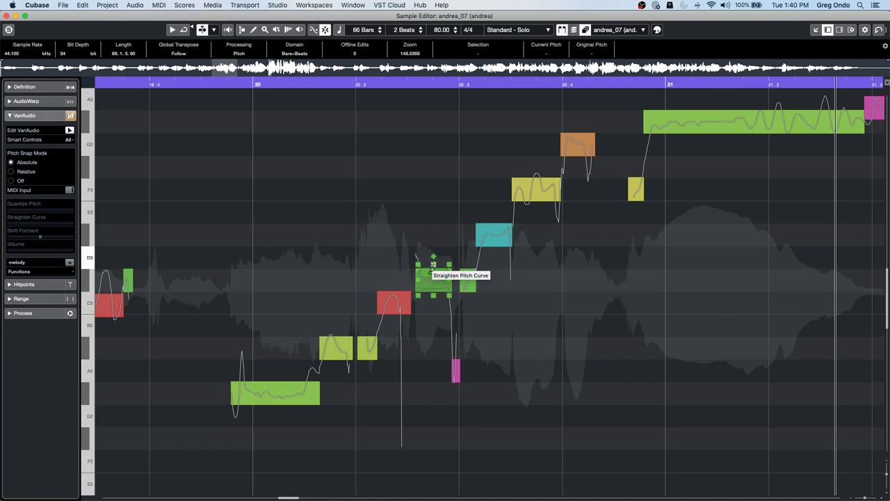
# Try straightening the pitch curves of all segments from G#2 at bar 20 through the long G#3 by 100% and play the result.
pyautogui.click(433, 265)
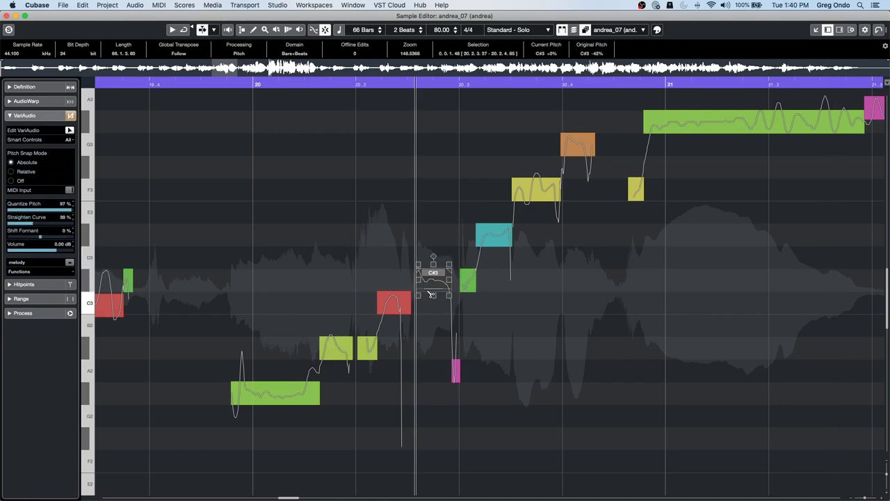
pyautogui.moveTo(265, 435); pyautogui.dragTo(847, 95)
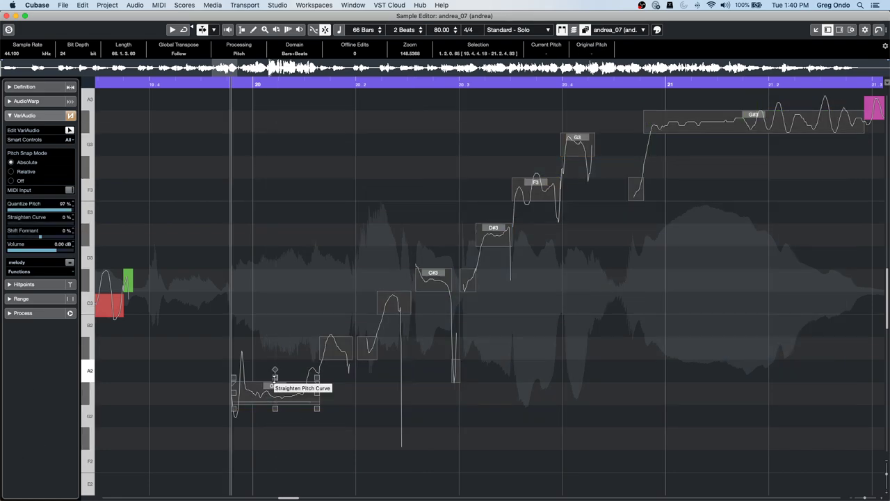
pyautogui.moveTo(275, 374); pyautogui.dragTo(284, 494)
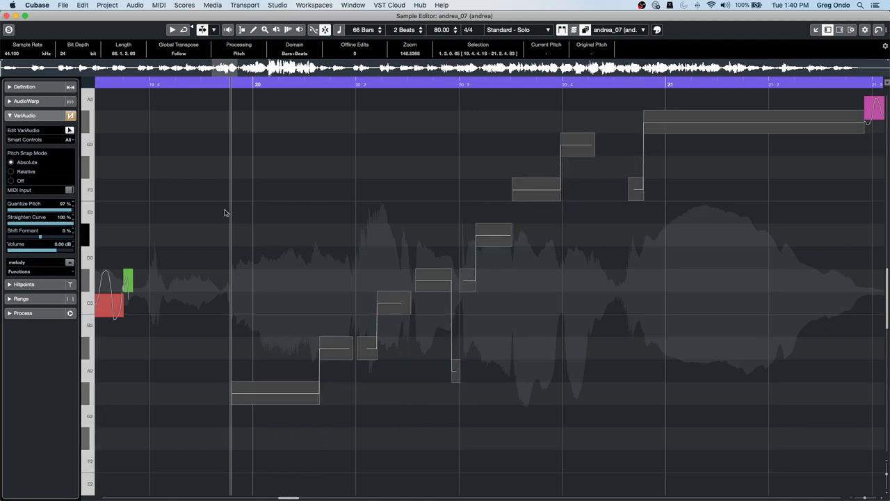
pyautogui.click(201, 89)
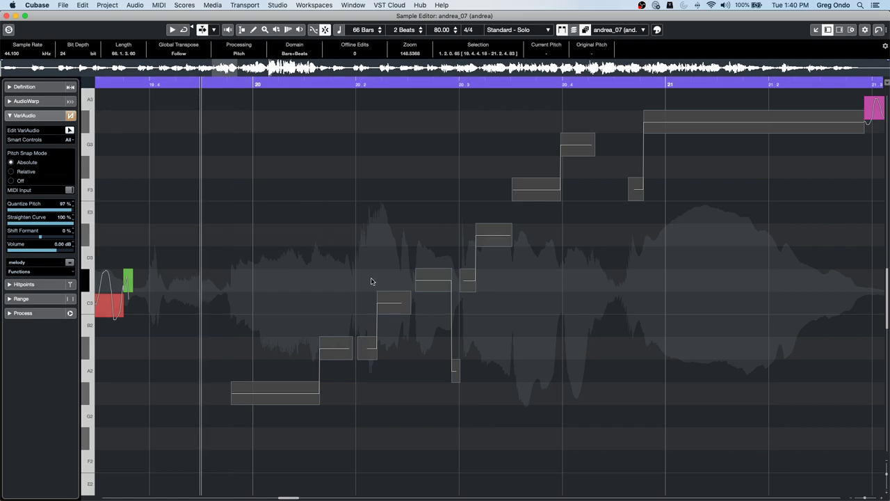
pyautogui.press('space')
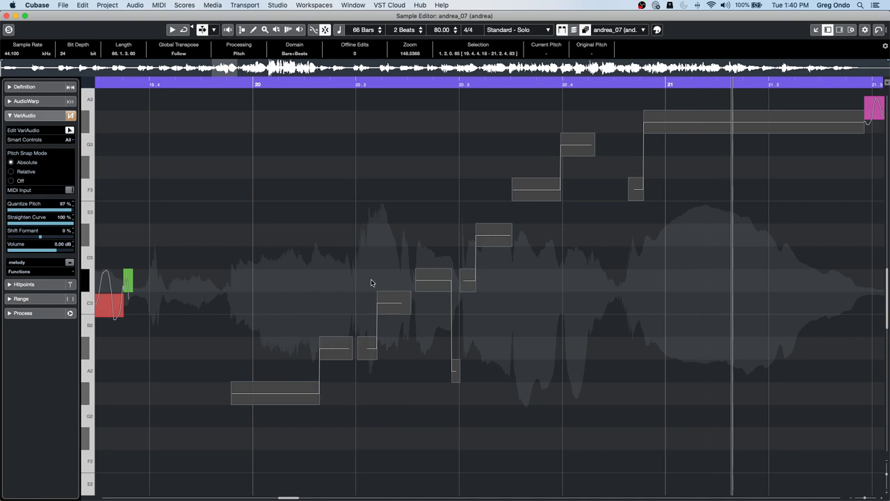
pyautogui.press('super+z')
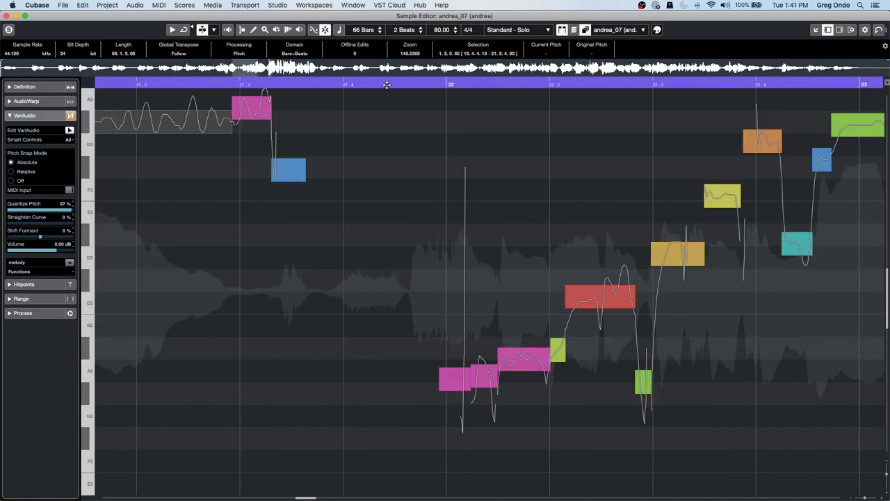
# Lower the volume of the G#2 segment at bar 20 to -32.7 dB and play the phrase.
pyautogui.press('space')
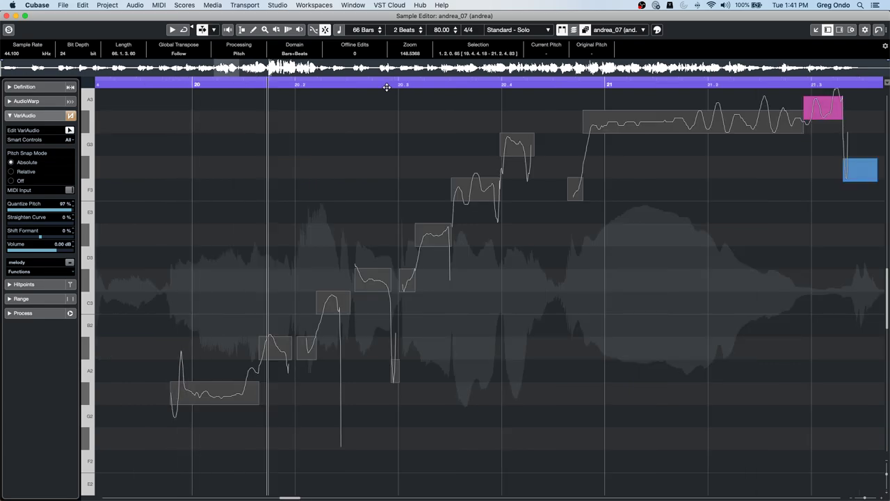
pyautogui.press('space')
pyautogui.click(260, 175)
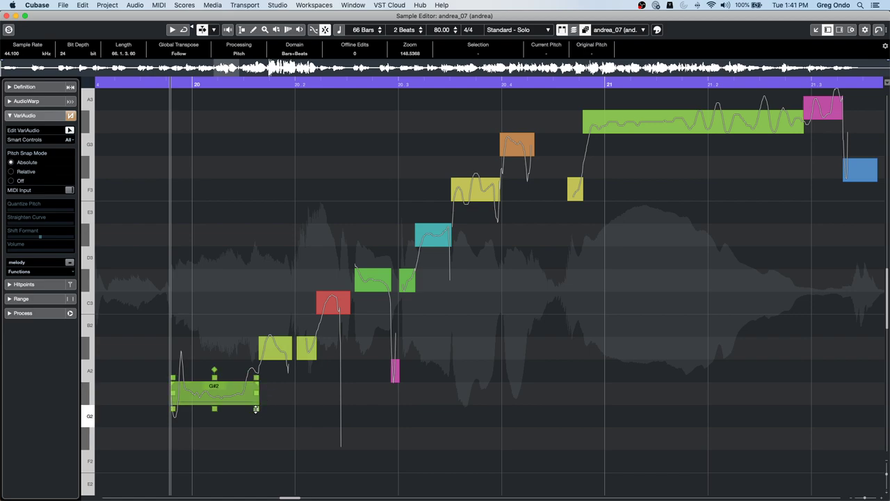
pyautogui.moveTo(256, 409); pyautogui.dragTo(259, 463)
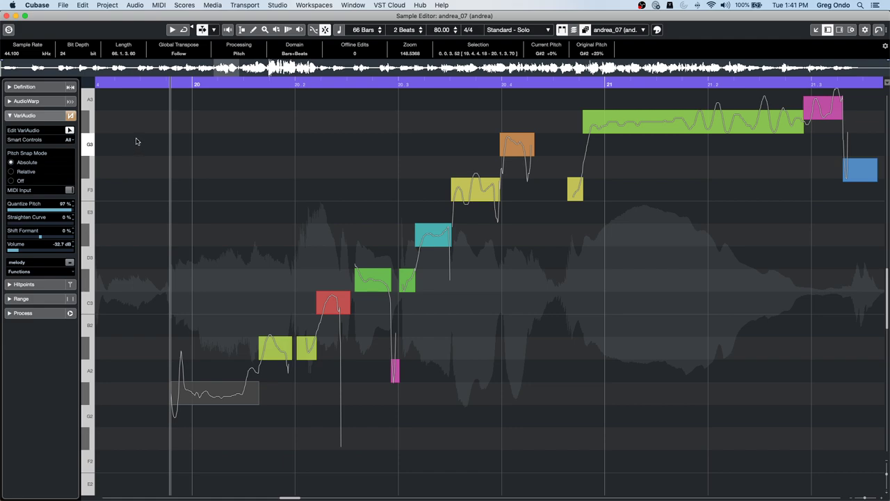
pyautogui.press('space')
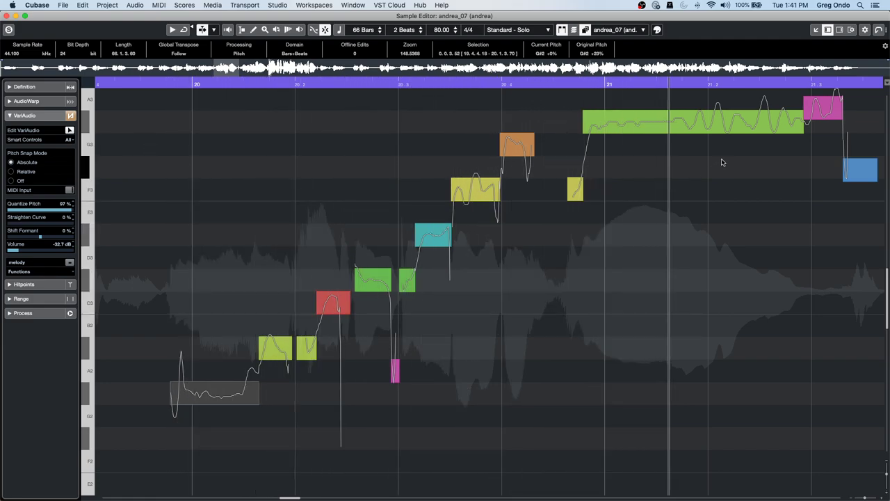
pyautogui.press('space')
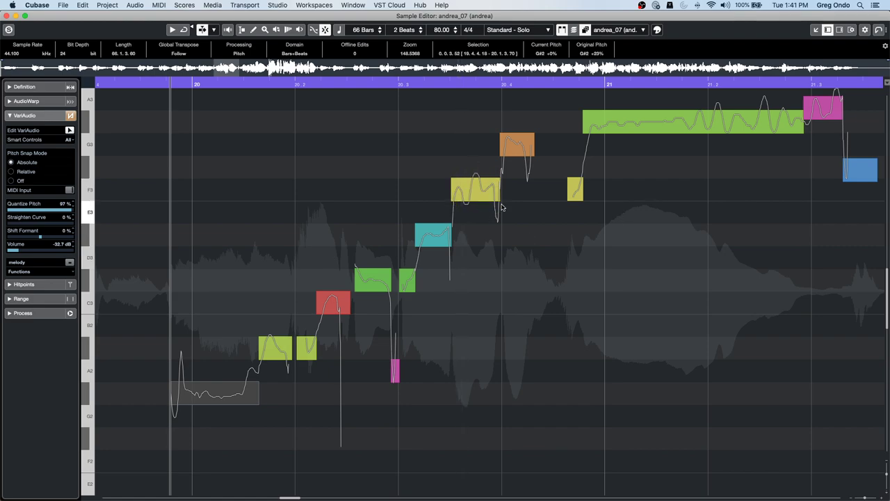
# Set the segment volume to -10.7 dB on the F3, -12.6 dB on the D#3 and -9.24 dB on the G#2 at bar 20.
pyautogui.moveTo(498, 204); pyautogui.dragTo(499, 229)
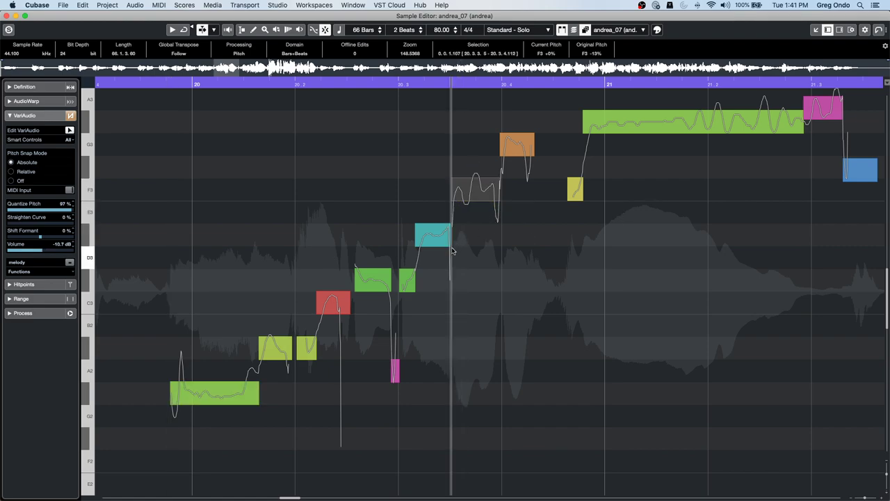
pyautogui.moveTo(447, 250); pyautogui.dragTo(448, 279)
pyautogui.click(214, 401)
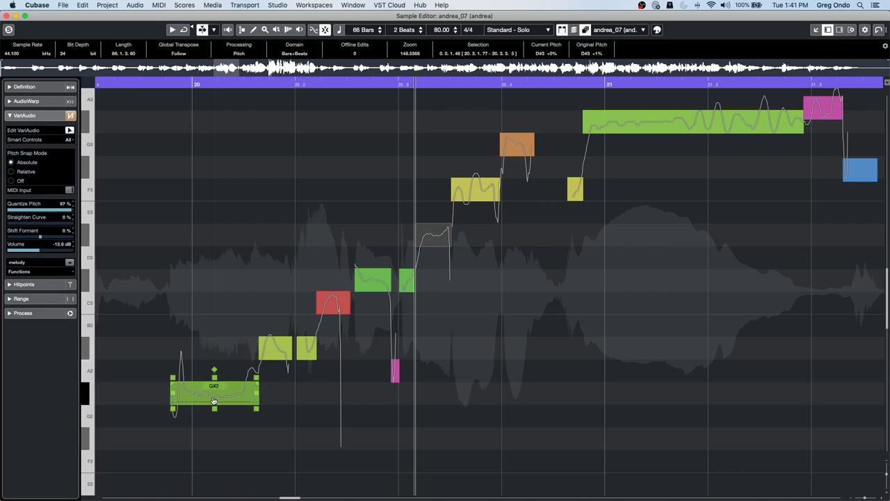
pyautogui.moveTo(257, 408); pyautogui.dragTo(262, 373)
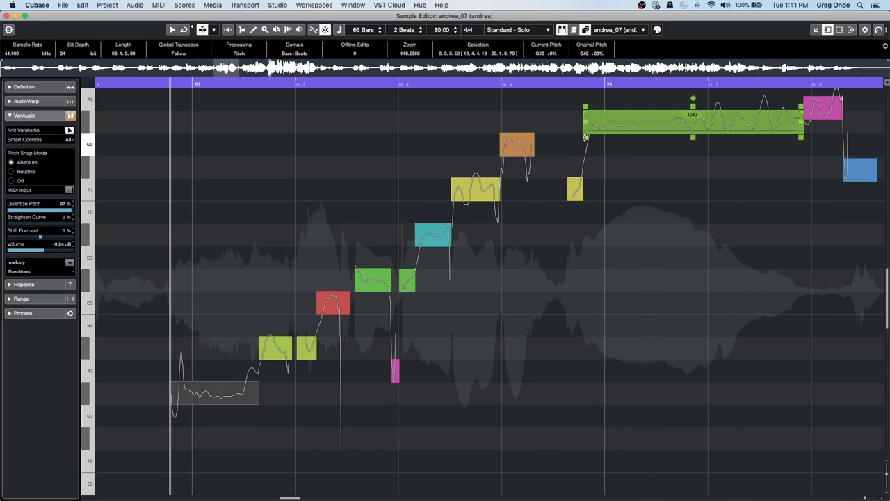
# Try a -100% formant shift on the long G#3 segment at bar 21 and play it from bar 20.3.
pyautogui.moveTo(585, 137); pyautogui.dragTo(577, 190)
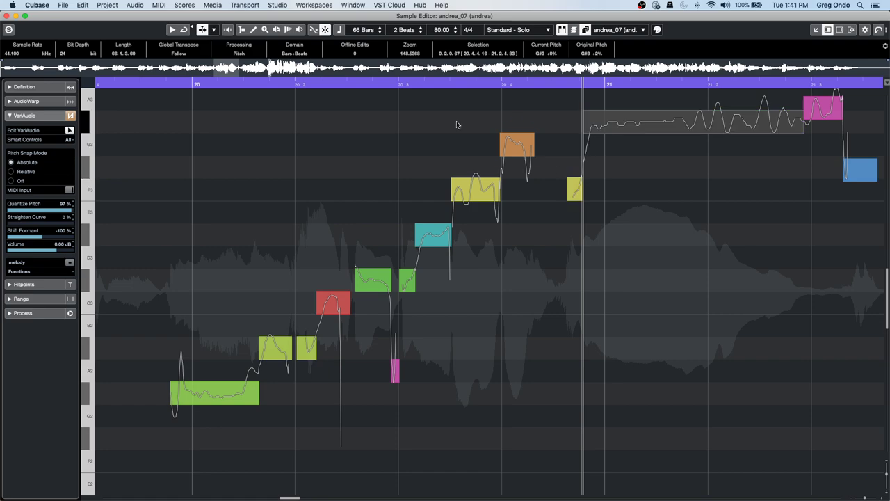
pyautogui.click(400, 85)
pyautogui.press('space')
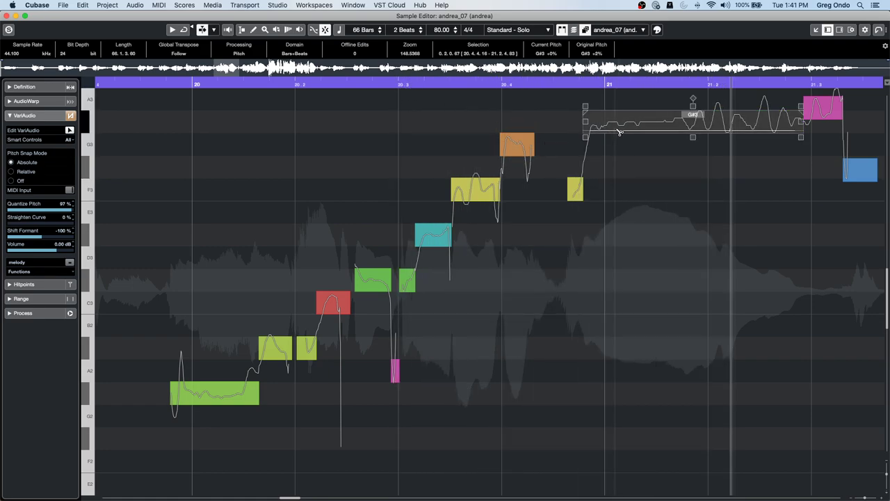
pyautogui.press('space')
pyautogui.moveTo(585, 136); pyautogui.dragTo(589, 115)
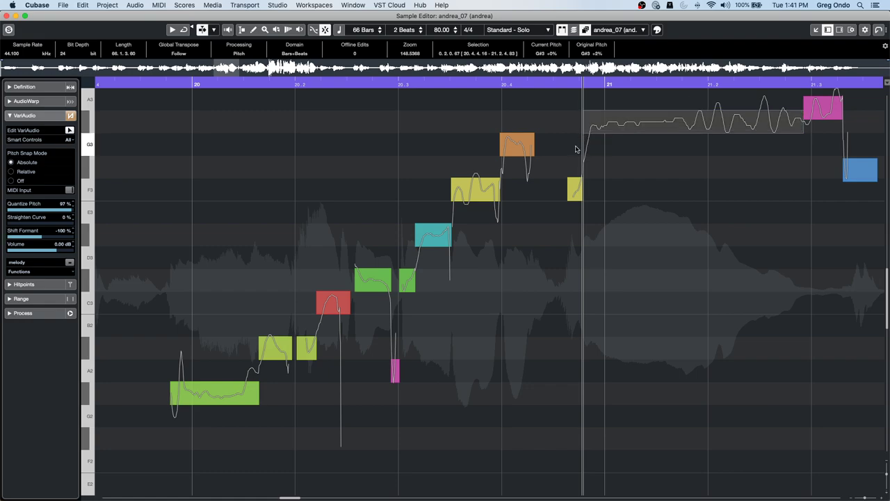
pyautogui.press('super+z')
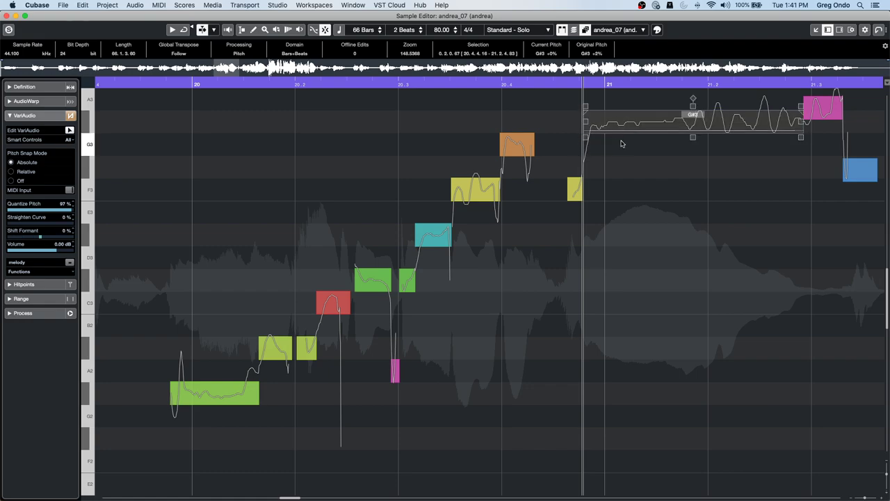
# Play the vocal from just before bar 21 and bring the long G#3 segment and the notes above it into view.
pyautogui.click(556, 84)
pyautogui.press('space')
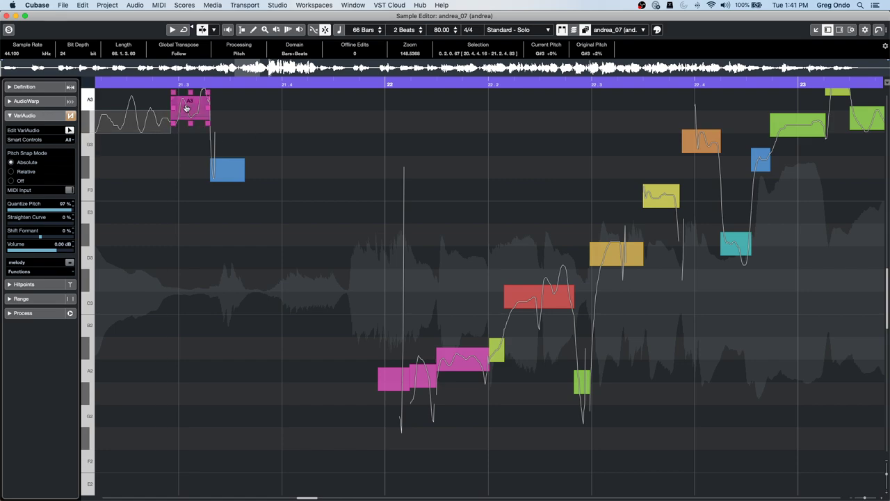
pyautogui.moveTo(142, 82); pyautogui.dragTo(86, 82)
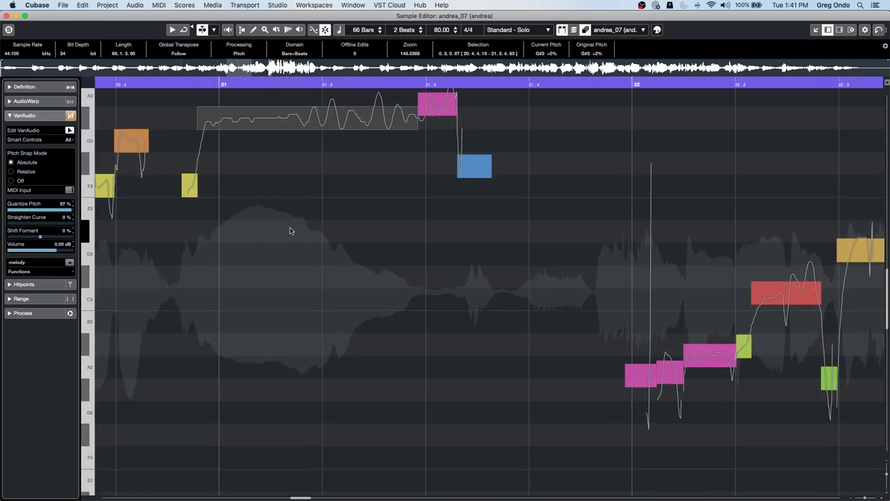
pyautogui.scroll(5, 291, 231)
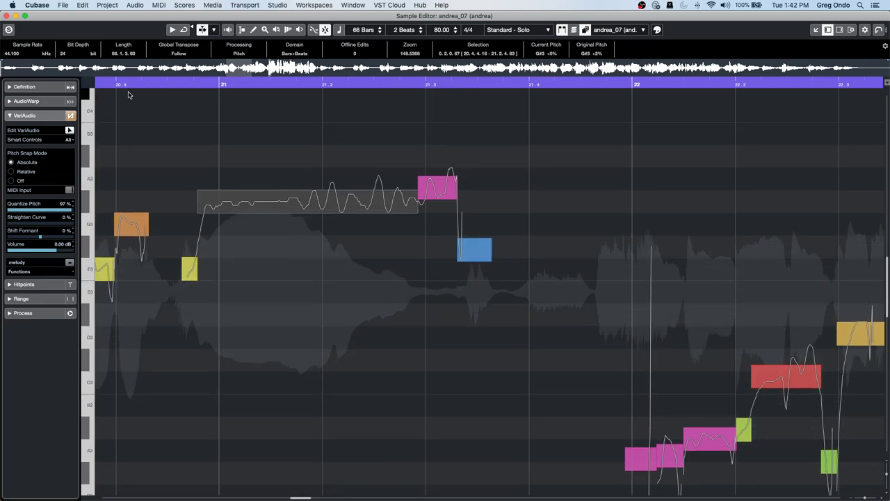
# Play the vocal briefly from just before bar 21 and return the playhead to the start of the selected long G#3 segment.
pyautogui.moveTo(117, 85); pyautogui.dragTo(89, 84)
pyautogui.press('space')
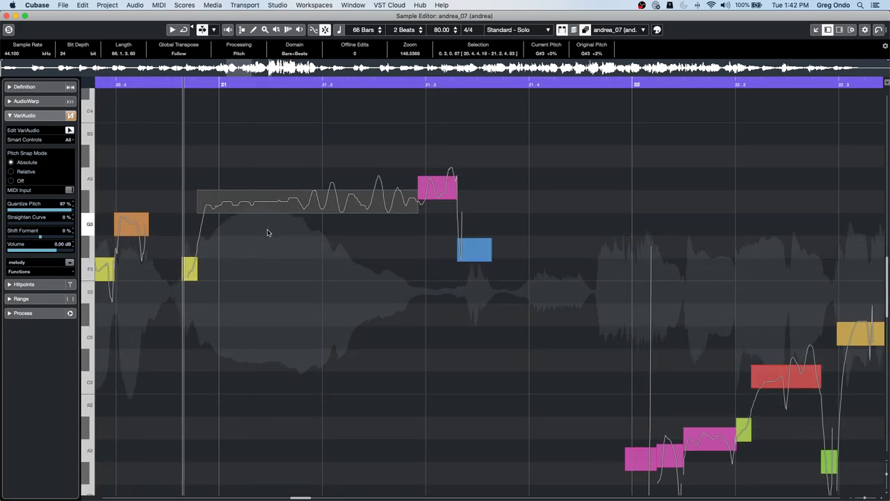
pyautogui.press('space')
pyautogui.press('l')
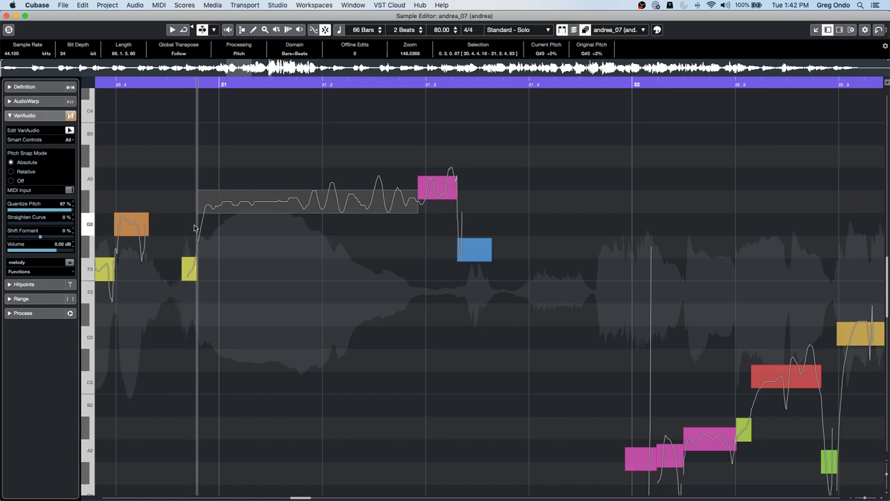
# Glue the short F3 segment before bar 21 and the A3 and F#3 segments after it onto the long G#3 segment.
pyautogui.keyDown('alt'); pyautogui.click(195, 271); pyautogui.keyUp('alt')
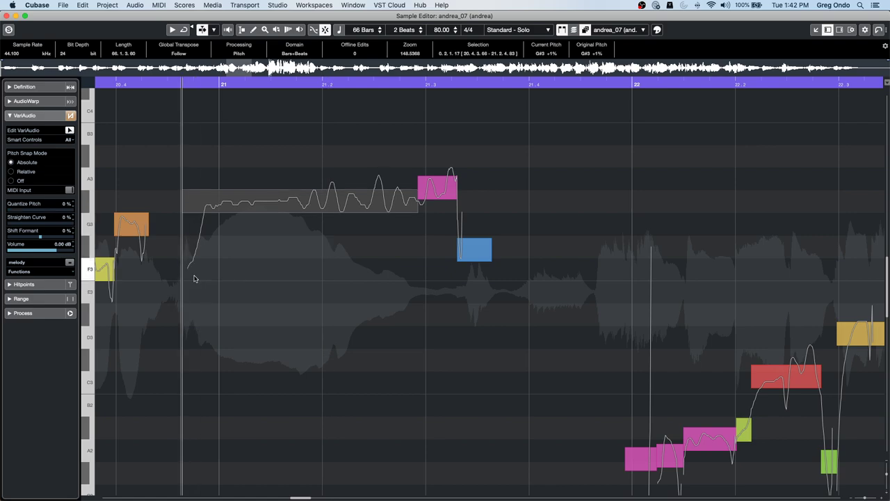
pyautogui.click(428, 209)
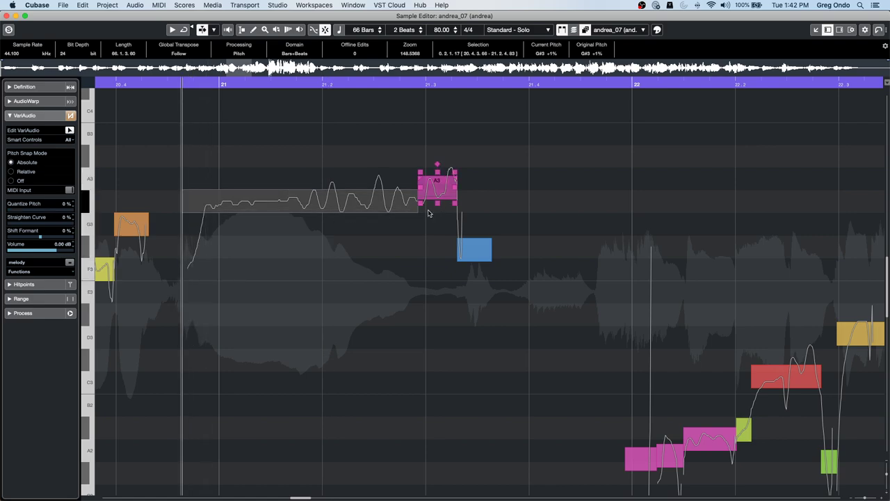
pyautogui.click(415, 206)
pyautogui.keyDown('alt'); pyautogui.click(415, 206); pyautogui.keyUp('alt')
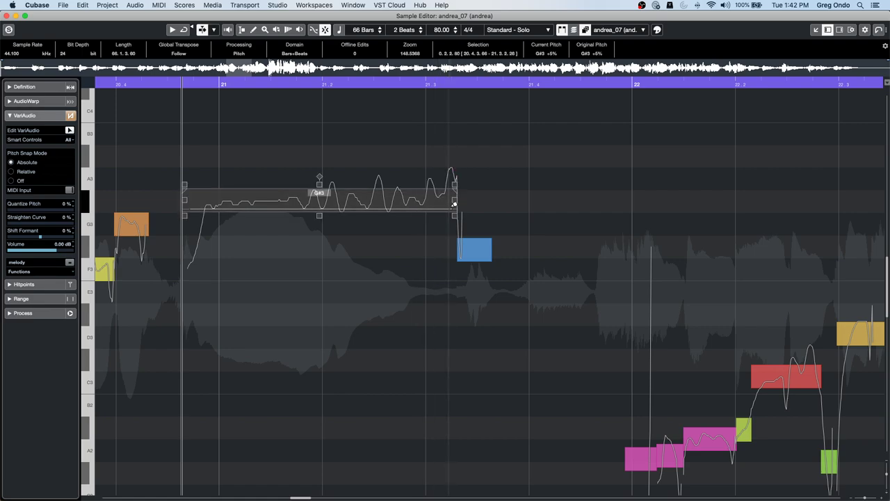
pyautogui.keyDown('alt'); pyautogui.click(453, 214); pyautogui.keyUp('alt')
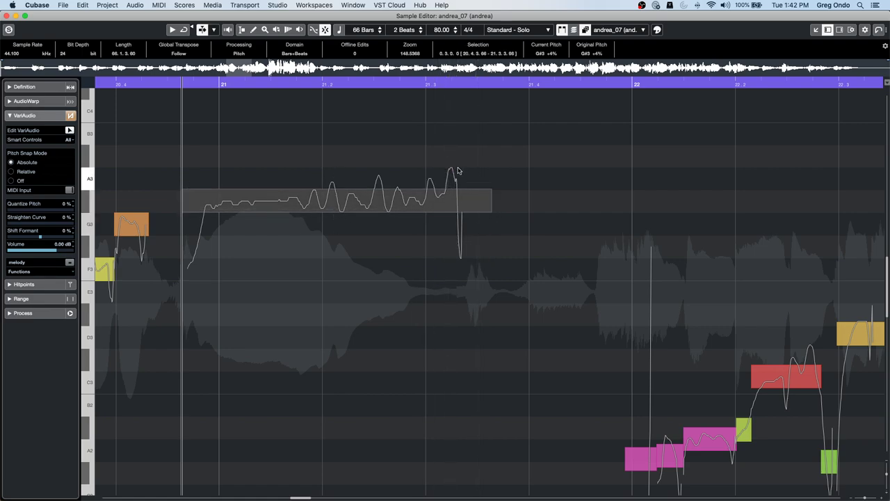
# Try tilting the pitch curve at the end of the merged G#3 segment.
pyautogui.click(469, 190)
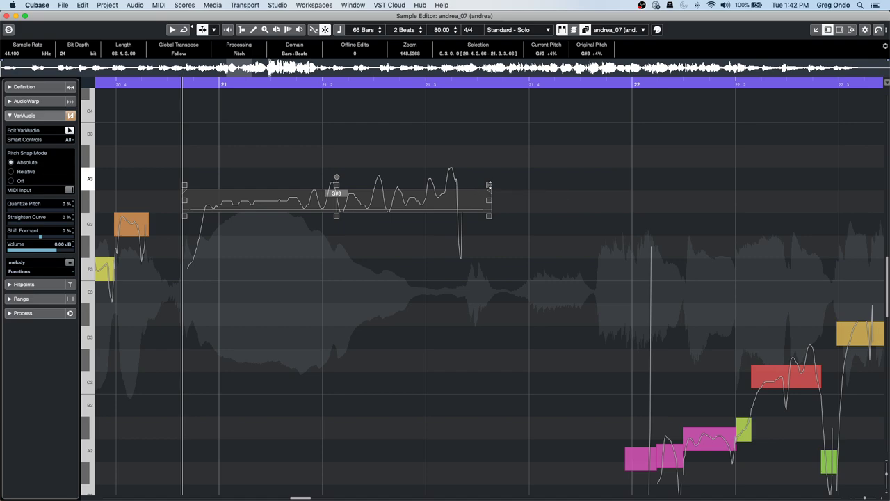
pyautogui.moveTo(489, 185); pyautogui.dragTo(524, 182)
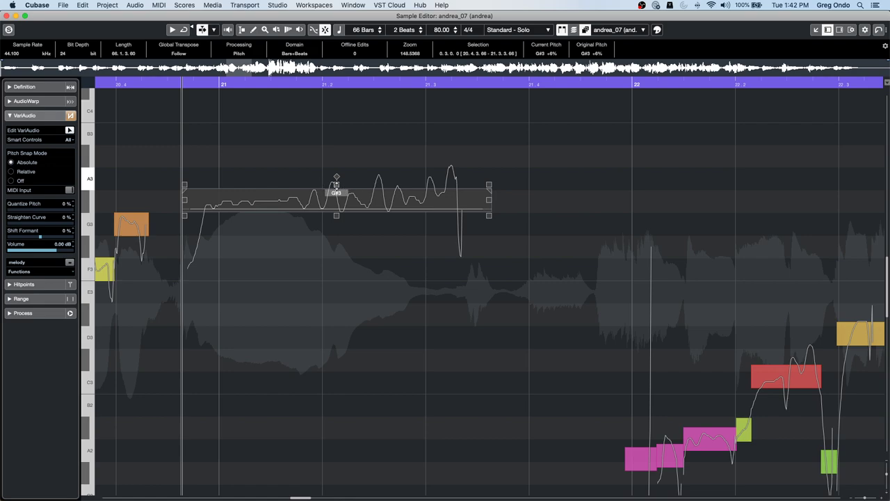
pyautogui.click(192, 199)
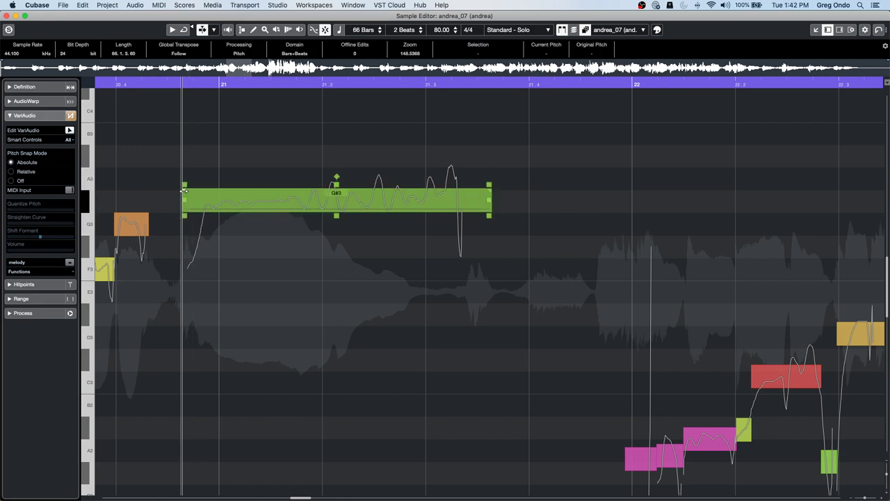
# Limit the merged segment's curve processing range to between mid-beat 21.1 and just past 21.3, and straighten that curve 100%.
pyautogui.moveTo(184, 189); pyautogui.dragTo(283, 190)
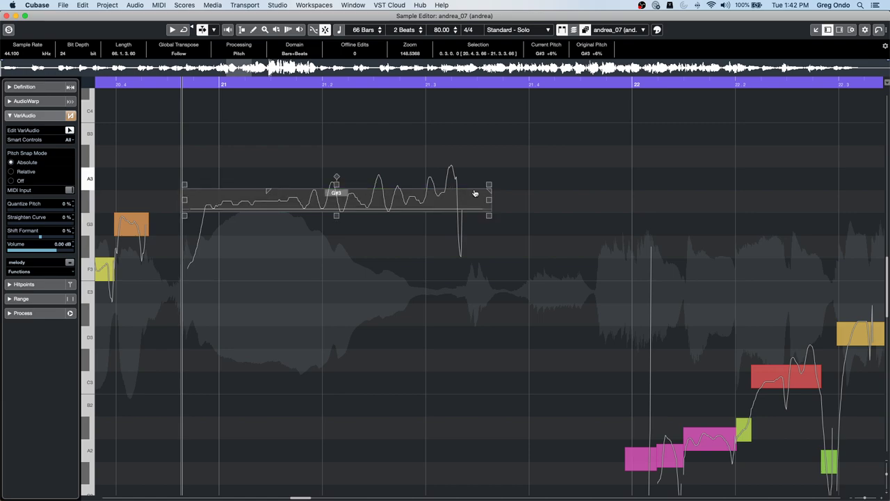
pyautogui.moveTo(490, 190); pyautogui.dragTo(434, 189)
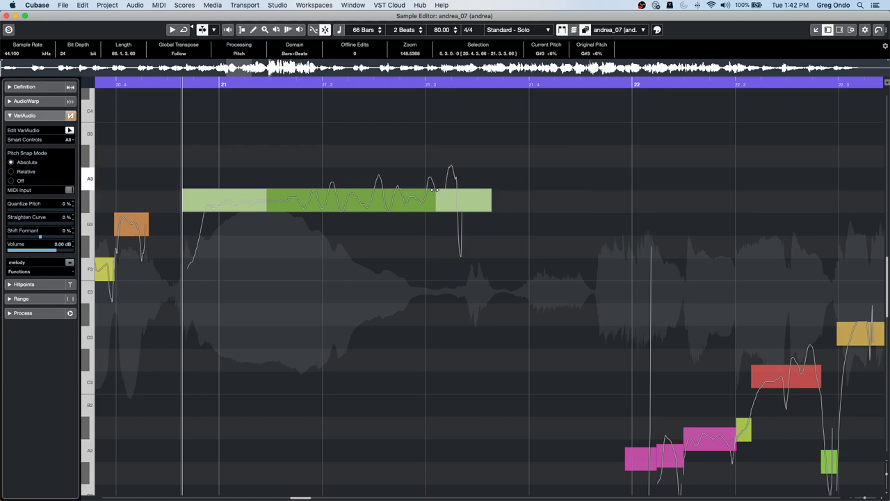
pyautogui.moveTo(335, 189)
pyautogui.moveTo(336, 184); pyautogui.dragTo(330, 258)
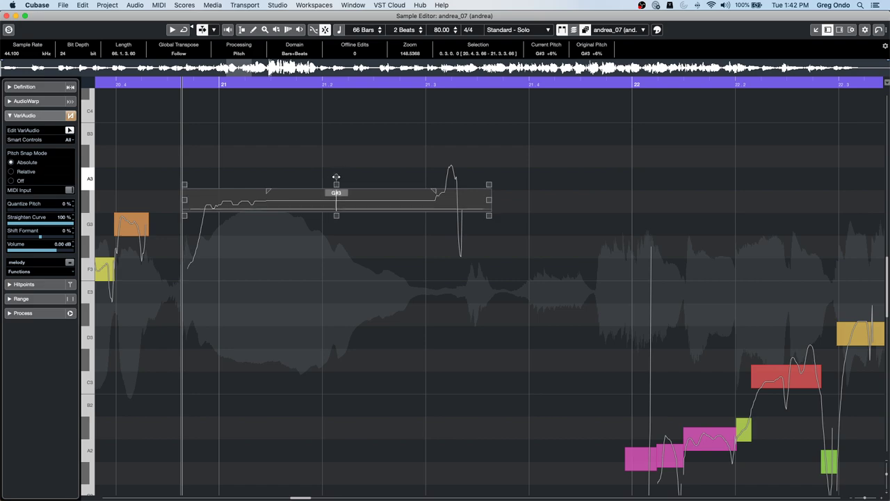
# Tilt the merged segment's opening curve upward around an anchor just before bar 21, and stretch the segment's end to about 21.4.
pyautogui.click(360, 174)
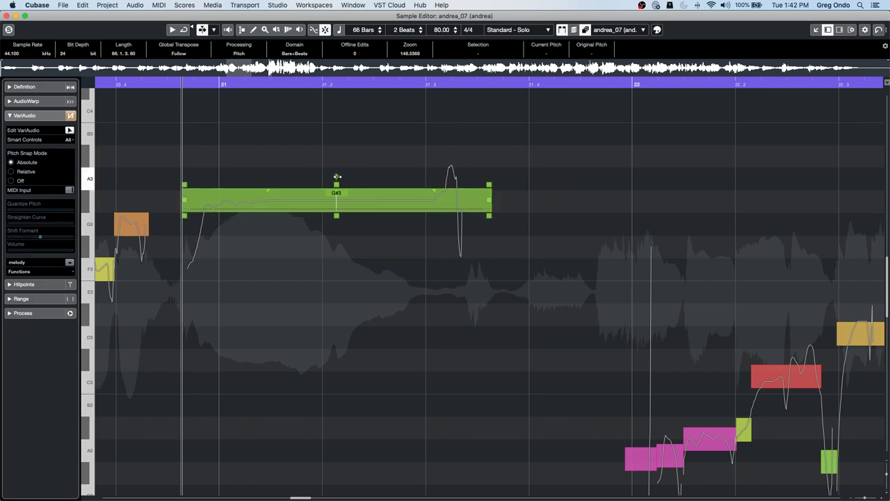
pyautogui.click(335, 176)
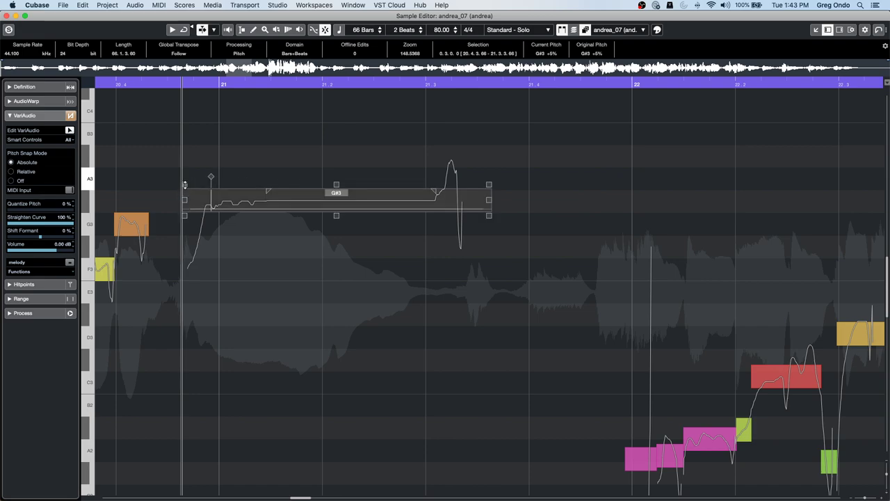
pyautogui.click(185, 186)
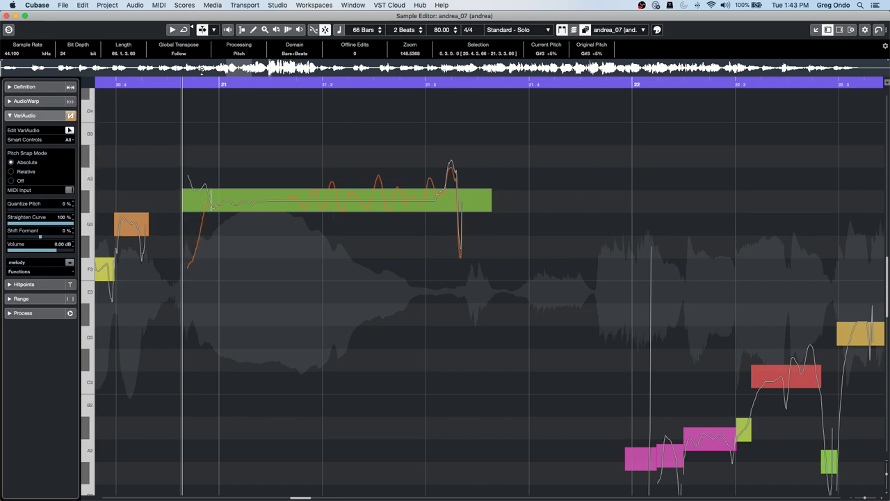
pyautogui.click(202, 105)
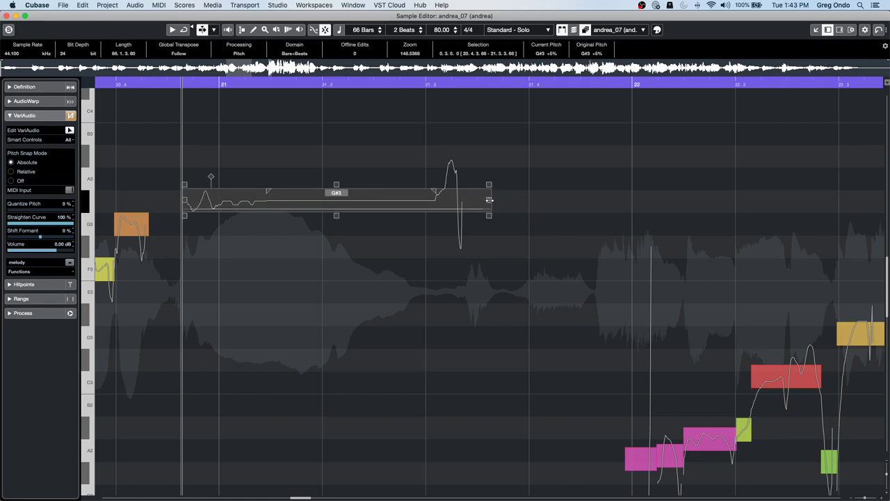
pyautogui.moveTo(488, 200); pyautogui.dragTo(536, 199)
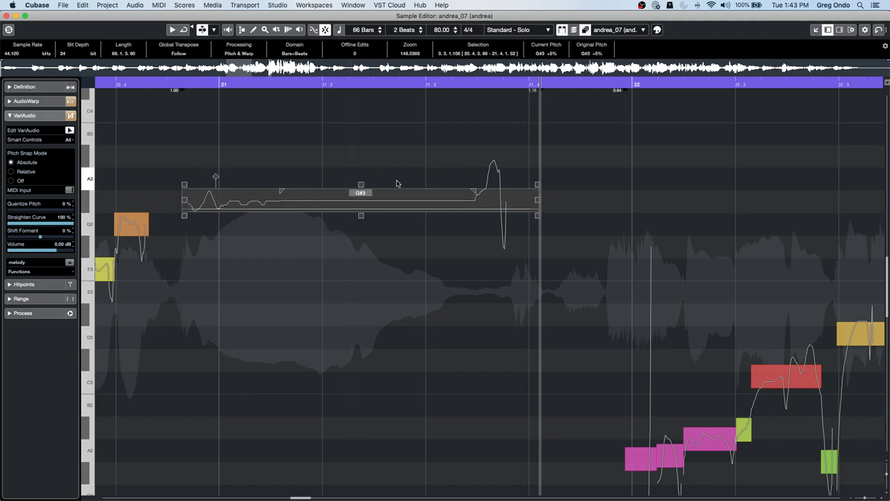
pyautogui.click(349, 84)
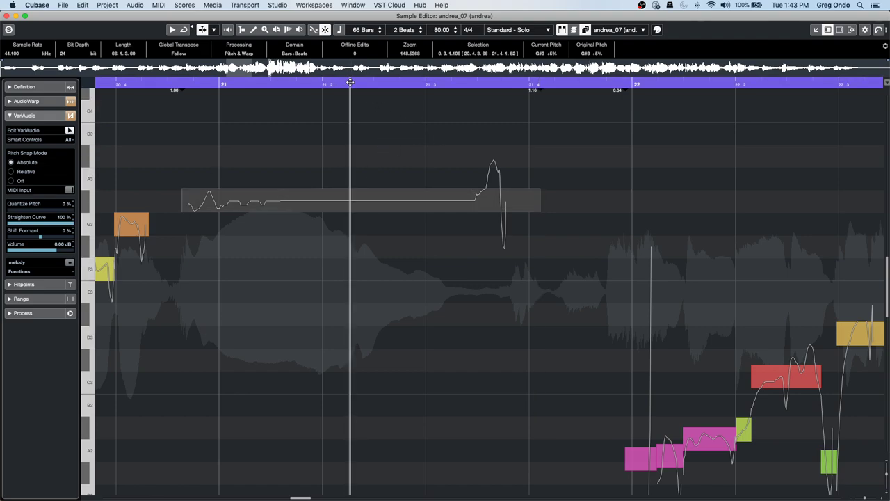
# Undo the stretching, tilting, straightening and gluing of the long G#3 segment, plus the earlier pitch quantizing of the notes around it.
pyautogui.press('super+z')
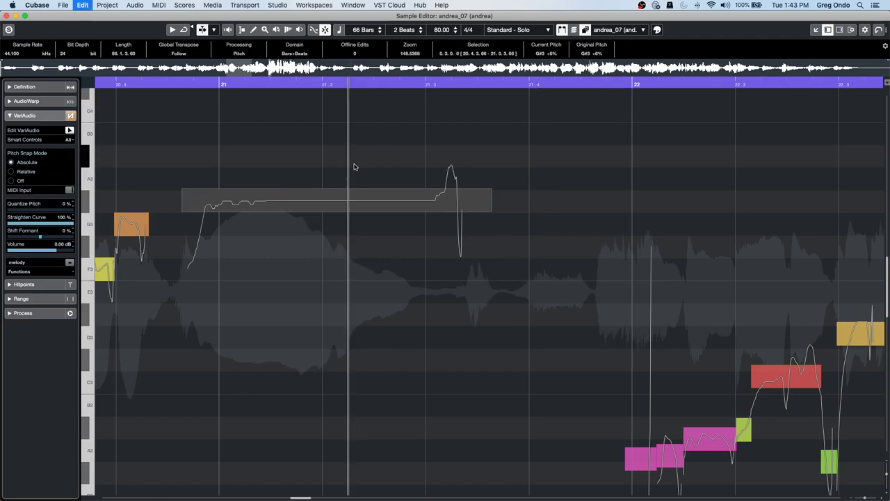
pyautogui.press('super+z')
pyautogui.press('super+z')
pyautogui.press('super+z')
pyautogui.press('super+z')
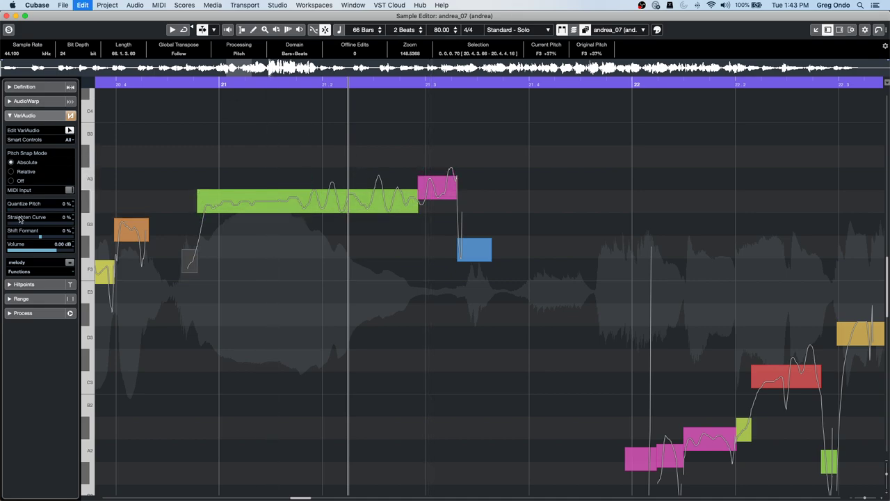
# Close the Sample Editor window and select the andrea_07 event in the project.
pyautogui.click(7, 16)
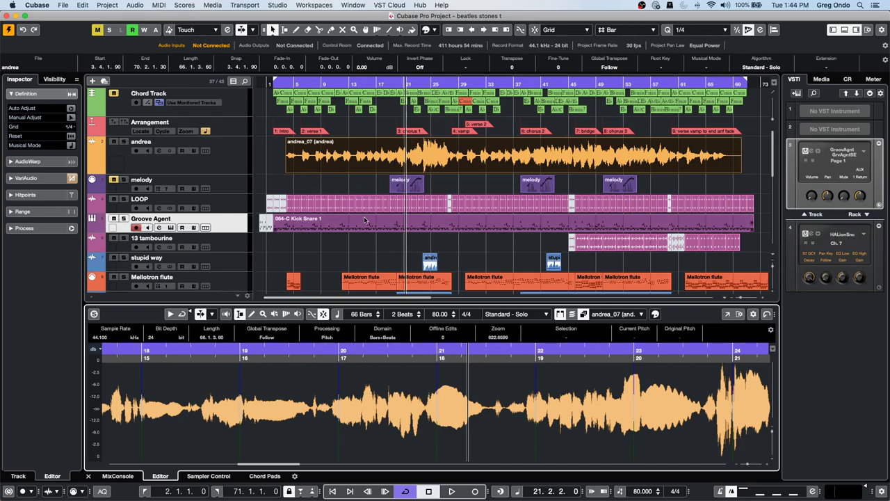
pyautogui.click(333, 167)
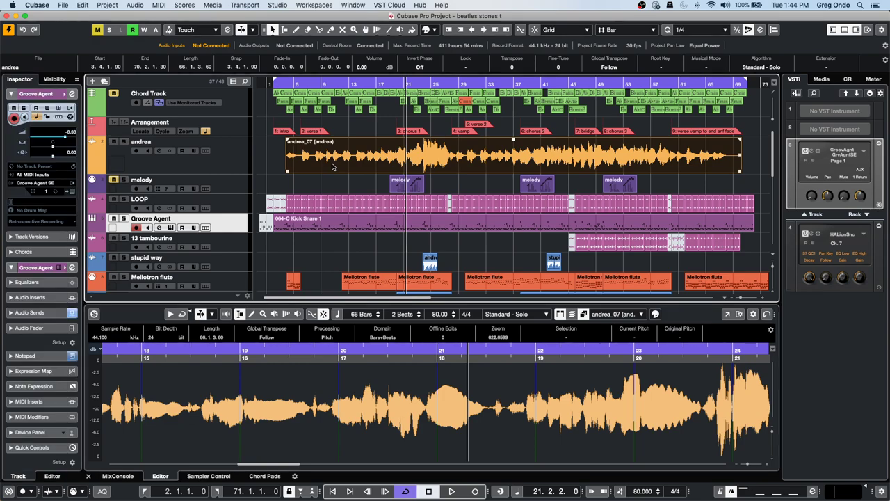
pyautogui.doubleClick(333, 167)
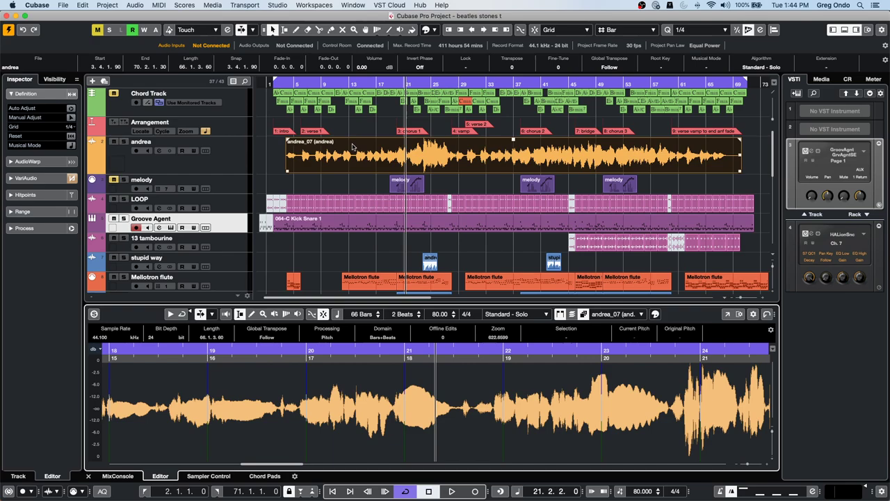
# Show the first J-50 1 guitar event in the lower editor and turn on hitpoint editing for it.
pyautogui.scroll(-8, 361, 197)
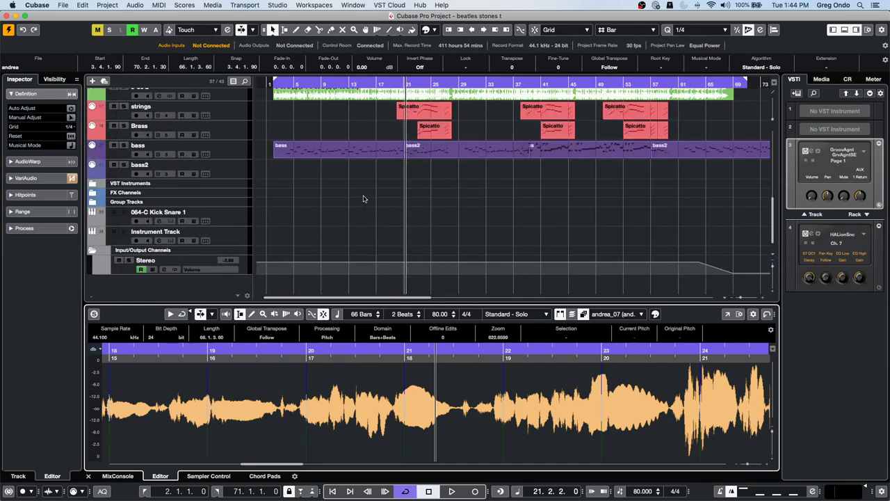
pyautogui.click(337, 193)
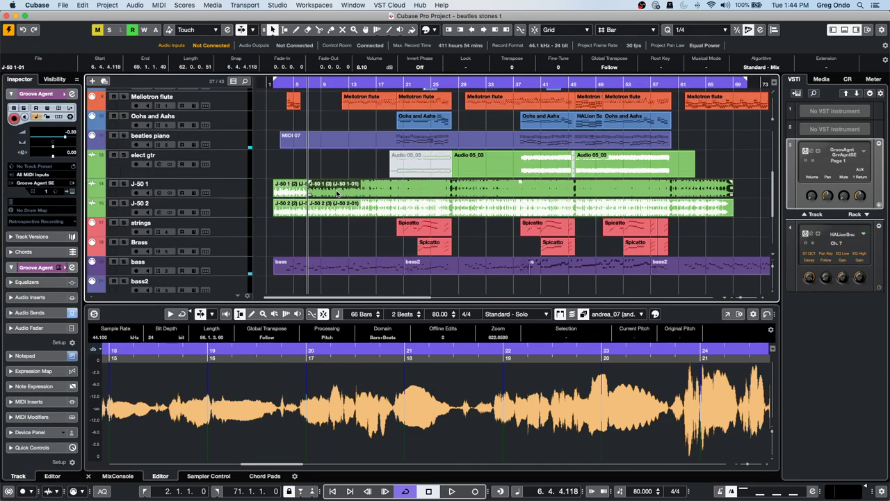
pyautogui.click(285, 191)
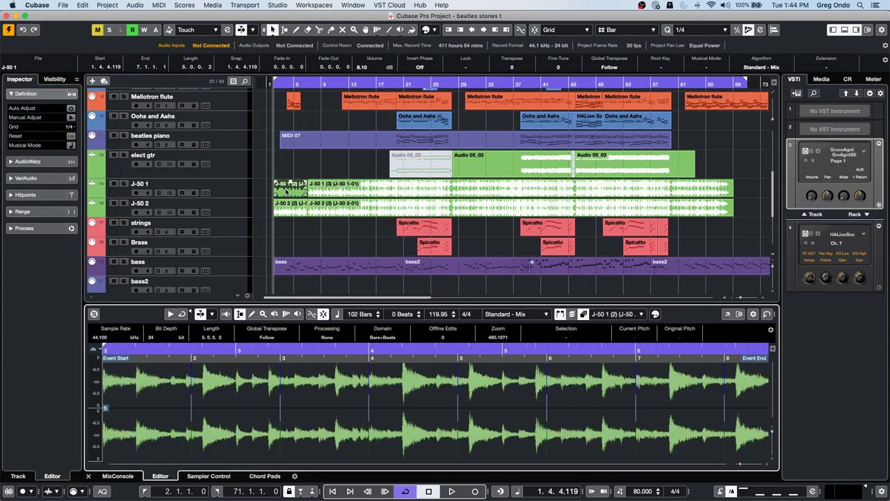
pyautogui.click(26, 194)
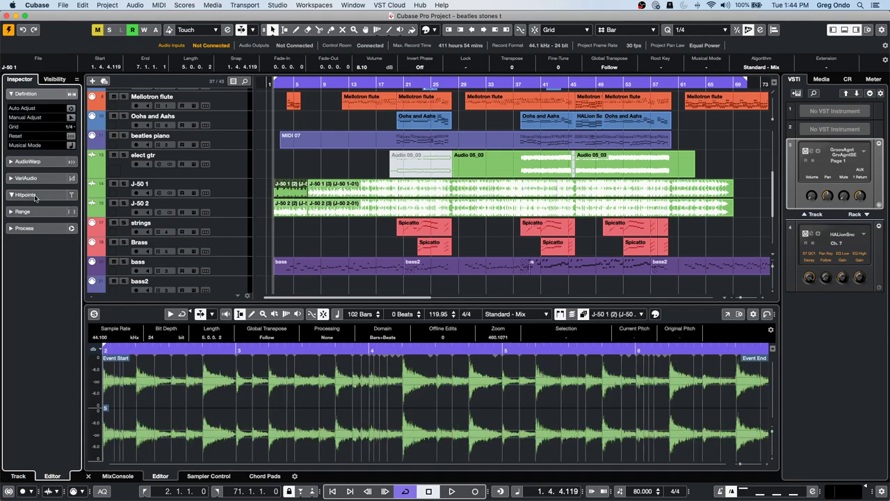
pyautogui.click(71, 159)
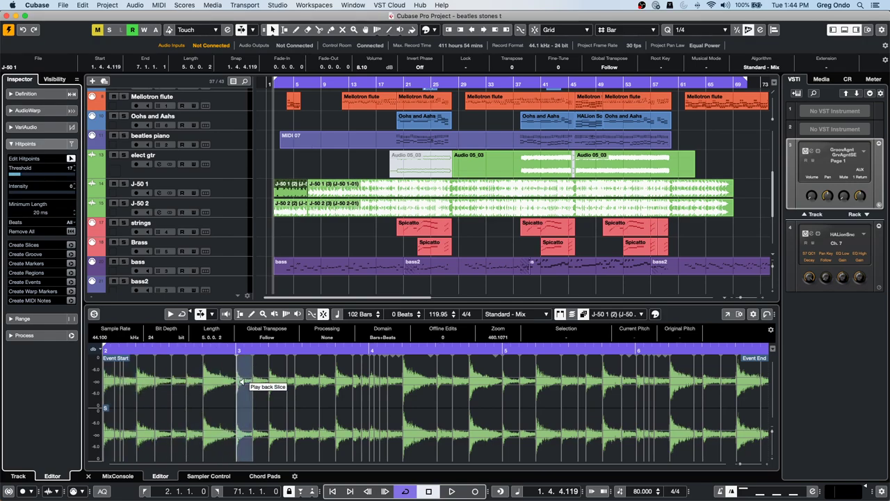
# Try to convert the J-50 1 hitpoints to MIDI notes with Dynamic Velocity, pitch C1, length 1/8 and First Selected Track as destination.
pyautogui.click(70, 301)
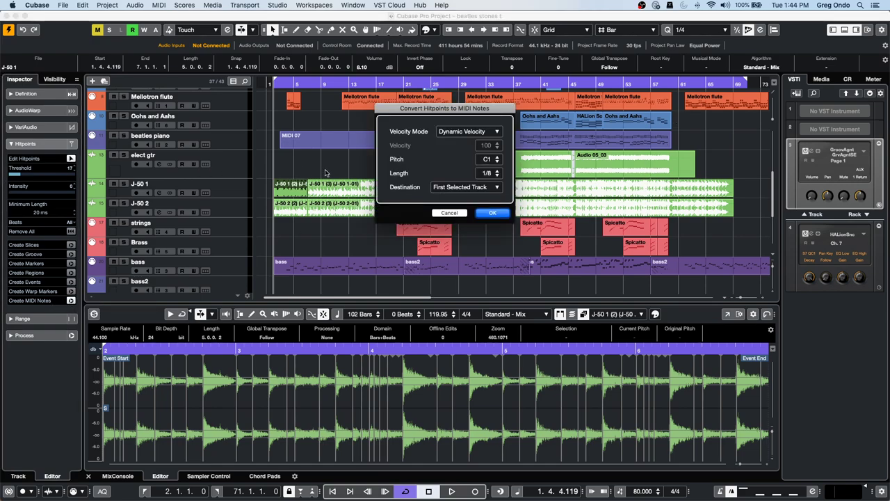
pyautogui.click(493, 213)
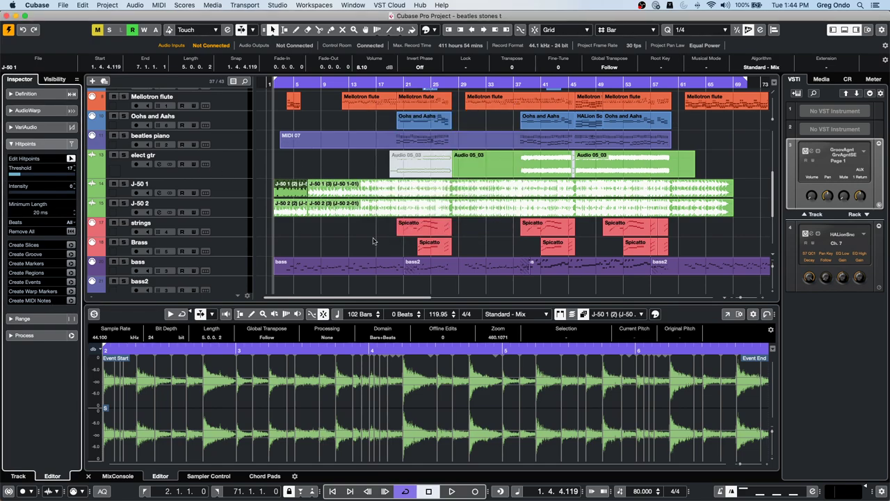
pyautogui.scroll(5, 373, 239)
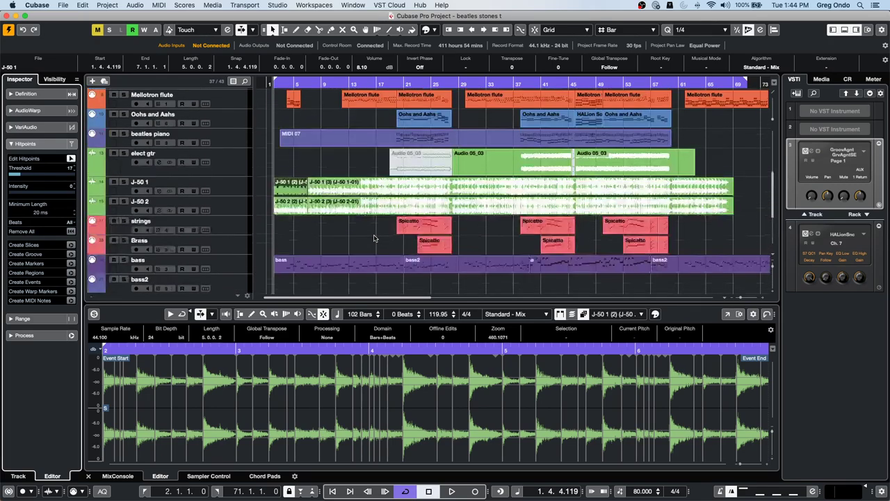
pyautogui.scroll(-3, 373, 239)
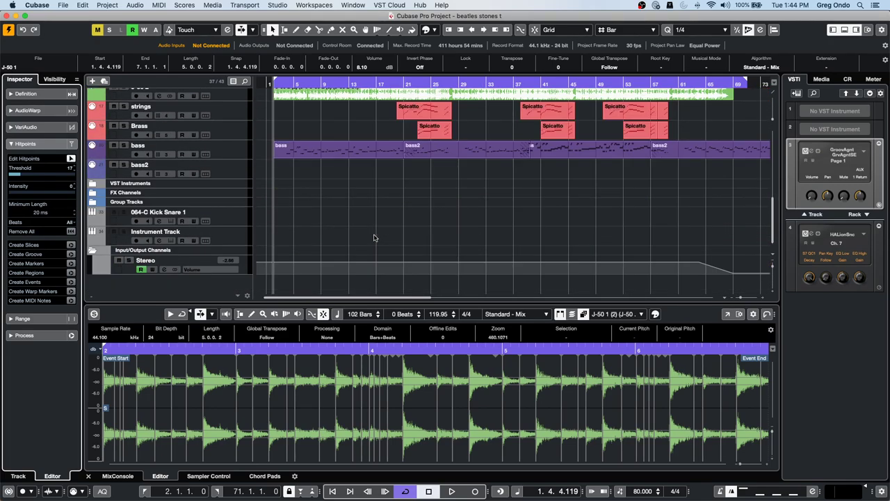
pyautogui.scroll(3, 374, 239)
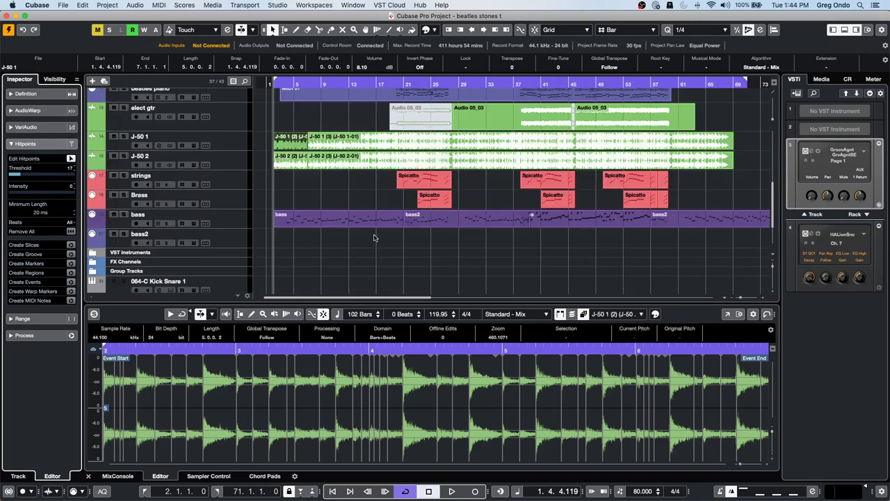
# Convert the J-50 1 hitpoints to MIDI notes with New MIDI Track as destination, and show the resulting J-50 1_midi part in the lower editor.
pyautogui.click(71, 301)
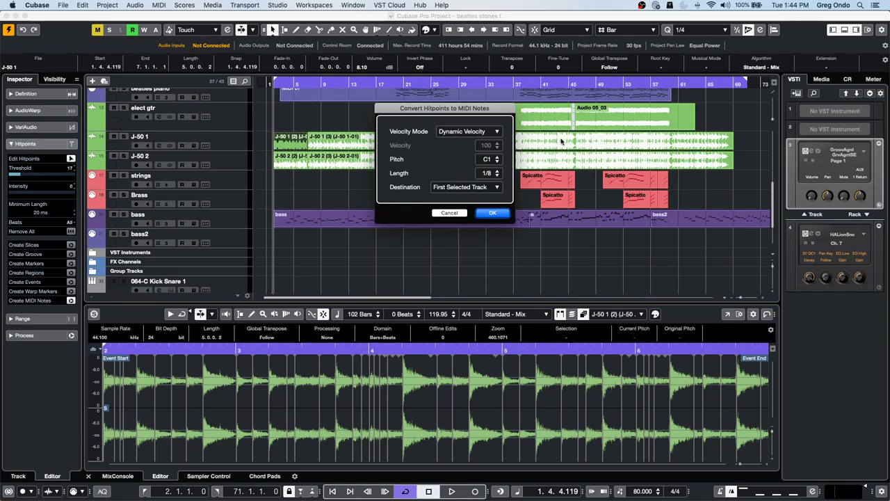
pyautogui.click(469, 187)
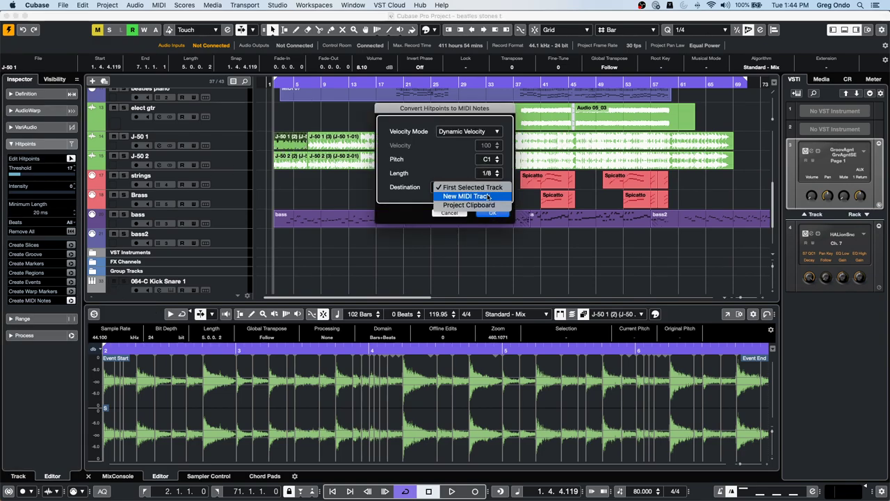
pyautogui.click(491, 197)
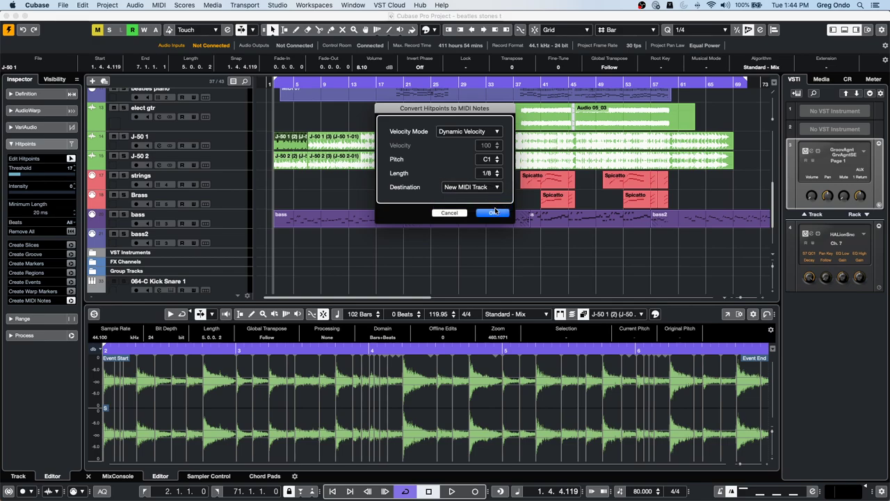
pyautogui.click(494, 212)
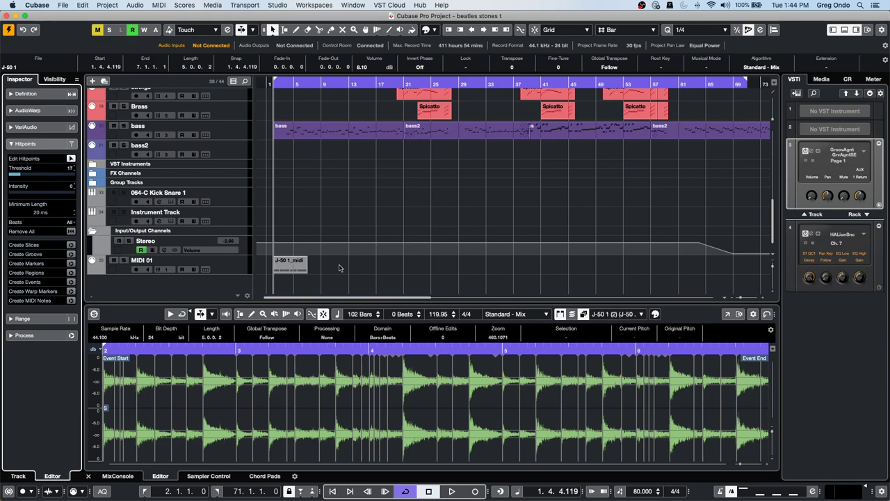
pyautogui.click(291, 271)
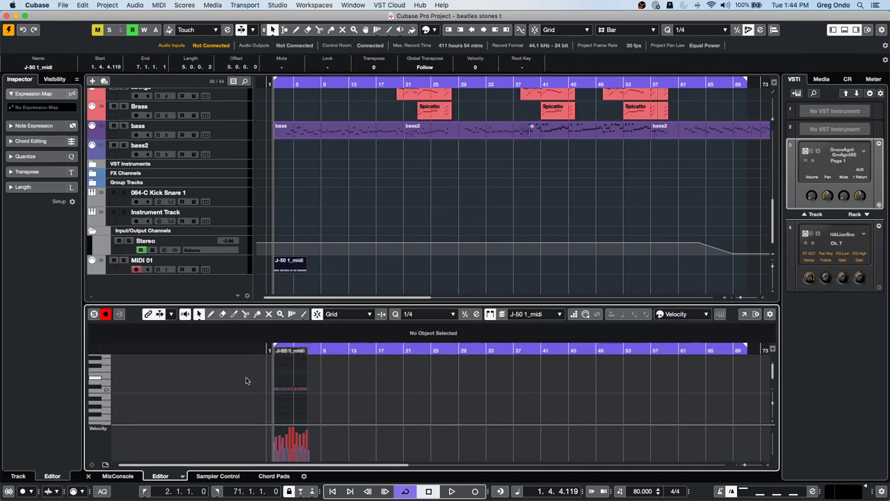
pyautogui.moveTo(264, 350); pyautogui.dragTo(274, 377)
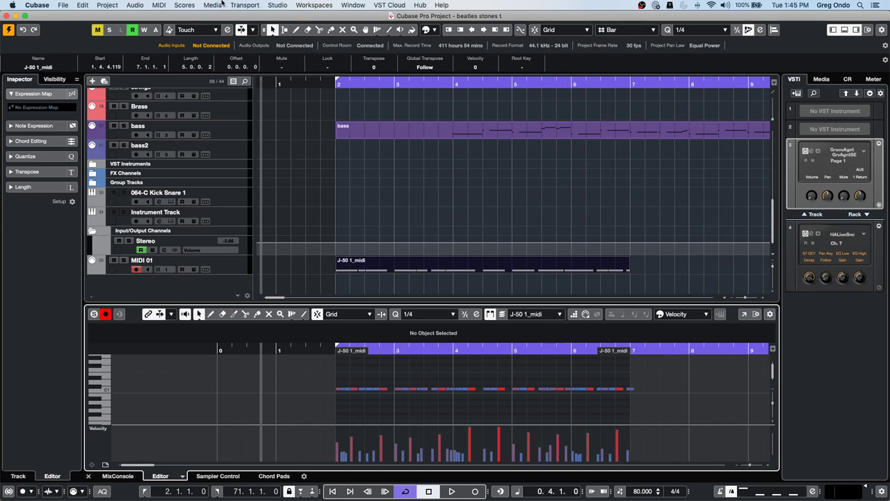
# Open the recent project Amos Moses - GO.cpr and revert it to its previously saved version.
pyautogui.click(63, 5)
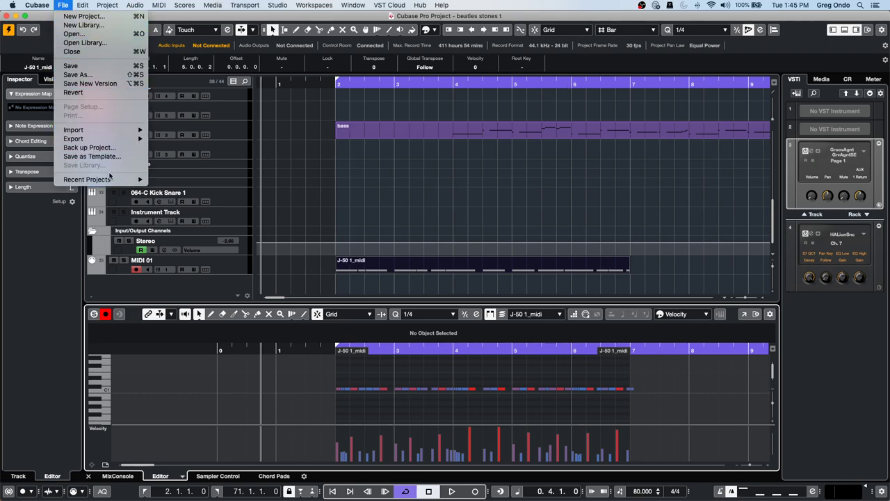
pyautogui.moveTo(110, 179)
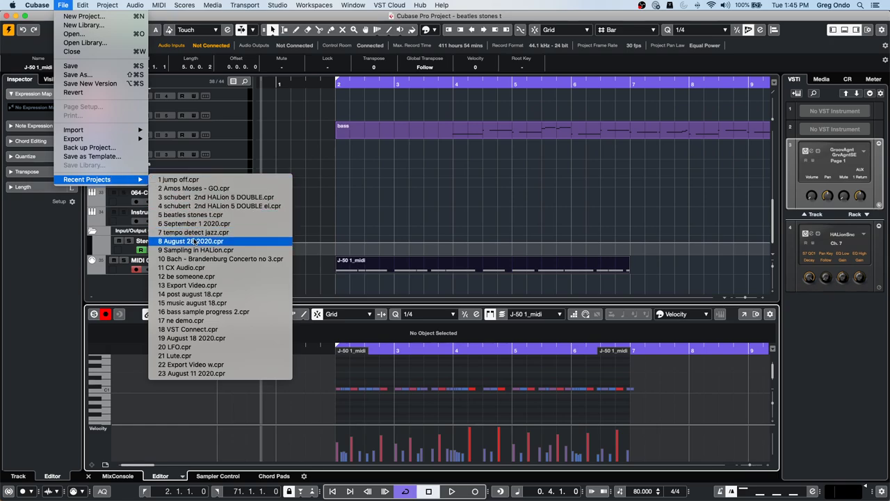
pyautogui.click(217, 188)
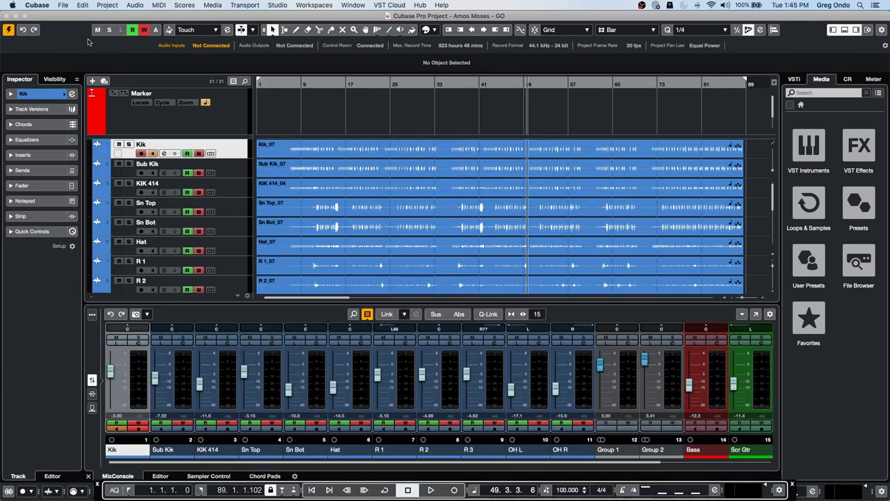
pyautogui.click(63, 4)
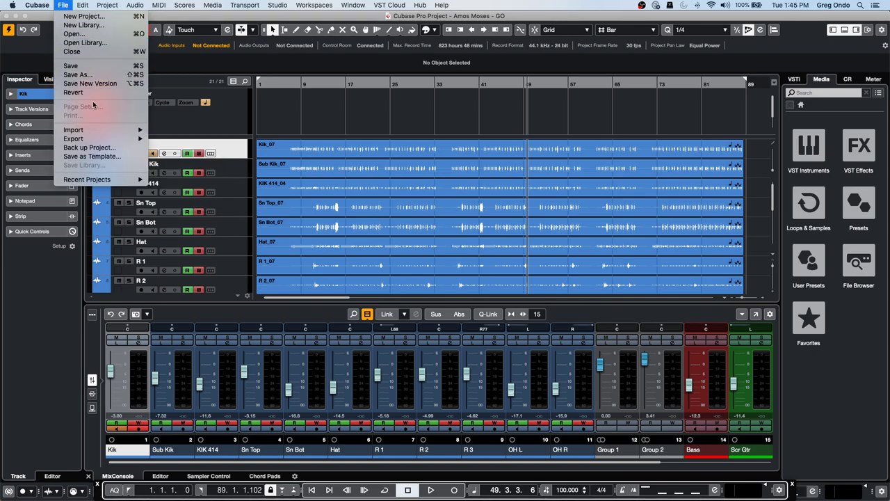
pyautogui.click(73, 92)
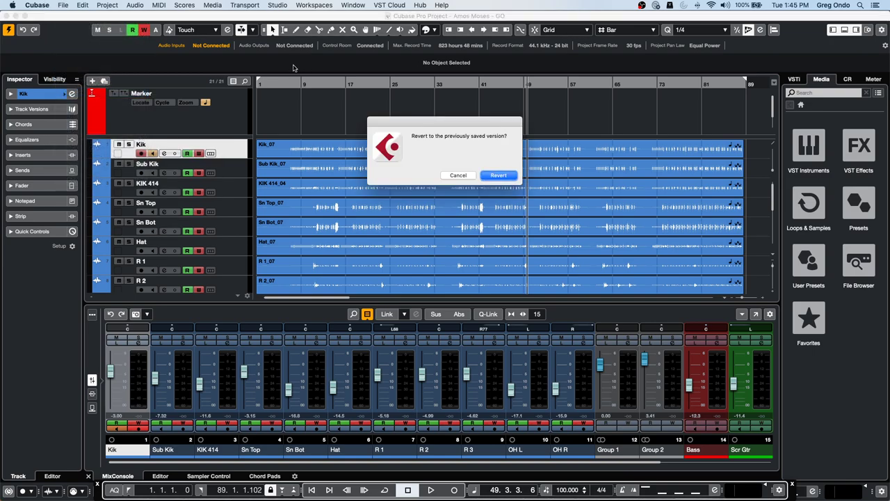
pyautogui.click(507, 175)
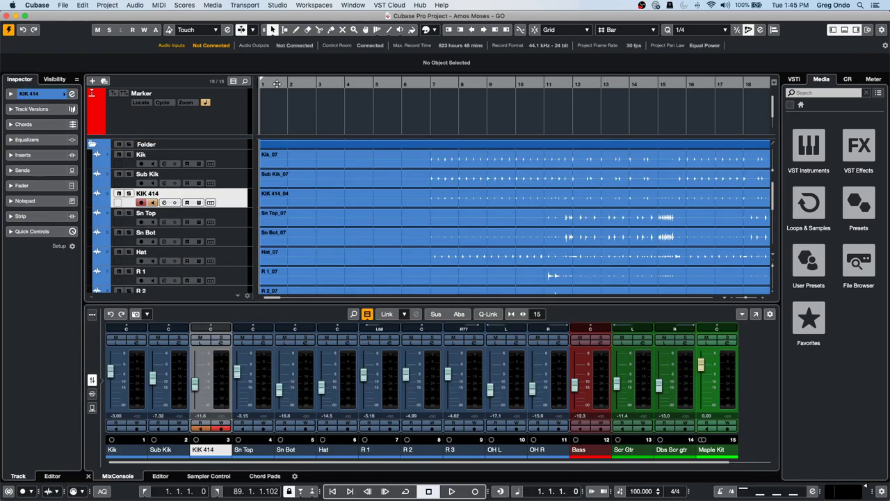
# Play the song from about bar 4 and raise the Stereo Out level to about 3.15 dB, then stop playback.
pyautogui.moveTo(277, 83); pyautogui.dragTo(363, 63)
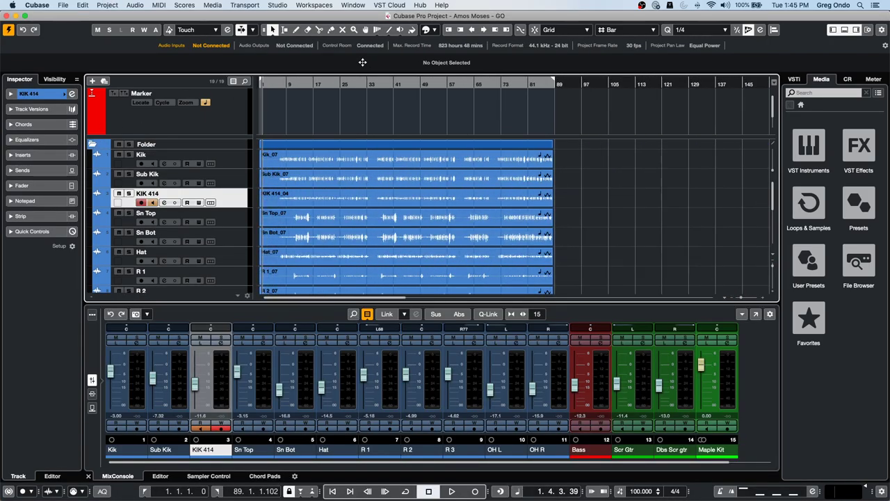
pyautogui.click(274, 84)
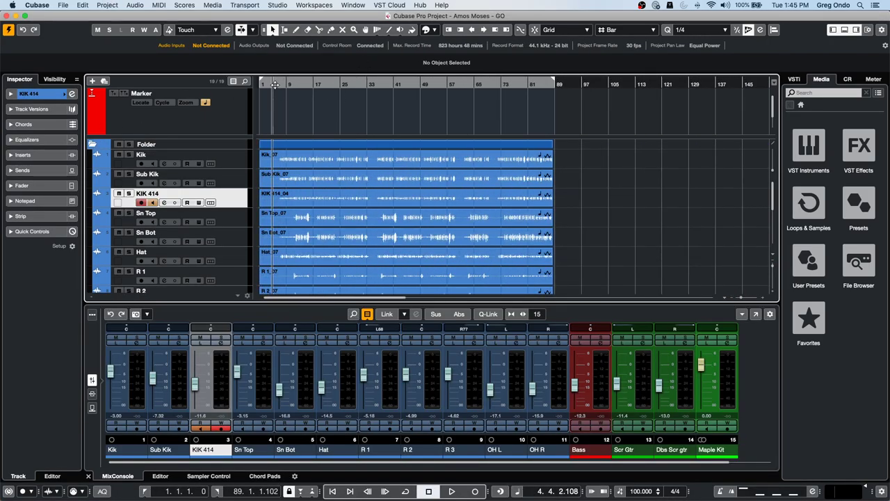
pyautogui.press('space')
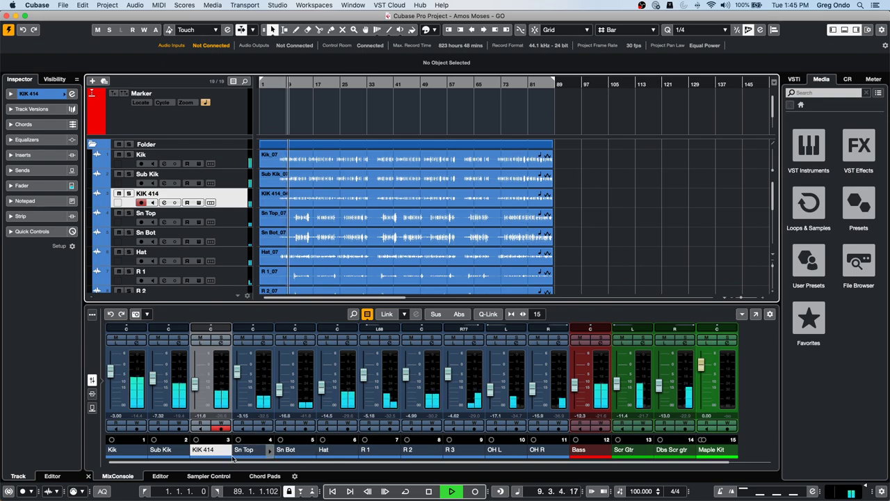
pyautogui.hscroll(1, 605, 460)
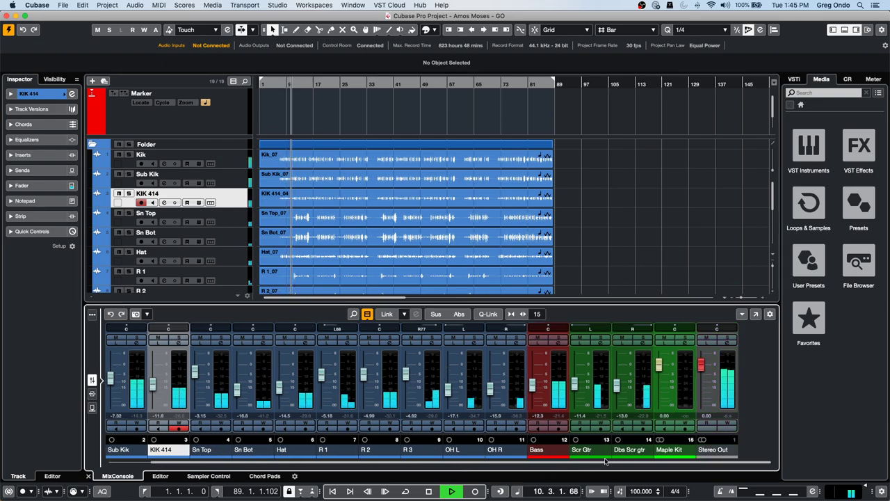
pyautogui.moveTo(701, 365); pyautogui.dragTo(704, 362)
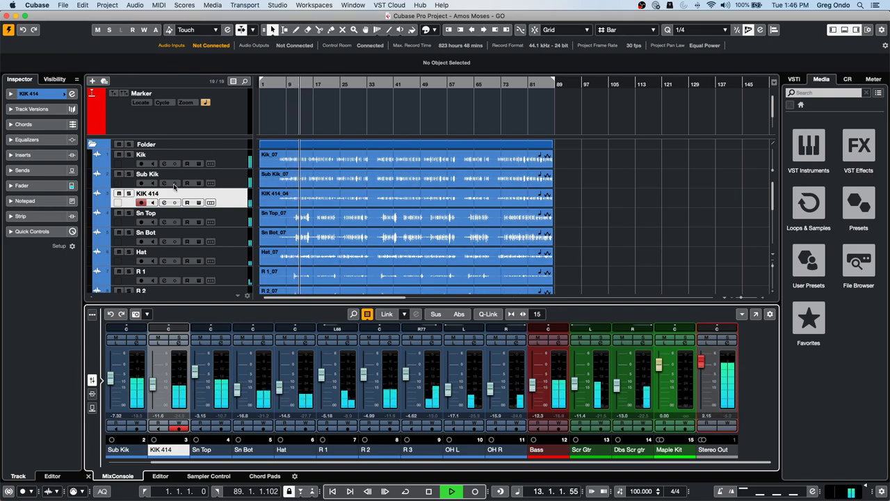
pyautogui.press('space')
# Show the Kik_07 event in the lower editor and play the project from just before bar 7.
pyautogui.doubleClick(285, 164)
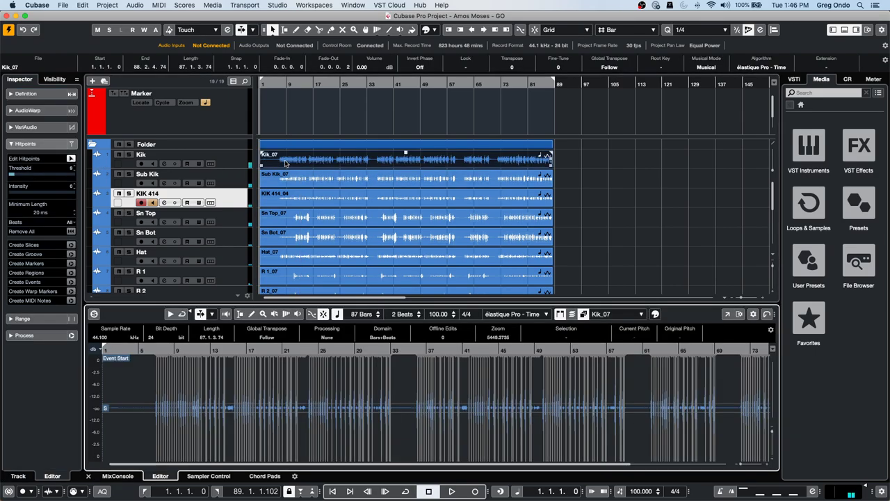
pyautogui.press('space')
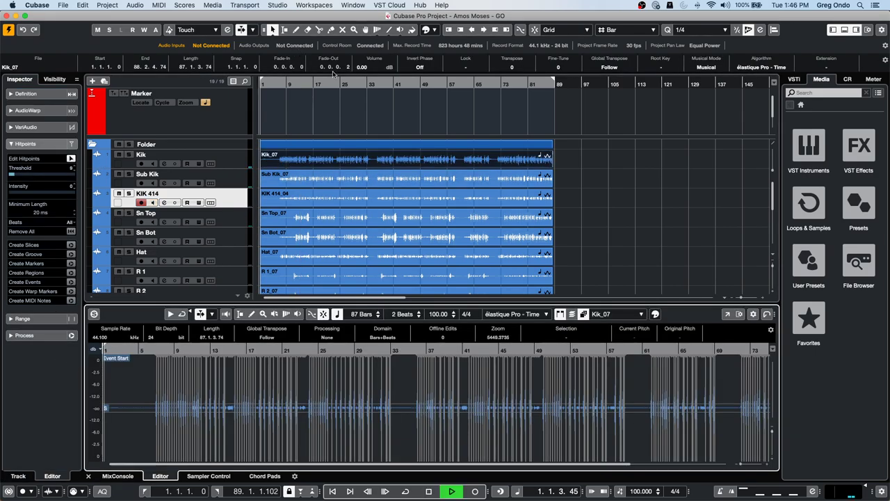
pyautogui.moveTo(280, 85); pyautogui.dragTo(310, 110)
# Select the Maple Kit track and open its Groove Agent SE instrument window.
pyautogui.scroll(-5, 107, 236)
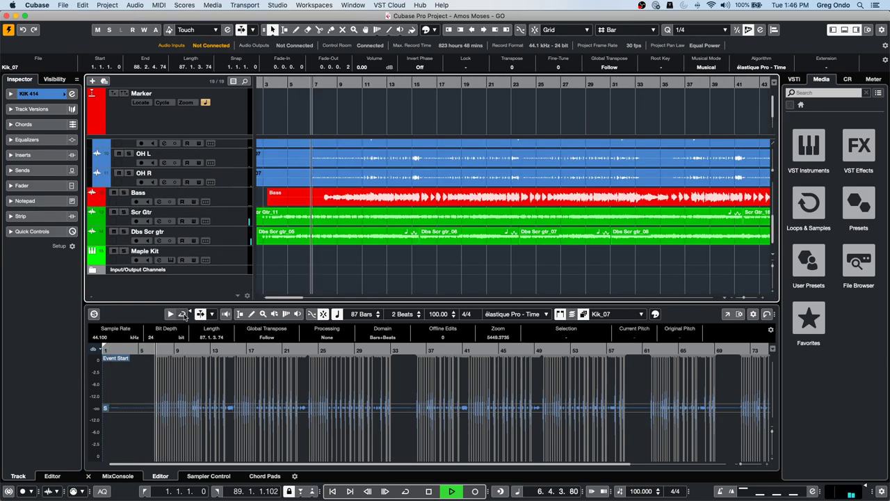
pyautogui.click(231, 256)
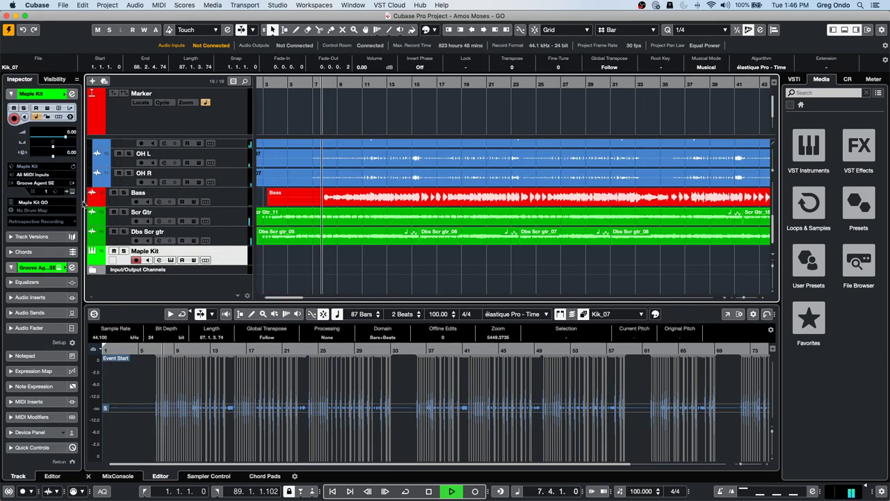
pyautogui.click(170, 259)
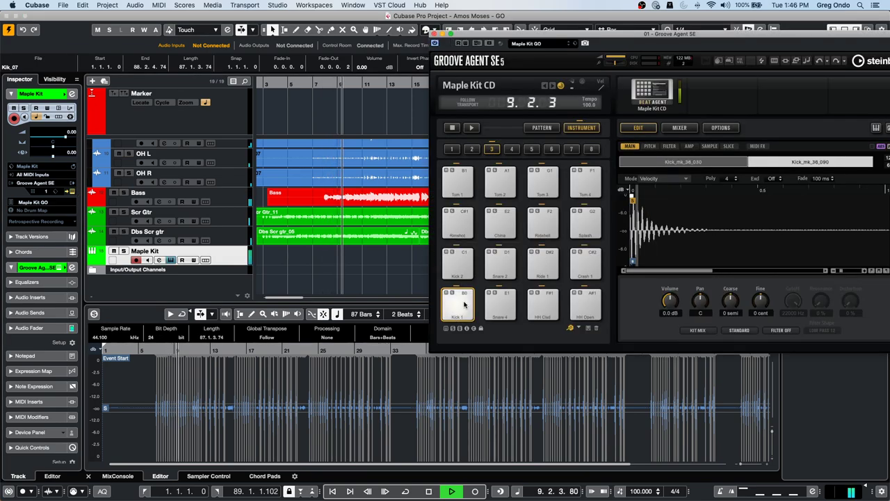
# Play Kik_07 again from just before bar 7 and raise its hitpoint threshold to about 15.
pyautogui.scroll(5, 265, 230)
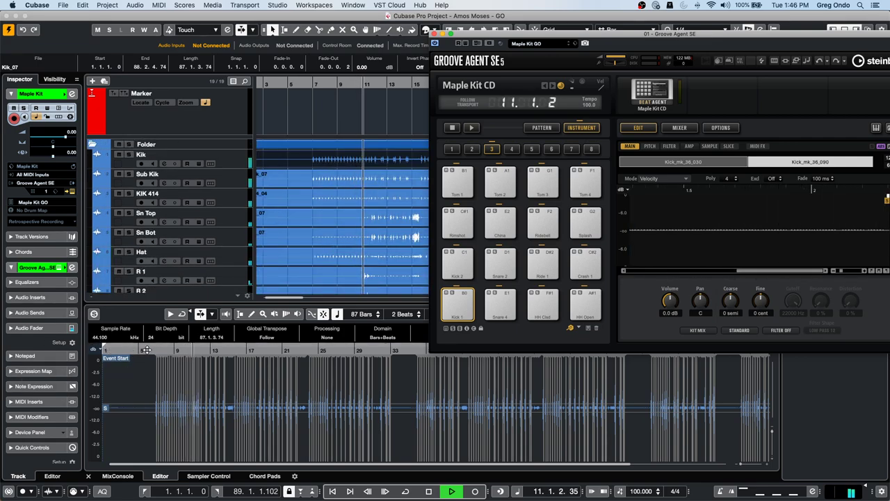
pyautogui.moveTo(148, 350); pyautogui.dragTo(149, 375)
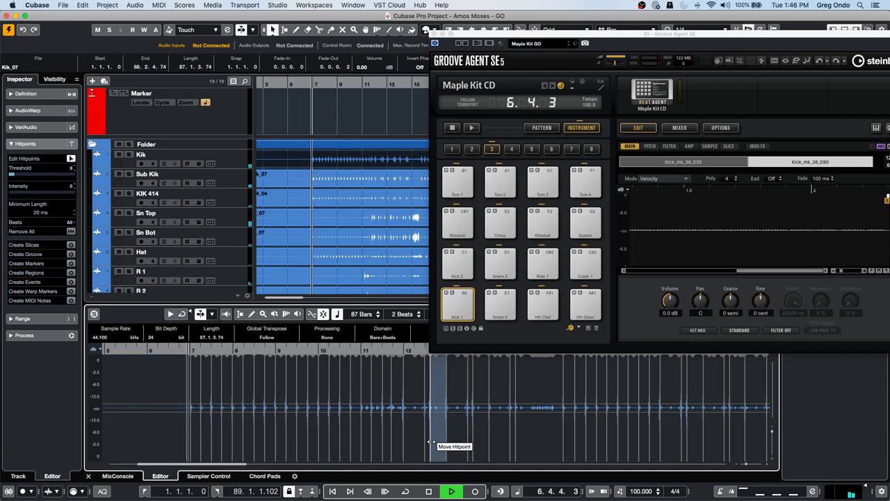
pyautogui.click(21, 176)
pyautogui.moveTo(20, 176); pyautogui.dragTo(19, 176)
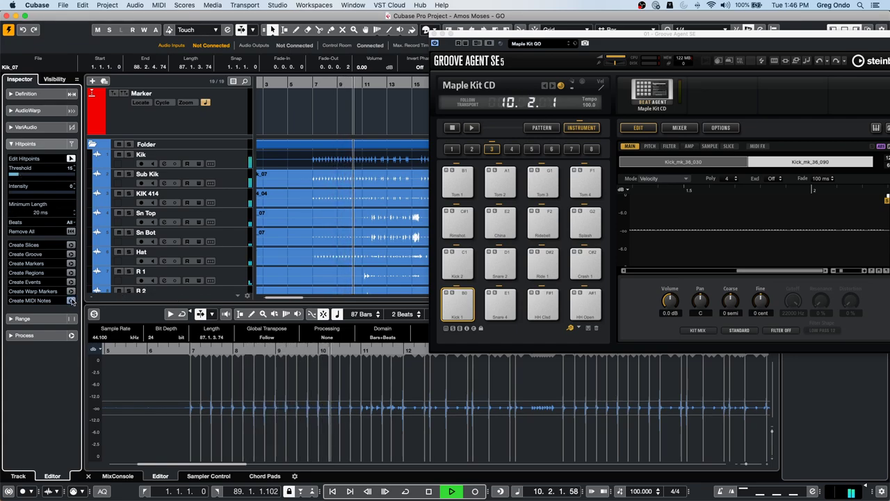
# Convert the Kik_07 hitpoints to MIDI notes on the selected Maple Kit track with Dynamic Velocity, pitch C1 and length 1/8.
pyautogui.click(29, 300)
pyautogui.click(467, 131)
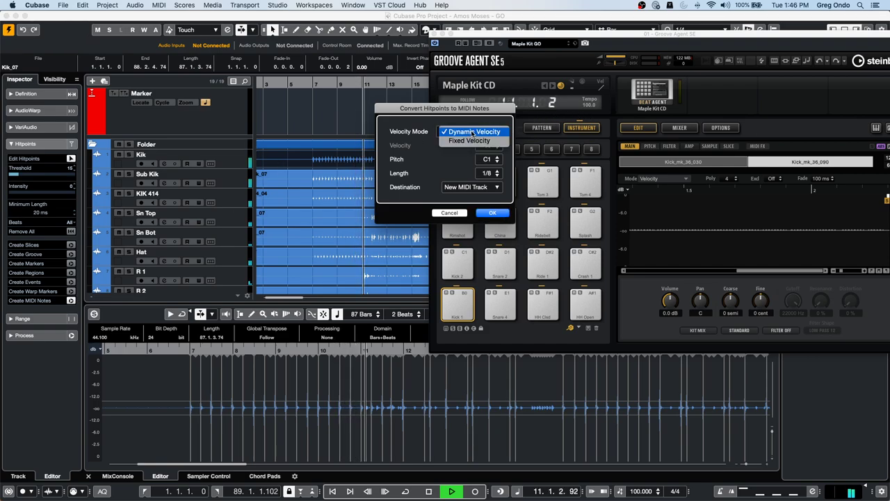
pyautogui.click(464, 132)
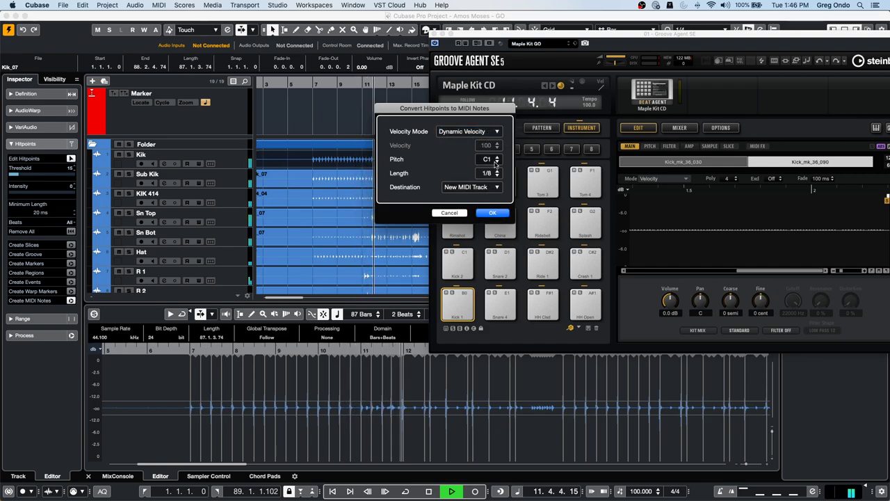
pyautogui.click(477, 187)
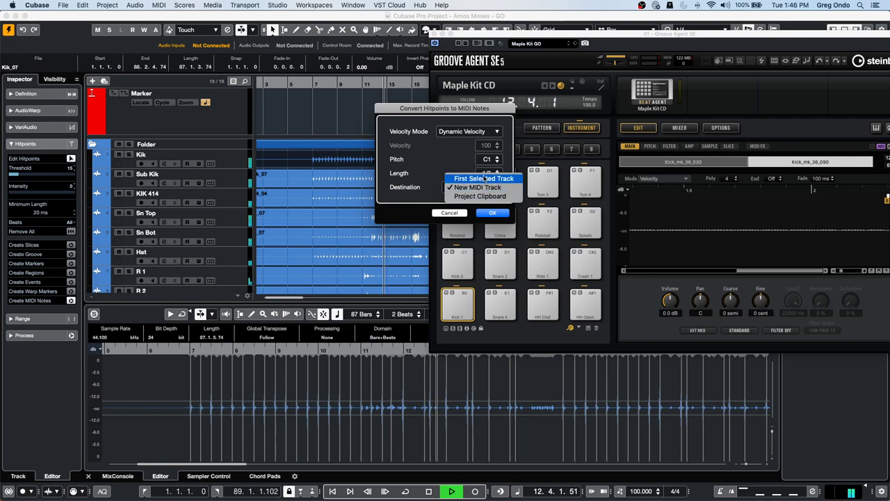
pyautogui.click(474, 177)
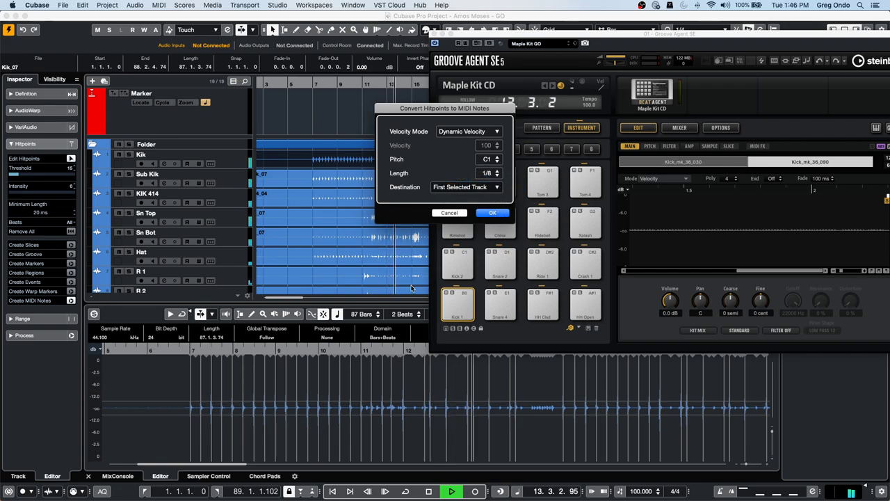
pyautogui.click(495, 213)
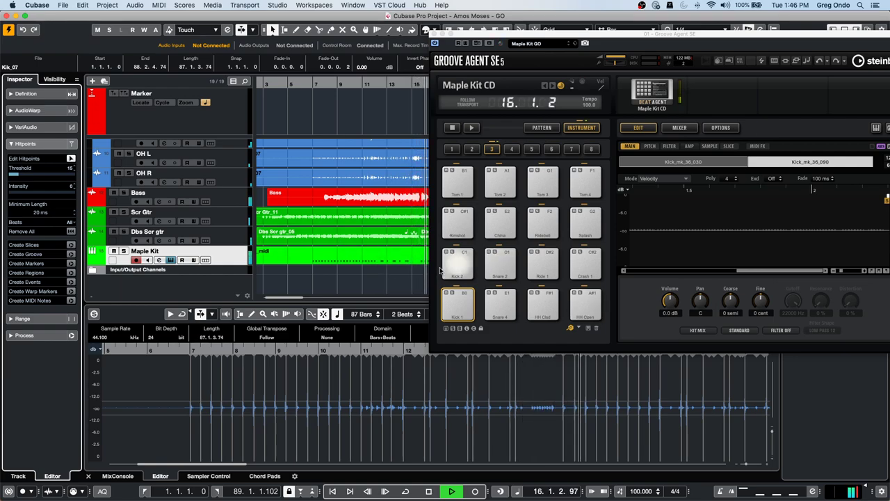
pyautogui.scroll(1, 322, 272)
pyautogui.scroll(10, 322, 272)
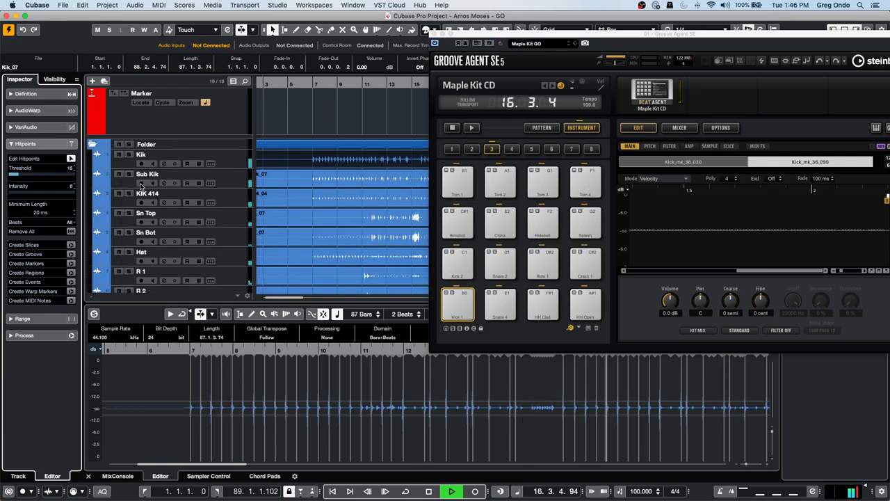
# Mute the Kik, Sub Kik and KIK 414 tracks during playback to hear the drums without them.
pyautogui.click(119, 153)
pyautogui.click(118, 173)
pyautogui.click(119, 193)
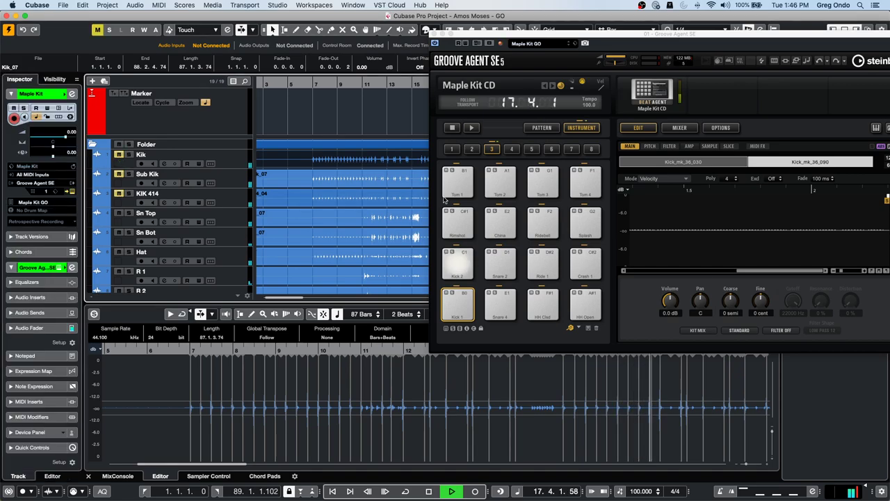
# Select the Kick 2 pad in Groove Agent and bring its volume to 7.2 dB.
pyautogui.click(459, 263)
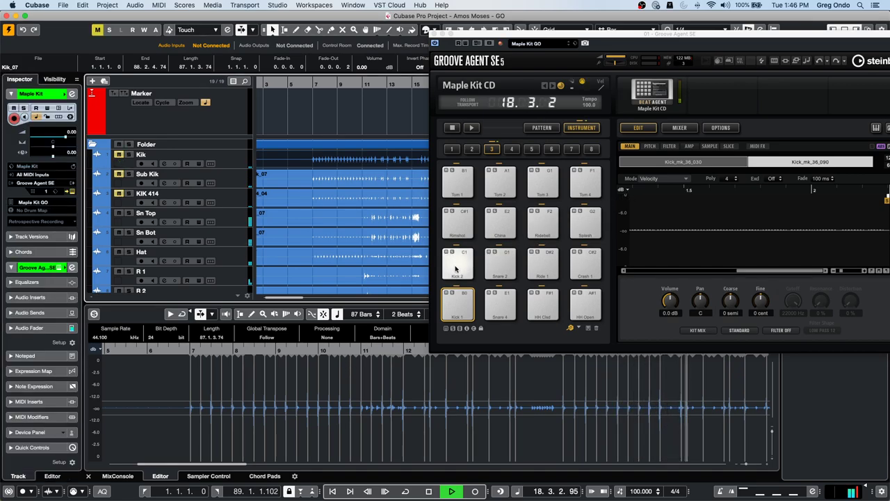
pyautogui.moveTo(670, 303); pyautogui.dragTo(686, 270)
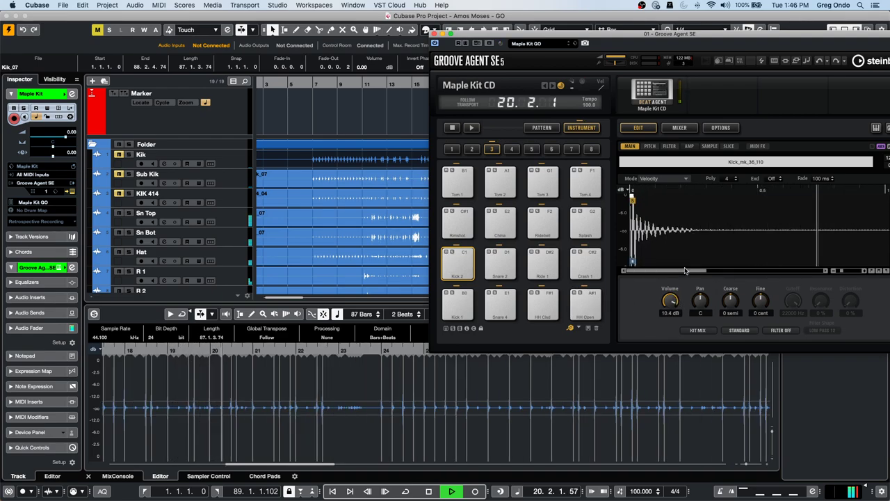
pyautogui.moveTo(670, 299); pyautogui.dragTo(670, 310)
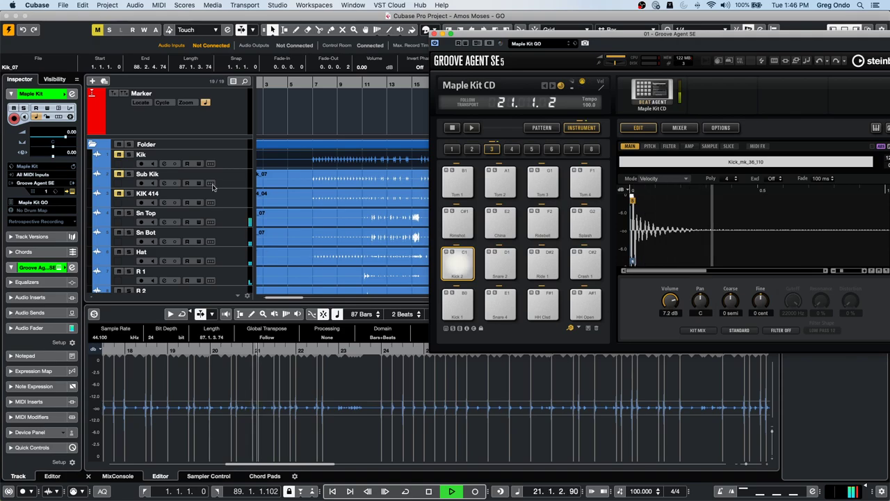
# Unmute the three kick tracks, set the Kick 2 pad's volume to 3.6 dB while listening, and stop playback.
pyautogui.click(118, 175)
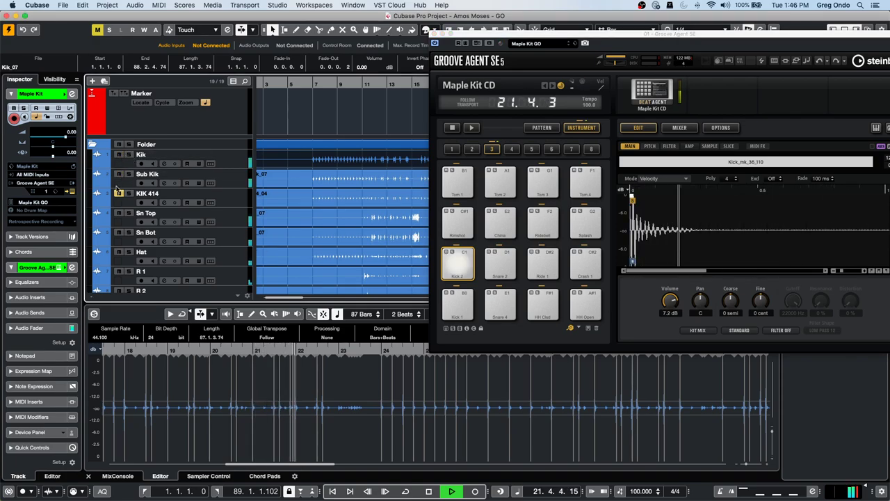
pyautogui.click(119, 193)
pyautogui.moveTo(671, 302); pyautogui.dragTo(671, 316)
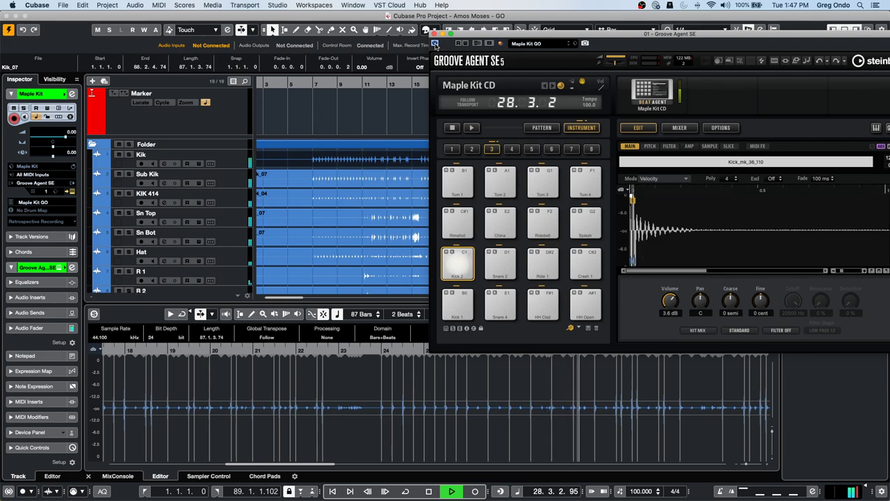
pyautogui.press('space')
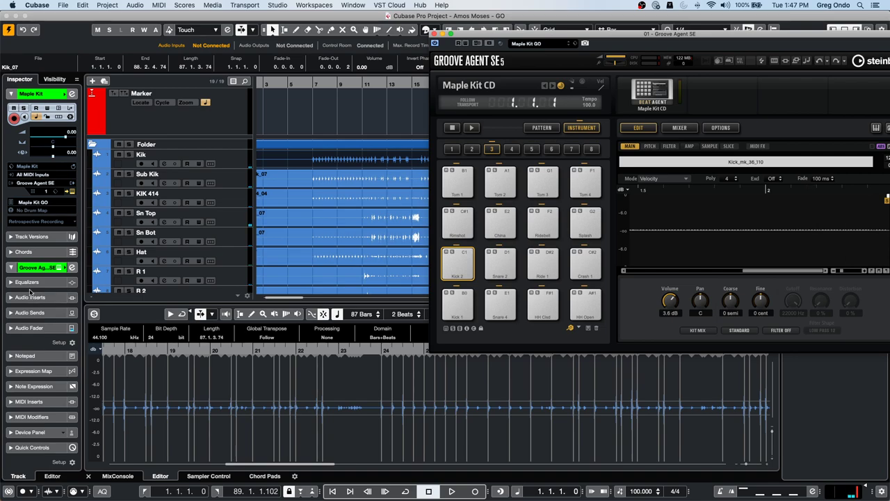
# Open the Kik track's audio event in the Sample Editor, and bring up the MixConsole in the lower zone.
pyautogui.click(227, 167)
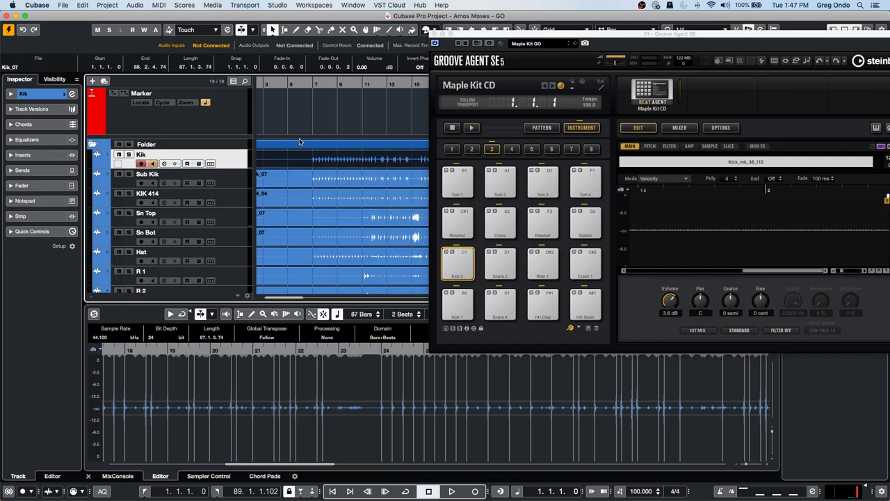
pyautogui.doubleClick(320, 165)
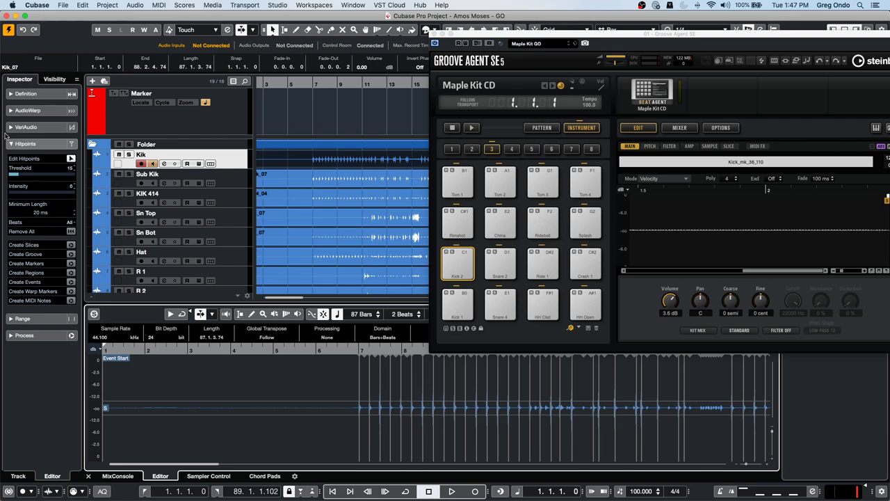
pyautogui.click(119, 476)
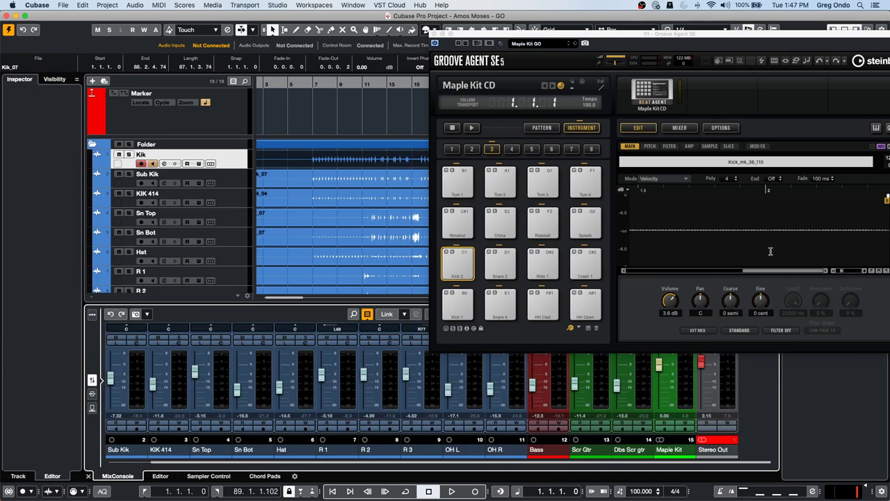
# Rename the Kik track as "iug iug oiug oiug" and bring its channel into view in the mixer.
pyautogui.doubleClick(178, 153)
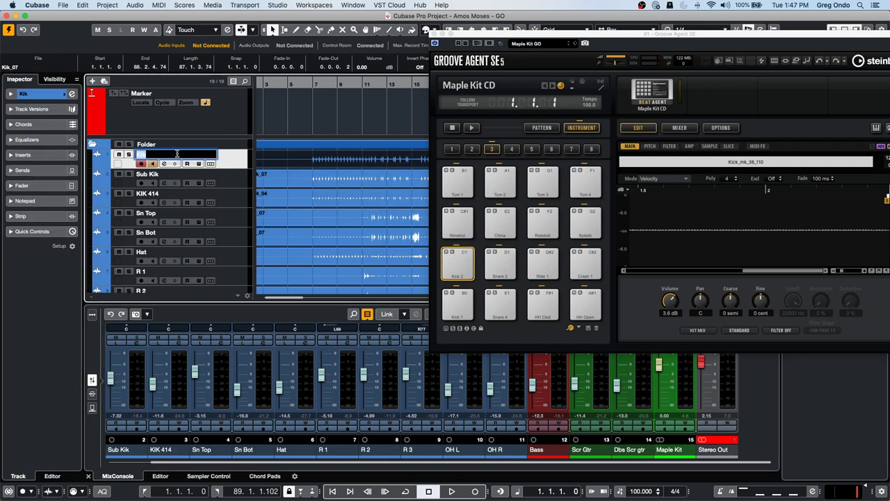
pyautogui.press('BackSpace')
pyautogui.write('iug iug oiug oiug')
pyautogui.press('Return')
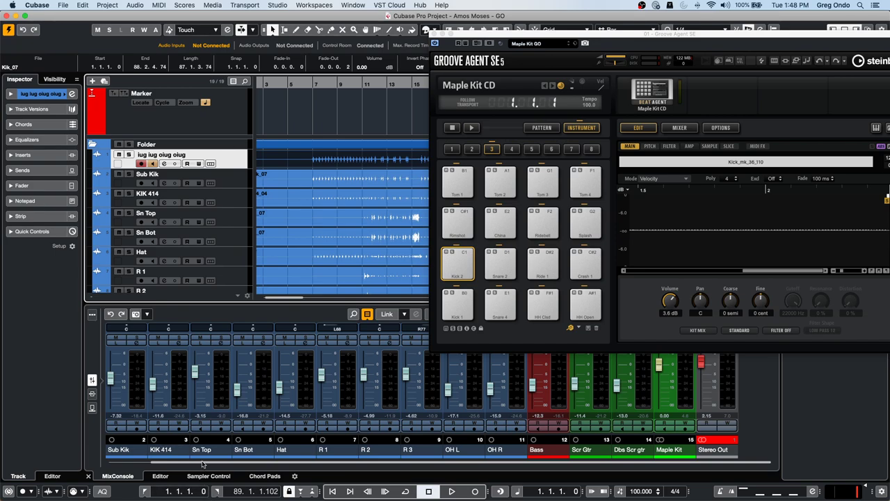
pyautogui.moveTo(203, 462); pyautogui.dragTo(132, 463)
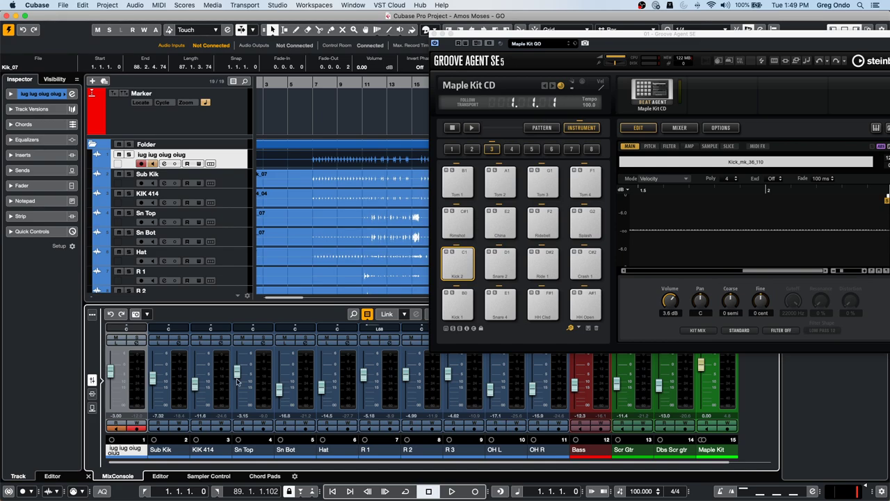
# Close the Groove Agent window and open the MixConsole in its own enlarged window with the input channels hidden.
pyautogui.click(433, 33)
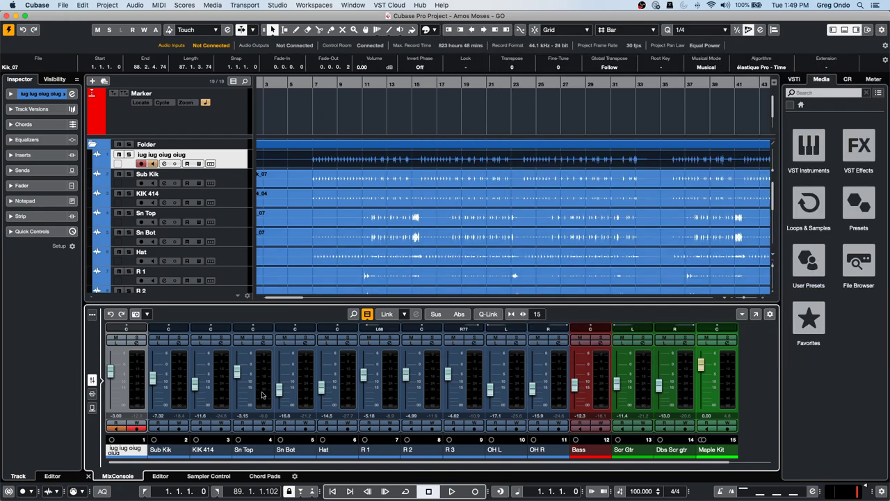
pyautogui.click(756, 314)
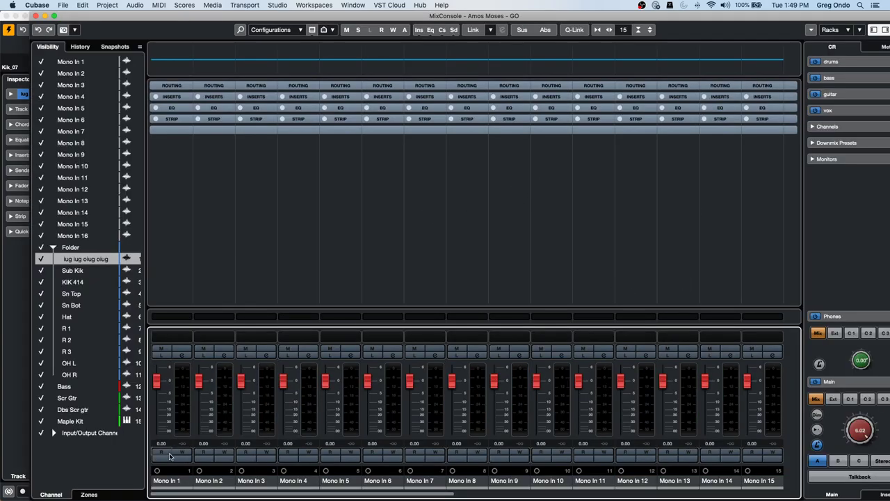
pyautogui.click(332, 29)
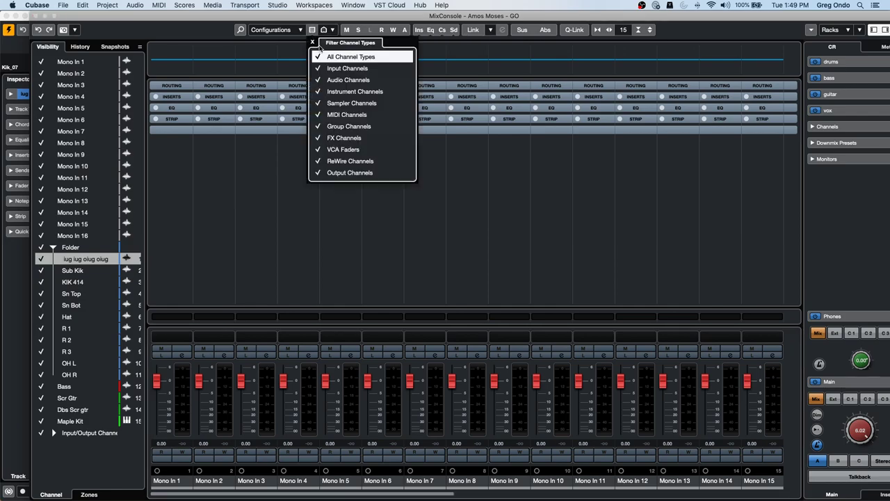
pyautogui.click(347, 68)
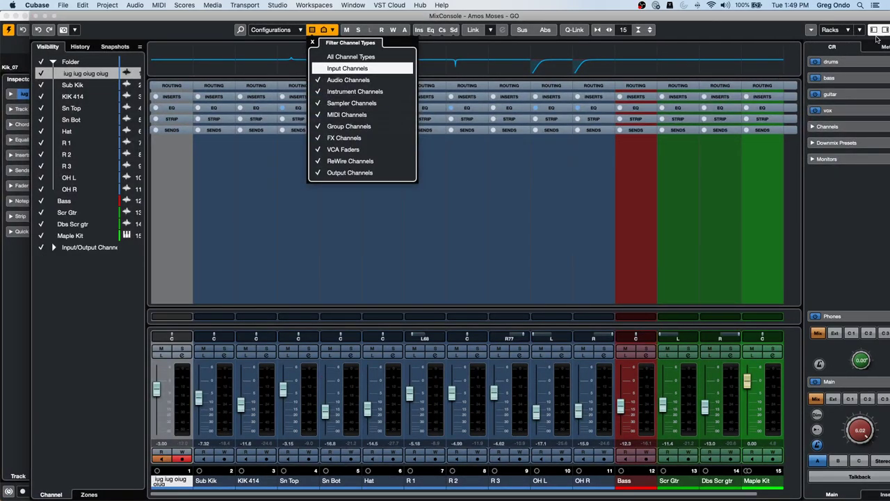
pyautogui.click(55, 16)
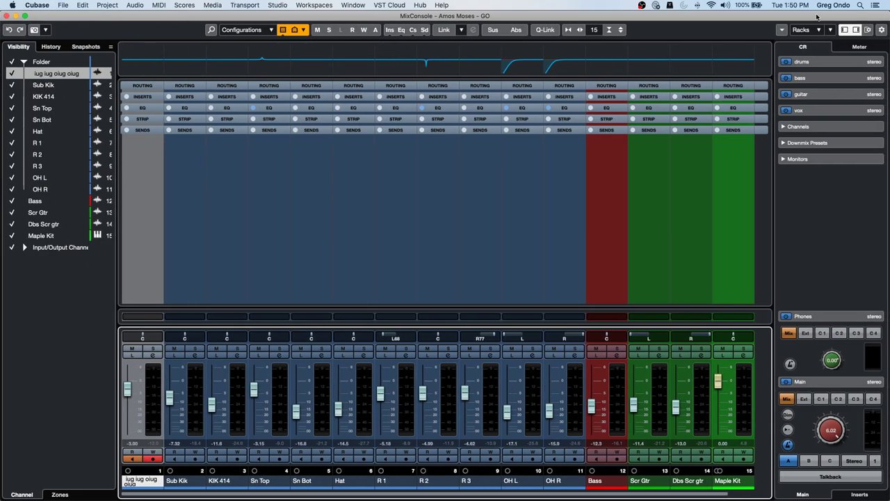
# Turn the Channel Latency display off and back on in the MixConsole's window layout.
pyautogui.click(869, 32)
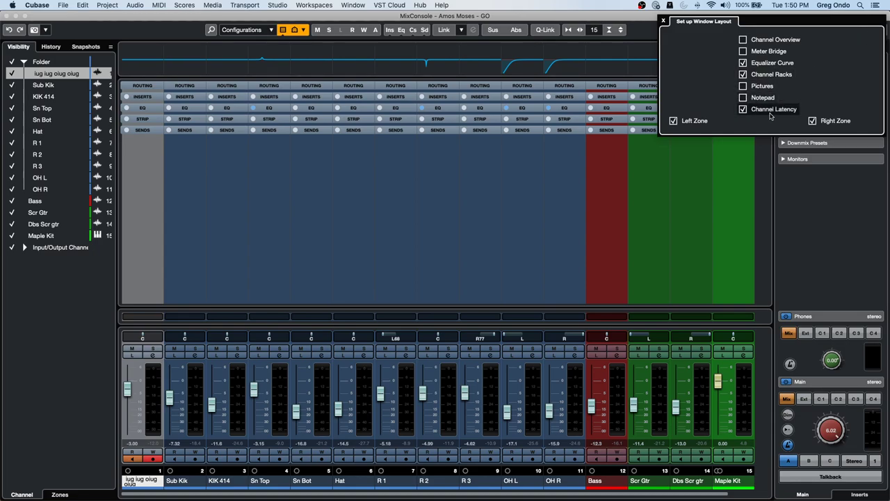
pyautogui.click(743, 109)
pyautogui.click(742, 109)
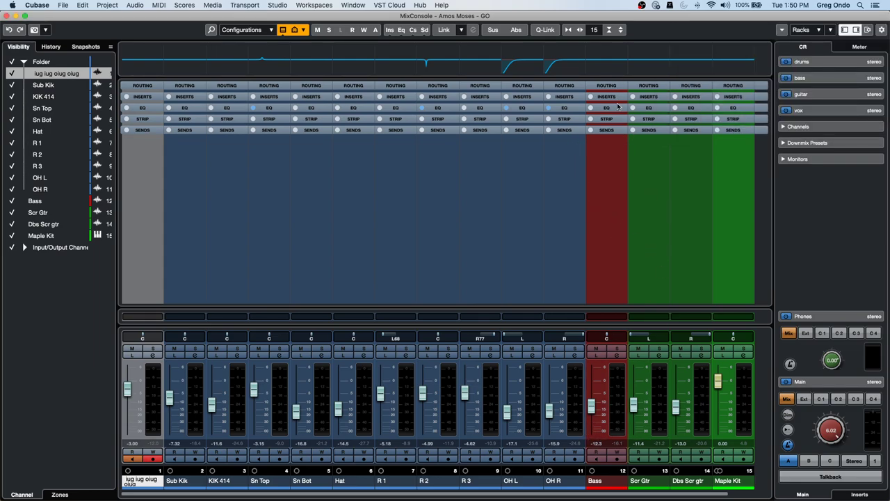
# Insert the MultibandCompressor from the Dynamics effects in the Stereo Out channel's first insert slot, and close its plug-in window.
pyautogui.hscroll(1, 617, 495)
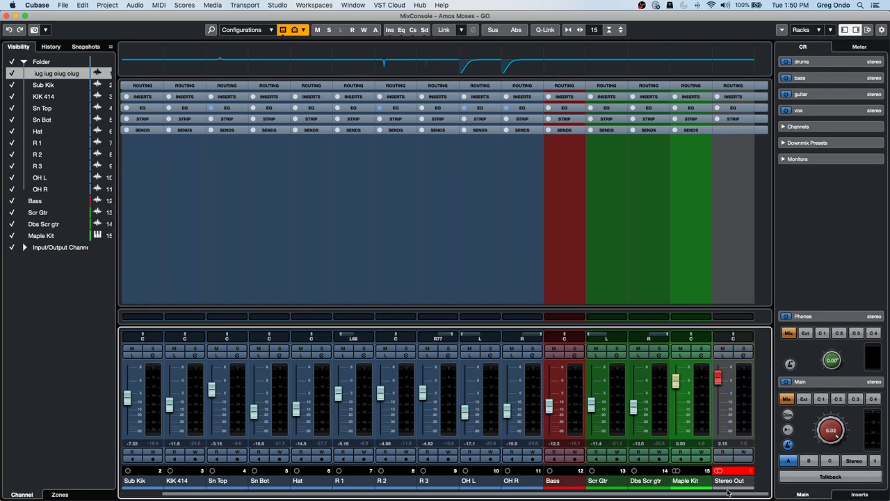
pyautogui.click(743, 99)
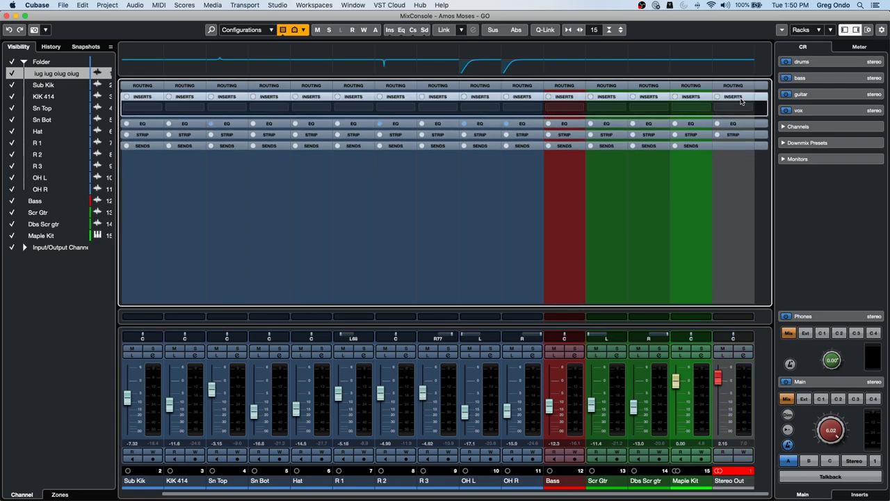
pyautogui.click(746, 108)
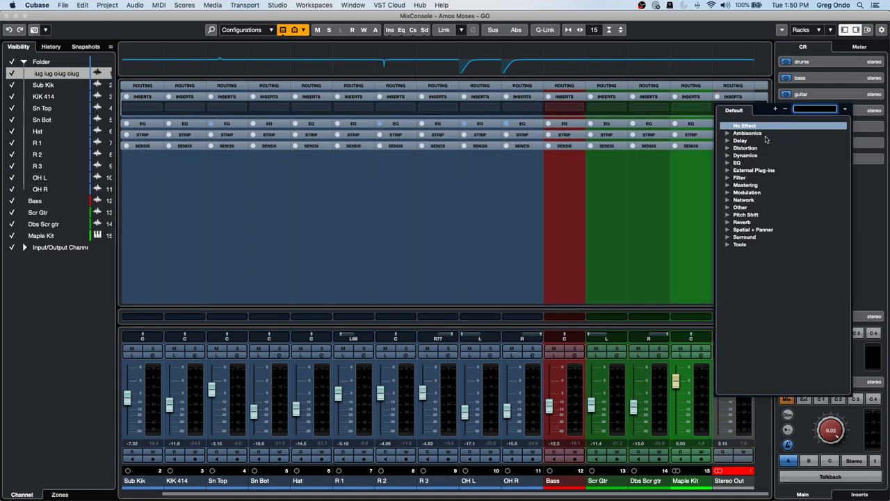
pyautogui.click(728, 155)
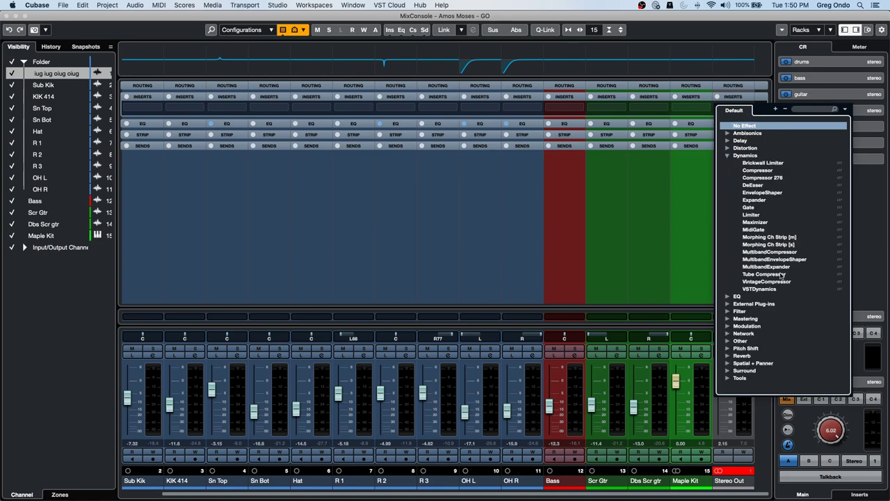
pyautogui.click(771, 251)
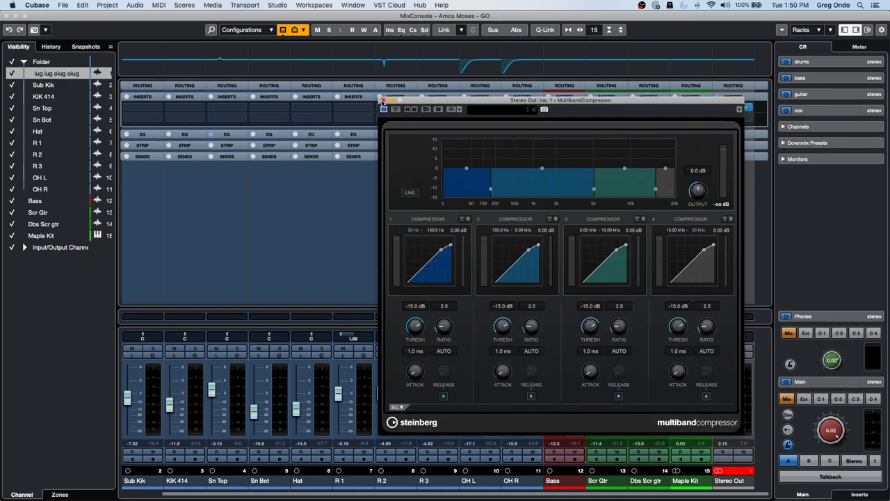
pyautogui.click(382, 101)
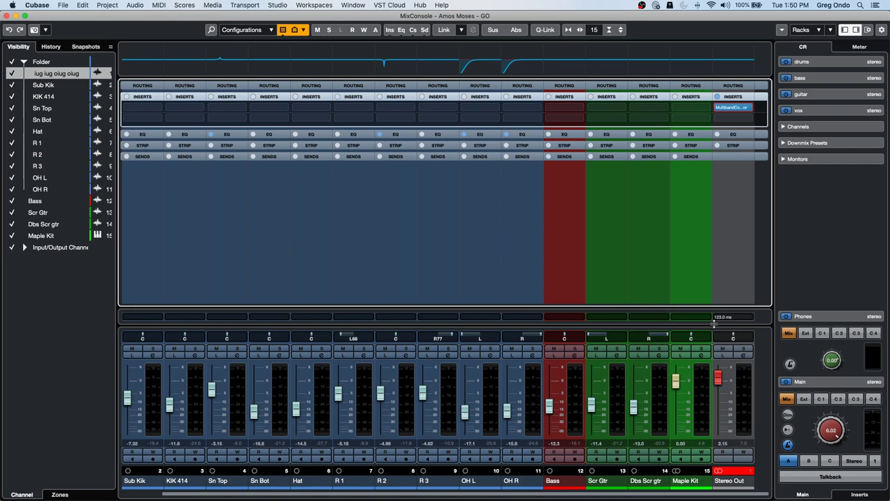
# Check the plug-in latency overview of the Stereo Out channel, and close the MixConsole window.
pyautogui.click(750, 317)
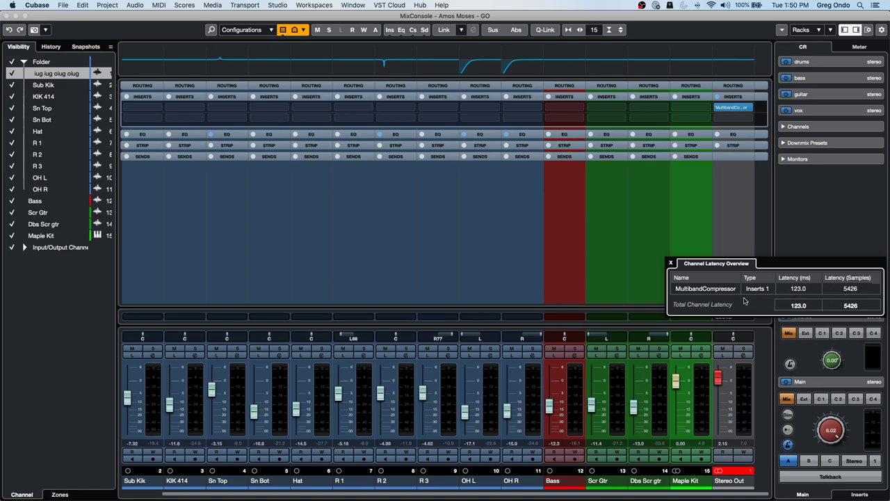
pyautogui.click(670, 263)
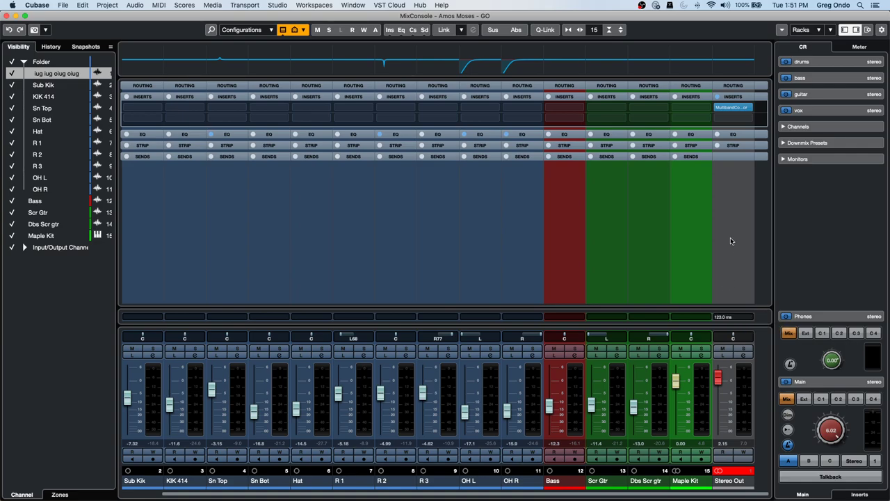
pyautogui.click(749, 317)
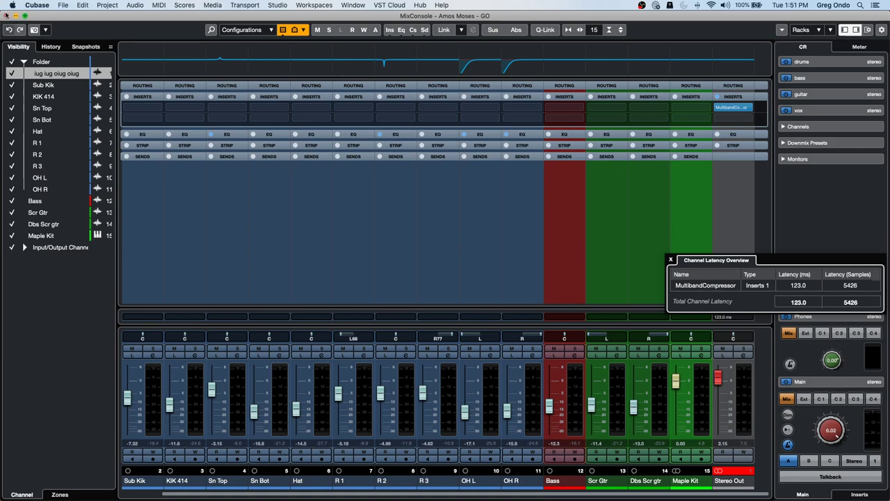
pyautogui.click(6, 16)
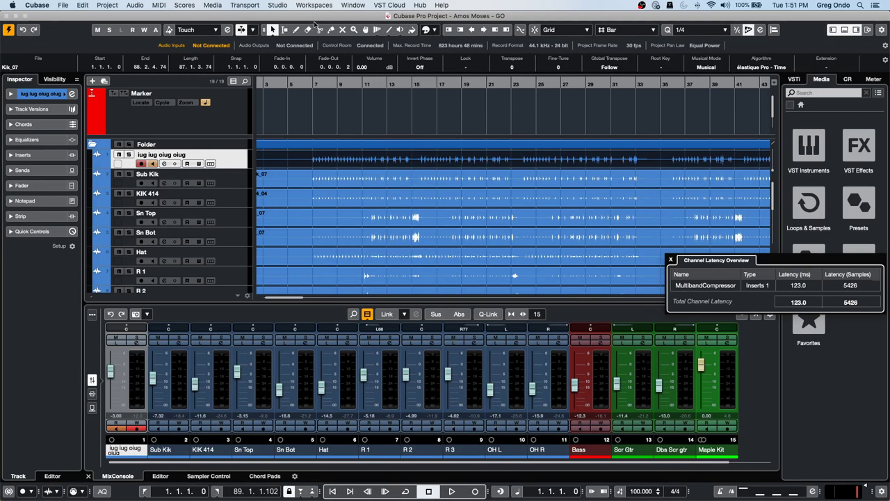
# Examine the VST Audio System latency settings and the Steinberg UR24C device page in Studio Setup, and close the dialog.
pyautogui.click(352, 5)
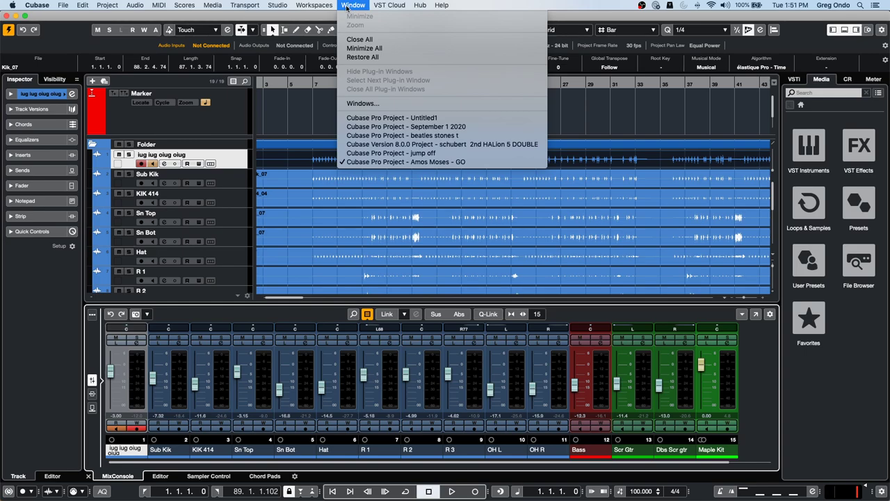
pyautogui.moveTo(277, 5)
pyautogui.click(297, 161)
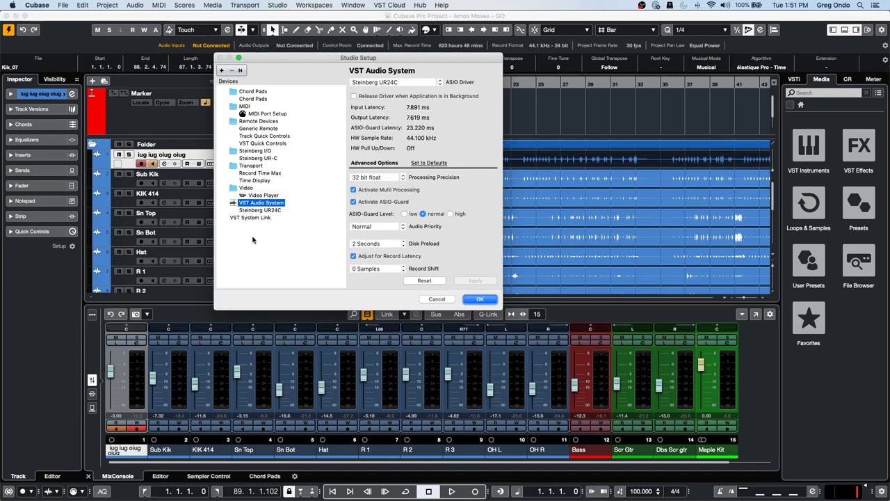
pyautogui.click(270, 210)
pyautogui.click(273, 202)
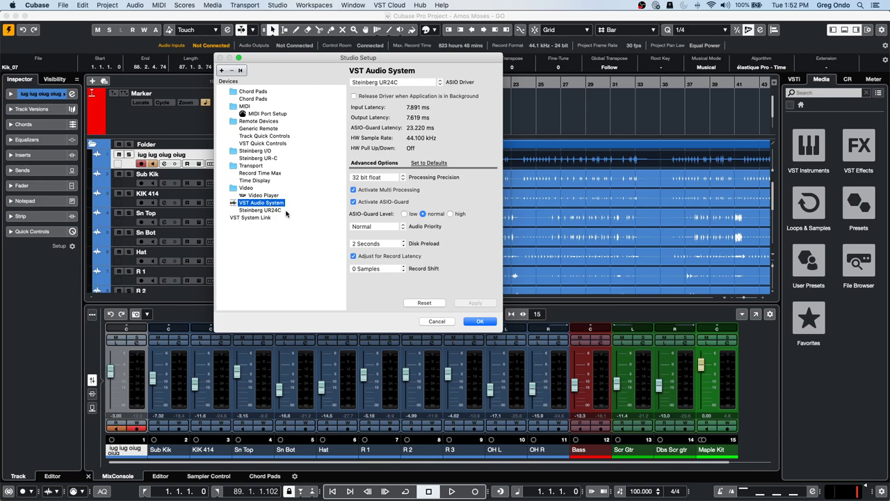
pyautogui.click(480, 321)
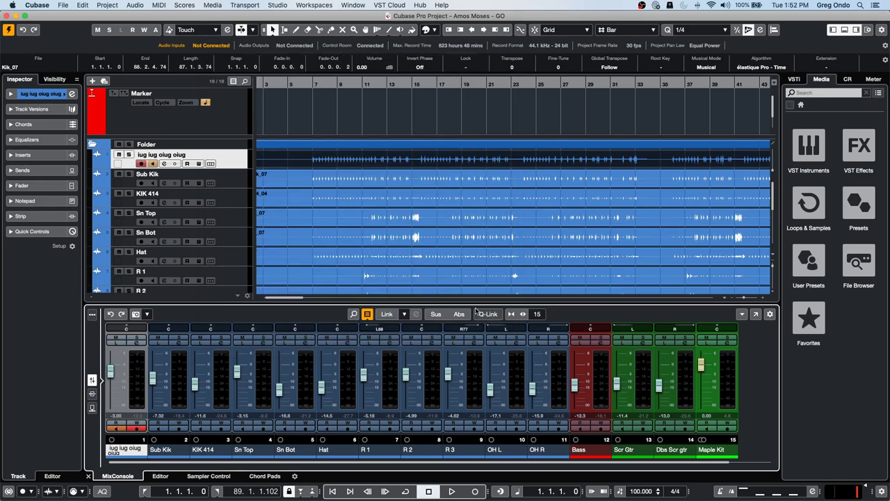
# Check the ASIO driver and latency values on the VST Audio System page in Studio Setup, and close the dialog.
pyautogui.click(317, 5)
pyautogui.moveTo(278, 5)
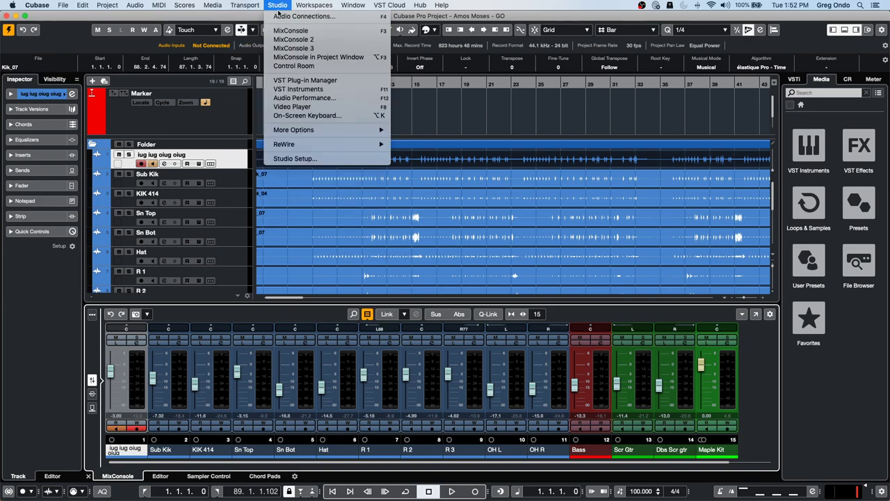
pyautogui.click(296, 158)
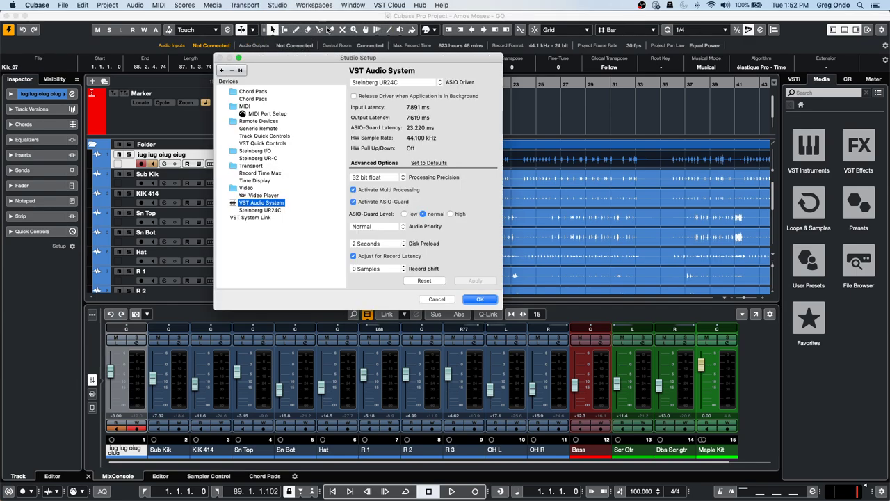
pyautogui.click(492, 303)
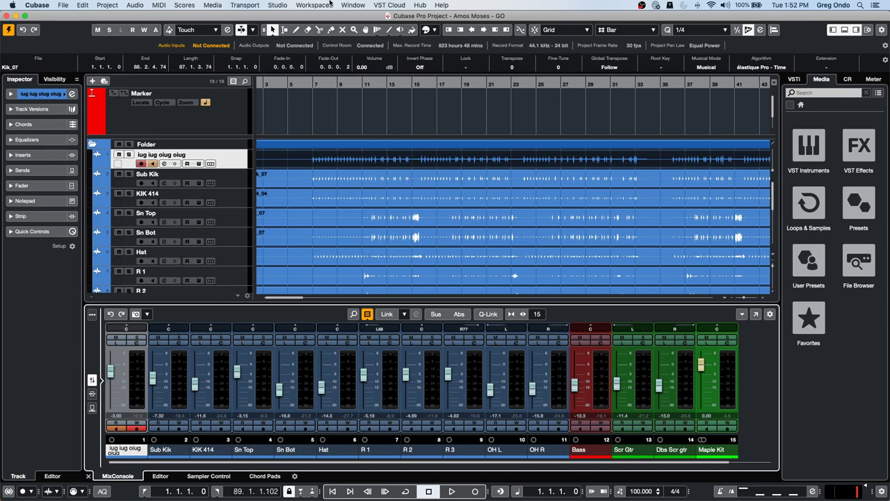
# Compare the Steinberg UR24C device page with the VST Audio System page in Studio Setup, and close the dialog.
pyautogui.click(282, 8)
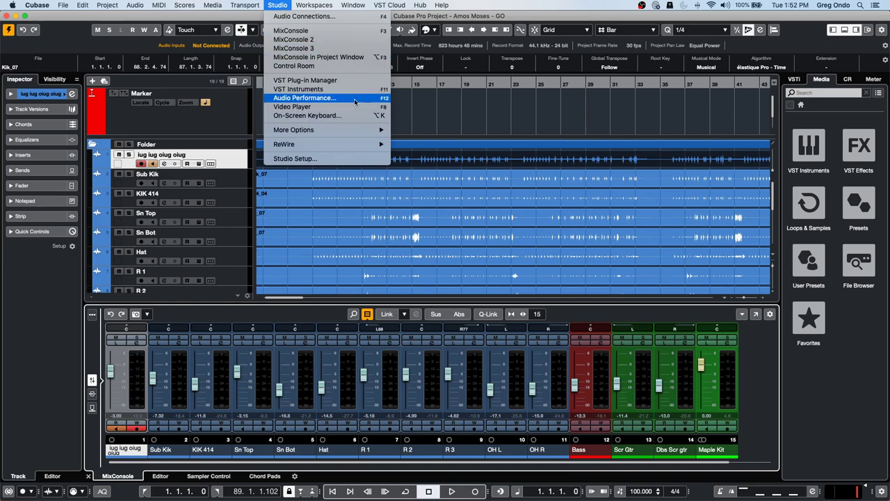
pyautogui.click(296, 159)
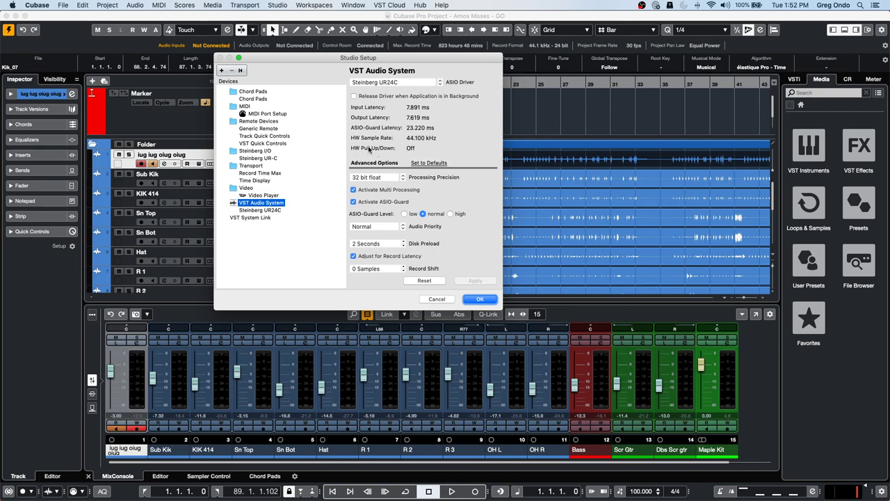
pyautogui.click(272, 210)
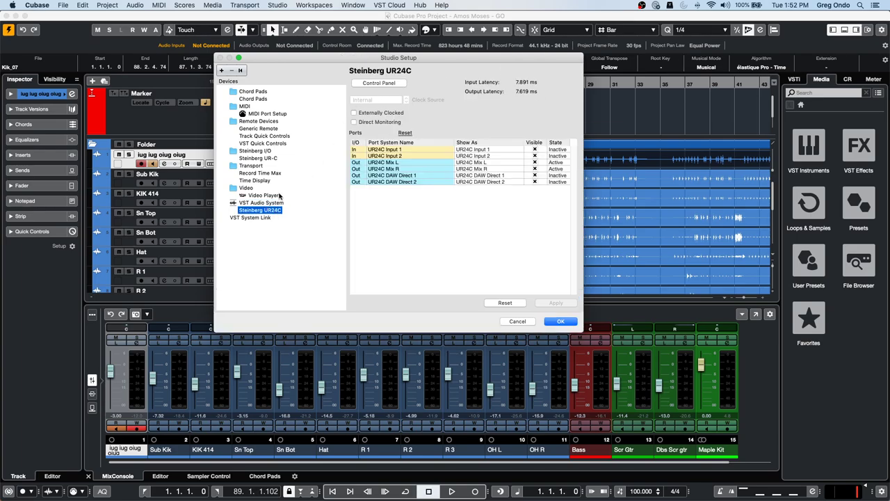
pyautogui.click(276, 202)
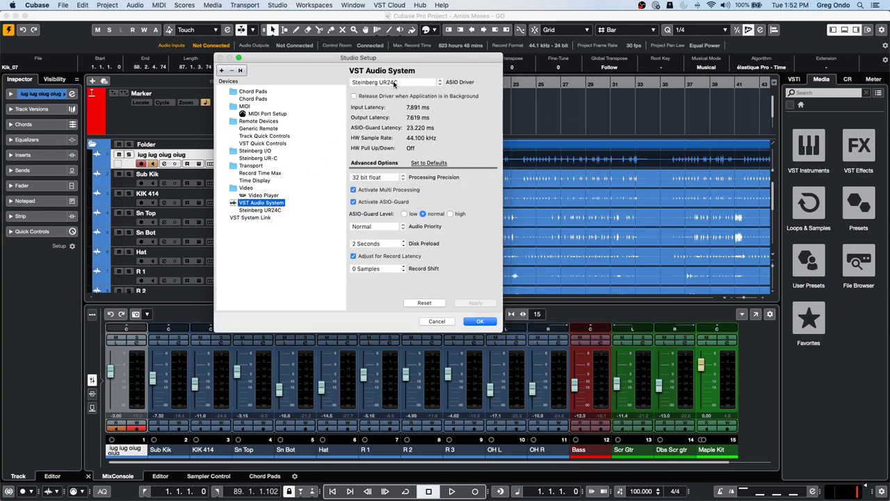
pyautogui.click(481, 322)
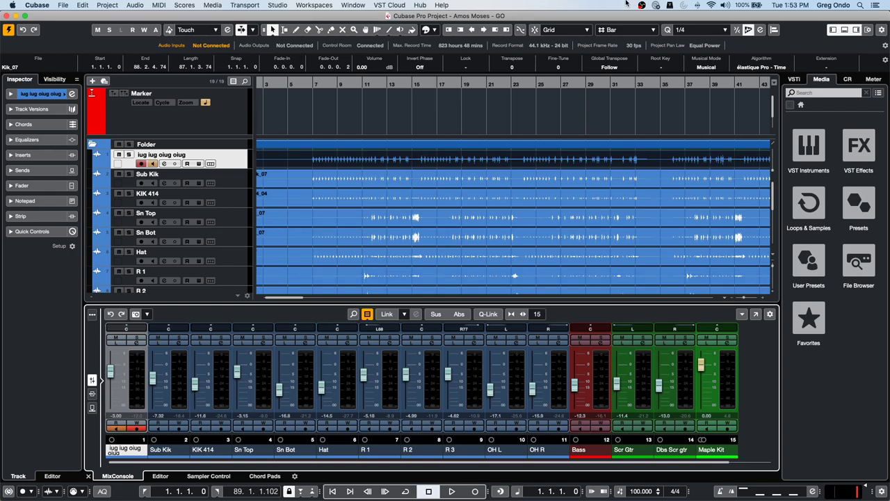
# Review the VST Audio System page in Studio Setup once more and close the dialog.
pyautogui.click(278, 5)
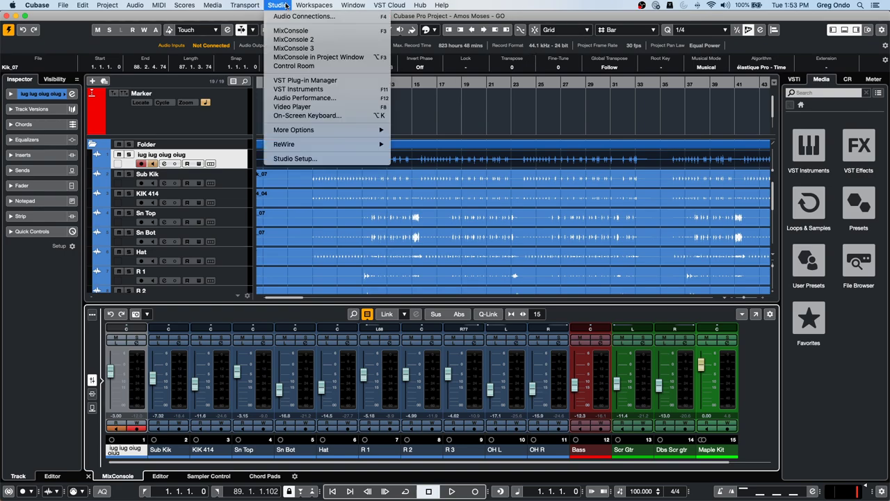
pyautogui.click(306, 160)
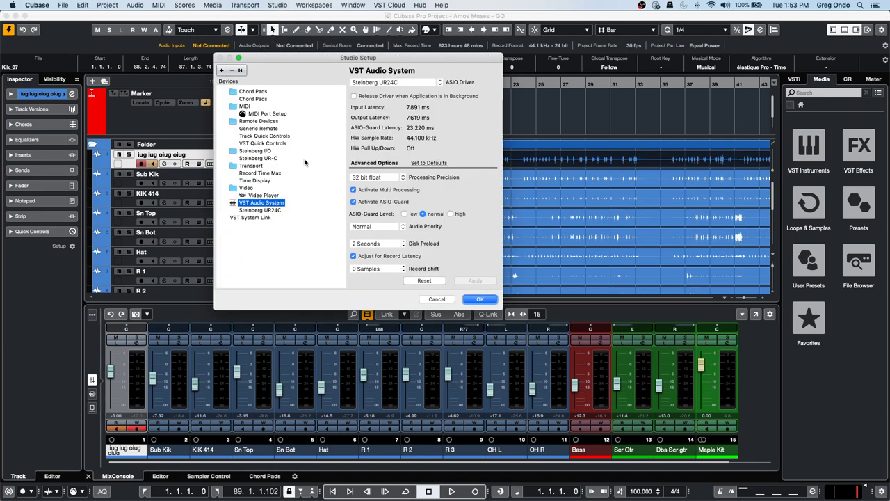
pyautogui.click(477, 298)
# Open the MIDI Device Manager to view the installed MIDI devices, and close its window.
pyautogui.click(278, 5)
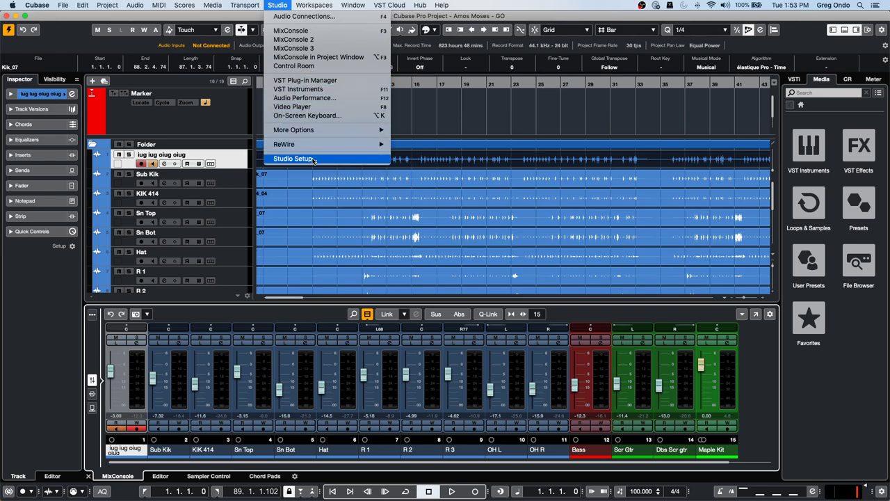
pyautogui.moveTo(327, 130)
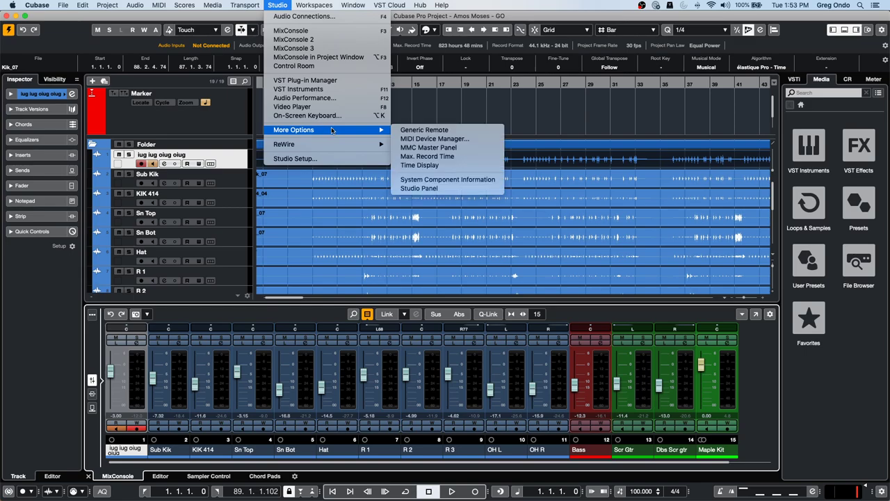
pyautogui.click(433, 138)
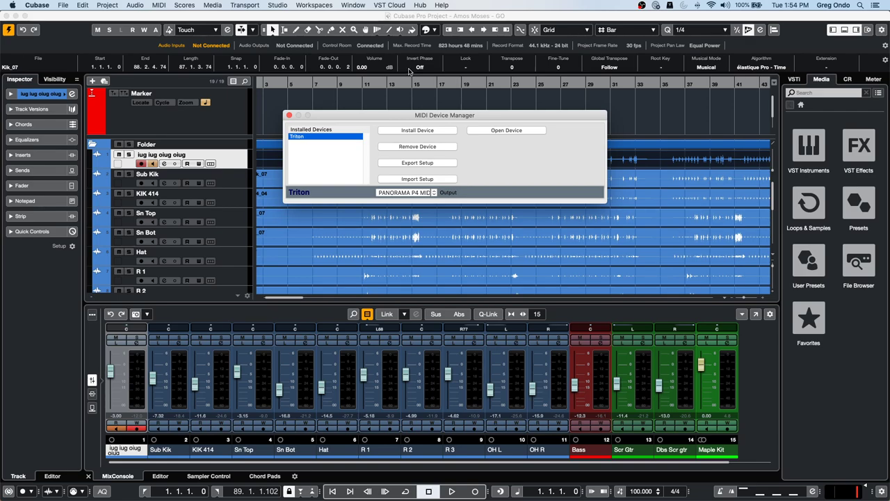
pyautogui.click(289, 117)
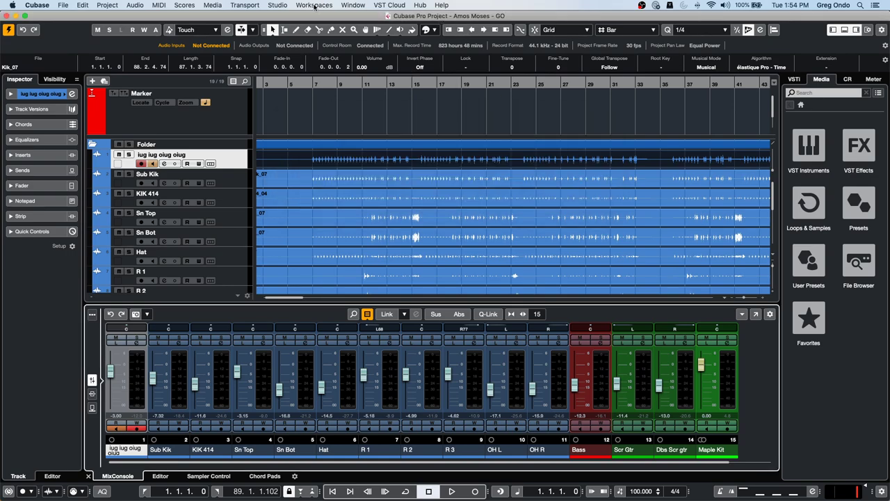
# Examine the Control Room channels and the input busses in Audio Connections, and close the window.
pyautogui.click(282, 5)
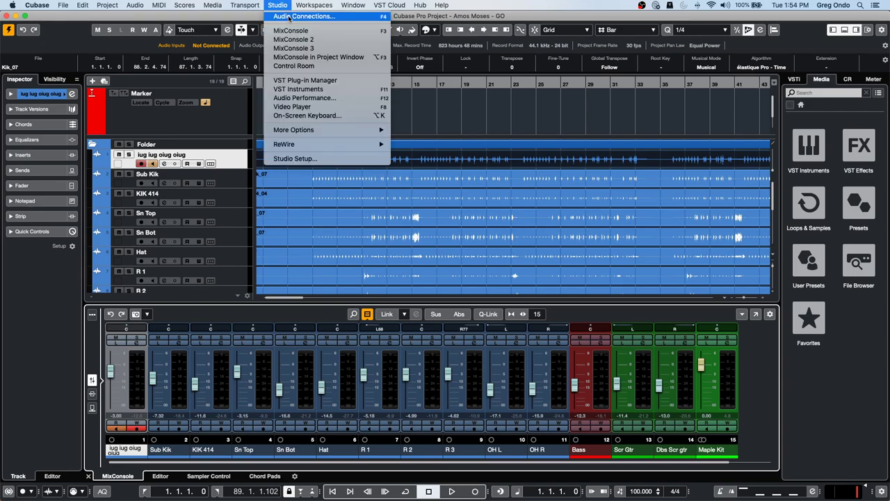
pyautogui.click(289, 19)
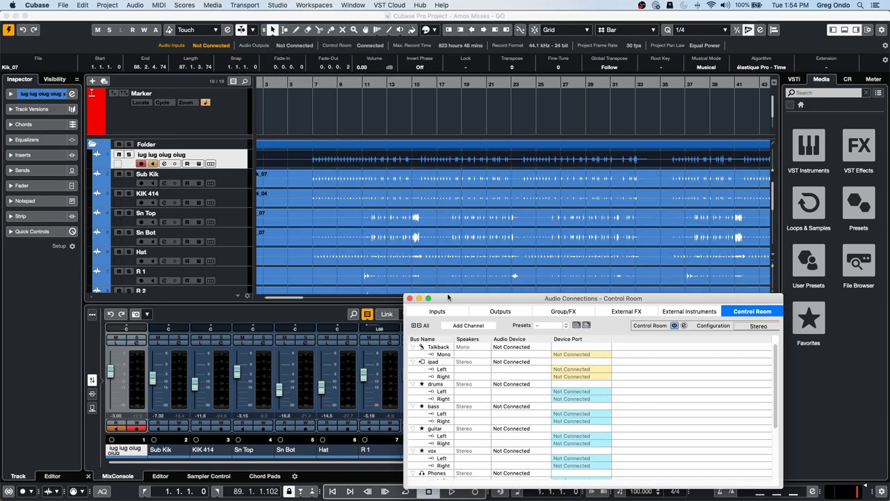
pyautogui.moveTo(448, 298); pyautogui.dragTo(303, 130)
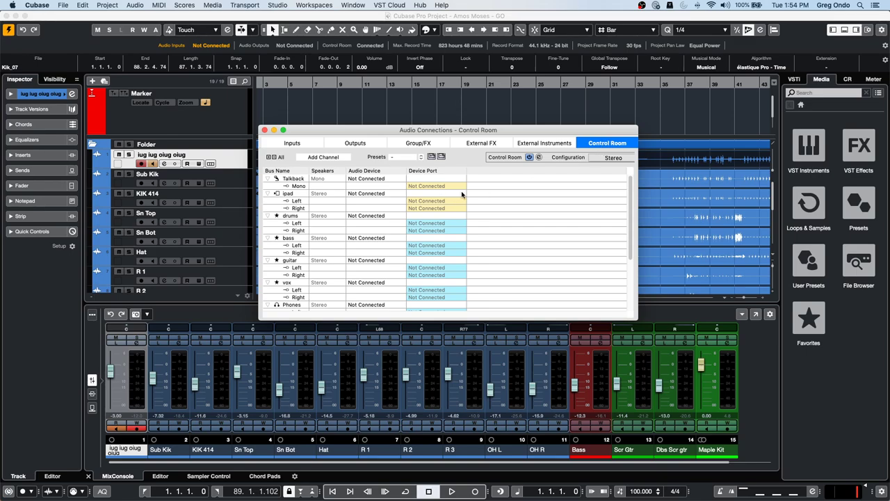
pyautogui.click(570, 145)
pyautogui.click(607, 144)
pyautogui.scroll(-3, 362, 260)
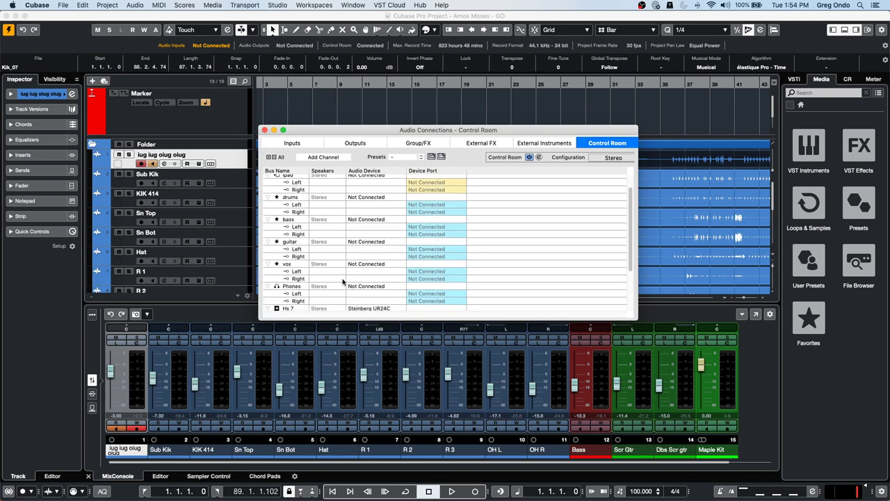
pyautogui.scroll(-3, 317, 259)
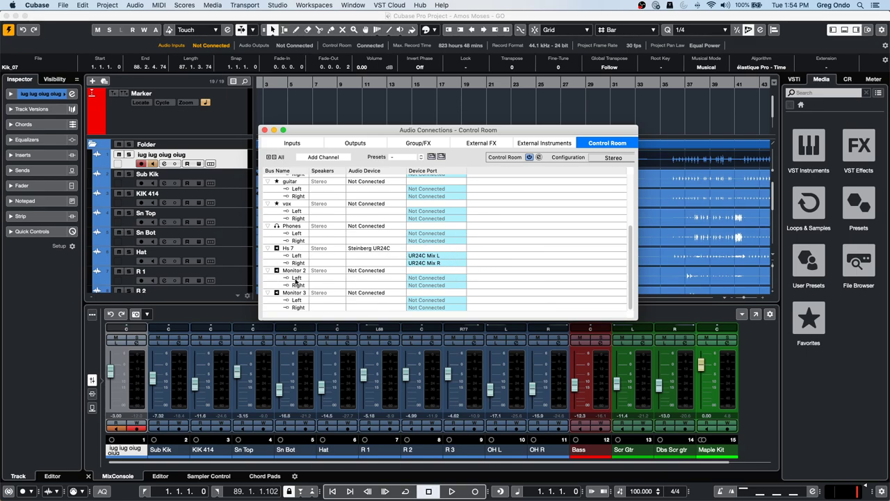
pyautogui.click(294, 146)
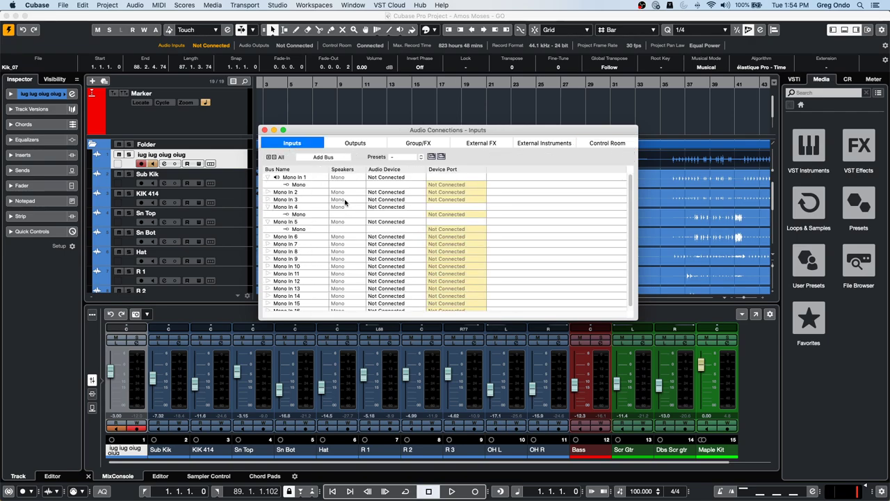
pyautogui.click(264, 130)
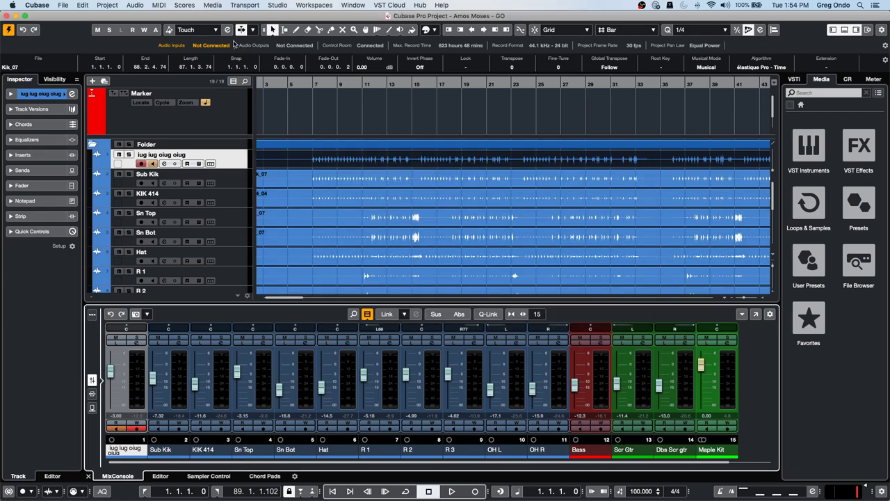
# Reopen Audio Connections to check the input, output and Control Room device assignments, and close the window.
pyautogui.click(285, 5)
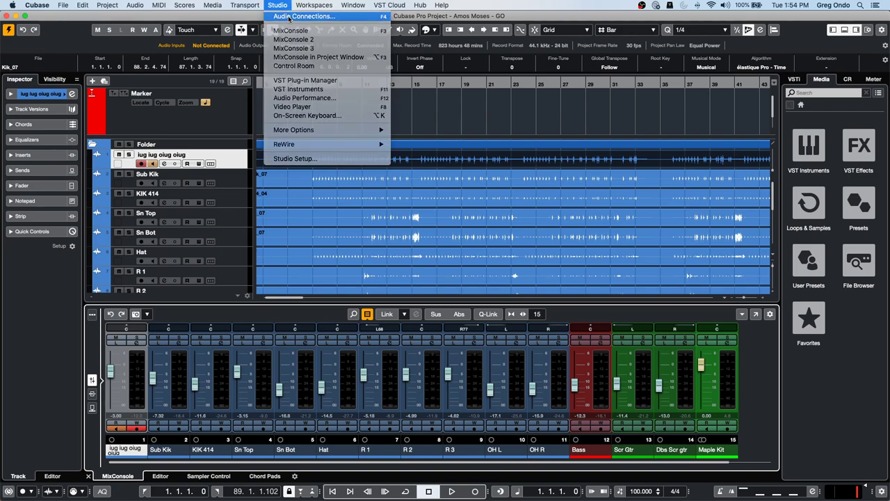
pyautogui.click(292, 16)
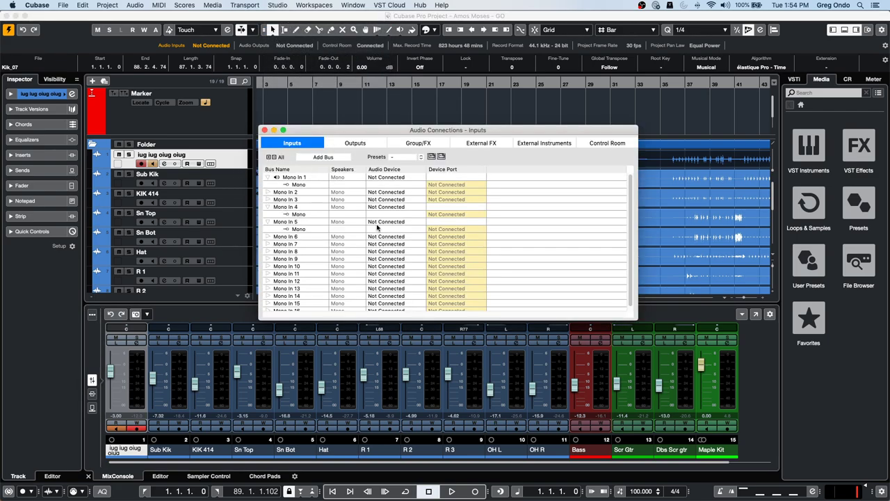
pyautogui.click(358, 144)
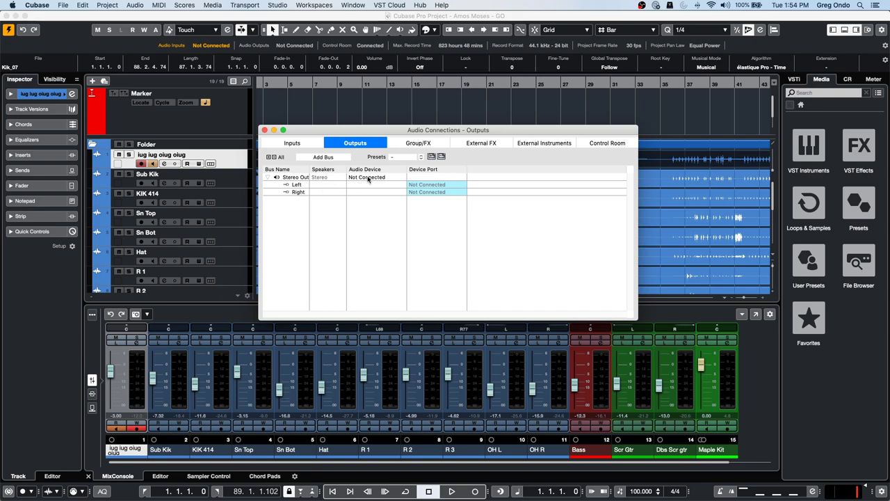
pyautogui.click(598, 145)
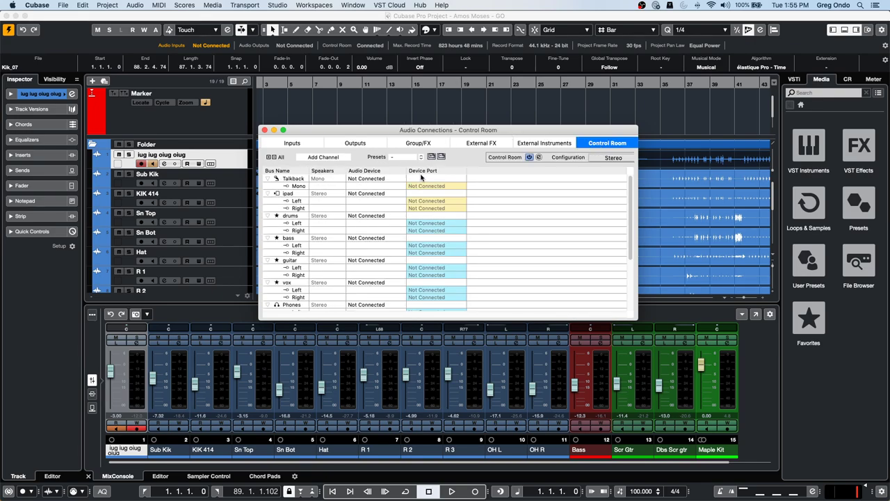
pyautogui.click(318, 148)
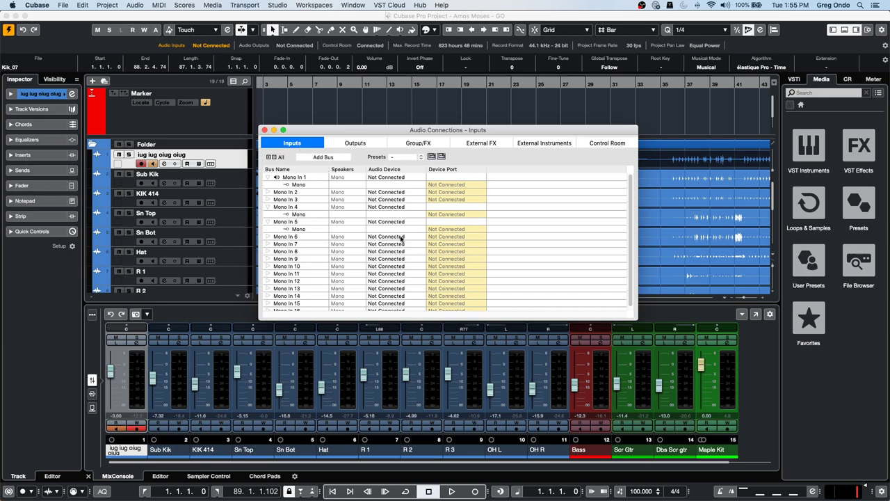
pyautogui.click(264, 130)
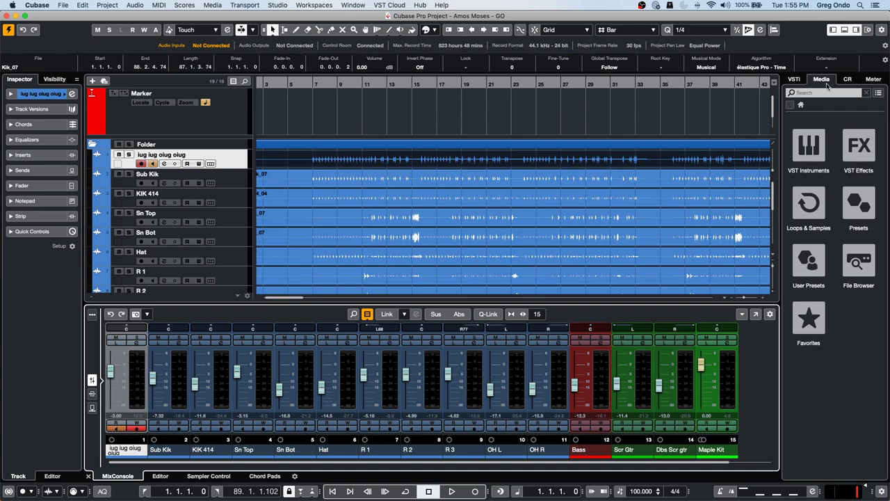
# Add a HALion 6 instrument track below Sub Kik, using the Sampler category of the VST Instruments media browser.
pyautogui.click(805, 148)
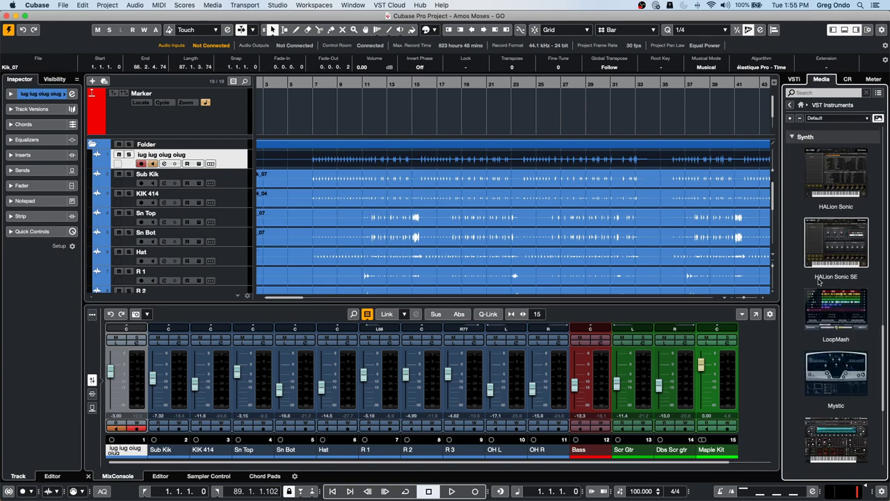
pyautogui.scroll(-5, 819, 281)
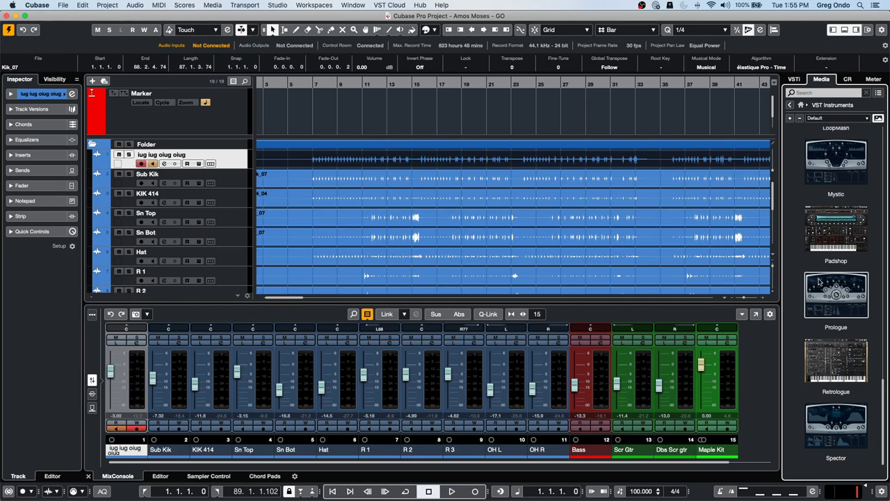
pyautogui.scroll(1, 819, 282)
pyautogui.scroll(-1, 818, 282)
pyautogui.click(799, 118)
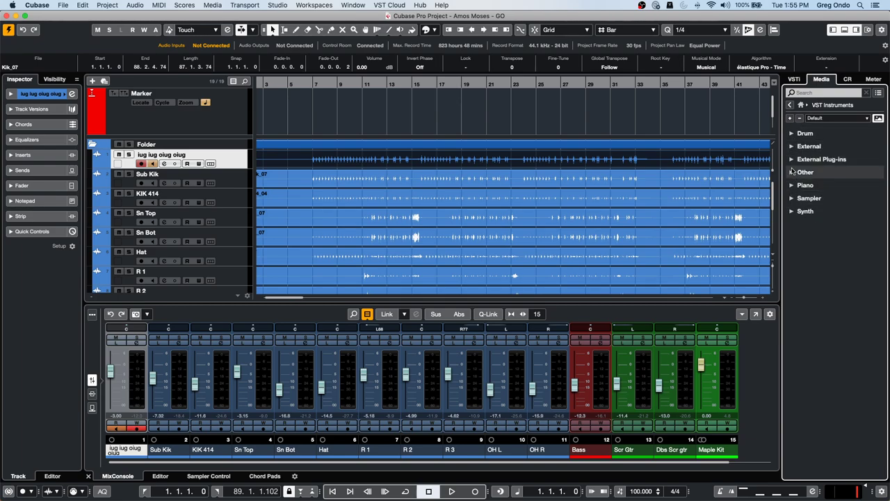
pyautogui.click(793, 199)
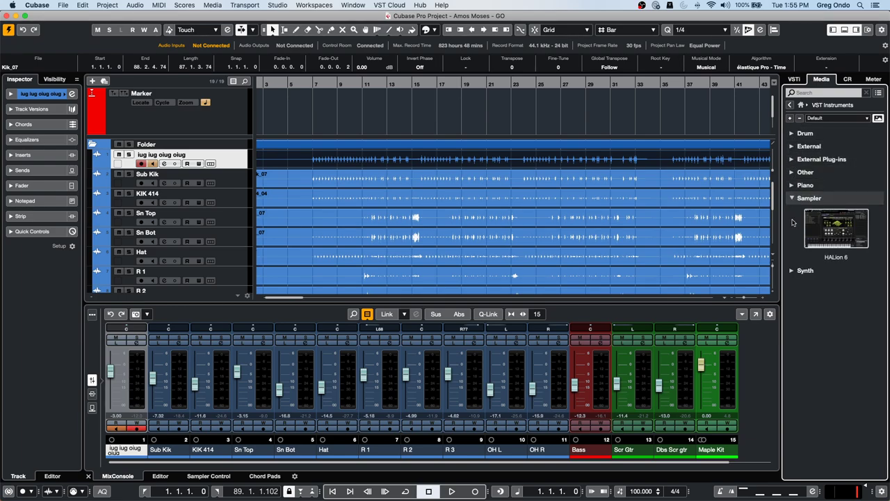
pyautogui.moveTo(834, 230); pyautogui.dragTo(198, 192)
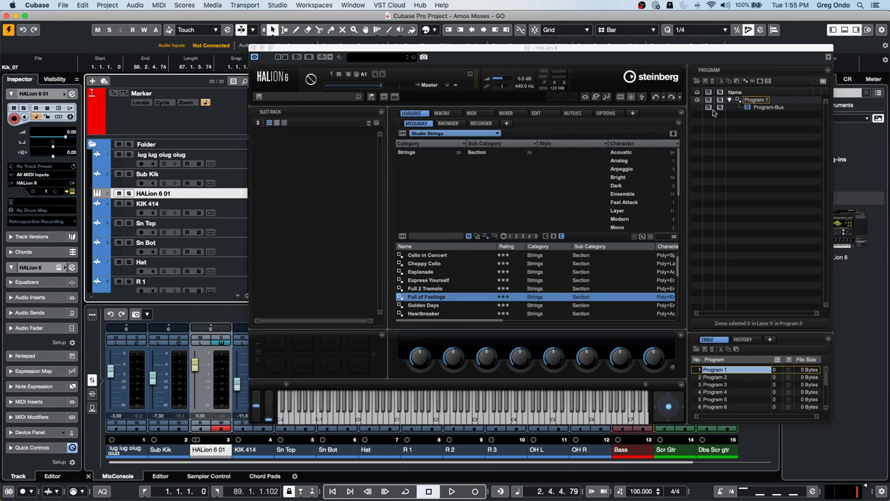
# Examine the HALion 6 options from the performance and streaming settings down to the performance meter, and close the instrument window.
pyautogui.click(681, 104)
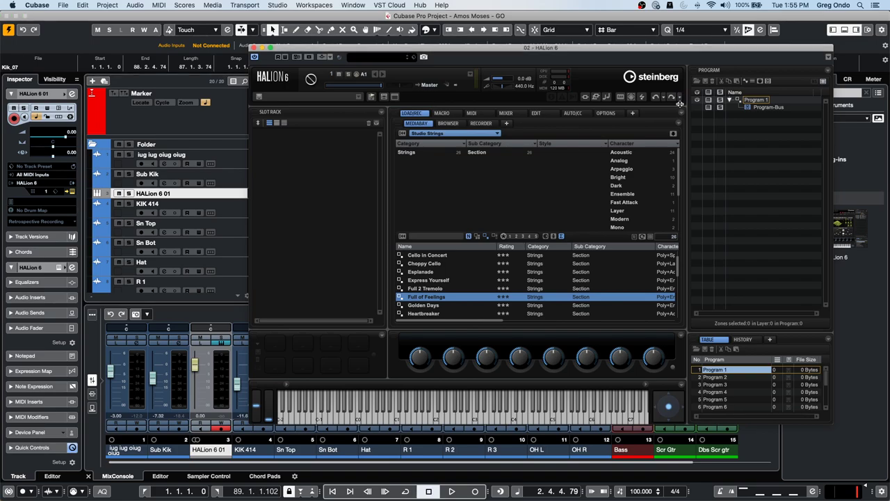
pyautogui.click(598, 113)
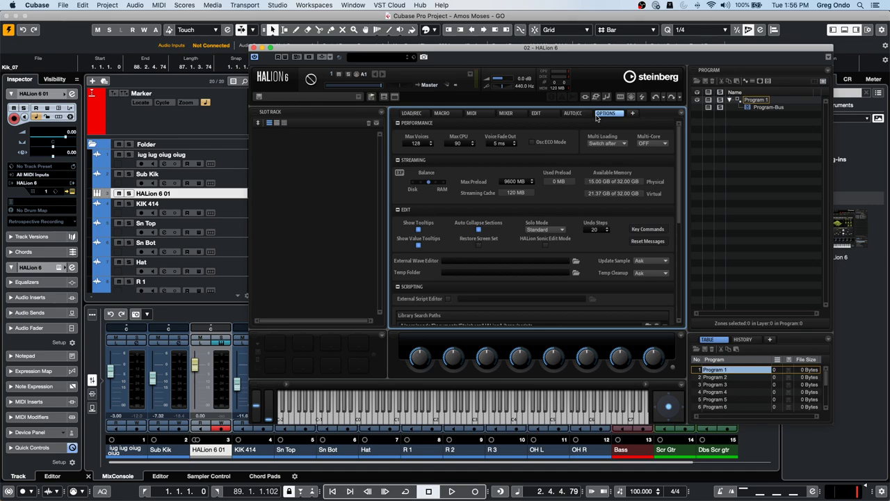
pyautogui.scroll(-3, 516, 198)
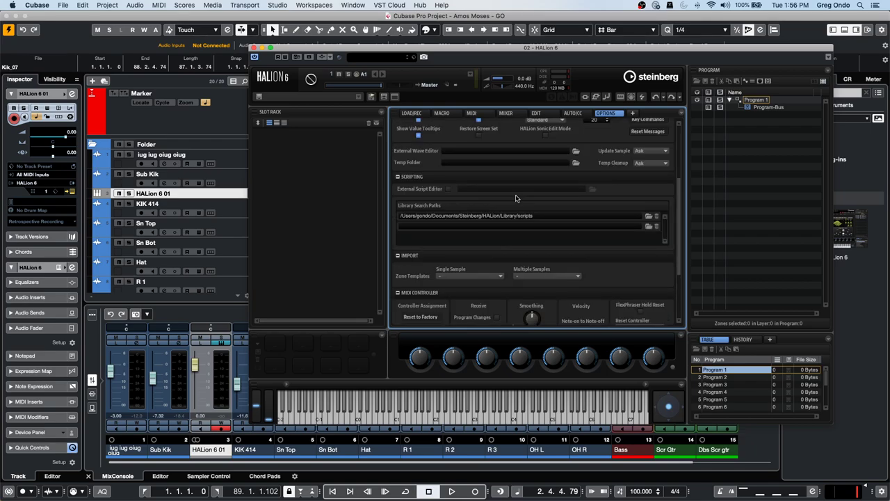
pyautogui.scroll(-2, 515, 198)
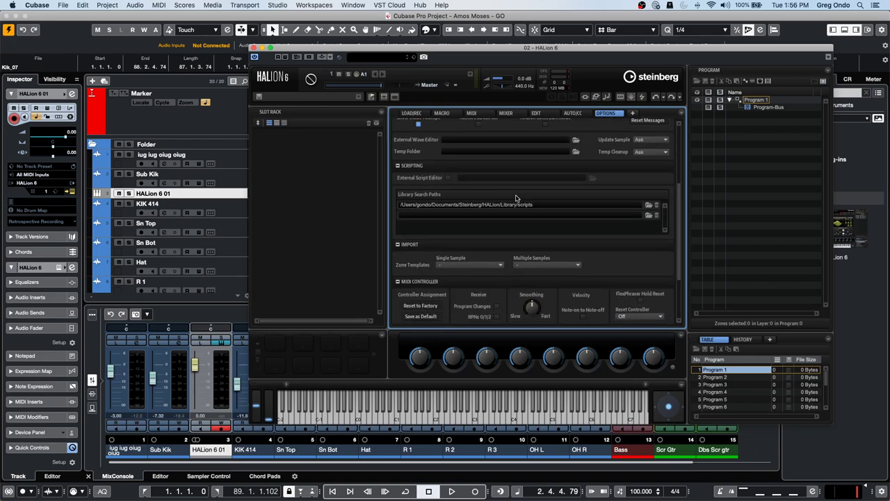
pyautogui.scroll(-4, 515, 198)
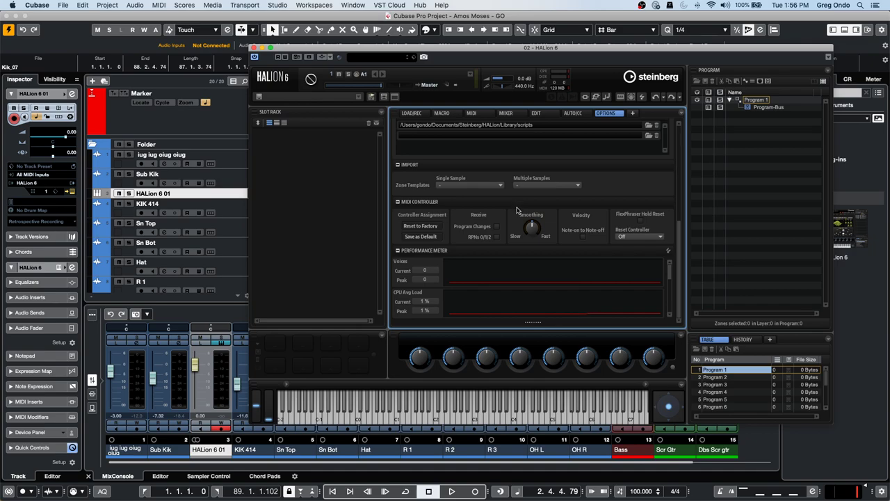
pyautogui.scroll(10, 516, 212)
pyautogui.scroll(2, 515, 217)
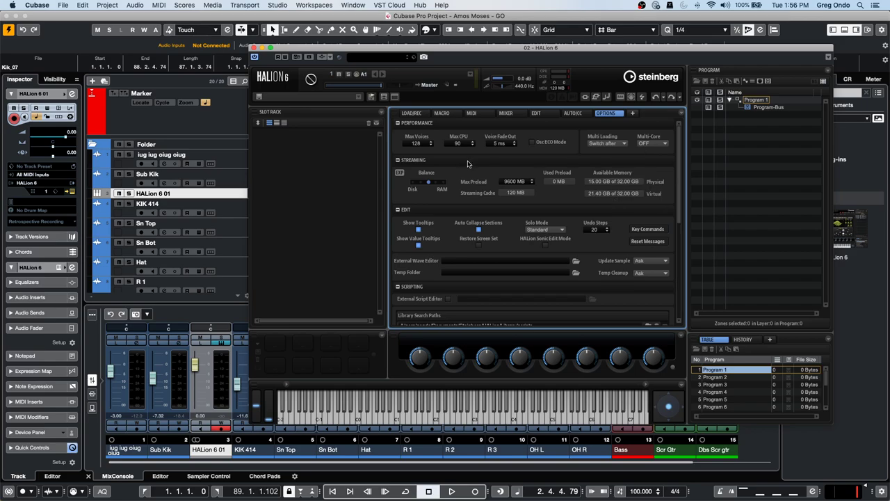
pyautogui.click(254, 47)
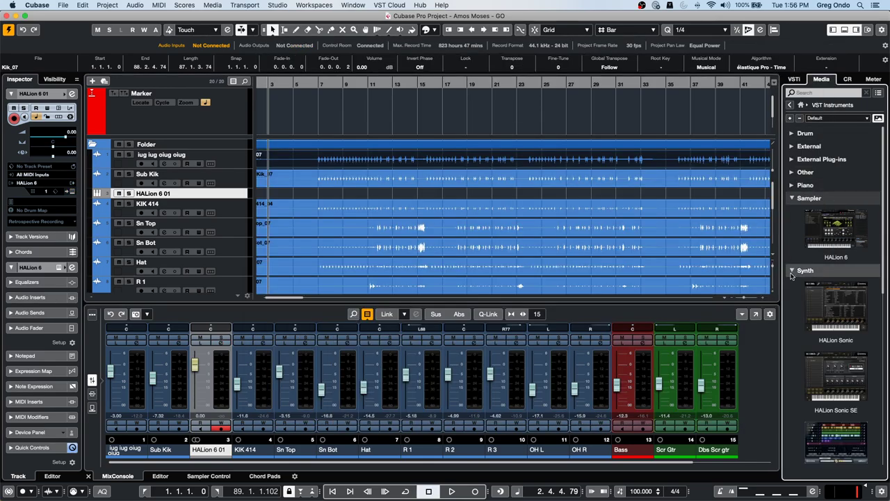
# Add a HALion Sonic SE instrument track below HALion 6 01 from the Synth category of VST Instruments, and close its window.
pyautogui.click(791, 270)
pyautogui.moveTo(840, 382); pyautogui.dragTo(175, 209)
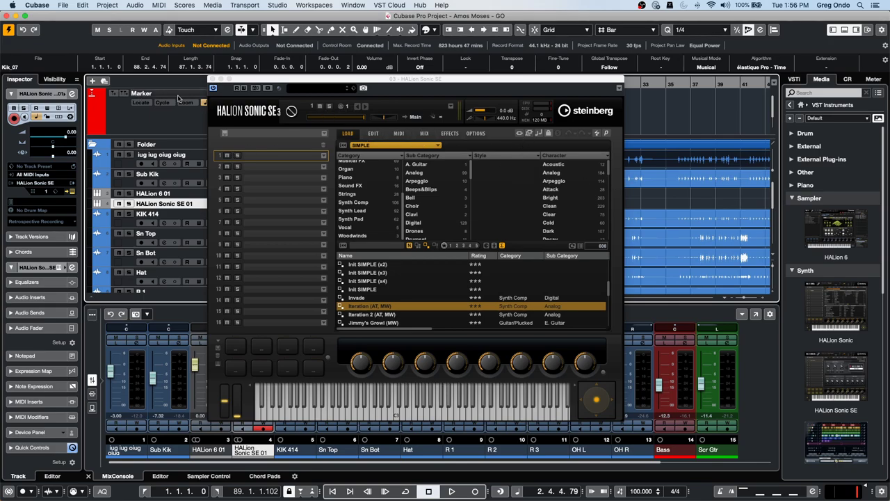
pyautogui.click(212, 78)
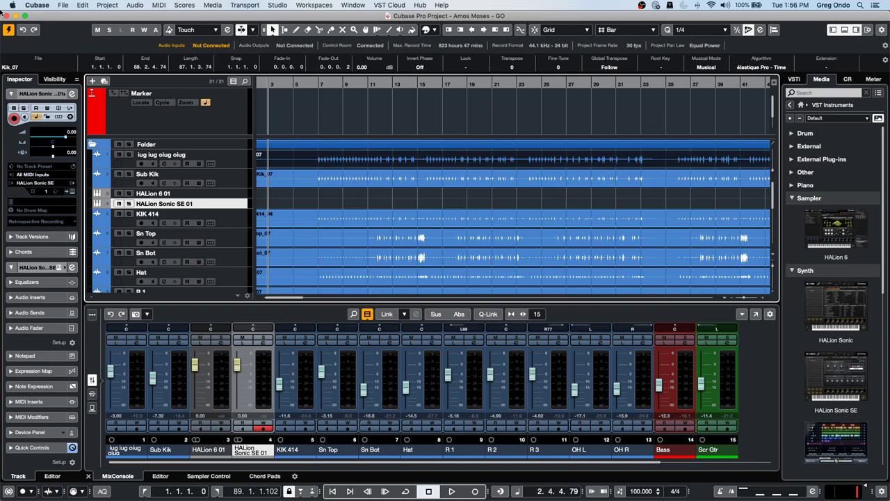
pyautogui.click(63, 4)
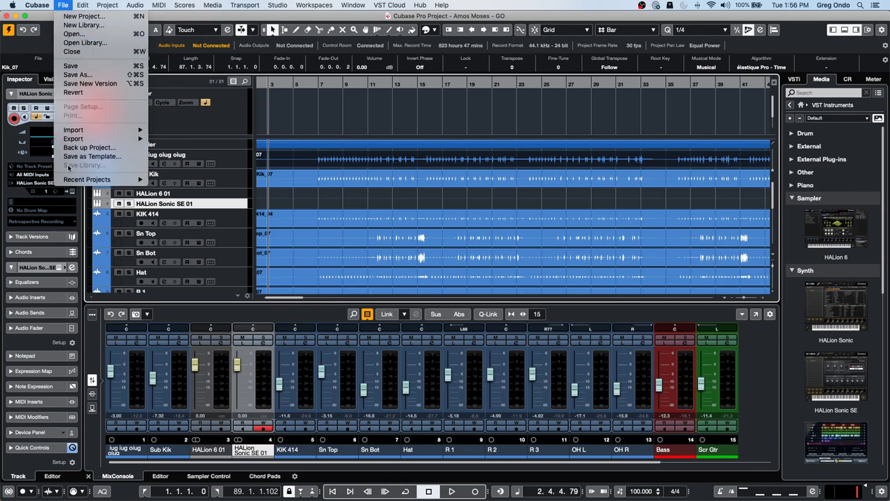
pyautogui.moveTo(80, 180)
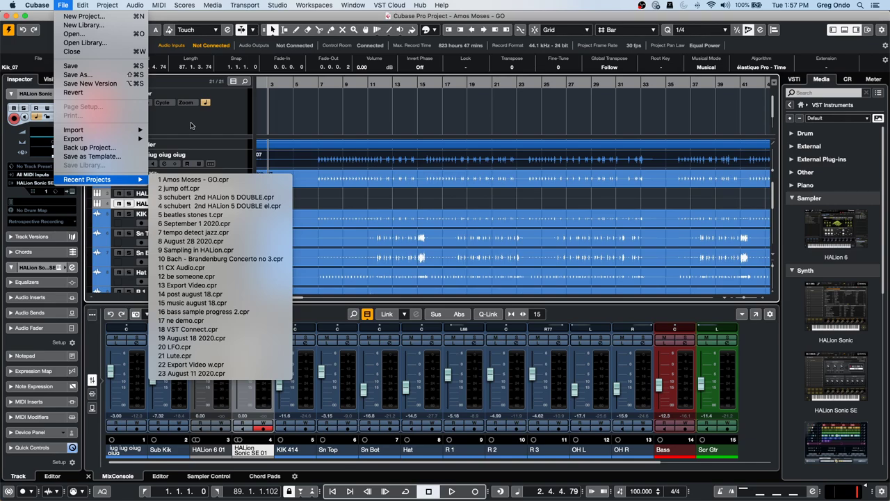
pyautogui.click(341, 119)
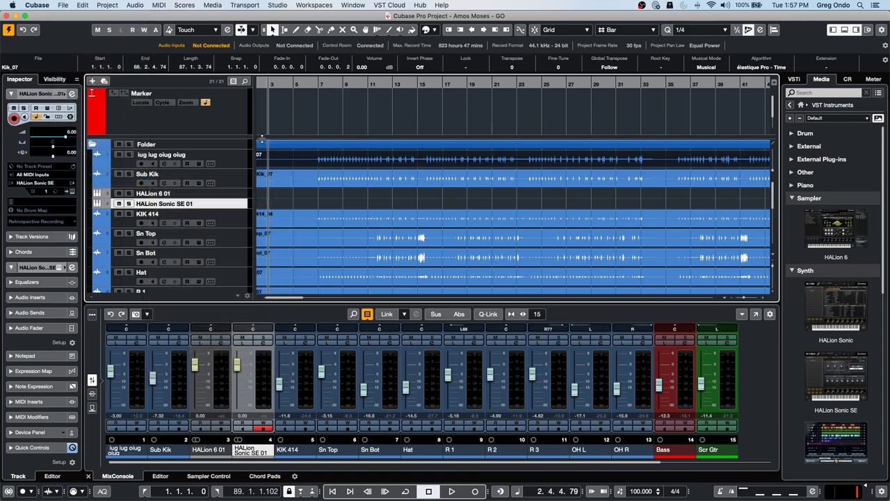
# Open the recent project "jump off.cpr" and activate it.
pyautogui.click(60, 5)
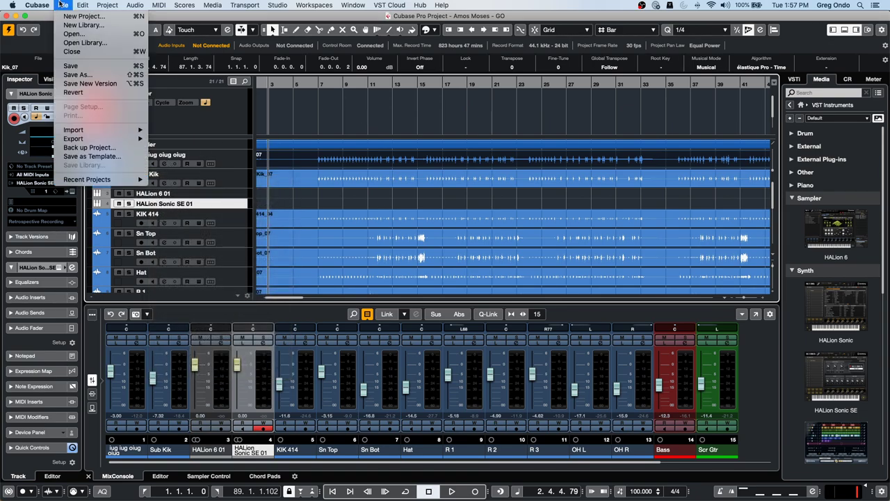
pyautogui.moveTo(101, 182)
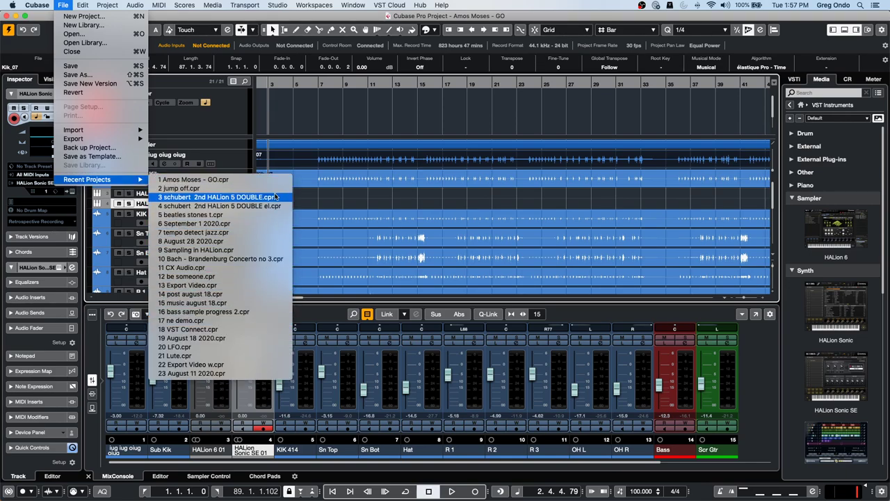
pyautogui.click(275, 189)
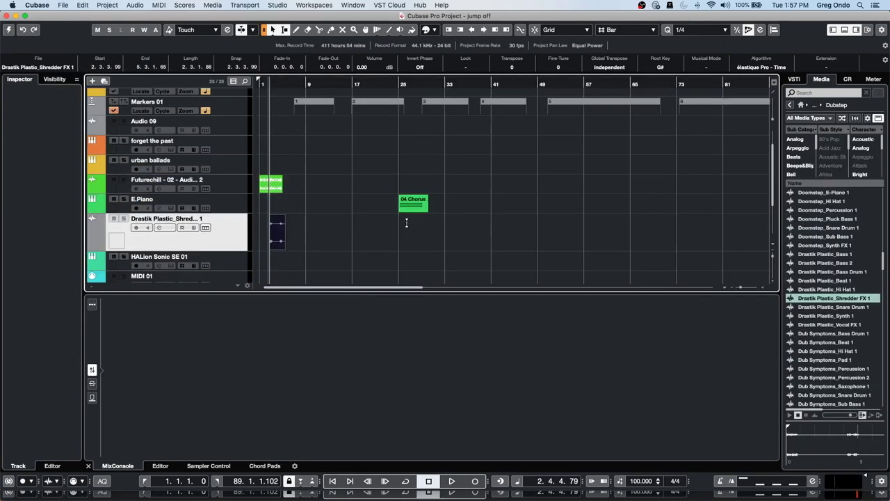
pyautogui.click(340, 202)
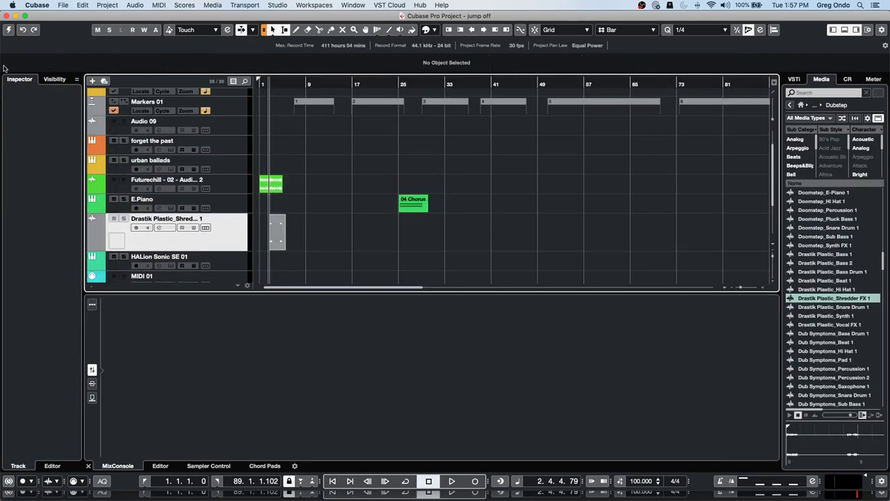
pyautogui.click(8, 30)
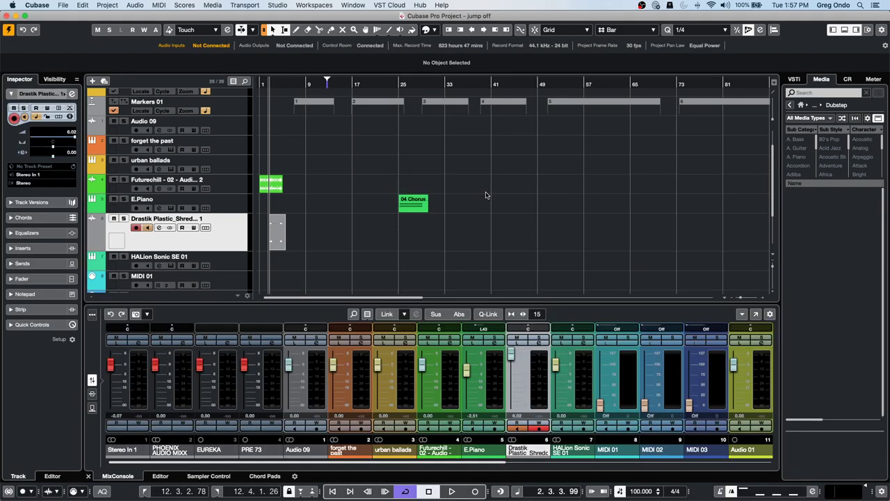
# Draw an empty MIDI part on the E.Piano track from about bar 34 to bar 55 and open it in the Key Editor.
pyautogui.rightClick(503, 212)
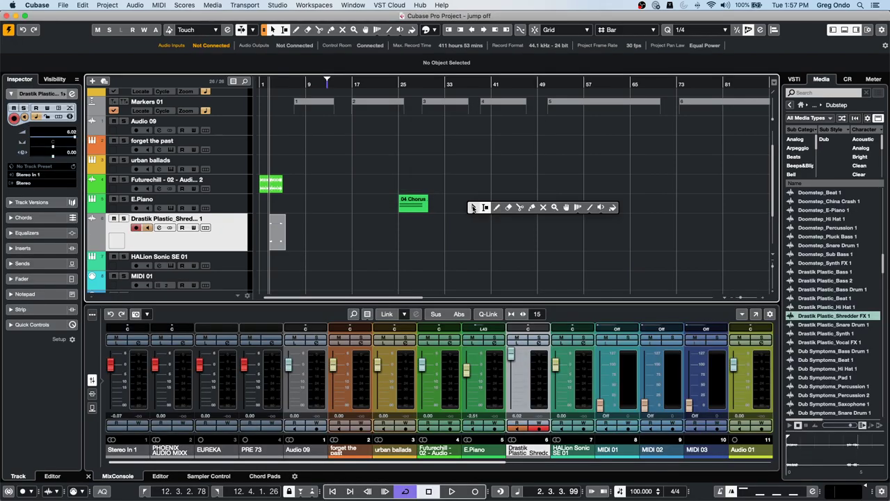
pyautogui.click(474, 209)
pyautogui.moveTo(454, 201); pyautogui.dragTo(574, 209)
pyautogui.rightClick(505, 208)
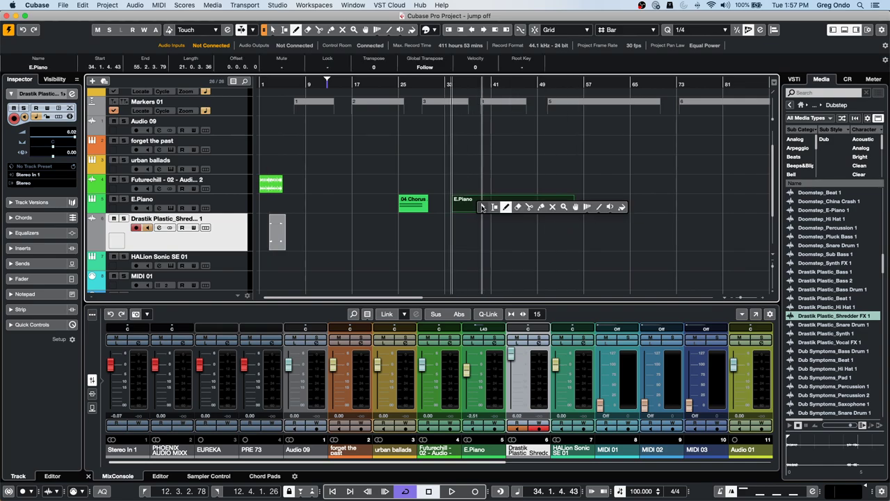
pyautogui.click(481, 208)
pyautogui.doubleClick(481, 208)
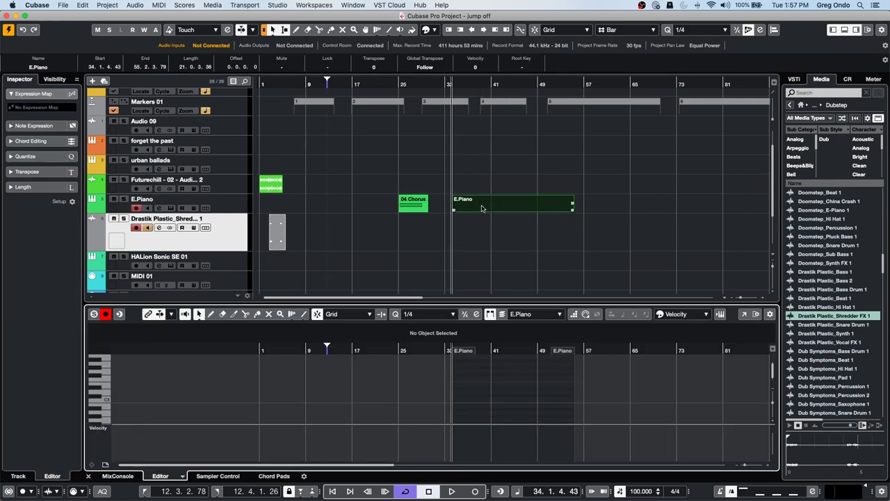
# Turn on step input in the Key Editor and move the step input position to bar 11.
pyautogui.rightClick(471, 403)
pyautogui.click(475, 401)
pyautogui.click(574, 313)
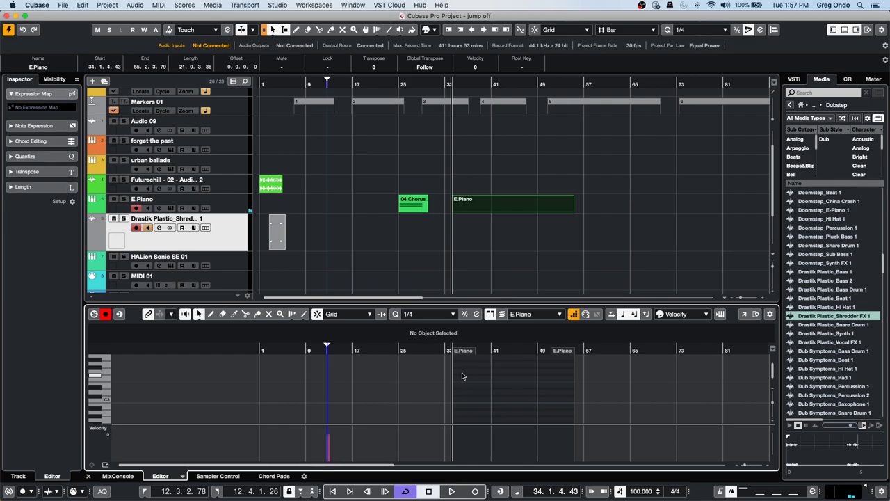
pyautogui.click(311, 356)
pyautogui.moveTo(311, 356); pyautogui.dragTo(332, 413)
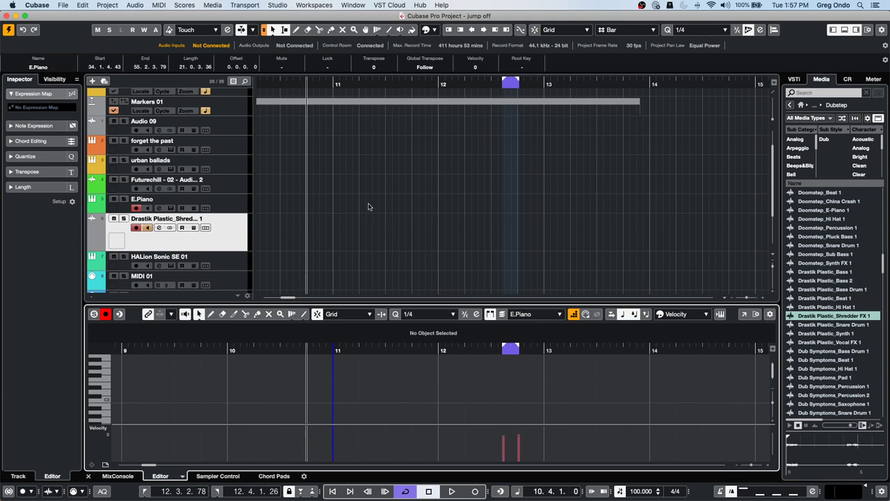
# Draw a part on the Drastik Plastic_Shredder FX 1 track from about 10.2.4 to 12.1.2 and select it.
pyautogui.rightClick(337, 242)
pyautogui.click(360, 242)
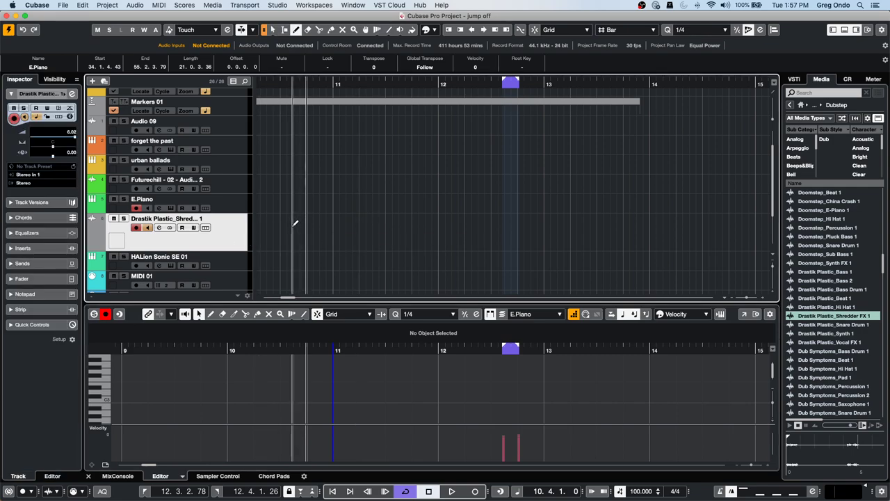
pyautogui.moveTo(276, 229); pyautogui.dragTo(443, 227)
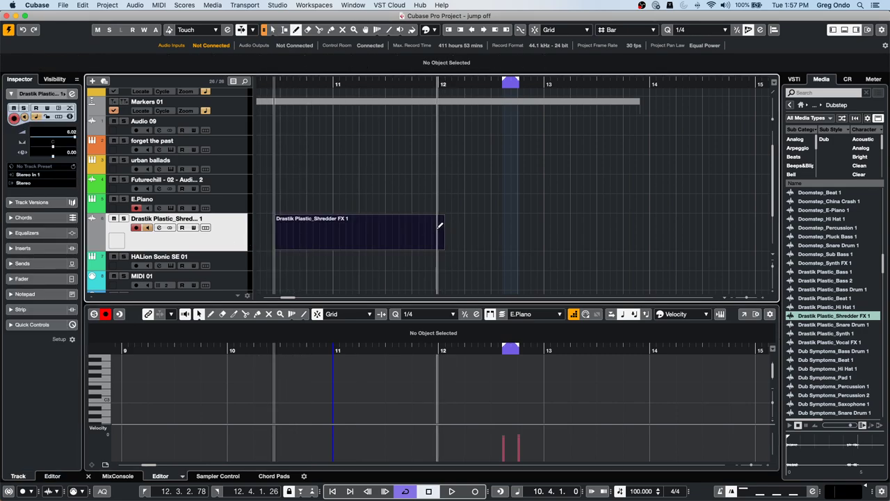
pyautogui.rightClick(365, 223)
pyautogui.click(366, 223)
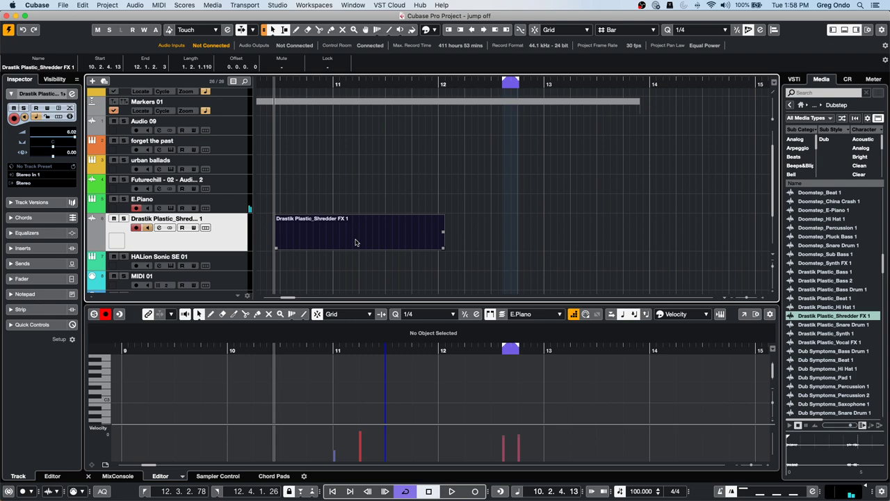
# Draw a MIDI part on the E.Piano track from about 11.1.2 to 12.4.4 and open it in the Key Editor.
pyautogui.click(333, 202)
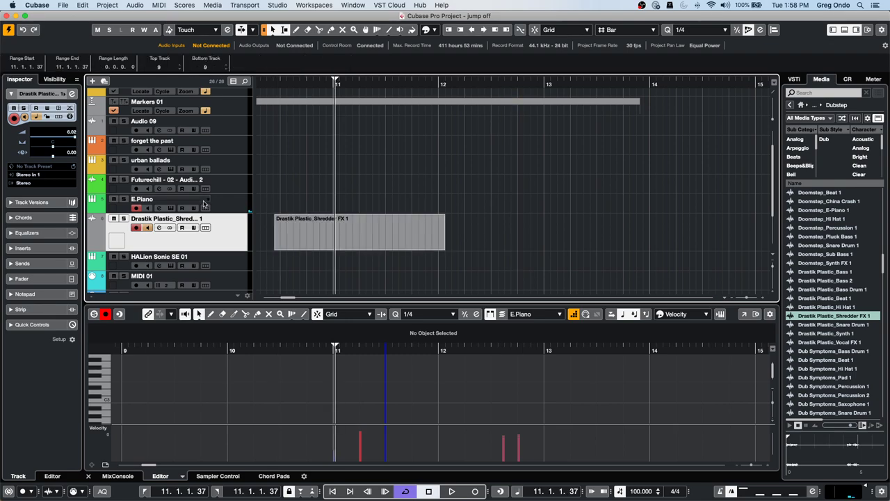
pyautogui.click(230, 202)
pyautogui.rightClick(417, 200)
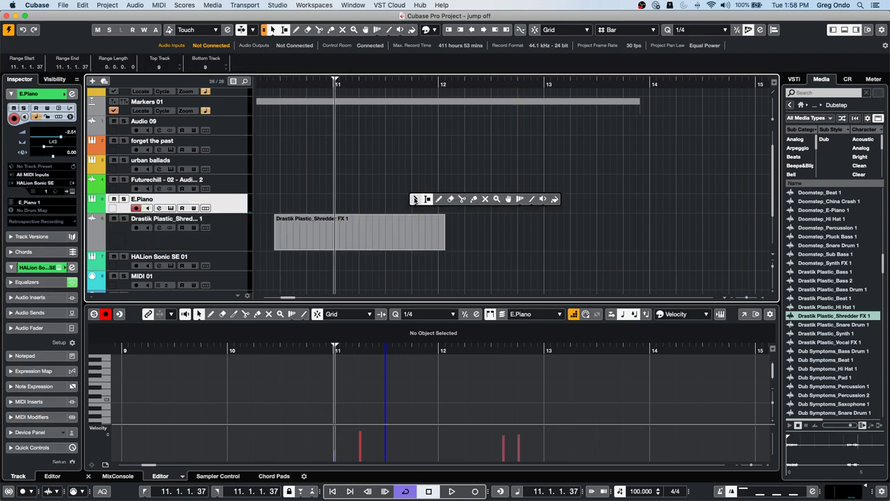
pyautogui.click(418, 200)
pyautogui.rightClick(417, 200)
pyautogui.click(438, 198)
pyautogui.moveTo(341, 202); pyautogui.dragTo(542, 189)
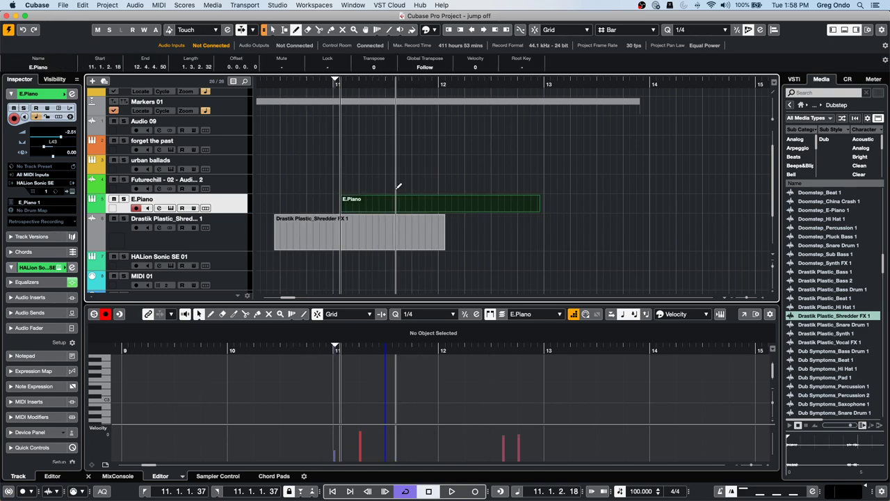
pyautogui.rightClick(363, 206)
pyautogui.click(362, 208)
pyautogui.doubleClick(362, 206)
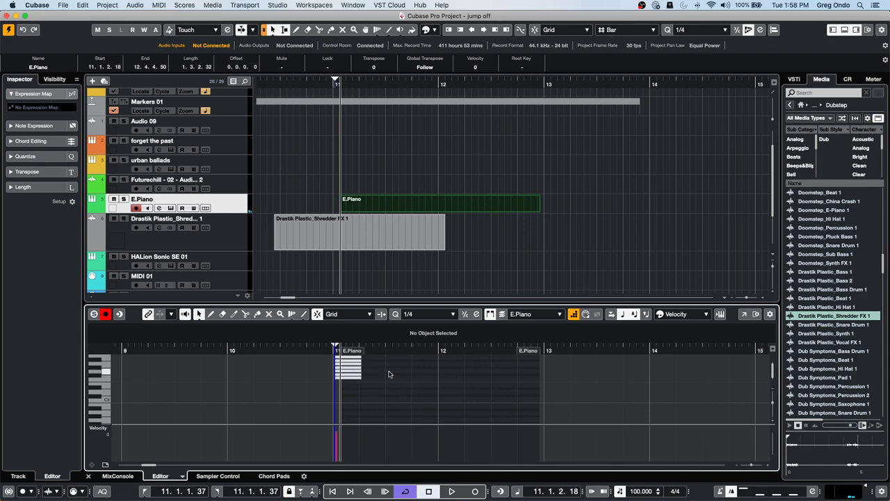
# Check the step-input notes around bar 11 in the Key Editor, and erase the E.Piano part there.
pyautogui.scroll(3, 391, 384)
pyautogui.scroll(-3, 391, 384)
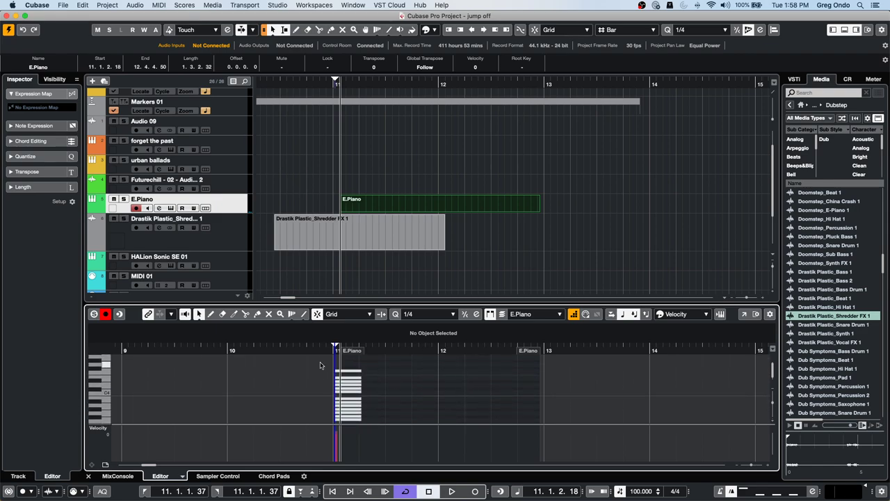
pyautogui.scroll(4, 326, 367)
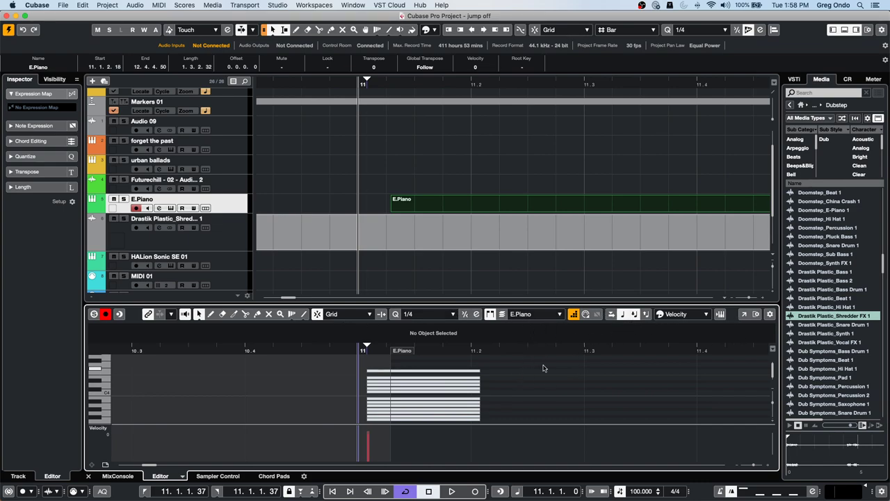
pyautogui.scroll(5, 531, 386)
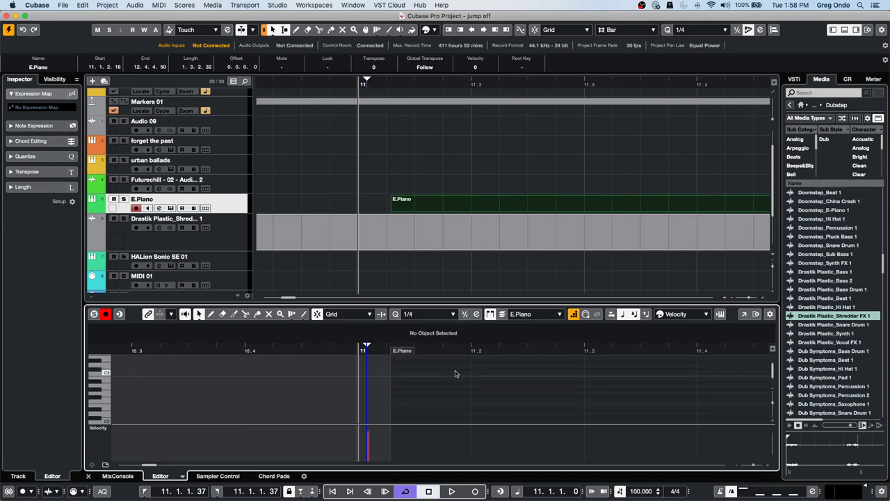
pyautogui.rightClick(452, 208)
pyautogui.click(493, 205)
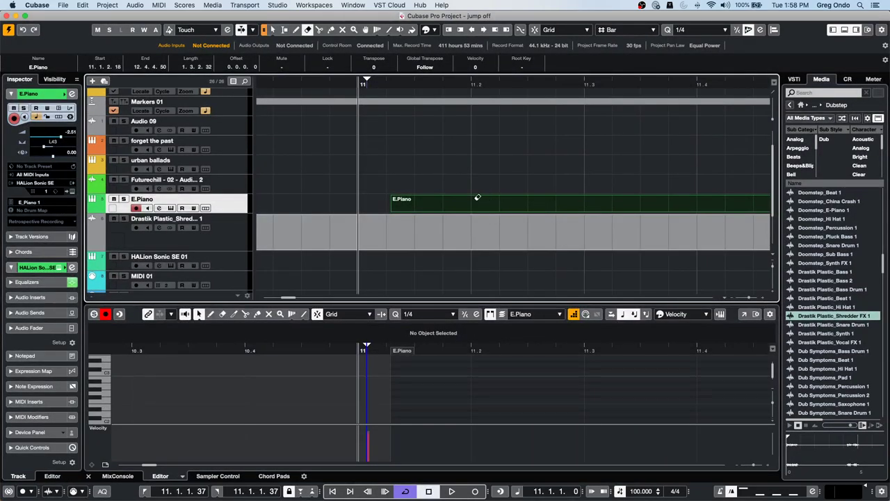
pyautogui.click(477, 197)
# Draw a shorter MIDI part on the E.Piano track from just after bar 11 to slightly past beat 11.3.
pyautogui.rightClick(473, 202)
pyautogui.click(498, 202)
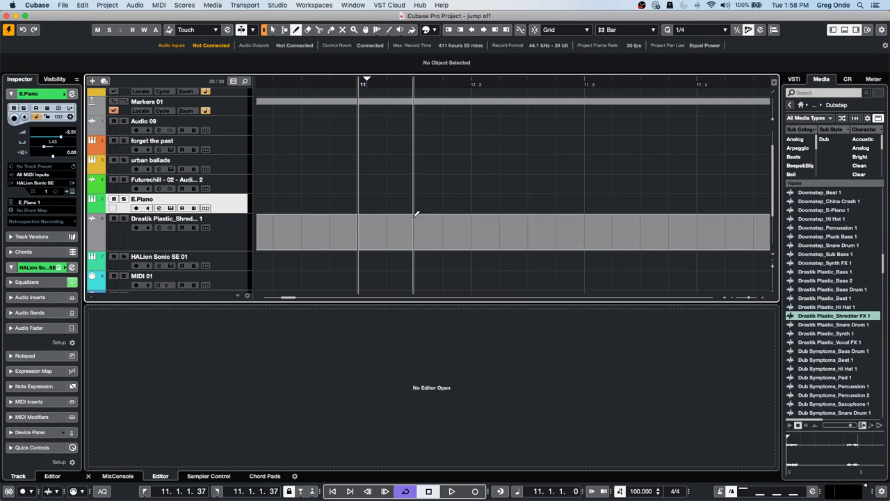
pyautogui.moveTo(404, 201); pyautogui.dragTo(617, 212)
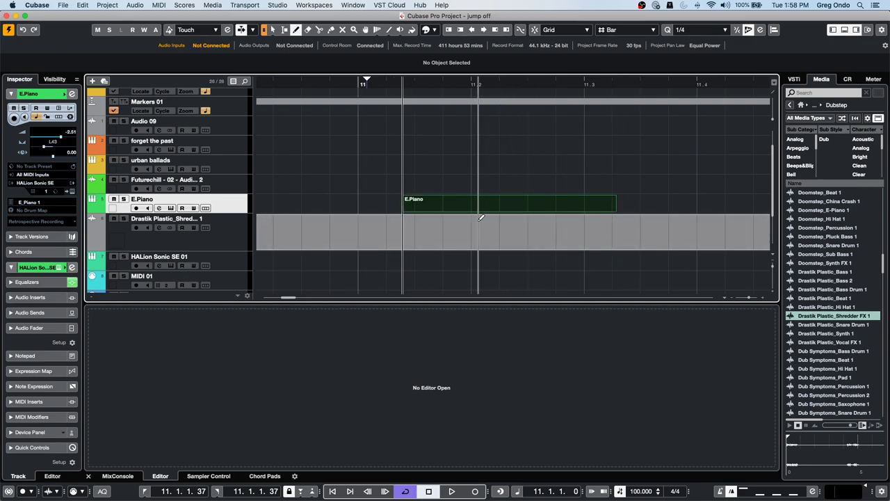
# Open the short E.Piano part near bar 11 in the Key Editor and switch from step input to MIDI input.
pyautogui.rightClick(441, 210)
pyautogui.click(441, 210)
pyautogui.click(442, 211)
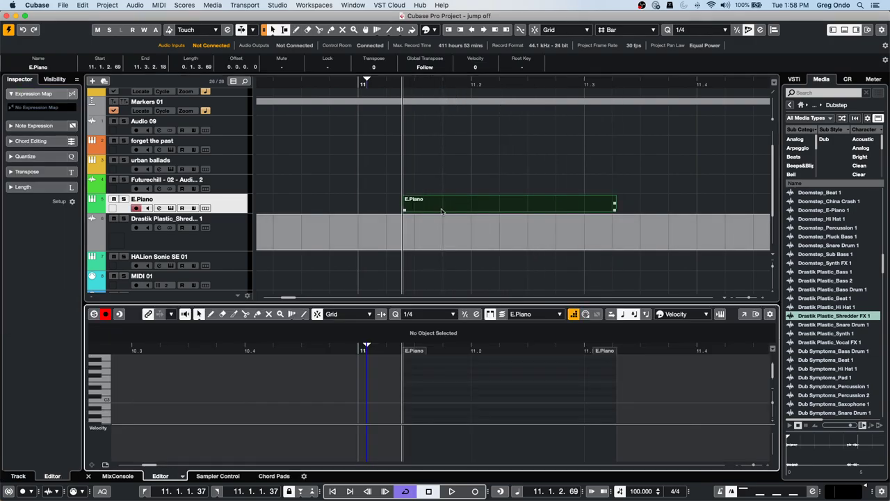
pyautogui.rightClick(393, 399)
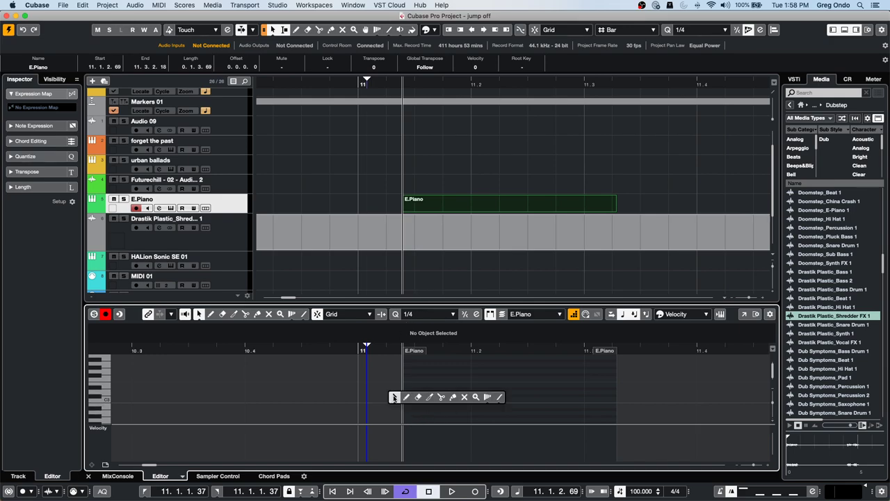
pyautogui.click(394, 398)
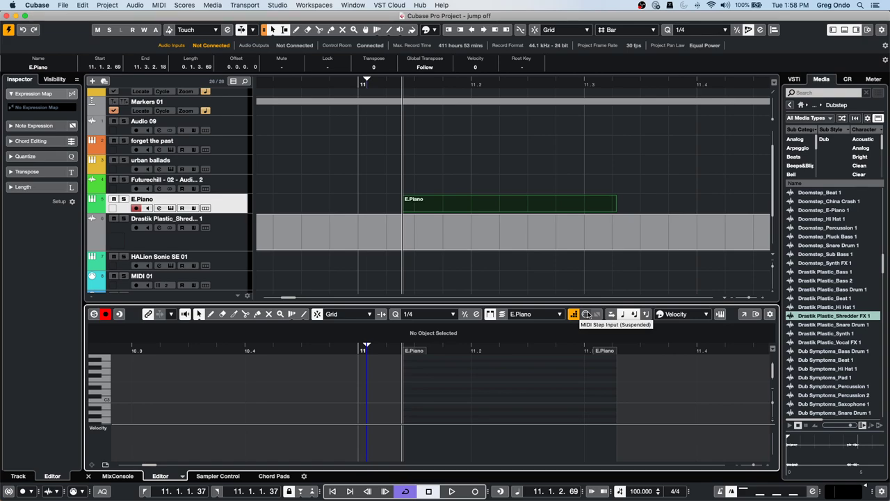
pyautogui.click(586, 314)
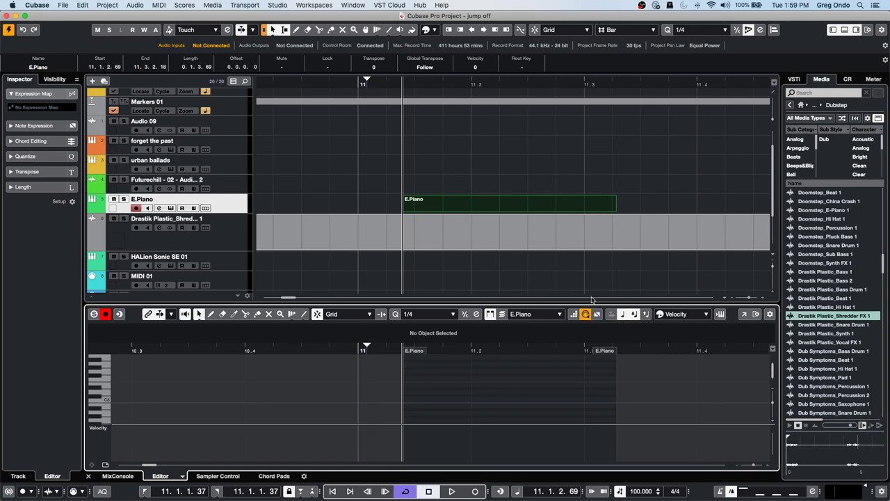
# Draw a quarter-note A2 from 11.1.1 to 11.2.1 in the Key Editor and review the quantize presets.
pyautogui.rightClick(426, 405)
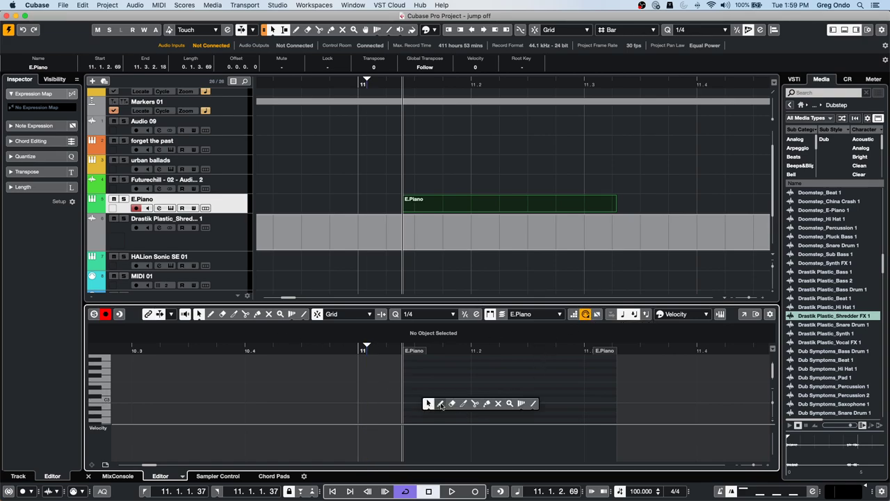
pyautogui.click(436, 404)
pyautogui.click(419, 412)
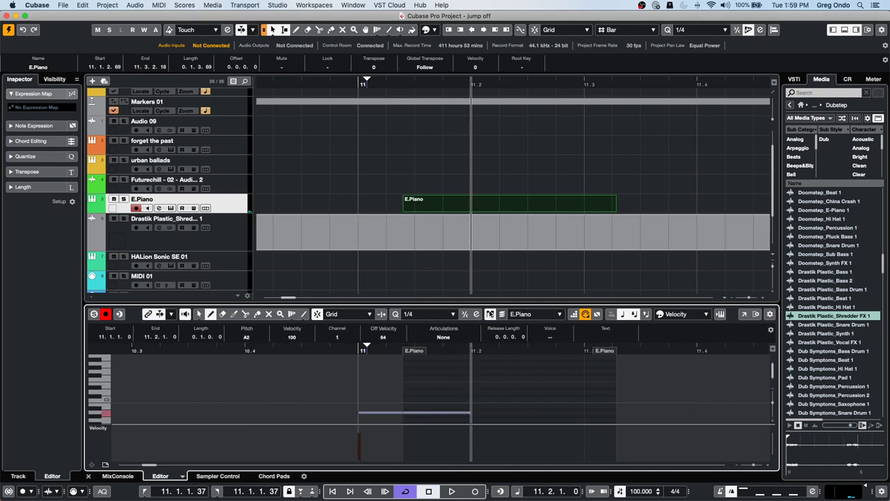
pyautogui.click(426, 314)
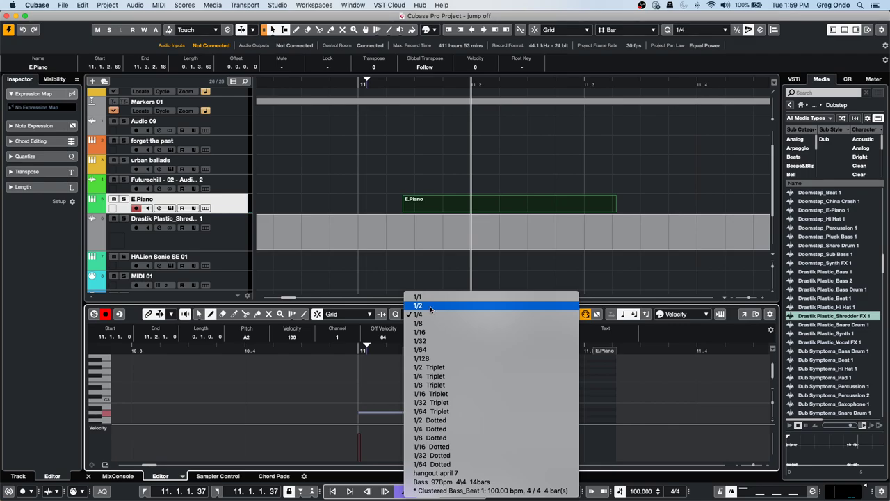
pyautogui.click(429, 88)
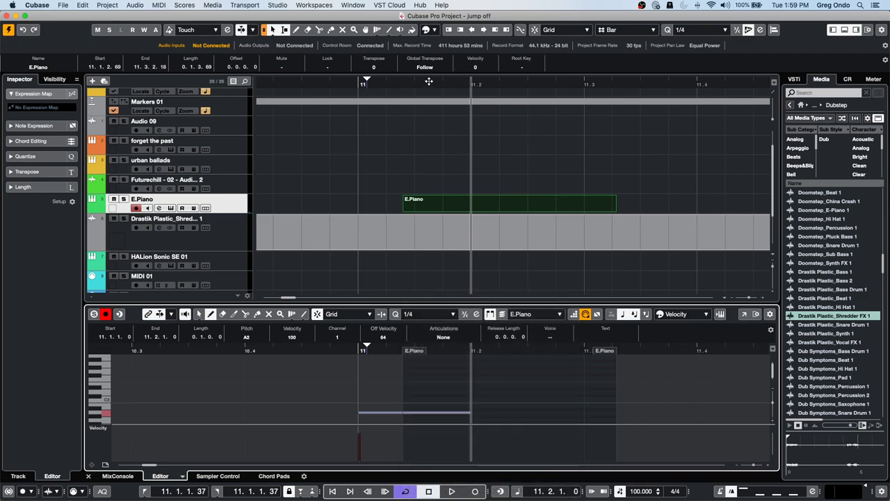
# Draw a longer MIDI part on the E.Piano track from about 14.1.4 to 22.3.2 and open it in the Key Editor.
pyautogui.moveTo(429, 89); pyautogui.dragTo(429, 51)
pyautogui.rightClick(474, 205)
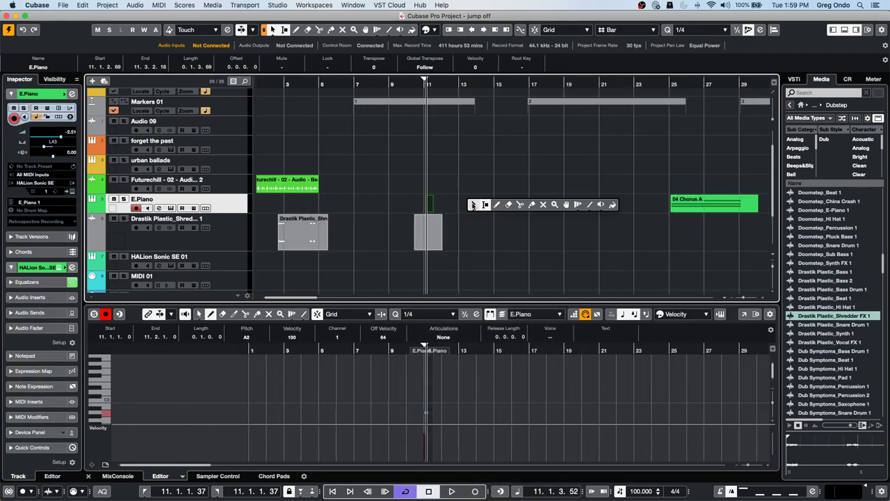
pyautogui.click(495, 205)
pyautogui.moveTo(496, 204); pyautogui.dragTo(626, 206)
pyautogui.click(497, 204)
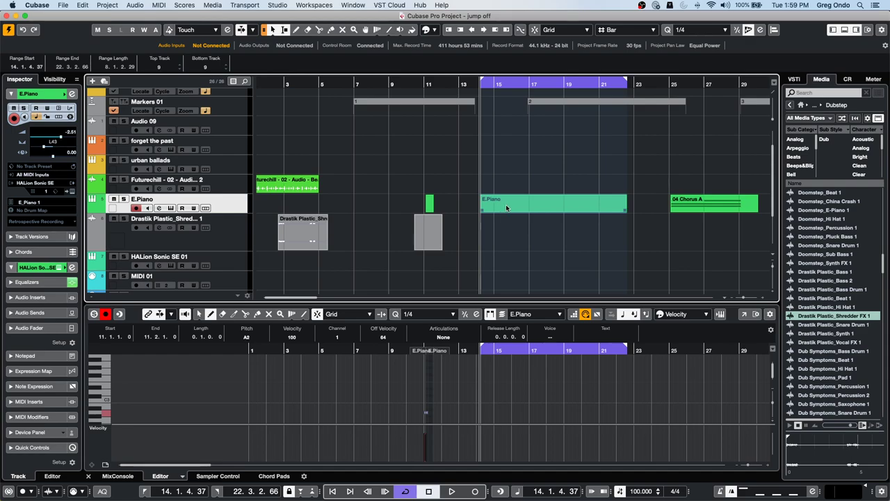
pyautogui.click(511, 208)
pyautogui.doubleClick(516, 208)
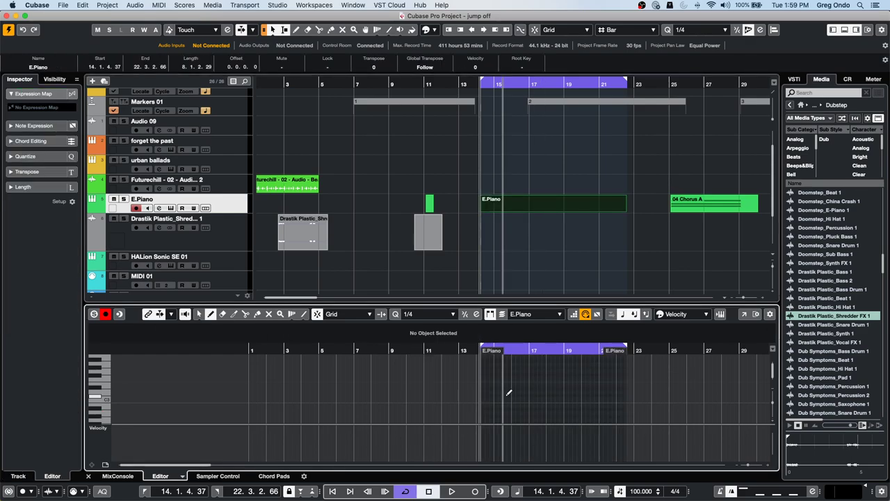
# Draw short notes in the new E.Piano part rising from A2 in bar 14 to F#3 in bar 18.
pyautogui.click(485, 414)
pyautogui.click(489, 413)
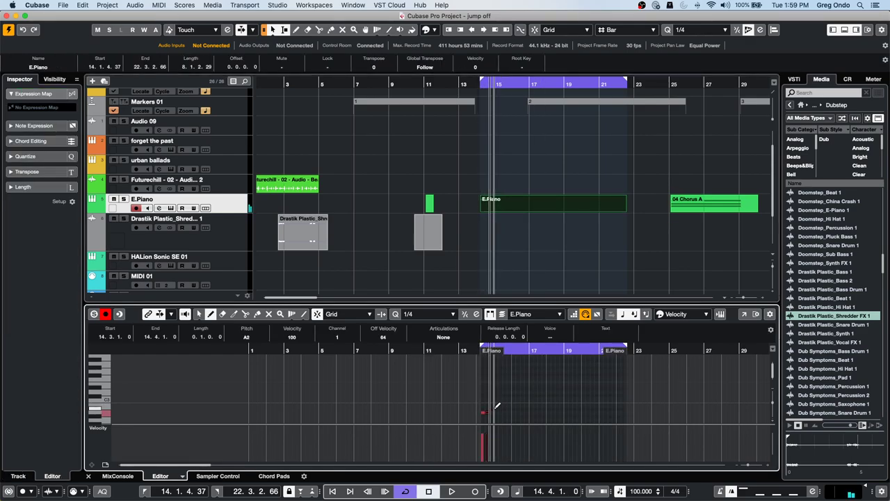
pyautogui.moveTo(495, 407); pyautogui.dragTo(502, 407)
pyautogui.click(504, 405)
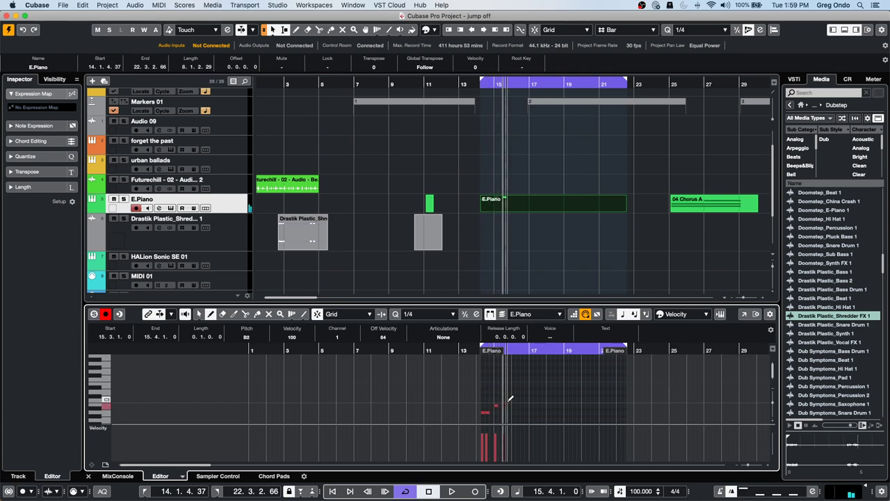
pyautogui.click(514, 399)
pyautogui.click(536, 387)
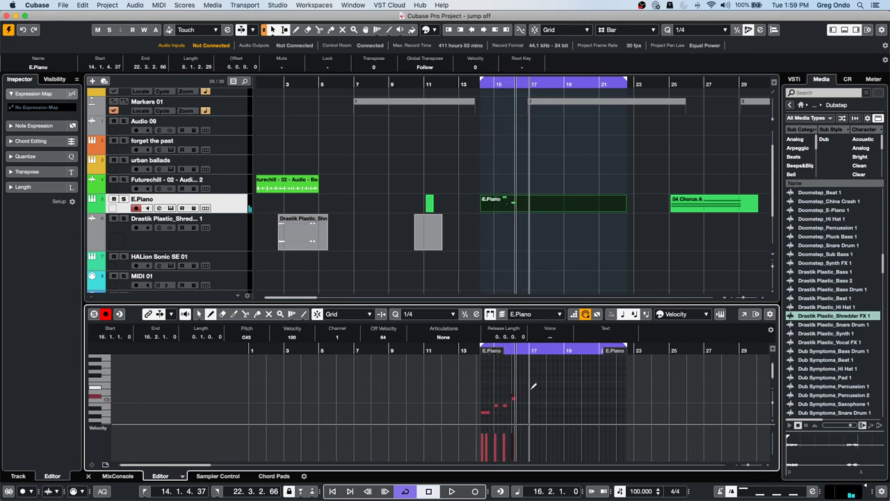
pyautogui.click(540, 378)
pyautogui.click(557, 375)
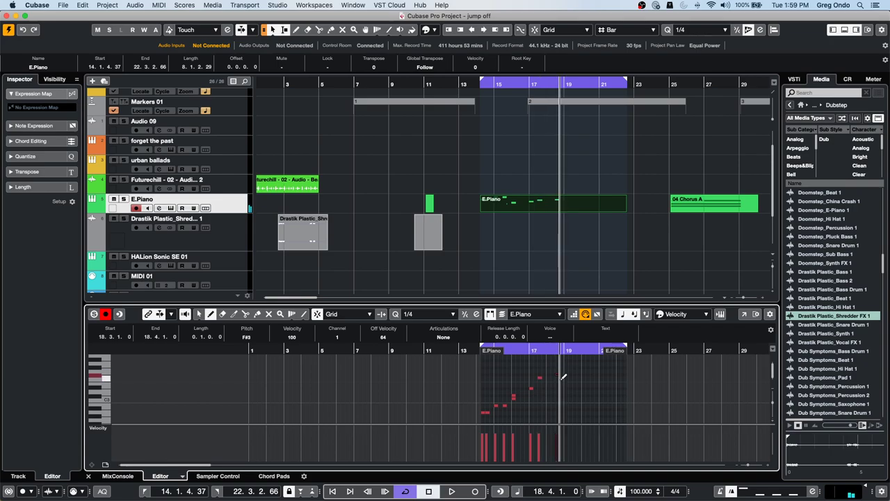
# Add a long A2 note from 17.4.1 to 21.3.1 and short notes rising to C#4 at 21.1.1.
pyautogui.moveTo(546, 413)
pyautogui.mouseDown()
pyautogui.moveTo(564, 413)
pyautogui.moveTo(609, 361)
pyautogui.mouseUp()
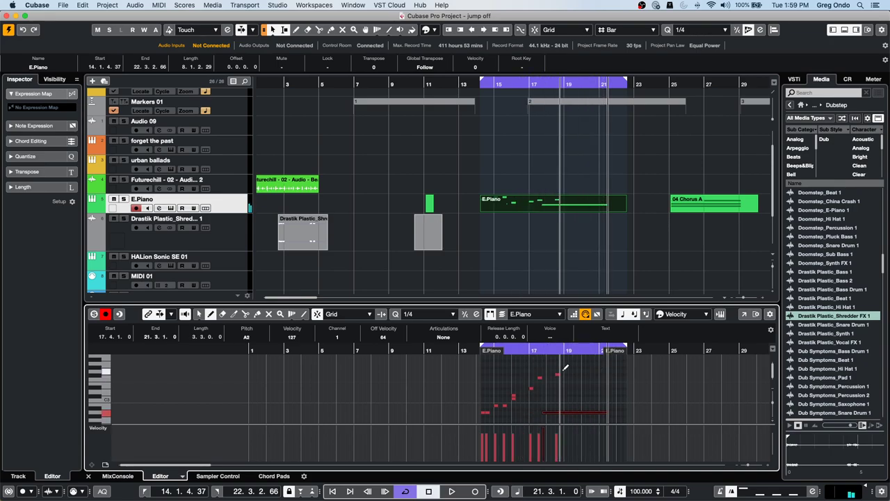
pyautogui.click(567, 367)
pyautogui.click(572, 365)
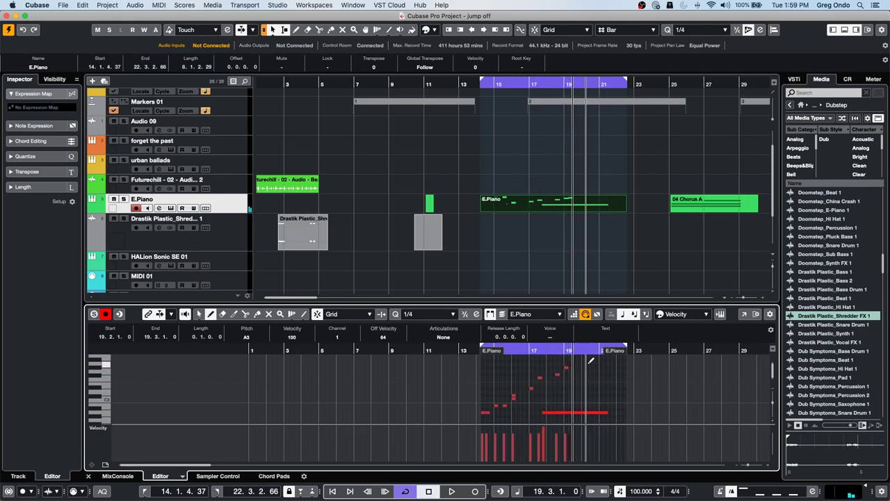
pyautogui.scroll(2, 590, 360)
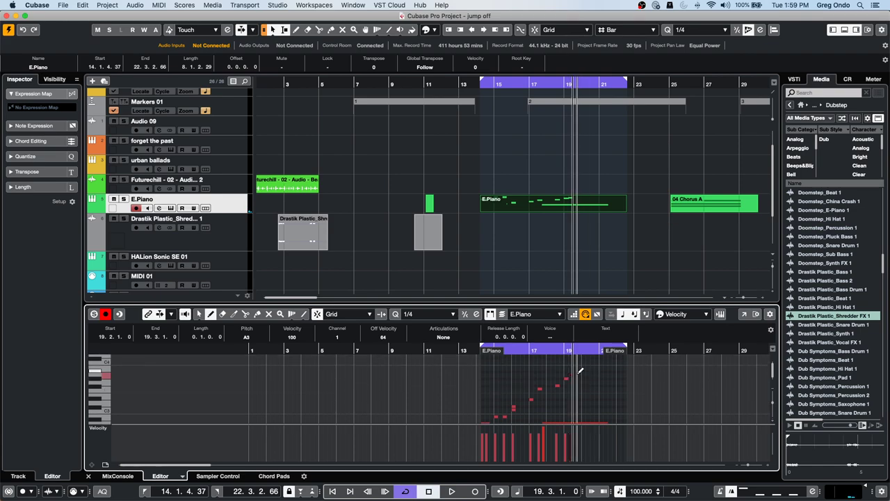
pyautogui.click(579, 372)
pyautogui.click(584, 368)
pyautogui.click(589, 363)
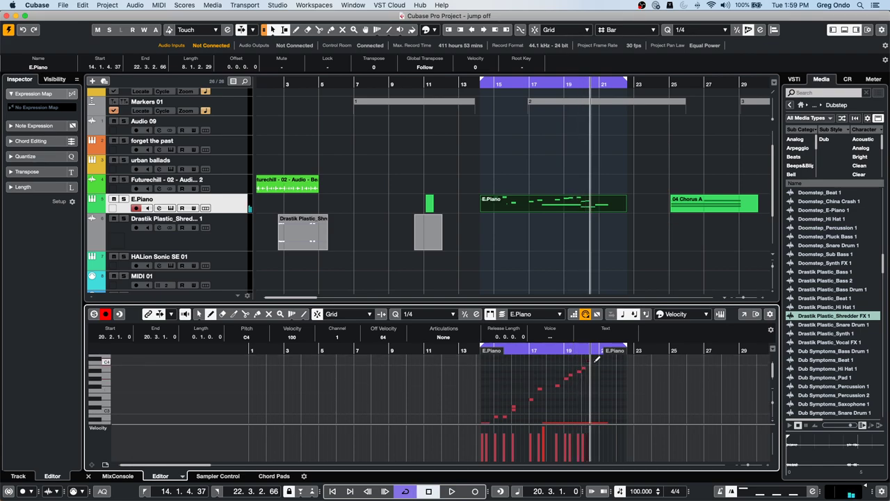
pyautogui.click(595, 359)
# Dissolve the long E.Piano part into separate pitches with Optimized Display off.
pyautogui.click(539, 267)
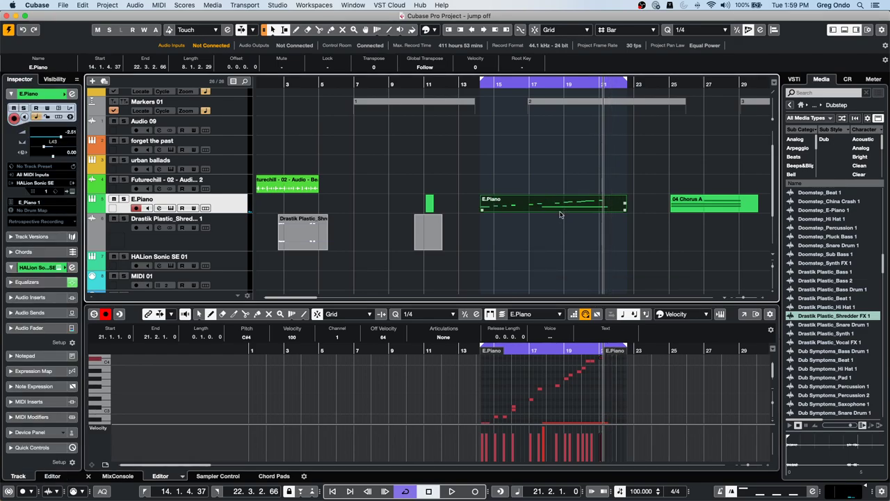
pyautogui.click(217, 4)
pyautogui.moveTo(158, 5)
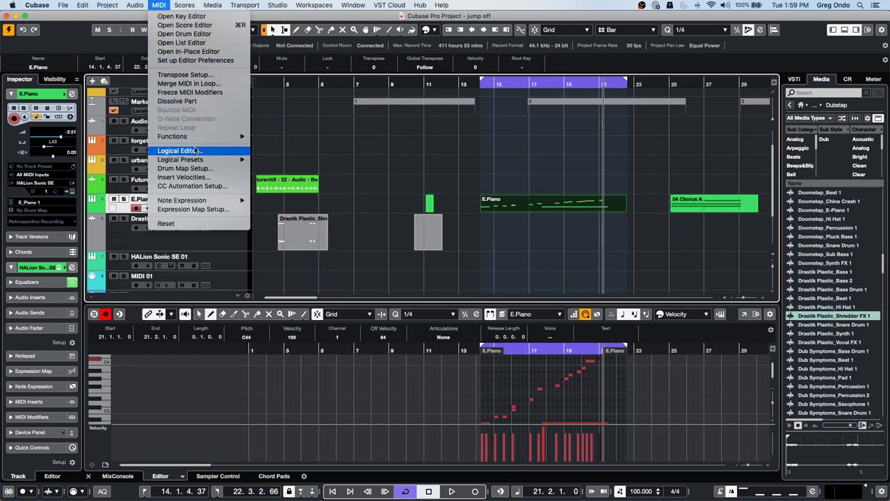
pyautogui.click(200, 100)
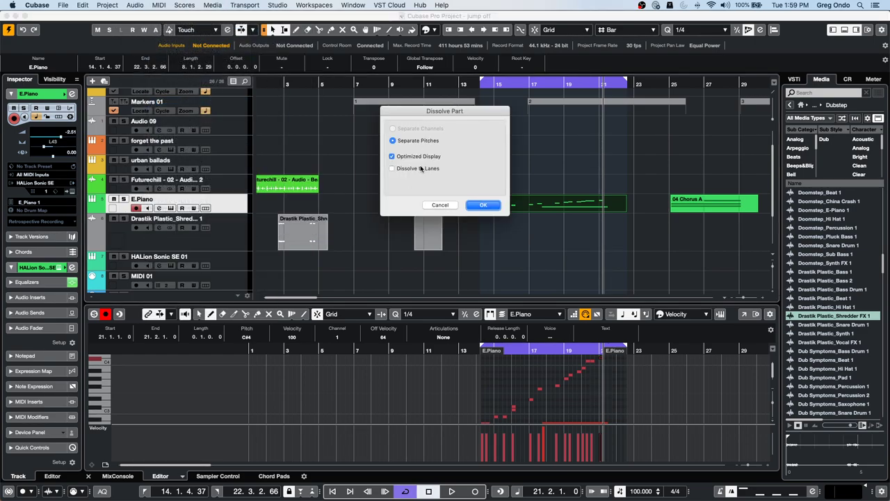
pyautogui.click(393, 157)
pyautogui.click(486, 206)
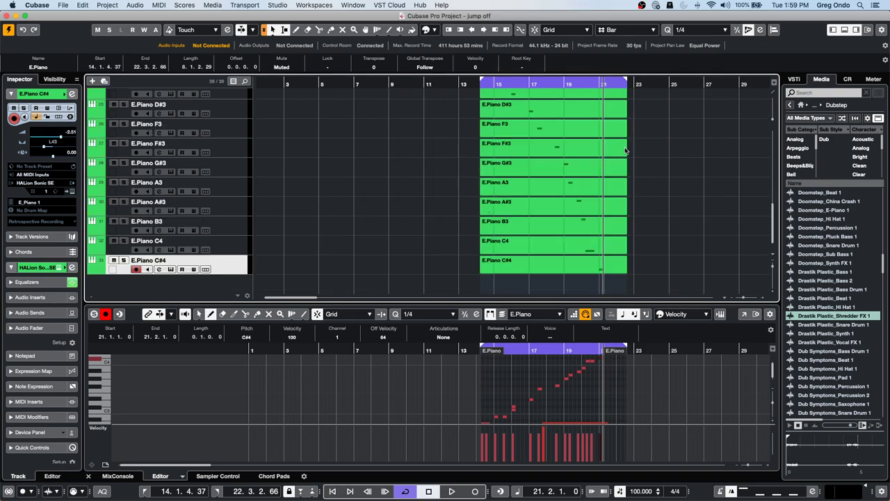
# Examine the separate E.Piano pitch tracks, from A2 to C#4, and review the Dissolve Part options.
pyautogui.click(415, 214)
pyautogui.scroll(2, 160, 191)
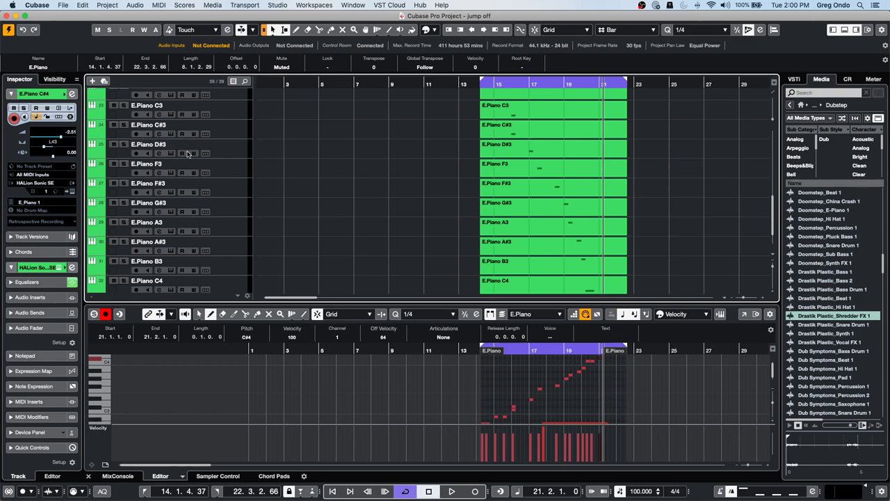
pyautogui.scroll(10, 204, 154)
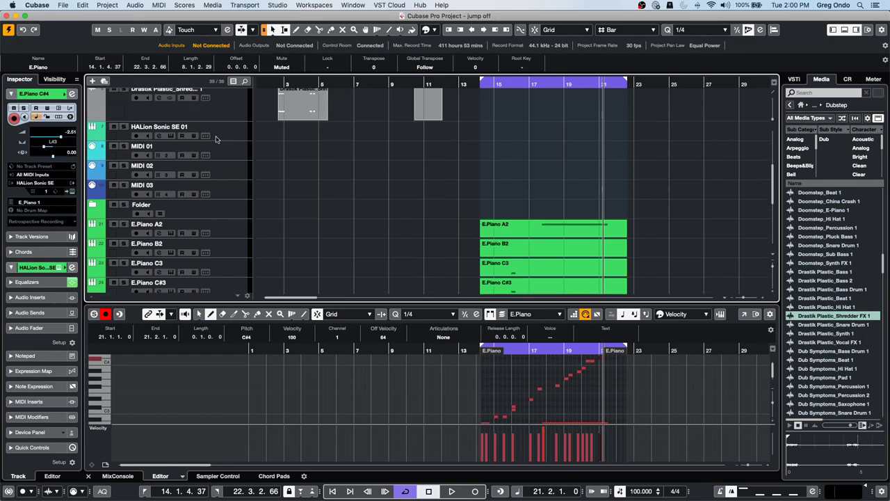
pyautogui.scroll(-1, 219, 134)
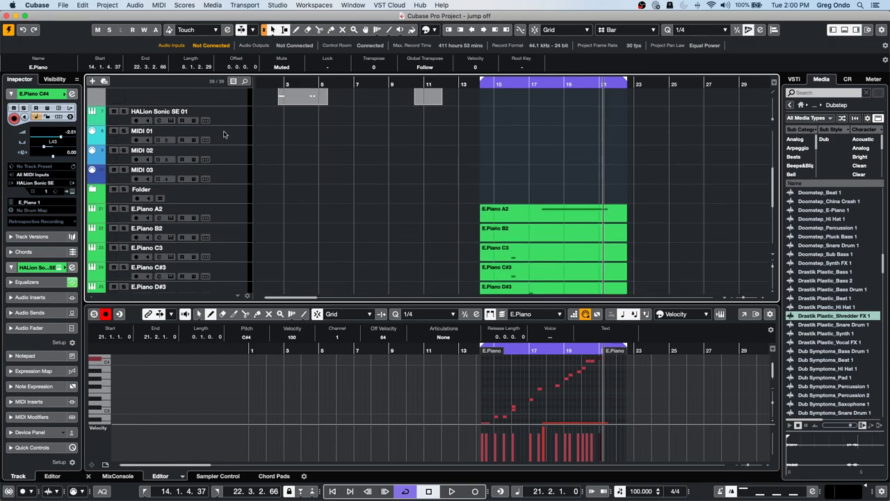
pyautogui.click(158, 4)
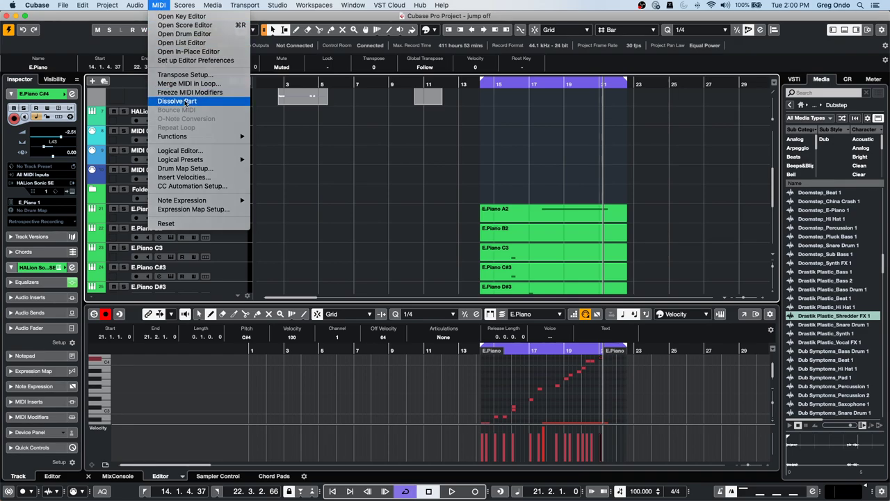
pyautogui.click(185, 102)
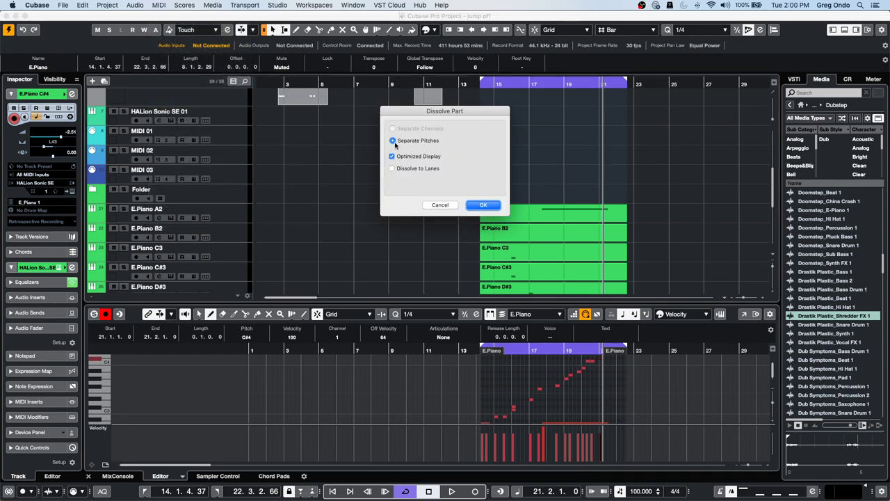
pyautogui.click(438, 205)
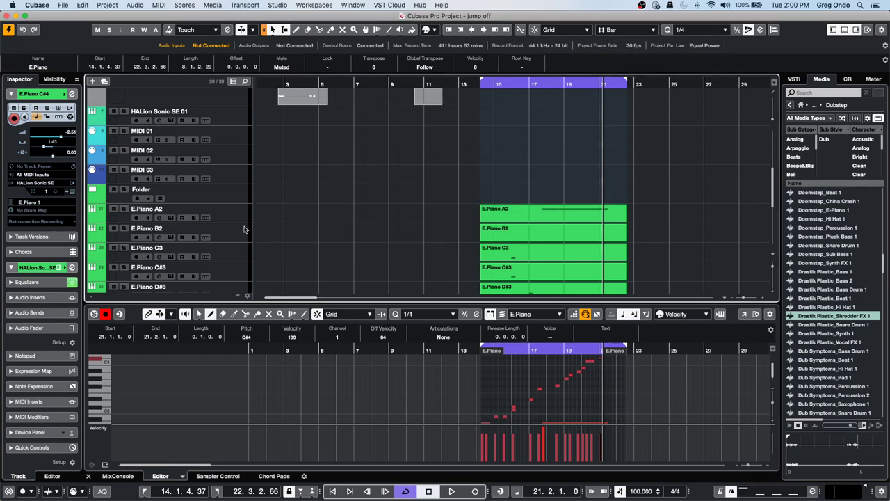
pyautogui.scroll(-2, 237, 221)
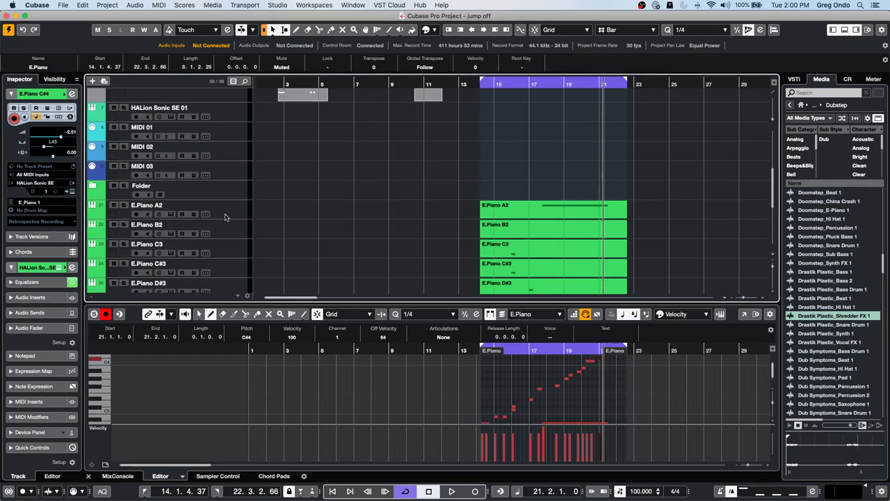
pyautogui.scroll(-4, 224, 206)
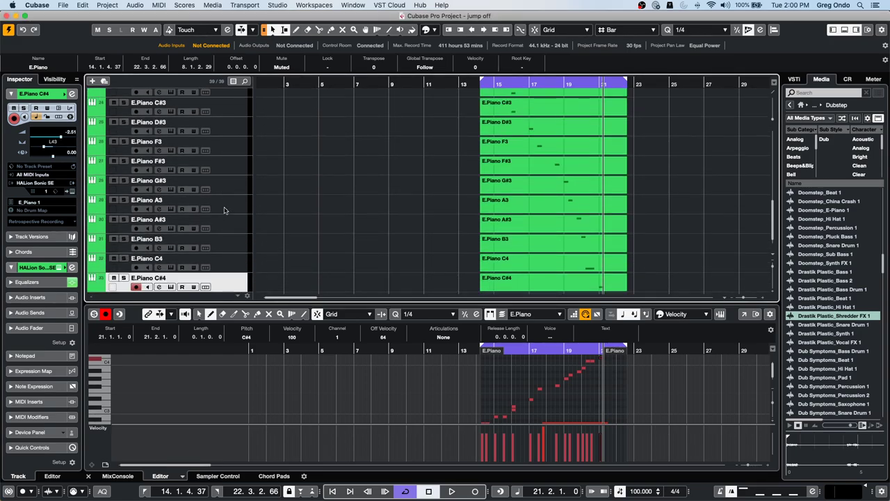
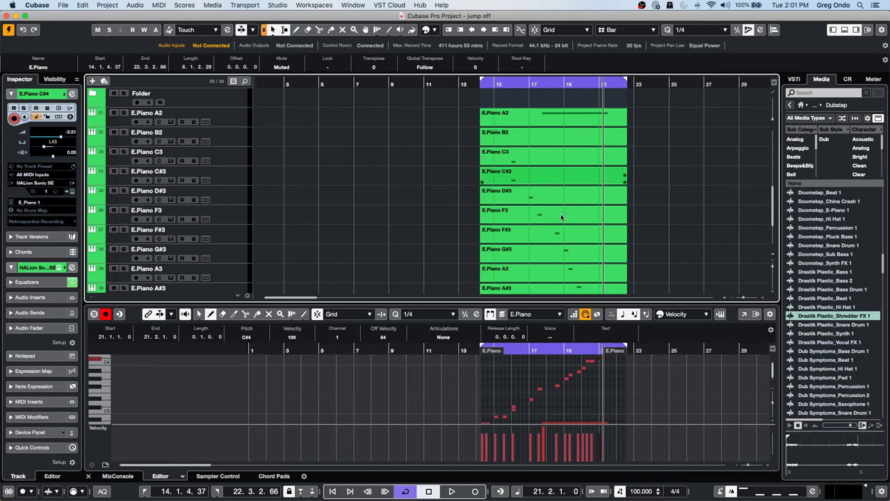
# Open the MediaBay window.
pyautogui.click(284, 6)
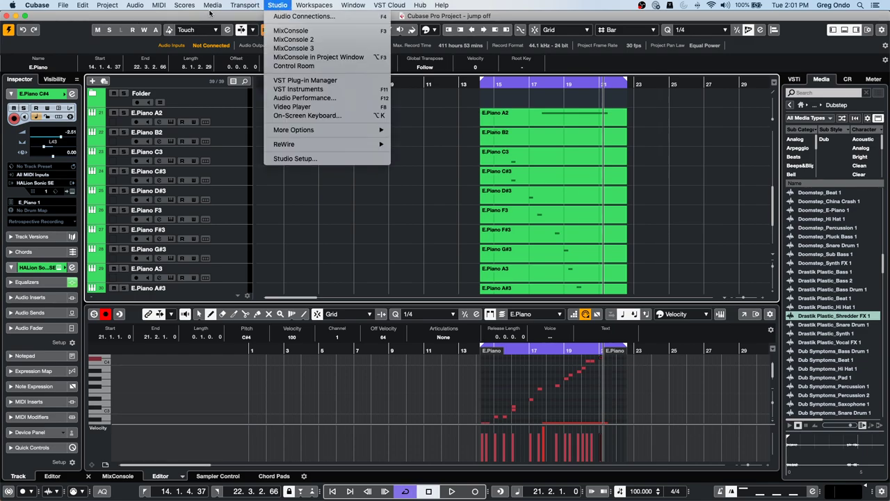
pyautogui.moveTo(213, 5)
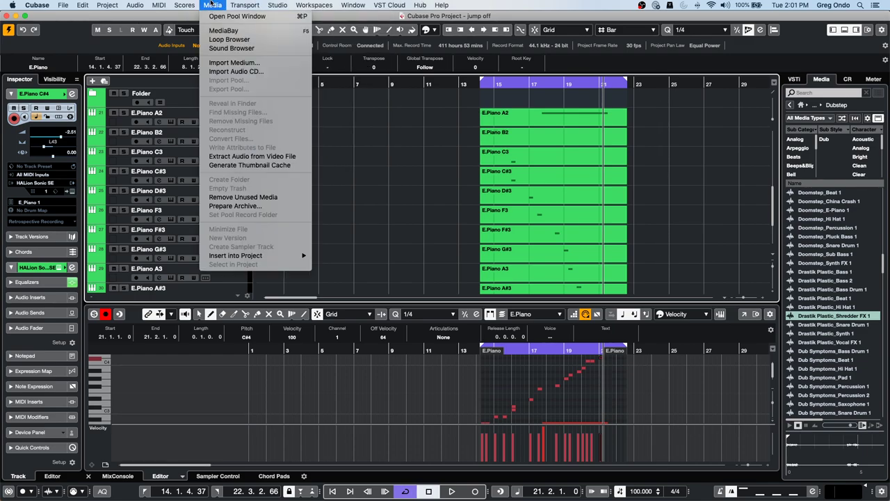
pyautogui.click(243, 32)
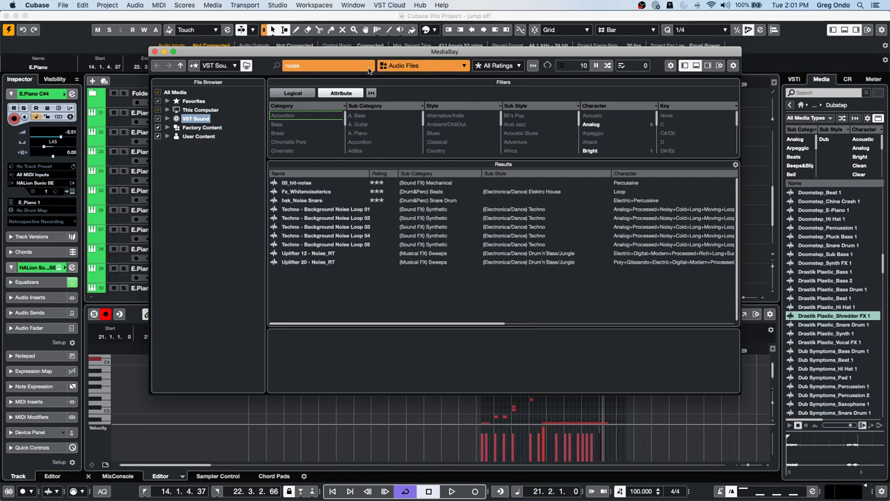
# Show the Attribute Inspector for the "Percy - 10 - Audio - Noise Sweep" file and maximize the MediaBay window.
pyautogui.click(317, 262)
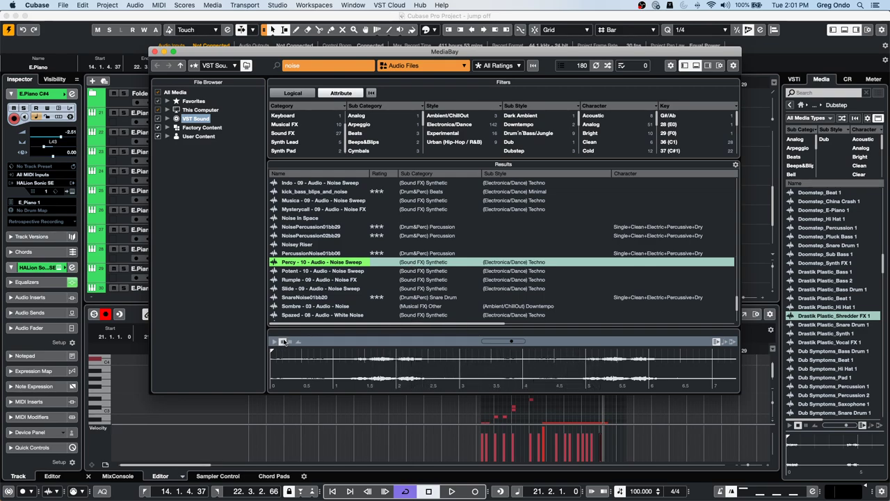
pyautogui.click(719, 65)
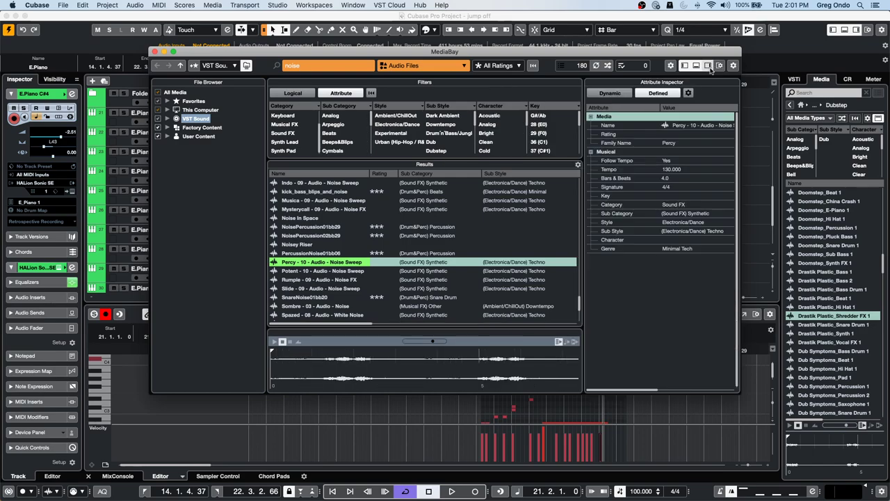
pyautogui.click(698, 128)
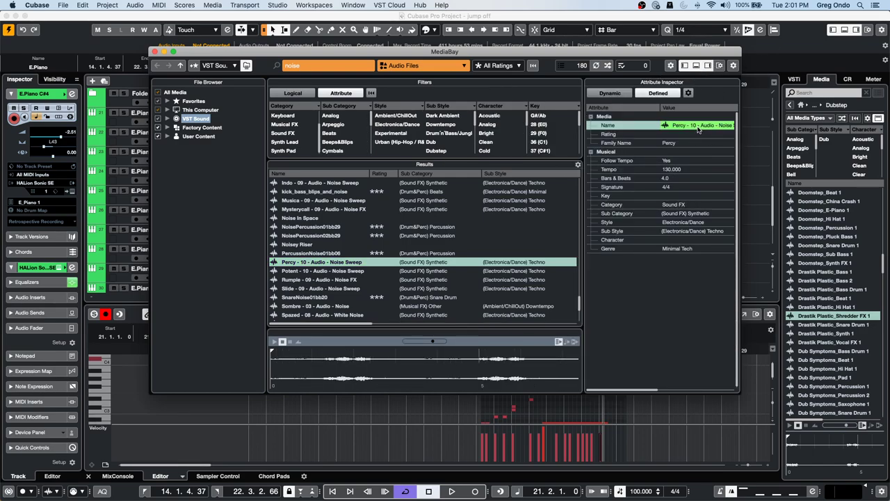
pyautogui.click(172, 51)
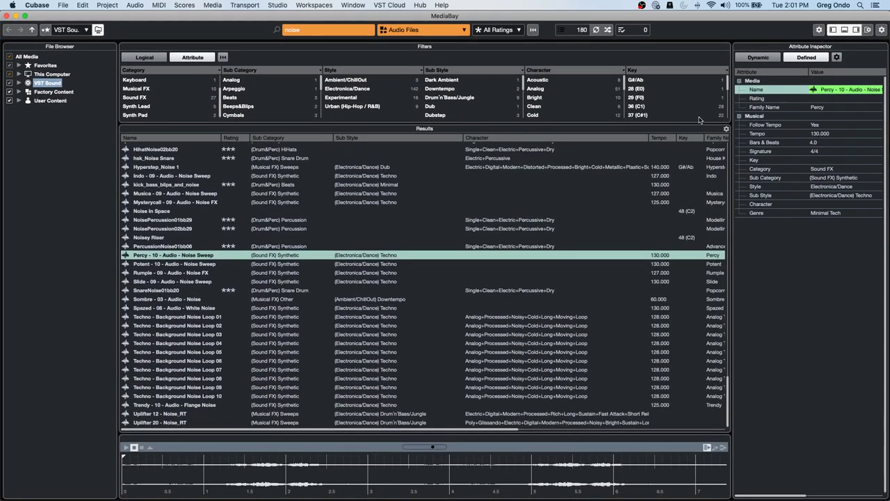
# Review the selectable audio file attributes and the options available for the Percy file's Name attribute.
pyautogui.click(837, 57)
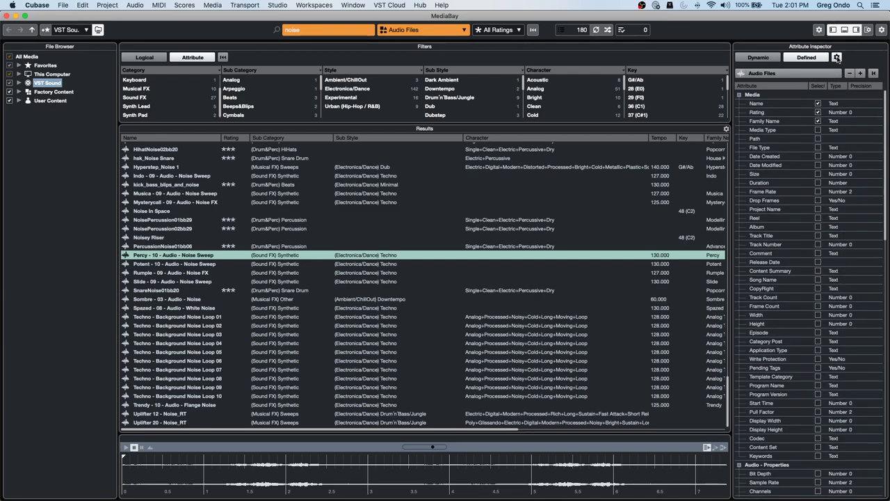
pyautogui.click(837, 57)
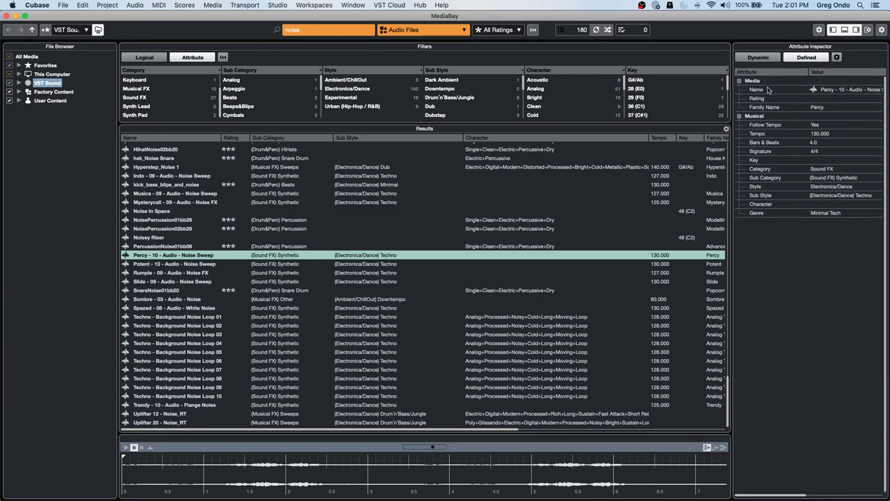
pyautogui.click(829, 90)
pyautogui.rightClick(820, 90)
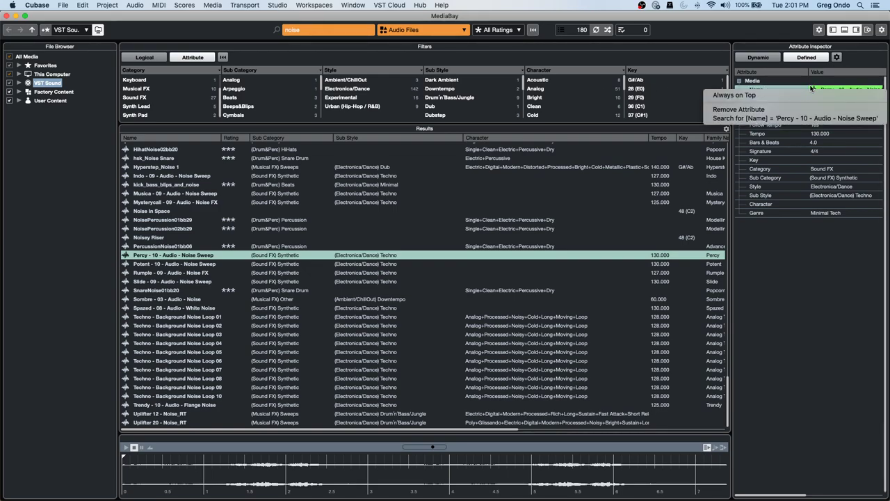
pyautogui.click(786, 253)
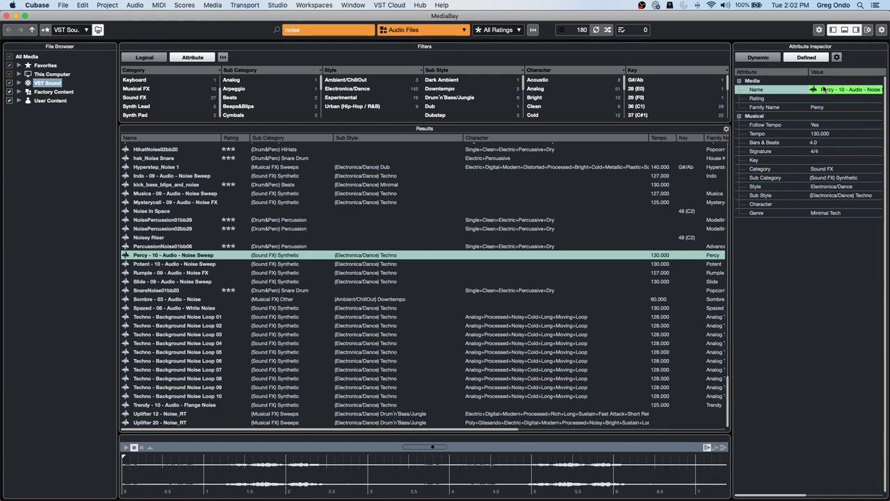
pyautogui.rightClick(823, 93)
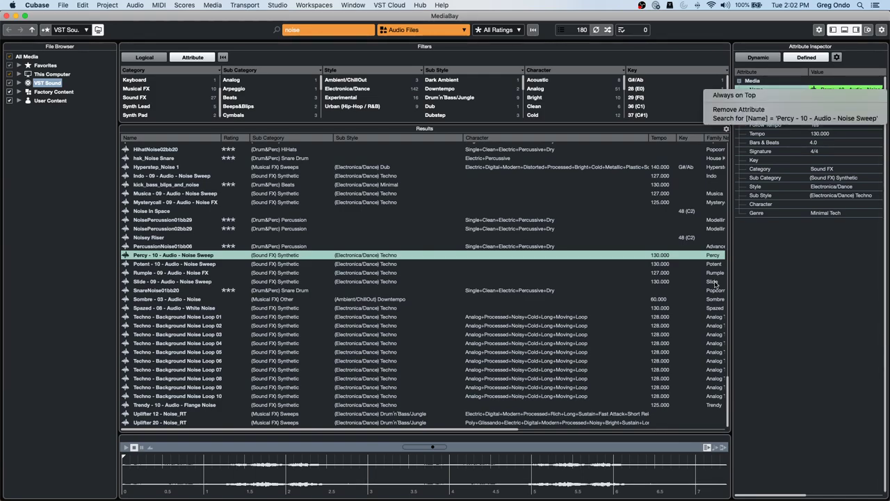
# Audition "Techno - Background Noise Loop 02", check the options available for the file, and stop the preview.
pyautogui.click(164, 326)
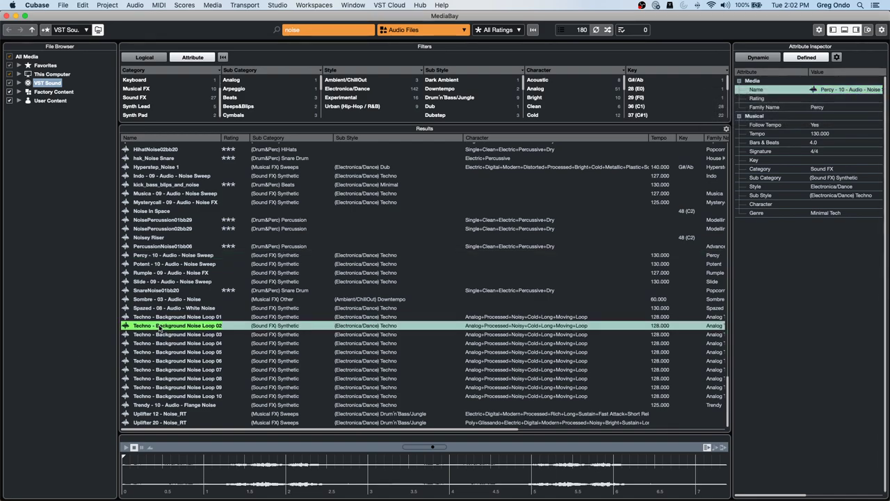
pyautogui.rightClick(159, 326)
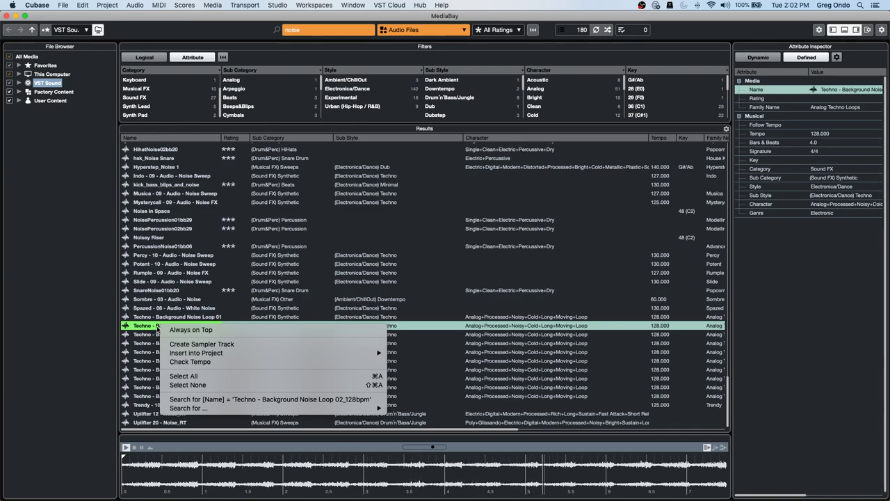
pyautogui.click(131, 450)
pyautogui.click(134, 447)
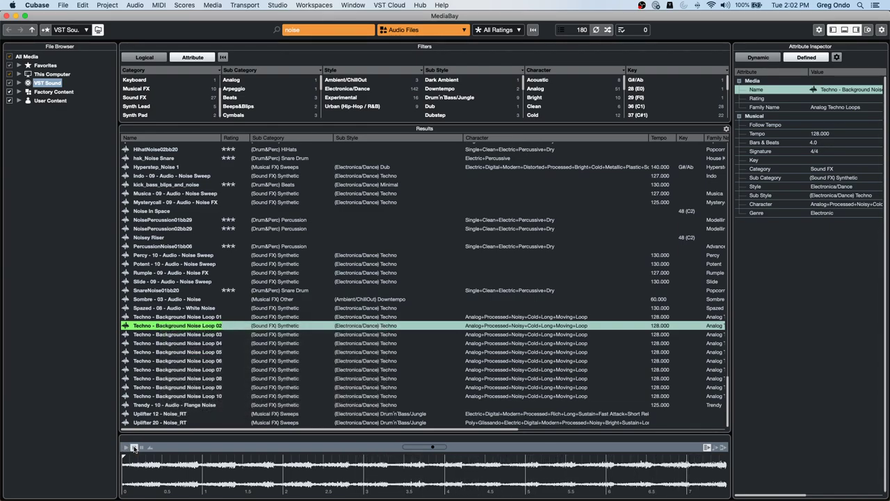
# Audition "Slide - 09 - Audio - Noise Sweep" from the MediaBay results.
pyautogui.click(148, 282)
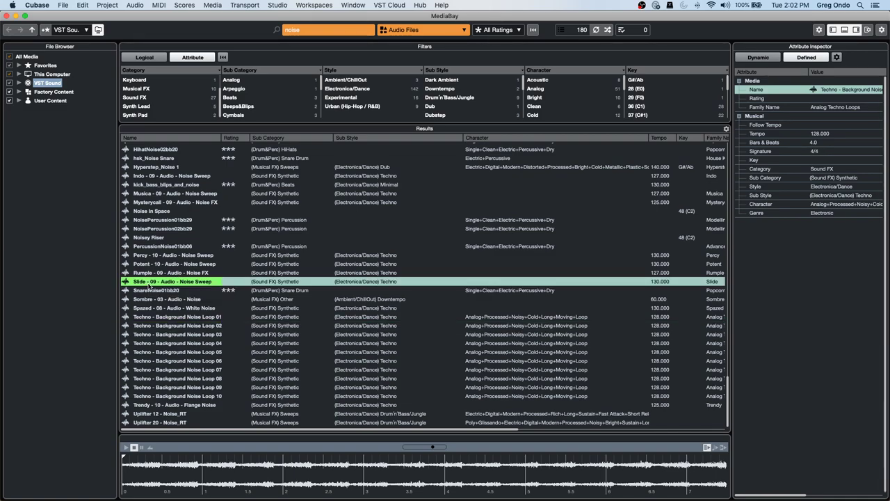
pyautogui.press('space')
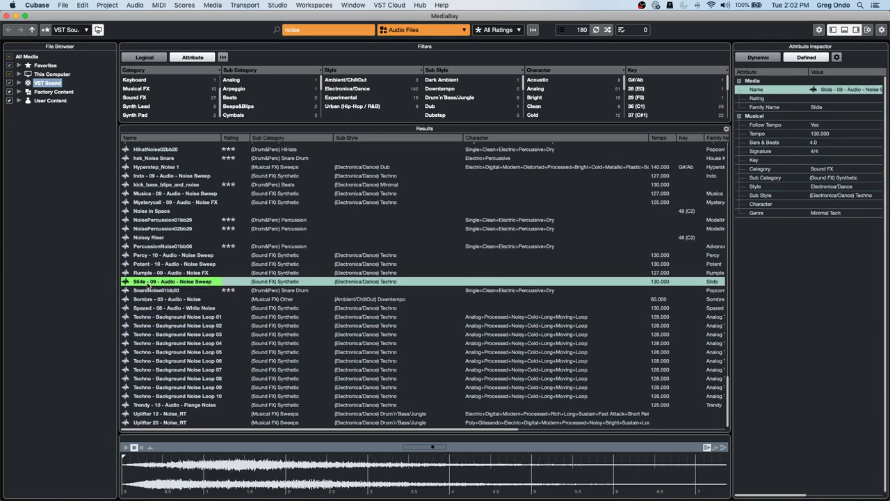
pyautogui.press('space')
pyautogui.press('space')
# Examine the Slide file's Name attribute, the defined attribute configuration, and the available Category choices.
pyautogui.click(829, 91)
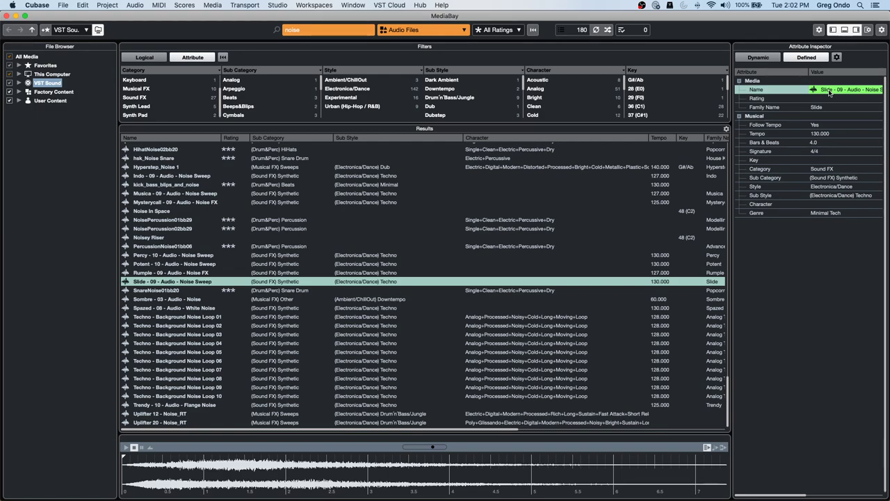
pyautogui.click(836, 57)
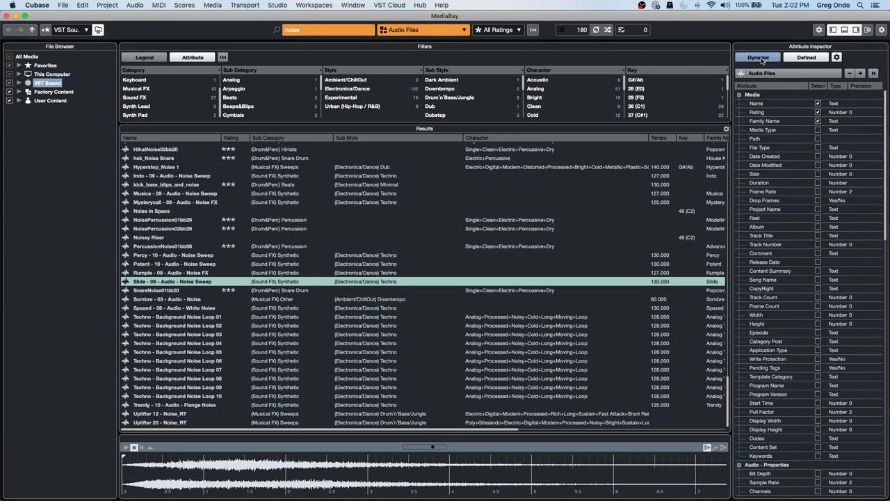
pyautogui.click(870, 33)
pyautogui.click(876, 153)
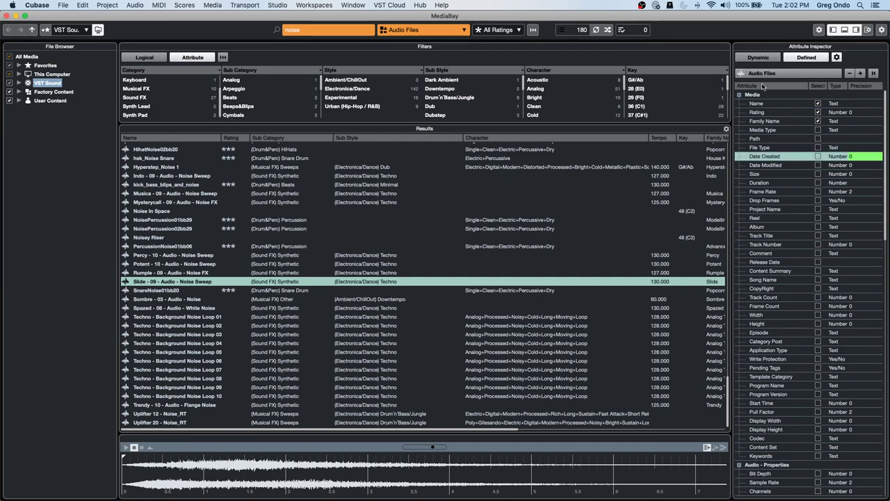
pyautogui.click(838, 57)
pyautogui.click(824, 90)
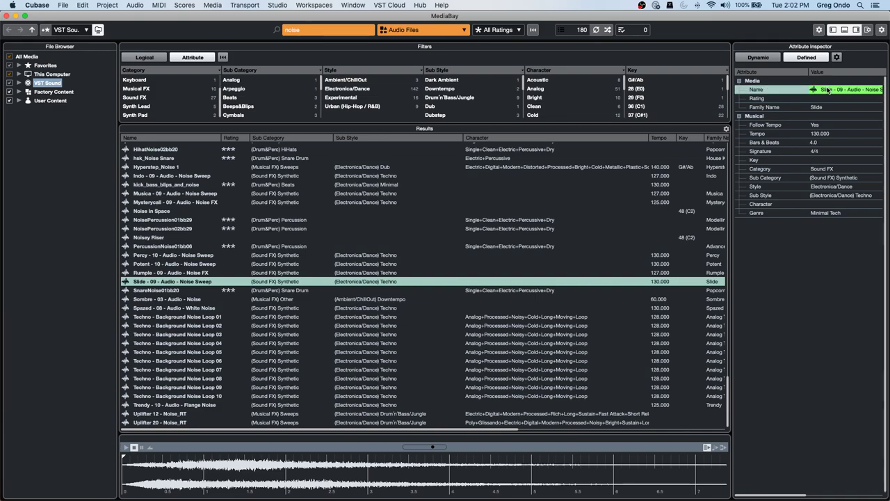
pyautogui.click(830, 169)
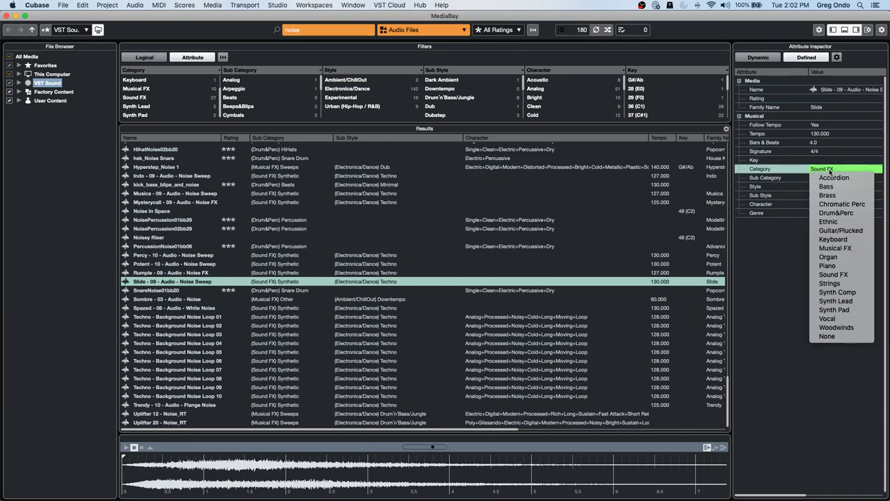
pyautogui.click(826, 91)
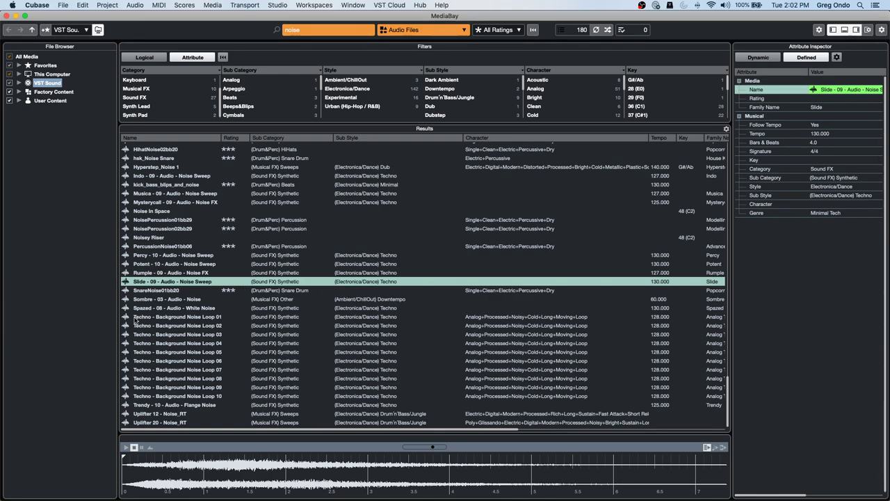
# Review the file options for "Techno - Background Noise Loop 02" and the Character options for Loop 03.
pyautogui.click(178, 325)
pyautogui.rightClick(179, 325)
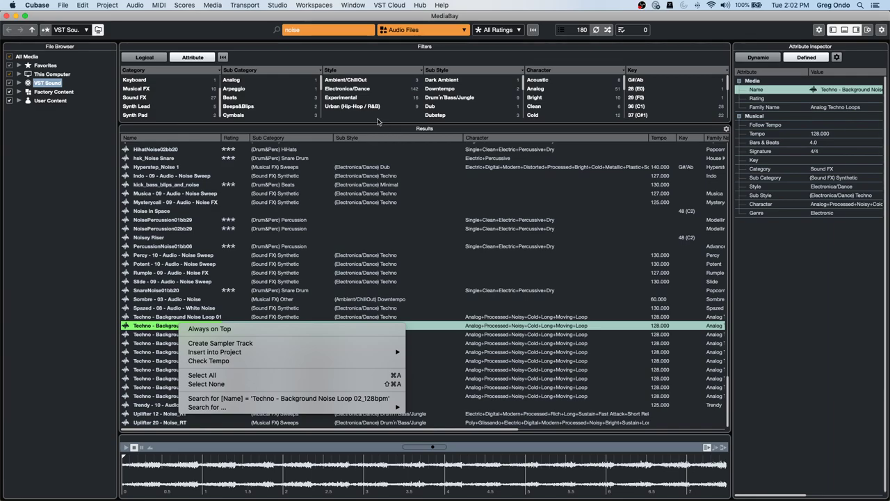
pyautogui.rightClick(556, 332)
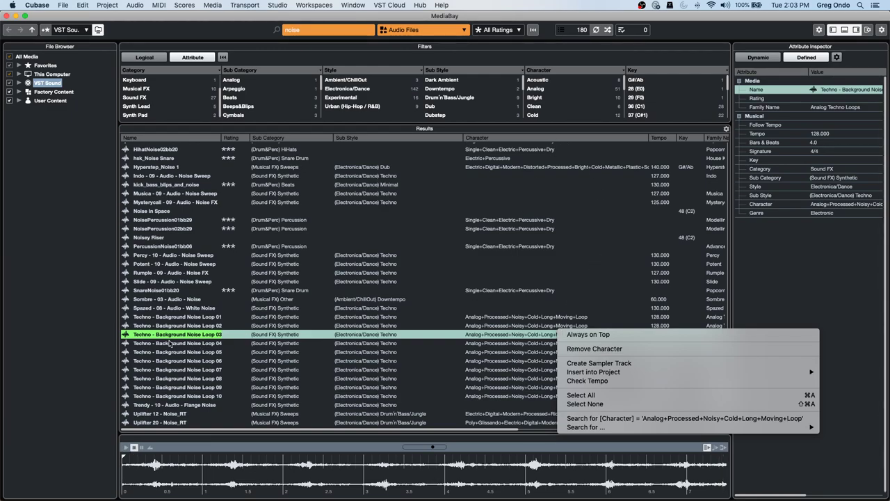
pyautogui.click(156, 338)
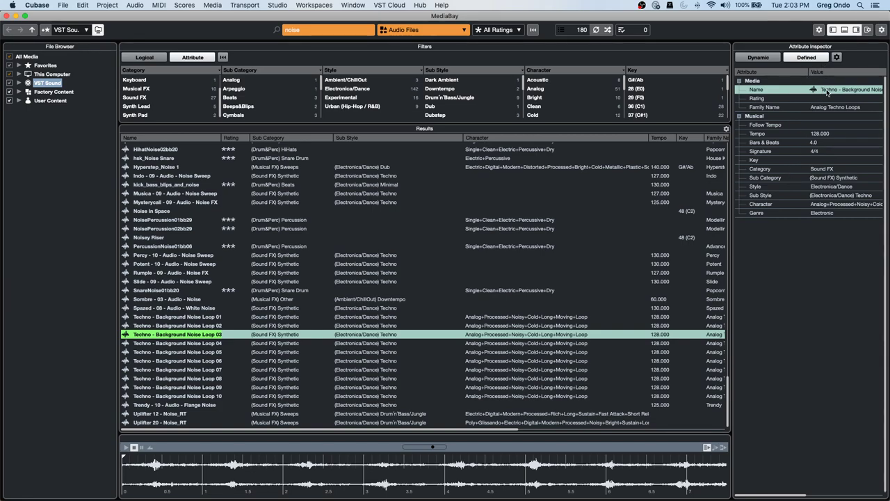
# Switch the Attribute Inspector from the defined attribute configuration to the Dynamic view for "Techno - Background Noise Loop 03".
pyautogui.click(837, 57)
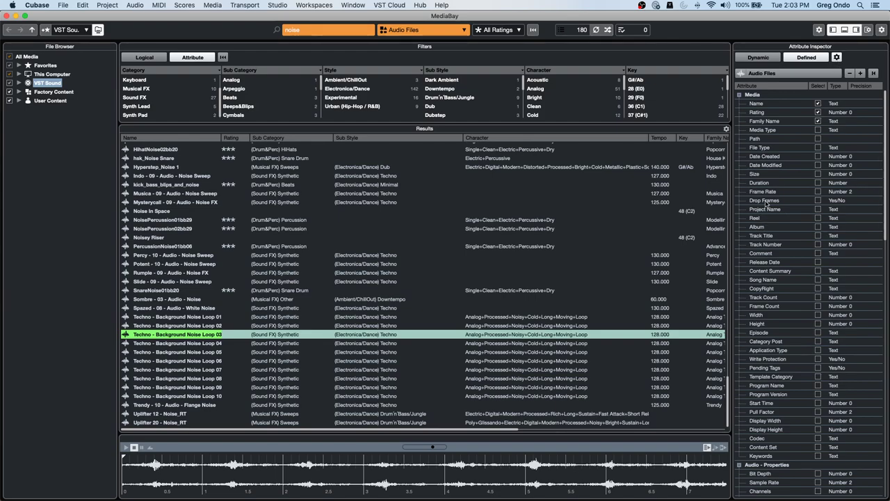
pyautogui.click(773, 60)
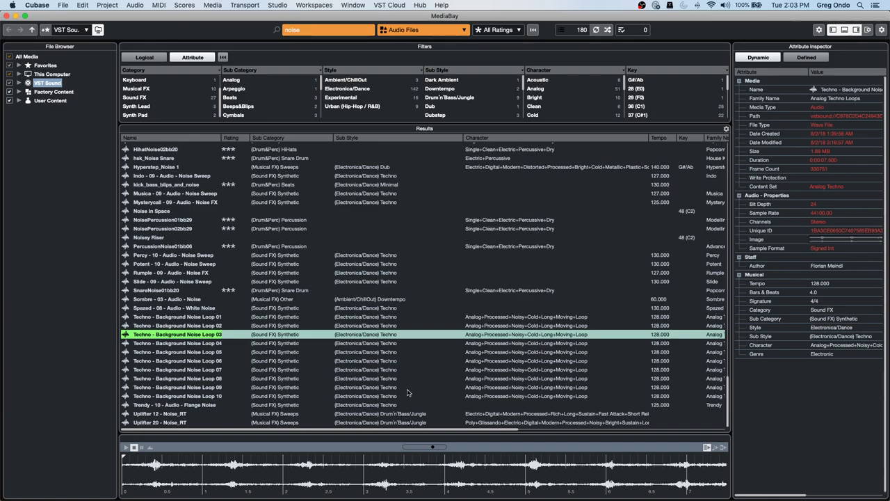
pyautogui.moveTo(415, 430); pyautogui.dragTo(348, 413)
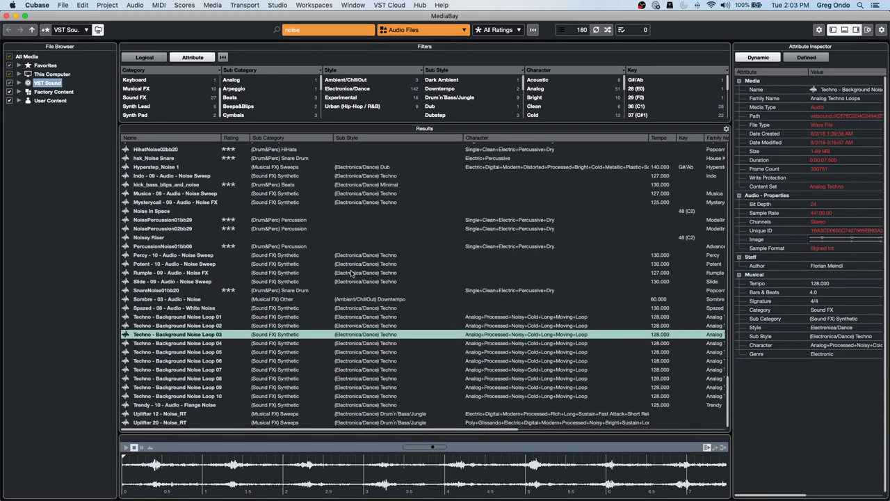
# Audition "Sombre - 03 - Audio - Noise" and check the options for the file and its Name attribute.
pyautogui.click(146, 300)
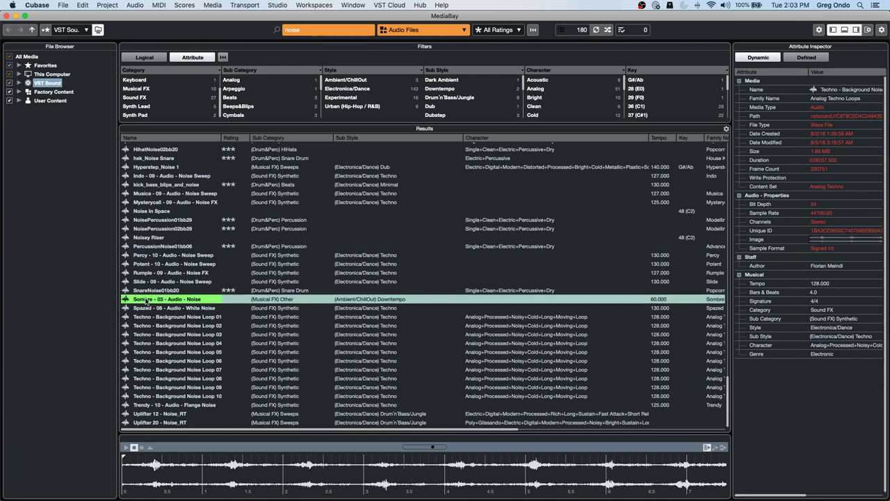
pyautogui.rightClick(147, 300)
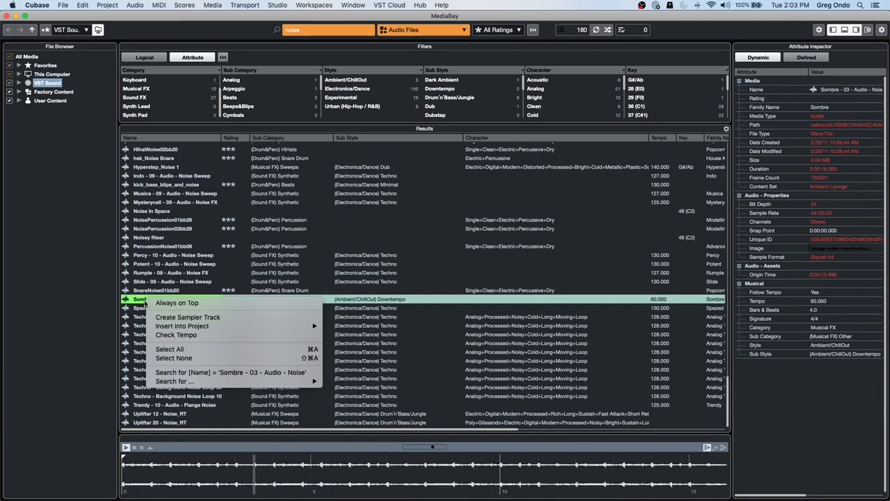
pyautogui.click(166, 247)
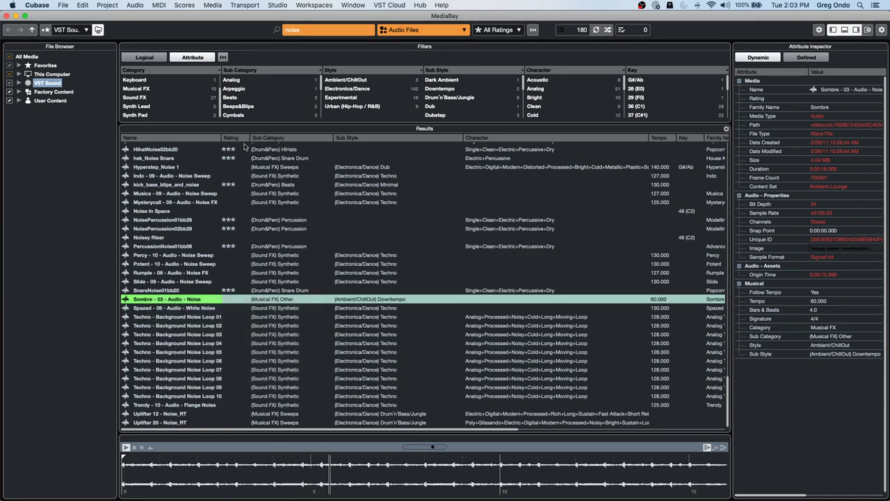
pyautogui.click(830, 91)
pyautogui.rightClick(829, 91)
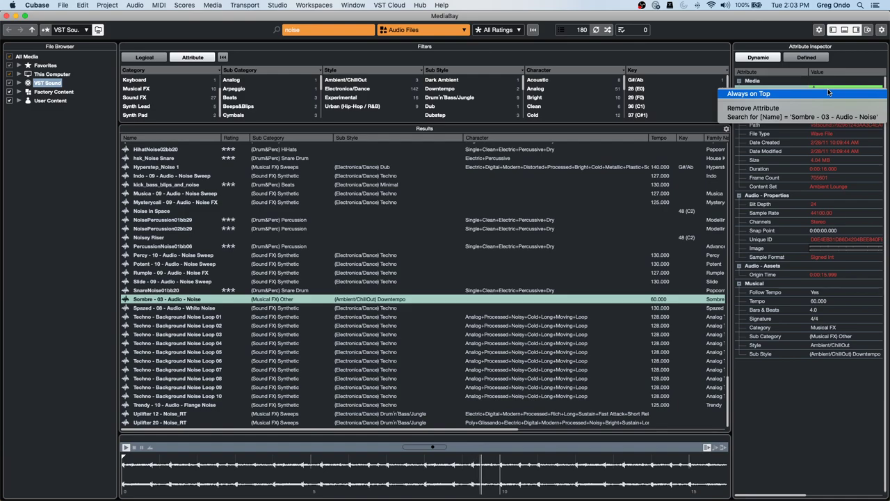
pyautogui.click(809, 381)
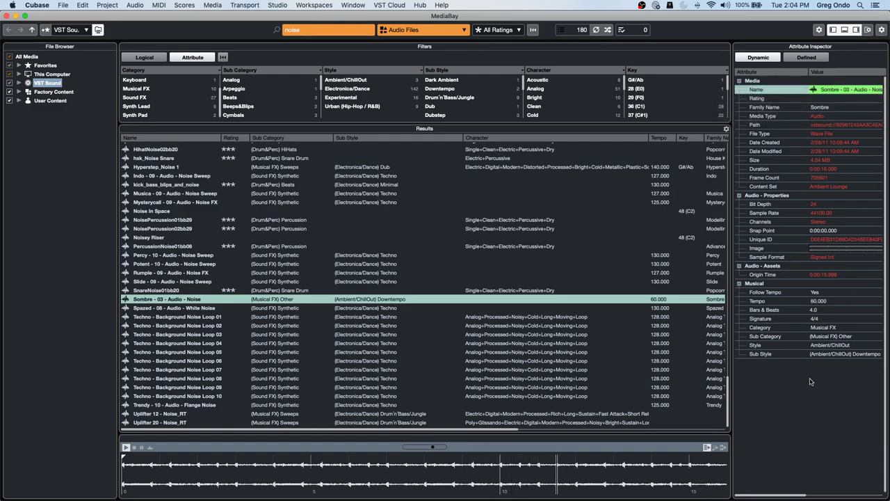
pyautogui.press('space')
# Close the MediaBay window and place the project cursor at about bar 6, keeping the Media browser displayed.
pyautogui.click(5, 15)
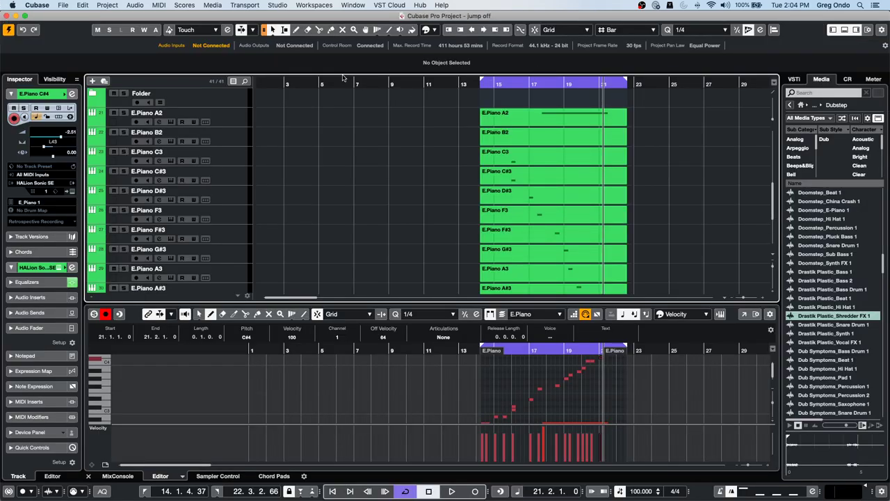
pyautogui.moveTo(345, 83); pyautogui.dragTo(340, 43)
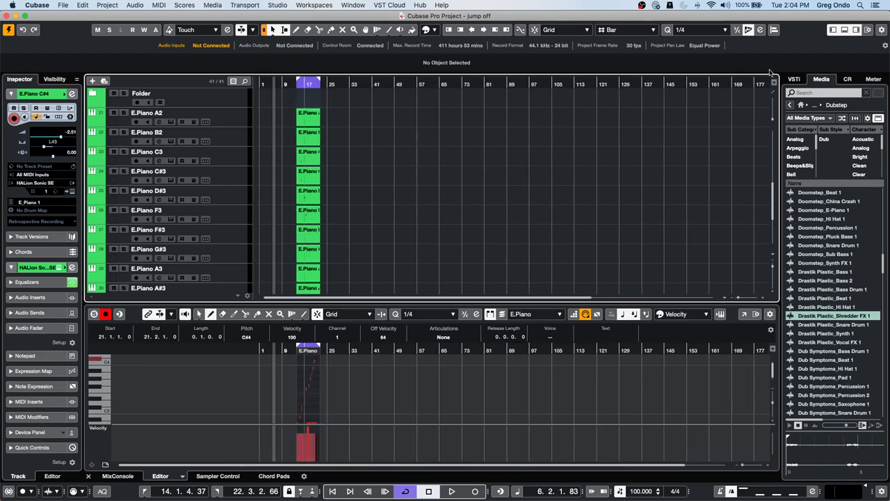
pyautogui.click(794, 80)
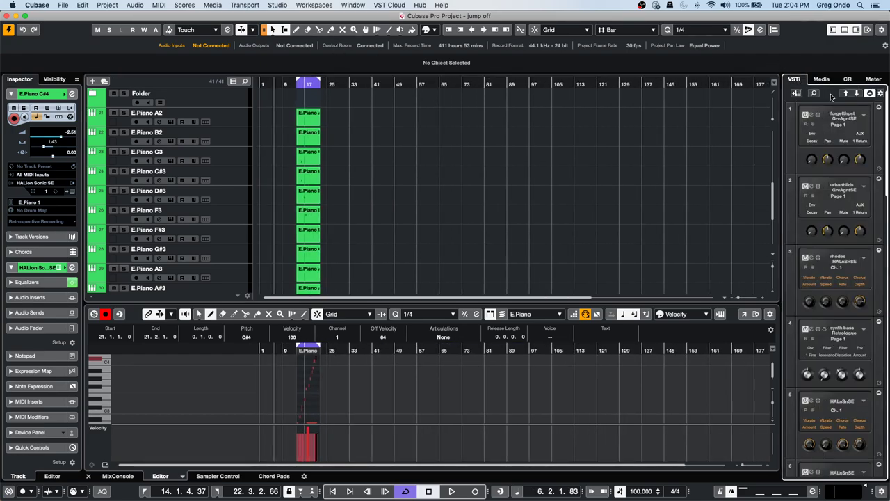
pyautogui.click(820, 79)
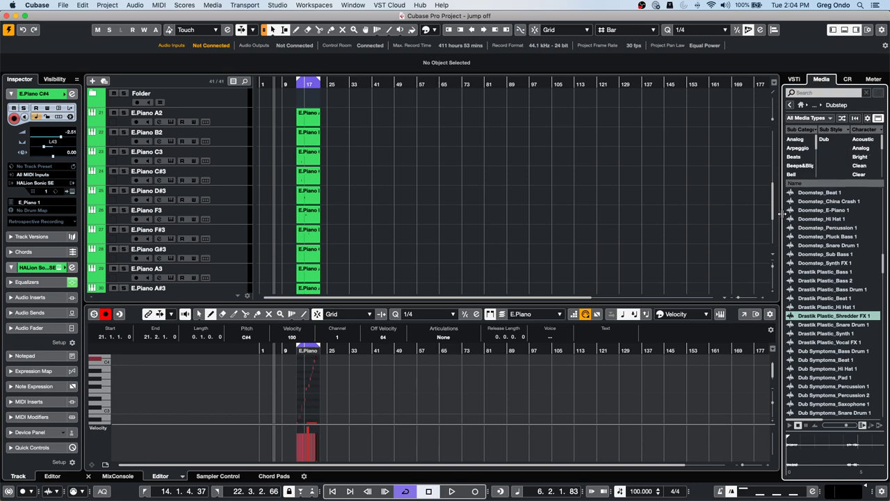
# Add a LoopMash instrument track from the VST Instruments media below the E.Piano F3 track and close its plug-in window.
pyautogui.click(800, 105)
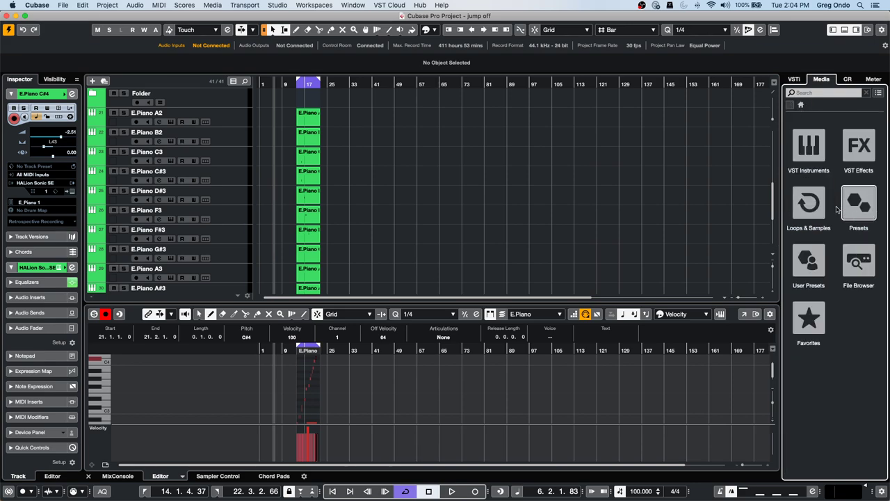
pyautogui.click(812, 148)
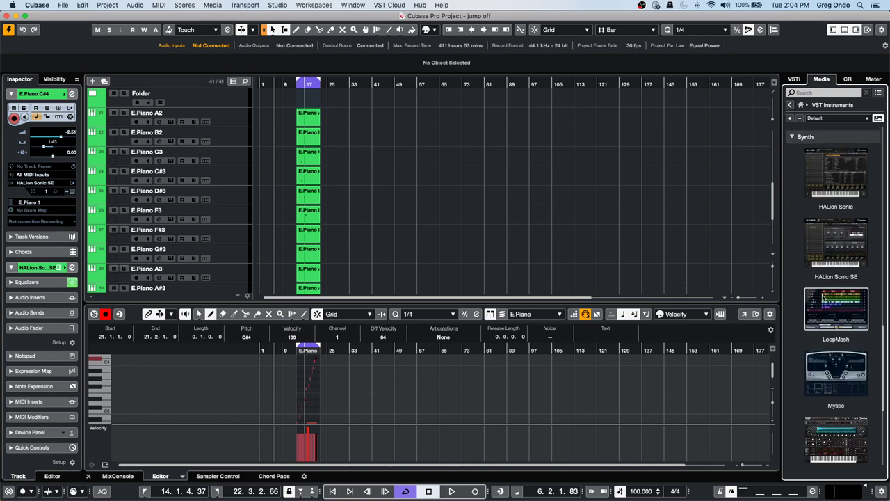
pyautogui.moveTo(836, 309); pyautogui.dragTo(217, 207)
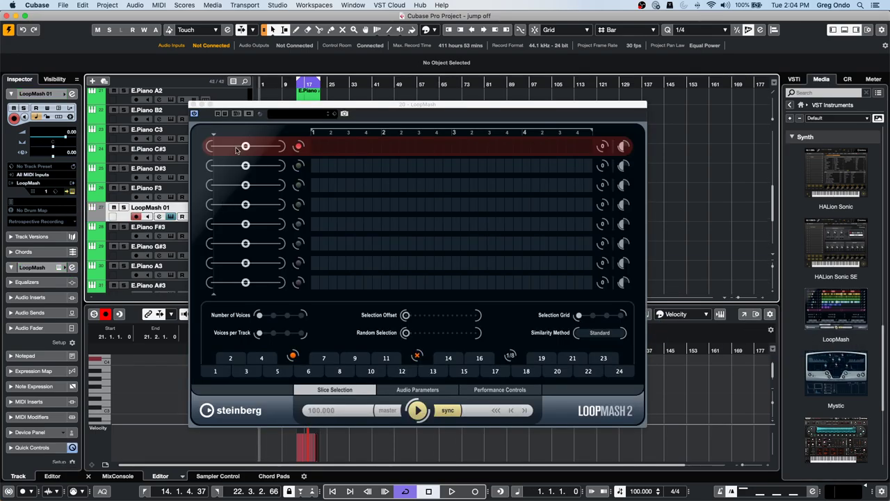
pyautogui.click(194, 104)
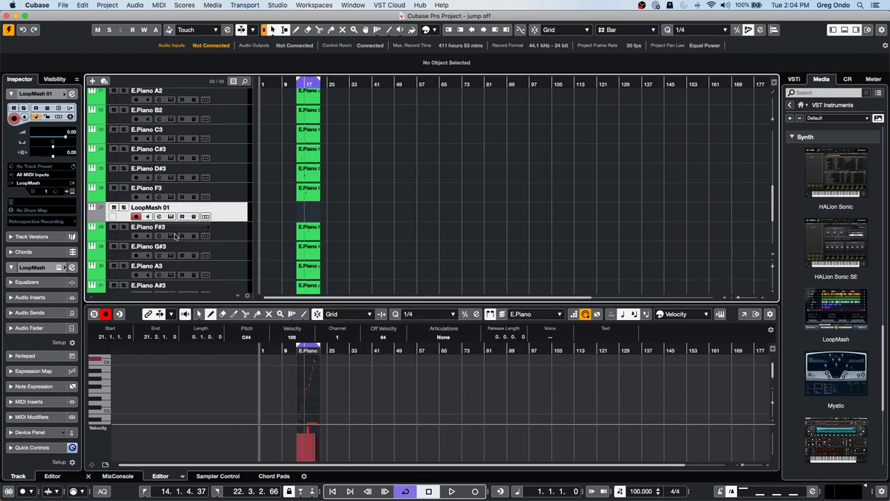
# Show the LoopMash 01 track's audio inserts and add DJ-Eq to it from the EQ category of the VST Effects media.
pyautogui.click(31, 297)
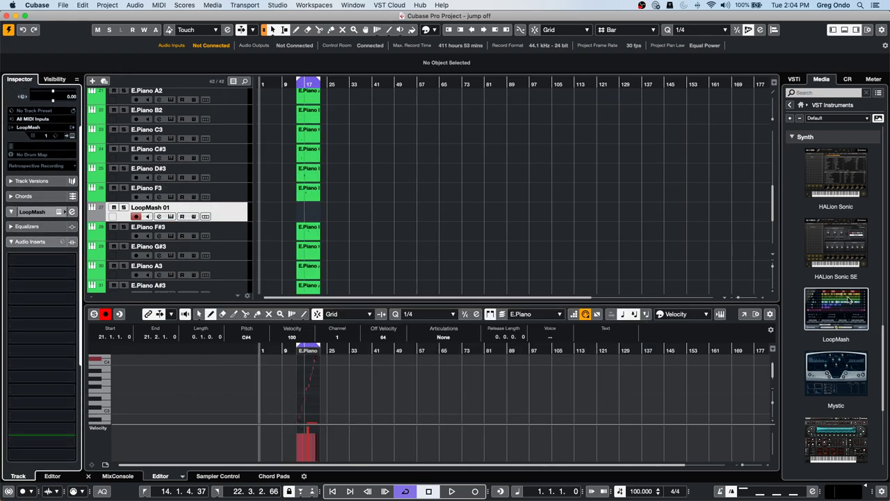
pyautogui.click(800, 104)
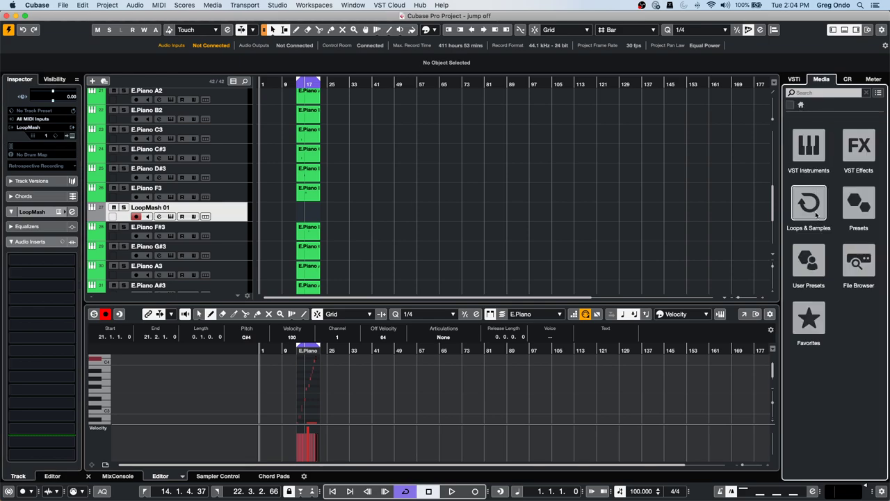
pyautogui.click(858, 146)
pyautogui.click(801, 185)
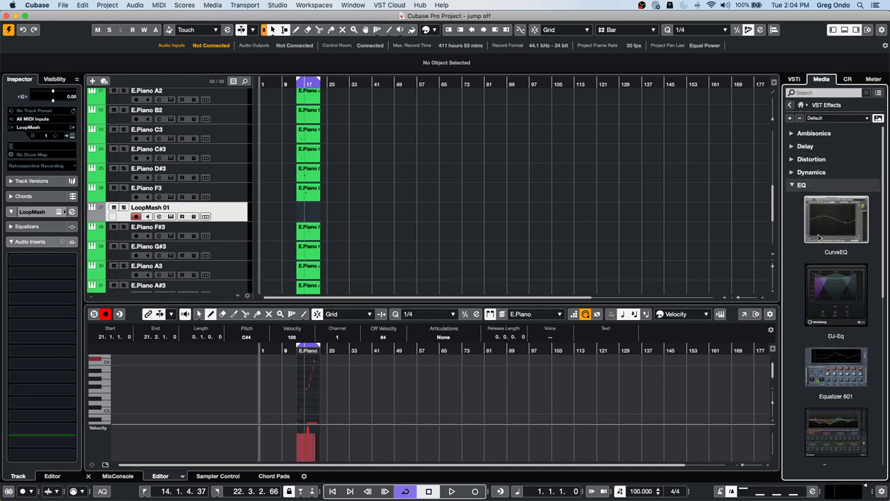
pyautogui.moveTo(838, 296); pyautogui.dragTo(205, 204)
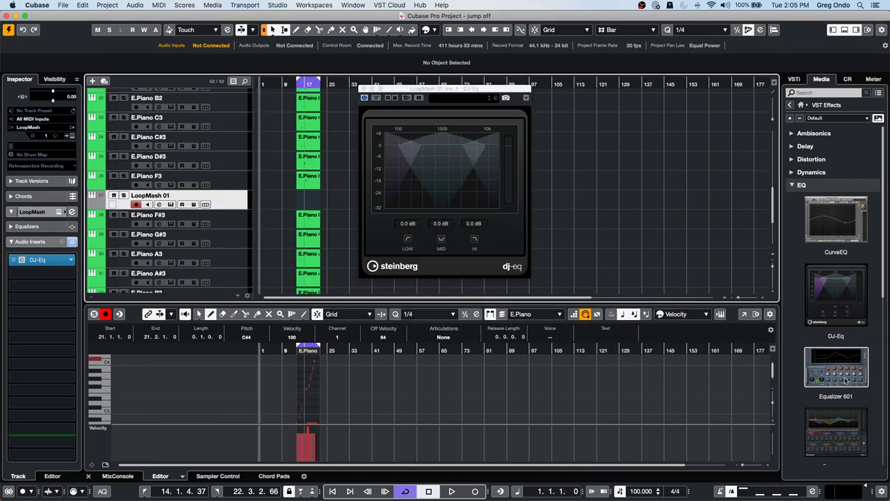
# Add Equalizer 601 as an FX channel track below LoopMash 01 and close both equalizer windows.
pyautogui.moveTo(846, 380); pyautogui.dragTo(182, 201)
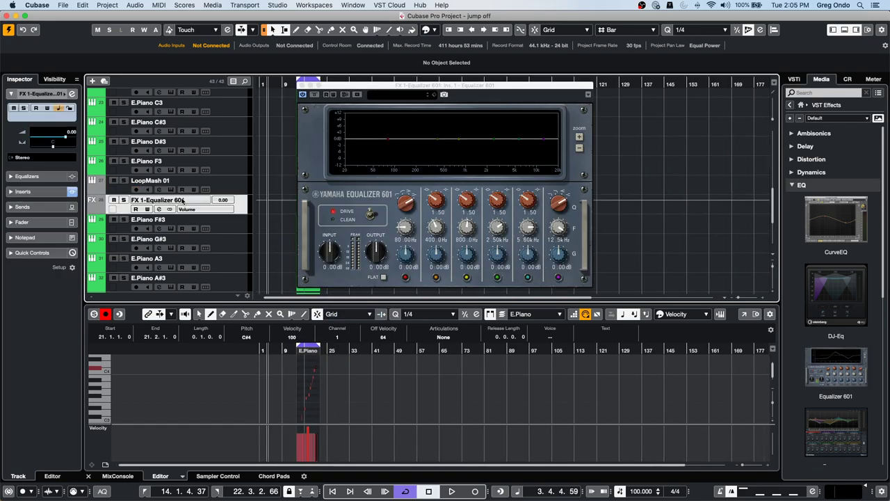
pyautogui.click(301, 85)
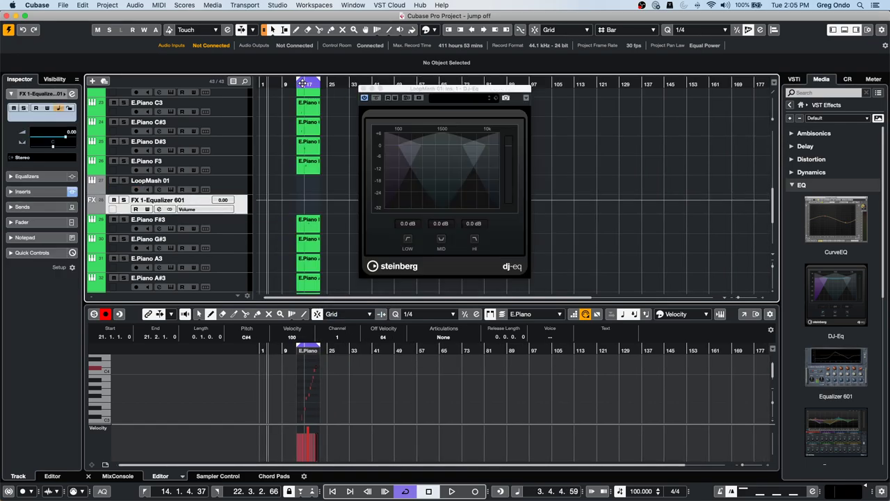
pyautogui.click(363, 90)
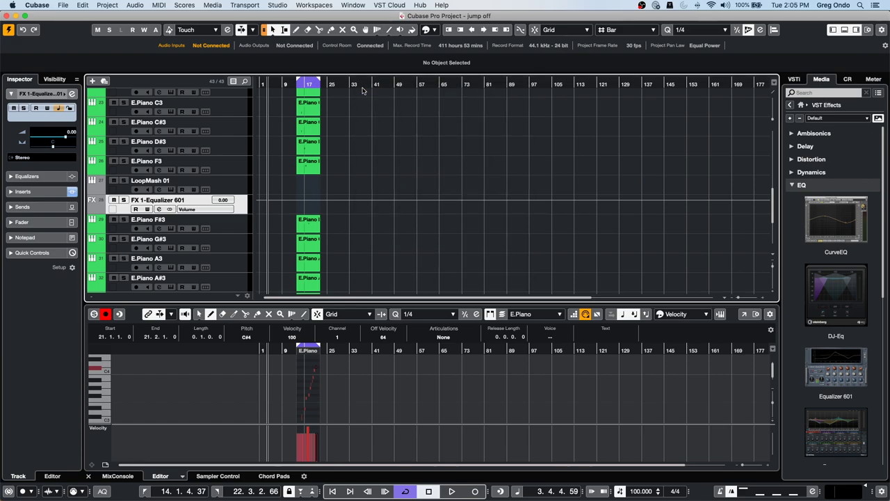
# Add "Drastik Plastic_Shredder FX 1" from the Dubstep loops as an audio track below the Equalizer 601 channel and audition "Drastik Plastic_Vocal FX 1".
pyautogui.click(797, 185)
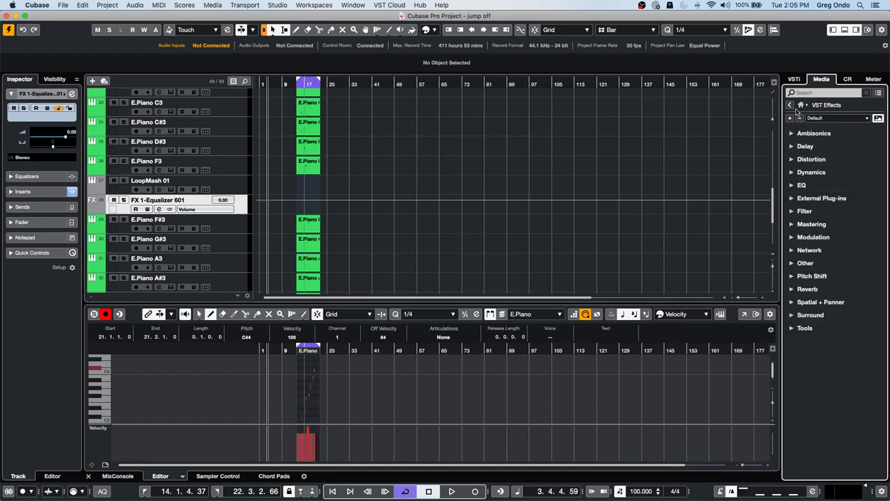
pyautogui.click(791, 105)
pyautogui.click(808, 203)
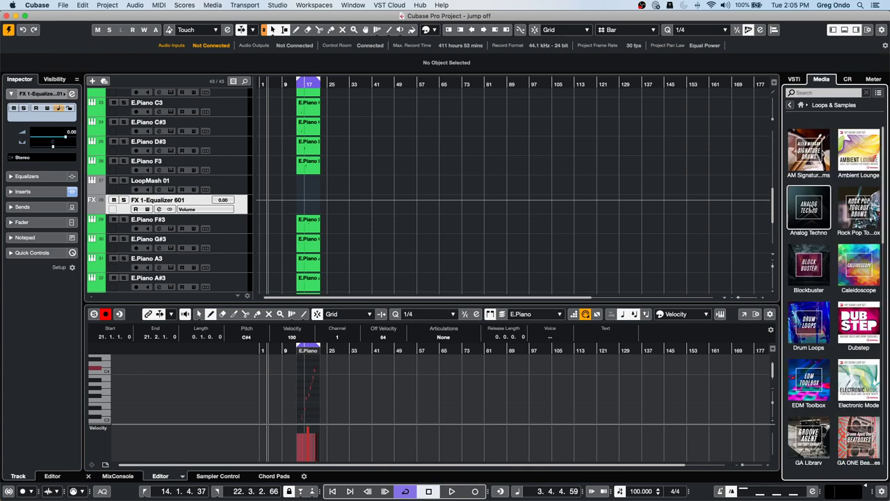
pyautogui.click(859, 324)
pyautogui.moveTo(831, 316); pyautogui.dragTo(124, 202)
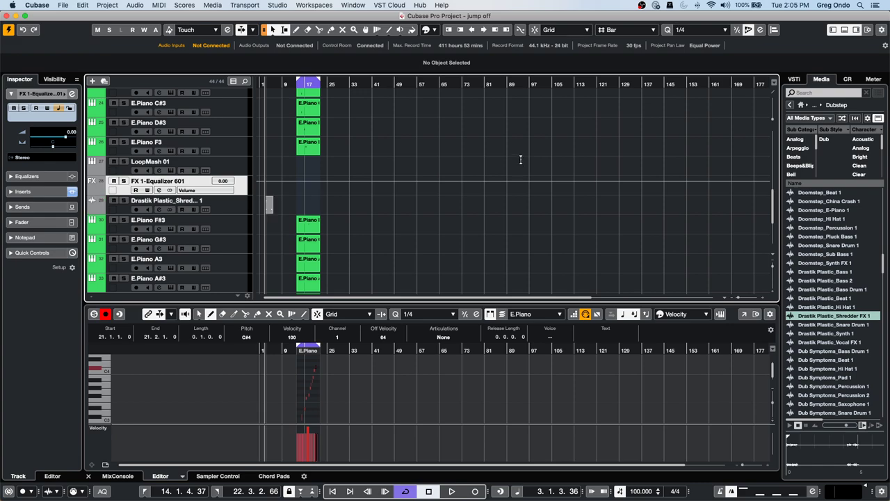
pyautogui.moveTo(837, 342); pyautogui.dragTo(435, 234)
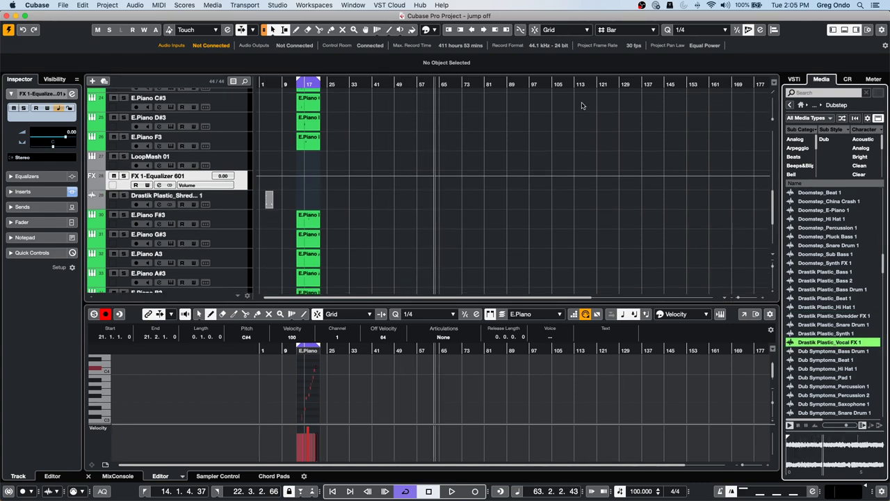
pyautogui.click(799, 426)
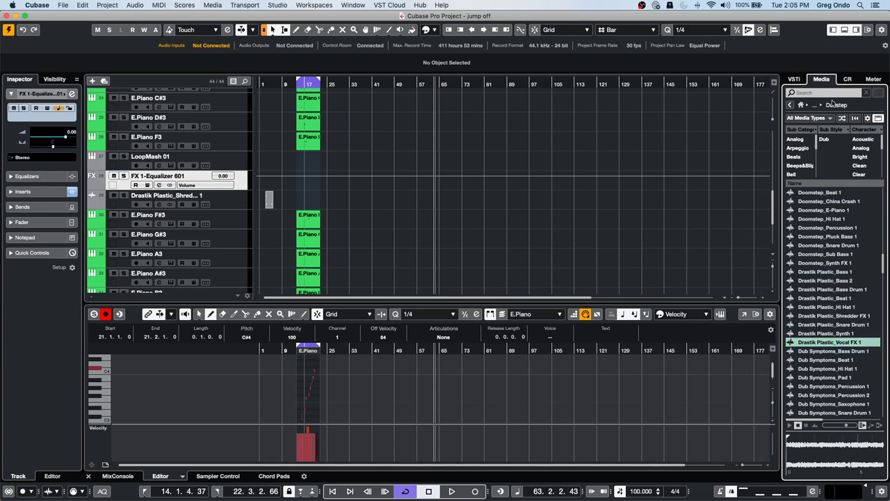
# Browse from the Media home page to the list of Strip Presets.
pyautogui.click(800, 105)
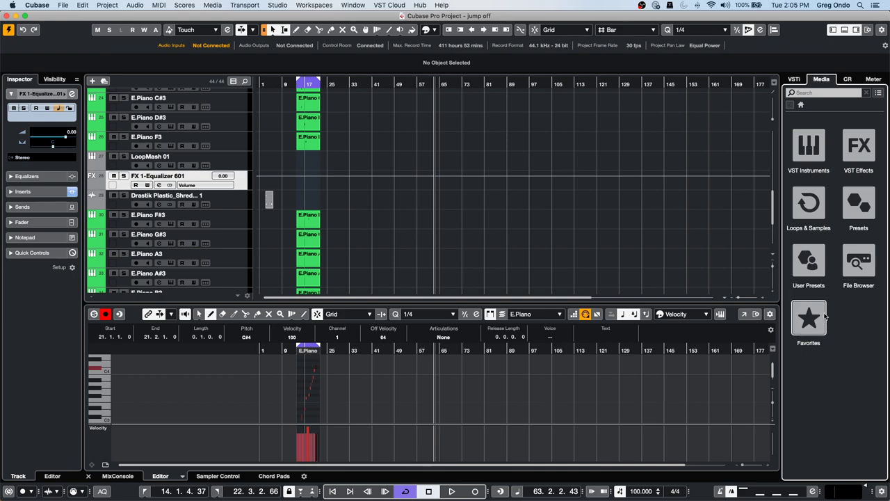
pyautogui.click(865, 206)
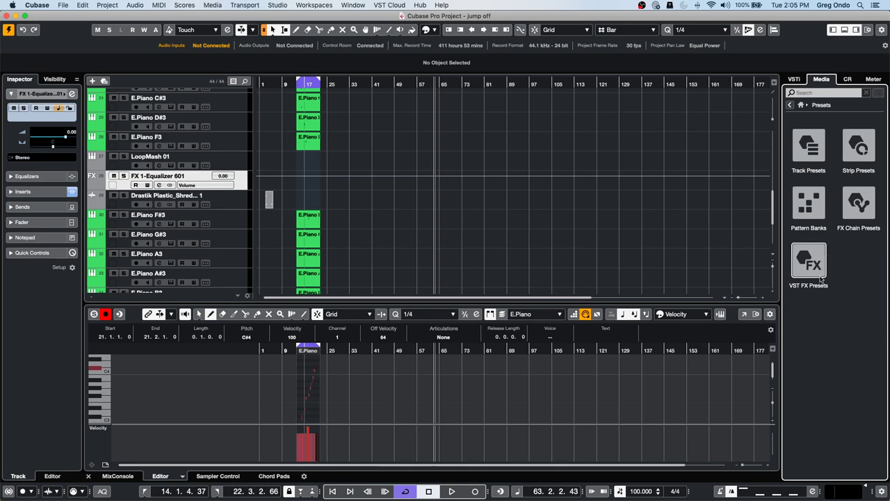
pyautogui.click(858, 146)
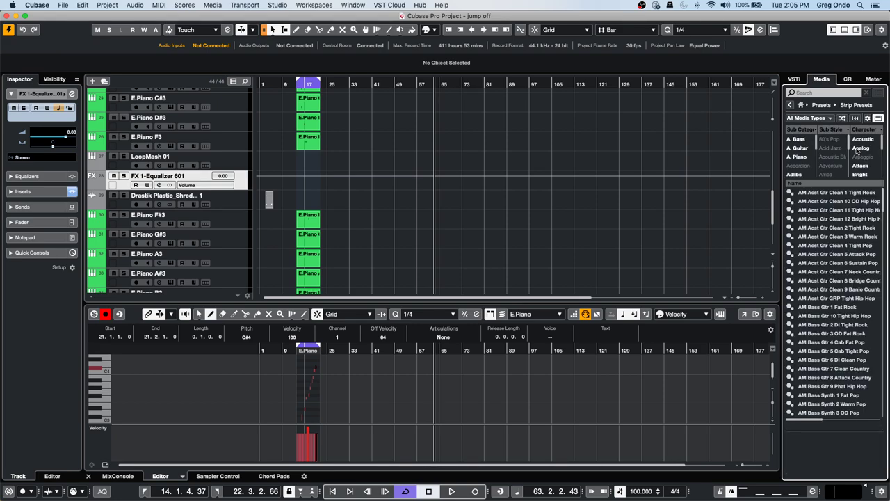
# Expand the Folder track below MIDI 03 and open the channel settings of its Audio 01 track.
pyautogui.scroll(10, 138, 200)
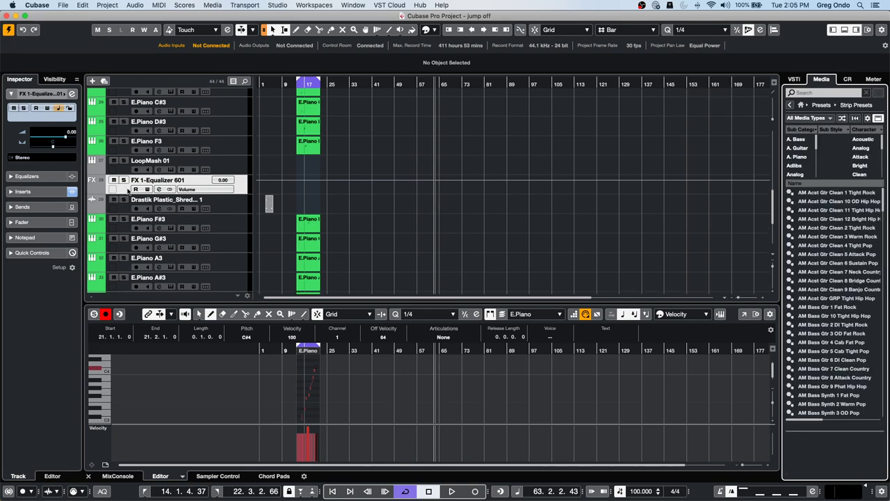
pyautogui.scroll(-15, 138, 199)
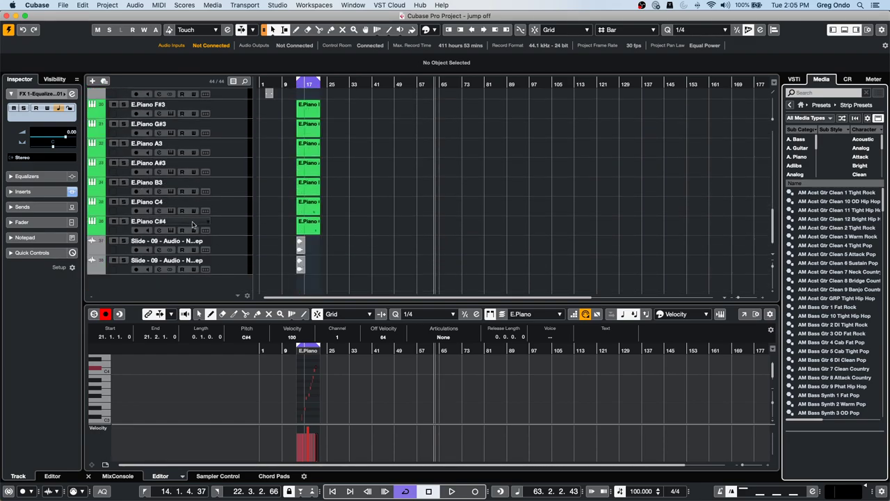
pyautogui.scroll(12, 192, 224)
pyautogui.scroll(-2, 192, 224)
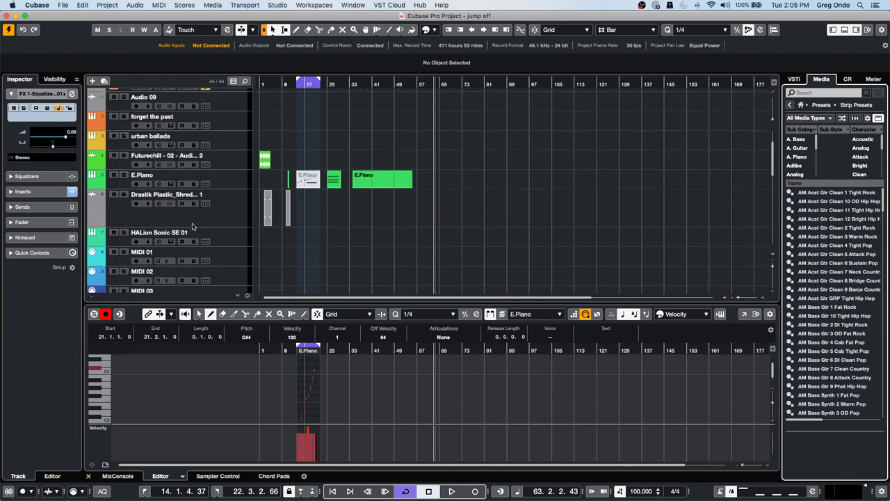
pyautogui.scroll(-3, 193, 225)
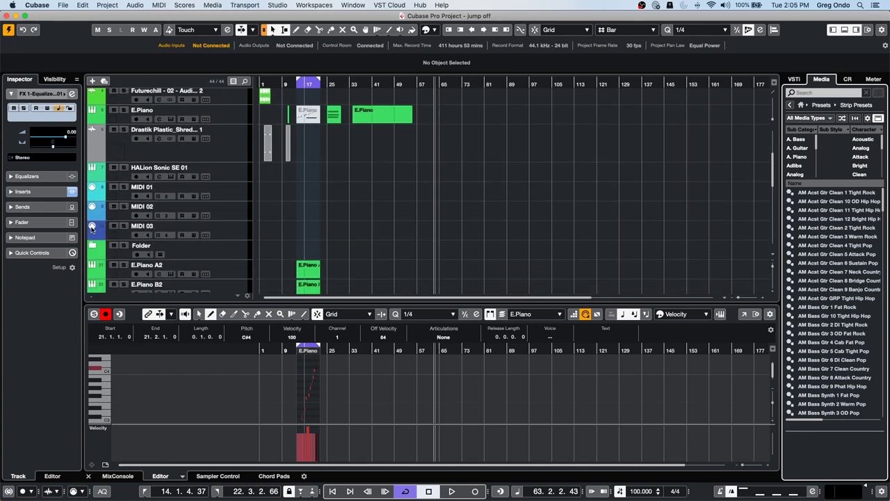
pyautogui.click(96, 247)
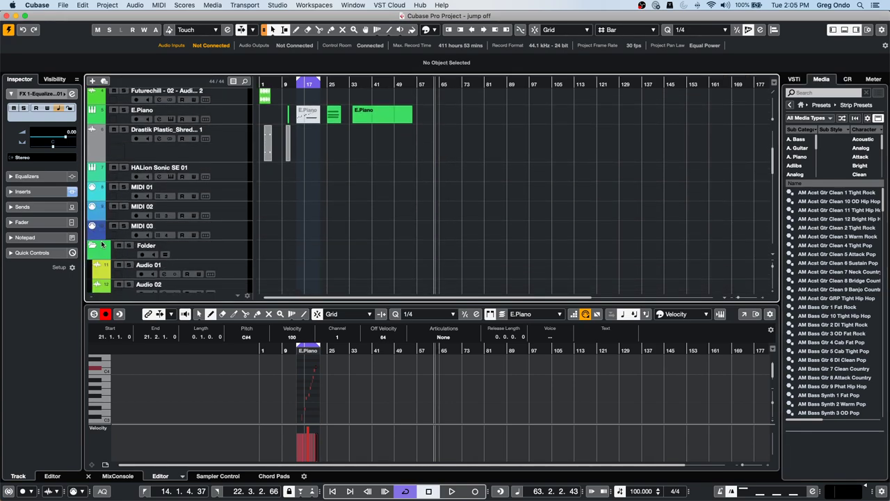
pyautogui.click(228, 273)
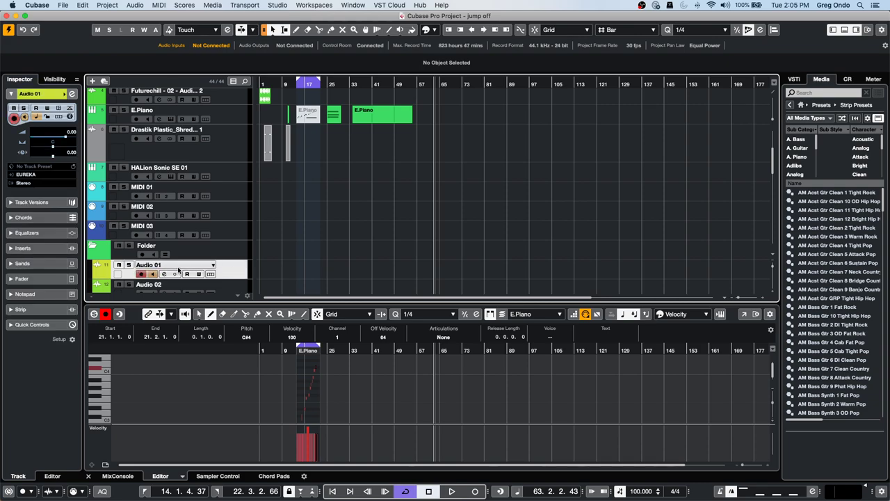
pyautogui.click(164, 276)
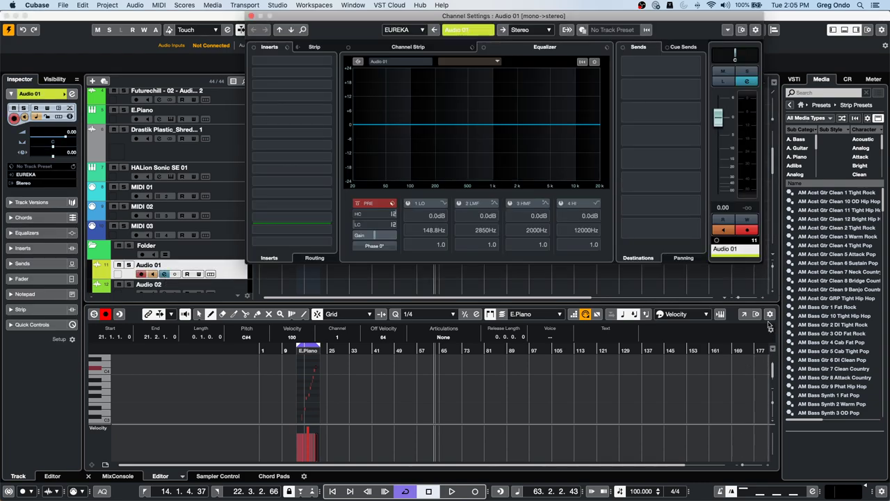
# Add the strip preset "AM Bass Gtr 10 Tight Hip Hop" as an FX channel below Audio 01 and return the Media browser to its home page.
pyautogui.click(844, 317)
pyautogui.moveTo(844, 316); pyautogui.dragTo(210, 274)
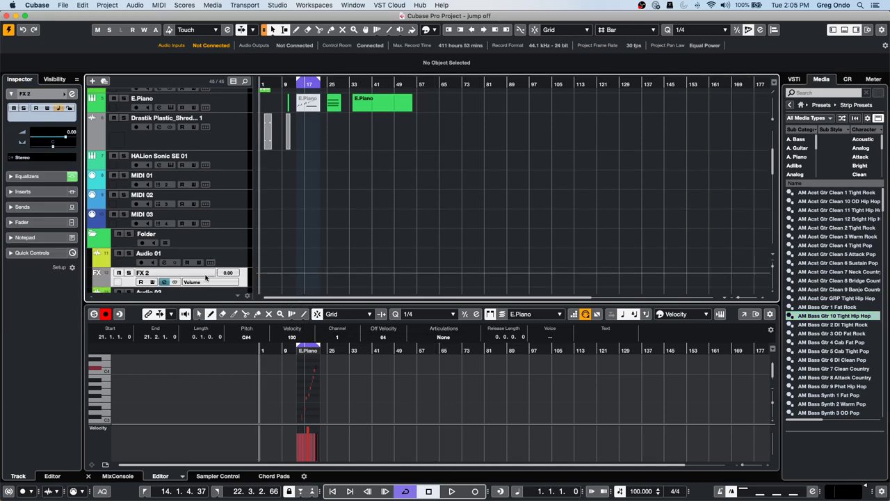
pyautogui.click(824, 281)
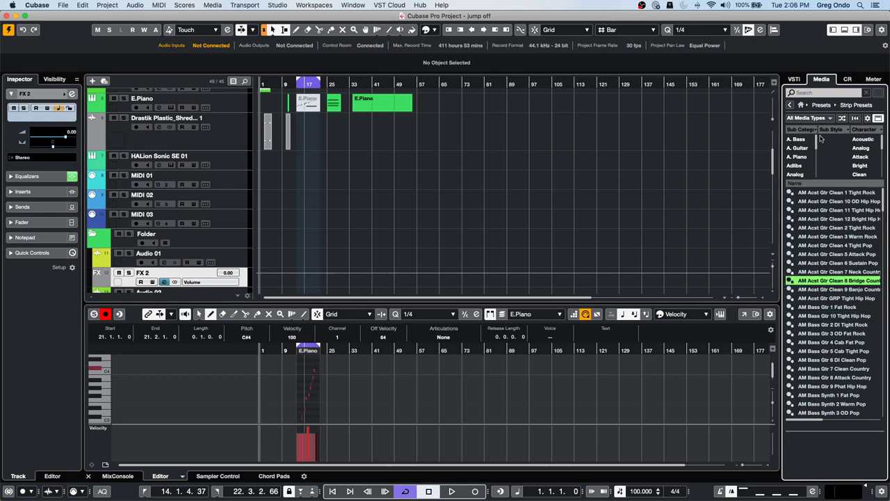
pyautogui.click(789, 105)
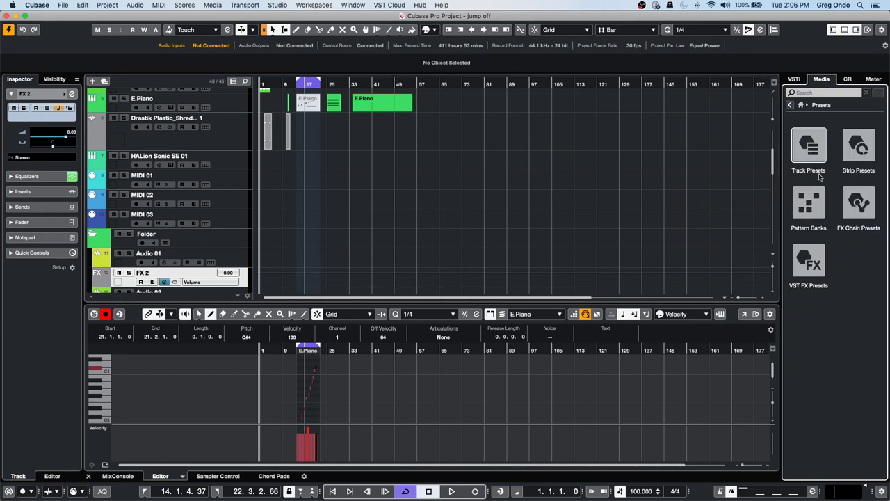
pyautogui.click(790, 105)
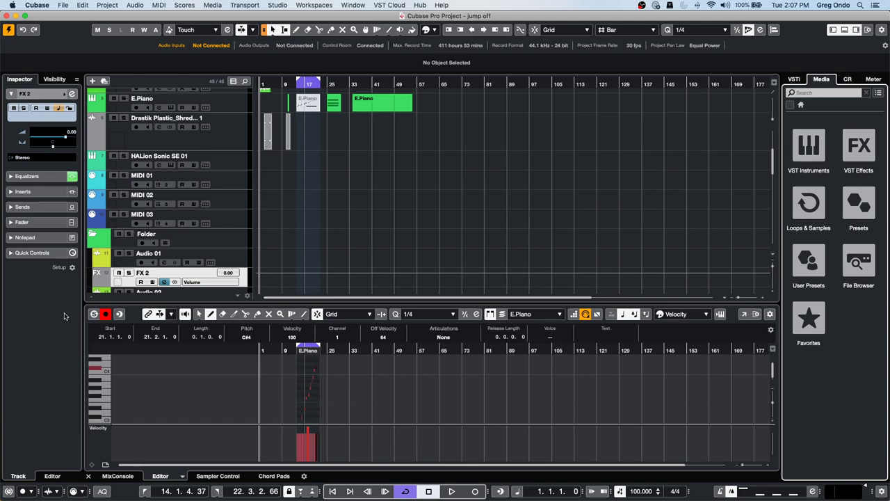
# Show the MixConsole in the lower zone and select the range of channels starting with urban ballads.
pyautogui.click(101, 318)
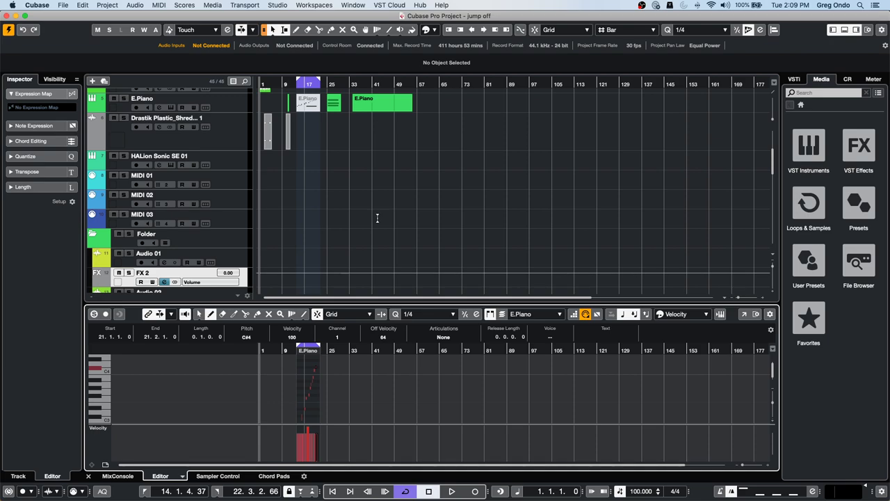
pyautogui.click(120, 476)
pyautogui.moveTo(380, 366); pyautogui.dragTo(421, 378)
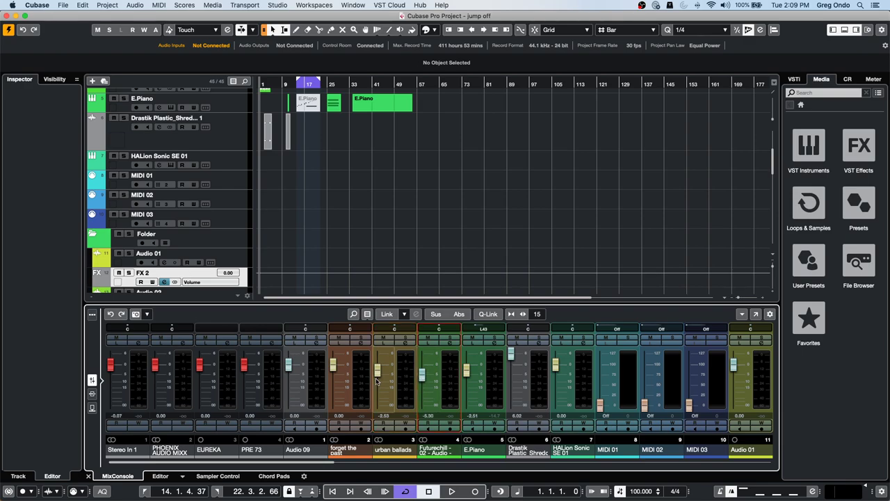
pyautogui.keyDown('shift'); pyautogui.click(406, 382); pyautogui.keyUp('shift')
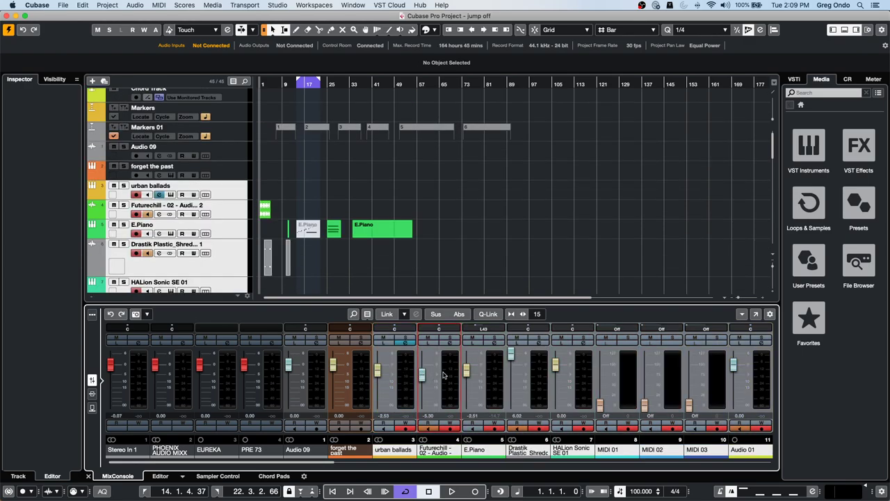
# Select only the urban ballads and Futurechill channels and lower their faders together using Q-Link, bringing Futurechill to about -8.62 dB.
pyautogui.click(441, 374)
pyautogui.keyDown('shift'); pyautogui.click(406, 374); pyautogui.keyUp('shift')
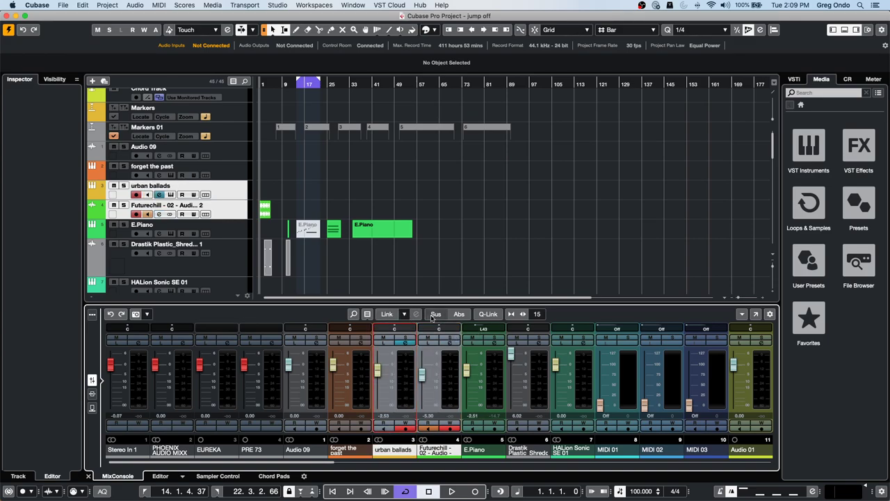
pyautogui.click(488, 314)
pyautogui.moveTo(422, 374)
pyautogui.mouseDown()
pyautogui.moveTo(423, 353)
pyautogui.moveTo(423, 379)
pyautogui.mouseUp()
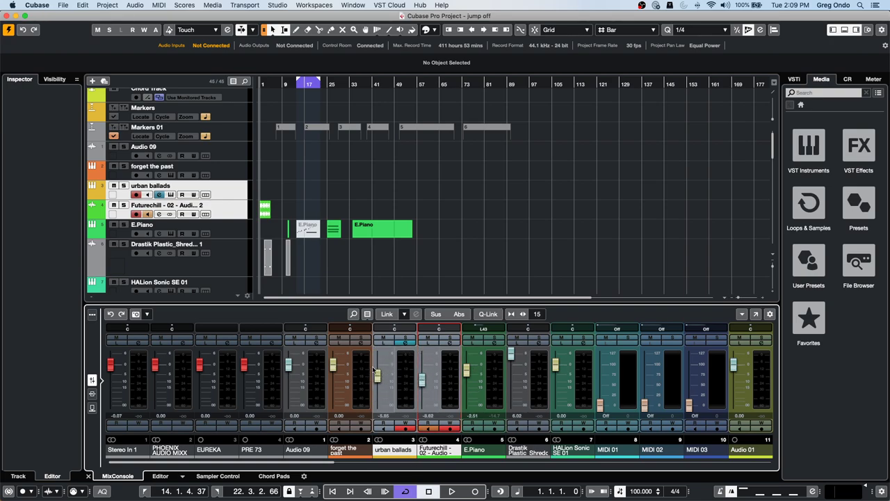
# Raise the Futurechill fader to about -2.07 dB and the E.Piano fader to about 6.02 dB.
pyautogui.moveTo(423, 384)
pyautogui.mouseDown()
pyautogui.moveTo(423, 353)
pyautogui.moveTo(423, 377)
pyautogui.mouseUp()
pyautogui.moveTo(466, 370)
pyautogui.mouseDown()
pyautogui.moveTo(473, 415)
pyautogui.moveTo(475, 358)
pyautogui.moveTo(484, 387)
pyautogui.moveTo(477, 410)
pyautogui.moveTo(479, 352)
pyautogui.moveTo(472, 409)
pyautogui.moveTo(474, 354)
pyautogui.mouseUp()
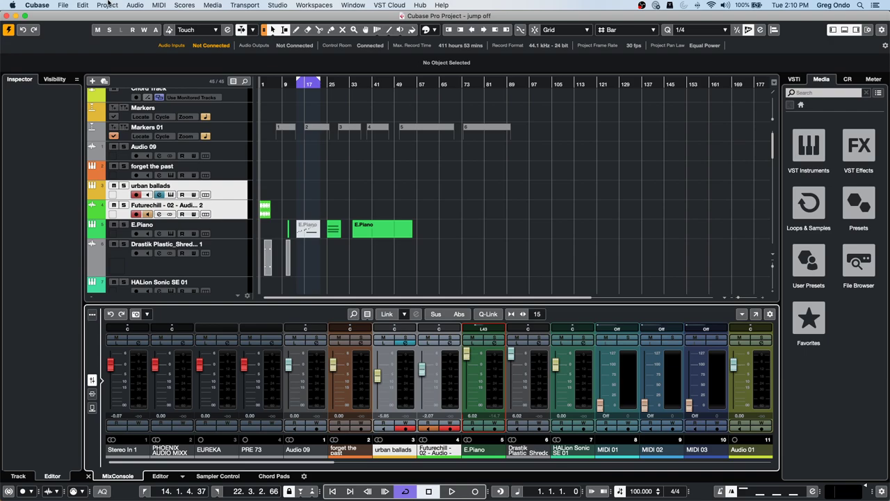
# With the Drastik Plastic_Shred track selected, open the Sequel FactoryLibrary loop set and preview 68Mod - Chorus B - StereoDrums.
pyautogui.click(233, 264)
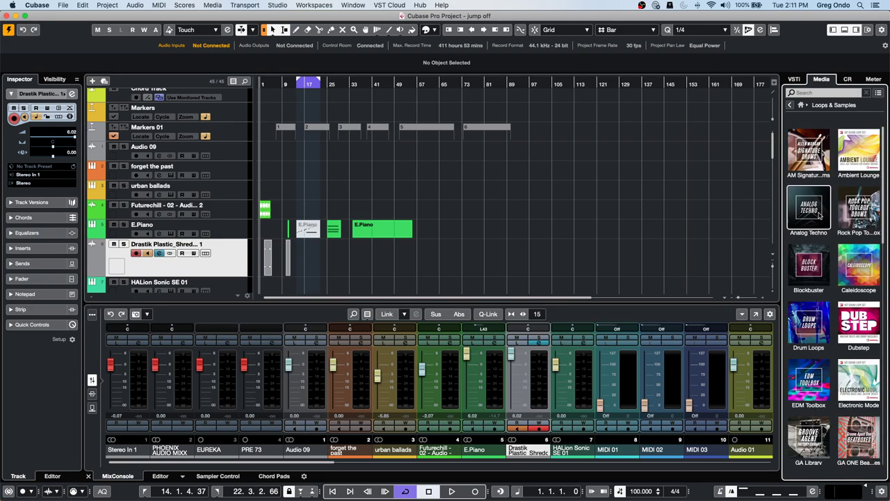
pyautogui.click(818, 217)
pyautogui.scroll(-10, 793, 223)
pyautogui.click(814, 384)
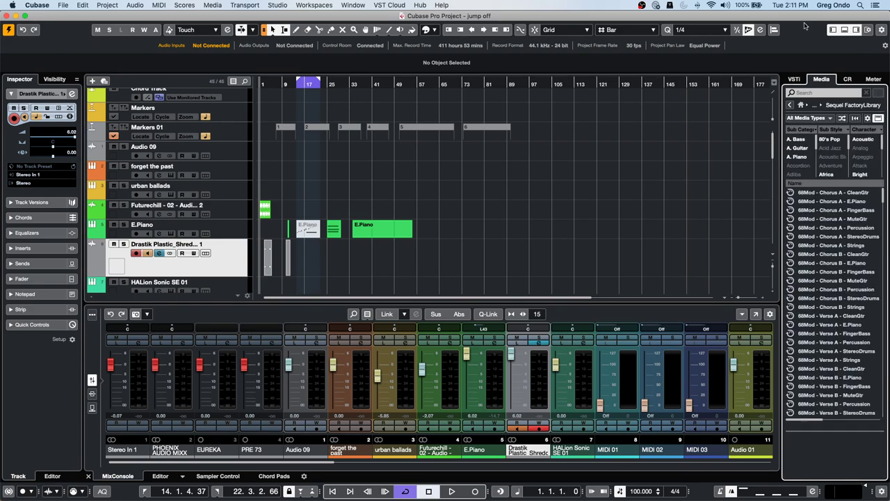
pyautogui.click(800, 299)
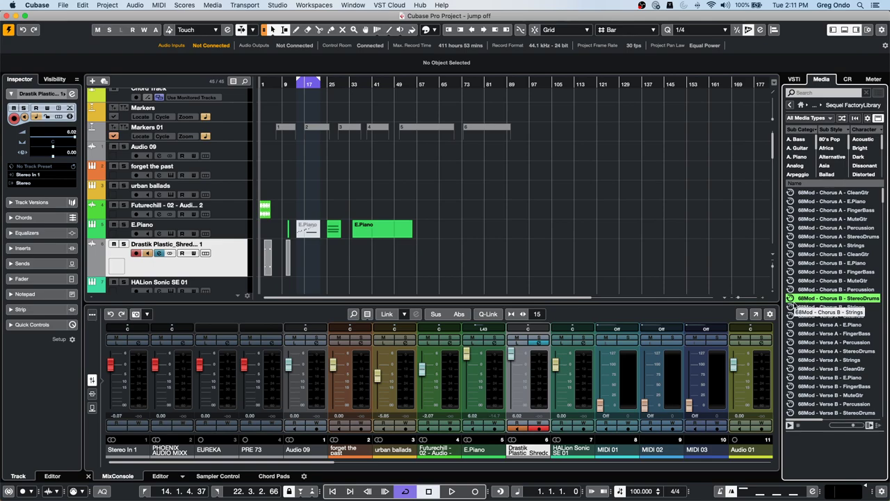
# Filter the Sequel FactoryLibrary loops to the Arpeggio sub category.
pyautogui.scroll(-10, 826, 300)
pyautogui.scroll(-5, 826, 301)
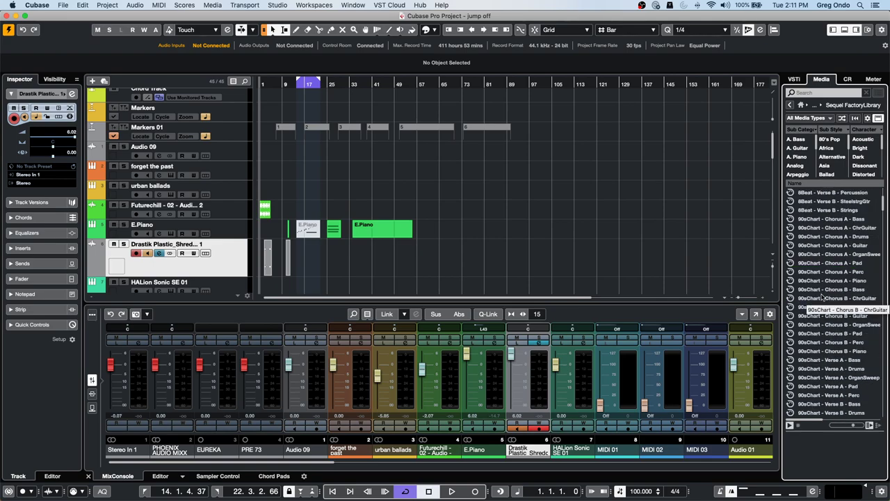
pyautogui.scroll(-2, 797, 143)
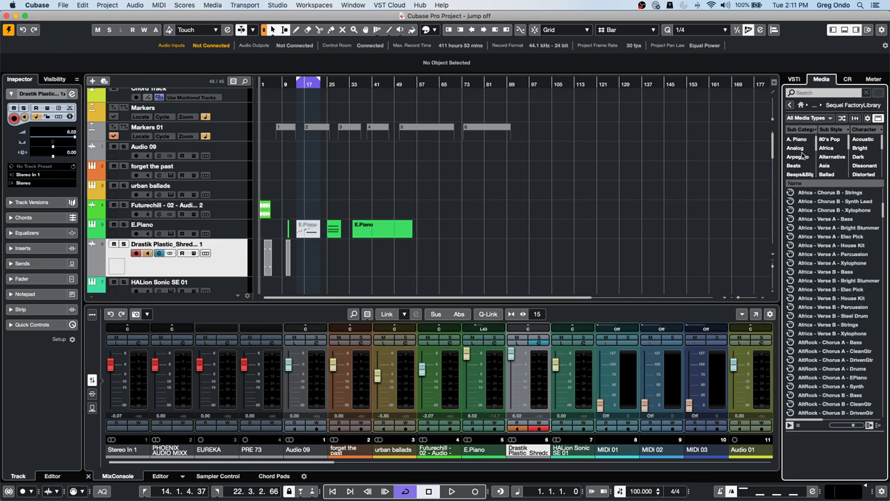
pyautogui.scroll(-2, 803, 166)
pyautogui.scroll(4, 803, 166)
pyautogui.scroll(-4, 831, 157)
pyautogui.click(798, 173)
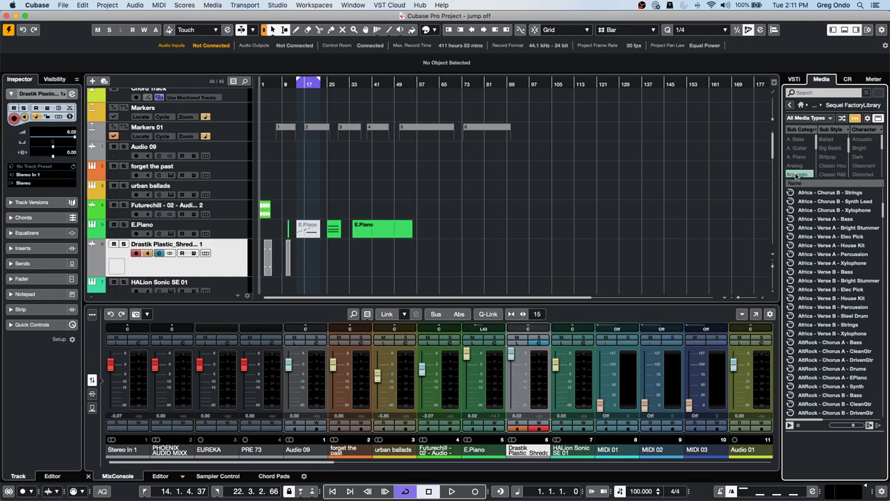
# Preview several arpeggio loops and add Elektropop - Chorus A - HiPassSynth as a new track between E.Piano and Drastik Plastic_Shred.
pyautogui.click(846, 245)
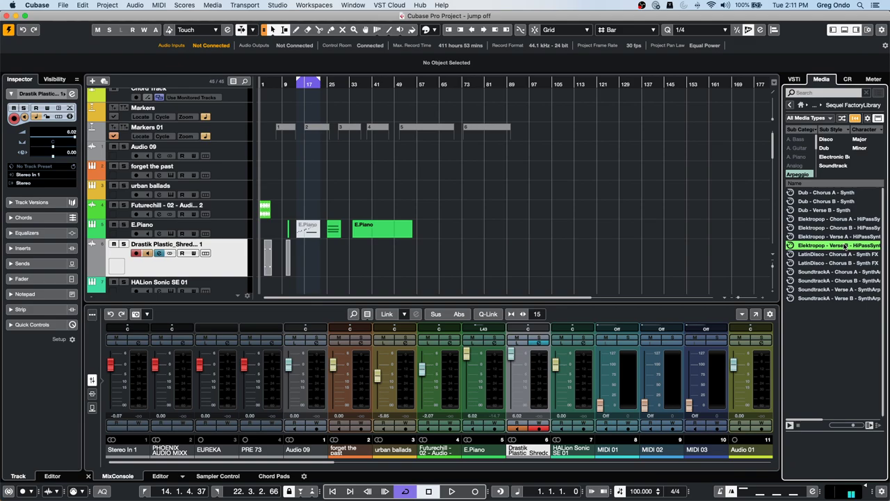
pyautogui.click(839, 264)
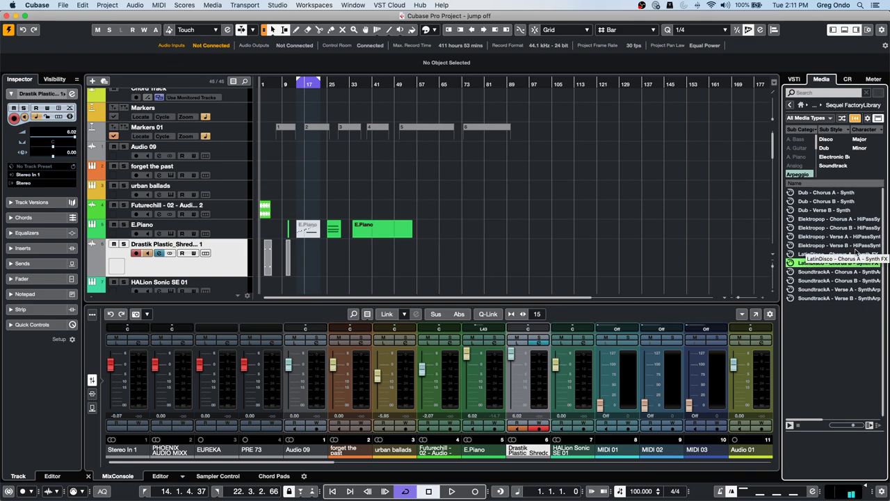
pyautogui.click(846, 220)
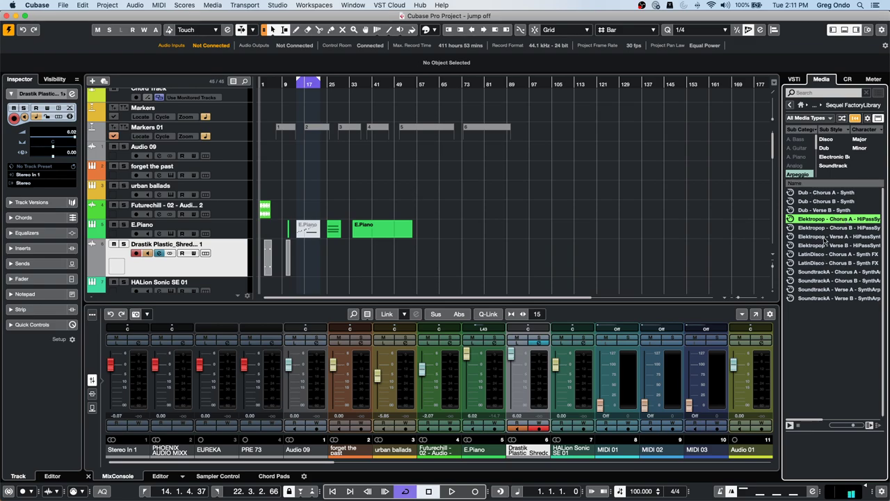
pyautogui.click(233, 245)
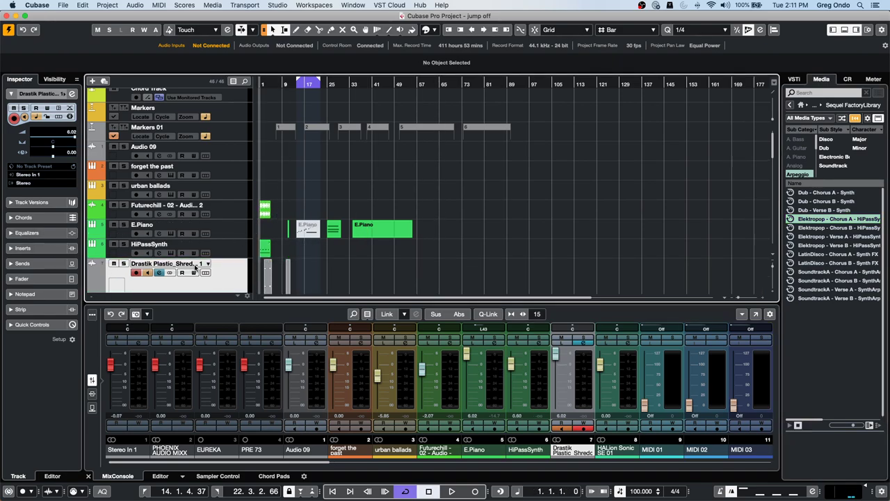
# Solo the HiPassSynth track and play the project briefly to hear the loop.
pyautogui.click(123, 245)
pyautogui.press('space')
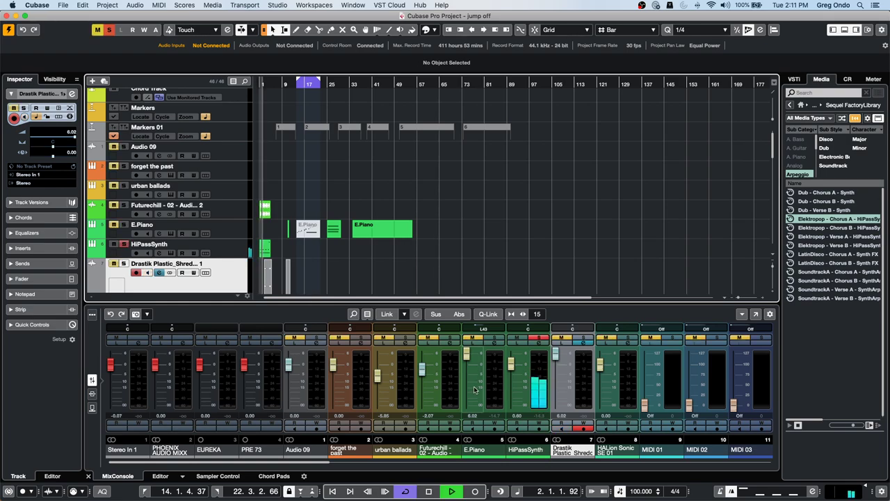
pyautogui.press('space')
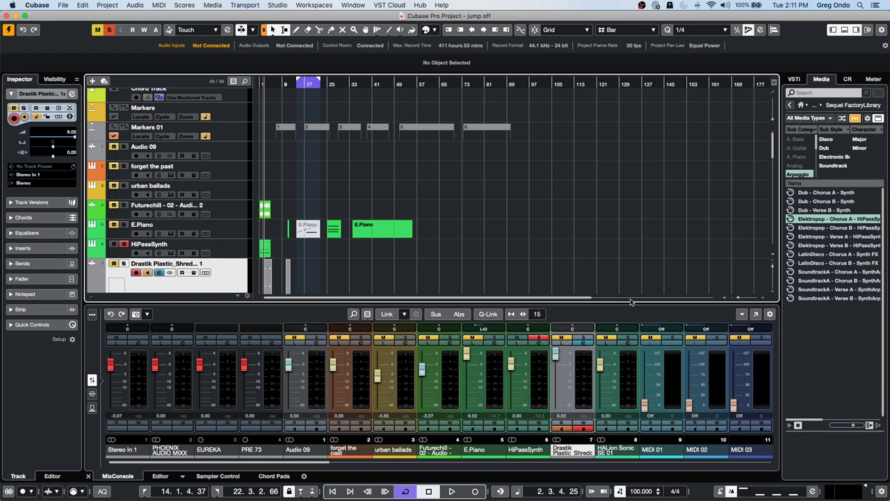
# Open the 05 Chorus A part of the HiPassSynth track in the lower-zone editor.
pyautogui.doubleClick(265, 249)
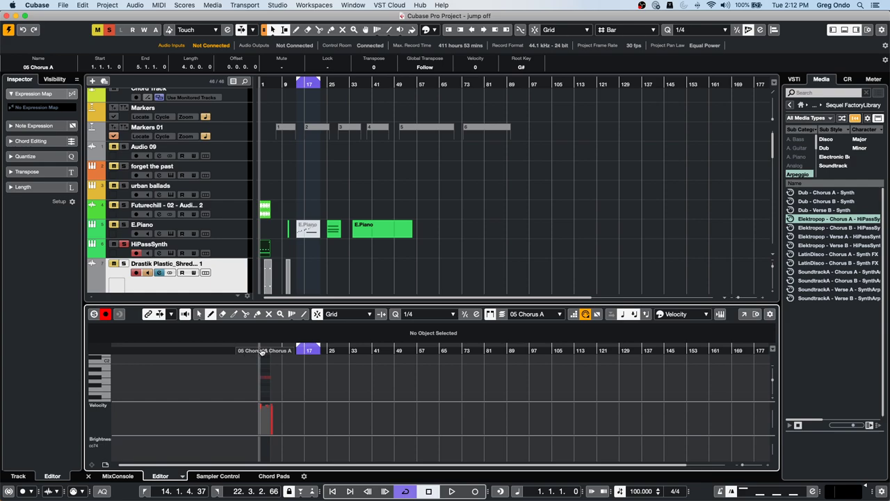
pyautogui.moveTo(309, 350); pyautogui.dragTo(270, 359)
pyautogui.press('.')
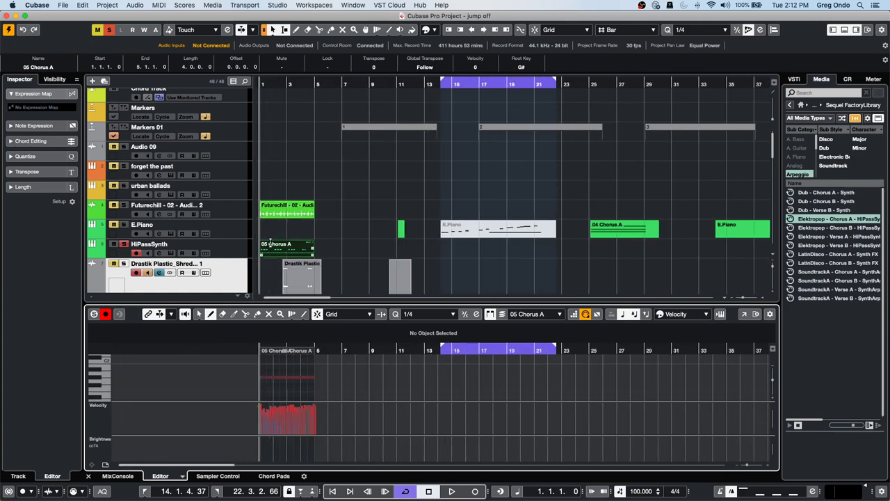
# Inspect the MIDI events of the 05 Chorus A part in the List Editor and close it.
pyautogui.click(159, 5)
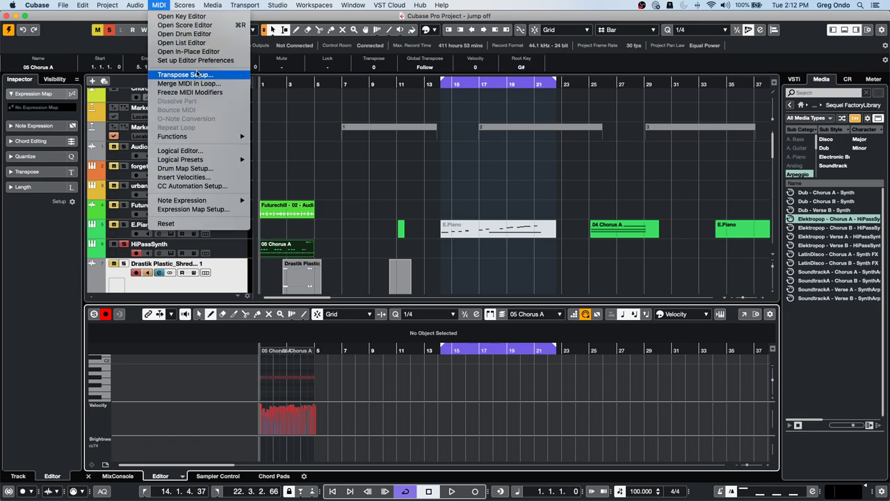
pyautogui.click(201, 42)
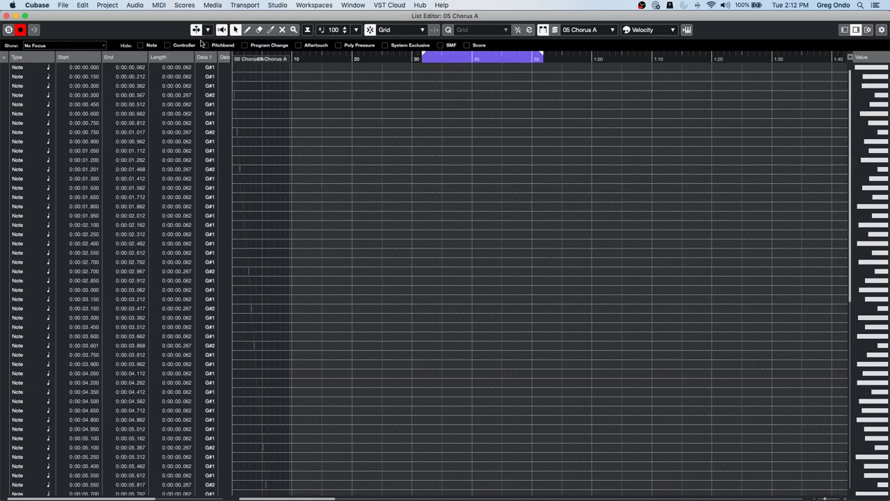
pyautogui.scroll(-10, 39, 194)
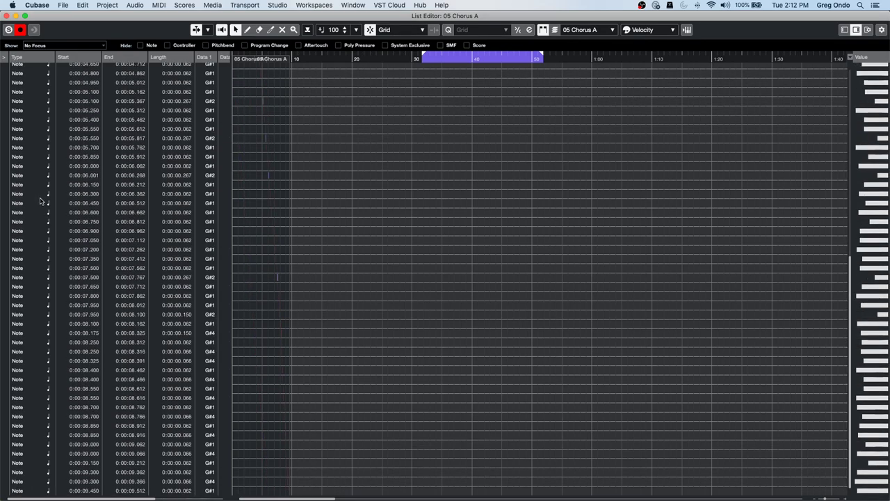
pyautogui.click(6, 16)
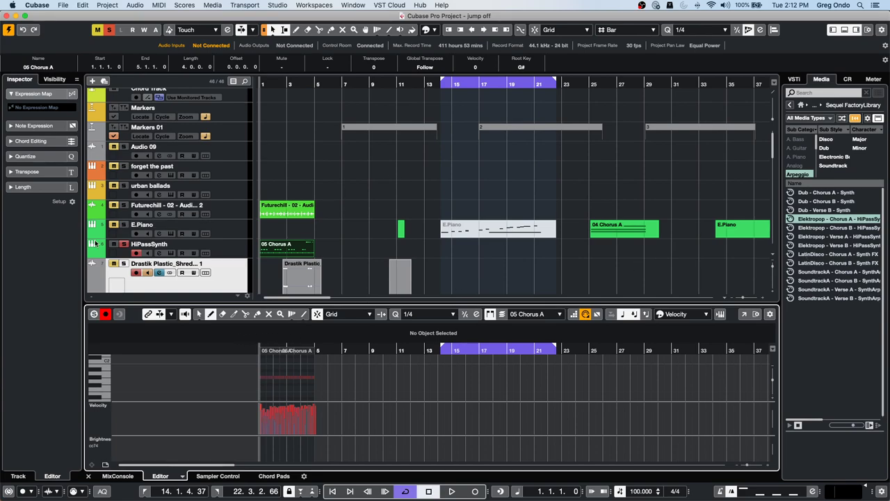
# Select the 05 Chorus A part on the HiPassSynth track and open the Logical Editor for it.
pyautogui.click(279, 247)
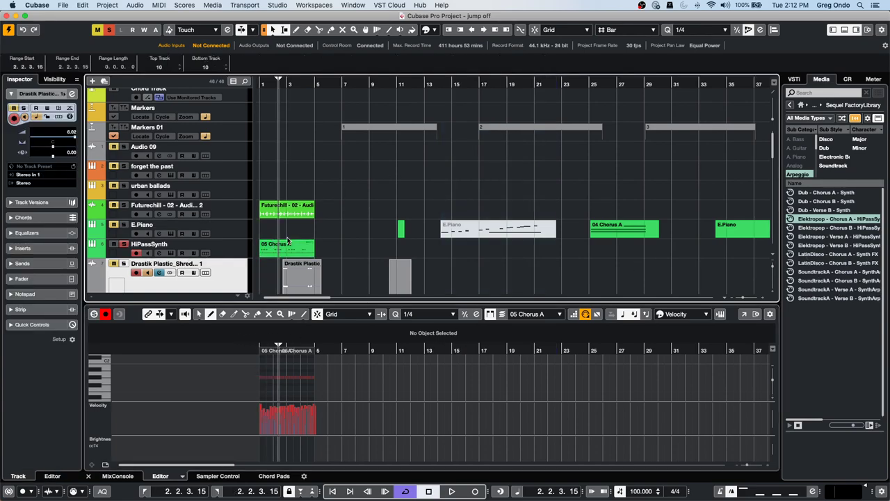
pyautogui.click(343, 246)
pyautogui.click(279, 253)
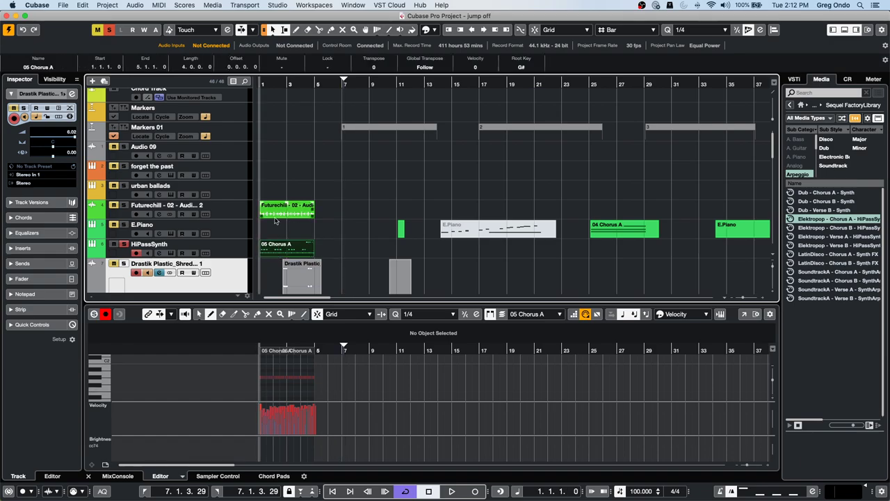
pyautogui.click(135, 5)
pyautogui.moveTo(106, 6)
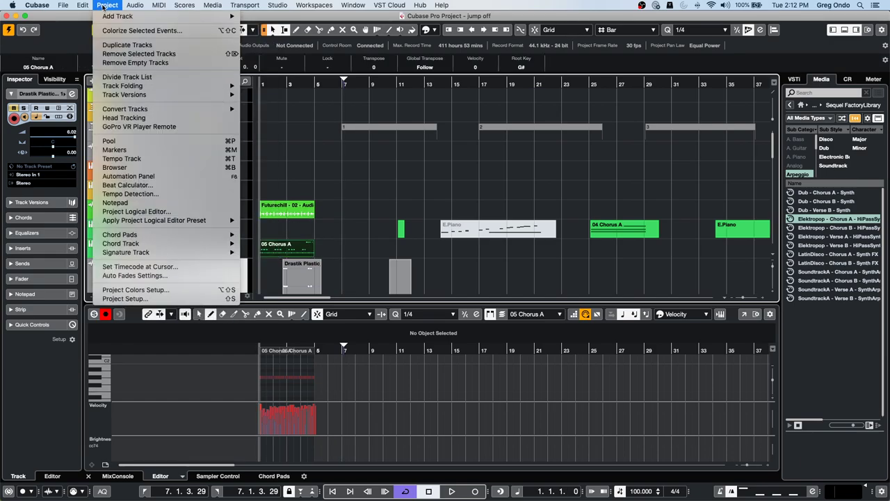
pyautogui.moveTo(194, 9)
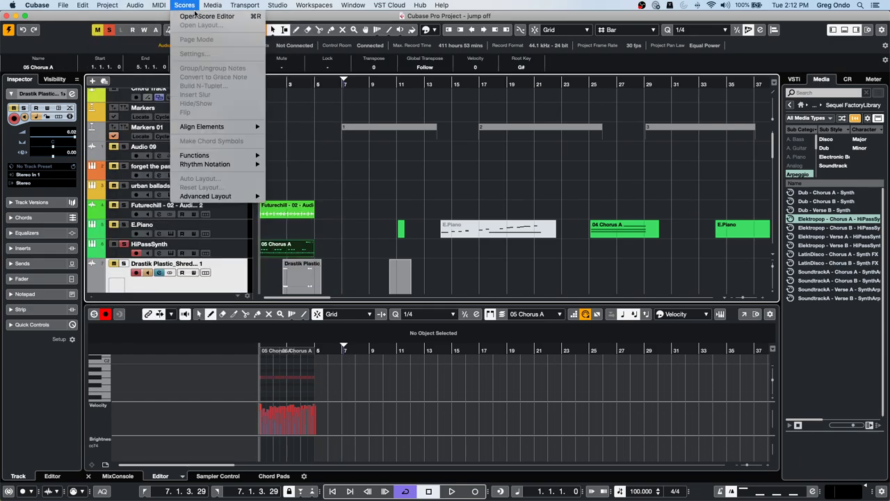
pyautogui.moveTo(244, 7)
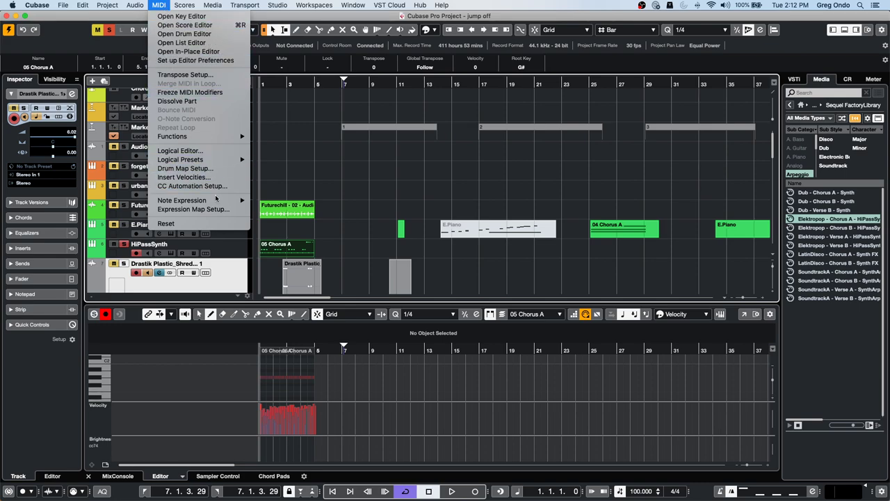
pyautogui.moveTo(222, 160)
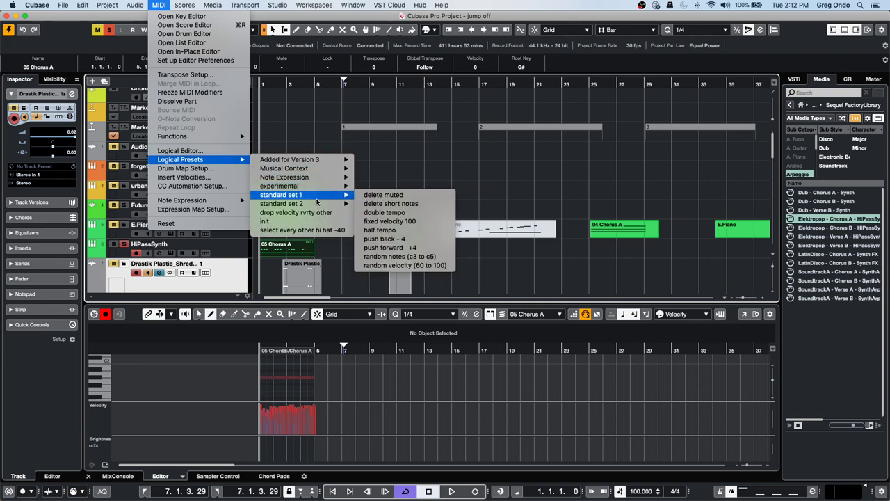
pyautogui.moveTo(317, 204)
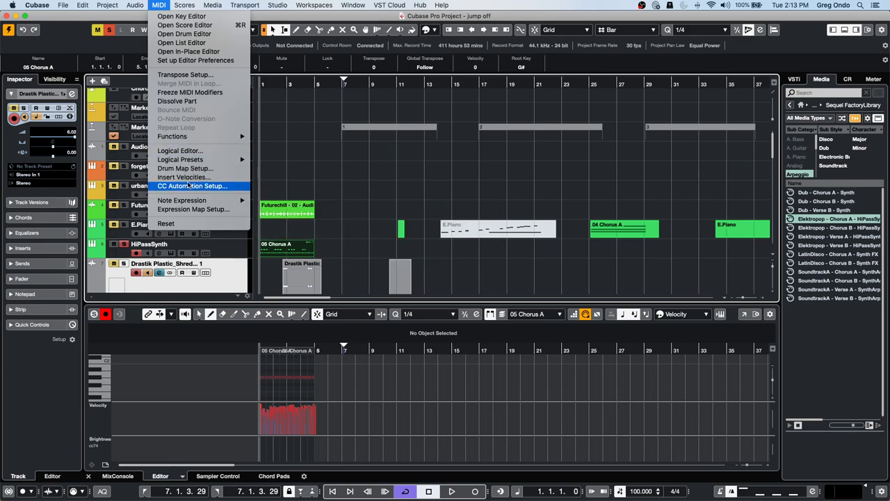
pyautogui.click(198, 151)
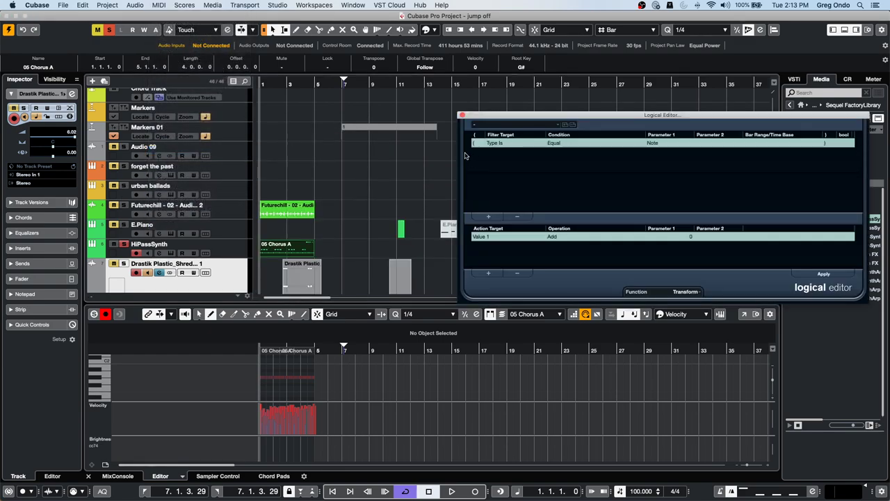
pyautogui.moveTo(559, 117); pyautogui.dragTo(394, 126)
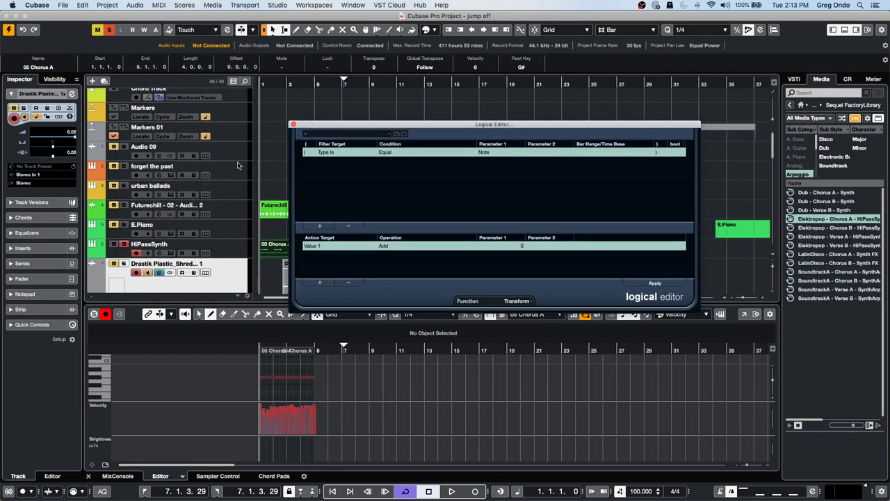
# Set the Logical Editor function to Delete with a filter for event type equal to Program Change.
pyautogui.click(518, 303)
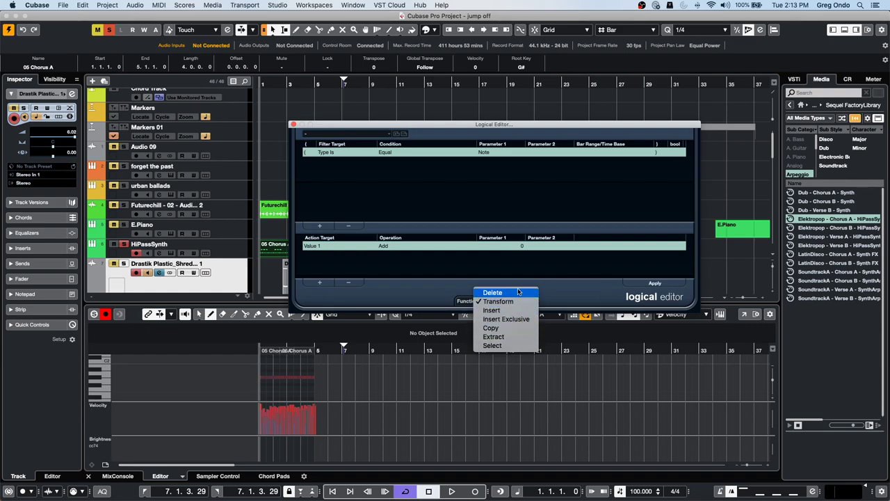
pyautogui.click(519, 293)
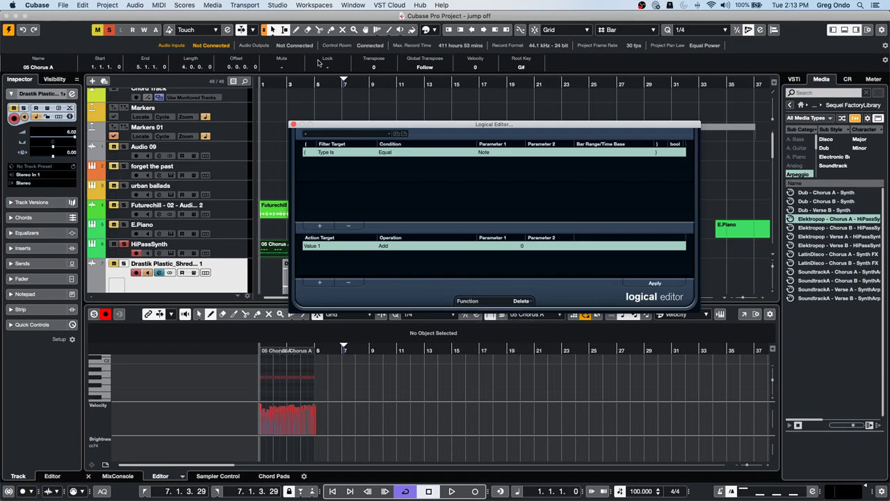
pyautogui.click(488, 153)
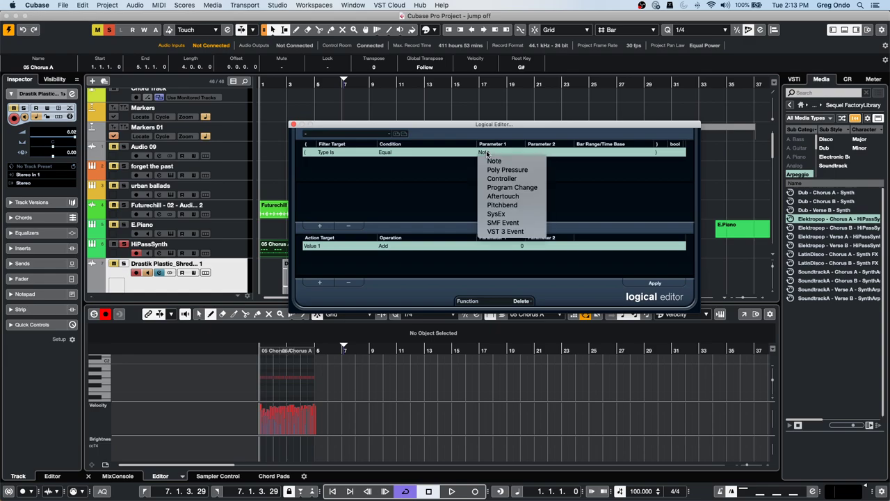
pyautogui.click(512, 187)
# Add a second filter condition for event type equal to SMF Event and close the Logical Editor without applying it.
pyautogui.click(319, 226)
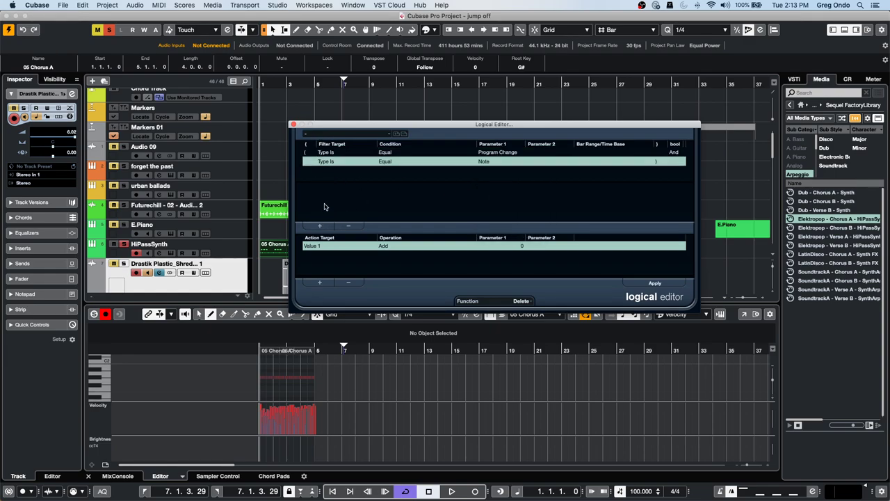
pyautogui.click(334, 163)
pyautogui.click(403, 161)
pyautogui.click(482, 161)
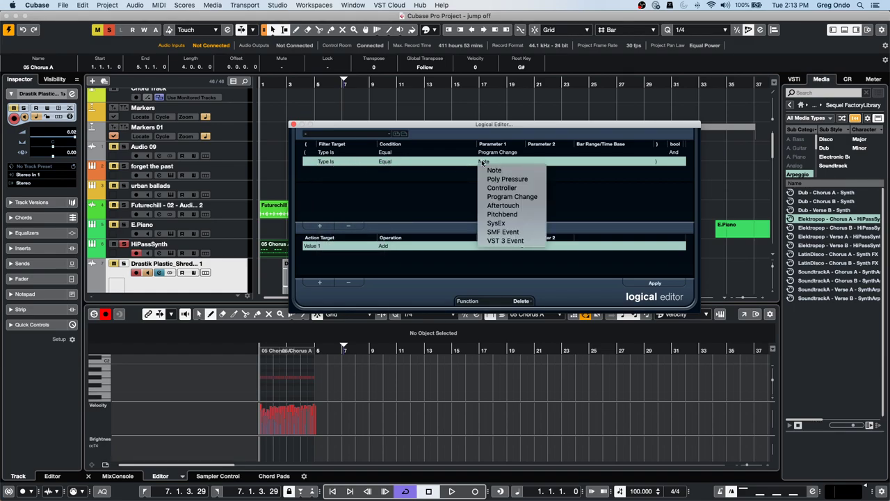
pyautogui.click(502, 231)
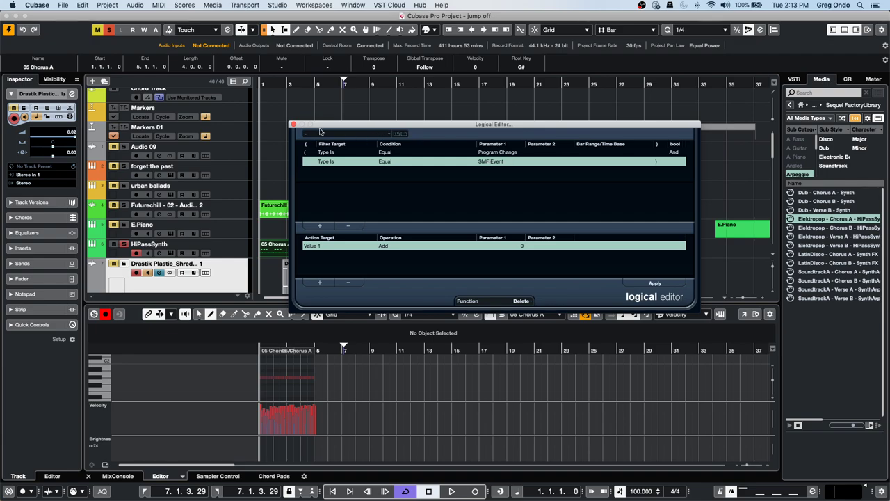
pyautogui.click(294, 124)
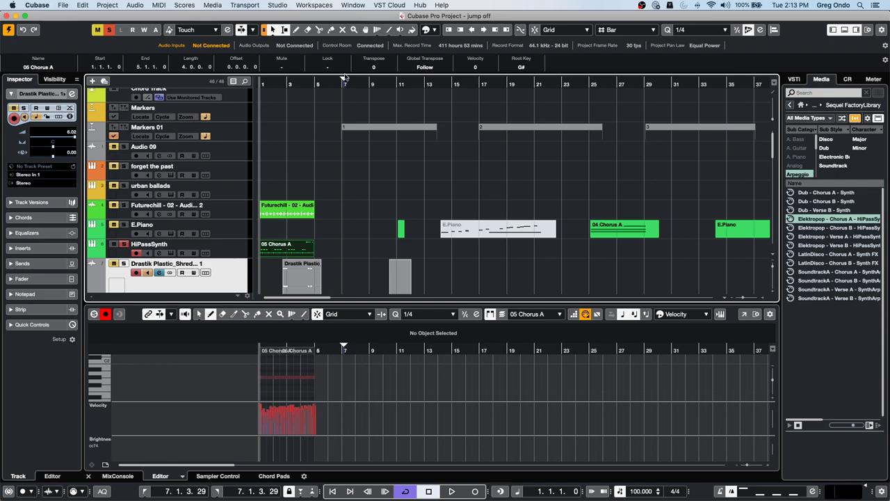
# Reopen the Logical Editor and add a filter condition for event type equal to Controller.
pyautogui.click(133, 4)
pyautogui.moveTo(107, 5)
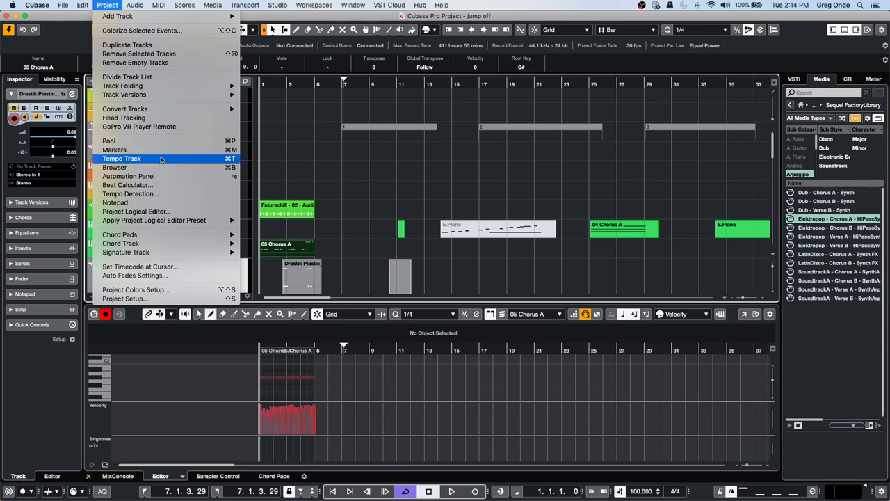
pyautogui.moveTo(159, 5)
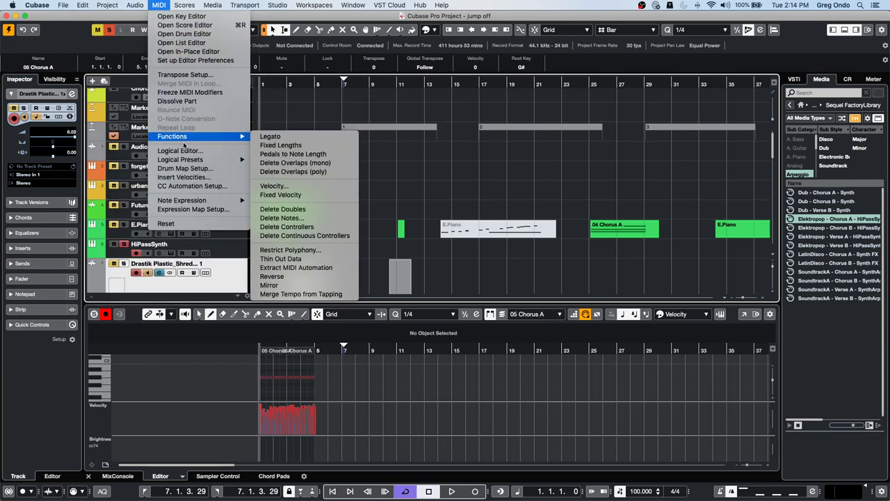
pyautogui.click(180, 151)
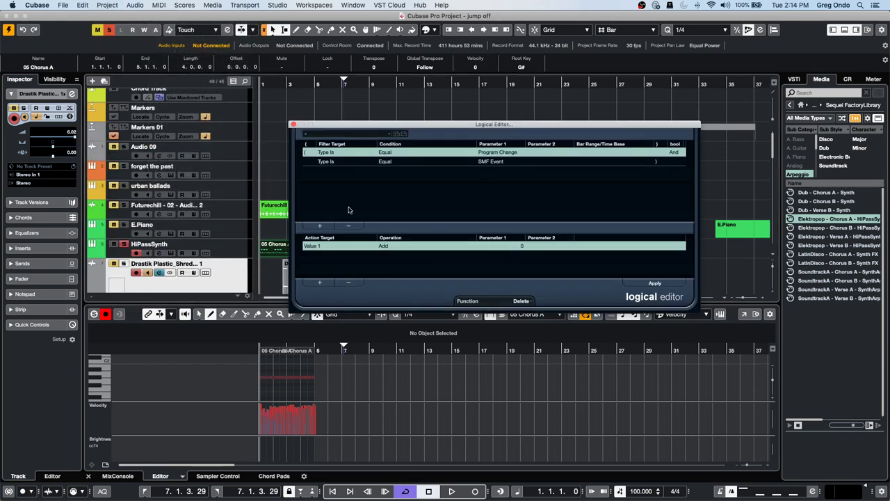
pyautogui.click(319, 282)
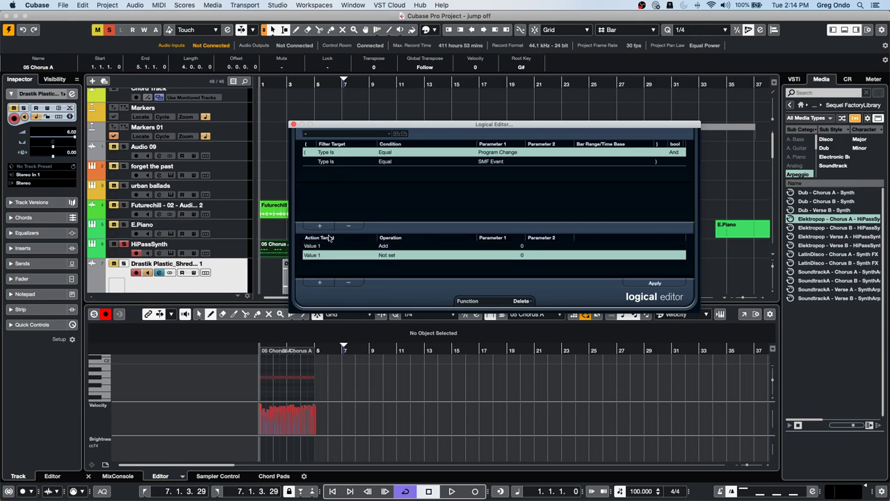
pyautogui.click(348, 282)
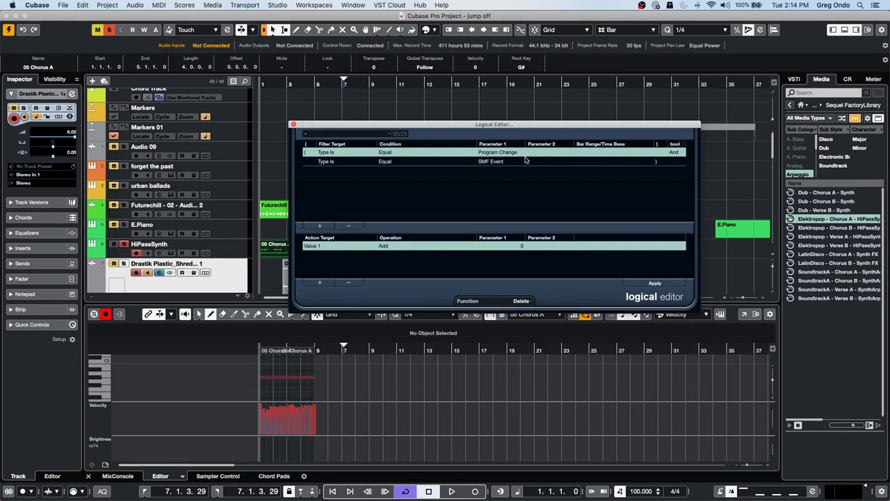
pyautogui.click(319, 226)
pyautogui.click(486, 160)
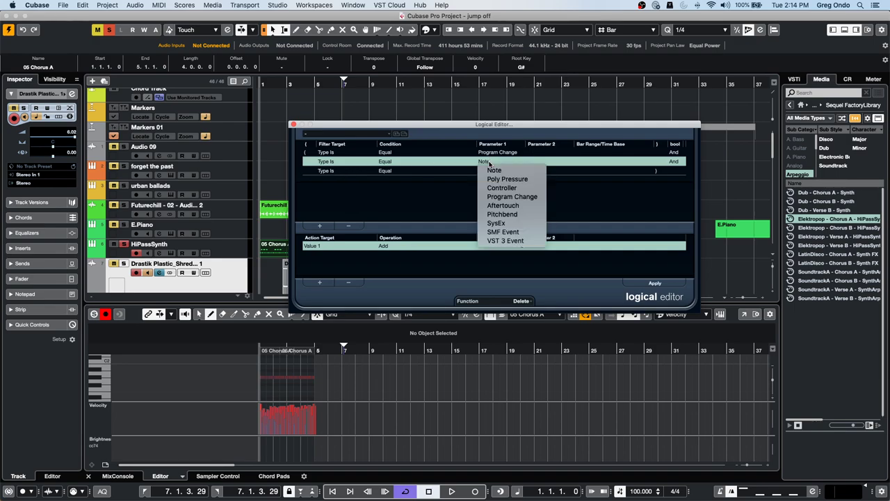
pyautogui.click(512, 188)
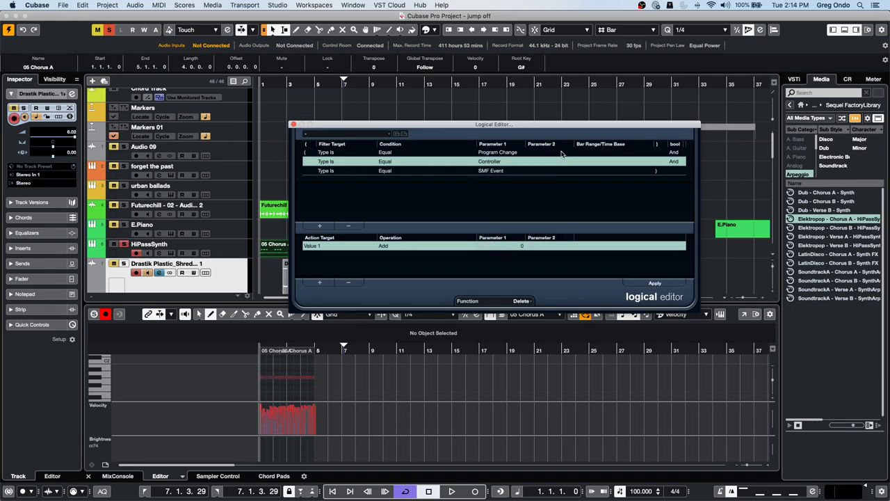
# Add a filter condition for Value 1 equal to 64 after the Controller condition and close the Logical Editor without applying it.
pyautogui.click(319, 226)
pyautogui.click(342, 172)
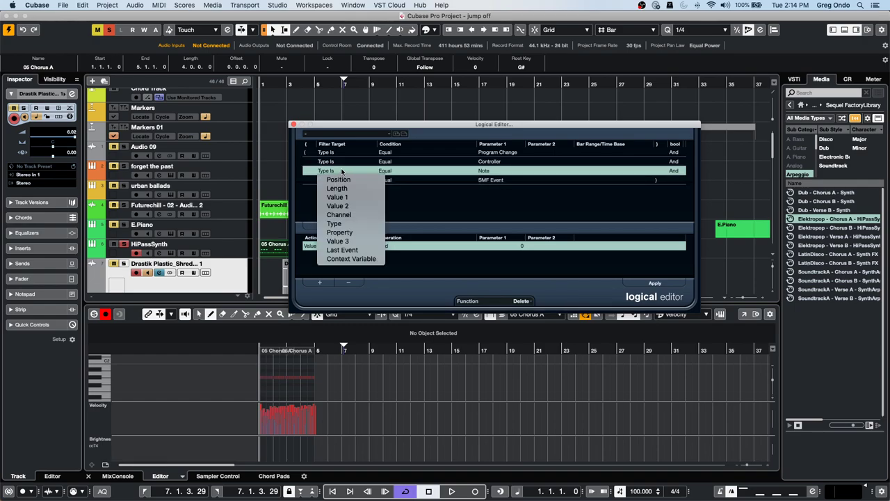
pyautogui.click(350, 199)
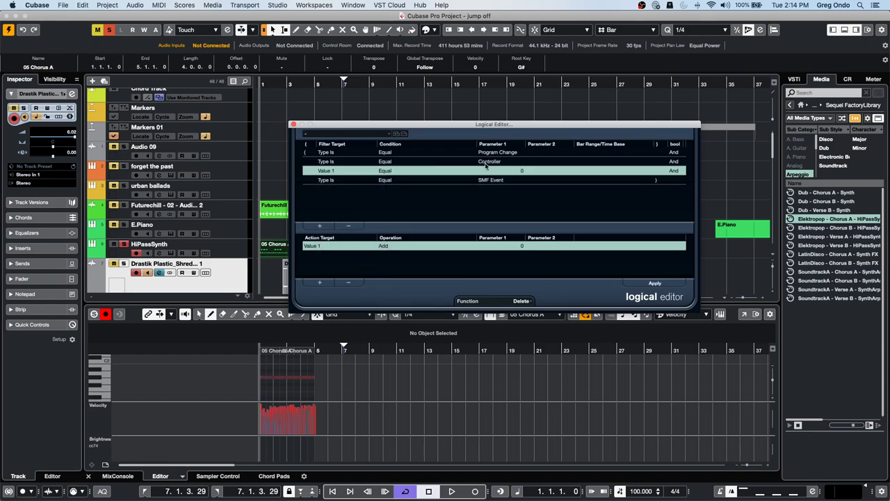
pyautogui.click(518, 170)
pyautogui.write('64')
pyautogui.press('Return')
pyautogui.click(293, 124)
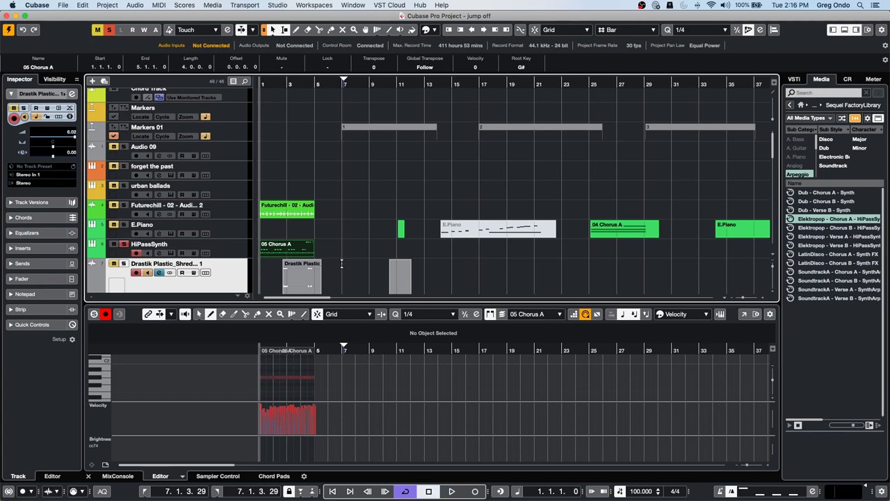
# Select the HiPassSynth track and start importing an audio file into the project.
pyautogui.click(300, 212)
pyautogui.click(238, 249)
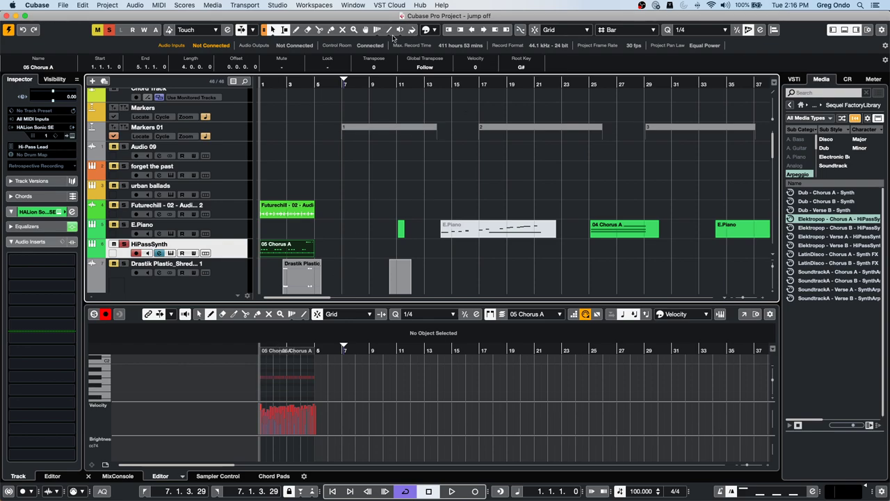
pyautogui.click(67, 5)
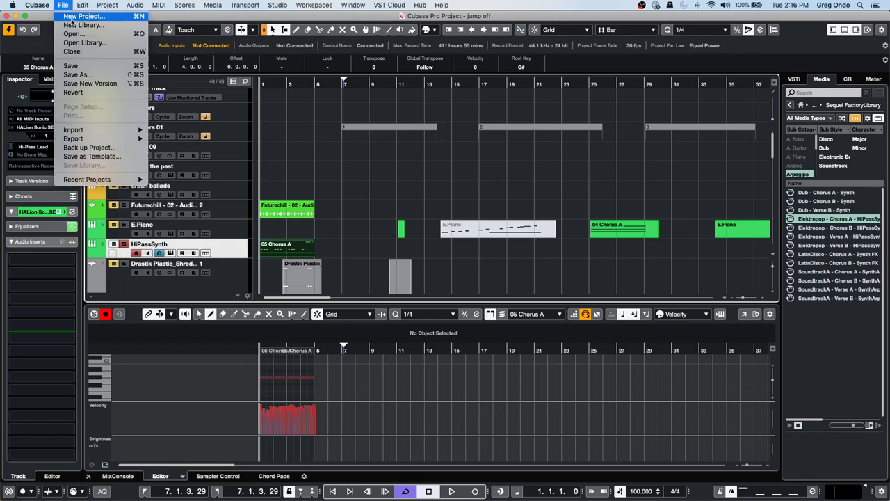
pyautogui.moveTo(102, 131)
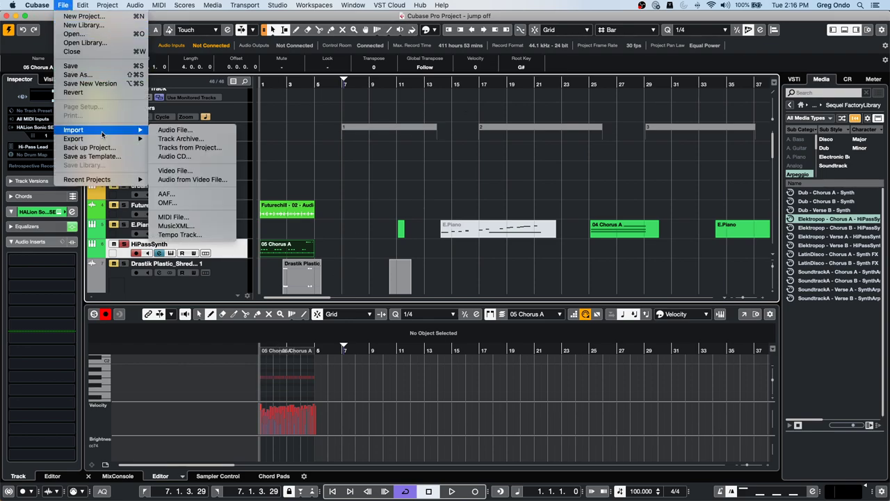
pyautogui.click(206, 130)
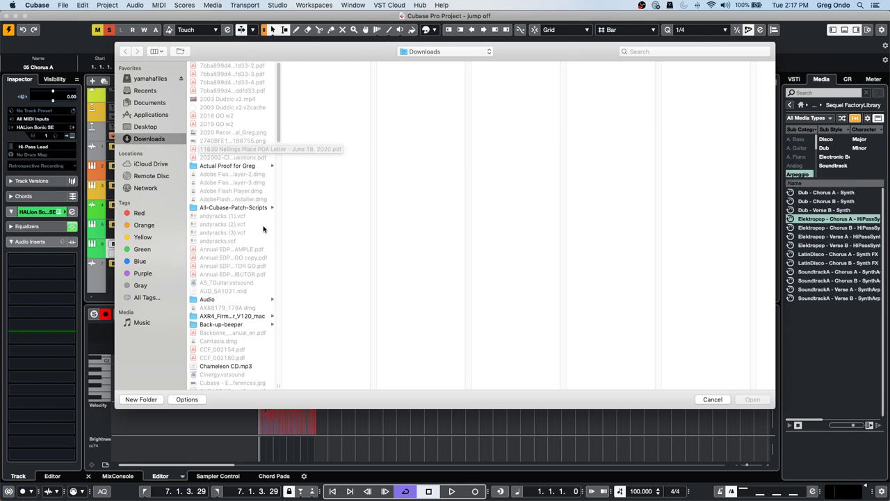
# Look through the Downloads folder and the recent places for a suitable audio file to import.
pyautogui.scroll(-1, 247, 206)
pyautogui.scroll(-10, 246, 206)
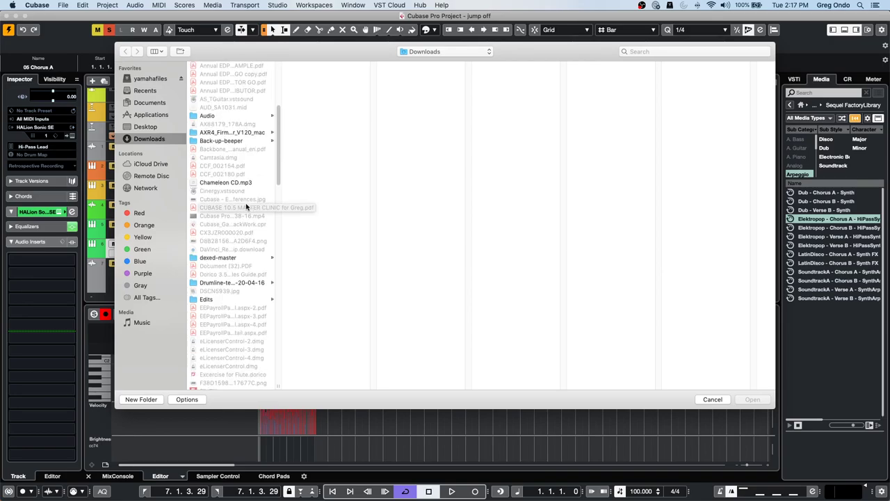
pyautogui.scroll(-4, 246, 206)
pyautogui.scroll(-8, 247, 205)
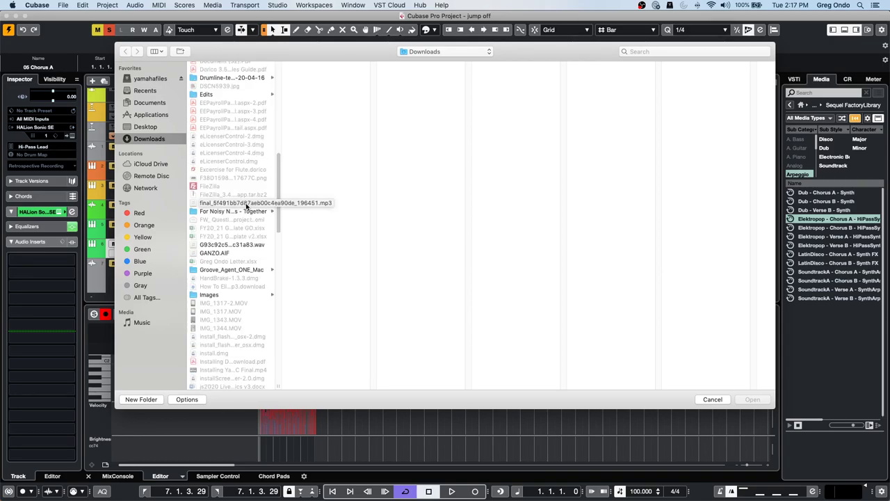
pyautogui.scroll(-11, 247, 206)
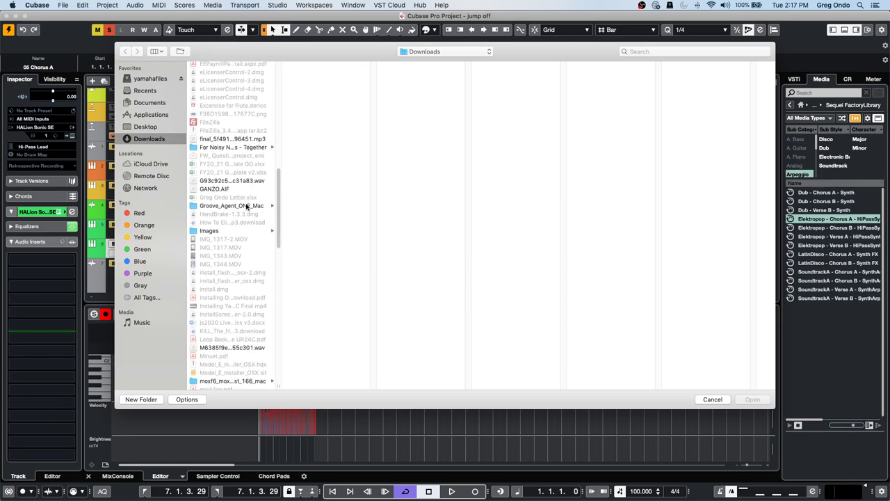
pyautogui.scroll(-3, 246, 205)
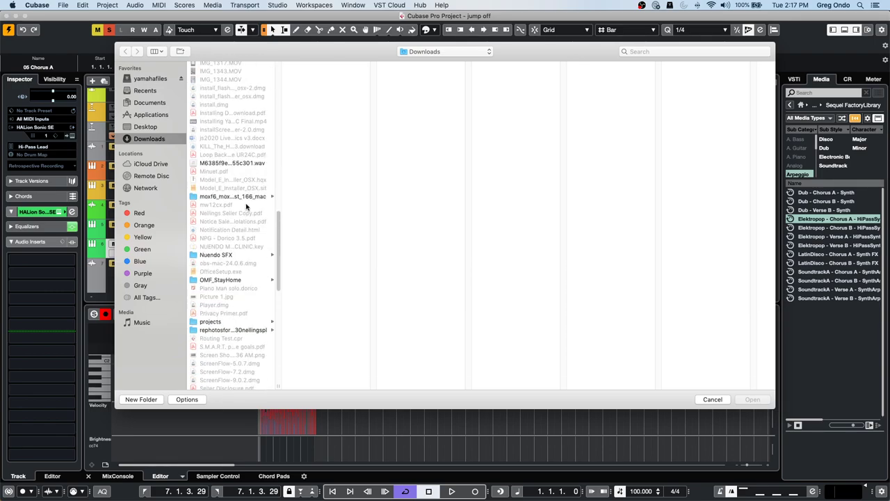
pyautogui.scroll(-11, 246, 206)
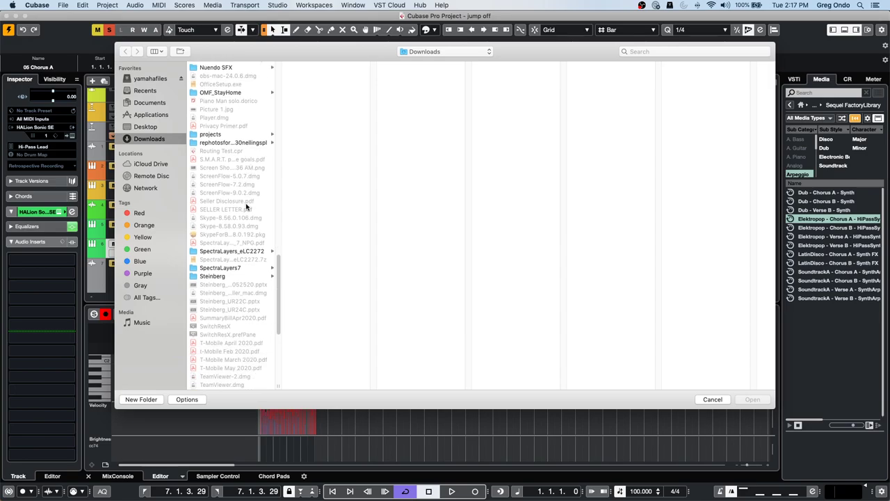
pyautogui.scroll(-11, 246, 205)
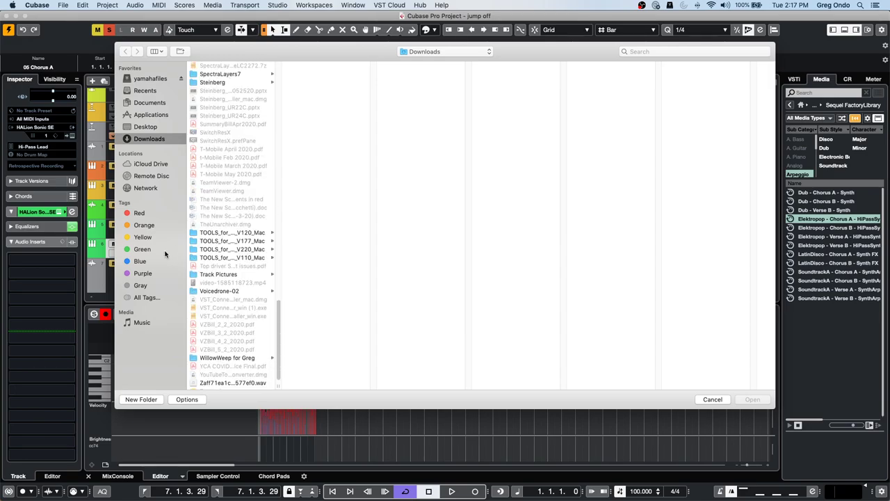
pyautogui.click(454, 51)
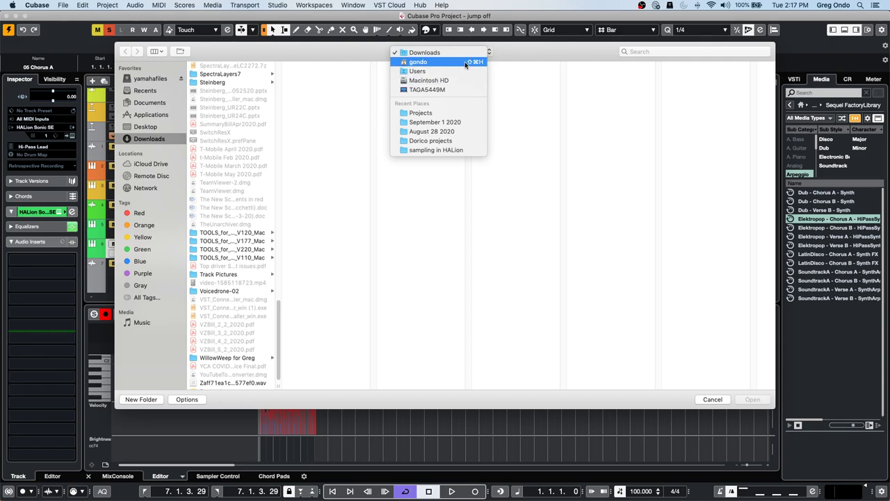
pyautogui.click(164, 130)
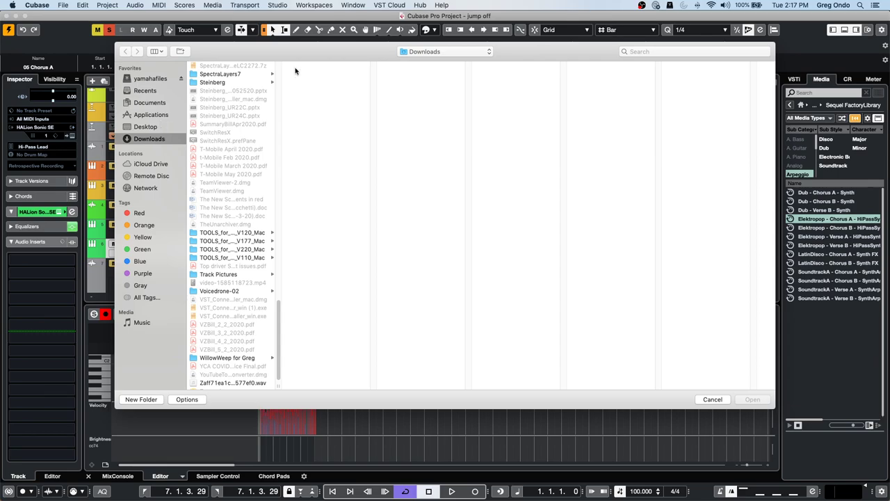
# Import the WAVE LAB ESPN TEST 1 WAV file from the ESPN folder inside Documents, Projects, WaveLab Audio files.
pyautogui.click(167, 102)
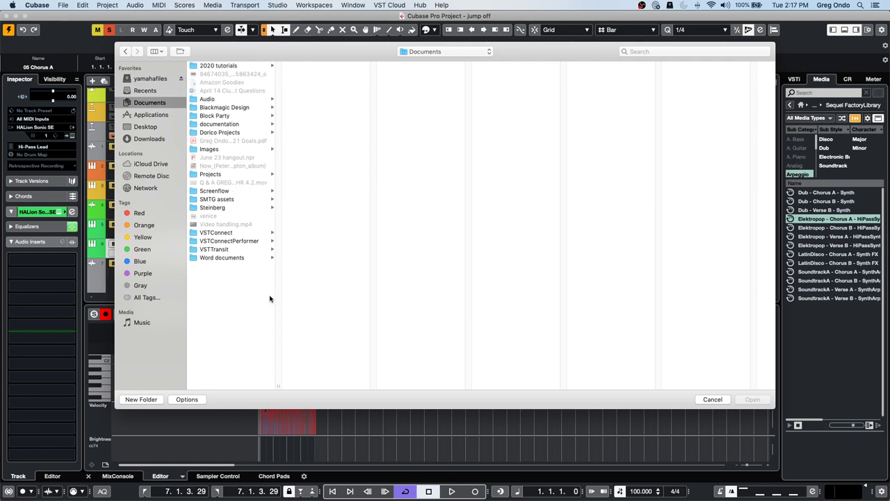
pyautogui.click(223, 208)
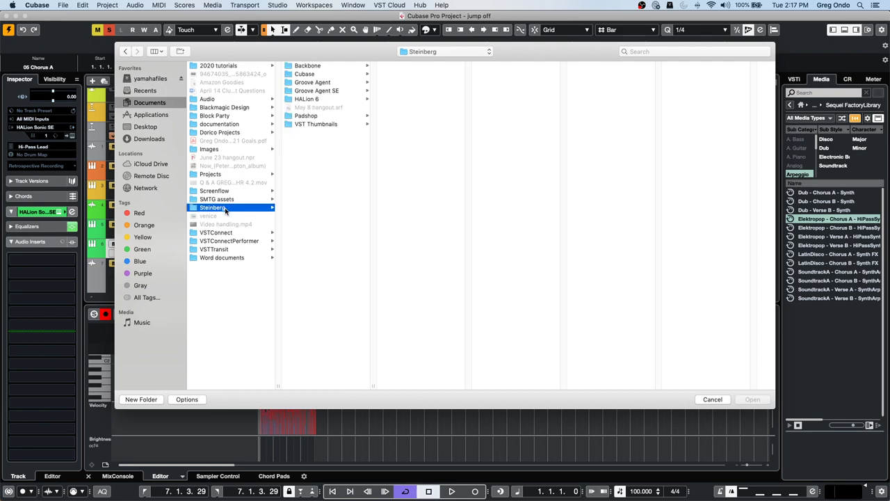
pyautogui.click(226, 174)
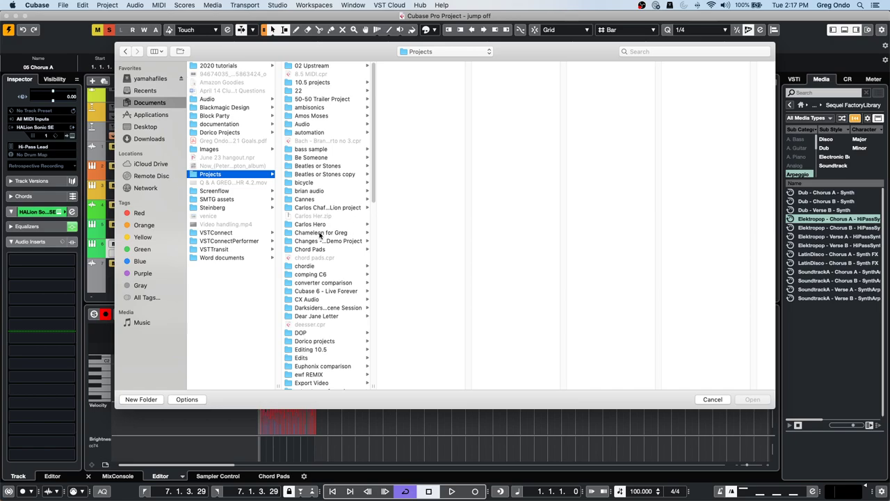
pyautogui.scroll(-10, 324, 336)
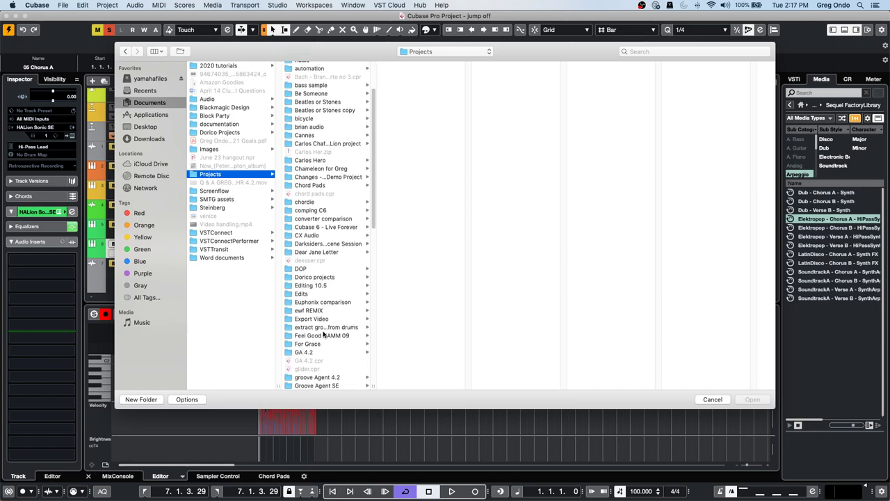
pyautogui.scroll(-5, 324, 334)
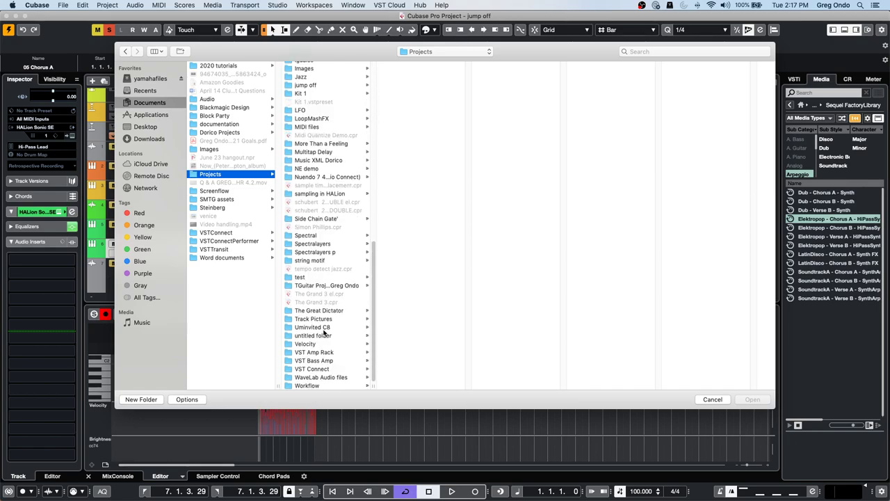
pyautogui.click(321, 378)
pyautogui.scroll(-5, 420, 271)
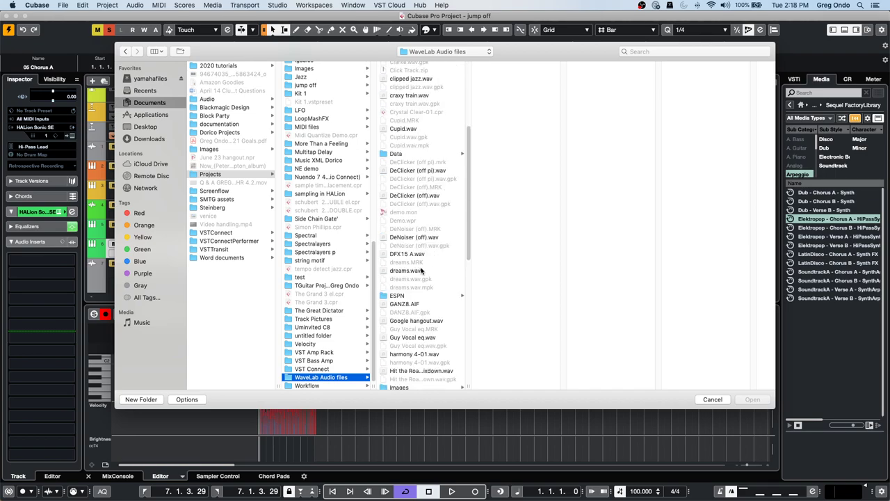
pyautogui.click(398, 295)
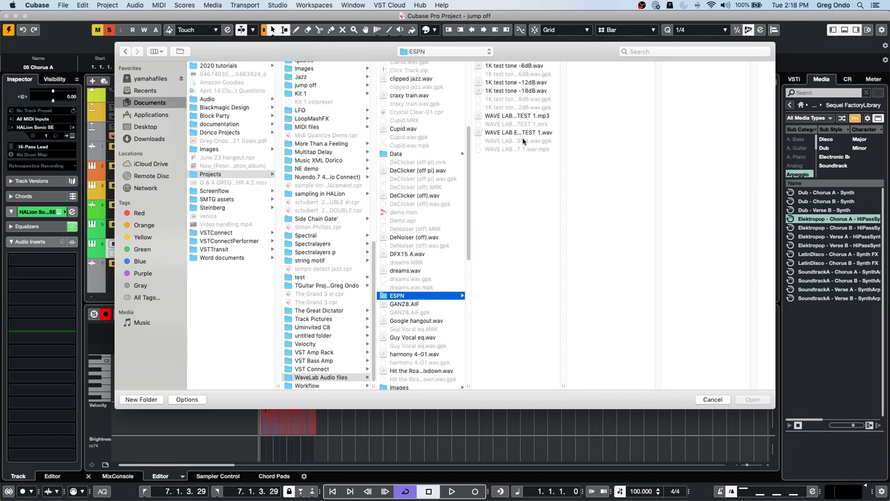
pyautogui.doubleClick(516, 132)
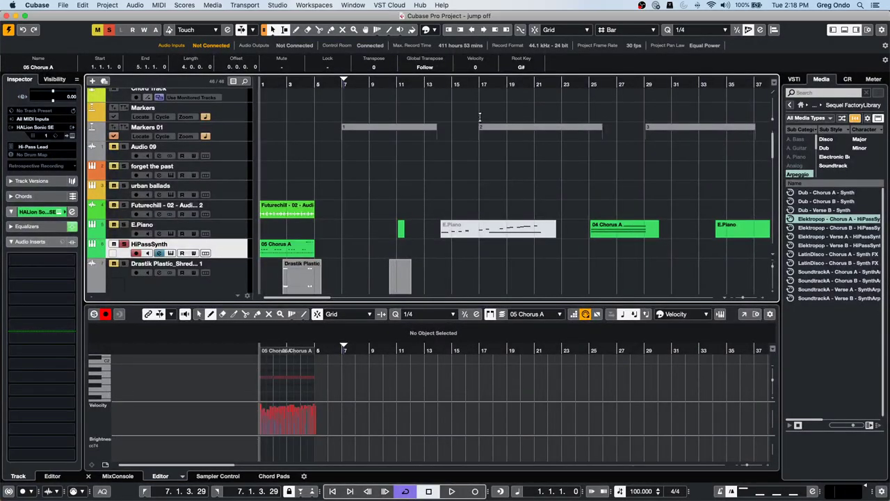
# Enlarge the height of the WAVE LAB ESPN TEST 1 track so its stereo waveform fills the lower part of the project.
pyautogui.scroll(-10, 420, 157)
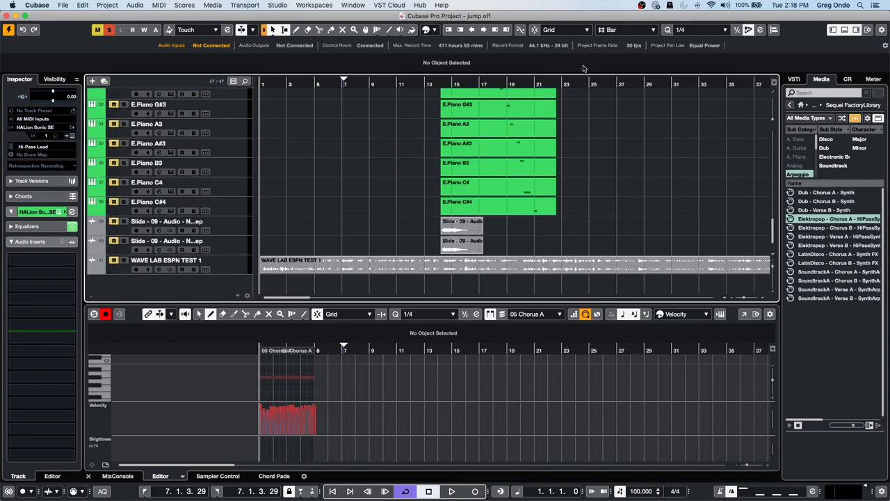
pyautogui.moveTo(566, 85); pyautogui.dragTo(569, 36)
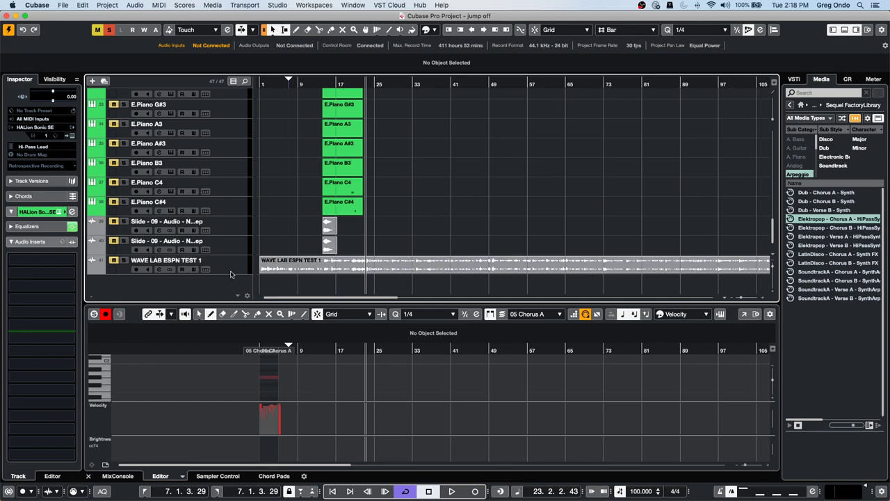
pyautogui.moveTo(231, 274); pyautogui.dragTo(231, 291)
pyautogui.scroll(-2, 490, 209)
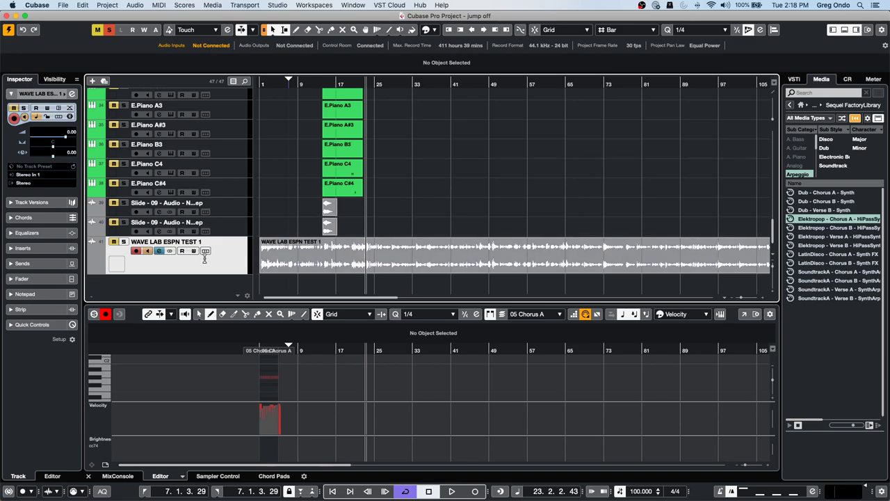
pyautogui.moveTo(220, 274); pyautogui.dragTo(230, 300)
pyautogui.scroll(-2, 441, 251)
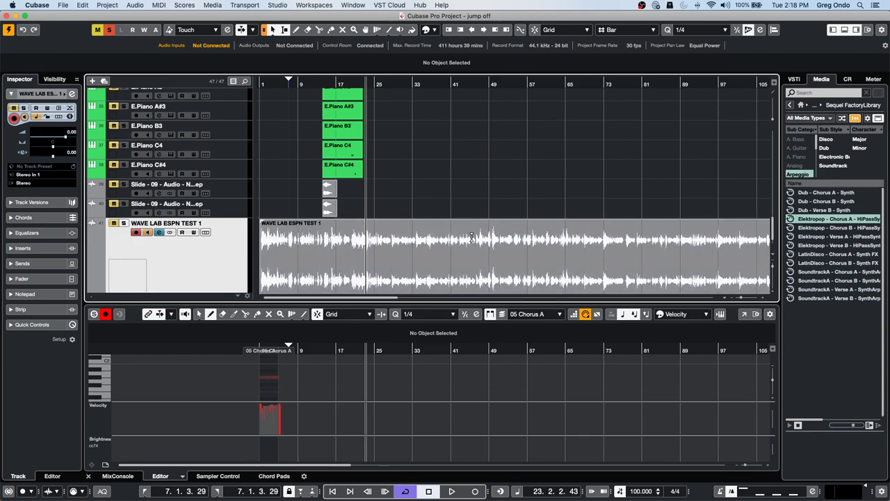
# Place the project cursor at about bar 33 and magnify the WAVE LAB ESPN TEST 1 waveform there for close inspection.
pyautogui.click(412, 98)
pyautogui.press('h')
pyautogui.press('h')
pyautogui.press('h')
pyautogui.press('h')
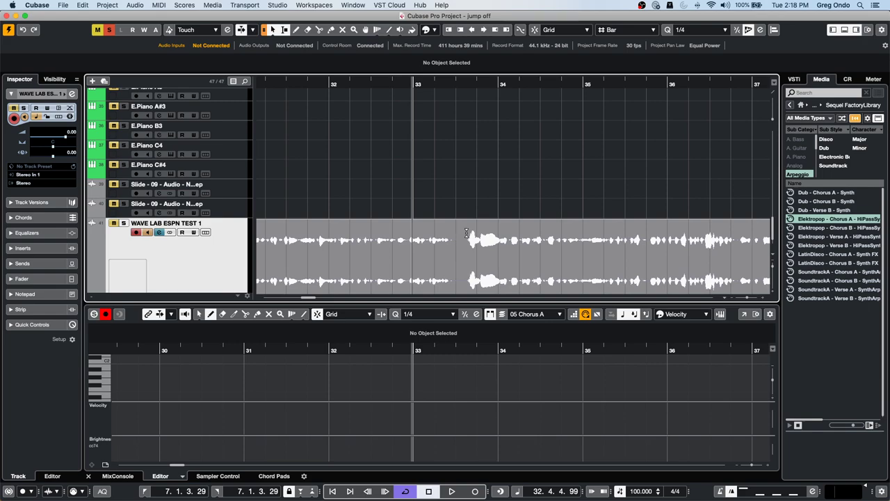
# Split off the passages at about bars 34.1 and 35.1 of WAVE LAB ESPN TEST 1 and raise their volume, the second by about 2.7 dB.
pyautogui.moveTo(518, 248); pyautogui.dragTo(547, 245)
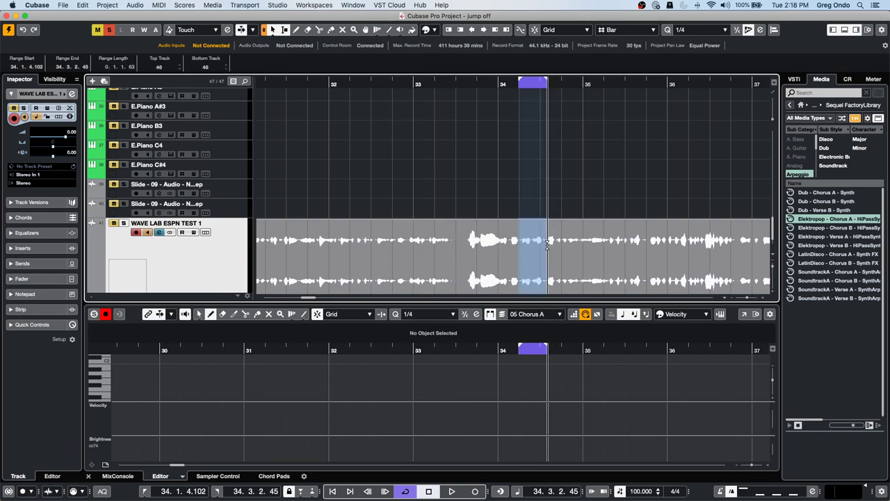
pyautogui.hotkey('shift', 'x')
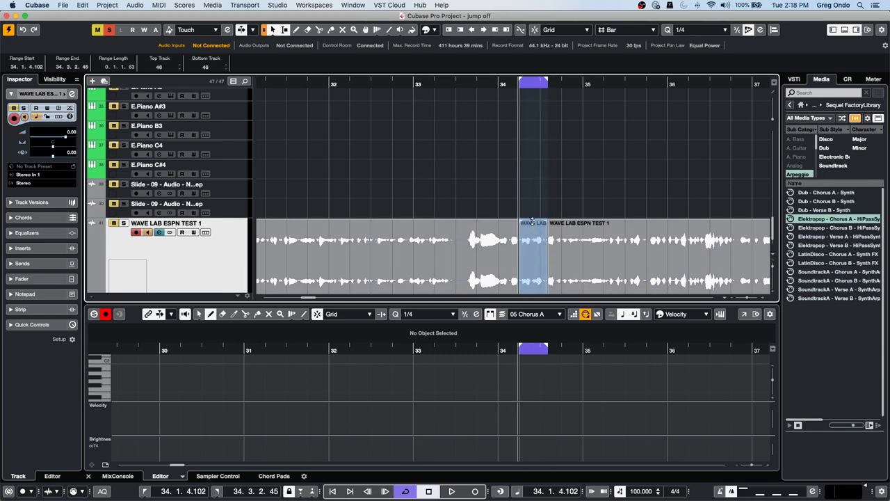
pyautogui.moveTo(533, 222); pyautogui.dragTo(540, 147)
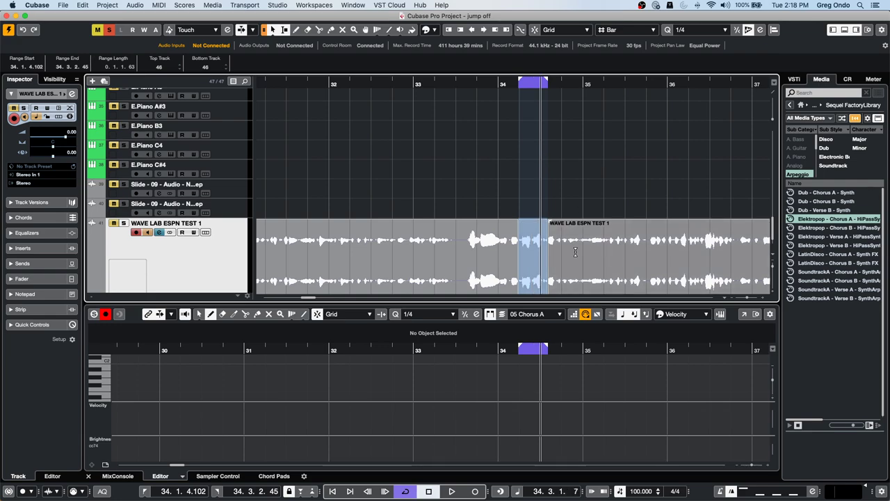
pyautogui.moveTo(575, 252); pyautogui.dragTo(602, 193)
pyautogui.hotkey('shift', 'x')
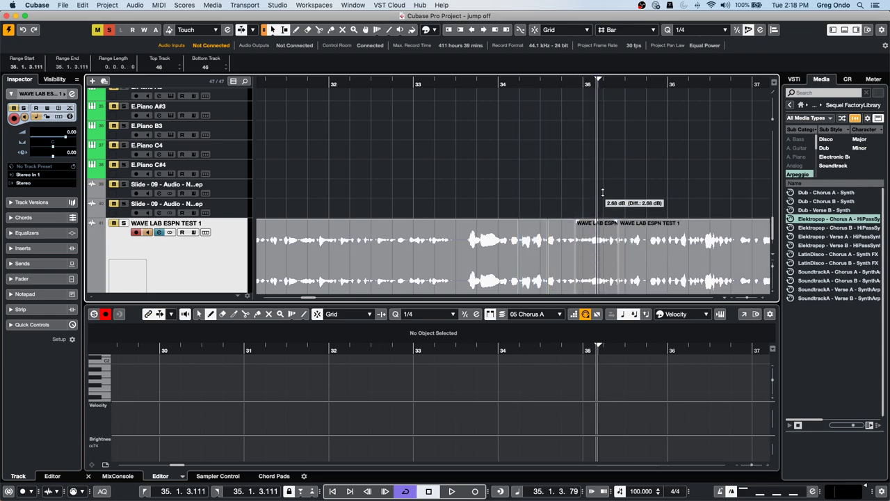
# Isolate the quiet passages from about bar 35.3 to 36.1 and at 36.1, and raise their volume, the first by about 4.7 dB.
pyautogui.moveTo(647, 245); pyautogui.dragTo(662, 161)
pyautogui.hotkey('shift', 'x')
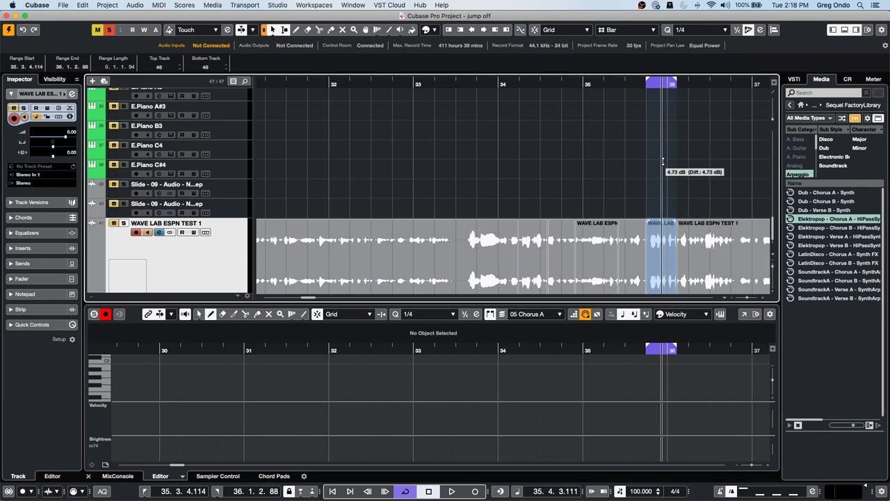
pyautogui.moveTo(687, 250); pyautogui.dragTo(705, 244)
pyautogui.hotkey('shift', 'x')
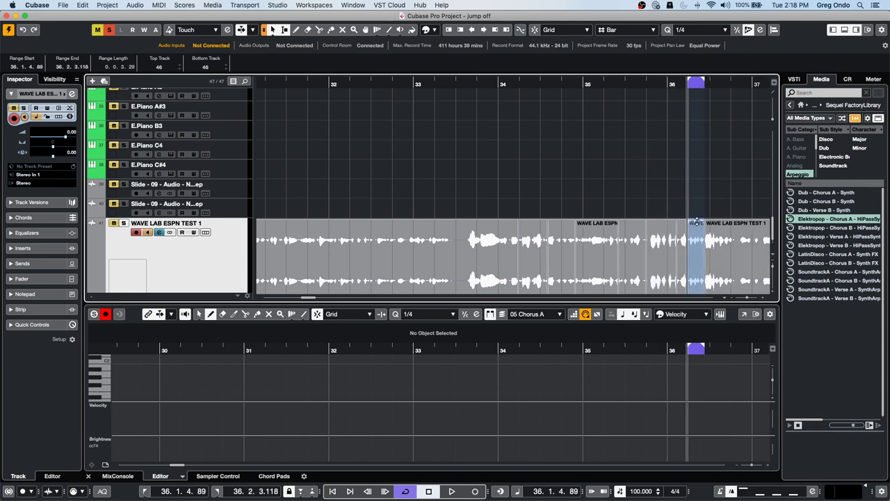
pyautogui.click(696, 221)
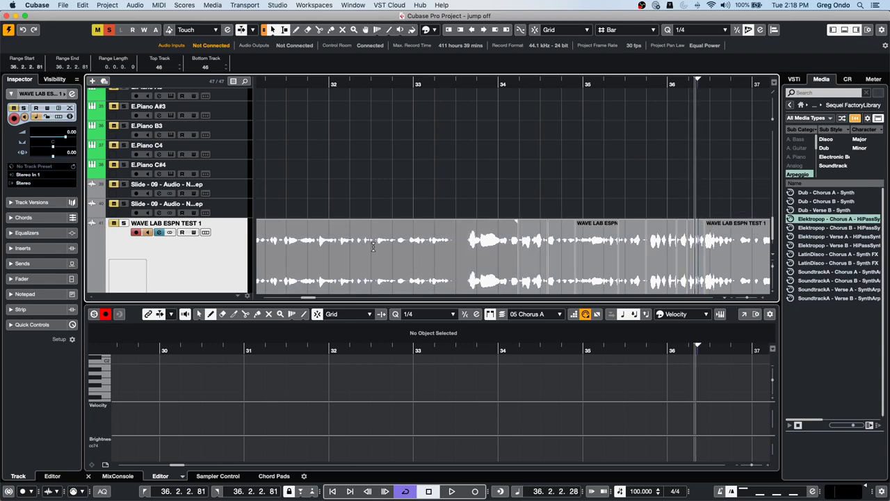
# Split off two short passages between about bars 32.3 and 33 in the WAVE LAB ESPN TEST 1 audio and raise their volume.
pyautogui.moveTo(372, 247); pyautogui.dragTo(392, 201)
pyautogui.hotkey('shift', 'x')
pyautogui.moveTo(408, 246); pyautogui.dragTo(404, 195)
pyautogui.hotkey('shift', 'x')
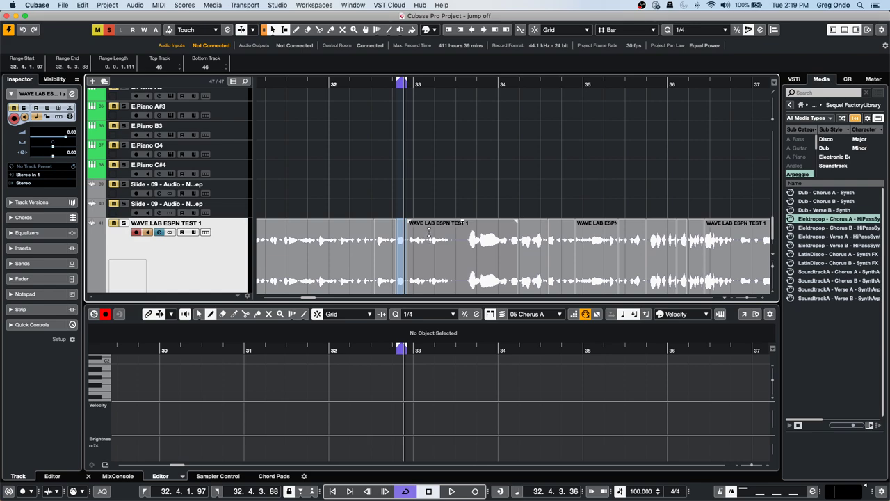
# Isolate the short syllable between about 33.1.3.88 and 33.1.4.41 in the speech waveform and raise its volume.
pyautogui.click(428, 235)
pyautogui.press('h')
pyautogui.press('h')
pyautogui.press('h')
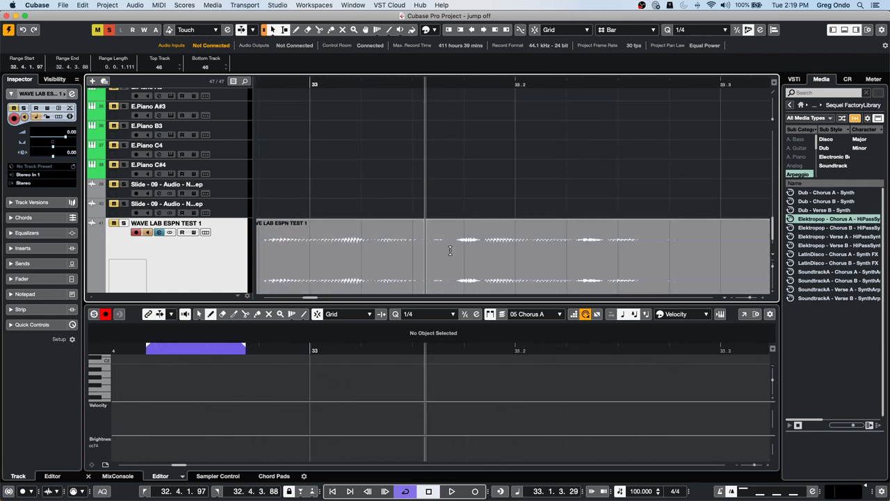
pyautogui.moveTo(450, 251); pyautogui.dragTo(481, 251)
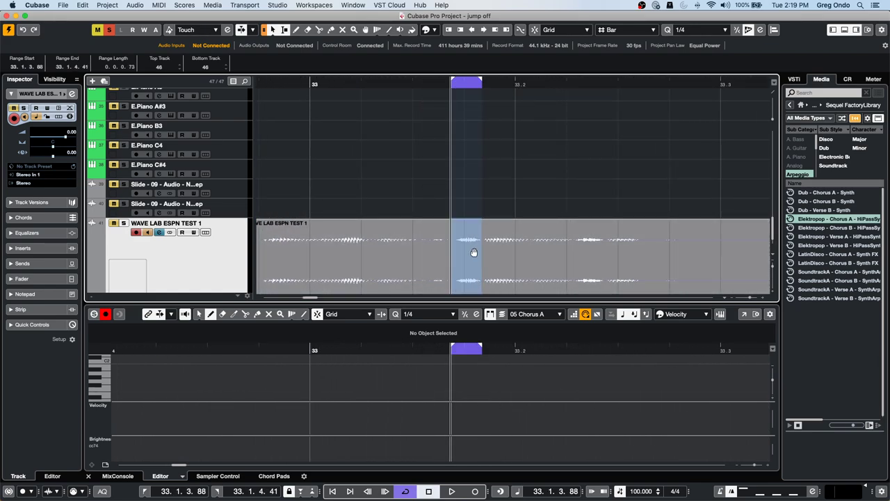
pyautogui.hotkey('shift', 'x')
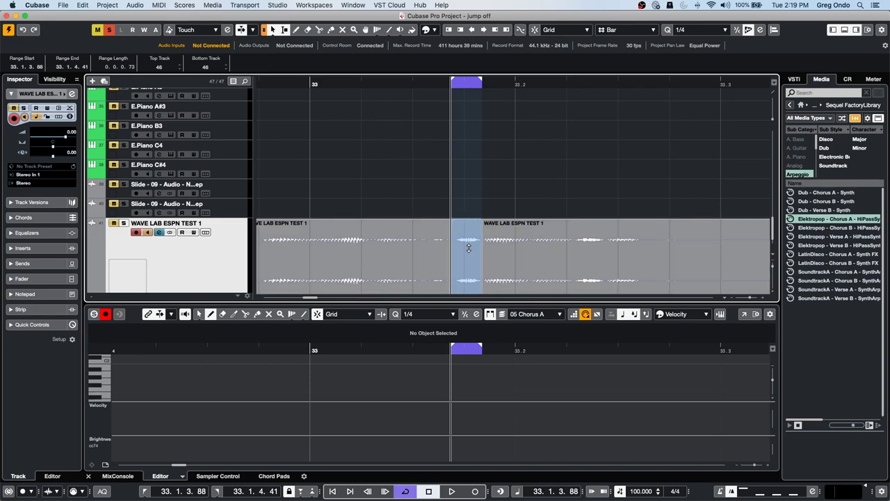
pyautogui.moveTo(468, 221); pyautogui.dragTo(474, 173)
# Split off two more syllables just after beat 33.2 of the speech waveform and adjust their volume.
pyautogui.moveTo(530, 237); pyautogui.dragTo(544, 183)
pyautogui.hotkey('shift', 'x')
pyautogui.moveTo(577, 235); pyautogui.dragTo(609, 240)
pyautogui.hotkey('shift', 'x')
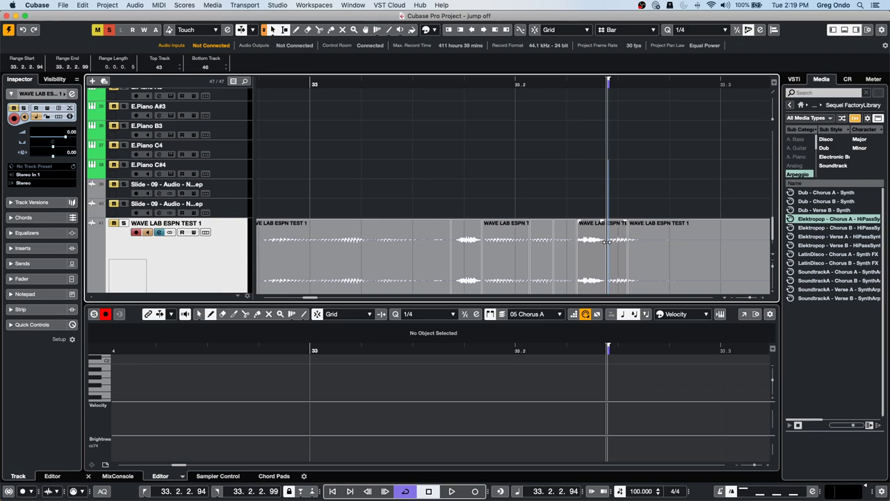
pyautogui.moveTo(602, 221); pyautogui.dragTo(599, 237)
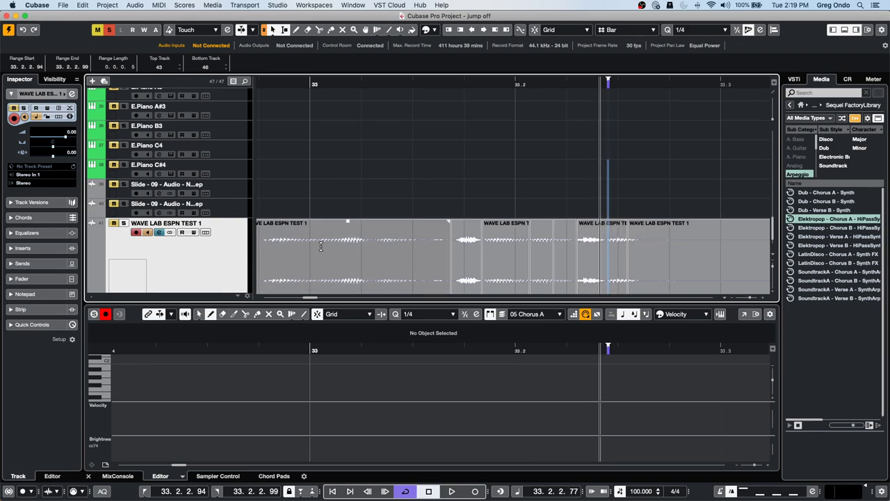
# Isolate the speech between about 33.1.1.25 and 33.1.2.28 and raise its volume.
pyautogui.moveTo(320, 246); pyautogui.dragTo(373, 246)
pyautogui.hotkey('shift', 'x')
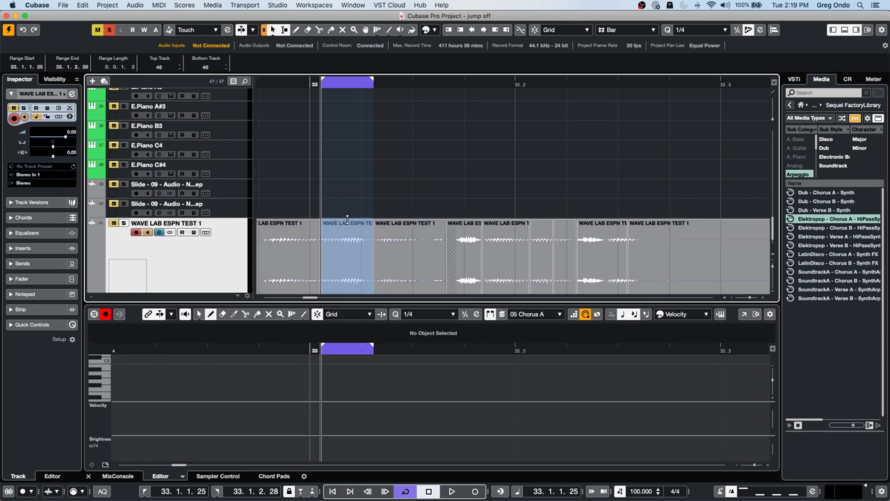
pyautogui.moveTo(347, 221); pyautogui.dragTo(367, 139)
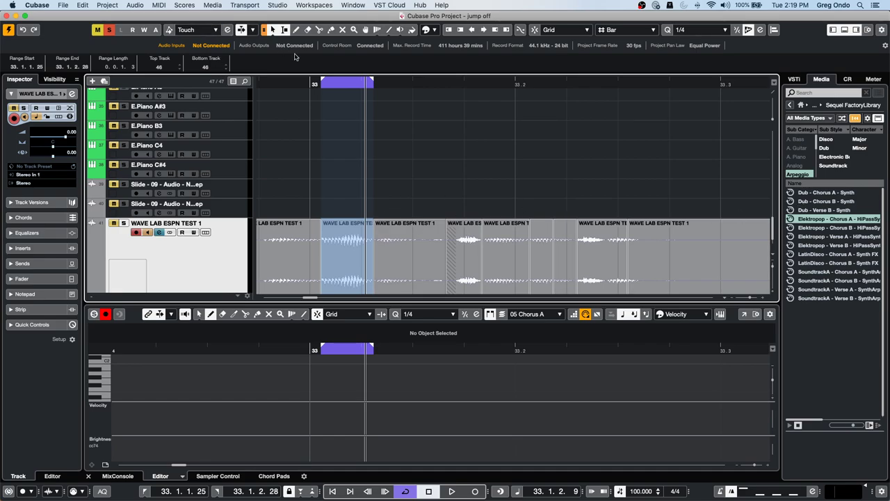
# Review the edited WAVE LAB ESPN TEST 1 waveform across bars 32 to 44 to compare the levels.
pyautogui.click(301, 80)
pyautogui.press('g')
pyautogui.press('g')
pyautogui.press('g')
pyautogui.press('g')
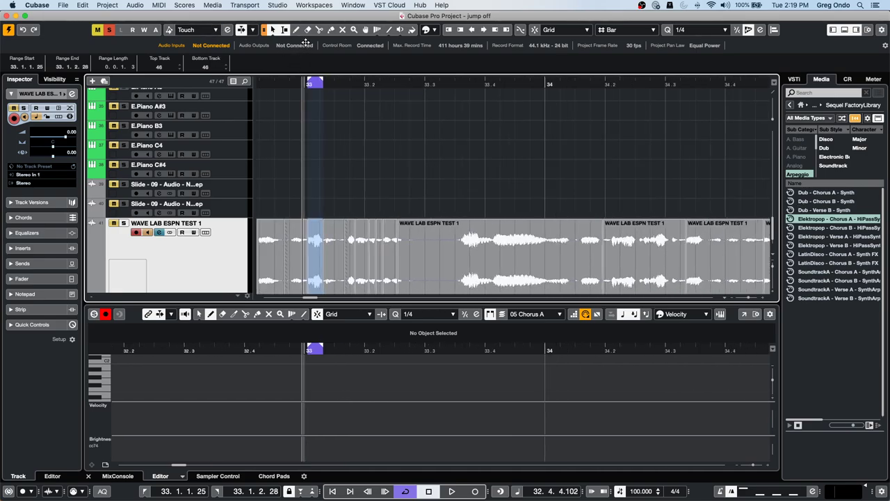
pyautogui.press('g')
pyautogui.press('g')
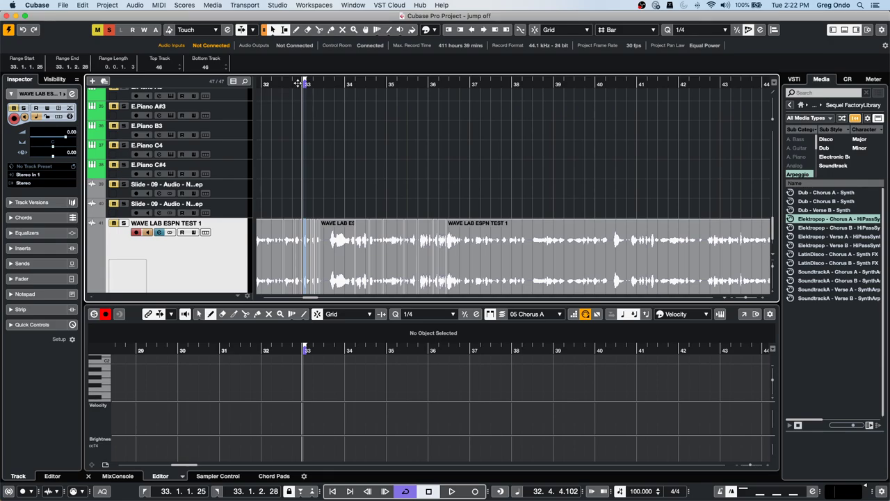
# Move the Slide - 09 audio event on track 40 to about bar 25 and lock its position.
pyautogui.moveTo(298, 83); pyautogui.dragTo(297, 31)
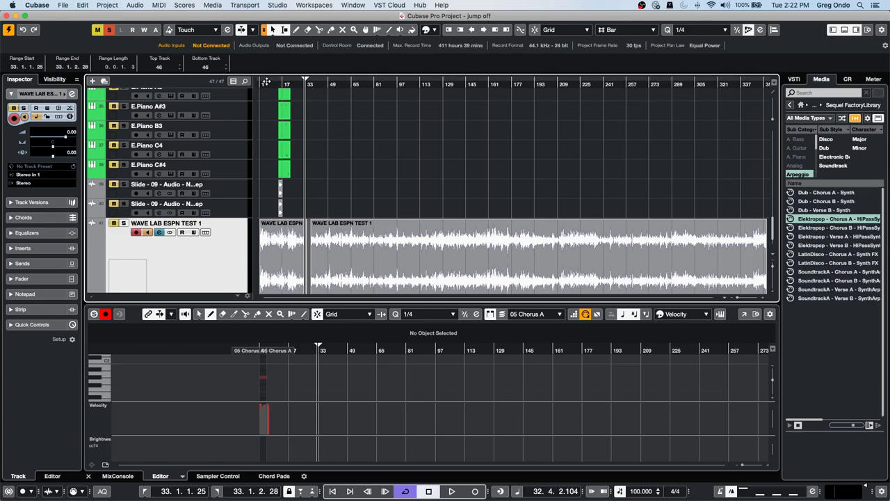
pyautogui.moveTo(267, 82); pyautogui.dragTo(268, 106)
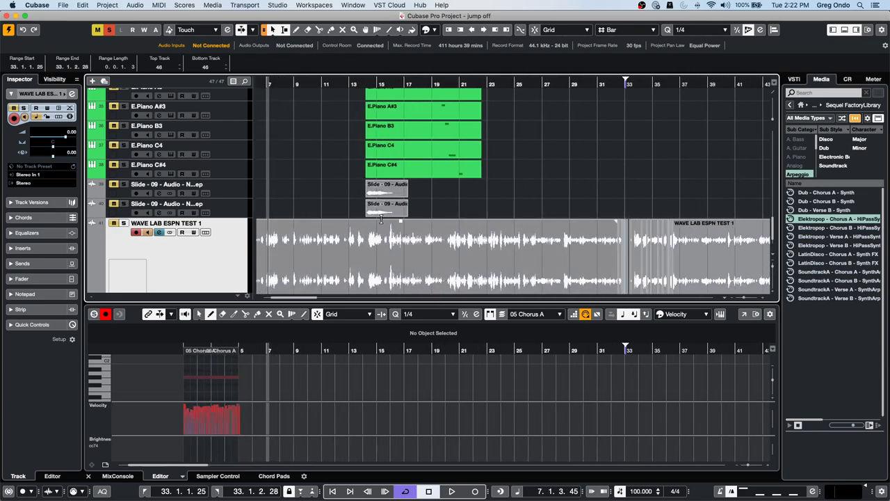
pyautogui.moveTo(379, 210); pyautogui.dragTo(527, 205)
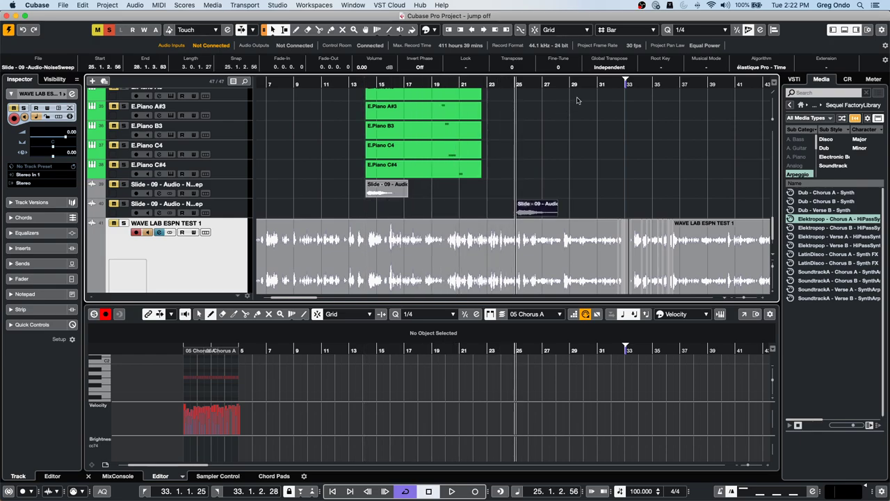
pyautogui.click(463, 67)
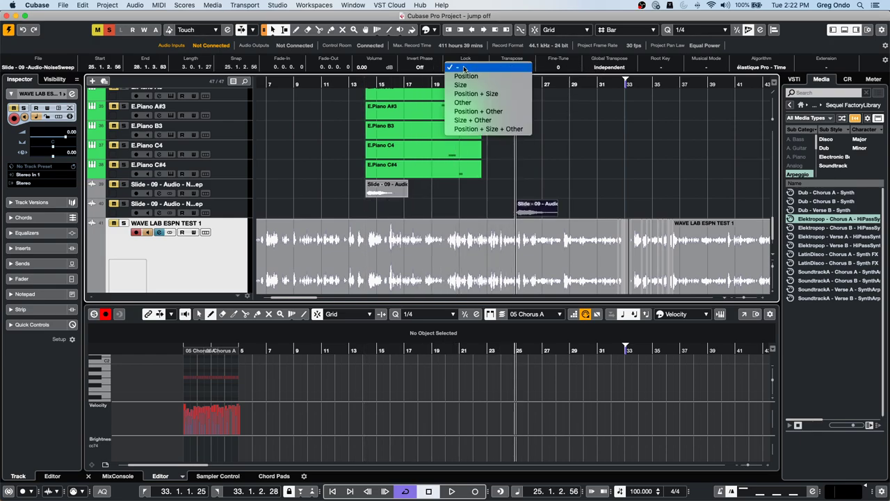
pyautogui.click(465, 77)
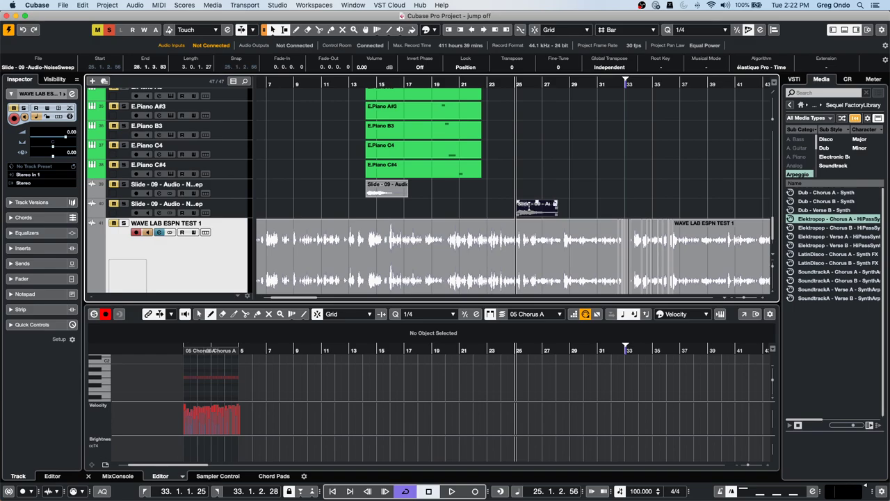
# Select track 40 and try to move its position-locked Slide - 09 event to about bar 16 and bar 36.
pyautogui.click(550, 120)
pyautogui.click(221, 215)
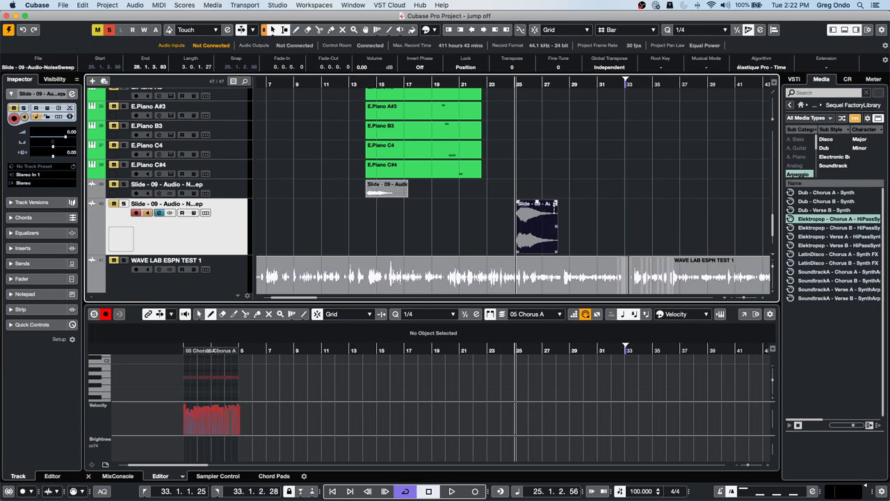
pyautogui.click(394, 230)
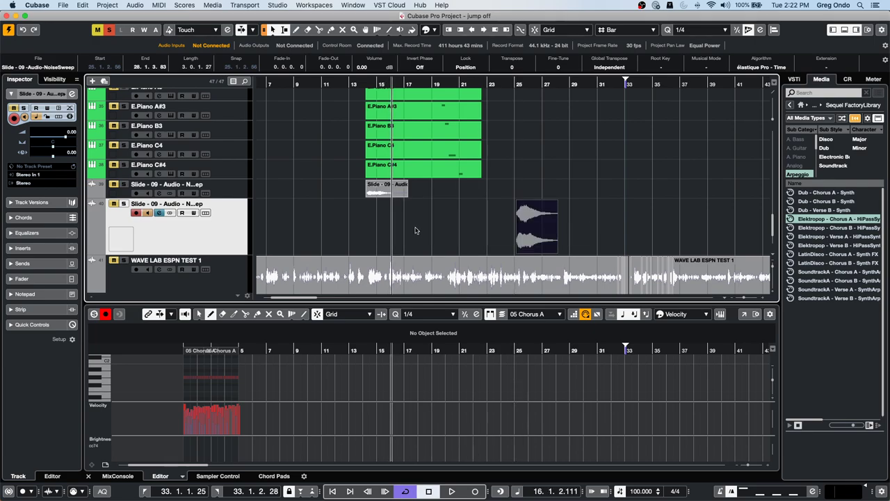
pyautogui.click(670, 217)
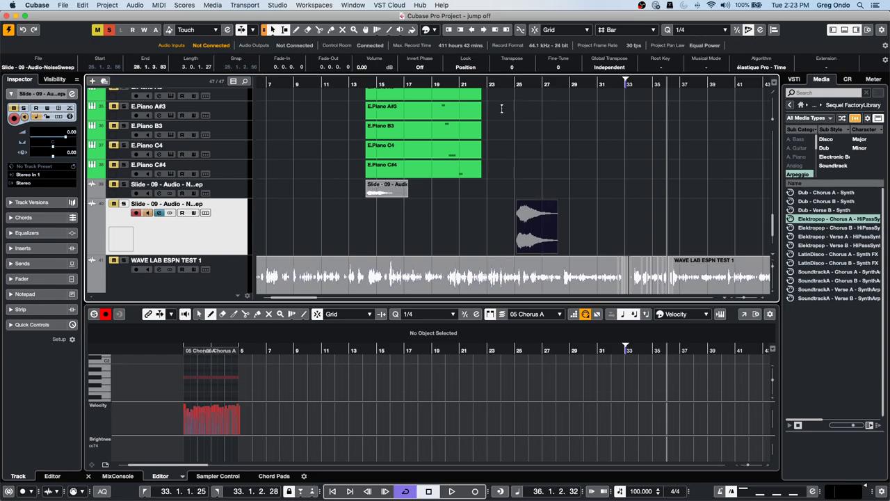
# Remove the lock from the Slide - 09 event on track 40 and move it to about bar 28.
pyautogui.click(470, 69)
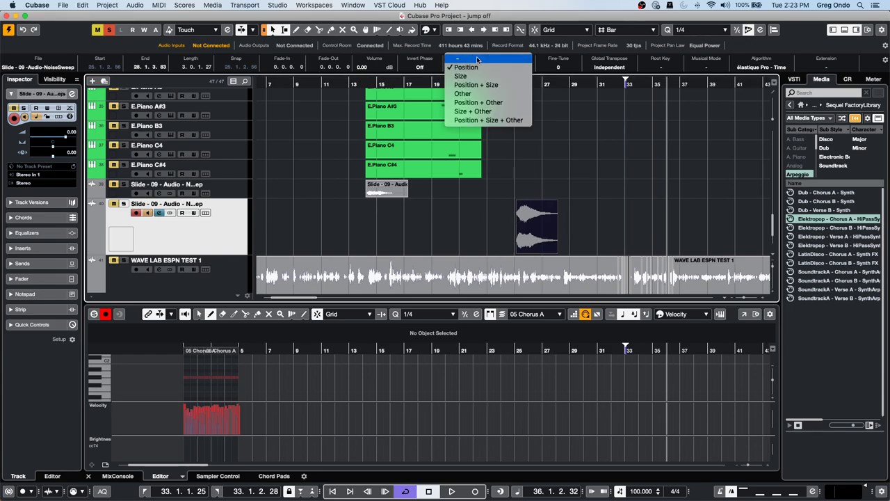
pyautogui.click(475, 59)
pyautogui.moveTo(536, 238); pyautogui.dragTo(585, 236)
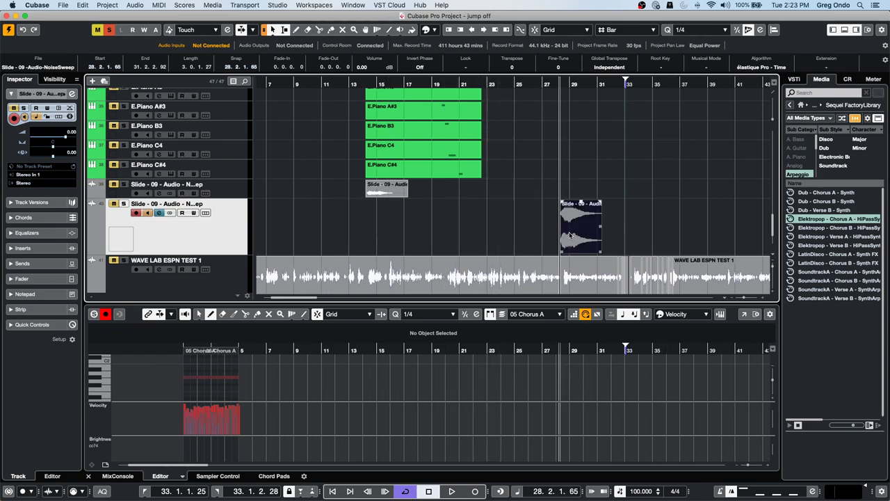
# Lock the track 40 event's position again and move the unlocked Slide - 09 event on track 39 to about bar 15.
pyautogui.click(476, 67)
pyautogui.click(467, 76)
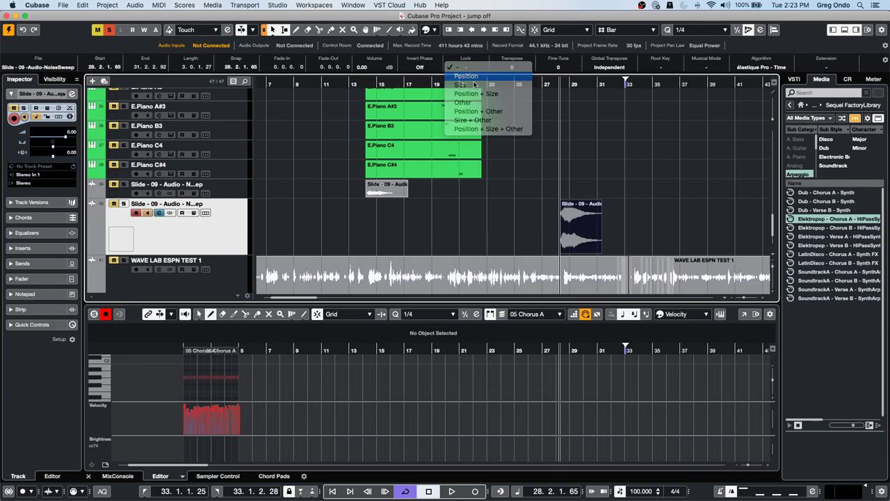
pyautogui.moveTo(585, 230); pyautogui.dragTo(491, 227)
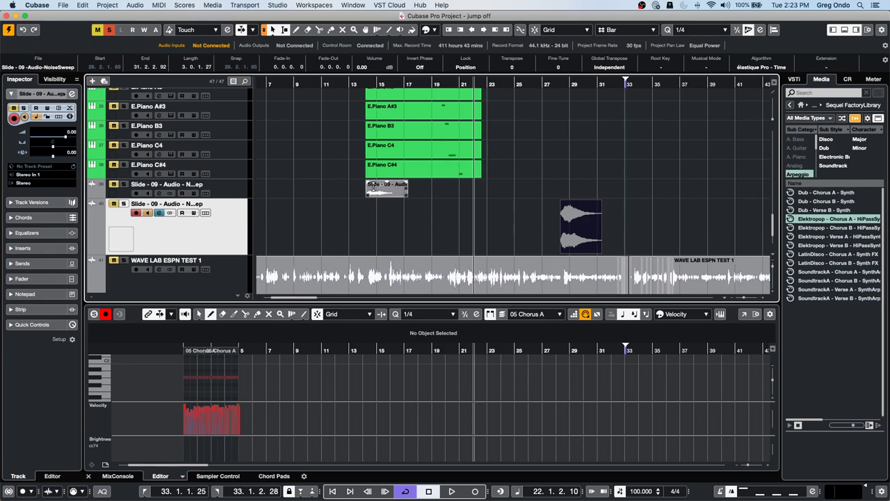
pyautogui.moveTo(382, 192); pyautogui.dragTo(399, 192)
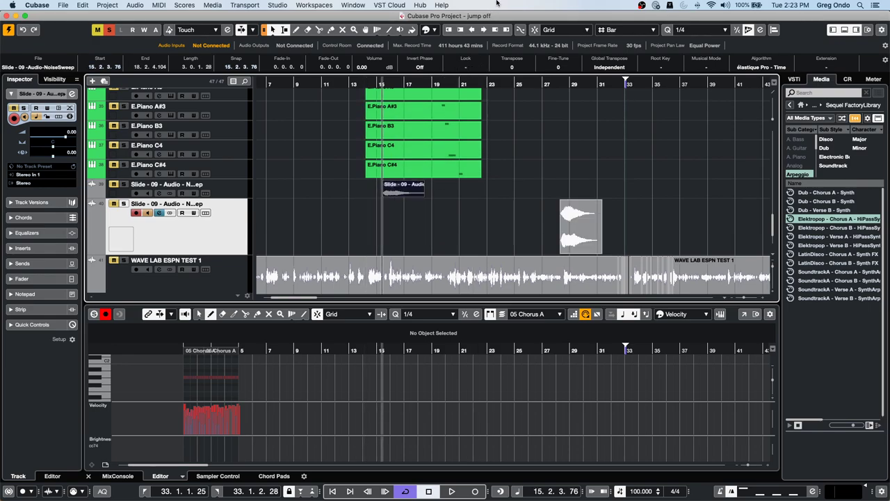
# Select the Slide - 09 event on track 40 and remove its position lock.
pyautogui.click(355, 85)
pyautogui.press('g')
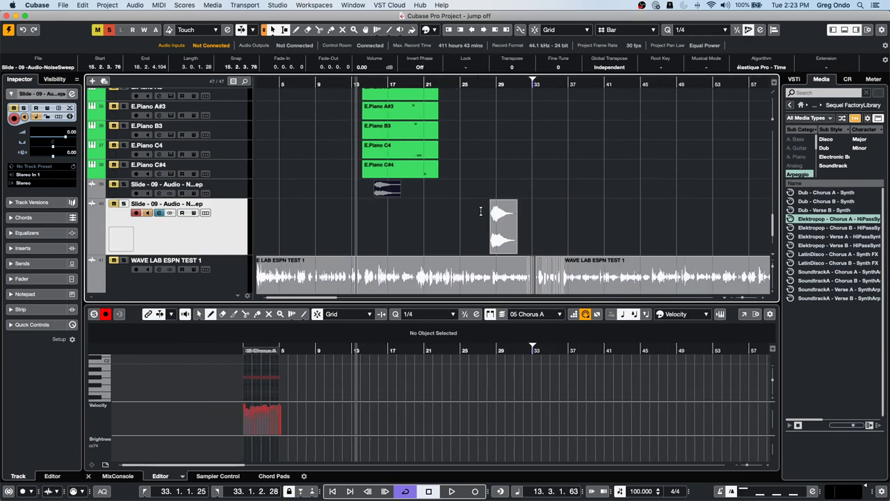
pyautogui.click(504, 240)
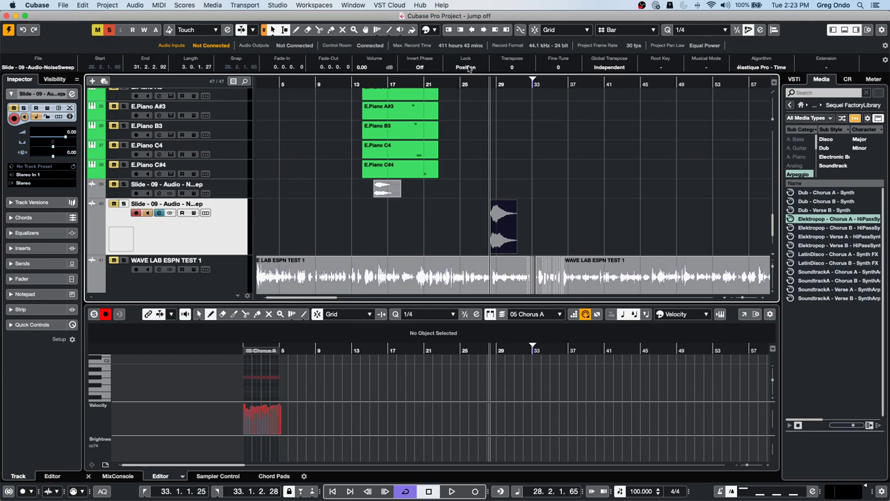
pyautogui.click(470, 67)
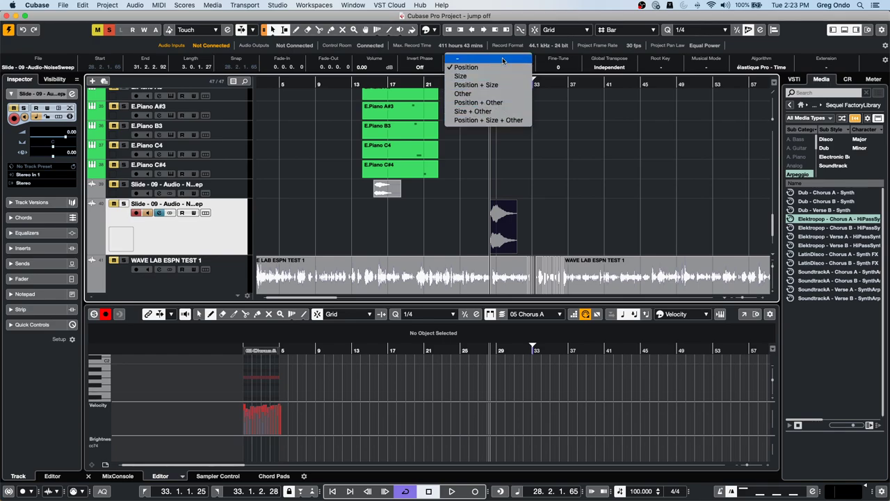
pyautogui.click(569, 217)
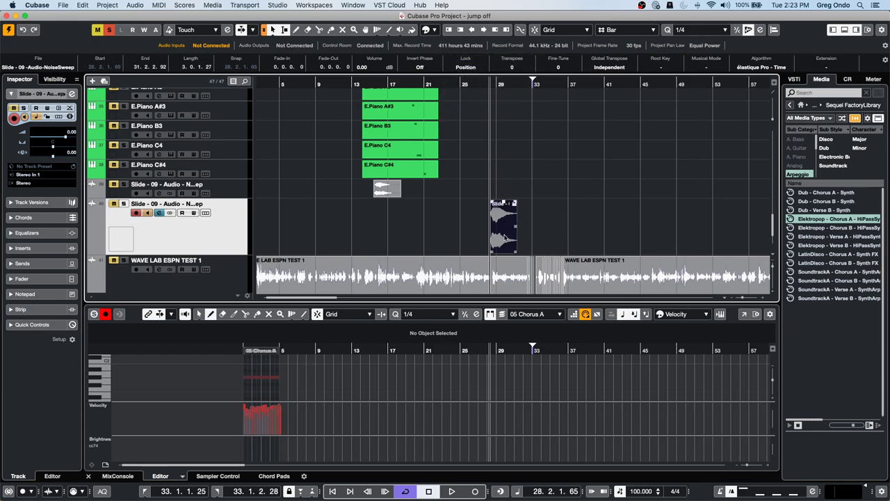
pyautogui.click(471, 65)
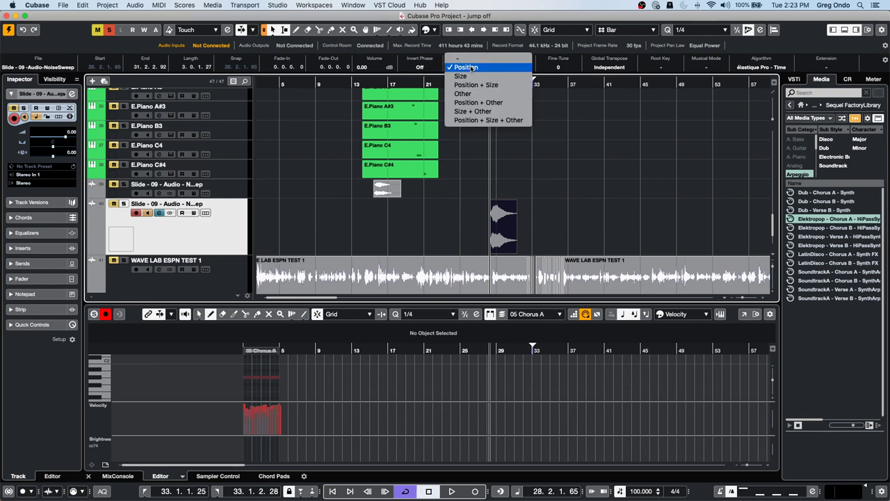
pyautogui.click(473, 63)
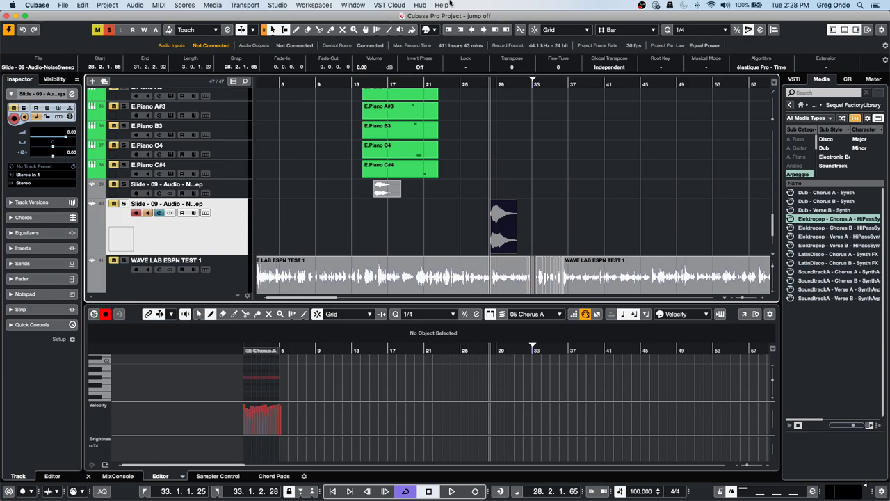
# Open the Export Audio Mixdown settings, point out the Create Audio Track option, and close the dialog without exporting.
pyautogui.scroll(-3, 385, 279)
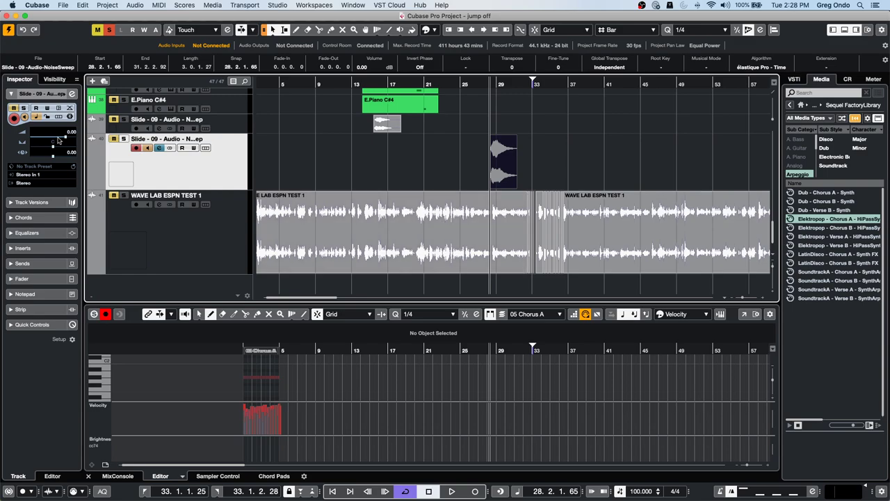
pyautogui.click(63, 5)
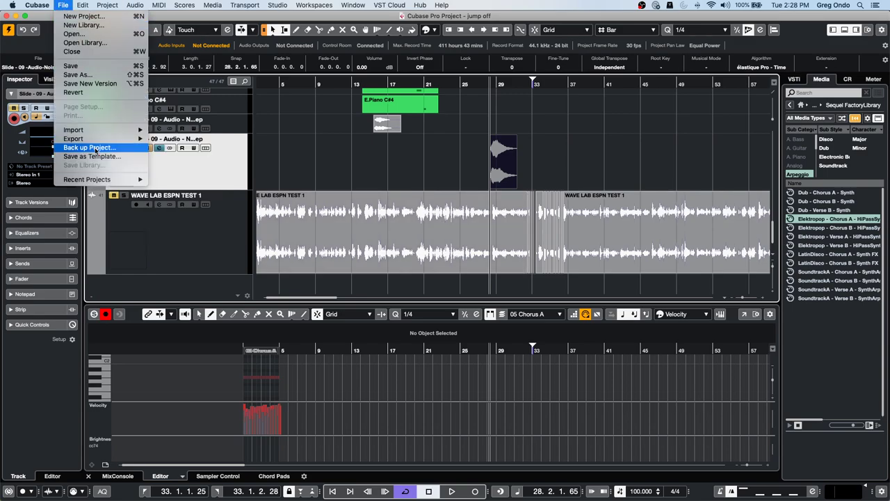
pyautogui.moveTo(97, 142)
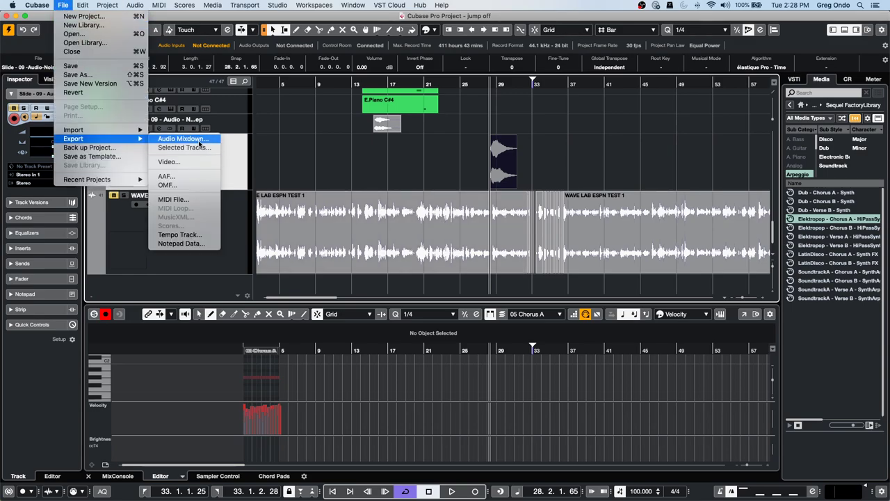
pyautogui.click(182, 138)
pyautogui.click(515, 287)
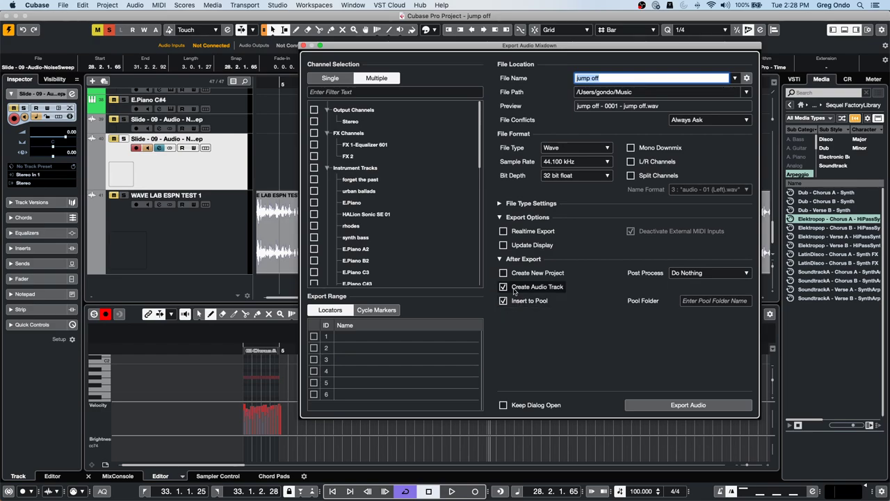
pyautogui.click(304, 45)
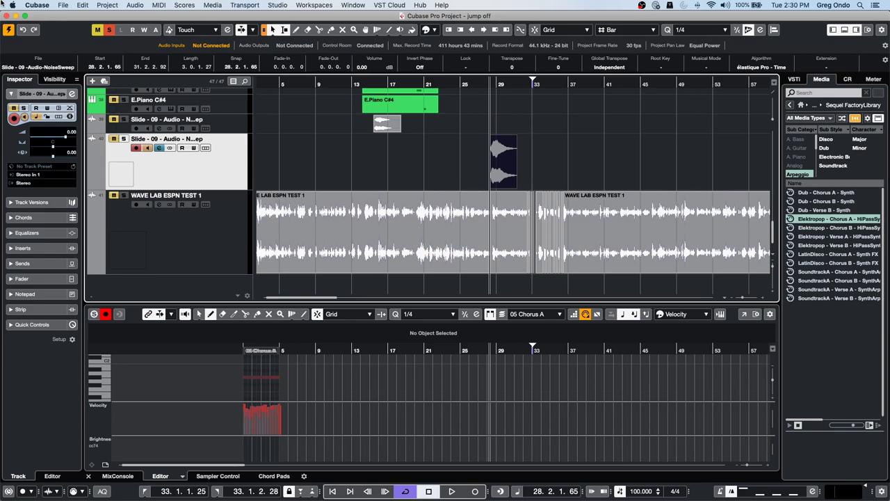
# Deselect the event and set the Project Area Background to black in the User Interface color scheme preferences.
pyautogui.click(288, 163)
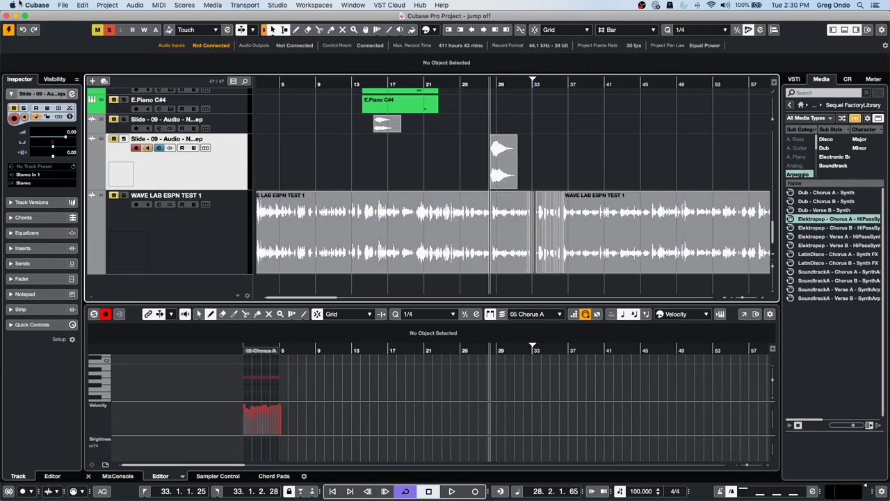
pyautogui.click(61, 5)
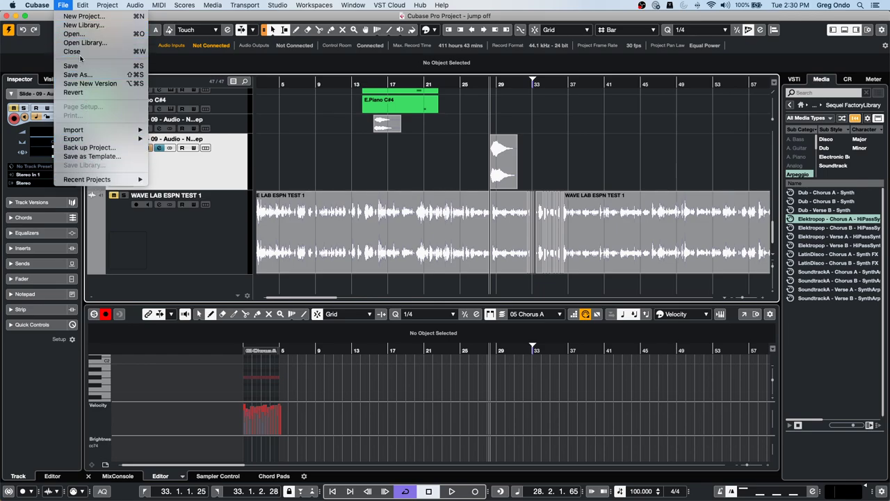
pyautogui.moveTo(82, 4)
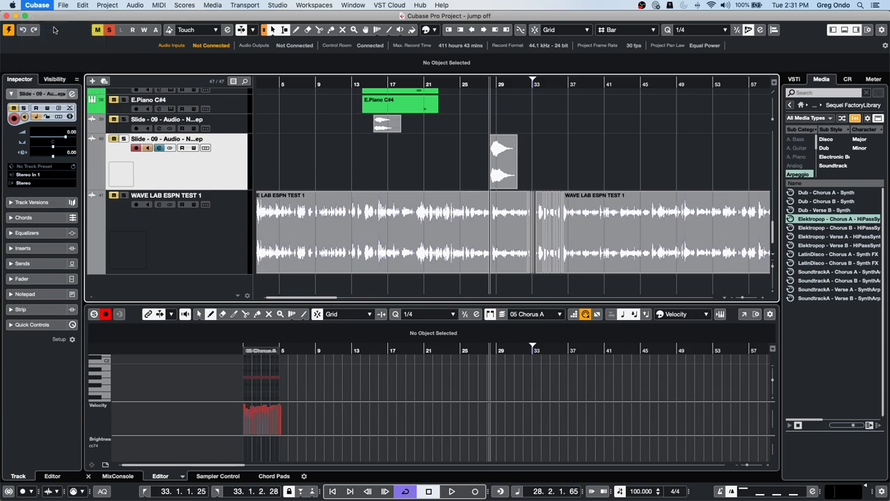
pyautogui.click(54, 30)
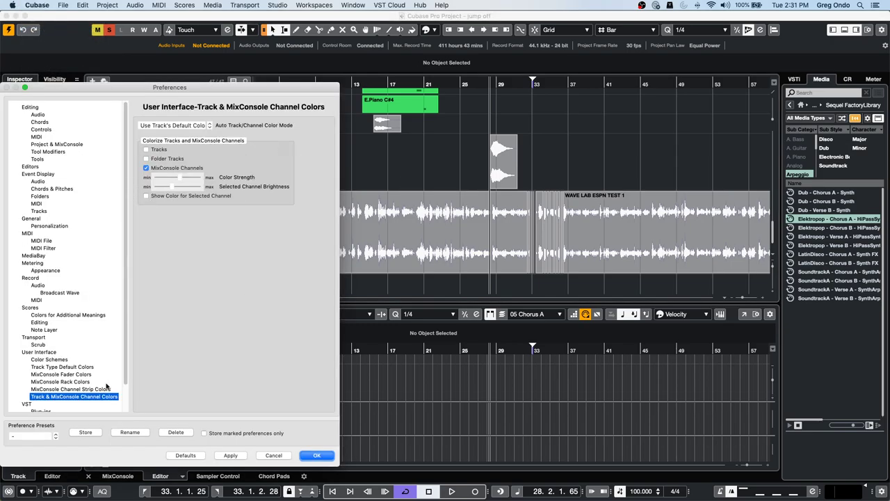
pyautogui.click(49, 359)
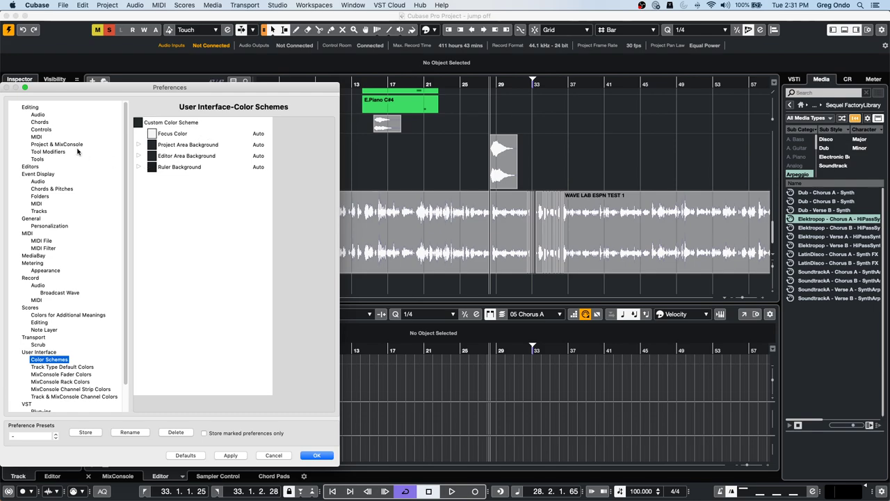
pyautogui.click(151, 145)
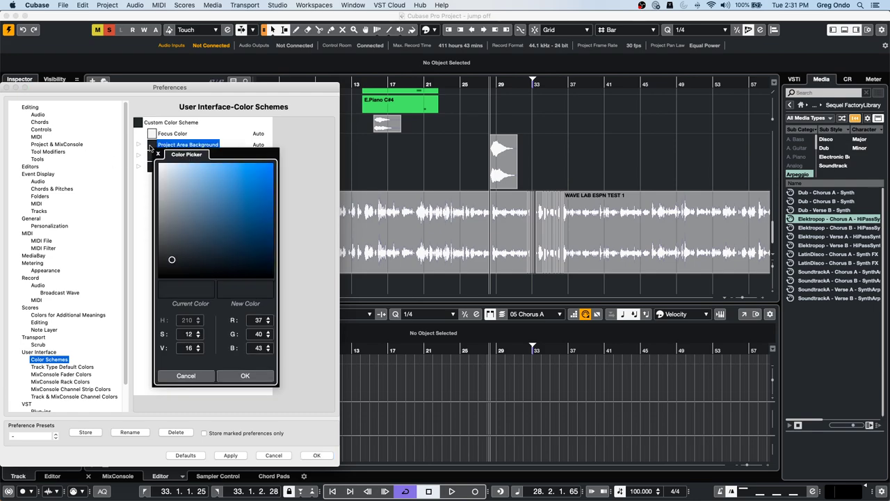
pyautogui.click(172, 276)
pyautogui.moveTo(172, 281)
pyautogui.mouseDown()
pyautogui.moveTo(169, 249)
pyautogui.moveTo(171, 283)
pyautogui.mouseUp()
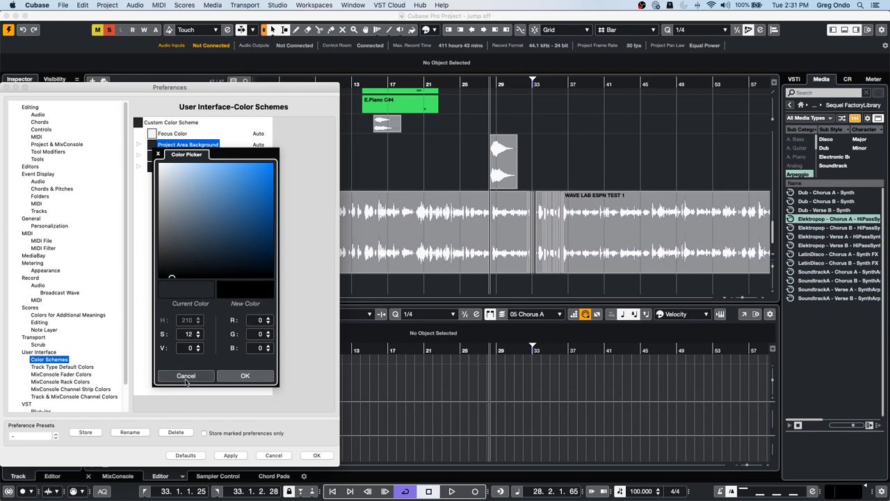
pyautogui.click(243, 376)
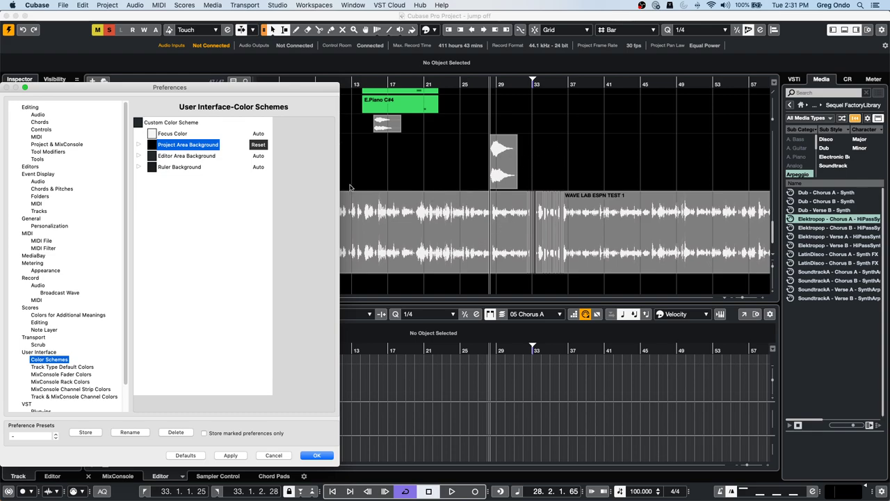
# Restore the default color scheme preferences, discarding the black project area background.
pyautogui.click(155, 145)
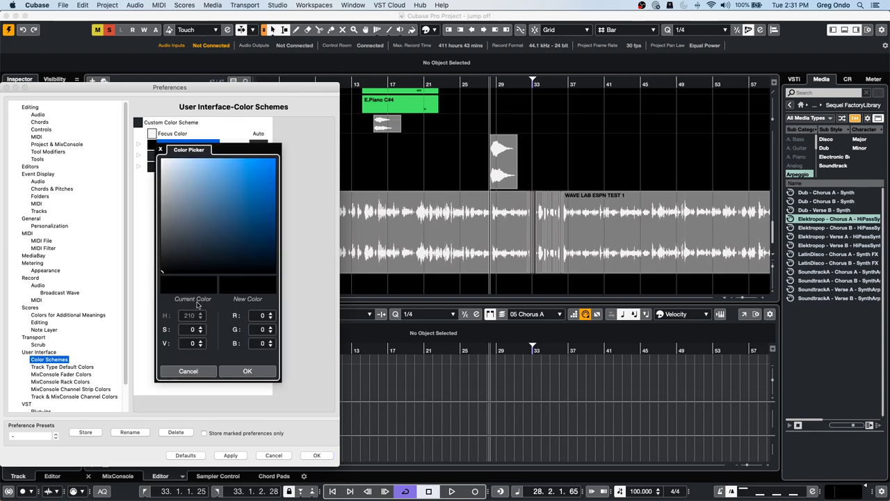
pyautogui.click(279, 387)
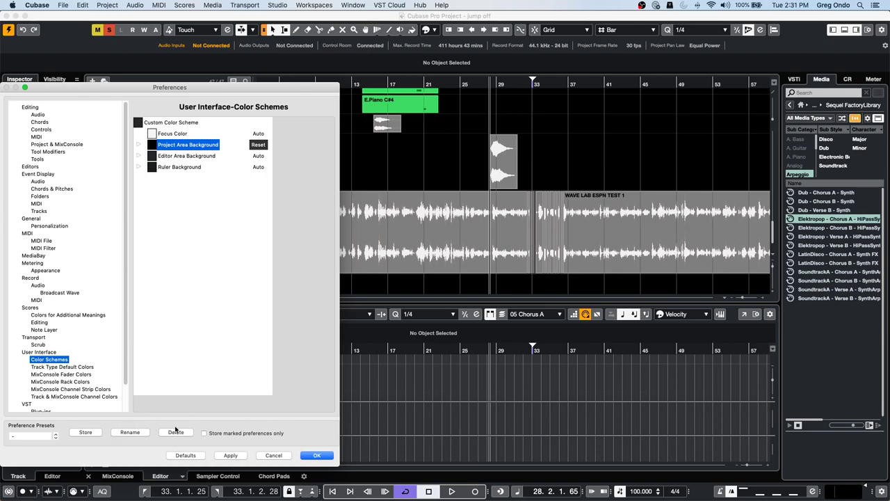
pyautogui.click(182, 454)
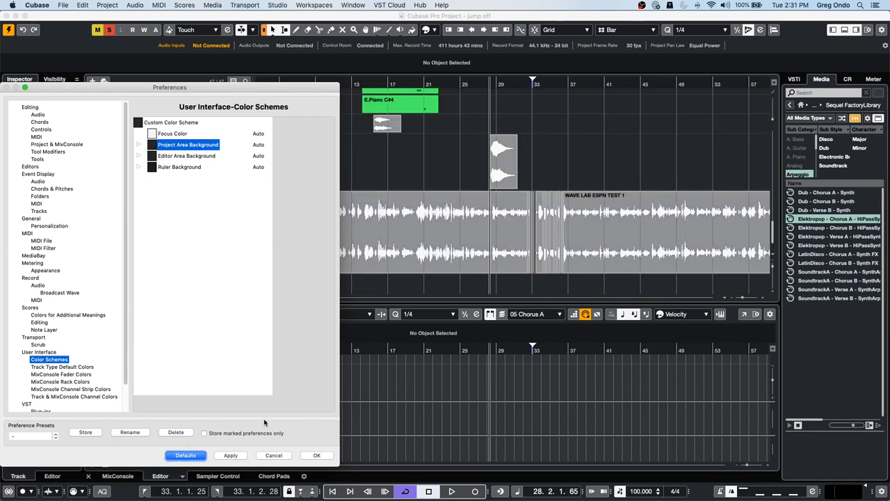
# Expand the project and editor area color entries, inspect the Ruler Background color, and close the preferences.
pyautogui.click(138, 146)
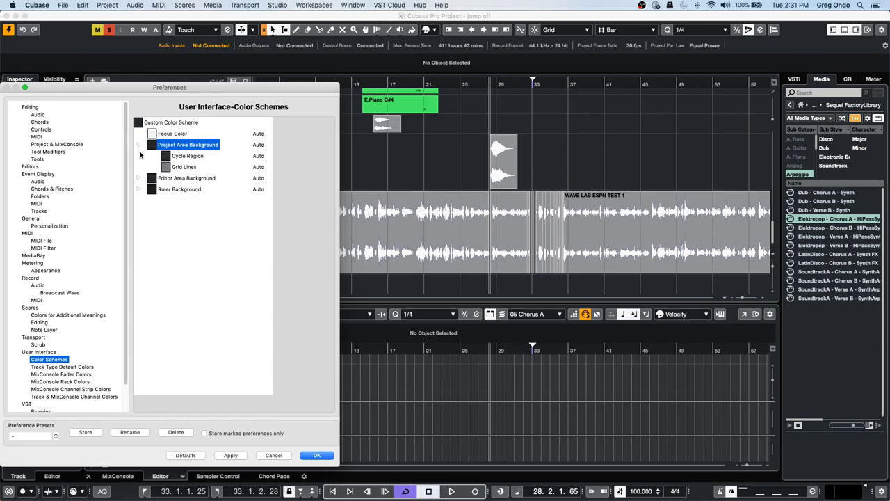
pyautogui.click(138, 178)
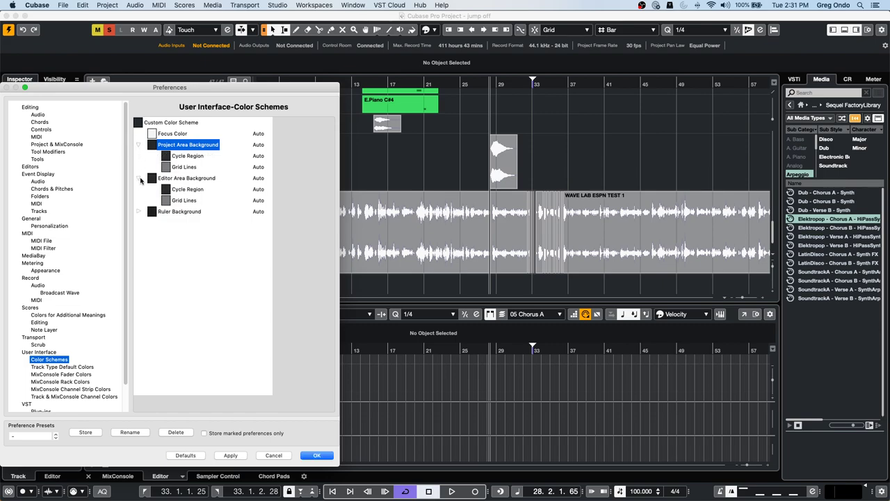
pyautogui.click(141, 214)
pyautogui.click(152, 212)
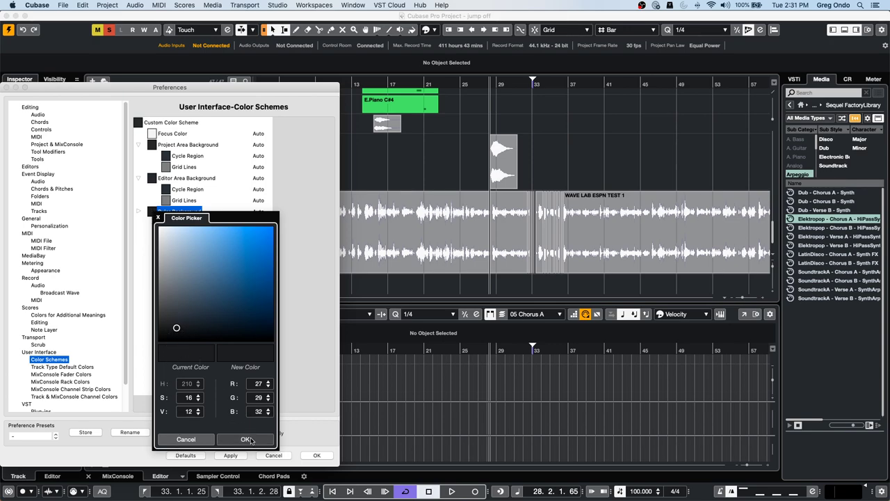
pyautogui.click(245, 439)
pyautogui.click(314, 455)
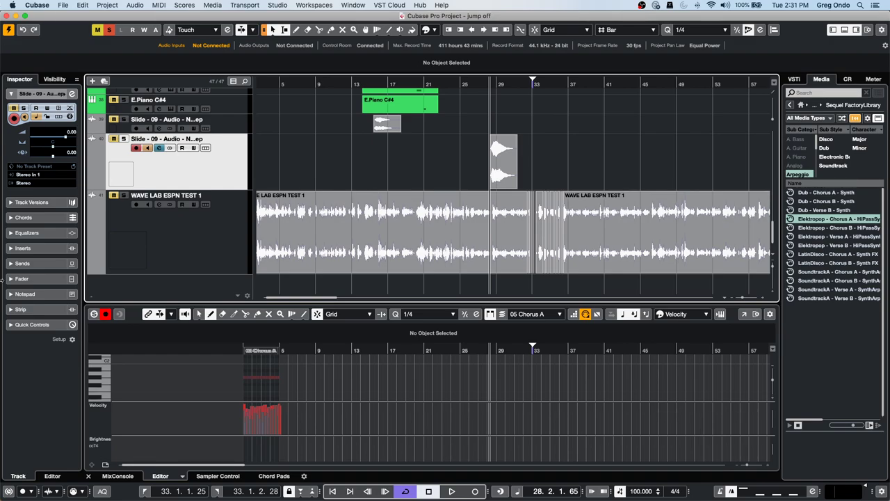
# Show the MixConsole, lower the urban ballads fader to about -10.3, and raise the MIDI 01 fader to about 40.
pyautogui.click(118, 475)
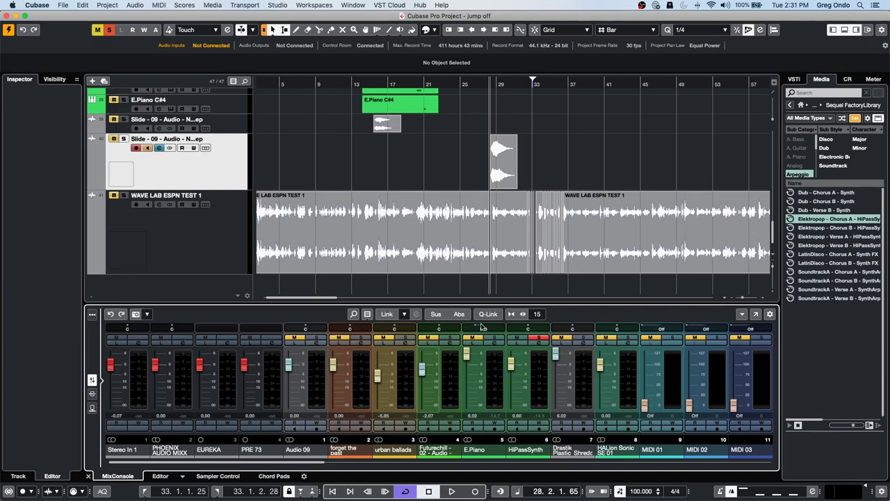
pyautogui.moveTo(382, 368); pyautogui.dragTo(382, 374)
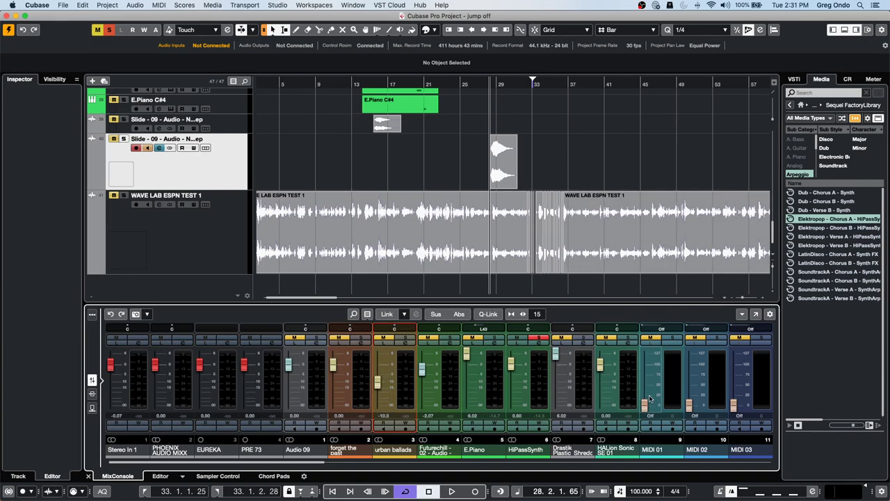
pyautogui.moveTo(645, 405); pyautogui.dragTo(647, 384)
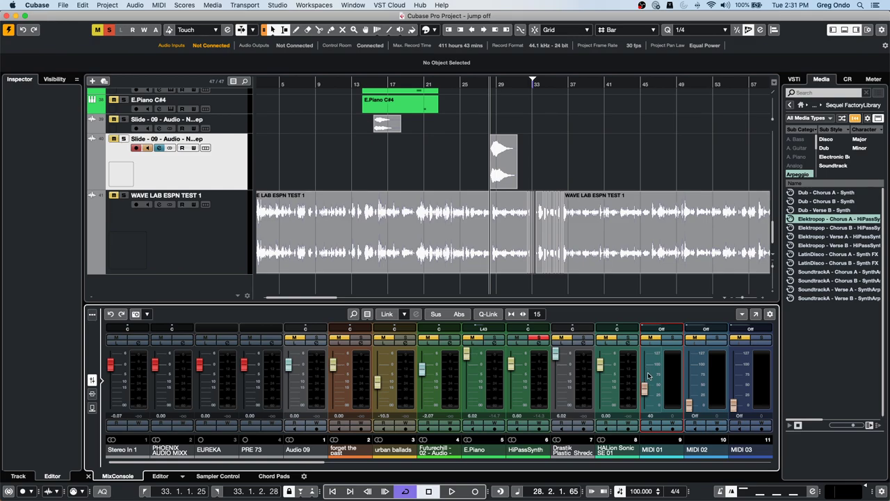
# Reset the MIDI 01 and MIDI 02 faders to their default level of 100.
pyautogui.keyDown('super'); pyautogui.click(647, 382); pyautogui.keyUp('super')
pyautogui.click(696, 400)
pyautogui.keyDown('super'); pyautogui.click(694, 379); pyautogui.keyUp('super')
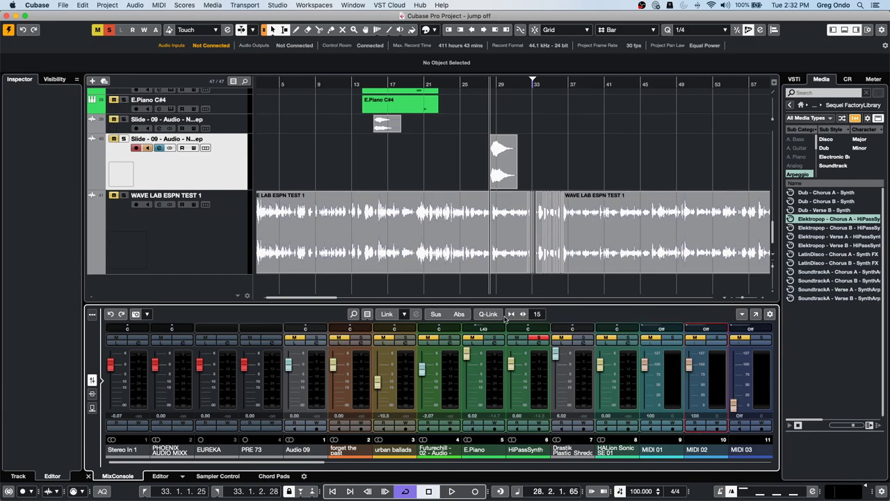
# Pan Audio 09 and urban ballads and lower the forget the past fader, resetting each control to its default.
pyautogui.moveTo(312, 331); pyautogui.dragTo(321, 328)
pyautogui.keyDown('super'); pyautogui.click(306, 329); pyautogui.keyUp('super')
pyautogui.moveTo(331, 380); pyautogui.dragTo(336, 400)
pyautogui.keyDown('super'); pyautogui.click(335, 380); pyautogui.keyUp('super')
pyautogui.moveTo(401, 331); pyautogui.dragTo(435, 334)
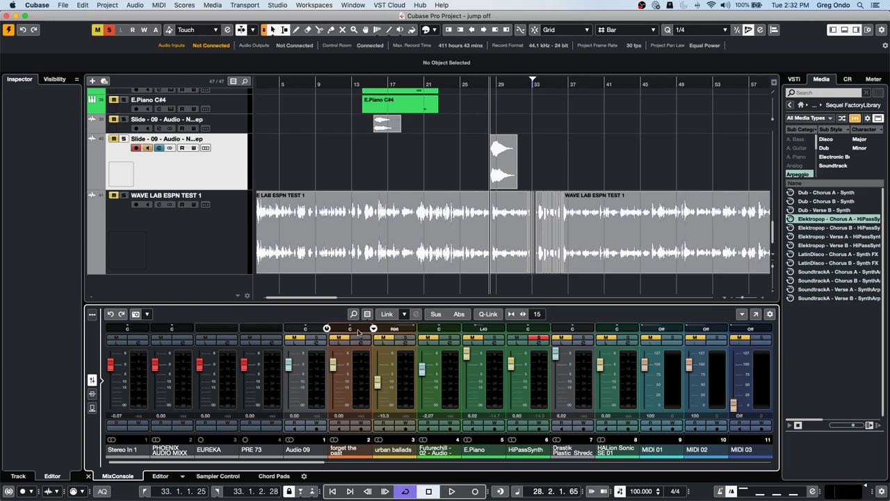
pyautogui.keyDown('super'); pyautogui.click(399, 330); pyautogui.keyUp('super')
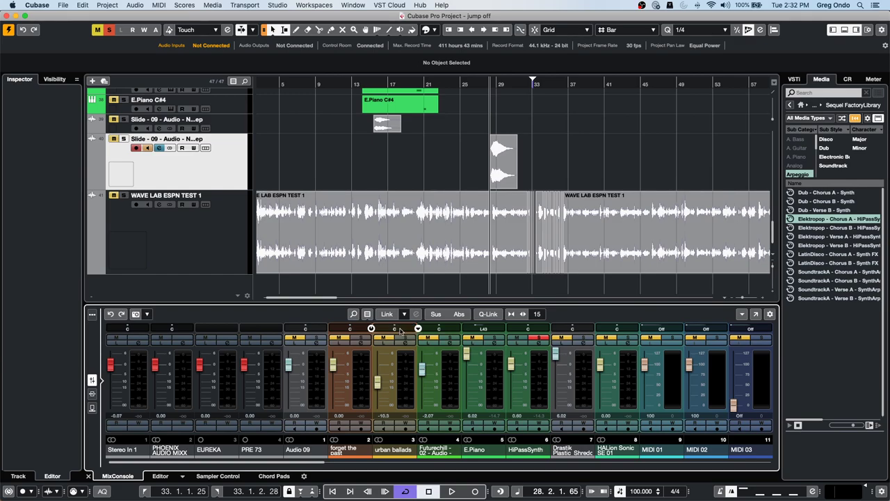
# Reset the urban ballads and Futurechill faders to 0.00 and select track 40 in the track list.
pyautogui.keyDown('super'); pyautogui.click(377, 381); pyautogui.keyUp('super')
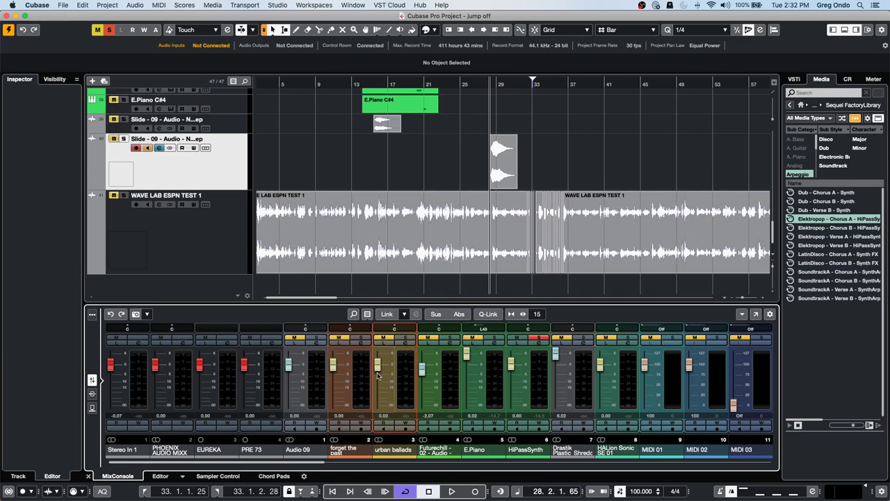
pyautogui.keyDown('super'); pyautogui.click(421, 382); pyautogui.keyUp('super')
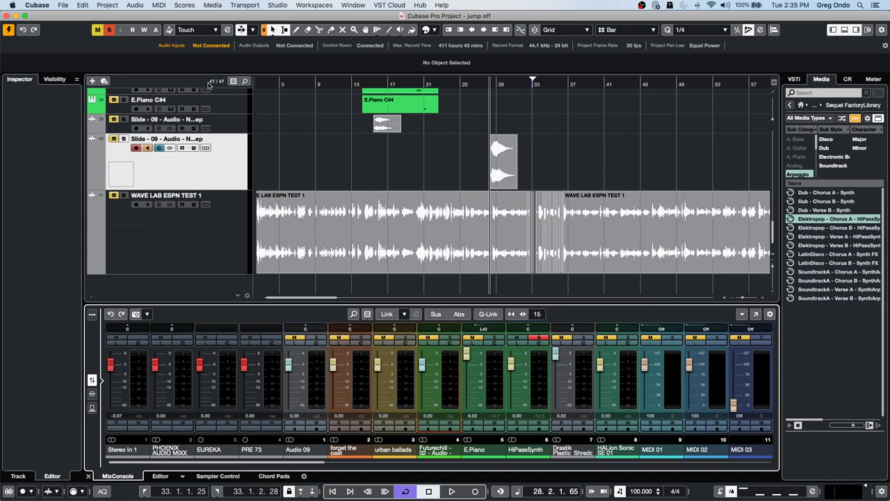
pyautogui.click(217, 179)
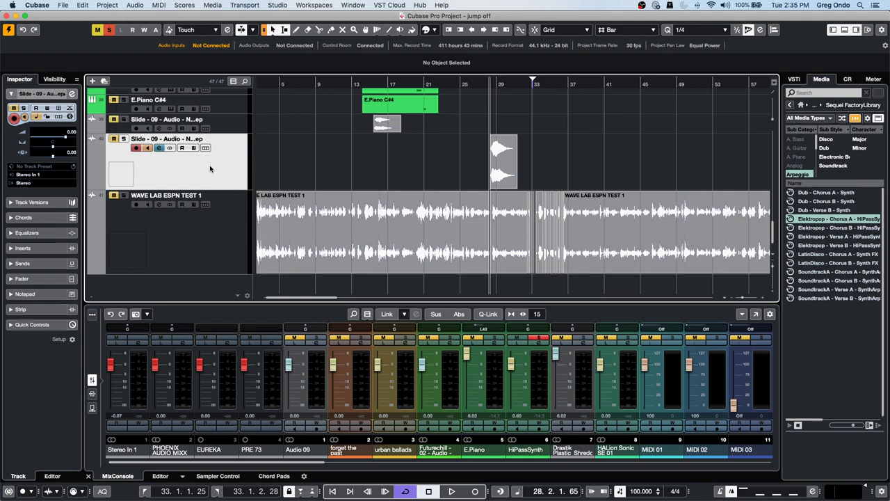
pyautogui.rightClick(188, 168)
pyautogui.moveTo(240, 172)
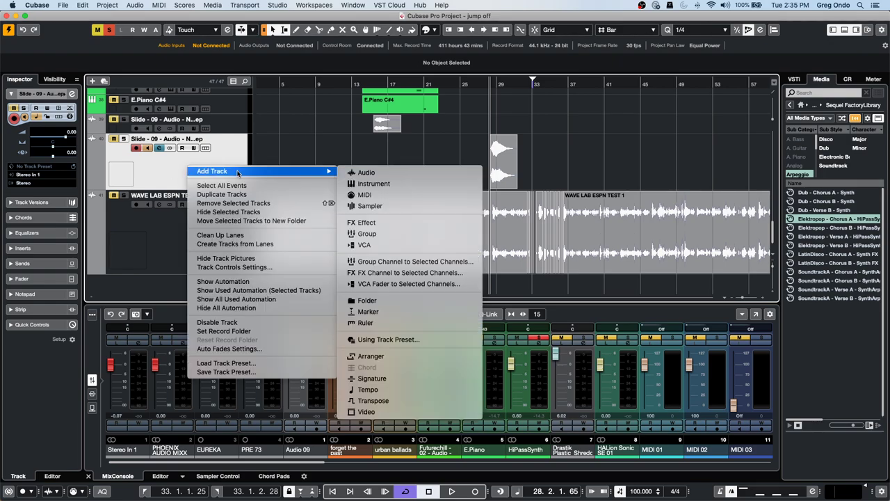
pyautogui.click(387, 185)
pyautogui.click(468, 175)
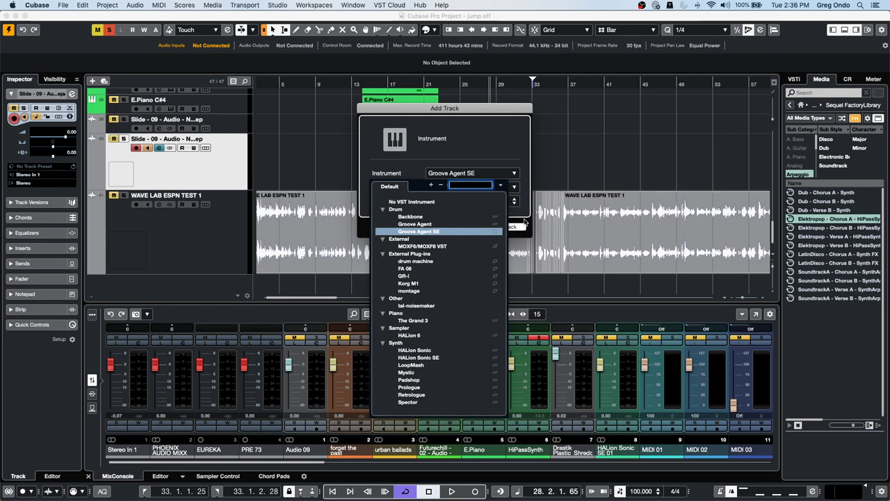
pyautogui.click(547, 244)
pyautogui.click(450, 228)
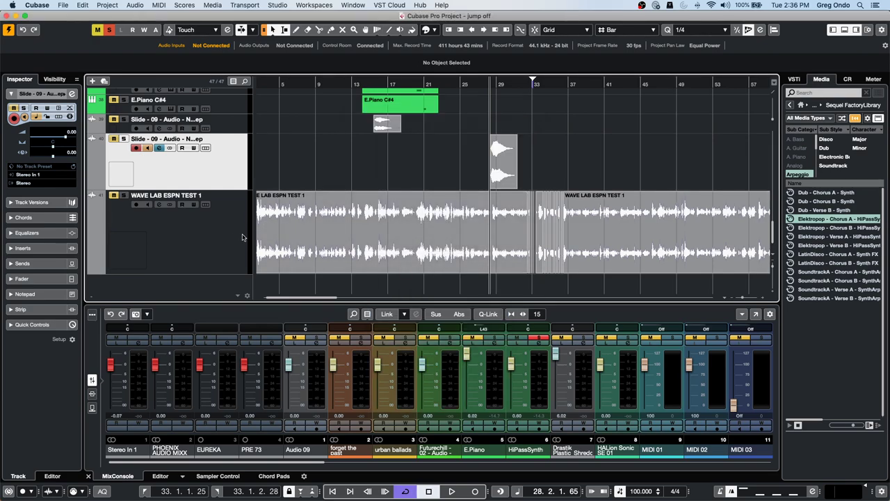
# Revert the project to its last saved version, delete the newly created files, and close the Groove Agent SE window.
pyautogui.scroll(15, 240, 237)
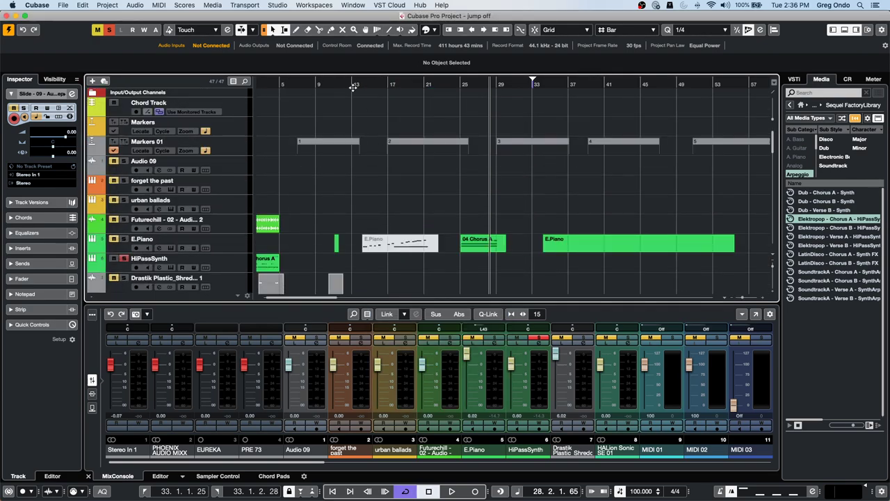
pyautogui.click(62, 4)
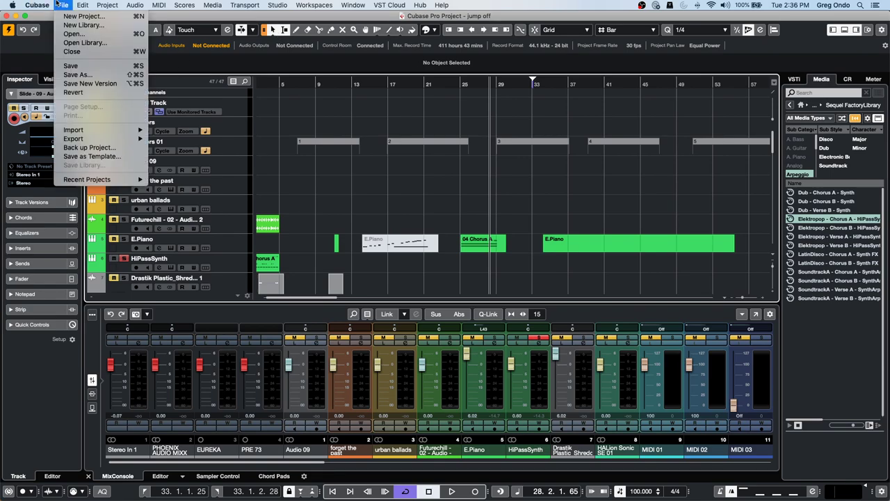
pyautogui.click(64, 93)
pyautogui.click(498, 175)
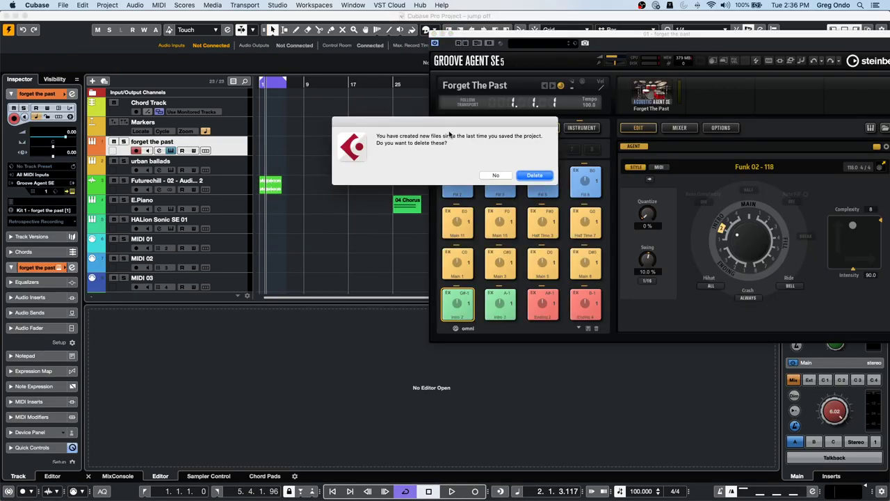
pyautogui.click(535, 175)
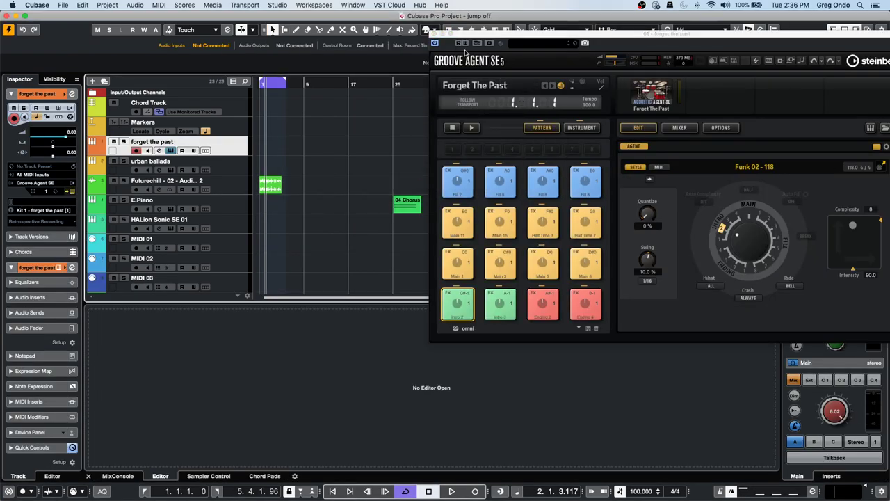
pyautogui.click(433, 32)
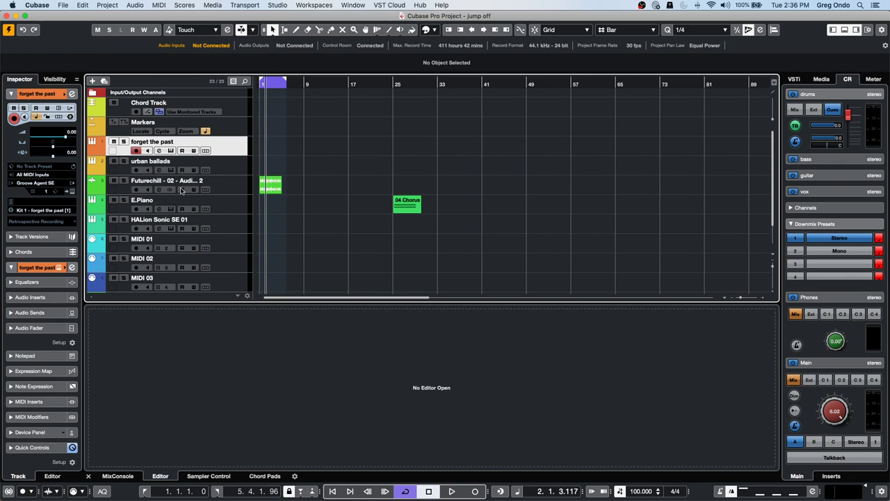
# Open the local Input Transformer for the E.Piano track and move its window over the project area.
pyautogui.click(226, 206)
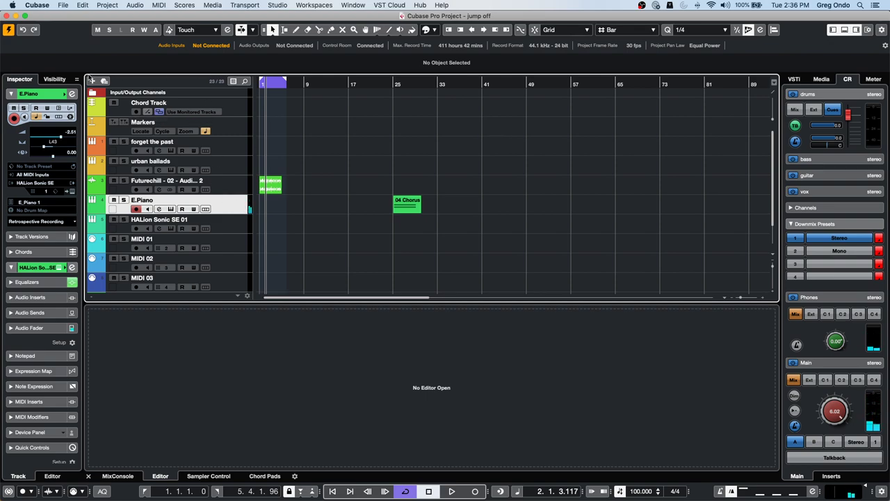
pyautogui.click(69, 114)
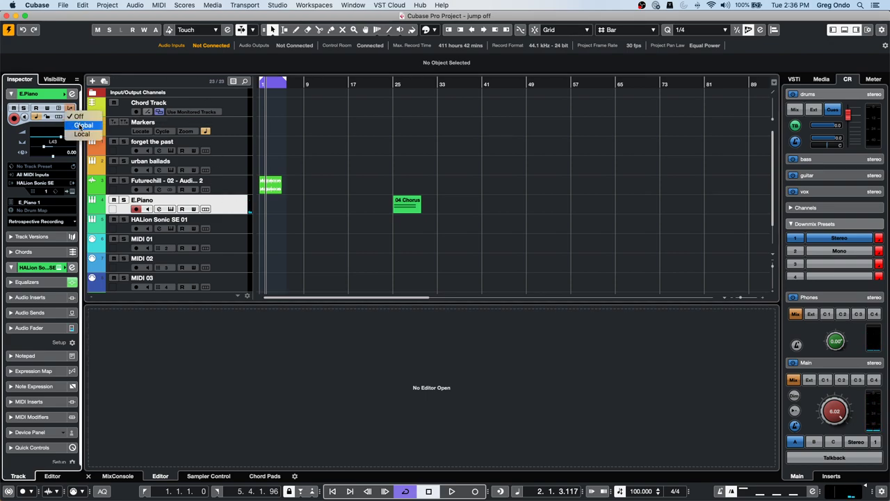
pyautogui.click(82, 134)
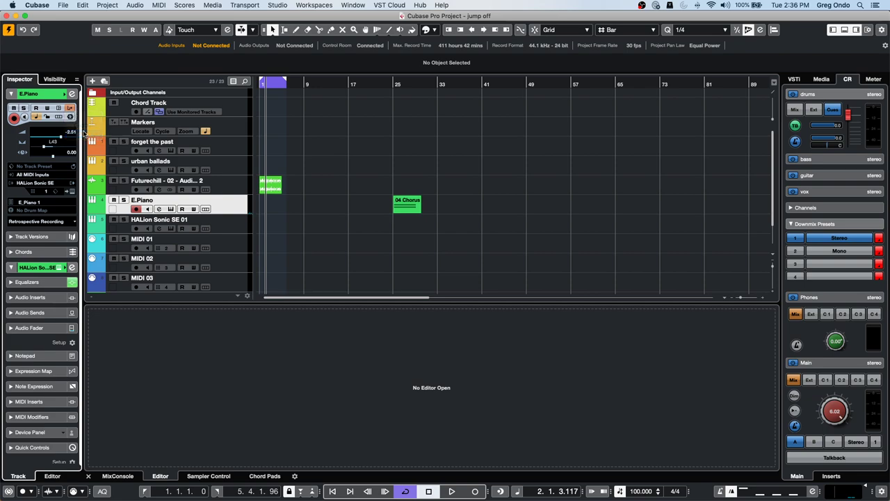
pyautogui.moveTo(520, 57); pyautogui.dragTo(256, 138)
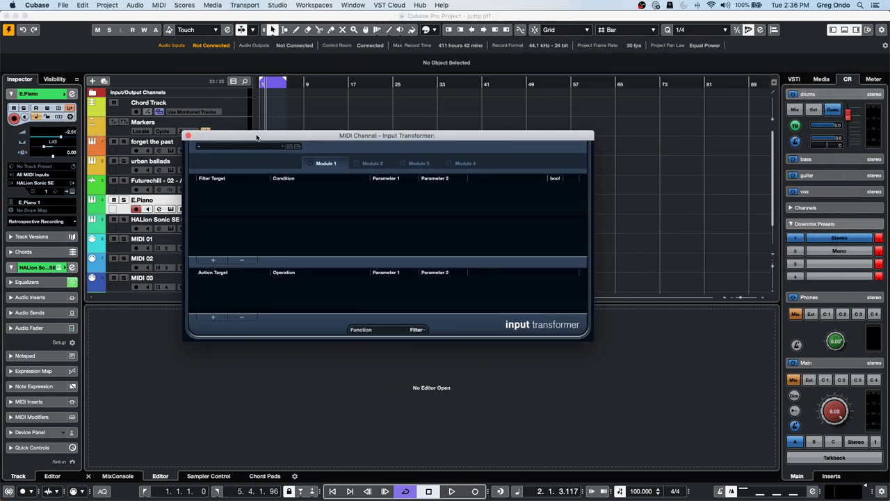
# Add a filter line to Module 1 with Value 1 as the target and "Note is equal to" as the condition.
pyautogui.click(411, 331)
pyautogui.click(406, 330)
pyautogui.click(213, 260)
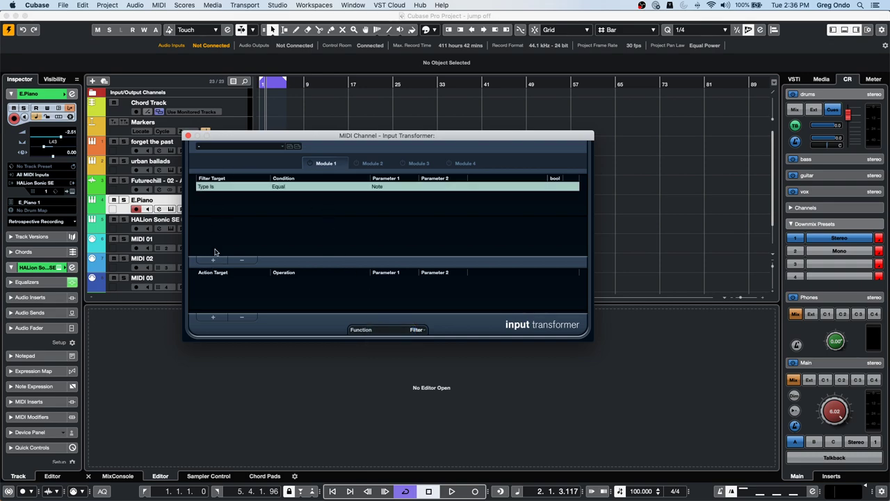
pyautogui.click(213, 186)
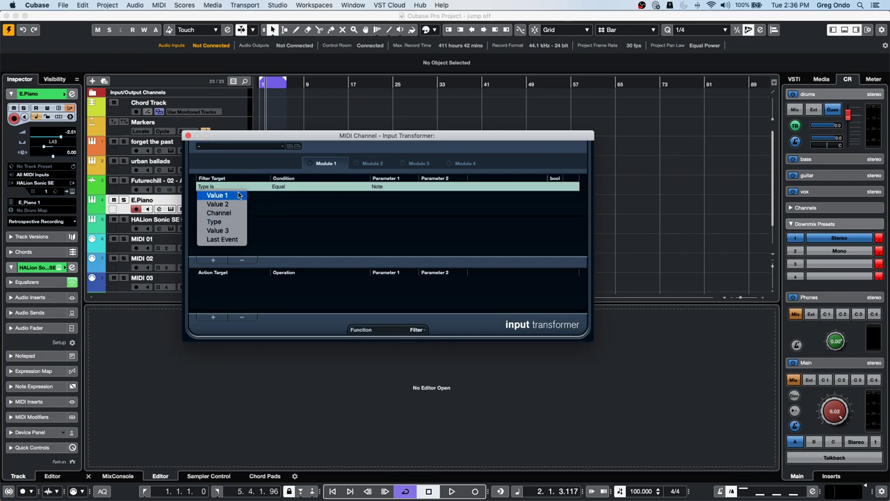
pyautogui.click(240, 195)
pyautogui.click(296, 185)
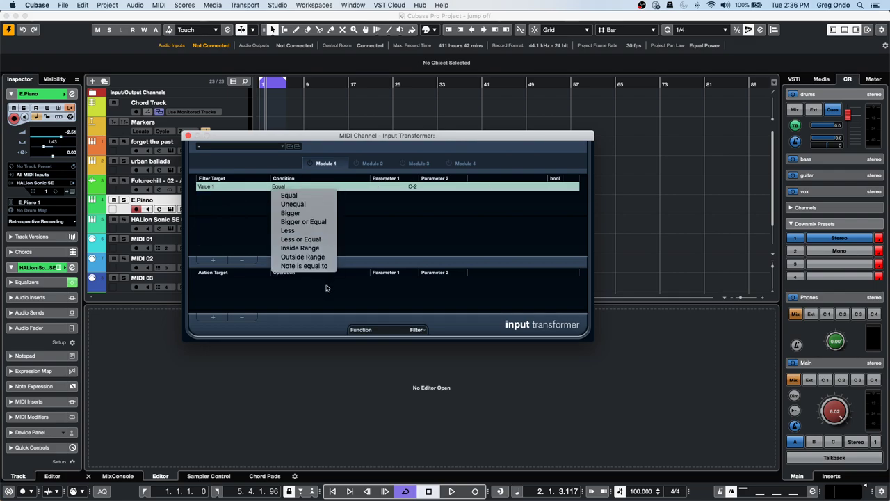
pyautogui.click(369, 195)
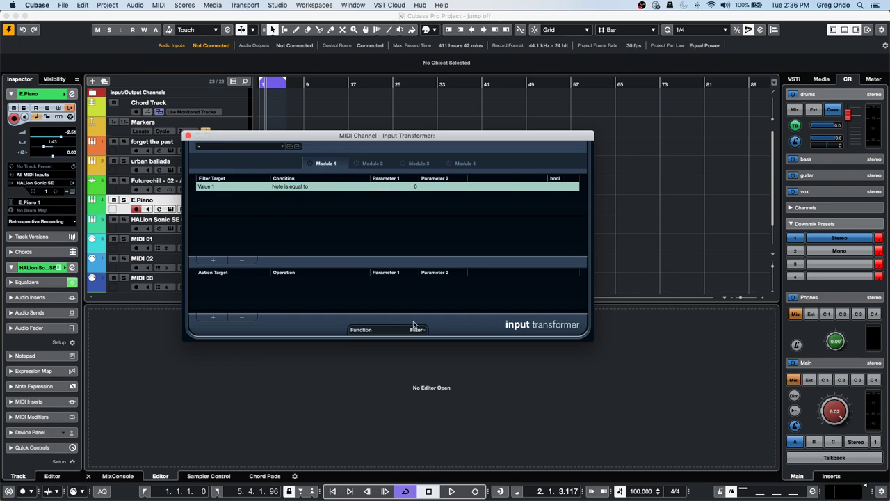
pyautogui.click(291, 187)
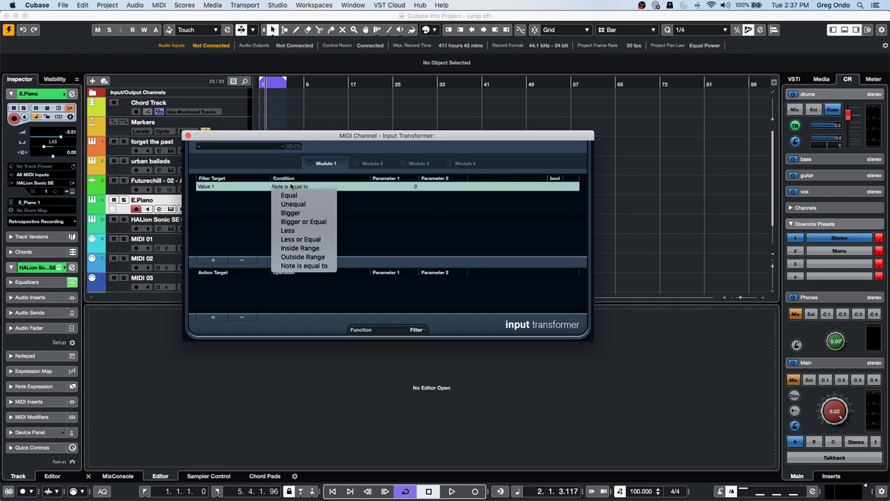
pyautogui.click(321, 266)
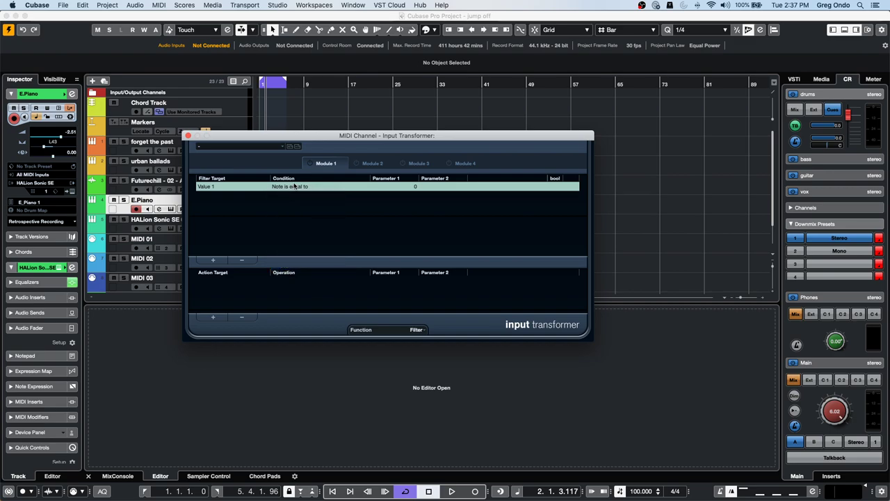
# Set Parameter 1 of the note filter line to 69.
pyautogui.click(212, 185)
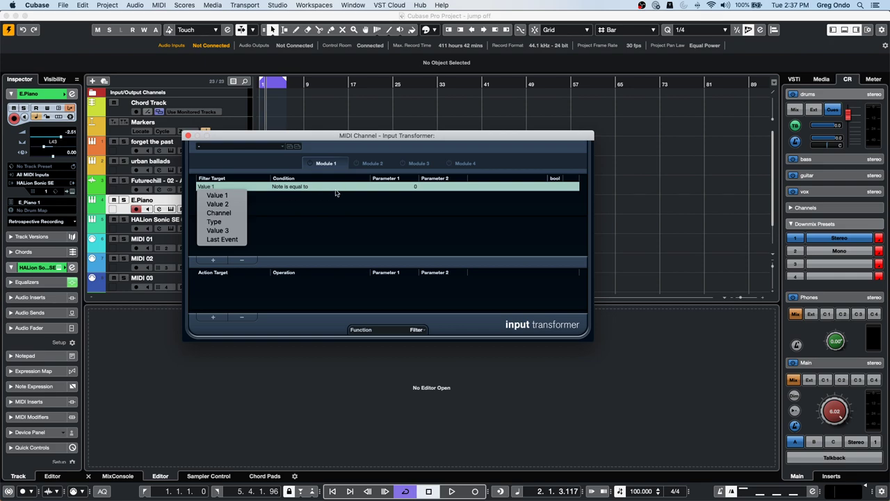
pyautogui.click(311, 189)
pyautogui.click(412, 186)
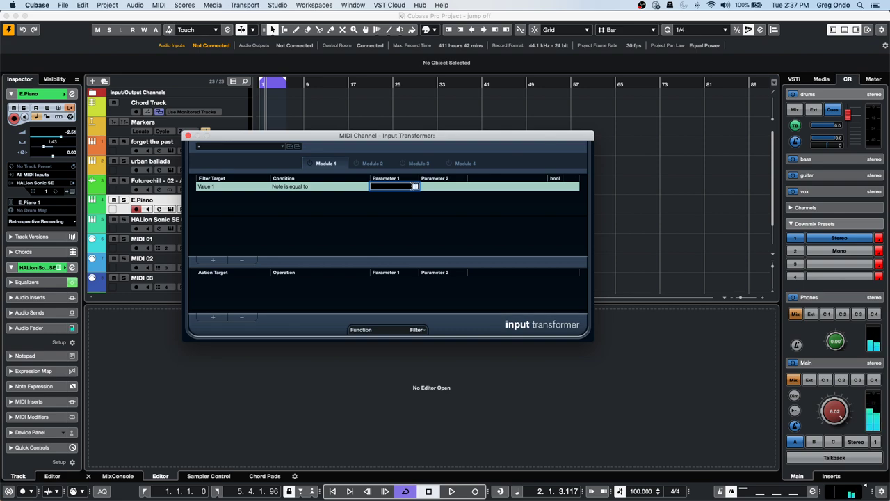
pyautogui.press('Return')
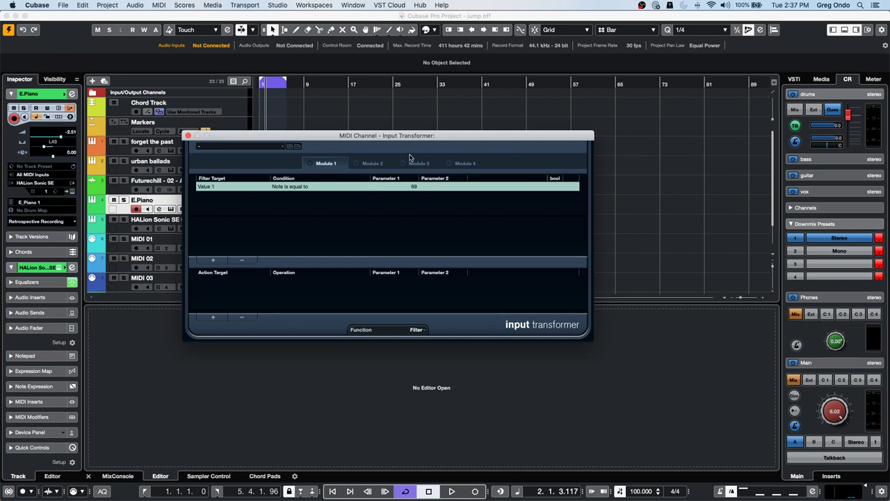
# Keep the Input Transformer function on Filter, activate Module 1, and close the window.
pyautogui.click(415, 329)
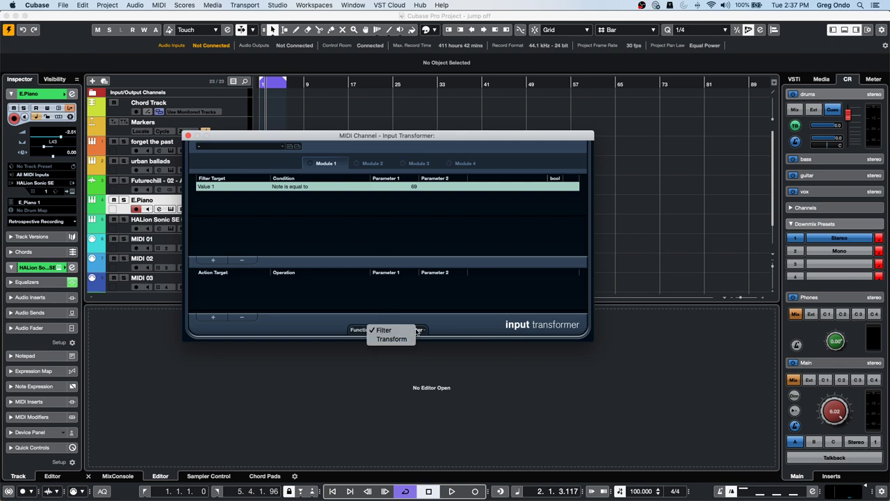
pyautogui.click(286, 216)
pyautogui.click(301, 187)
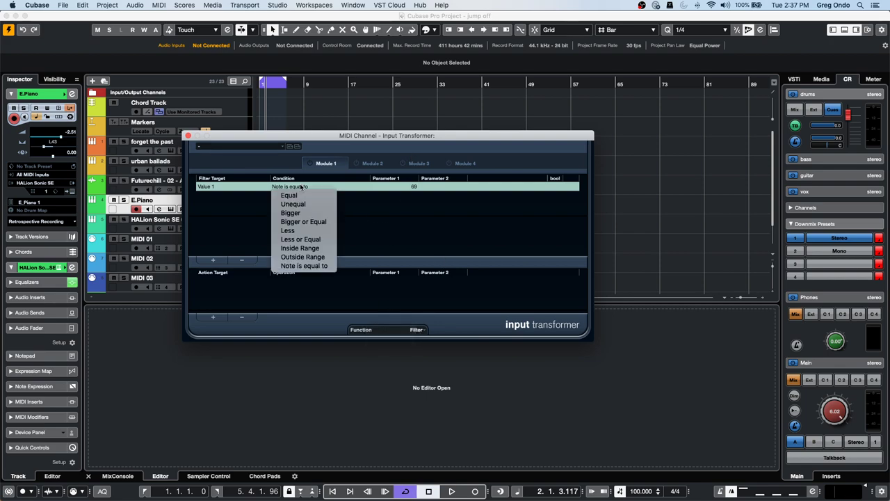
pyautogui.click(432, 219)
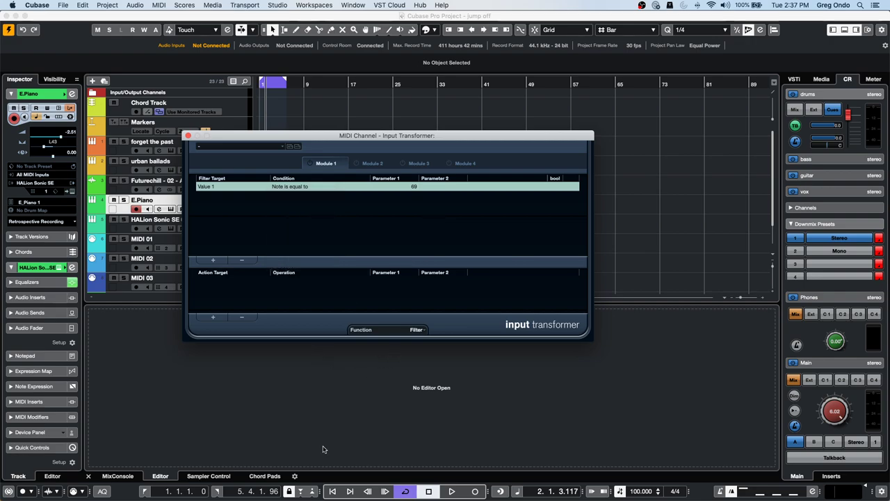
pyautogui.click(417, 330)
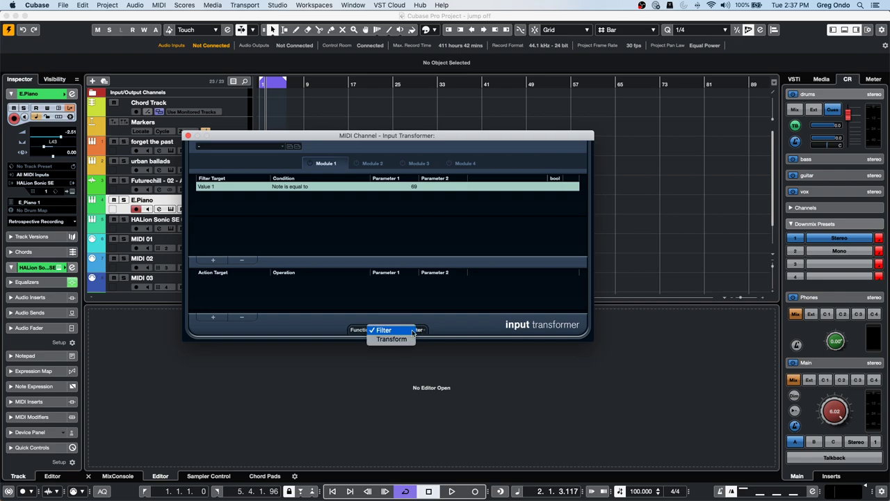
pyautogui.click(312, 164)
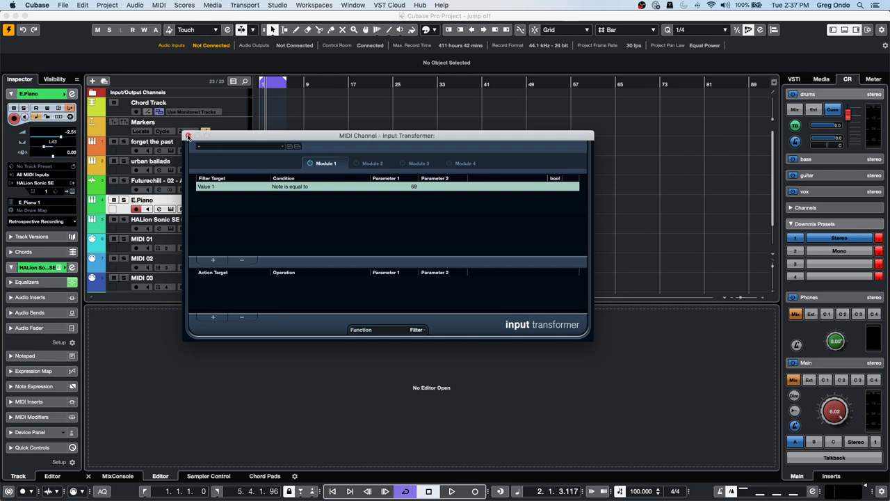
pyautogui.click(187, 135)
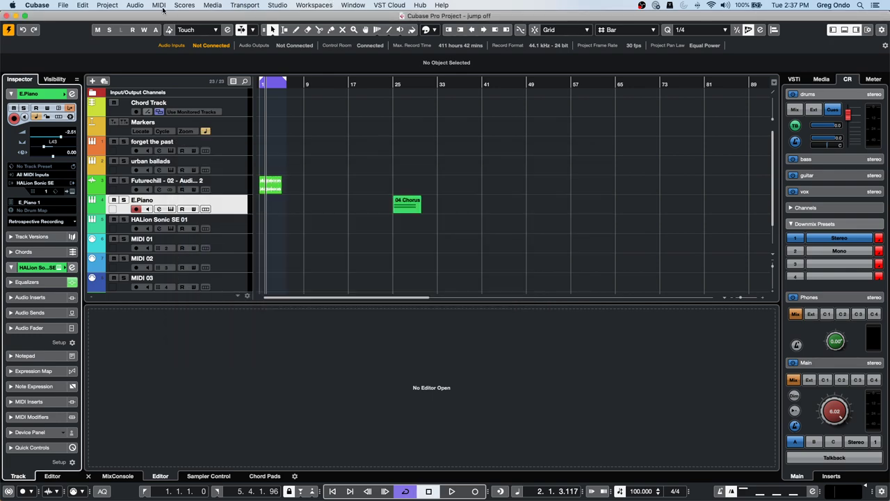
# Show the available MIDI Logical Presets.
pyautogui.click(135, 6)
pyautogui.moveTo(158, 6)
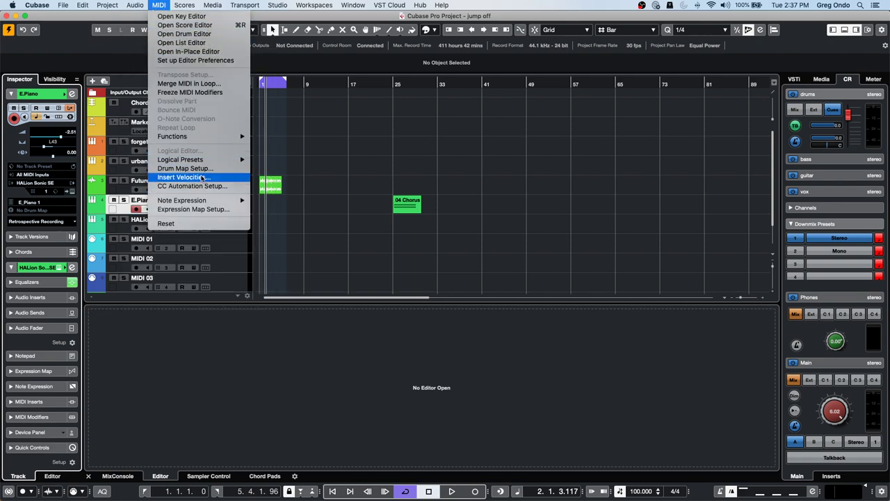
pyautogui.moveTo(206, 161)
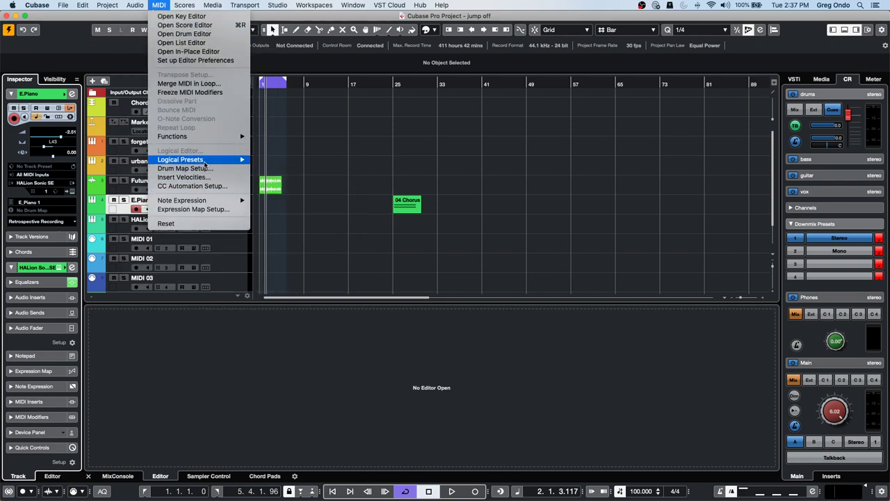
# Open the Logical Editor for the 04 Chorus part on the E.Piano track.
pyautogui.click(397, 121)
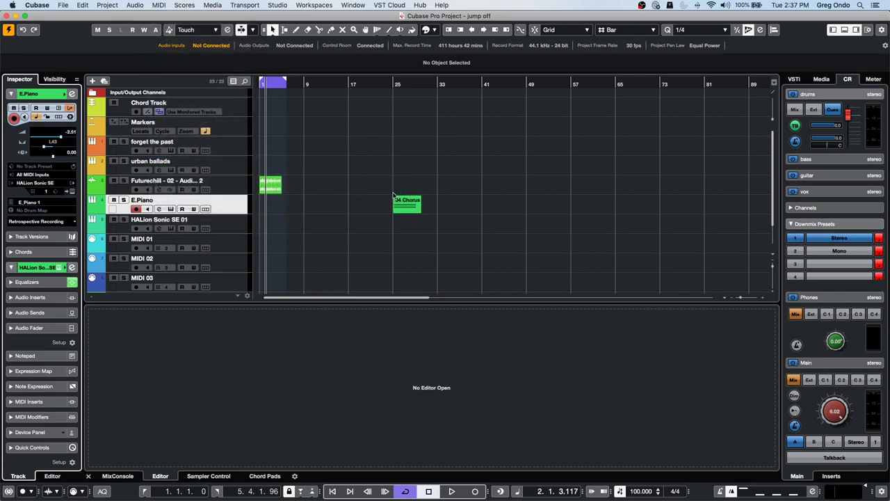
pyautogui.click(409, 202)
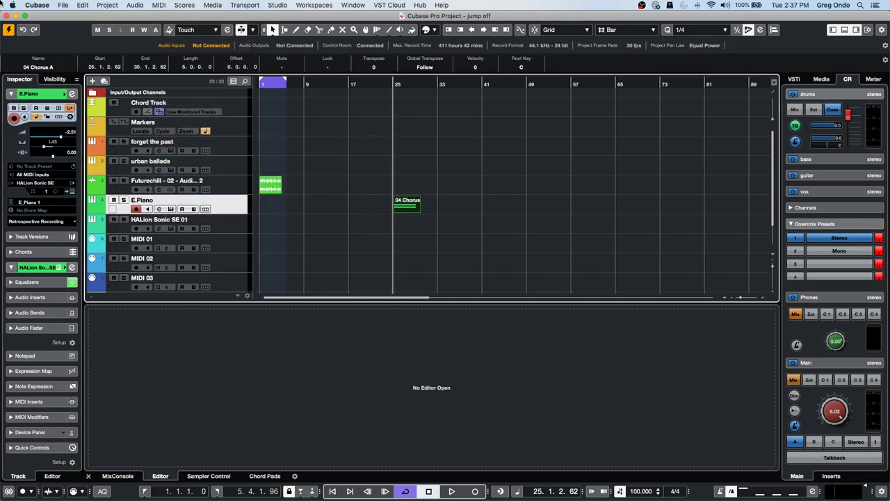
pyautogui.click(158, 5)
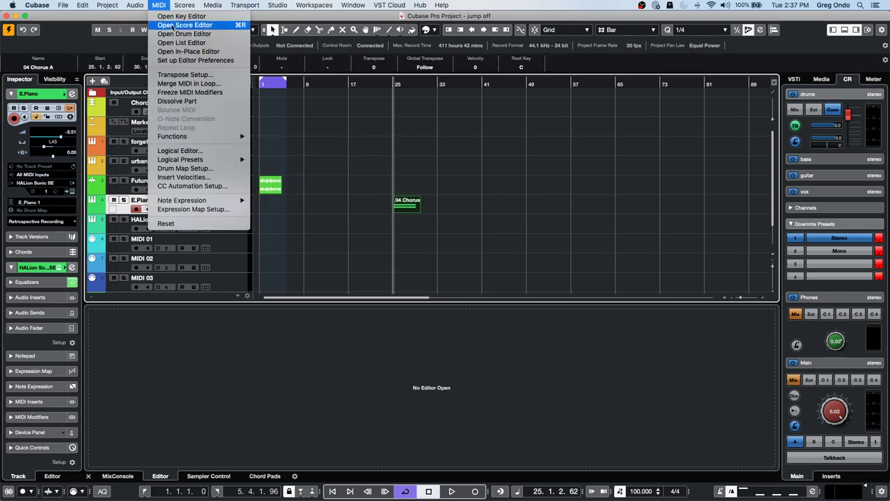
pyautogui.click(199, 151)
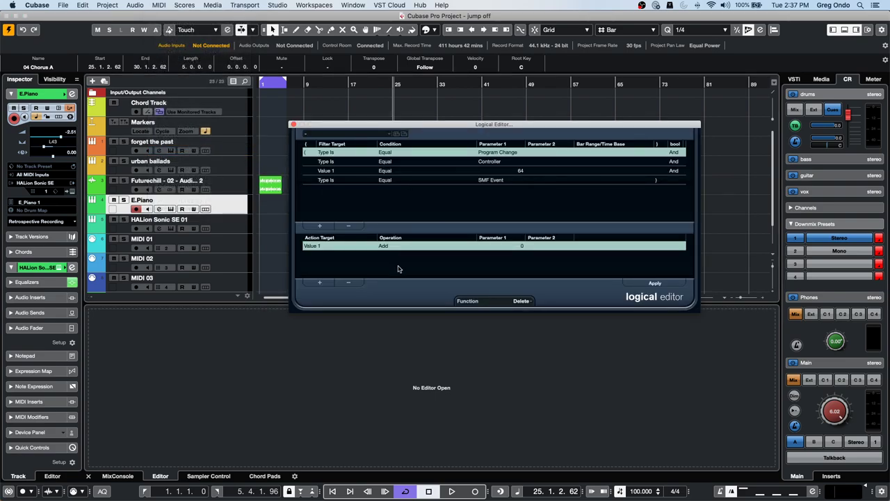
# Remove the existing action line and all filter conditions from the Logical Editor.
pyautogui.click(350, 283)
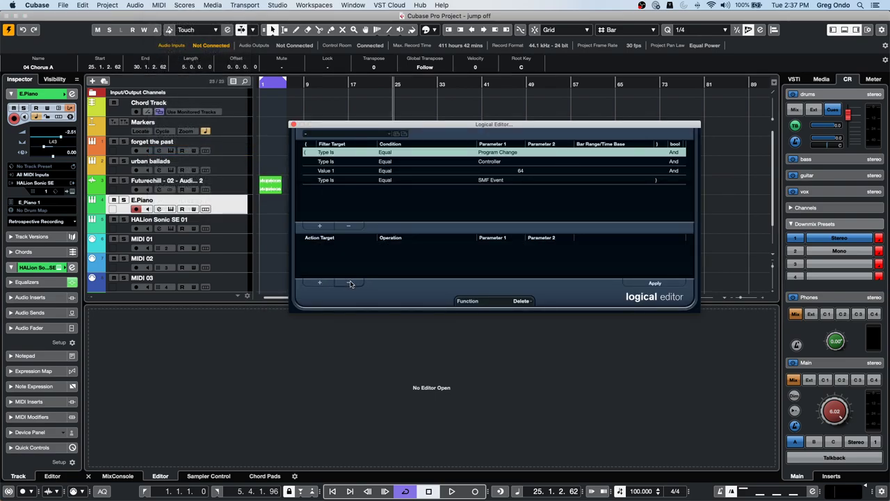
pyautogui.click(348, 225)
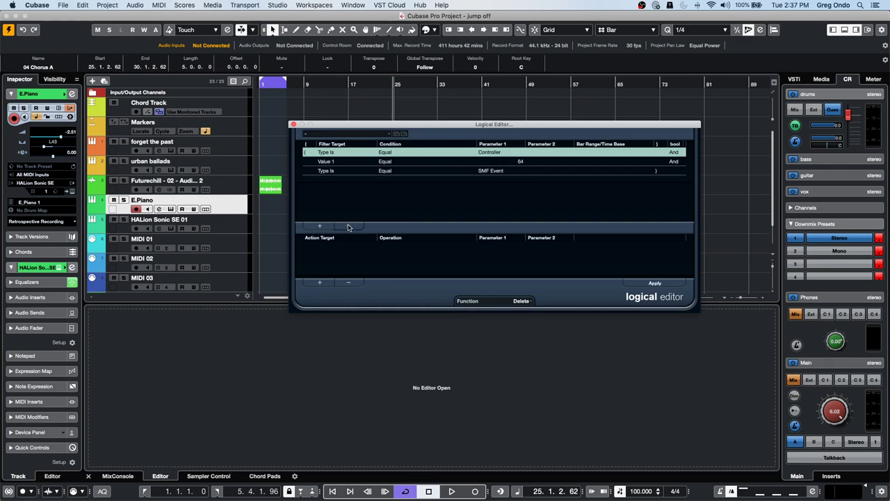
pyautogui.click(348, 225)
pyautogui.click(348, 225)
pyautogui.click(348, 226)
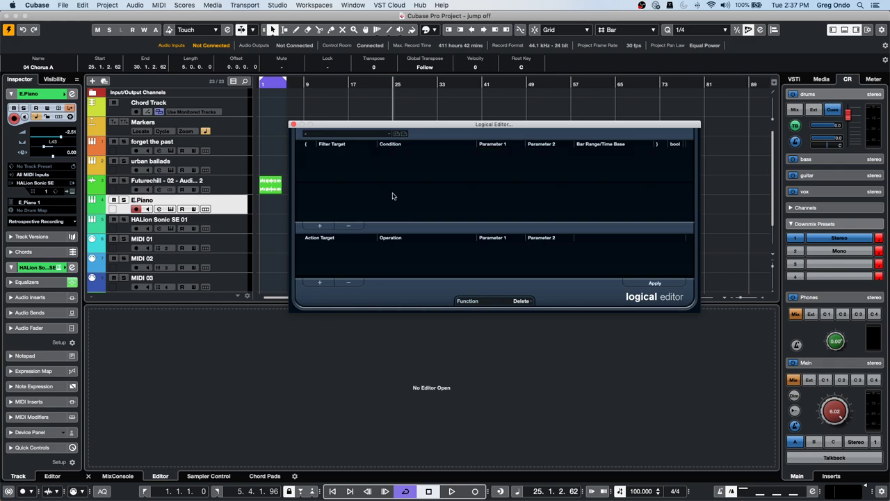
pyautogui.click(524, 300)
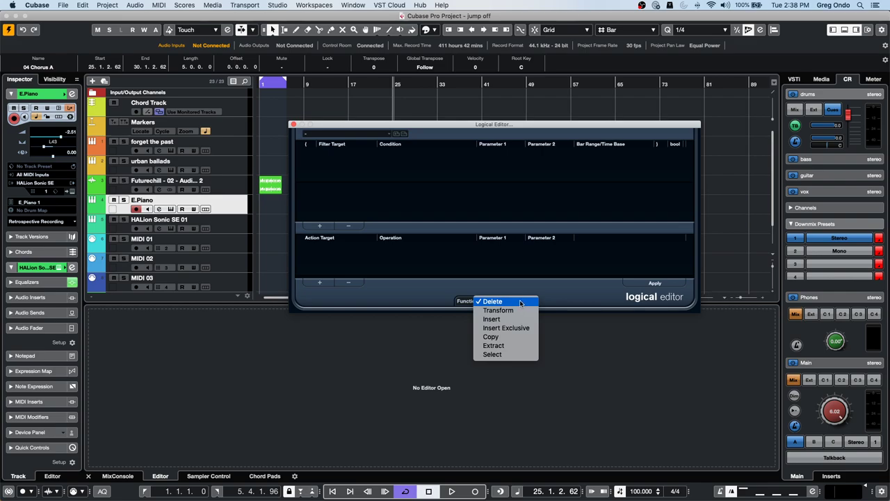
pyautogui.click(504, 274)
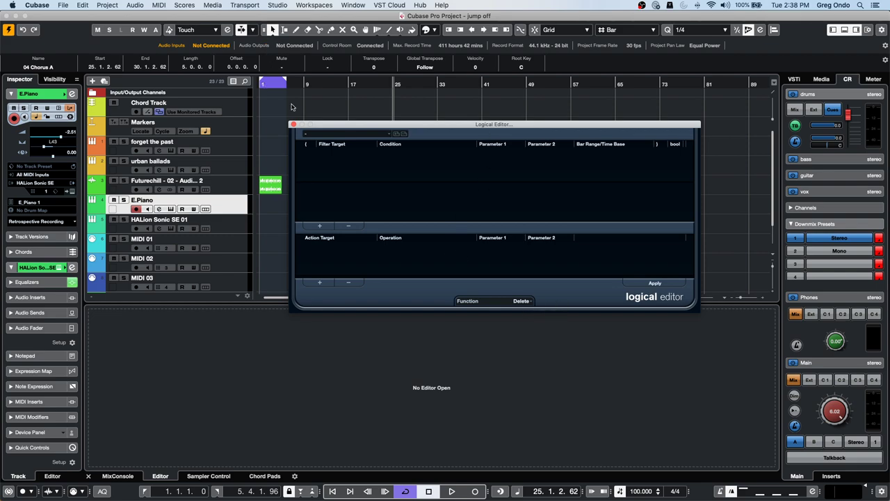
# Add a filter line with Value 1 as its target and "Note is equal to" as its condition.
pyautogui.click(319, 225)
pyautogui.click(339, 154)
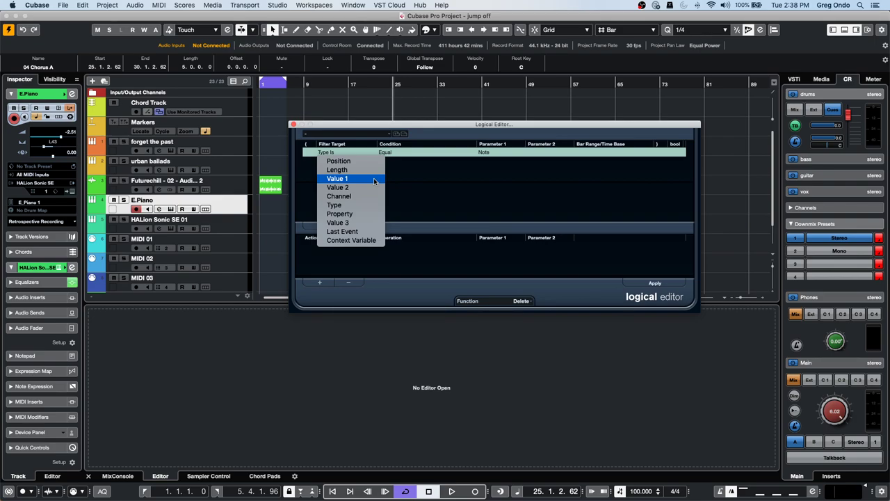
pyautogui.click(362, 178)
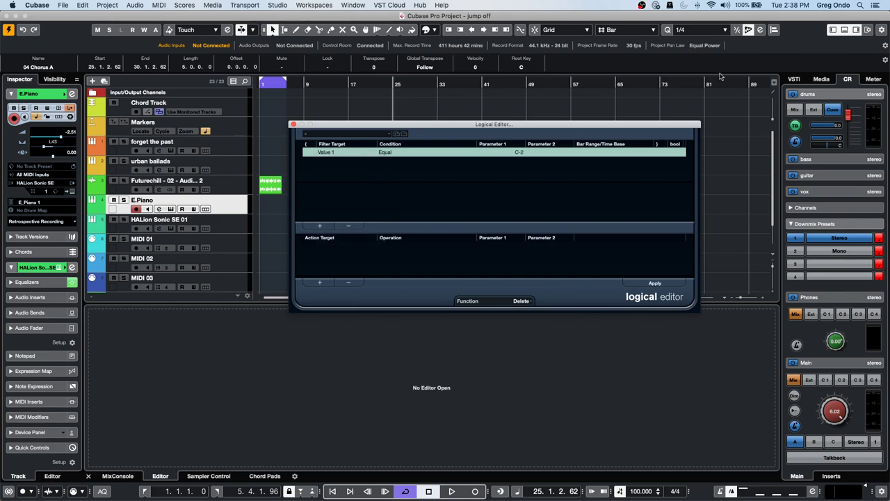
pyautogui.click(409, 154)
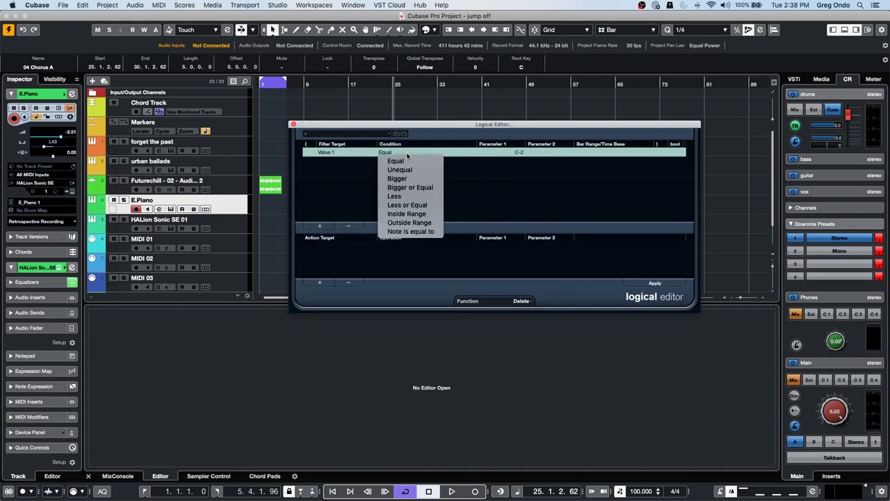
pyautogui.click(410, 231)
# Try to enter the note C as the first parameter of the Value 1 filter line.
pyautogui.click(522, 152)
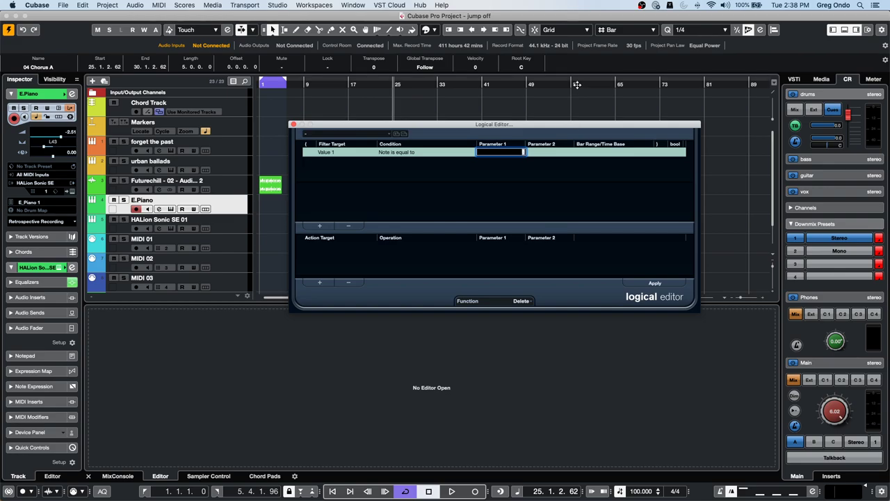
pyautogui.write('c')
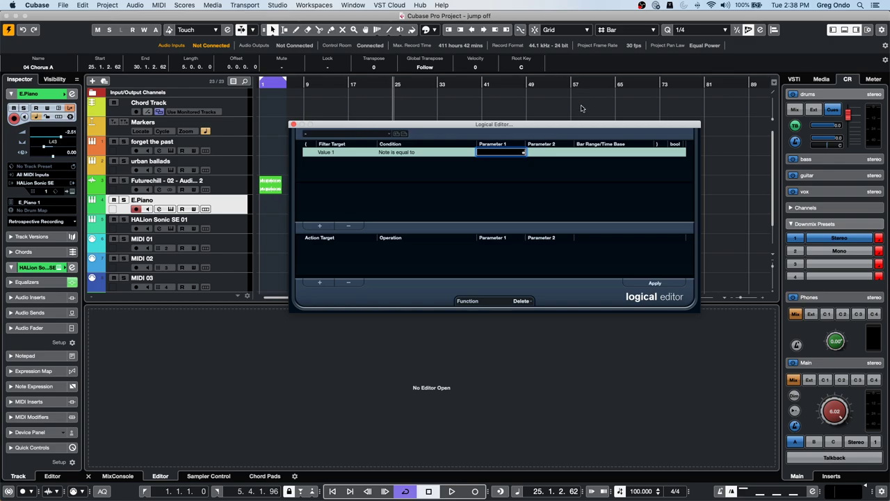
pyautogui.click(489, 181)
pyautogui.click(520, 153)
pyautogui.press('Return')
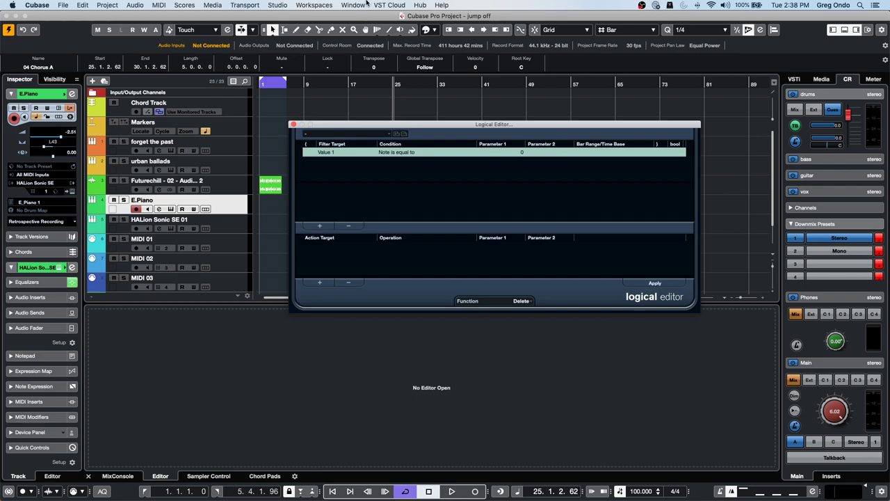
# Switch the filter line's target to Context Variable and its first parameter to Voice.
pyautogui.click(334, 152)
pyautogui.click(351, 240)
pyautogui.click(390, 151)
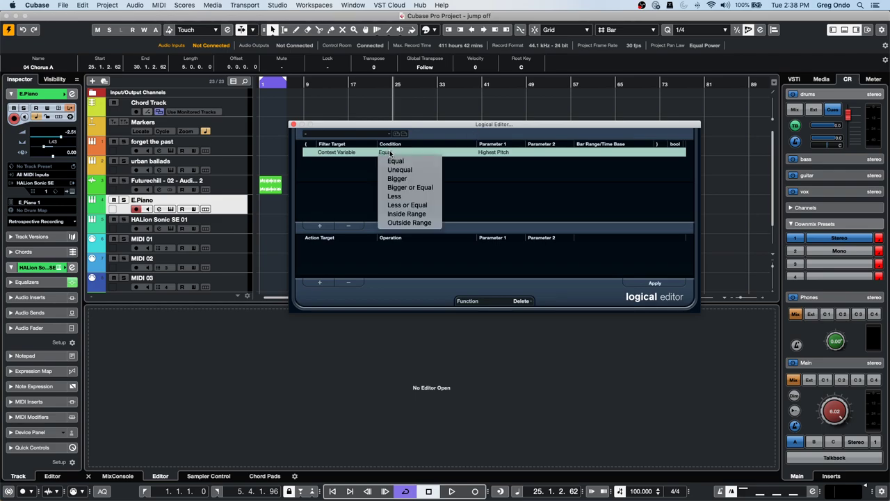
pyautogui.click(498, 152)
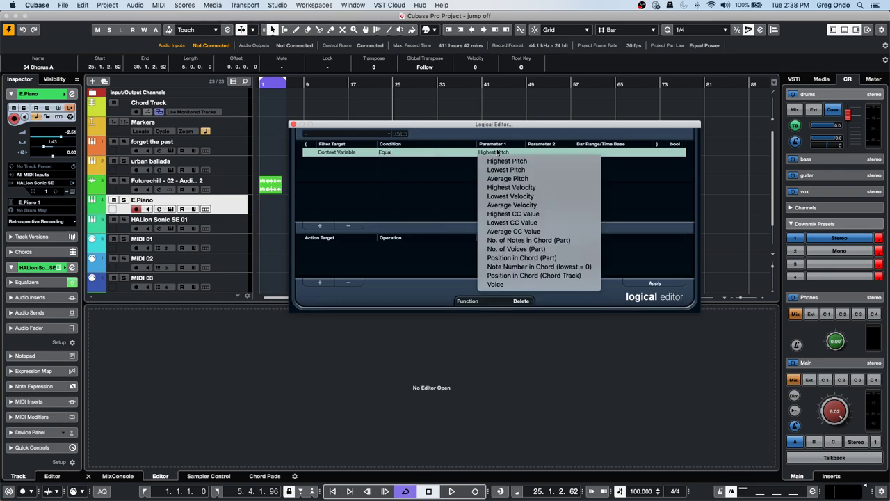
pyautogui.click(528, 284)
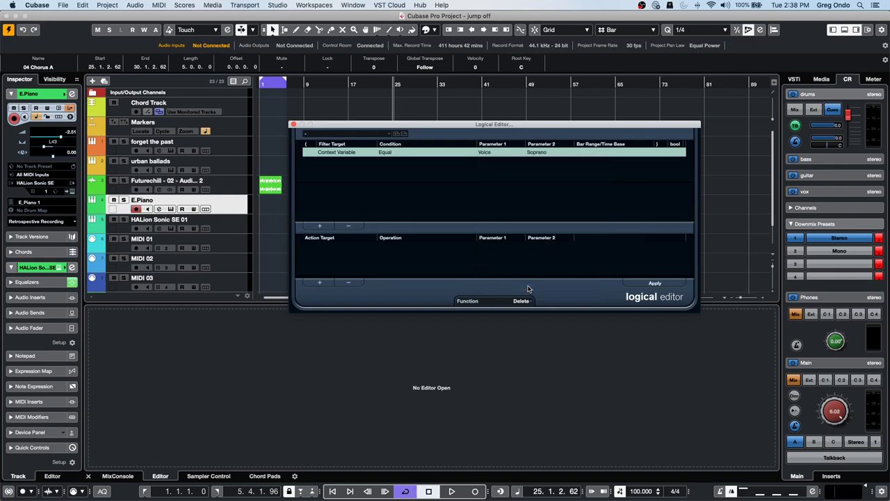
pyautogui.click(545, 153)
pyautogui.click(506, 152)
pyautogui.click(458, 151)
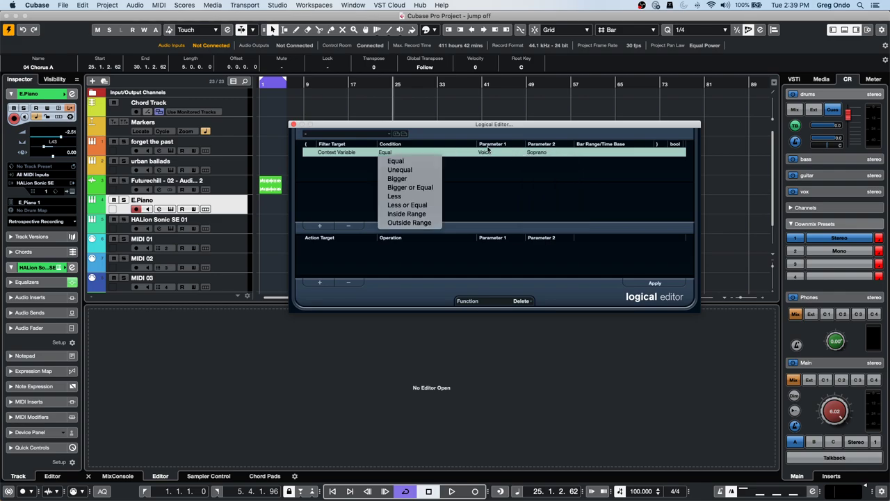
pyautogui.click(488, 151)
pyautogui.click(488, 154)
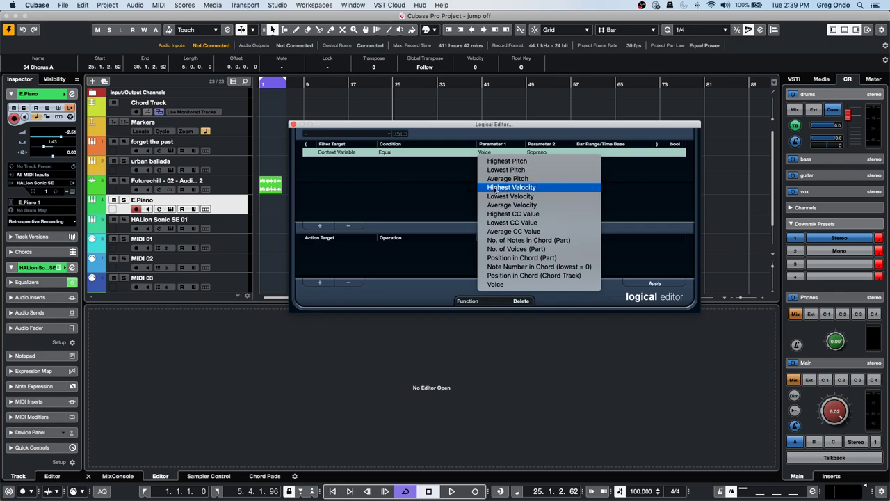
pyautogui.click(447, 211)
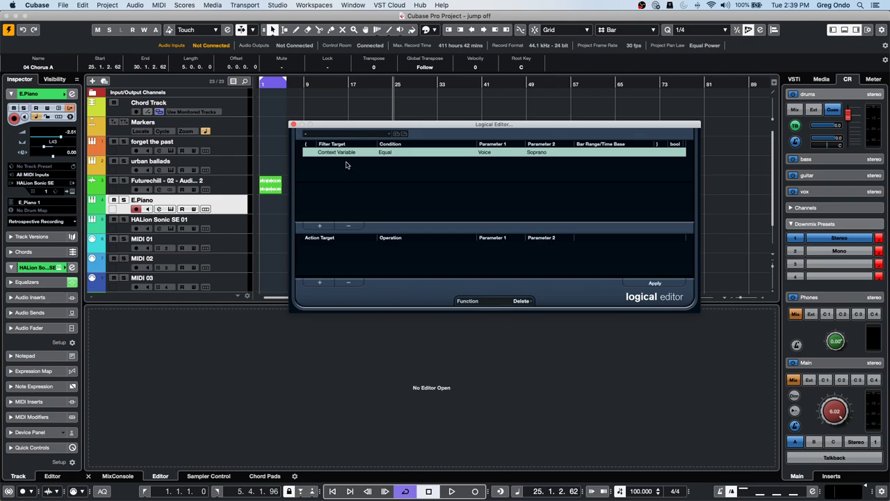
# Add a new line to the action list and show its available operations.
pyautogui.click(319, 283)
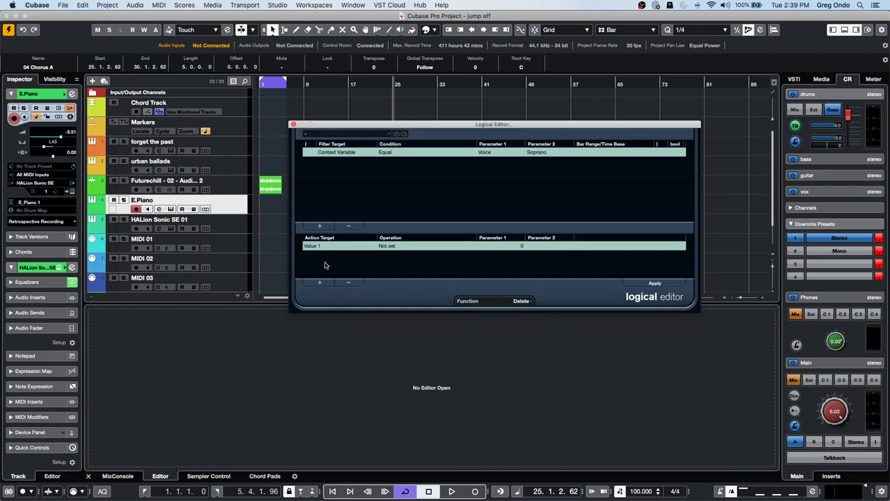
pyautogui.click(326, 249)
pyautogui.click(391, 246)
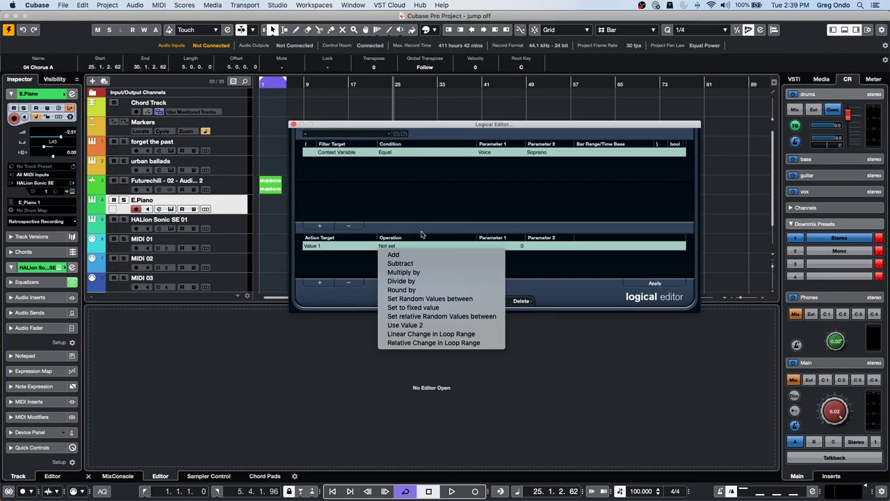
# Change the filter line's target to Type, with the condition Equal and Note as the first parameter.
pyautogui.click(335, 156)
pyautogui.click(342, 153)
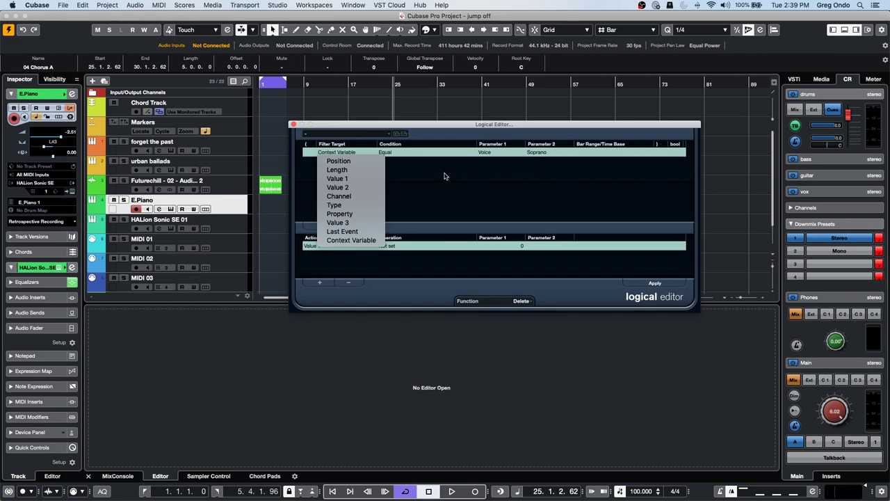
pyautogui.click(502, 155)
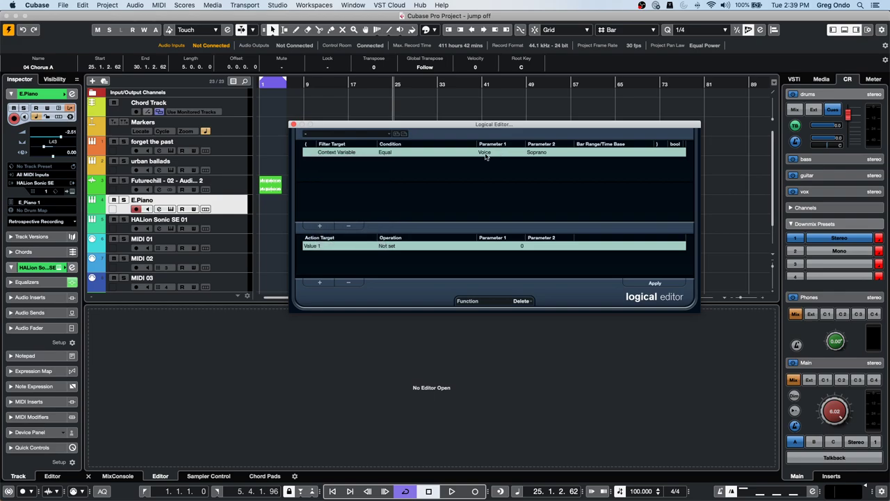
pyautogui.click(357, 154)
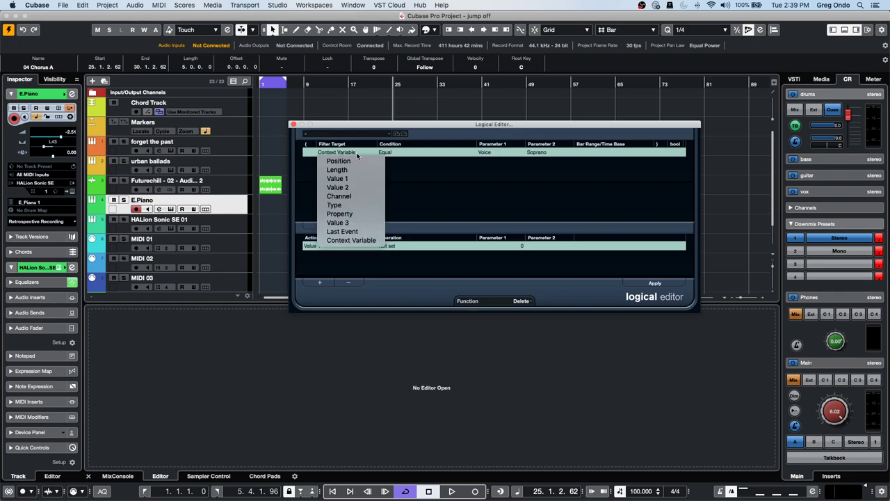
pyautogui.click(347, 205)
pyautogui.click(396, 151)
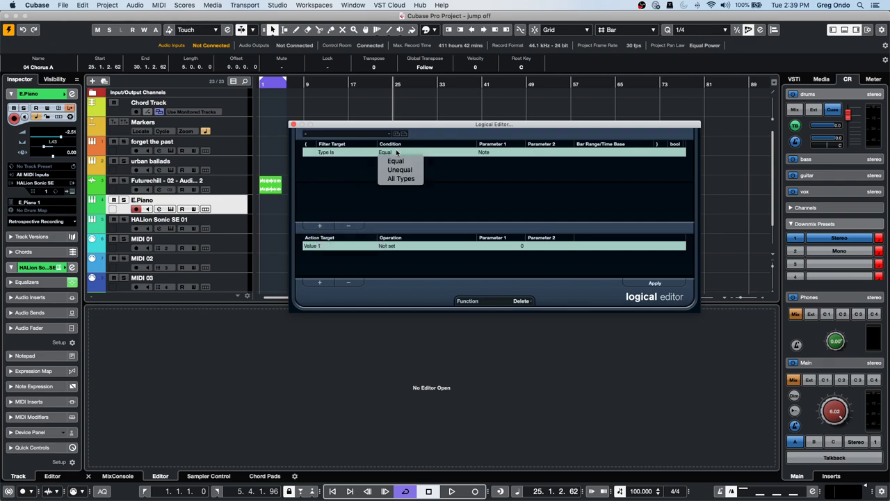
pyautogui.click(478, 152)
pyautogui.click(479, 152)
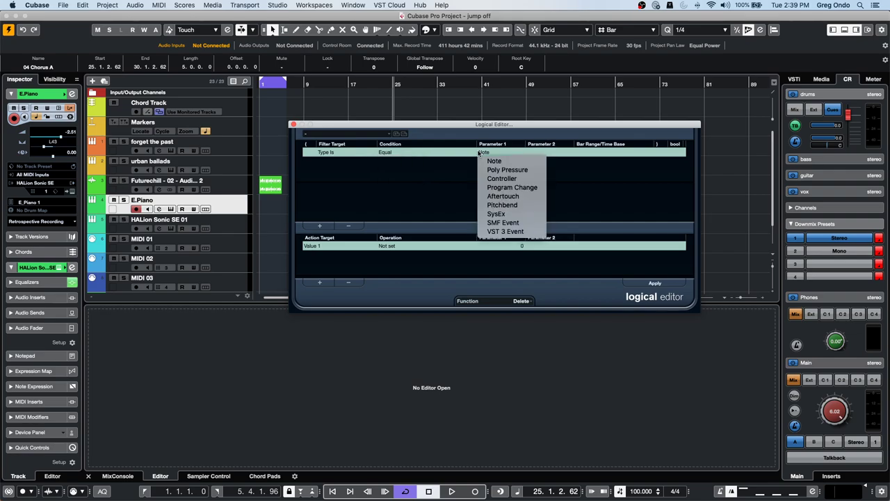
pyautogui.click(494, 160)
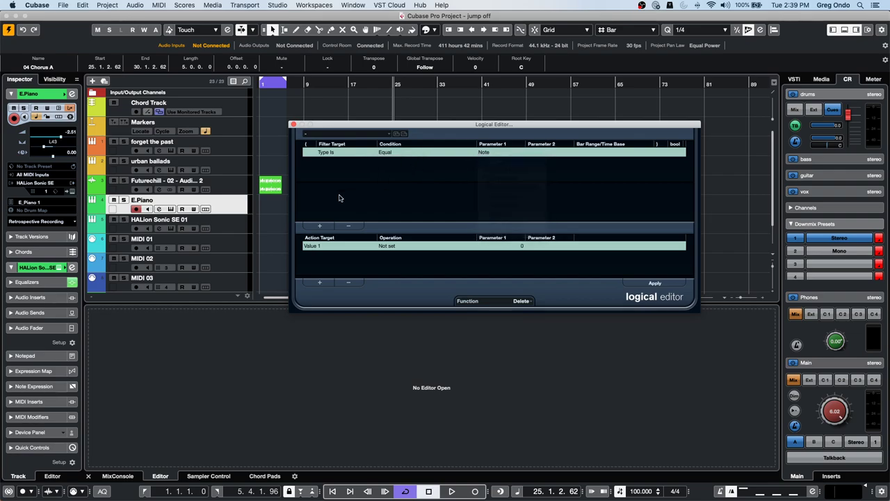
# Add a second filter line targeting Property, with the condition "Property is set" and the parameter "Event is muted".
pyautogui.click(320, 225)
pyautogui.click(329, 161)
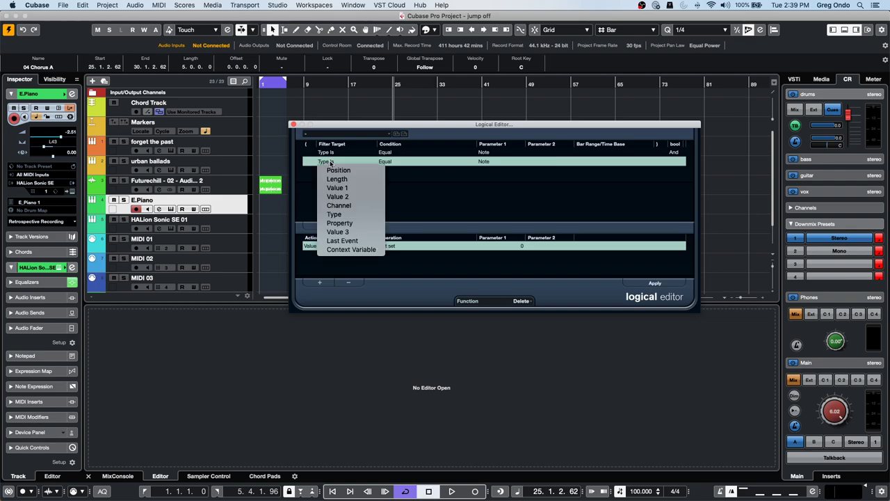
pyautogui.click(340, 222)
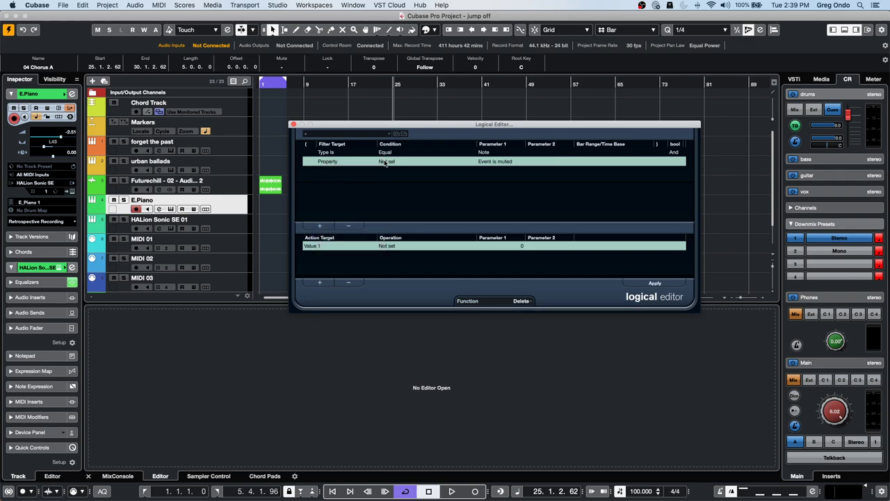
pyautogui.click(385, 162)
pyautogui.click(393, 170)
pyautogui.click(477, 159)
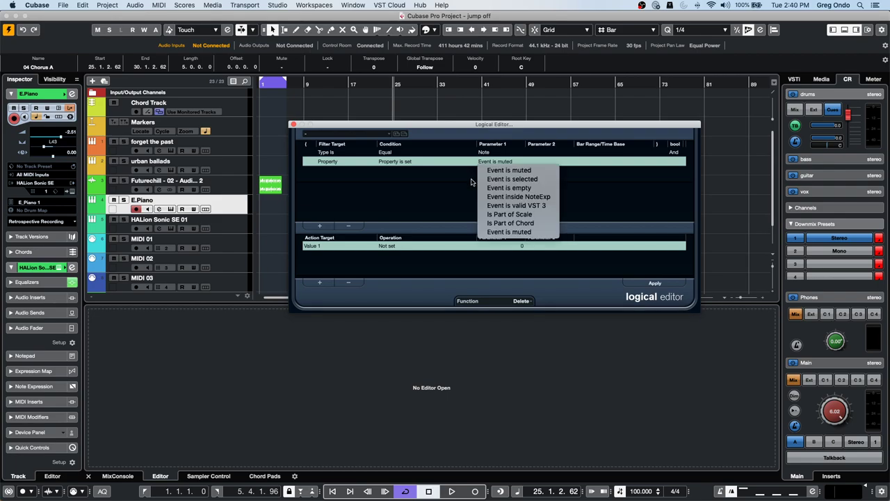
pyautogui.click(448, 182)
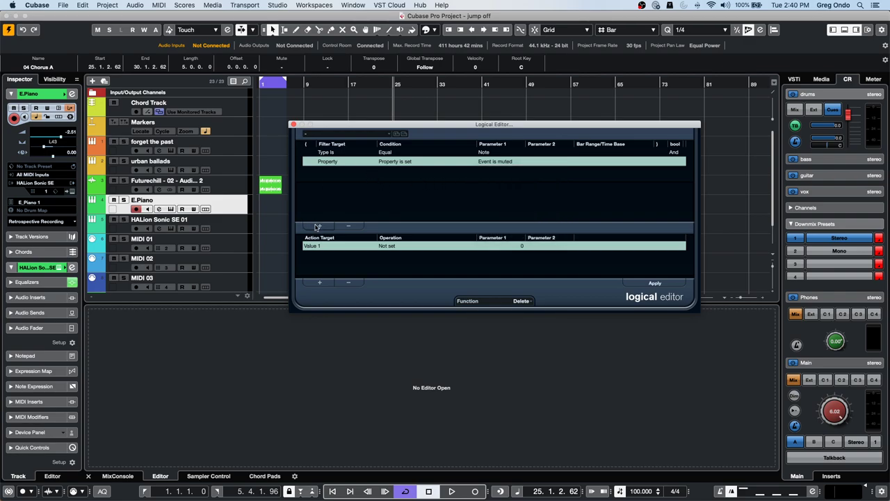
pyautogui.click(325, 247)
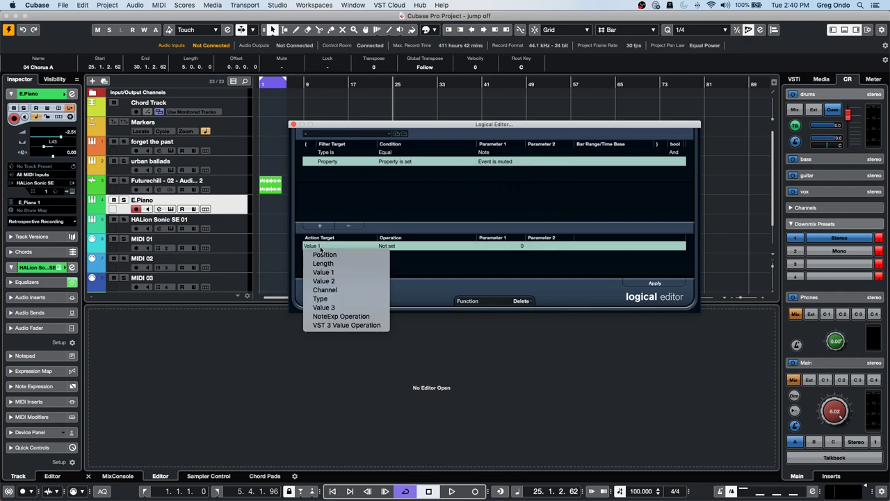
pyautogui.click(436, 265)
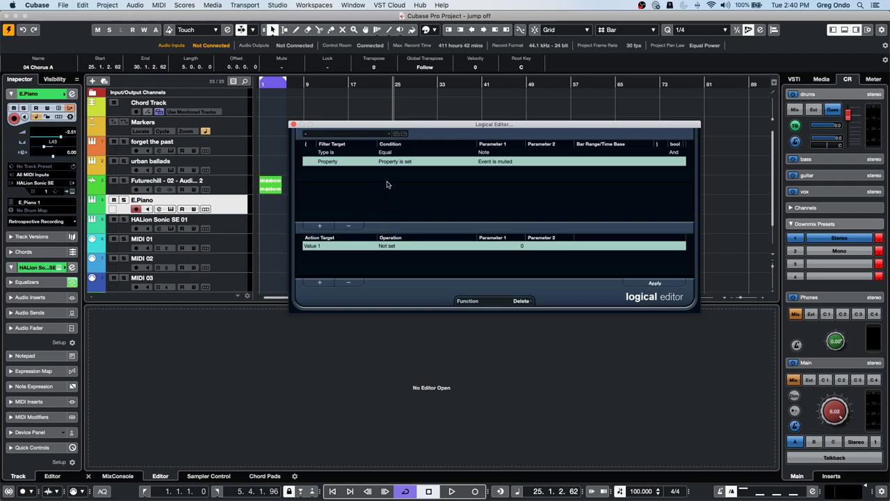
# Remove both filter lines, Property and Type, from the Logical Editor's filter list.
pyautogui.click(349, 226)
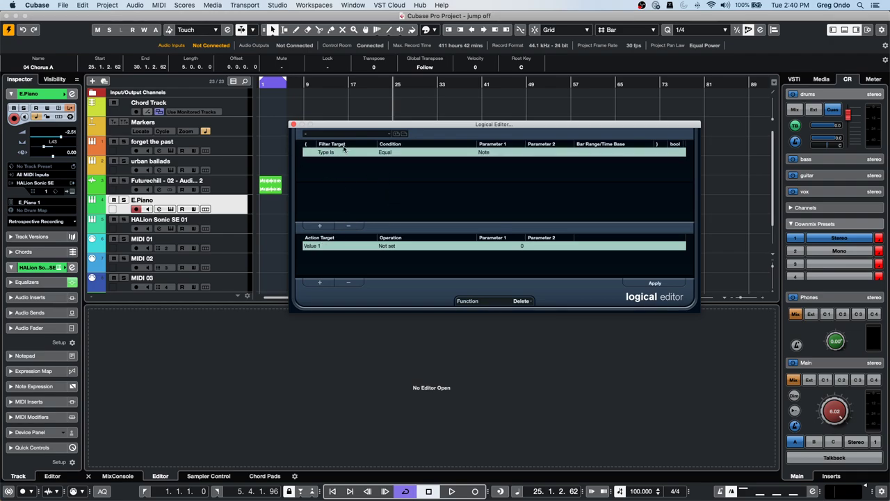
pyautogui.click(348, 226)
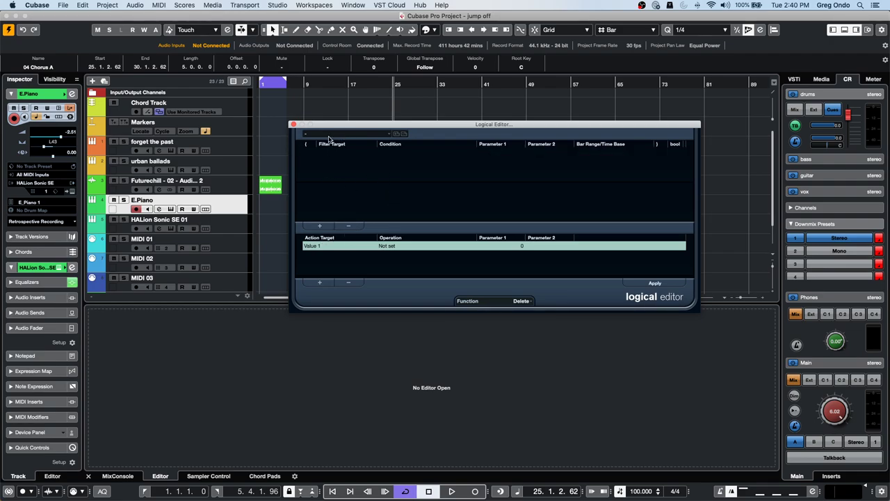
pyautogui.click(47, 96)
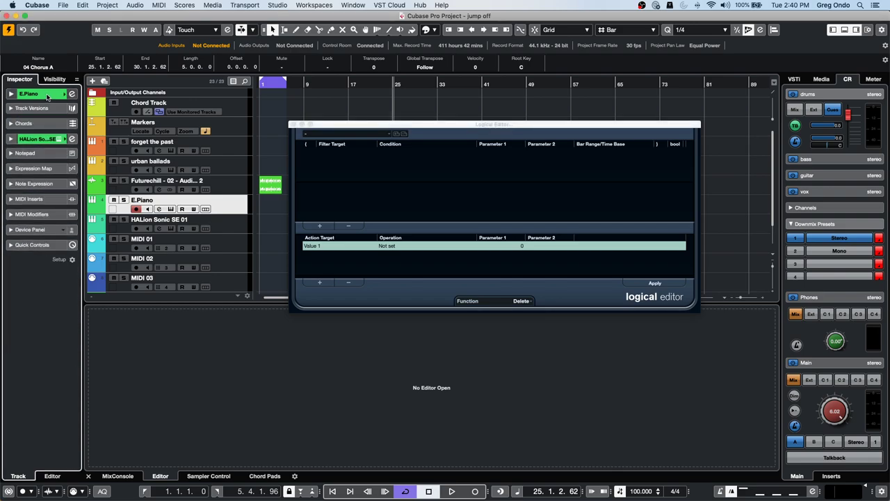
pyautogui.click(50, 96)
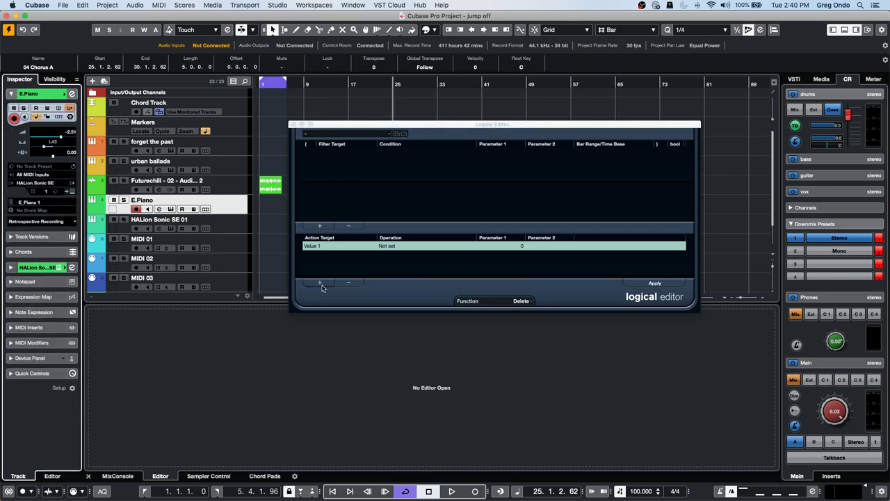
# Clear all lines from the Logical Editor's action list.
pyautogui.click(319, 247)
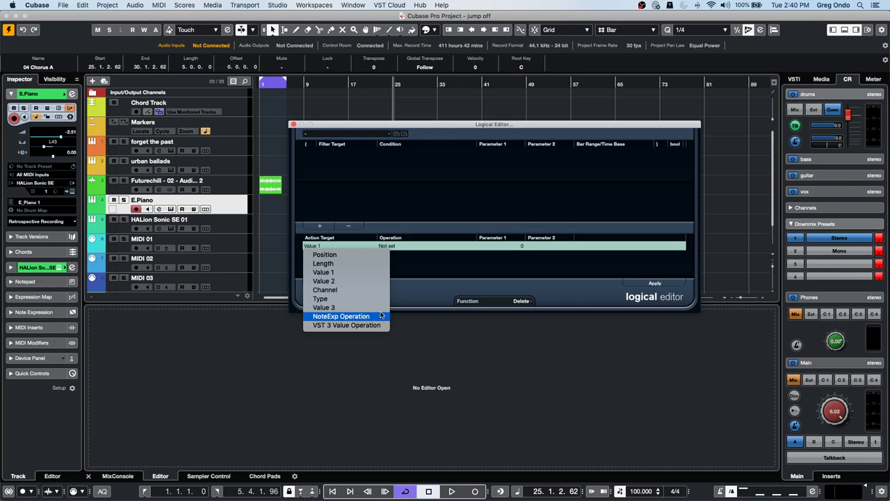
pyautogui.click(329, 157)
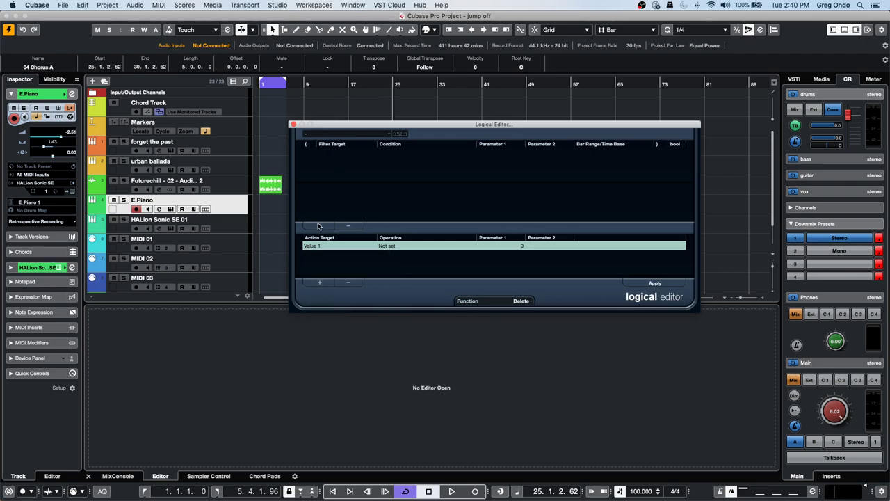
pyautogui.click(320, 282)
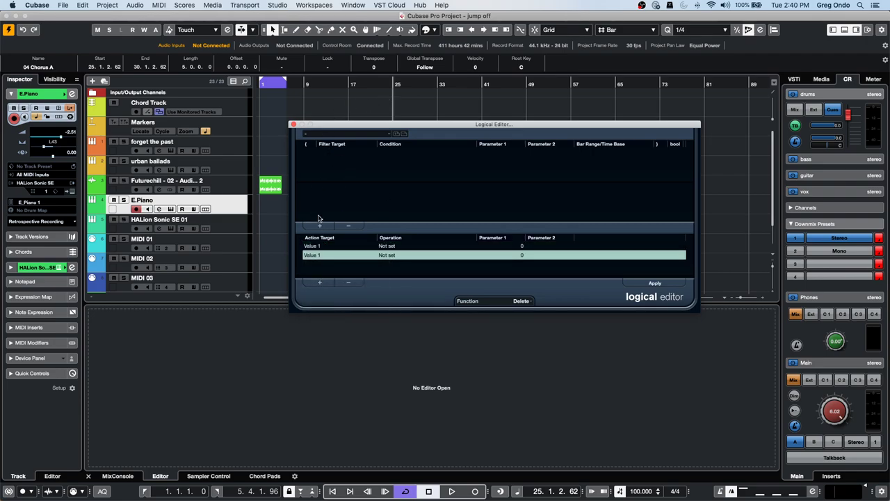
pyautogui.click(350, 282)
pyautogui.click(350, 282)
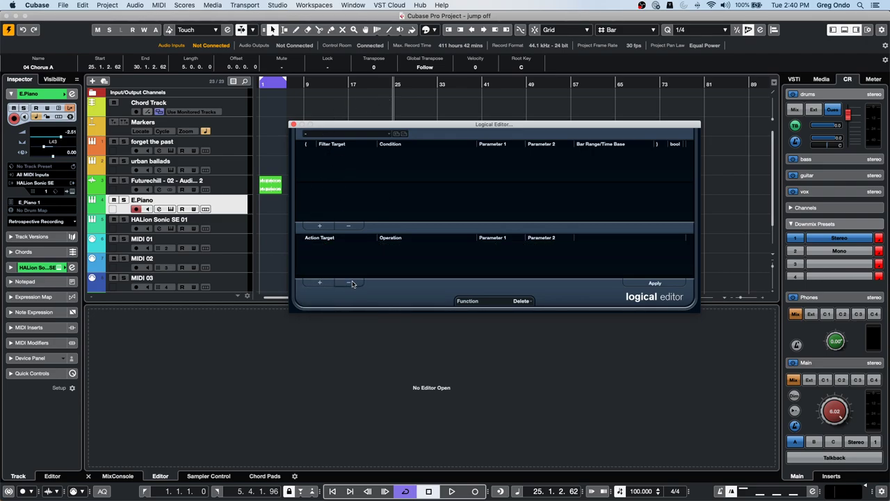
# Add a filter line with the target Type, the condition Equal and Note as the first parameter, reviewing the options of each field.
pyautogui.click(317, 224)
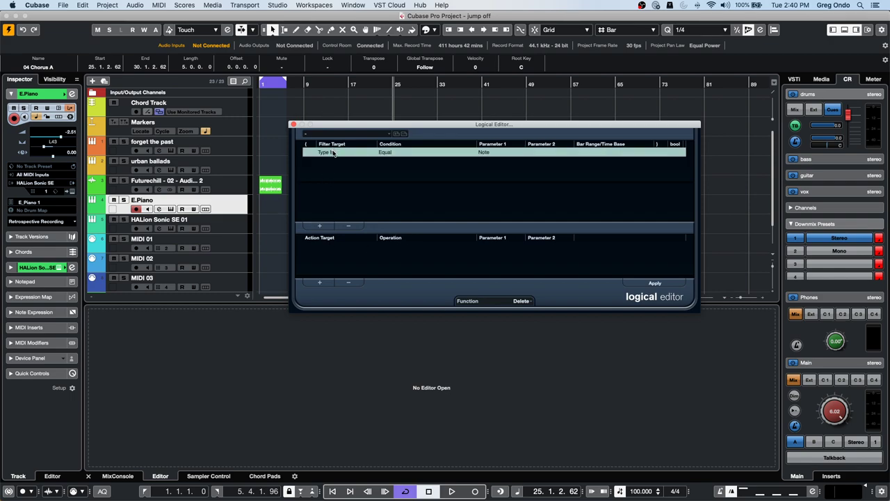
pyautogui.click(332, 153)
pyautogui.click(338, 145)
pyautogui.click(333, 153)
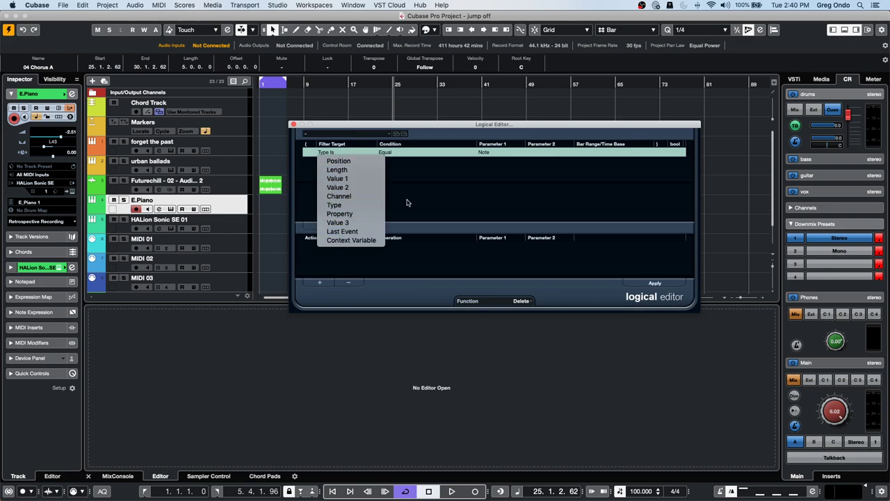
pyautogui.click(400, 172)
pyautogui.click(400, 152)
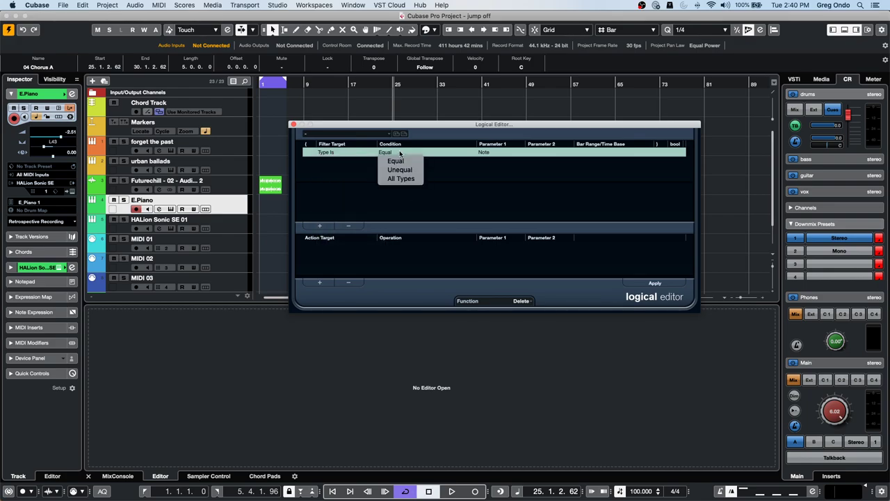
pyautogui.click(483, 152)
pyautogui.click(407, 152)
pyautogui.click(433, 164)
pyautogui.click(487, 152)
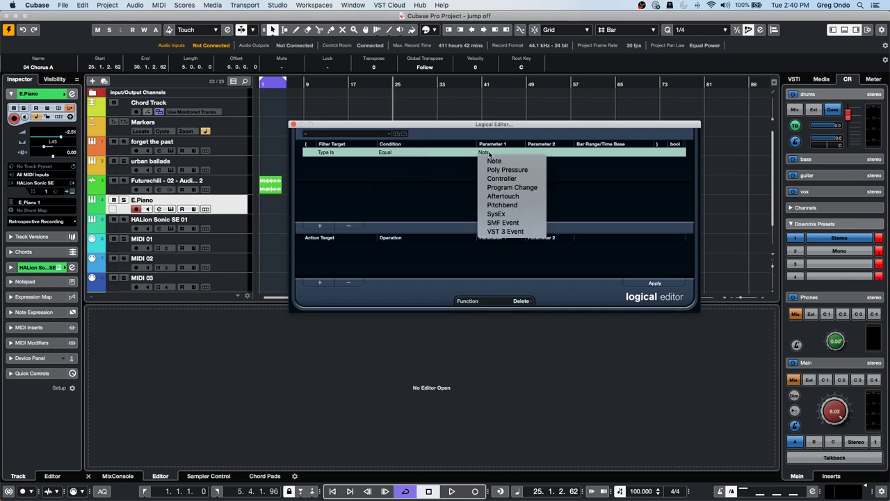
pyautogui.click(497, 160)
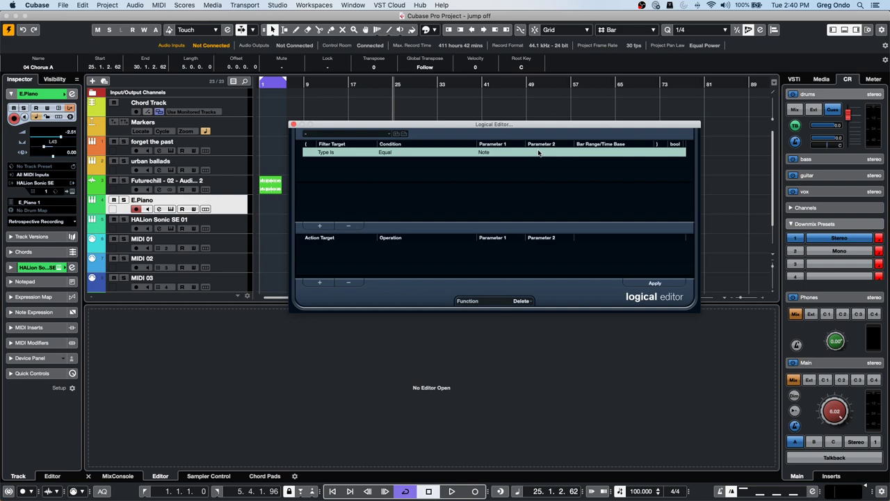
# Add a second filter line targeting Value 1, with the condition "Note is equal to" and E as the first parameter.
pyautogui.click(319, 225)
pyautogui.click(338, 162)
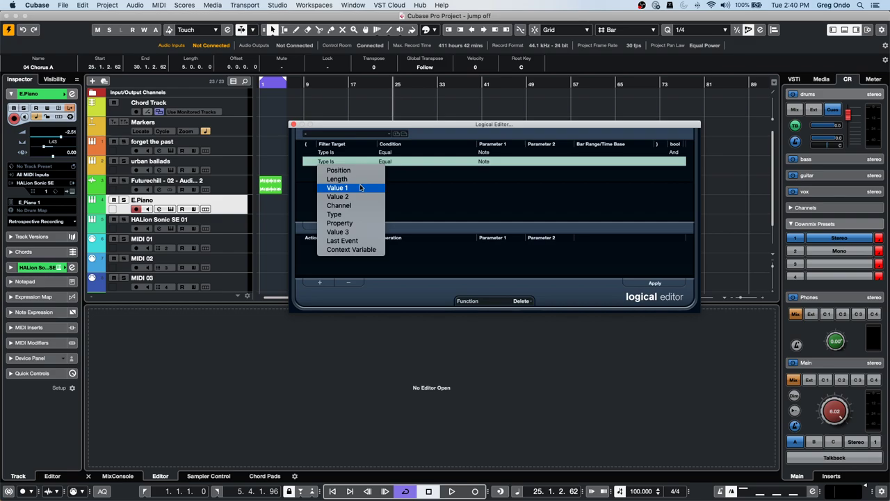
pyautogui.click(360, 188)
pyautogui.click(388, 161)
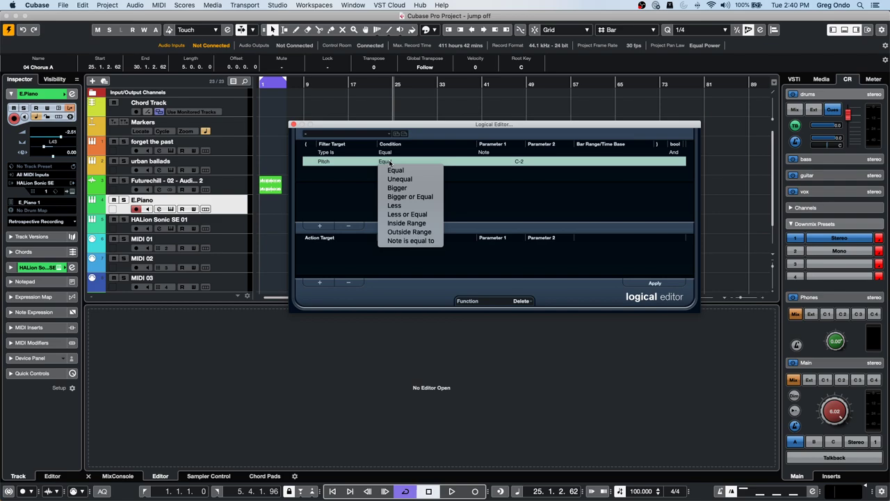
pyautogui.click(410, 241)
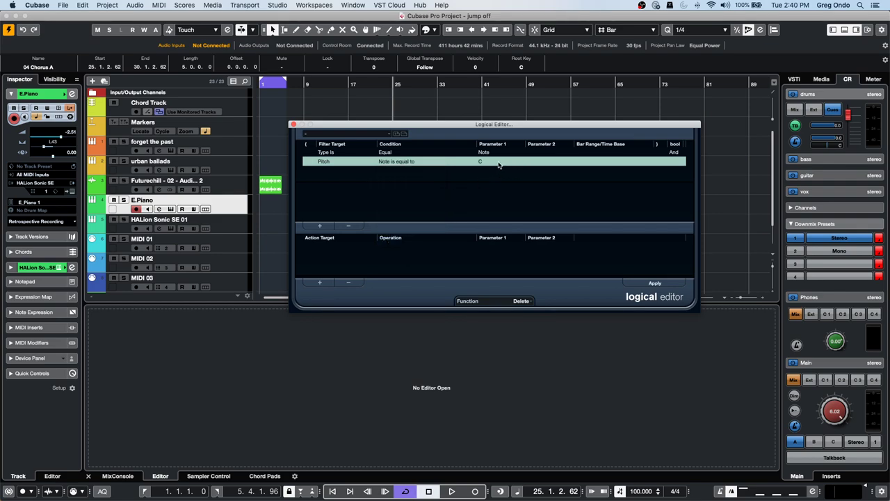
pyautogui.click(495, 163)
pyautogui.write('E')
pyautogui.press('Return')
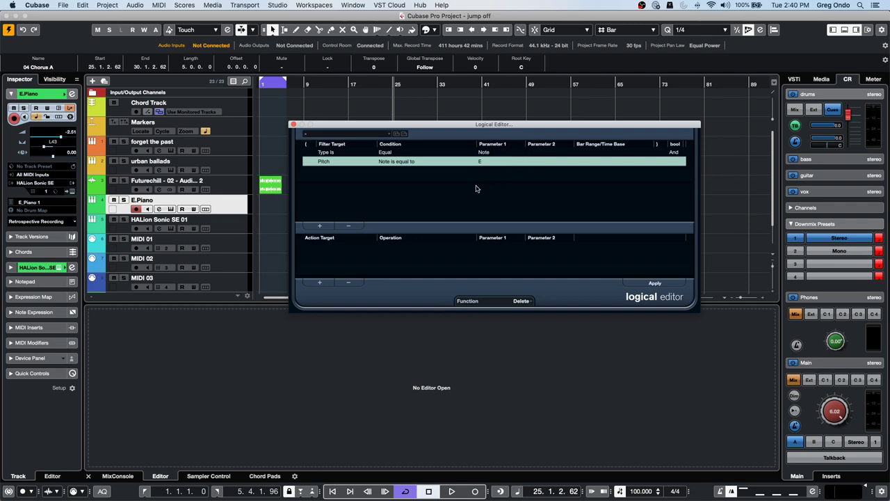
# Open the E.Piano track's local Input Transformer and move the Logical Editor window away from it.
pyautogui.click(73, 109)
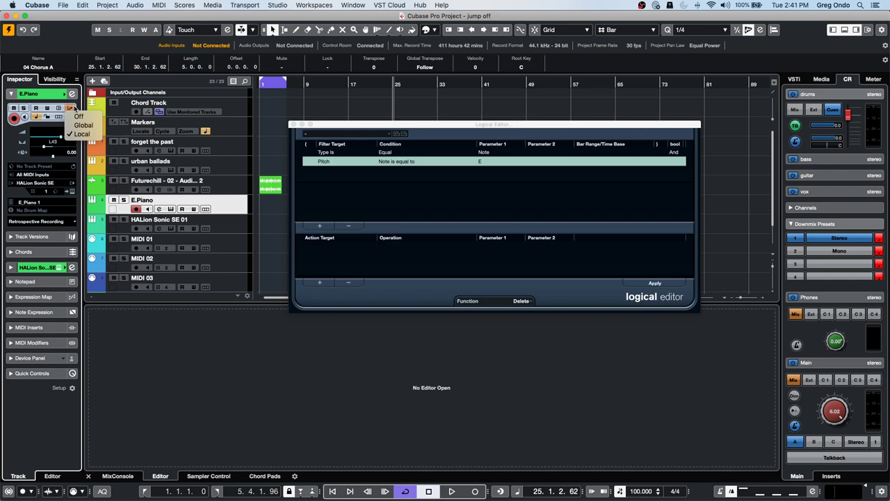
pyautogui.click(82, 134)
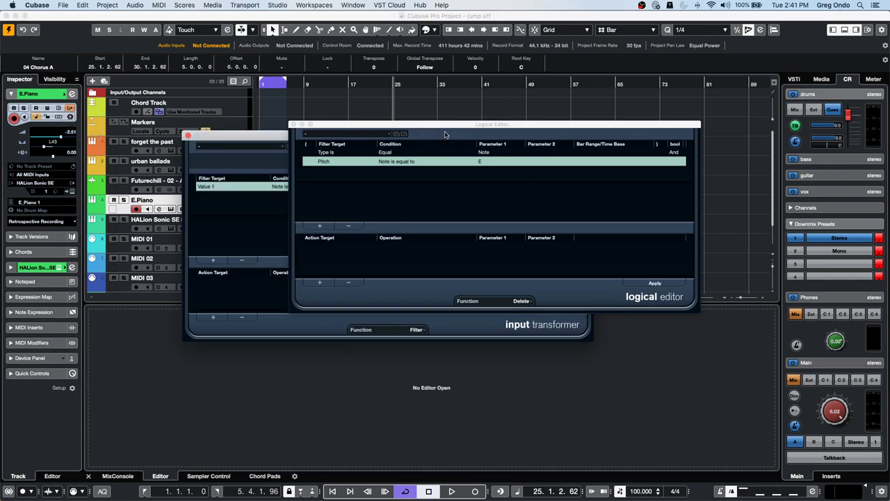
pyautogui.moveTo(432, 128); pyautogui.dragTo(620, 170)
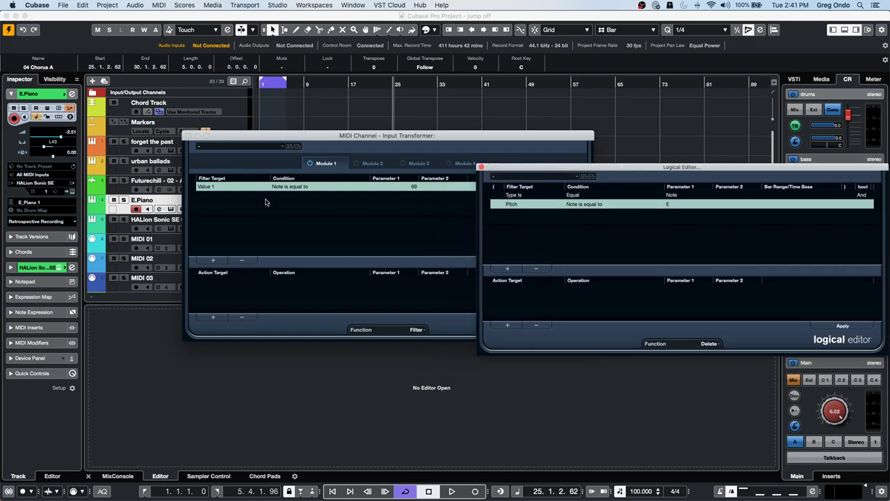
# Add a second filter line in Input Transformer Module 1 targeting Value 1, with the condition "Note is equal to".
pyautogui.click(212, 261)
pyautogui.click(215, 197)
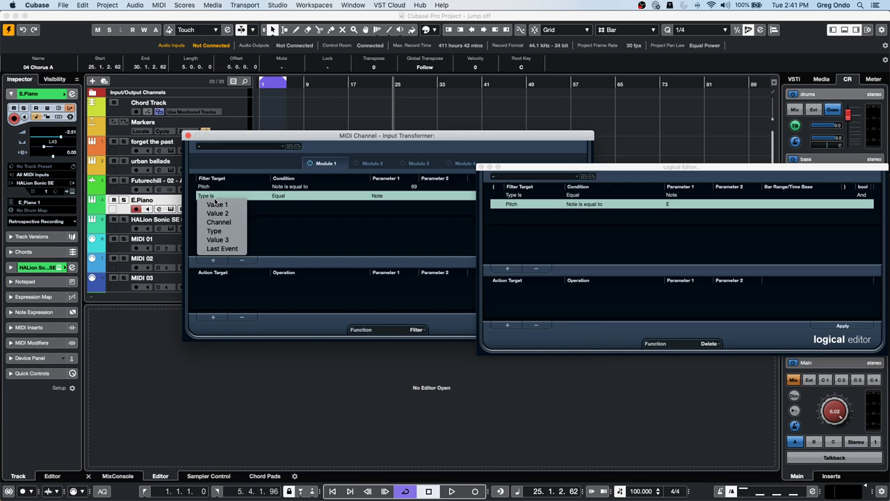
pyautogui.click(217, 205)
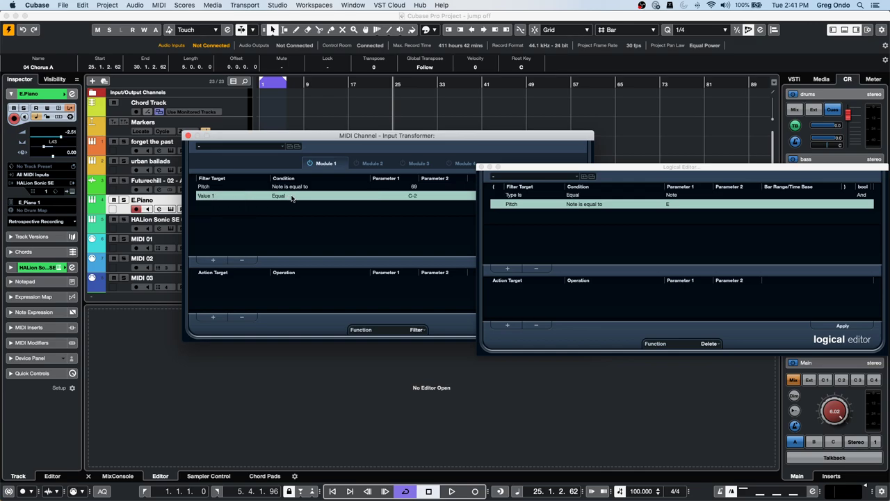
pyautogui.click(291, 198)
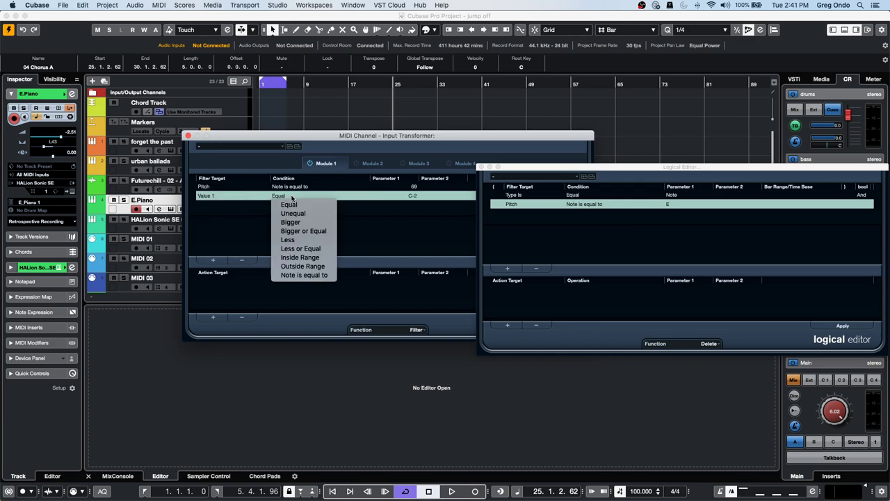
pyautogui.click(380, 211)
pyautogui.click(416, 196)
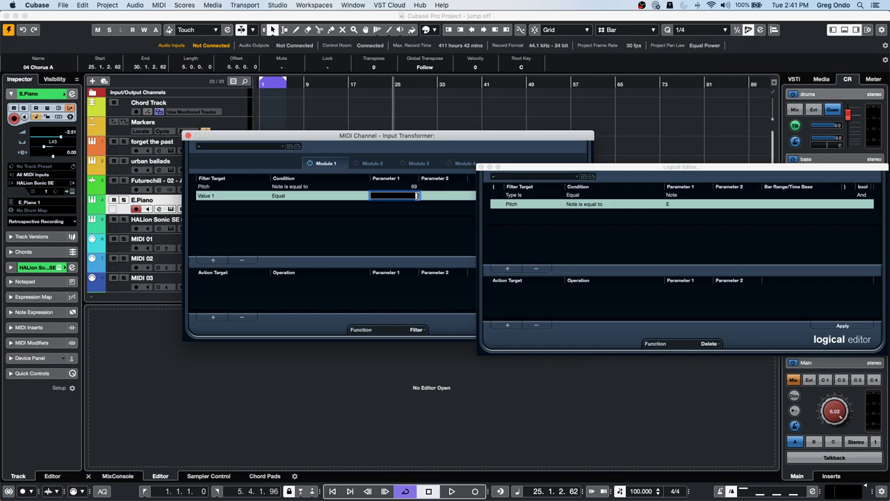
pyautogui.click(253, 197)
pyautogui.click(283, 197)
pyautogui.click(283, 196)
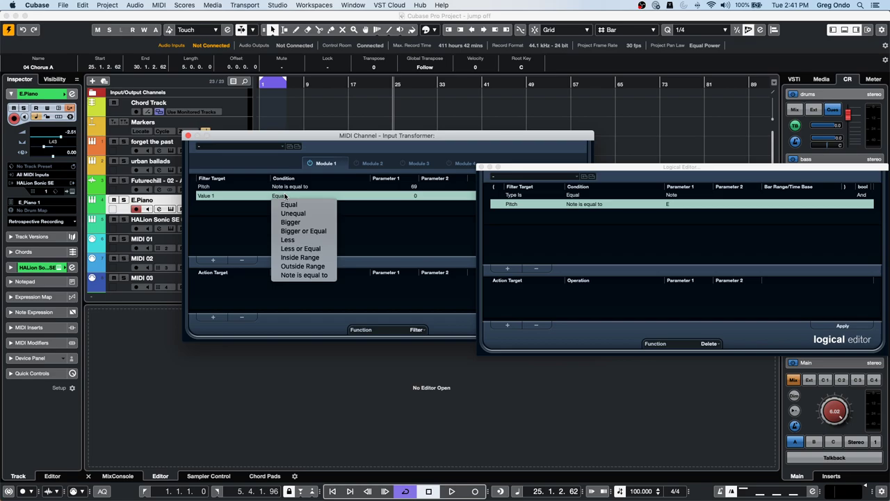
pyautogui.click(304, 275)
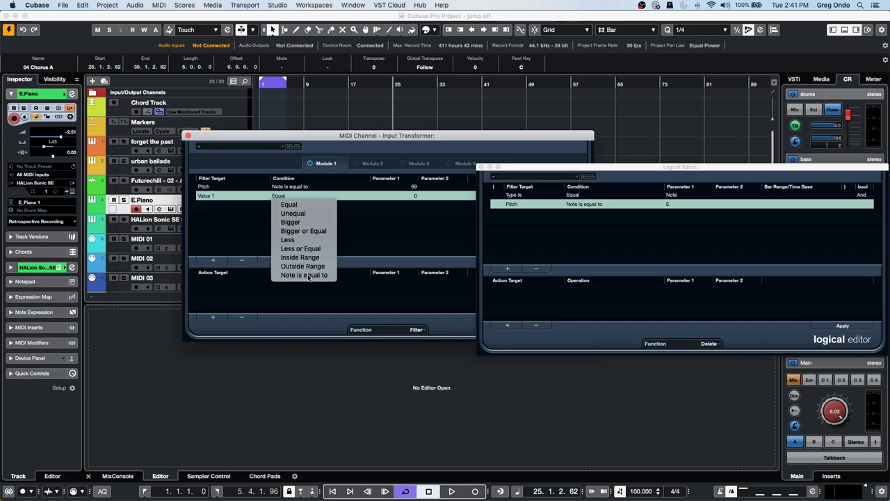
# Try 8 as the first parameter of the Input Transformer's Value 1 line, and return it to 0.
pyautogui.click(410, 195)
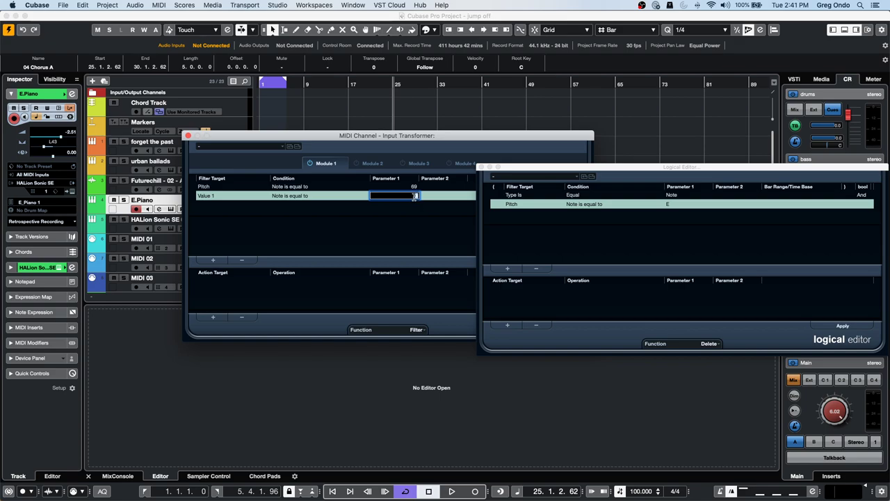
pyautogui.write('8')
pyautogui.press('Return')
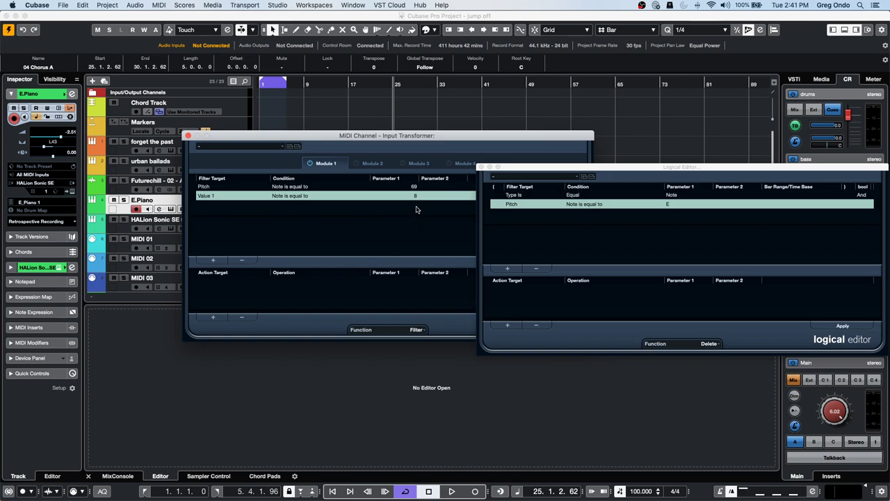
pyautogui.doubleClick(415, 196)
pyautogui.write('0')
pyautogui.press('Return')
# Arrange the Logical Editor and Input Transformer windows so both filter lists can be compared, and review the Value 1 line's condition options.
pyautogui.moveTo(604, 167); pyautogui.dragTo(308, 137)
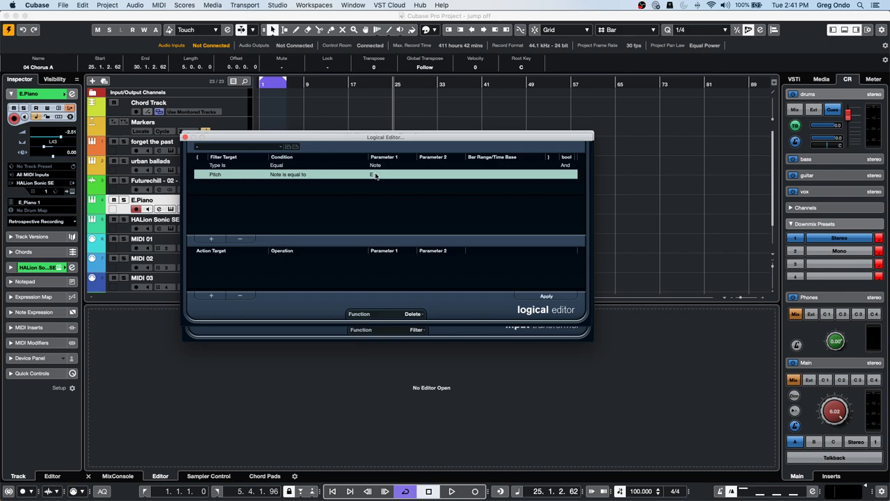
pyautogui.moveTo(311, 140); pyautogui.dragTo(495, 271)
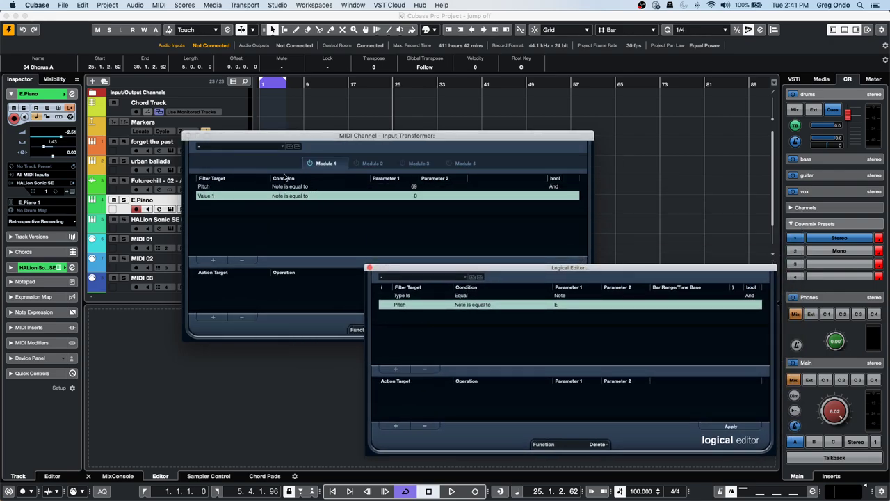
pyautogui.click(292, 198)
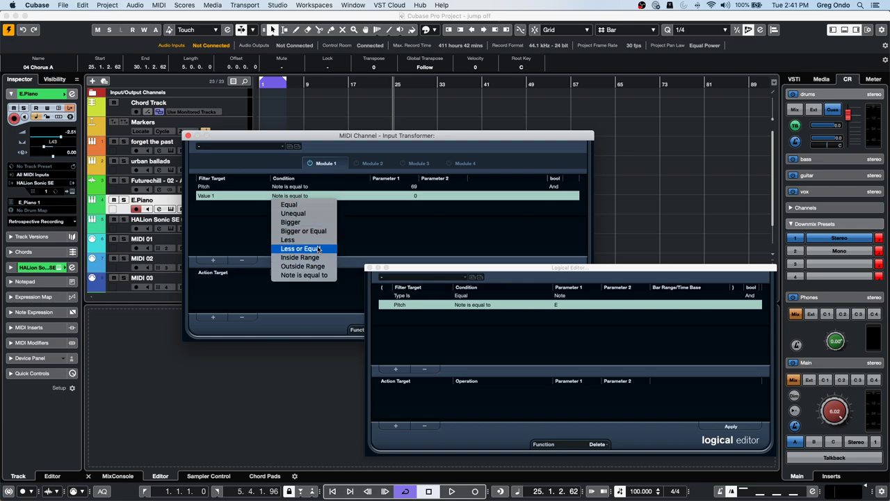
pyautogui.click(447, 216)
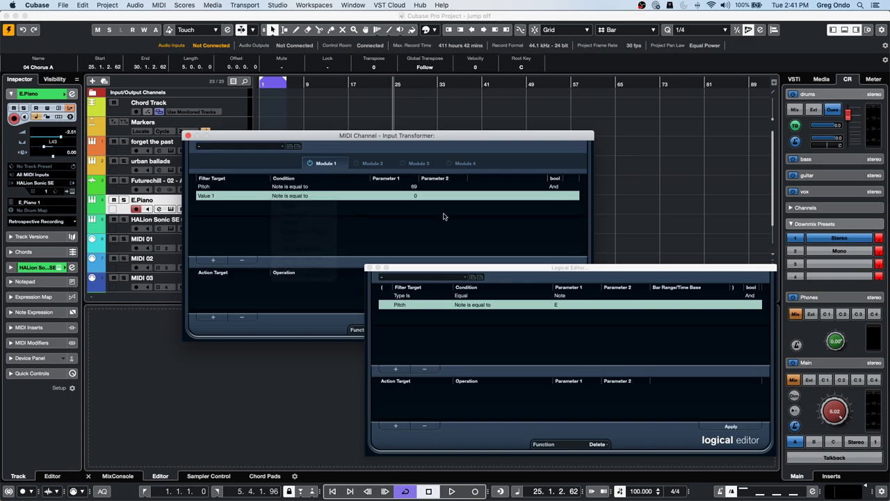
pyautogui.moveTo(339, 143); pyautogui.dragTo(211, 113)
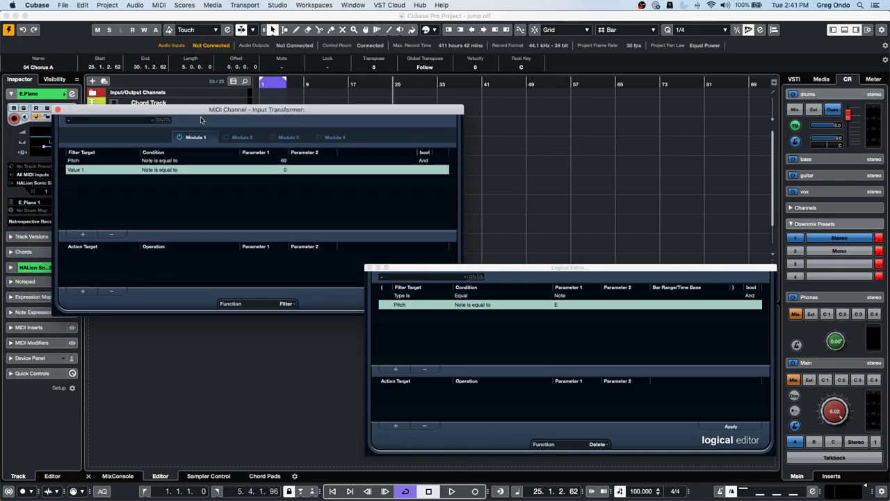
# Set the first parameter of the "Note is equal to" Value 1 line to 16, and close the Input Transformer.
pyautogui.click(176, 172)
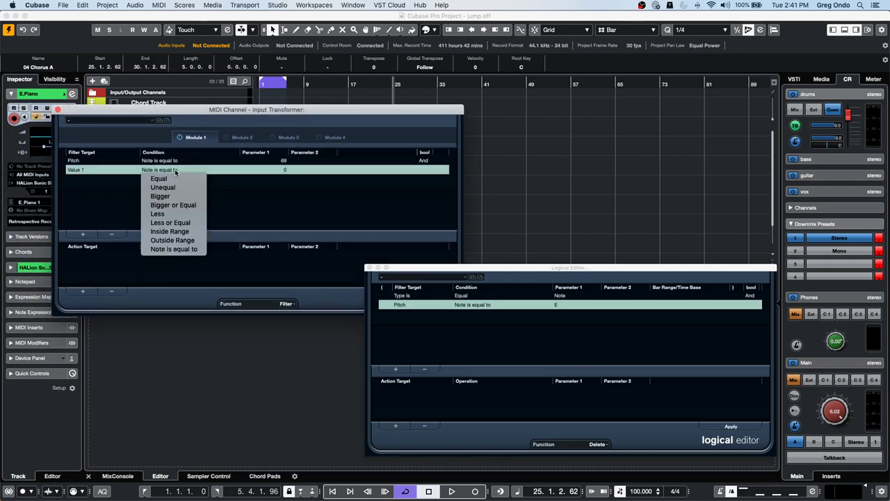
pyautogui.click(179, 249)
pyautogui.click(269, 169)
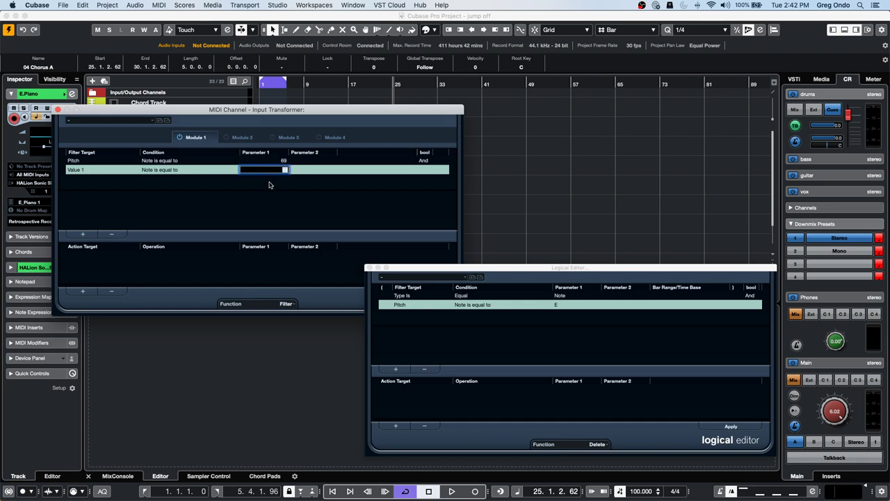
pyautogui.write('16')
pyautogui.press('Return')
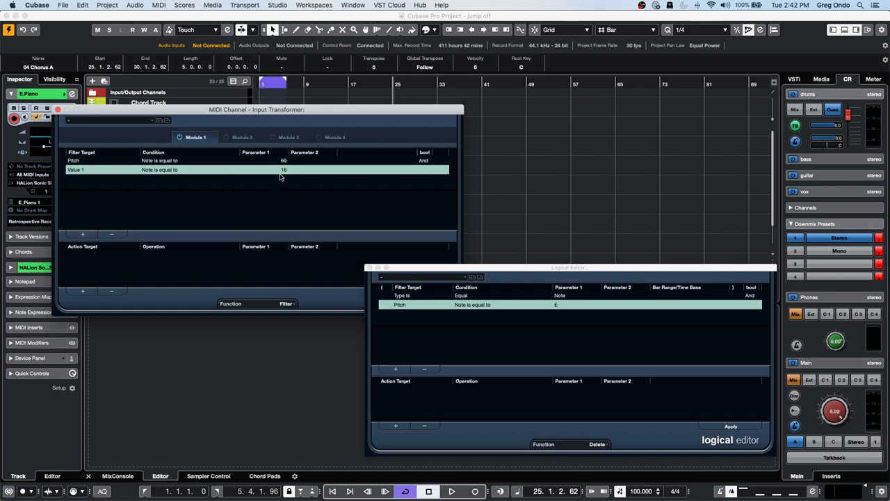
pyautogui.click(281, 171)
pyautogui.click(58, 110)
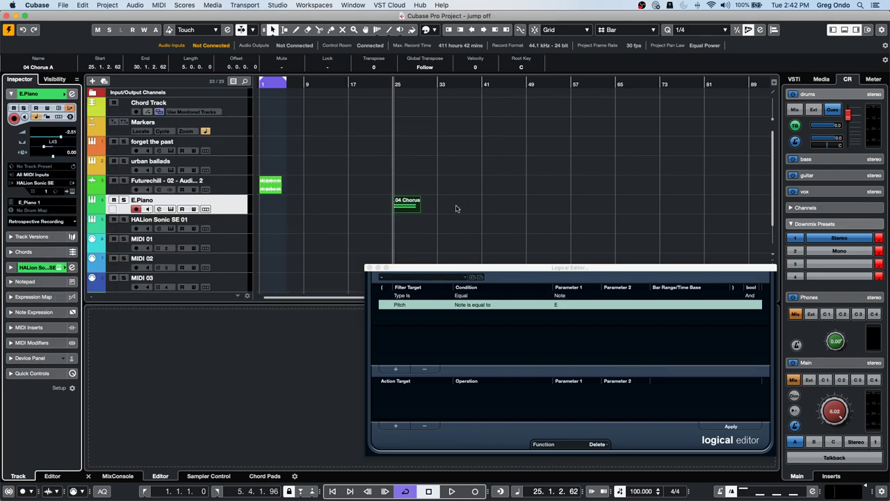
# Open the 04 Chorus A part for editing and draw scattered notes ahead of it, between about bars 3 and 18.
pyautogui.doubleClick(410, 207)
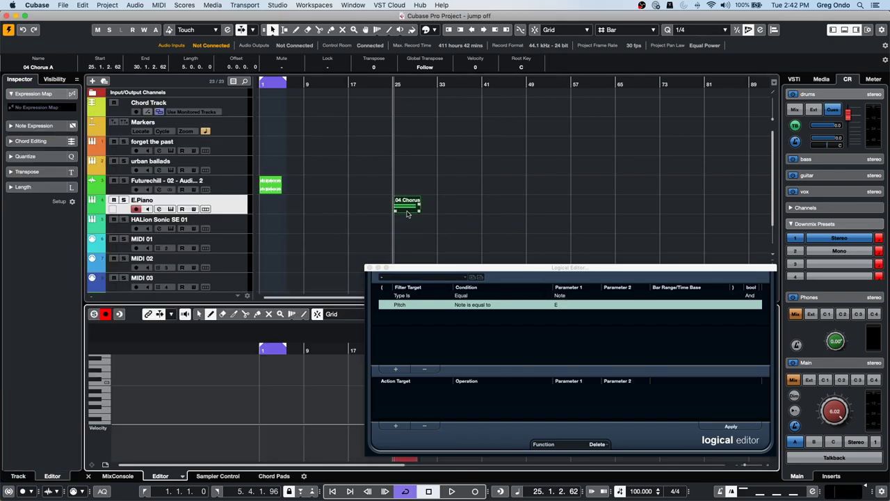
pyautogui.click(295, 409)
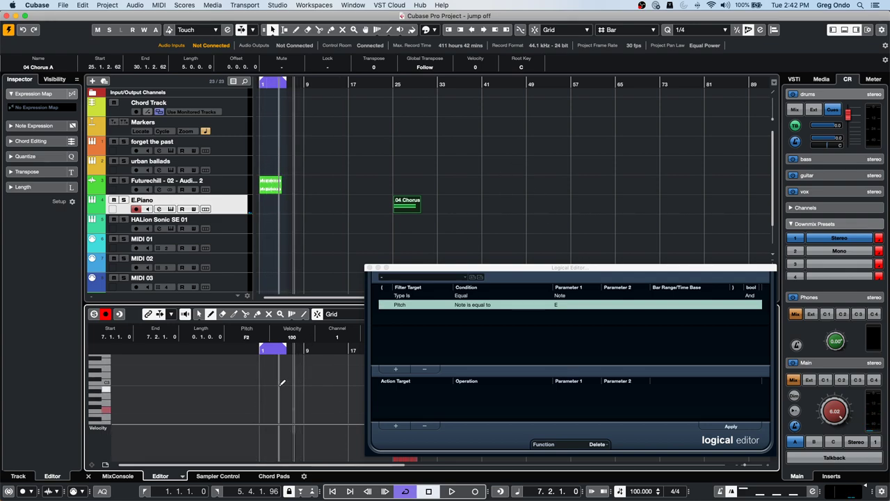
pyautogui.moveTo(282, 367)
pyautogui.mouseDown()
pyautogui.moveTo(348, 368)
pyautogui.moveTo(307, 405)
pyautogui.mouseUp()
pyautogui.click(340, 378)
pyautogui.click(324, 419)
pyautogui.click(287, 406)
pyautogui.moveTo(327, 388); pyautogui.dragTo(335, 388)
pyautogui.moveTo(343, 374); pyautogui.dragTo(347, 374)
pyautogui.click(359, 370)
pyautogui.click(334, 409)
pyautogui.click(276, 409)
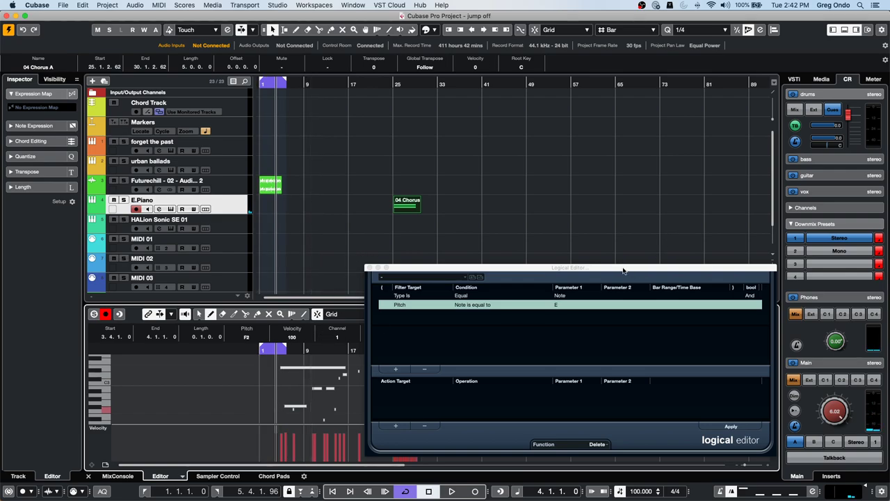
# Open 04 Chorus A in a separate Key Editor window, draw a D#4 note from about bar 25 to 27, and close that window.
pyautogui.moveTo(624, 264); pyautogui.dragTo(446, 97)
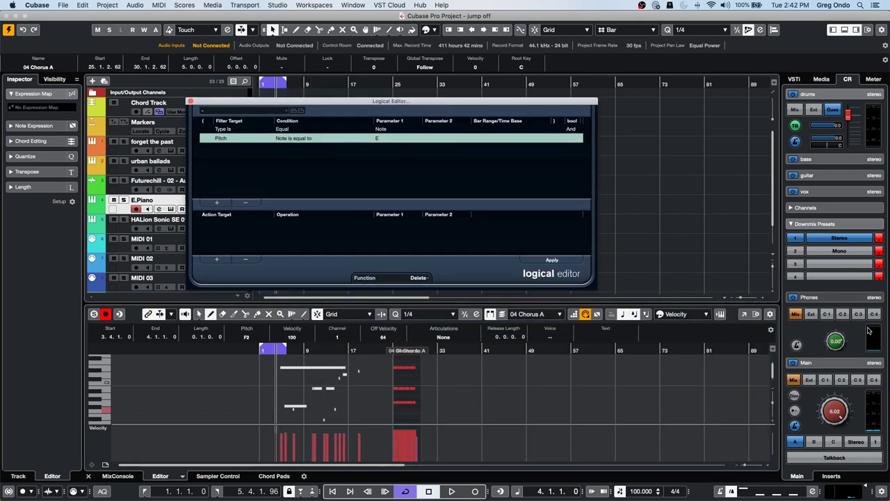
pyautogui.click(743, 314)
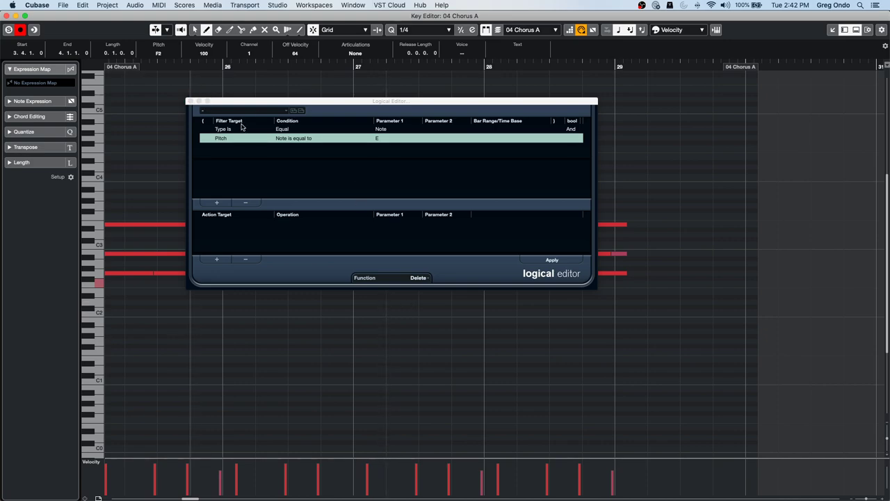
pyautogui.moveTo(270, 102); pyautogui.dragTo(268, 265)
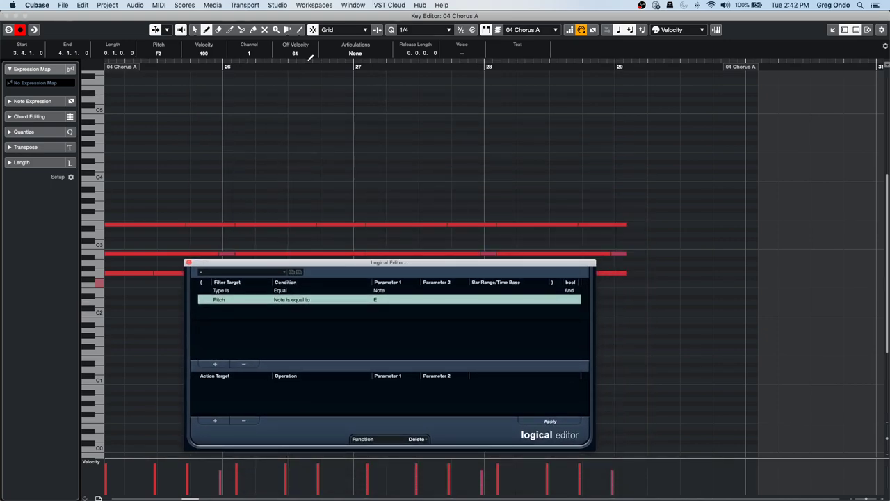
pyautogui.moveTo(300, 68); pyautogui.dragTo(133, 42)
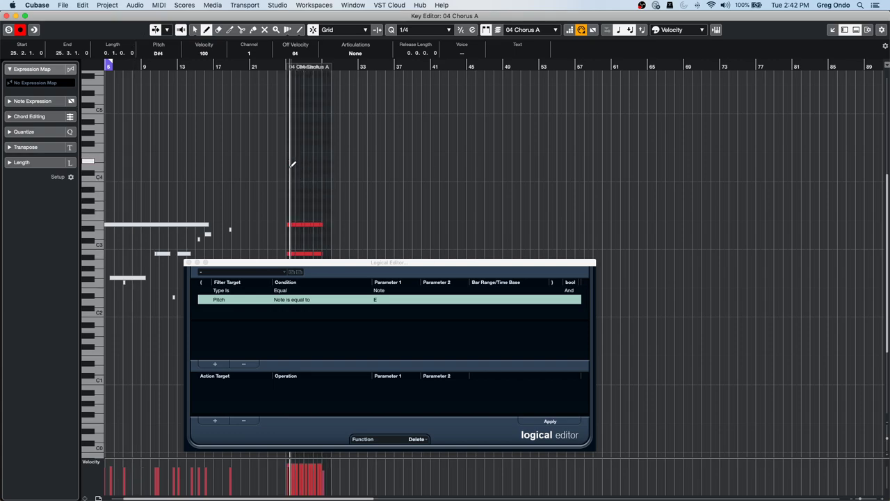
pyautogui.moveTo(290, 162)
pyautogui.mouseDown()
pyautogui.moveTo(315, 229)
pyautogui.moveTo(313, 216)
pyautogui.mouseUp()
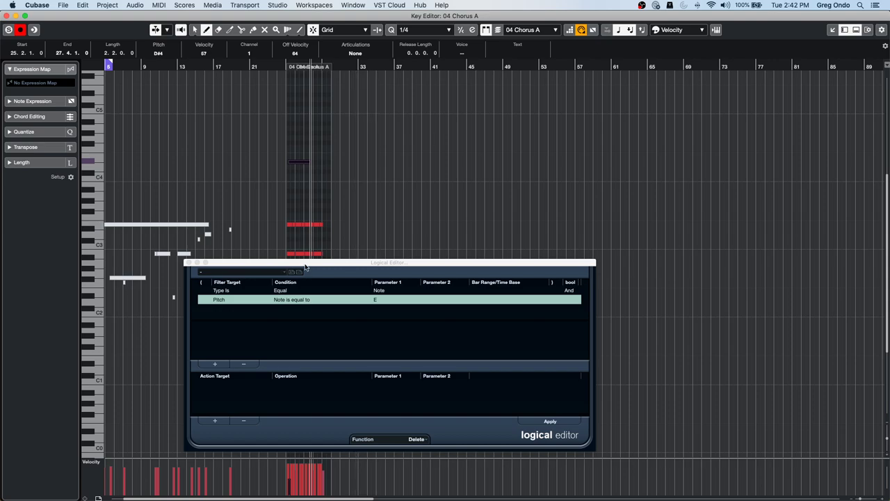
pyautogui.moveTo(300, 268); pyautogui.dragTo(513, 207)
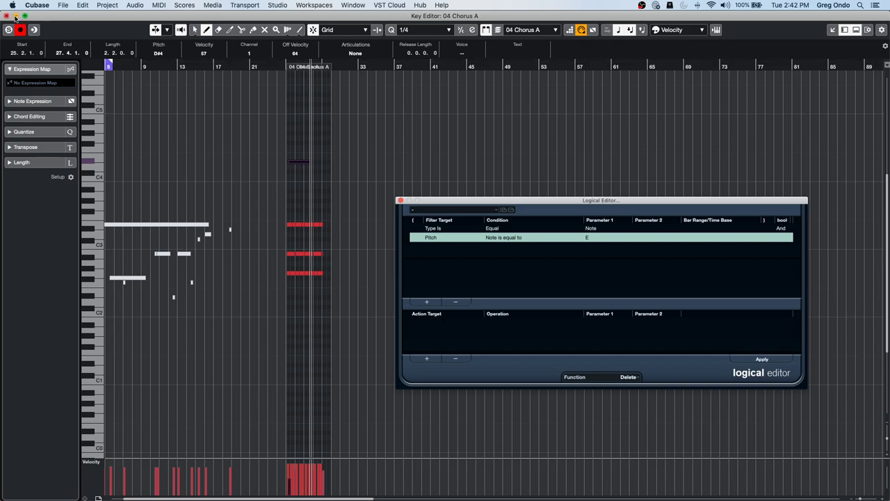
pyautogui.click(7, 16)
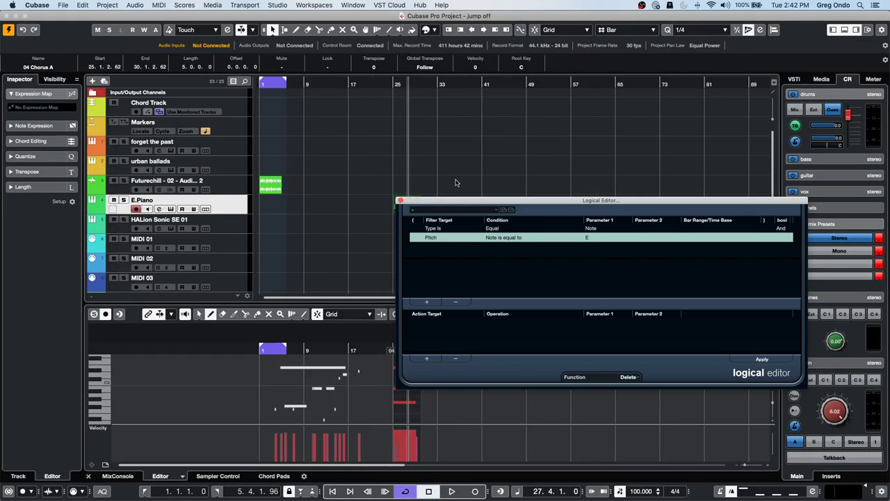
# Draw an empty MIDI part on the E.Piano track from about bar 8 to bar 24.
pyautogui.moveTo(460, 206); pyautogui.dragTo(589, 185)
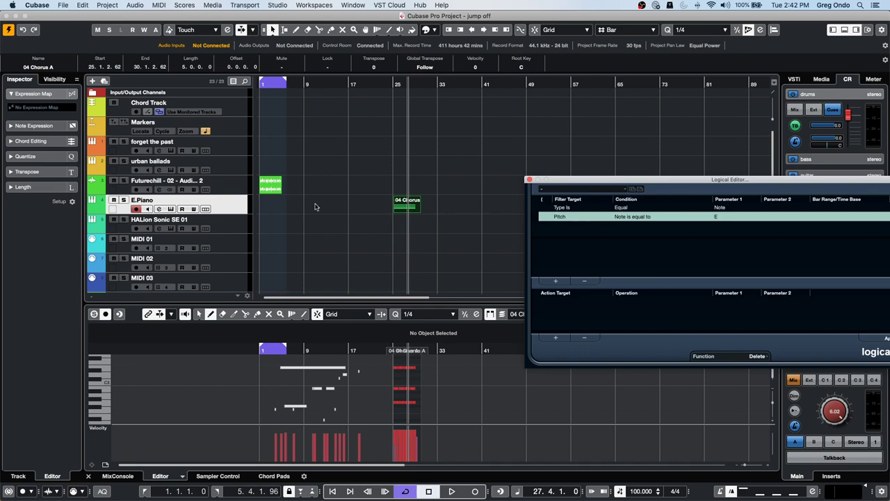
pyautogui.rightClick(314, 208)
pyautogui.click(348, 209)
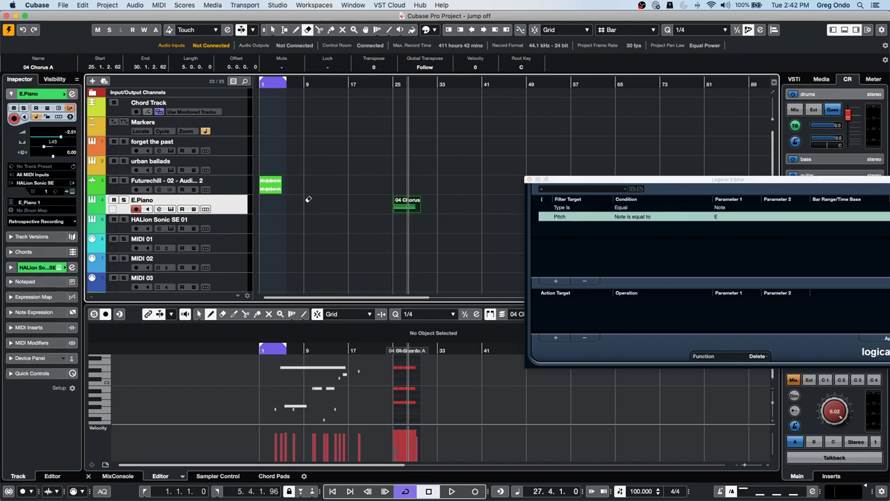
pyautogui.rightClick(310, 201)
pyautogui.click(310, 201)
pyautogui.rightClick(321, 207)
pyautogui.click(345, 207)
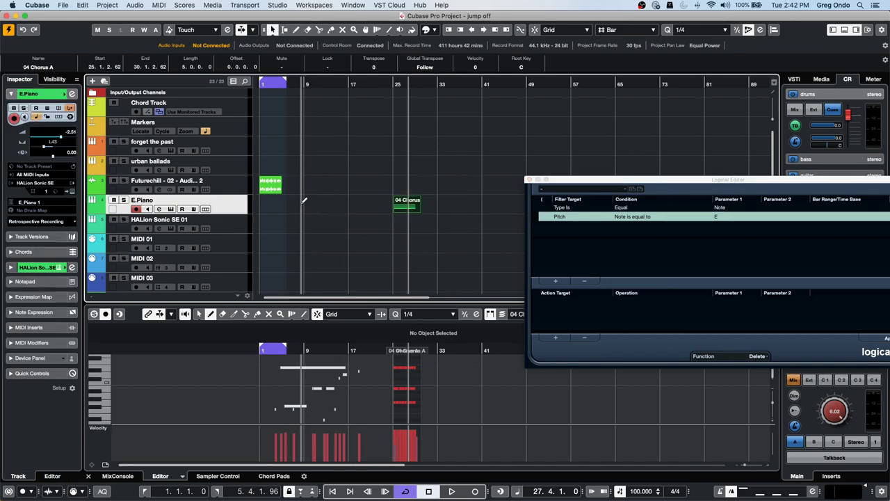
pyautogui.moveTo(302, 202); pyautogui.dragTo(392, 199)
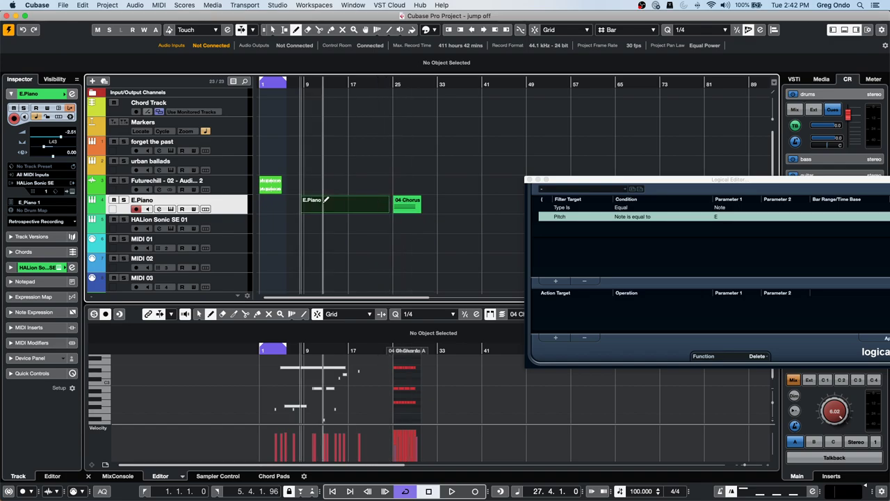
pyautogui.rightClick(323, 201)
pyautogui.click(323, 202)
# Open the new E.Piano part in a separate Key Editor window, with the Logical Editor moved clear of the note area.
pyautogui.doubleClick(322, 204)
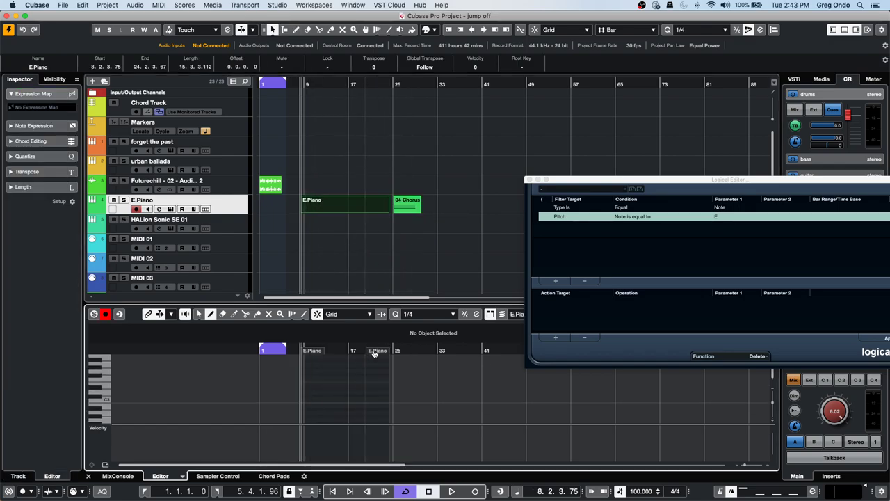
pyautogui.moveTo(604, 179); pyautogui.dragTo(365, 50)
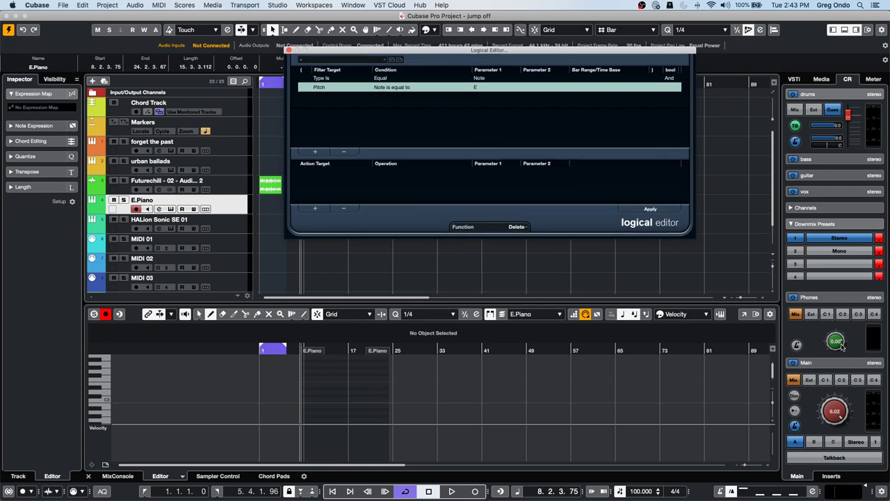
pyautogui.click(756, 314)
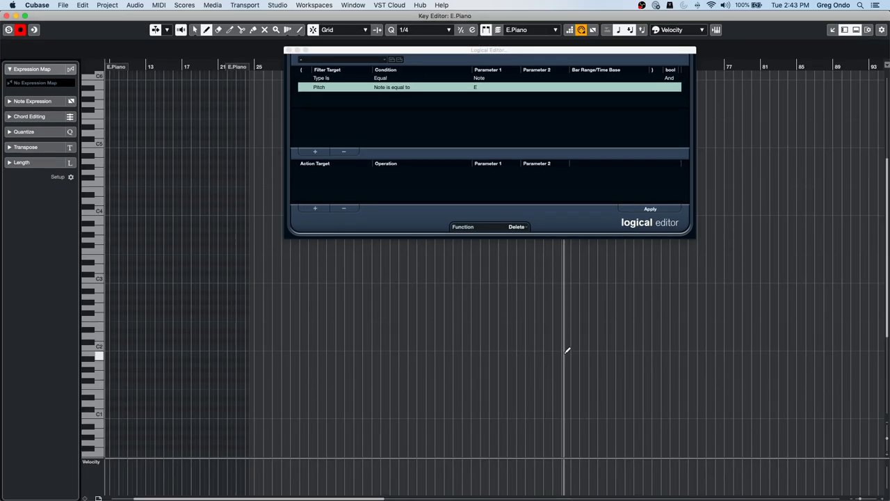
# Fill the E.Piano part with short and long notes at various pitches between about C2 and F#4, including several E notes.
pyautogui.moveTo(108, 324); pyautogui.dragTo(165, 309)
pyautogui.click(151, 302)
pyautogui.click(134, 331)
pyautogui.moveTo(126, 341); pyautogui.dragTo(153, 328)
pyautogui.click(156, 325)
pyautogui.moveTo(157, 331); pyautogui.dragTo(171, 332)
pyautogui.click(172, 326)
pyautogui.click(174, 326)
pyautogui.click(176, 326)
pyautogui.click(183, 292)
pyautogui.moveTo(178, 302); pyautogui.dragTo(195, 274)
pyautogui.click(195, 273)
pyautogui.click(198, 268)
pyautogui.click(181, 258)
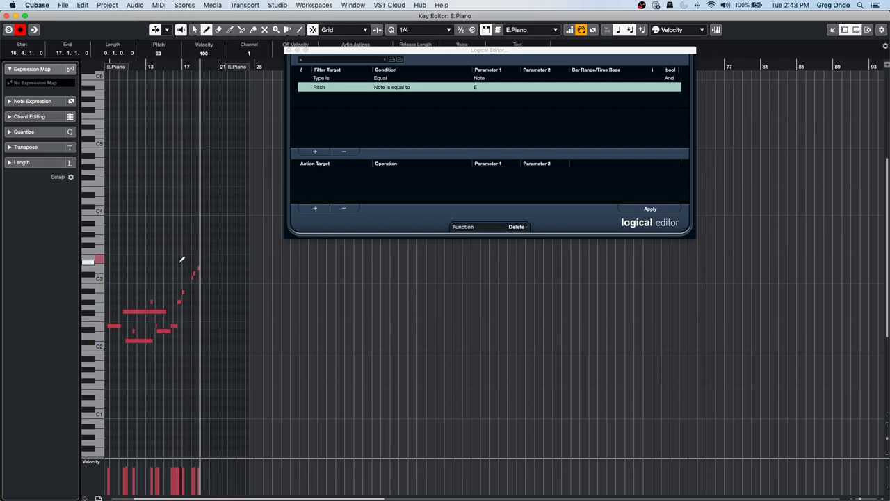
pyautogui.click(137, 263)
pyautogui.moveTo(106, 262); pyautogui.dragTo(190, 260)
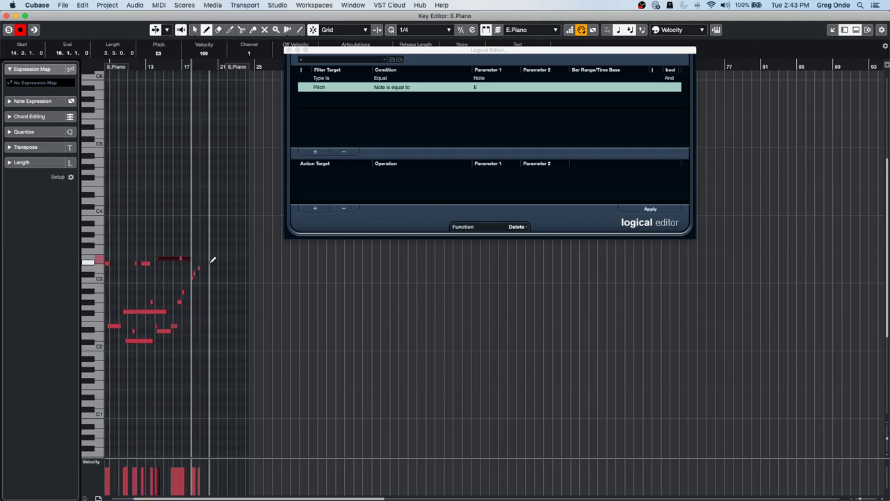
pyautogui.click(211, 262)
pyautogui.click(225, 262)
pyautogui.click(140, 176)
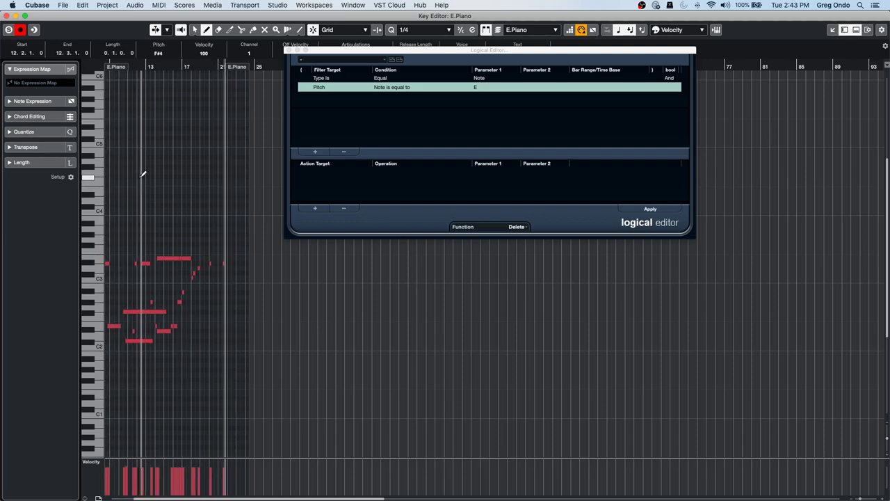
pyautogui.click(143, 194)
pyautogui.moveTo(158, 210); pyautogui.dragTo(184, 210)
pyautogui.click(204, 248)
pyautogui.click(200, 206)
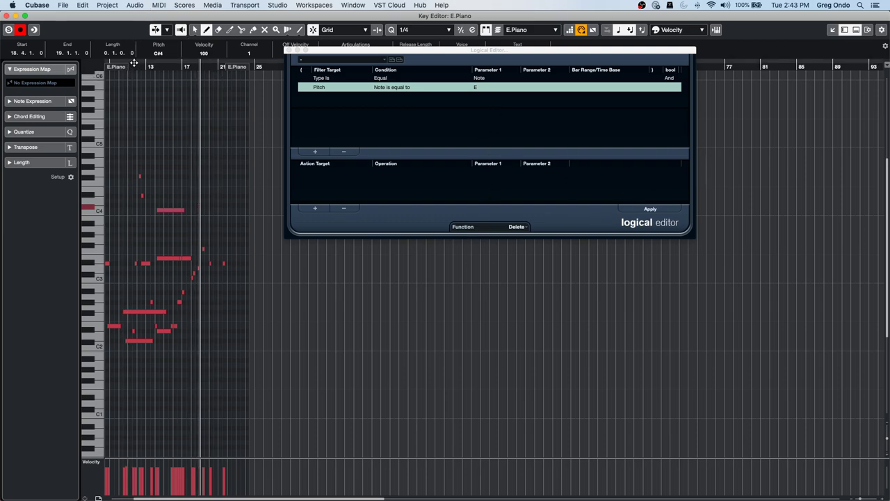
# Select all notes in the E.Piano part and apply the Logical Editor's Delete function to remove the E notes.
pyautogui.moveTo(134, 63); pyautogui.dragTo(97, 71)
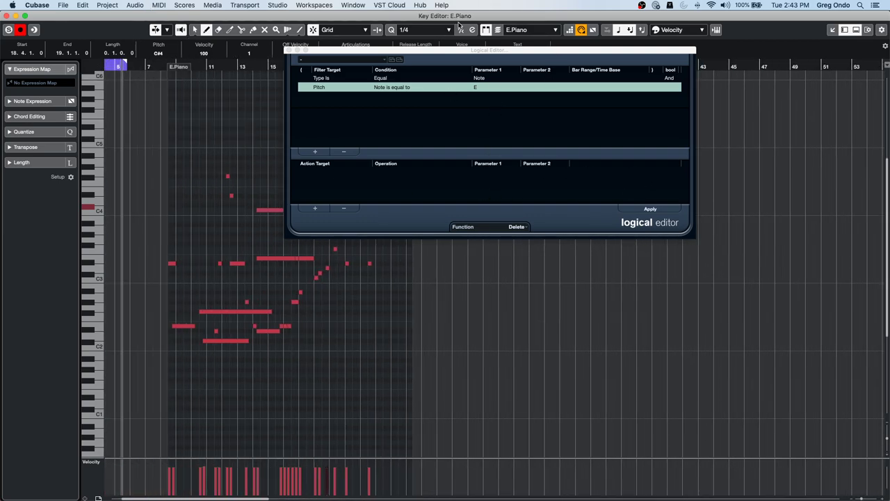
pyautogui.press('super+a')
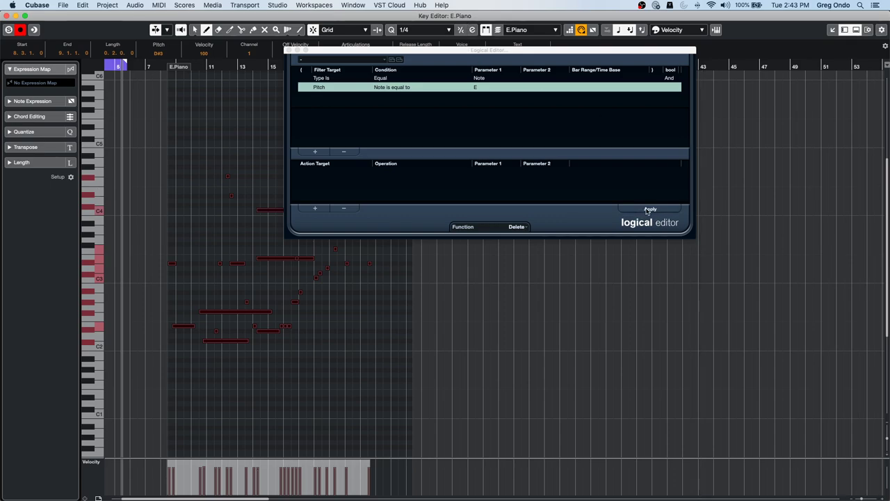
pyautogui.click(649, 209)
# Draw a short B1 note at bar 23 and apply the Logical Editor's Delete function again.
pyautogui.click(409, 354)
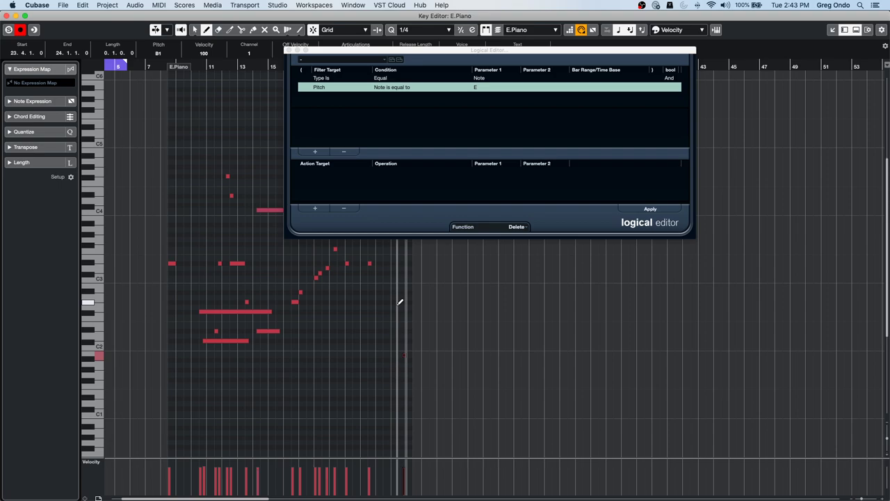
pyautogui.press('super+z')
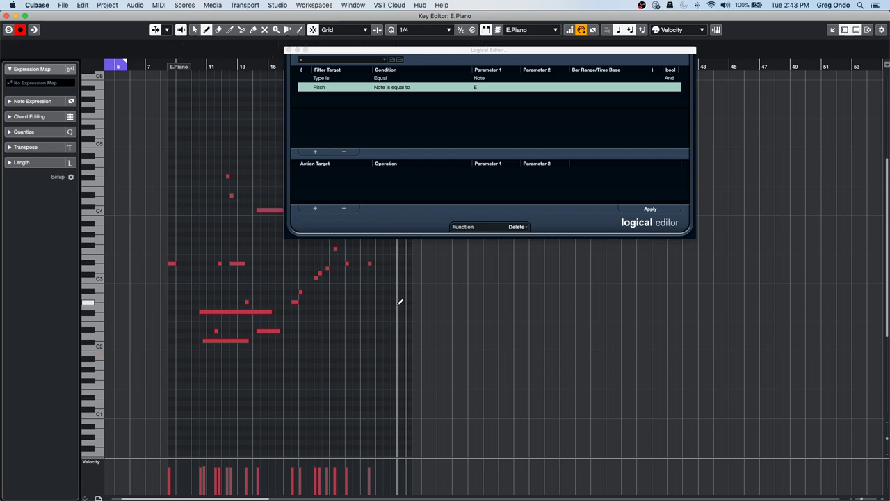
pyautogui.press('super+shift+z')
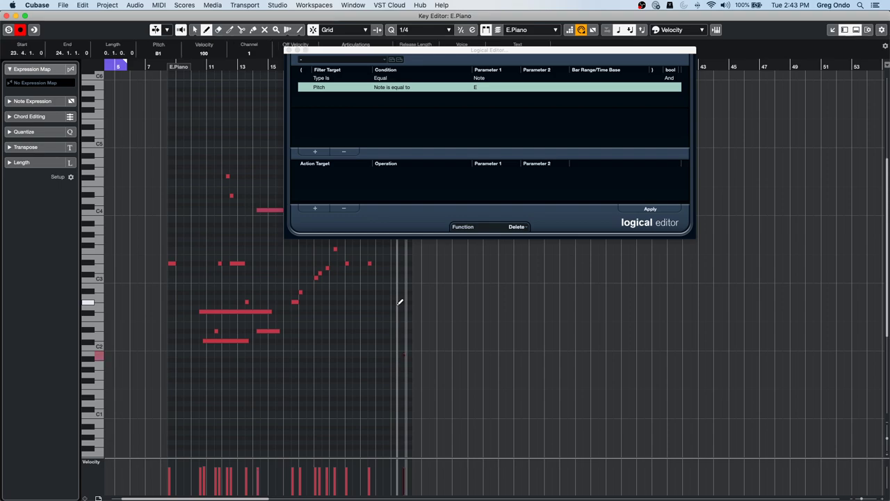
pyautogui.click(644, 209)
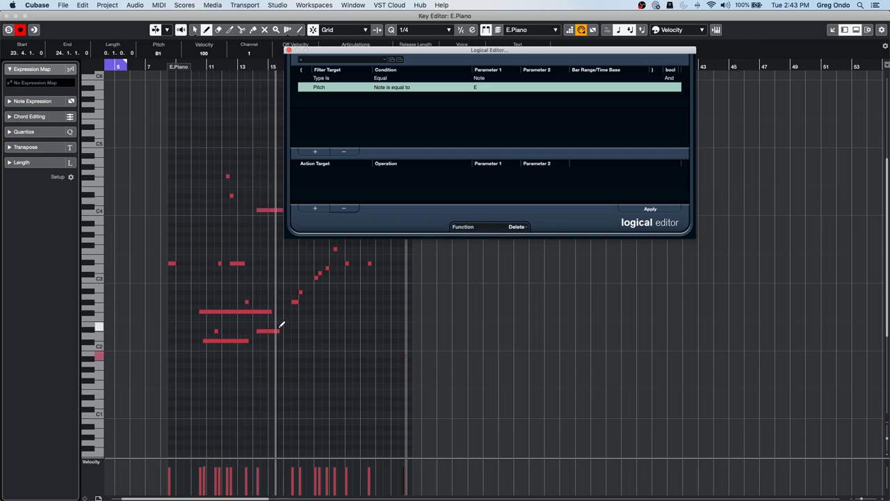
# Draw a long E2 note from about bar 13 to bar 20 and apply the Logical Editor to delete it.
pyautogui.moveTo(247, 324); pyautogui.dragTo(356, 325)
pyautogui.rightClick(327, 357)
pyautogui.click(243, 357)
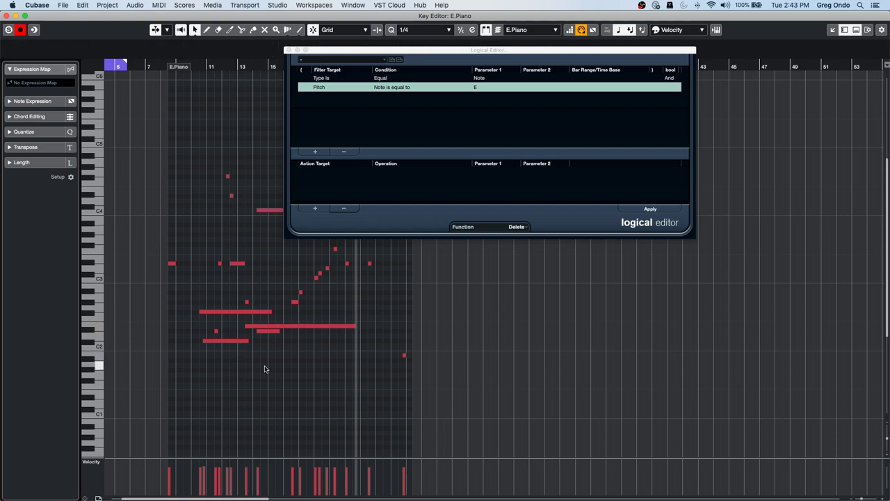
pyautogui.press('super+z')
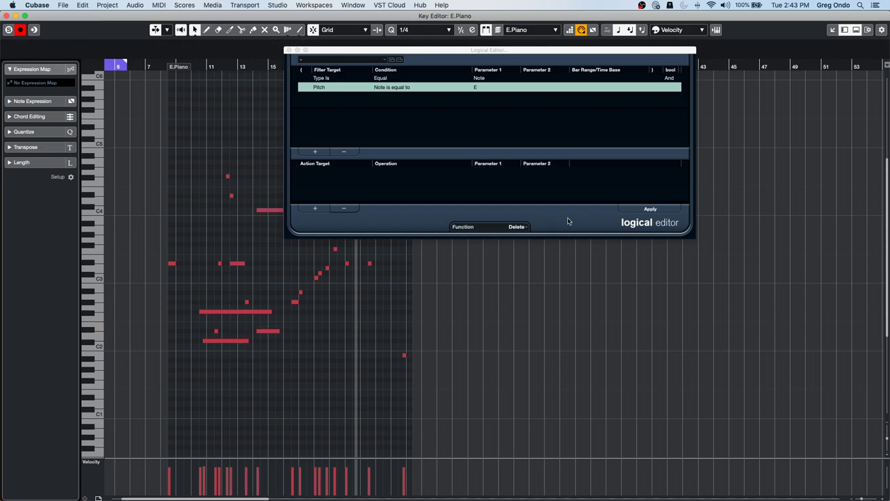
pyautogui.press('super+shift+z')
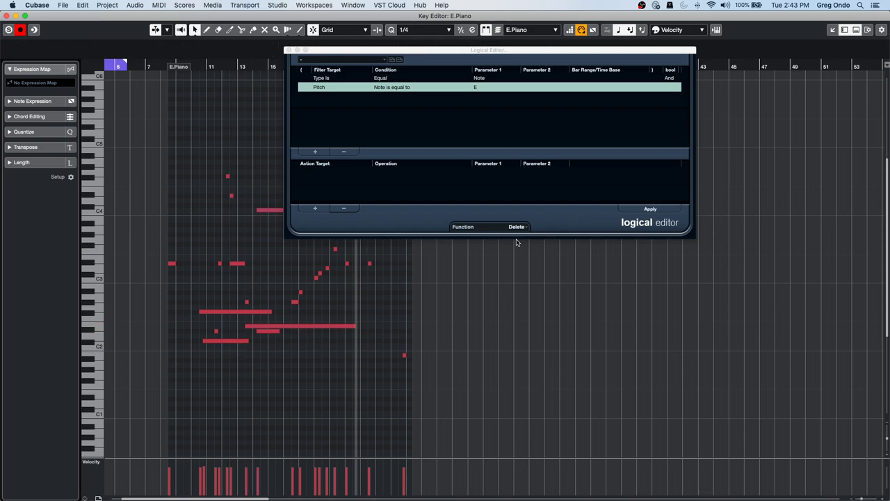
pyautogui.click(648, 210)
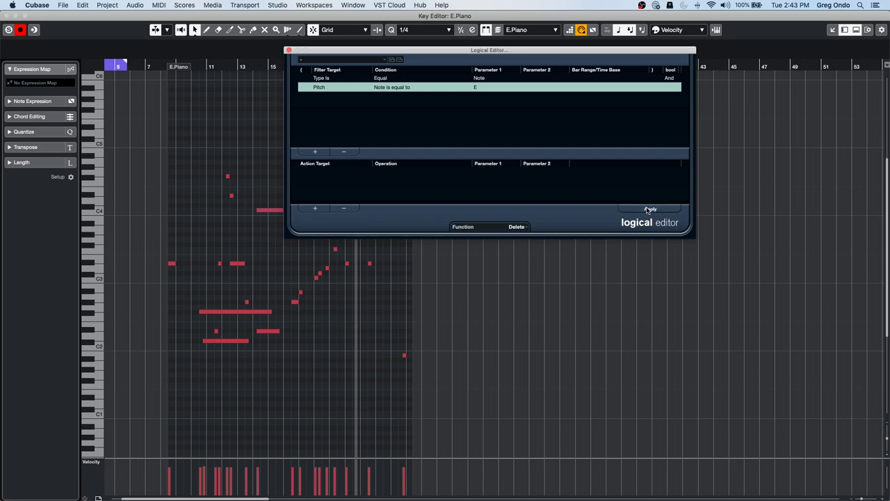
# Draw several short and long notes at E2 and F2 throughout the E.Piano part.
pyautogui.rightClick(196, 327)
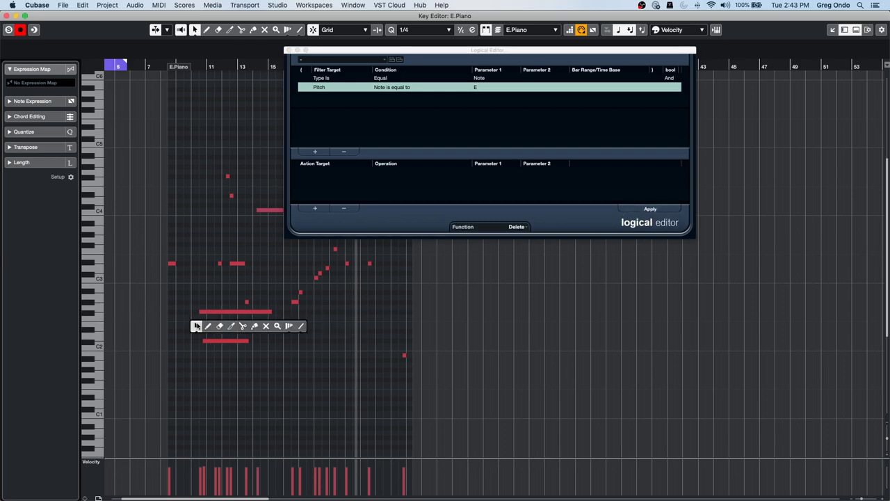
pyautogui.click(207, 326)
pyautogui.moveTo(195, 316); pyautogui.dragTo(253, 316)
pyautogui.moveTo(255, 316); pyautogui.dragTo(276, 316)
pyautogui.moveTo(270, 325)
pyautogui.mouseDown()
pyautogui.moveTo(401, 316)
pyautogui.moveTo(397, 325)
pyautogui.mouseUp()
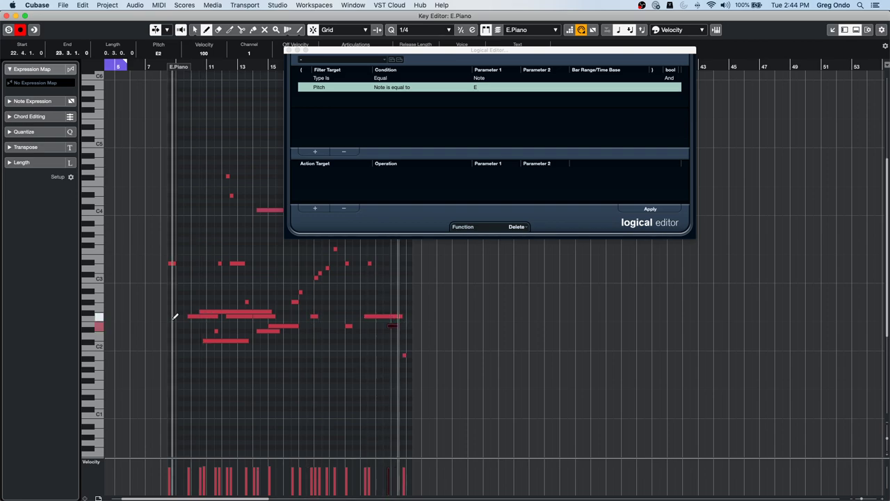
pyautogui.moveTo(181, 325); pyautogui.dragTo(236, 326)
pyautogui.press('1')
pyautogui.click(240, 371)
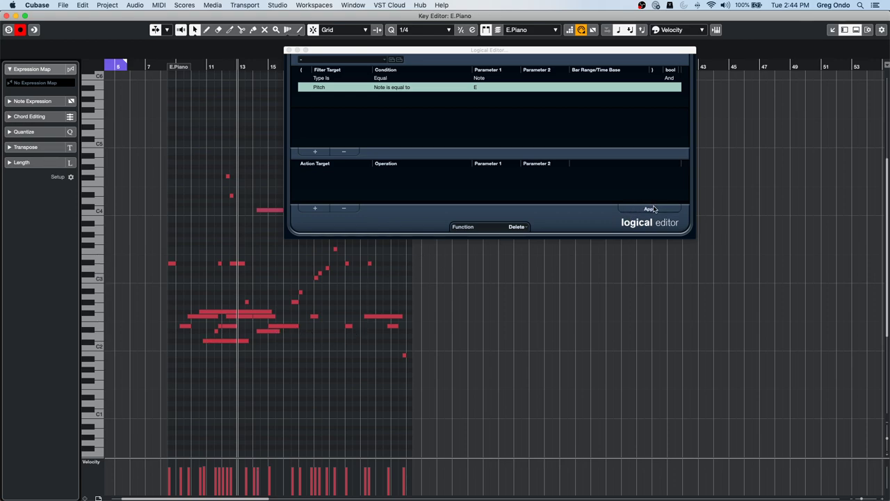
# Apply the Logical Editor to delete the E notes, and close both it and the separate Key Editor window.
pyautogui.click(652, 209)
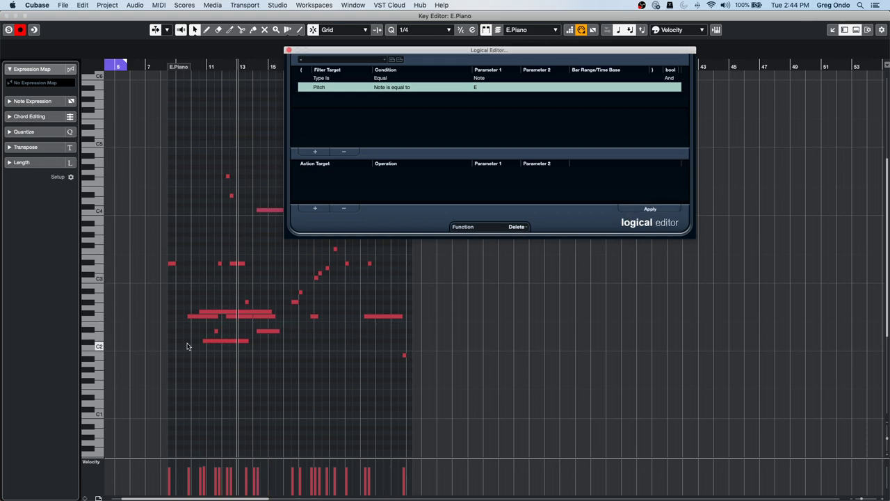
pyautogui.click(288, 51)
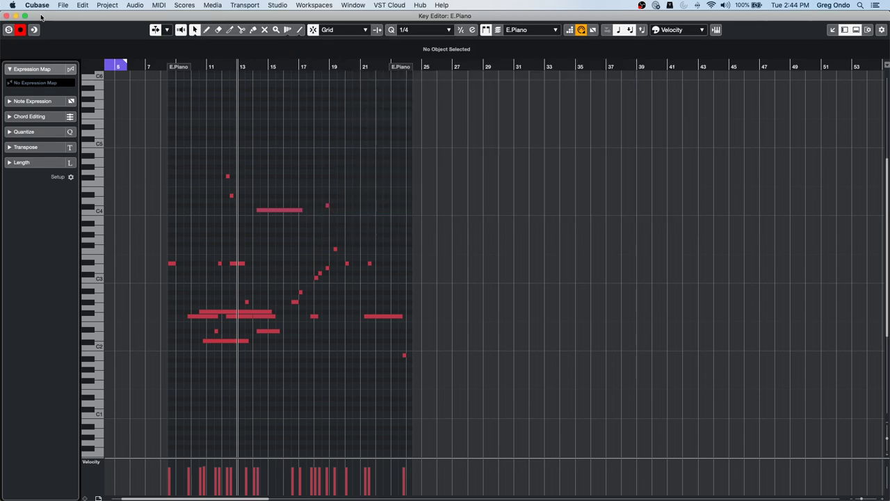
pyautogui.click(7, 16)
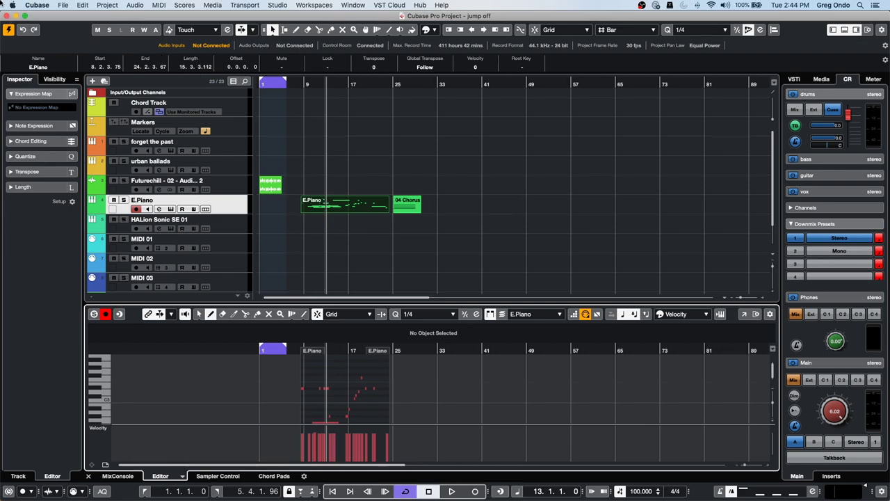
# Reopen the Logical Editor, examine the conditions available for the Pitch filter, and close it without changes.
pyautogui.click(167, 5)
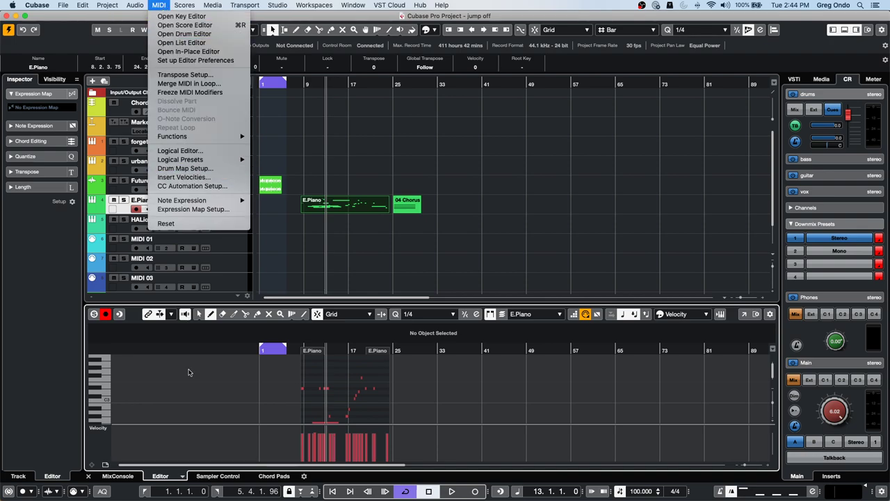
pyautogui.click(180, 150)
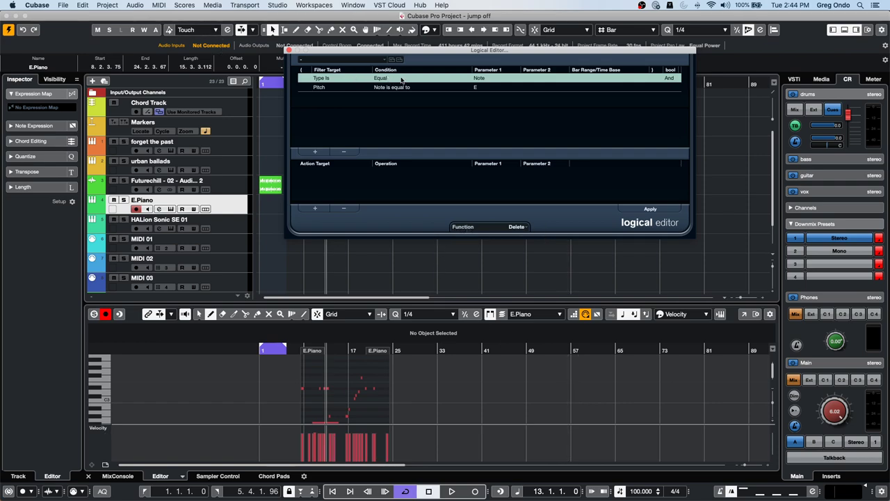
pyautogui.click(318, 88)
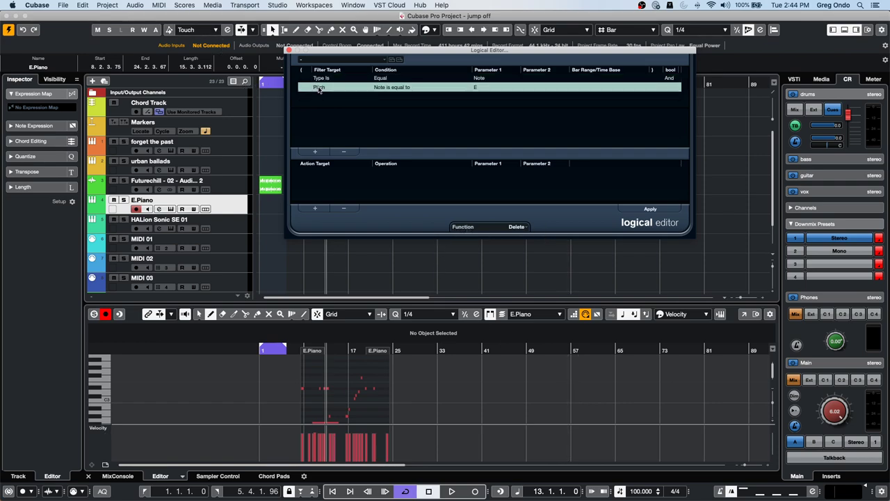
pyautogui.click(319, 88)
pyautogui.click(390, 87)
pyautogui.click(415, 87)
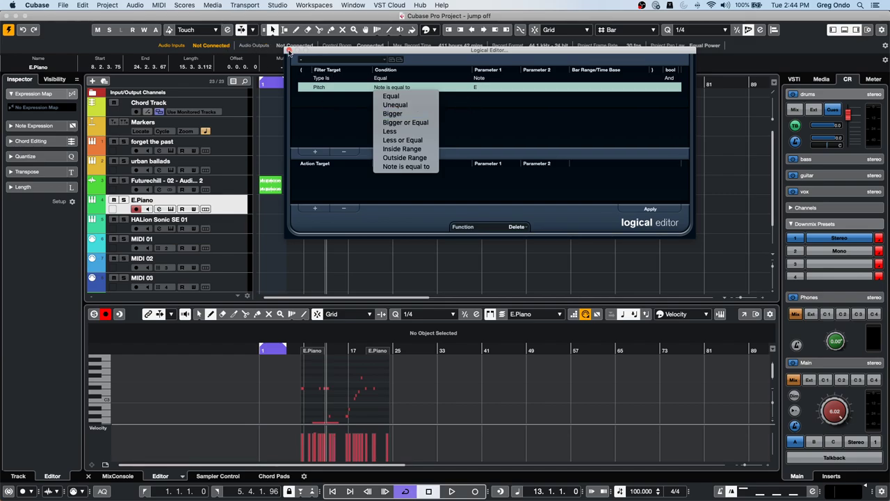
pyautogui.click(289, 52)
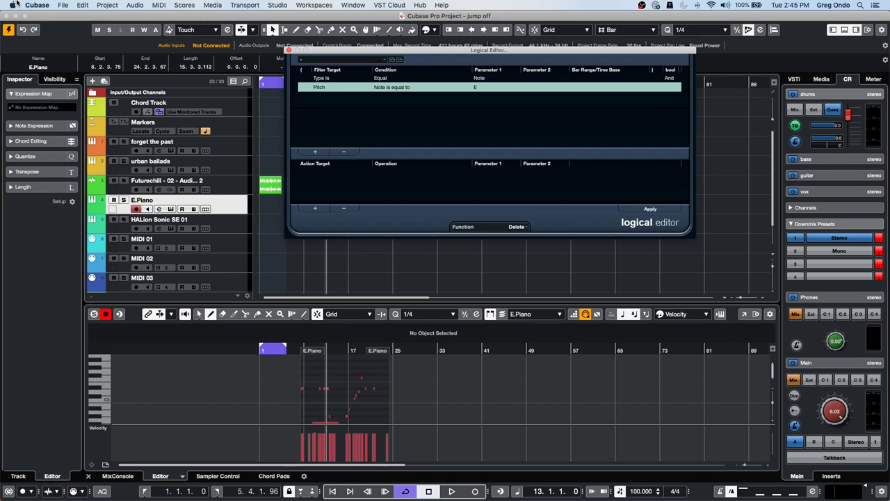
pyautogui.click(288, 51)
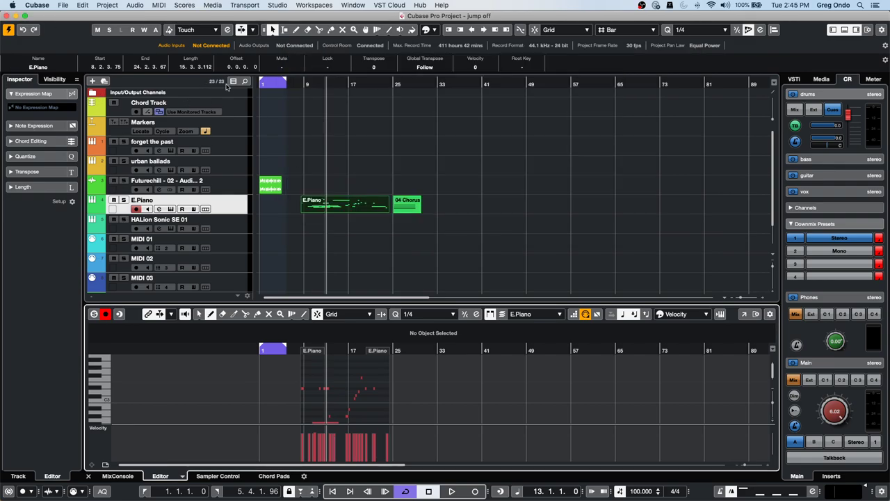
# Move the project cursor to the start of the E.Piano part and view the track's HALion Sonic SE instrument.
pyautogui.click(296, 84)
pyautogui.moveTo(296, 83); pyautogui.dragTo(302, 84)
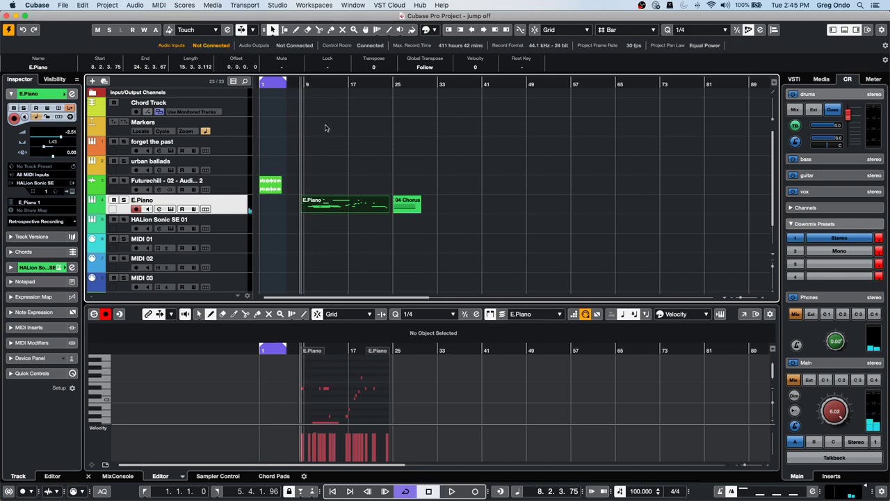
pyautogui.scroll(-2, 324, 131)
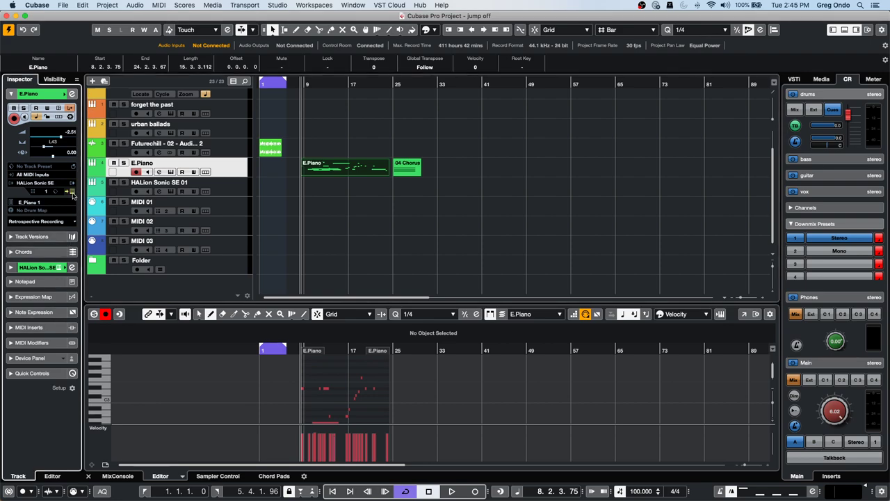
pyautogui.click(74, 192)
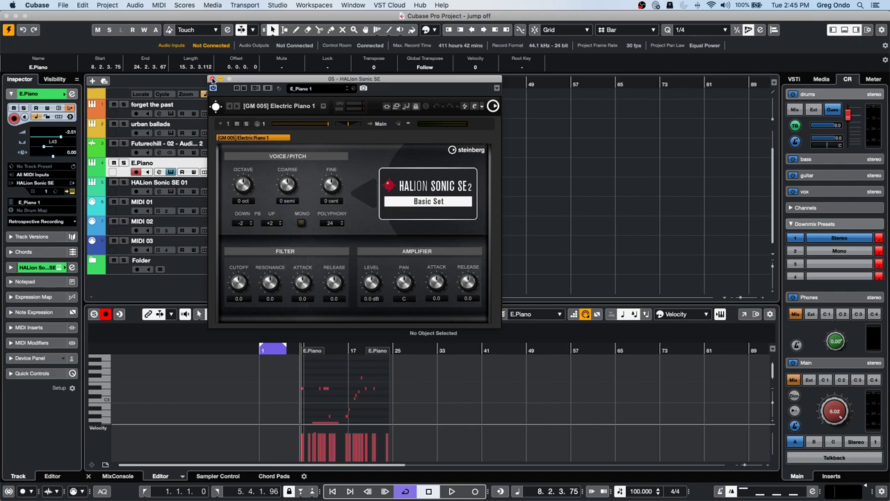
pyautogui.click(214, 80)
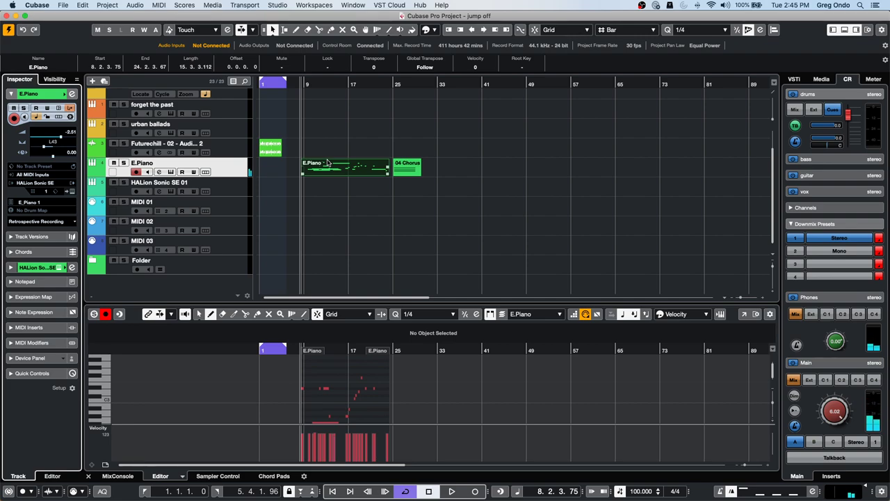
# Expand the MIDI inserts section for the E.Piano track and deselect its part.
pyautogui.click(234, 169)
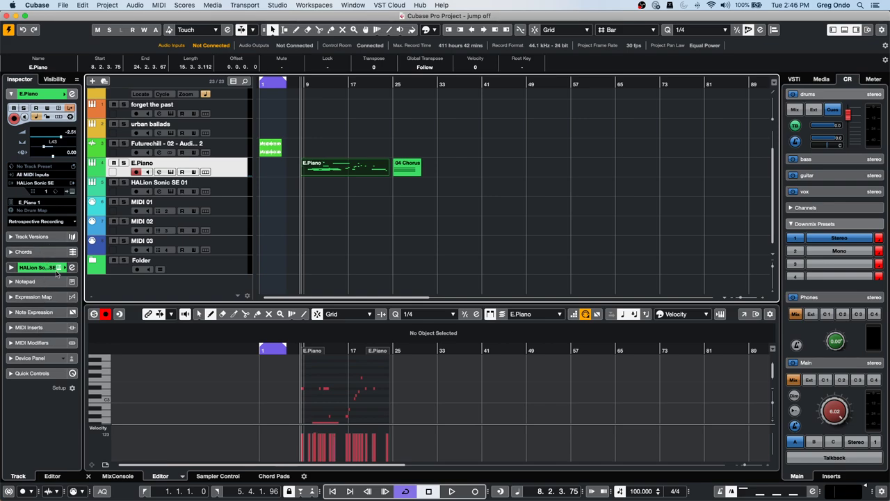
pyautogui.click(46, 328)
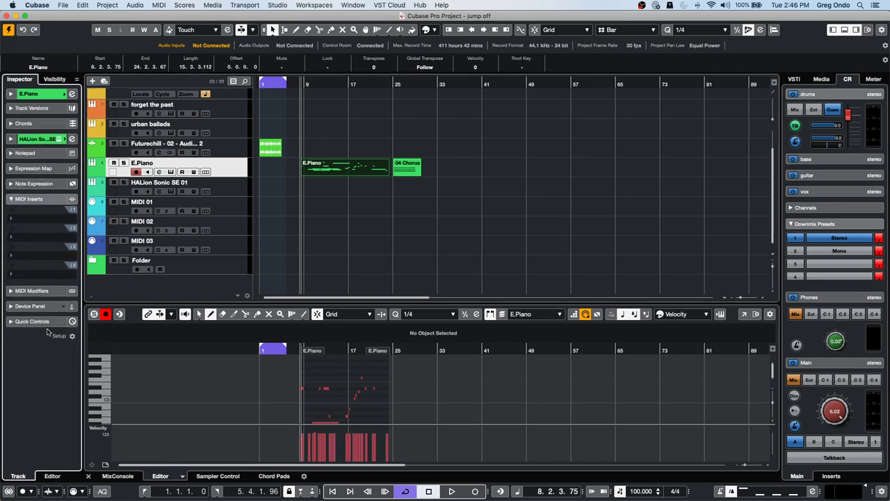
pyautogui.click(267, 185)
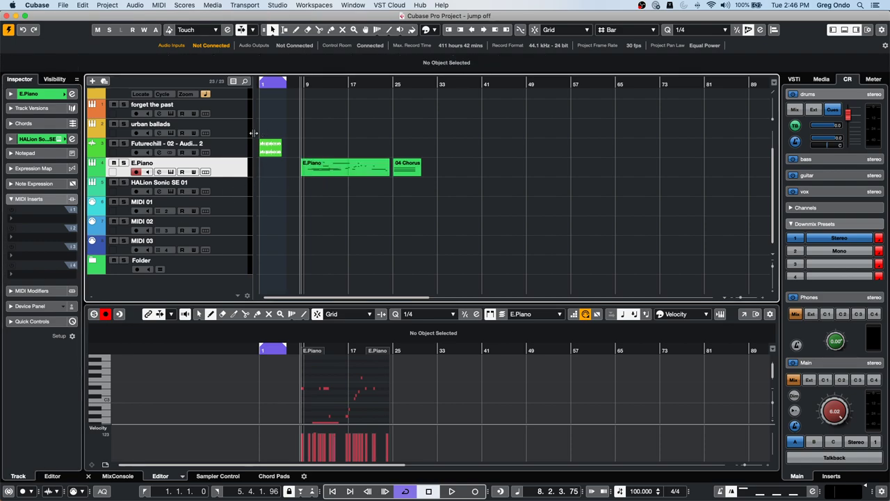
# Insert a MultibandCompressor in the E.Piano channel's second insert slot and switch its Live mode on and back off.
pyautogui.click(72, 139)
pyautogui.click(292, 74)
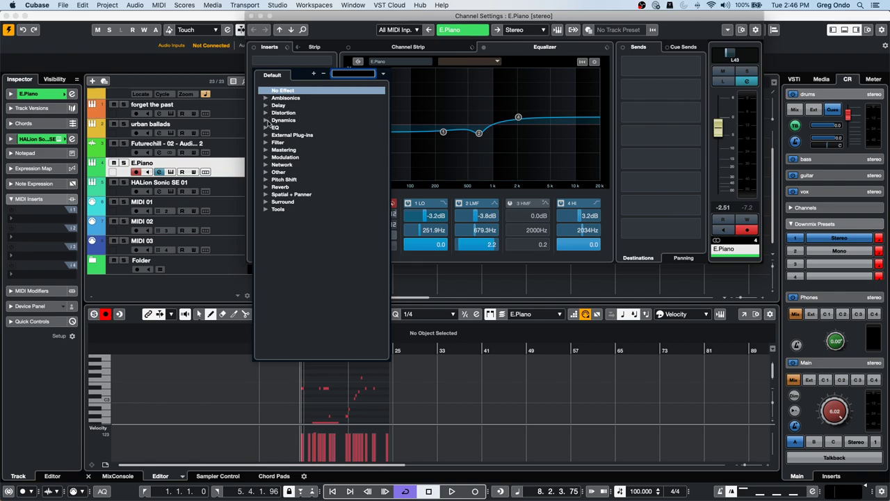
pyautogui.click(268, 120)
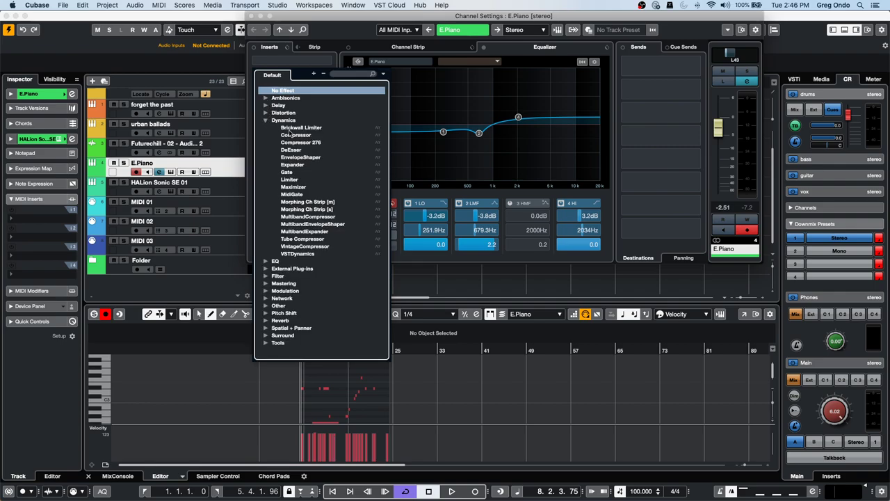
pyautogui.click(332, 216)
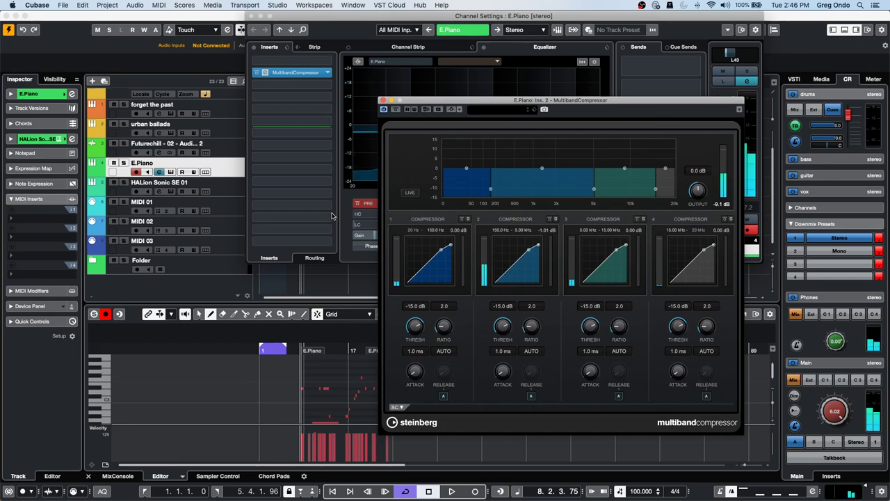
pyautogui.click(412, 194)
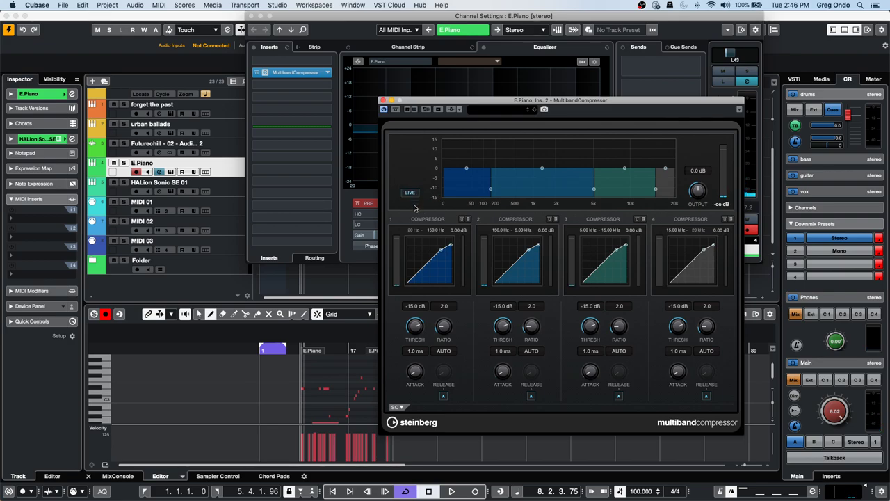
pyautogui.click(412, 195)
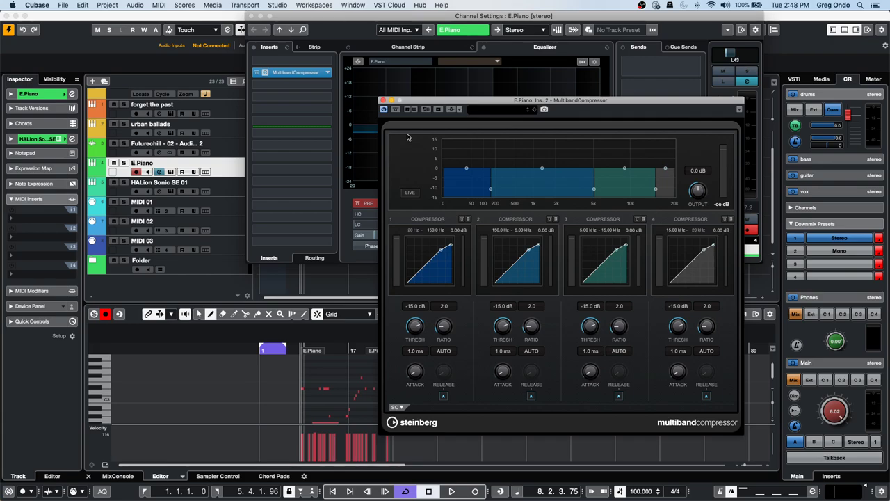
# Show the MixConsole in the lower zone, close the compressor window, and include Input Channels in the channel type filter.
pyautogui.click(117, 476)
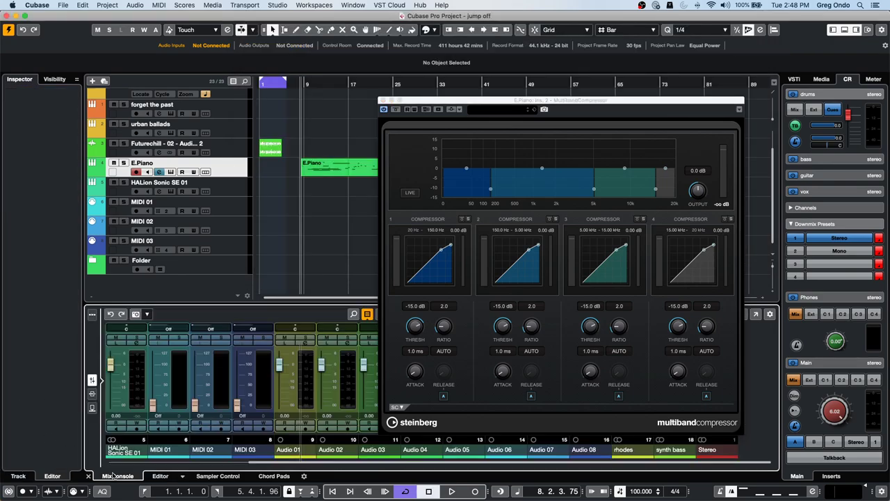
pyautogui.hscroll(-5, 108, 349)
pyautogui.click(92, 315)
pyautogui.click(92, 315)
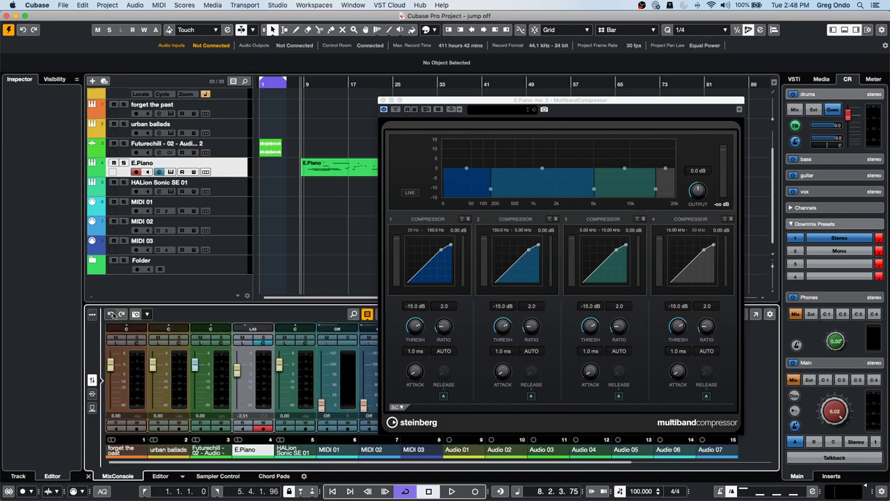
pyautogui.click(382, 100)
pyautogui.click(367, 313)
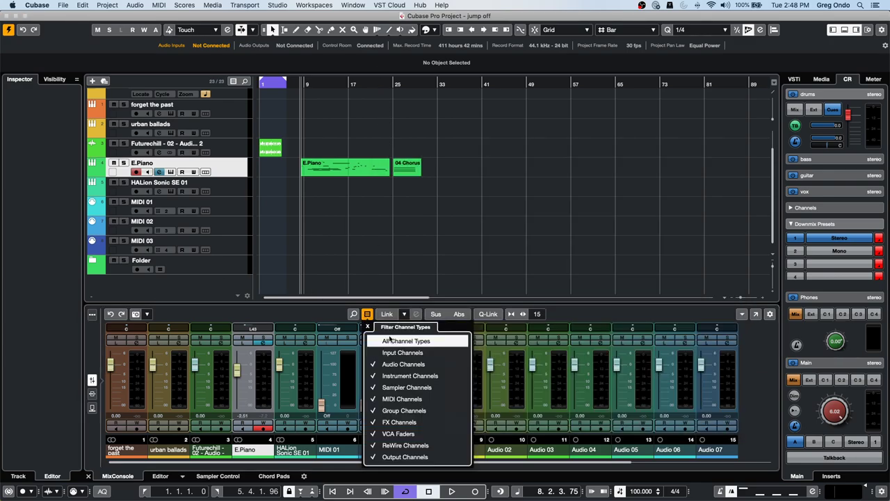
pyautogui.click(381, 353)
pyautogui.click(319, 351)
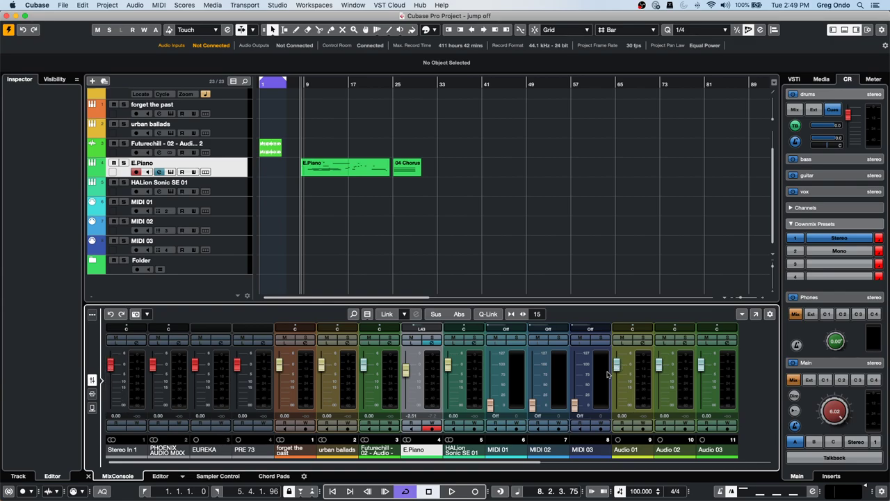
# Move the Audio 01 channel fader down and up repeatedly, leaving it at 2.43 dB.
pyautogui.moveTo(615, 369); pyautogui.dragTo(617, 386)
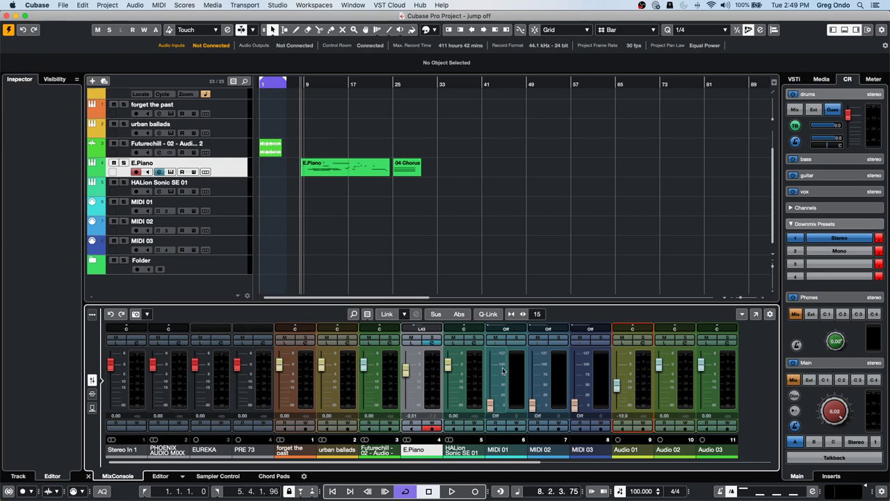
pyautogui.moveTo(617, 385); pyautogui.dragTo(616, 366)
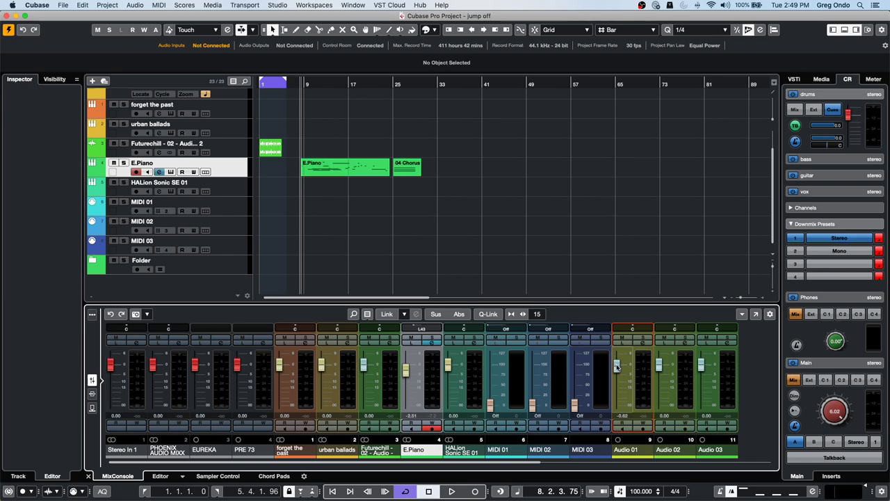
pyautogui.moveTo(617, 364)
pyautogui.mouseDown()
pyautogui.moveTo(619, 394)
pyautogui.moveTo(618, 370)
pyautogui.moveTo(618, 382)
pyautogui.mouseUp()
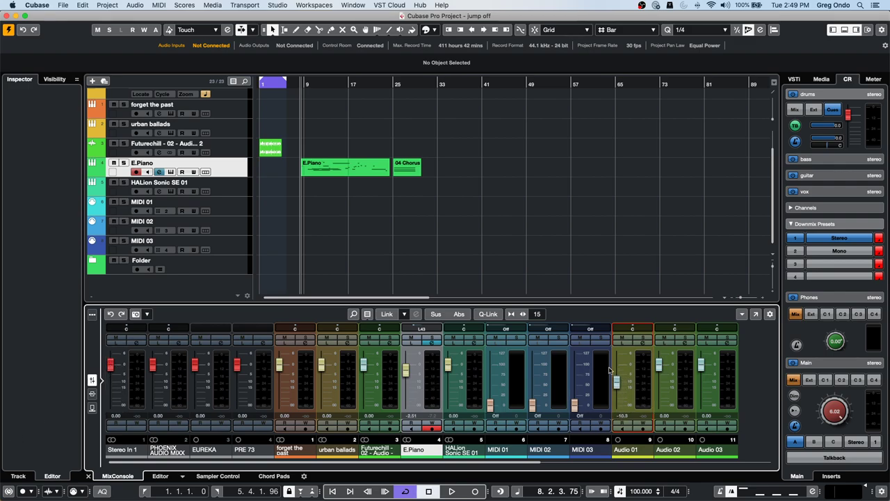
pyautogui.moveTo(618, 381); pyautogui.dragTo(622, 356)
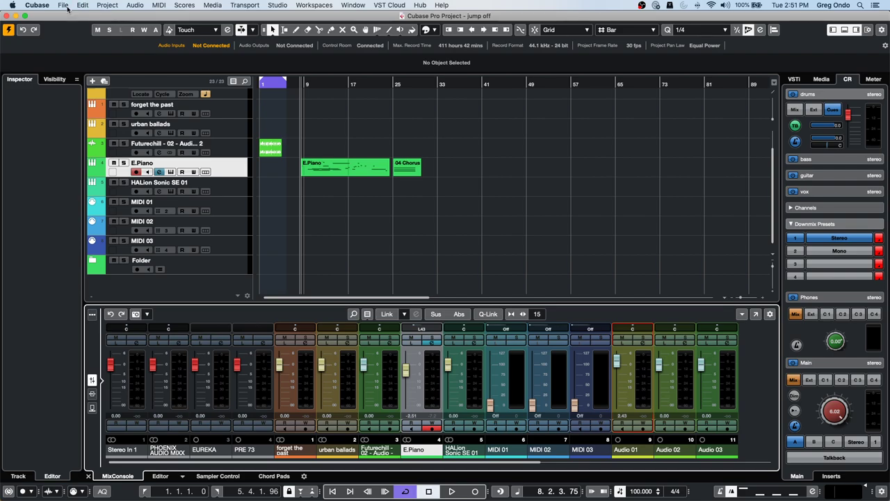
# Start a new project to view the Steinberg Hub and cancel without creating one.
pyautogui.click(67, 9)
pyautogui.click(77, 16)
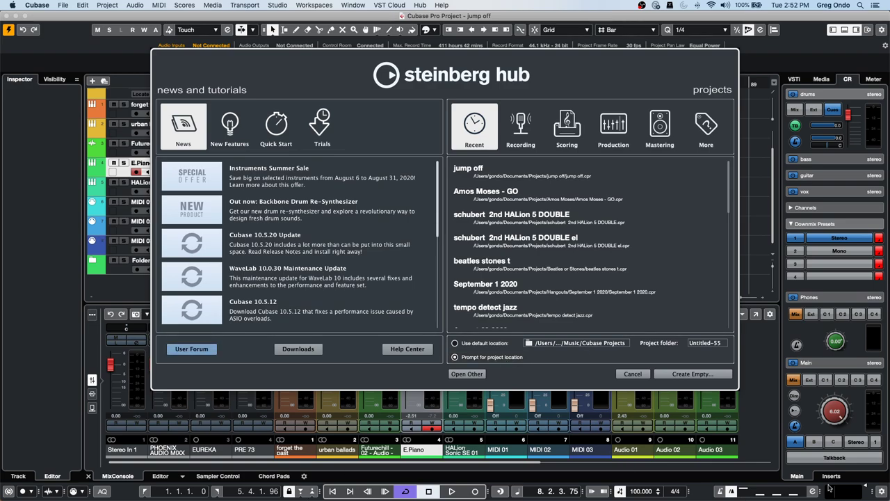
pyautogui.click(632, 374)
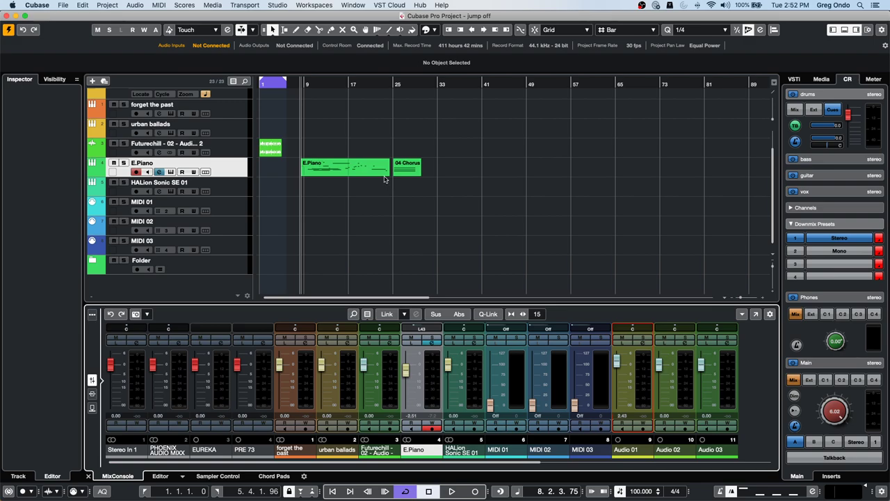
# Show the Profile Manager with its list of profiles and close it without changing anything.
pyautogui.click(88, 5)
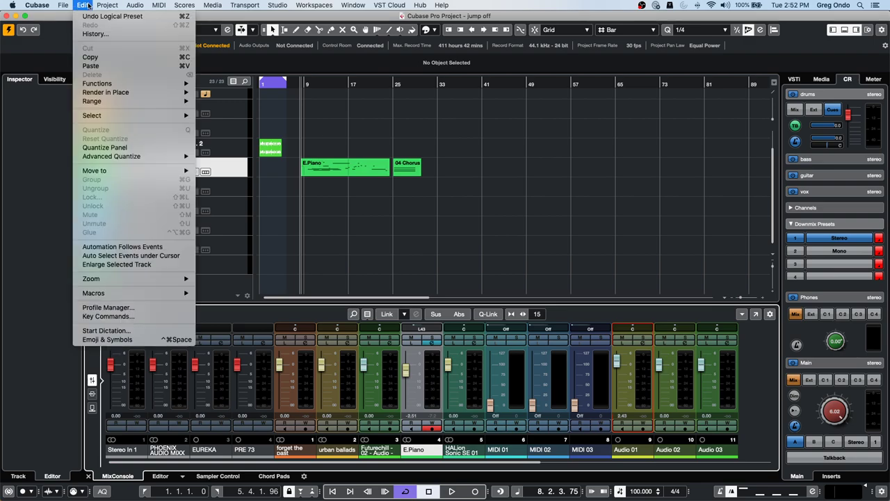
pyautogui.click(115, 307)
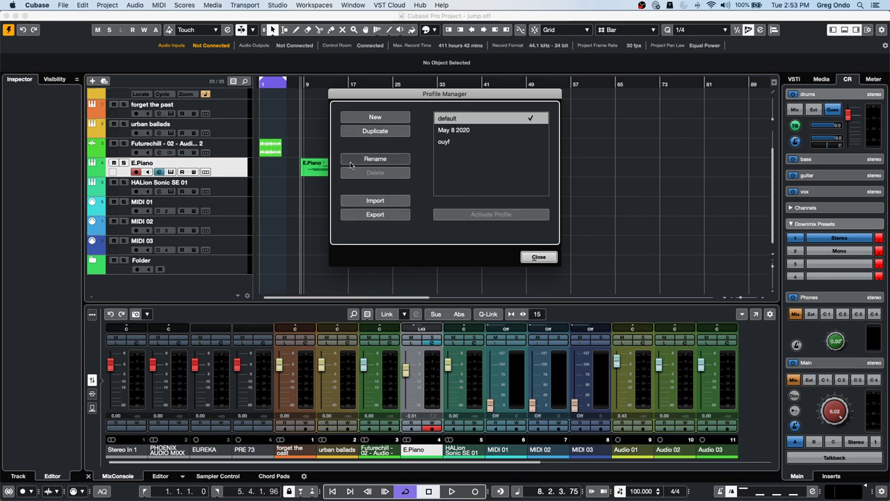
pyautogui.click(546, 261)
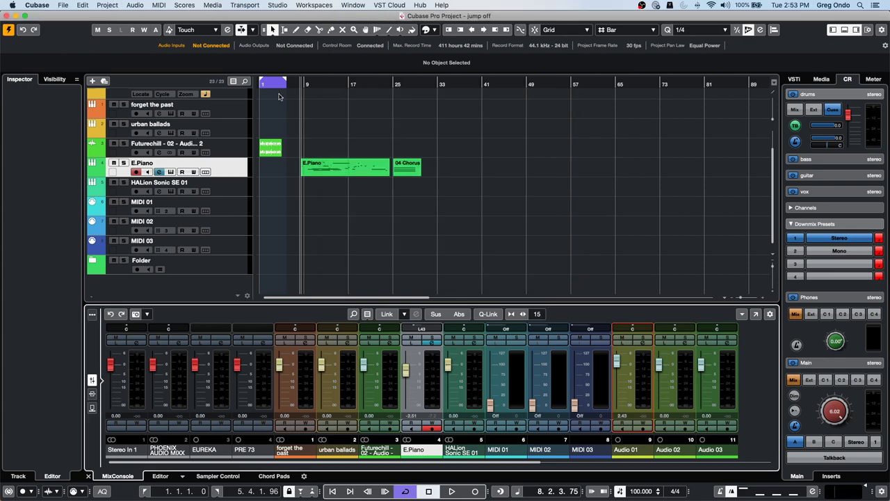
# Insert the Chorder in the E.Piano track's first MIDI insert slot, load its Major 7 Guitar Chords preset, and play a test note.
pyautogui.moveTo(280, 82); pyautogui.dragTo(225, 98)
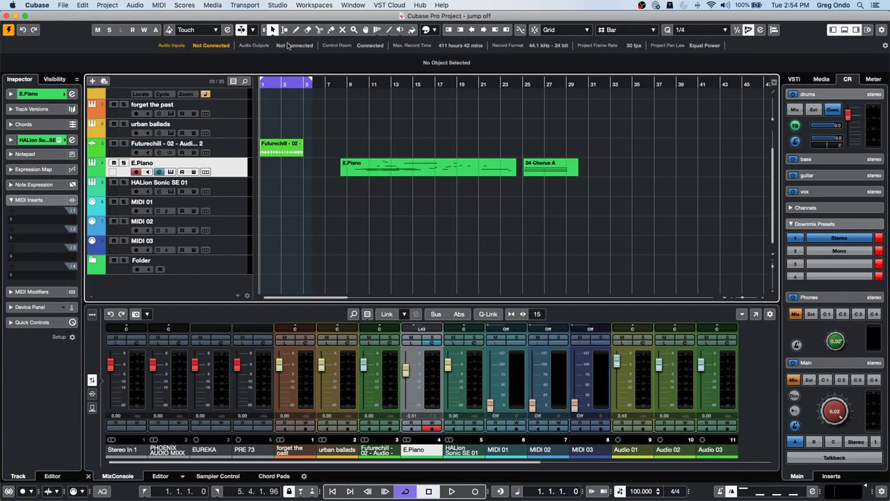
pyautogui.click(45, 220)
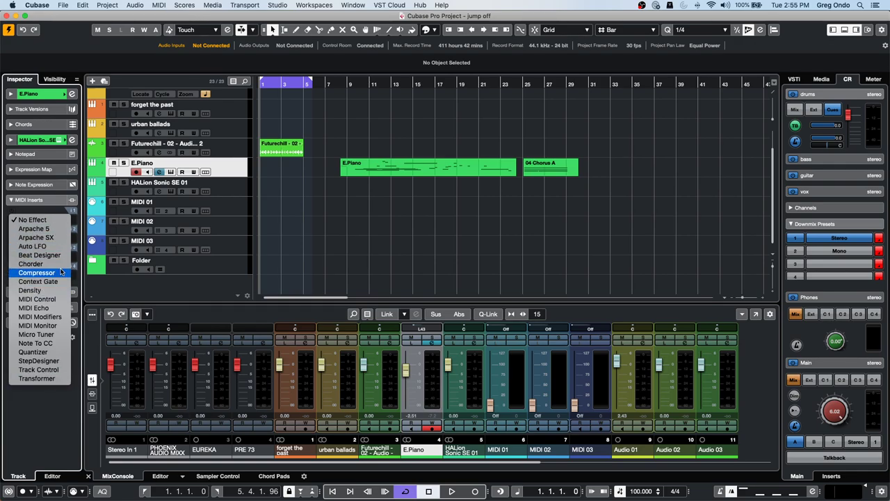
pyautogui.click(32, 264)
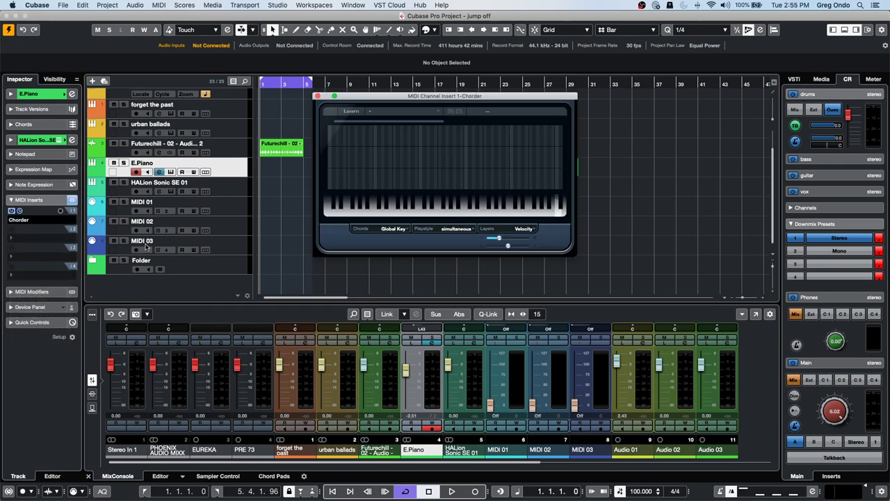
pyautogui.click(381, 112)
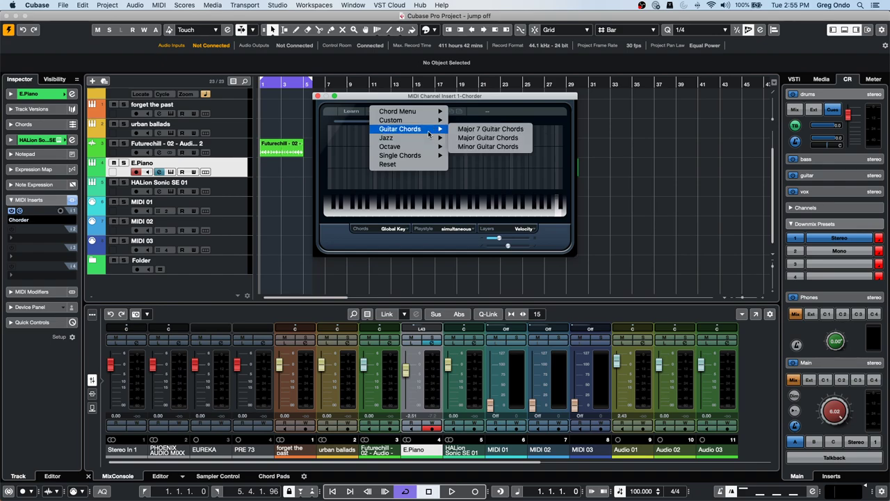
pyautogui.moveTo(425, 138)
pyautogui.click(482, 130)
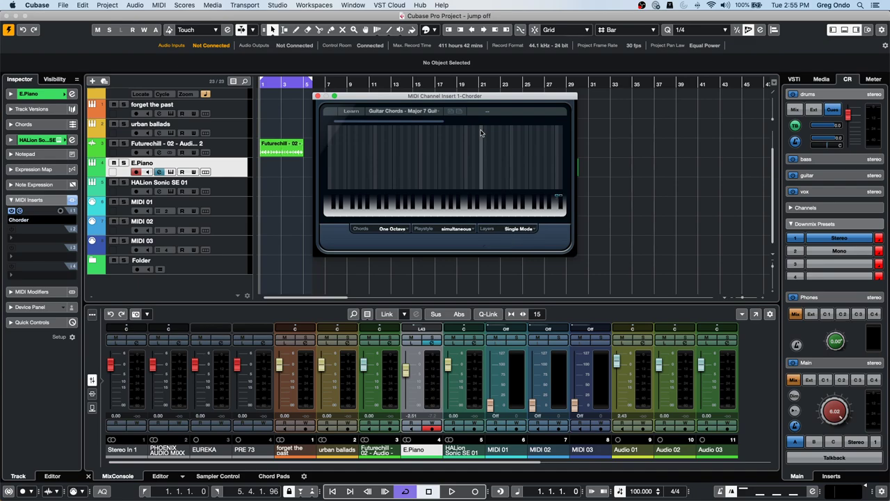
pyautogui.click(468, 214)
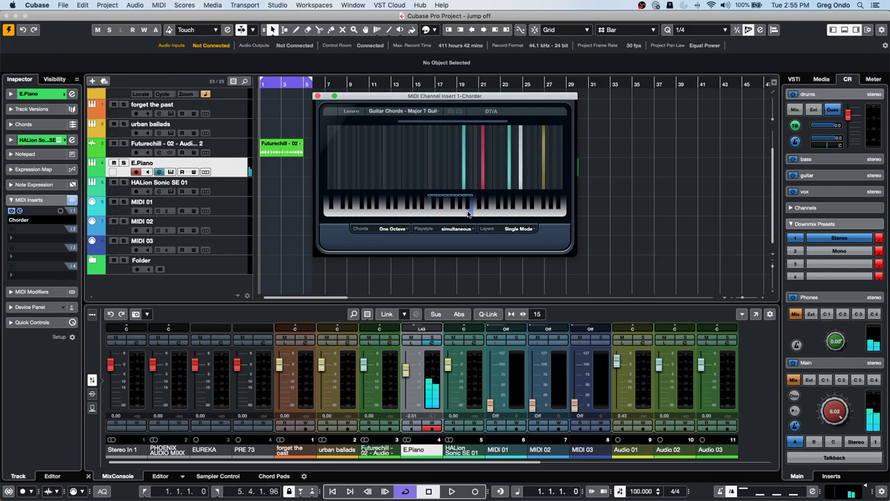
# Load the Jazz preset In Memoriam Mike Brecker in the Chorder.
pyautogui.click(429, 111)
pyautogui.moveTo(429, 112)
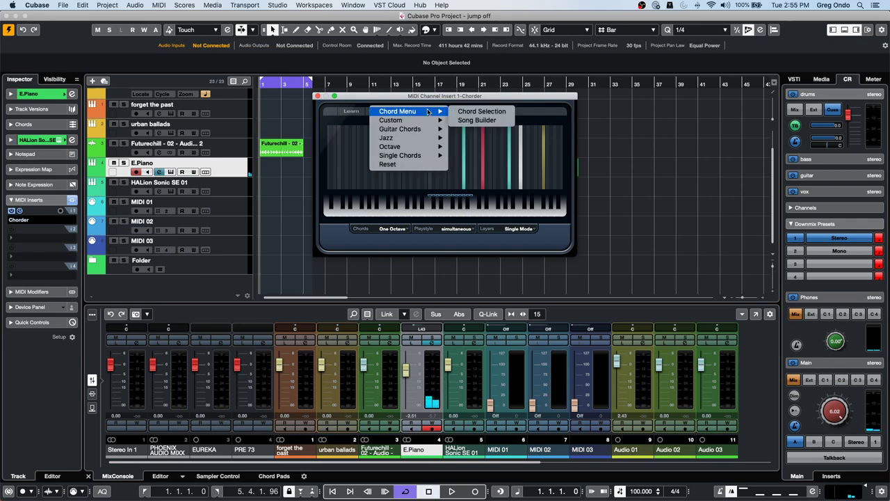
pyautogui.moveTo(427, 131)
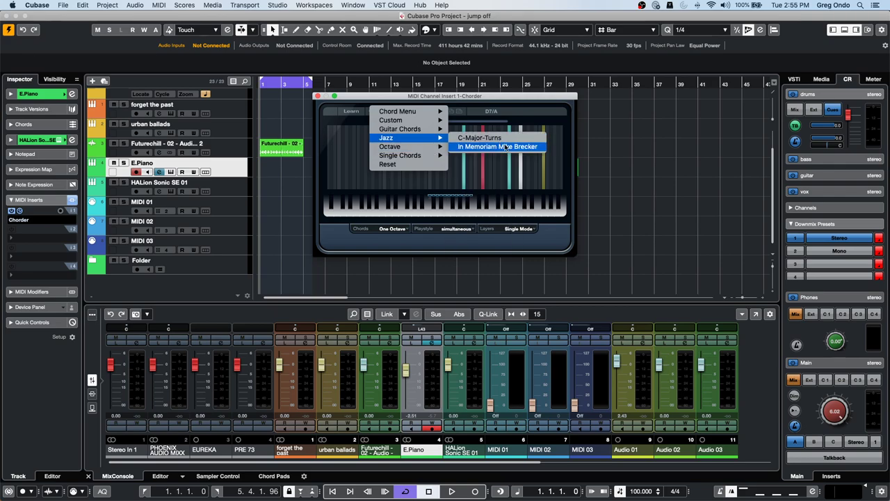
pyautogui.click(508, 147)
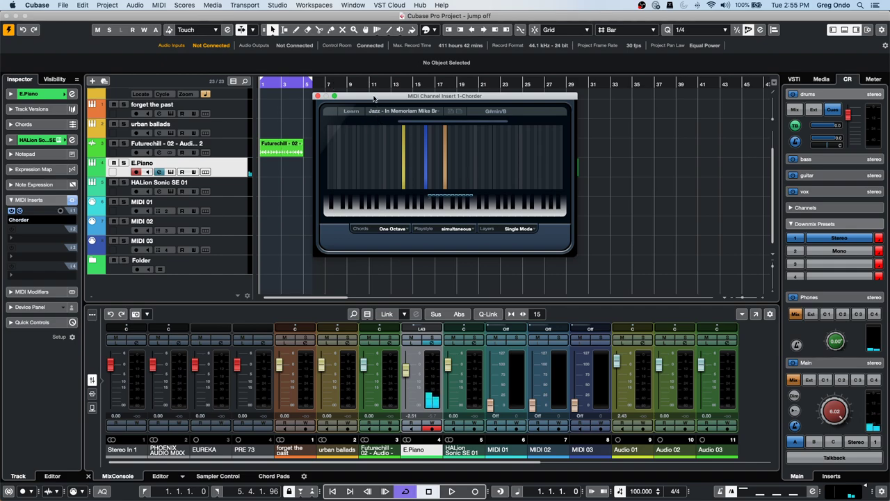
# Start playback from about bar 39 and record the Chorder's output as a MIDI part on the E.Piano track, beginning at bar 43.
pyautogui.moveTo(366, 96); pyautogui.dragTo(530, 160)
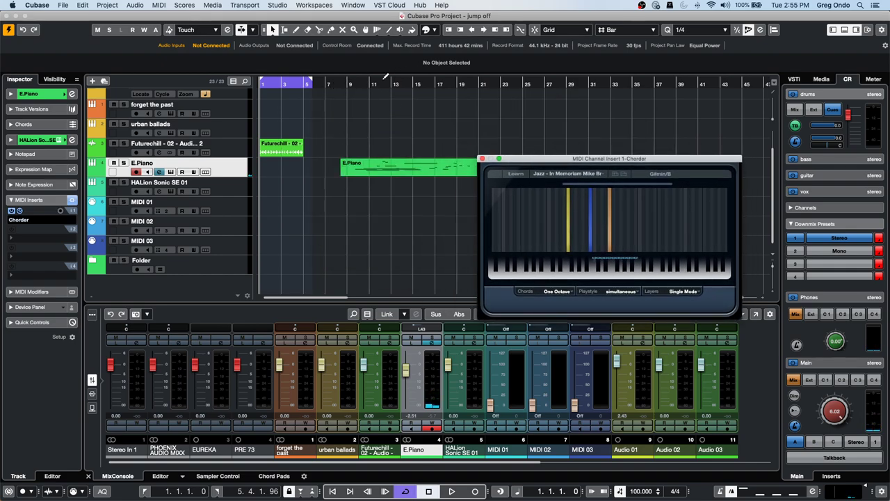
pyautogui.click(343, 78)
pyautogui.moveTo(342, 78); pyautogui.dragTo(342, 48)
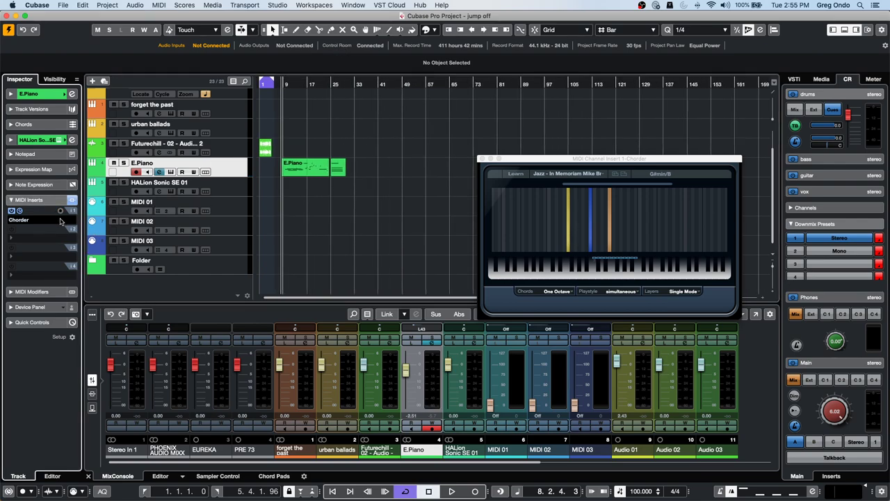
pyautogui.click(375, 84)
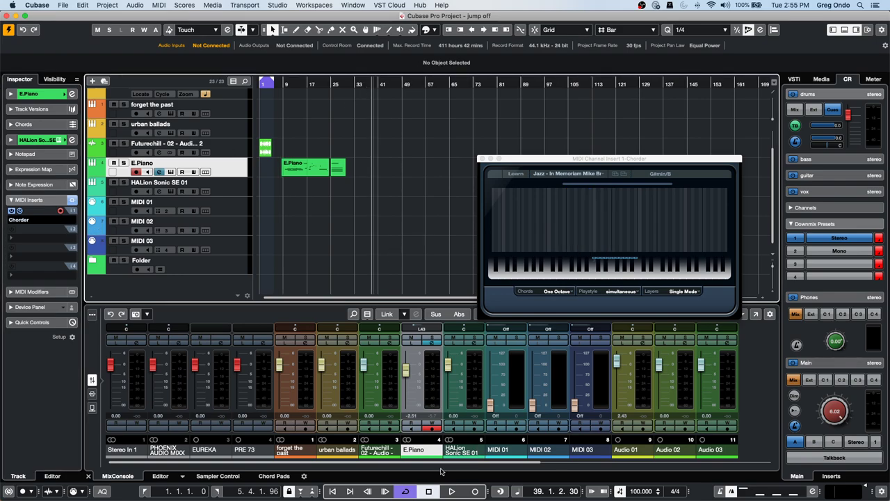
pyautogui.click(450, 490)
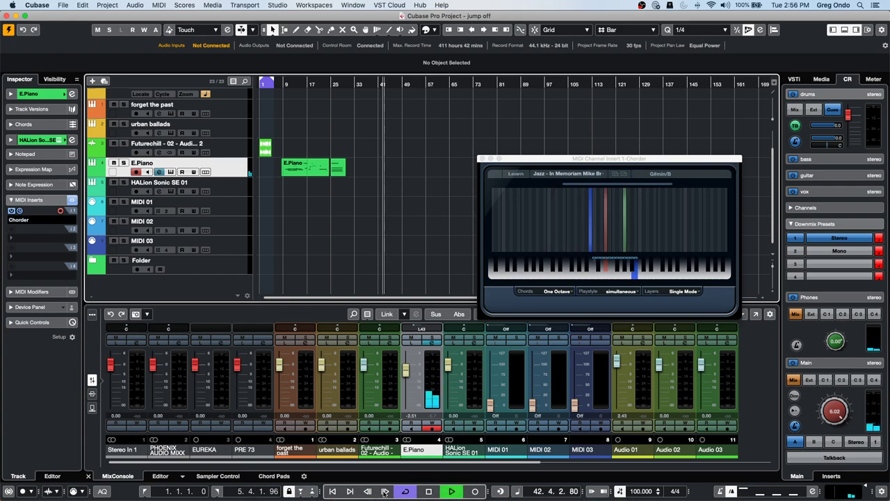
pyautogui.click(476, 491)
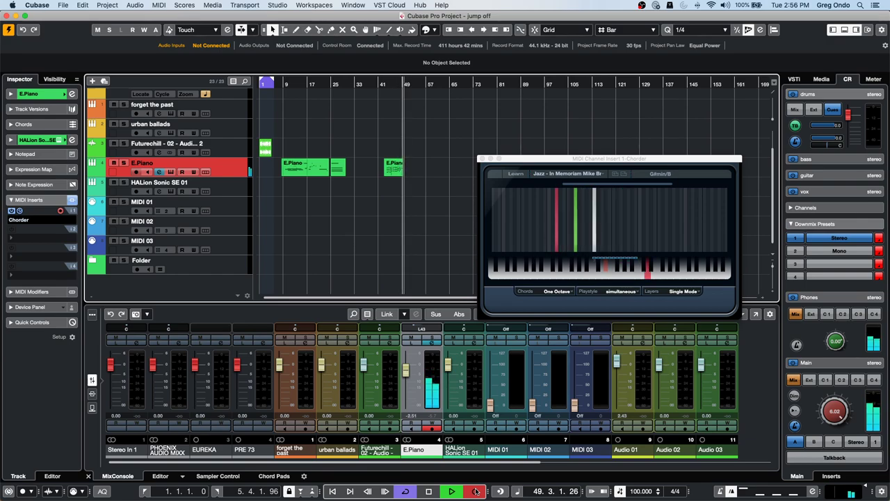
pyautogui.press('space')
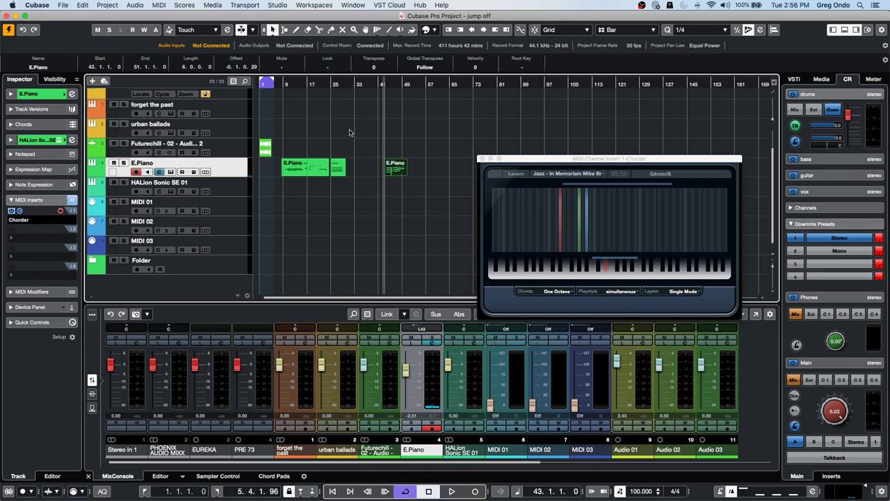
# Open the recorded E.Piano part in the Key Editor to examine its chord notes, and close the Chorder window.
pyautogui.doubleClick(394, 169)
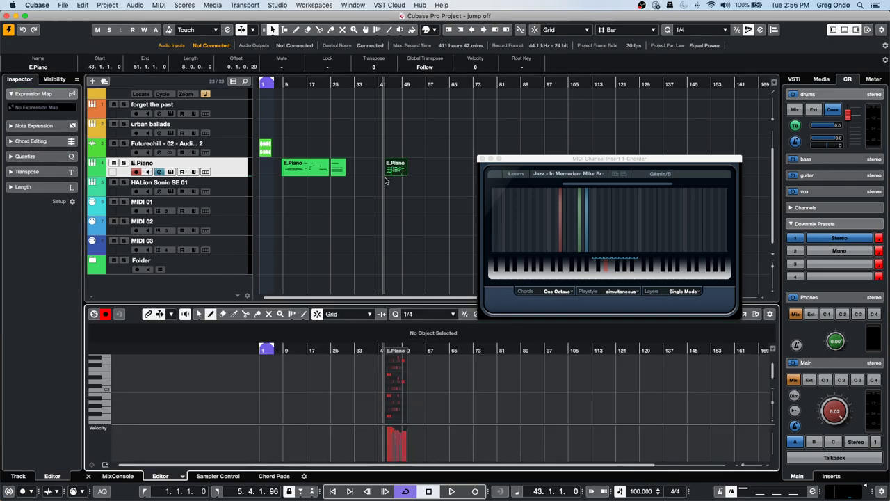
pyautogui.moveTo(378, 350); pyautogui.dragTo(387, 374)
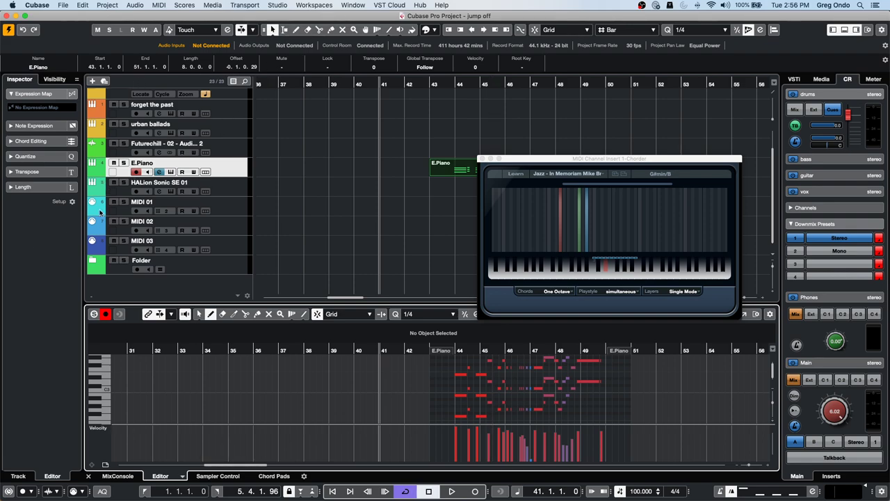
pyautogui.click(481, 160)
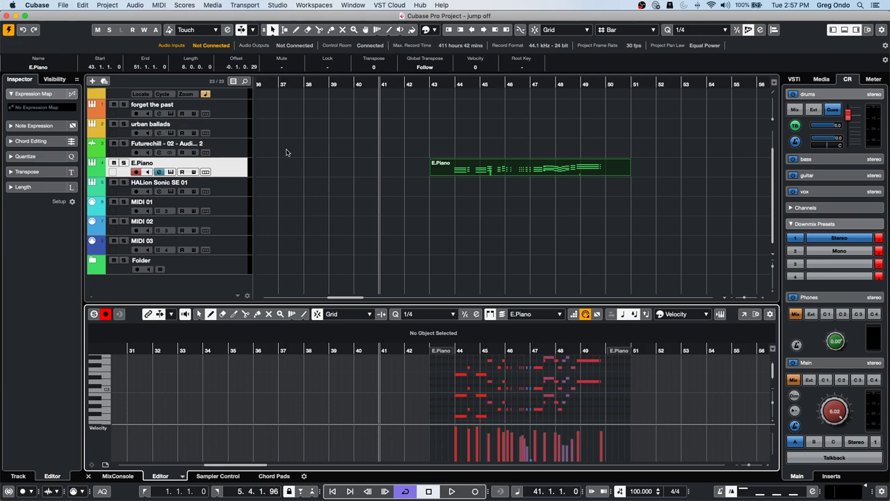
# Expand the Folder track and select the Audio 01 track inside it.
pyautogui.click(242, 191)
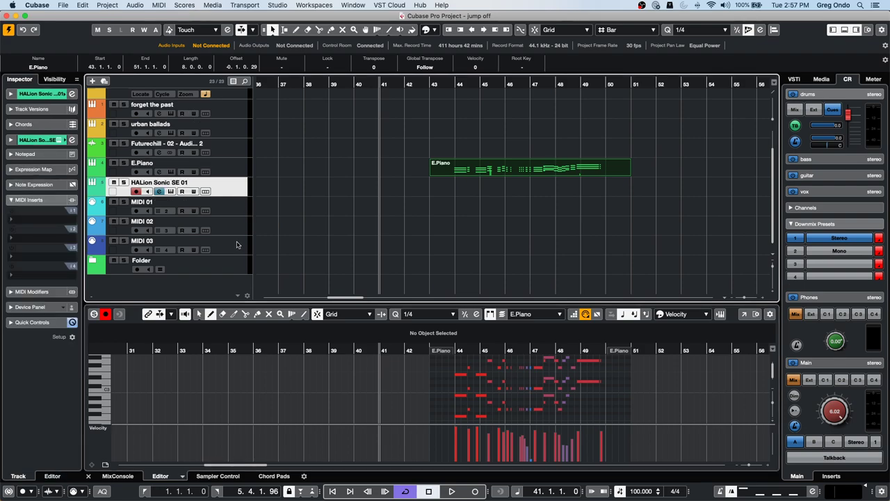
pyautogui.click(228, 212)
pyautogui.click(199, 268)
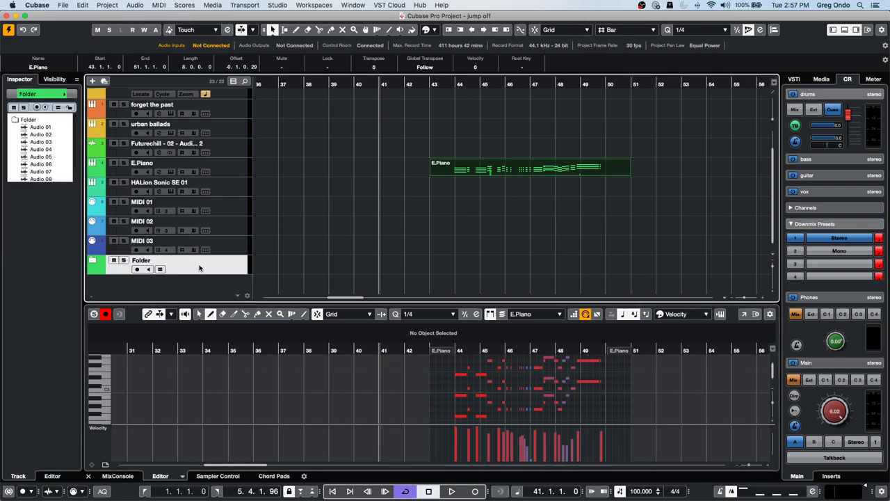
pyautogui.click(93, 261)
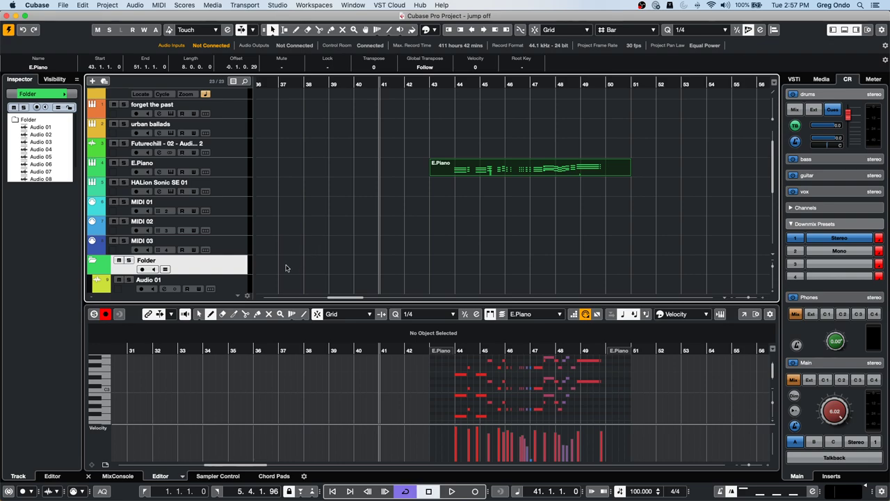
pyautogui.click(230, 287)
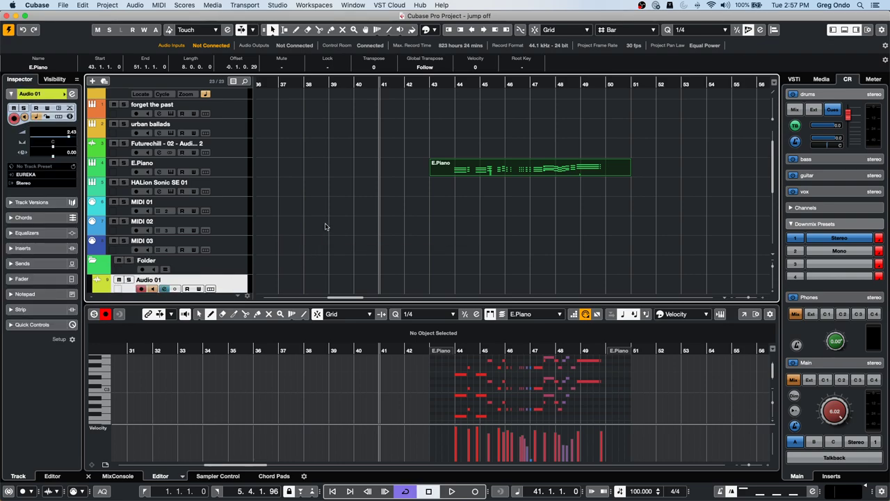
# Draw an empty audio part on the Audio 01 track from about bar 37 to bar 39 and open it in the lower-zone editor.
pyautogui.scroll(-5, 325, 226)
pyautogui.rightClick(305, 148)
pyautogui.click(340, 148)
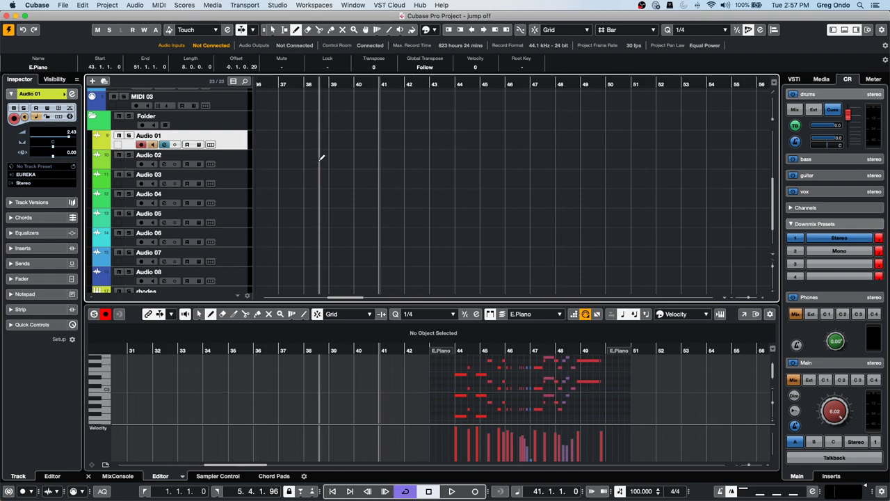
pyautogui.moveTo(285, 139); pyautogui.dragTo(332, 139)
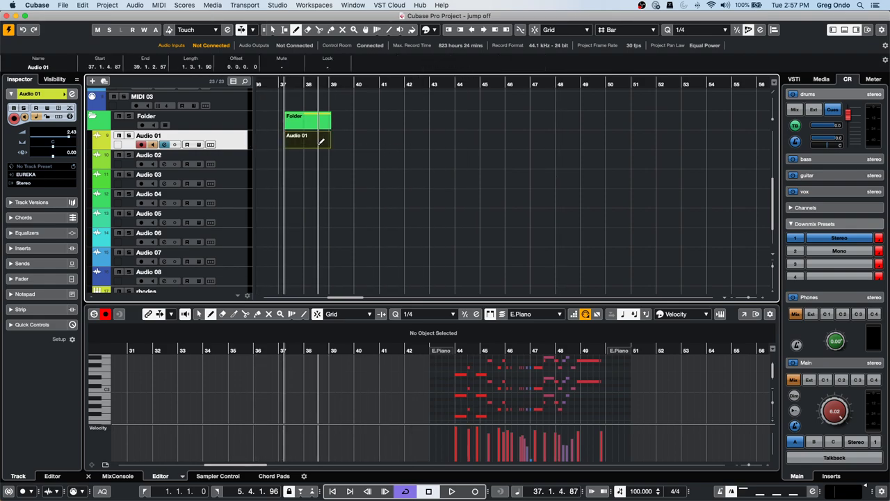
pyautogui.rightClick(306, 144)
pyautogui.click(306, 144)
pyautogui.doubleClick(306, 145)
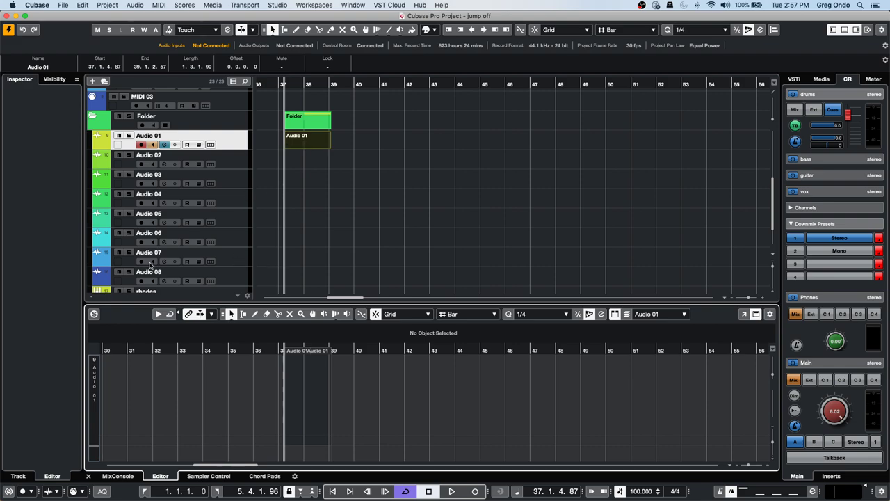
# Browse the Dubstep set under Loops & Samples in the media browser and clear the Arpeggio subcategory filter.
pyautogui.click(233, 148)
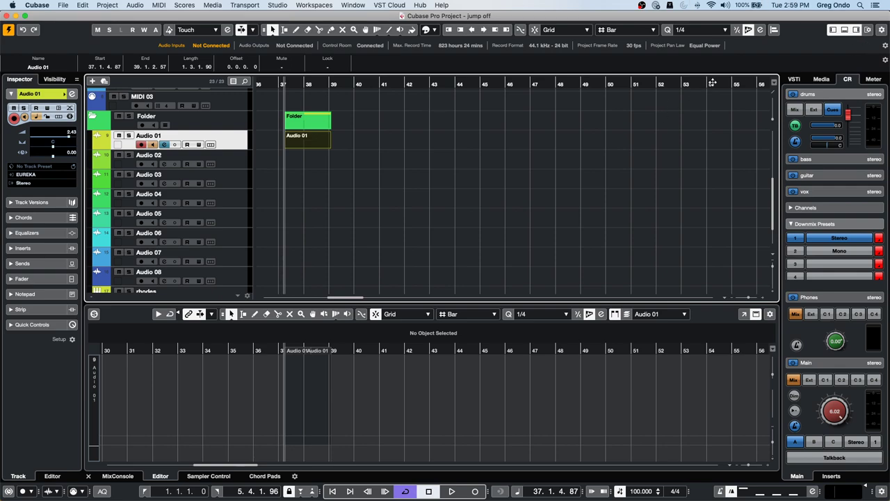
pyautogui.click(794, 80)
pyautogui.click(819, 79)
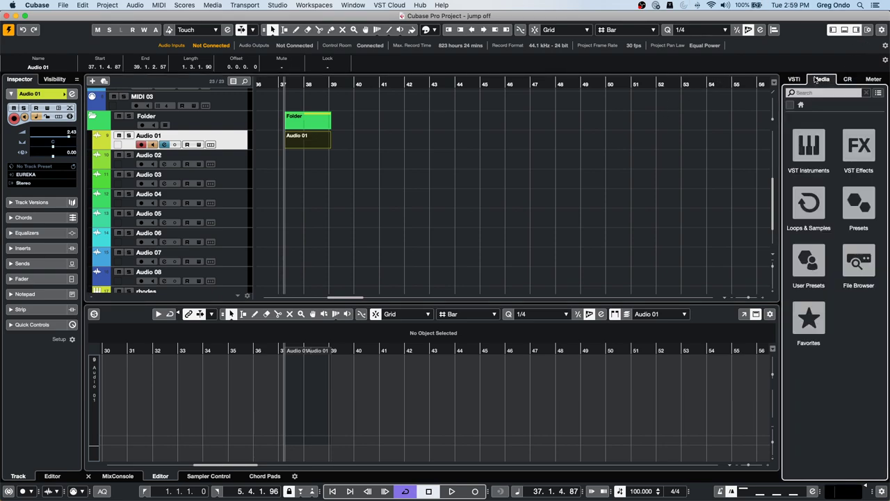
pyautogui.click(808, 203)
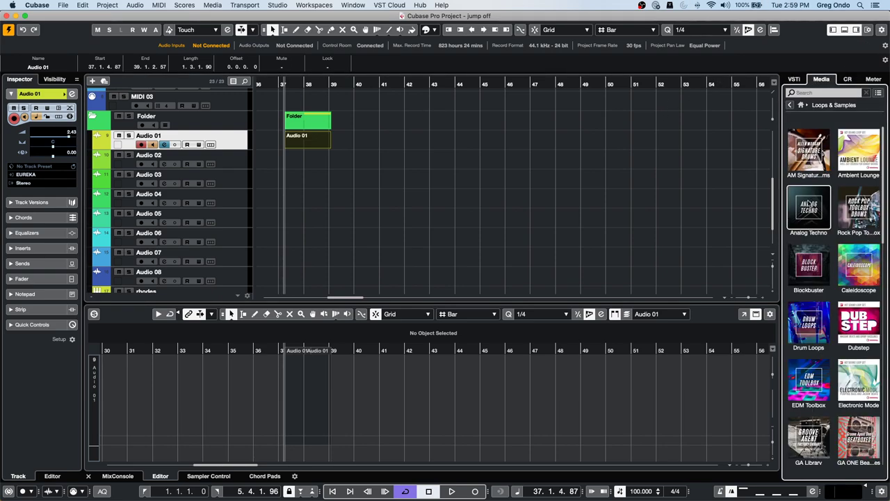
pyautogui.click(858, 322)
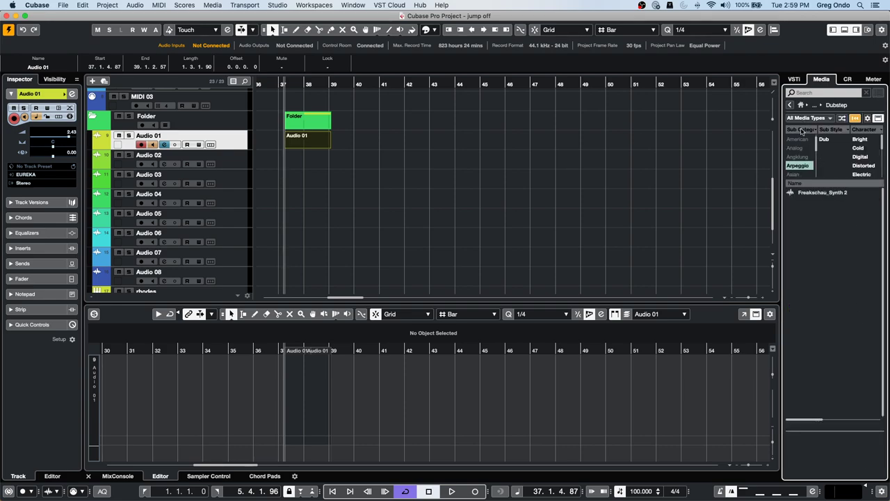
pyautogui.click(799, 166)
pyautogui.scroll(-4, 800, 167)
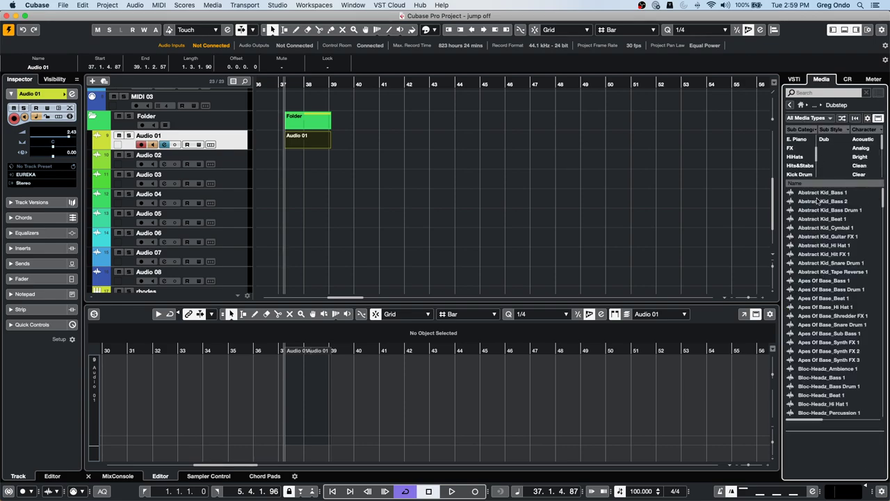
# Preview the Abstract Kid_Bass 2 loop and place it on the Audio 02 track just before bar 41.
pyautogui.click(820, 201)
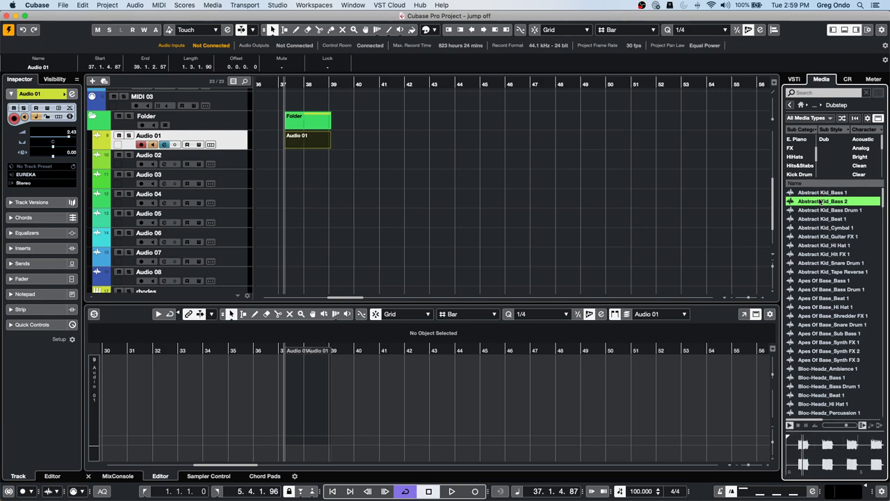
pyautogui.moveTo(820, 201); pyautogui.dragTo(377, 158)
pyautogui.click(403, 175)
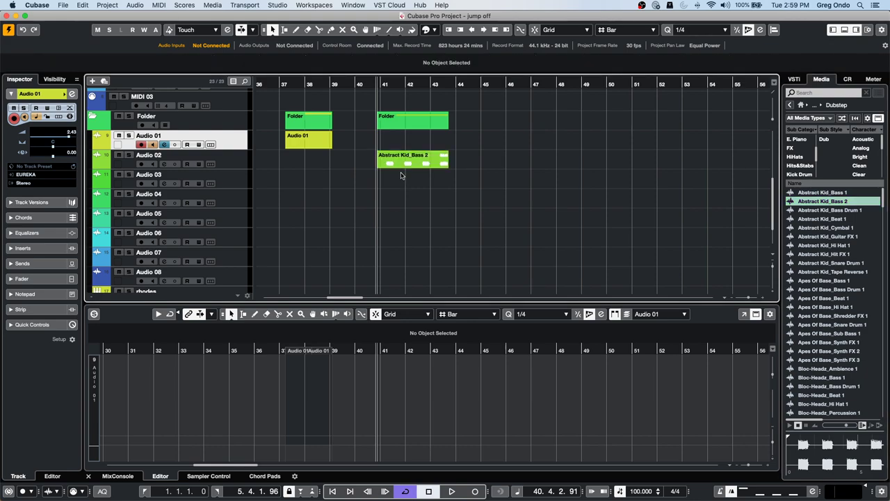
# Split the Abstract Kid_Bass 2 event at about bar 41.4 and move its remainder to start at about bar 43.2.
pyautogui.rightClick(401, 174)
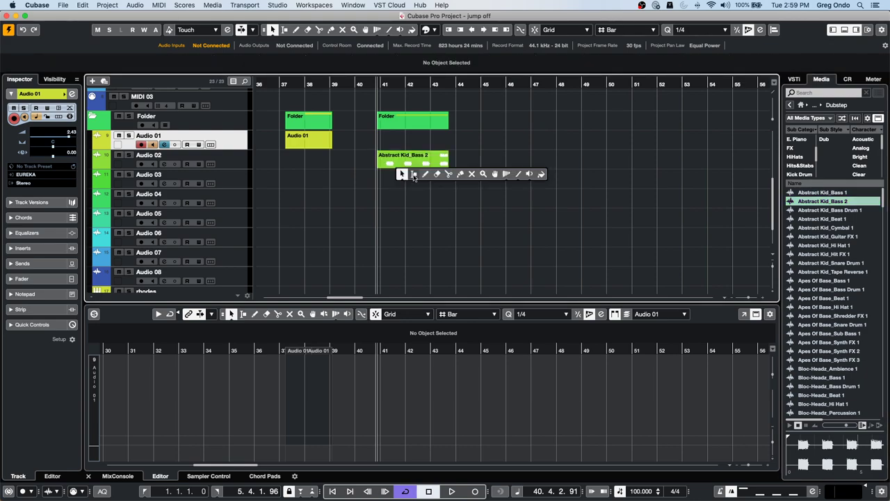
pyautogui.click(448, 174)
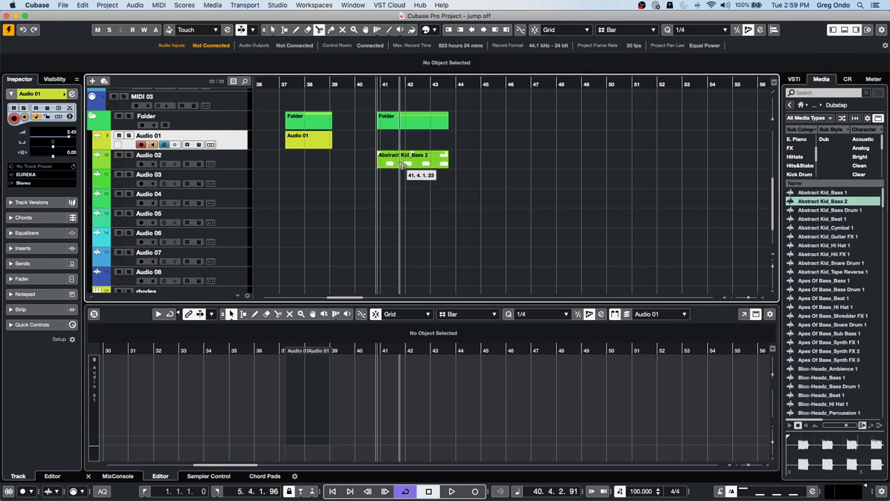
pyautogui.click(399, 164)
pyautogui.rightClick(409, 166)
pyautogui.click(410, 166)
pyautogui.moveTo(410, 164); pyautogui.dragTo(454, 159)
# Split the moved bass event at about bar 44.1 and move its remainder to start at about bar 45.1.
pyautogui.rightClick(425, 170)
pyautogui.click(472, 169)
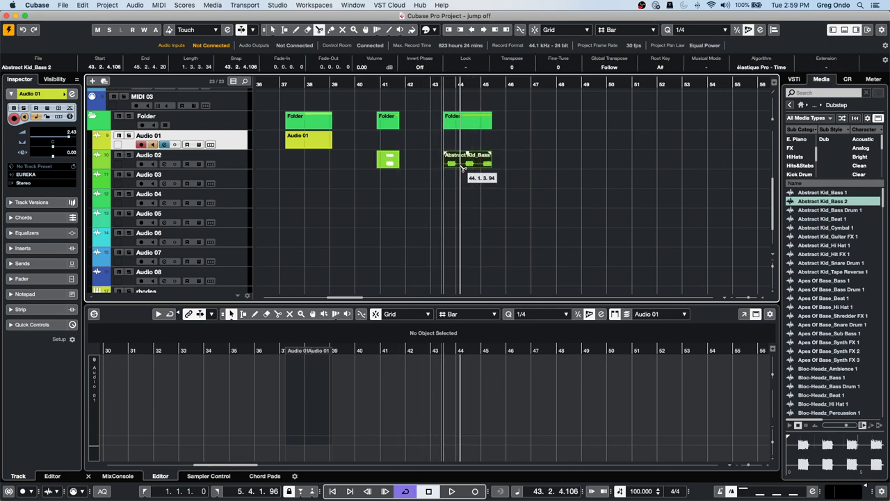
pyautogui.click(459, 165)
pyautogui.rightClick(461, 167)
pyautogui.click(464, 160)
pyautogui.moveTo(475, 164); pyautogui.dragTo(501, 164)
# Split the last bass event at about bar 45.4 and move the short remaining piece to about bar 46.3.
pyautogui.rightClick(501, 166)
pyautogui.click(546, 175)
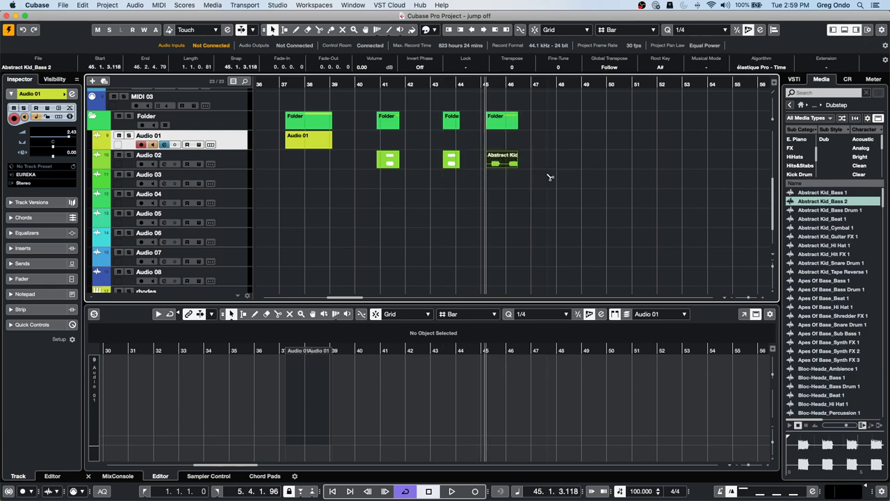
pyautogui.click(507, 166)
pyautogui.rightClick(507, 166)
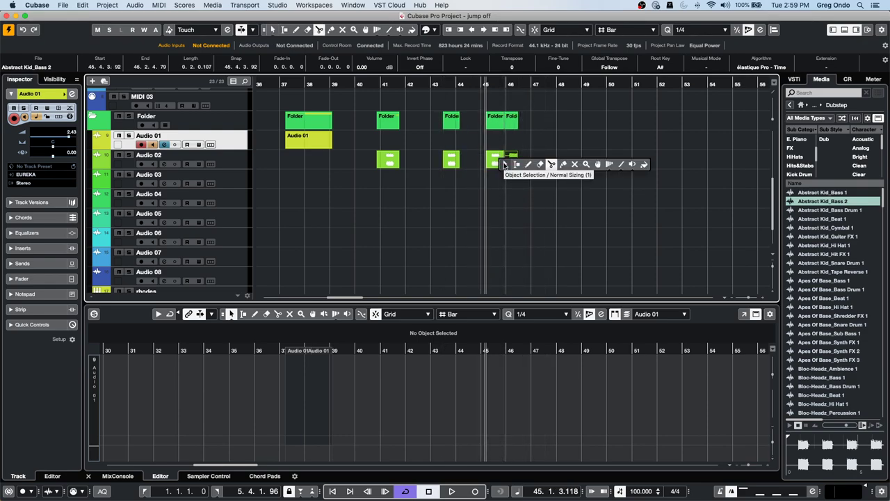
pyautogui.click(511, 161)
pyautogui.moveTo(511, 162); pyautogui.dragTo(524, 161)
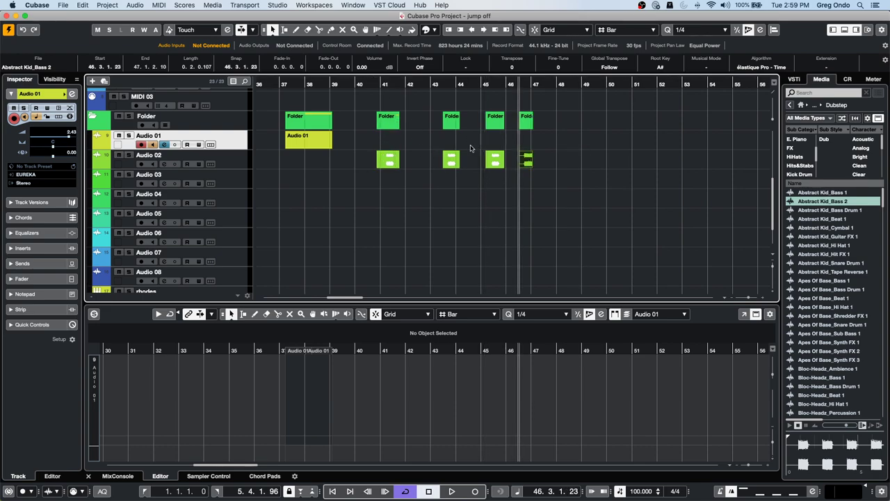
# Move the last three bass slices together so the first of them starts at about bar 42.1, and select the Audio 02 track.
pyautogui.moveTo(555, 155); pyautogui.dragTo(415, 162)
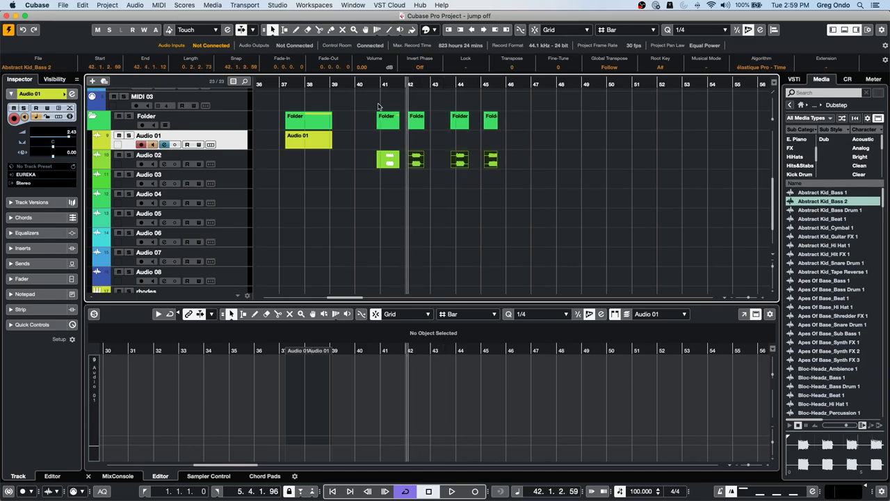
pyautogui.moveTo(380, 83); pyautogui.dragTo(317, 149)
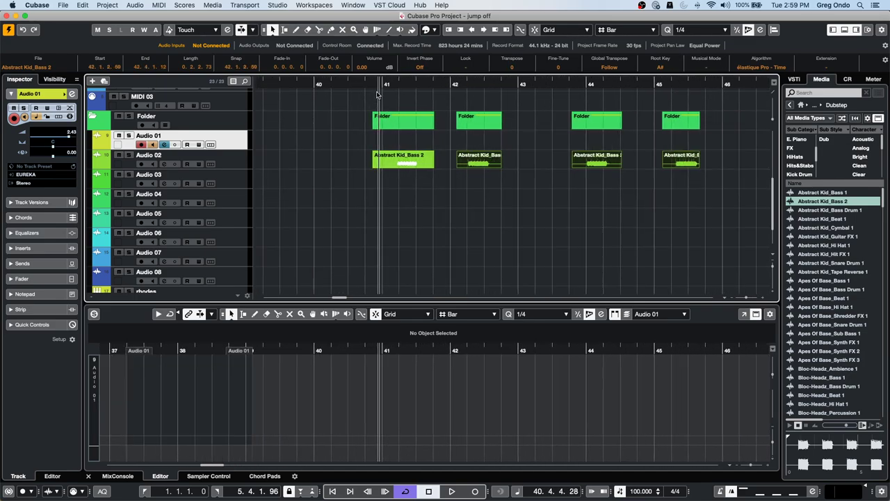
pyautogui.click(228, 167)
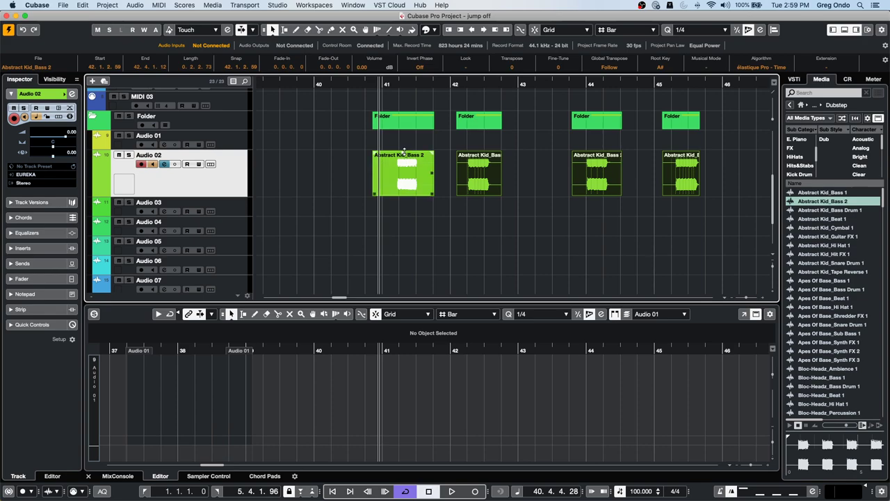
# Raise the first bass slice's event volume to about 2 dB and lower the volume of the other three slices.
pyautogui.moveTo(403, 151); pyautogui.dragTo(403, 113)
pyautogui.click(480, 156)
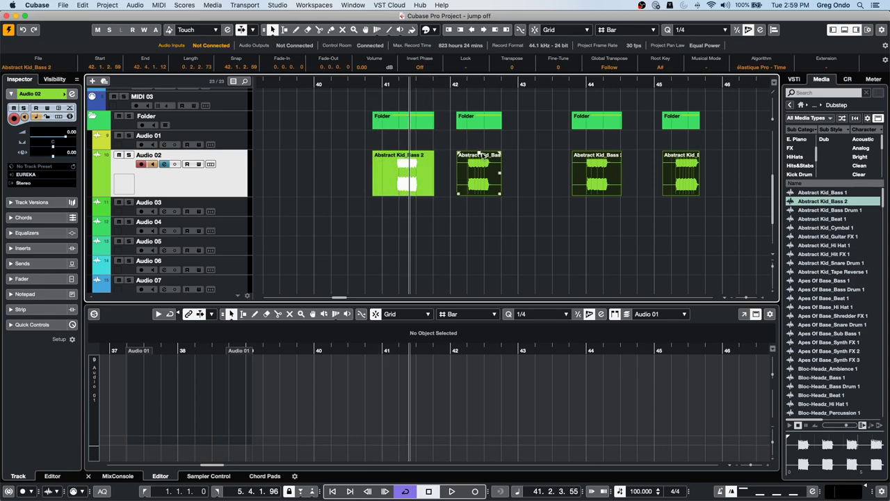
pyautogui.moveTo(479, 153); pyautogui.dragTo(486, 164)
pyautogui.click(527, 174)
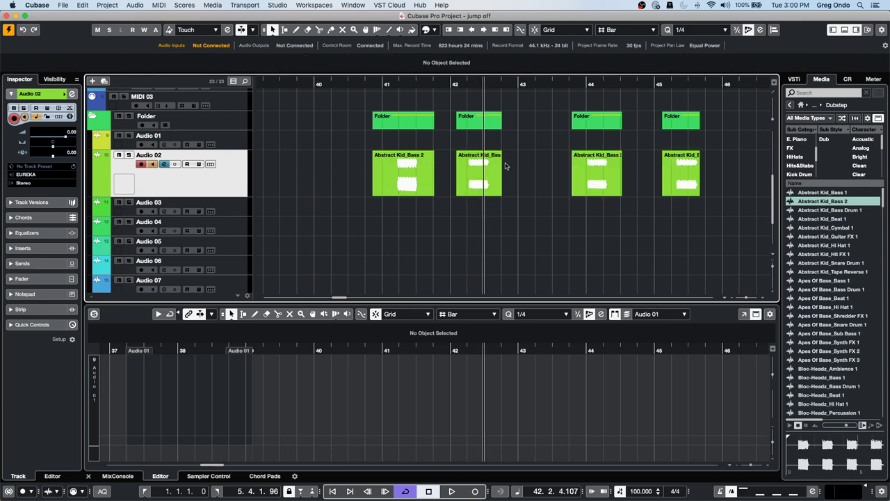
# Select all four bass slices on the Audio 02 track and combine them into one audio part with Events to Part.
pyautogui.moveTo(727, 171); pyautogui.dragTo(419, 190)
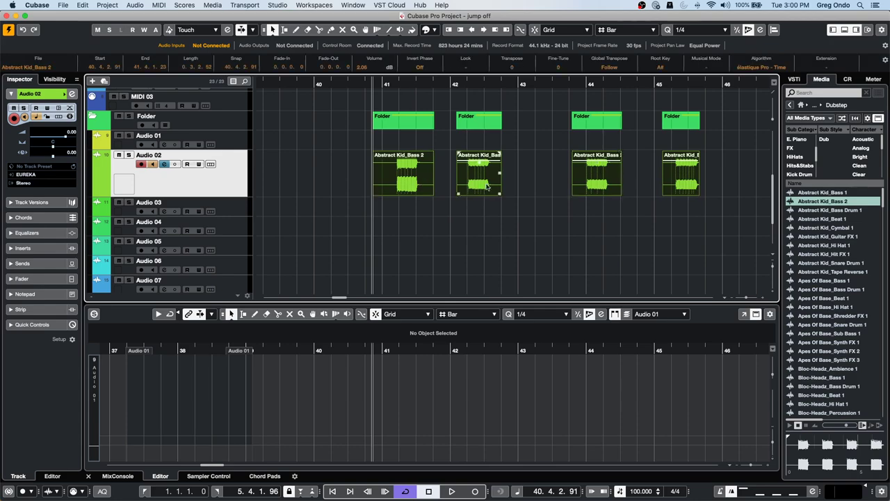
pyautogui.click(135, 4)
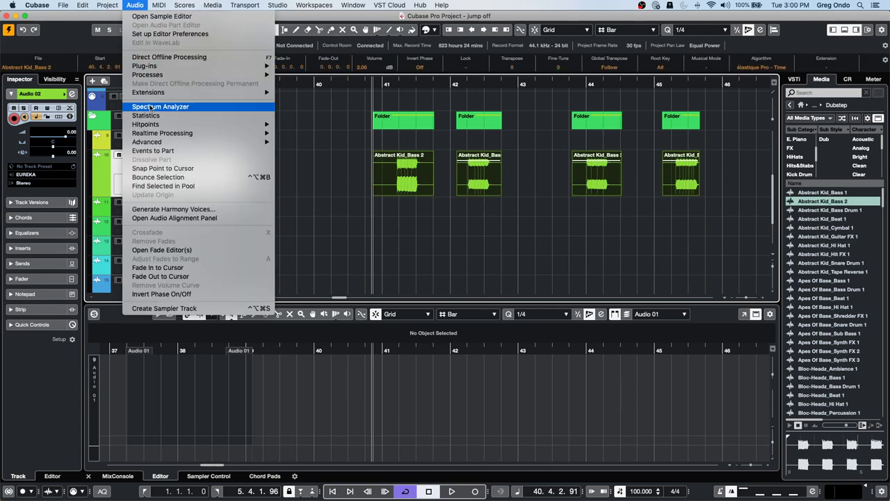
pyautogui.click(153, 150)
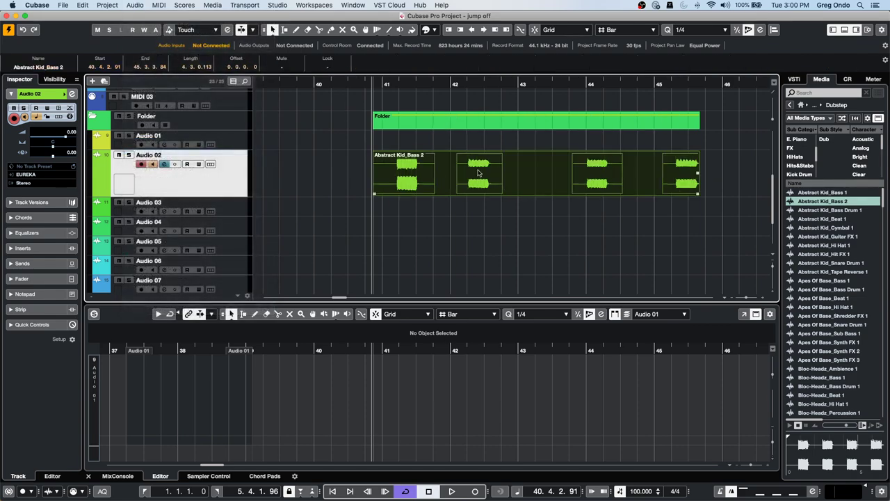
# Split the audio part after the first slice and before the second, and erase the empty section between them.
pyautogui.rightClick(452, 192)
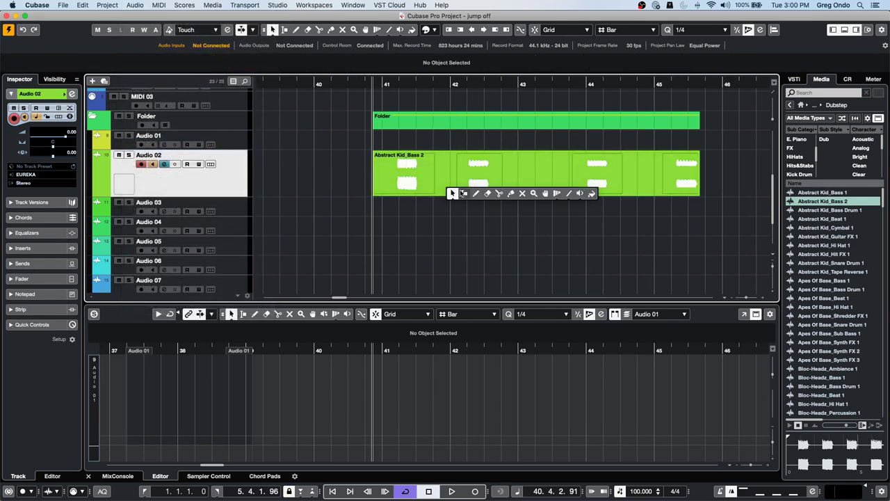
pyautogui.click(499, 193)
pyautogui.click(435, 185)
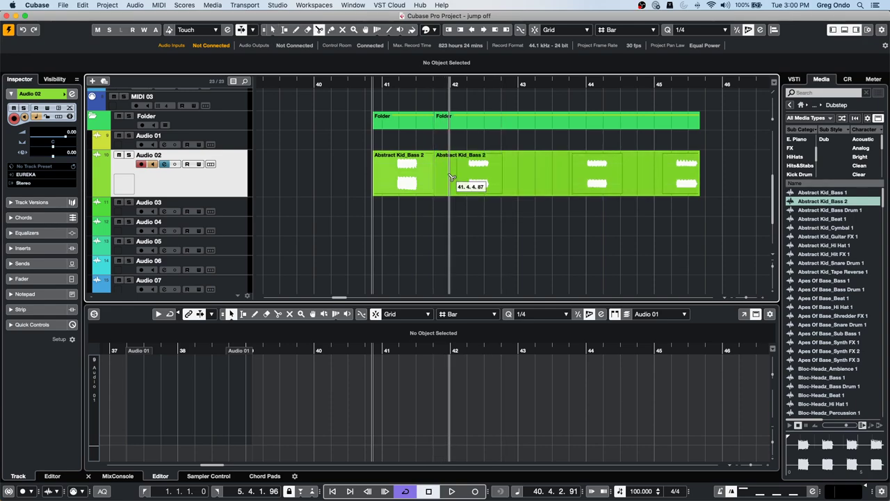
pyautogui.click(456, 182)
pyautogui.rightClick(455, 173)
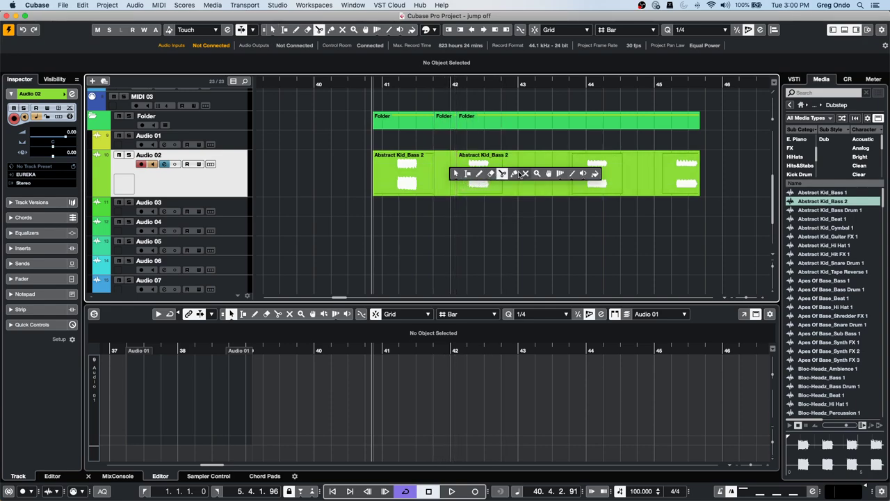
pyautogui.click(491, 173)
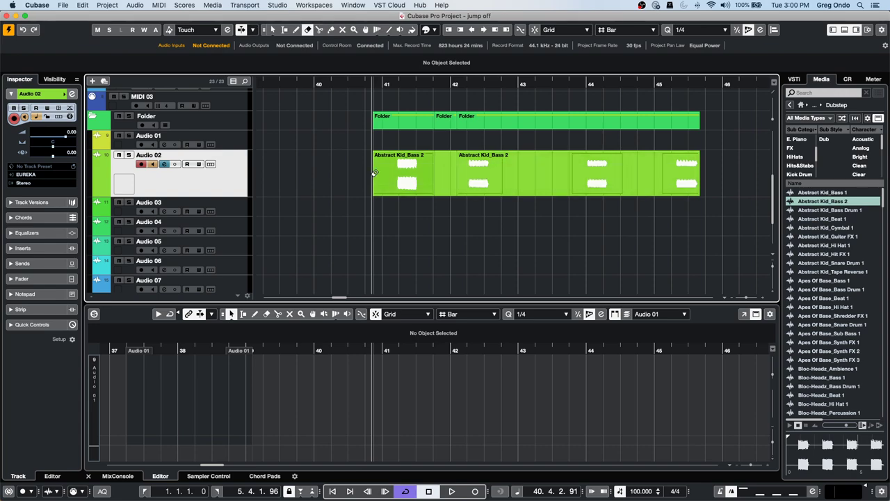
pyautogui.click(445, 175)
# Split the remaining audio part after the second slice, before and after the third, and before the fourth.
pyautogui.rightClick(506, 186)
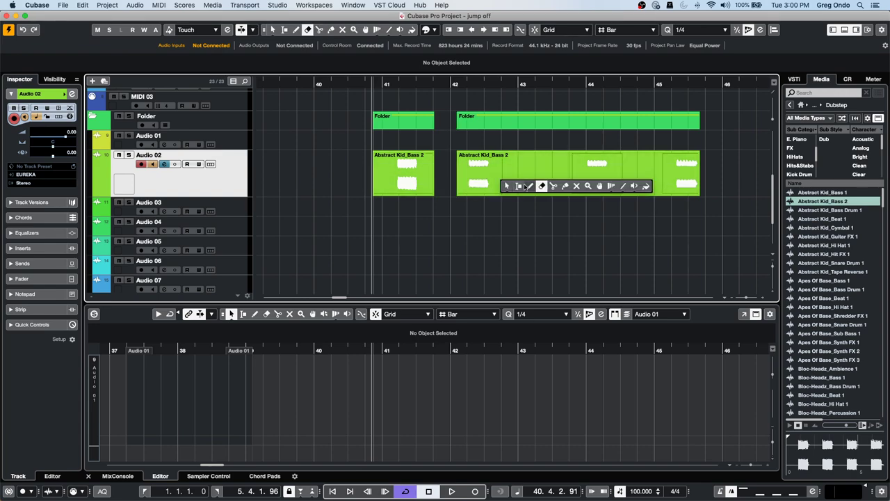
pyautogui.click(553, 186)
pyautogui.click(499, 182)
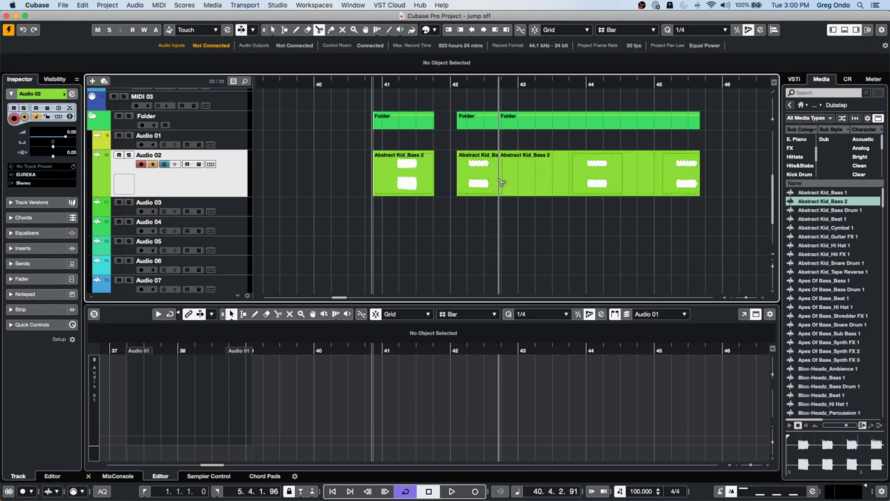
pyautogui.click(563, 177)
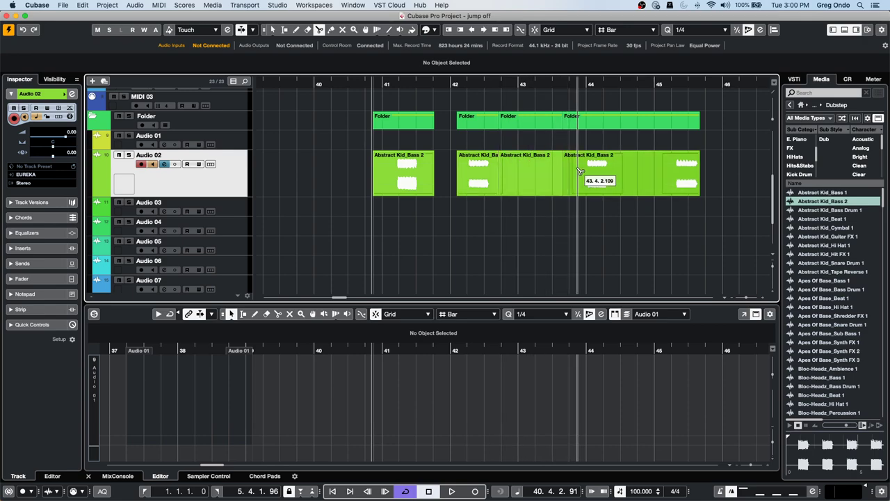
pyautogui.click(616, 175)
pyautogui.click(663, 175)
# Erase the two empty sections between the second, third and fourth bass parts.
pyautogui.rightClick(697, 170)
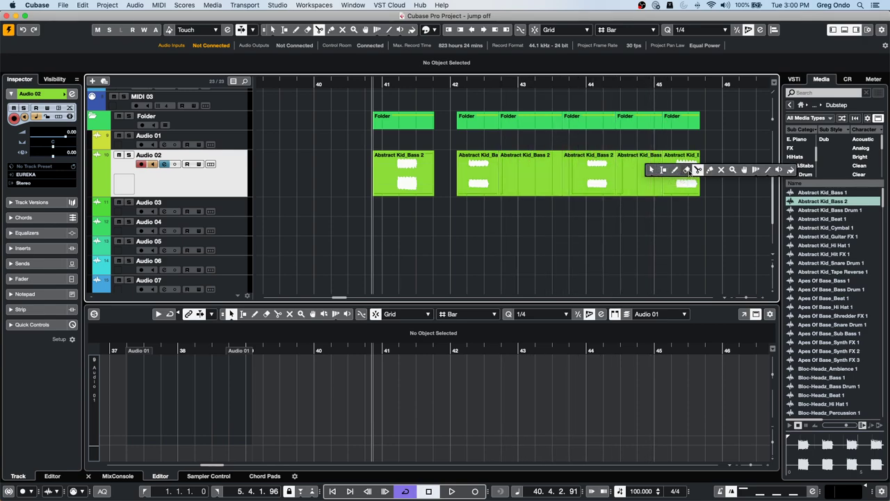
pyautogui.click(686, 170)
pyautogui.click(635, 173)
pyautogui.click(535, 174)
pyautogui.rightClick(535, 173)
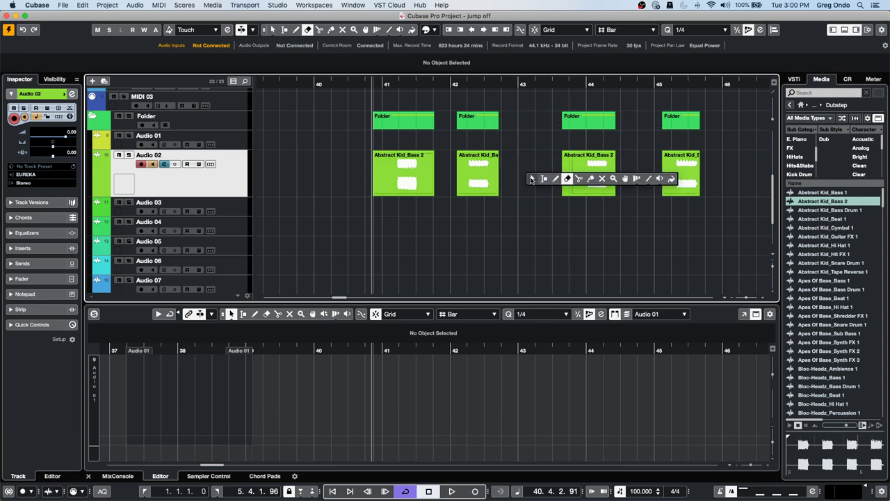
# Move the project cursor to the start of the second bass part, and open the first part in the lower-zone editor.
pyautogui.click(533, 179)
pyautogui.click(470, 169)
pyautogui.press('l')
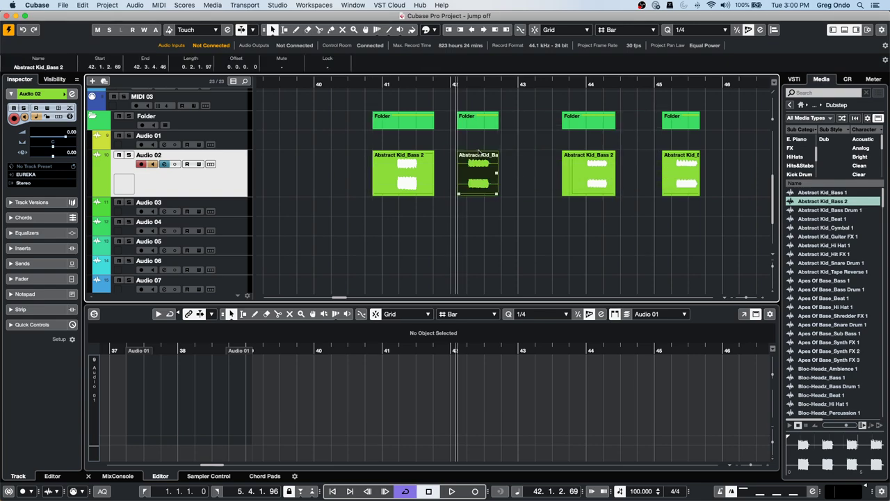
pyautogui.click(410, 153)
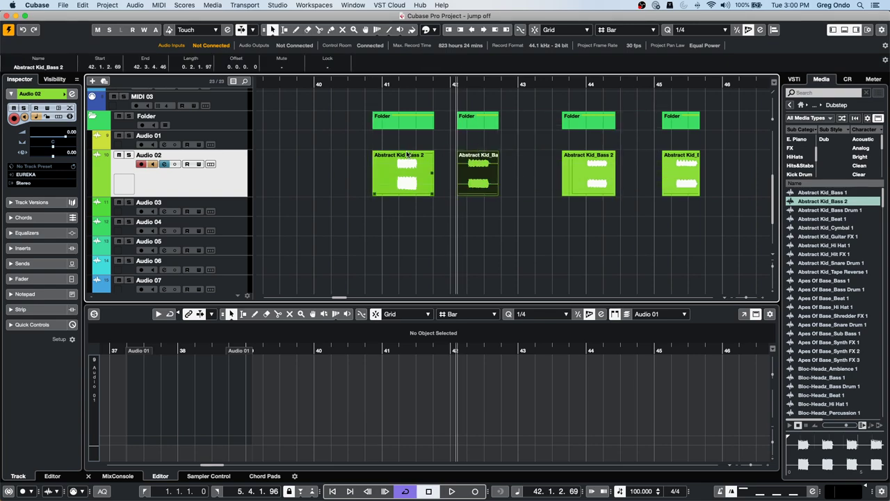
pyautogui.click(405, 168)
pyautogui.press('l')
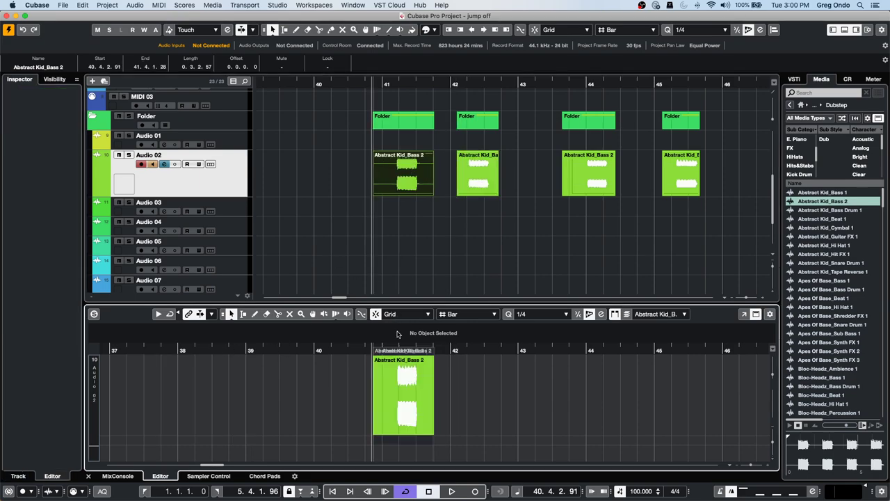
# Raise the volume of the event inside the first bass part to about 2.8 dB in the lower-zone editor.
pyautogui.click(408, 362)
pyautogui.moveTo(404, 361)
pyautogui.mouseDown()
pyautogui.moveTo(405, 339)
pyautogui.moveTo(405, 372)
pyautogui.moveTo(406, 350)
pyautogui.mouseUp()
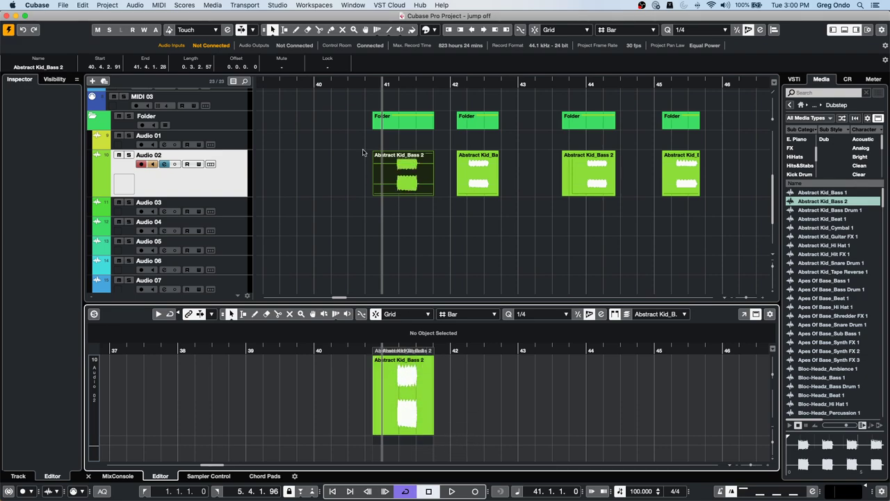
pyautogui.click(407, 178)
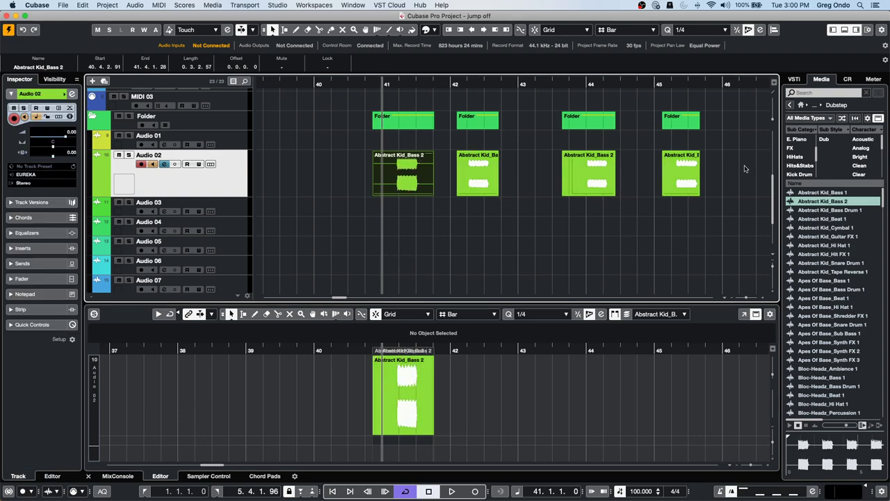
# Select all four bass parts on the Audio 02 track and dissolve them back into separate audio events.
pyautogui.moveTo(729, 182); pyautogui.dragTo(374, 194)
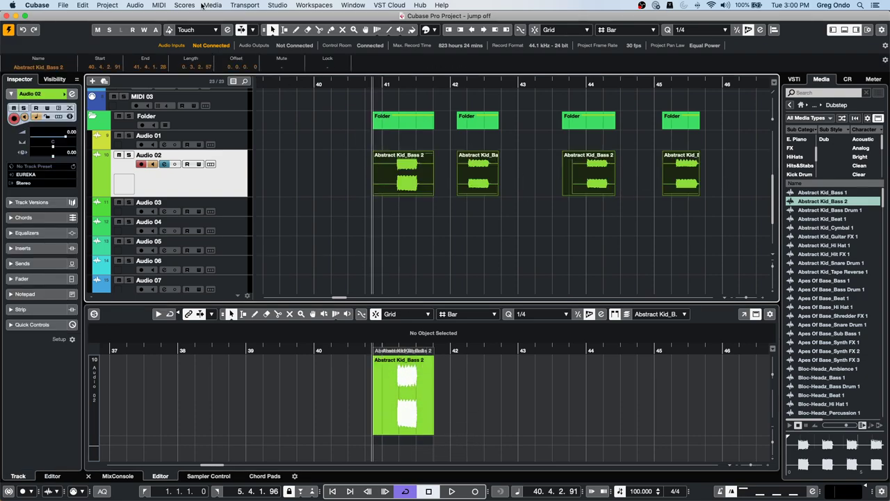
pyautogui.click(135, 4)
pyautogui.moveTo(145, 77)
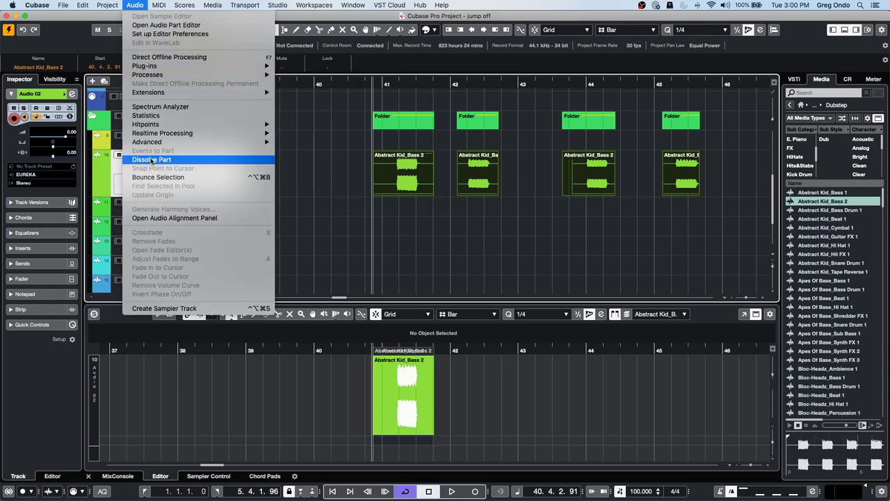
pyautogui.click(152, 160)
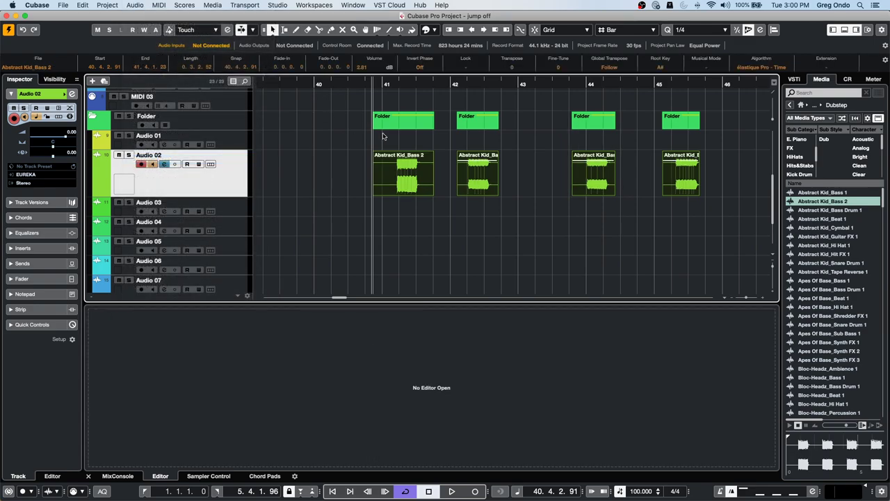
# Raise the first bass event's volume further and adjust the second event's volume to about -0.4 dB.
pyautogui.moveTo(403, 152); pyautogui.dragTo(421, 138)
pyautogui.click(521, 167)
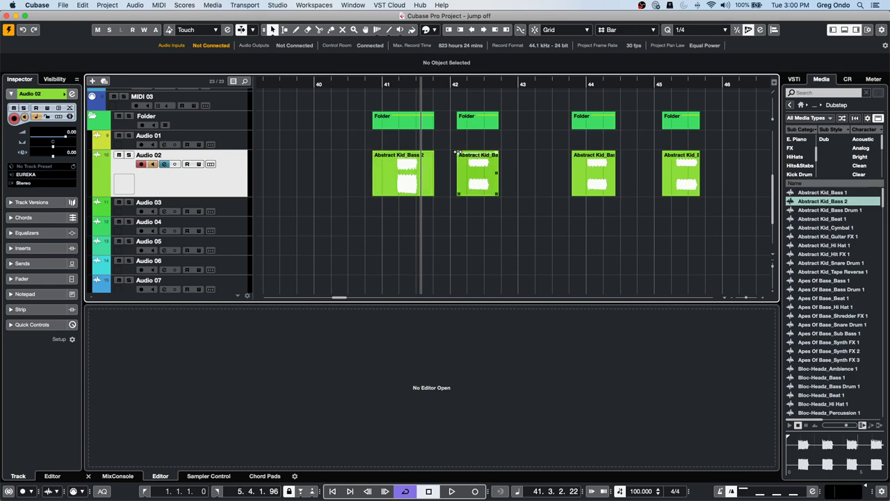
pyautogui.moveTo(456, 151)
pyautogui.mouseDown()
pyautogui.moveTo(479, 146)
pyautogui.moveTo(457, 146)
pyautogui.mouseUp()
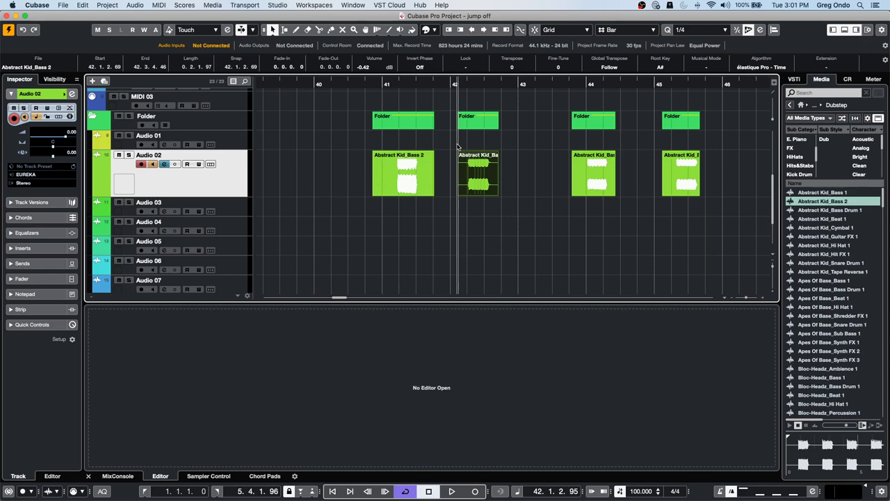
pyautogui.click(135, 5)
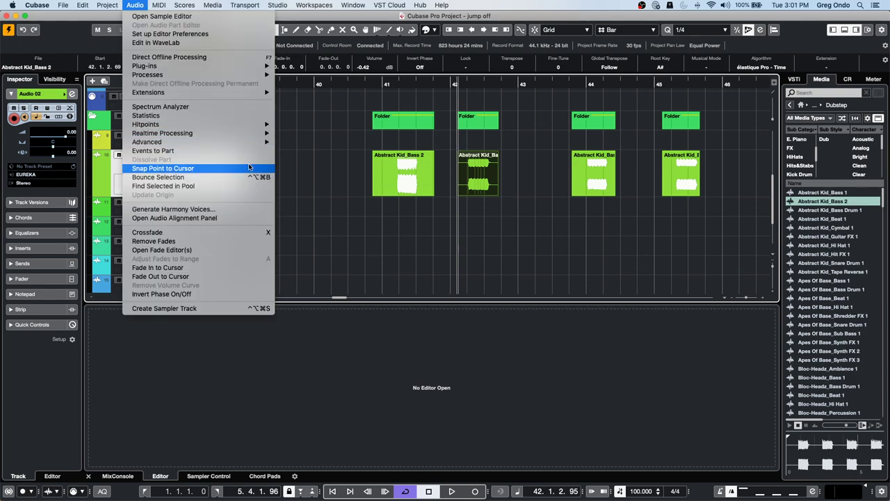
pyautogui.click(408, 157)
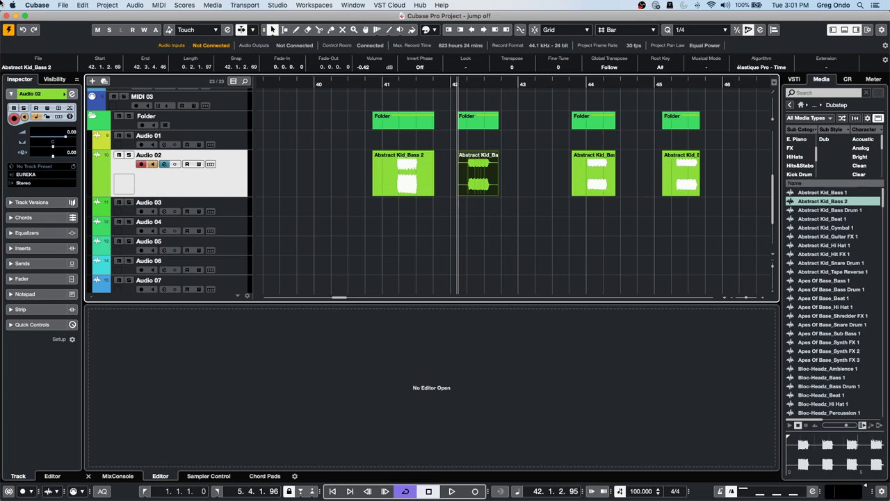
# Load the second bass event from the Audio 02 track into Sampler Control.
pyautogui.click(389, 183)
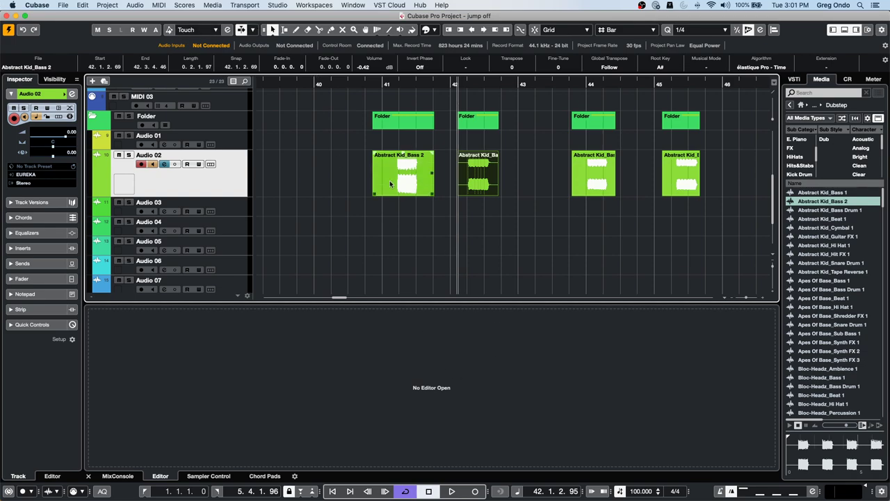
pyautogui.click(406, 174)
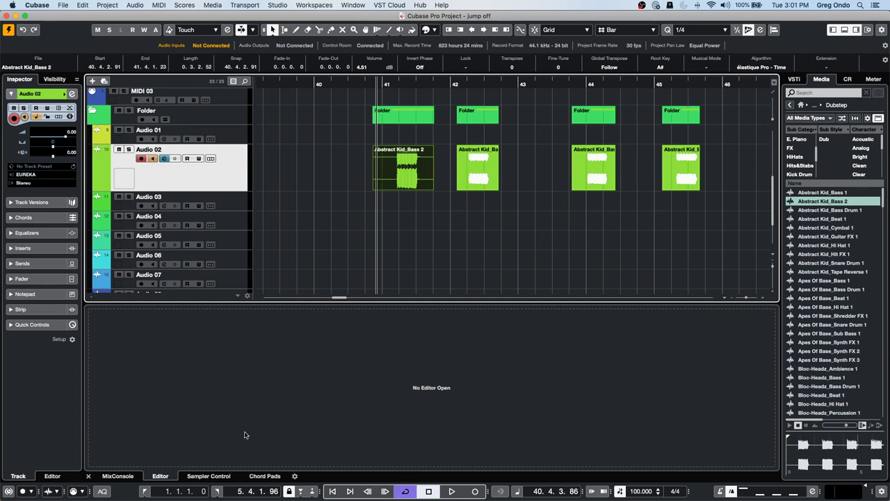
pyautogui.click(199, 479)
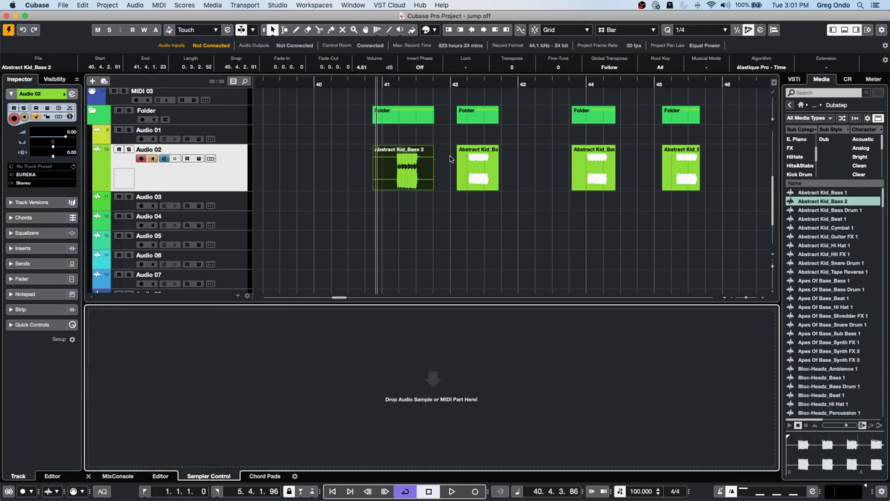
pyautogui.click(473, 171)
pyautogui.moveTo(473, 170); pyautogui.dragTo(447, 378)
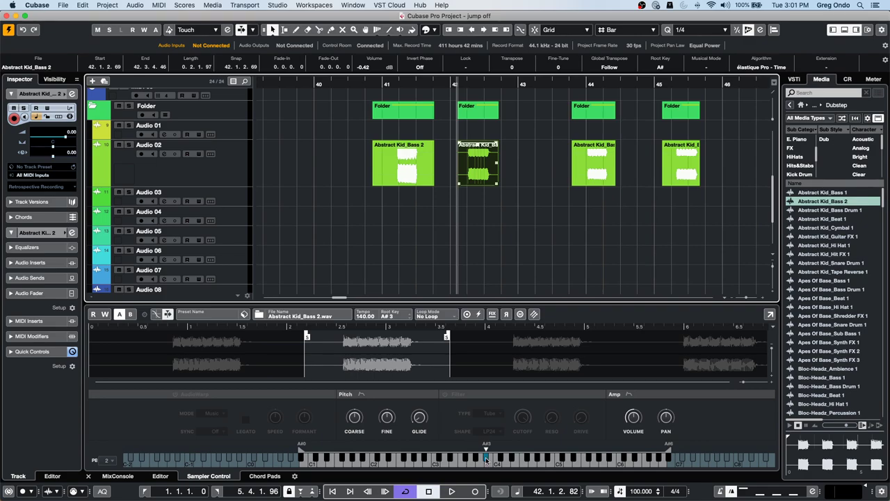
# Audition the bass sample in Sampler Control at its root key and at several lower and higher keys.
pyautogui.click(485, 457)
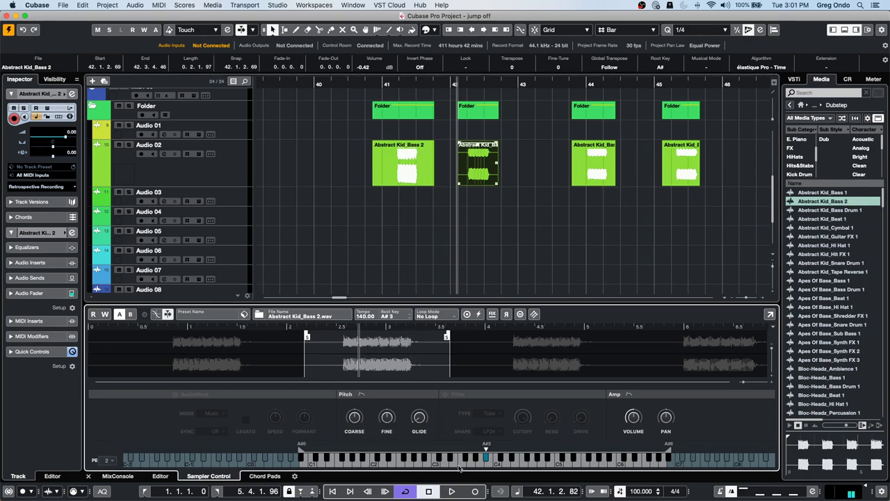
pyautogui.click(460, 464)
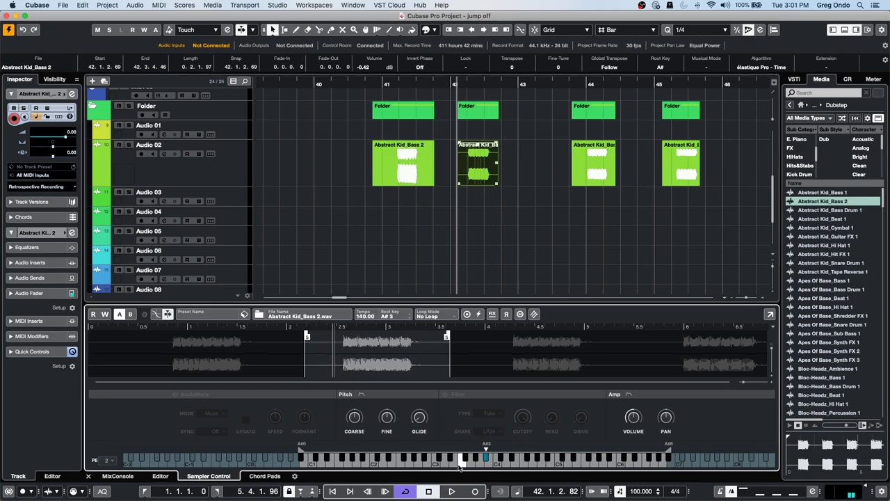
pyautogui.click(342, 463)
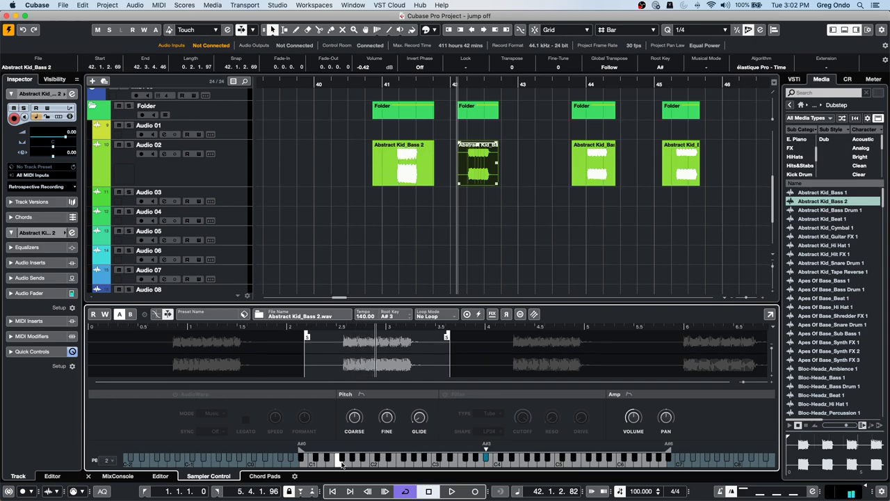
pyautogui.click(376, 457)
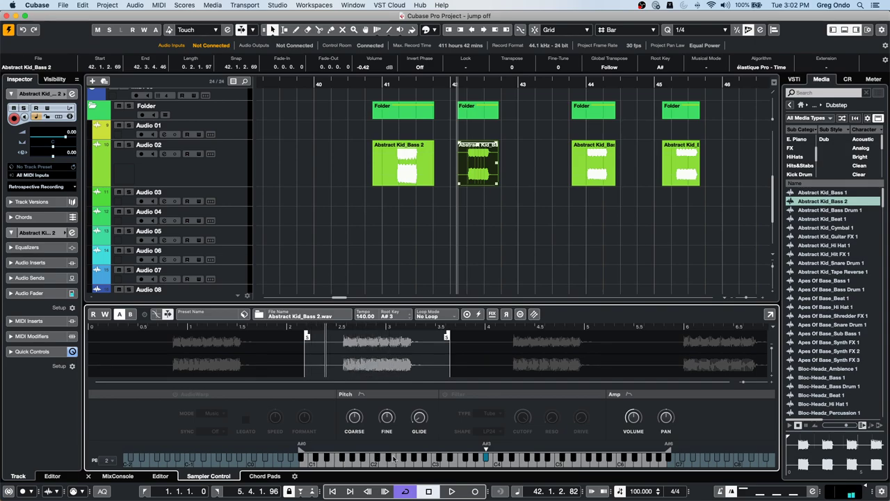
pyautogui.click(450, 457)
pyautogui.click(471, 459)
pyautogui.click(536, 460)
pyautogui.click(574, 459)
# Turn on AudioWarp for the bass sample and locate its sampler track at the end of the track list.
pyautogui.click(175, 394)
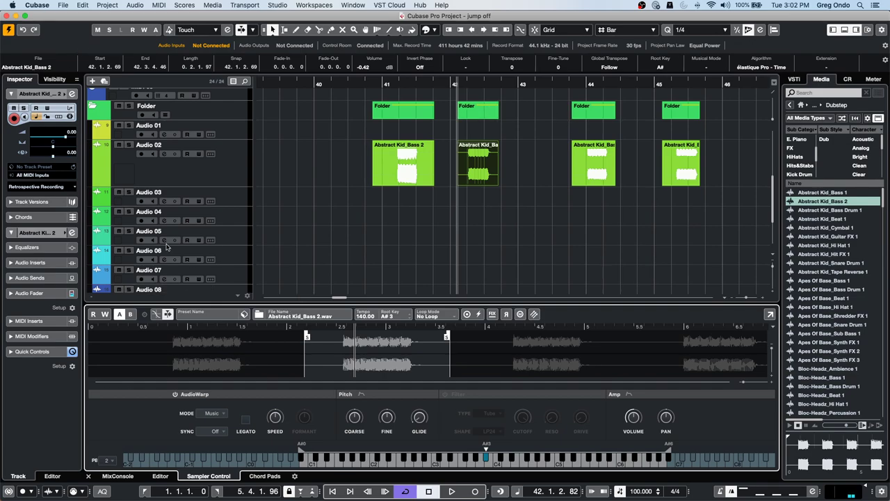
pyautogui.scroll(-4, 197, 250)
pyautogui.scroll(5, 197, 250)
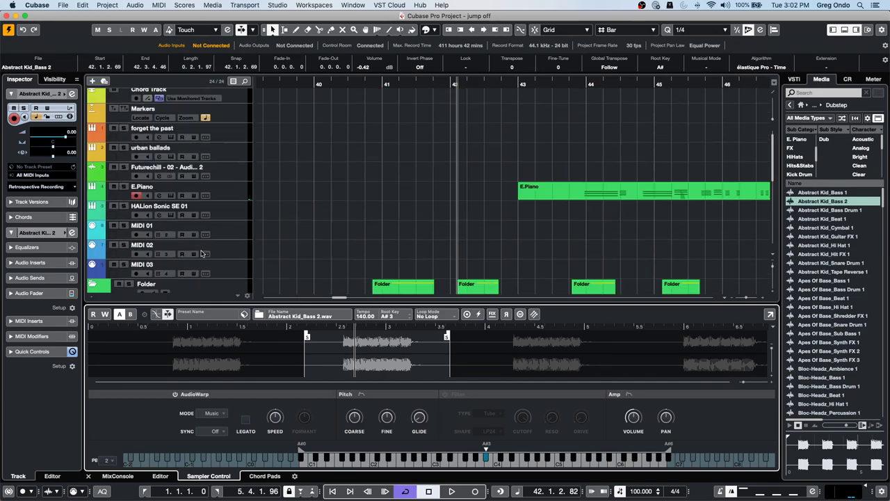
pyautogui.scroll(-5, 200, 250)
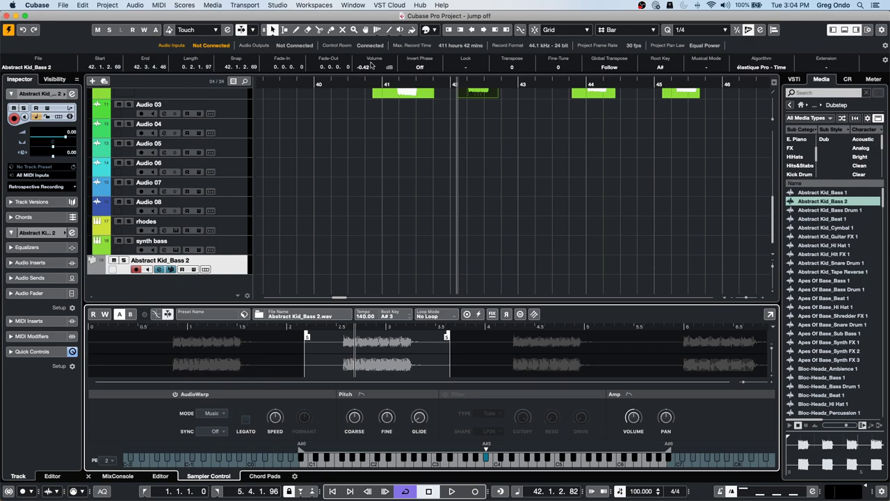
pyautogui.doubleClick(629, 491)
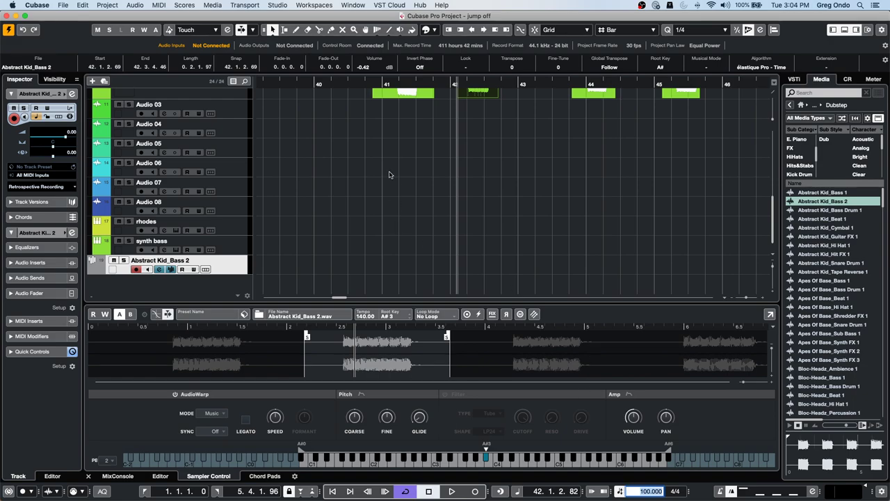
pyautogui.click(349, 146)
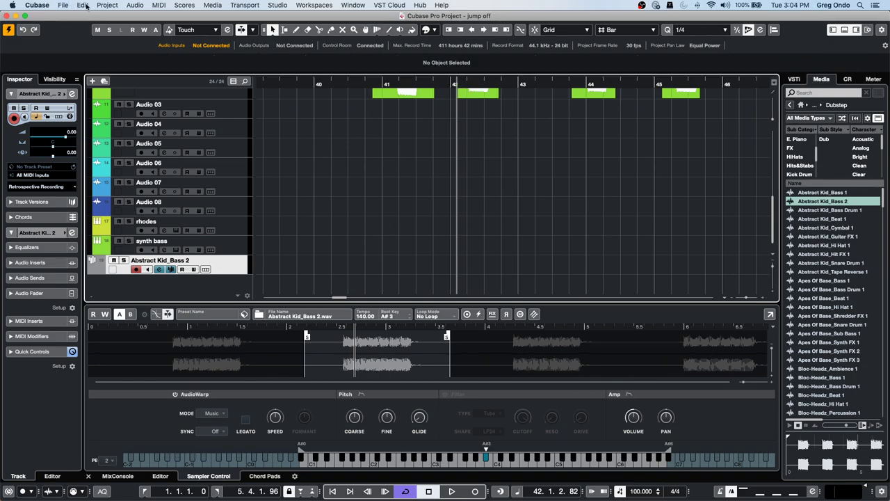
pyautogui.click(83, 6)
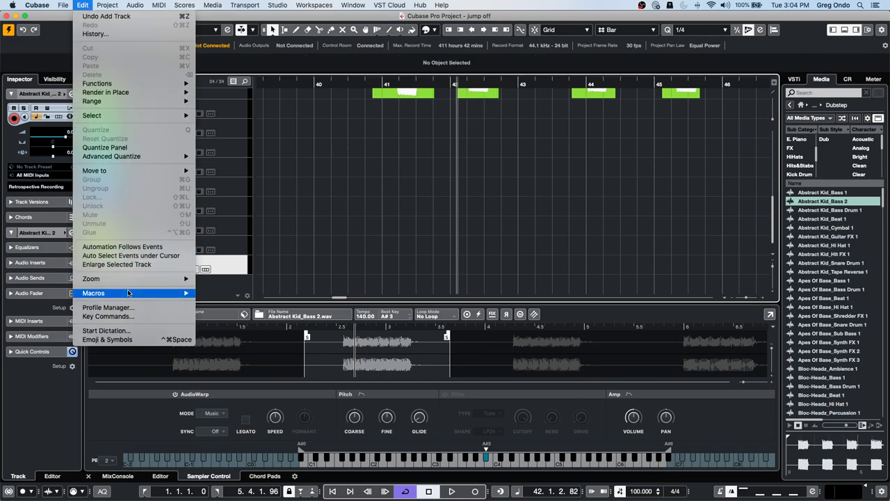
pyautogui.moveTo(128, 293)
pyautogui.click(459, 164)
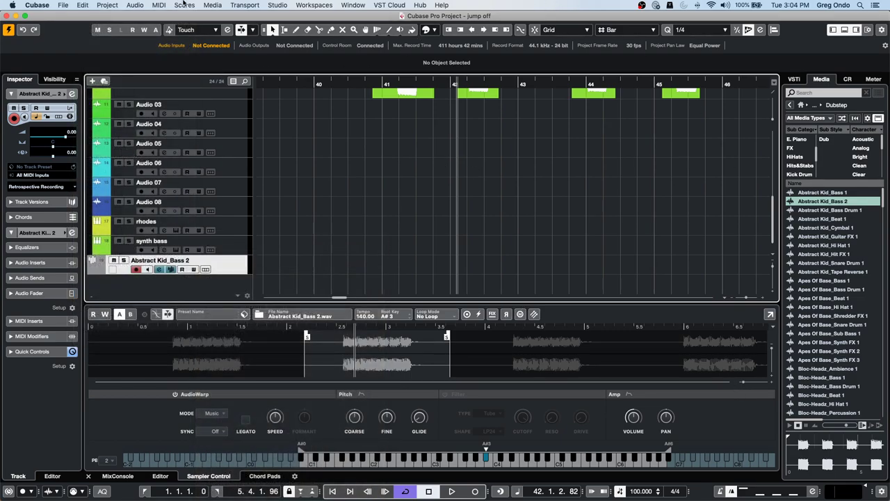
pyautogui.click(212, 5)
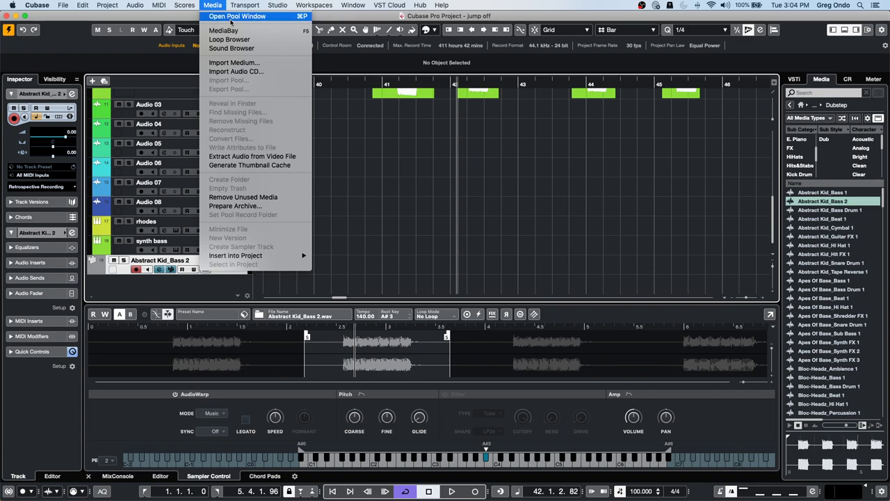
pyautogui.click(431, 194)
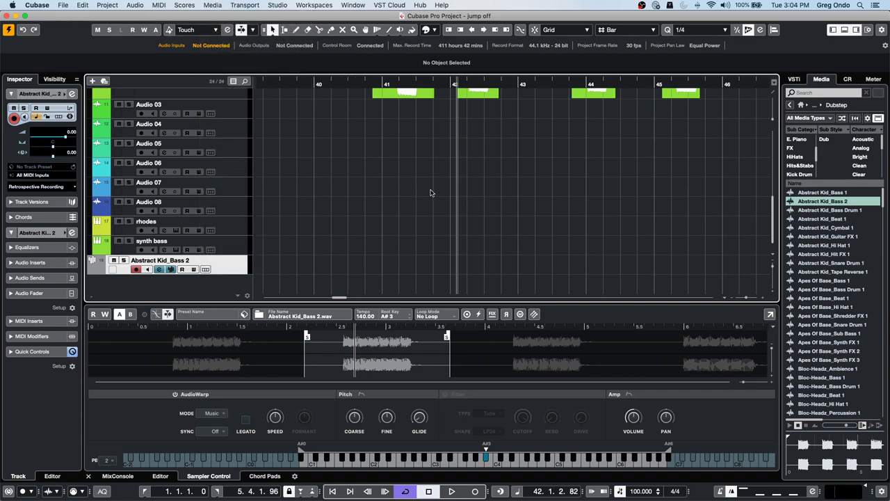
# Open the recent project Amos Moses - GO.cpr and activate it.
pyautogui.click(186, 5)
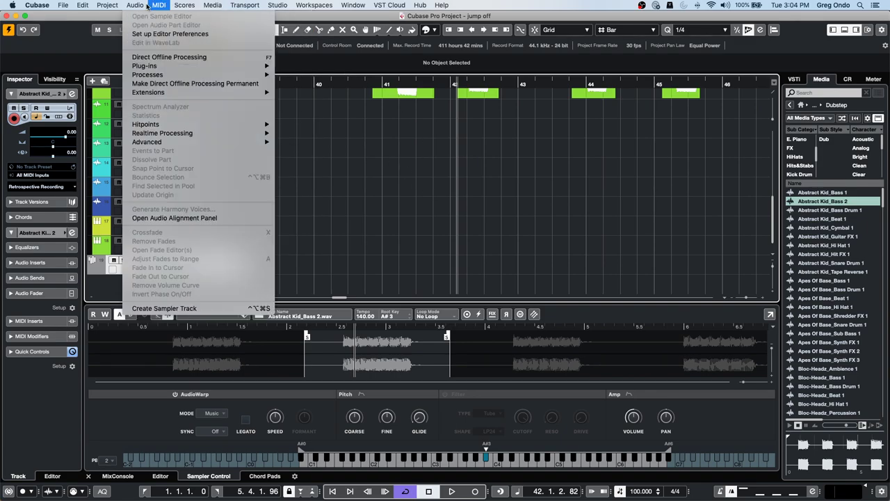
pyautogui.moveTo(37, 5)
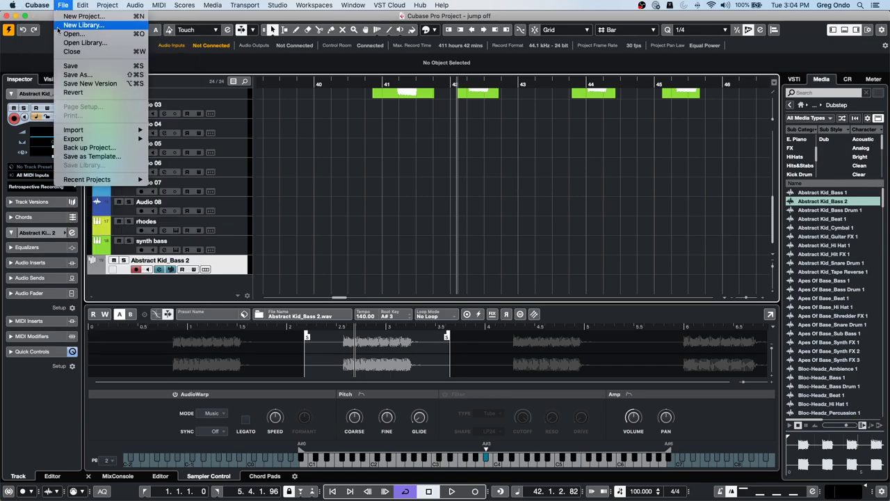
pyautogui.moveTo(106, 181)
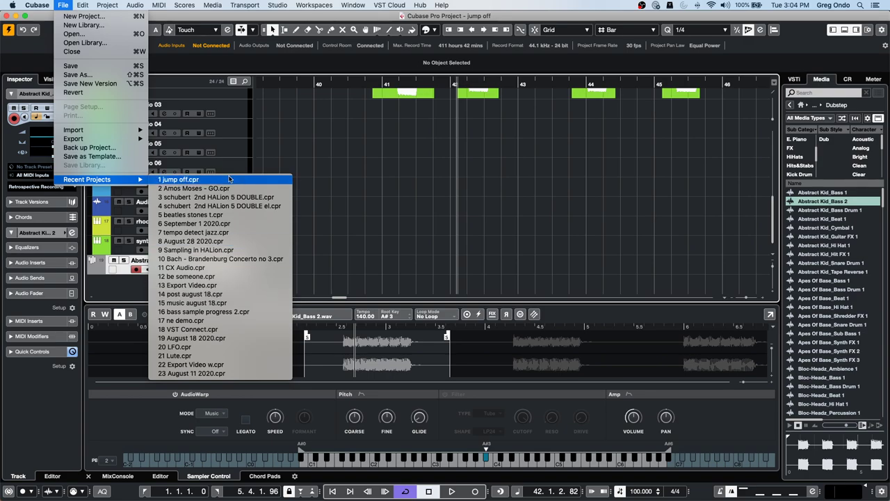
pyautogui.click(229, 188)
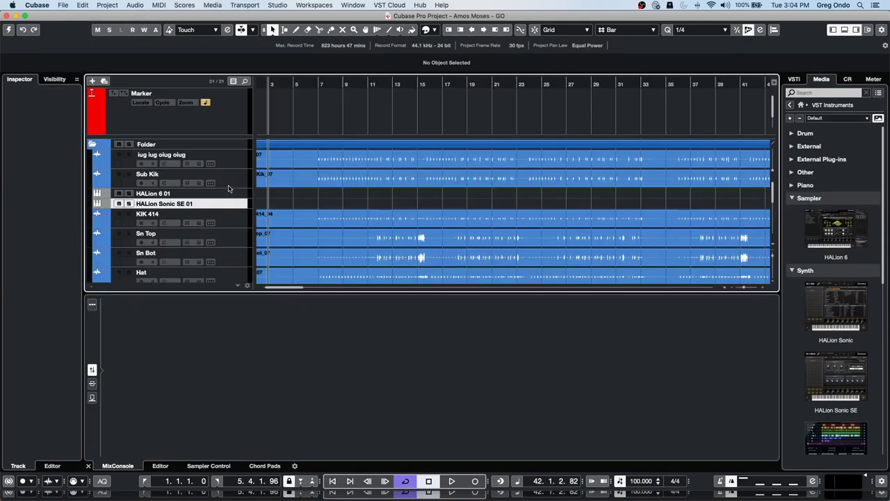
pyautogui.click(9, 30)
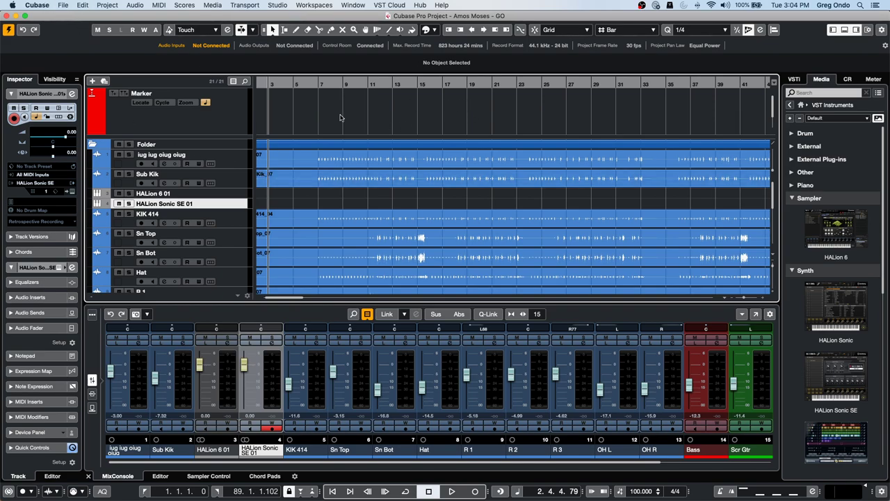
# Revert the Amos Moses - GO project to its previously saved version.
pyautogui.click(63, 4)
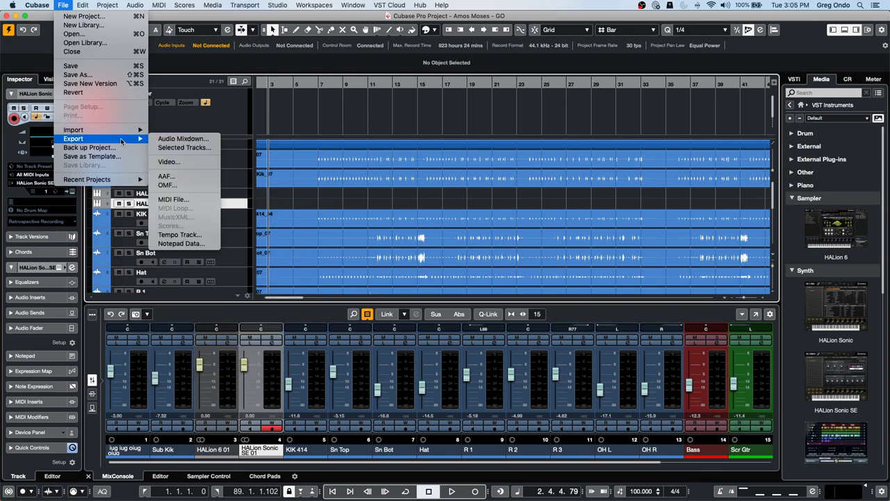
pyautogui.click(72, 92)
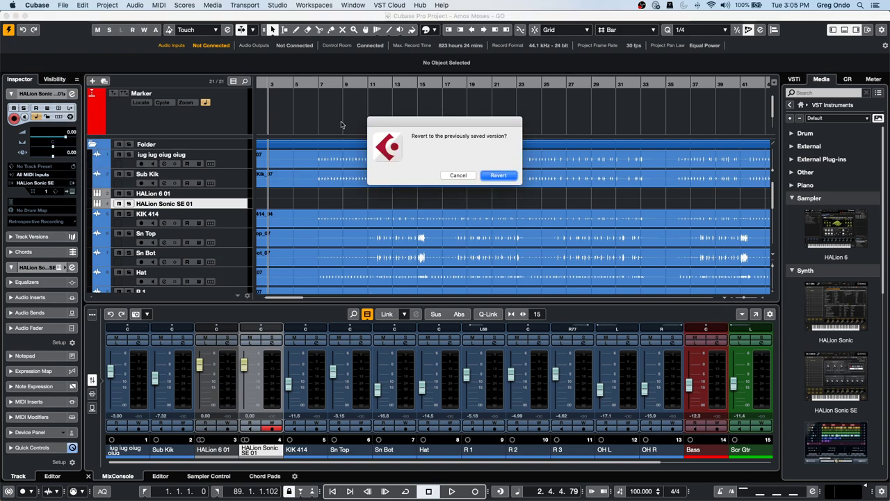
pyautogui.click(505, 179)
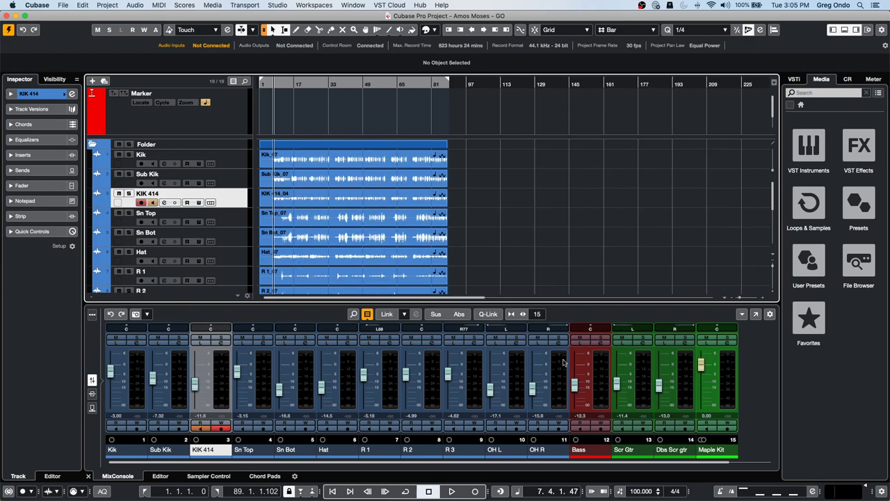
# Toggle the tempo track mode and set the project tempo to 100 BPM.
pyautogui.click(633, 492)
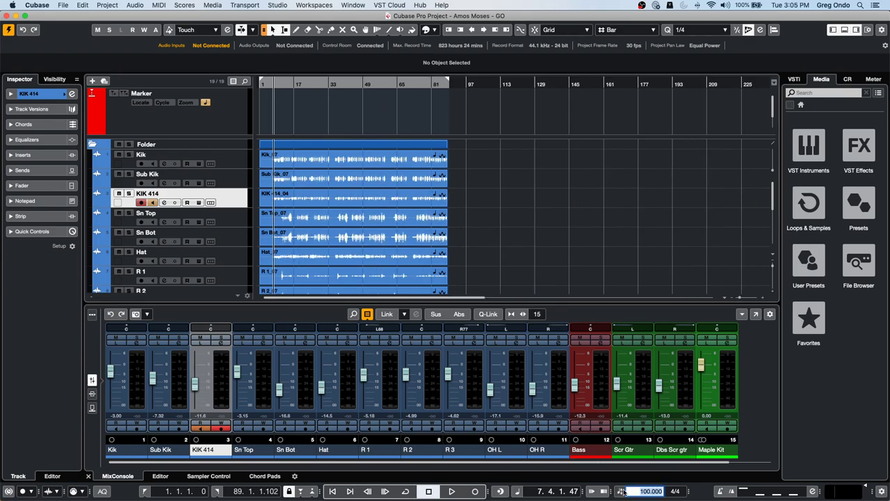
pyautogui.click(622, 491)
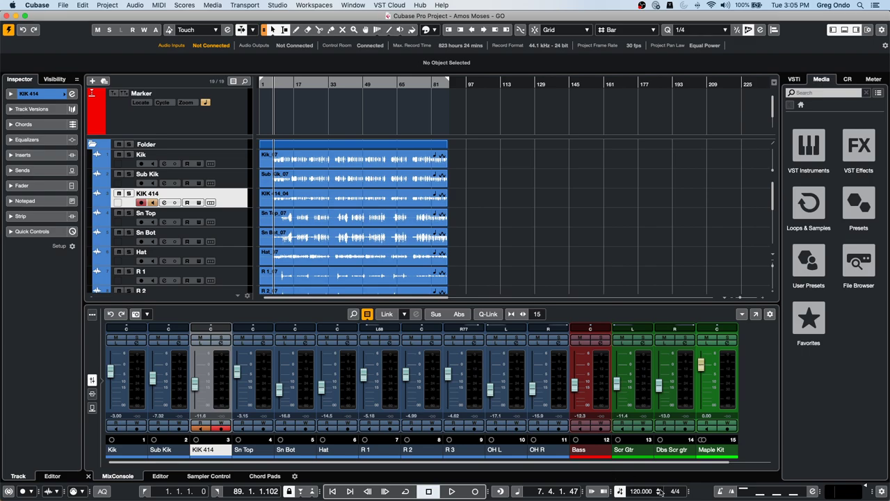
pyautogui.click(636, 491)
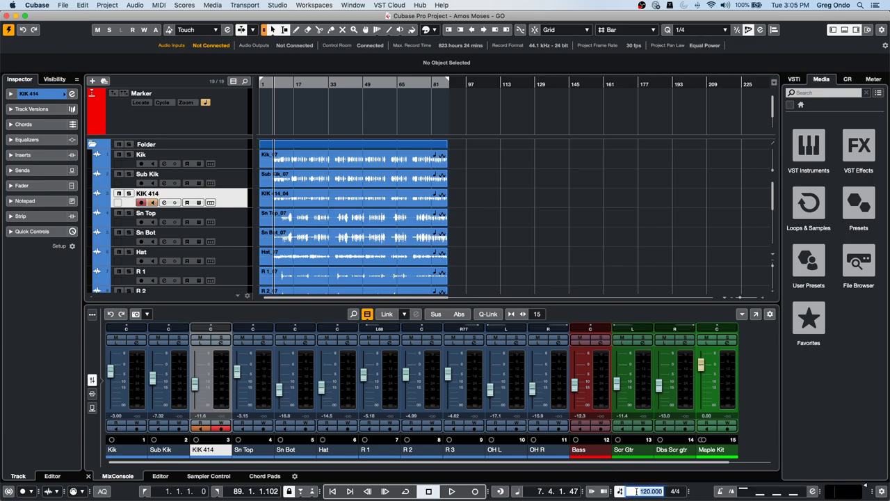
pyautogui.write('100')
pyautogui.press('Return')
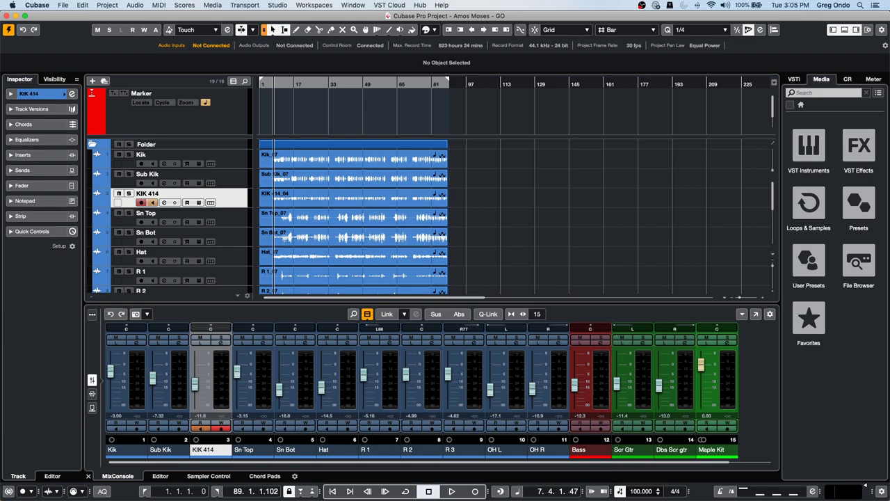
# Play the project from the beginning to hear the recorded tracks, and stop playback.
pyautogui.press('Home')
pyautogui.press('space')
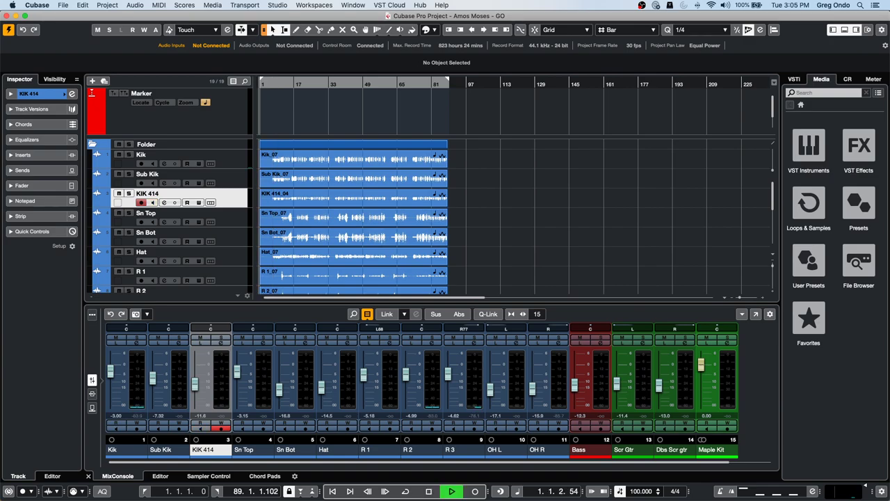
pyautogui.click(281, 85)
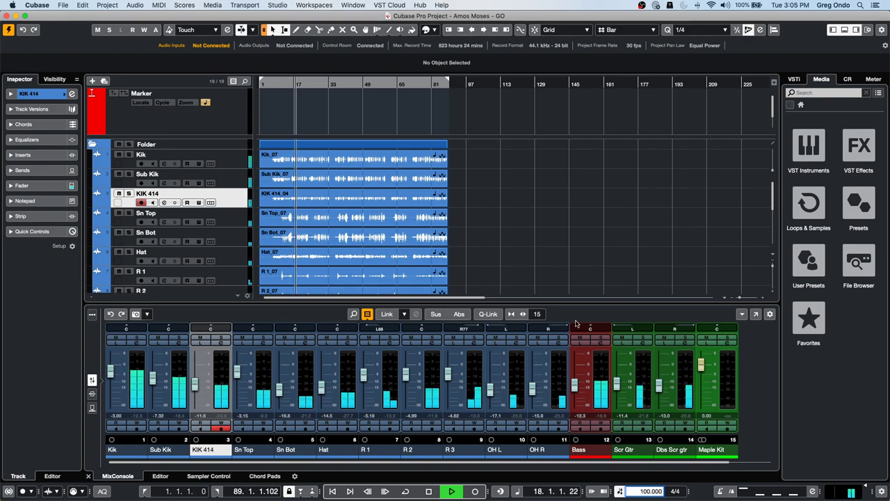
pyautogui.click(524, 252)
pyautogui.press('space')
# Open the Project Logical Editor for the Amos Moses - GO project.
pyautogui.click(203, 6)
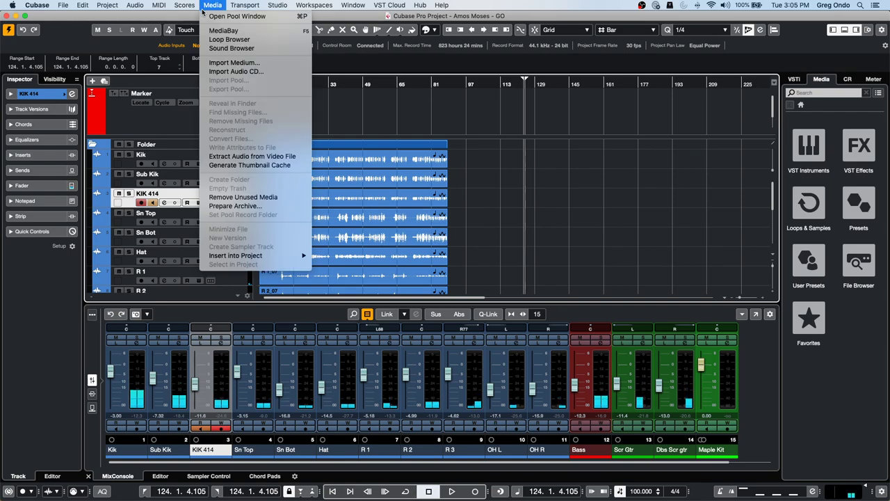
pyautogui.moveTo(184, 5)
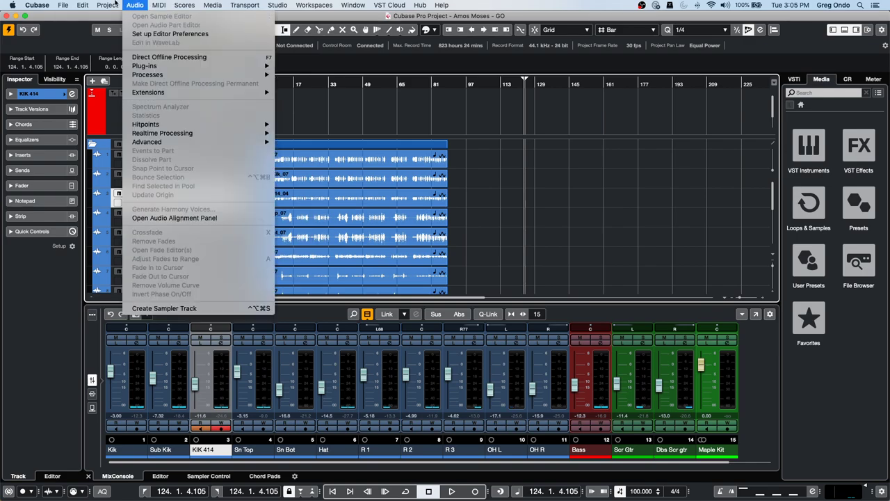
pyautogui.moveTo(107, 5)
pyautogui.moveTo(164, 239)
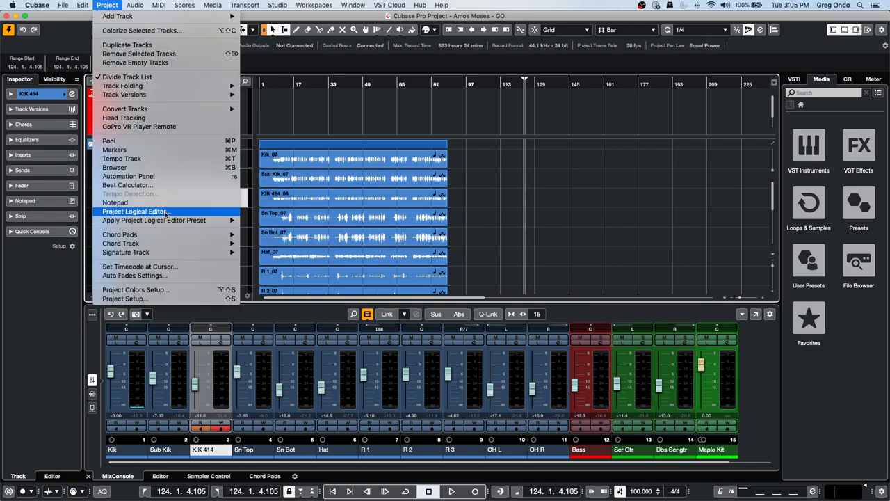
pyautogui.click(160, 211)
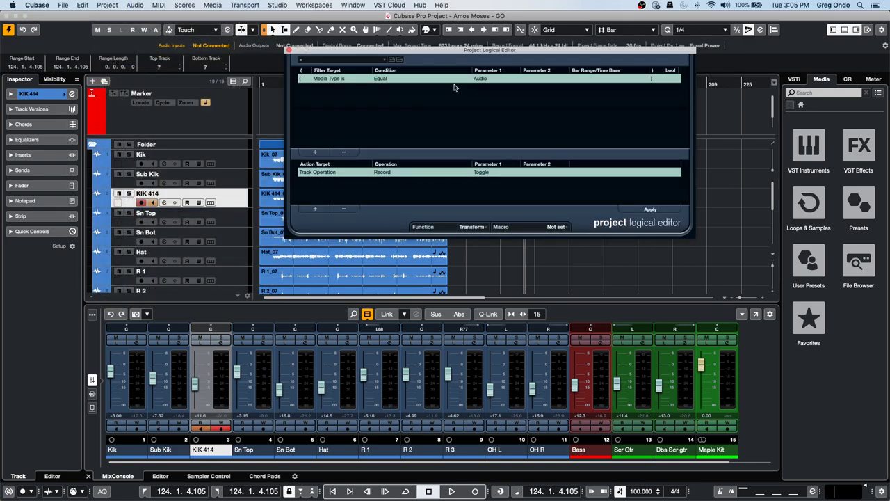
# Set the filter to Media Type Equal Tempo and the action to Trim, Multiply by 1.1.
pyautogui.click(494, 79)
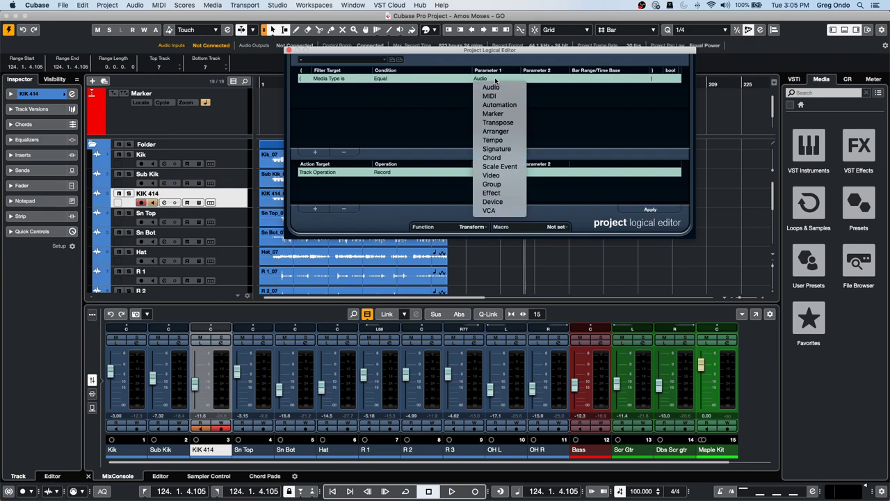
pyautogui.click(502, 142)
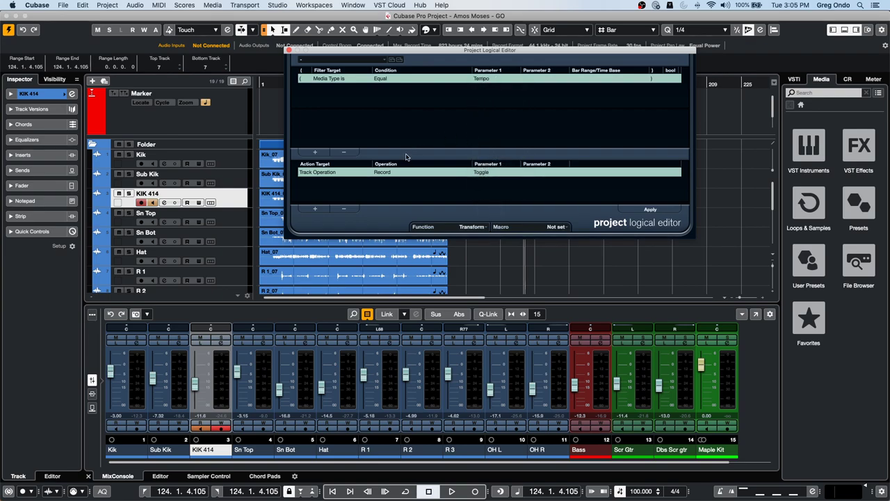
pyautogui.click(336, 174)
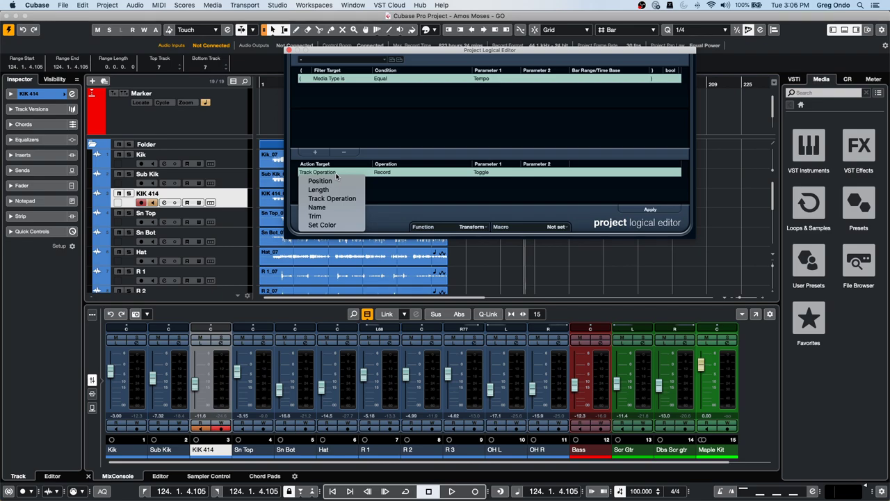
pyautogui.click(335, 220)
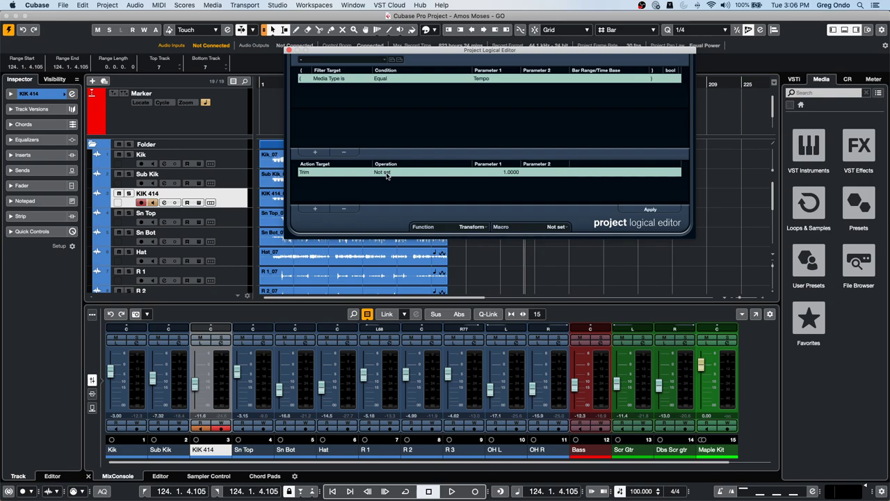
pyautogui.click(384, 172)
pyautogui.click(396, 181)
pyautogui.click(510, 171)
pyautogui.write('1')
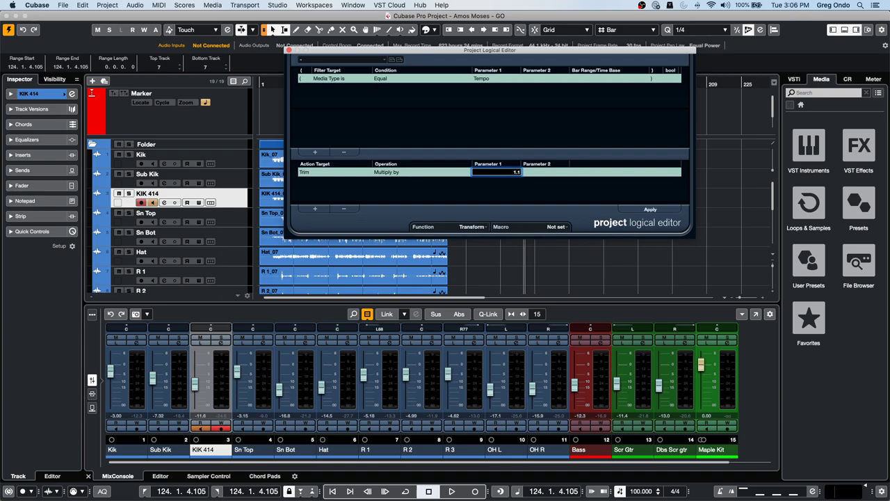
pyautogui.write('.1')
pyautogui.press('Return')
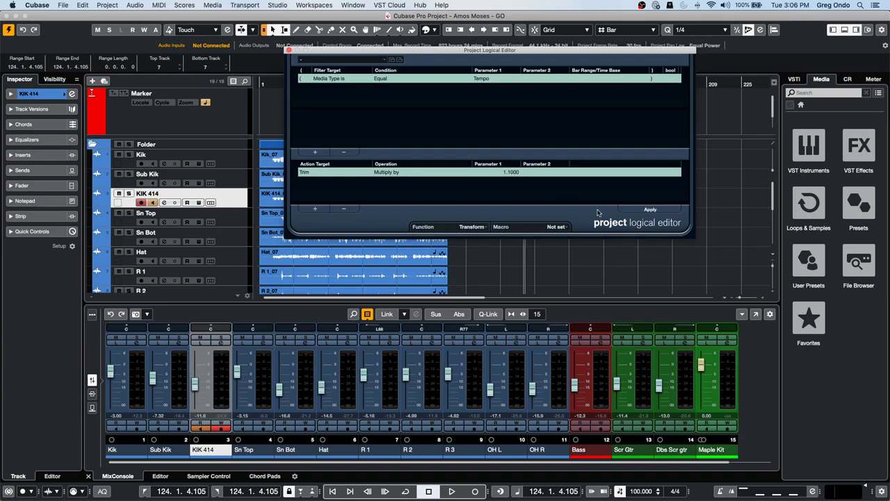
pyautogui.click(470, 228)
pyautogui.click(467, 233)
pyautogui.click(470, 228)
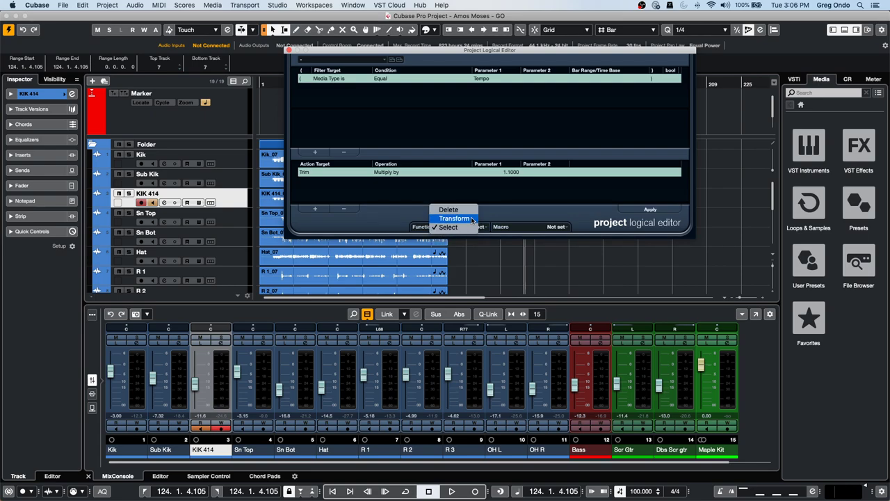
pyautogui.click(472, 219)
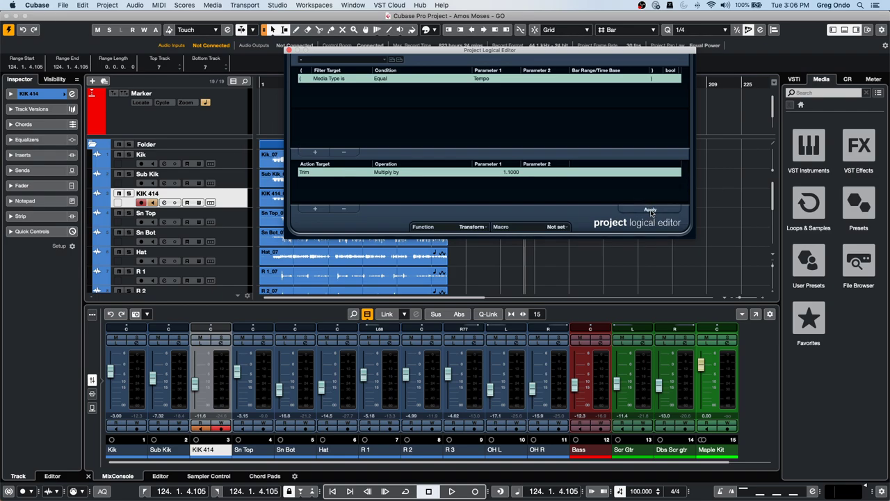
# Play and stop the project briefly, then add a Tempo track below the KIK 414 track and increase its height.
pyautogui.press('space')
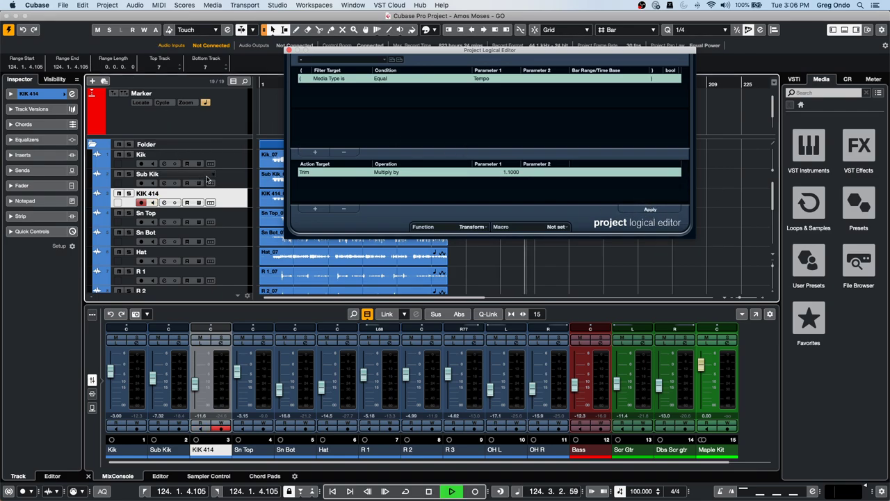
pyautogui.press('space')
pyautogui.rightClick(227, 197)
pyautogui.moveTo(327, 198)
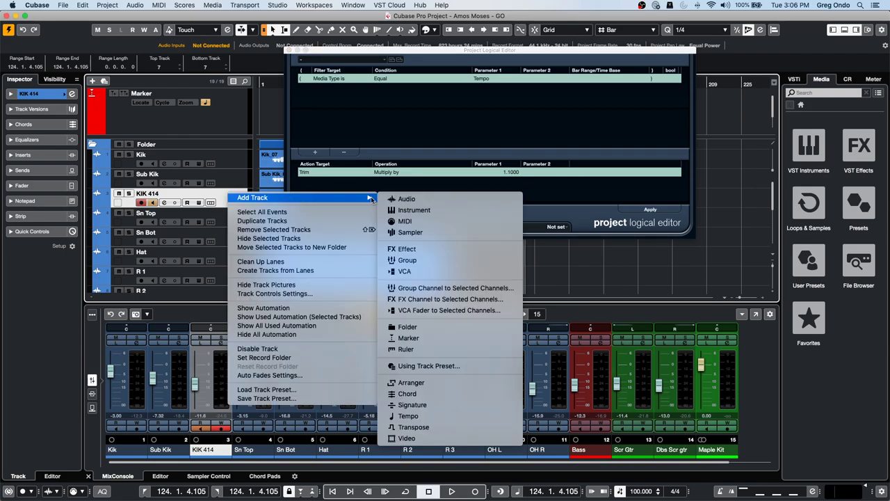
pyautogui.click(408, 416)
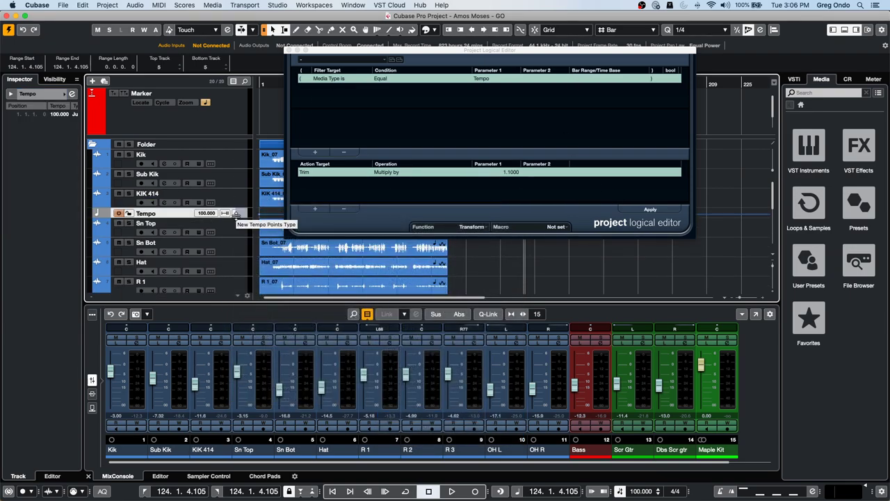
pyautogui.moveTo(235, 218); pyautogui.dragTo(234, 245)
# Play the project from the beginning and try applying the Tempo trim action during playback.
pyautogui.click(277, 83)
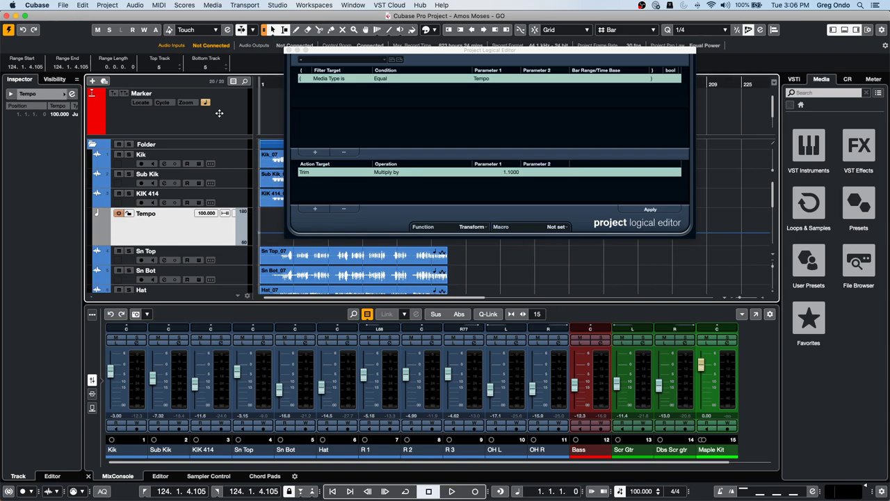
pyautogui.press('space')
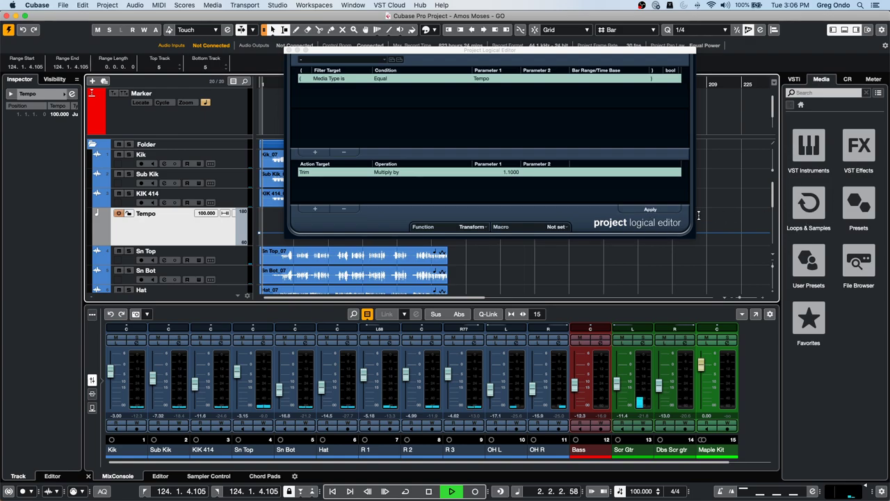
pyautogui.click(657, 211)
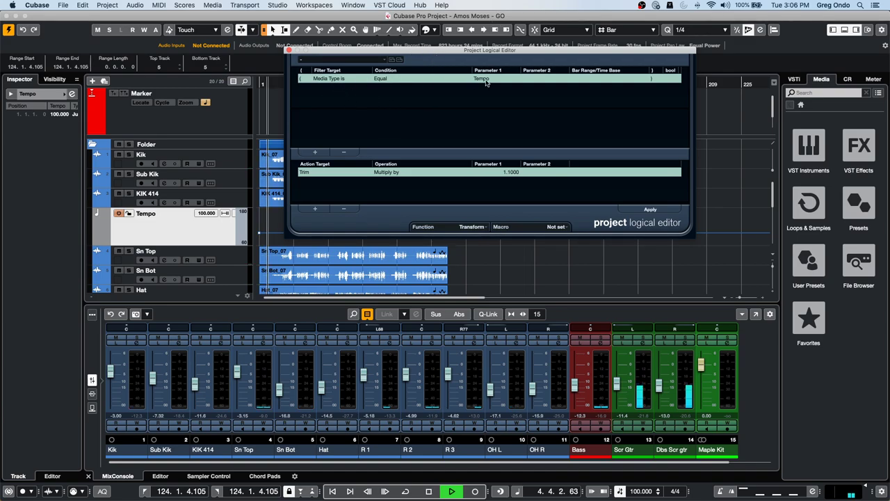
# Add a second filter condition with Property as its target, and close the Project Logical Editor.
pyautogui.click(314, 151)
pyautogui.click(321, 89)
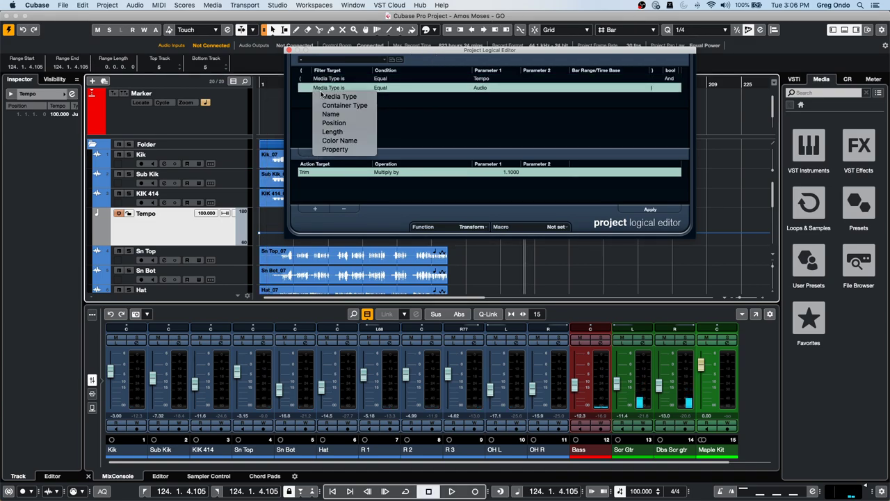
pyautogui.click(333, 148)
pyautogui.click(333, 87)
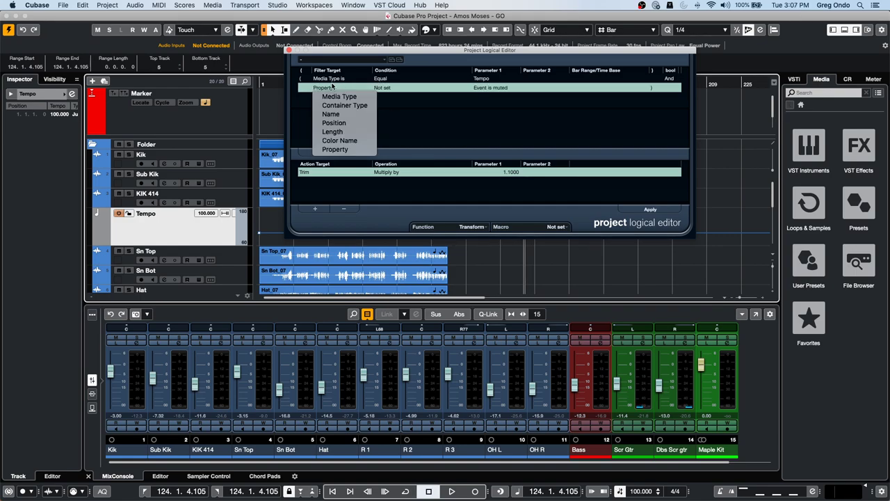
pyautogui.click(290, 51)
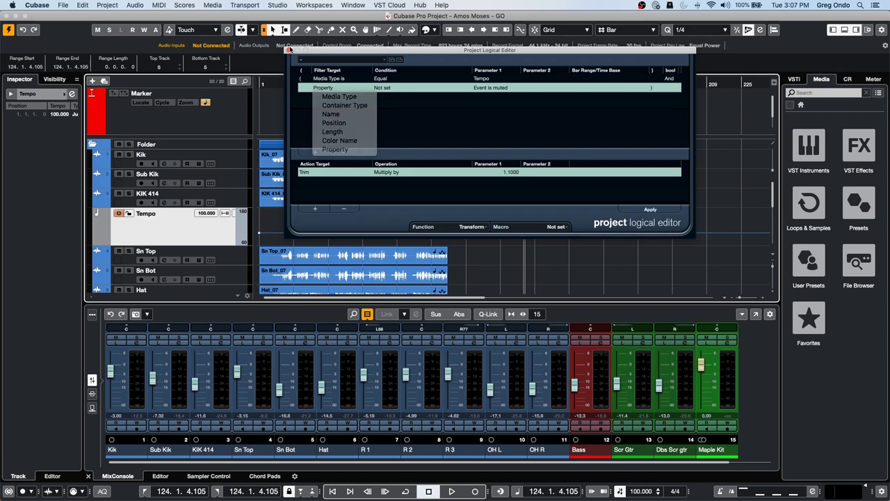
pyautogui.click(289, 50)
# Open the Key Commands settings and search the commands for "tempo".
pyautogui.click(189, 4)
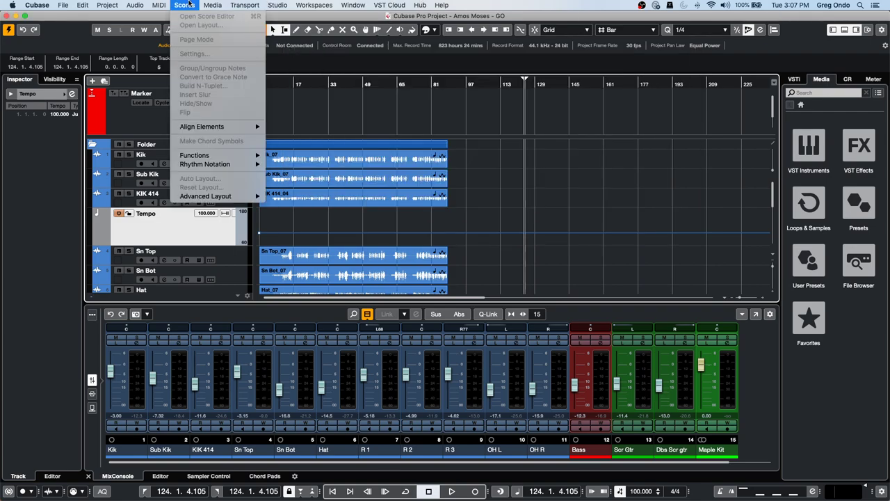
pyautogui.moveTo(203, 157)
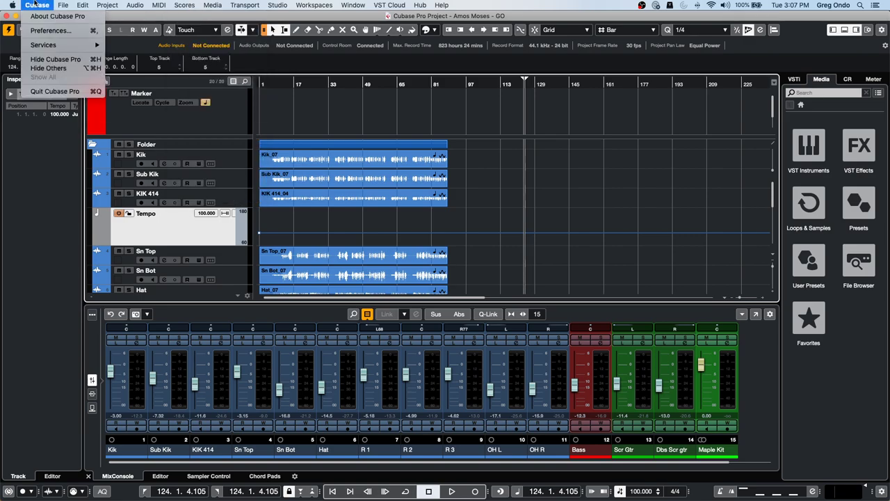
pyautogui.moveTo(64, 6)
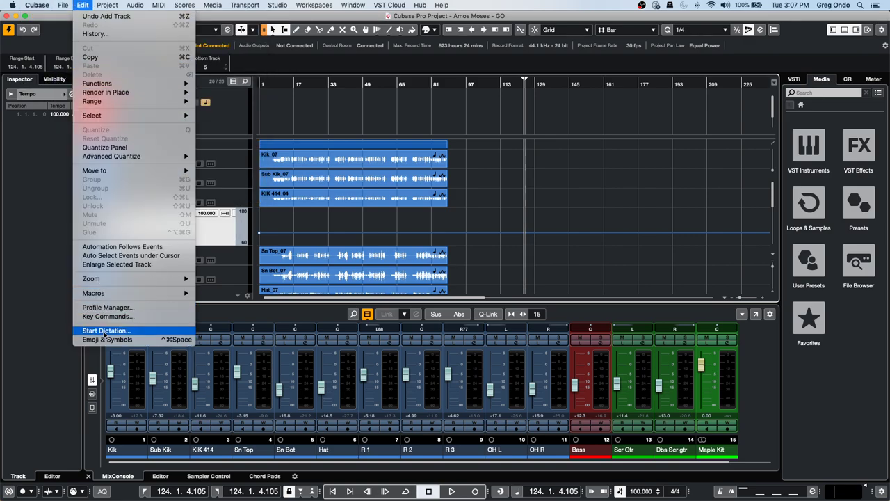
pyautogui.click(121, 316)
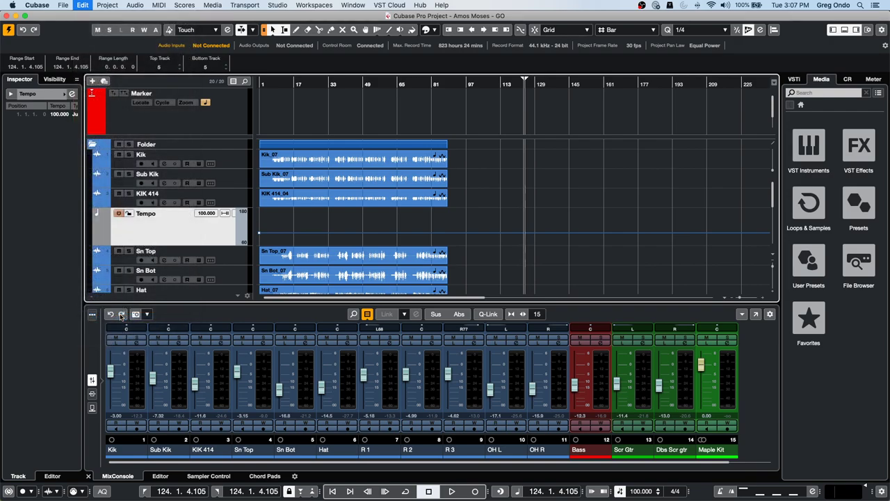
pyautogui.click(385, 86)
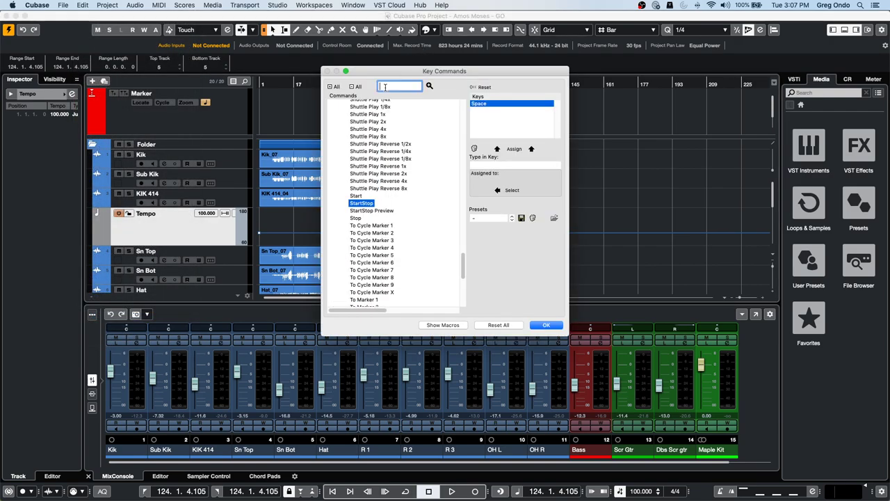
pyautogui.write('tempo')
pyautogui.press('Return')
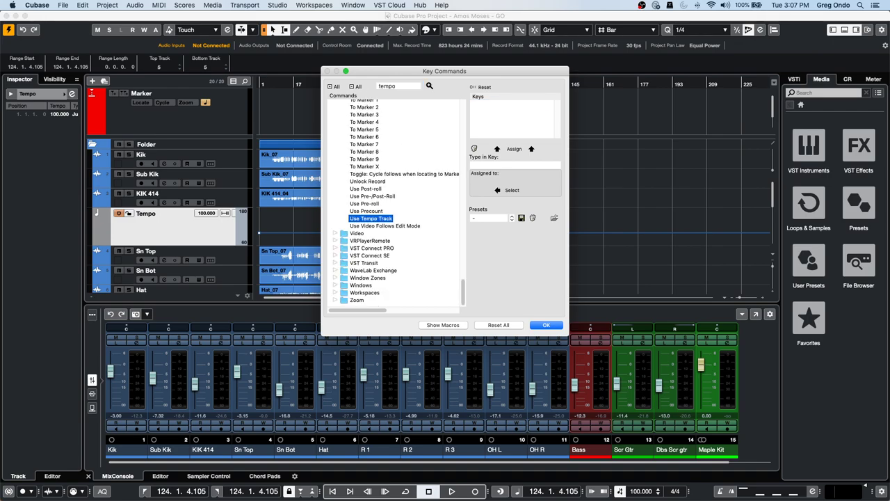
# Step through every Key Commands match for "tempo" to look for a tempo-setting command, and close the settings.
pyautogui.scroll(20, 367, 133)
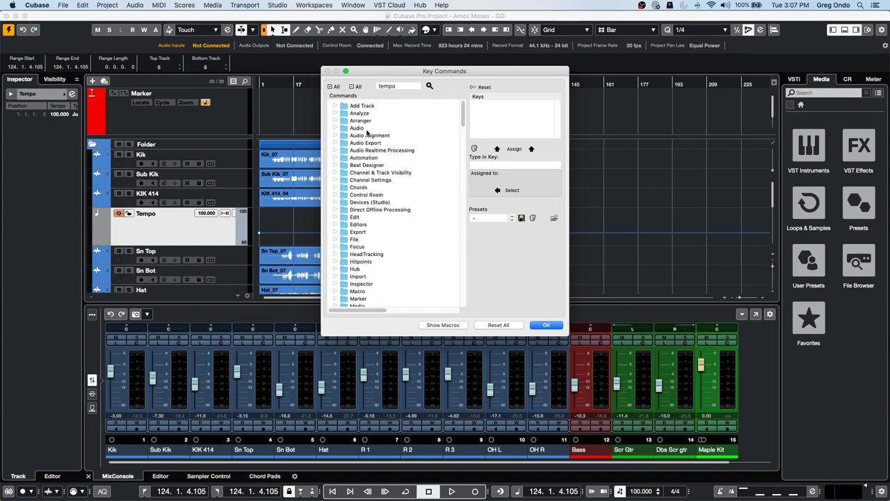
pyautogui.click(371, 106)
pyautogui.click(429, 85)
pyautogui.click(429, 85)
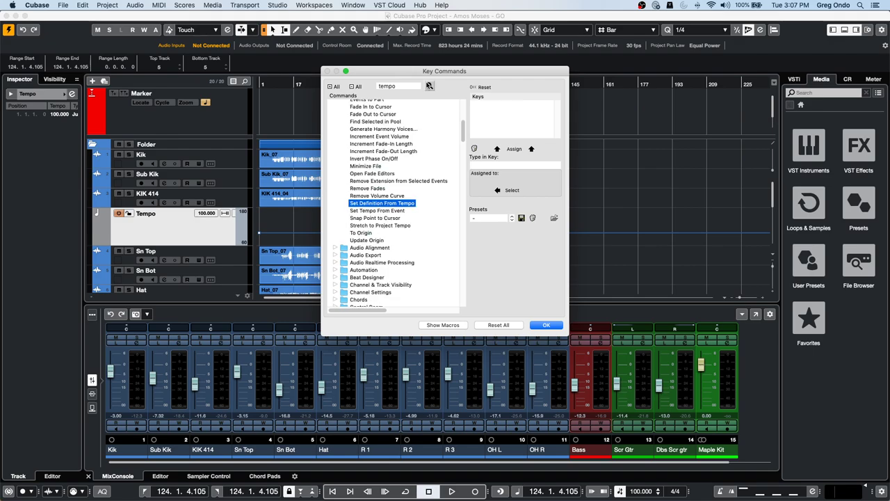
pyautogui.click(429, 86)
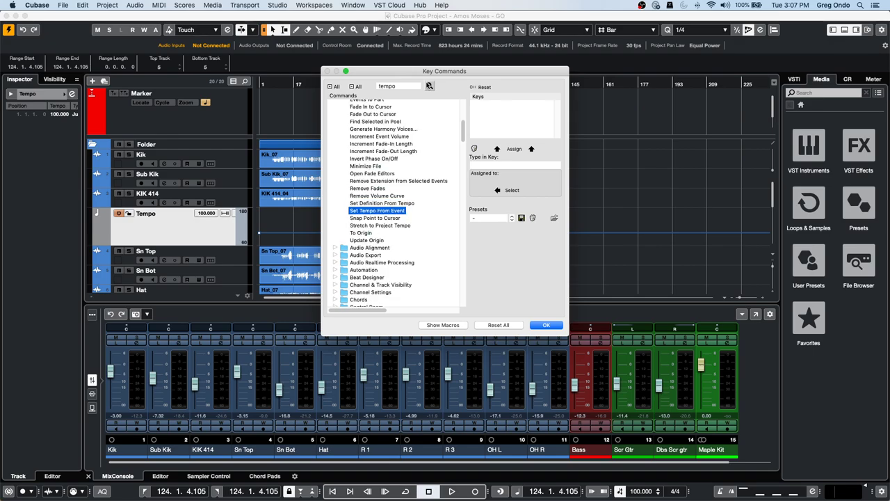
pyautogui.click(429, 86)
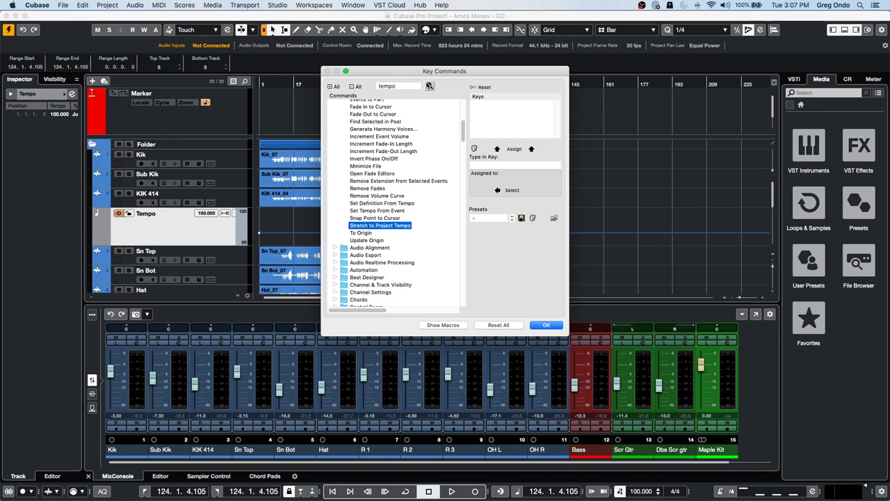
pyautogui.click(429, 86)
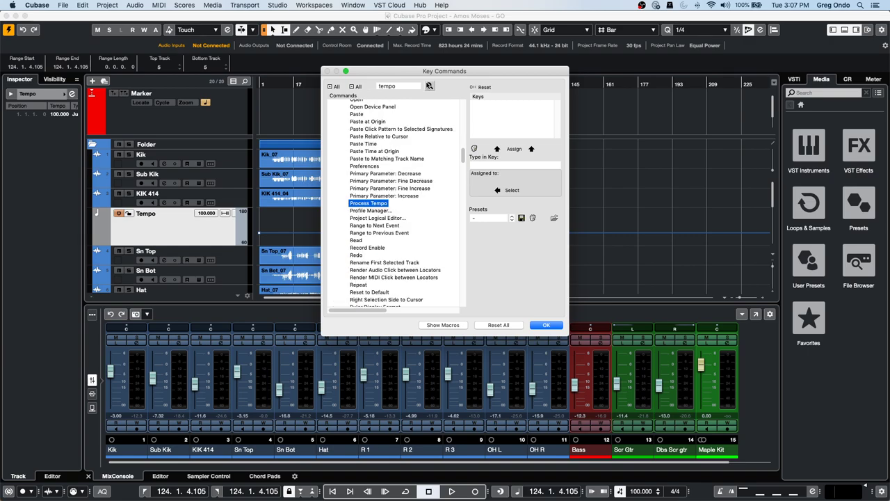
pyautogui.click(429, 86)
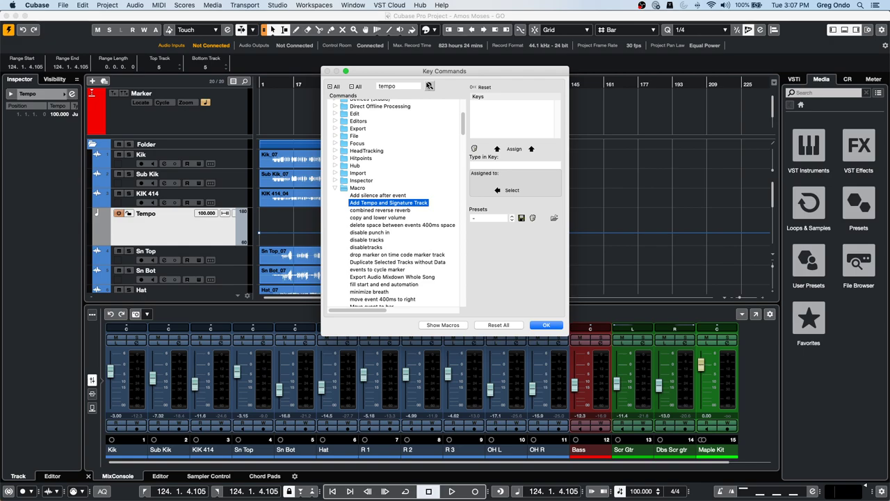
pyautogui.click(429, 86)
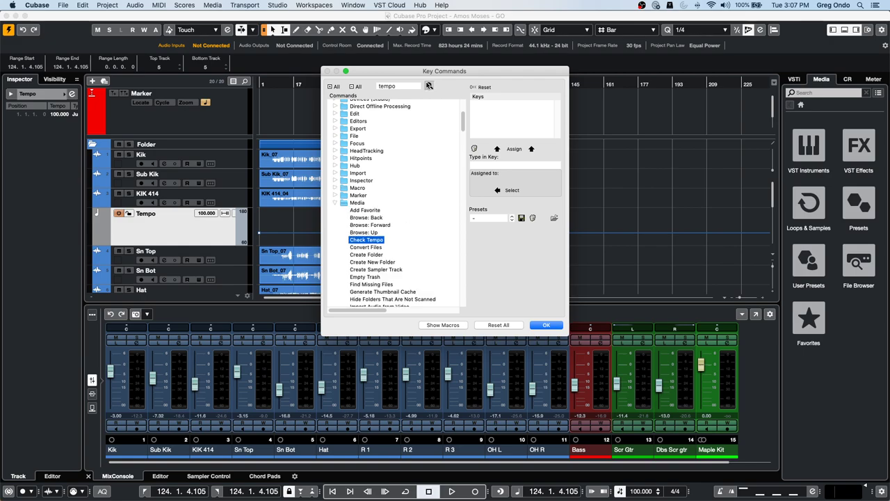
pyautogui.click(429, 86)
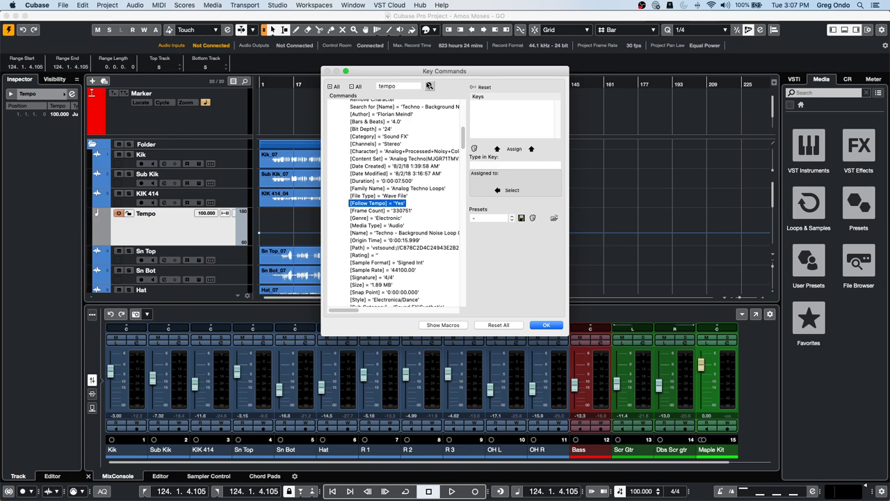
pyautogui.click(429, 86)
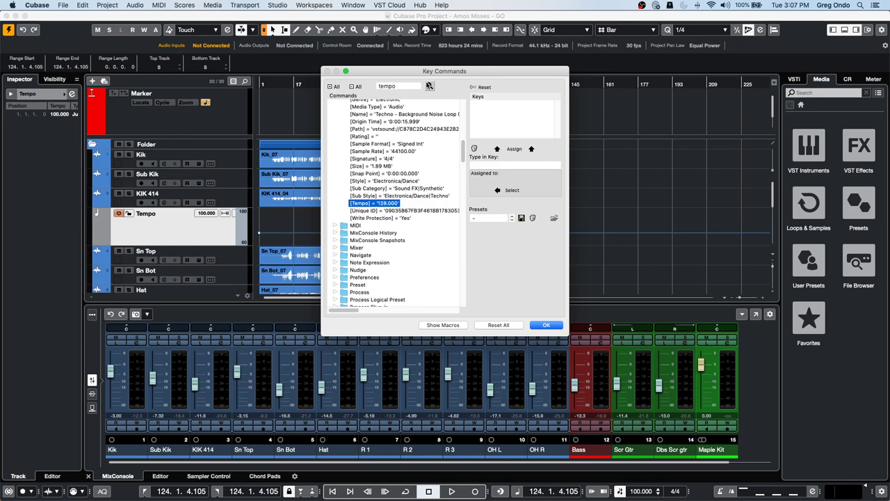
pyautogui.click(429, 86)
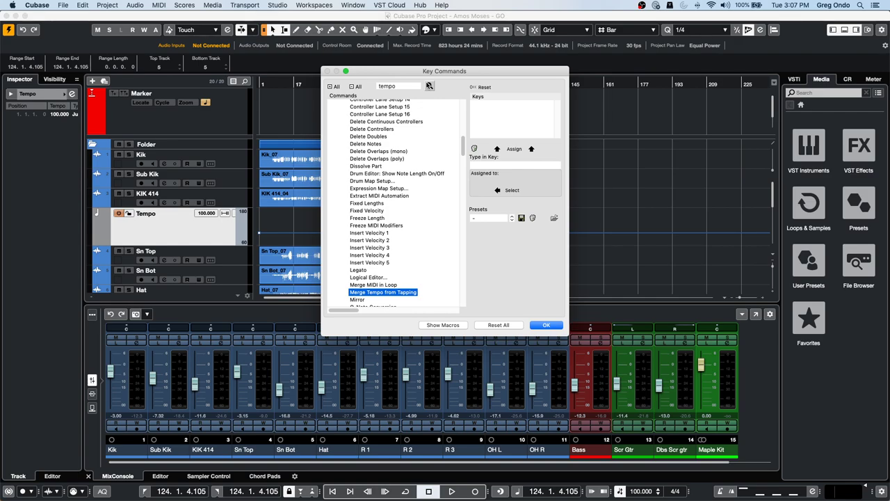
pyautogui.click(429, 85)
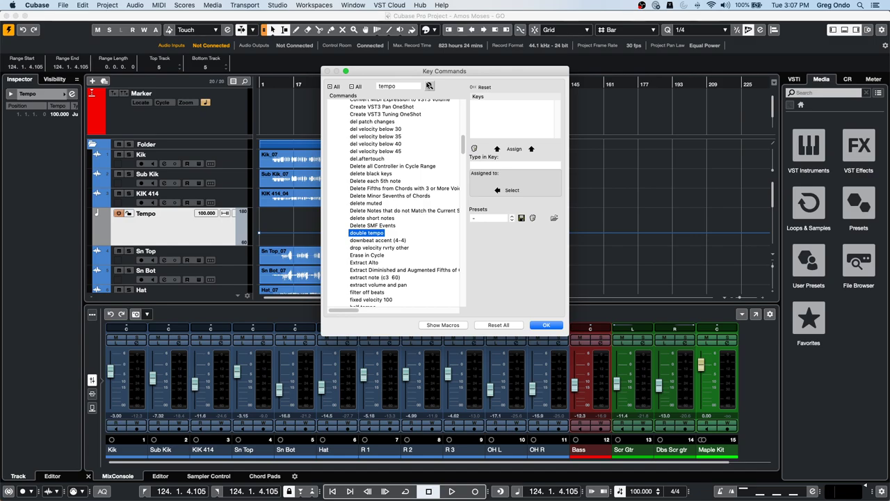
pyautogui.click(429, 85)
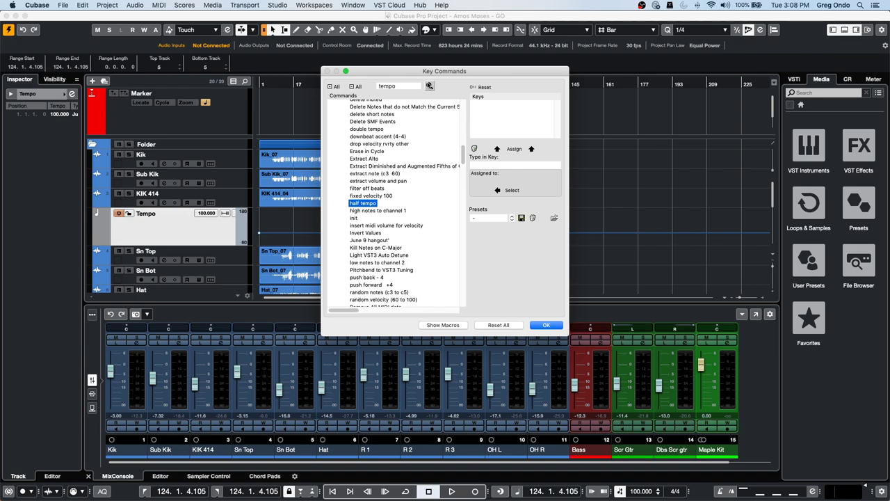
pyautogui.click(428, 85)
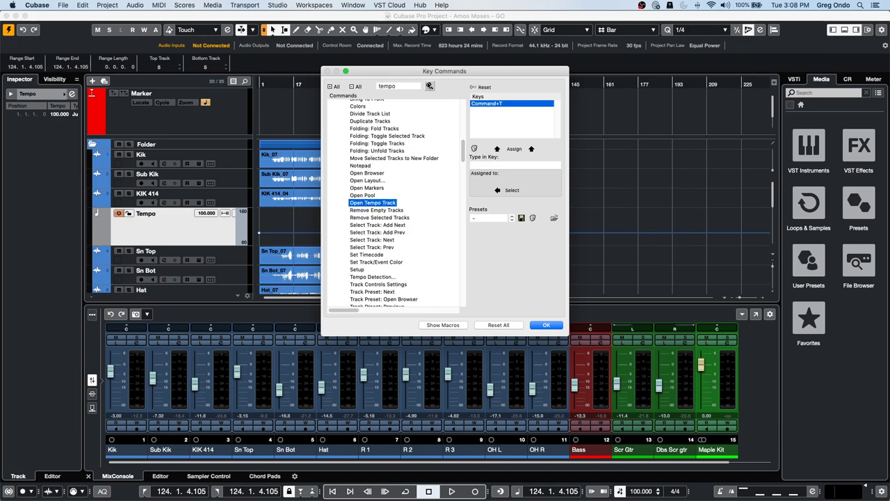
pyautogui.click(429, 86)
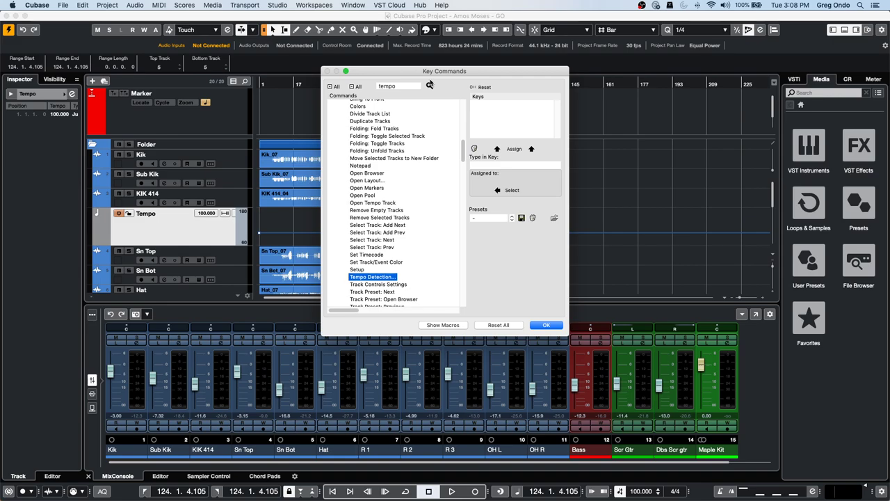
pyautogui.click(429, 85)
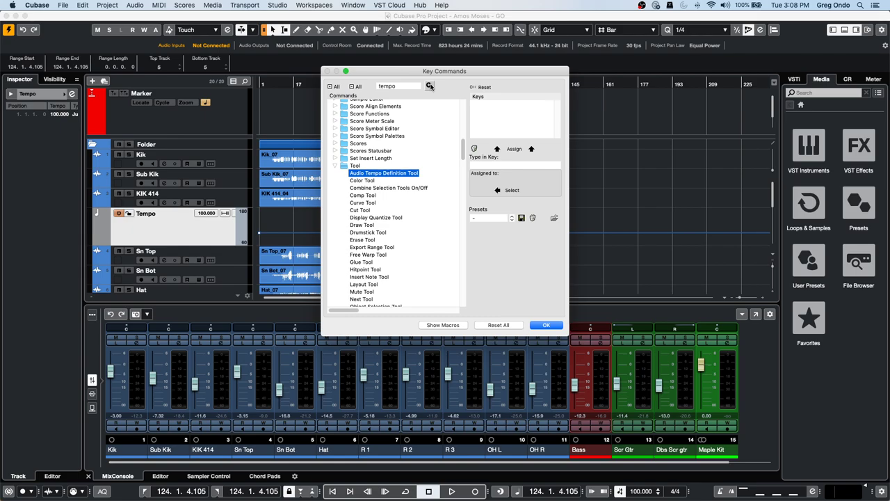
pyautogui.click(429, 86)
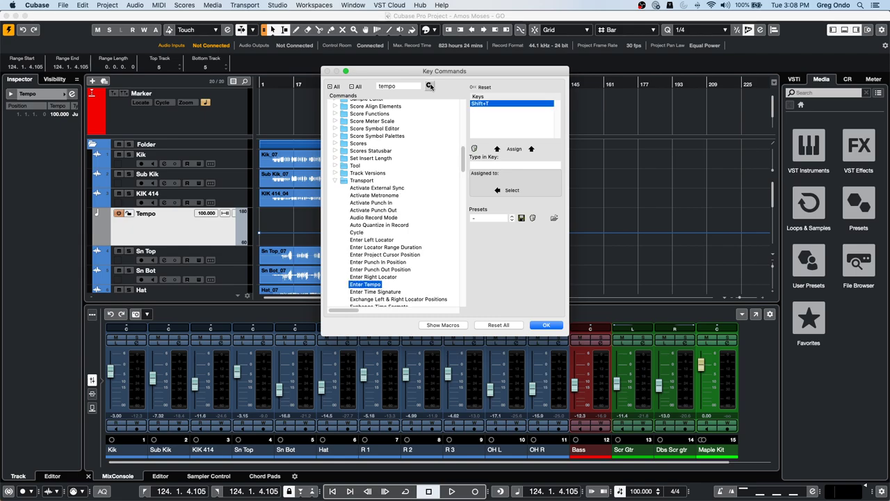
pyautogui.click(430, 86)
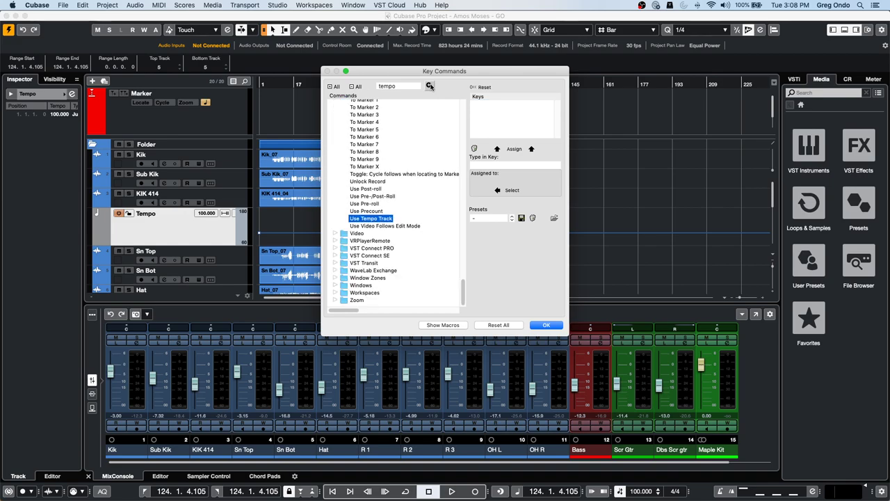
pyautogui.click(430, 85)
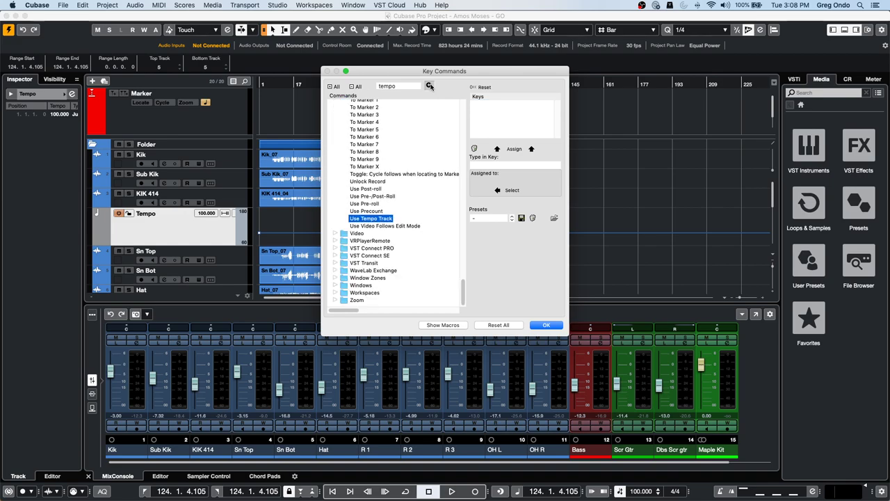
pyautogui.click(429, 85)
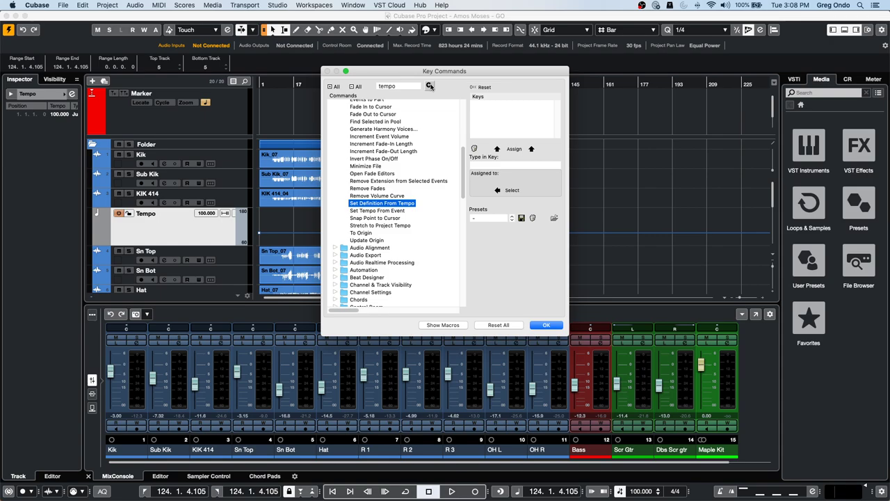
pyautogui.click(429, 85)
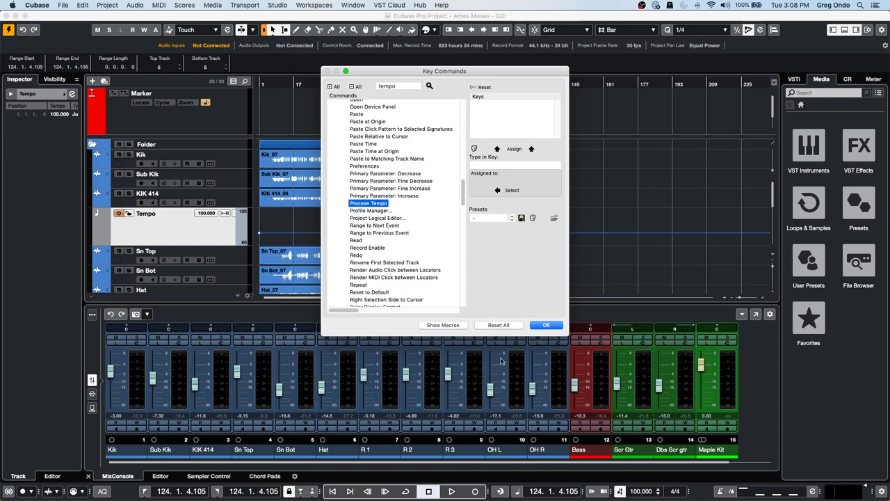
pyautogui.click(546, 325)
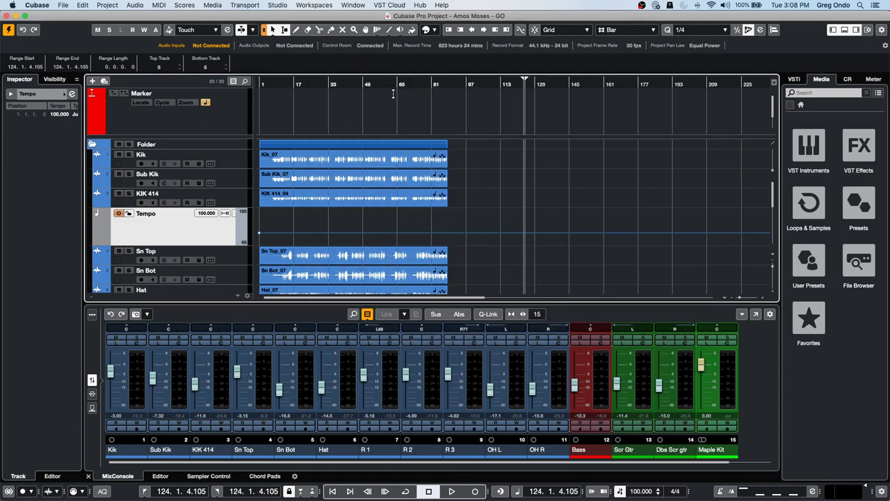
# Open the Tempo Track Editor to view the project's tempo curve, and close it.
pyautogui.click(82, 5)
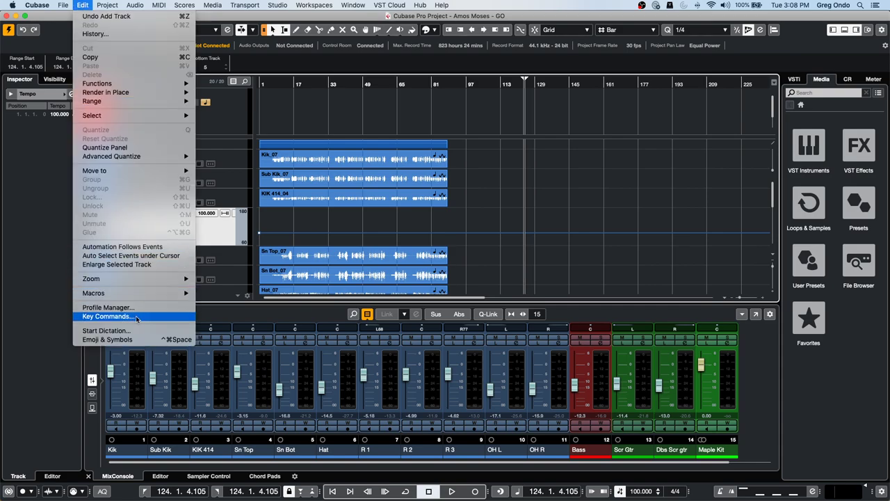
pyautogui.moveTo(137, 276)
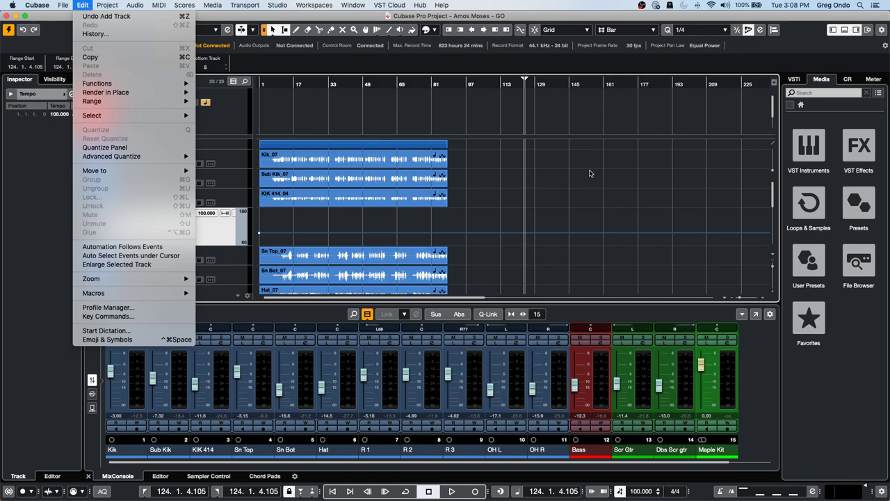
pyautogui.press('super+t')
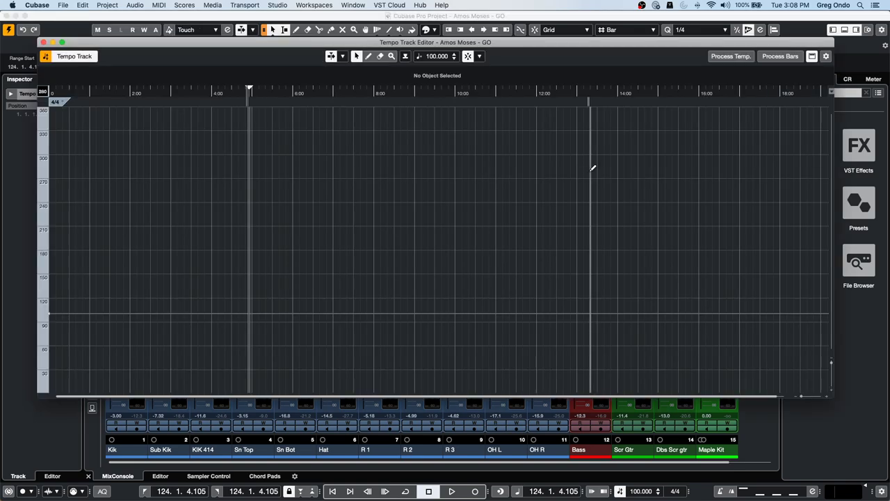
pyautogui.click(43, 42)
# Open the Profile Manager to view the available profiles, and close it.
pyautogui.click(62, 5)
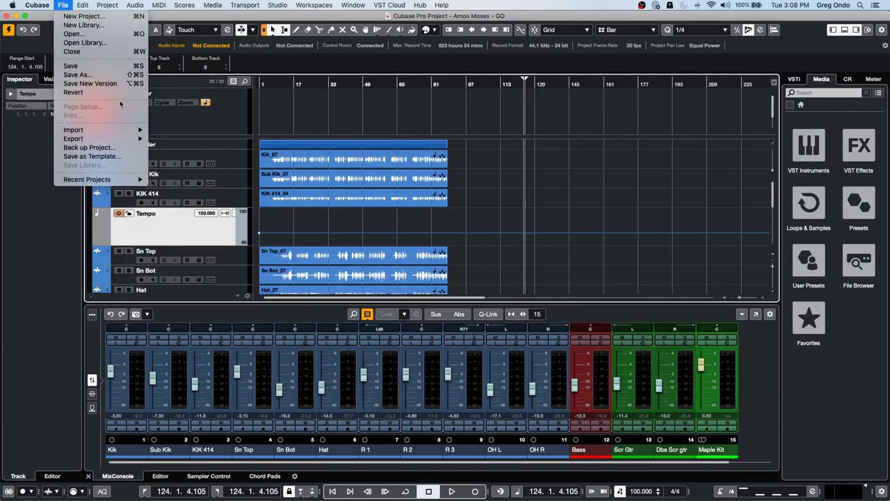
pyautogui.moveTo(118, 138)
pyautogui.moveTo(80, 5)
pyautogui.click(107, 307)
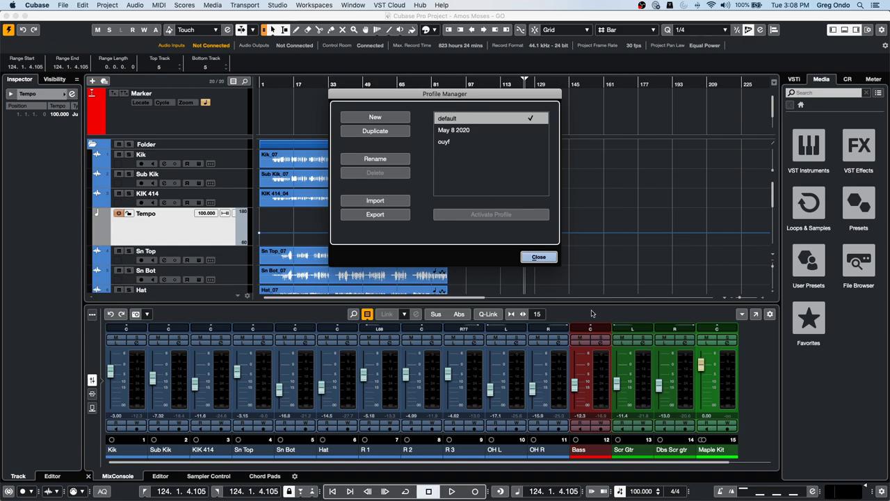
pyautogui.click(539, 257)
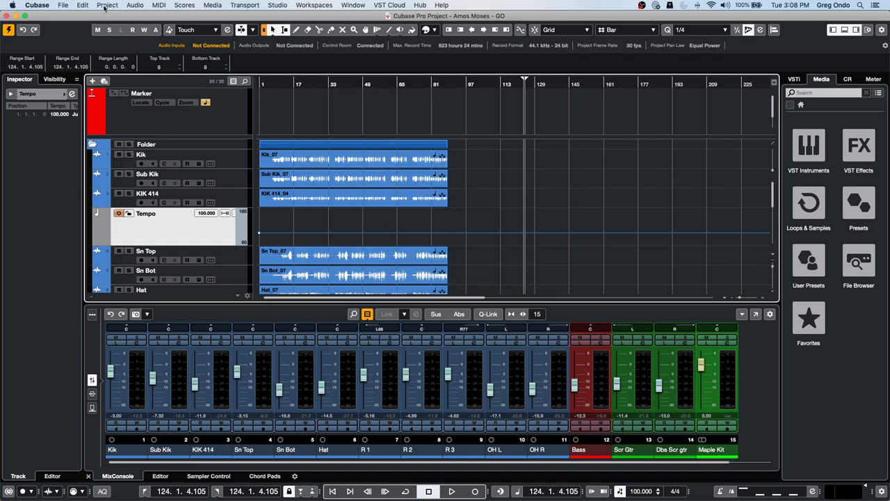
# Reopen the Key Commands settings and search the commands for "set tempo".
pyautogui.click(83, 6)
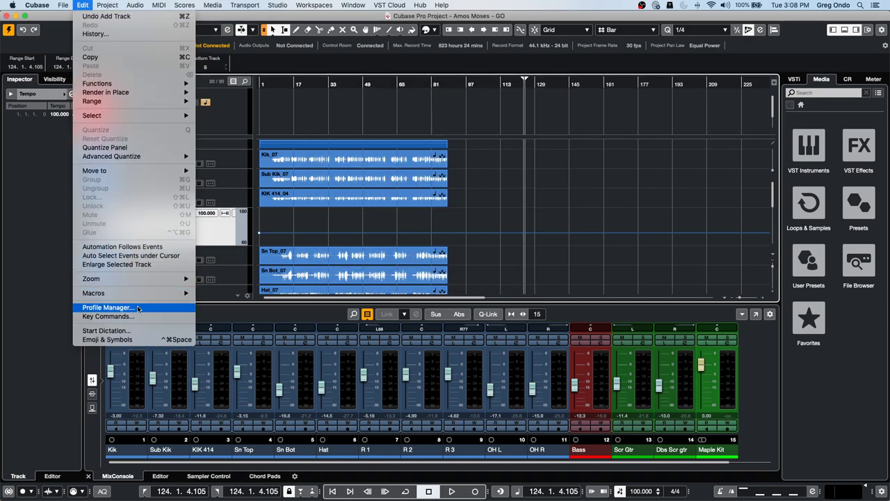
pyautogui.moveTo(144, 295)
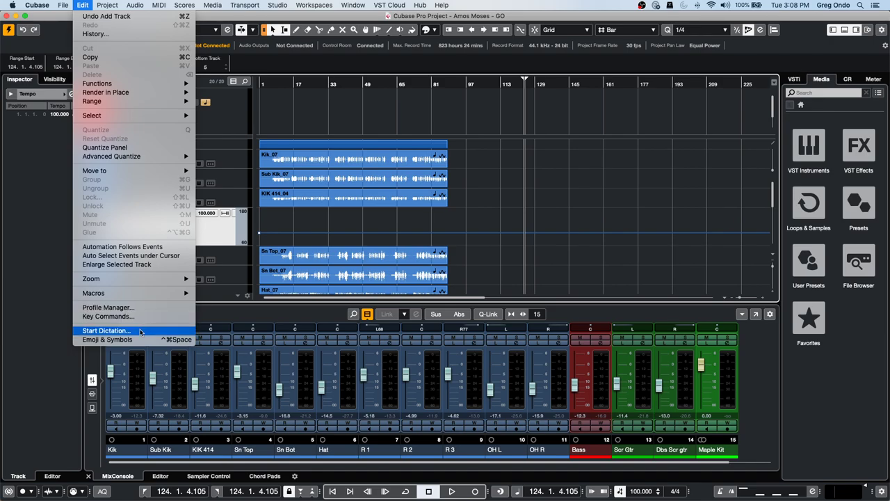
pyautogui.click(142, 317)
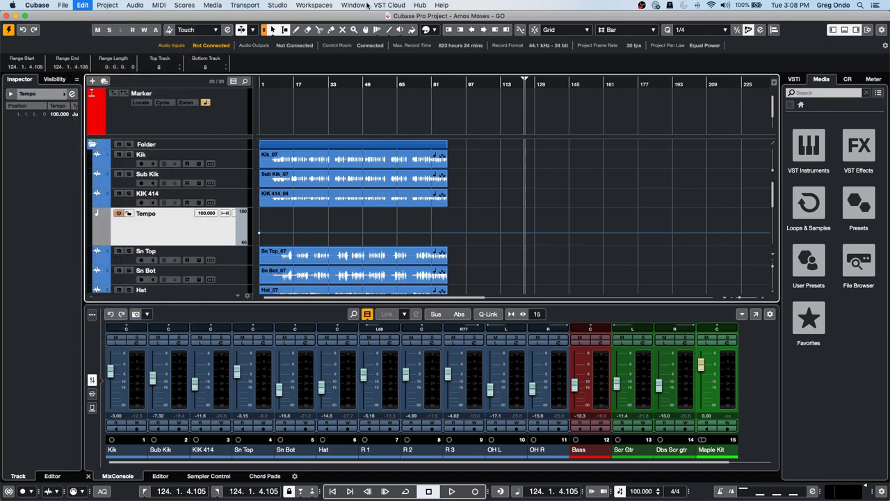
pyautogui.click(394, 85)
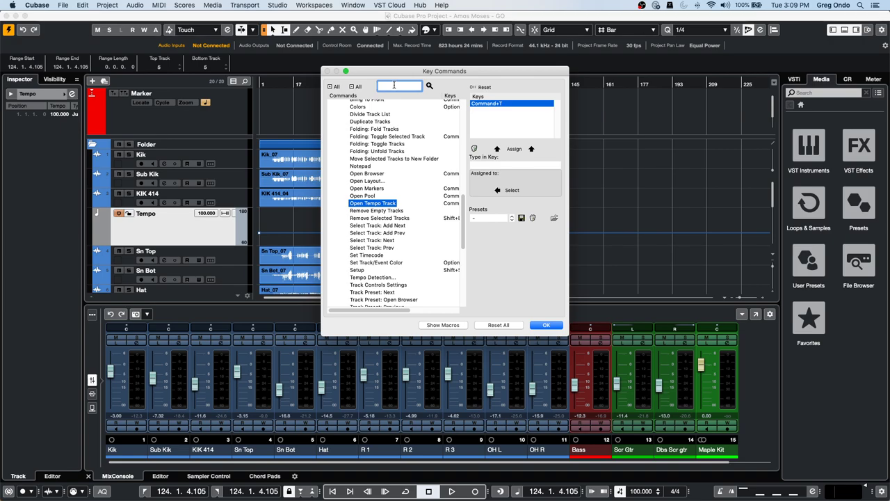
pyautogui.write('s')
pyautogui.write('et tem')
pyautogui.write(' temo')
pyautogui.press('BackSpace')
pyautogui.write('po')
pyautogui.press('Return')
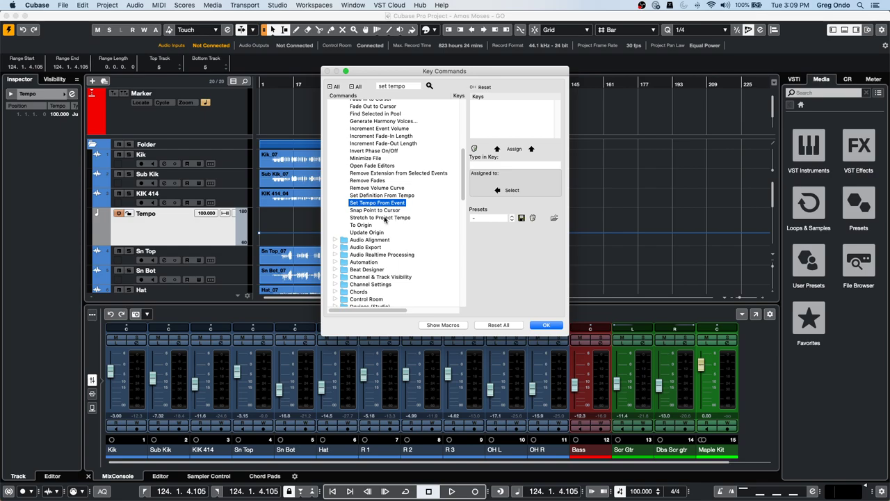
# Replace the Key Commands search term and search for "input tempo".
pyautogui.tripleClick(400, 85)
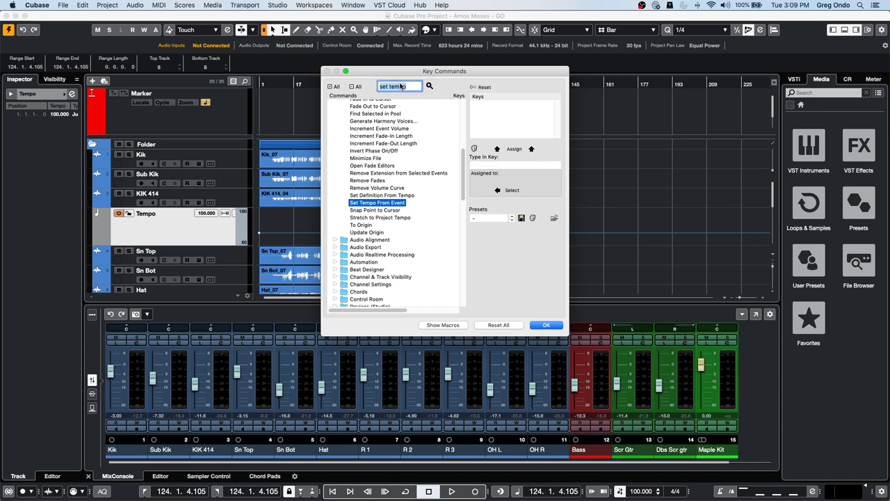
pyautogui.write('t')
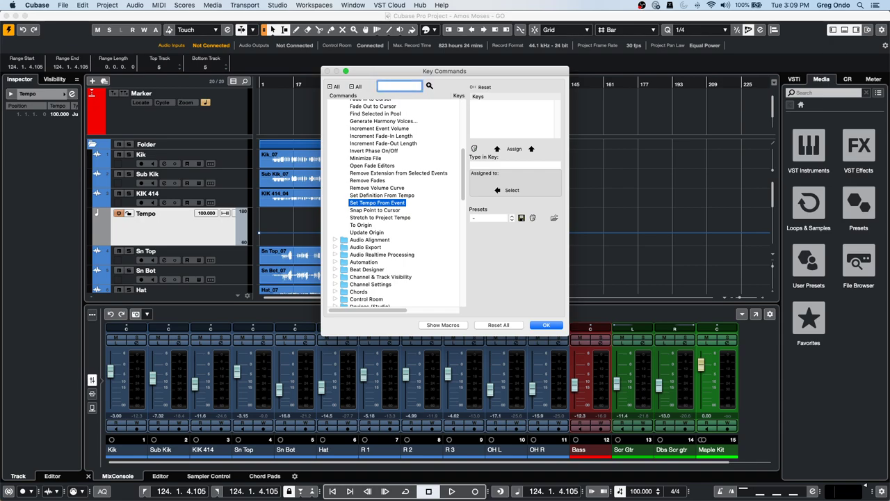
pyautogui.write('input tempo')
pyautogui.press('Return')
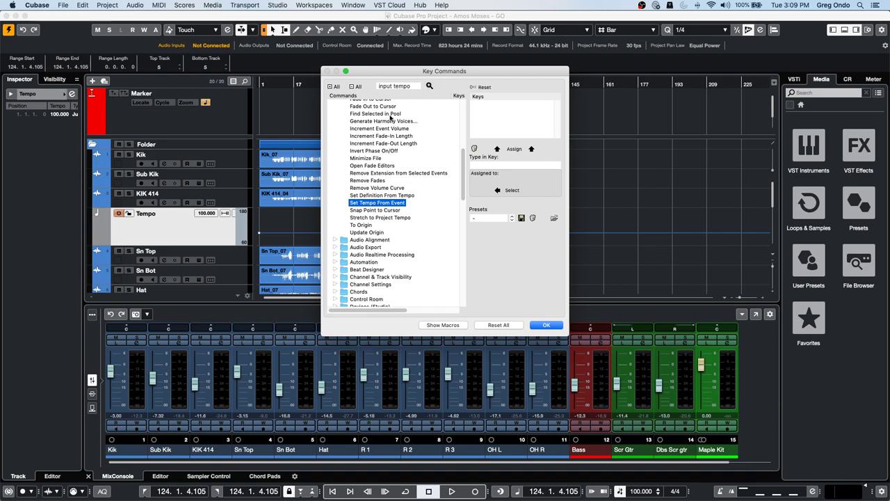
# Replace the Key Commands search term and search the command list for "tempo".
pyautogui.scroll(5, 377, 146)
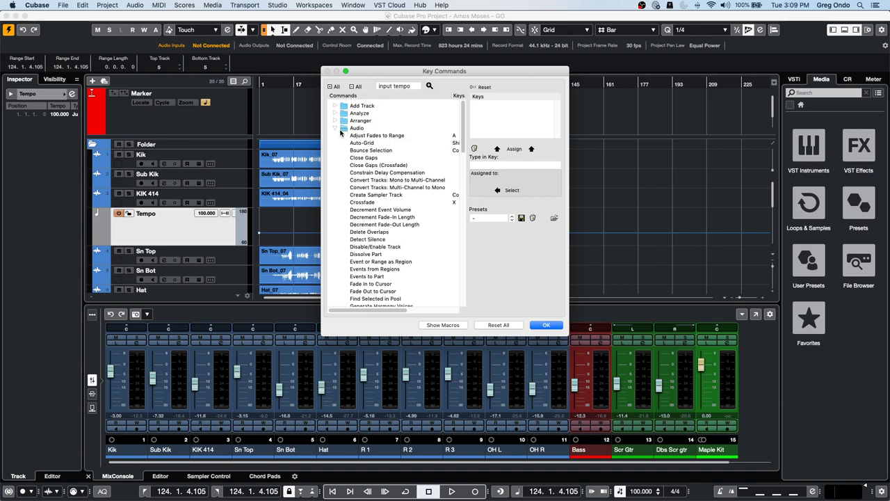
pyautogui.click(358, 120)
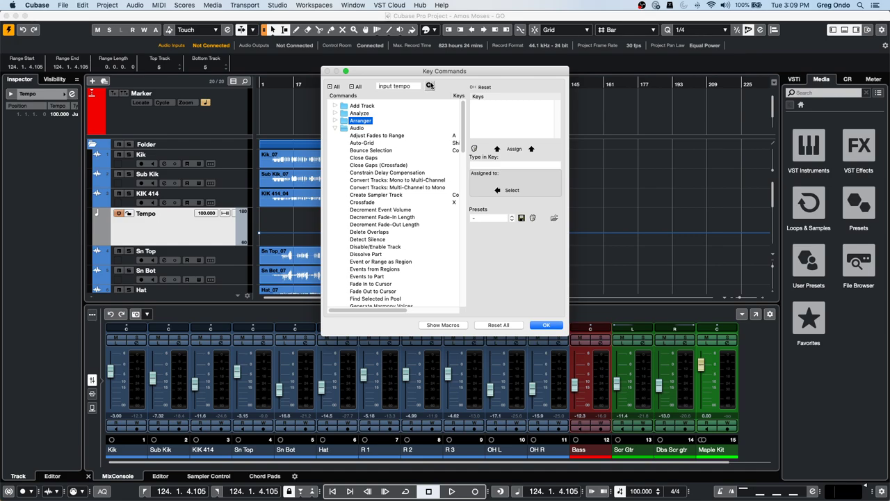
pyautogui.click(407, 88)
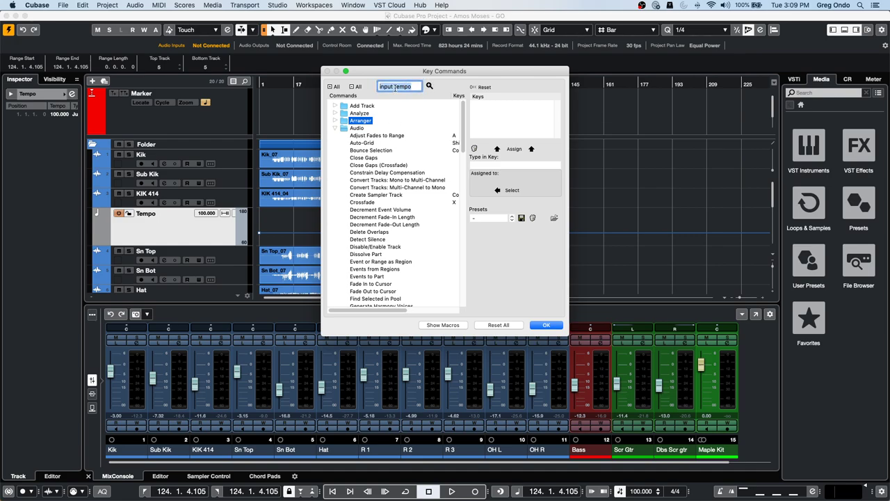
pyautogui.write('tempo')
pyautogui.press('Return')
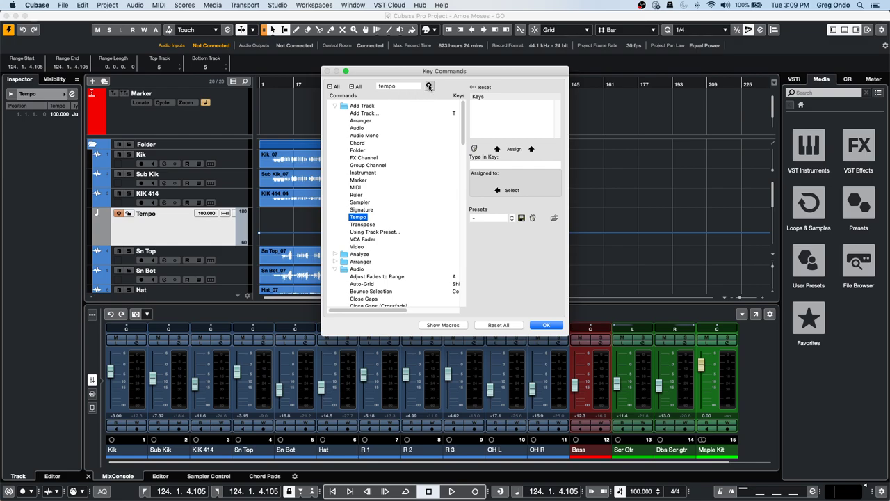
# Step through the matching tempo commands as far as Enter Tempo in the Transport category, and close the Key Commands settings.
pyautogui.click(429, 86)
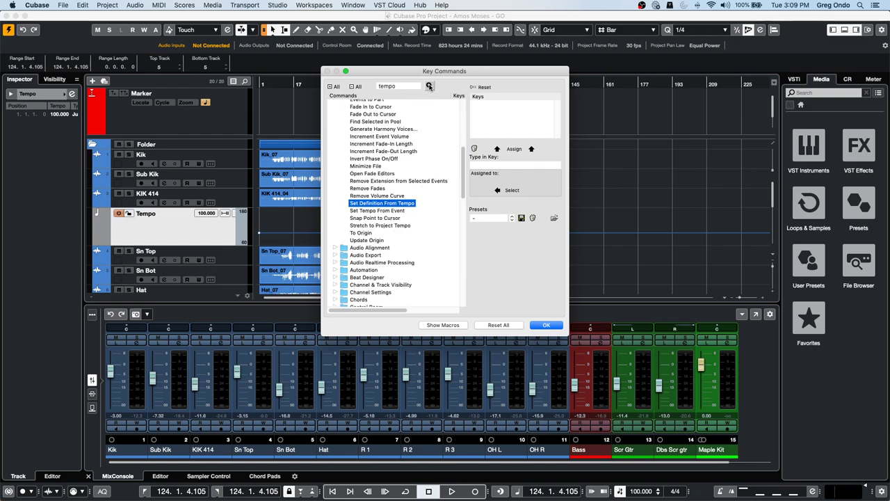
pyautogui.click(429, 86)
pyautogui.click(429, 86)
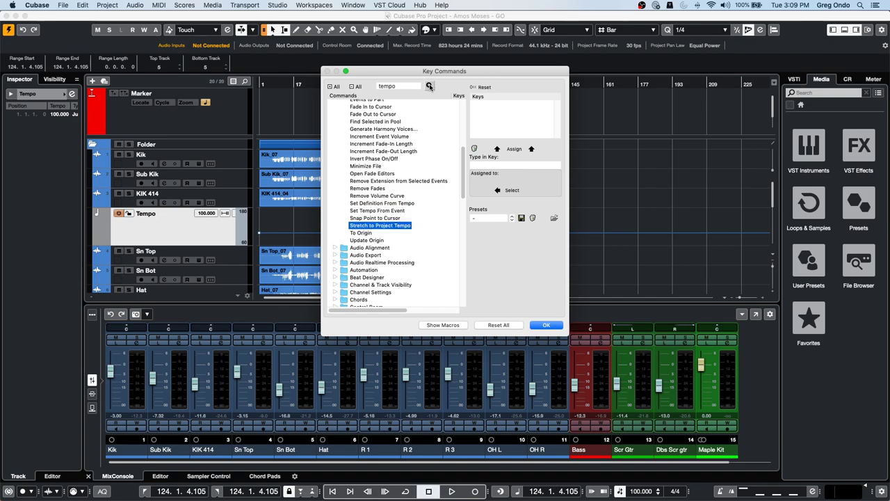
pyautogui.click(429, 86)
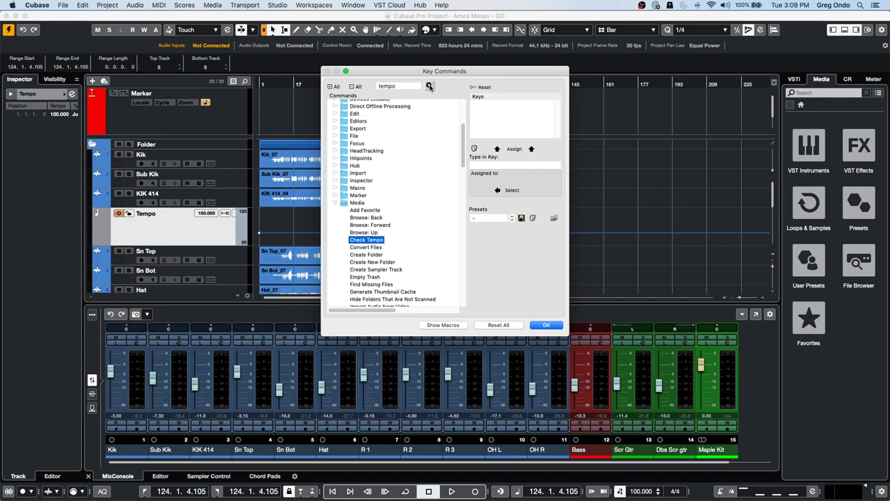
pyautogui.click(429, 86)
pyautogui.click(429, 86)
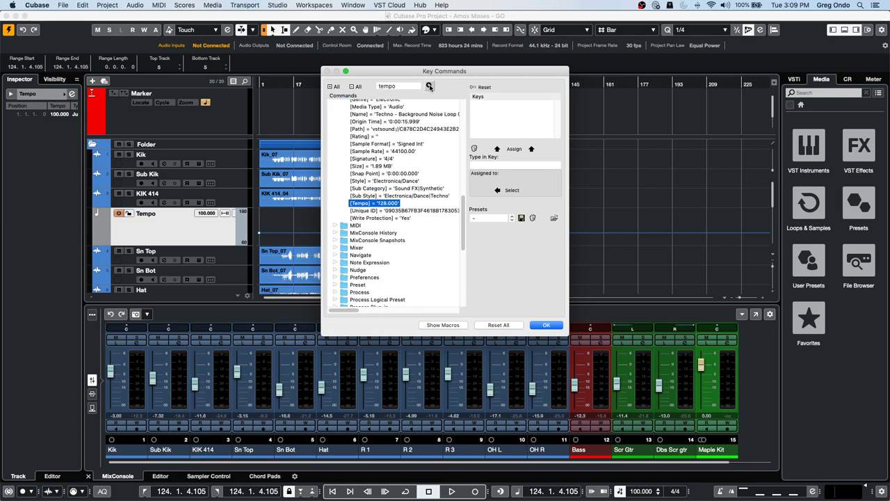
pyautogui.click(429, 86)
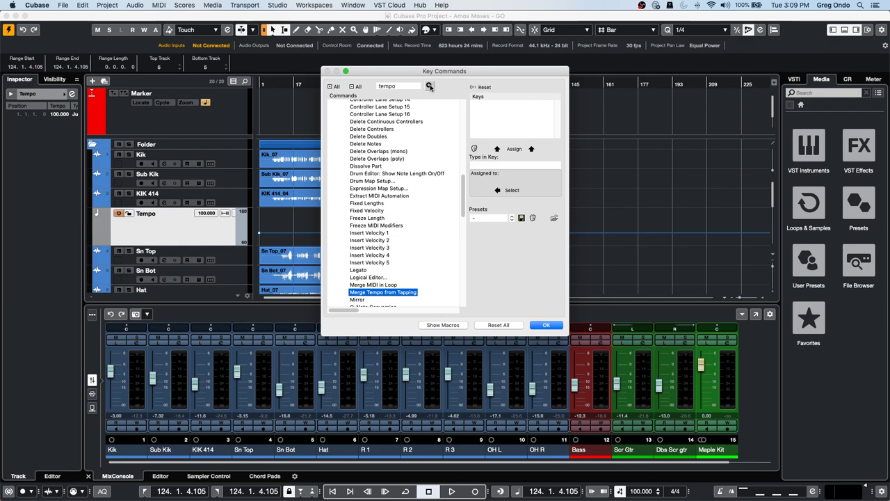
pyautogui.click(430, 86)
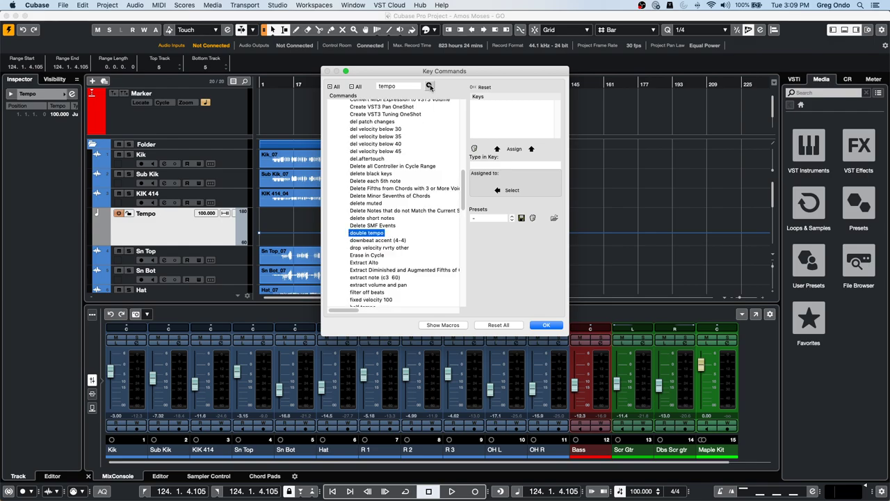
pyautogui.click(430, 86)
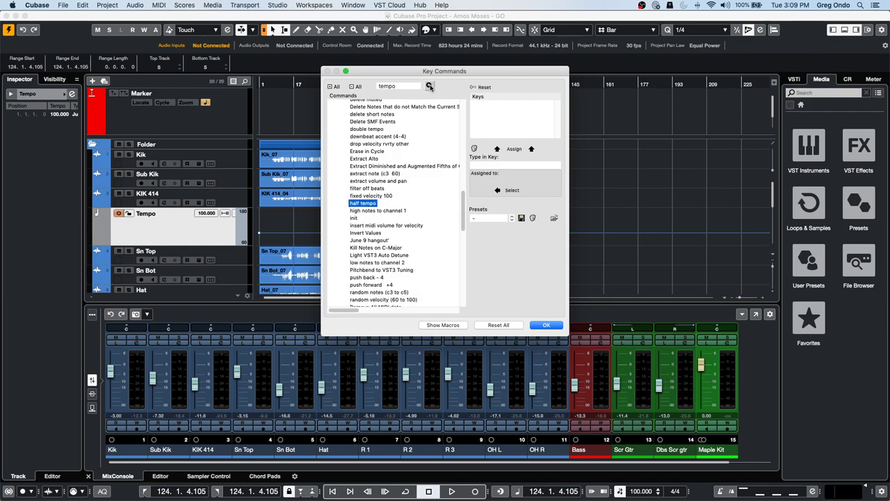
pyautogui.click(430, 86)
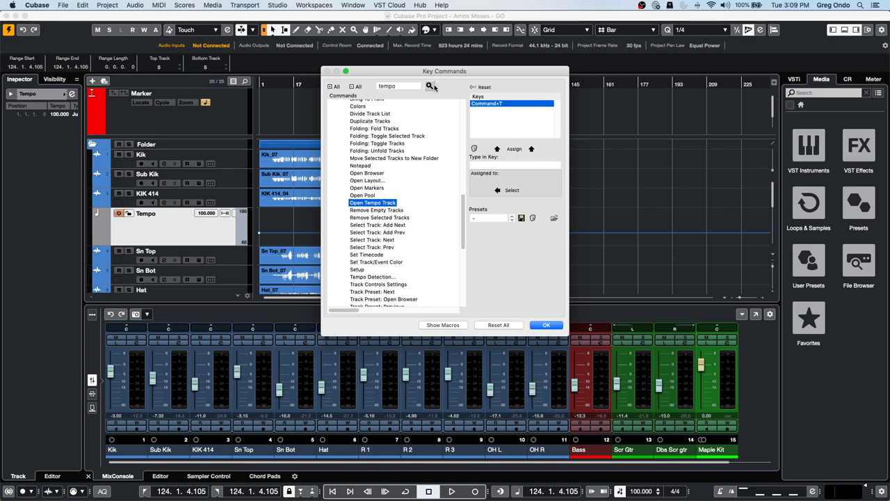
pyautogui.click(430, 86)
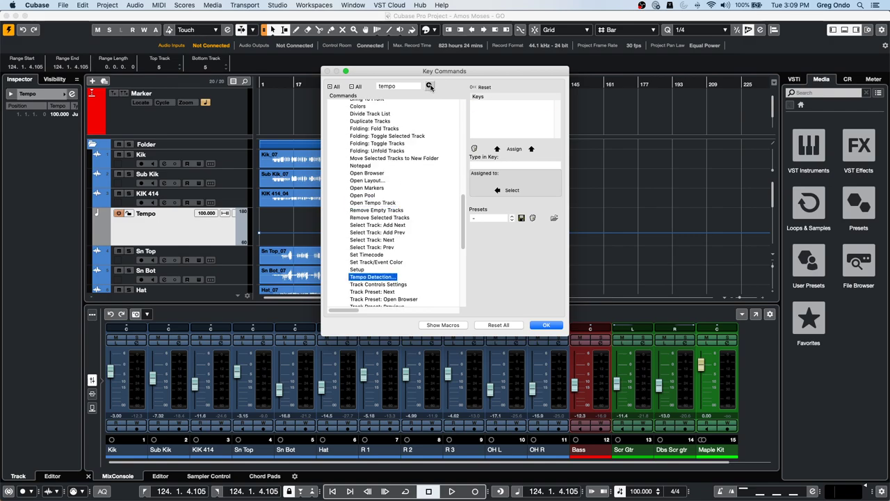
pyautogui.click(430, 86)
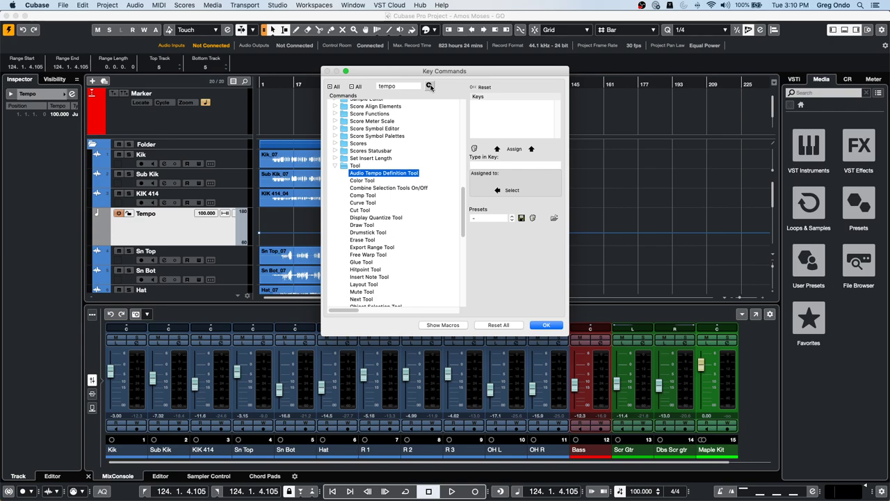
pyautogui.click(430, 86)
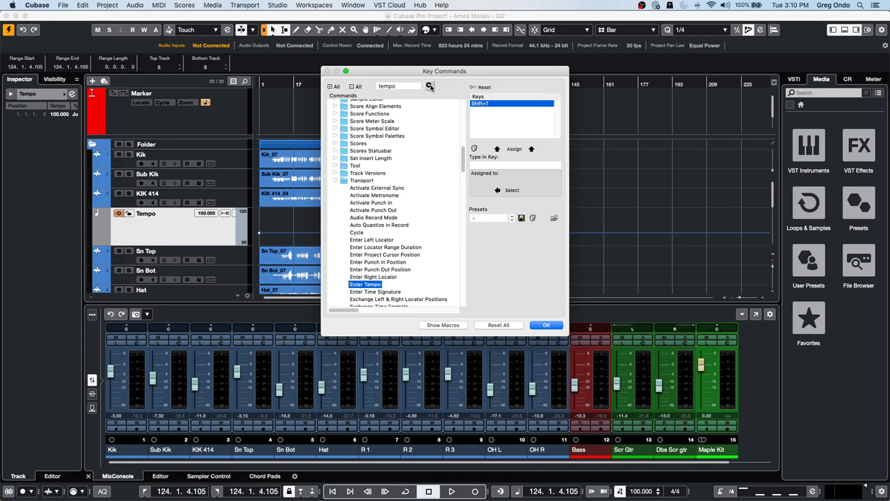
pyautogui.moveTo(352, 310)
pyautogui.mouseDown()
pyautogui.moveTo(448, 305)
pyautogui.moveTo(348, 309)
pyautogui.mouseUp()
pyautogui.click(546, 325)
# Use the Enter Tempo command to set the project tempo to 360 BPM.
pyautogui.hotkey('shift', 't')
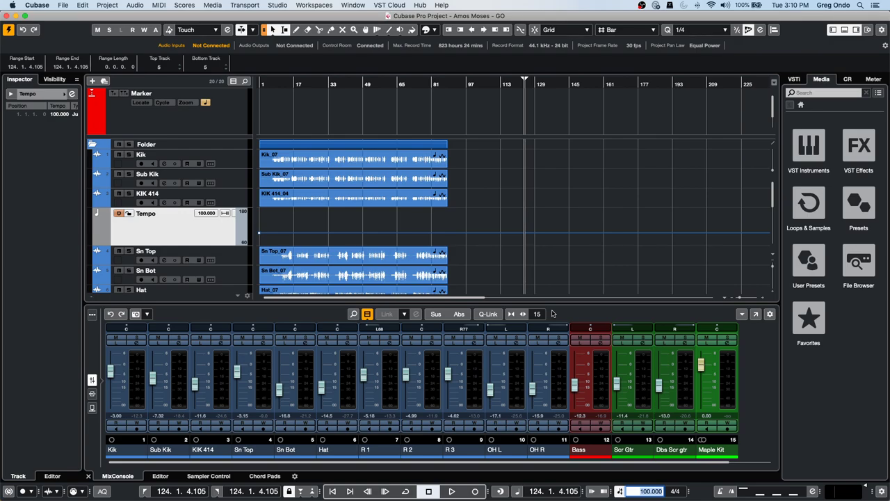
pyautogui.press('Left')
pyautogui.write('120')
pyautogui.press('Return')
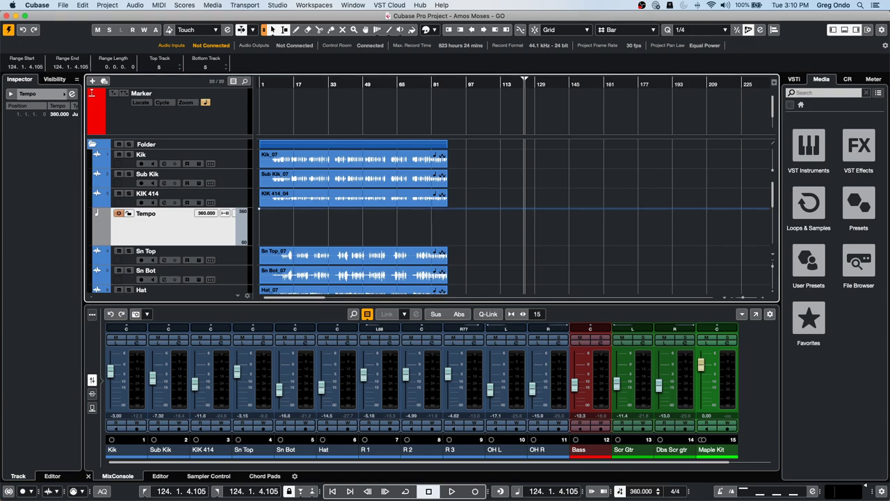
# Use the Enter Tempo command to set the project tempo to 100 BPM.
pyautogui.hotkey('shift', 't')
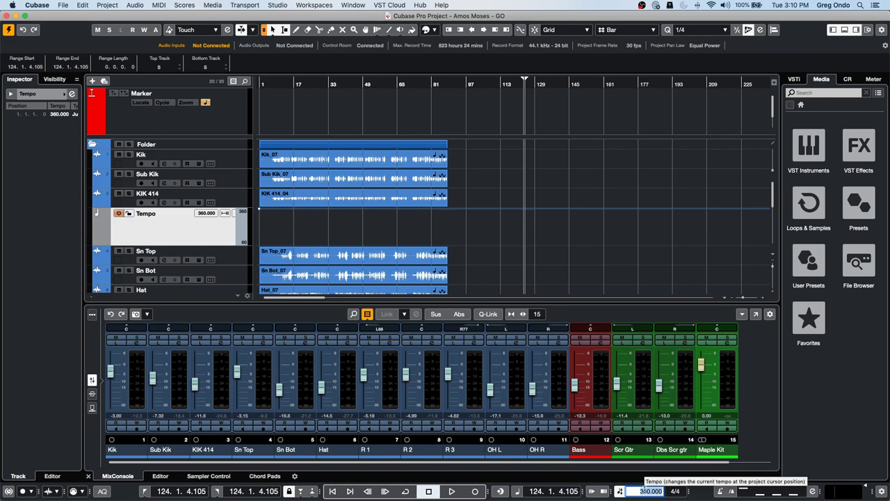
pyautogui.write('100')
pyautogui.press('Return')
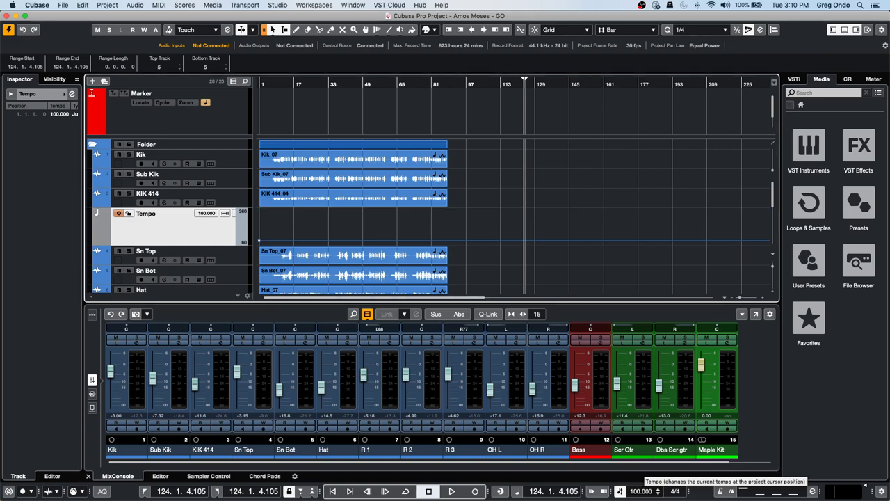
# Play the project from near its start and raise the tempo incrementally to 121 BPM during playback.
pyautogui.press('space')
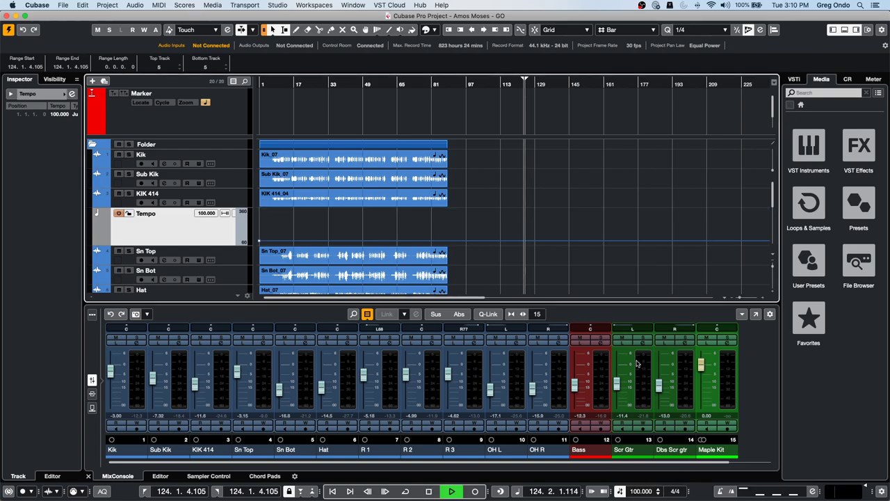
pyautogui.click(271, 85)
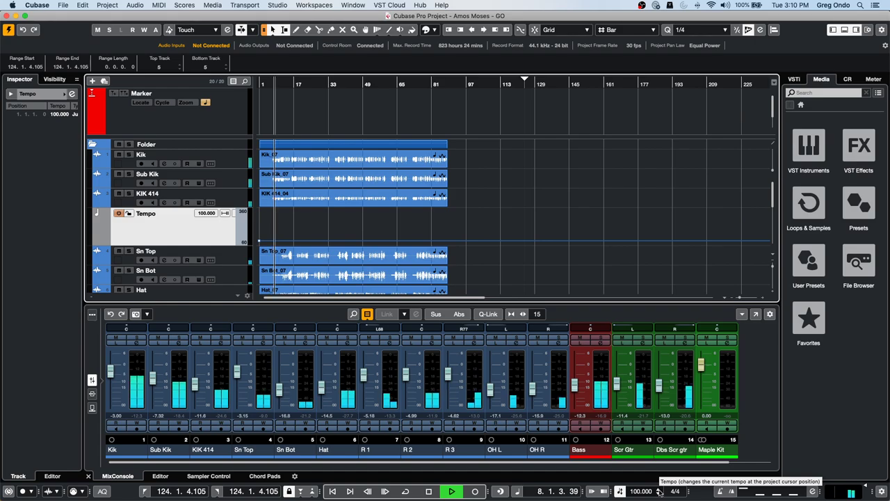
pyautogui.click(659, 490)
pyautogui.click(658, 490)
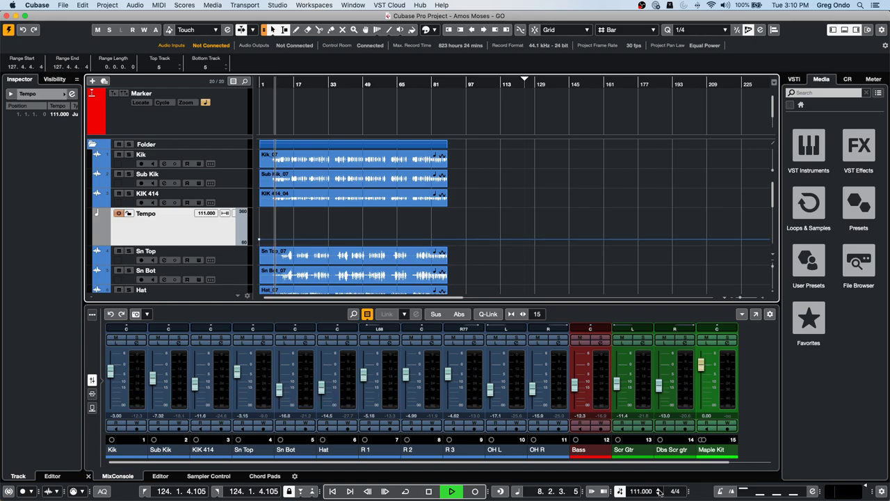
pyautogui.click(659, 490)
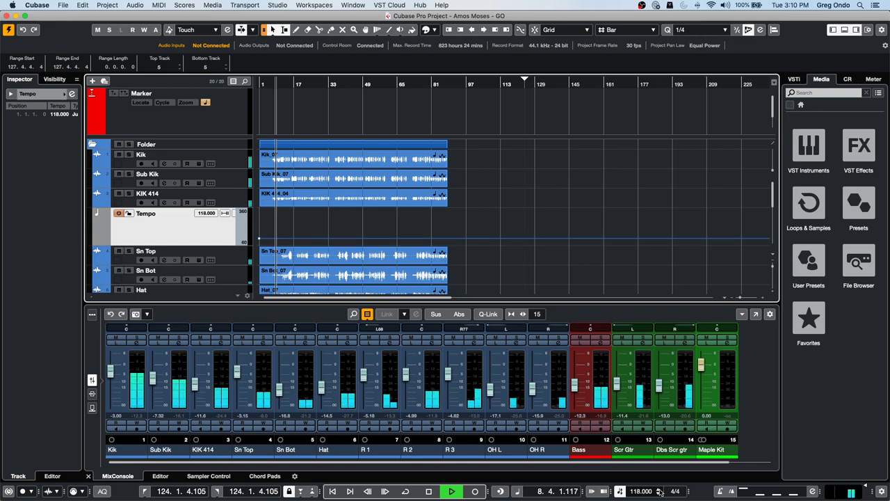
pyautogui.click(658, 490)
pyautogui.click(659, 490)
pyautogui.click(658, 489)
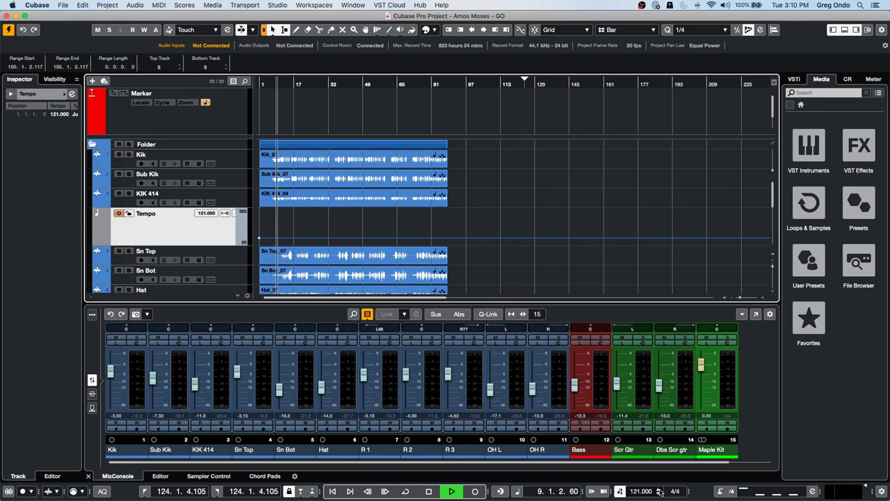
# Lower the tempo incrementally to 88 BPM during playback, return it to 100 BPM, and stop playback.
pyautogui.click(658, 493)
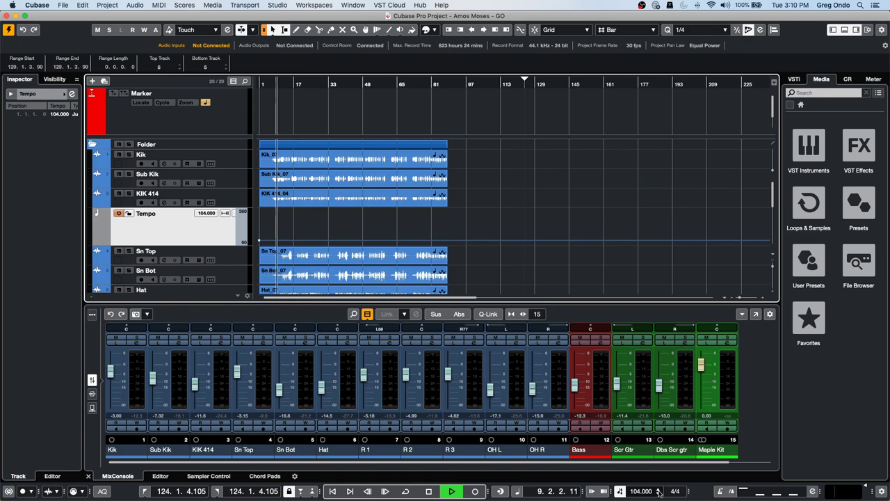
pyautogui.click(659, 493)
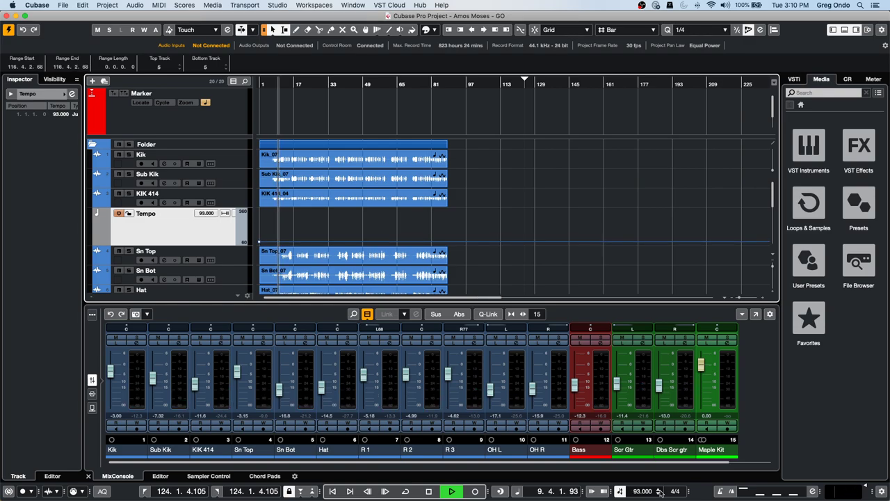
pyautogui.click(660, 493)
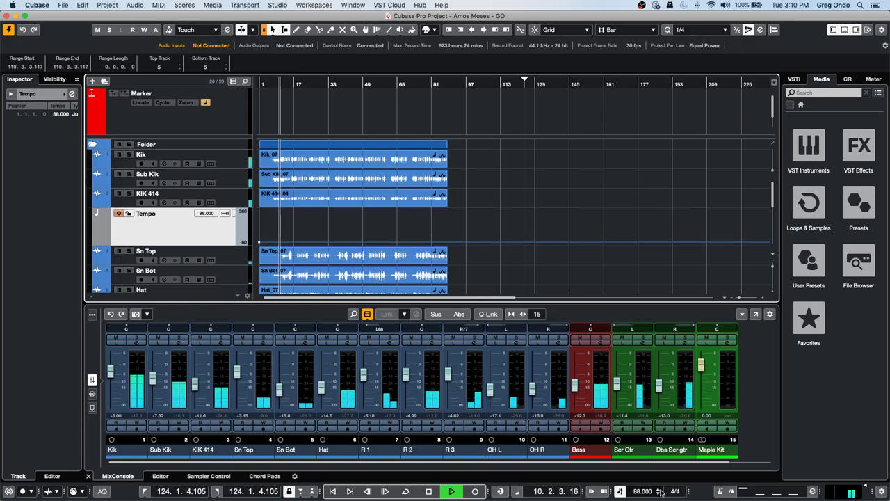
pyautogui.click(659, 489)
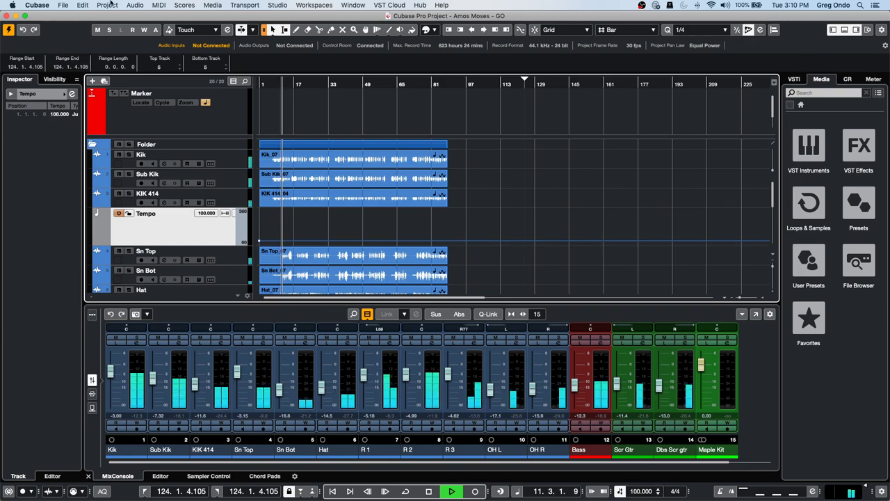
pyautogui.press('space')
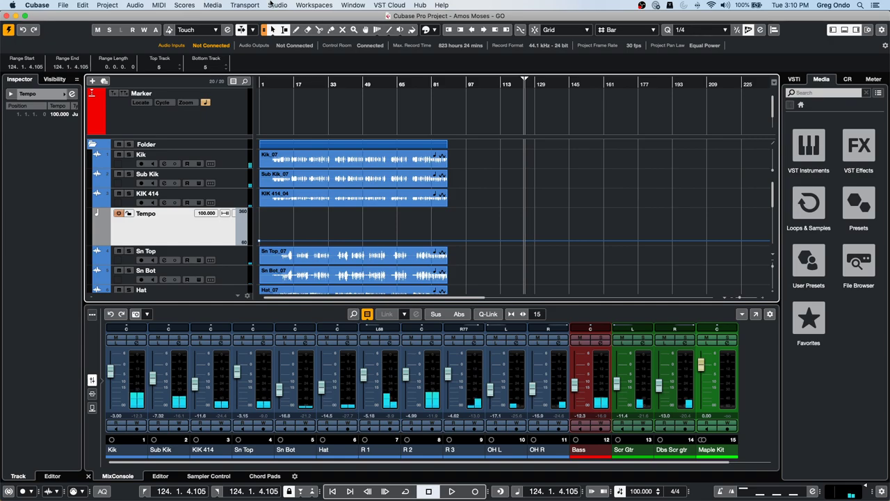
# In the Generic Remote section of Studio Setup, assign the Command device to Fader 1.
pyautogui.click(271, 5)
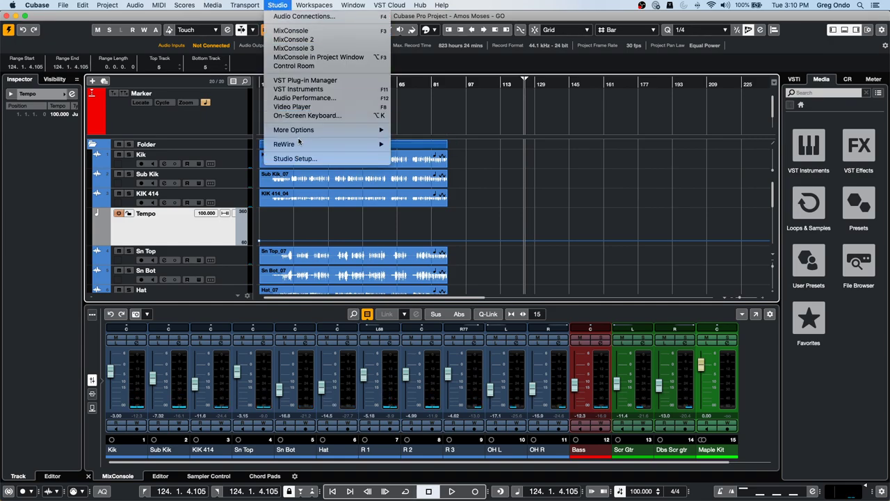
pyautogui.moveTo(297, 130)
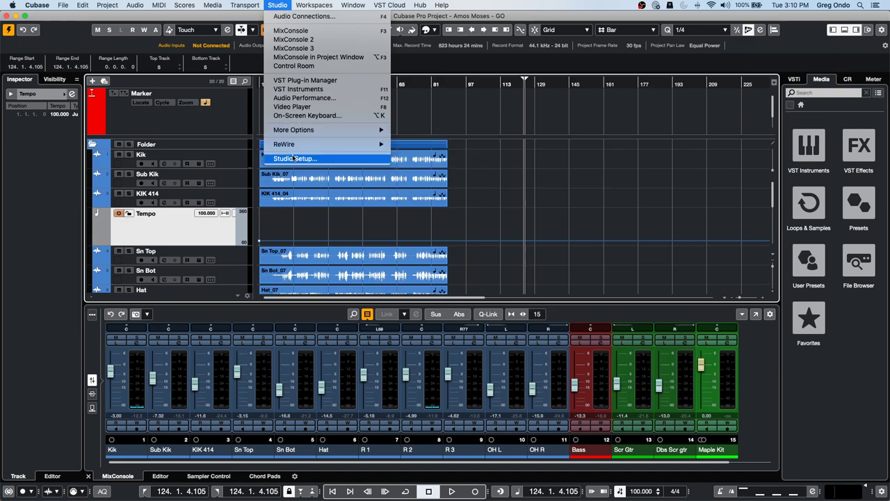
pyautogui.click(294, 159)
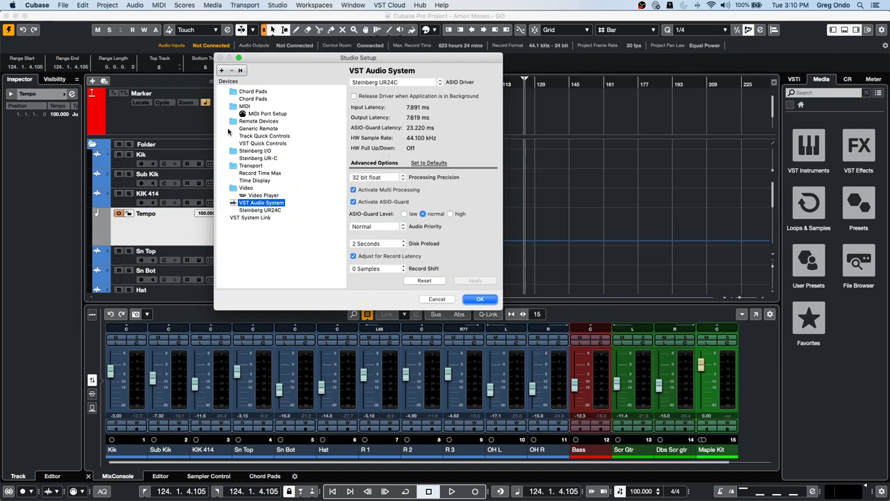
pyautogui.click(269, 129)
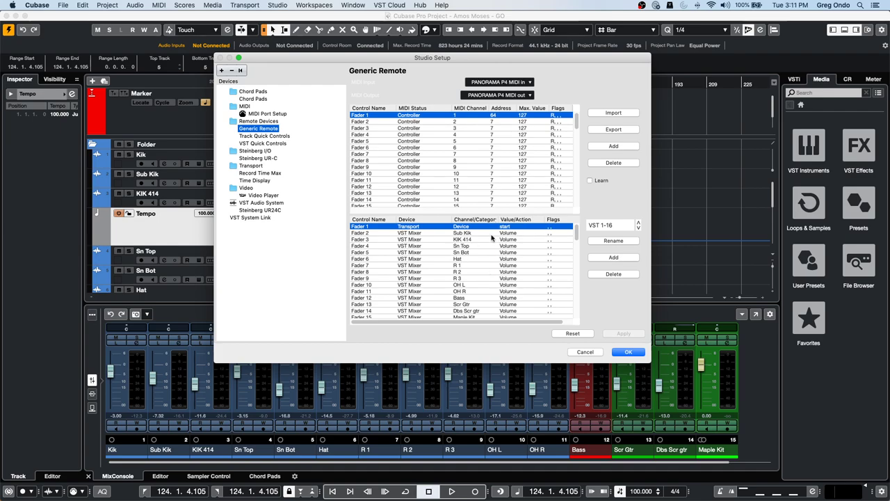
pyautogui.click(408, 228)
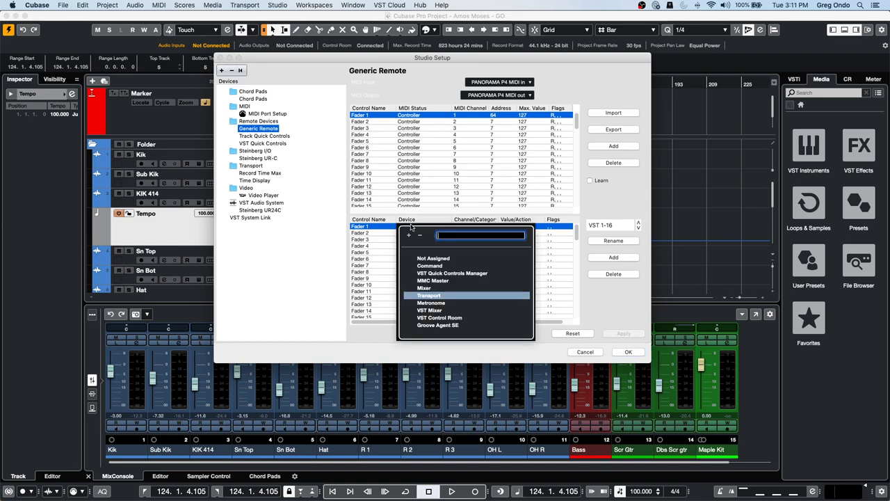
pyautogui.click(429, 266)
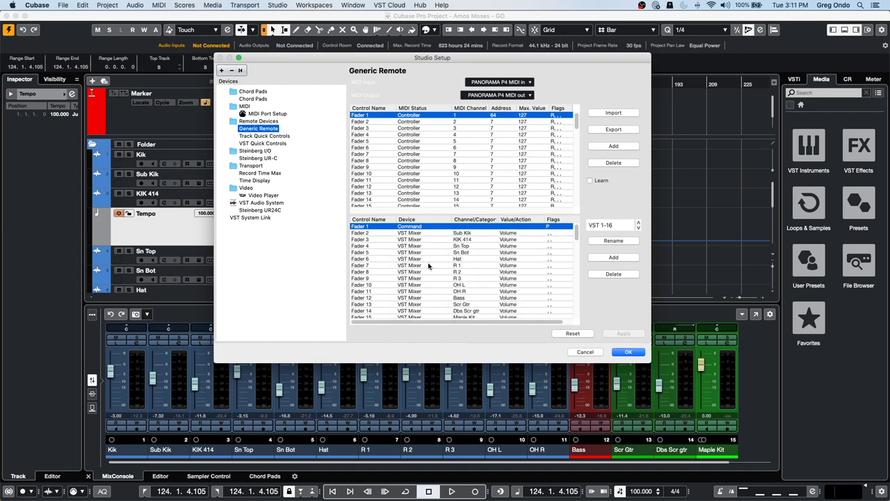
# Set the channel/category of Fader 1 in the Generic Remote to Transport.
pyautogui.click(479, 226)
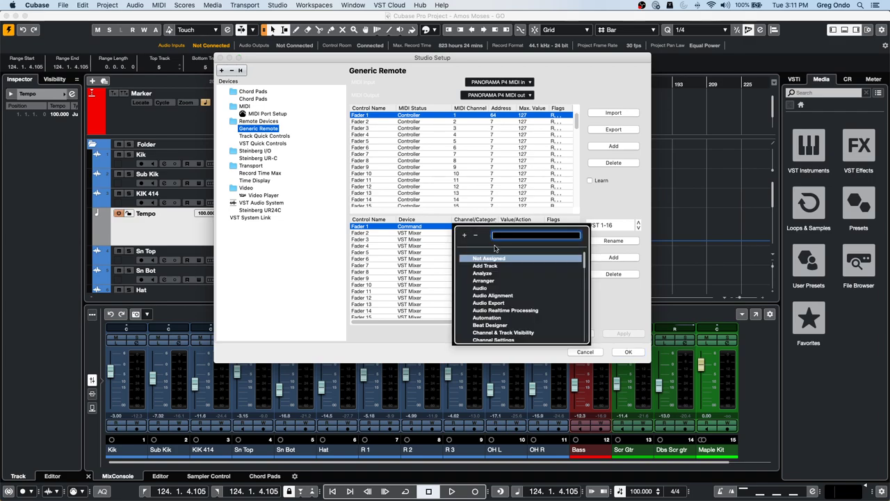
pyautogui.scroll(-2, 515, 284)
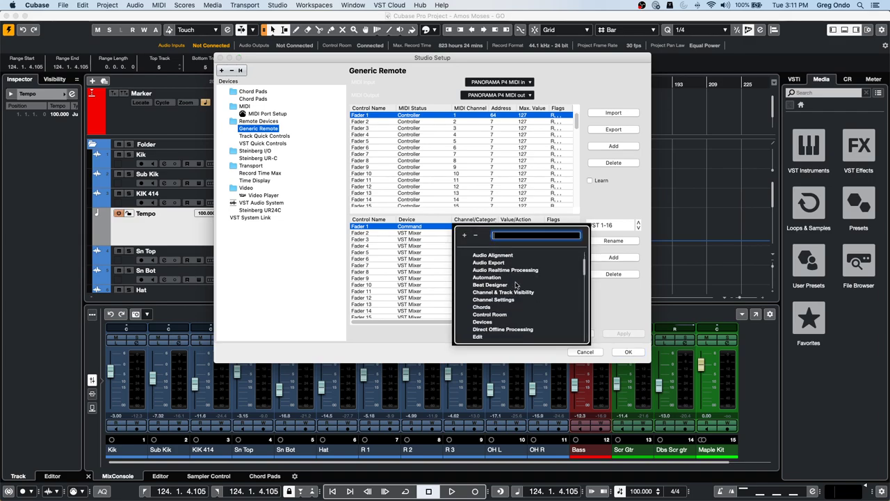
pyautogui.scroll(-10, 516, 285)
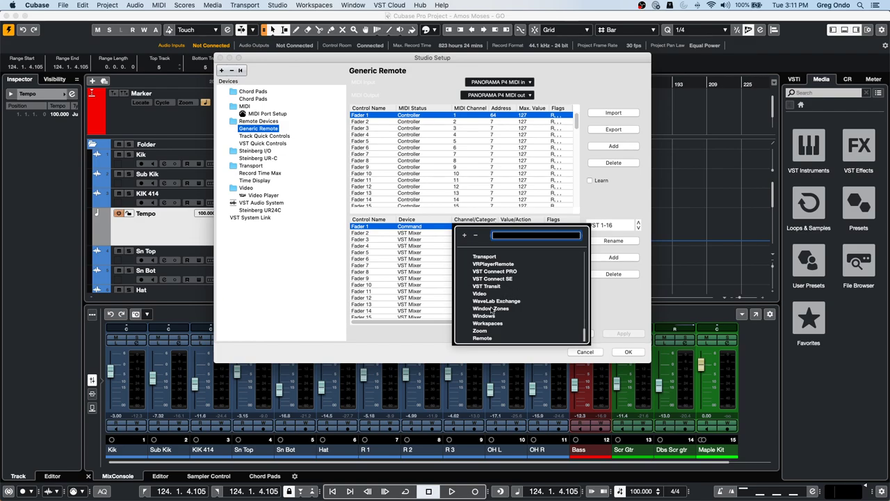
pyautogui.scroll(2, 493, 308)
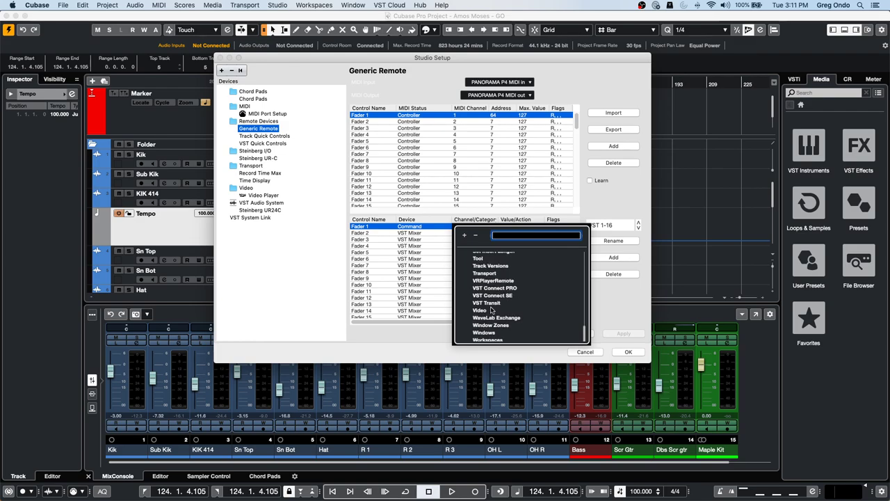
pyautogui.scroll(2, 491, 306)
pyautogui.click(490, 285)
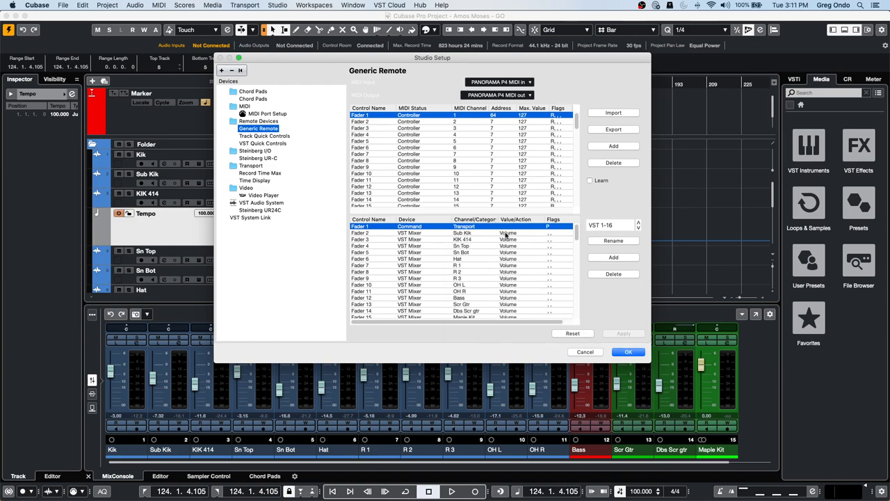
# Search the Fader 1 actions for "tempo", assign Enter Tempo, and close Studio Setup without applying the changes.
pyautogui.click(513, 226)
pyautogui.scroll(-15, 541, 261)
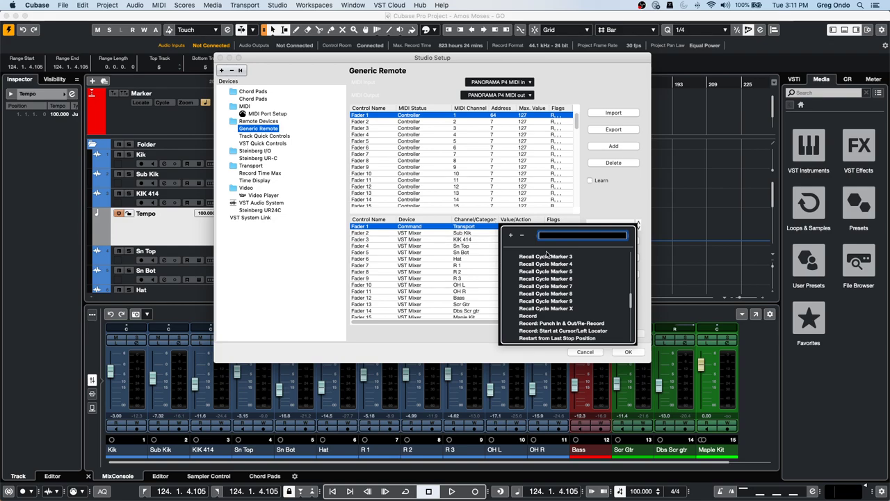
pyautogui.write('tempo')
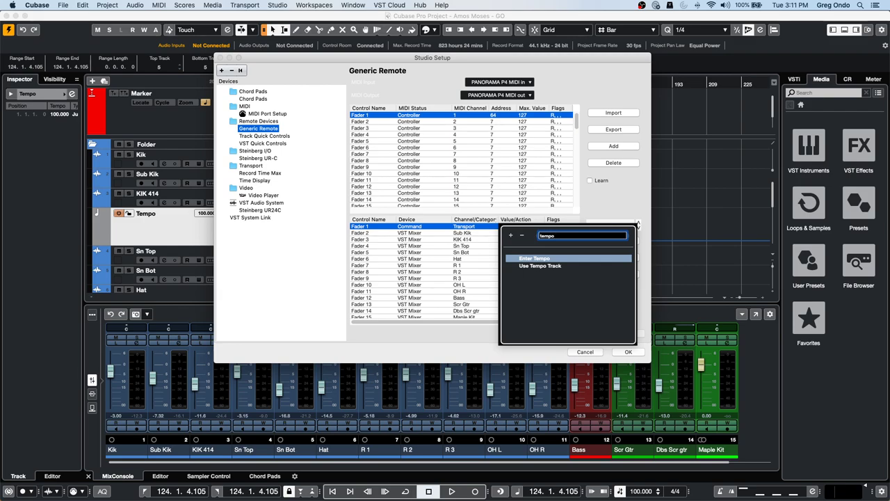
pyautogui.click(534, 258)
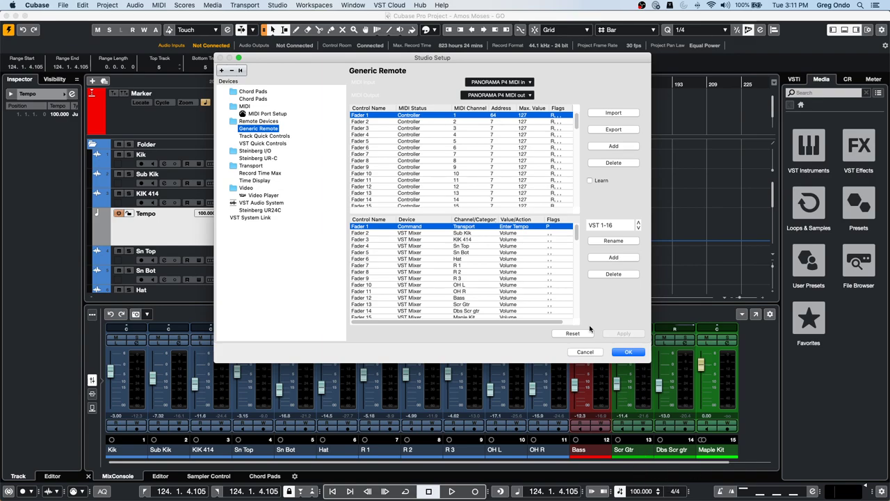
pyautogui.click(579, 352)
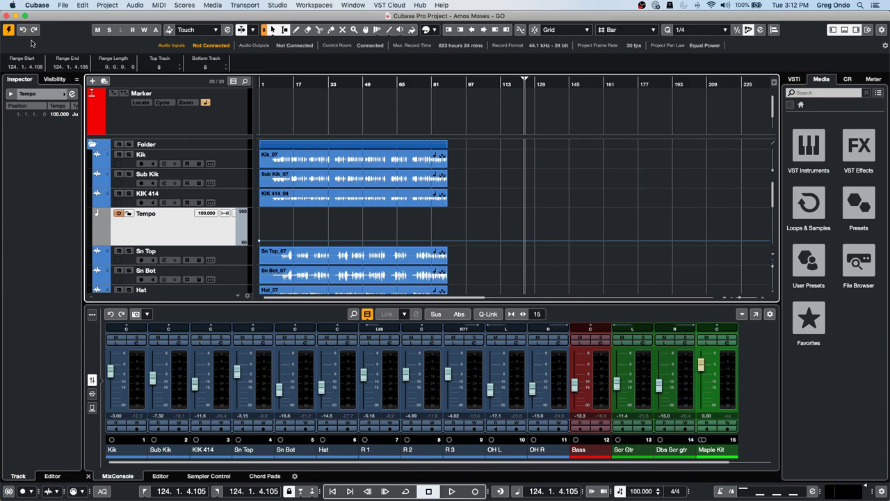
# Open the project "sidechain gate f.cpr" from the Side Chain Gate' folder in Projects and activate it.
pyautogui.click(63, 4)
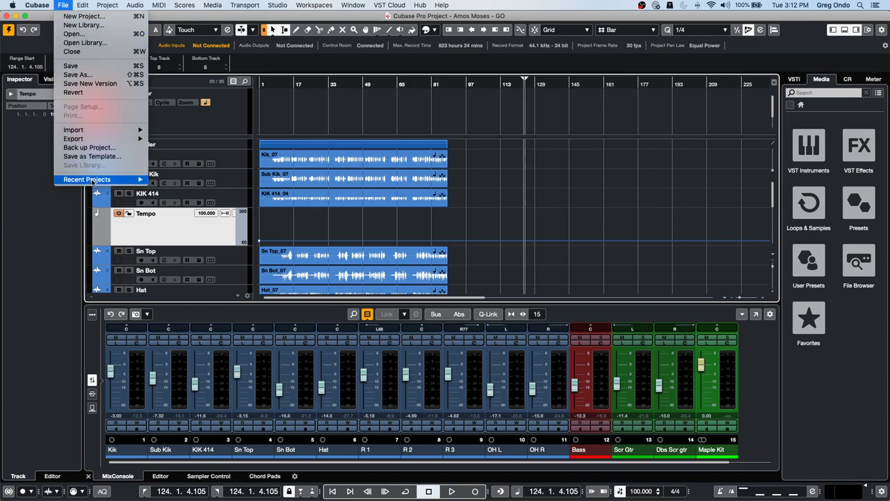
pyautogui.moveTo(93, 181)
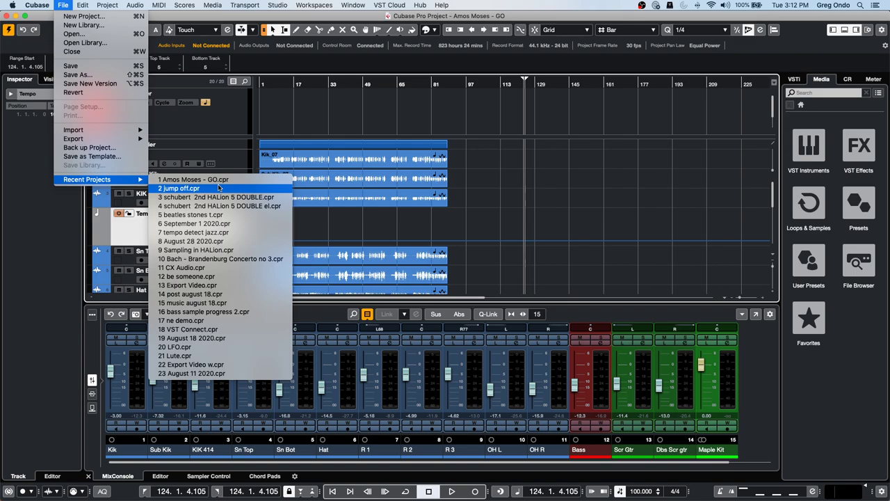
pyautogui.click(77, 34)
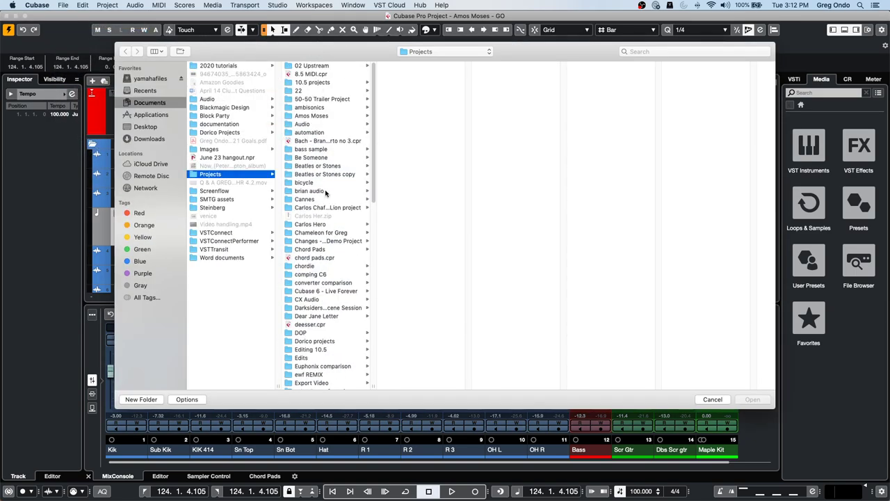
pyautogui.scroll(-10, 327, 197)
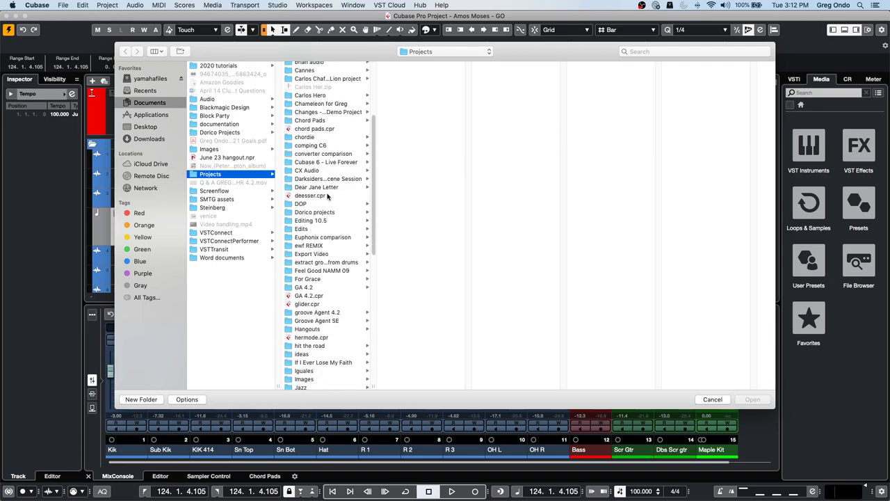
pyautogui.scroll(-3, 327, 197)
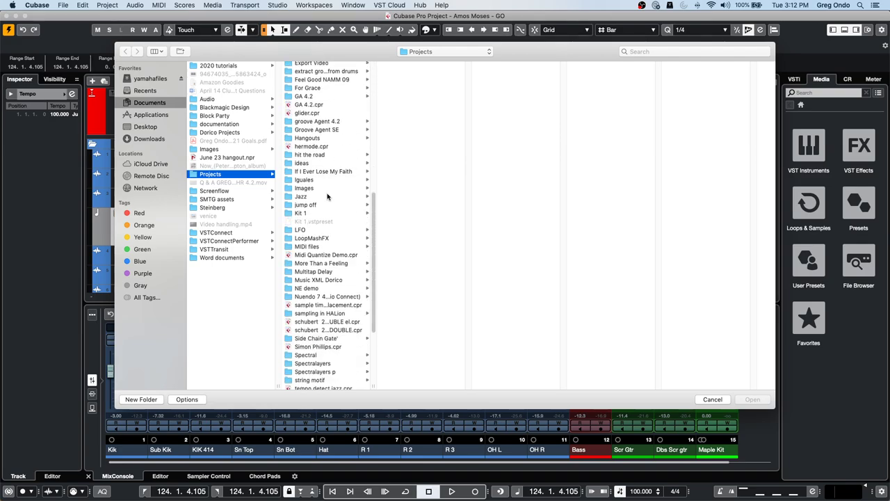
pyautogui.click(316, 338)
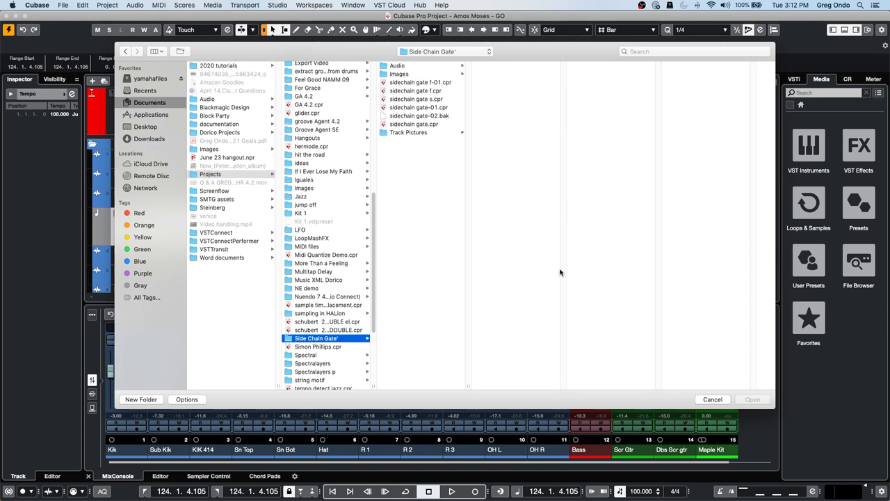
pyautogui.doubleClick(420, 91)
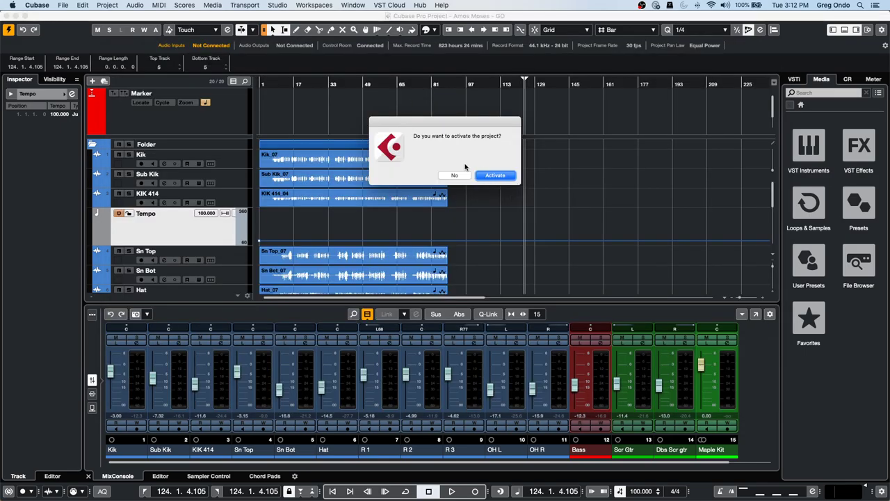
pyautogui.click(488, 176)
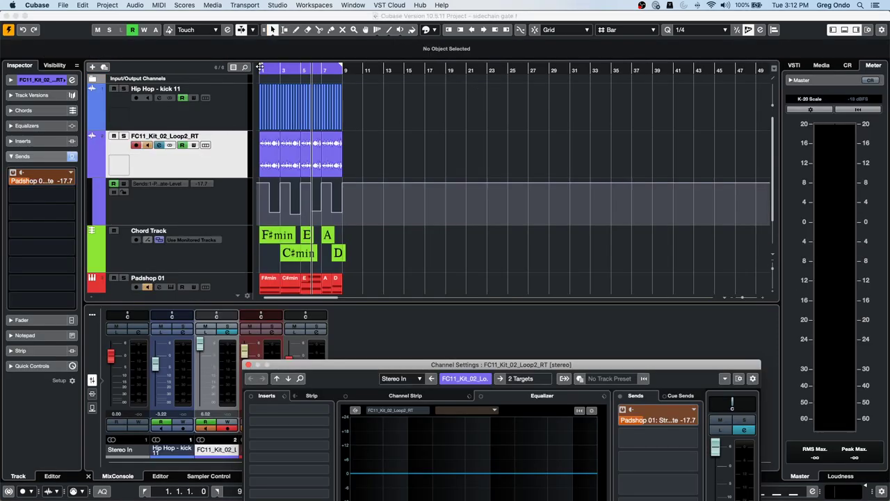
# Zoom in on the arrangement from near the project start and play it back.
pyautogui.click(263, 72)
pyautogui.press('h')
pyautogui.press('h')
pyautogui.press('h')
pyautogui.press('h')
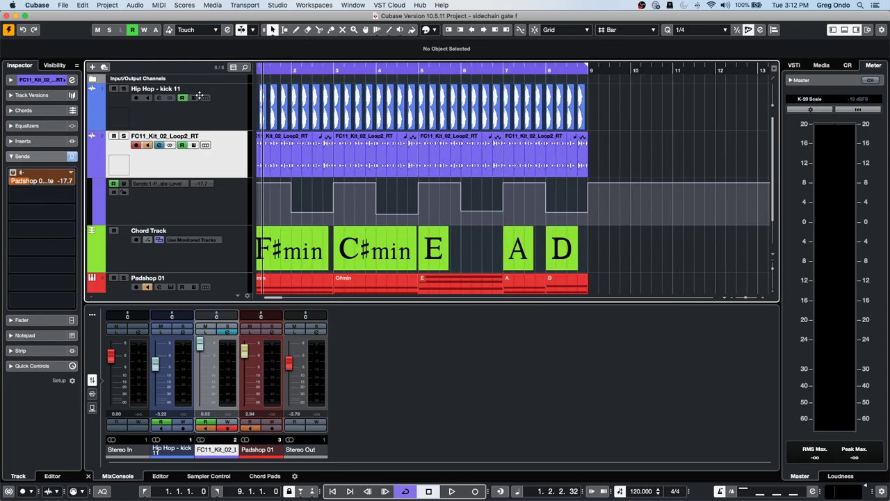
pyautogui.press('space')
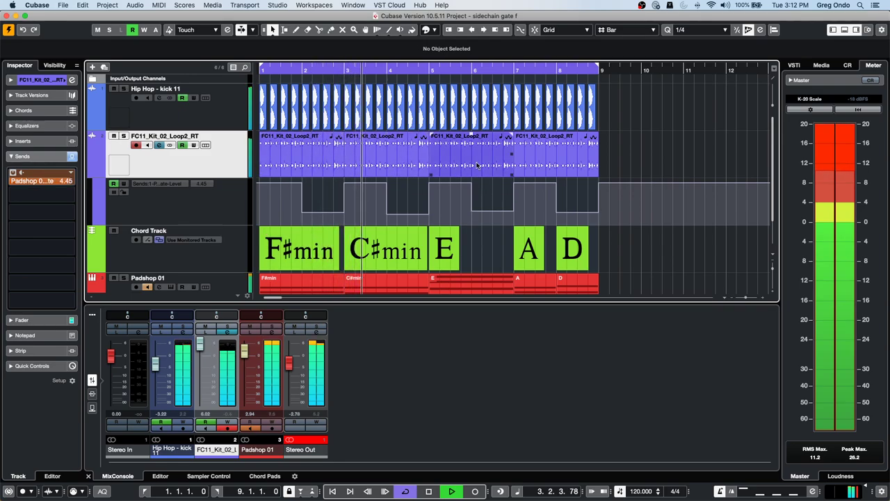
# Listen to the FC11_Kit_02_Loop2_RT and Hip Hop - kick 11 tracks soloed, stop playback, and clear both solos.
pyautogui.click(123, 135)
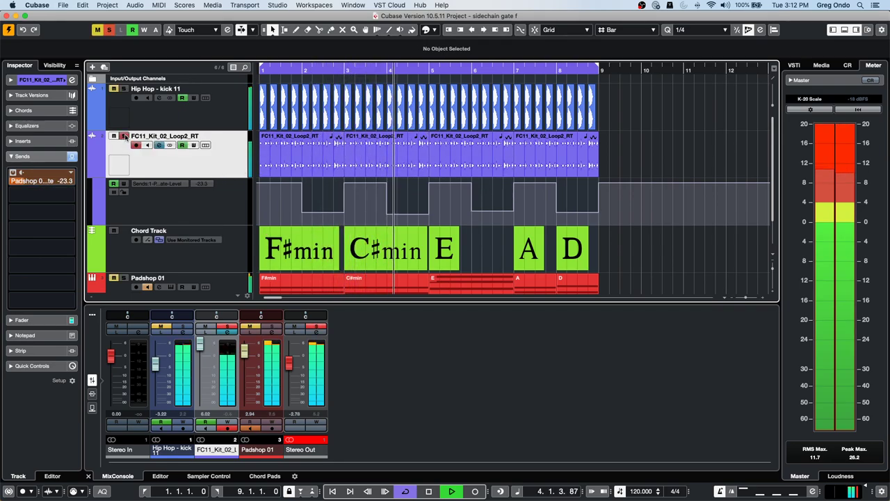
pyautogui.click(124, 89)
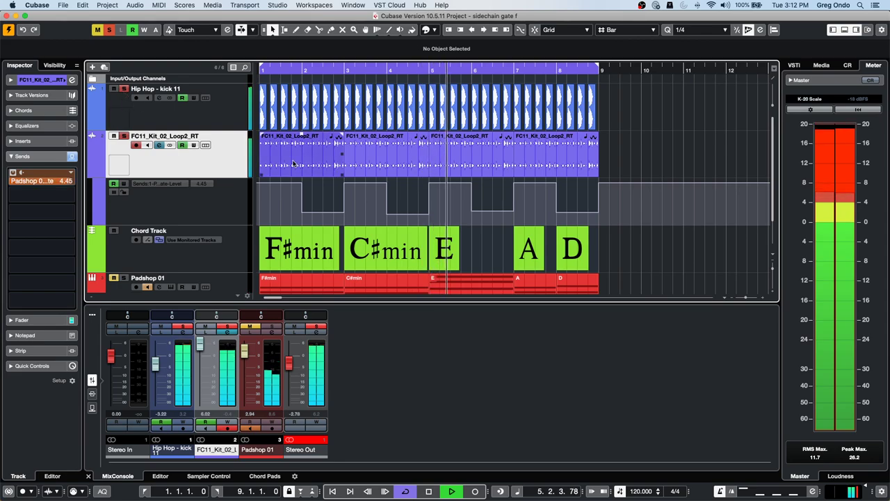
pyautogui.press('space')
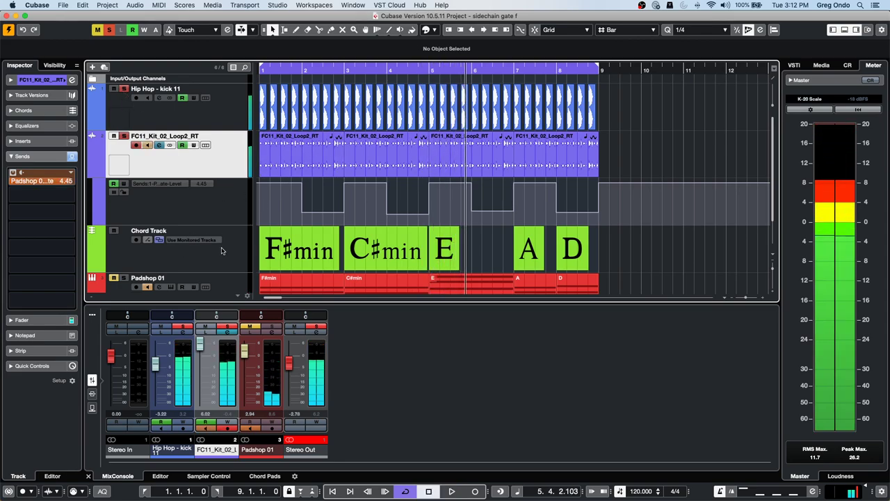
pyautogui.click(123, 89)
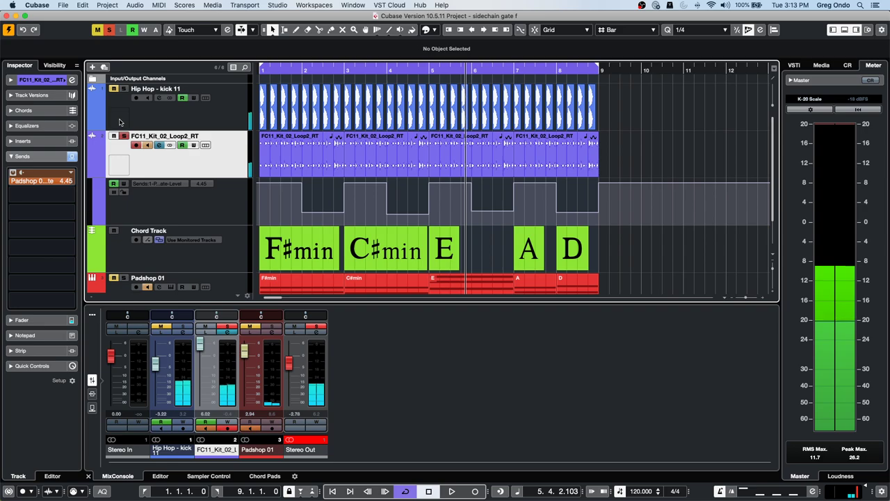
pyautogui.click(124, 136)
# Select the Padshop 01 track, open its channel settings, and play the project.
pyautogui.scroll(-3, 242, 188)
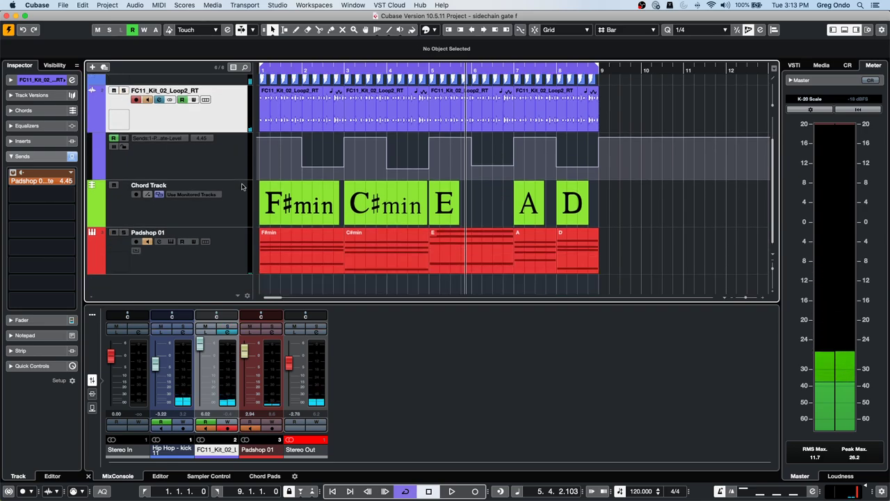
pyautogui.click(222, 254)
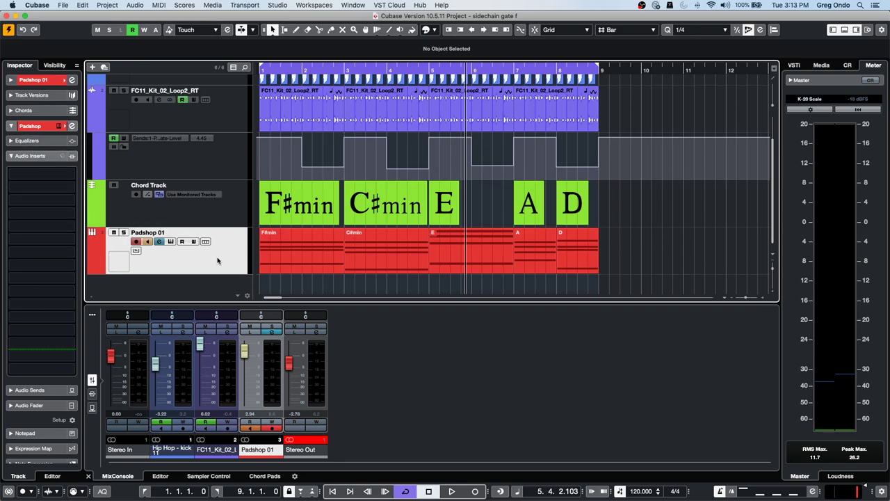
pyautogui.click(71, 126)
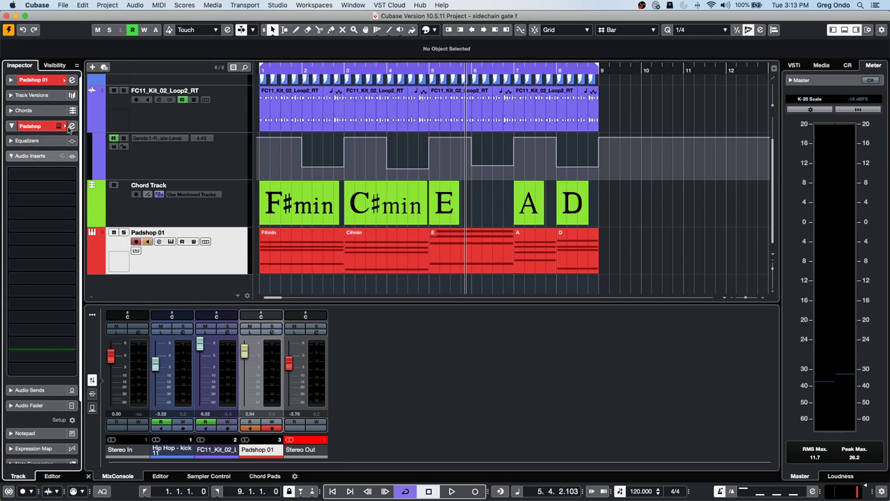
pyautogui.click(31, 127)
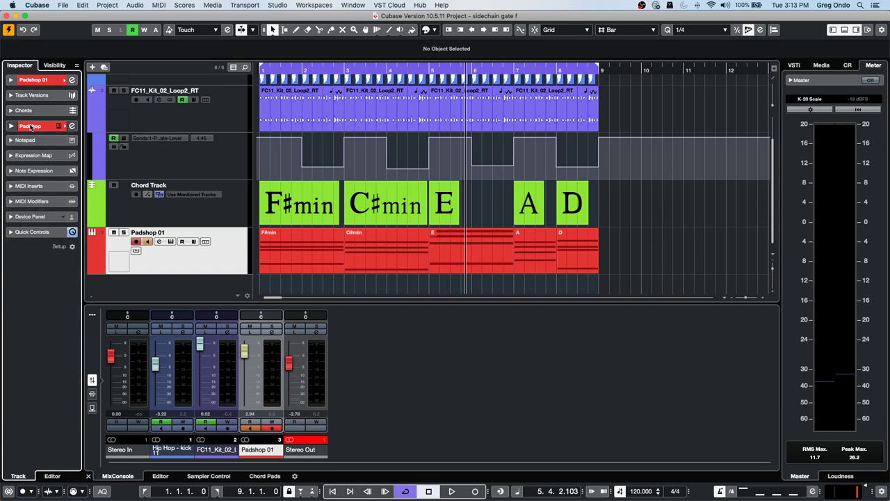
pyautogui.click(72, 126)
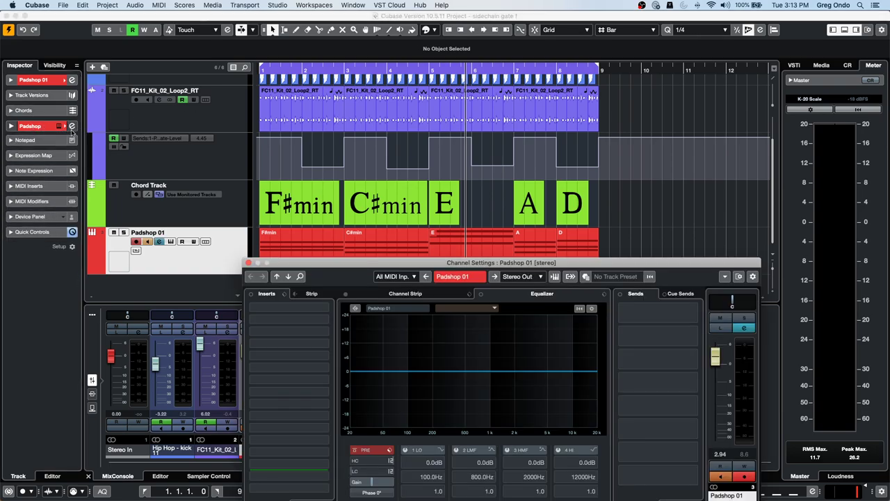
pyautogui.press('space')
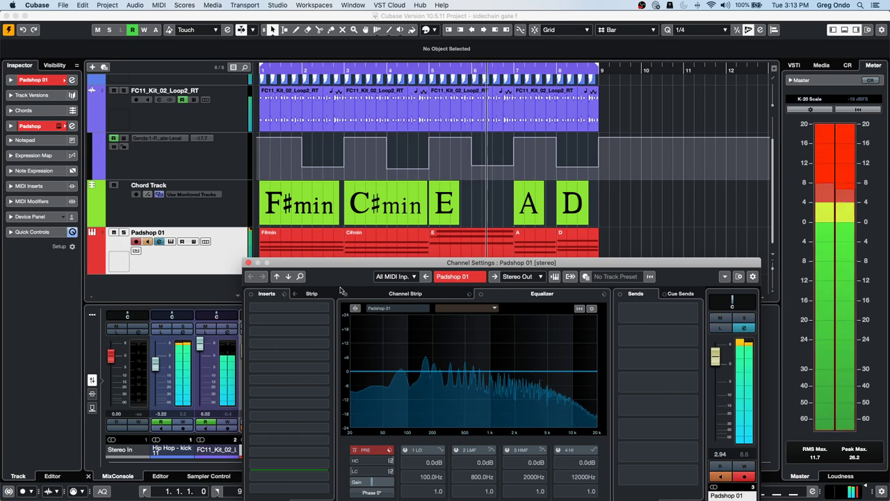
# Show the Padshop 01 channel strip modules, reposition the settings window so the whole strip is visible, and stop playback.
pyautogui.click(356, 308)
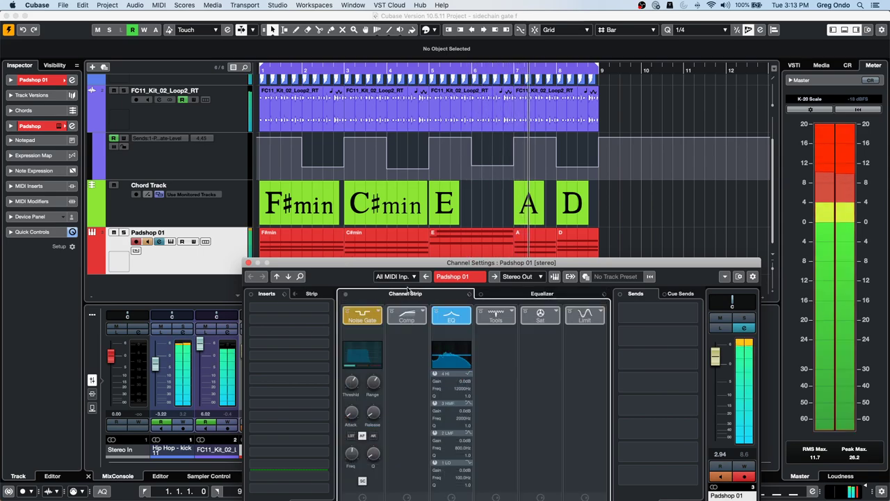
pyautogui.moveTo(429, 264); pyautogui.dragTo(519, 114)
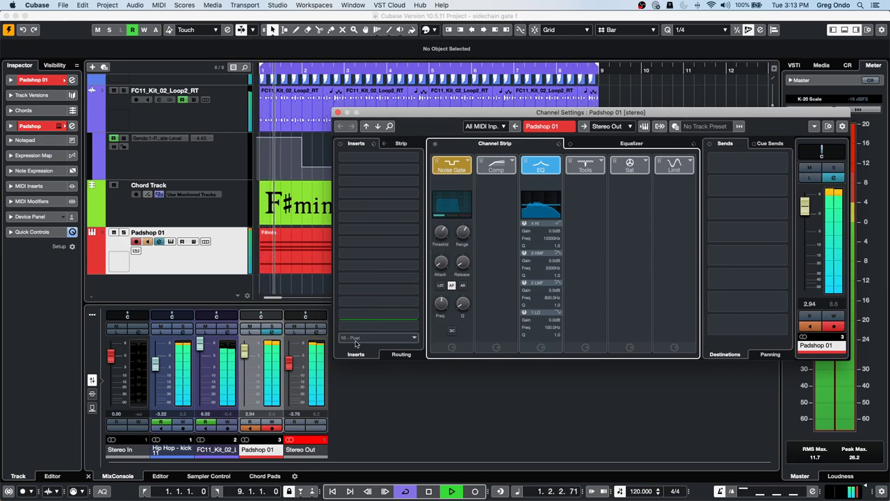
pyautogui.press('space')
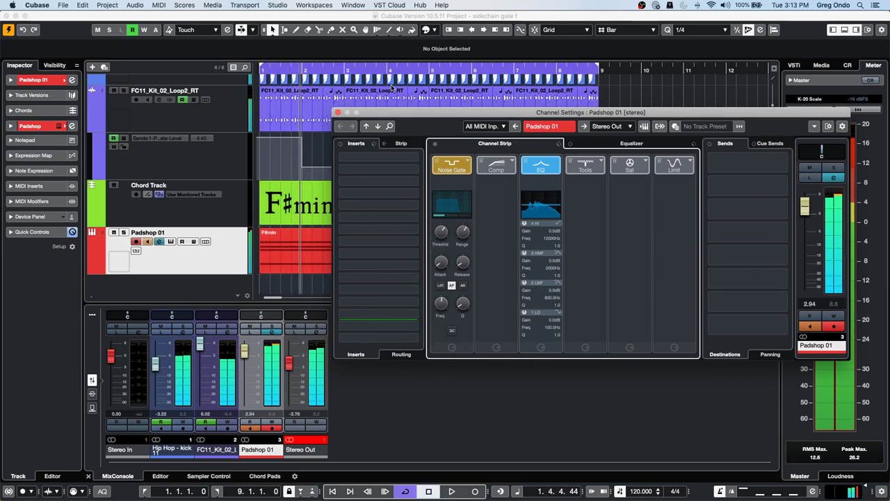
# Play the project and move the Padshop 01 channel settings clear of the send-level automation and chord track while listening.
pyautogui.moveTo(417, 112); pyautogui.dragTo(530, 94)
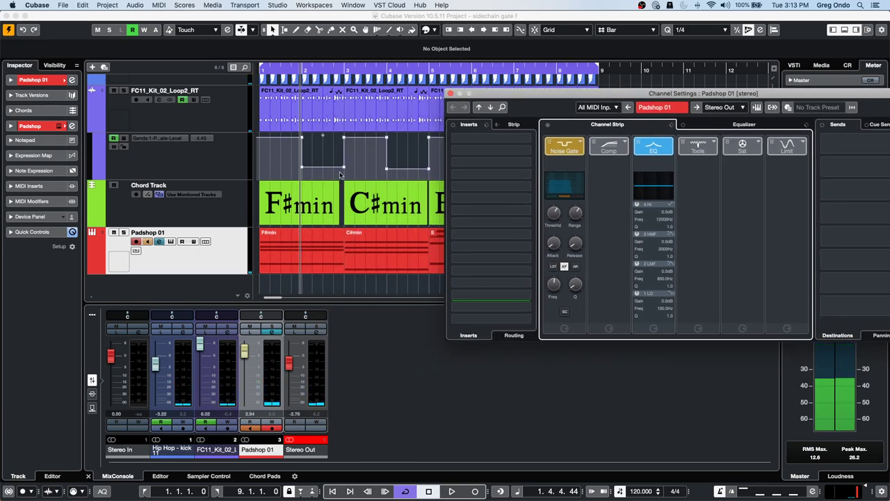
pyautogui.press('space')
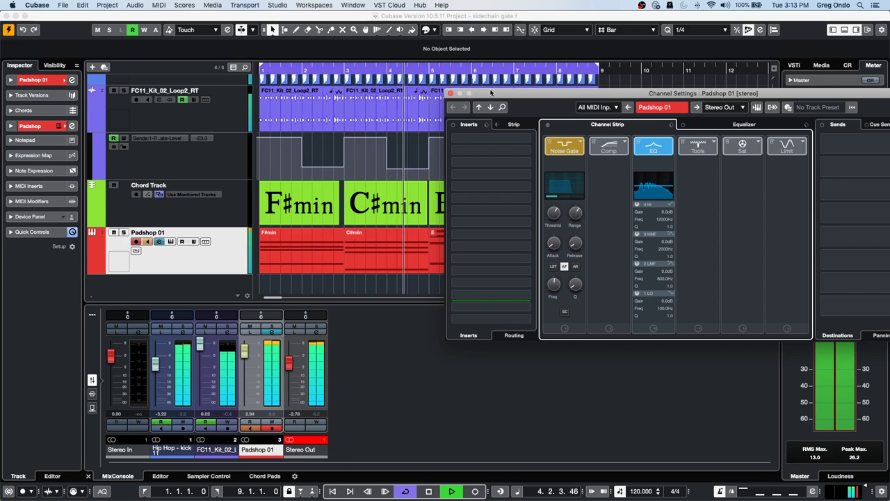
pyautogui.moveTo(493, 96); pyautogui.dragTo(449, 248)
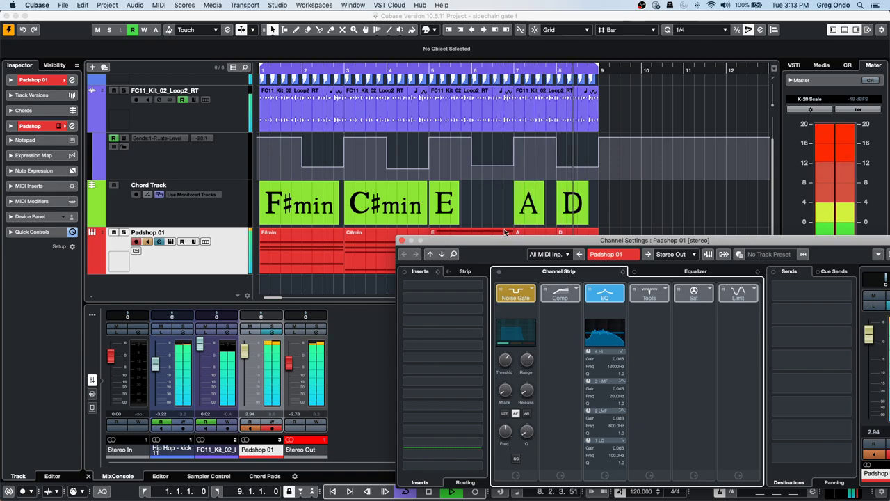
pyautogui.moveTo(510, 242); pyautogui.dragTo(569, 170)
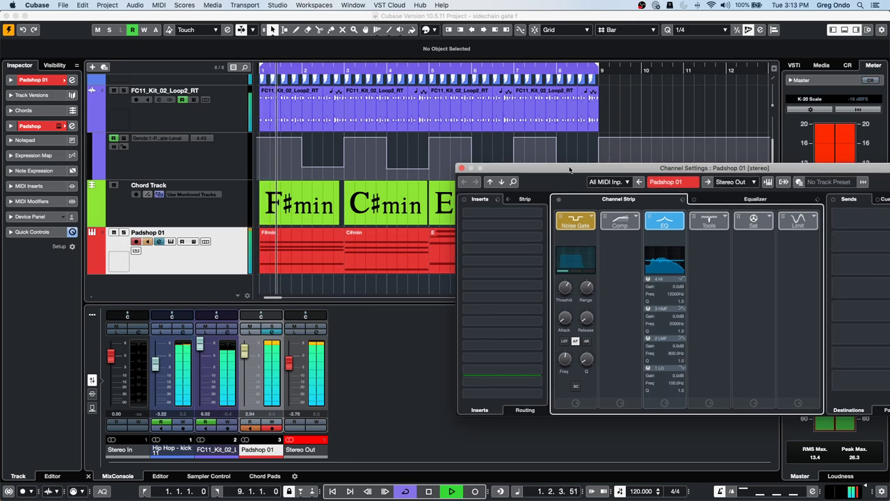
# Stop playback and check the side-chain send destination of the Hip Hop - kick 11 track.
pyautogui.press('space')
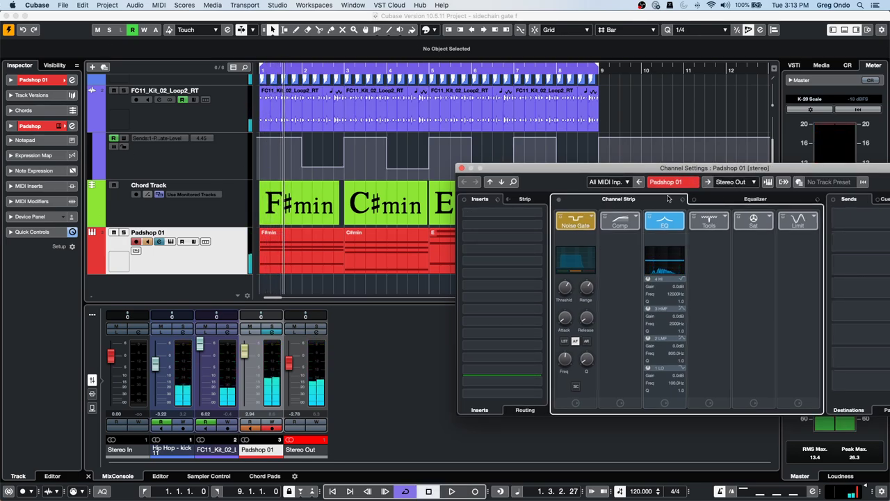
pyautogui.moveTo(586, 306)
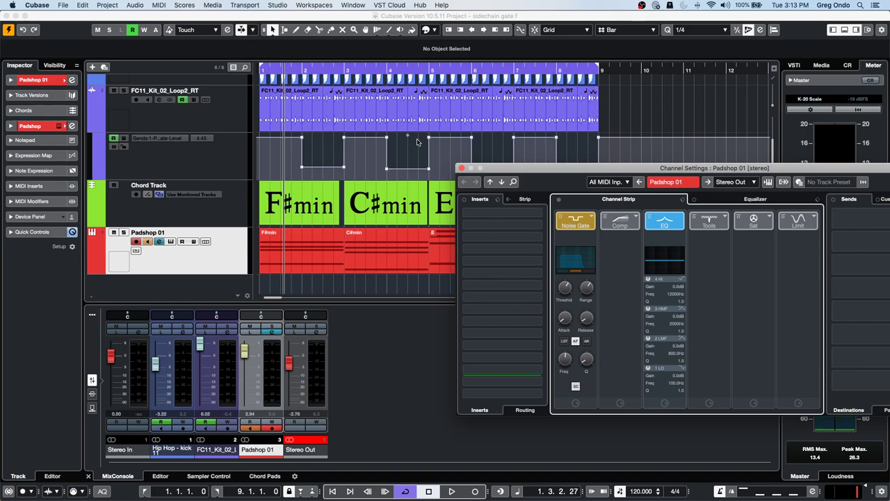
pyautogui.scroll(2, 231, 98)
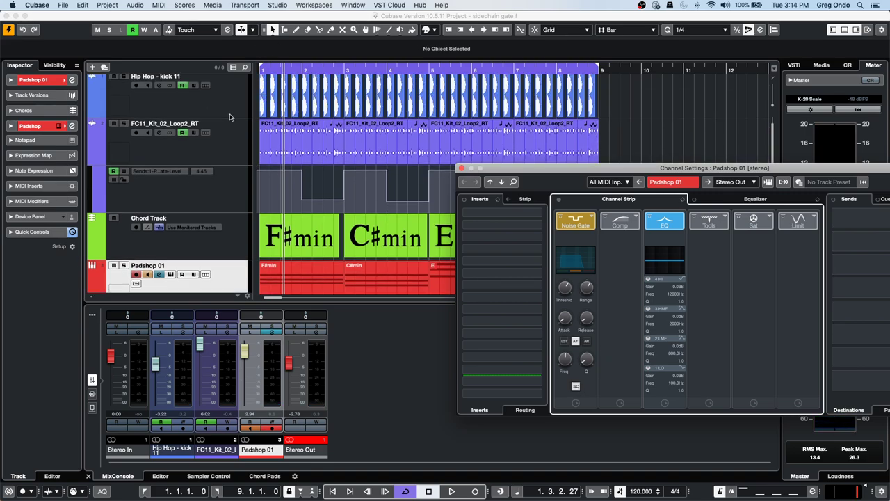
pyautogui.click(232, 103)
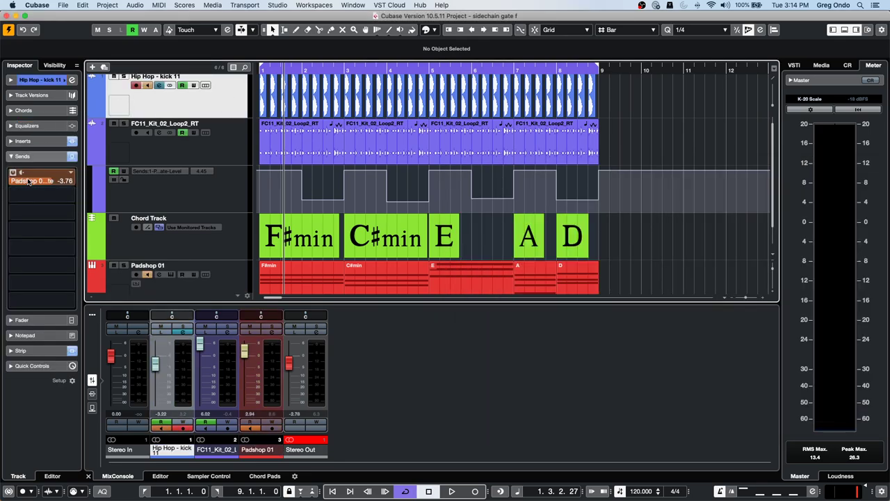
pyautogui.click(71, 173)
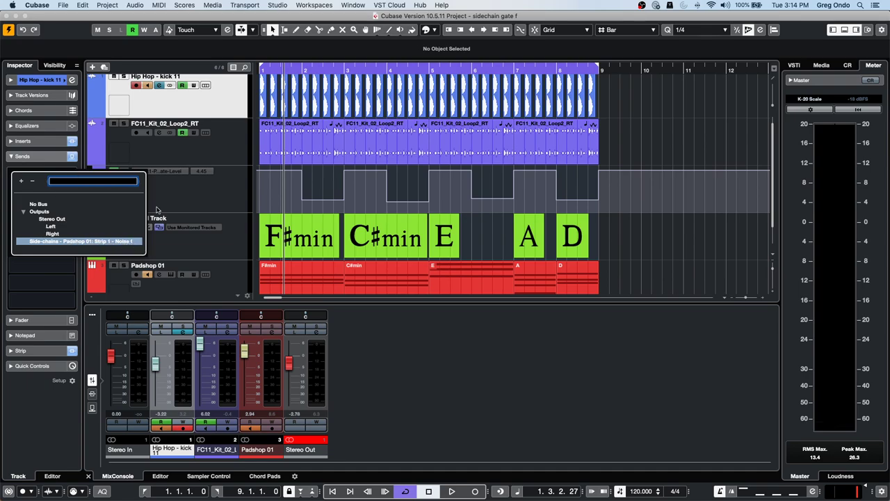
pyautogui.click(222, 109)
# Bypass the Padshop noise gate sends on the FC11_Kit_02_Loop2_RT and kick tracks while playing the project from bar 1.
pyautogui.click(209, 157)
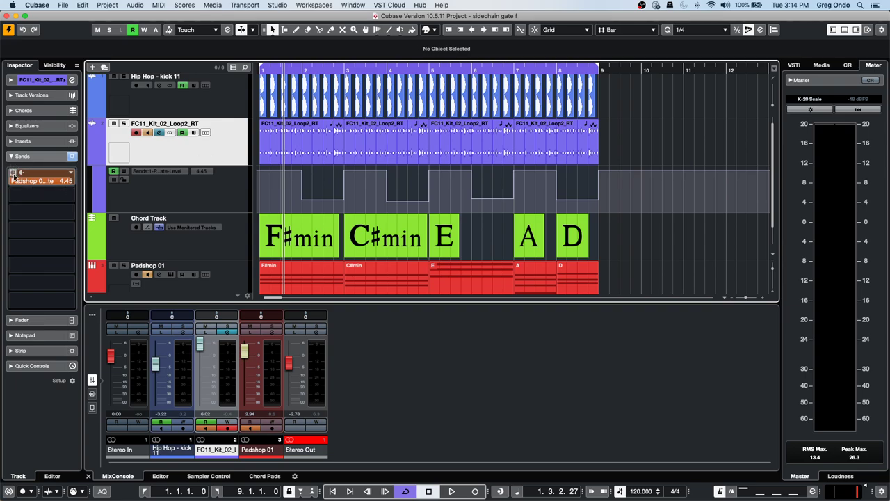
pyautogui.moveTo(264, 69); pyautogui.dragTo(164, 54)
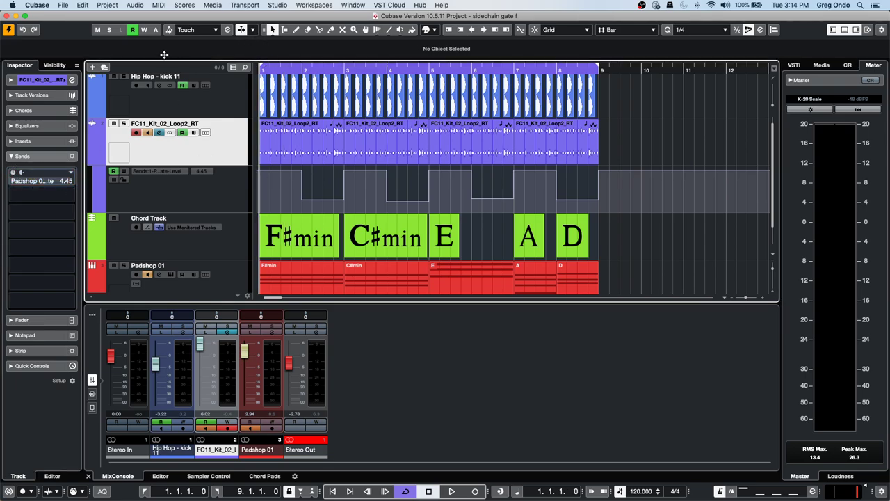
pyautogui.press('space')
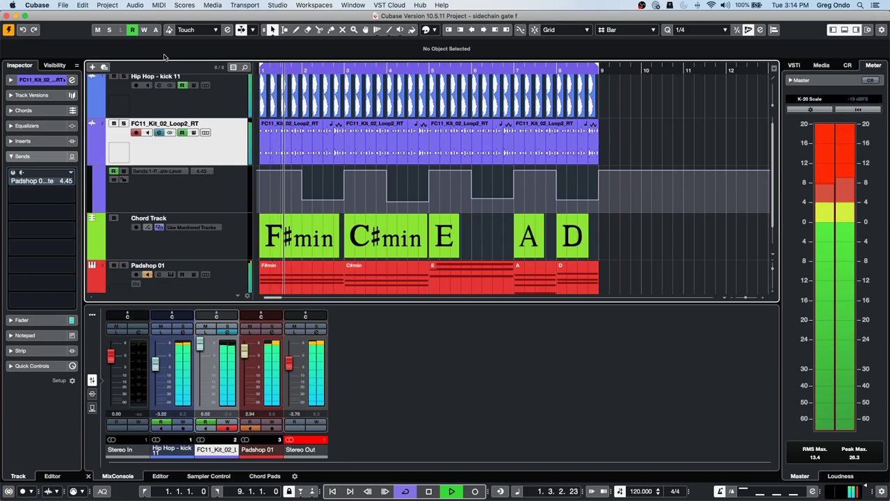
pyautogui.click(229, 100)
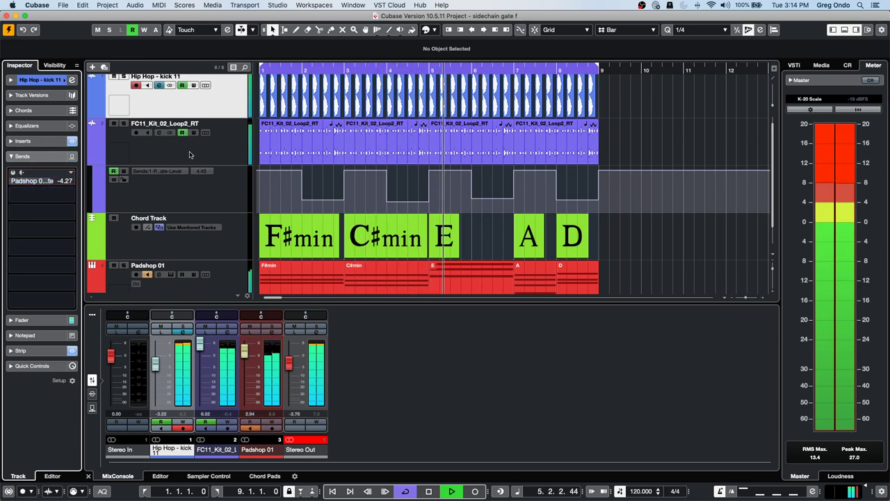
# Reactivate the noise gate side-chain sends on the FC11_Kit_02_Loop2_RT and Hip Hop - kick 11 tracks during playback.
pyautogui.click(134, 143)
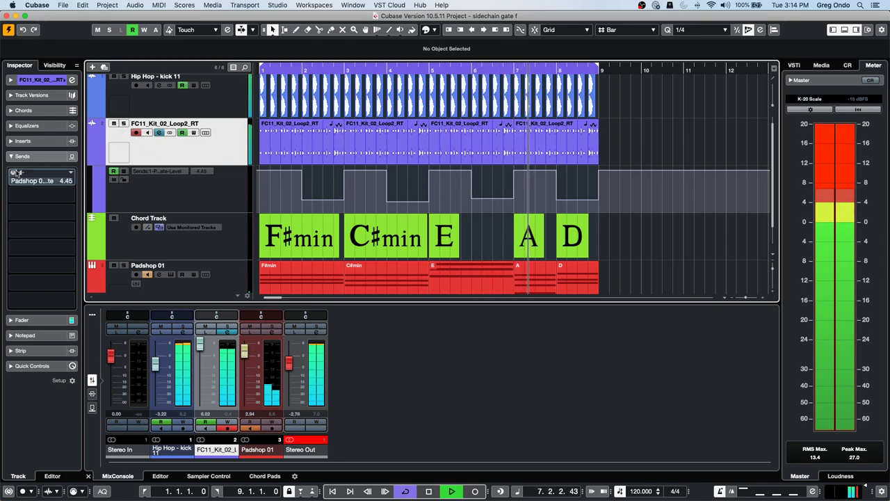
pyautogui.click(12, 173)
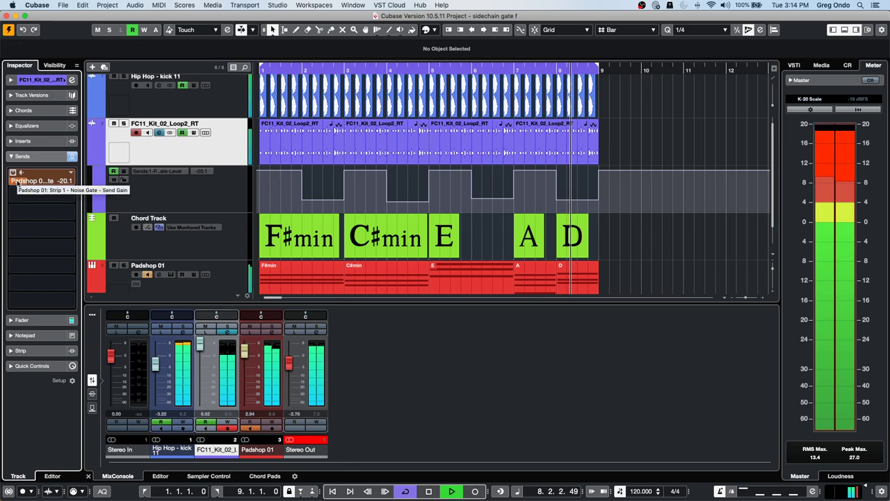
pyautogui.moveTo(41, 181); pyautogui.dragTo(60, 179)
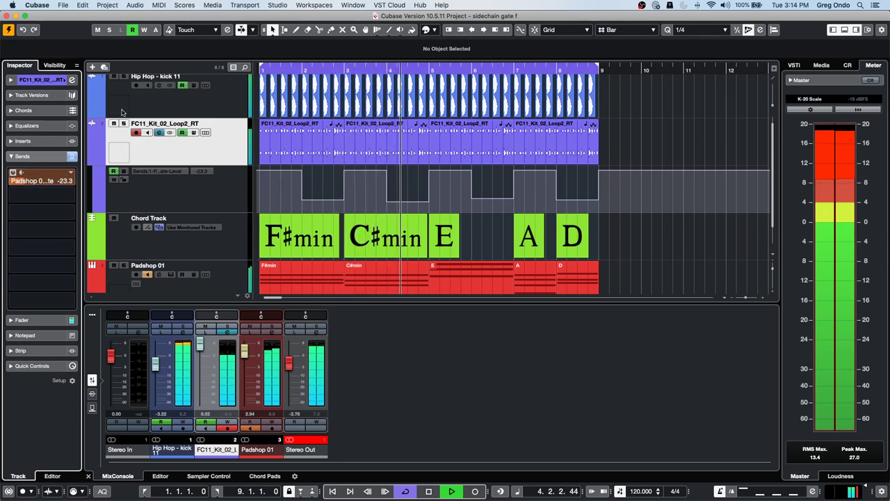
pyautogui.click(183, 110)
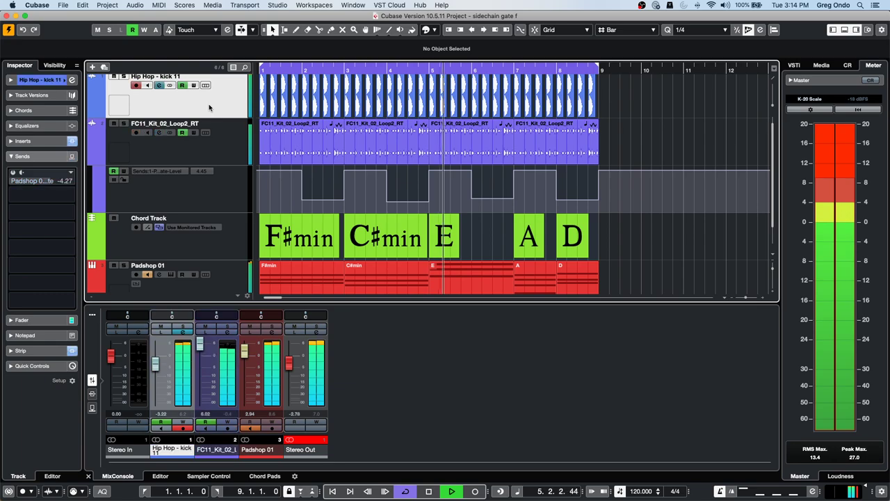
pyautogui.click(12, 172)
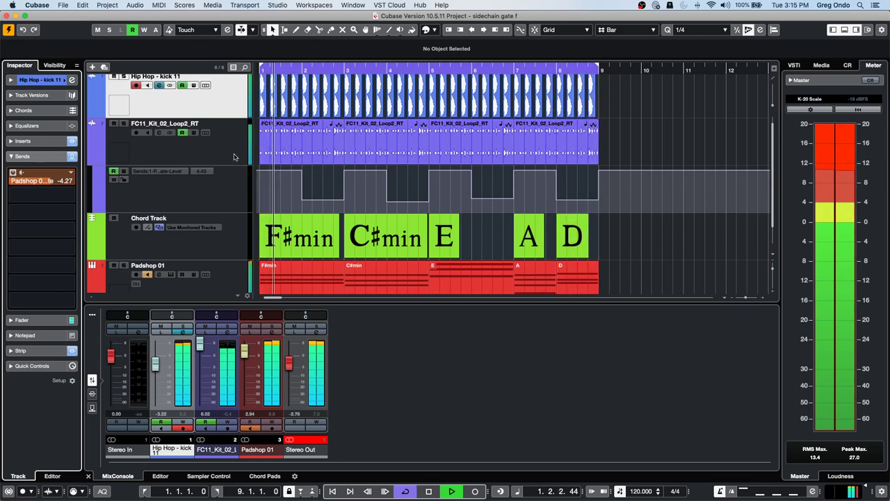
# Show the channel sends in the mixer and review the Padshop 01 noise gate's side-chain in its channel settings, ending with playback stopped.
pyautogui.click(94, 415)
pyautogui.click(93, 408)
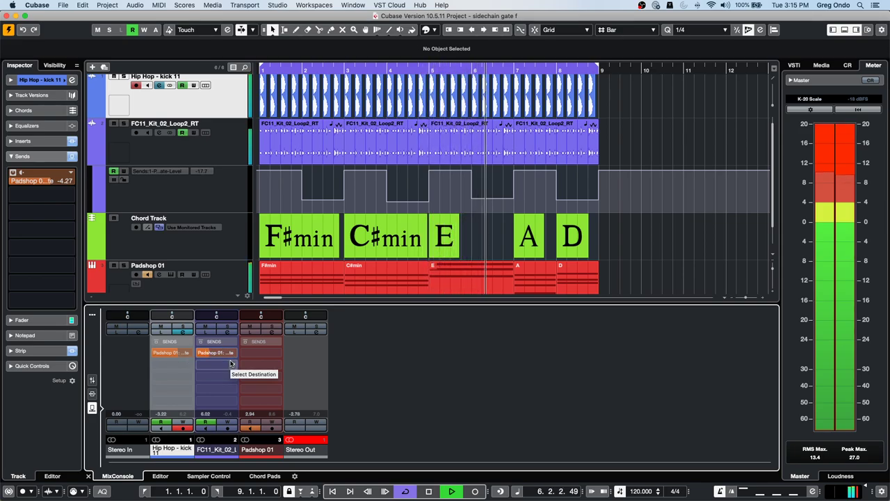
pyautogui.click(233, 281)
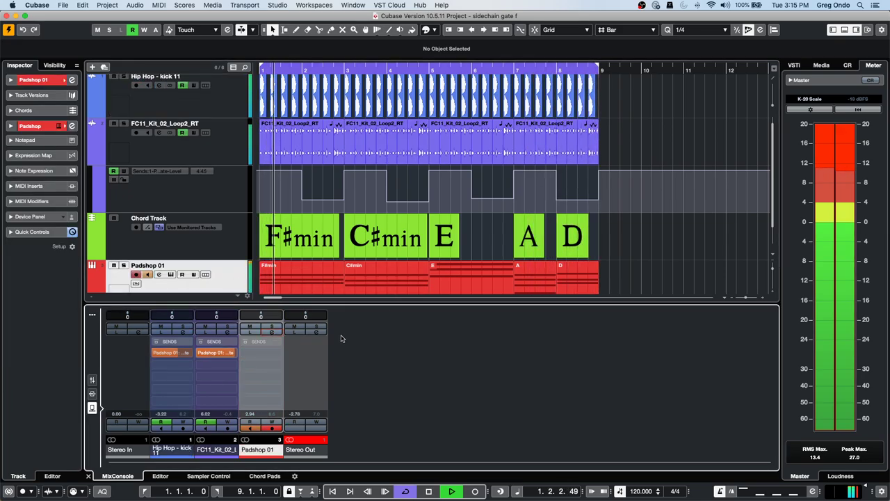
pyautogui.click(274, 333)
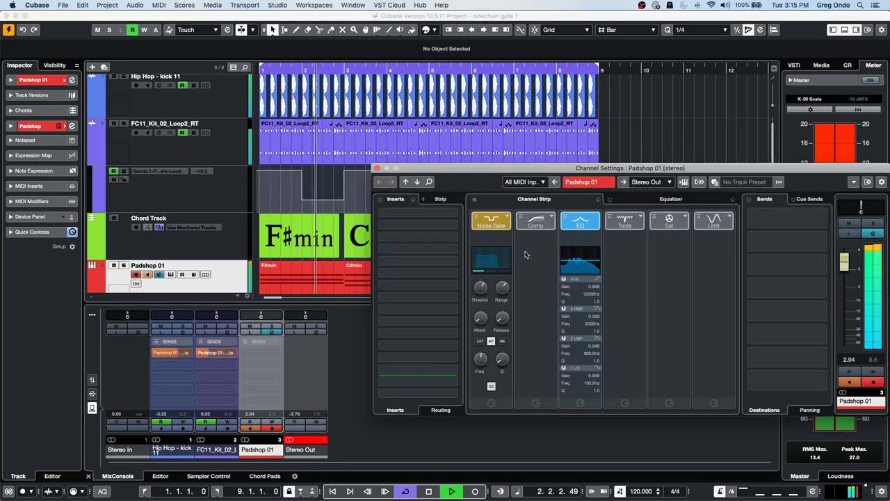
pyautogui.click(492, 386)
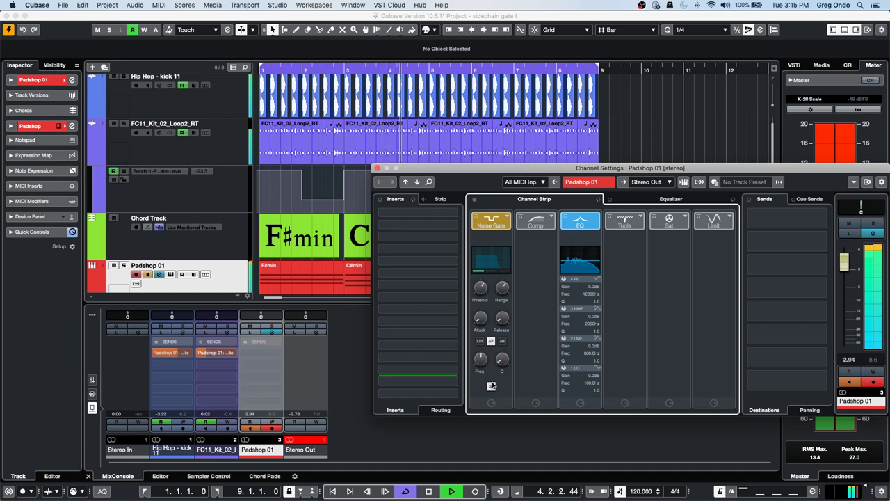
pyautogui.press('space')
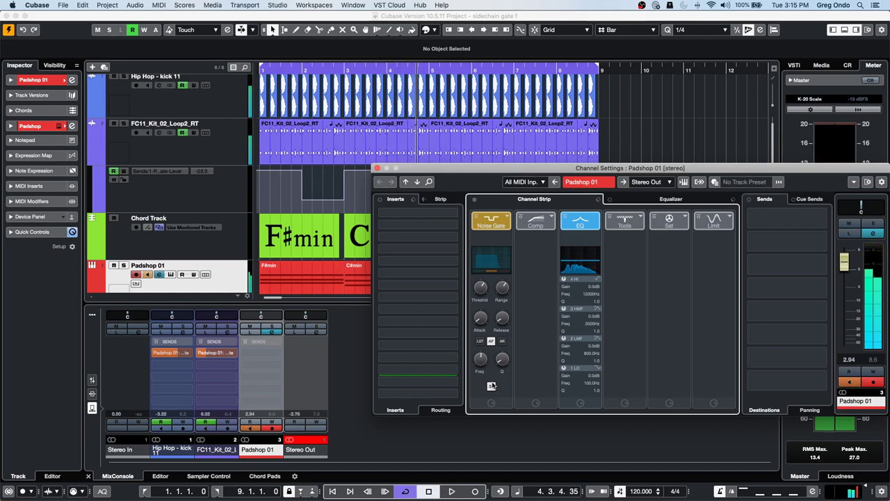
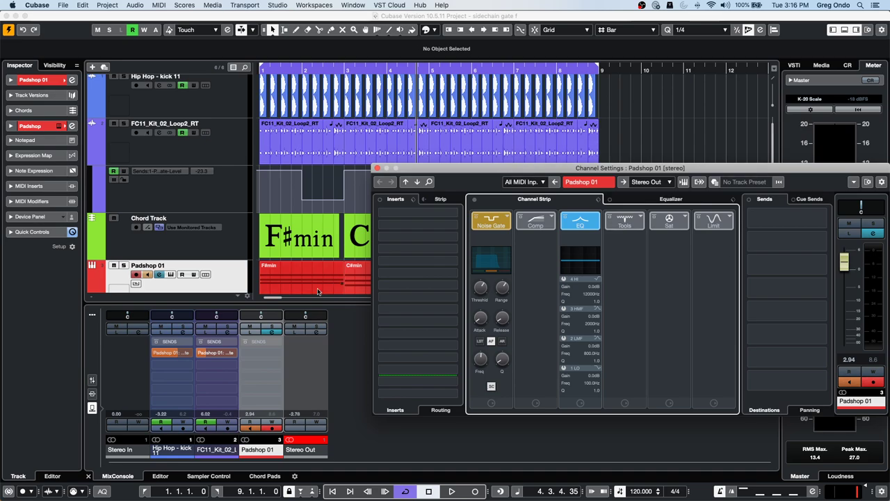
# Add one HALion Sonic SE instrument track routed to Stereo Out below the Padshop 01 track.
pyautogui.click(235, 247)
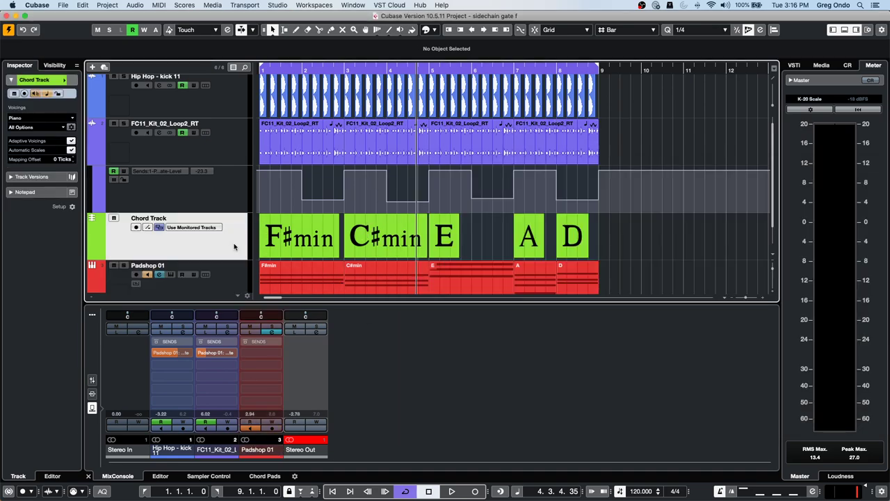
pyautogui.rightClick(234, 245)
pyautogui.press('Escape')
pyautogui.scroll(-1, 233, 236)
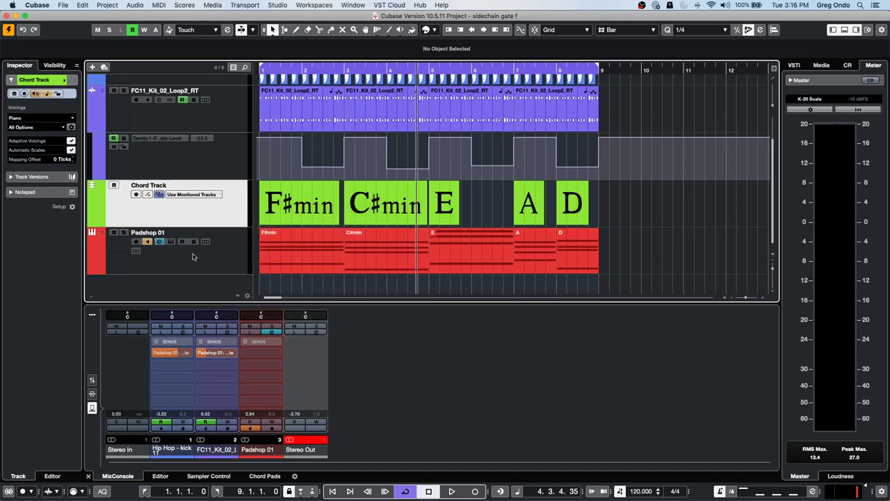
pyautogui.click(215, 250)
pyautogui.rightClick(215, 249)
pyautogui.moveTo(258, 252)
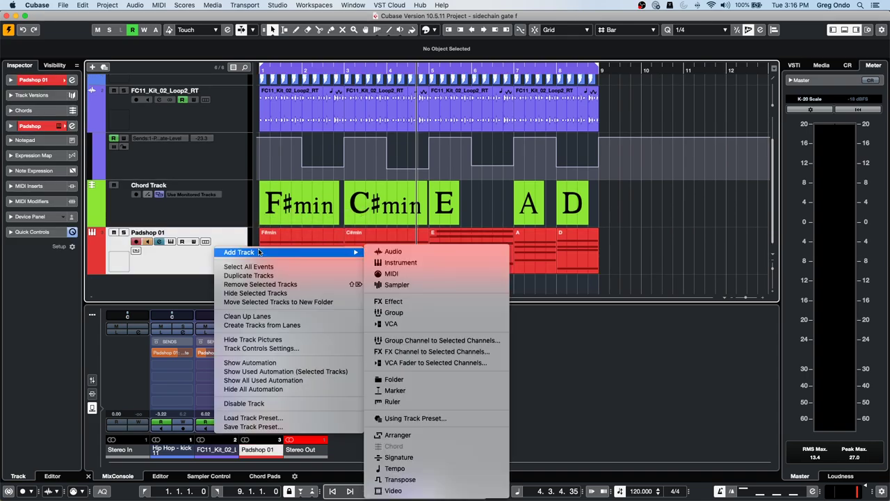
pyautogui.click(476, 265)
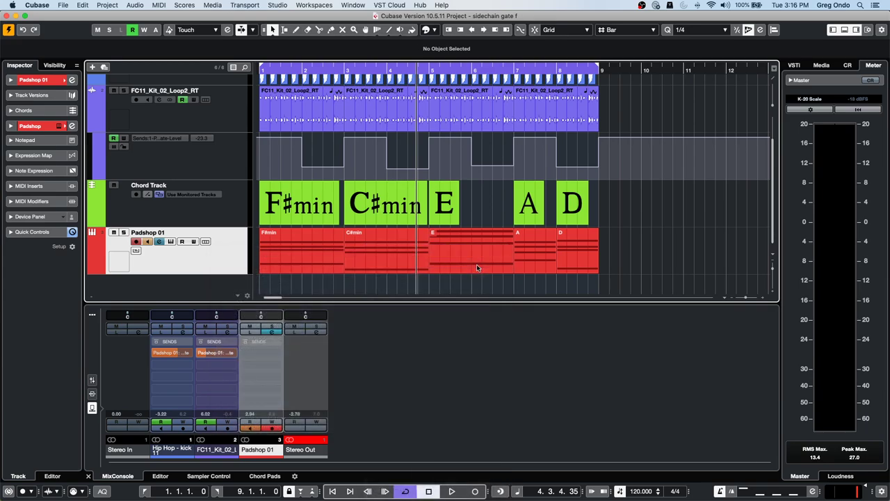
pyautogui.click(479, 174)
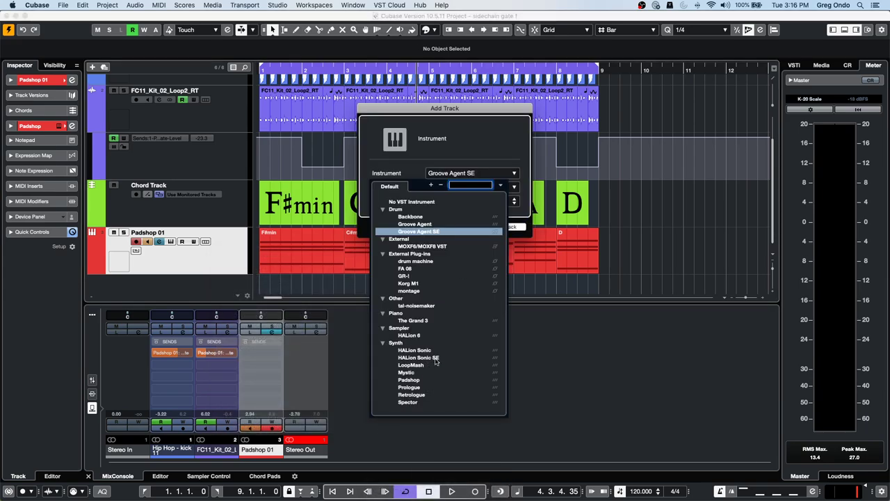
pyautogui.click(409, 358)
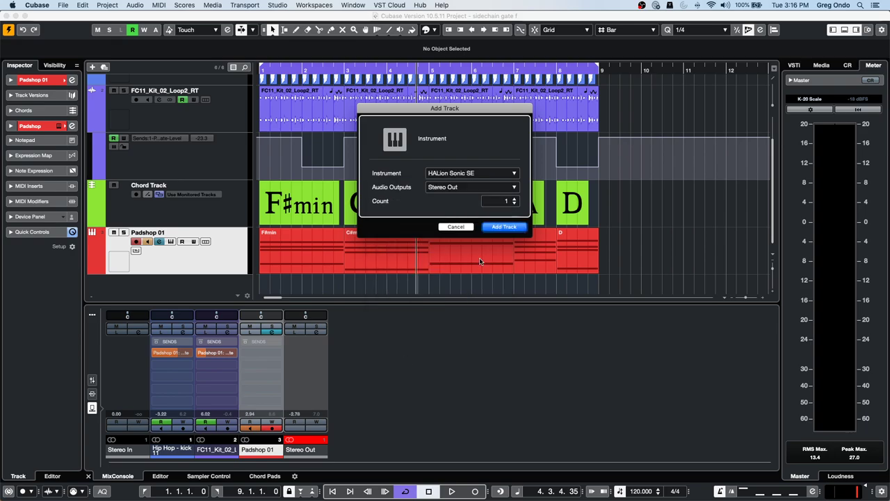
pyautogui.click(504, 228)
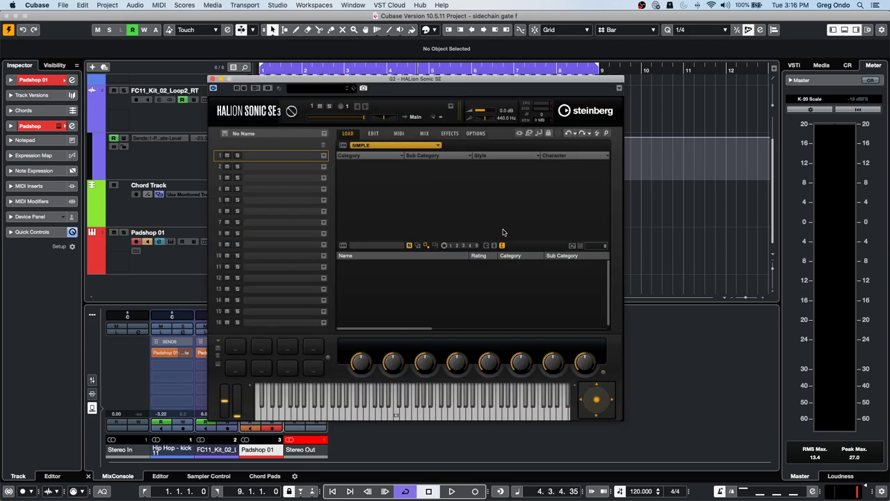
# Load the YAMAHA S90ES Piano program into slot 1, browsing all instrument sets filtered to Piano and A. Piano.
pyautogui.click(413, 147)
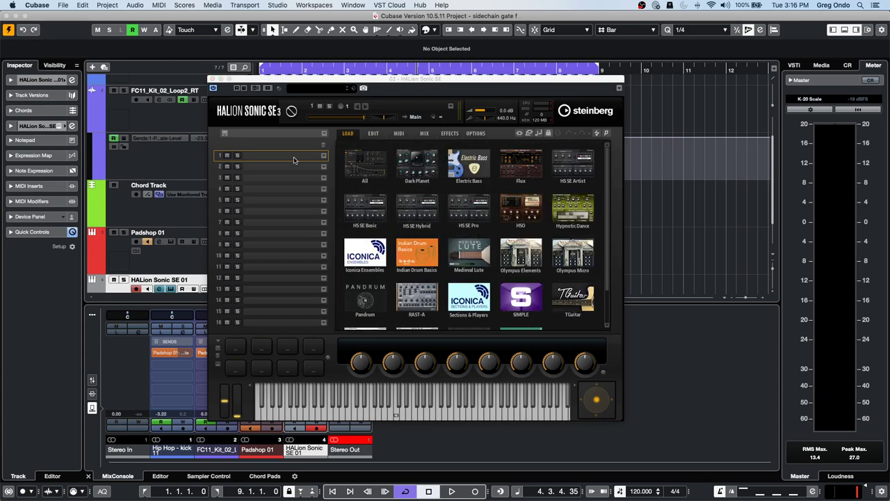
pyautogui.click(361, 168)
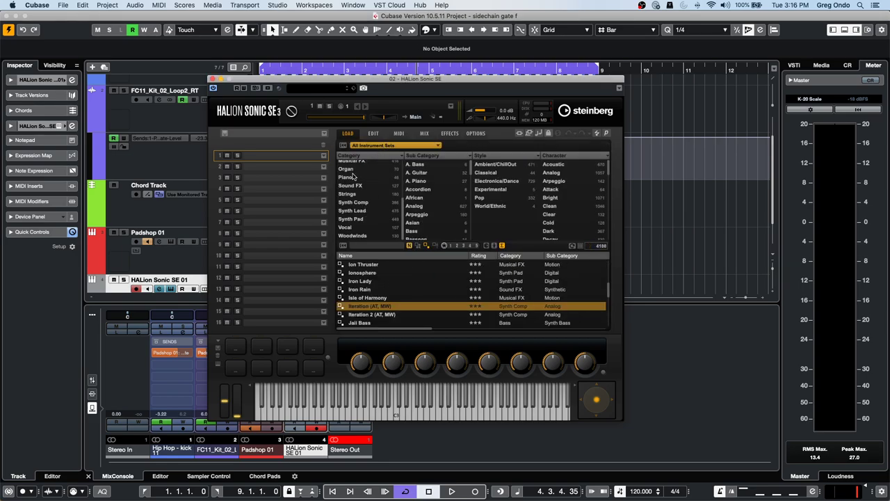
pyautogui.click(351, 185)
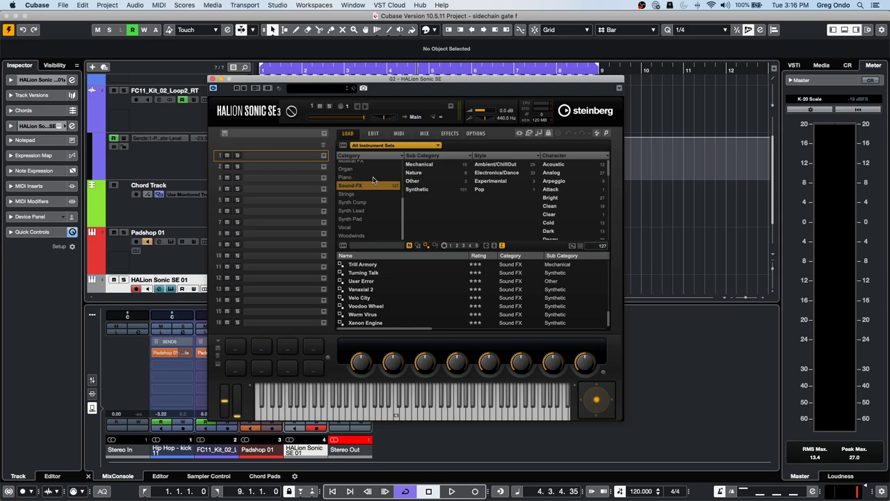
pyautogui.click(372, 185)
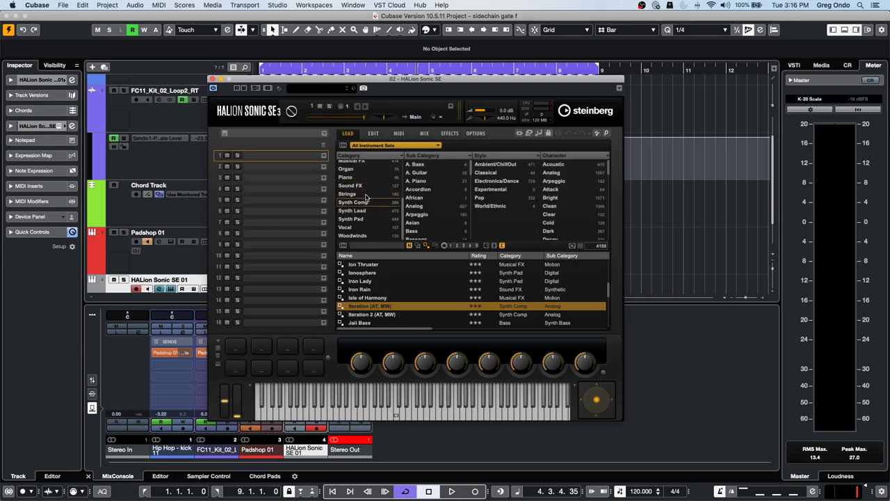
pyautogui.scroll(1, 369, 215)
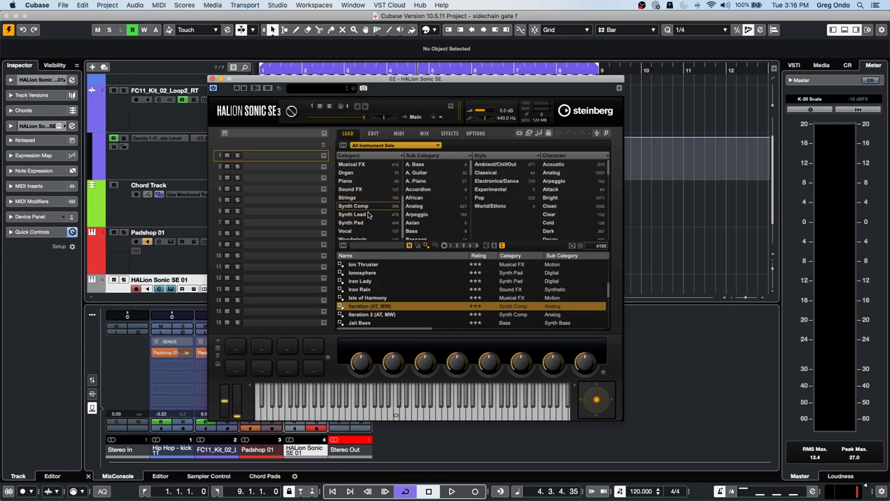
pyautogui.click(353, 183)
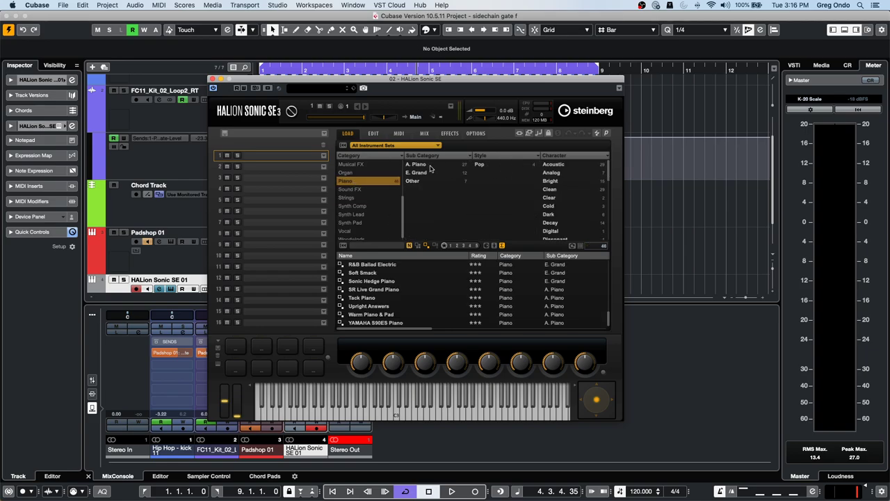
pyautogui.click(431, 165)
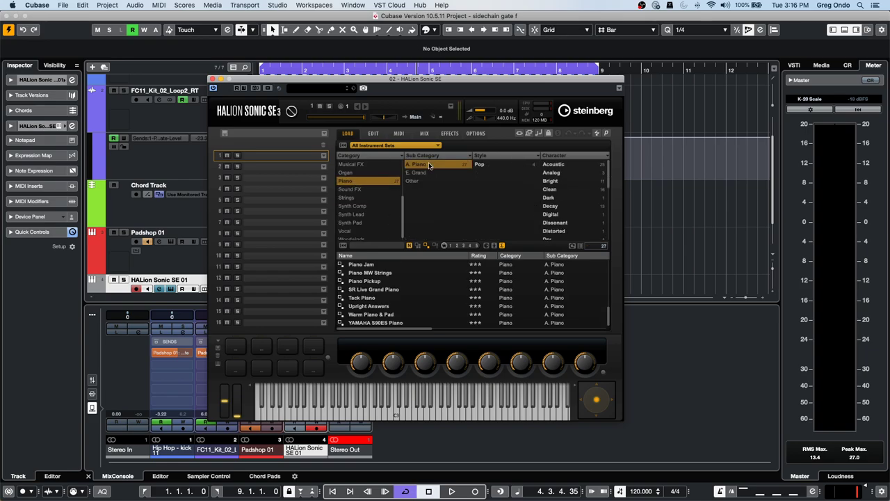
pyautogui.doubleClick(398, 323)
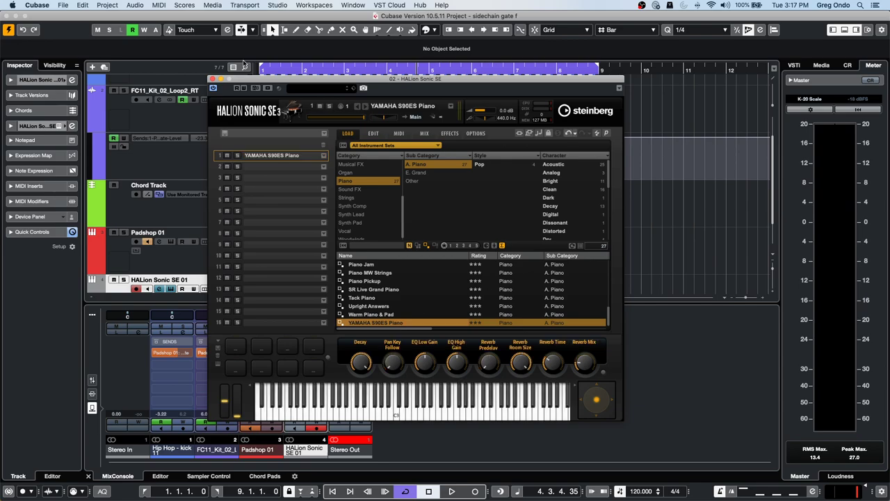
# Close the instrument window and draw an empty MIDI part on the HALion Sonic SE 01 track from bar 1 to bar 9.
pyautogui.click(213, 79)
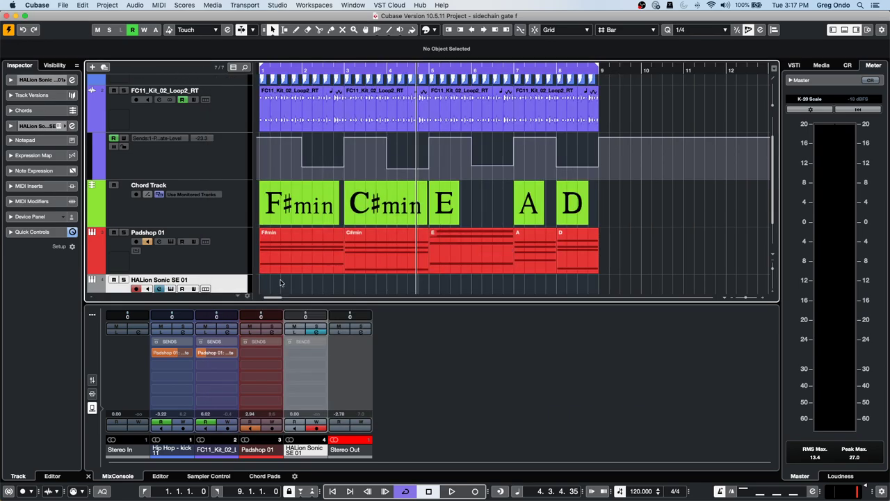
pyautogui.scroll(-2, 299, 236)
pyautogui.rightClick(292, 246)
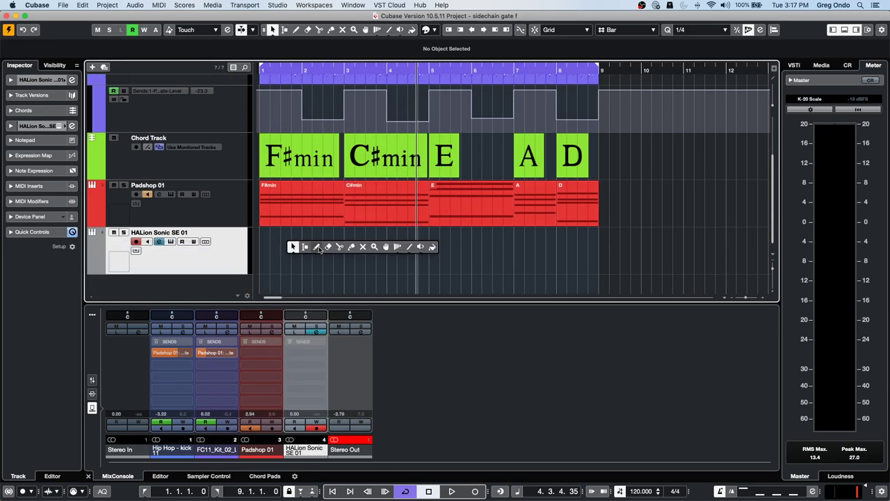
pyautogui.click(316, 246)
pyautogui.moveTo(263, 244)
pyautogui.mouseDown()
pyautogui.moveTo(749, 253)
pyautogui.moveTo(603, 253)
pyautogui.mouseUp()
pyautogui.rightClick(349, 256)
pyautogui.click(349, 256)
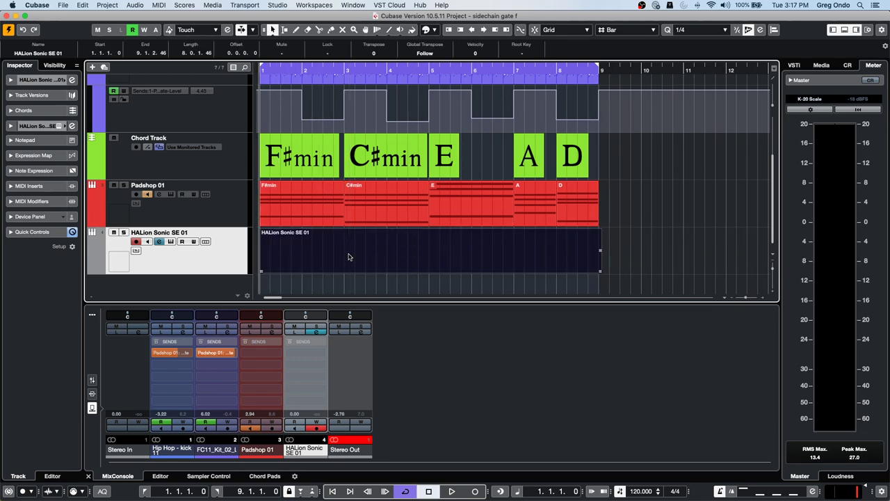
# Open the new HALion Sonic SE 01 part in the Score Editor and display it enlarged in Page Mode.
pyautogui.doubleClick(352, 255)
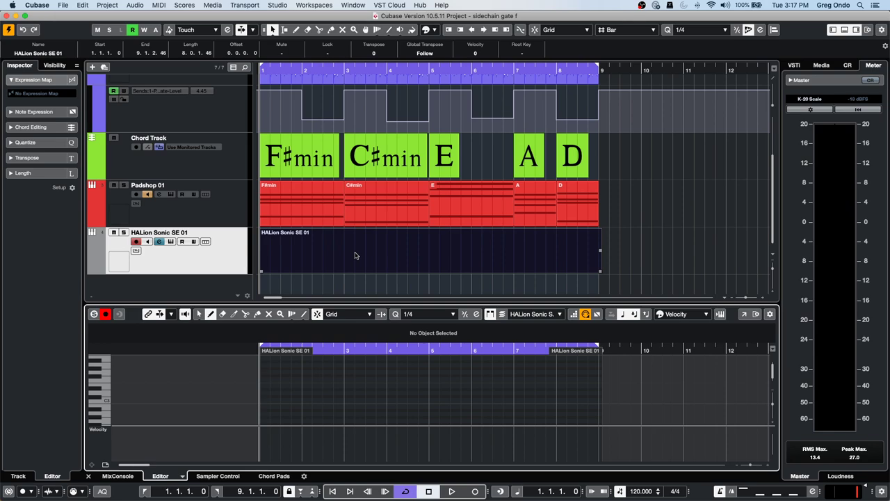
pyautogui.press('super+r')
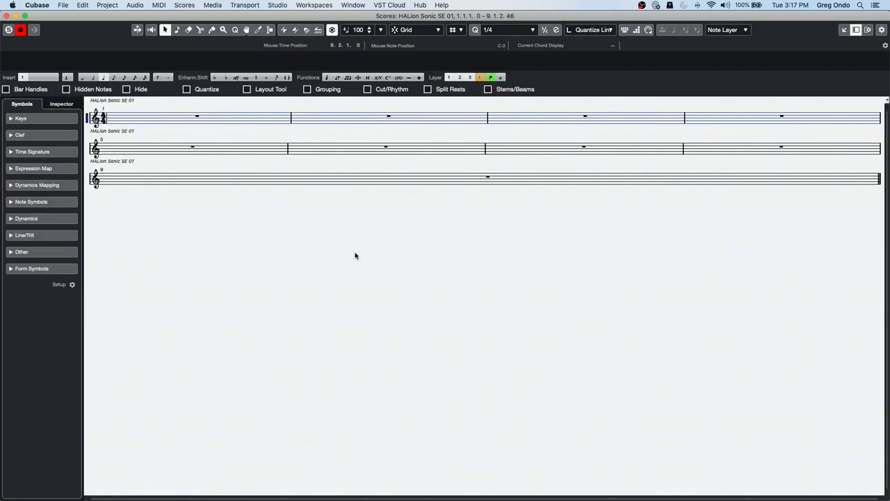
pyautogui.click(161, 6)
pyautogui.moveTo(185, 6)
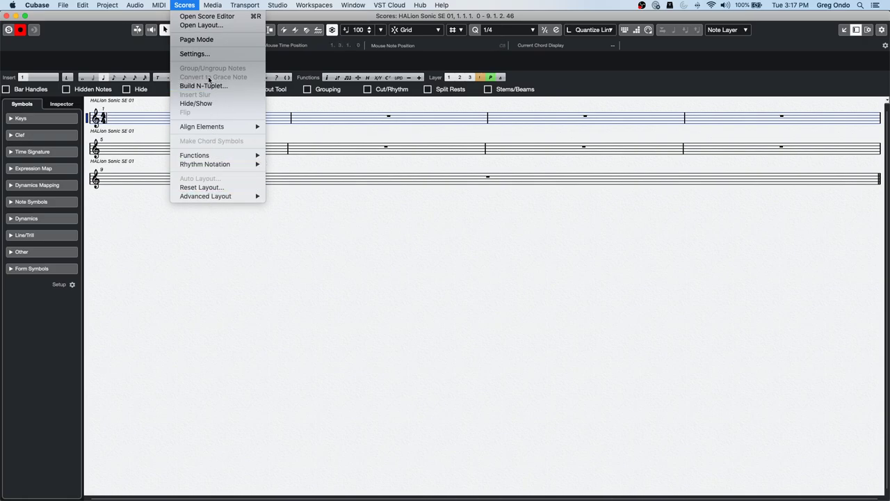
pyautogui.click(209, 40)
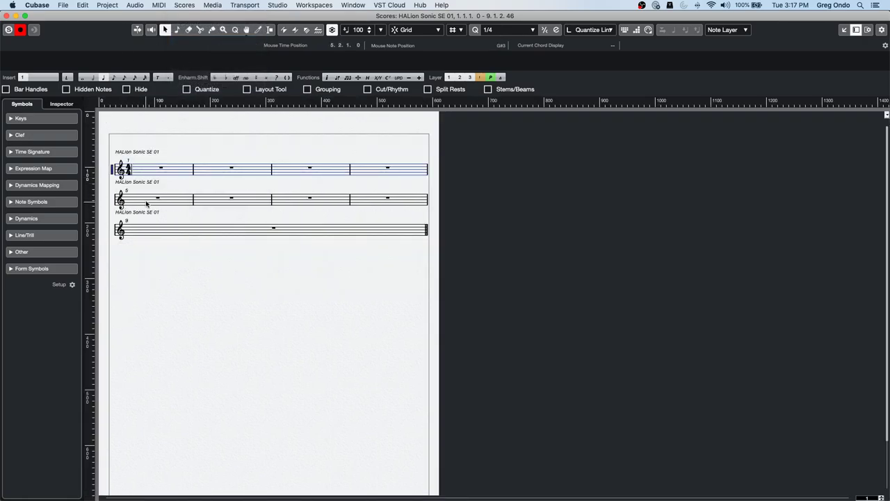
pyautogui.press('g')
pyautogui.press('g')
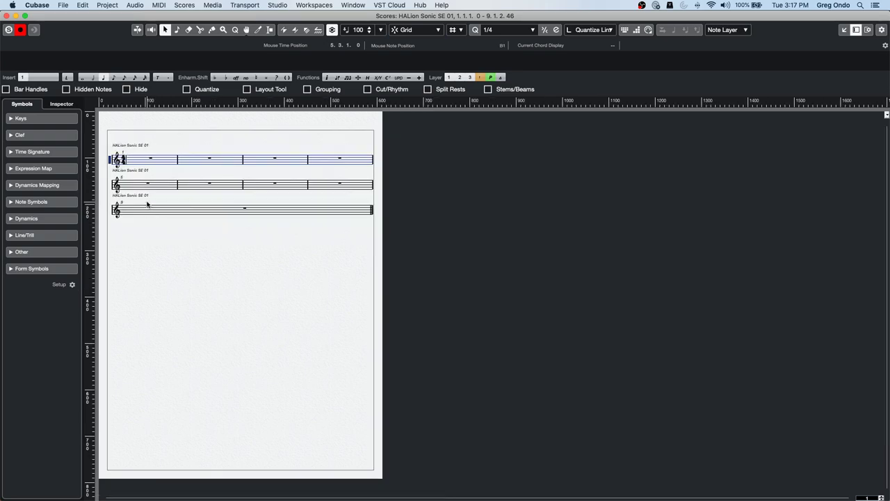
pyautogui.press('h')
pyautogui.press('h')
pyautogui.press('h')
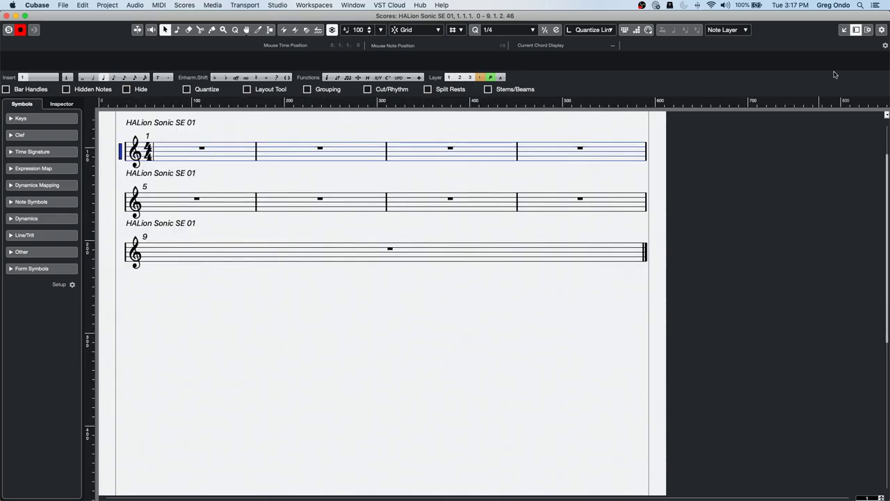
# Enable step input and enter quarter notes and chords in bars 1 to 3, undoing the unwanted entries.
pyautogui.click(636, 30)
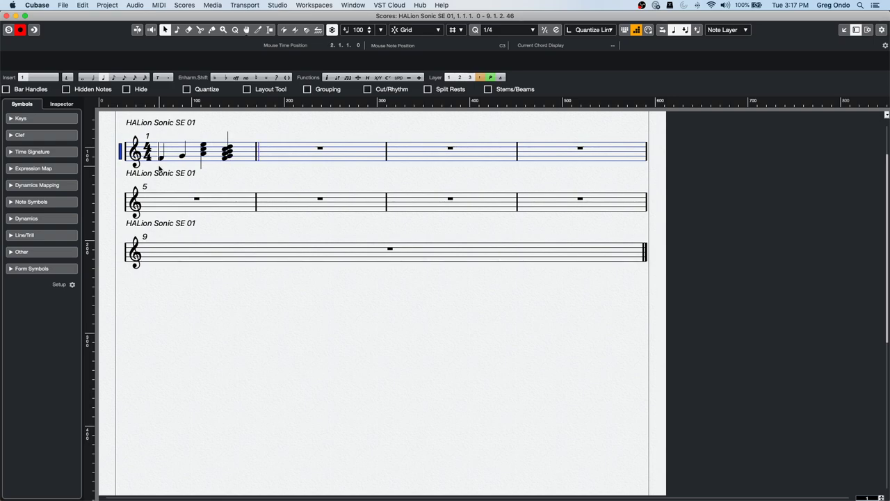
pyautogui.press('super+z')
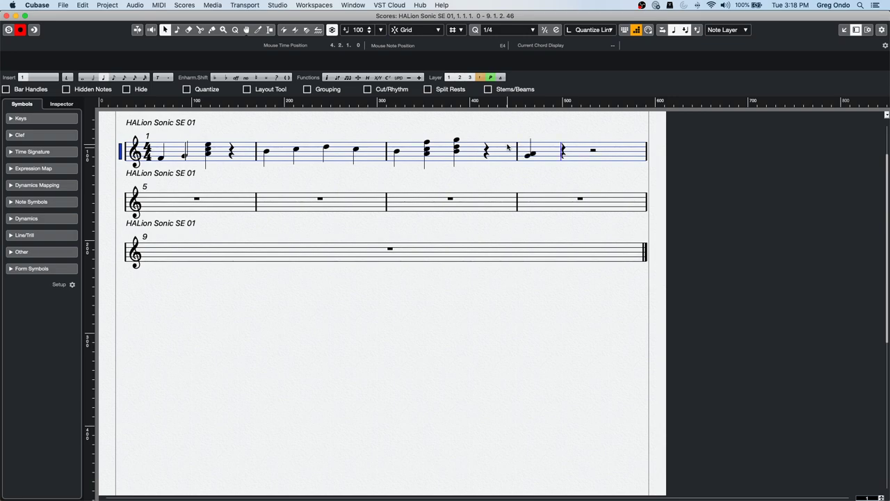
pyautogui.press('super+z')
pyautogui.press('Left')
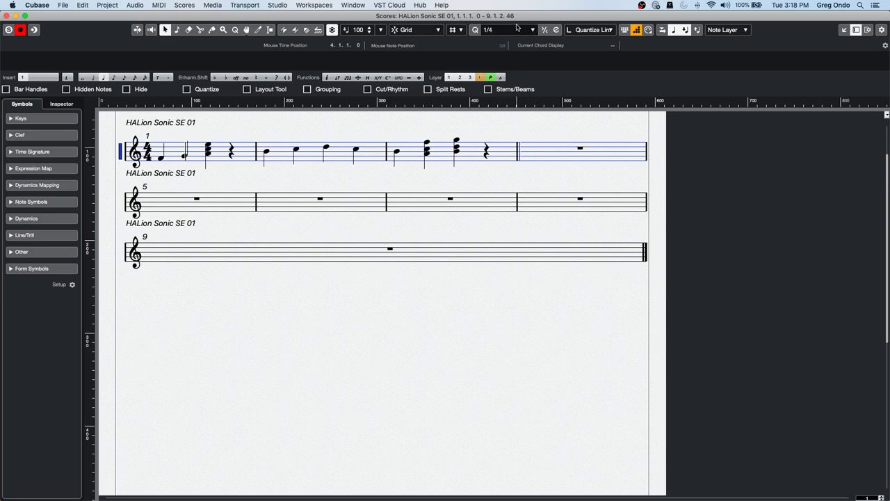
# Step-enter eighth notes in bars 4 to 6 at 1/8 quantize and two half notes in bar 7 at 1/2.
pyautogui.click(493, 29)
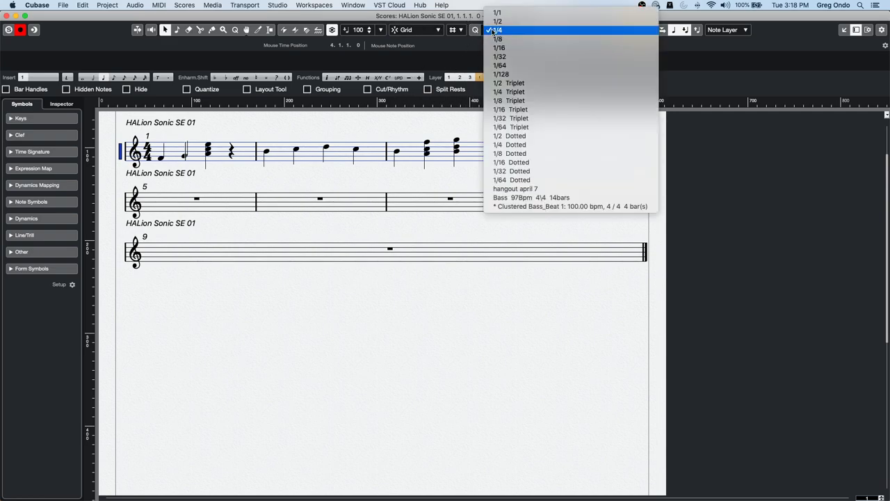
pyautogui.click(532, 41)
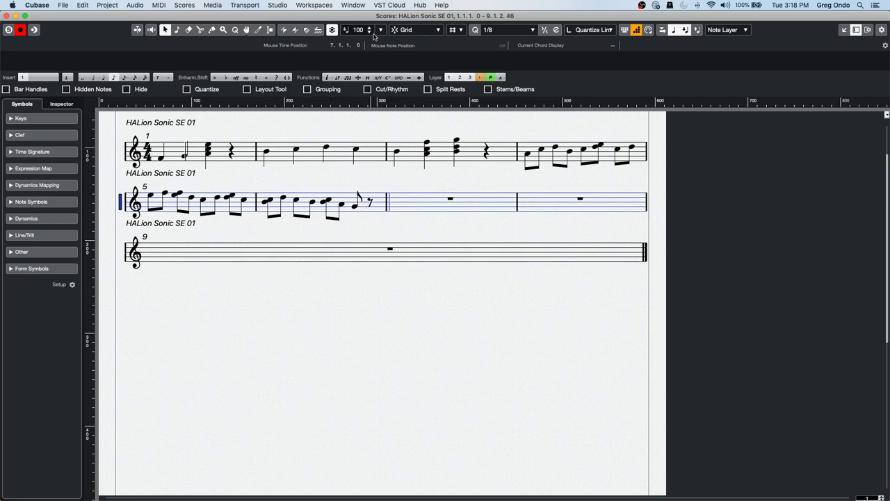
pyautogui.click(497, 26)
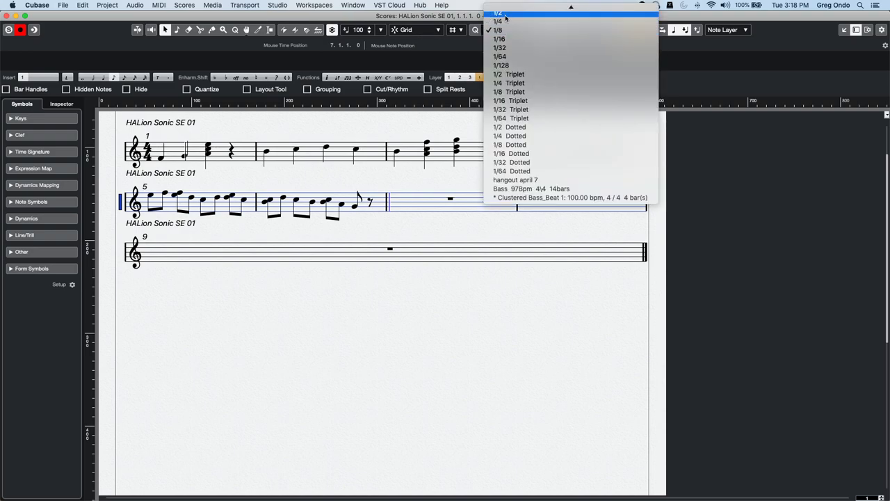
pyautogui.click(505, 15)
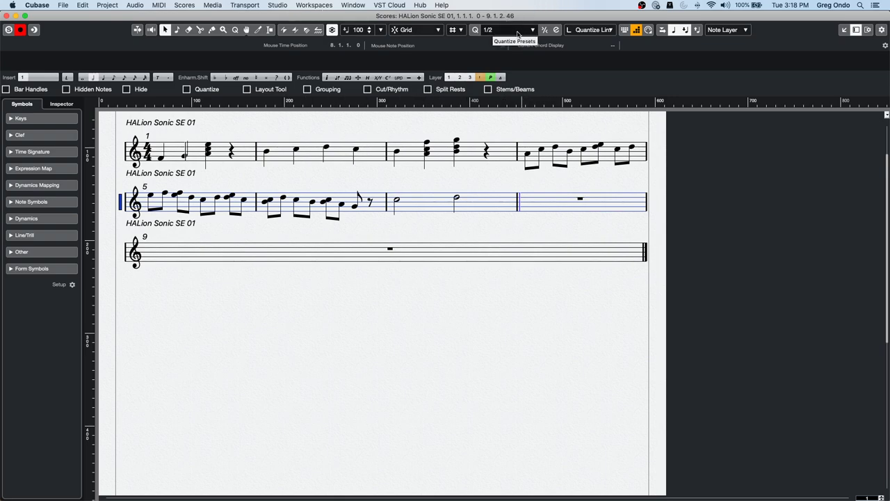
# Step-enter two 1/8 Triplet groups and a 1/2 note in bar 8, and turn step input off.
pyautogui.click(519, 32)
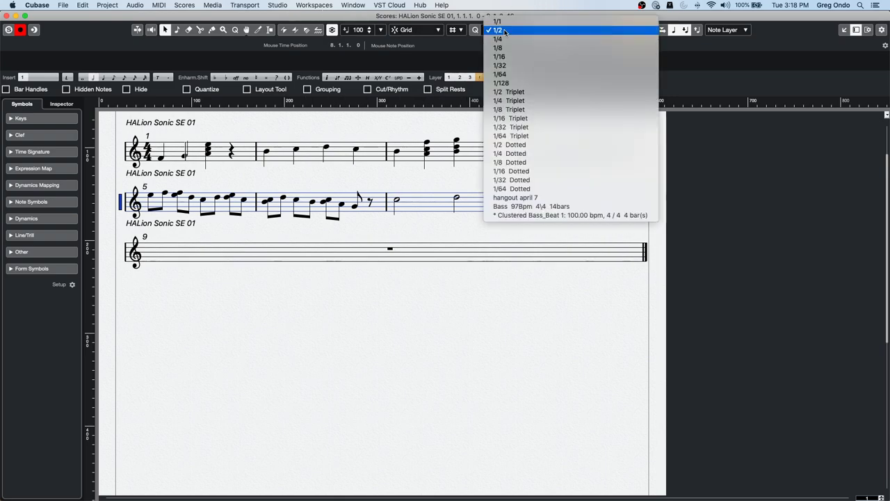
pyautogui.click(528, 109)
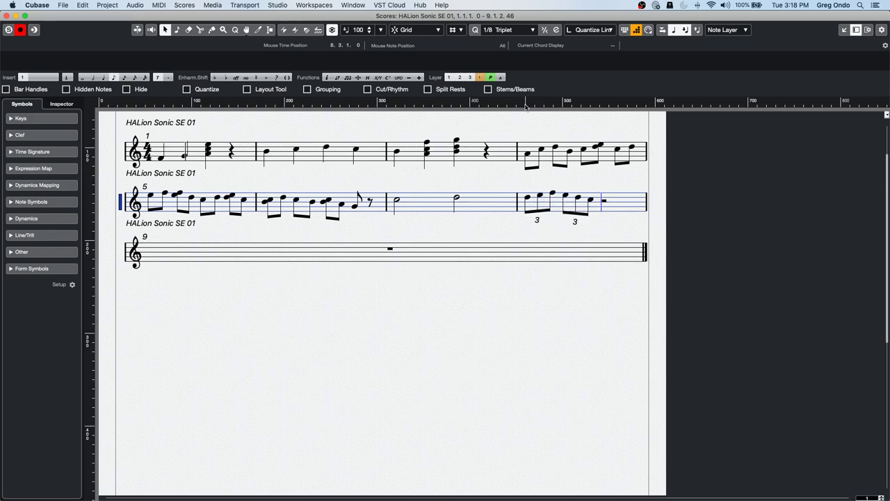
pyautogui.click(506, 29)
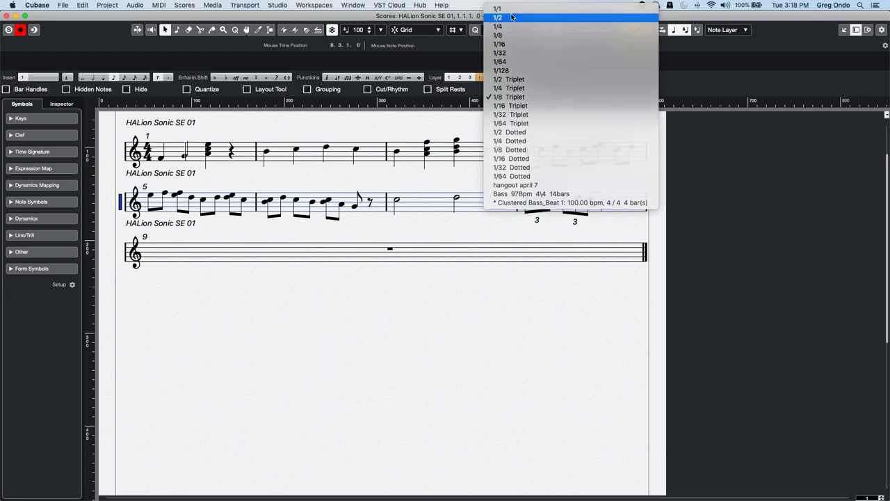
pyautogui.click(512, 17)
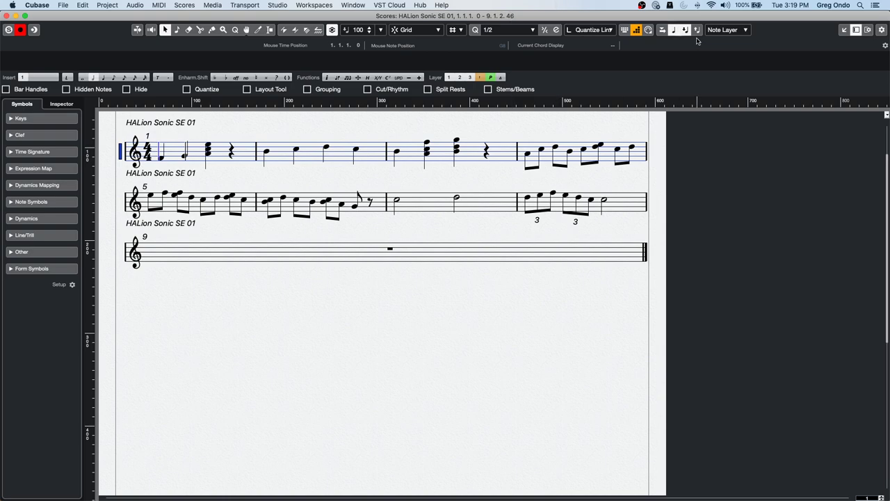
pyautogui.click(639, 29)
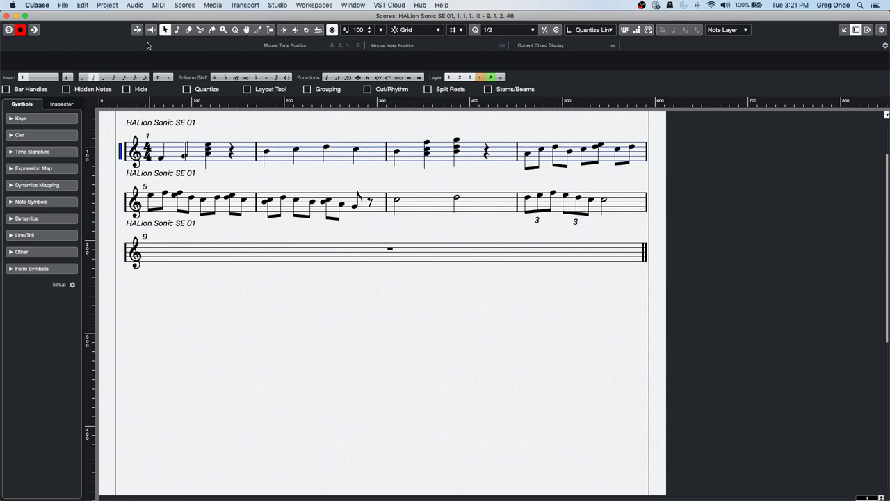
# Close the score, open the recent project Amos Moses - GO.cpr and activate it.
pyautogui.click(7, 15)
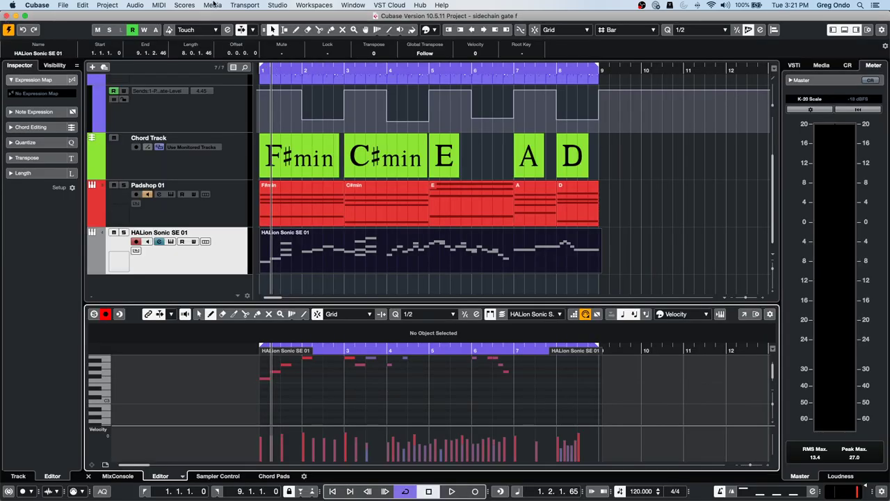
pyautogui.click(66, 5)
pyautogui.moveTo(86, 180)
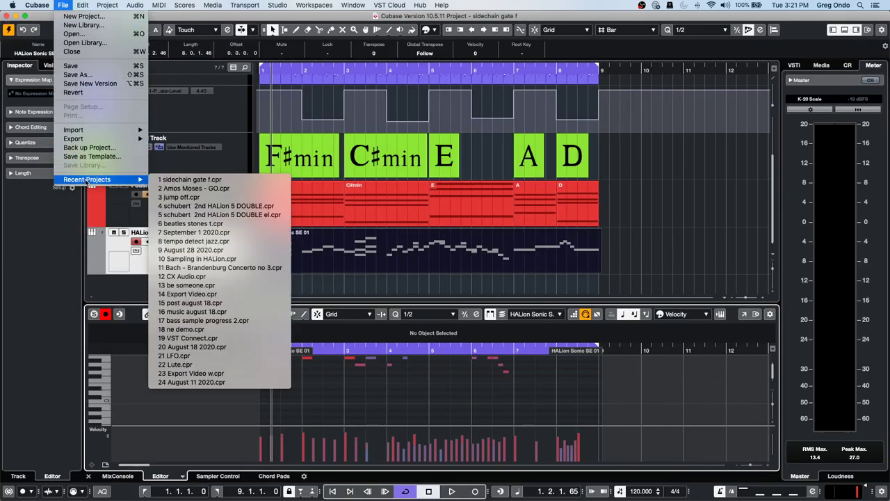
pyautogui.click(223, 191)
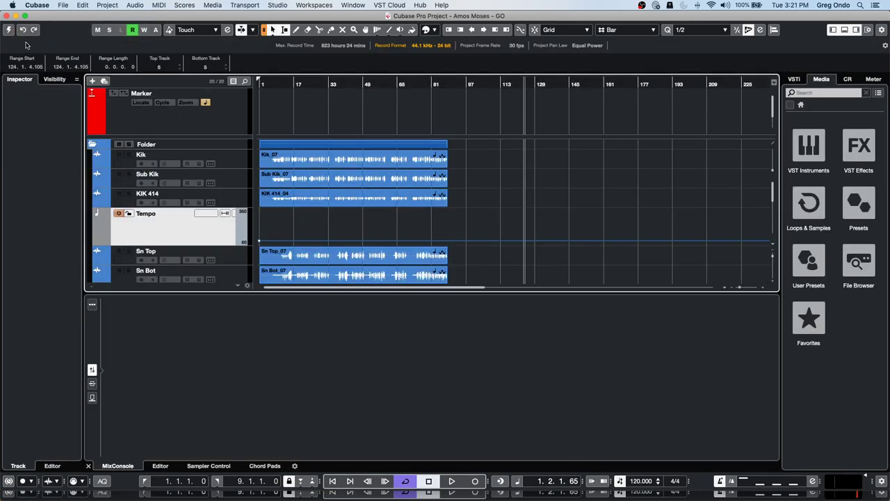
pyautogui.click(9, 30)
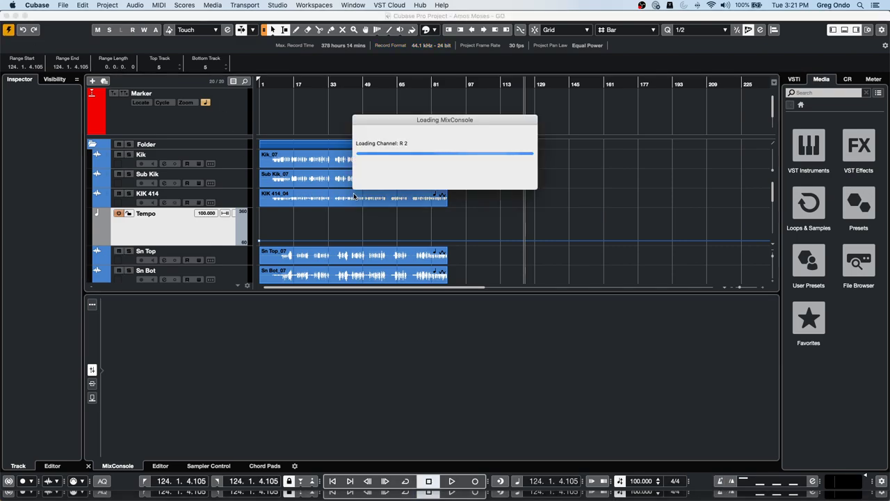
# Open the KIK 414_04 event in the Sample Editor and examine its hitpoints around bars 7 to 14.
pyautogui.click(308, 201)
pyautogui.doubleClick(308, 202)
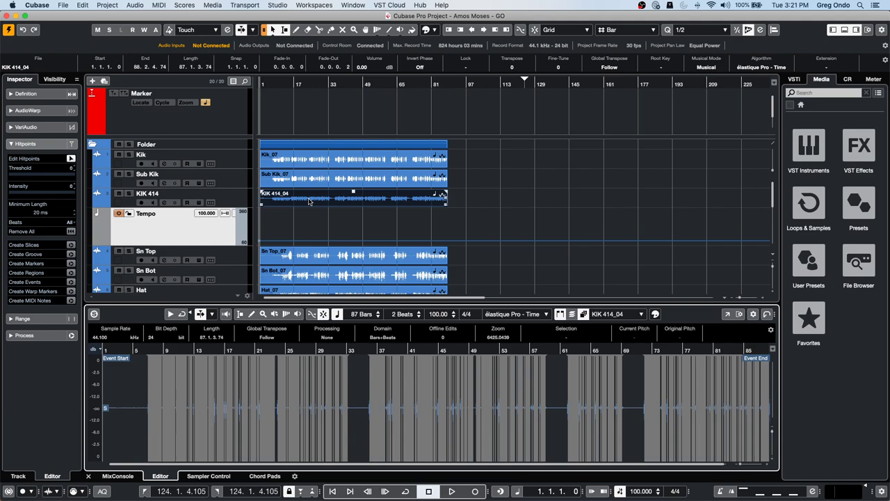
pyautogui.moveTo(147, 351); pyautogui.dragTo(148, 376)
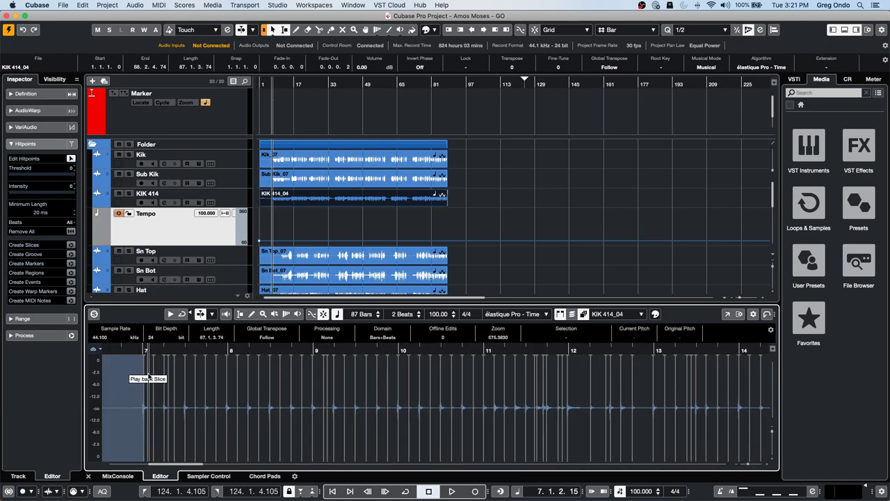
pyautogui.click(70, 160)
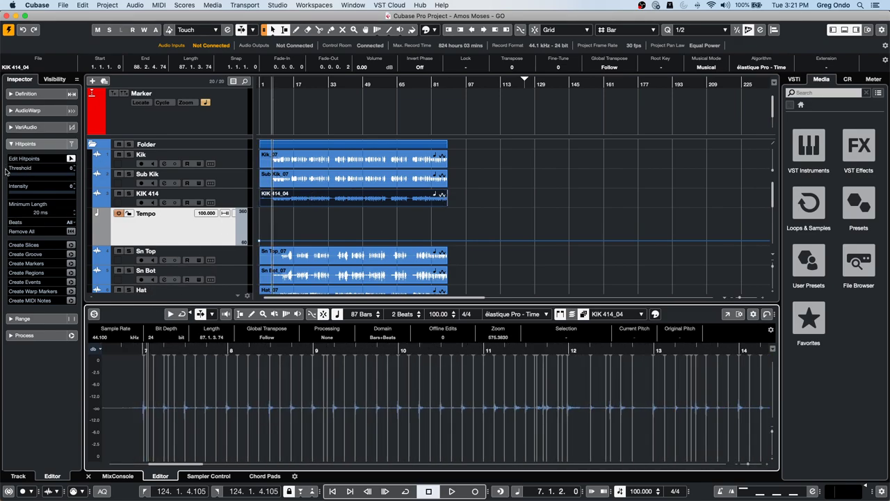
# Set the hitpoint threshold of the Sn Top_07 event to 18 and audition it from about bar 10.
pyautogui.click(324, 255)
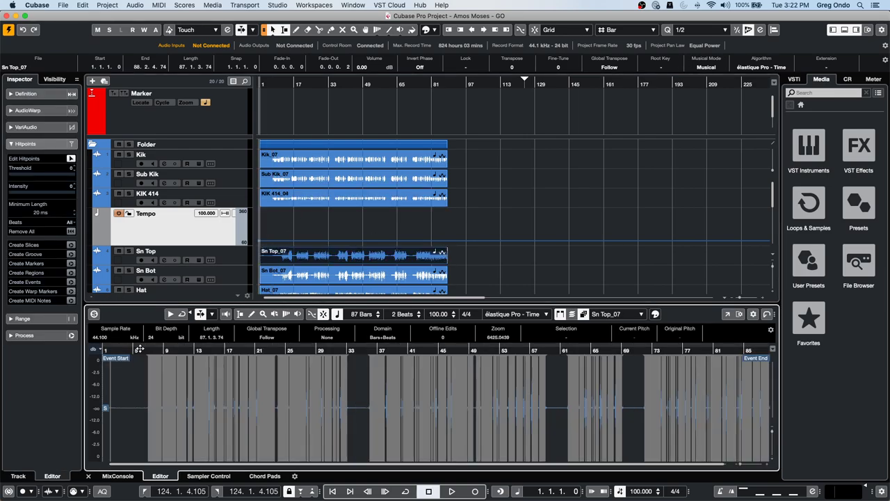
pyautogui.moveTo(142, 348); pyautogui.dragTo(144, 375)
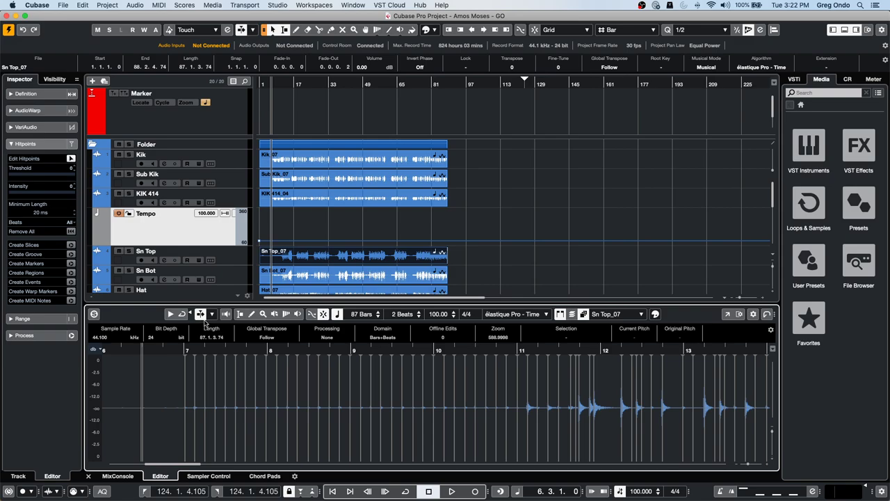
pyautogui.moveTo(12, 176); pyautogui.dragTo(19, 176)
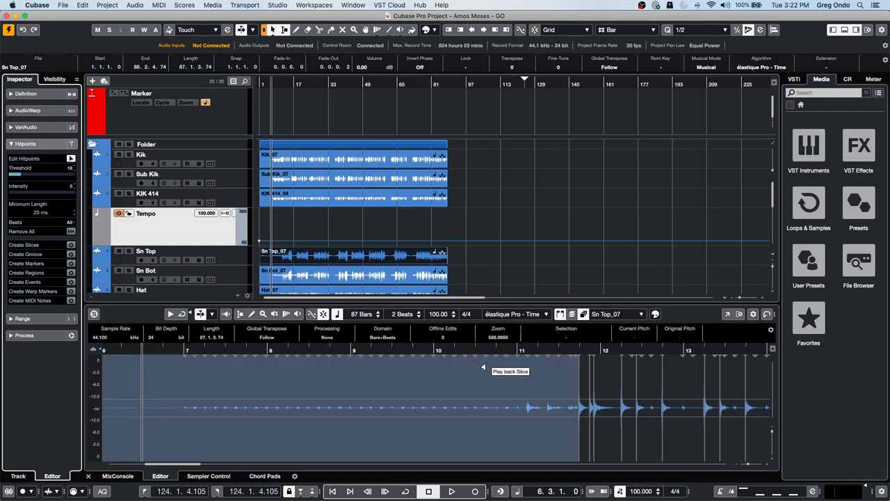
pyautogui.click(440, 349)
pyautogui.press('space')
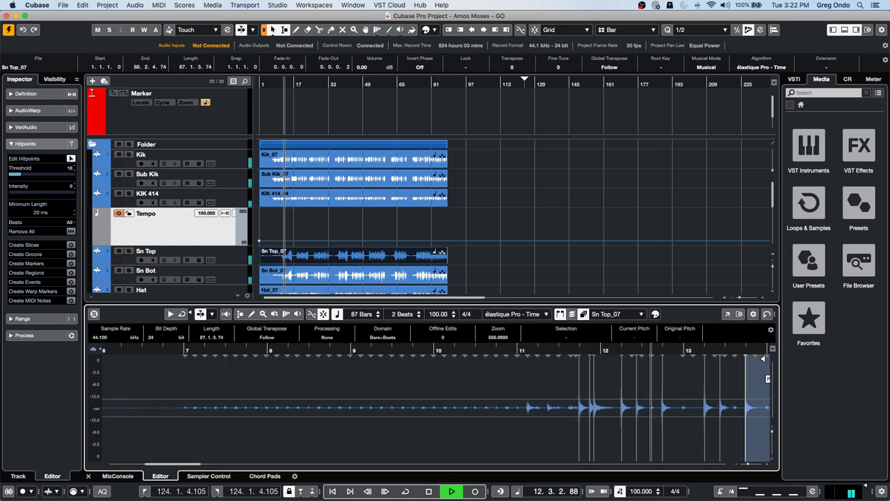
# Create MIDI notes from the Sn Top_07 hitpoints with Dynamic Velocity, pitch C1, length 1/8 and destination First Selected Track, and stop playback.
pyautogui.click(71, 301)
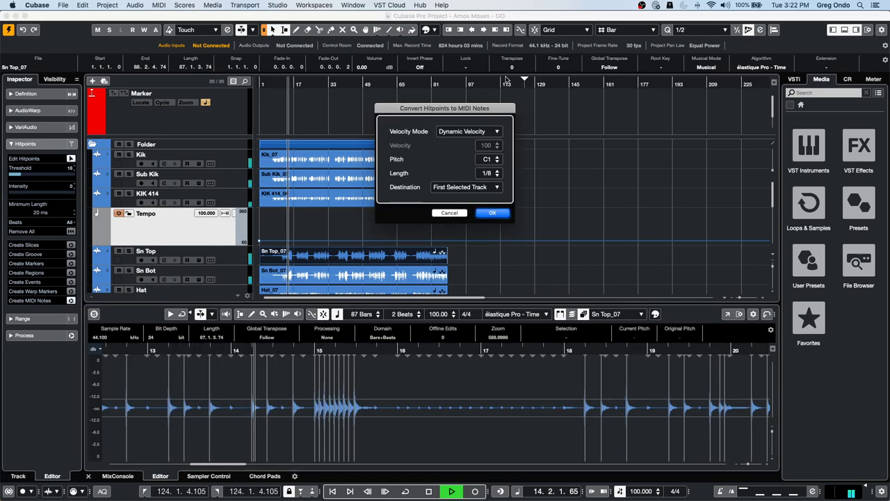
pyautogui.click(492, 213)
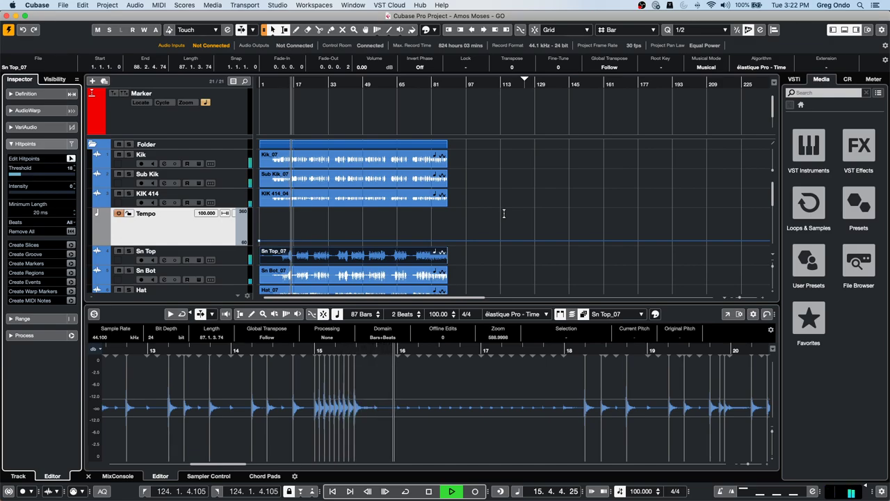
pyautogui.press('space')
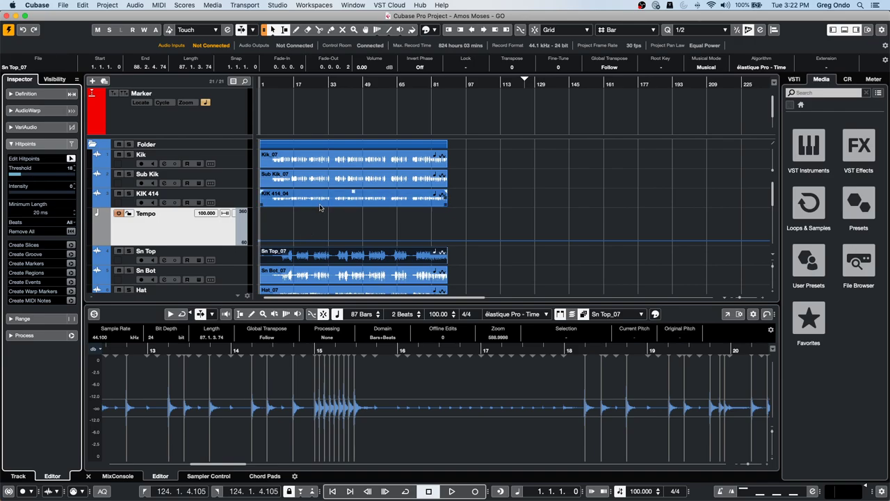
# Lower the hitpoint threshold of the Sn Top_07 event to 13 and examine its hitpoints around bars 24 to 31.
pyautogui.click(303, 259)
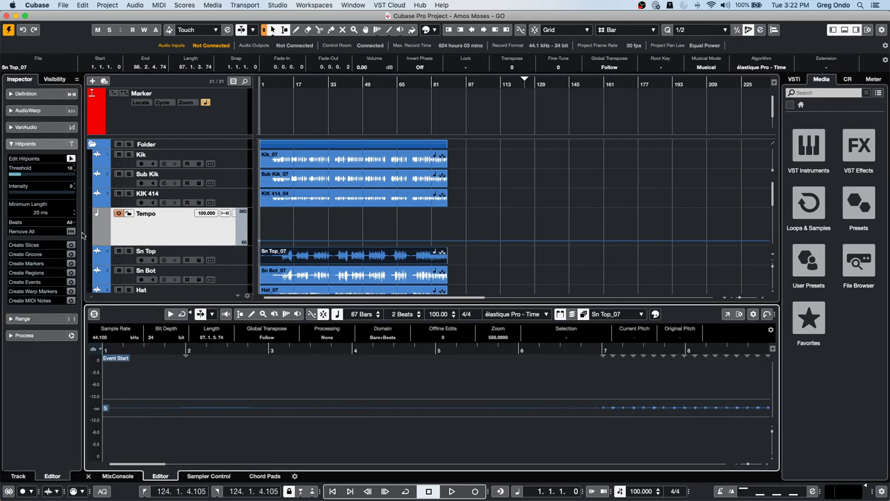
pyautogui.moveTo(20, 174); pyautogui.dragTo(21, 176)
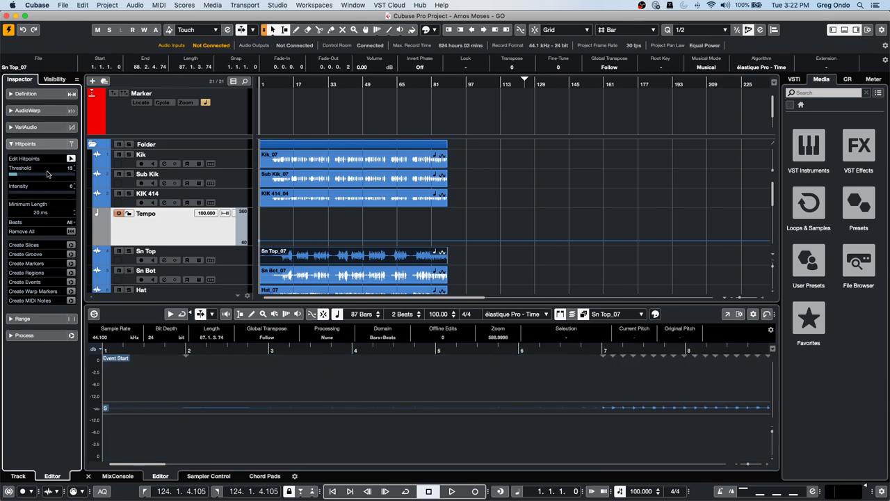
pyautogui.moveTo(222, 347); pyautogui.dragTo(596, 303)
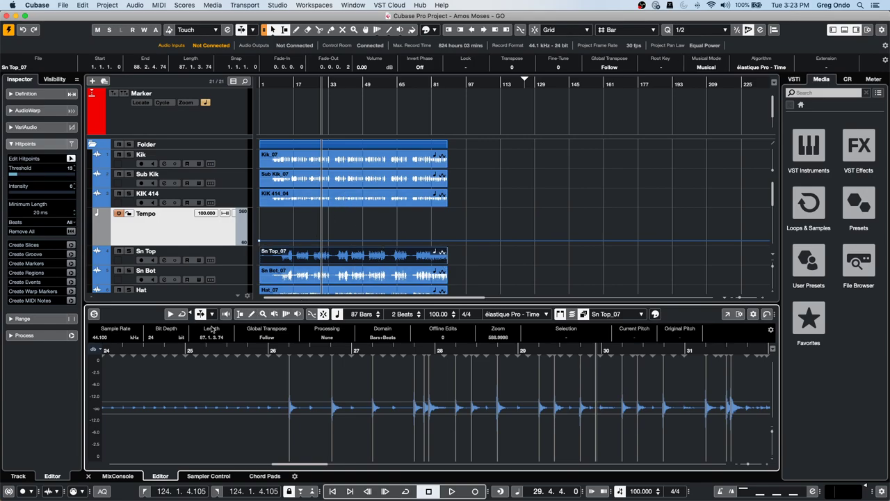
pyautogui.click(7, 491)
# Open the Sn Top_07_midi part on the MIDI 01 track in the Drum Editor and enlarge the lower editor area.
pyautogui.scroll(-8, 455, 203)
pyautogui.click(300, 270)
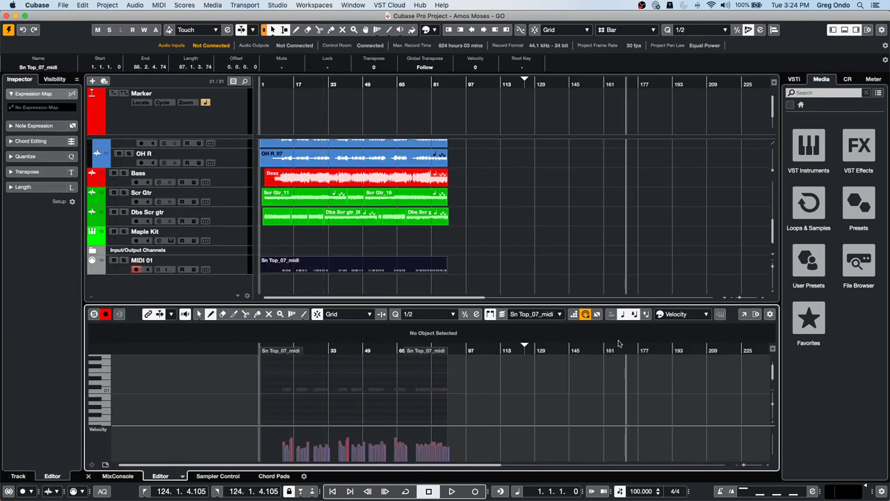
pyautogui.click(183, 476)
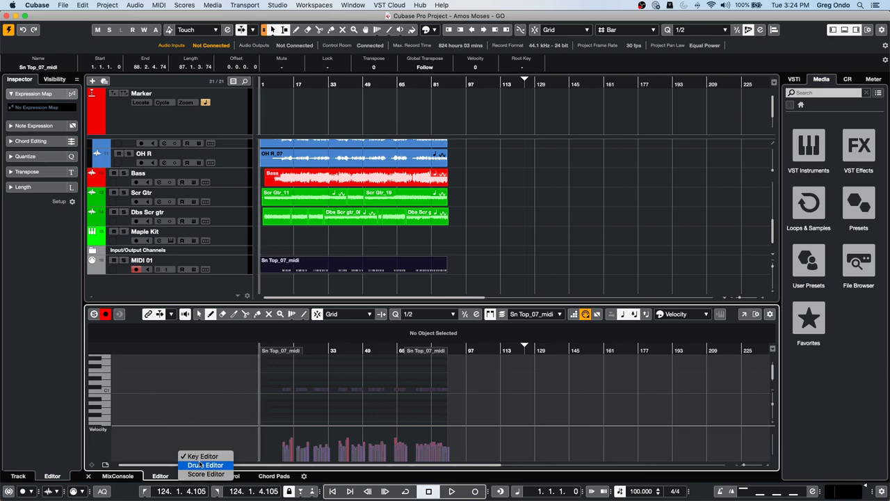
pyautogui.click(202, 464)
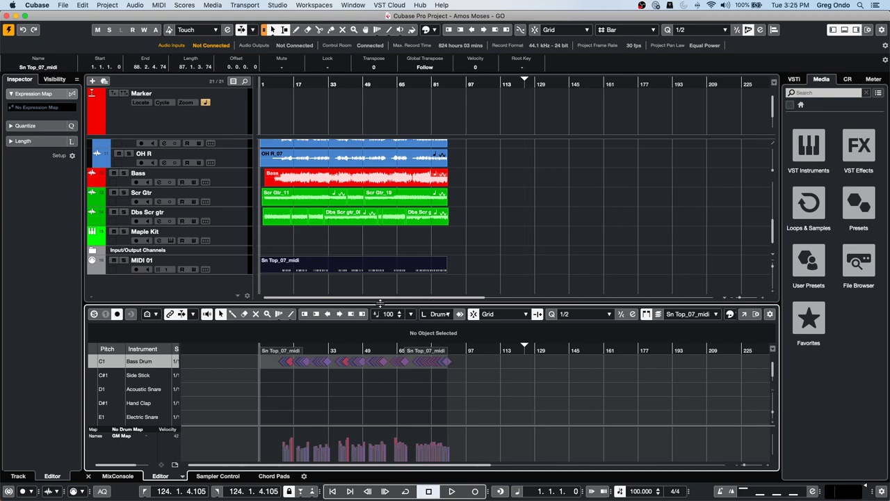
pyautogui.moveTo(381, 303); pyautogui.dragTo(382, 218)
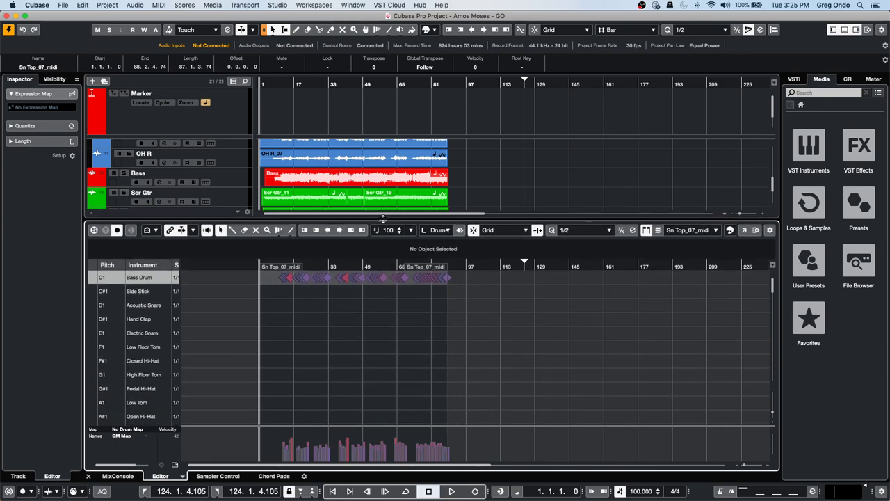
# Open the Drum Editor in its own window and show its Step/MIDI Input controls.
pyautogui.rightClick(771, 232)
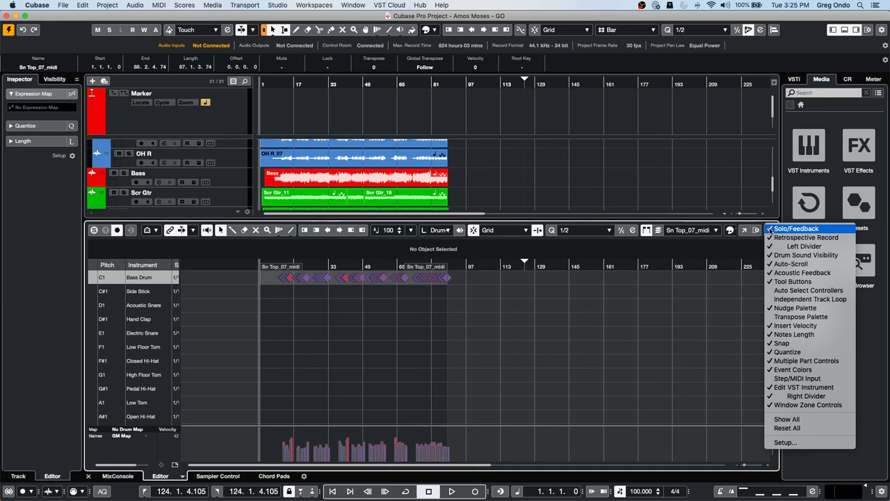
pyautogui.click(782, 379)
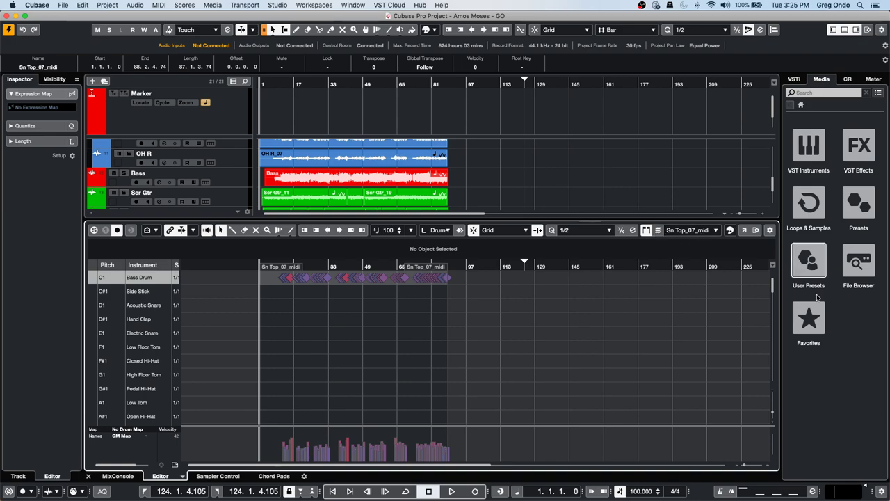
pyautogui.click(743, 231)
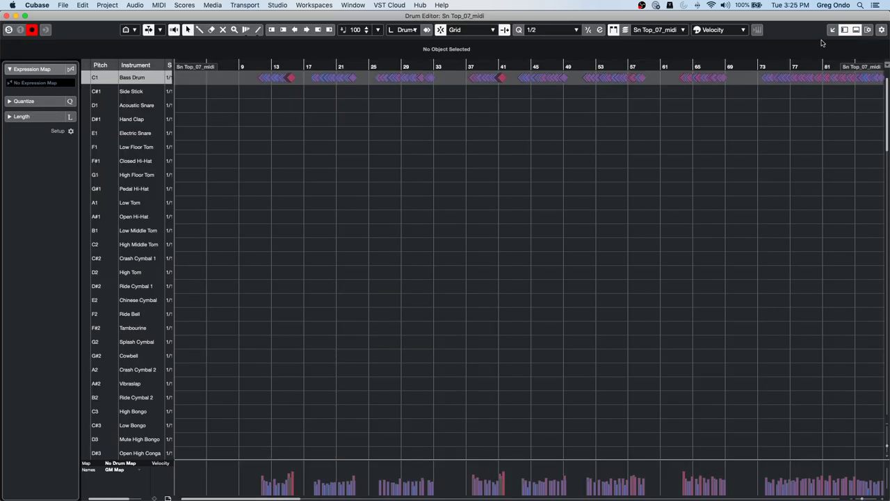
pyautogui.click(881, 31)
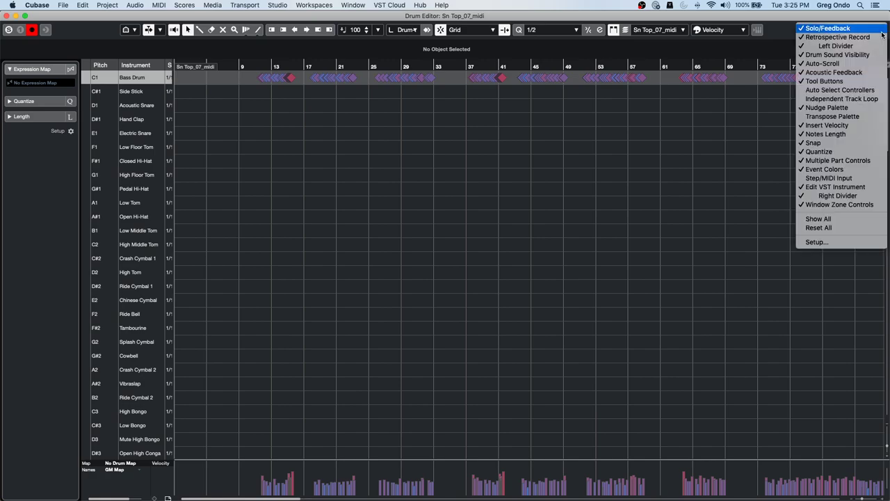
pyautogui.click(841, 179)
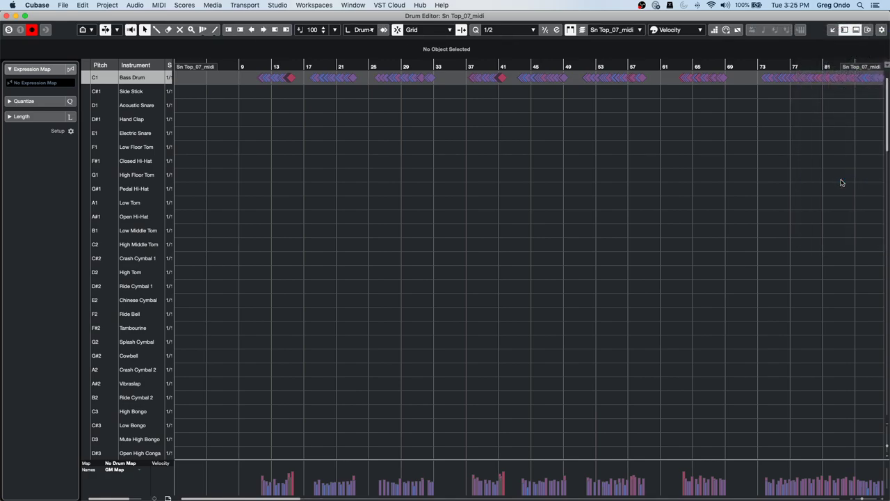
# Turn on step input, select the Low Middle Tom drum sound and advance the step input position.
pyautogui.click(716, 31)
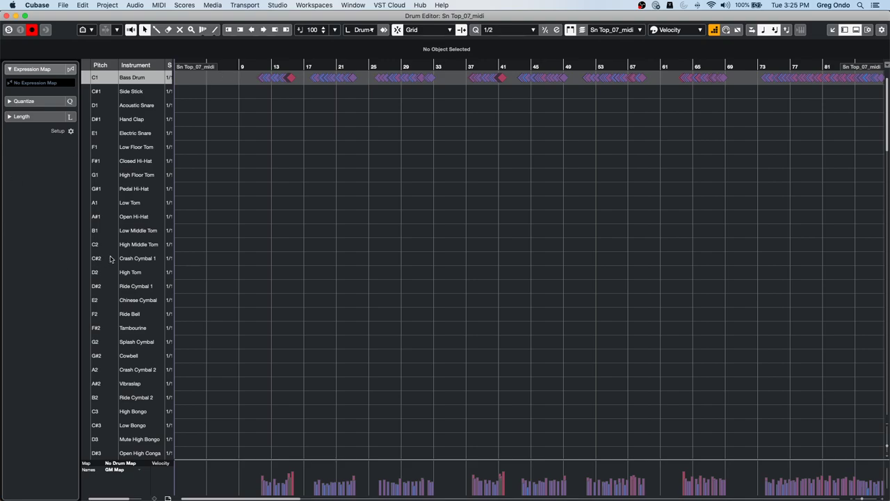
pyautogui.click(144, 230)
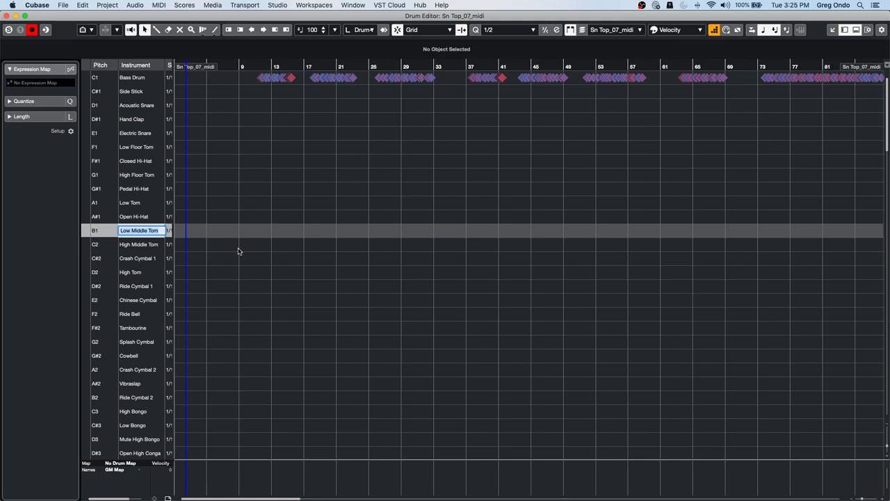
pyautogui.press('Right')
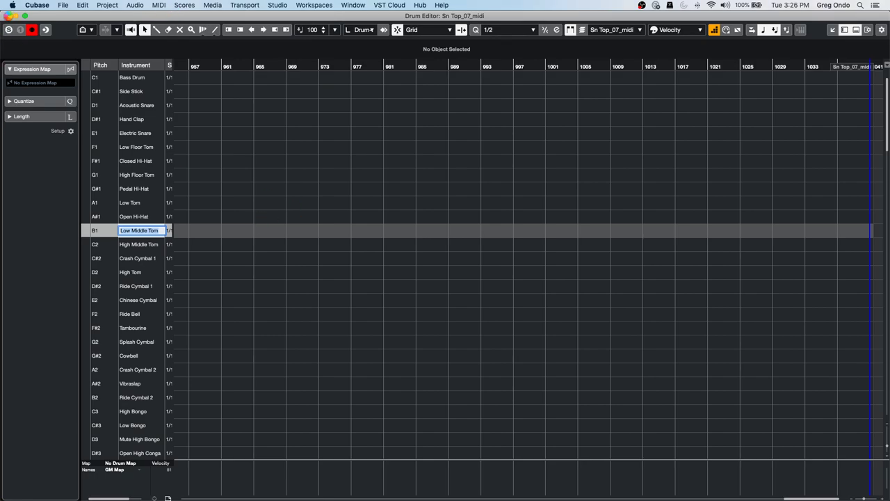
# Force quit Cubase 10.5, try to bring it up again, and force quit it a second time.
pyautogui.moveTo(402, 498)
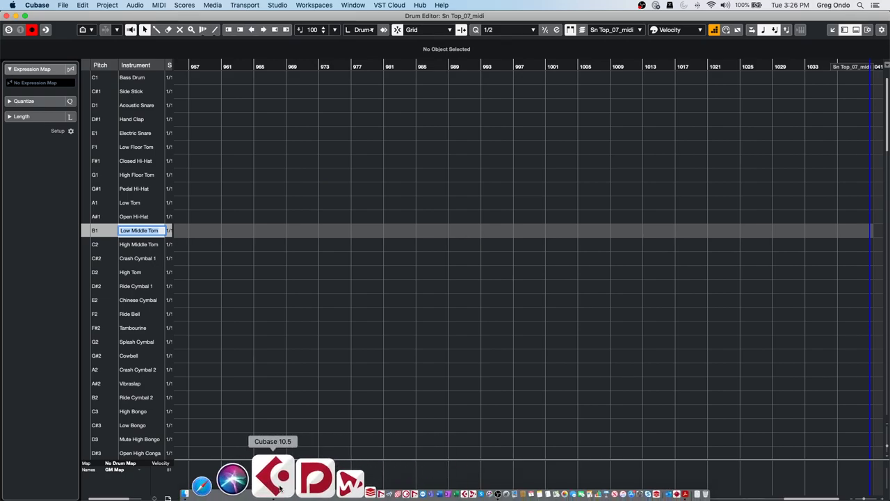
pyautogui.rightClick(279, 488)
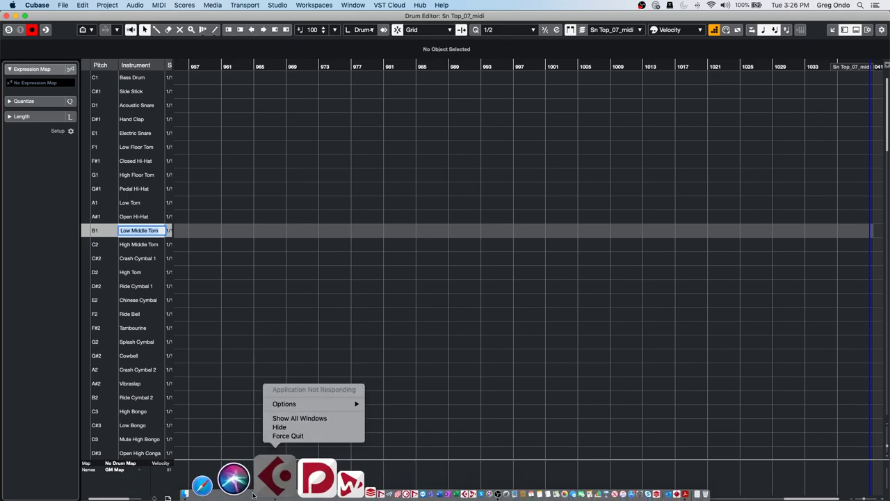
pyautogui.click(288, 436)
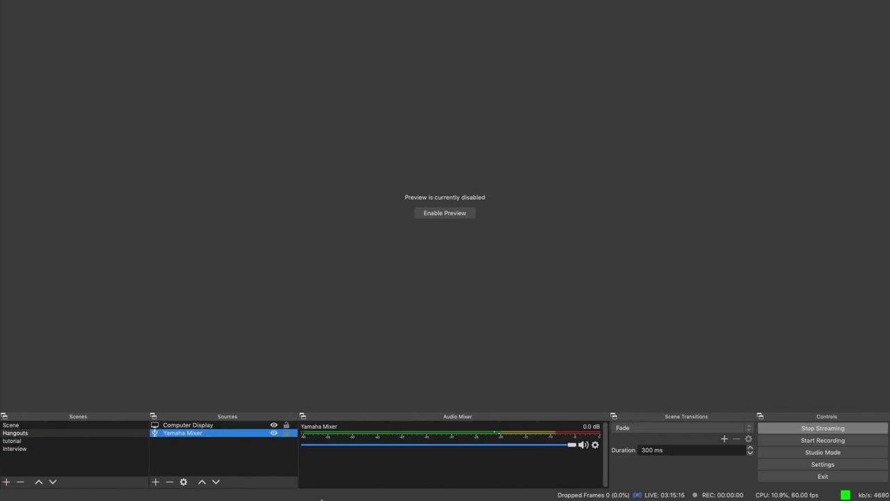
pyautogui.moveTo(322, 498)
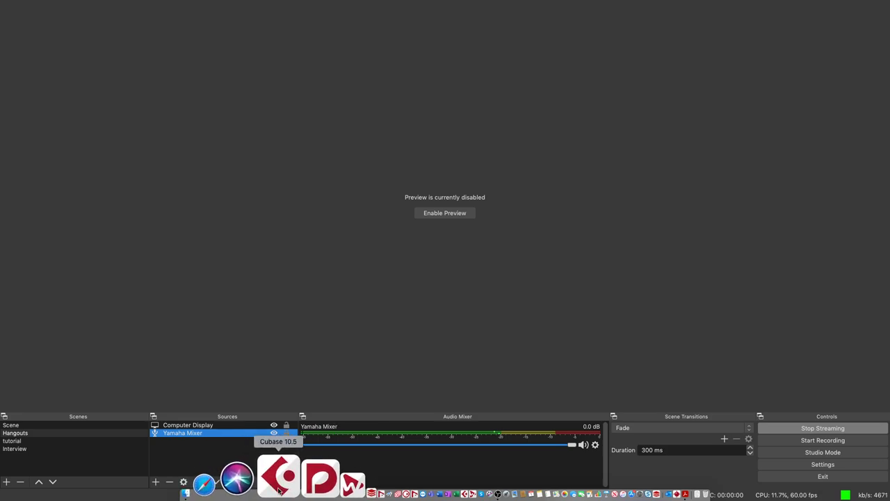
pyautogui.click(278, 490)
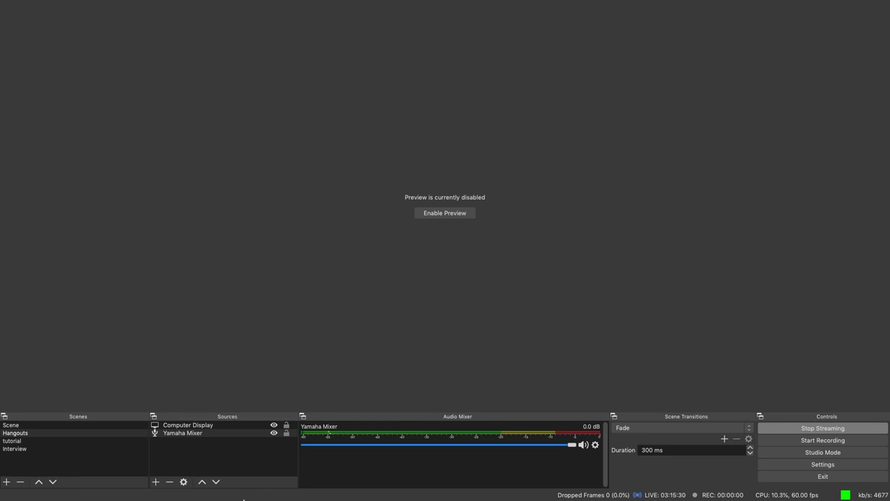
pyautogui.moveTo(243, 499)
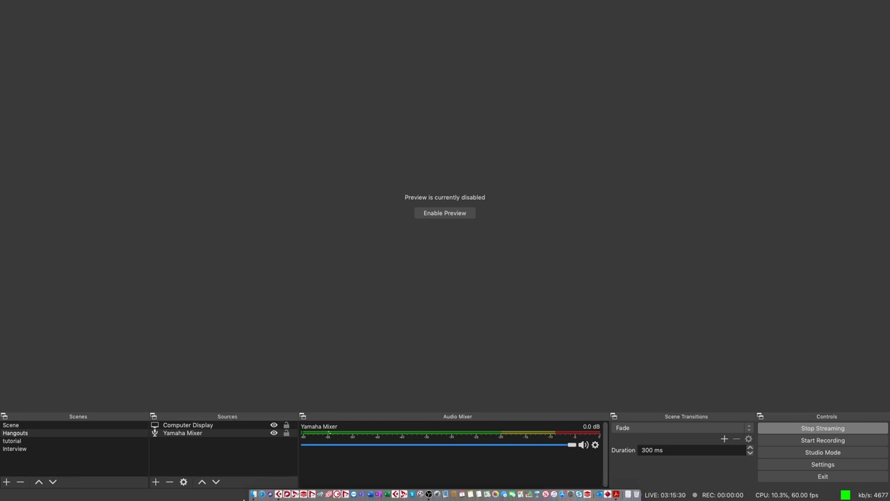
pyautogui.rightClick(282, 494)
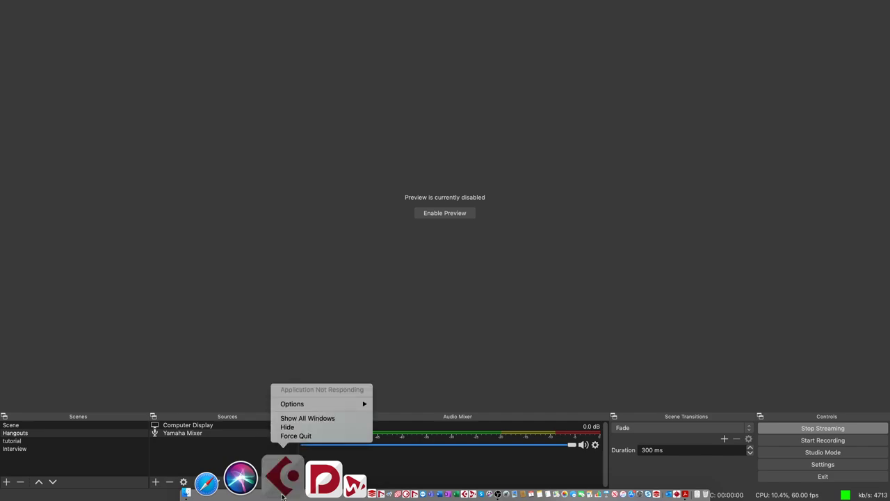
pyautogui.click(292, 435)
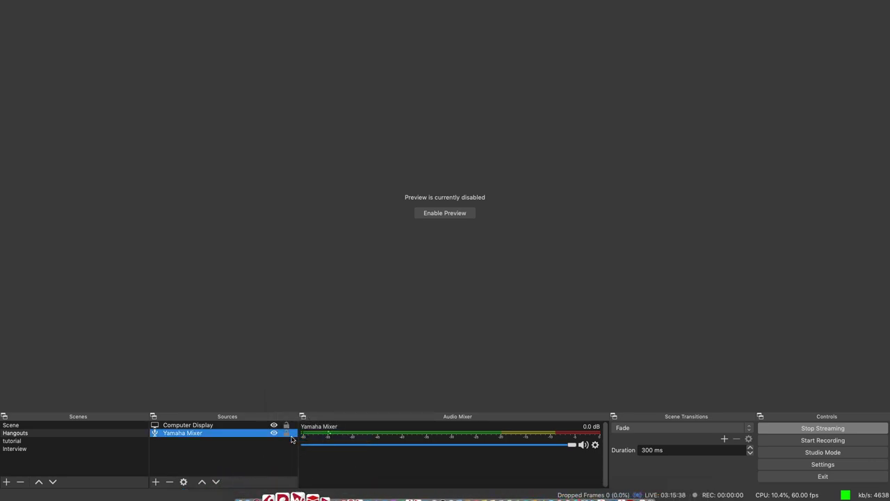
# Restart the computer with its windows set to reopen, declining to exit OBS and retrying the restart once.
pyautogui.moveTo(4, 5)
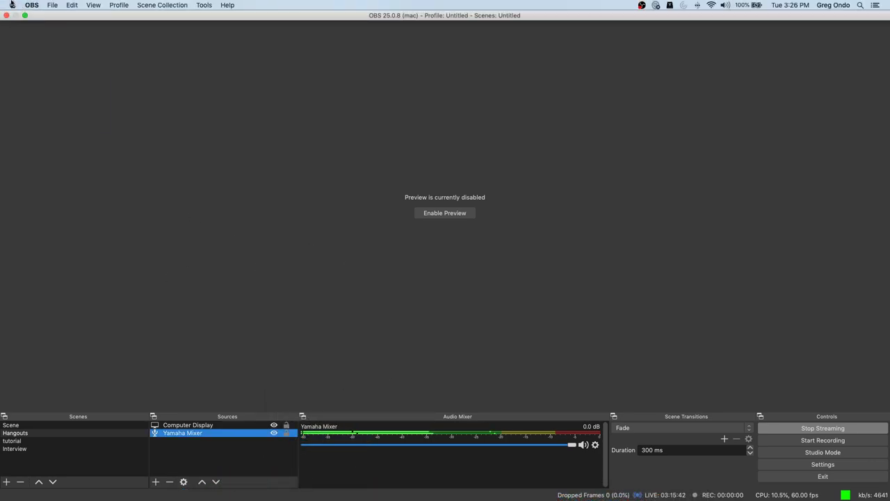
pyautogui.click(11, 4)
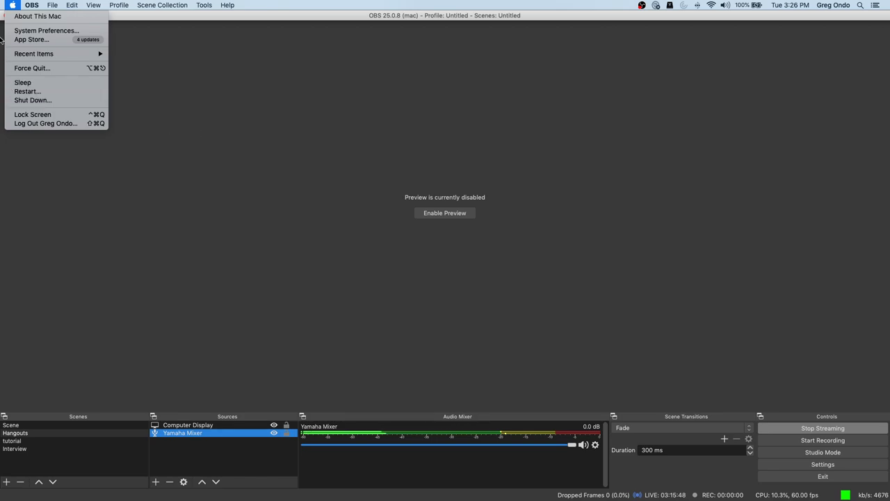
pyautogui.click(45, 94)
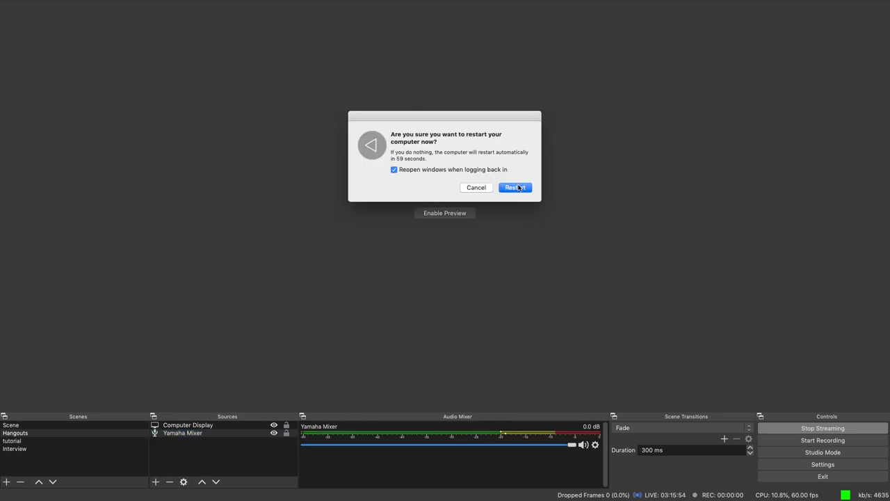
pyautogui.click(518, 188)
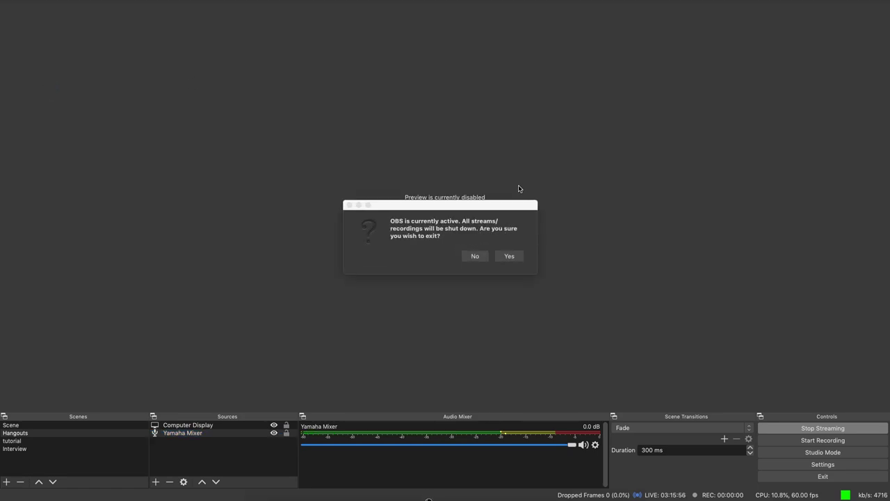
pyautogui.click(474, 256)
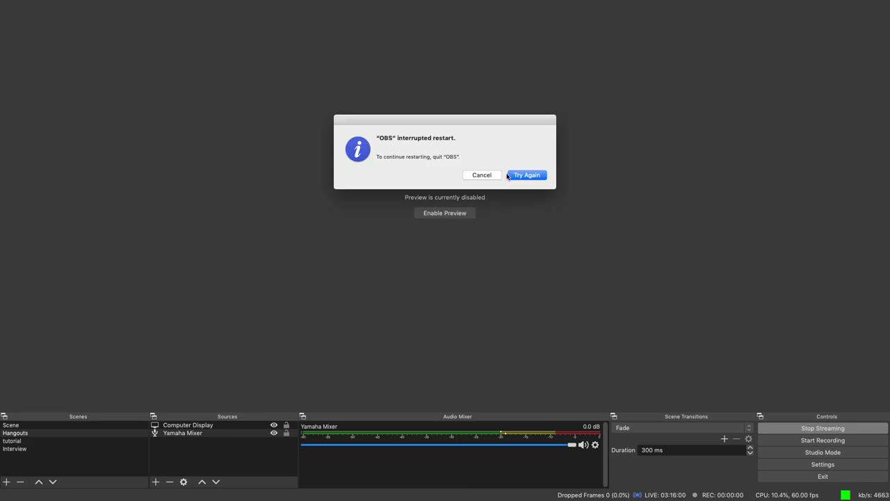
pyautogui.click(528, 177)
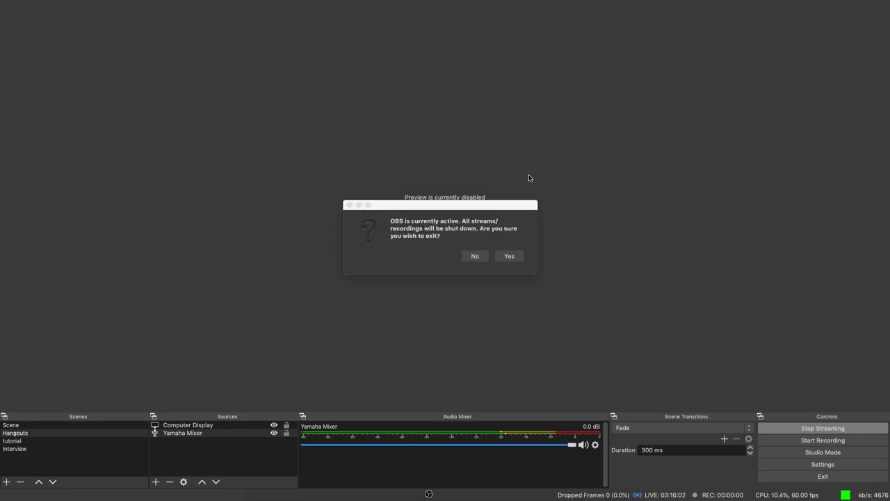
pyautogui.click(483, 257)
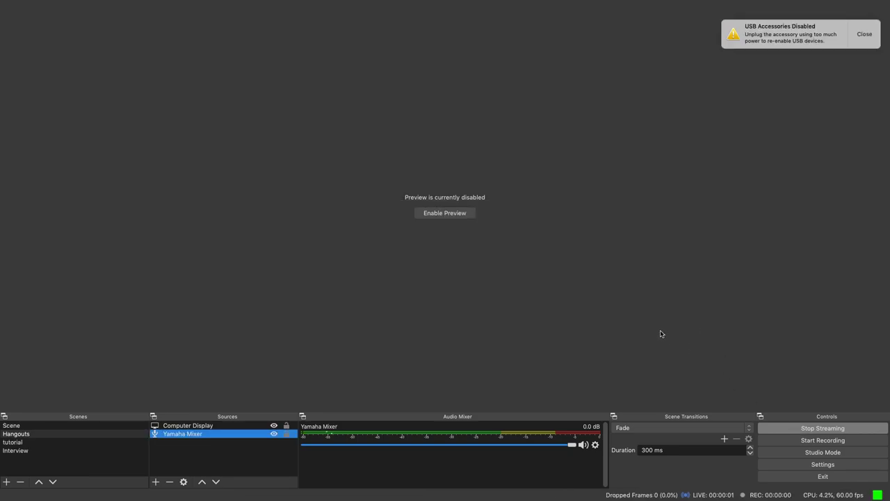
# Quit Cisco AnyConnect Secure Mobility Client and launch Cubase 10.5.
pyautogui.press('super+Tab')
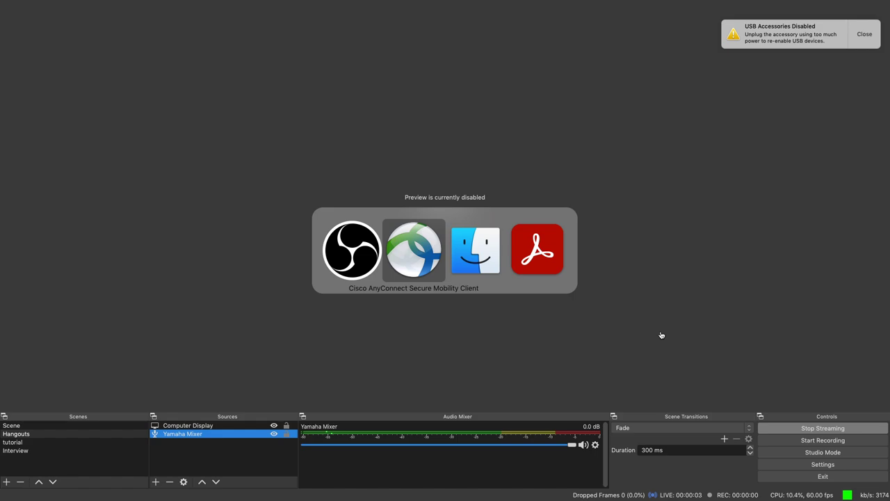
pyautogui.press('super+q')
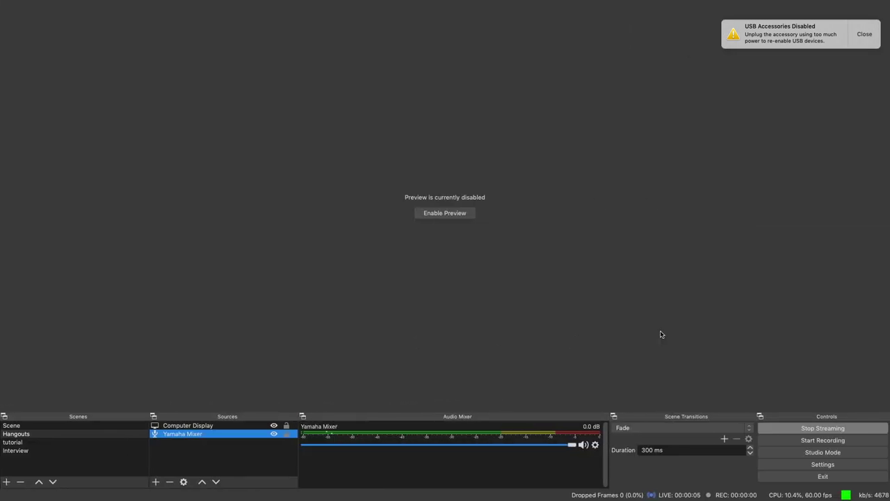
pyautogui.moveTo(118, 498)
pyautogui.click(278, 490)
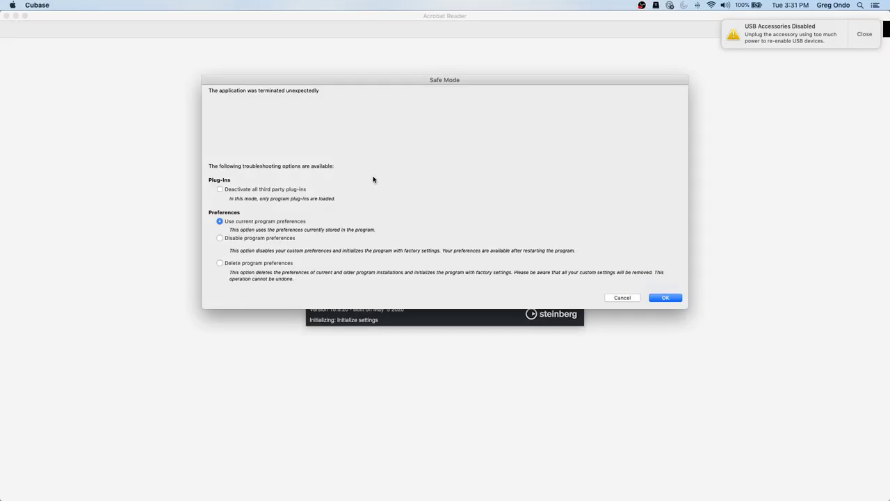
# Start up with the current program preferences and accept 1080P Webcam as the audio driver.
pyautogui.click(669, 297)
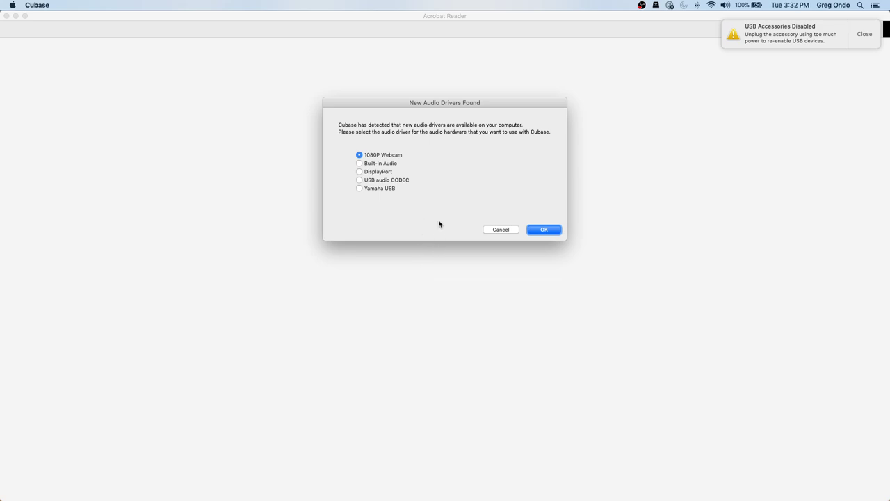
pyautogui.click(543, 229)
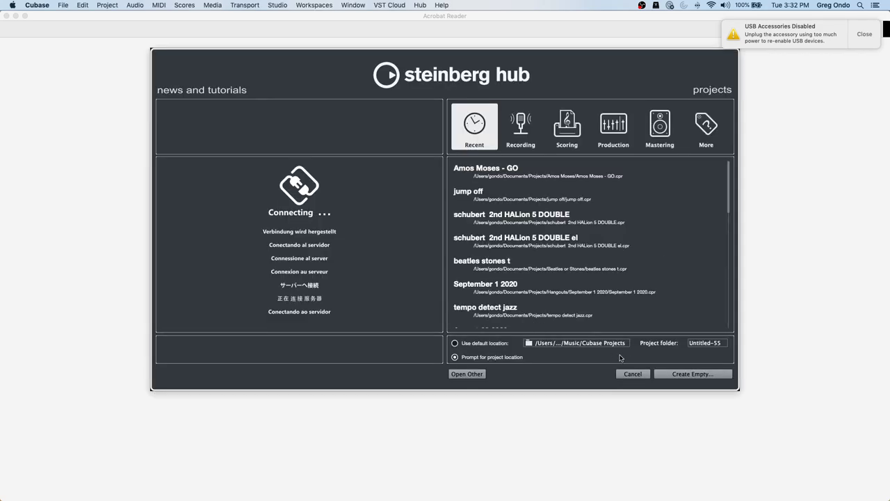
# Create an empty project in the August 28 2020 folder, then briefly check the OBS stream and return to Cubase.
pyautogui.click(683, 374)
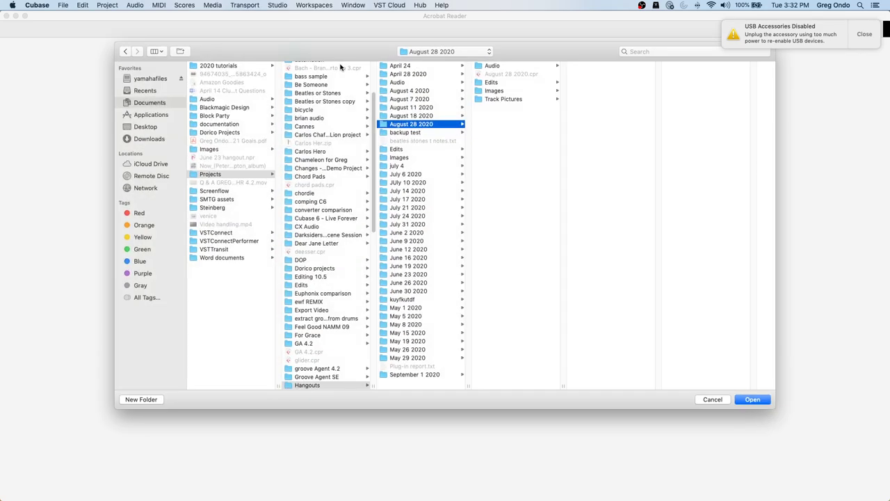
pyautogui.click(753, 399)
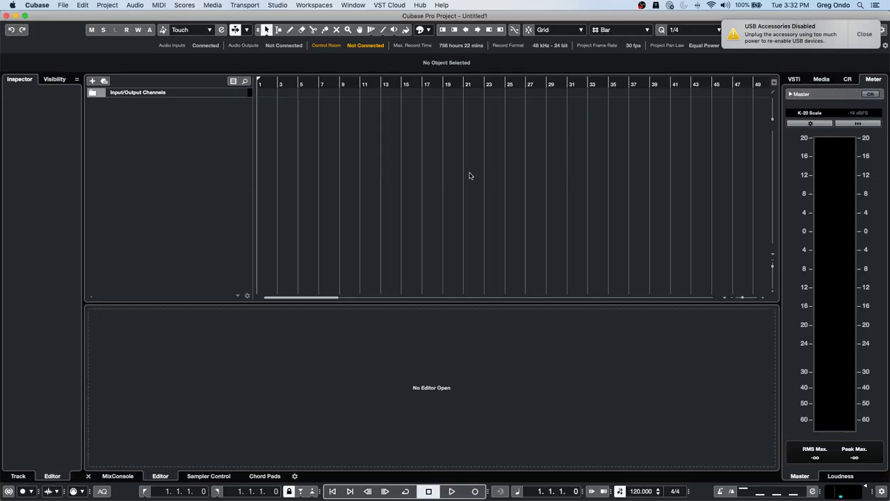
pyautogui.press('super+Tab')
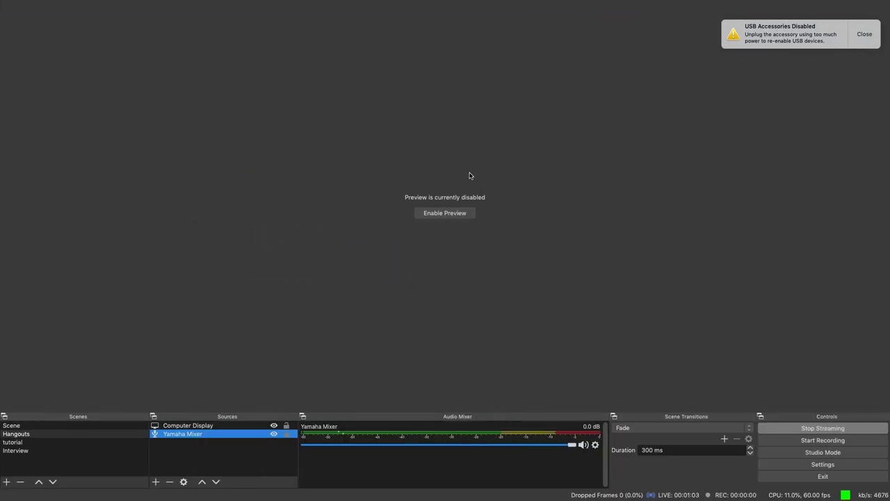
pyautogui.press('super+Tab')
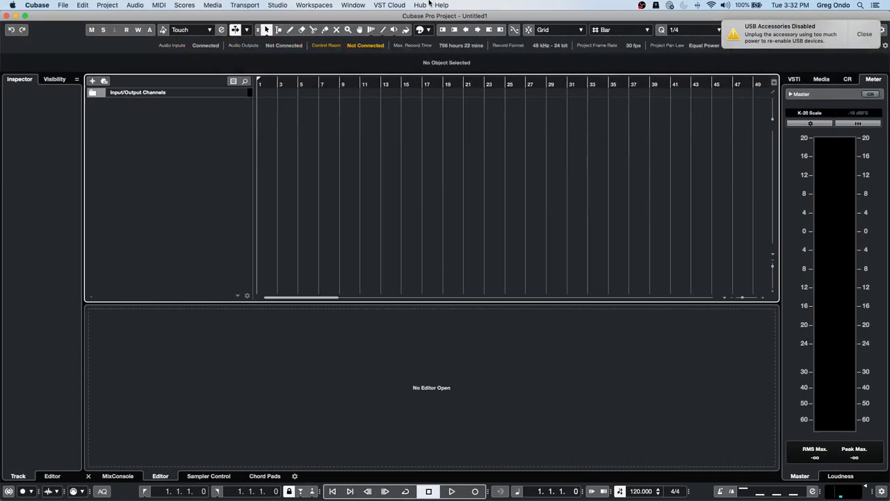
# Review the ASIO drivers available under VST Audio System in Studio Setup, keeping 1080P Webcam.
pyautogui.click(284, 6)
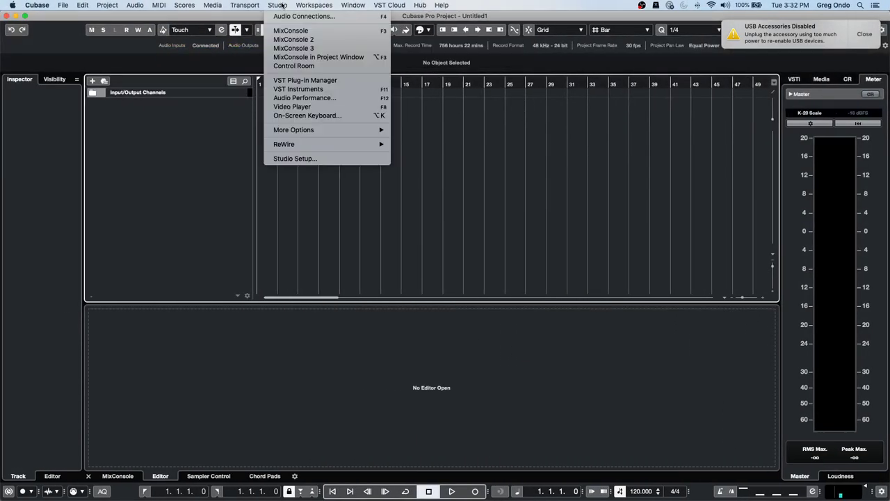
pyautogui.click(322, 157)
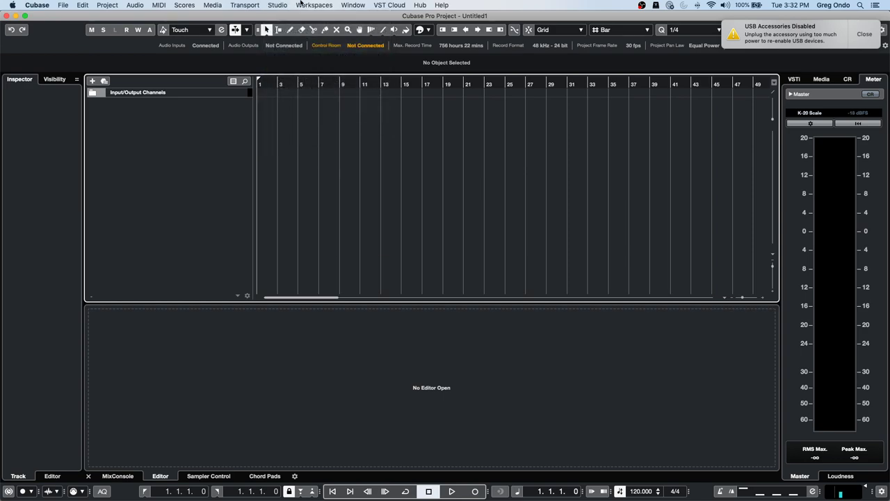
pyautogui.click(280, 5)
pyautogui.click(305, 163)
pyautogui.click(264, 203)
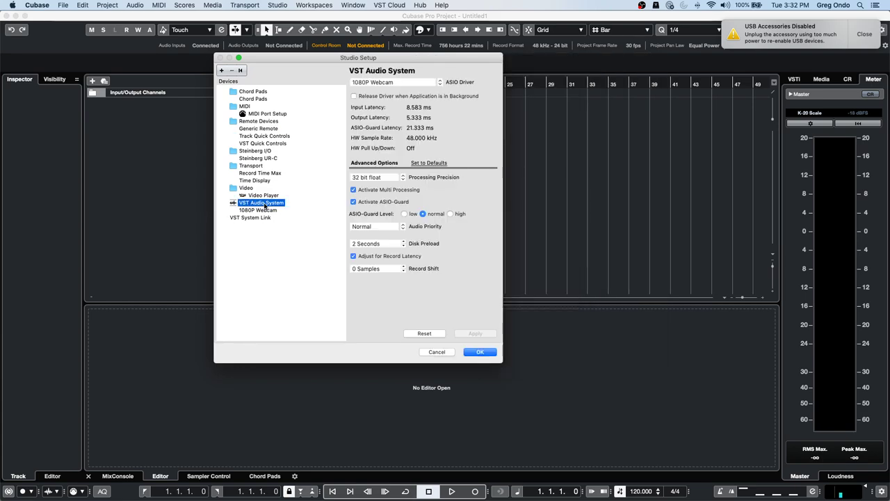
pyautogui.click(390, 83)
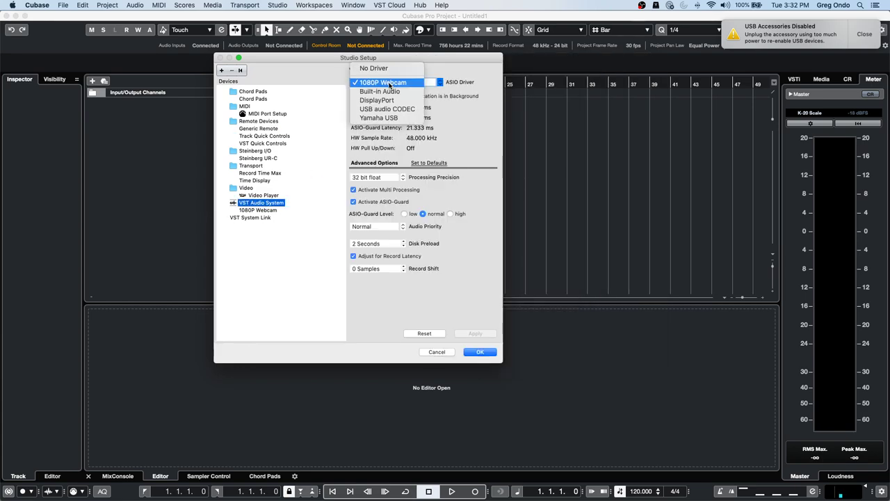
pyautogui.click(390, 82)
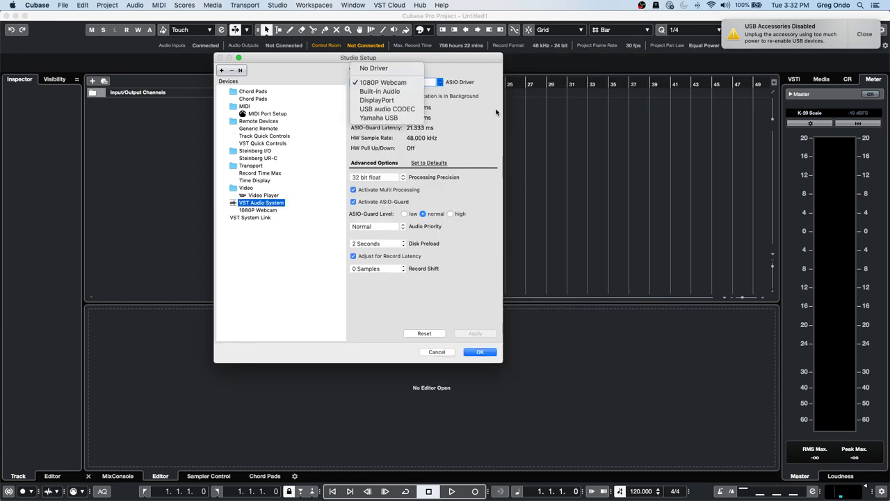
pyautogui.click(481, 352)
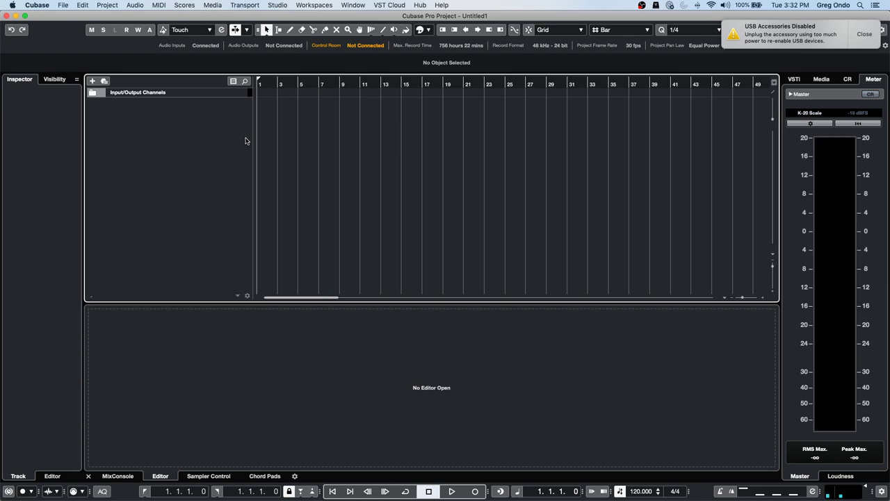
# Switch the ASIO driver in Studio Setup to Steinberg UR24C and apply the setup.
pyautogui.click(278, 6)
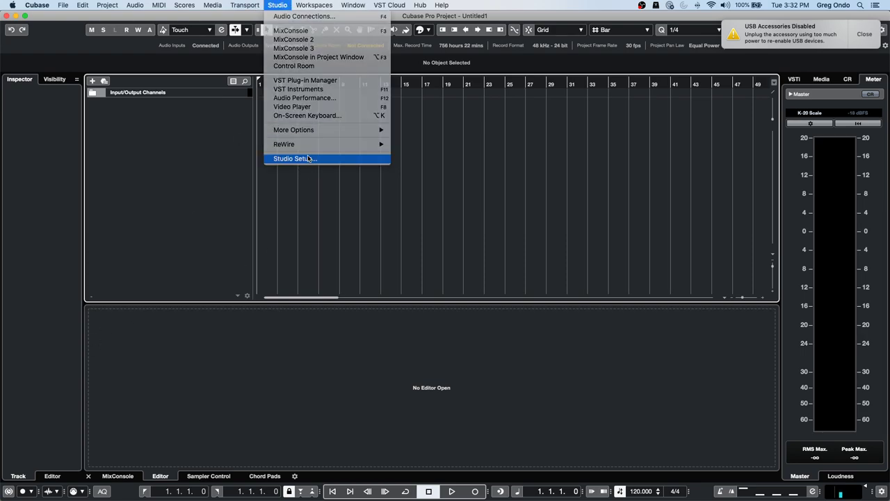
pyautogui.click(312, 159)
pyautogui.click(411, 84)
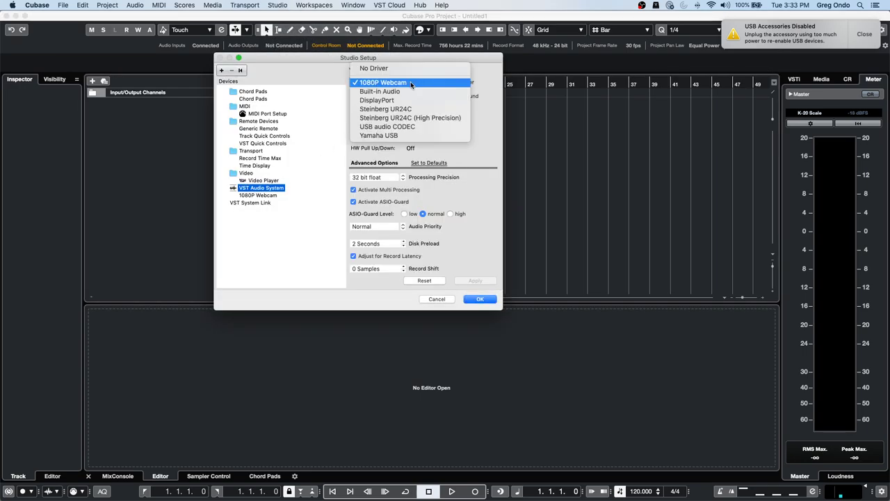
pyautogui.click(411, 110)
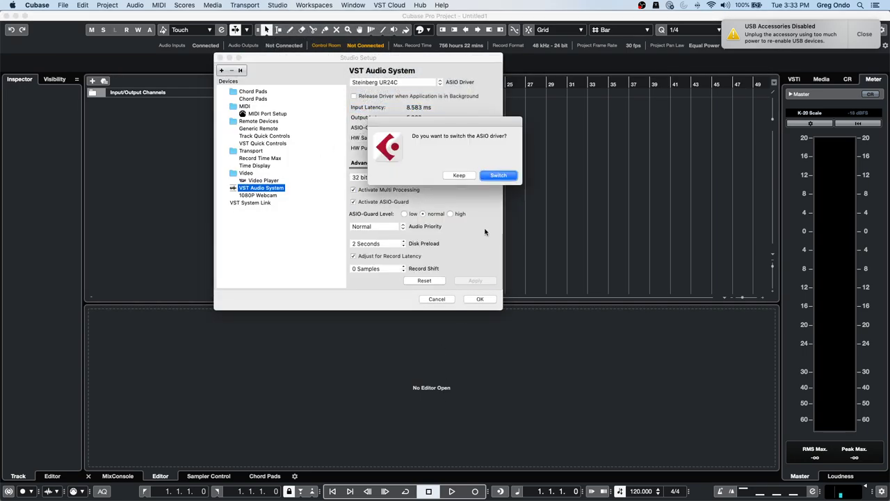
pyautogui.click(500, 174)
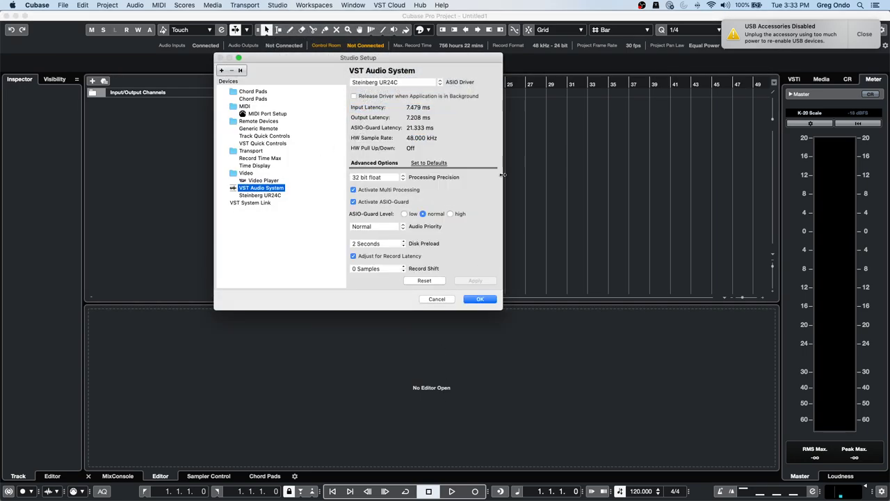
pyautogui.click(475, 300)
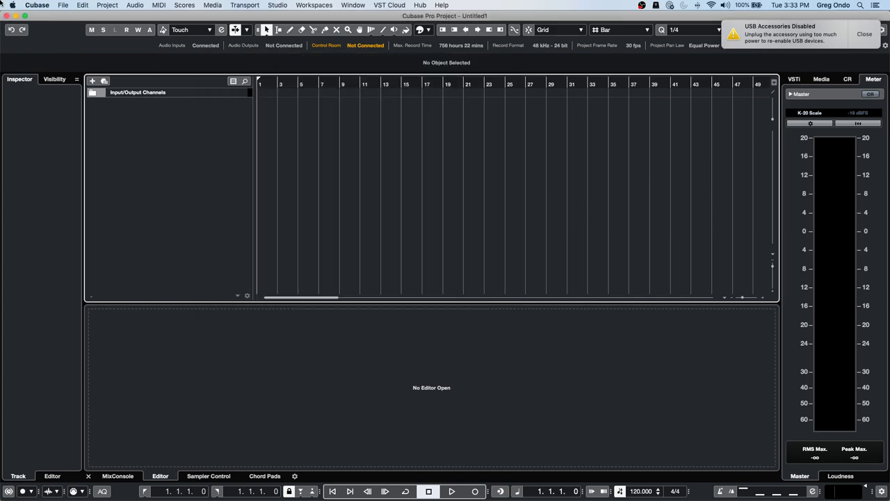
# Open the recent project Amos Moses - GO, activate it, and dismiss the USB accessories notification.
pyautogui.click(62, 5)
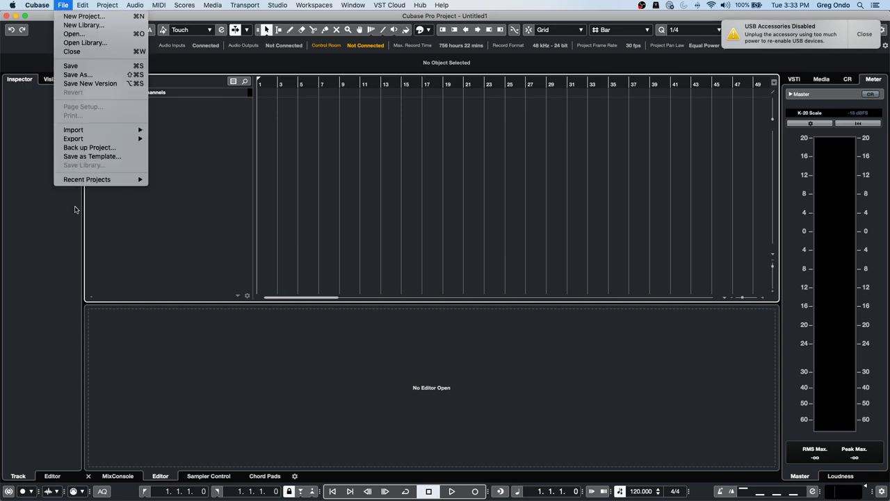
pyautogui.moveTo(111, 179)
pyautogui.click(179, 180)
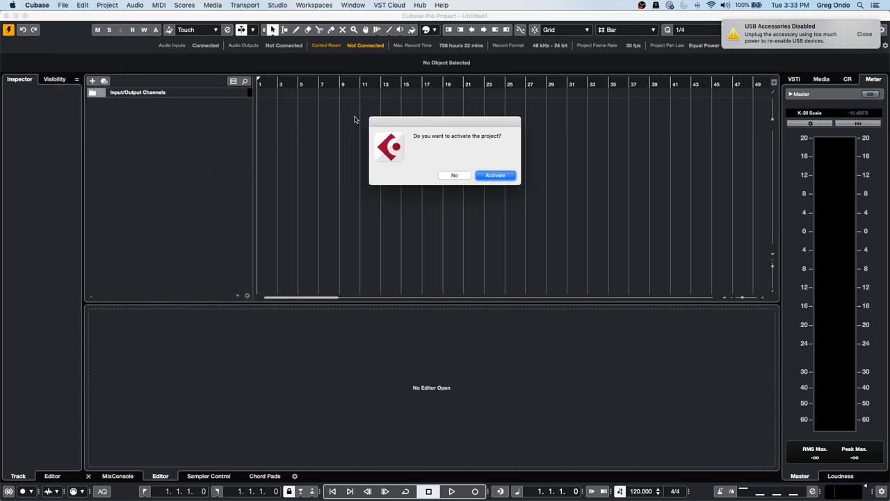
pyautogui.click(494, 175)
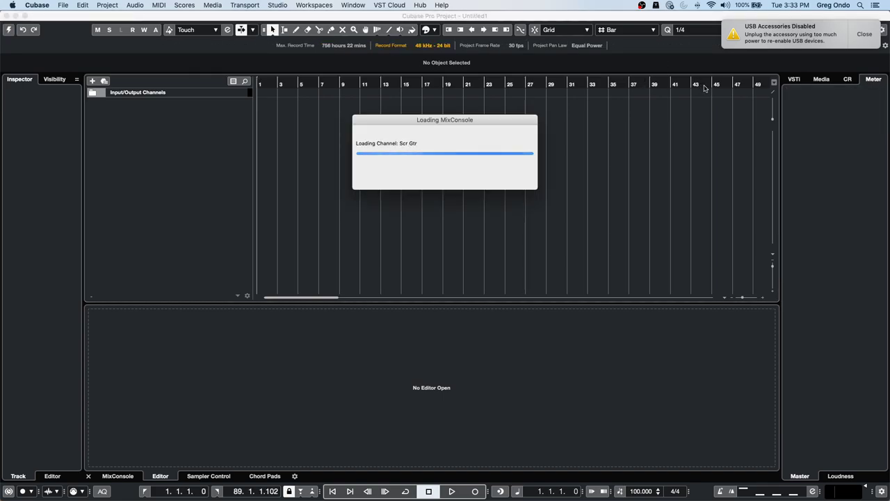
pyautogui.click(864, 34)
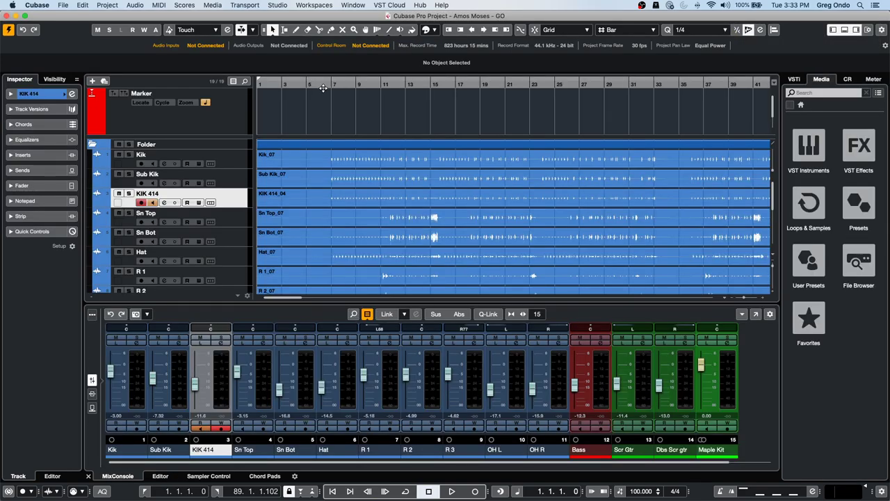
# Connect the Hs 7 monitor channel in the Control Room audio connections to the Steinberg UR24C.
pyautogui.press('F3')
pyautogui.press('F3')
pyautogui.press('F4')
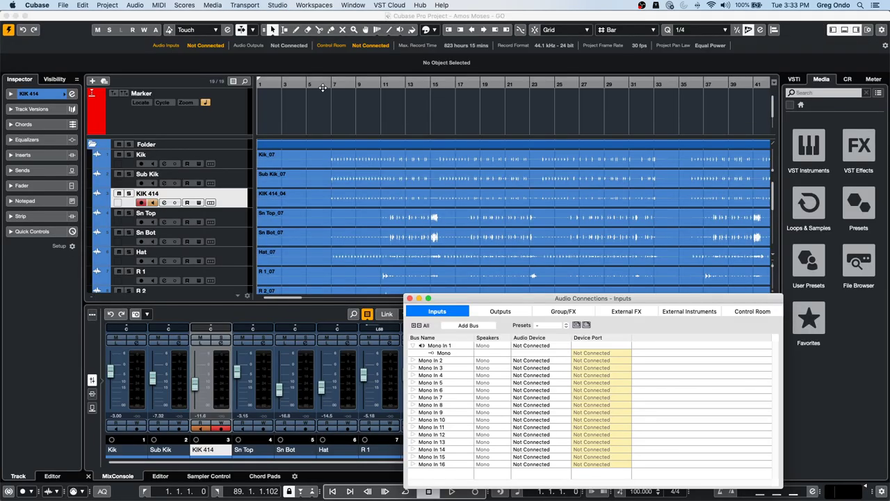
pyautogui.click(753, 311)
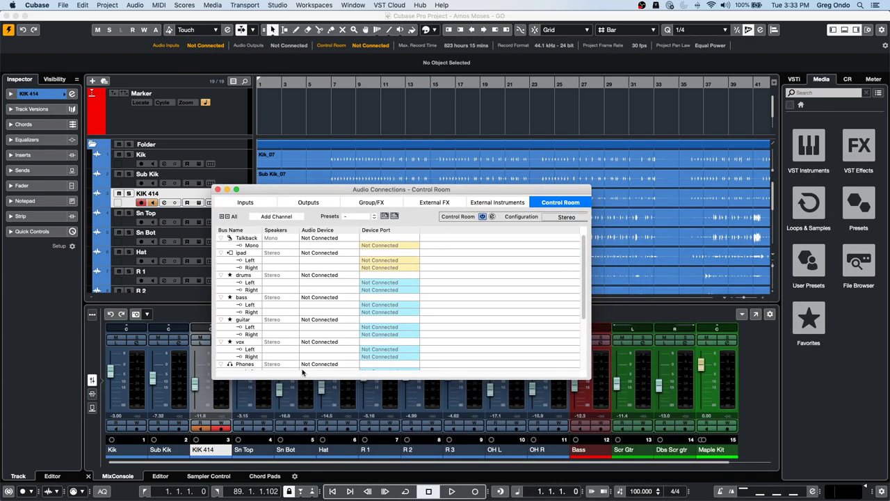
pyautogui.scroll(-5, 313, 337)
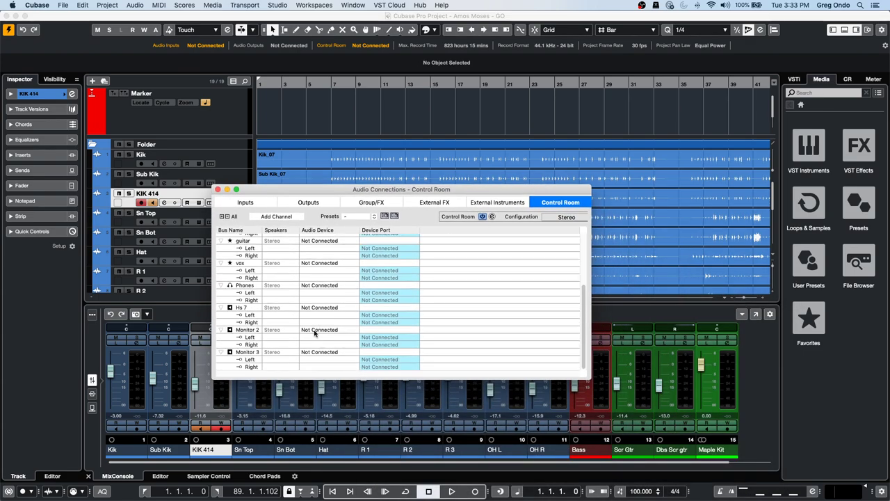
pyautogui.click(316, 307)
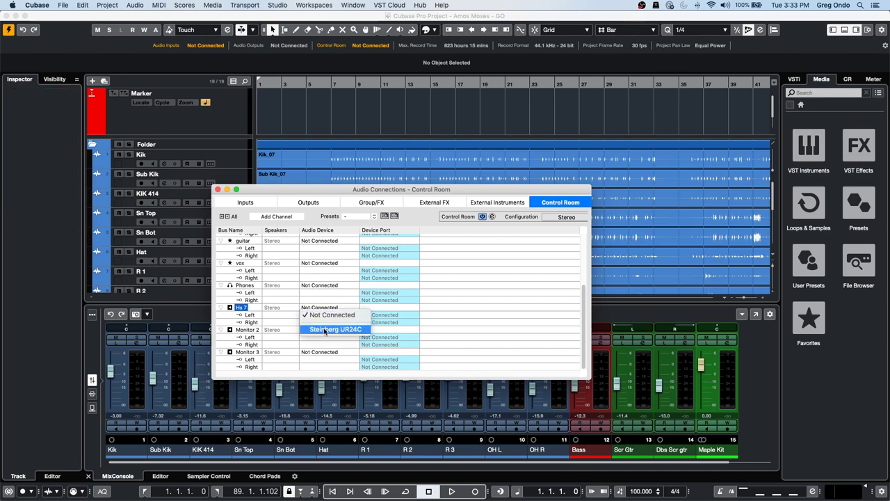
pyautogui.click(335, 328)
pyautogui.press('F4')
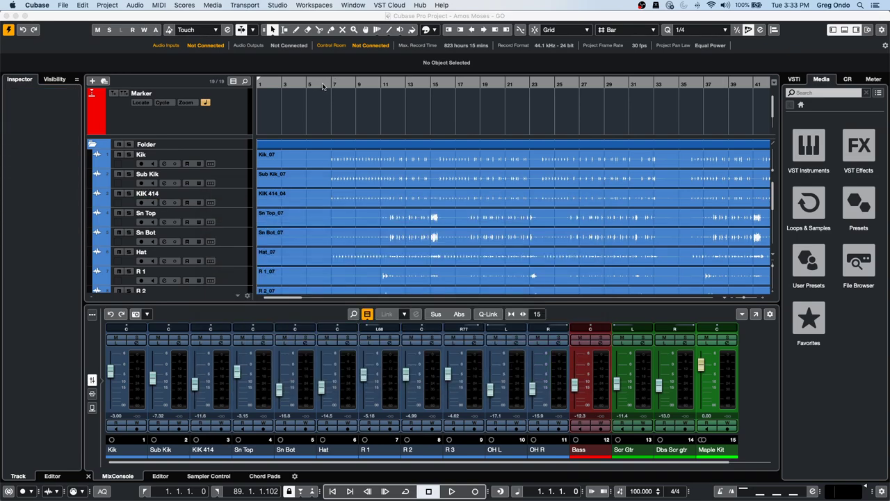
# Play the project from about bar 6 to check the audio output, stopping and resuming playback once.
pyautogui.click(323, 84)
pyautogui.press('space')
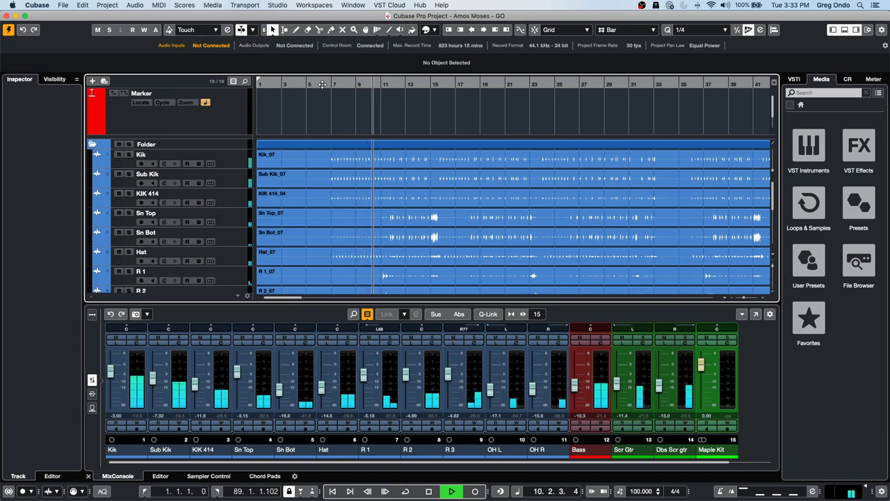
pyautogui.press('space')
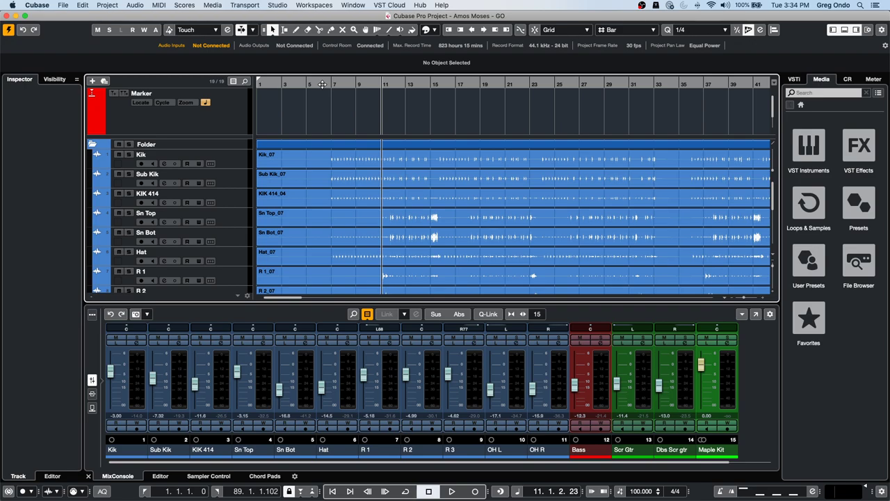
pyautogui.press('space')
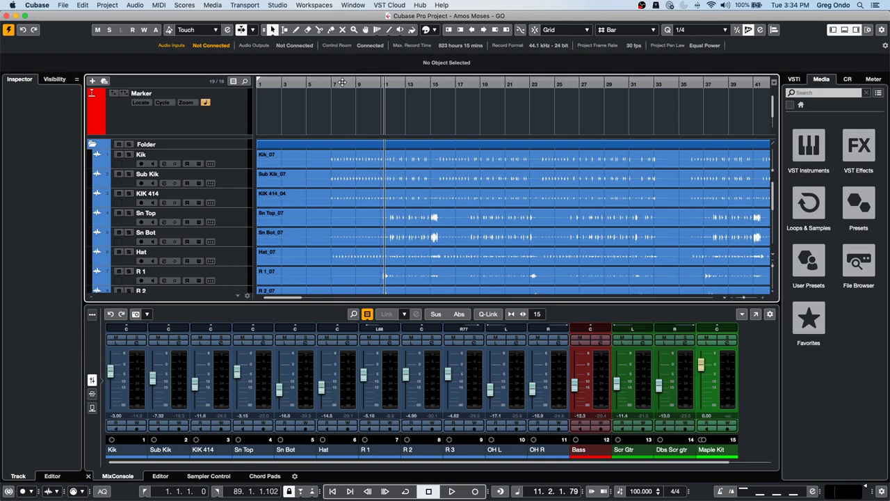
# Split the Sn Top drum event at about bars 50, 61 and 71.
pyautogui.moveTo(342, 82); pyautogui.dragTo(347, 60)
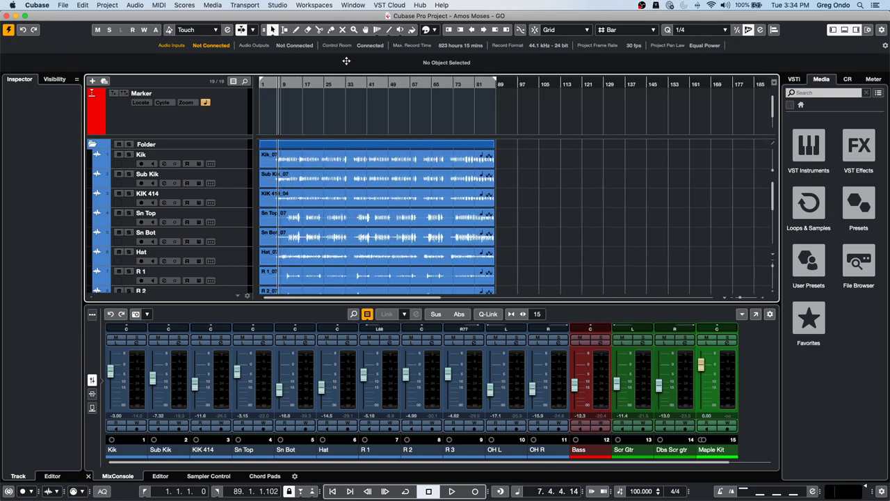
pyautogui.click(230, 226)
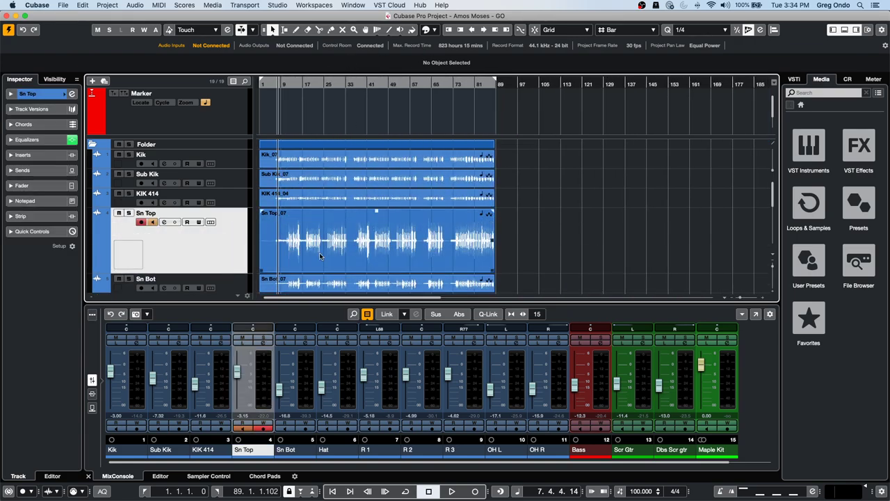
pyautogui.rightClick(373, 234)
pyautogui.click(420, 235)
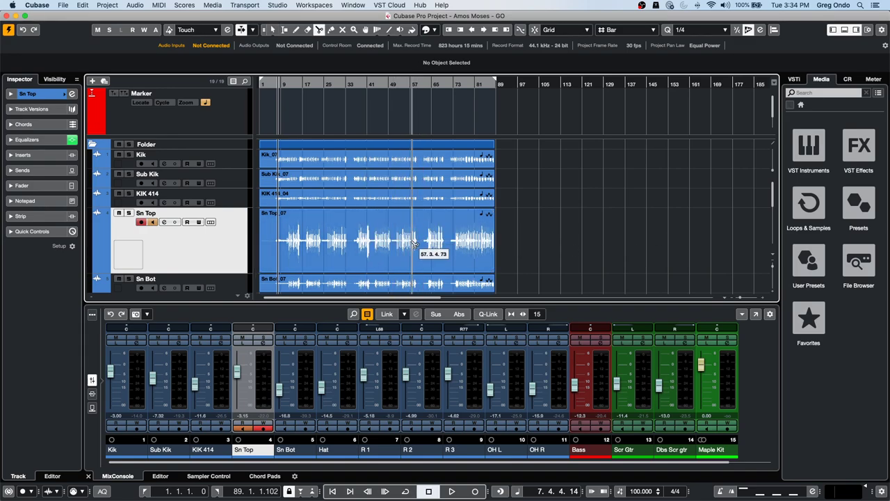
pyautogui.click(392, 245)
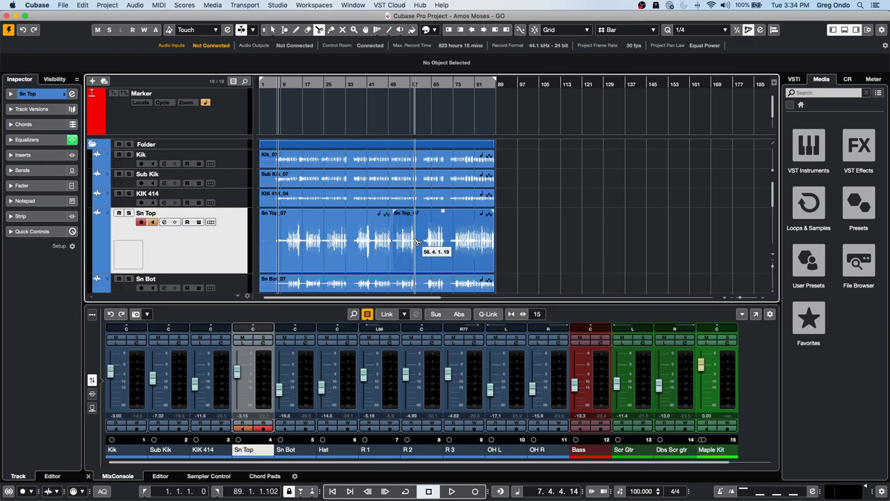
pyautogui.click(421, 246)
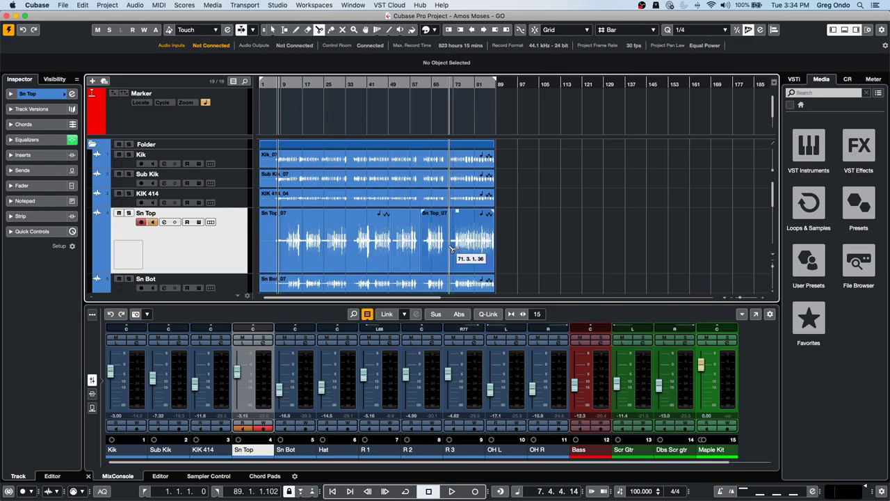
# Erase the first and last pieces of the split Sn Top event, keeping the two middle pieces.
pyautogui.rightClick(453, 245)
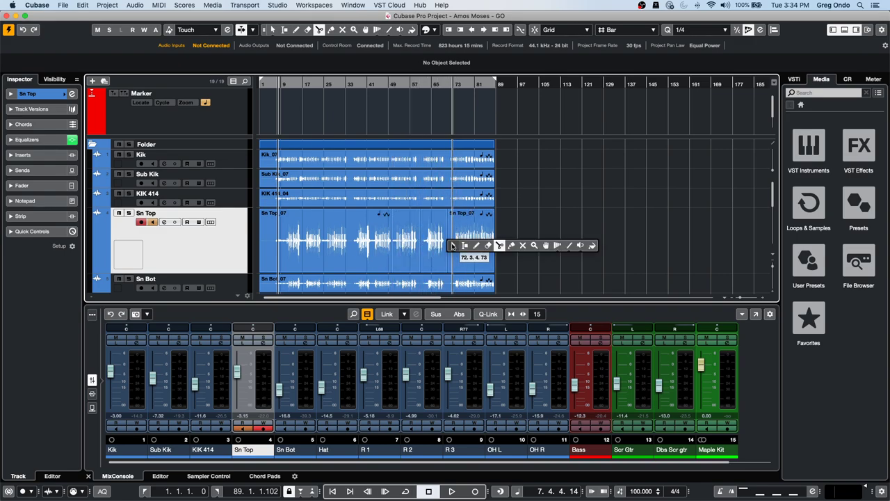
pyautogui.click(488, 244)
pyautogui.click(472, 243)
pyautogui.click(327, 243)
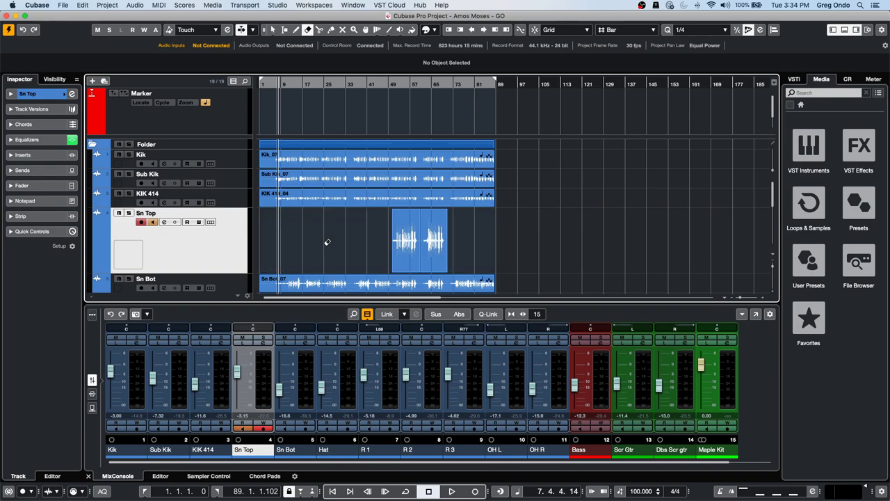
# Select the first Sn Top piece with Object Selection, set the snap type to Events and try moving the second piece onto the first.
pyautogui.rightClick(410, 241)
pyautogui.click(410, 242)
pyautogui.click(408, 244)
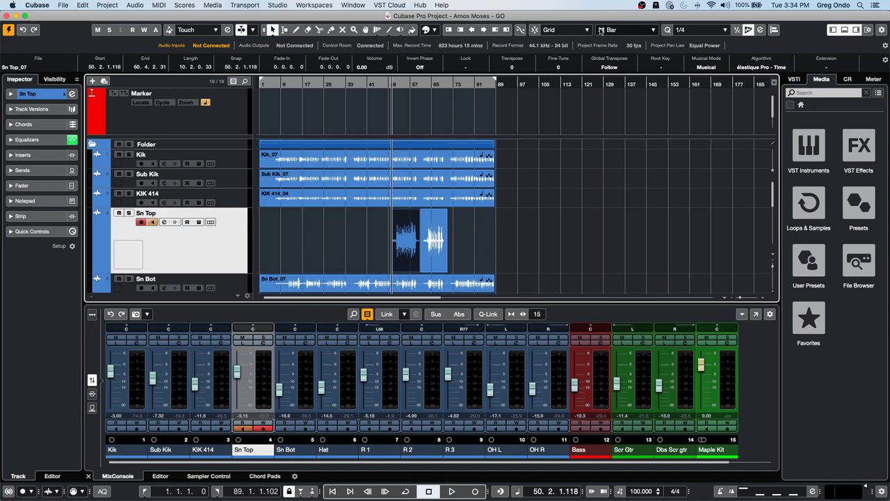
pyautogui.click(570, 30)
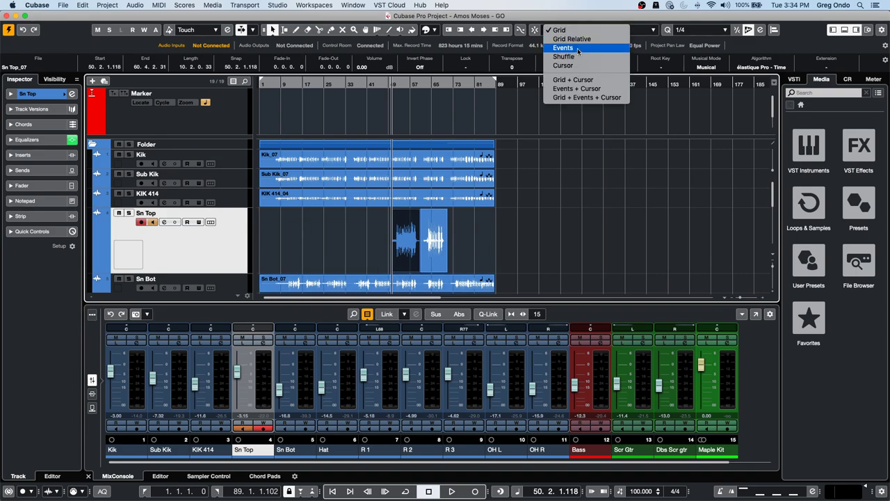
pyautogui.click(578, 48)
pyautogui.moveTo(429, 249)
pyautogui.mouseDown()
pyautogui.moveTo(359, 246)
pyautogui.moveTo(452, 238)
pyautogui.moveTo(424, 248)
pyautogui.moveTo(414, 240)
pyautogui.mouseUp()
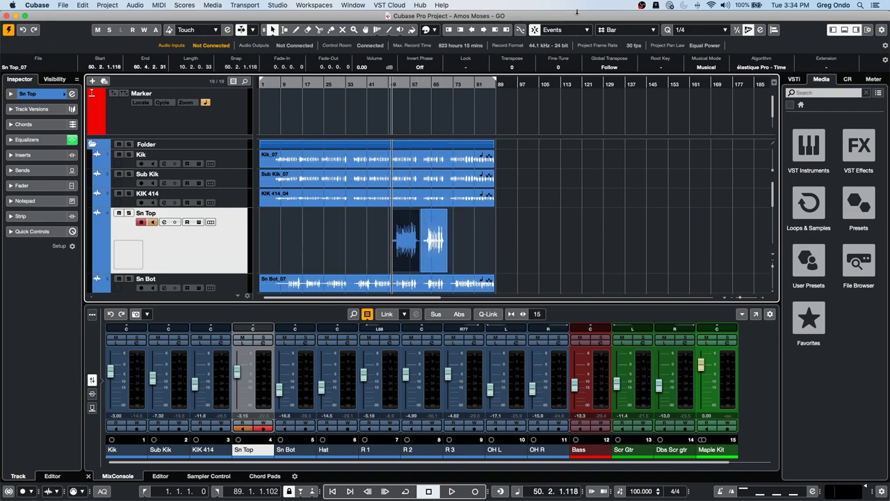
# Set the snap type to Shuffle and swap the two Sn Top pieces by moving the second one ahead of the first.
pyautogui.click(582, 30)
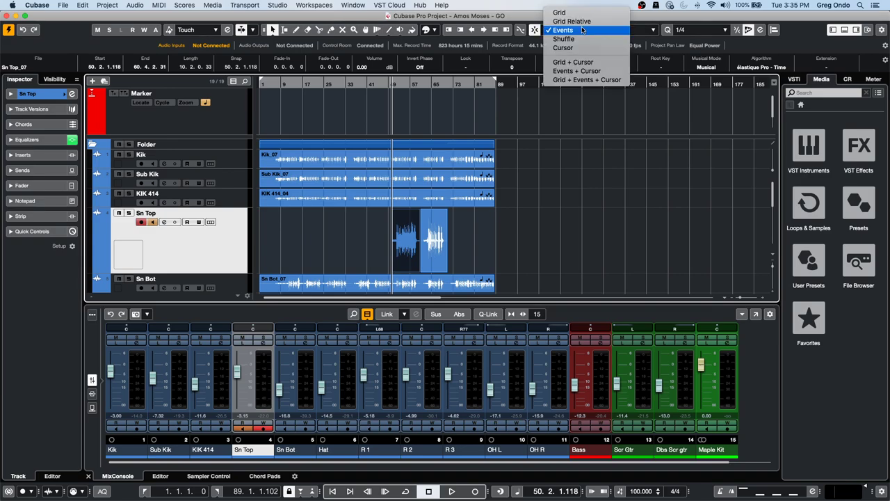
pyautogui.click(565, 38)
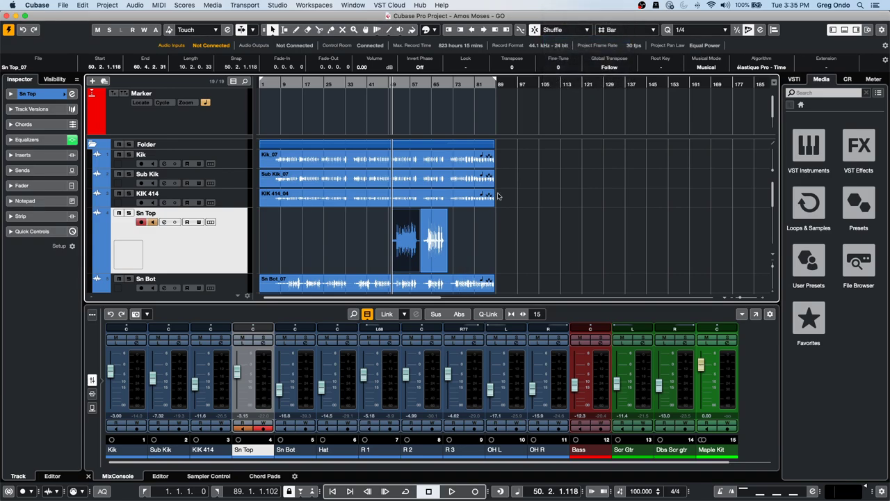
pyautogui.click(498, 197)
pyautogui.moveTo(436, 252); pyautogui.dragTo(404, 252)
pyautogui.moveTo(392, 84); pyautogui.dragTo(390, 109)
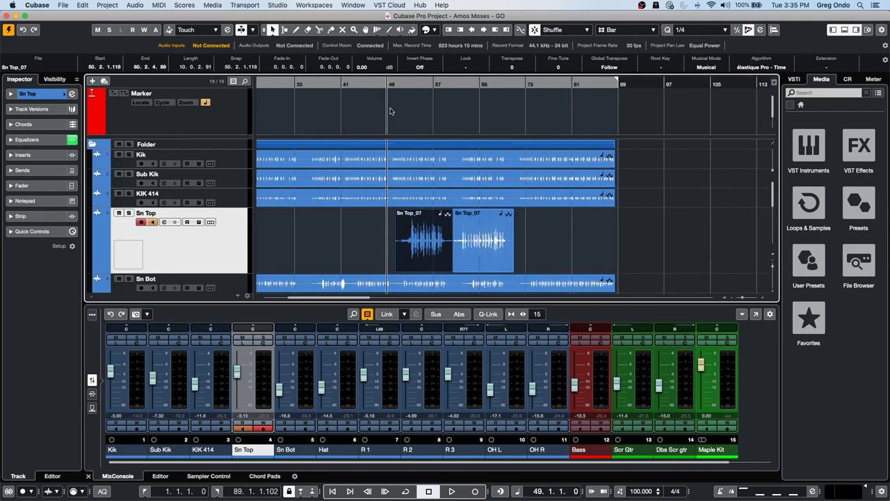
# Color the second Sn Top piece red to tell the two pieces apart.
pyautogui.click(488, 258)
pyautogui.press('l')
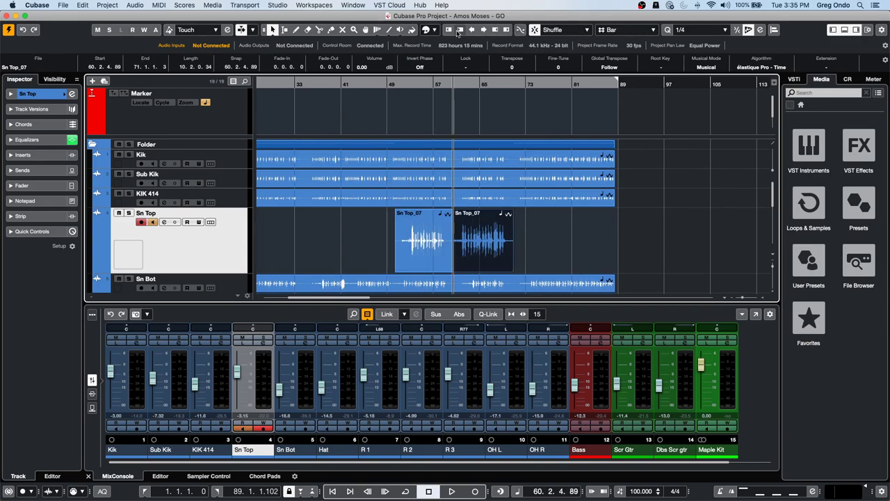
pyautogui.click(429, 29)
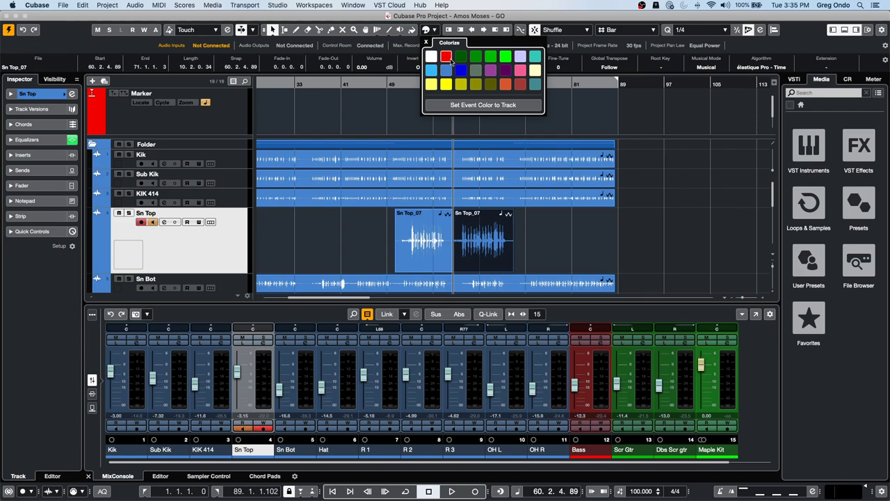
pyautogui.click(446, 59)
pyautogui.click(538, 245)
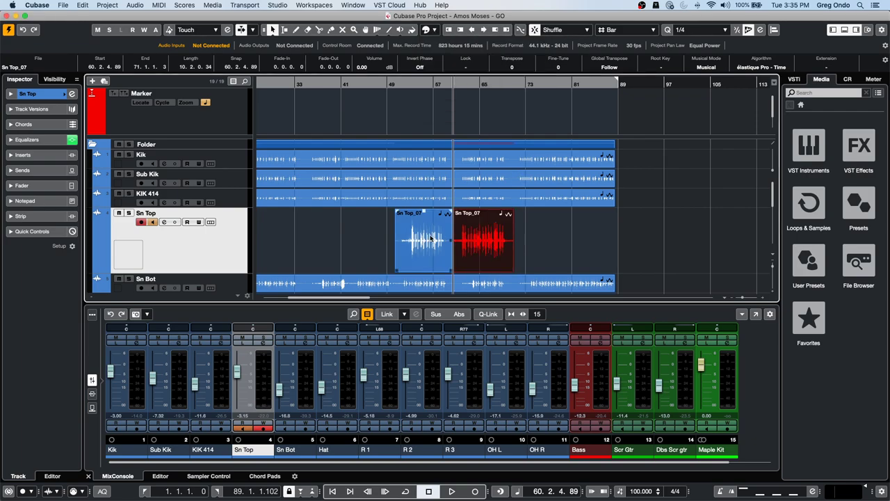
# Shuffle the red Sn Top piece ahead of the blue one, and move the blue piece back to the front.
pyautogui.click(381, 237)
pyautogui.click(401, 247)
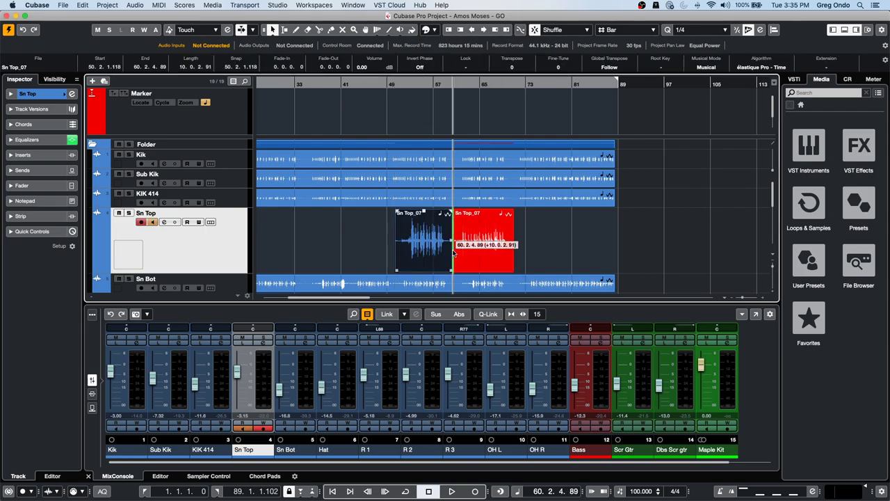
pyautogui.moveTo(478, 262); pyautogui.dragTo(416, 259)
pyautogui.click(559, 242)
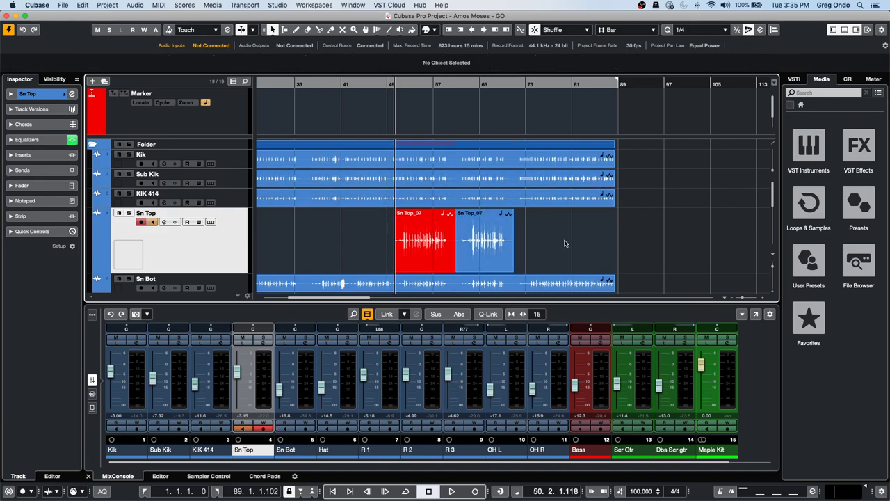
pyautogui.click(485, 248)
pyautogui.moveTo(485, 248); pyautogui.dragTo(445, 249)
# Shuffle the blue Sn Top piece behind the red one.
pyautogui.click(557, 31)
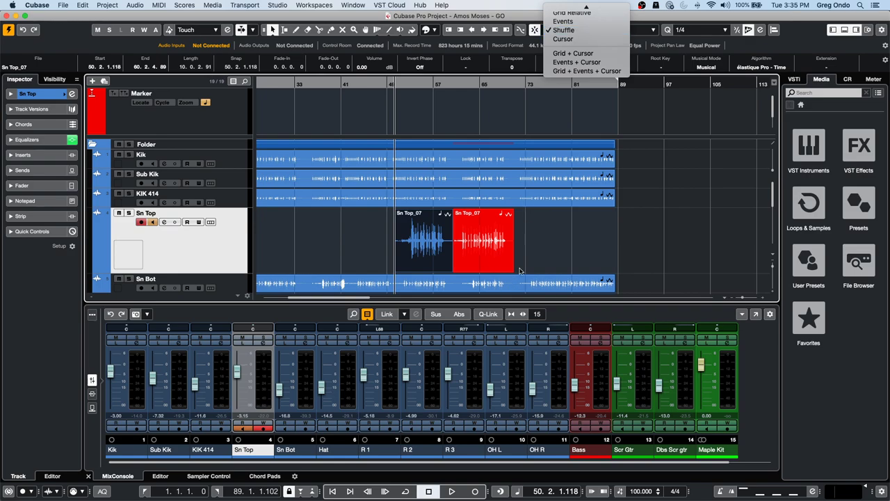
pyautogui.click(426, 261)
pyautogui.moveTo(426, 262); pyautogui.dragTo(532, 251)
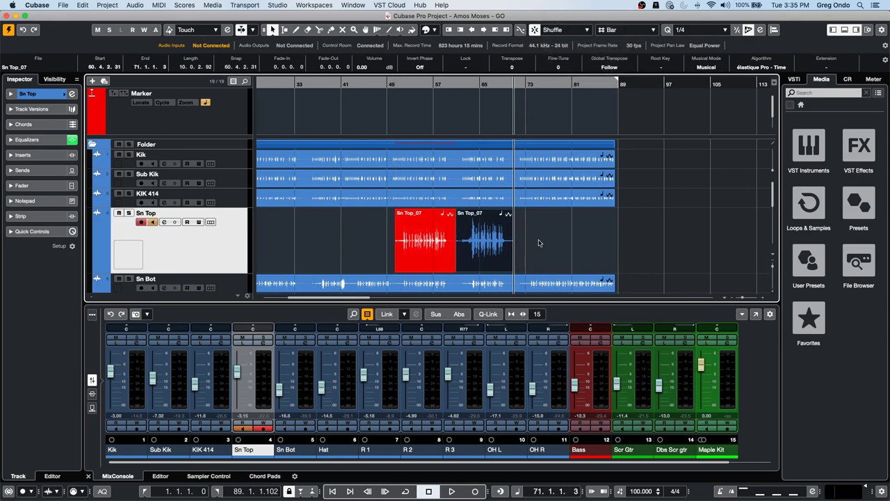
pyautogui.moveTo(475, 248); pyautogui.dragTo(529, 251)
pyautogui.click(270, 244)
# Set the snap type back to Grid and select the Kik event.
pyautogui.click(577, 29)
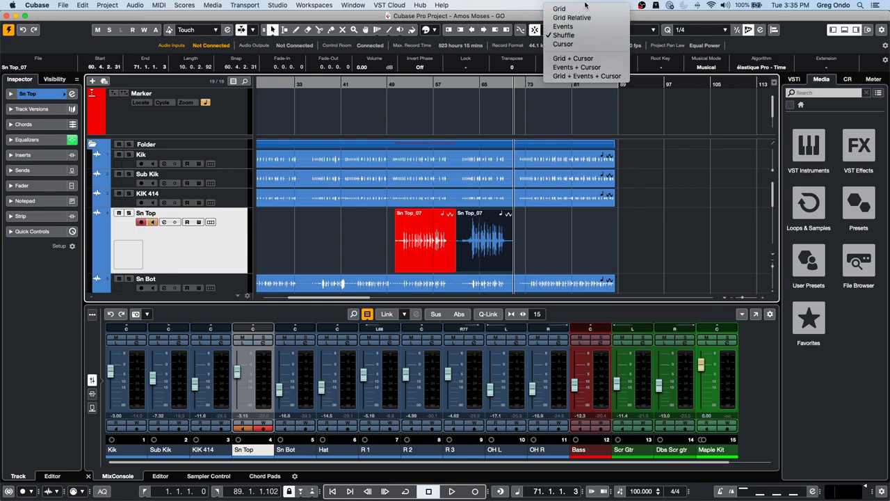
pyautogui.click(586, 10)
pyautogui.click(294, 151)
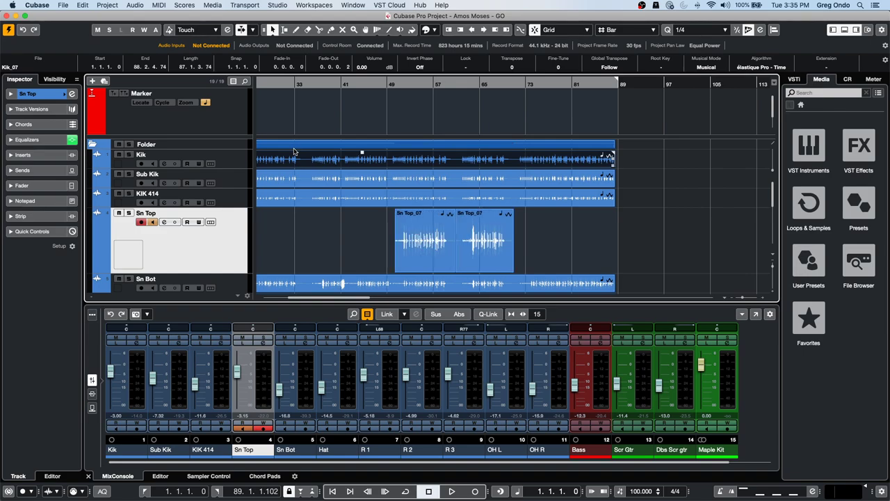
# Undo the Sn Top shuffling, coloring, erasing and splitting back to the original full-length event.
pyautogui.press('super+z')
pyautogui.press('super+z')
pyautogui.press('super+z')
pyautogui.press('super+z')
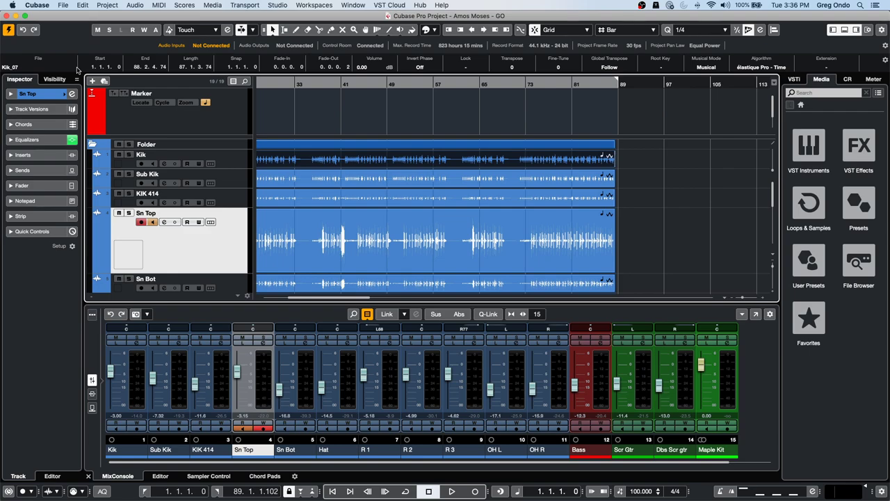
# Examine the Audio Mixdown export settings, include the Output Channels in the multiple-channel selection, and leave without exporting.
pyautogui.click(61, 4)
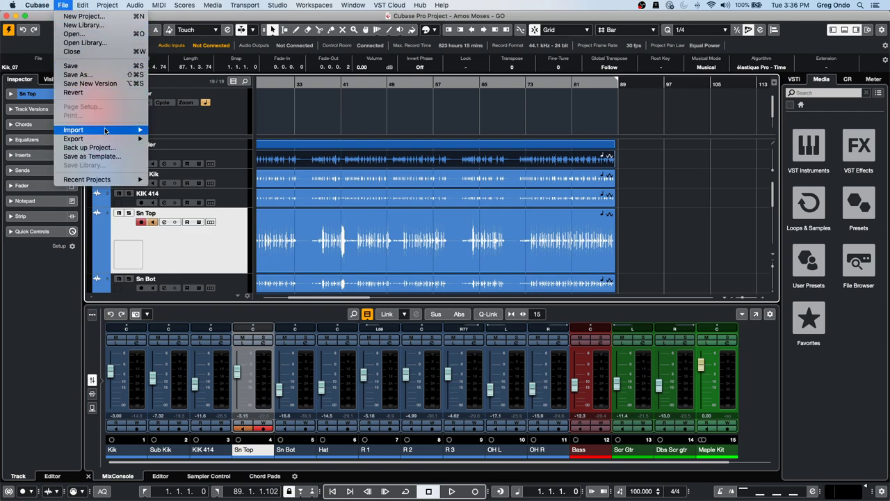
pyautogui.moveTo(103, 140)
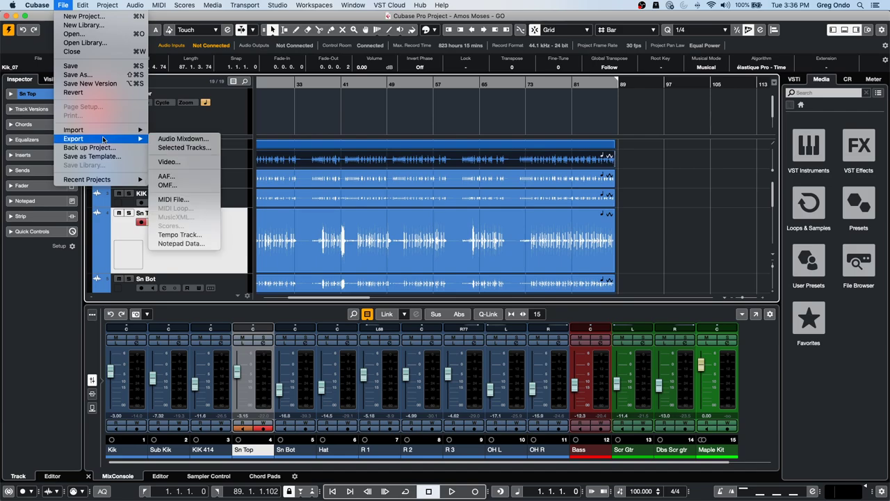
pyautogui.click(186, 141)
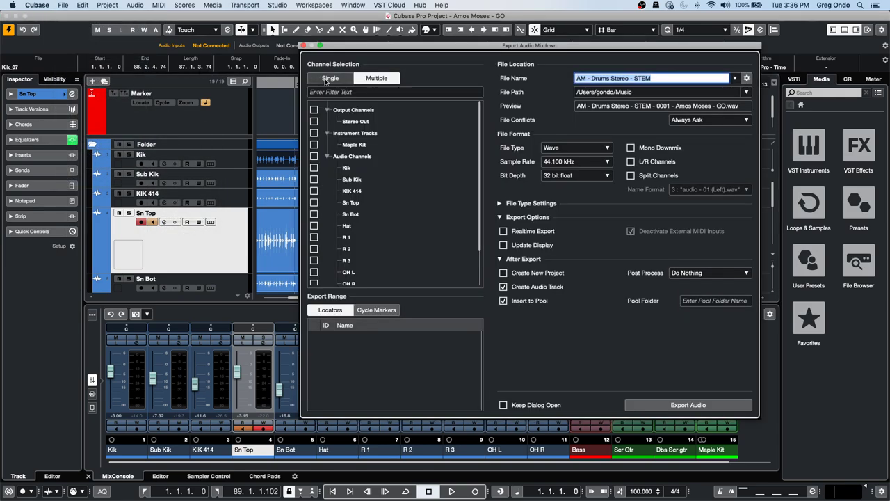
pyautogui.click(316, 112)
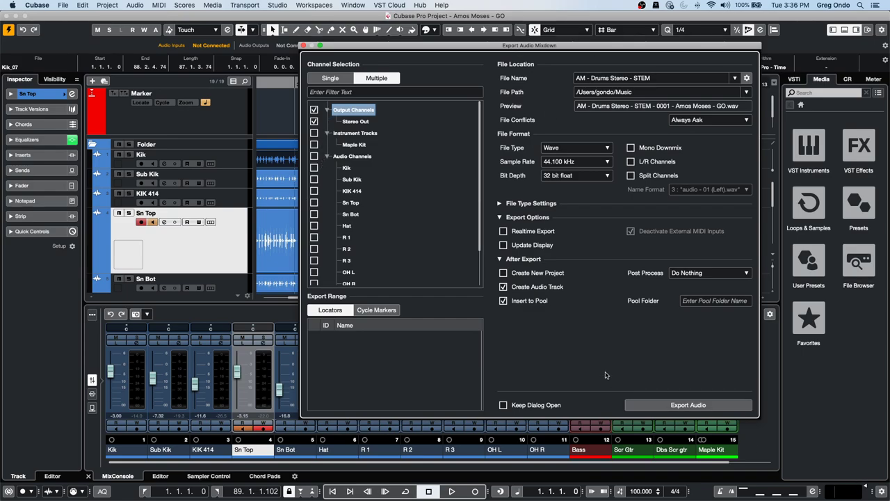
pyautogui.click(304, 46)
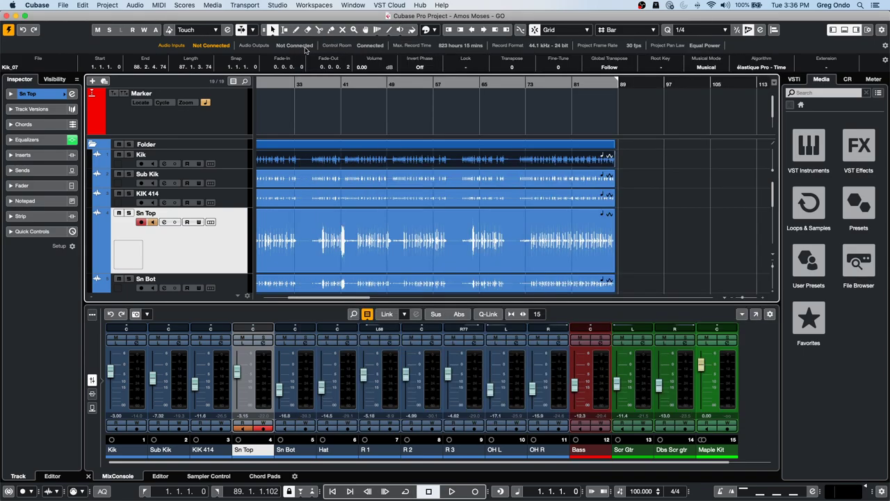
# Choose the Split tool, and set the left locator at bar 6 and the right locator at bar 16.
pyautogui.rightClick(302, 162)
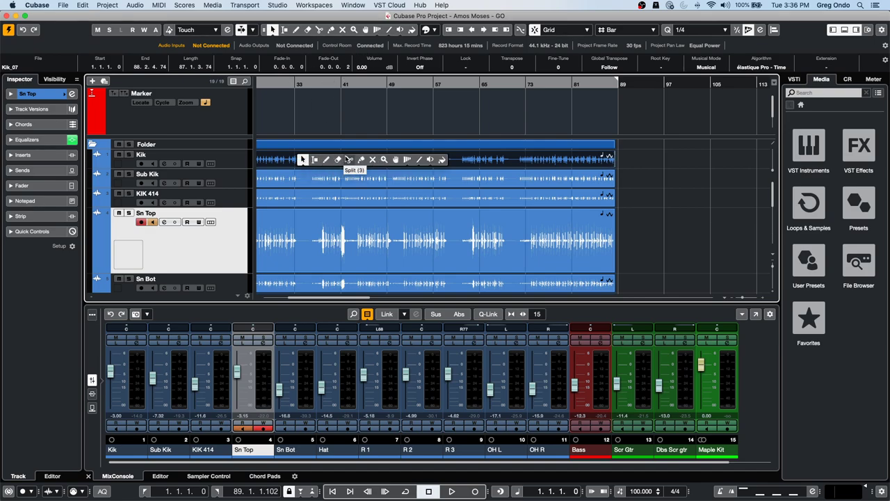
pyautogui.click(347, 159)
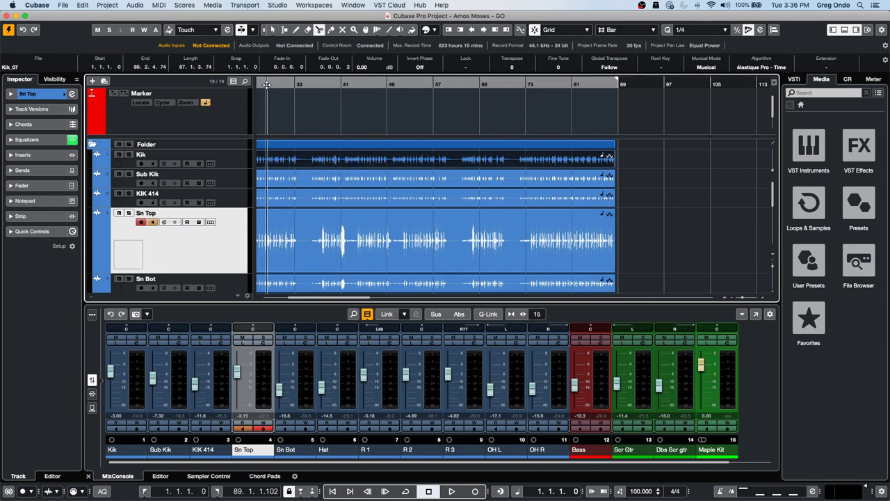
pyautogui.hotkey('shift', 'f')
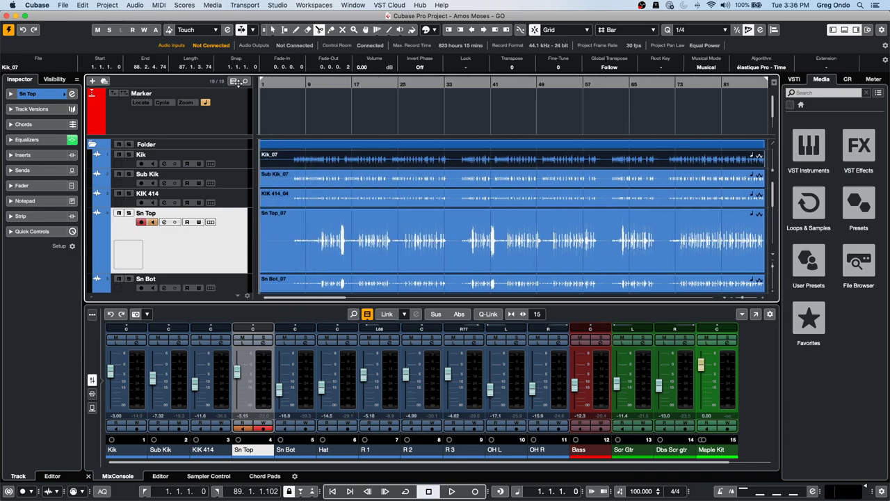
pyautogui.click(290, 81)
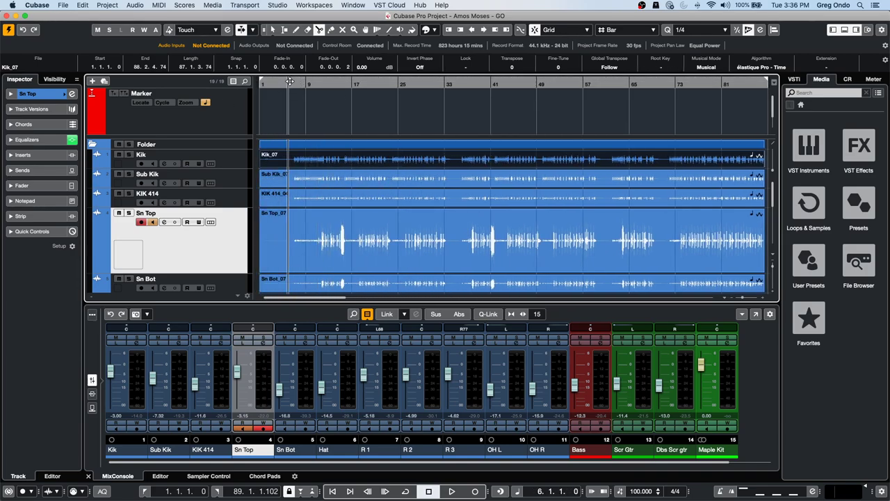
pyautogui.press('space')
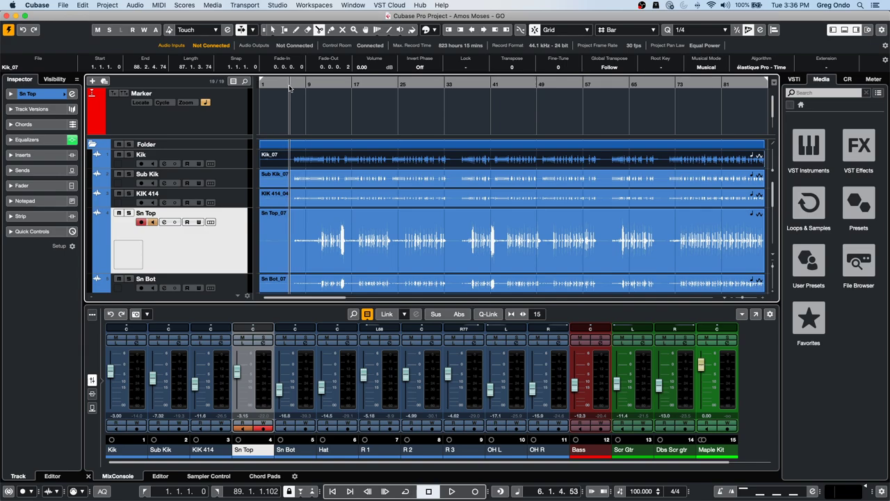
pyautogui.press('space')
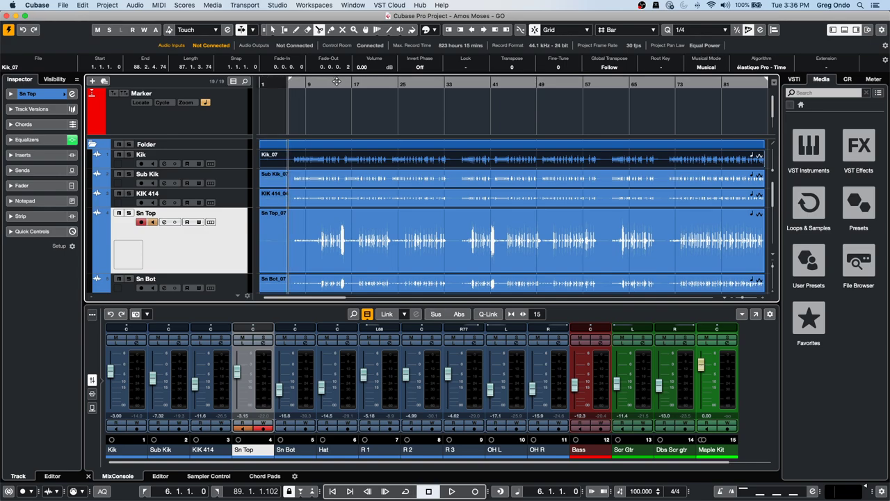
pyautogui.keyDown('alt'); pyautogui.click(345, 83); pyautogui.keyUp('alt')
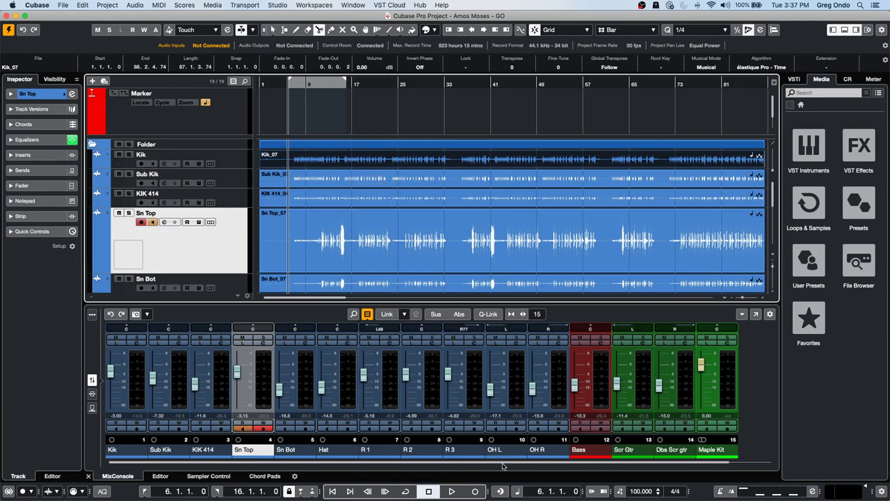
# Add the Flanger modulation effect to the second insert slot of the Stereo Out channel and close its channel settings.
pyautogui.hscroll(1, 755, 471)
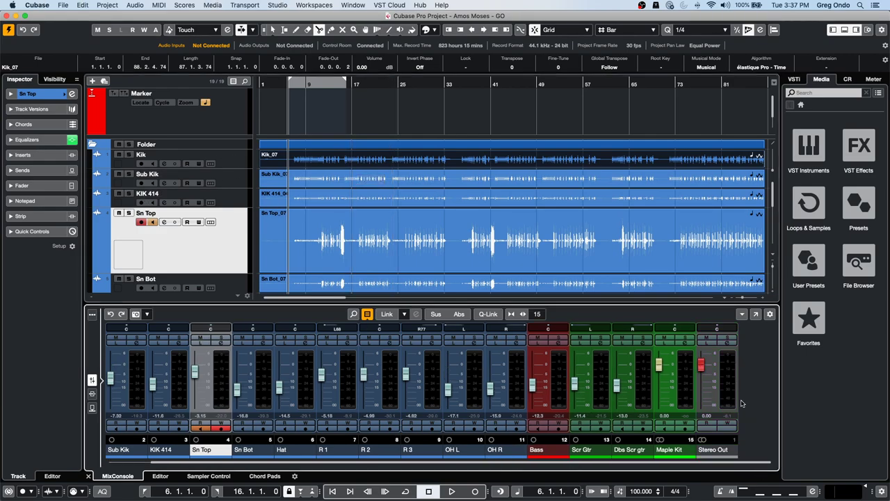
pyautogui.click(728, 342)
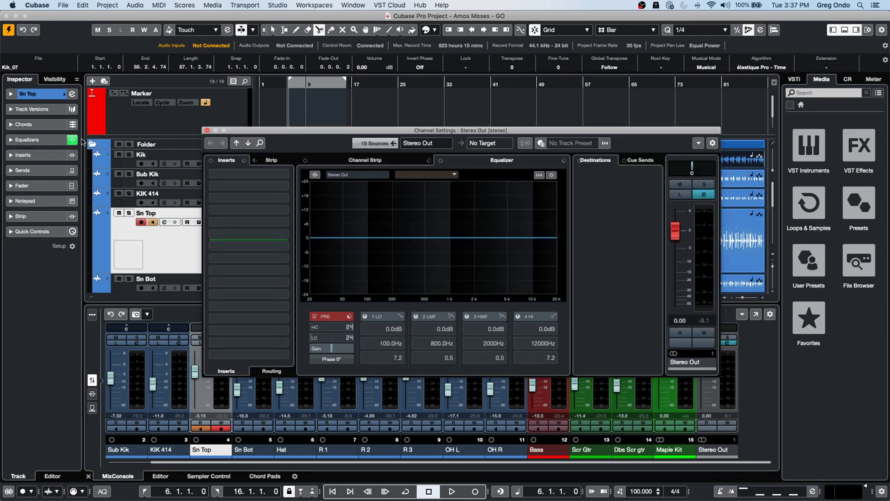
pyautogui.click(281, 185)
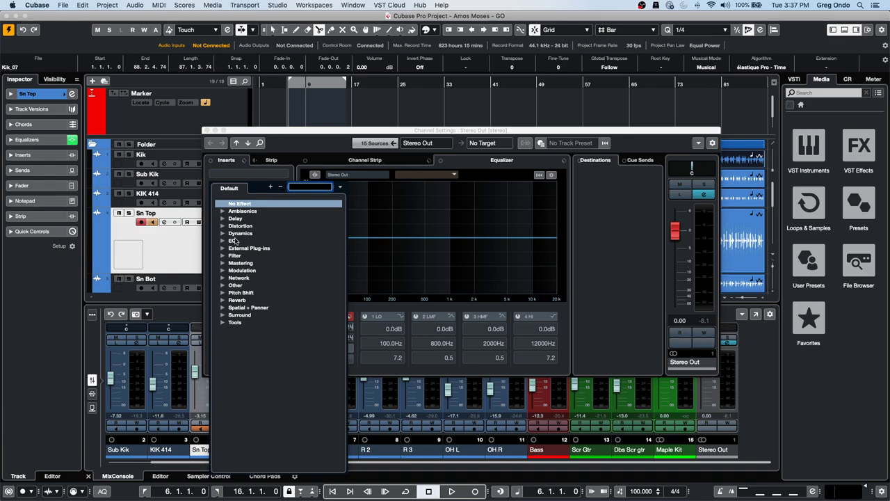
pyautogui.click(223, 270)
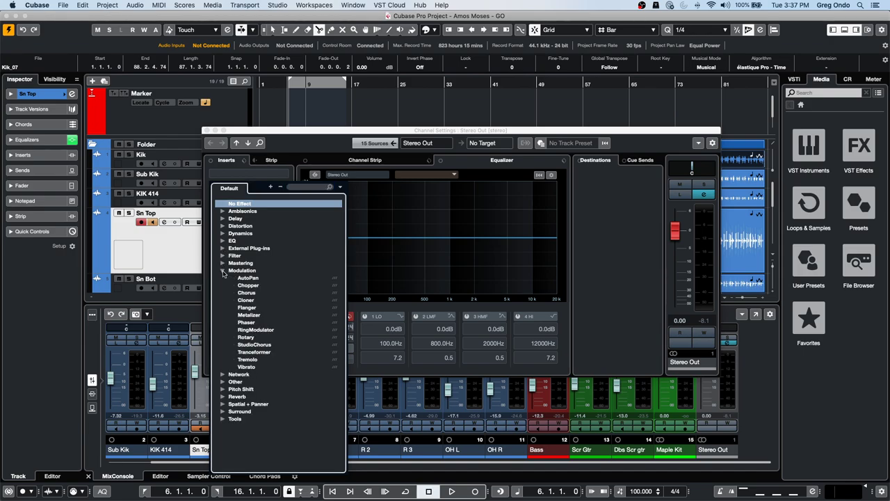
pyautogui.click(247, 308)
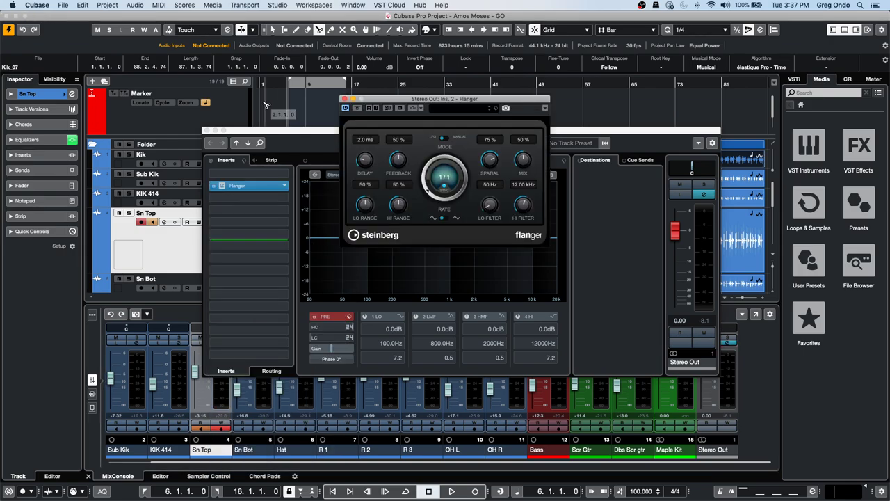
pyautogui.click(204, 132)
# Play the project briefly from near the left locator to hear the Flanger on the output, and stop playback.
pyautogui.click(293, 83)
pyautogui.press('space')
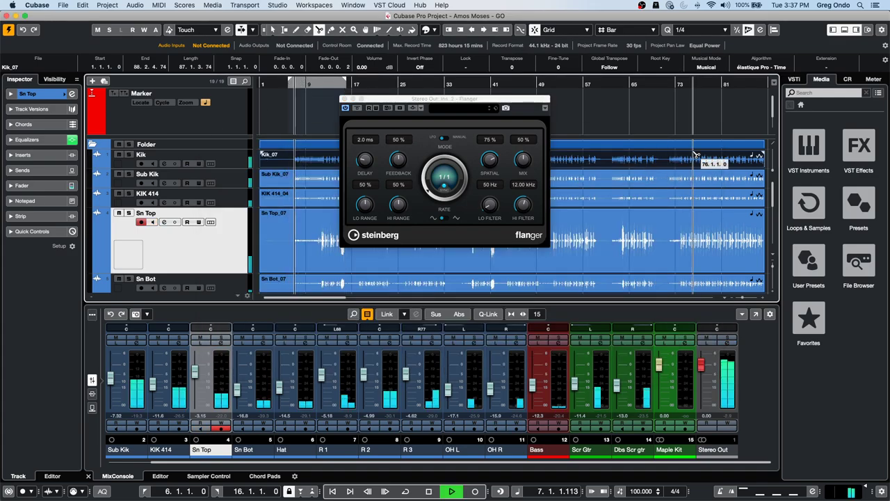
pyautogui.press('space')
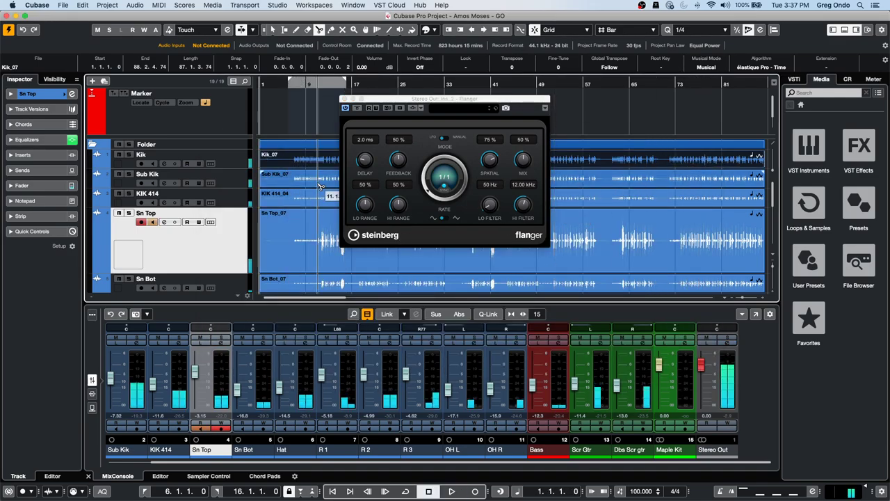
# Render the Kik through Sn Top tracks in place as separate events using Complete Signal Path + Master FX.
pyautogui.keyDown('shift'); pyautogui.click(229, 164); pyautogui.keyUp('shift')
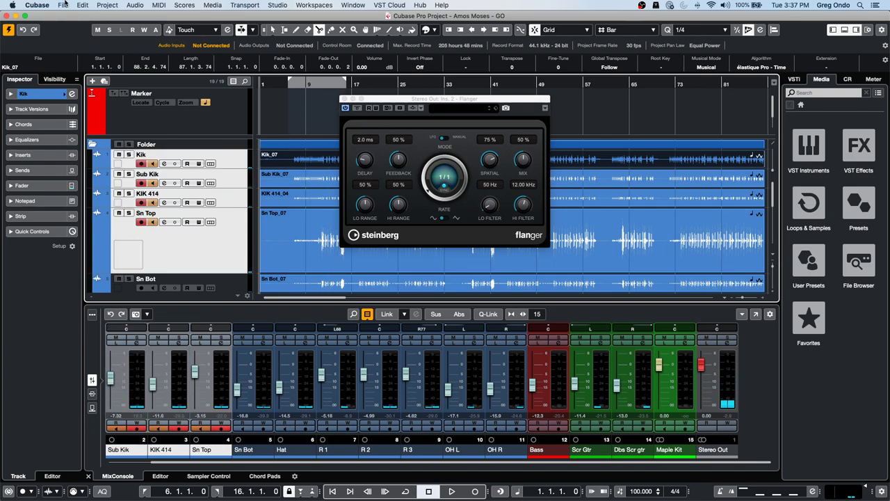
pyautogui.click(137, 4)
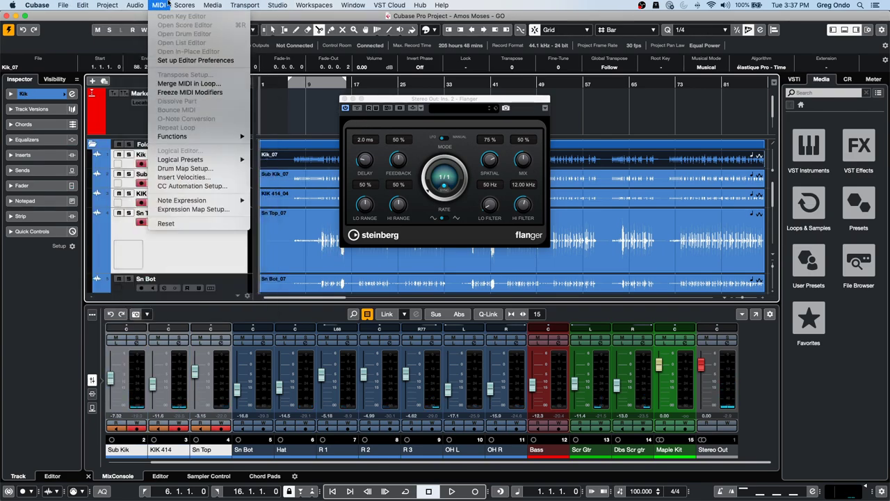
pyautogui.moveTo(83, 5)
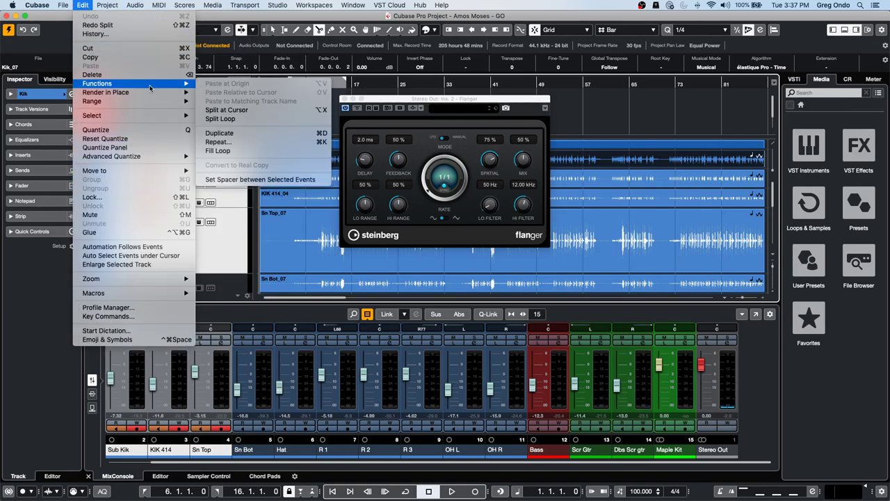
pyautogui.moveTo(154, 93)
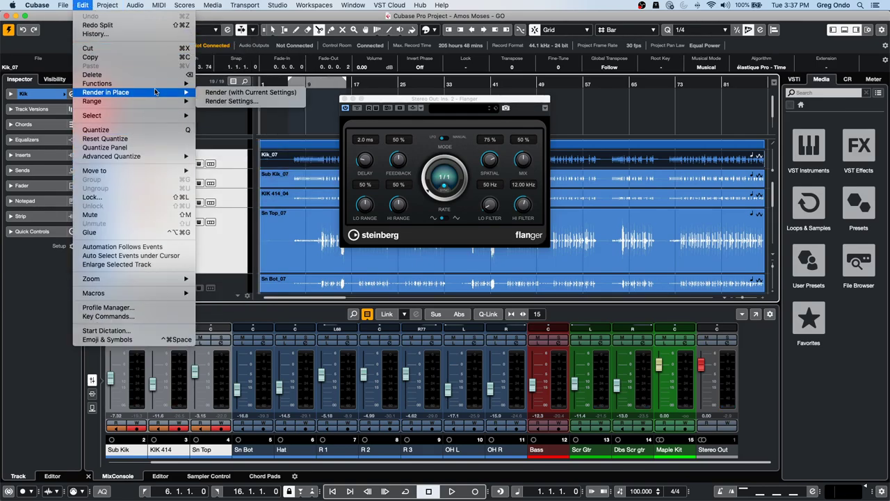
pyautogui.click(266, 102)
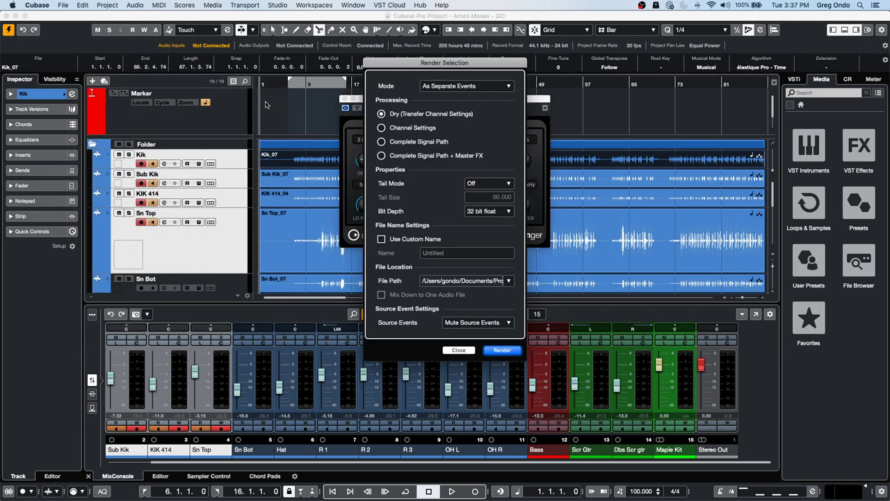
pyautogui.click(382, 156)
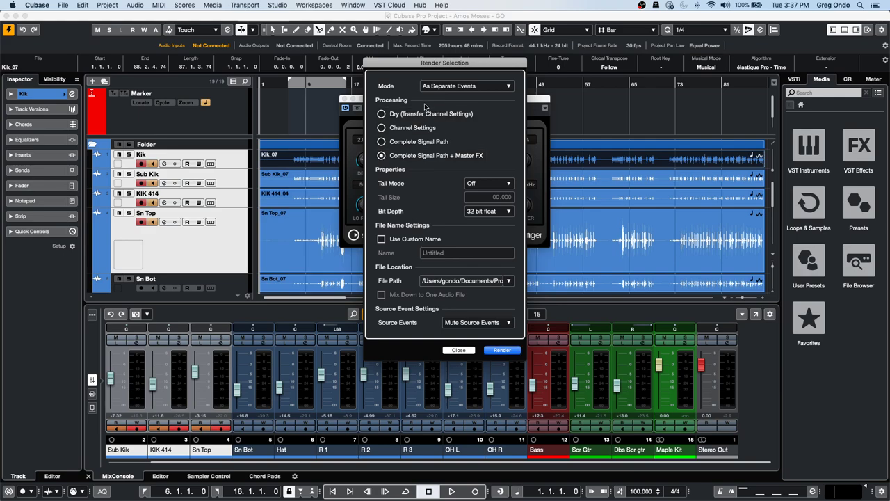
pyautogui.click(504, 350)
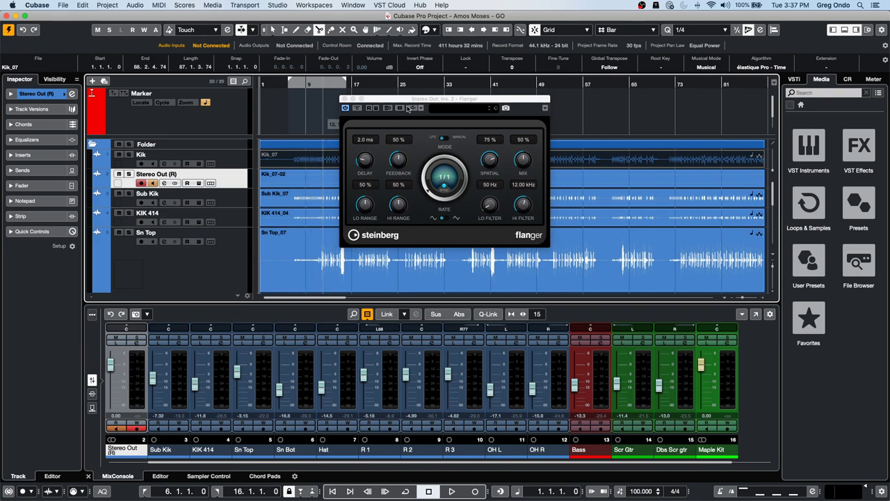
# Close the Flanger window and increase the height of the rendered Stereo Out (R) track.
pyautogui.click(343, 99)
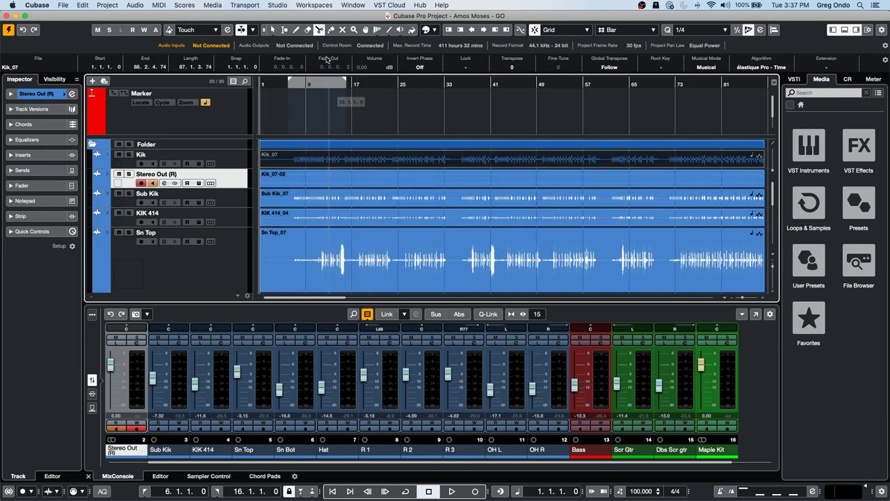
pyautogui.moveTo(316, 82); pyautogui.dragTo(318, 62)
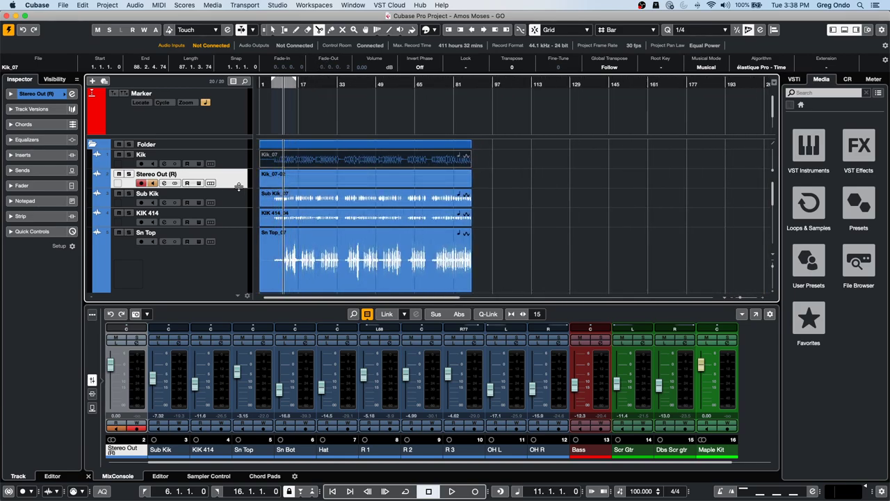
pyautogui.moveTo(237, 189); pyautogui.dragTo(229, 233)
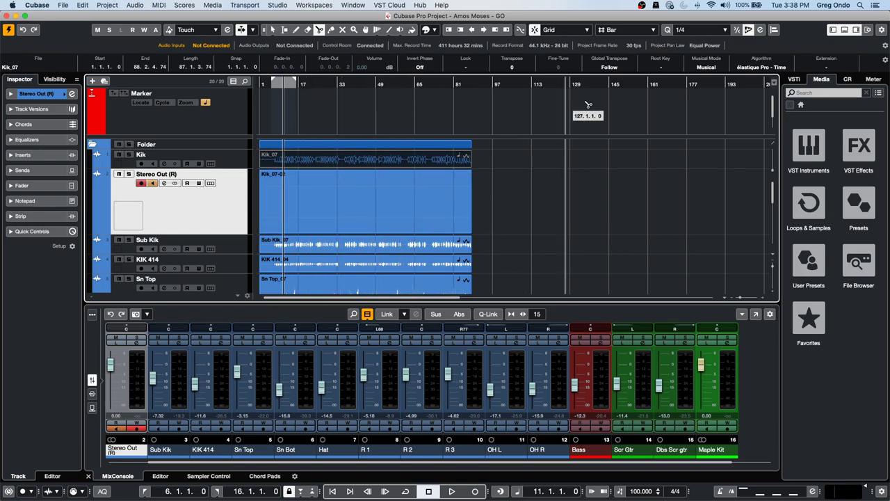
pyautogui.click(134, 5)
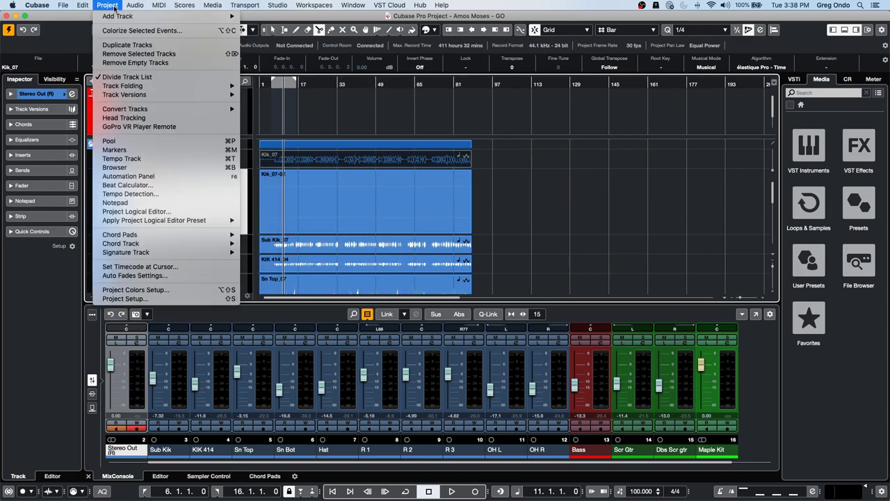
pyautogui.moveTo(107, 5)
pyautogui.click(512, 170)
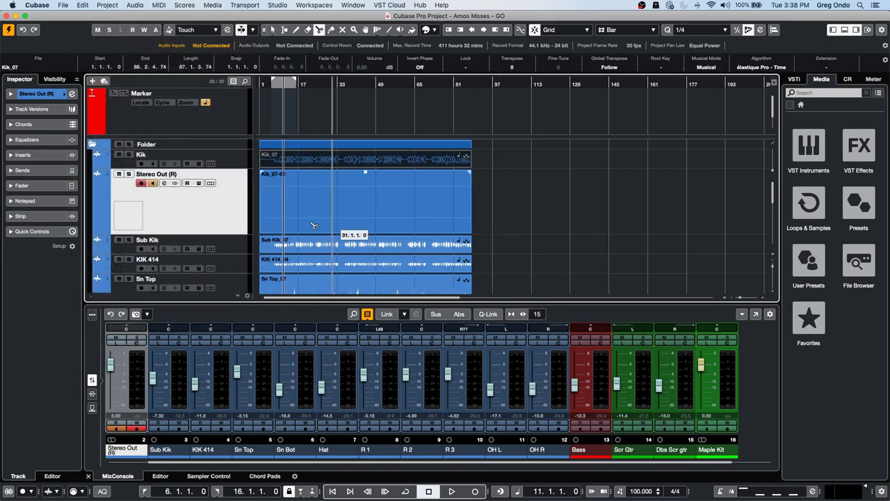
# Switch to the Object Selection tool and select the Kik_07, Sub Kik_07, KIK 414_04 and Sn Top_07 events together.
pyautogui.rightClick(301, 249)
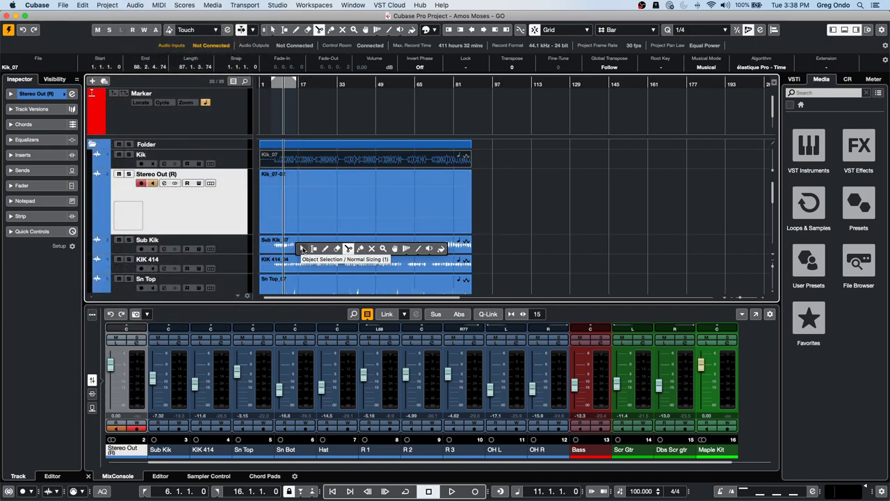
pyautogui.click(348, 248)
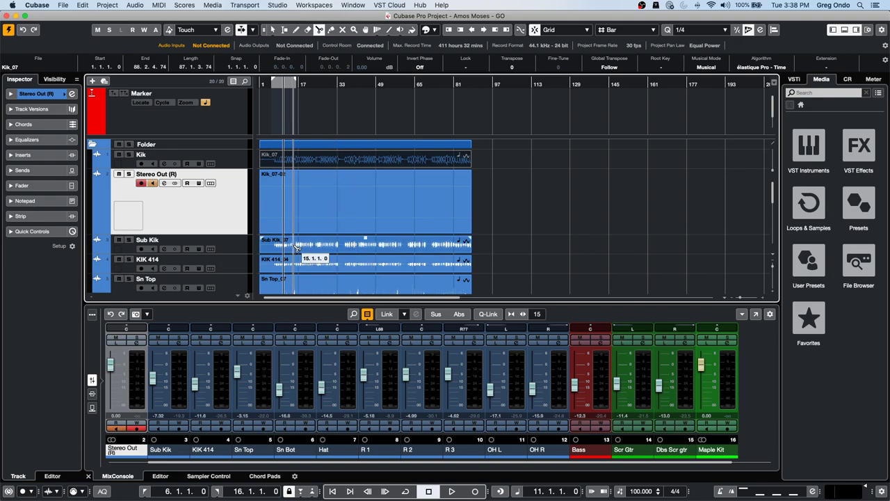
pyautogui.rightClick(248, 244)
pyautogui.moveTo(271, 250)
pyautogui.click(569, 229)
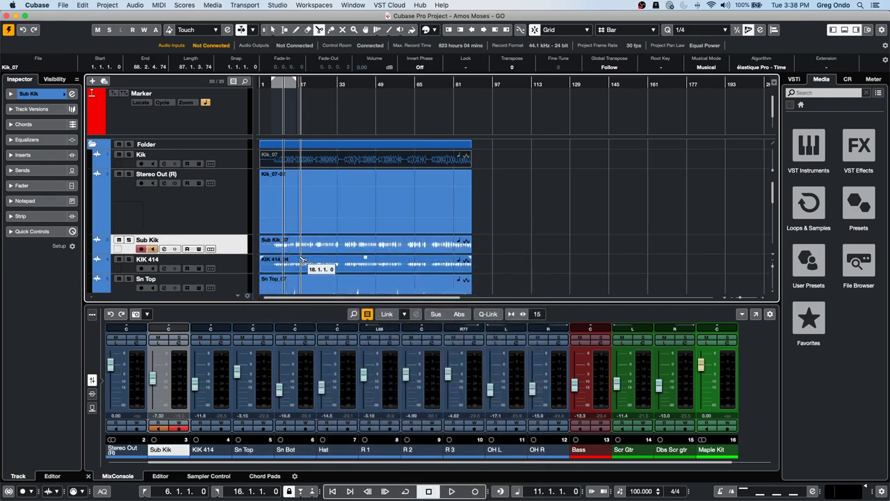
pyautogui.rightClick(367, 251)
pyautogui.click(320, 252)
pyautogui.click(320, 253)
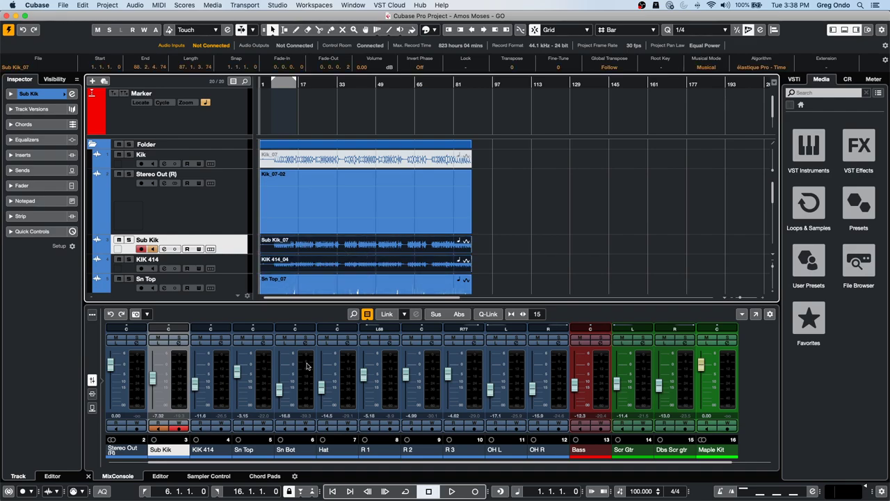
pyautogui.click(413, 188)
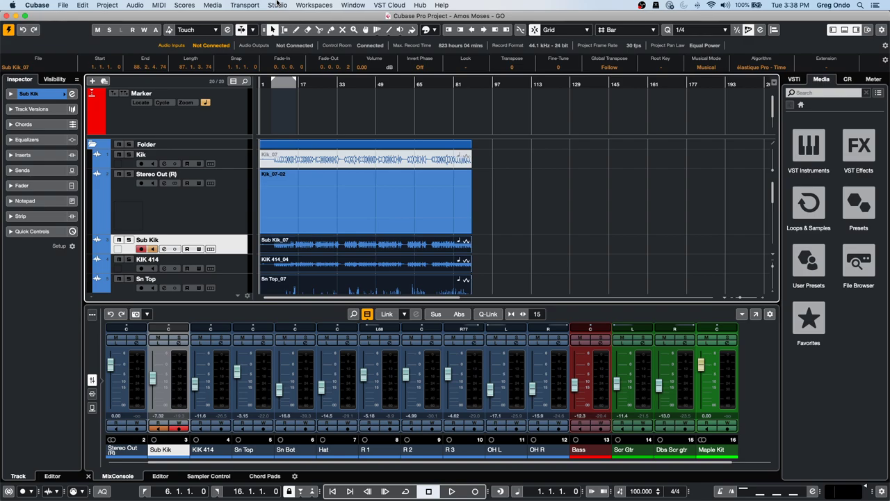
# Examine the Render in Place settings for the selected events, including Mix Down to One Audio File, and close them without rendering.
pyautogui.click(159, 5)
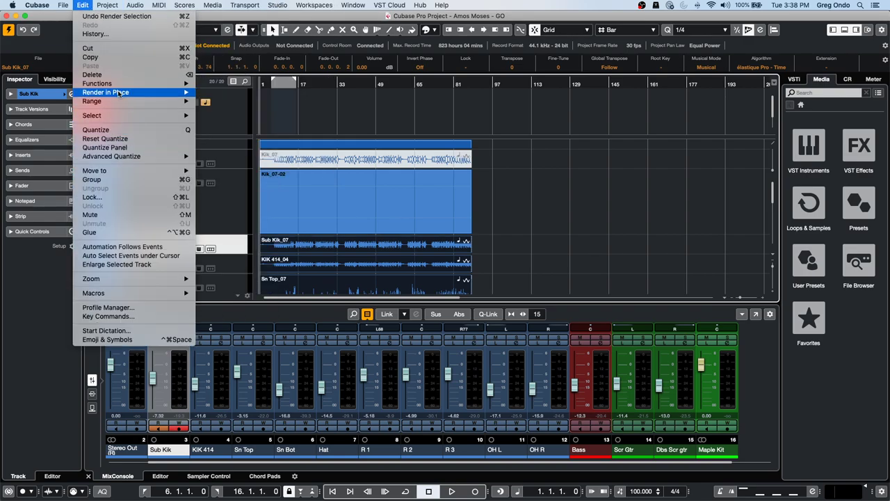
pyautogui.moveTo(123, 86)
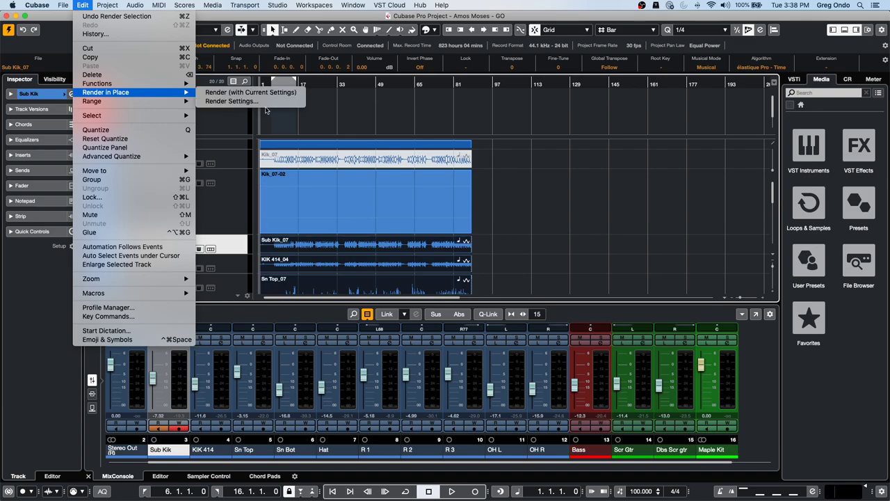
pyautogui.click(264, 102)
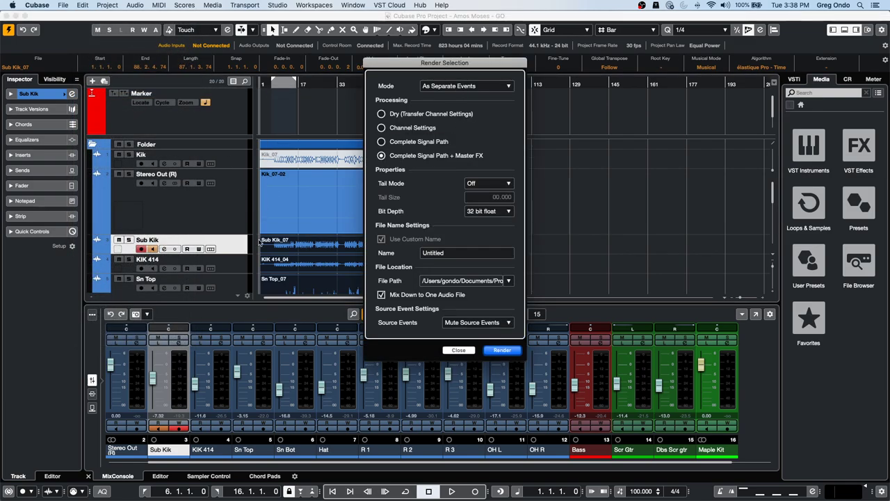
pyautogui.click(466, 352)
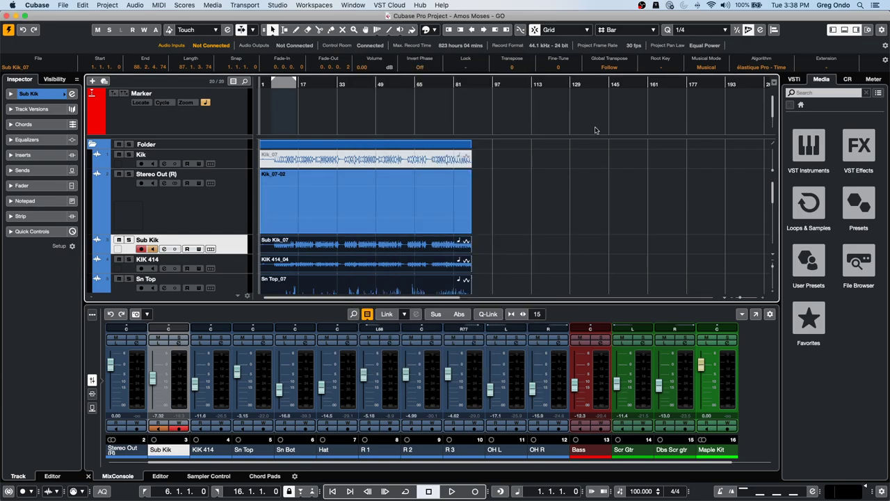
# Undo the render of the drum tracks and clear the event selection.
pyautogui.press('super+z')
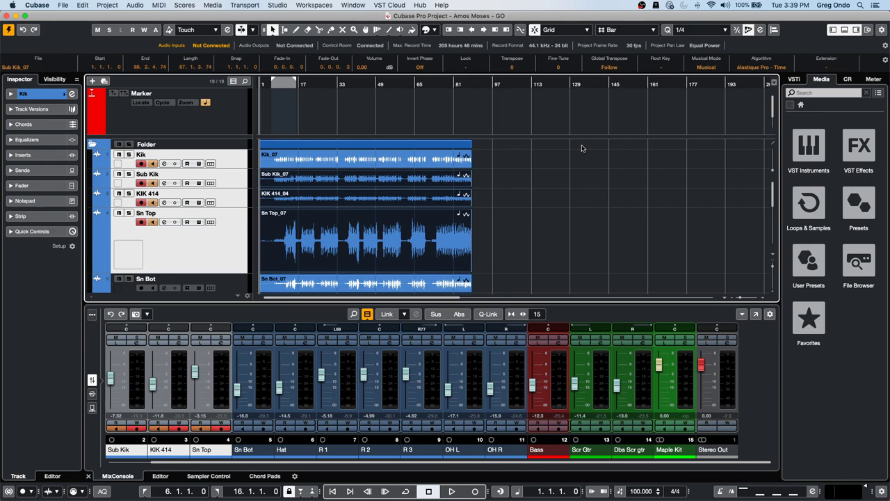
pyautogui.press('super+Tab')
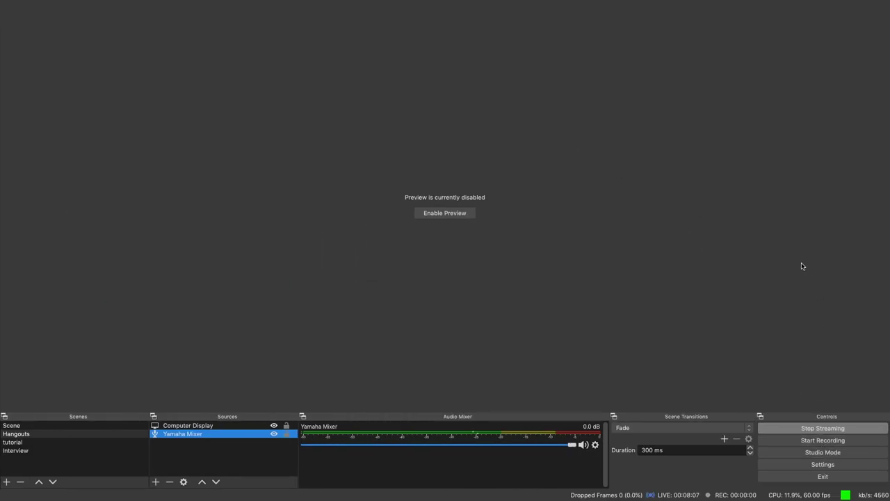
pyautogui.press('super+Tab')
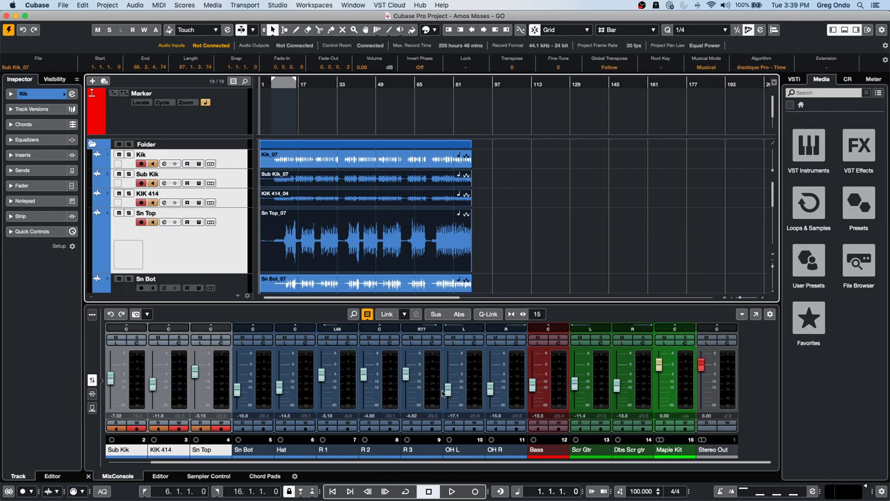
pyautogui.click(535, 255)
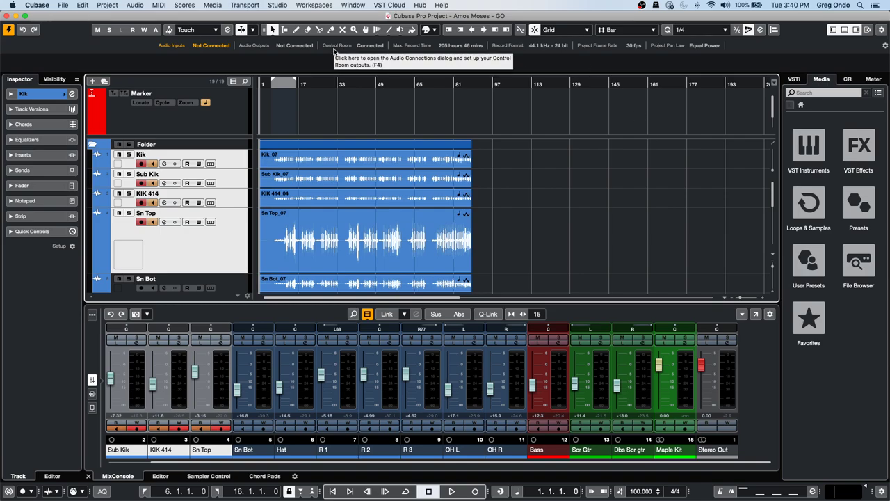
pyautogui.press('super+Tab')
pyautogui.press('super+Tab')
pyautogui.press('super+Tab')
pyautogui.press('super+Tab')
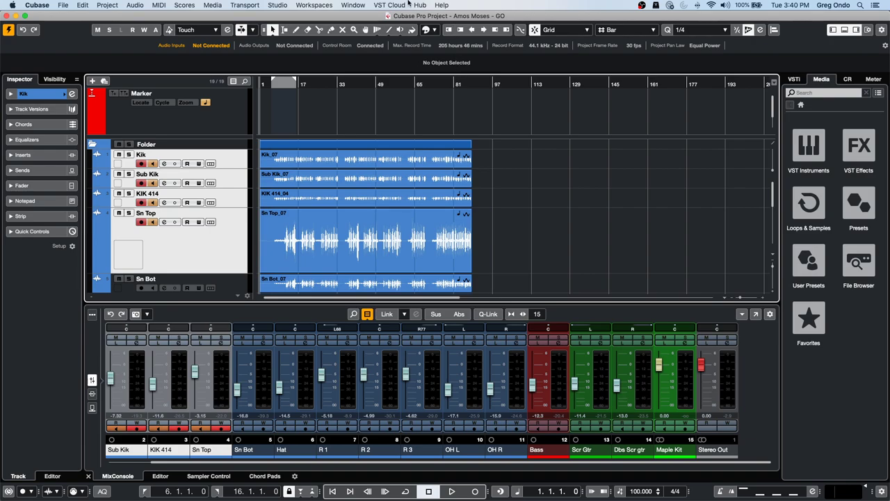
# Open the recent project beatles stones t.cpr and activate it.
pyautogui.click(63, 5)
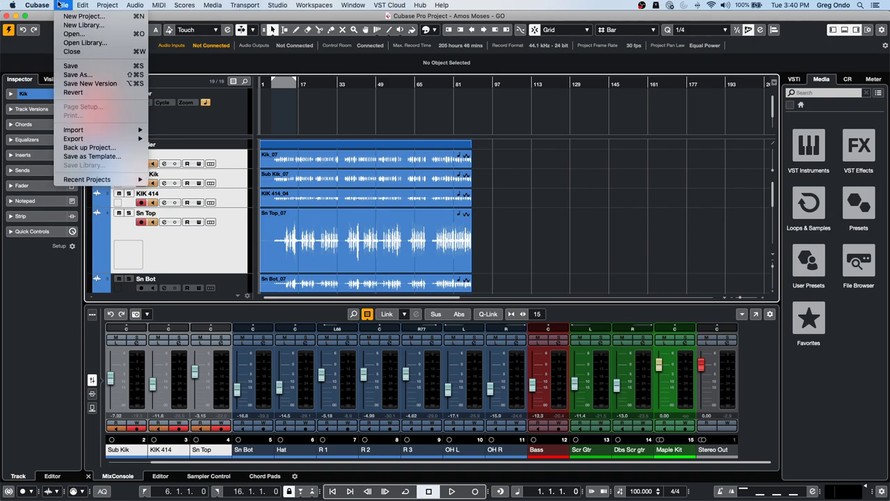
pyautogui.moveTo(111, 180)
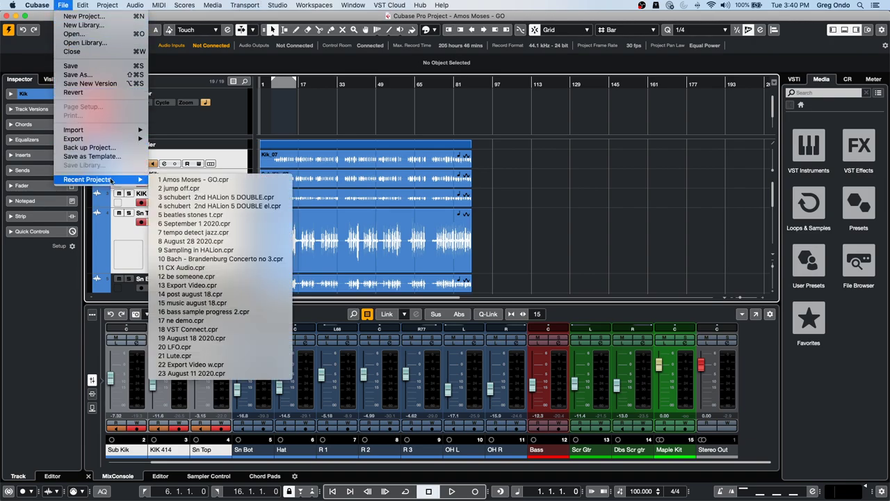
pyautogui.click(221, 215)
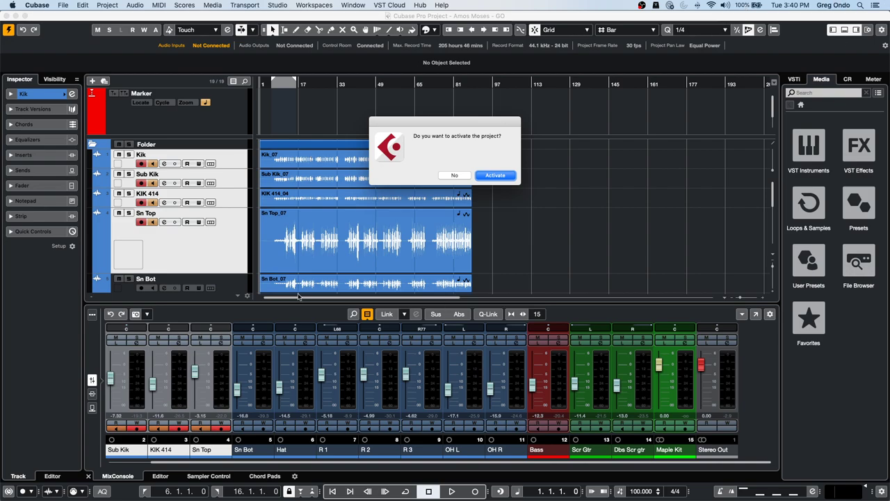
pyautogui.click(492, 175)
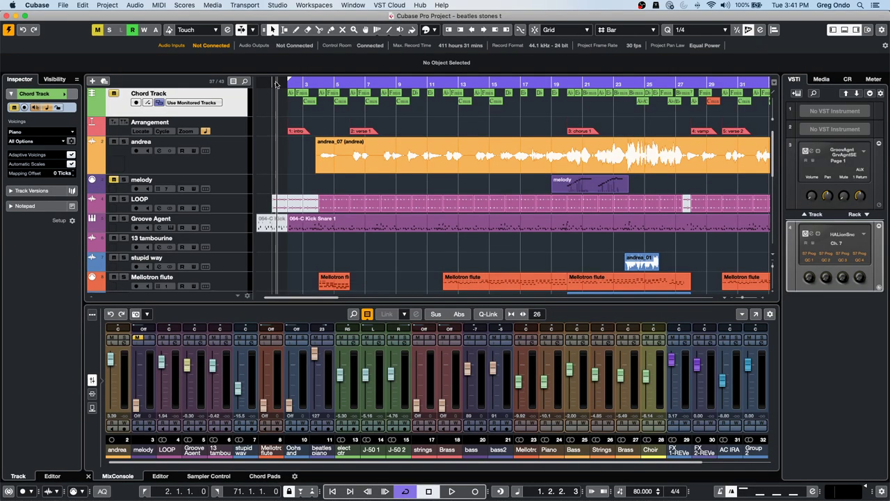
# Start playback near the beginning of the song and open the channel settings of the orange audio track below Arrangement.
pyautogui.moveTo(328, 81); pyautogui.dragTo(336, 80)
pyautogui.press('space')
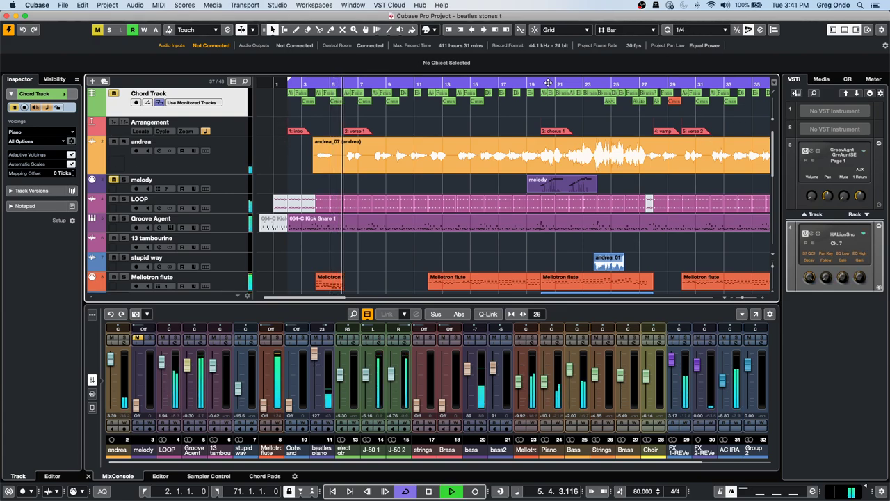
pyautogui.click(223, 156)
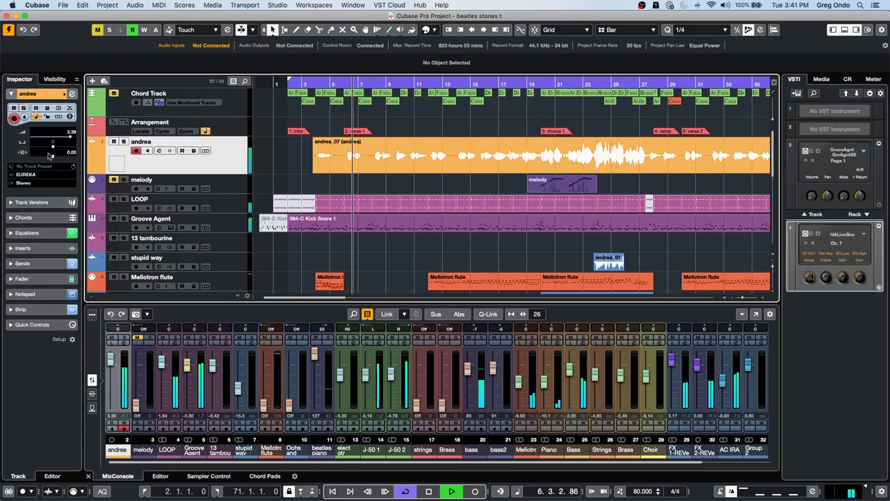
pyautogui.click(72, 94)
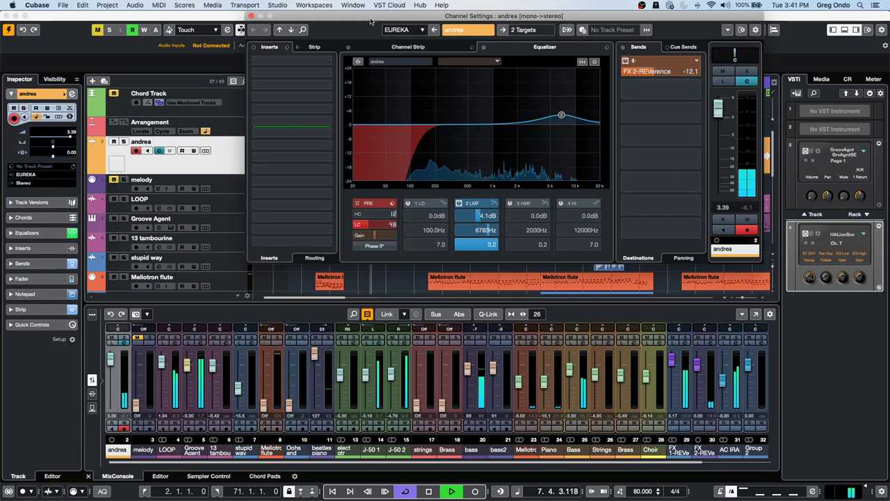
pyautogui.moveTo(377, 17); pyautogui.dragTo(282, 76)
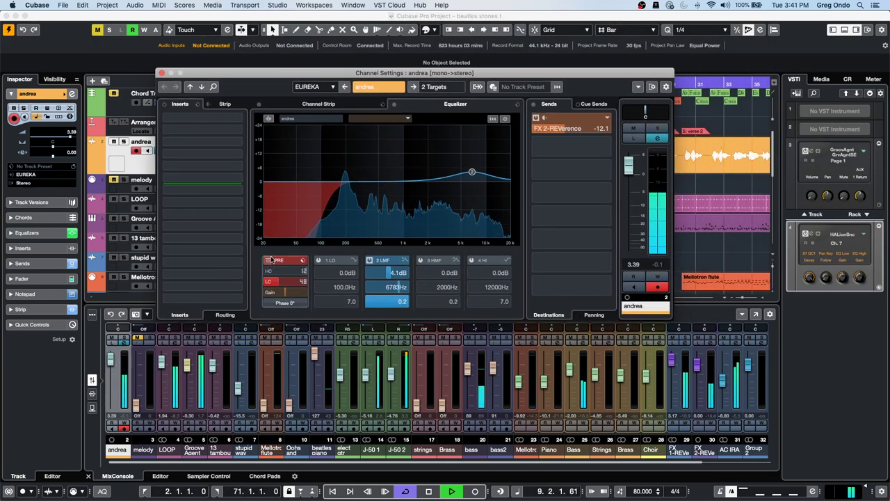
# Set the channel's second EQ band to about 6.5 dB at 4870 Hz during playback, and stop playback.
pyautogui.moveTo(473, 178)
pyautogui.mouseDown()
pyautogui.moveTo(474, 159)
pyautogui.moveTo(460, 166)
pyautogui.mouseUp()
pyautogui.press('space')
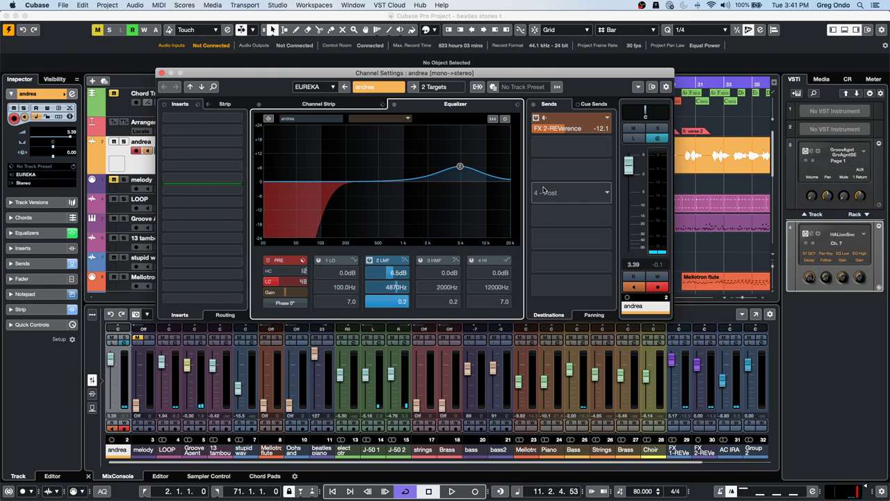
# Raise the second EQ band to about 8.7 dB at 5332 Hz during playback, stop playback, and reopen the channel settings.
pyautogui.press('space')
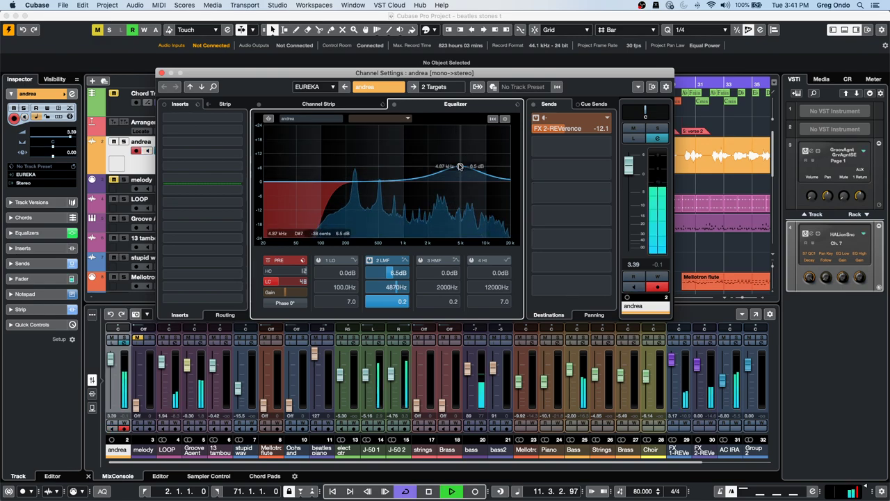
pyautogui.moveTo(459, 166)
pyautogui.mouseDown()
pyautogui.moveTo(415, 164)
pyautogui.moveTo(463, 162)
pyautogui.mouseUp()
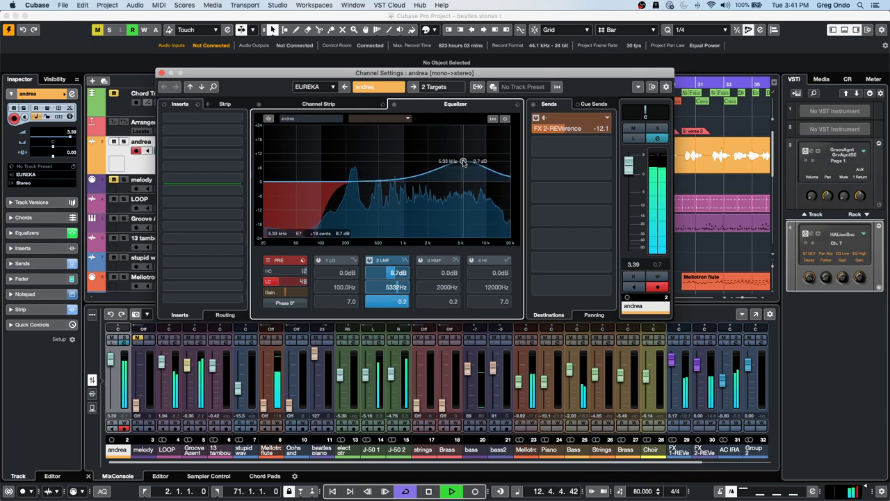
pyautogui.press('space')
pyautogui.click(162, 73)
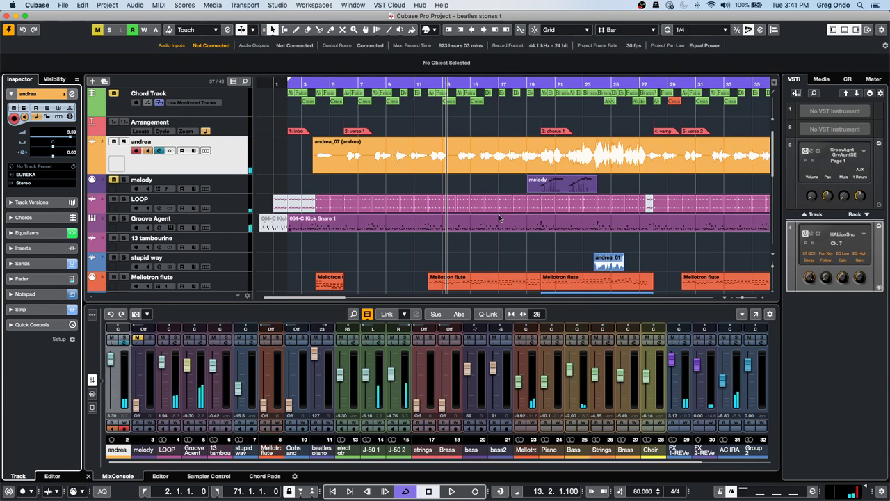
pyautogui.click(70, 93)
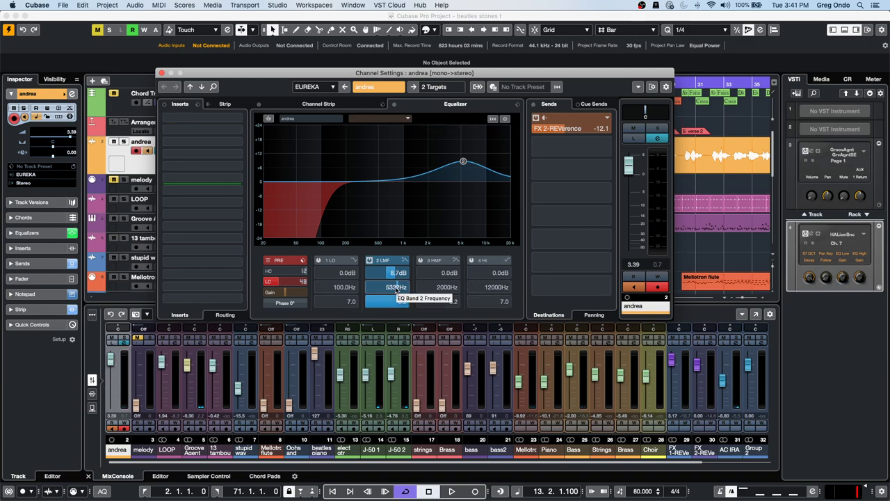
# Set the second EQ band's frequency to the note ab5.
pyautogui.doubleClick(395, 287)
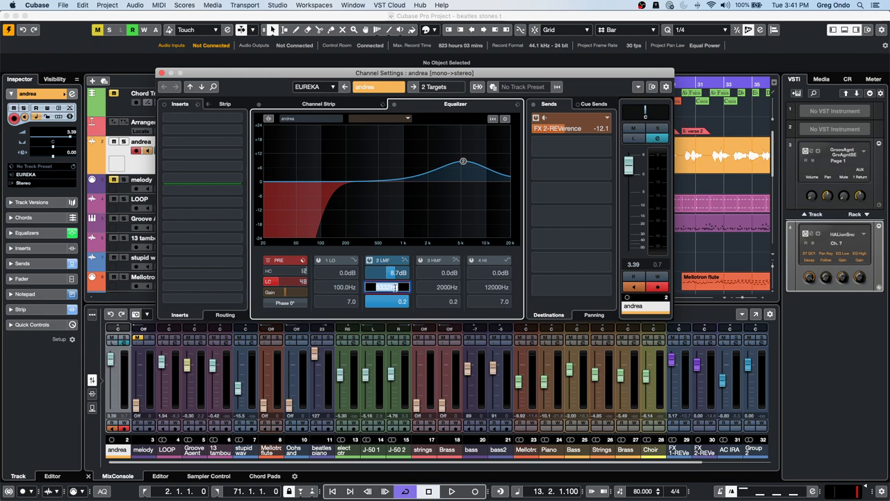
pyautogui.write('ab')
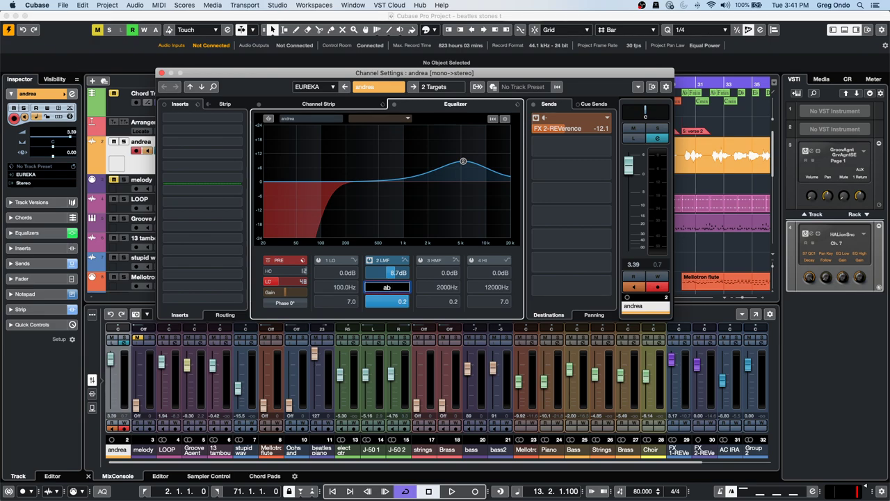
pyautogui.write('5')
pyautogui.press('Return')
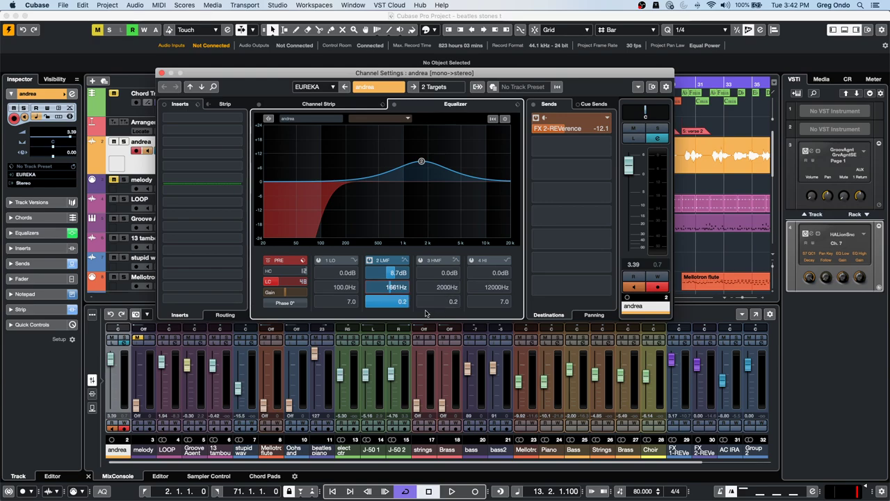
# Set the second EQ band's frequency to the note ab7 during playback, and stop playback after listening.
pyautogui.press('space')
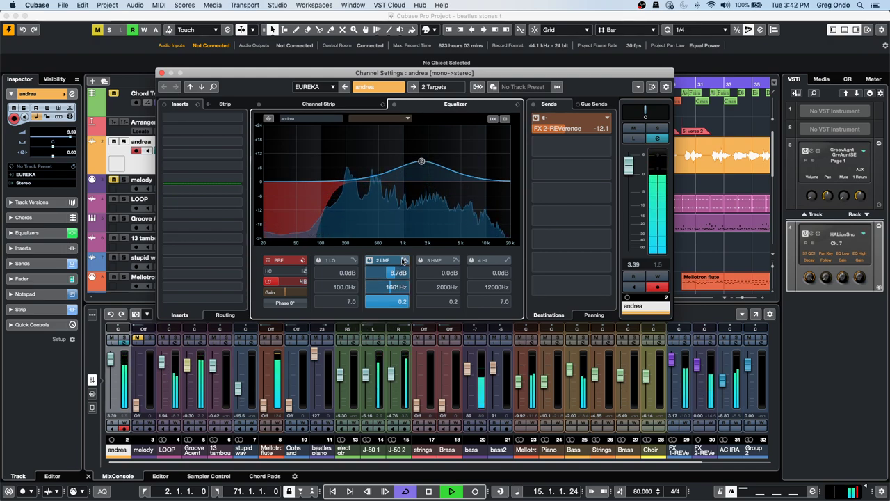
pyautogui.doubleClick(389, 286)
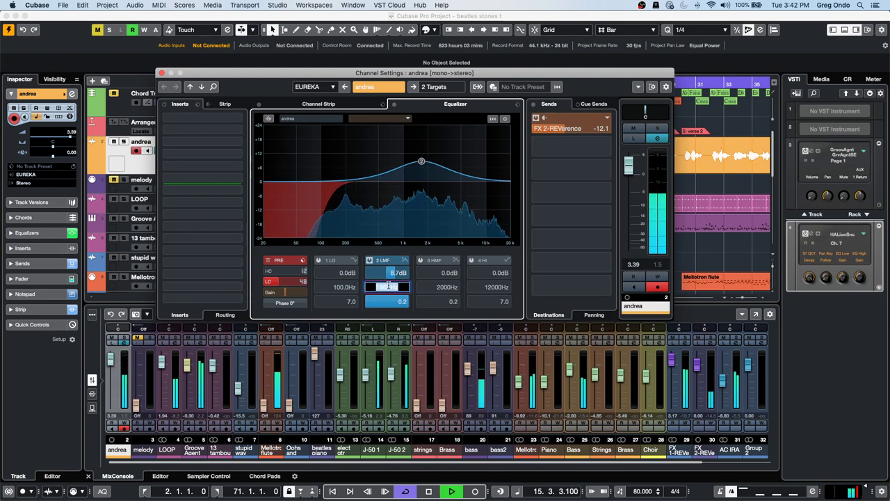
pyautogui.write('ab')
pyautogui.write('8')
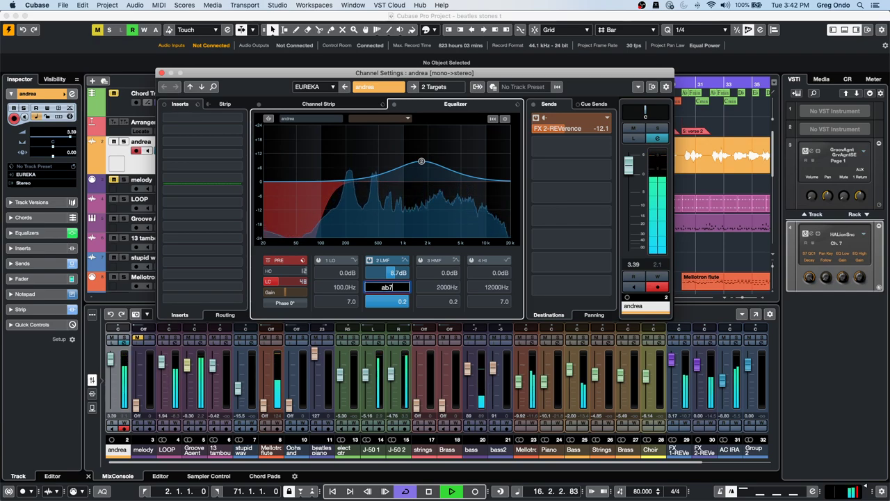
pyautogui.press('Return')
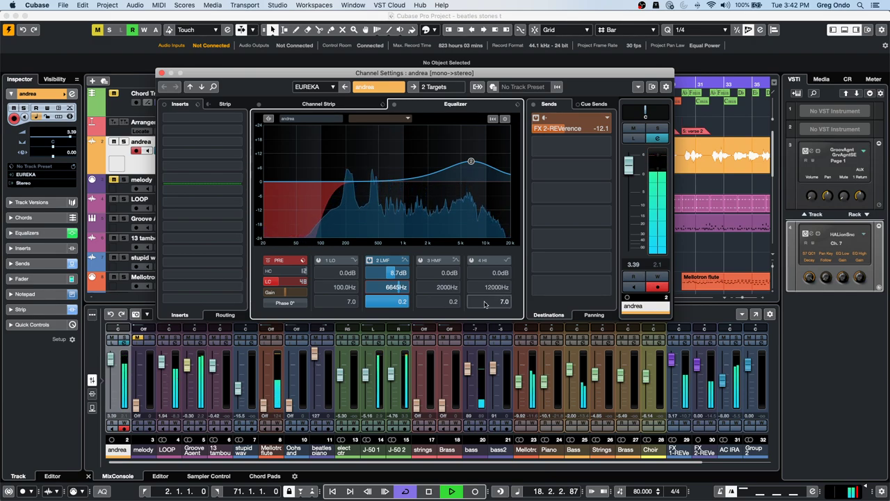
pyautogui.press('space')
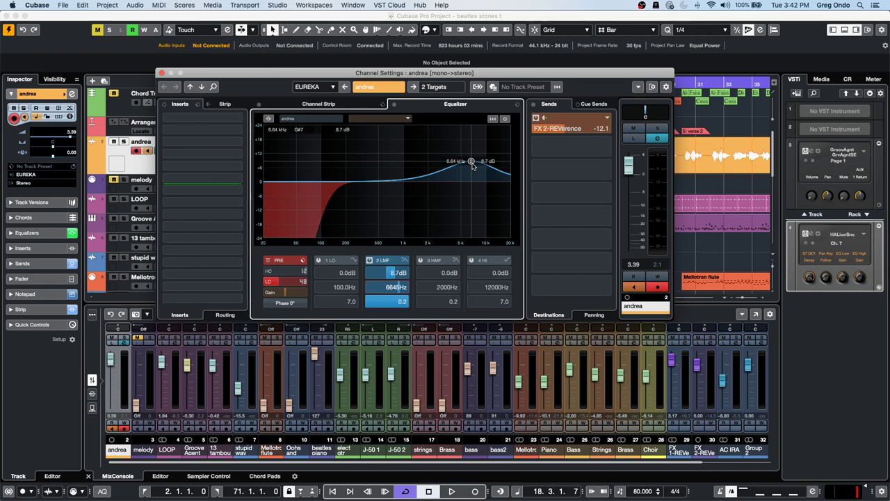
# Set the third EQ band's frequency to the note ab4, enable the band, and close the channel settings.
pyautogui.doubleClick(448, 287)
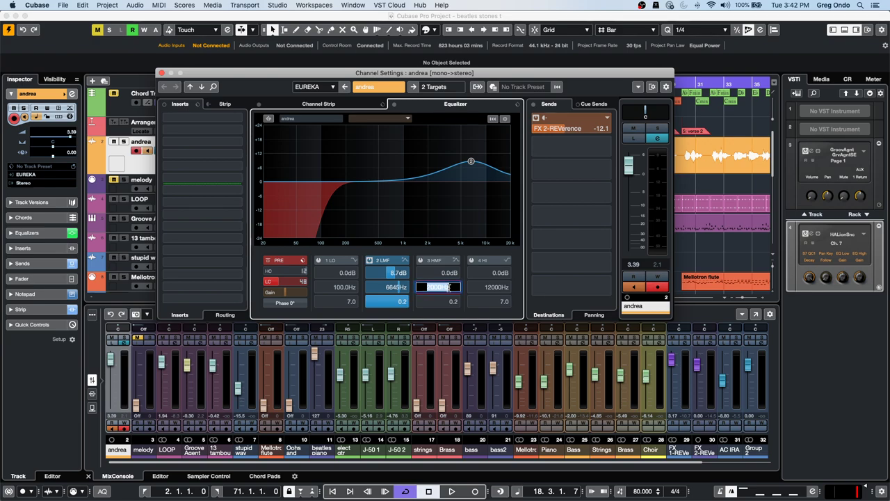
pyautogui.write('ab4')
pyautogui.press('Return')
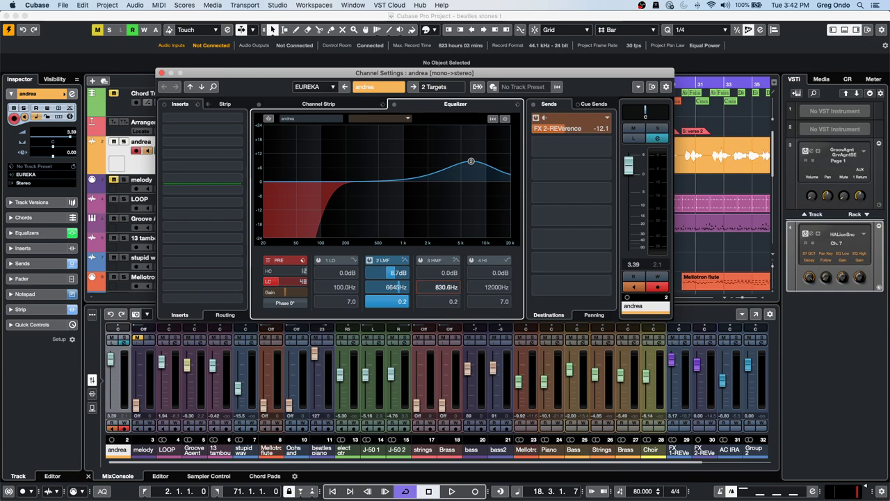
pyautogui.click(419, 260)
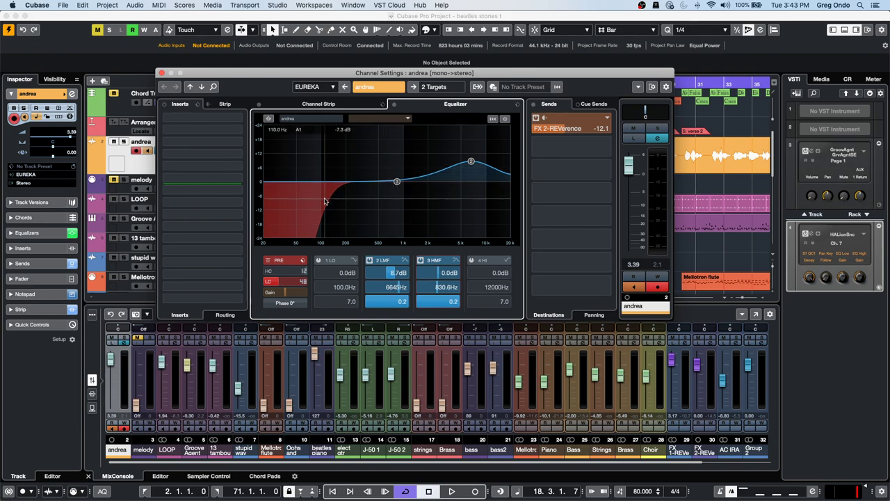
pyautogui.click(162, 73)
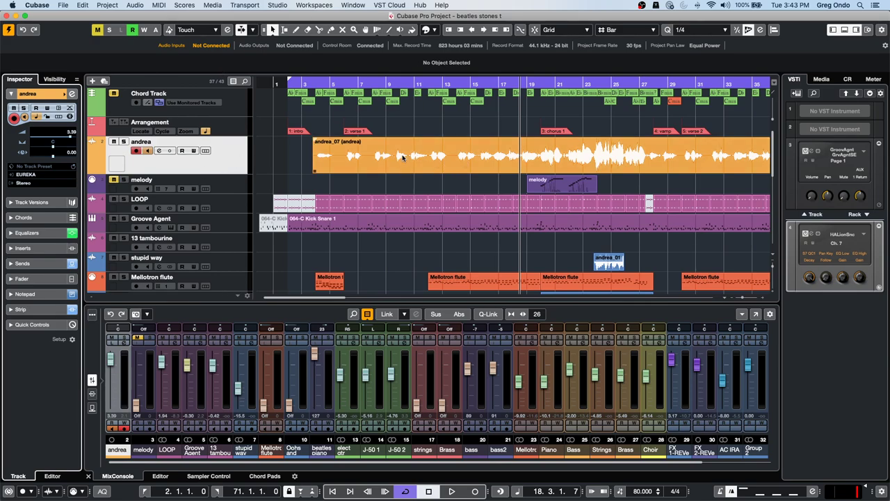
# Reopen the orange audio track's channel settings, open the third EQ band's frequency for editing, and close the window.
pyautogui.click(235, 161)
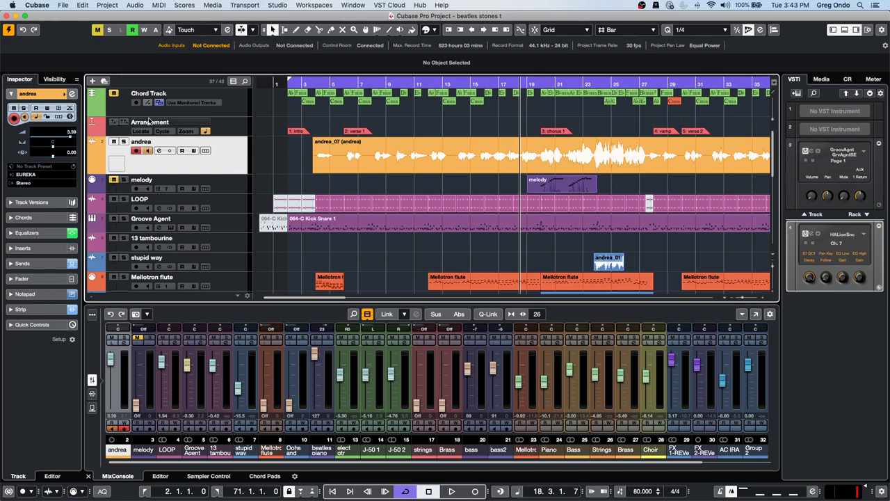
pyautogui.click(70, 93)
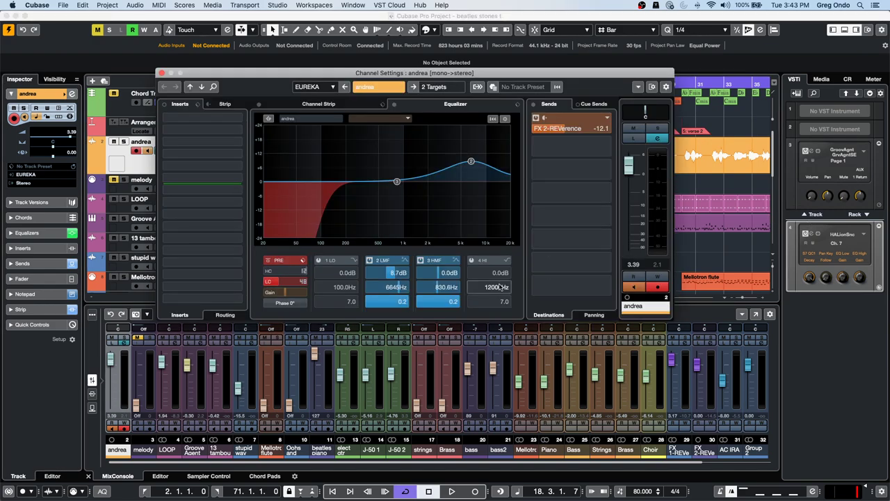
pyautogui.click(456, 295)
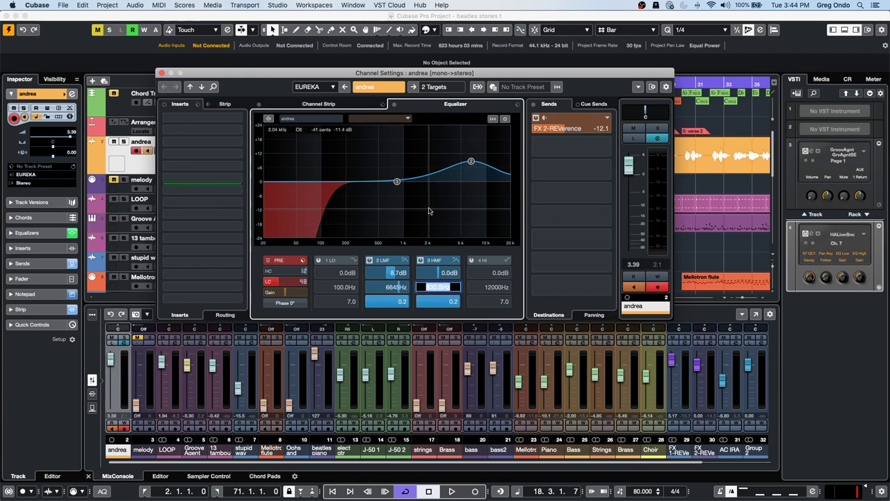
pyautogui.click(162, 73)
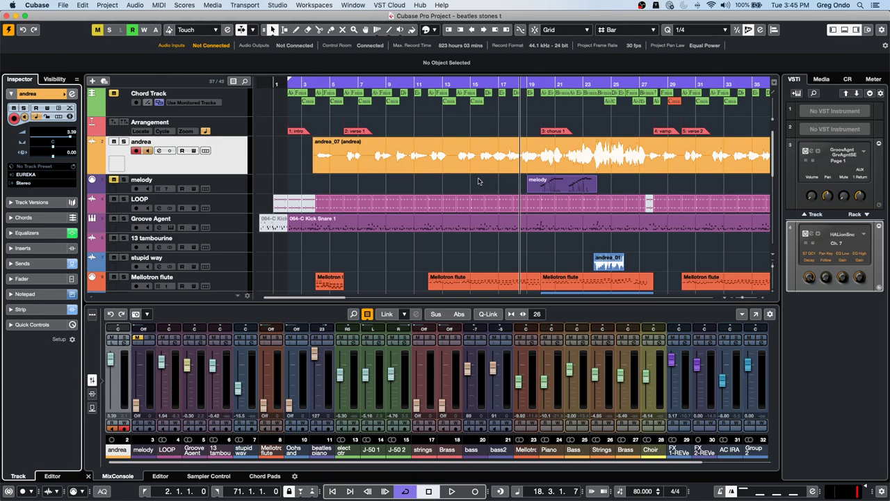
# Increase the height of the J-50 1 track and place the playhead at about 3.4.1, zoomed in on its waveform.
pyautogui.scroll(-5, 478, 181)
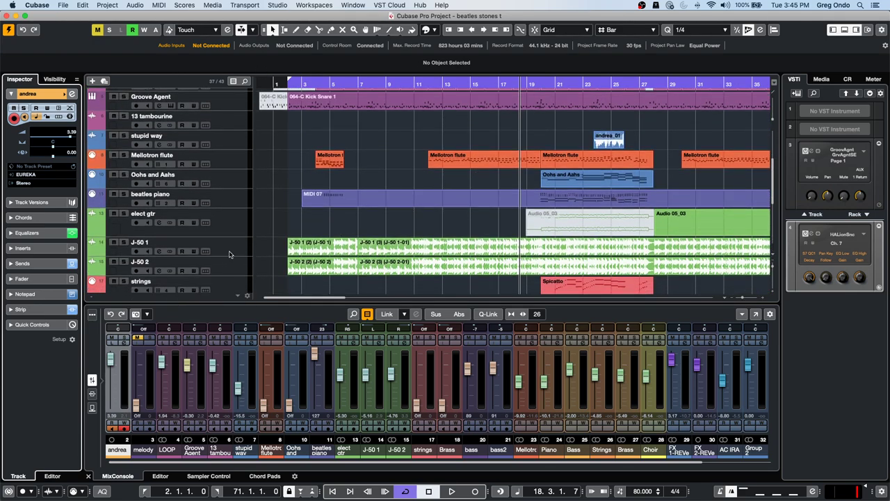
pyautogui.moveTo(229, 255); pyautogui.dragTo(230, 288)
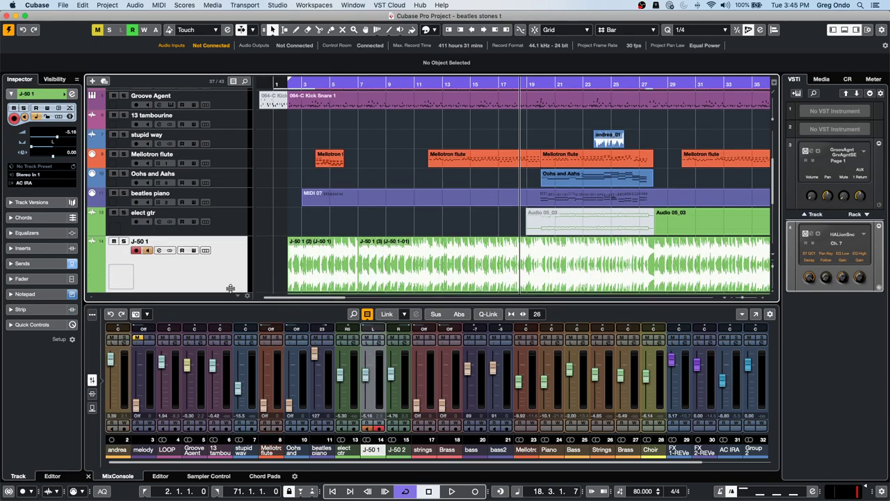
pyautogui.scroll(-6, 411, 209)
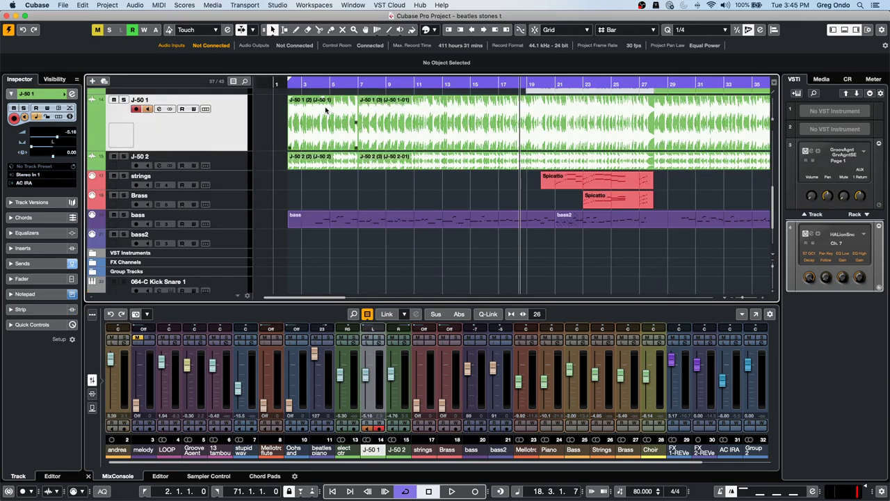
pyautogui.click(312, 84)
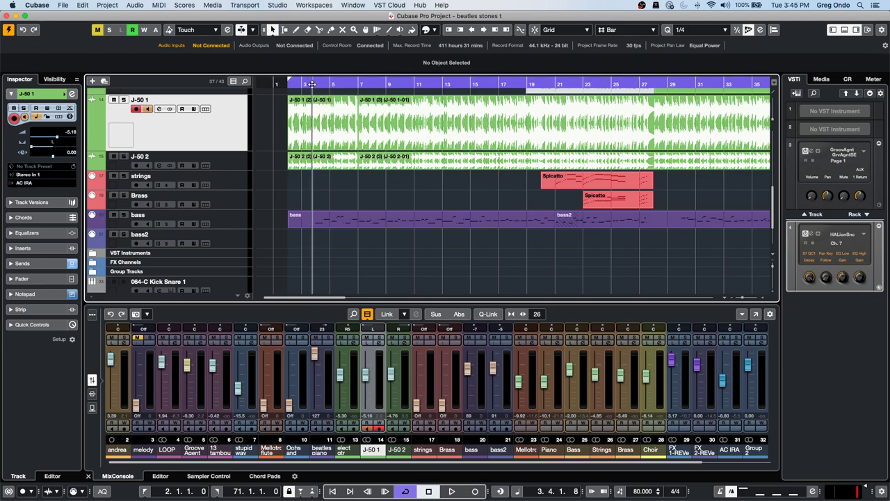
pyautogui.moveTo(312, 83); pyautogui.dragTo(339, 131)
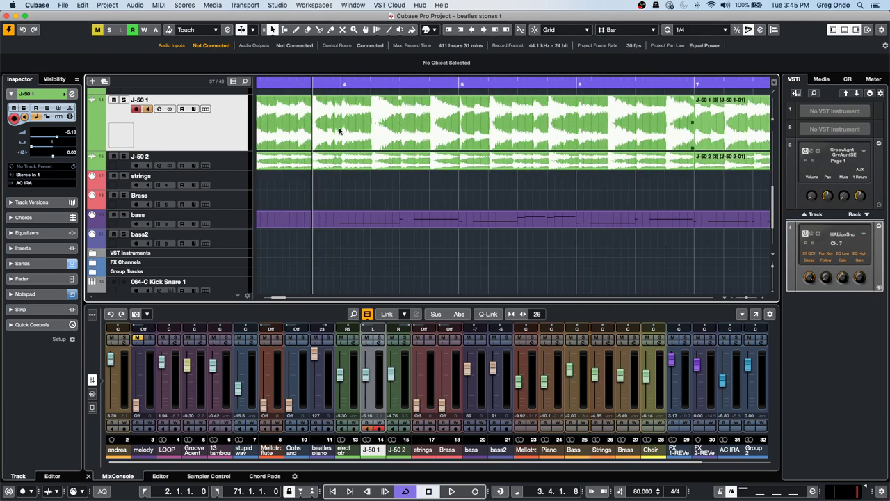
# Zoom the timeline out to about 25 bars and select the orange audio track below Arrangement.
pyautogui.scroll(10, 434, 130)
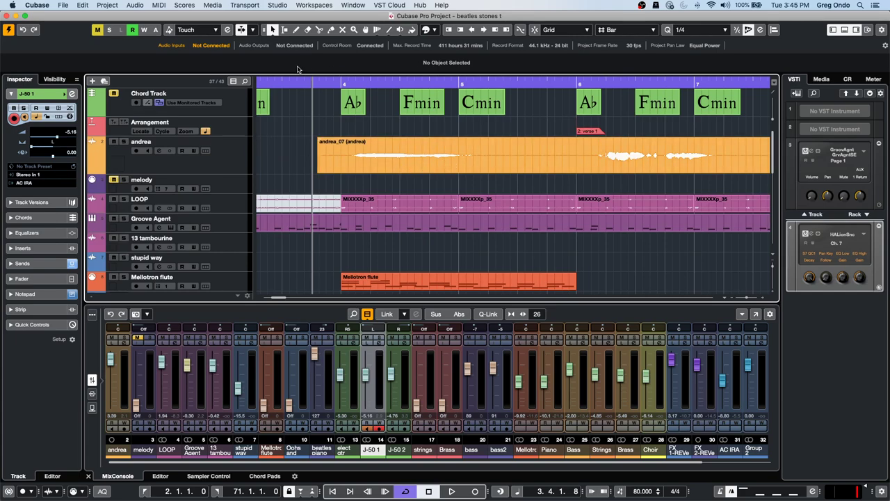
pyautogui.moveTo(320, 82); pyautogui.dragTo(325, 58)
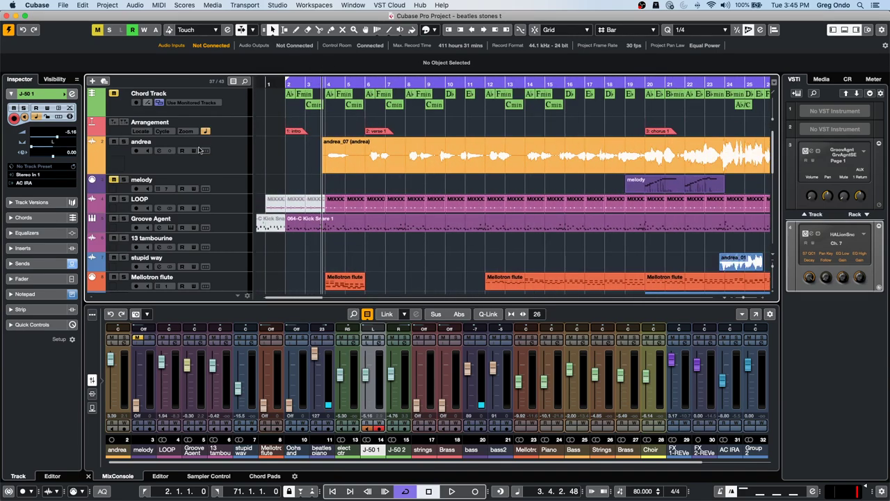
pyautogui.click(229, 166)
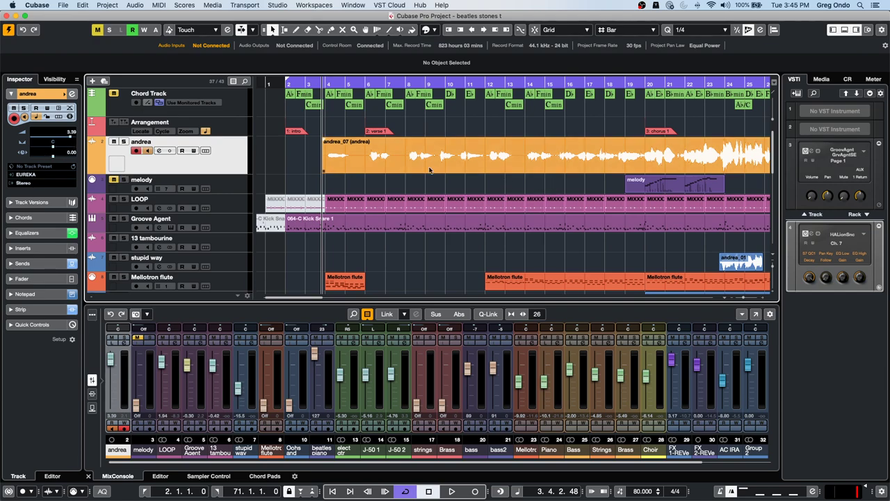
# Look through the project's tracks from the Chord Track down to the Input/Output Channels.
pyautogui.scroll(-4, 456, 152)
pyautogui.scroll(-2, 455, 149)
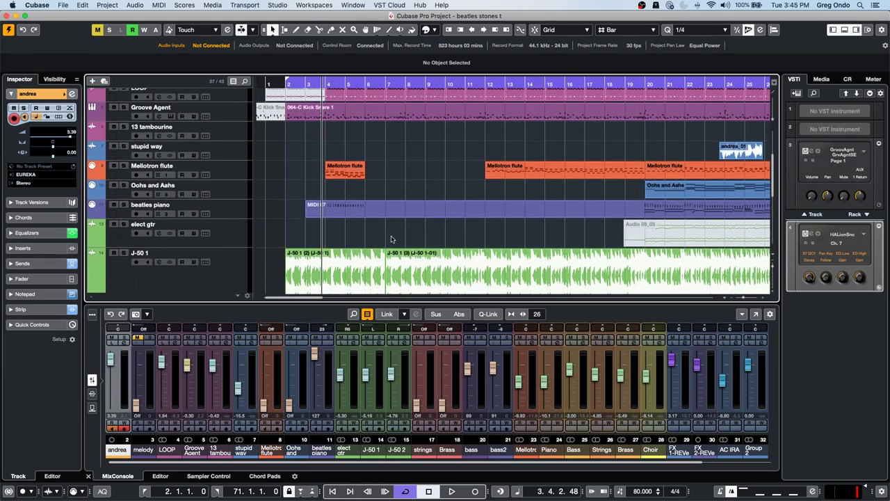
pyautogui.scroll(6, 392, 239)
pyautogui.scroll(-15, 390, 246)
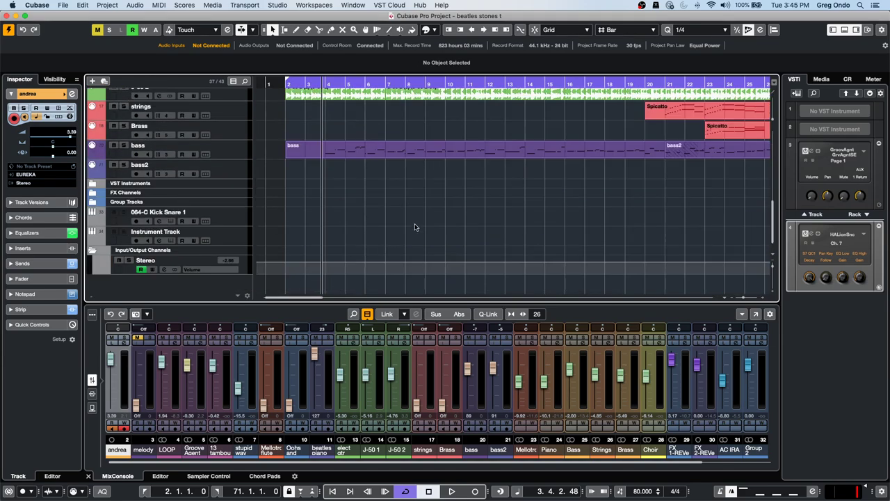
pyautogui.scroll(10, 414, 211)
pyautogui.scroll(-4, 415, 211)
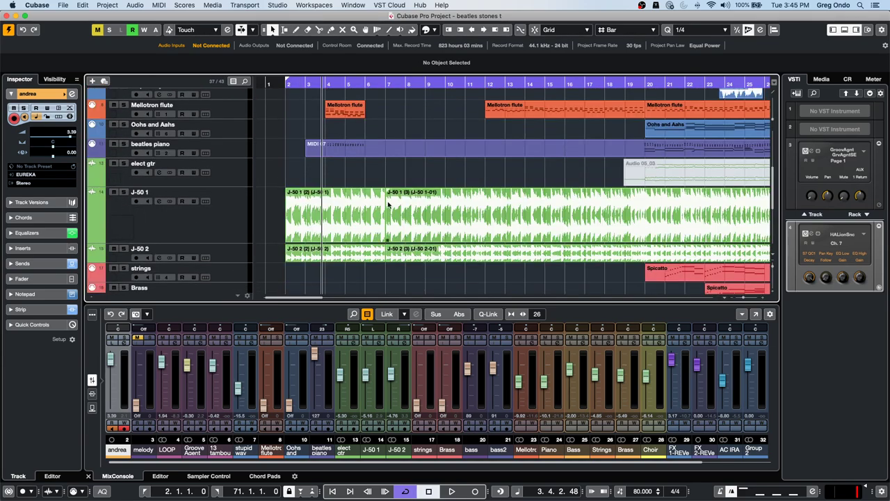
pyautogui.scroll(5, 438, 167)
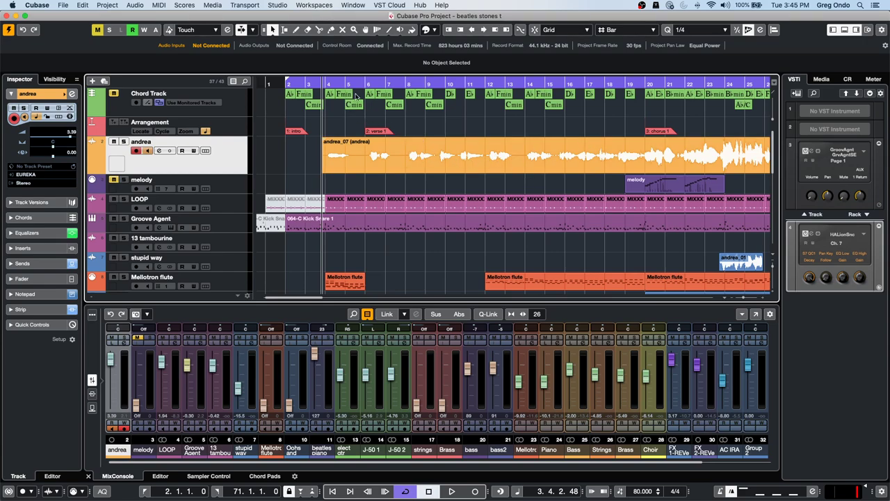
# Place the playhead at about 6.2.1 on the timeline.
pyautogui.moveTo(392, 82); pyautogui.dragTo(369, 65)
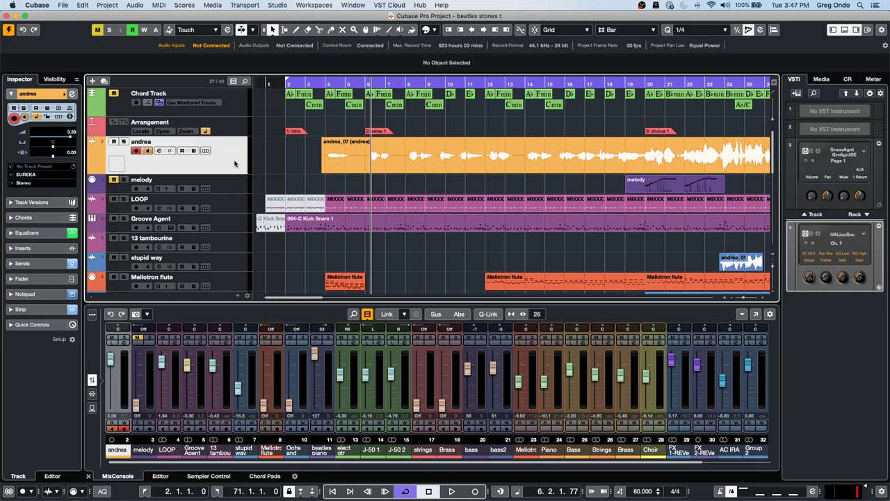
pyautogui.rightClick(234, 164)
pyautogui.moveTo(289, 165)
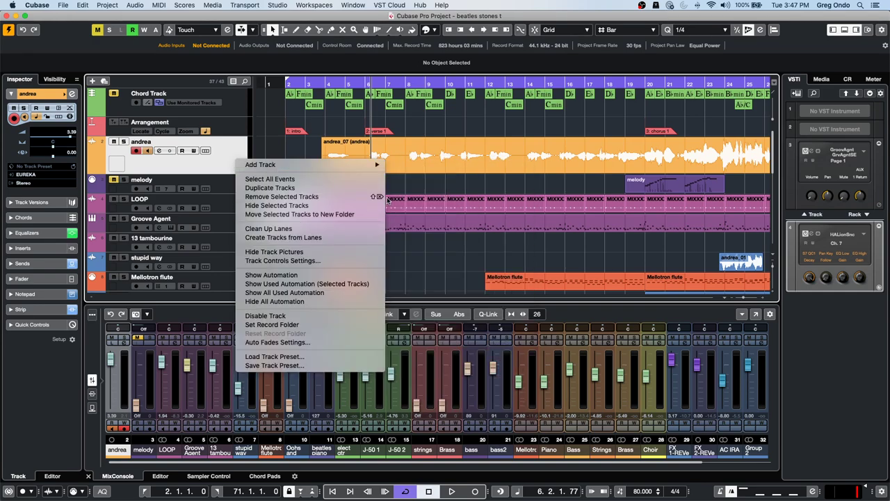
pyautogui.click(267, 5)
# Open the output section of Audio Connections and add a stereo output bus.
pyautogui.click(217, 5)
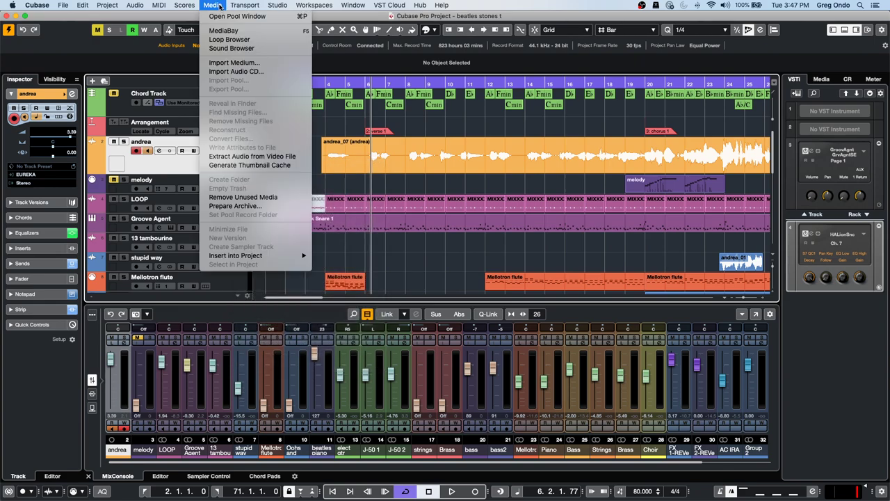
pyautogui.moveTo(280, 5)
pyautogui.moveTo(247, 6)
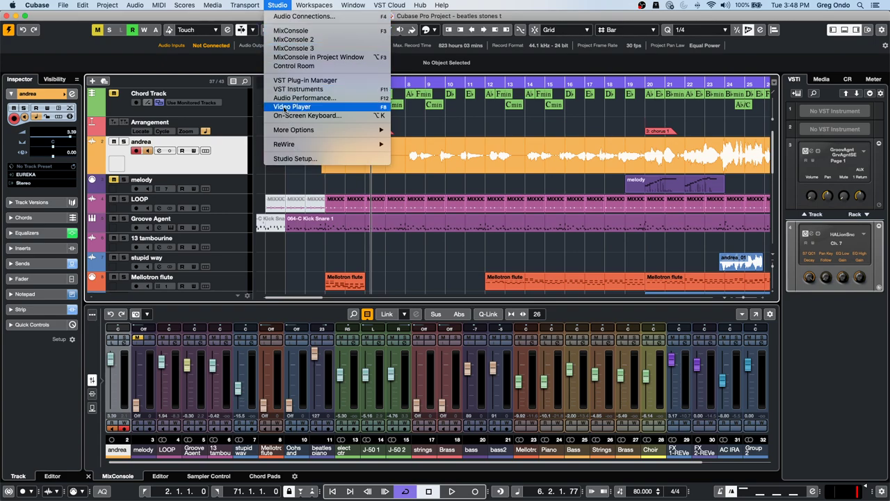
pyautogui.click(299, 16)
pyautogui.click(490, 312)
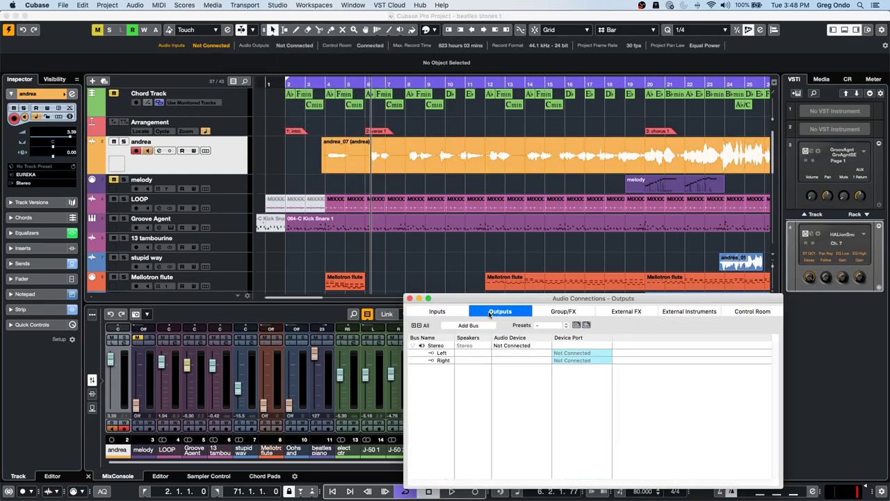
pyautogui.rightClick(447, 383)
pyautogui.click(469, 401)
pyautogui.rightClick(445, 397)
pyautogui.moveTo(473, 412)
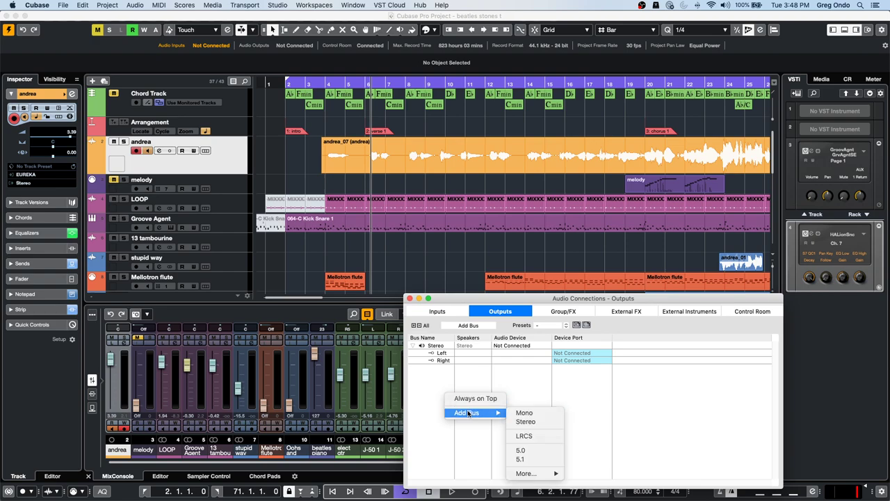
pyautogui.click(525, 422)
# Keep the Audio Connections window always on top, add a 5.1 output bus, and close the window.
pyautogui.rightClick(431, 394)
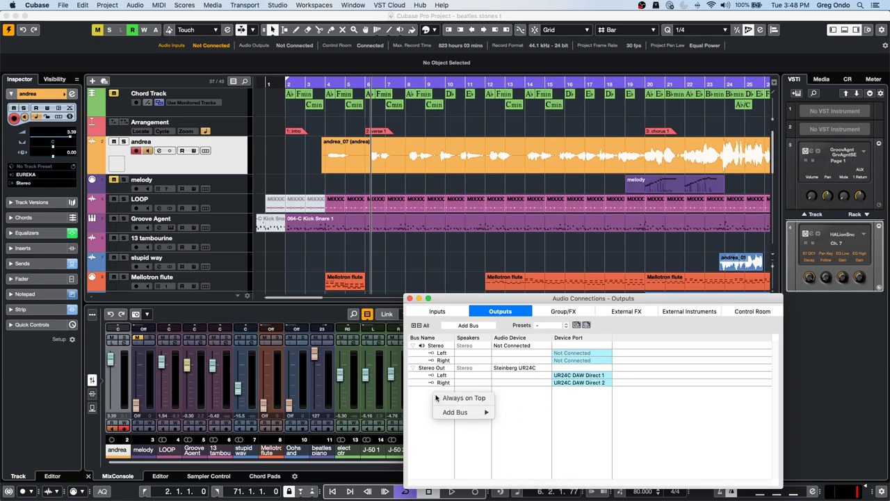
pyautogui.click(456, 402)
pyautogui.rightClick(442, 397)
pyautogui.moveTo(460, 415)
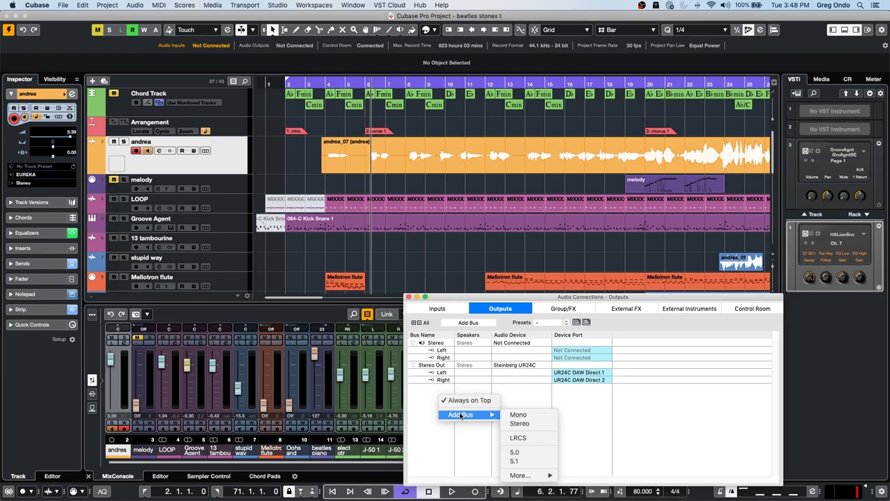
pyautogui.click(523, 460)
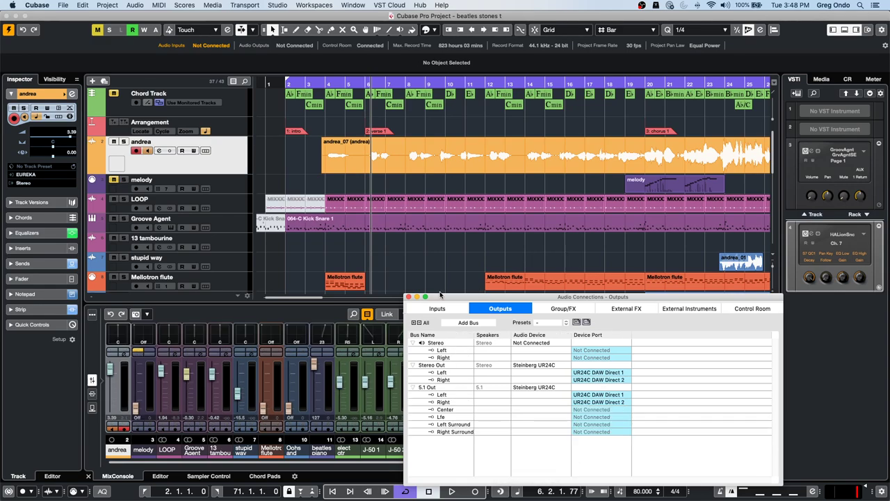
pyautogui.moveTo(442, 298); pyautogui.dragTo(471, 116)
pyautogui.click(436, 114)
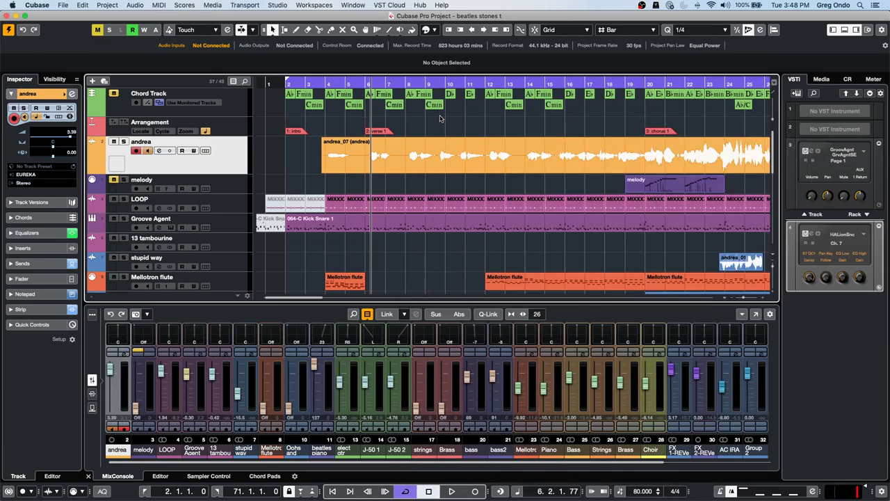
# Add one stereo audio track below the orange audio track, with its output routed to 5.1 Out.
pyautogui.rightClick(219, 166)
pyautogui.moveTo(285, 172)
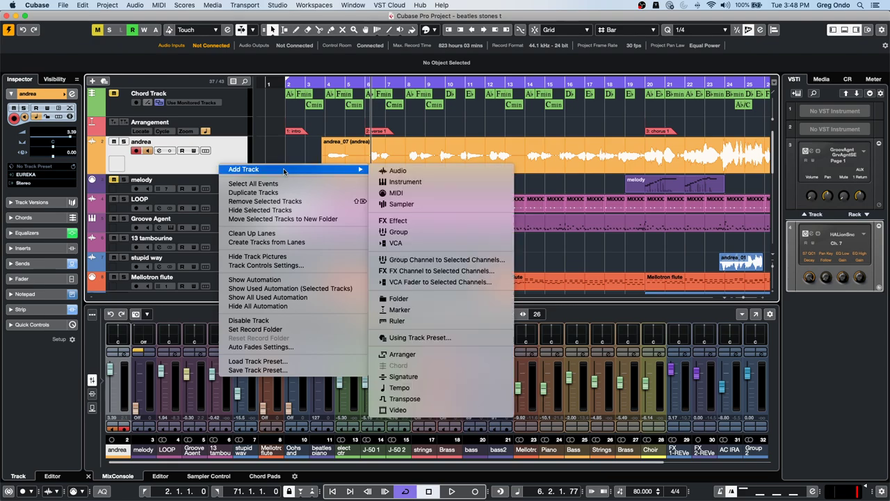
pyautogui.click(399, 171)
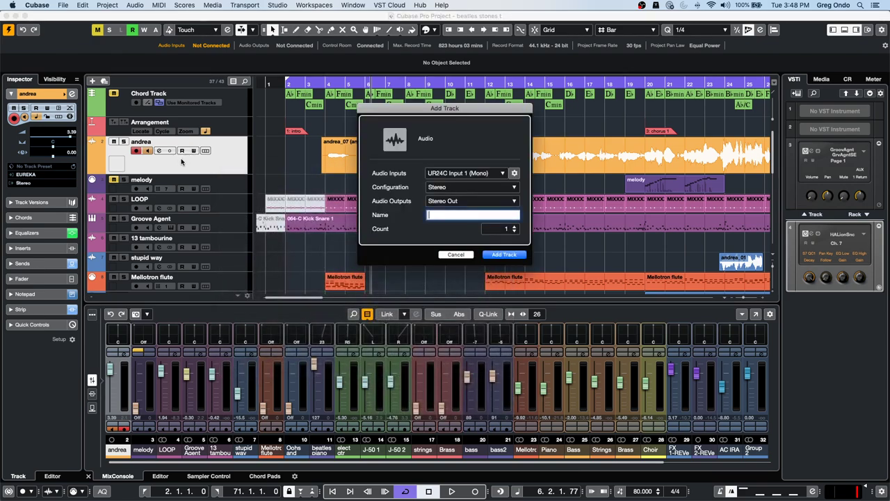
pyautogui.click(470, 201)
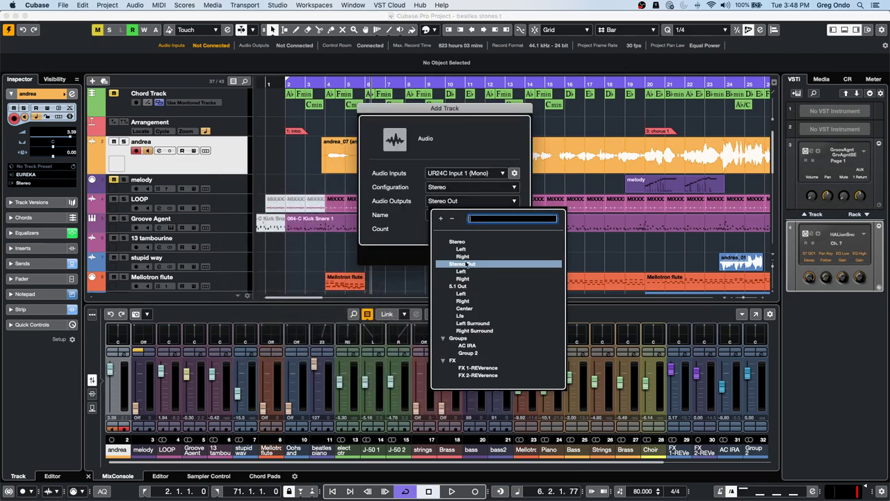
pyautogui.click(464, 293)
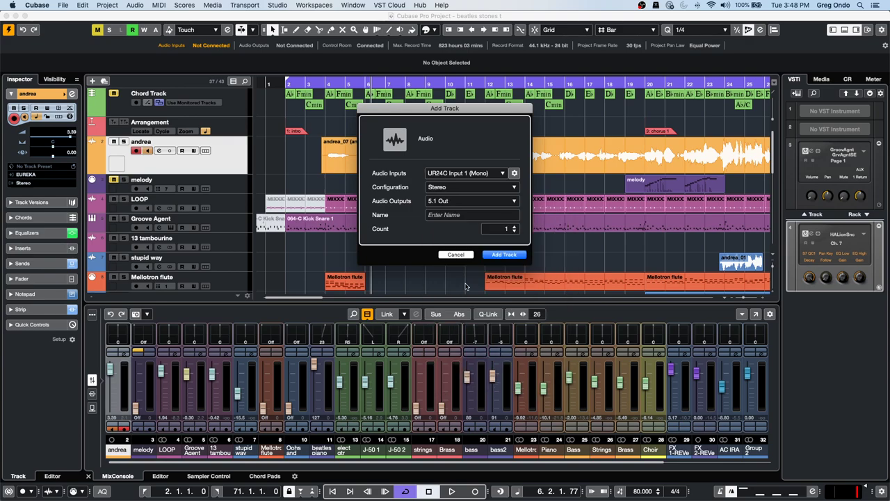
pyautogui.click(511, 253)
# Open the new audio track's MultiPanner from its channel settings and pan the signal to about R24, F4.
pyautogui.click(239, 171)
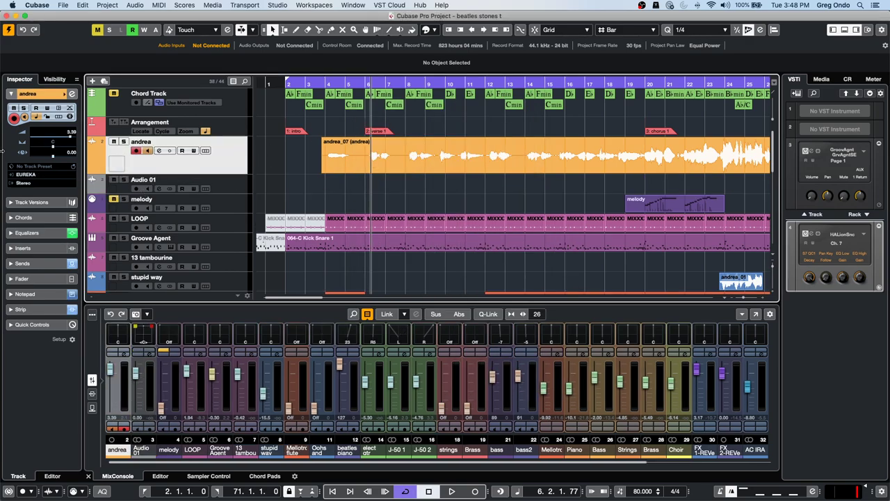
pyautogui.click(233, 187)
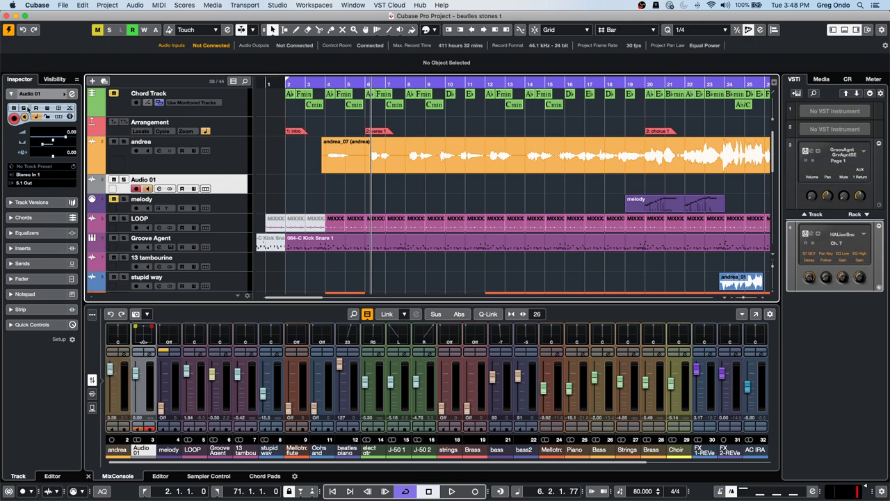
pyautogui.click(71, 93)
pyautogui.doubleClick(647, 123)
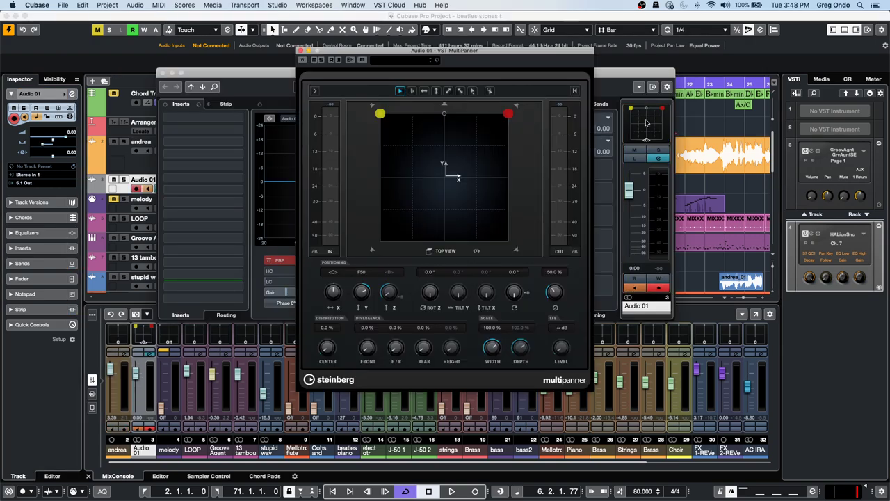
pyautogui.moveTo(454, 157); pyautogui.dragTo(450, 217)
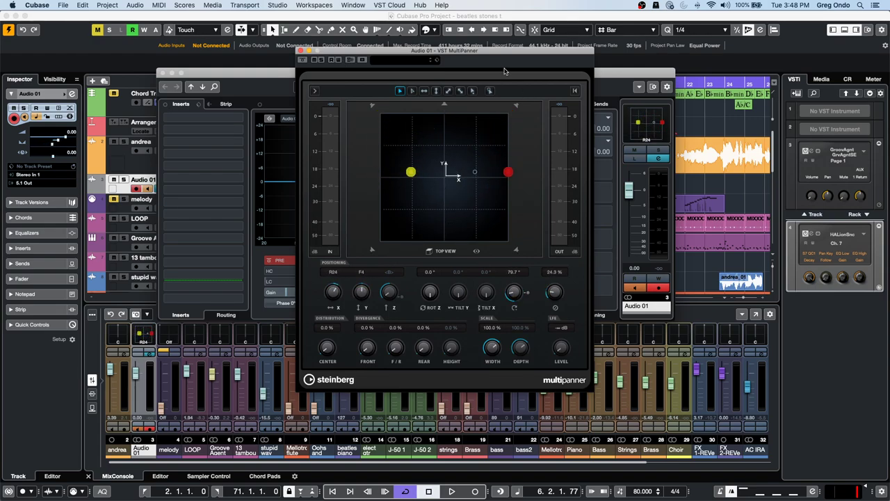
pyautogui.click(146, 186)
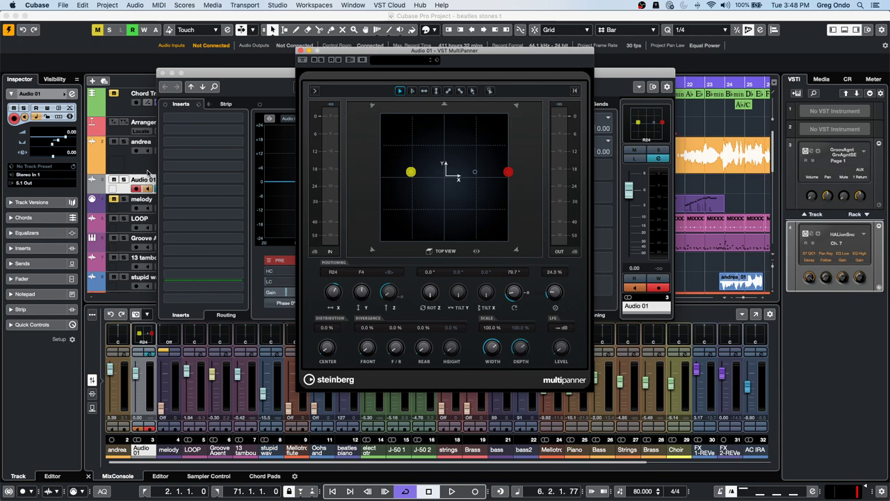
pyautogui.rightClick(148, 169)
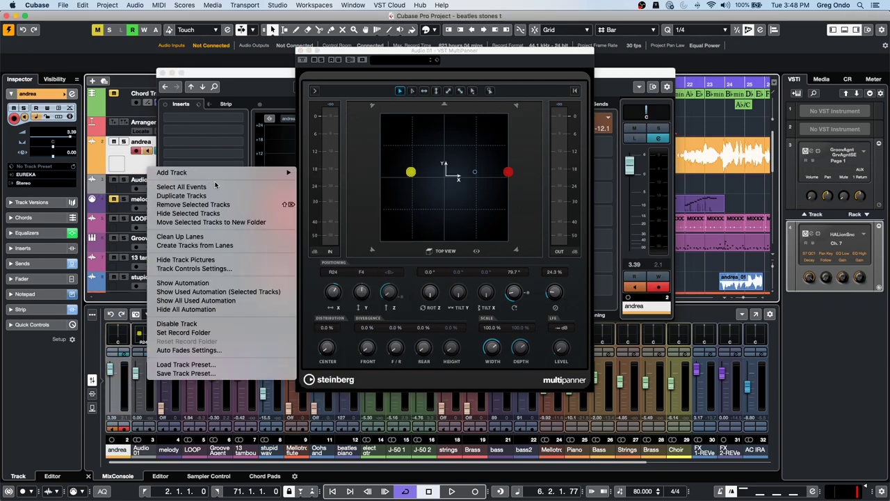
pyautogui.moveTo(230, 173)
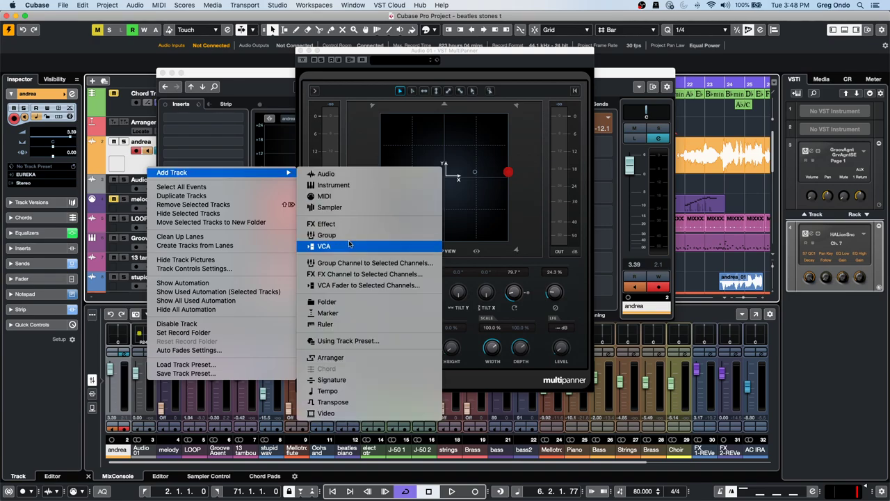
pyautogui.click(366, 225)
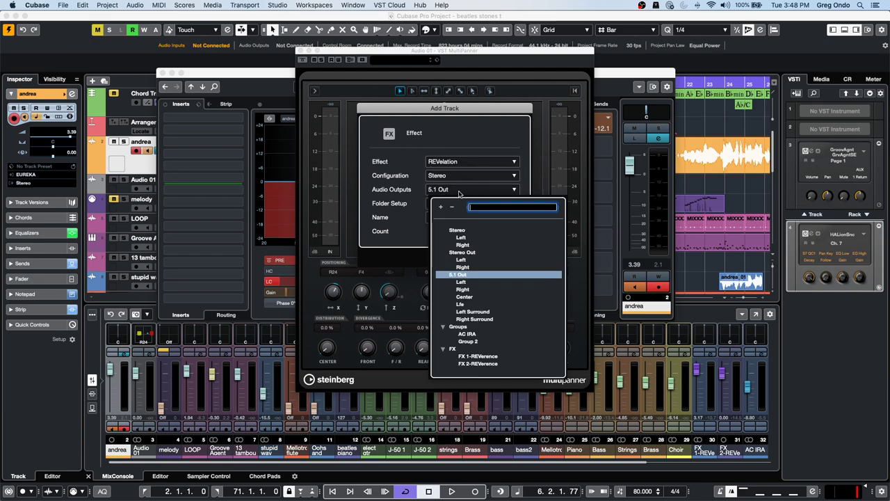
pyautogui.click(463, 190)
pyautogui.click(492, 273)
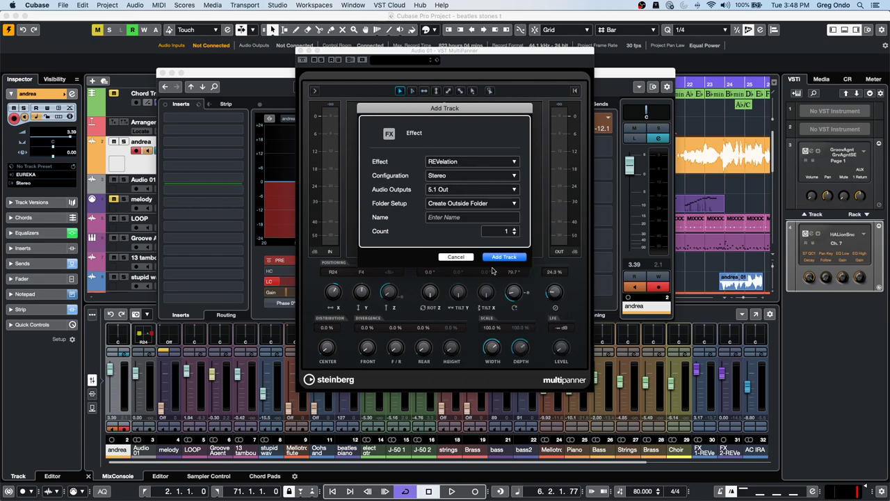
pyautogui.click(469, 258)
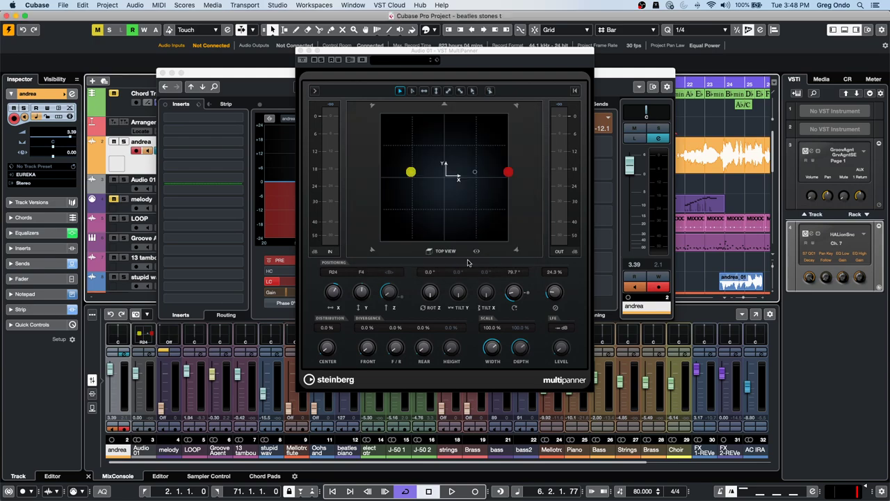
# Close the MultiPanner and the channel settings windows.
pyautogui.click(301, 52)
pyautogui.click(165, 73)
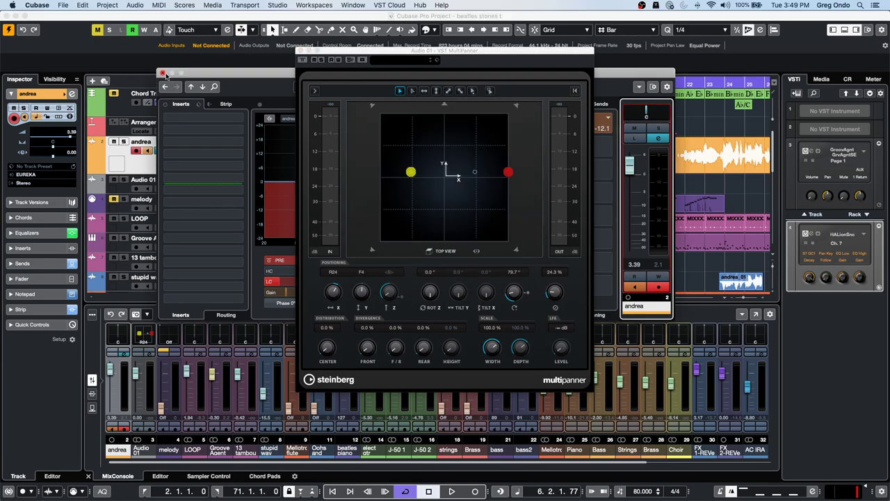
pyautogui.click(163, 73)
pyautogui.click(300, 52)
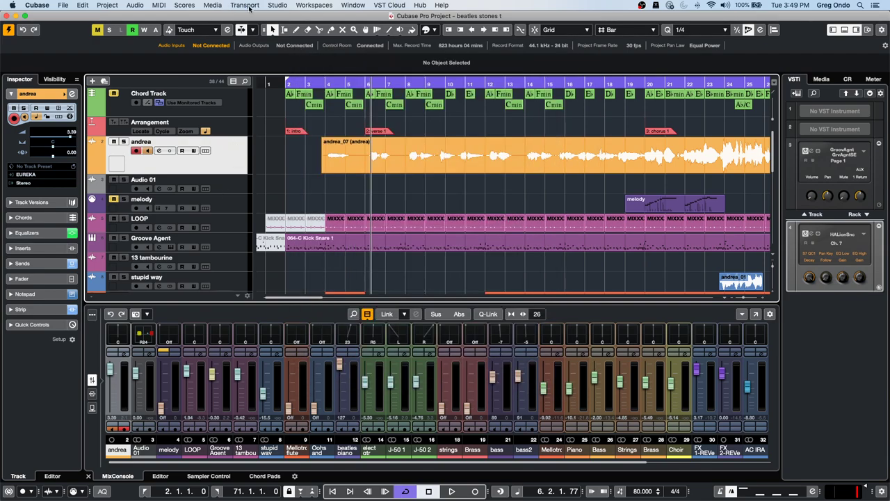
# Add a Stereo (Ls Rs) child bus to the 5.1 Out output bus, and close Audio Connections.
pyautogui.press('F4')
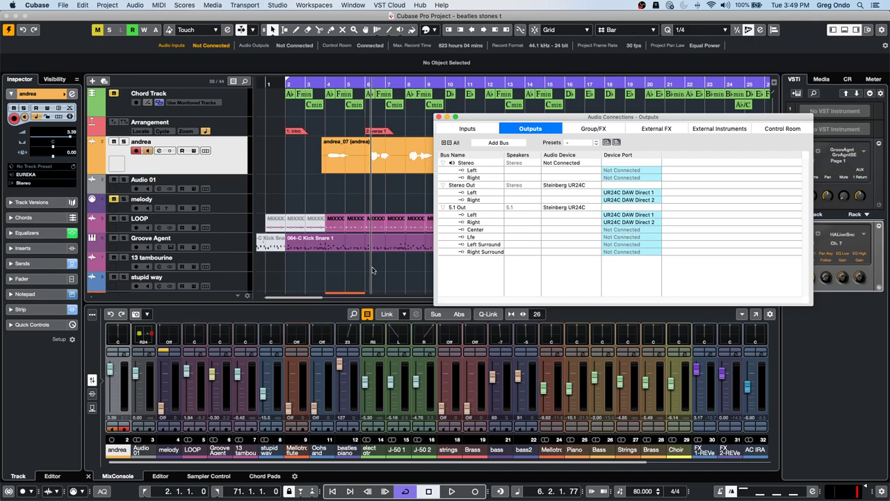
pyautogui.click(456, 207)
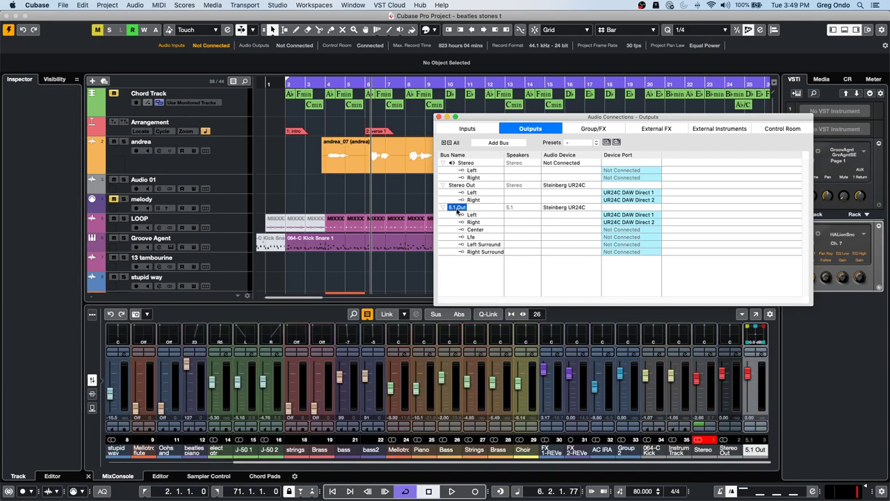
pyautogui.rightClick(458, 212)
pyautogui.moveTo(495, 242)
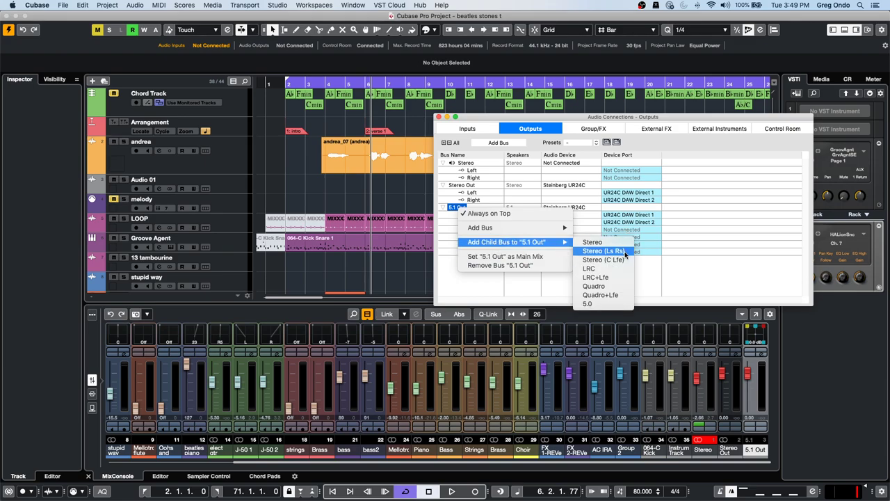
pyautogui.click(624, 253)
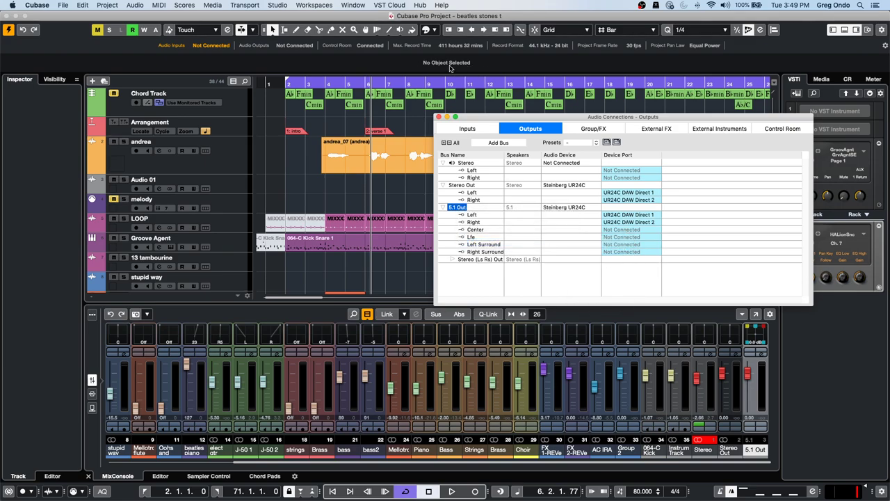
pyautogui.click(439, 117)
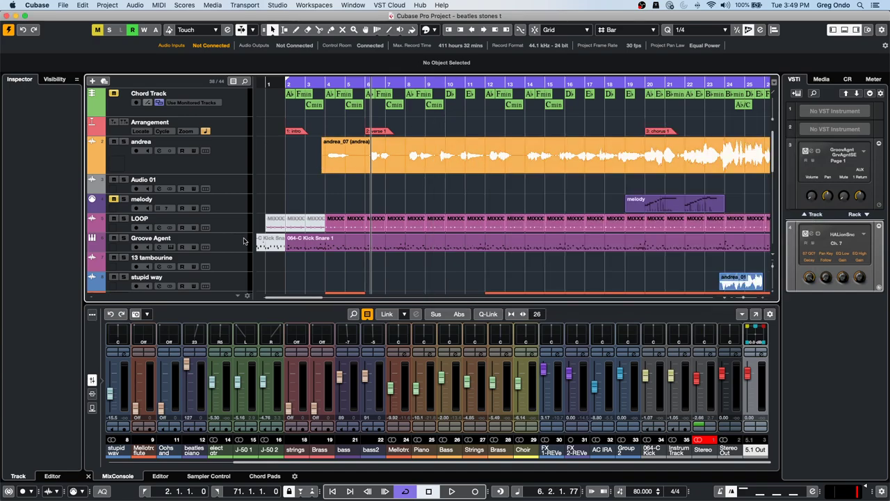
# Add a stereo REVelation effect track below the melody track, routed to Stereo (Ls Rs) Out, and close its plug-in window.
pyautogui.rightClick(235, 203)
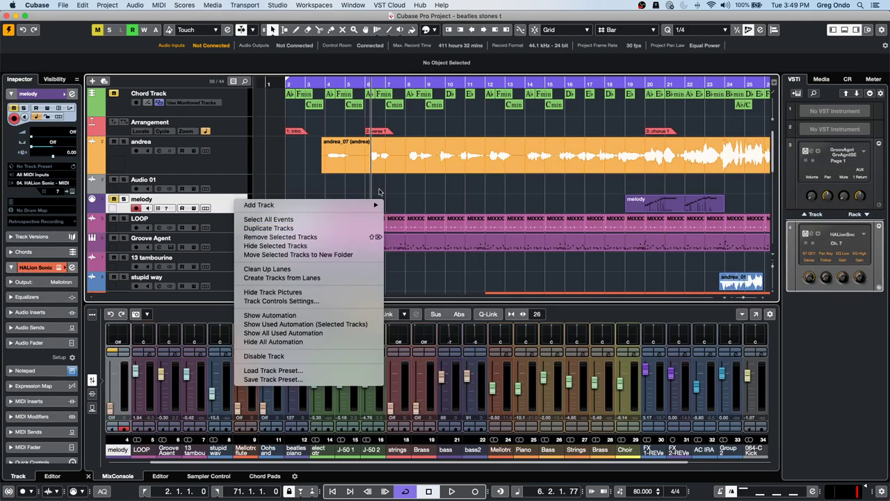
pyautogui.moveTo(373, 204)
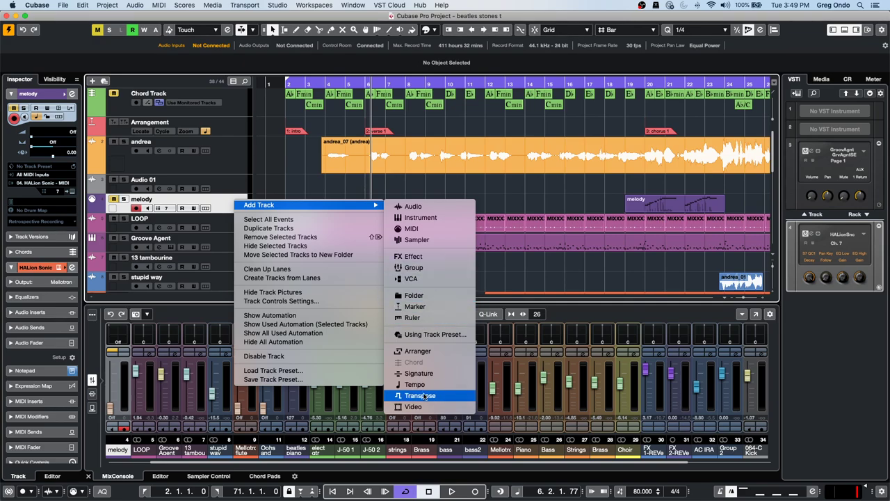
pyautogui.click(423, 258)
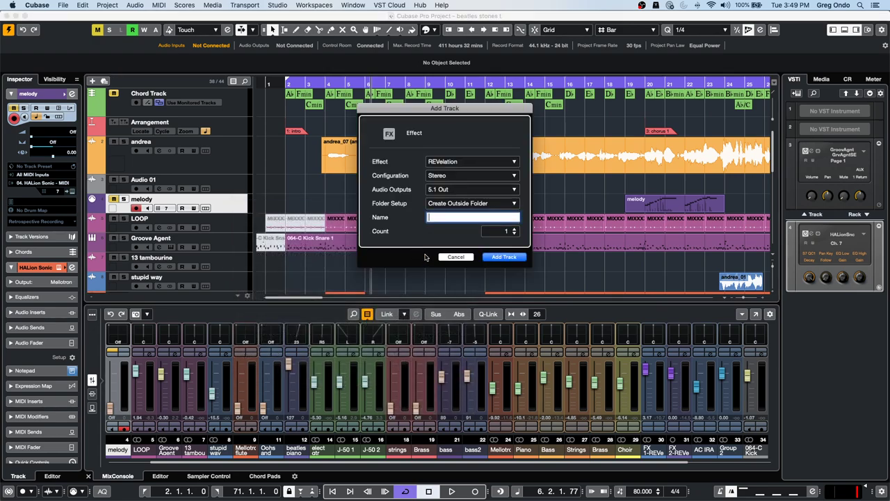
pyautogui.click(464, 192)
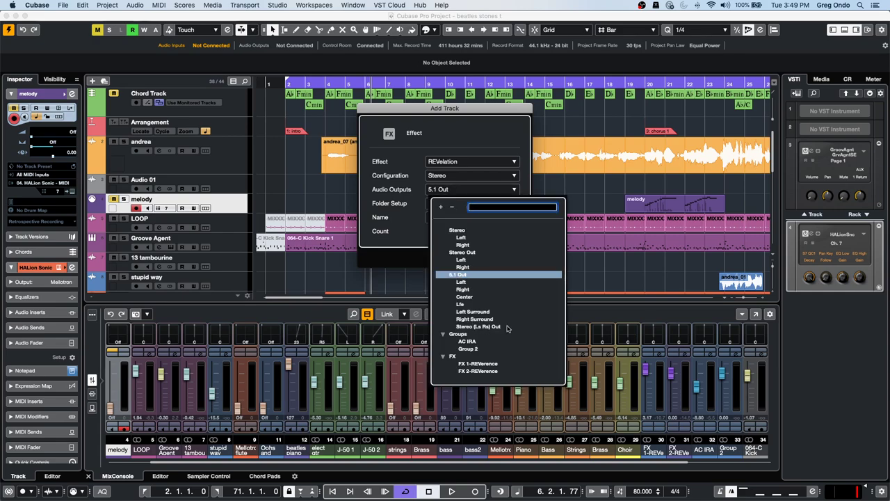
pyautogui.click(490, 326)
pyautogui.click(504, 257)
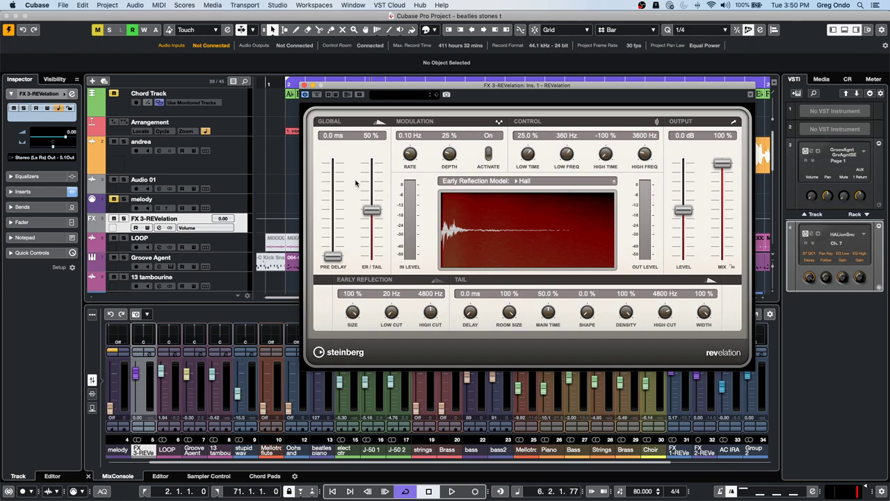
pyautogui.click(304, 86)
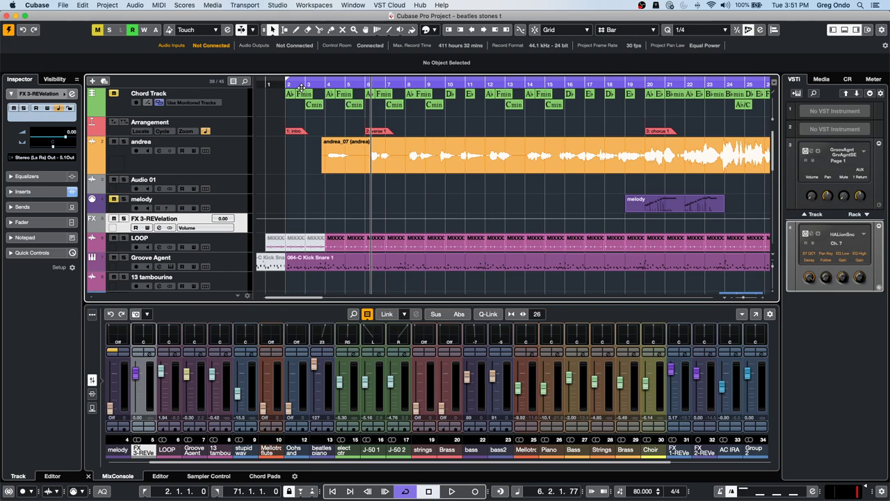
# Create a backup folder named iutgiut inside Beatles or Stones, examine the Back up Project options, and cancel the backup.
pyautogui.click(82, 5)
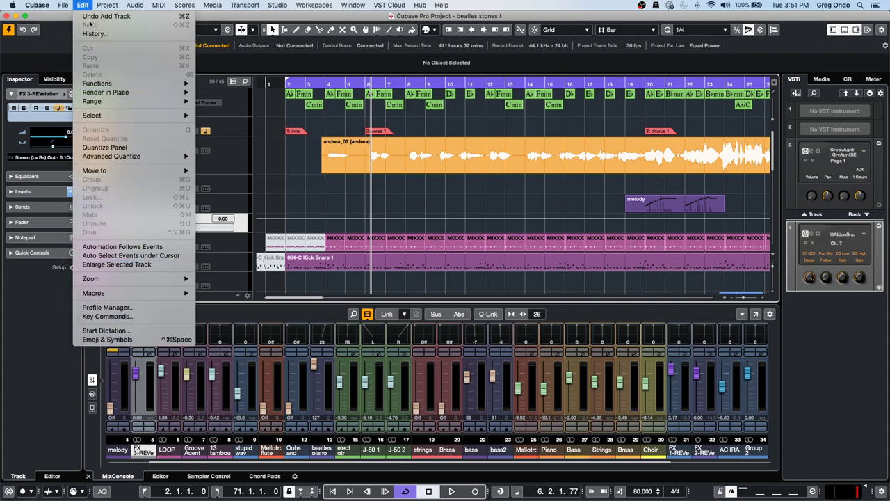
pyautogui.moveTo(67, 8)
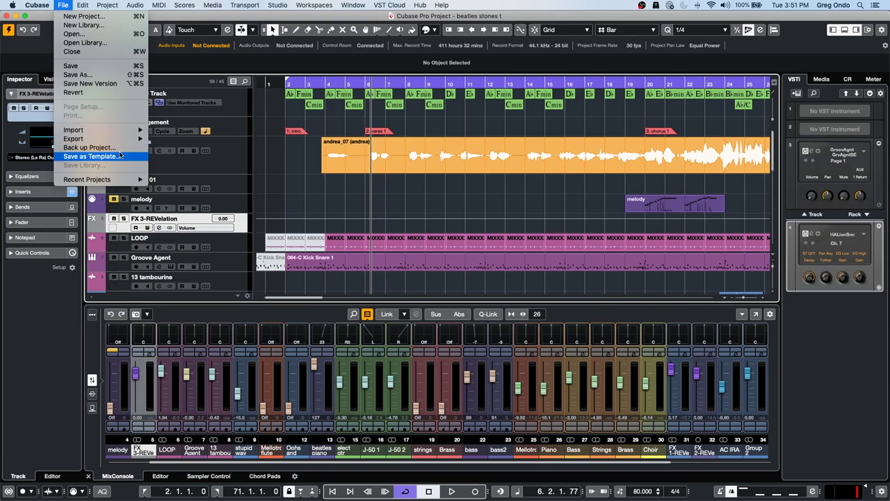
pyautogui.click(89, 147)
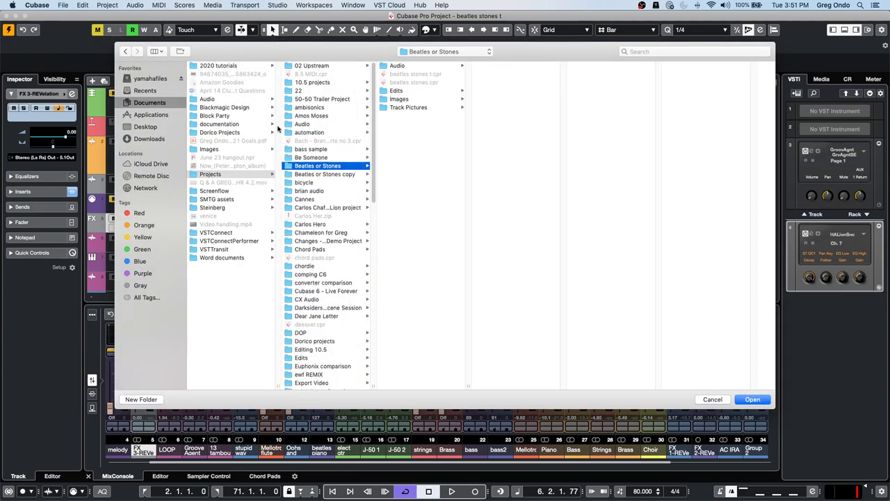
pyautogui.click(141, 399)
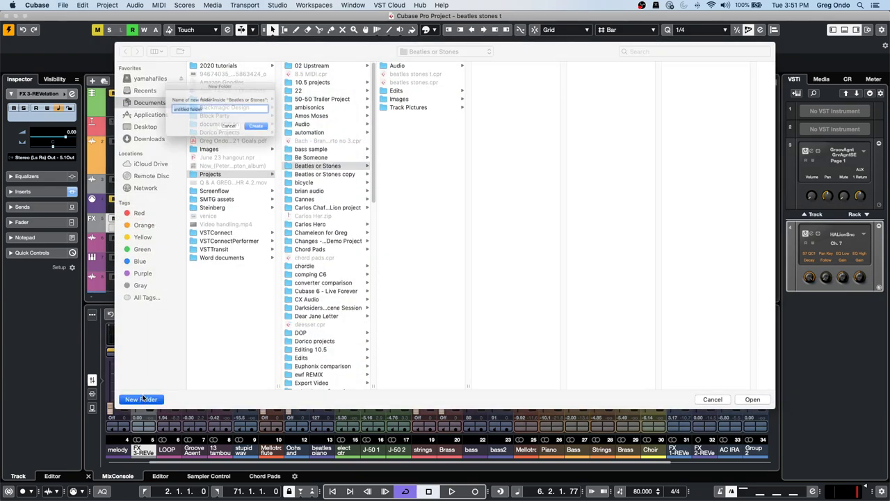
pyautogui.write('iutgiut')
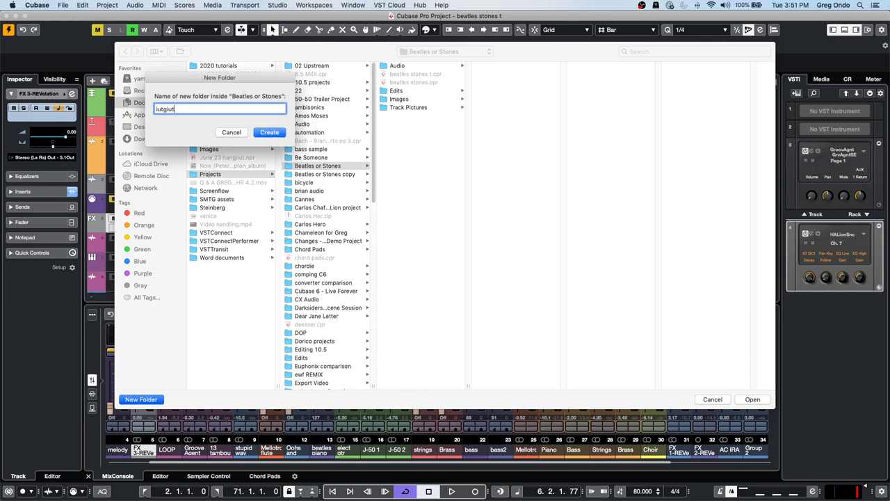
pyautogui.click(272, 132)
pyautogui.click(753, 399)
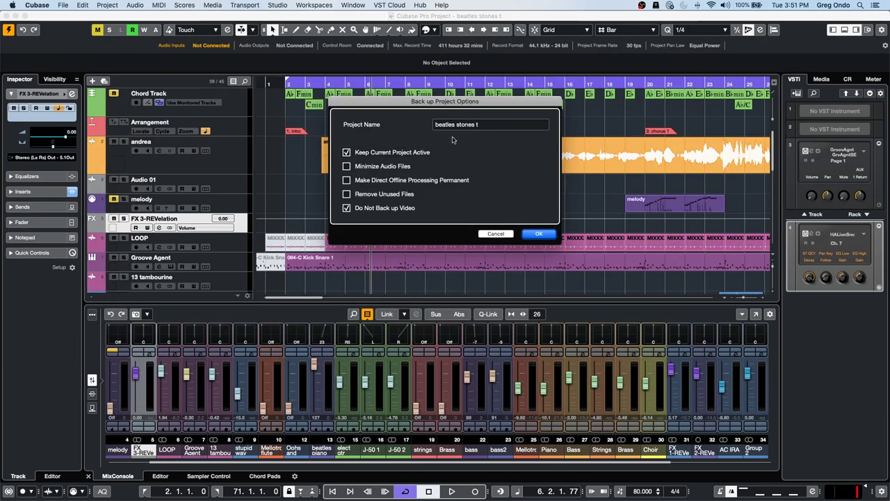
pyautogui.click(488, 126)
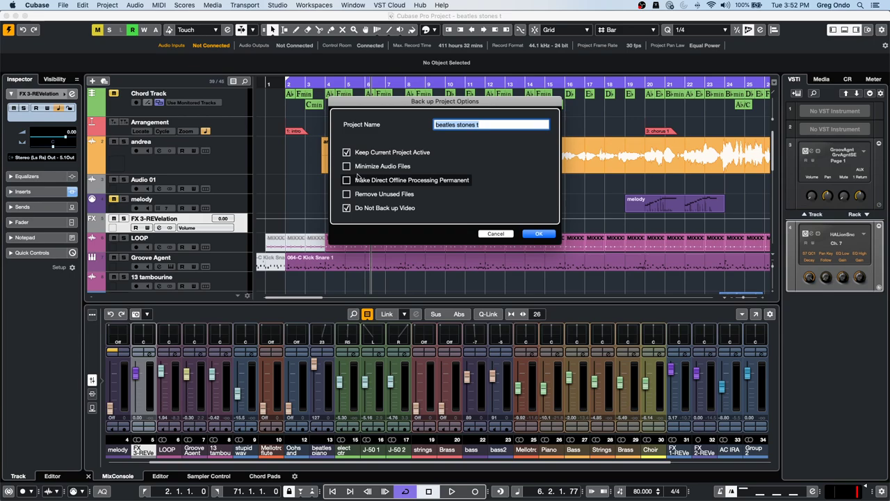
pyautogui.click(497, 234)
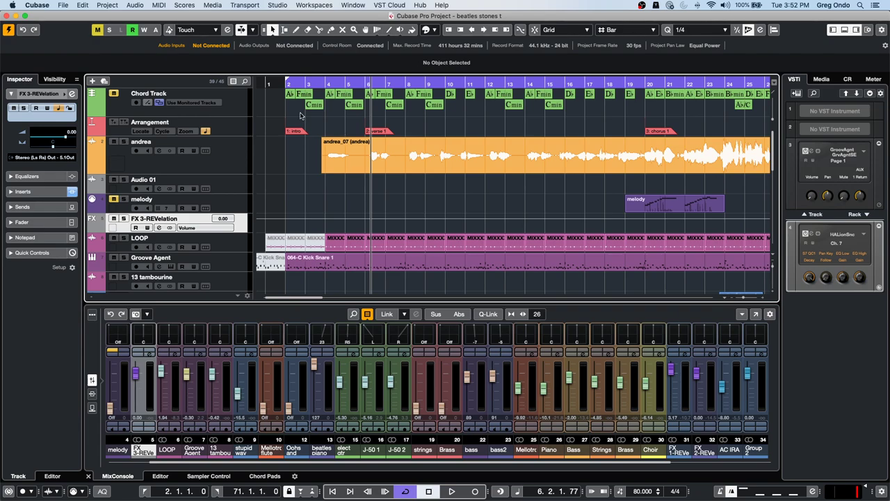
pyautogui.click(62, 5)
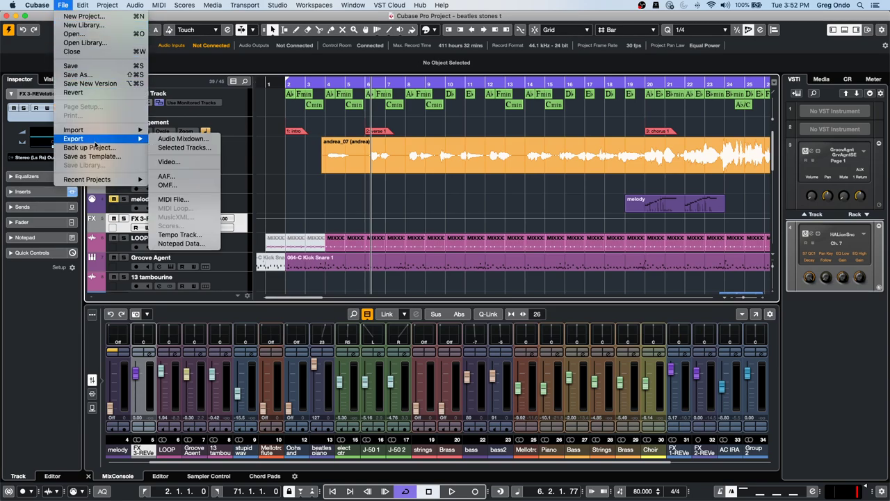
pyautogui.click(313, 185)
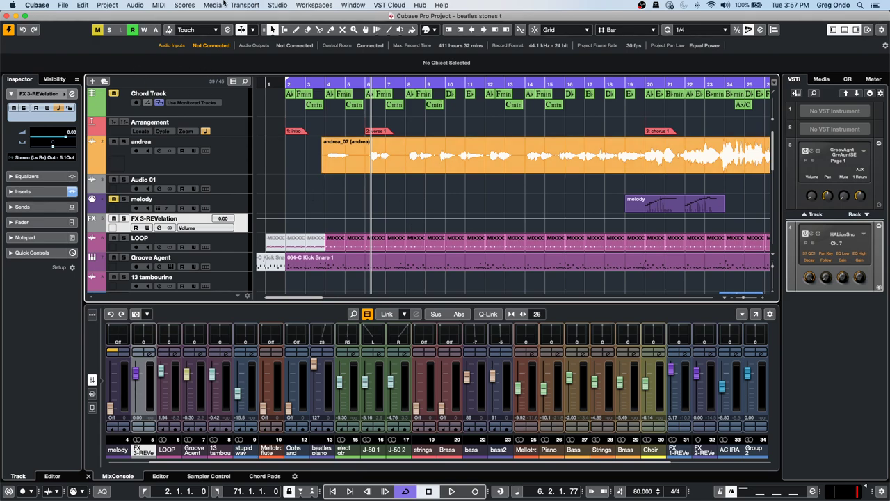
# Open the recent project Amos Moses - GO.cpr and briefly play it from the start.
pyautogui.click(63, 5)
pyautogui.moveTo(115, 179)
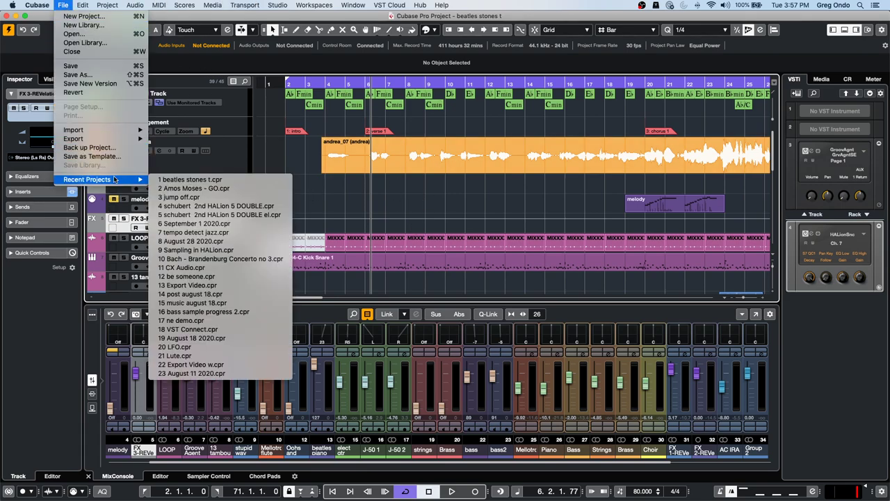
pyautogui.click(188, 188)
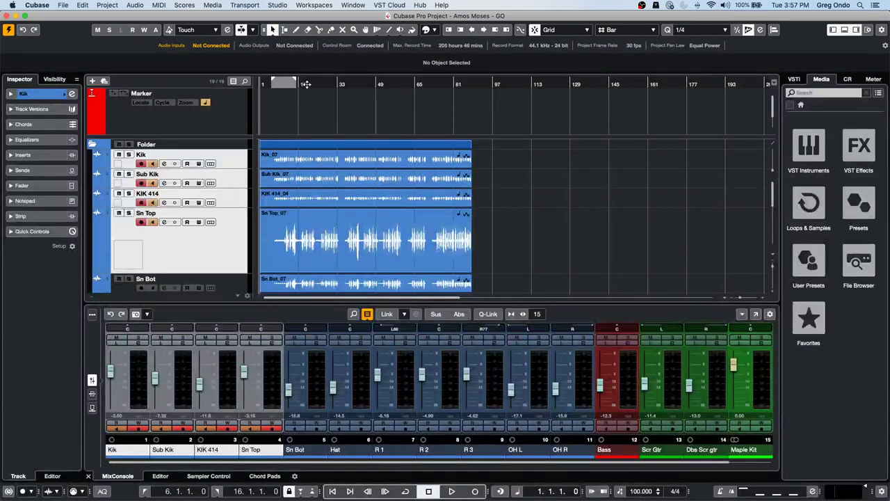
pyautogui.press('space')
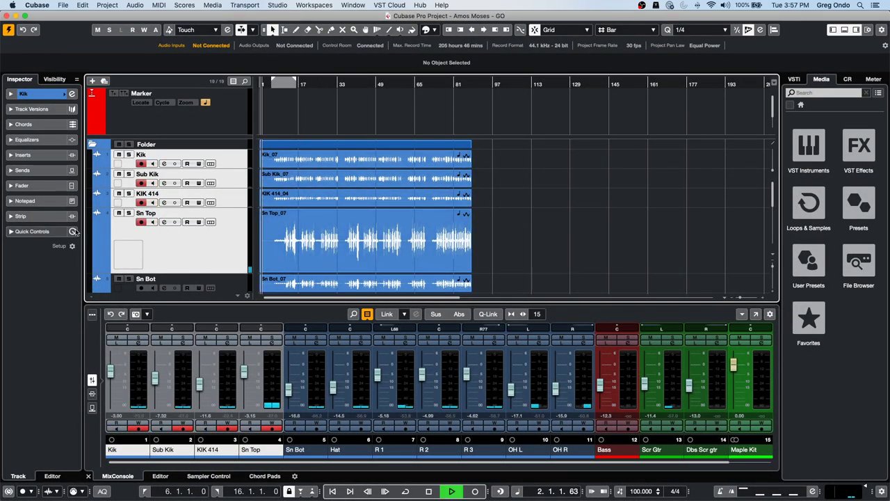
pyautogui.press('space')
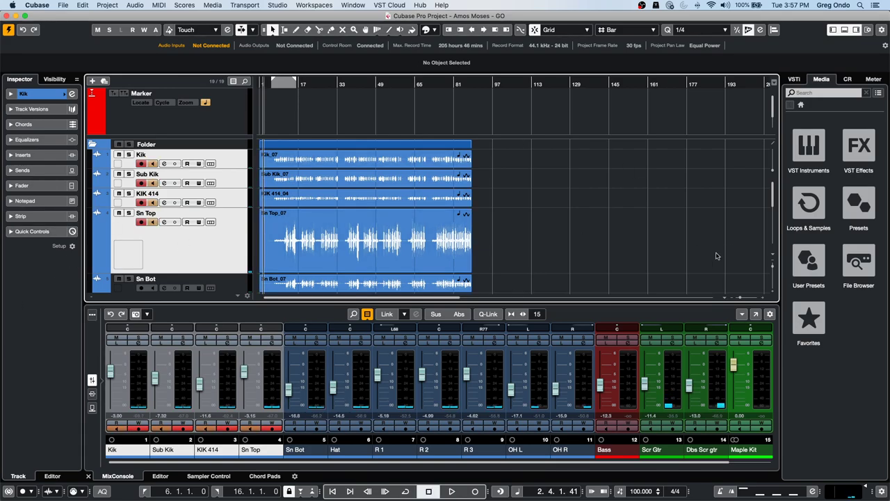
# Remove the Flanger insert from the Stereo Out channel and close its channel settings.
pyautogui.moveTo(456, 462); pyautogui.dragTo(600, 446)
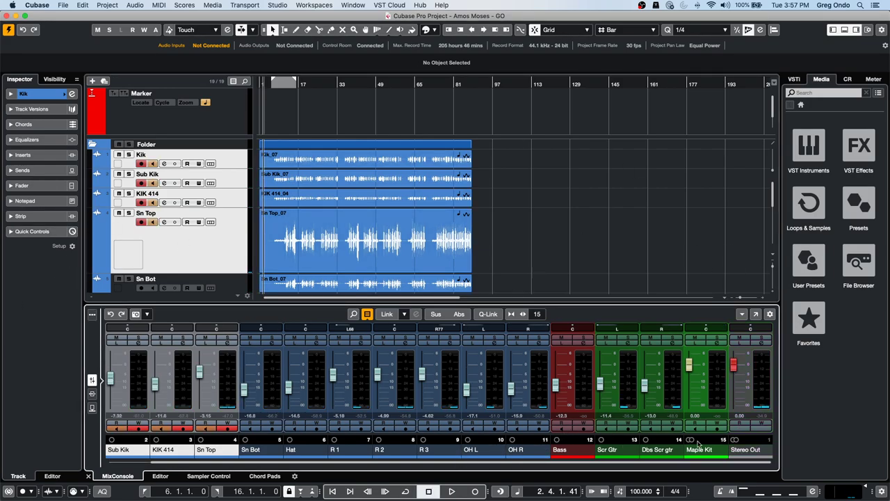
pyautogui.click(760, 338)
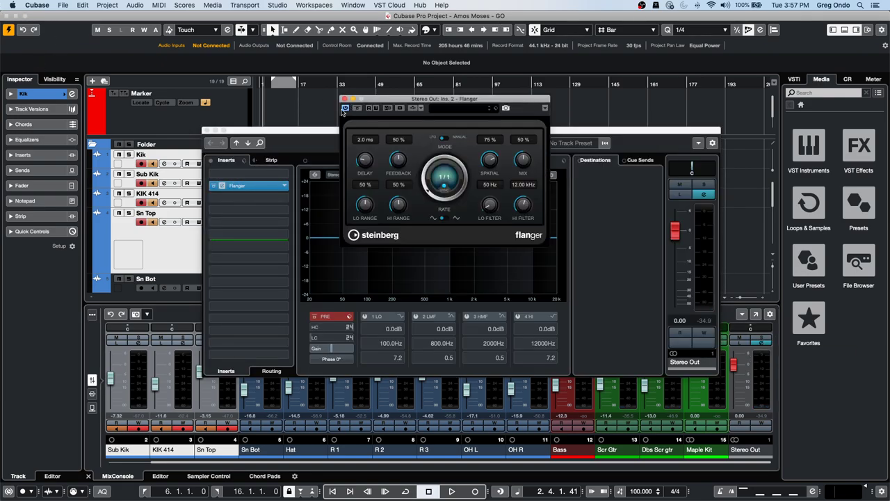
pyautogui.click(344, 99)
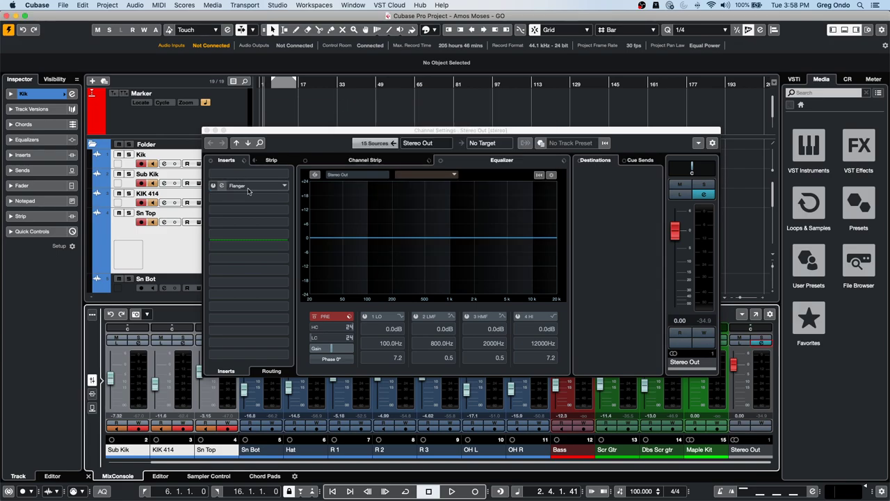
pyautogui.moveTo(248, 186); pyautogui.dragTo(196, 145)
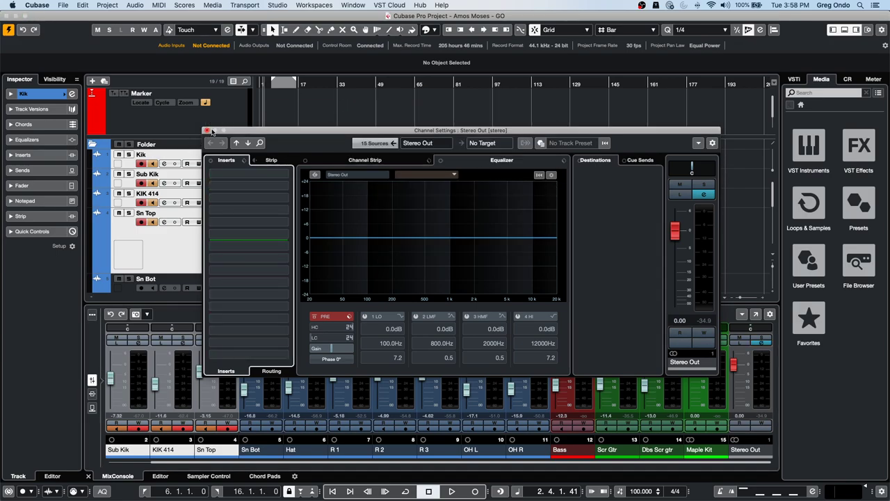
pyautogui.click(207, 130)
# Play the song, jump ahead to about bar 12, and stop playback after a short listen.
pyautogui.press('space')
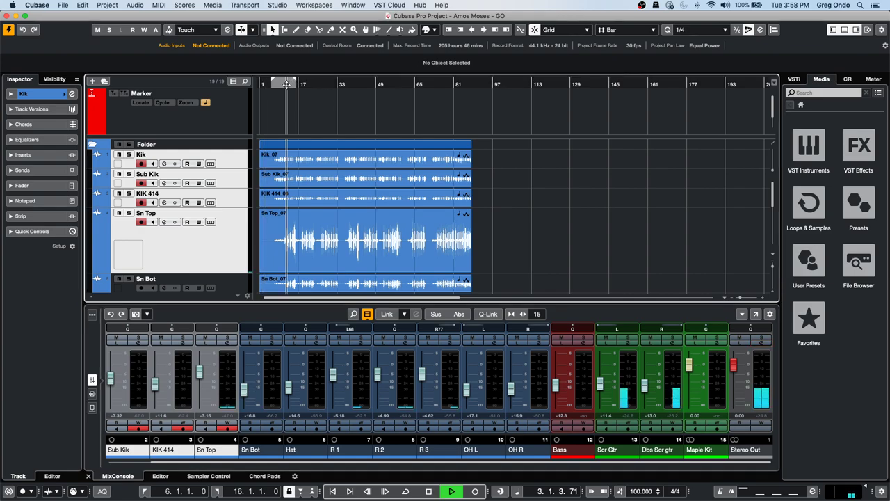
pyautogui.click(286, 83)
pyautogui.press('space')
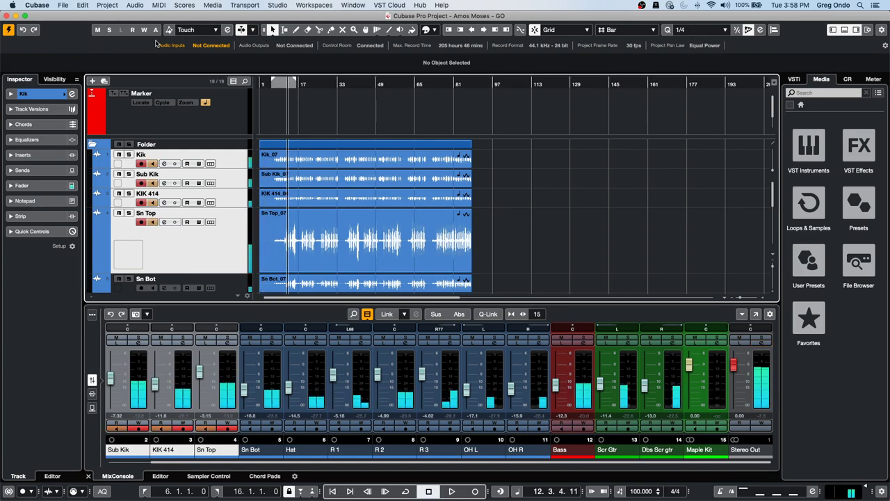
# Select channels Sub Kik through OH R, enable Q-Link, raise their faders together until KIK 414 reads about -2.53, and audition the result.
pyautogui.click(536, 375)
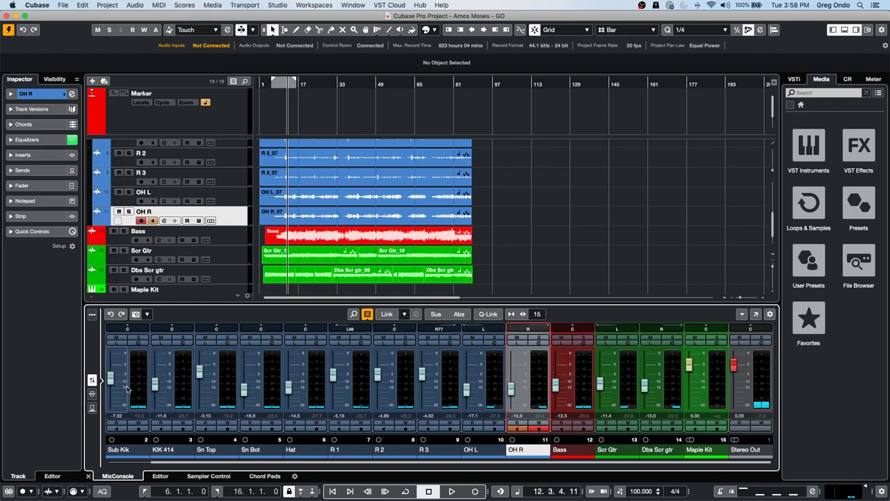
pyautogui.click(127, 388)
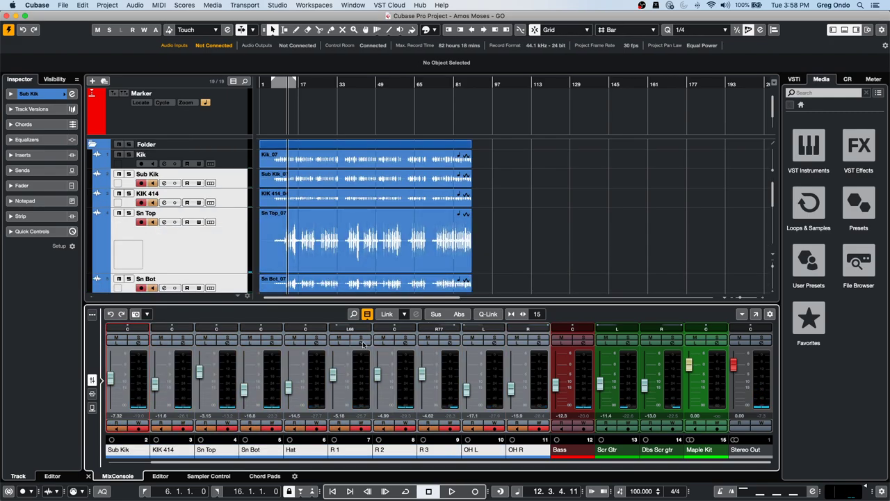
pyautogui.hotkey('alt', 'shift')
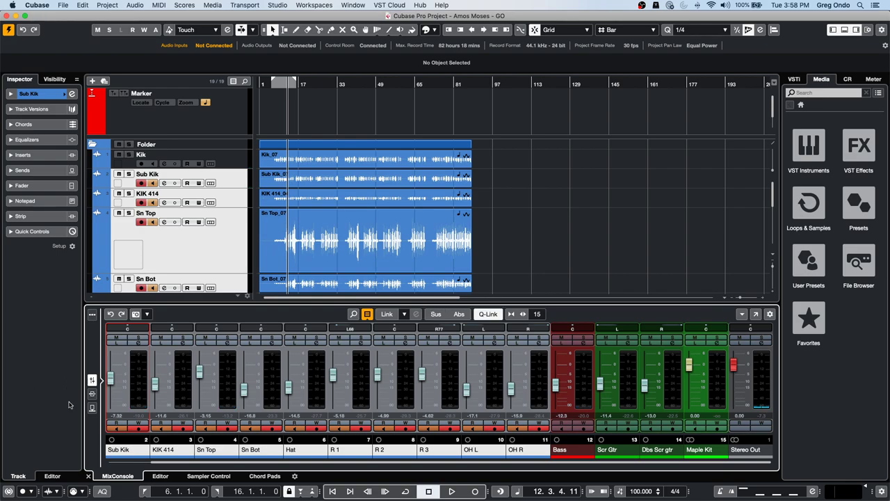
pyautogui.moveTo(155, 384); pyautogui.dragTo(155, 369)
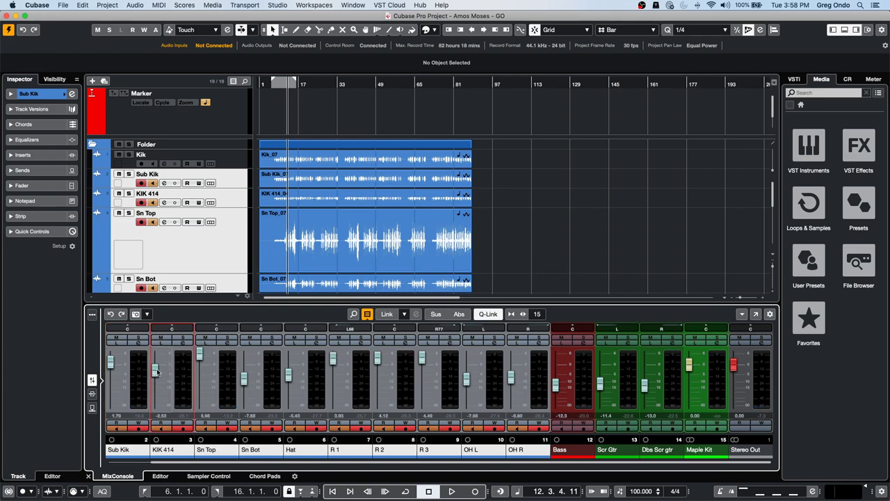
pyautogui.press('space')
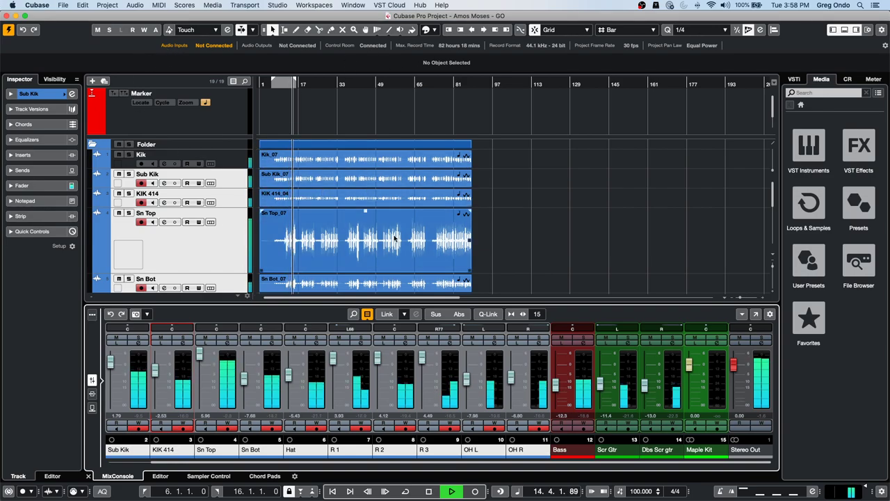
pyautogui.press('space')
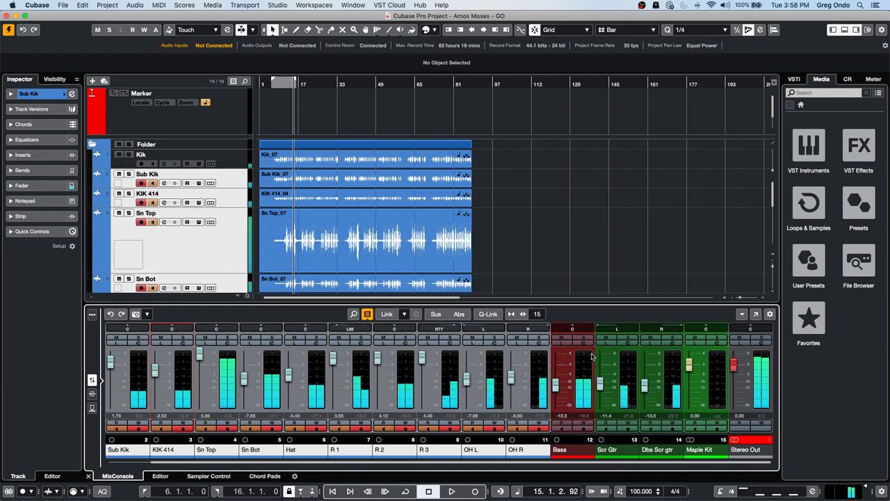
# Add two stereo group tracks outside the folder with their audio outputs set to Stereo Out.
pyautogui.rightClick(542, 377)
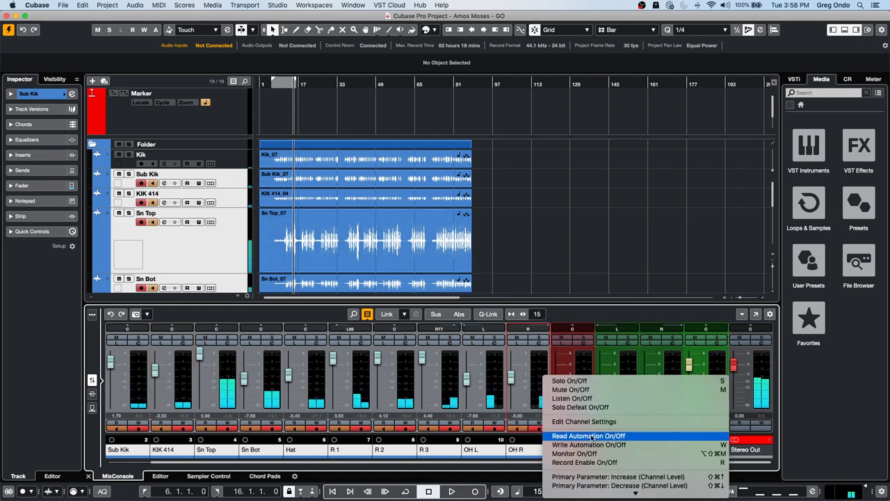
pyautogui.moveTo(590, 492)
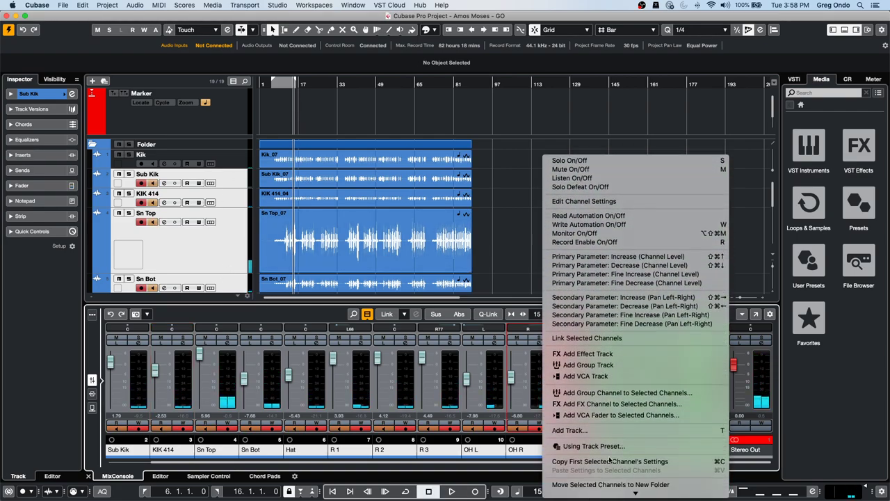
pyautogui.click(643, 366)
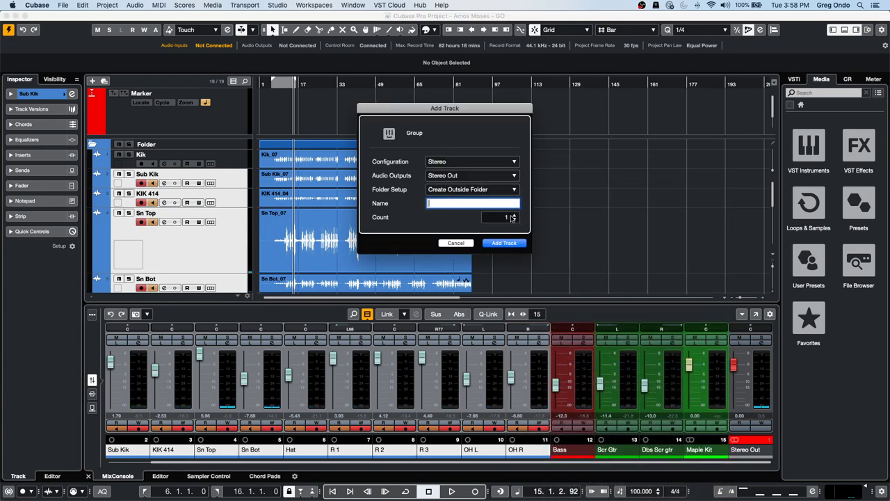
pyautogui.click(506, 242)
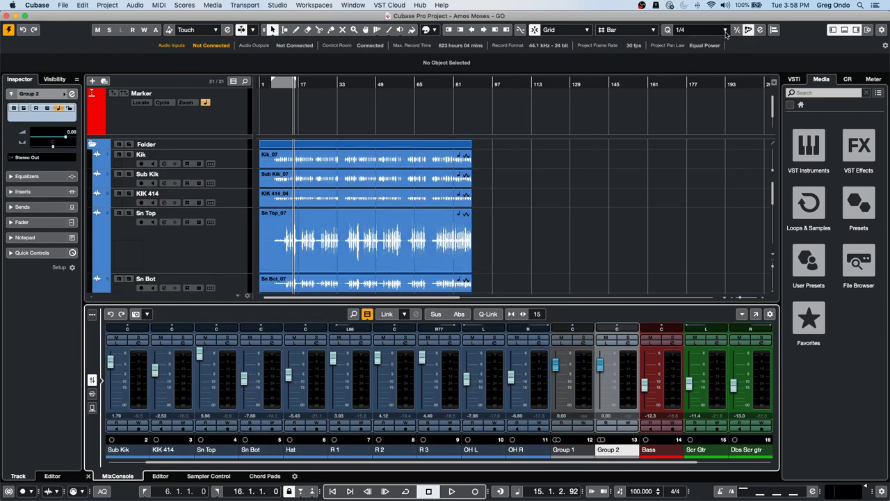
# Open the mixer in its own full window and add the Direct Routing rack to the visible racks.
pyautogui.click(138, 378)
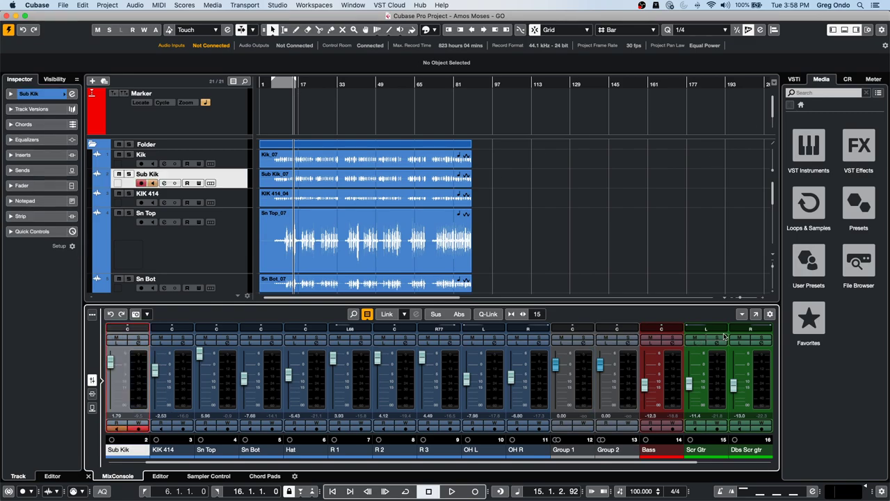
pyautogui.click(742, 315)
pyautogui.click(752, 316)
pyautogui.click(756, 314)
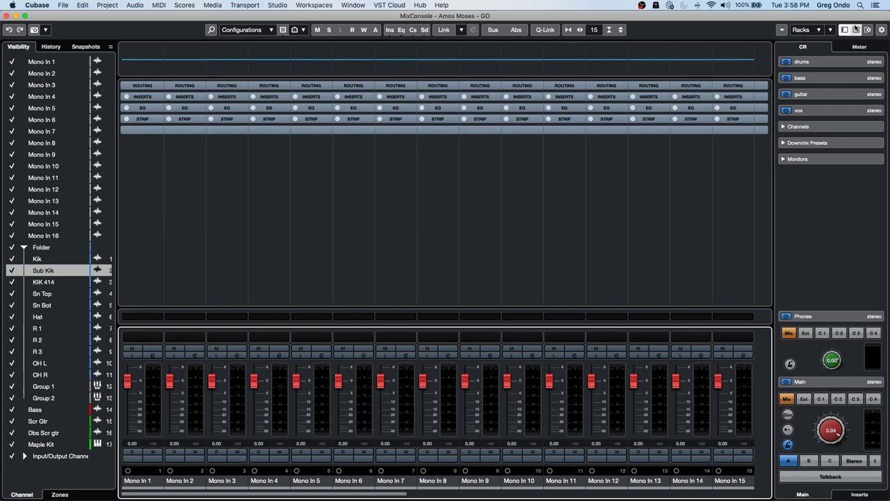
pyautogui.click(803, 31)
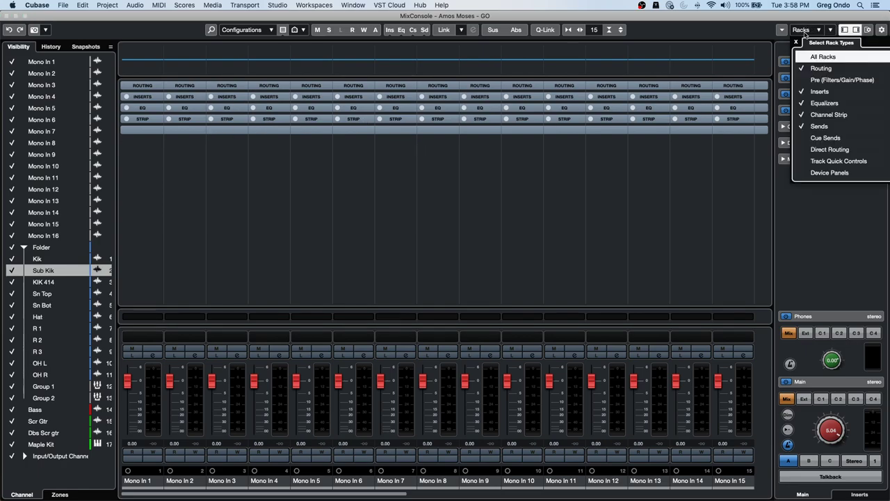
pyautogui.click(805, 153)
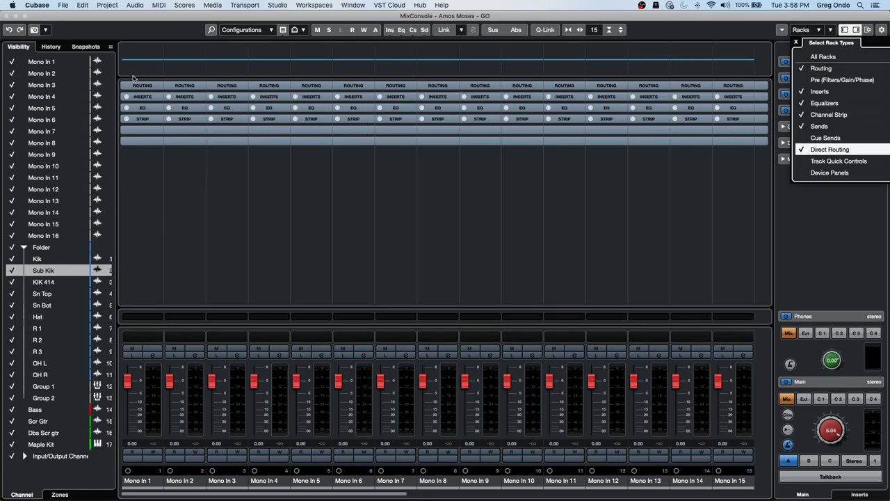
# Filter the input channels out of the mixer so only the project's tracks, groups and output are shown.
pyautogui.press('g')
pyautogui.press('g')
pyautogui.press('g')
pyautogui.press('g')
pyautogui.press('g')
pyautogui.press('g')
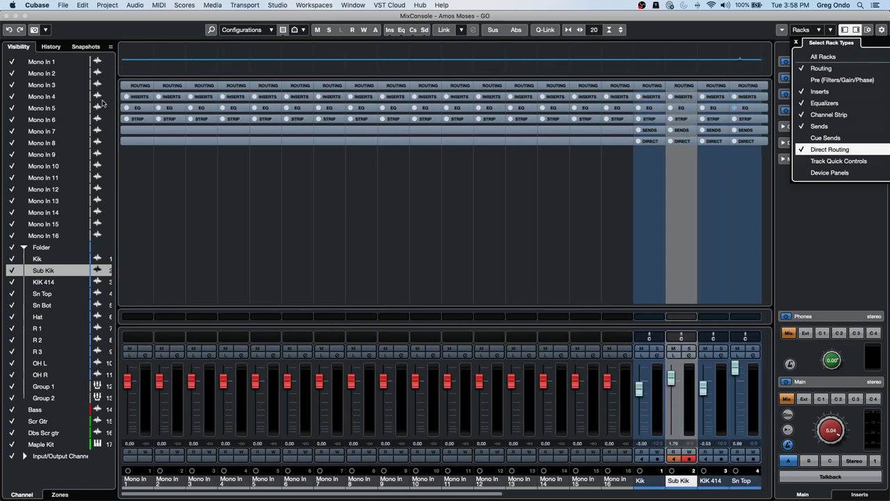
pyautogui.press('g')
pyautogui.press('g')
pyautogui.press('g')
pyautogui.press('h')
pyautogui.press('h')
pyautogui.press('h')
pyautogui.press('h')
pyautogui.press('h')
pyautogui.press('h')
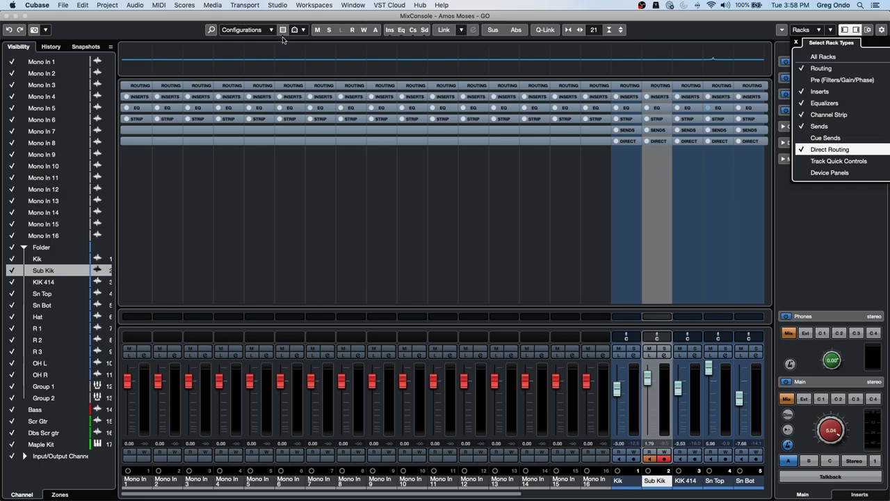
pyautogui.click(283, 33)
pyautogui.click(283, 30)
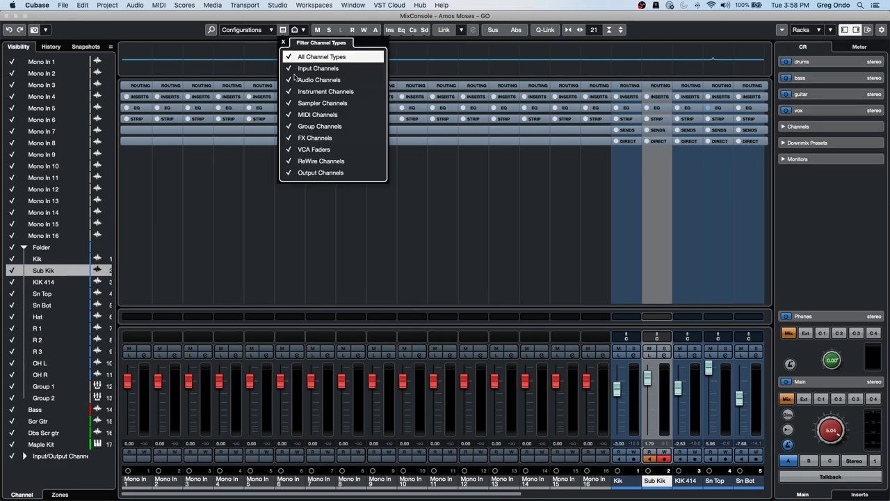
pyautogui.click(291, 69)
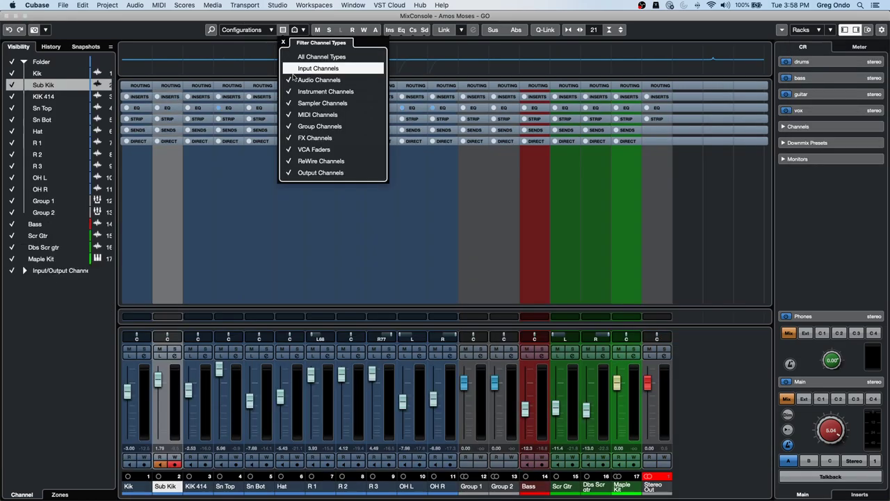
# Expand the Direct Routing rack and widen the channel strips until the routing slots are easily readable.
pyautogui.click(172, 144)
pyautogui.click(170, 143)
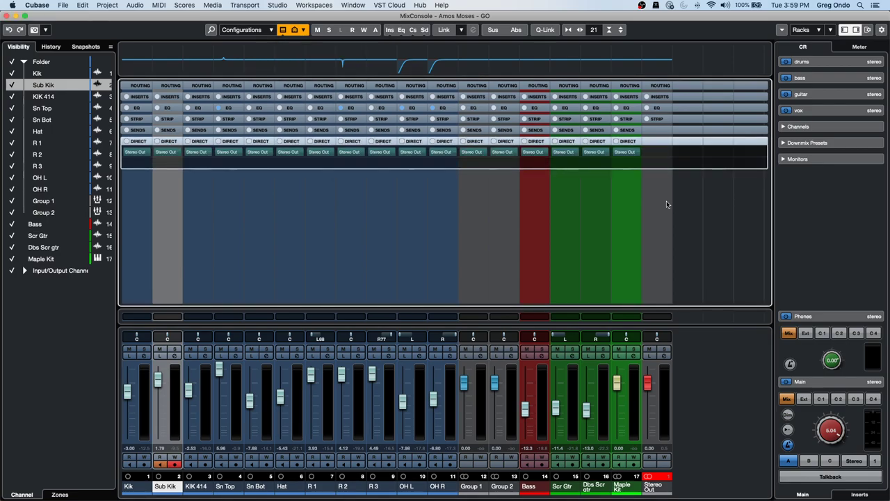
pyautogui.press('h')
pyautogui.press('h')
pyautogui.press('h')
pyautogui.press('h')
pyautogui.press('h')
pyautogui.press('h')
pyautogui.press('h')
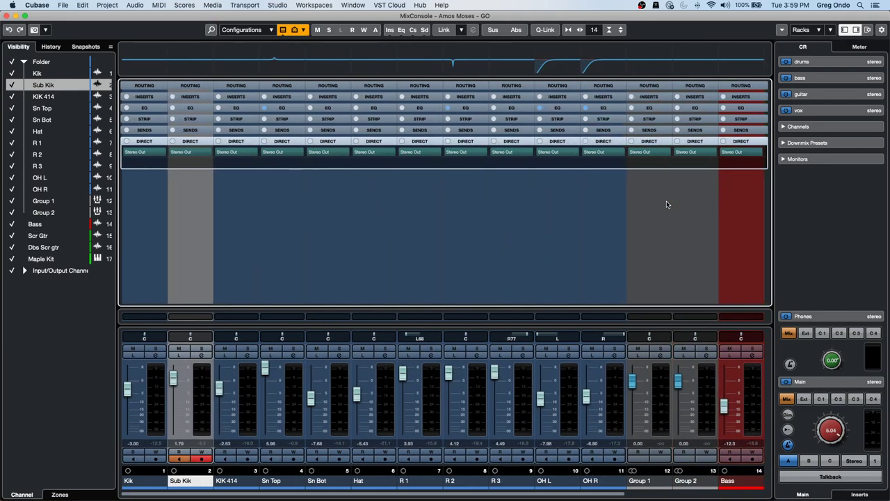
# Play the song and set the Kik channel's direct routing to Group 1 in the first slot and Group 2 in the second.
pyautogui.press('space')
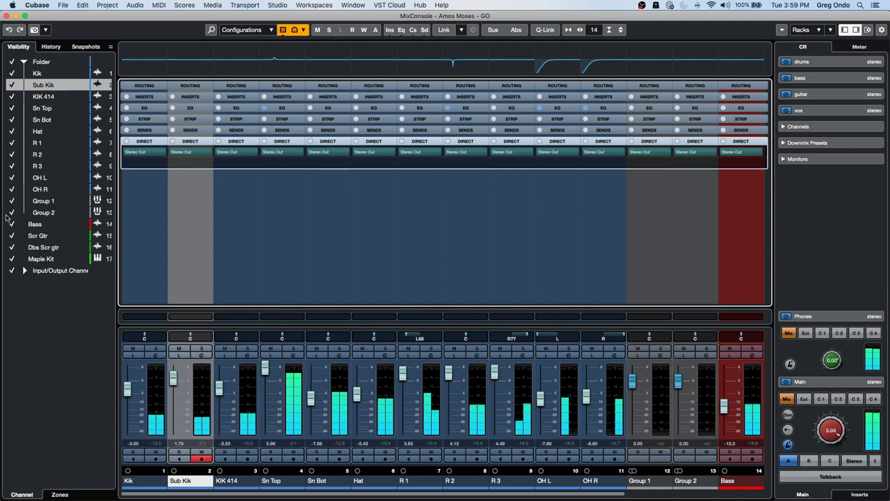
pyautogui.hotkey('alt', 'shift')
pyautogui.click(159, 153)
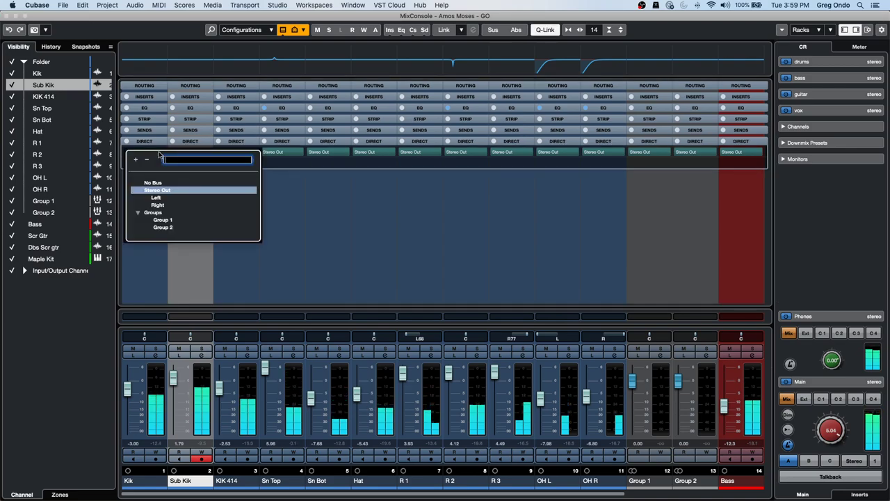
pyautogui.click(163, 220)
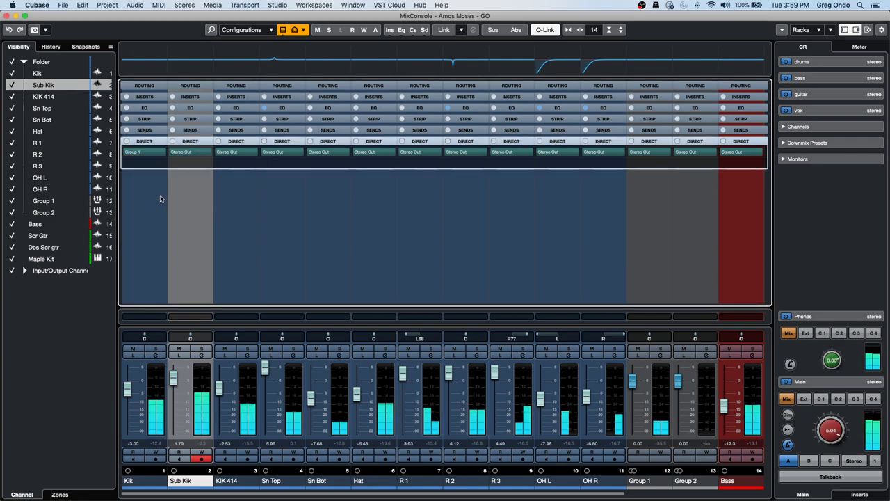
pyautogui.click(162, 154)
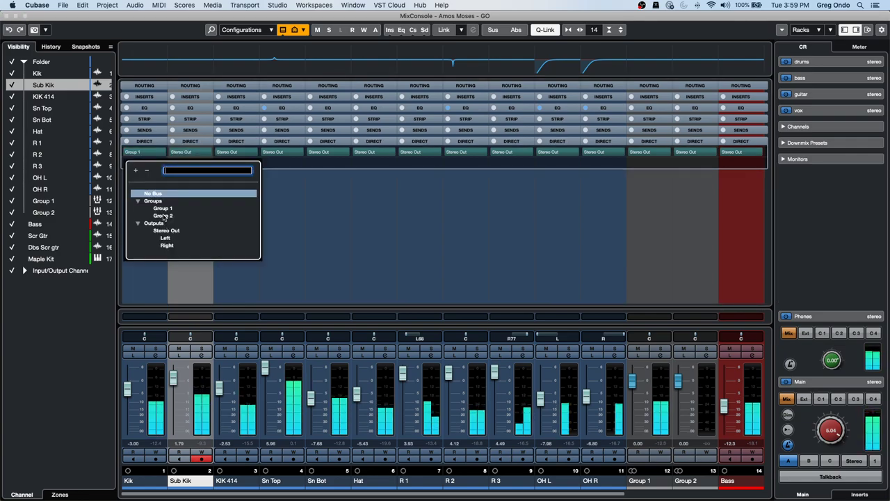
pyautogui.click(163, 216)
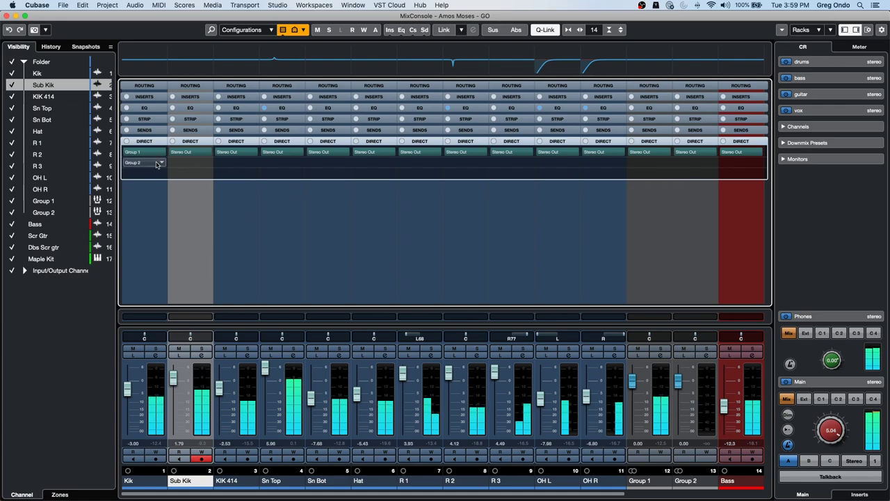
pyautogui.click(159, 163)
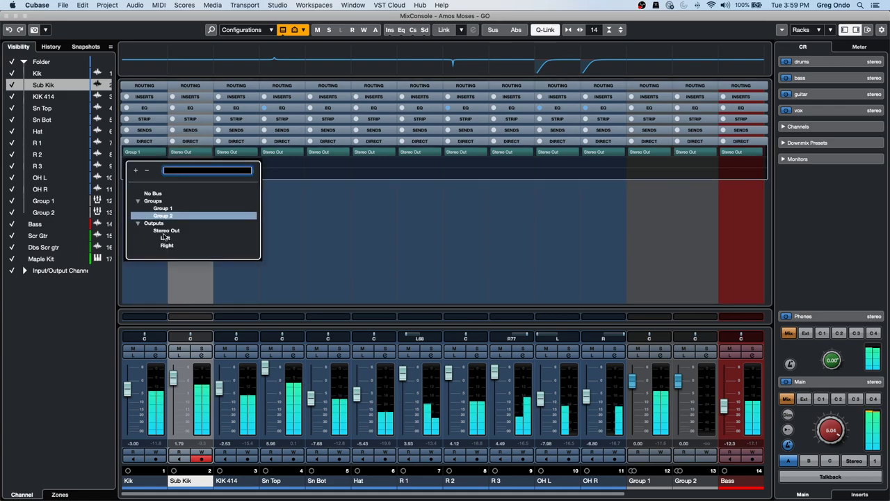
# Select the channels Kik through OH R and assign Group 2 to their second direct routing slot together.
pyautogui.click(157, 375)
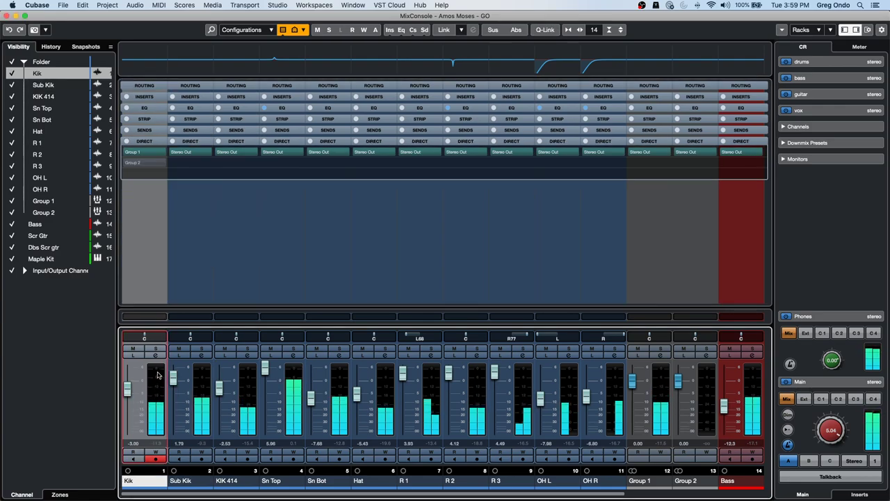
pyautogui.keyDown('shift'); pyautogui.click(704, 376); pyautogui.keyUp('shift')
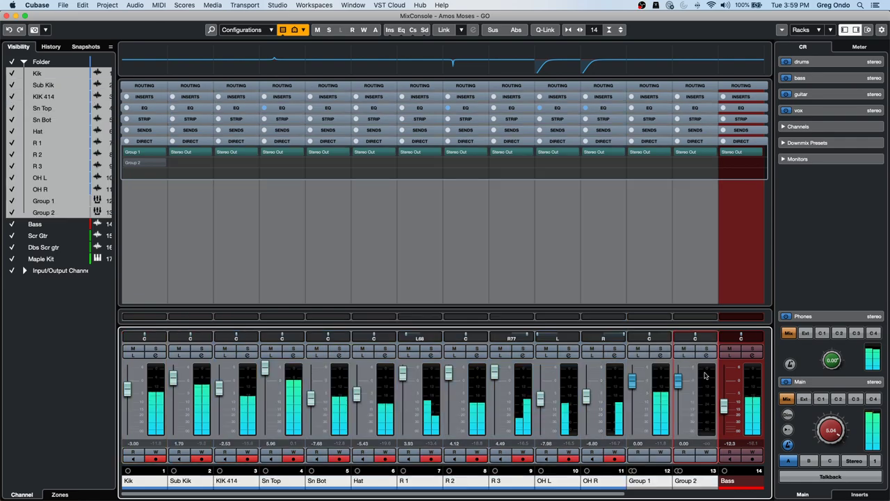
pyautogui.click(615, 391)
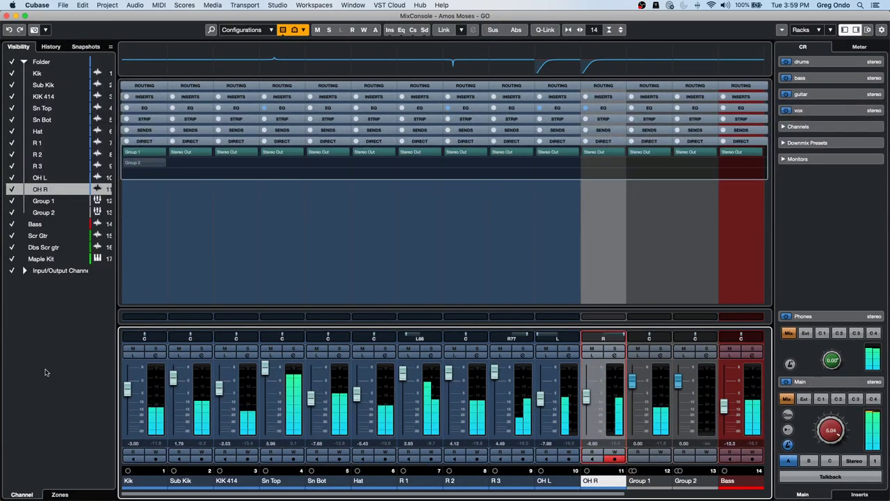
pyautogui.keyDown('shift'); pyautogui.click(153, 379); pyautogui.keyUp('shift')
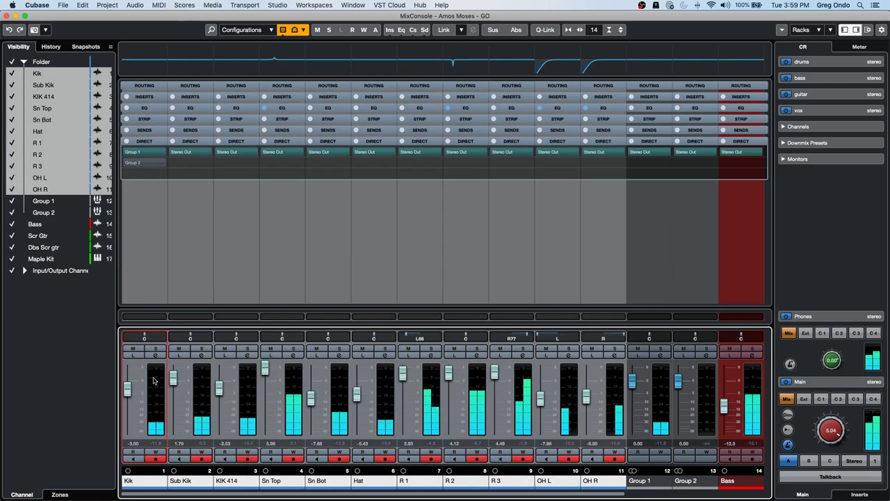
pyautogui.click(160, 166)
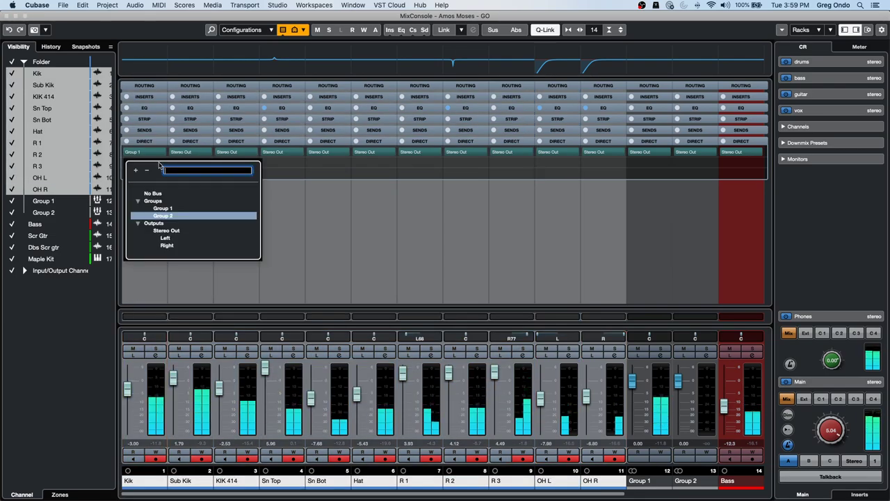
pyautogui.click(183, 216)
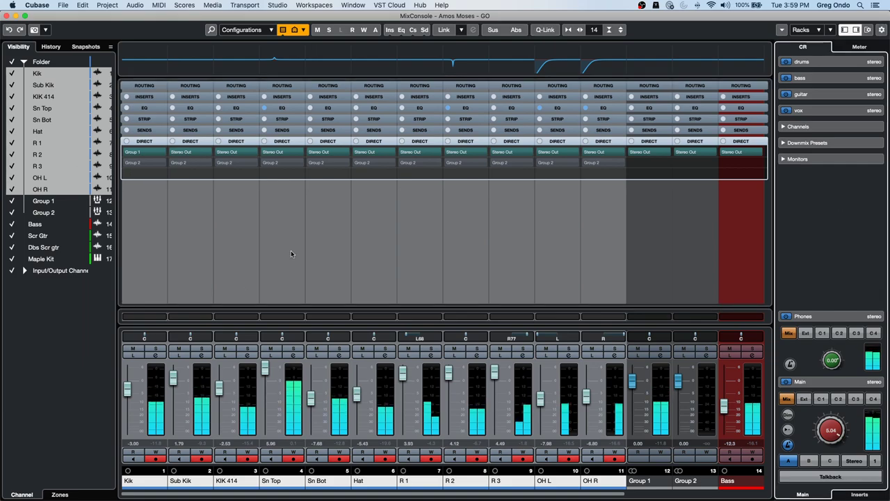
# Load the Standard Compressor in Group 2's channel strip with an 8.00:1 ratio and -34.1 dB threshold, and close its channel settings.
pyautogui.click(782, 29)
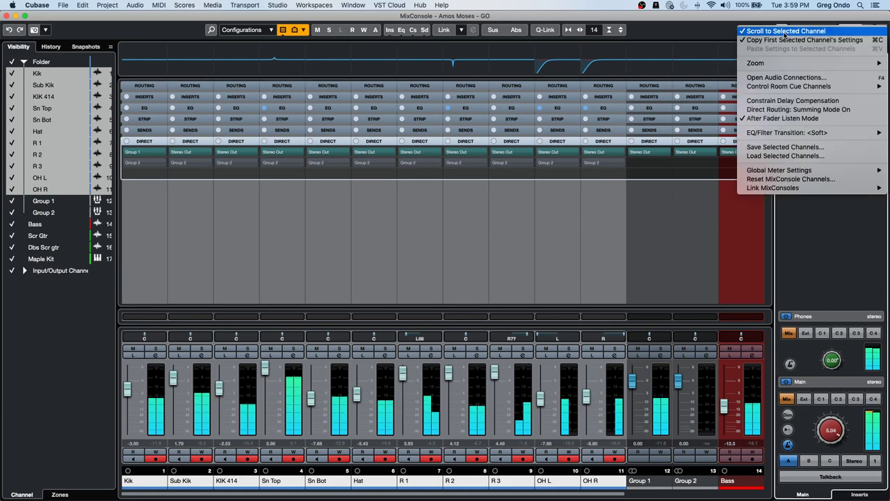
pyautogui.click(707, 355)
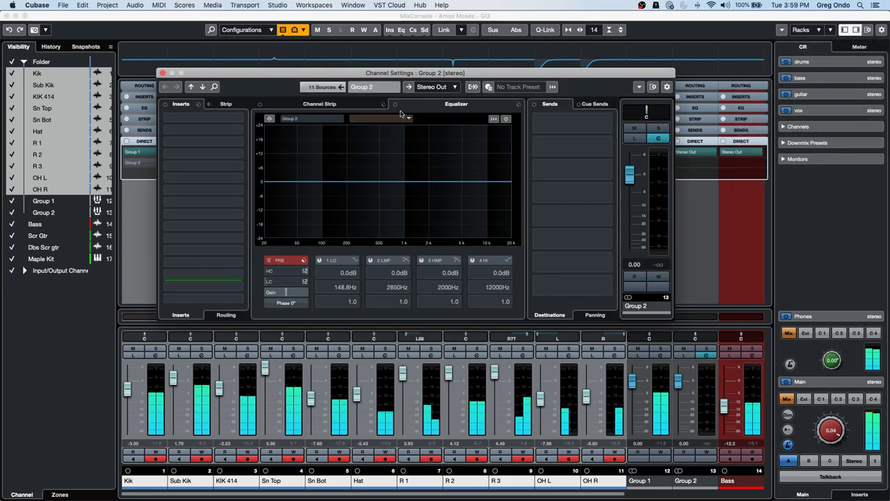
pyautogui.click(351, 106)
pyautogui.click(367, 125)
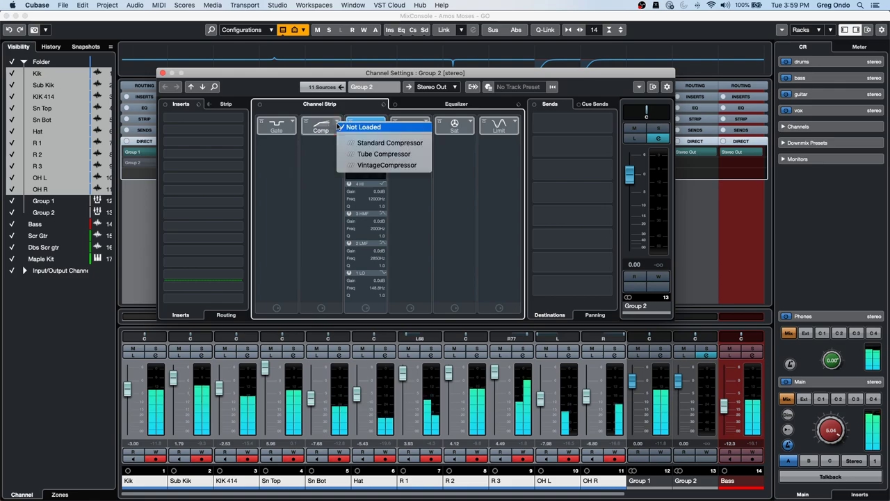
pyautogui.click(386, 143)
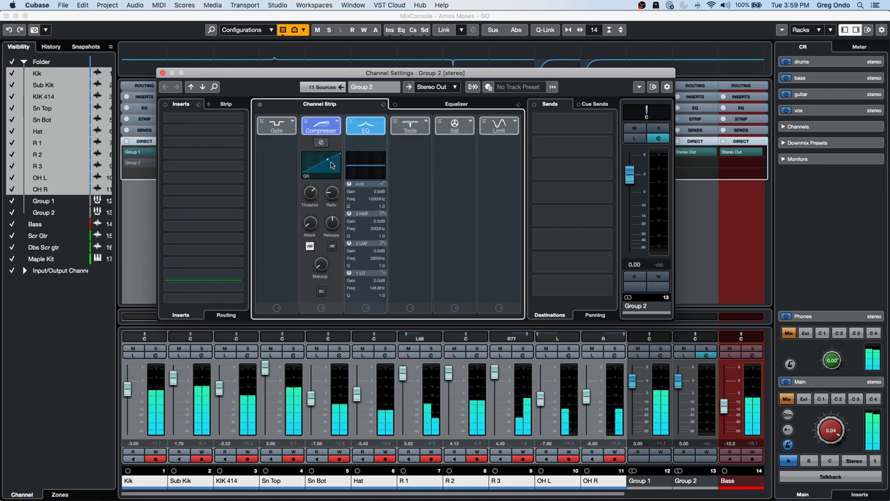
pyautogui.click(321, 143)
pyautogui.moveTo(437, 176); pyautogui.dragTo(418, 193)
pyautogui.moveTo(461, 172); pyautogui.dragTo(461, 191)
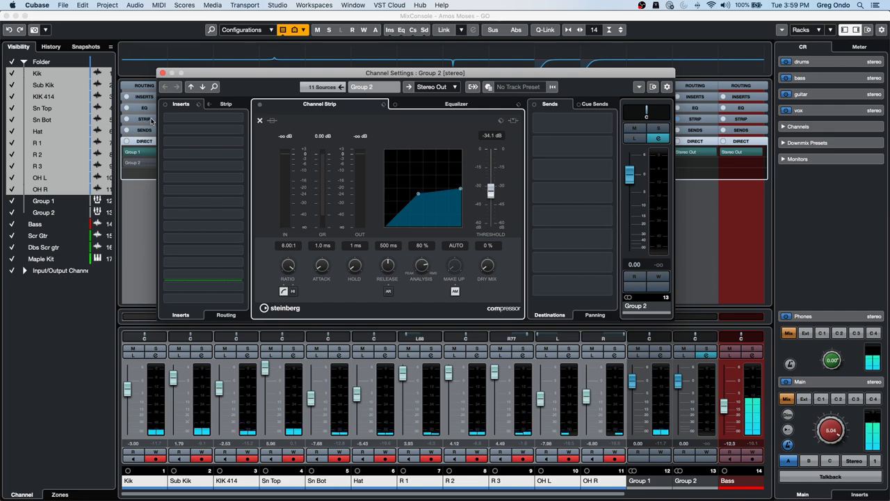
pyautogui.click(163, 73)
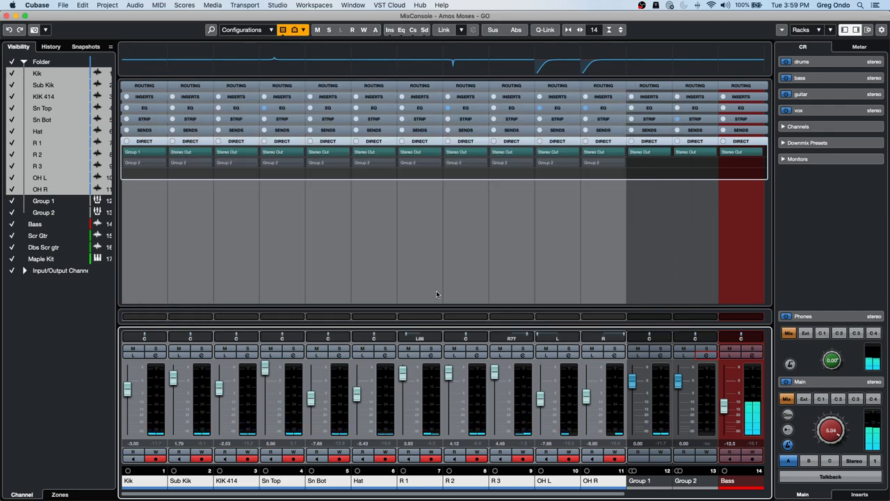
# Set the first direct routing slot of Kik through OH R to Group 2 and enable read and write automation on these channels.
pyautogui.keyDown('alt'); pyautogui.keyDown('shift'); pyautogui.click(162, 153); pyautogui.keyUp('shift'); pyautogui.keyUp('alt')
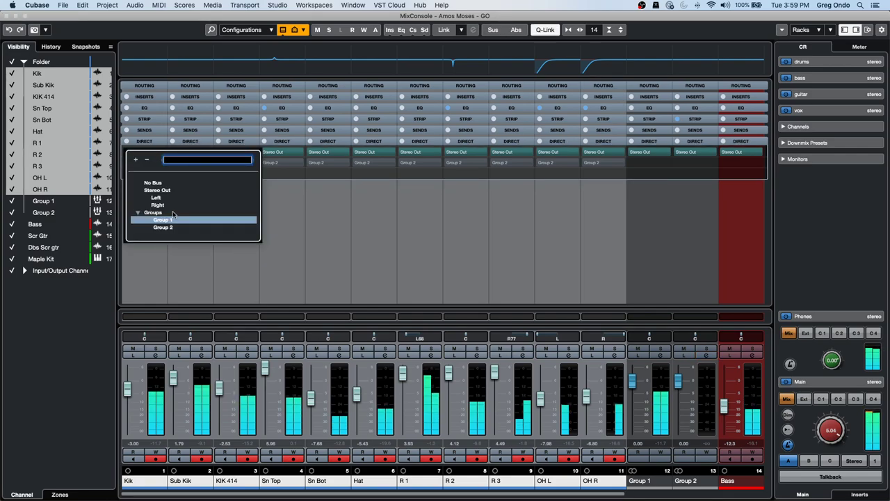
pyautogui.press('Return')
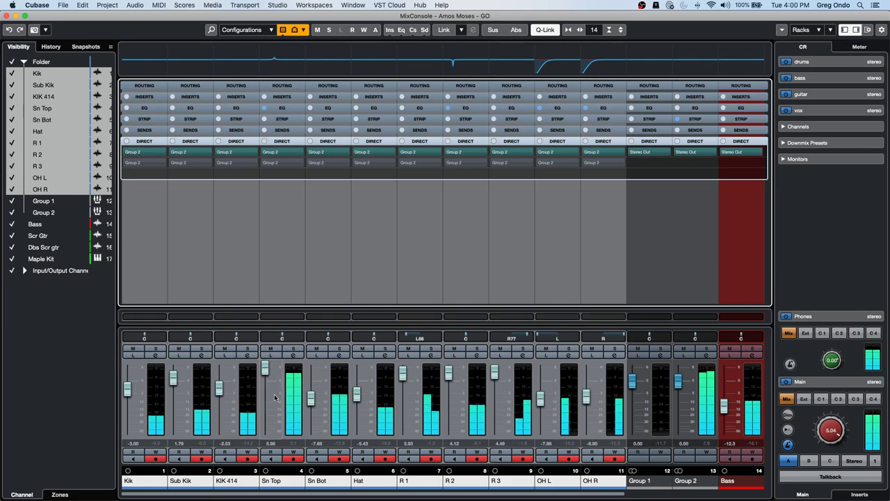
pyautogui.click(294, 455)
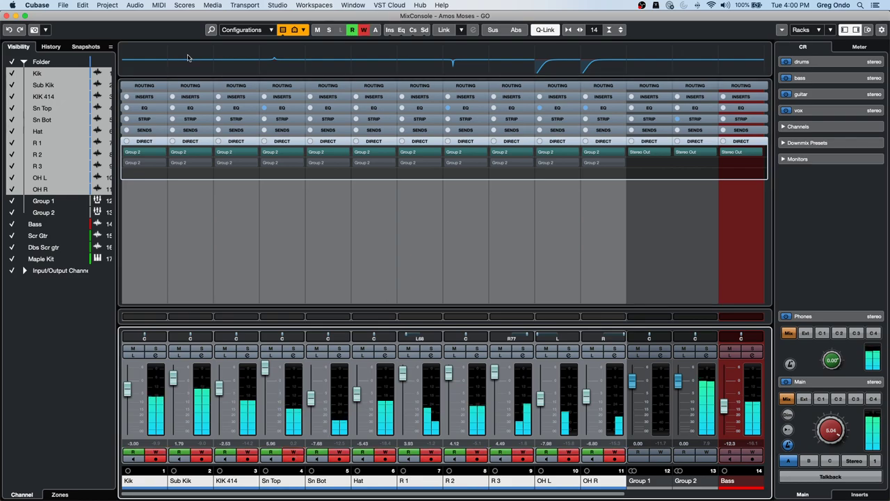
# During playback, switch the first direct routing slot of Kik through OH R between Group 1 and Group 2, finish on Group 1 and stop.
pyautogui.click(165, 152)
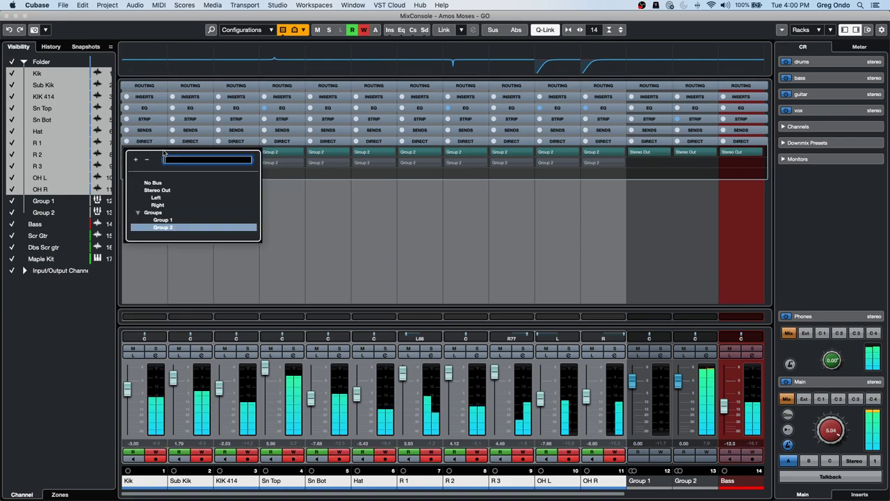
pyautogui.click(164, 220)
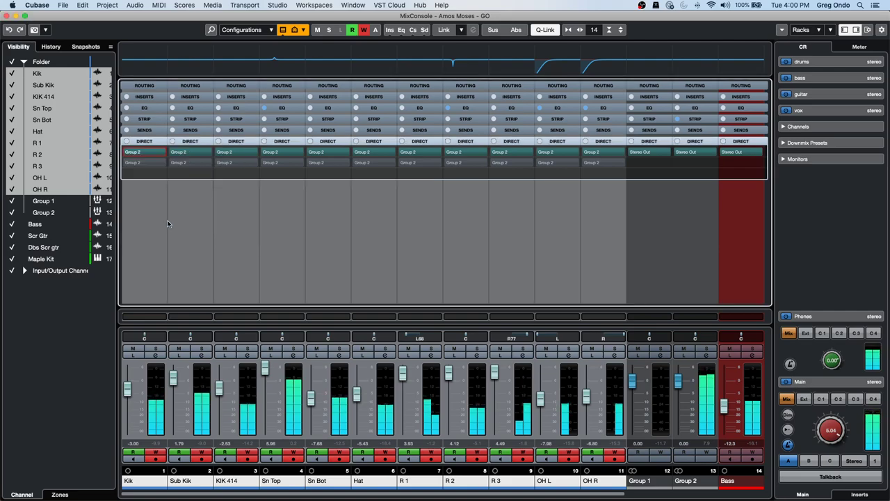
pyautogui.click(162, 154)
pyautogui.click(173, 229)
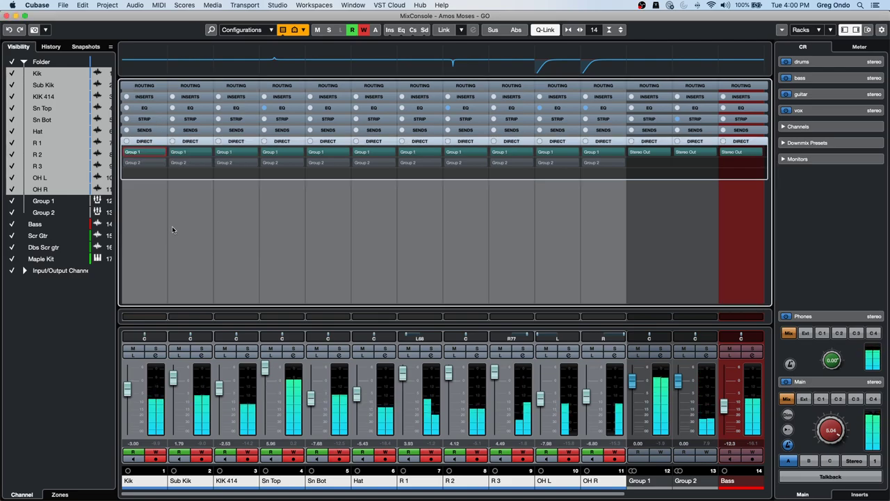
pyautogui.click(164, 154)
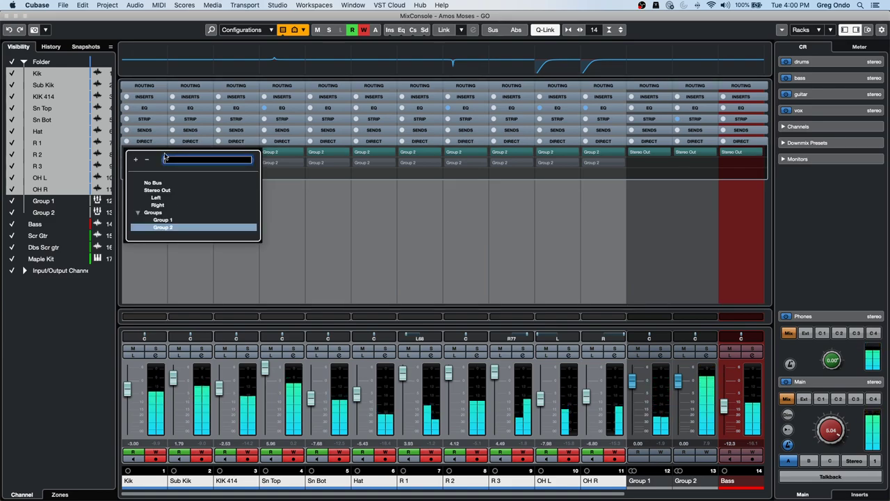
pyautogui.click(182, 220)
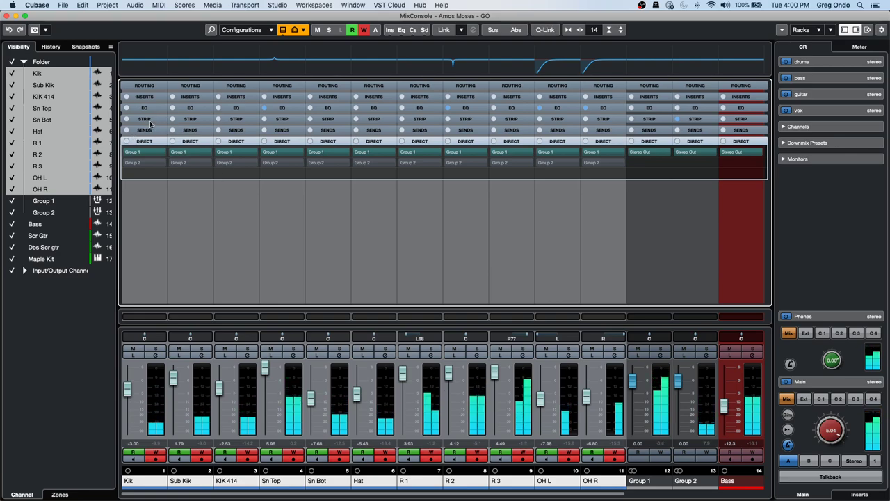
pyautogui.press('space')
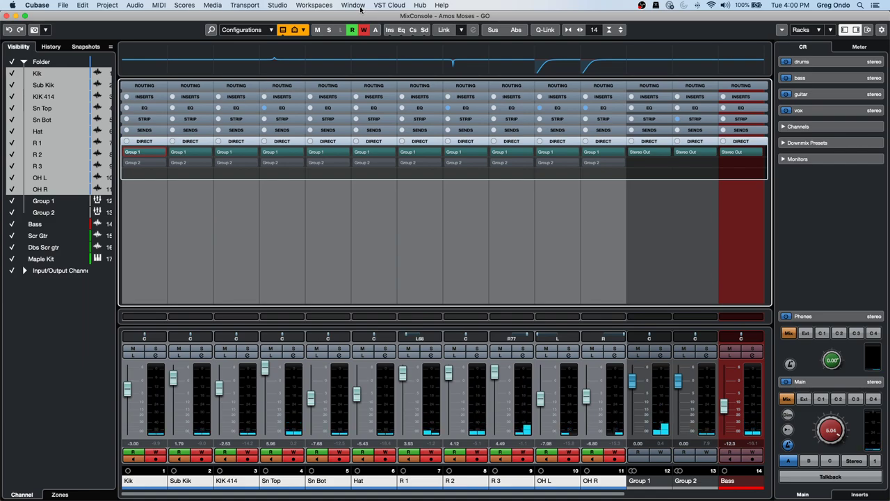
# Show the Transport panel, rewind to bar 6, play and fast-forward to about bar 43, stop playback and close the panel.
pyautogui.press('F2')
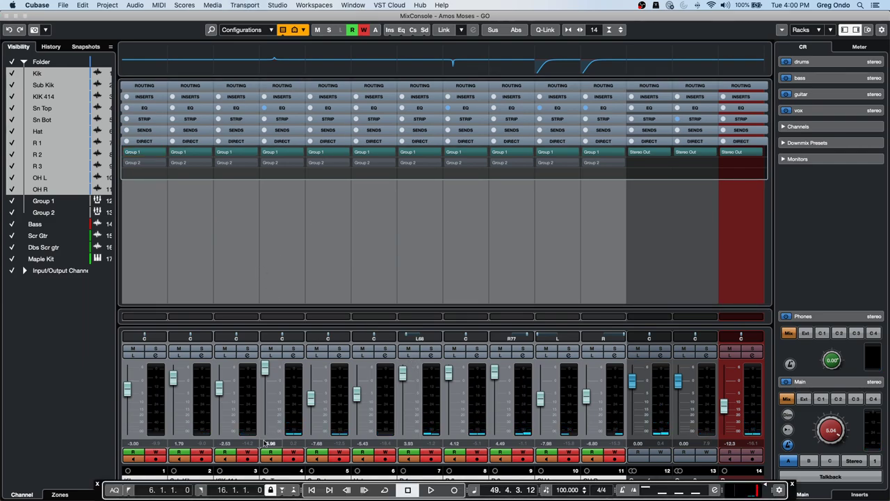
pyautogui.moveTo(391, 477); pyautogui.dragTo(396, 393)
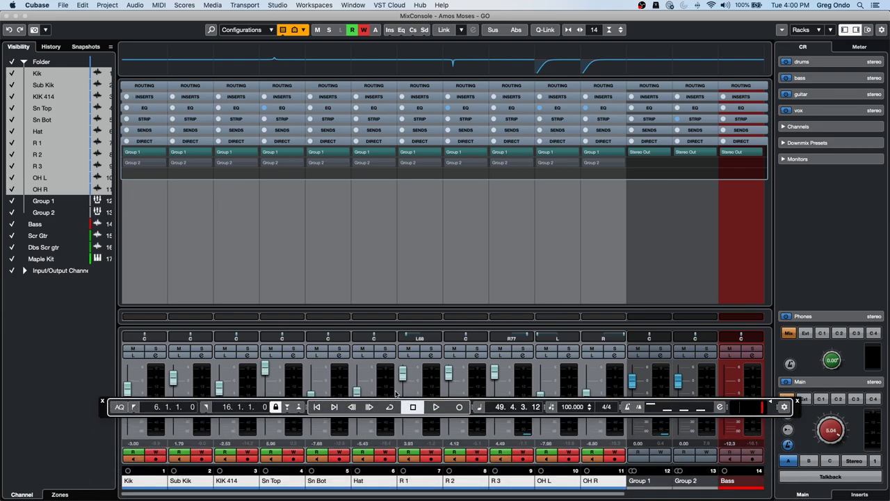
pyautogui.click(352, 408)
pyautogui.press('space')
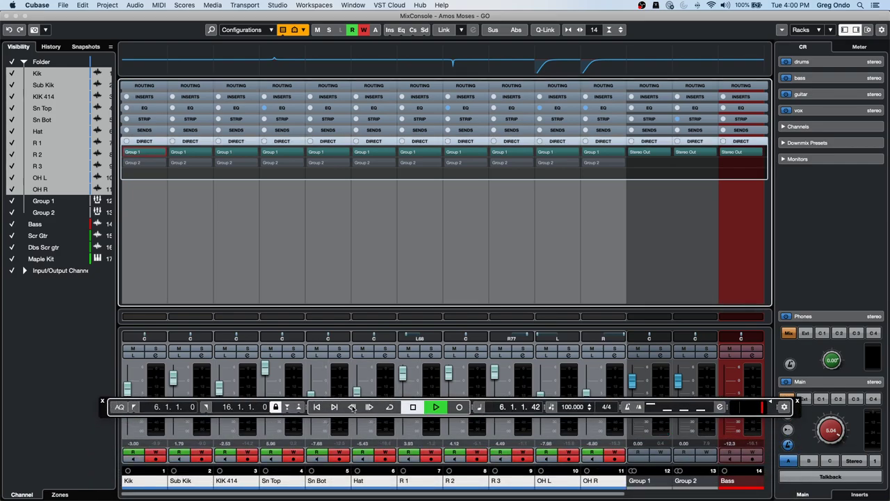
pyautogui.click(369, 407)
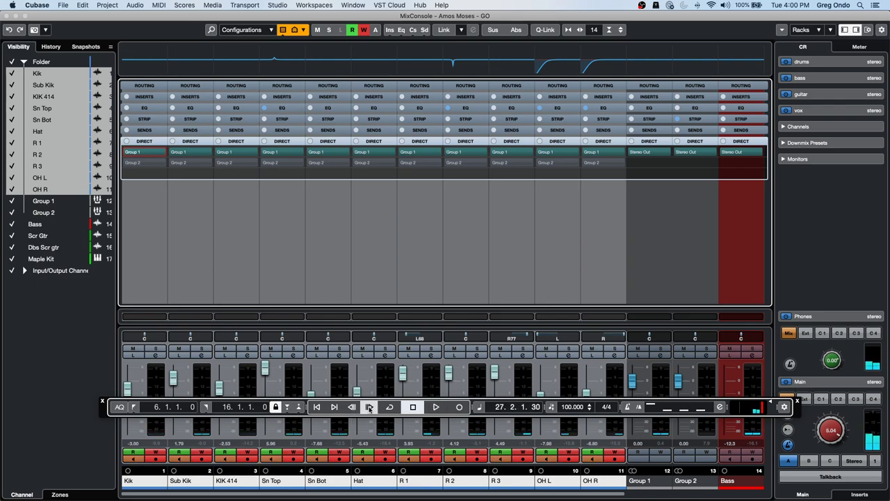
pyautogui.click(369, 407)
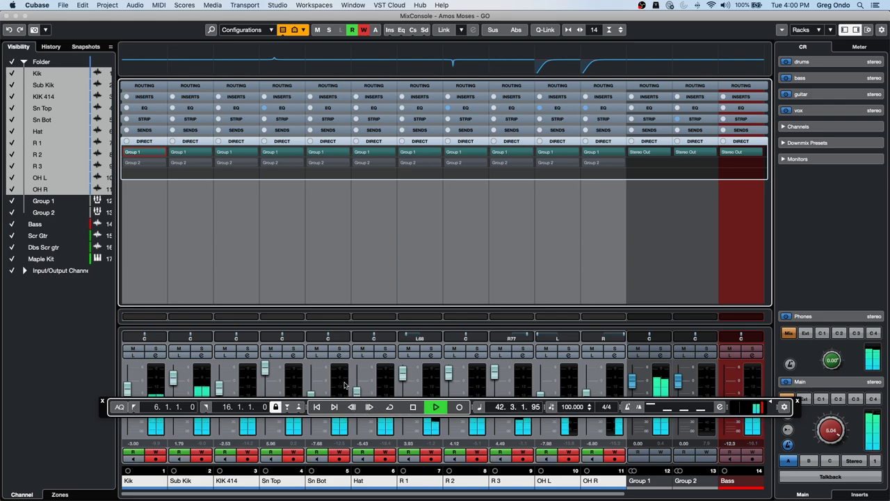
pyautogui.press('space')
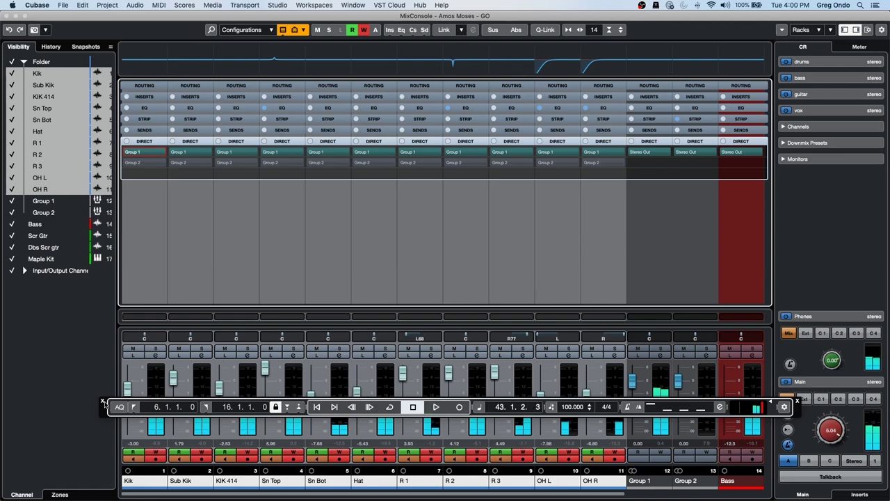
pyautogui.click(102, 401)
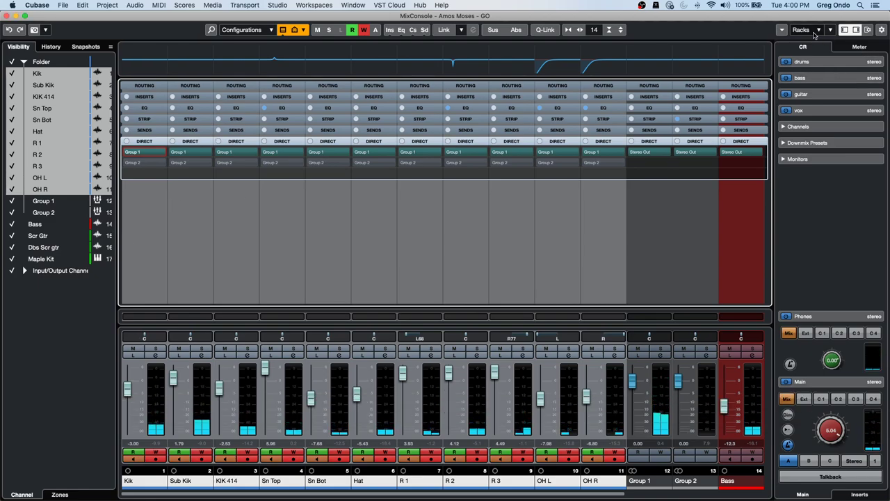
# Check the Direct Routing: Summing Mode option among the MixConsole functions.
pyautogui.click(782, 30)
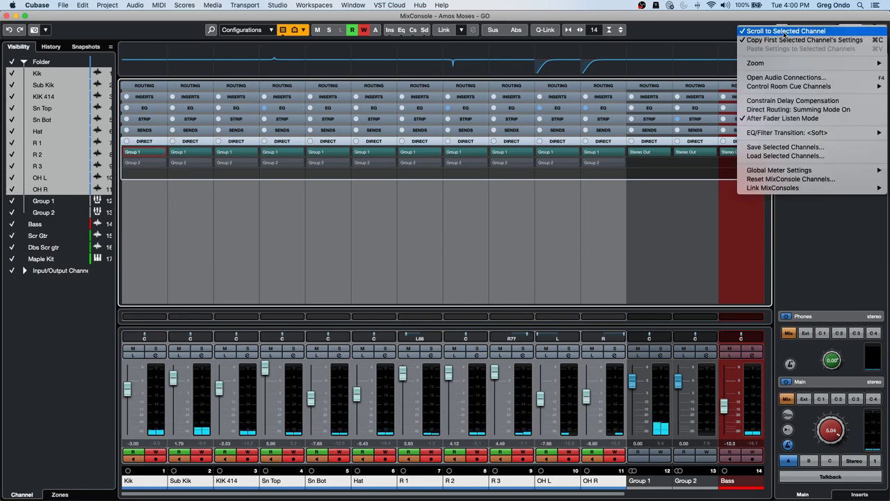
pyautogui.click(798, 109)
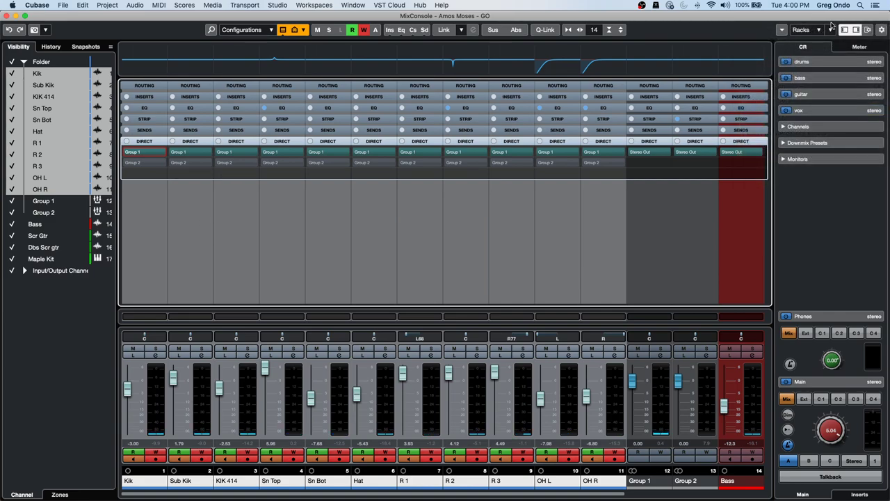
pyautogui.click(782, 29)
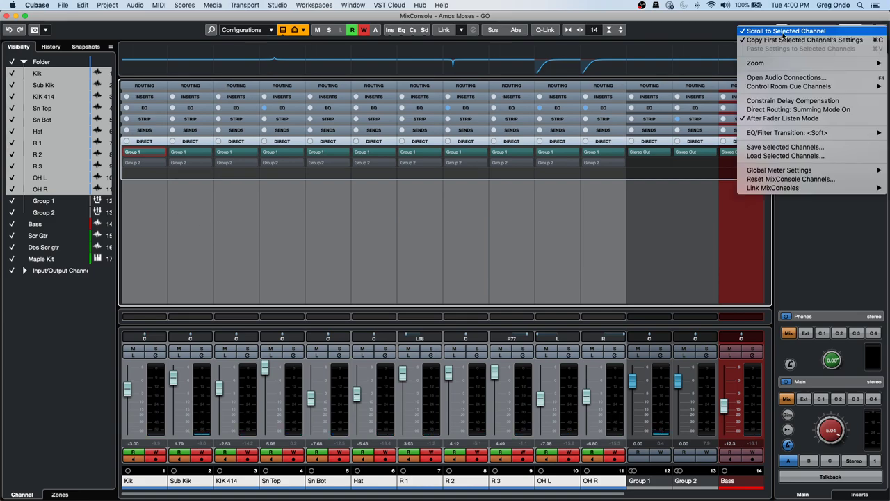
pyautogui.click(786, 109)
# Assign Group 2 to the second direct routing slot of Kik through OH R, make that slot active and start playback.
pyautogui.hotkey('alt', 'shift')
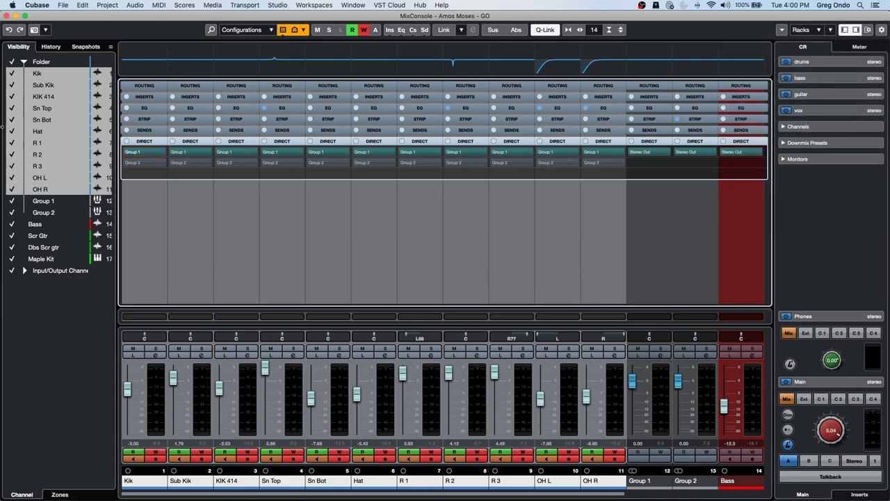
pyautogui.click(158, 162)
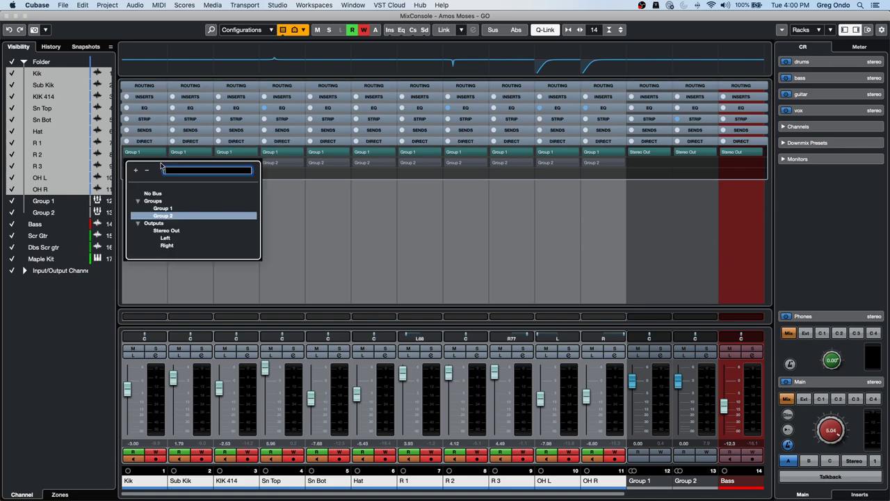
pyautogui.click(173, 217)
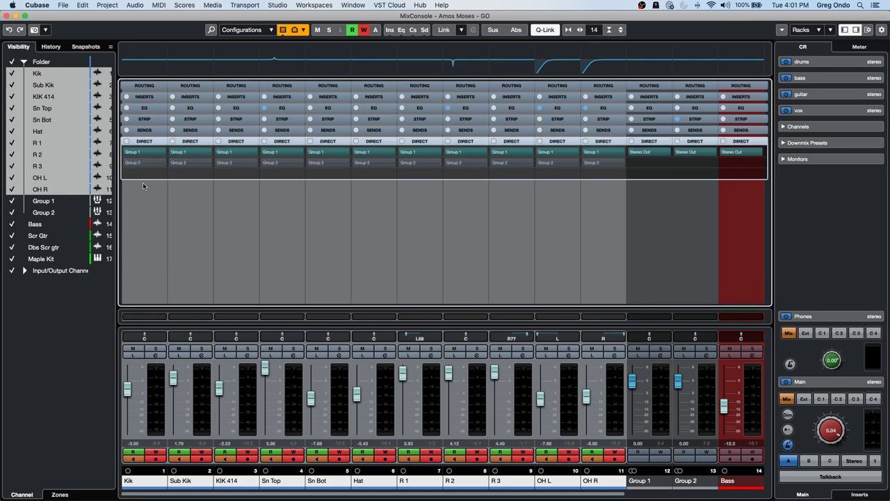
pyautogui.click(126, 164)
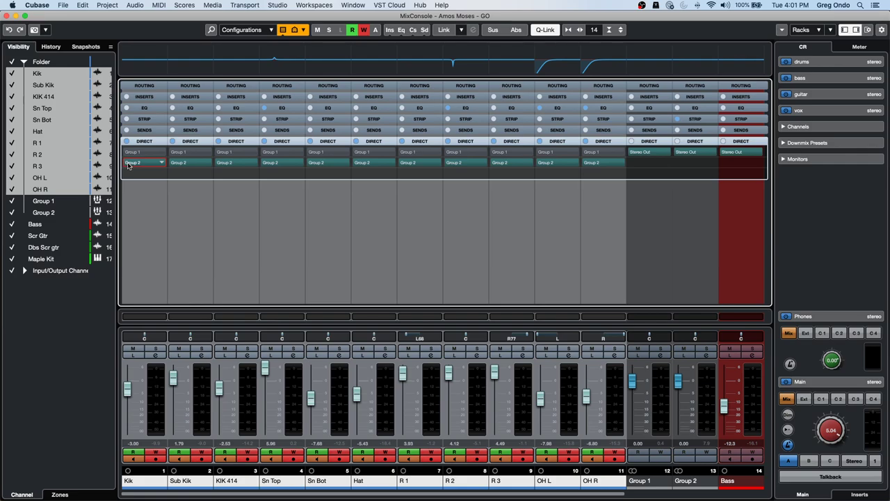
pyautogui.hotkey('alt', 'shift')
pyautogui.press('space')
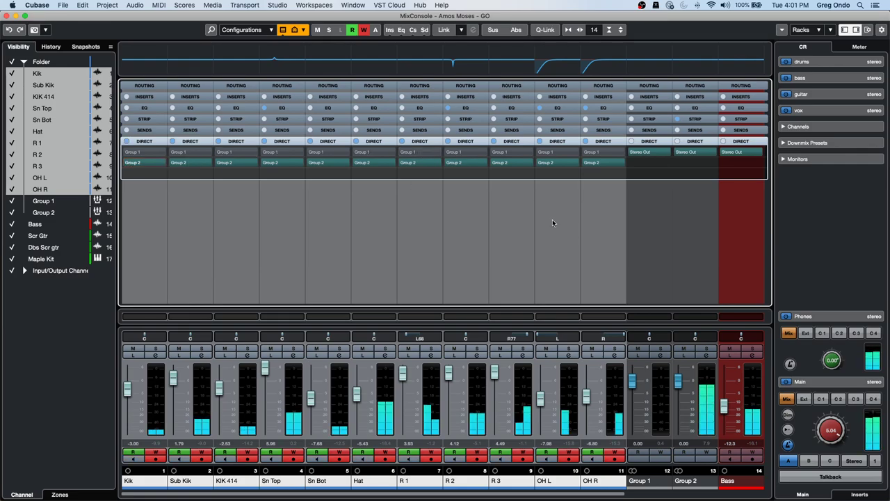
# During playback, switch the active direct routing of Kik through OH R to Group 1 and back to Group 2.
pyautogui.click(144, 153)
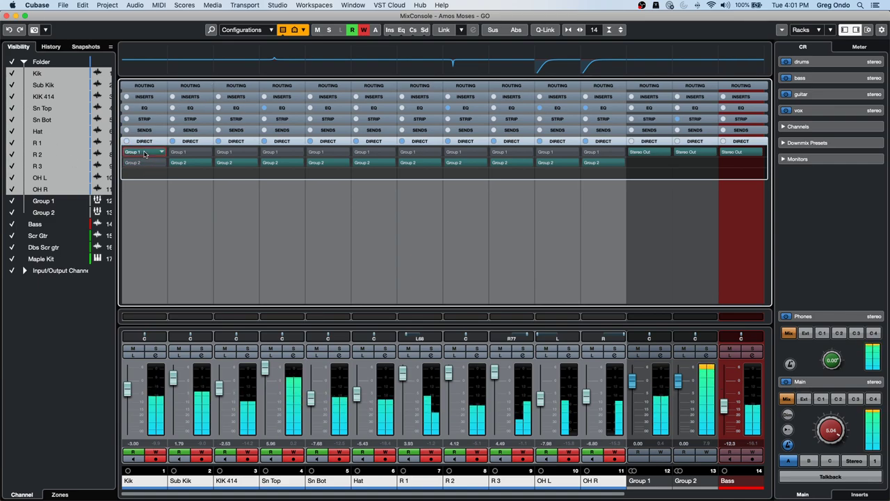
pyautogui.click(144, 153)
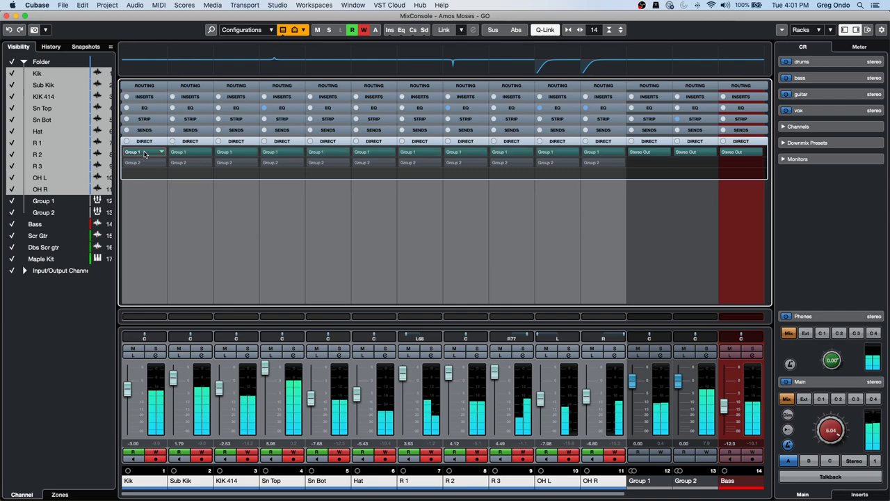
pyautogui.click(782, 30)
pyautogui.click(798, 110)
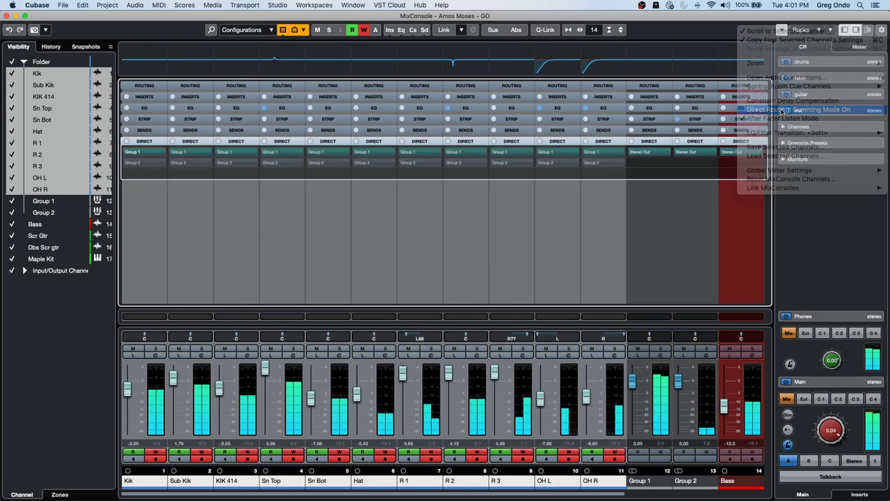
pyautogui.keyDown('alt'); pyautogui.keyDown('shift'); pyautogui.click(140, 162); pyautogui.keyUp('shift'); pyautogui.keyUp('alt')
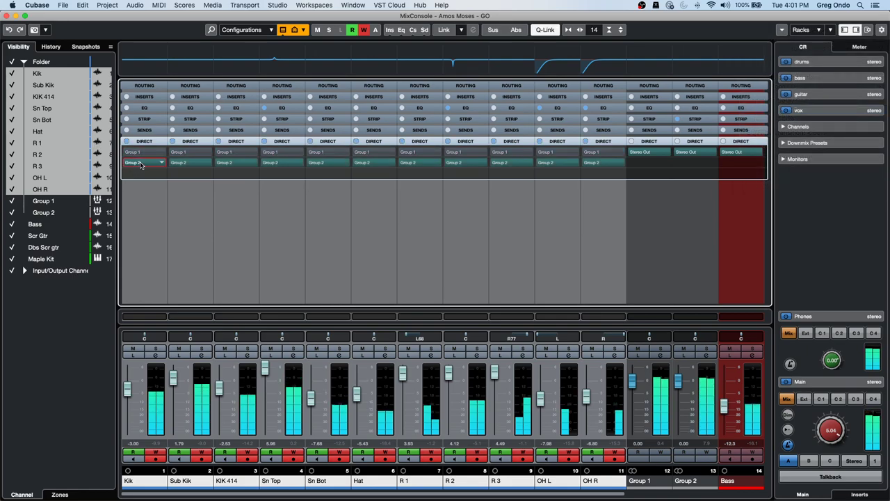
# Turn on Direct Routing: Summing Mode for the MixConsole and verify that the option is enabled.
pyautogui.click(783, 30)
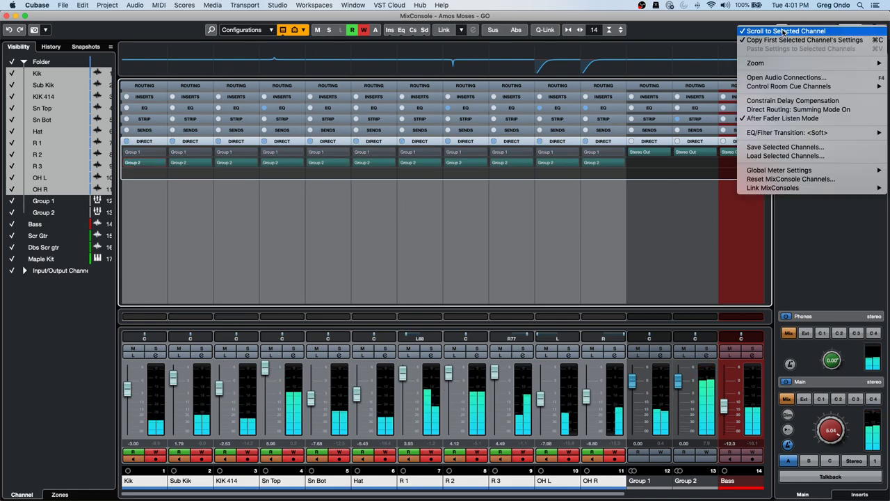
pyautogui.click(757, 109)
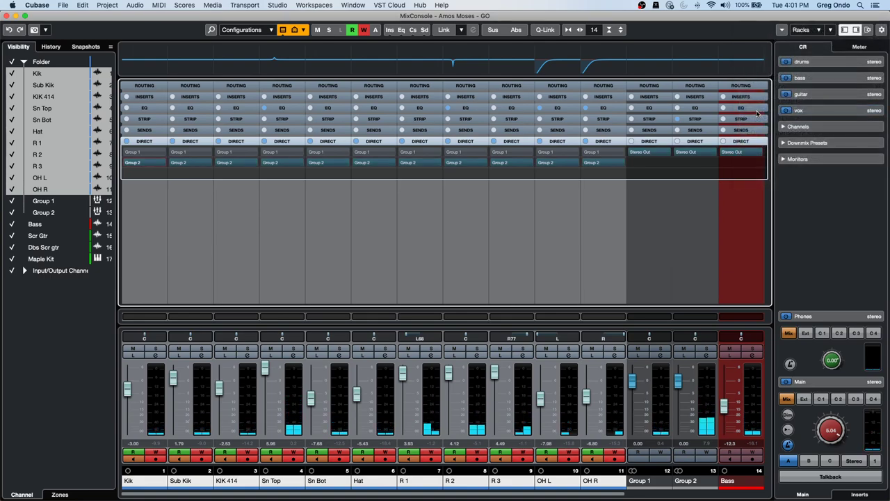
pyautogui.click(783, 31)
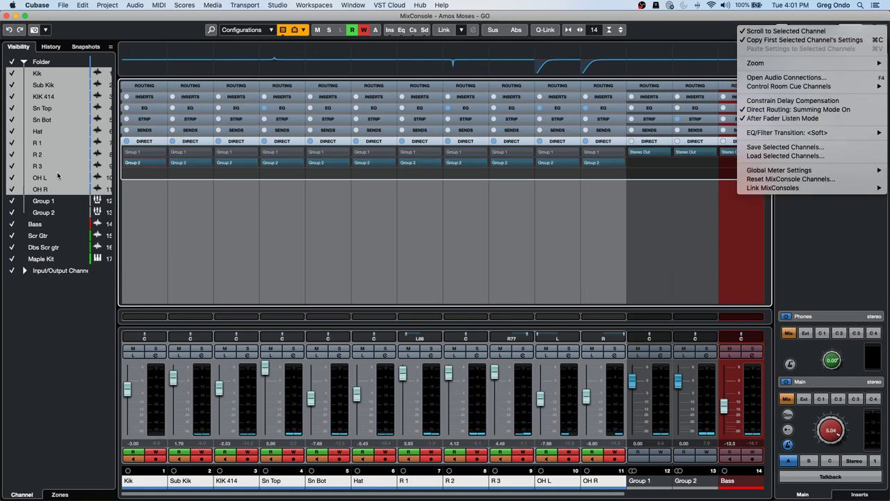
pyautogui.click(148, 178)
# Play the song and activate Group 1 in the first direct routing slot of Kik through OH R together with Group 2.
pyautogui.hotkey('shift', 'alt')
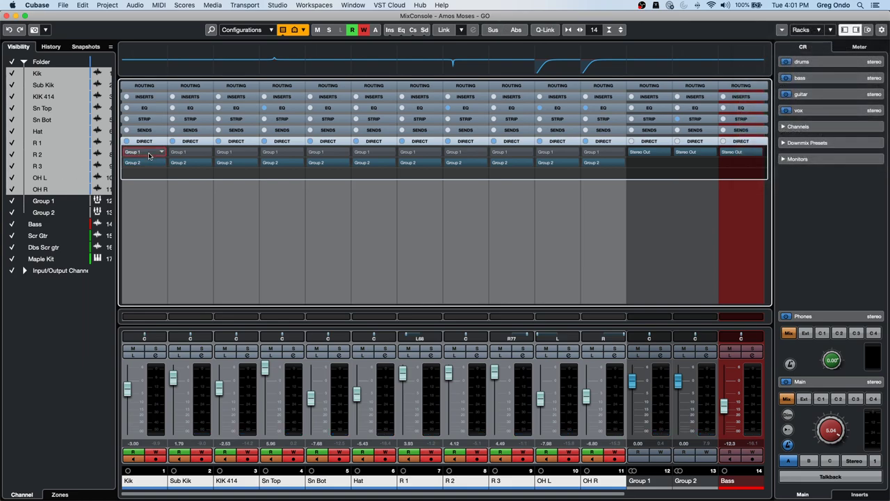
pyautogui.hotkey('shift', 'alt')
pyautogui.press('space')
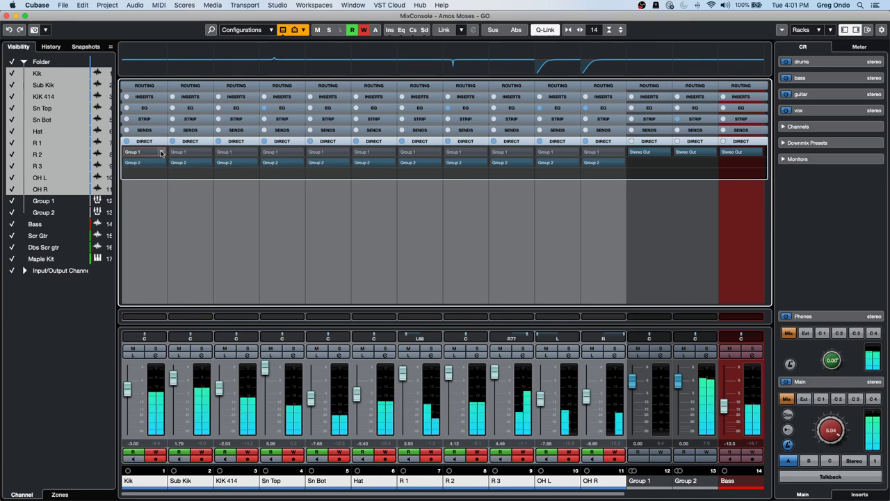
pyautogui.keyDown('alt'); pyautogui.keyDown('shift'); pyautogui.click(162, 152); pyautogui.keyUp('shift'); pyautogui.keyUp('alt')
pyautogui.click(164, 220)
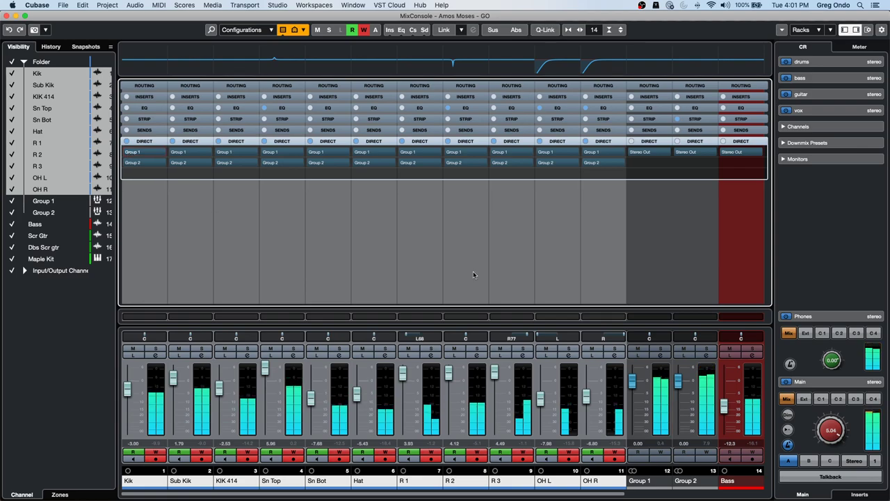
# Lower the Group 1 fader to -4.71 and the Group 2 fader to -2.92, and close the MixConsole window.
pyautogui.moveTo(676, 384); pyautogui.dragTo(682, 402)
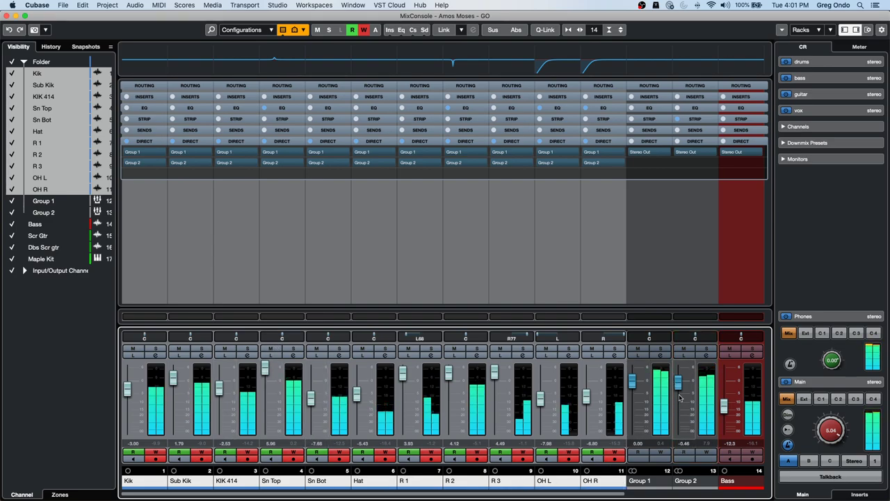
pyautogui.moveTo(677, 382); pyautogui.dragTo(679, 474)
pyautogui.moveTo(678, 431); pyautogui.dragTo(683, 398)
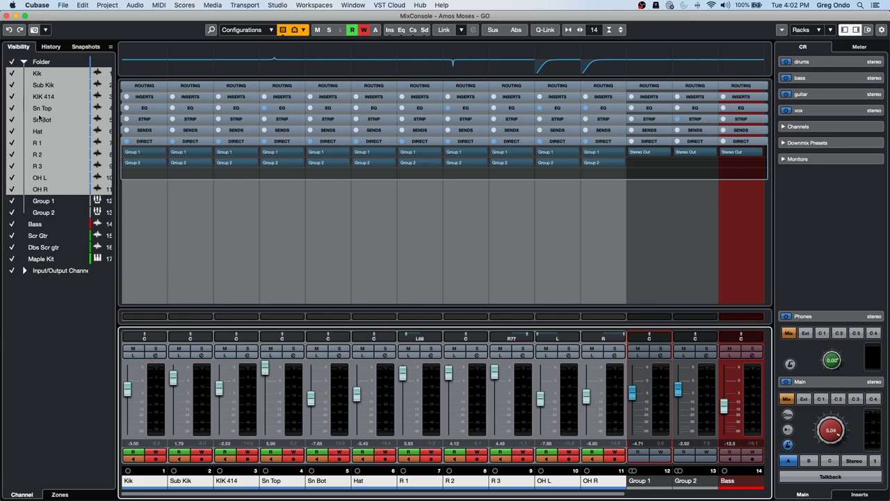
pyautogui.click(6, 15)
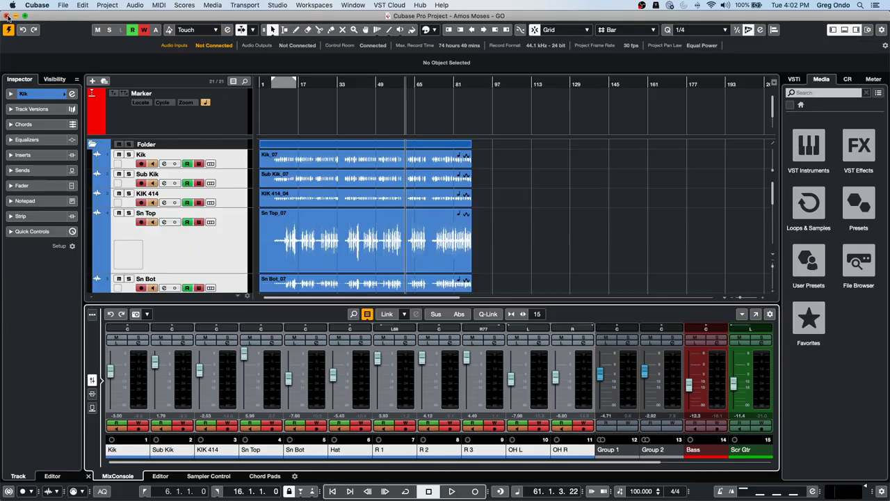
# Enable Learn for the Track Quick Controls in Studio Setup with QuickControl 1 selected, and accept the setup.
pyautogui.click(277, 6)
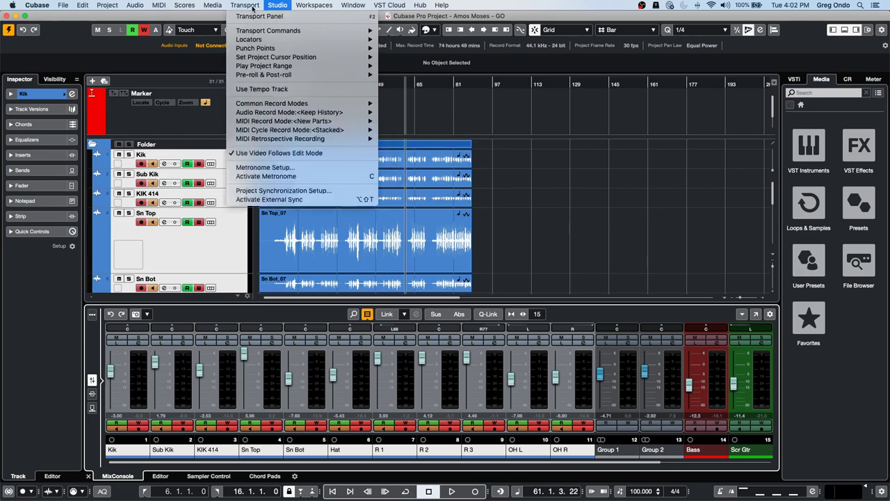
pyautogui.moveTo(310, 6)
pyautogui.moveTo(277, 6)
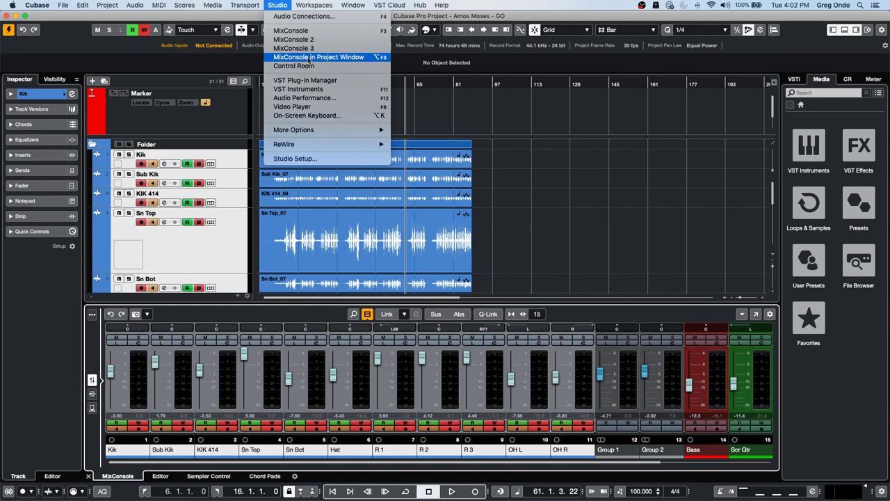
pyautogui.click(307, 159)
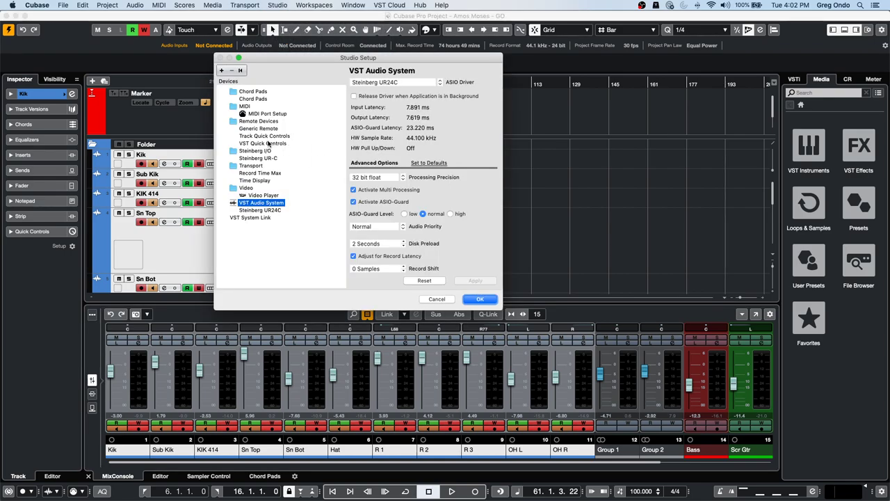
pyautogui.click(275, 136)
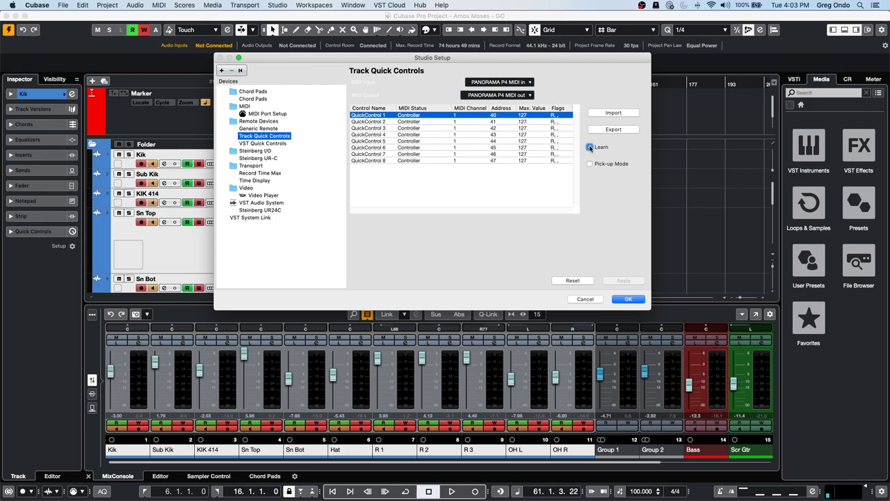
pyautogui.doubleClick(493, 116)
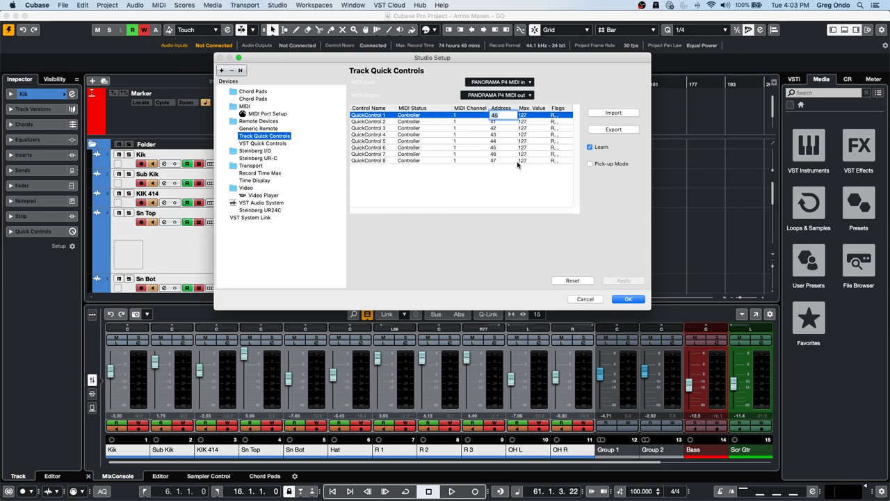
pyautogui.press('Return')
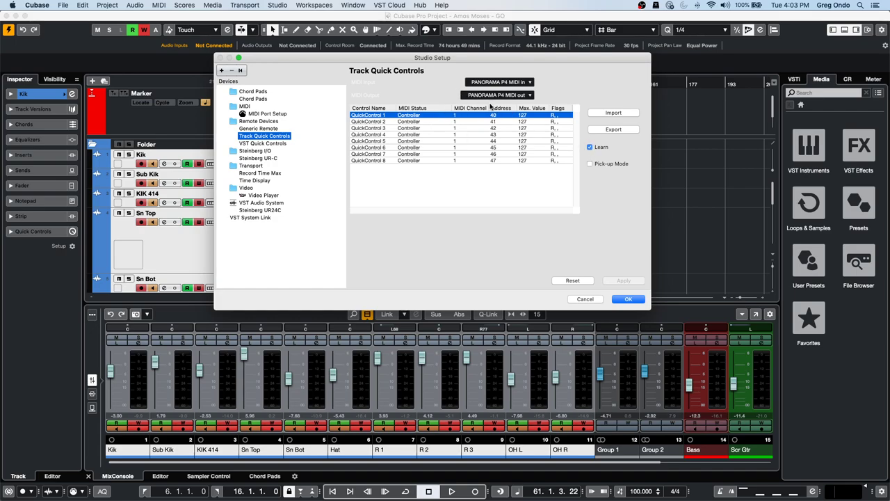
pyautogui.click(628, 299)
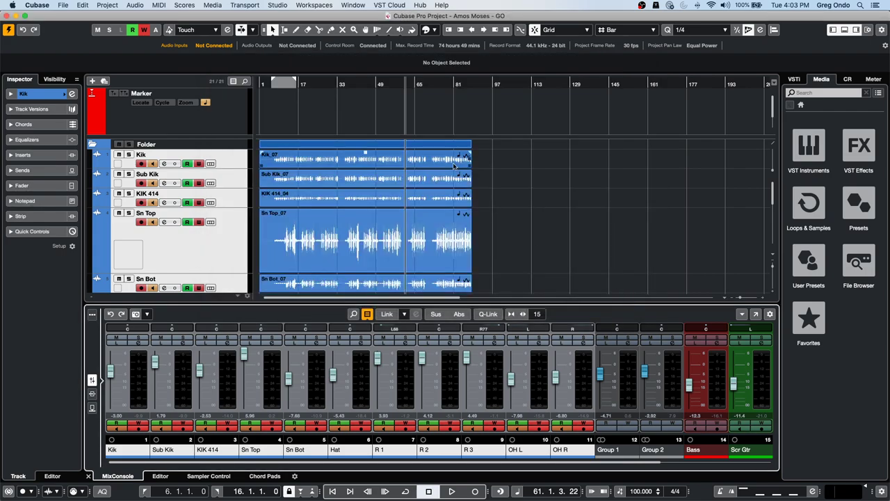
# Load the Volume/Pan/Pre-Filter/Sends quick control preset on the Kik track and, during playback, set its volume to -8.72 and pan to L24.
pyautogui.click(49, 231)
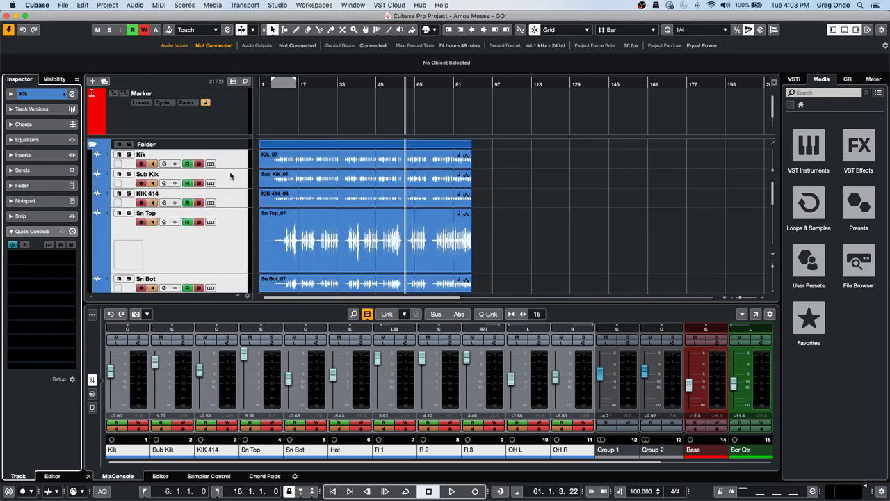
pyautogui.click(225, 166)
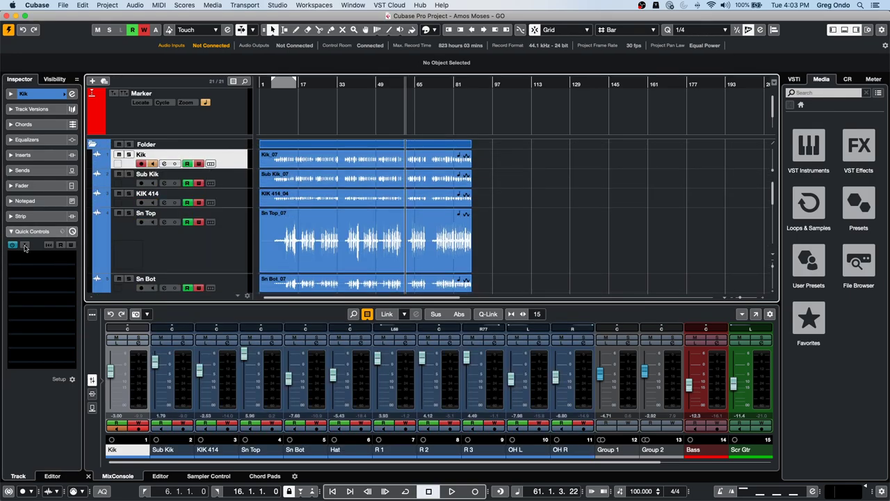
pyautogui.click(64, 233)
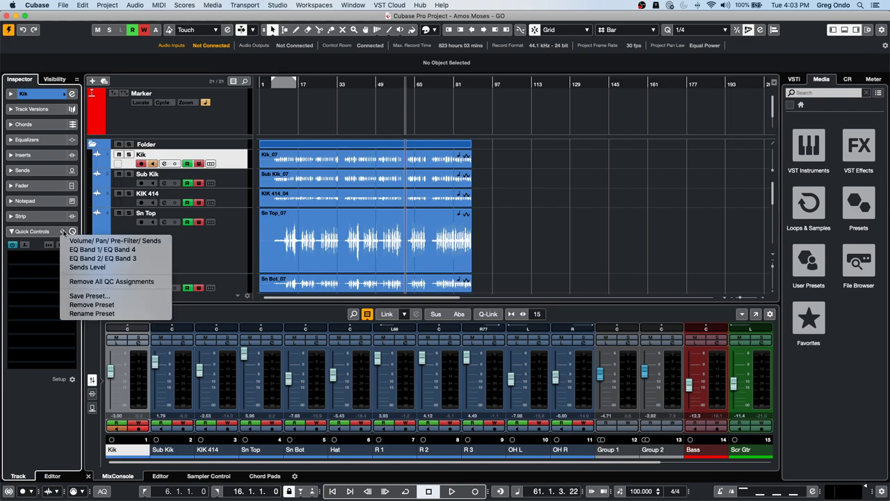
pyautogui.click(134, 241)
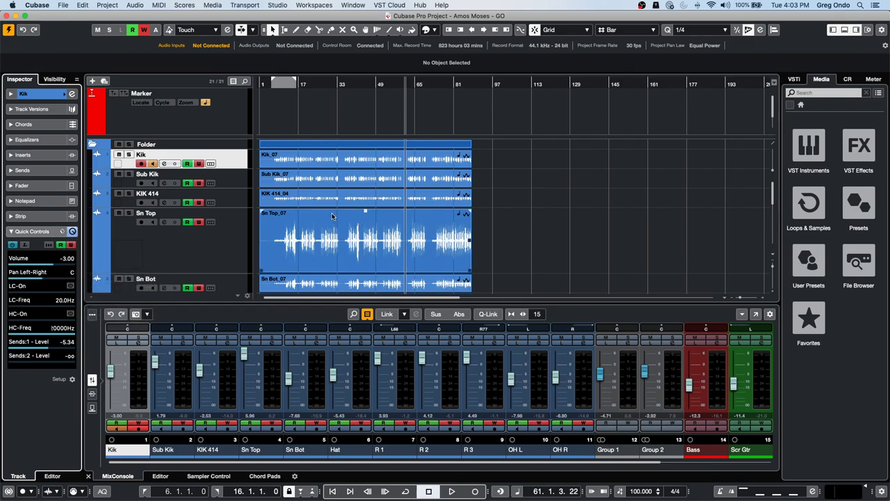
pyautogui.press('space')
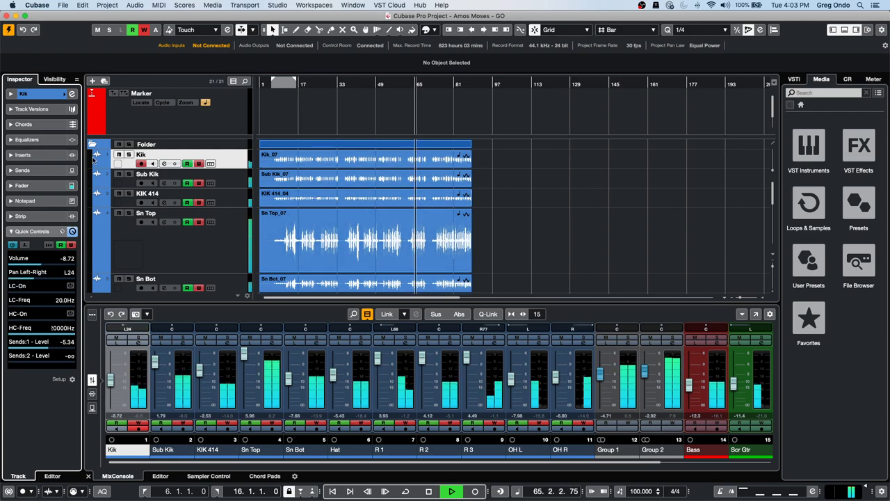
# Switch Kik's quick controls to EQ Band 1/EQ Band 4 and back to Volume/Pan/Pre-Filter/Sends, setting volume to -1.39 and pan to L57.
pyautogui.click(62, 232)
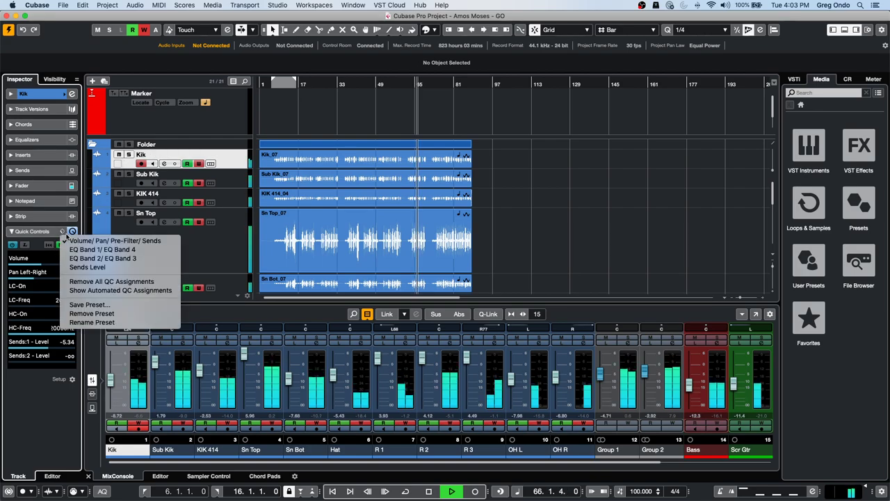
pyautogui.click(96, 251)
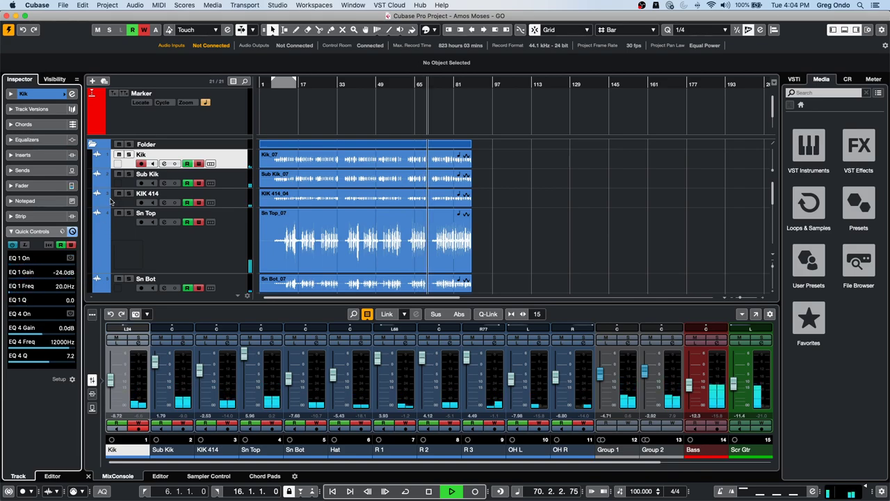
pyautogui.click(62, 230)
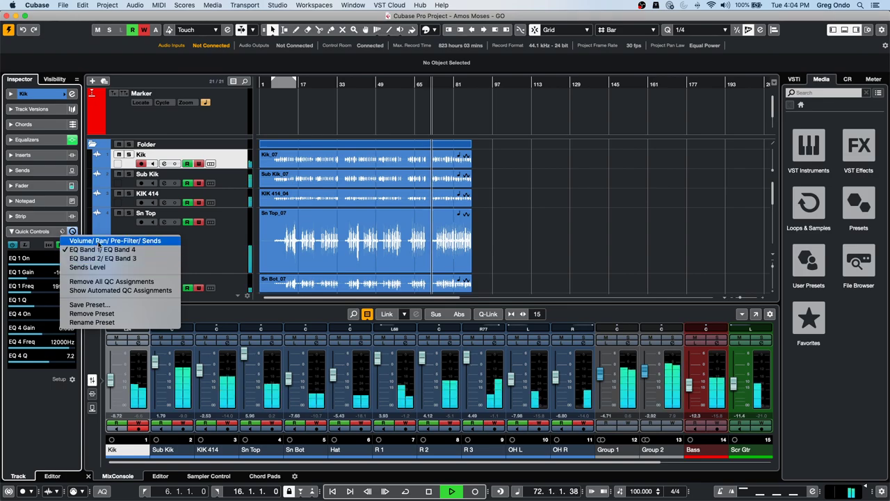
pyautogui.click(90, 241)
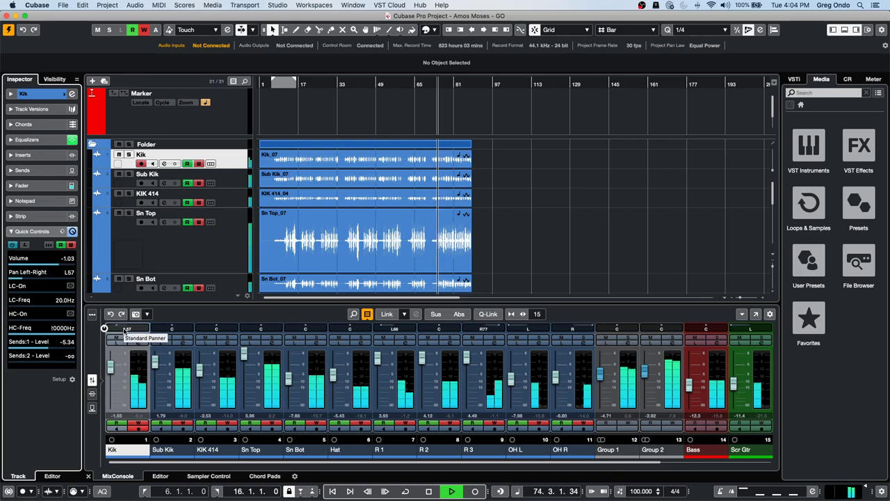
# Load the Volume/Pan/Pre-Filter/Sends quick control preset on the Sub Kik track and raise its volume to 6.02.
pyautogui.click(238, 185)
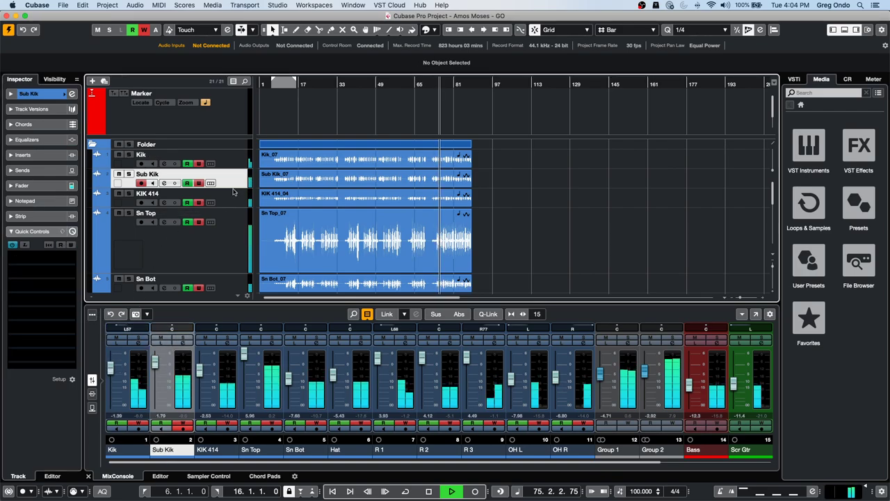
pyautogui.click(63, 237)
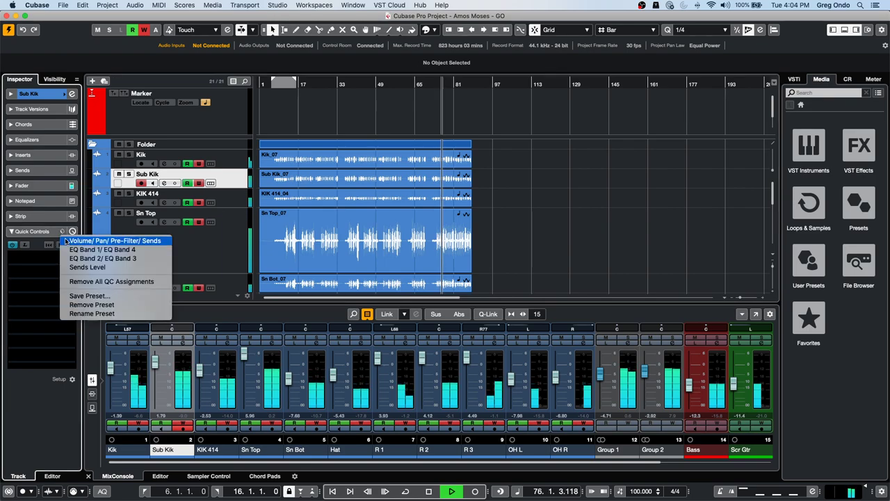
pyautogui.click(70, 236)
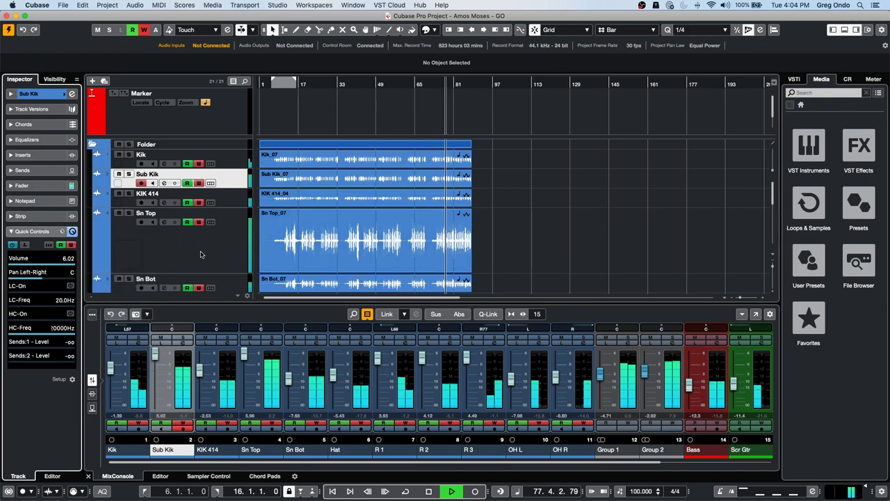
# Load the Volume/Pan/Pre-Filter/Sends quick control preset on the Sn Top track, lower its volume to -10.5, and stop playback.
pyautogui.click(178, 238)
pyautogui.click(62, 235)
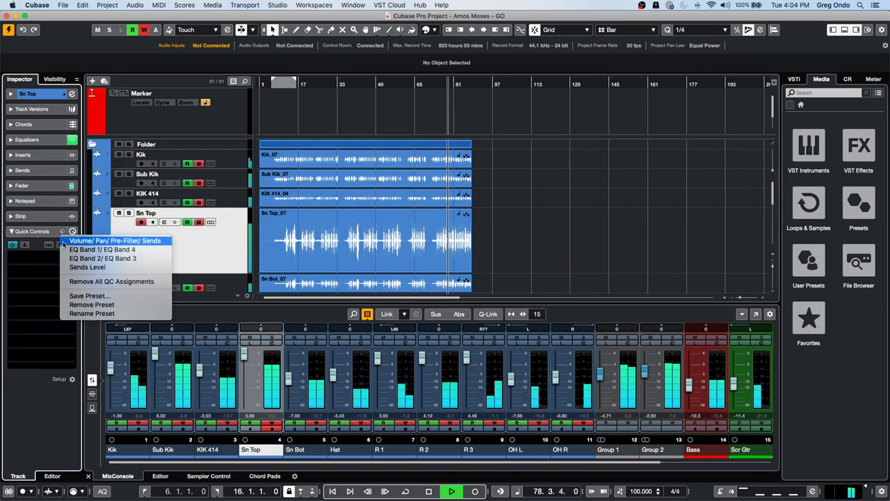
pyautogui.click(78, 241)
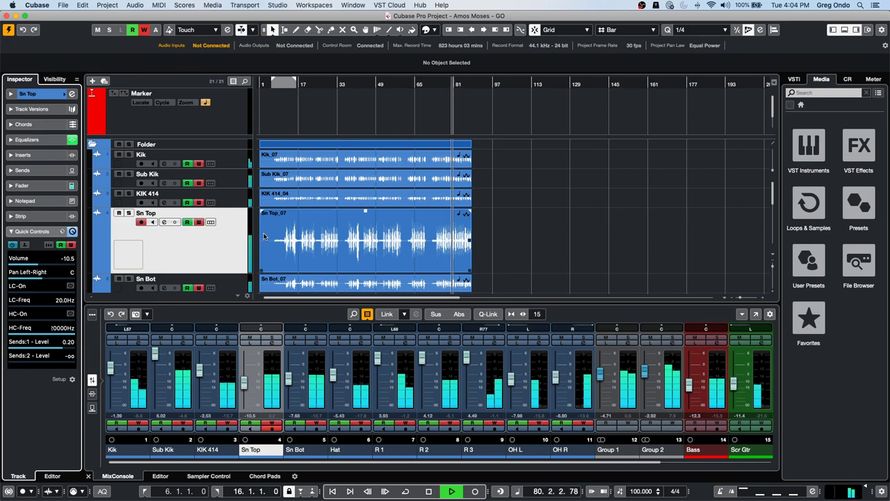
pyautogui.press('space')
# Insert the VST Bass Amp effect in the first insert slot of the Bass track.
pyautogui.scroll(-5, 421, 213)
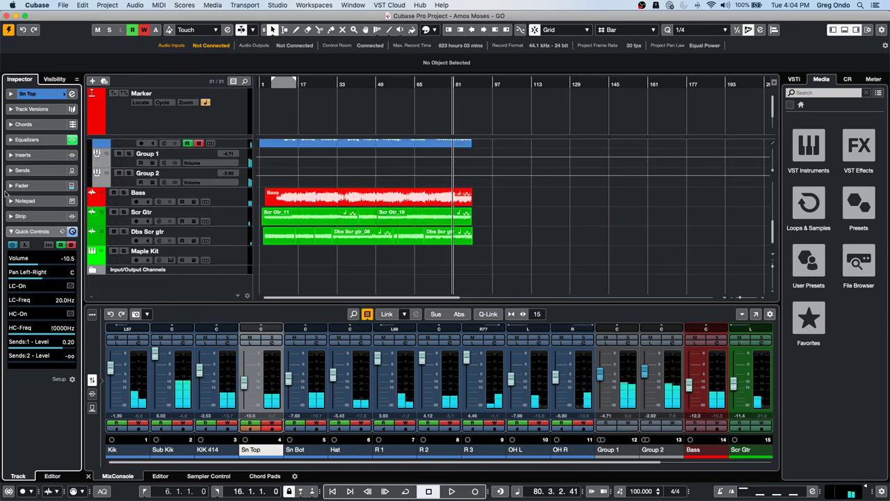
pyautogui.click(234, 206)
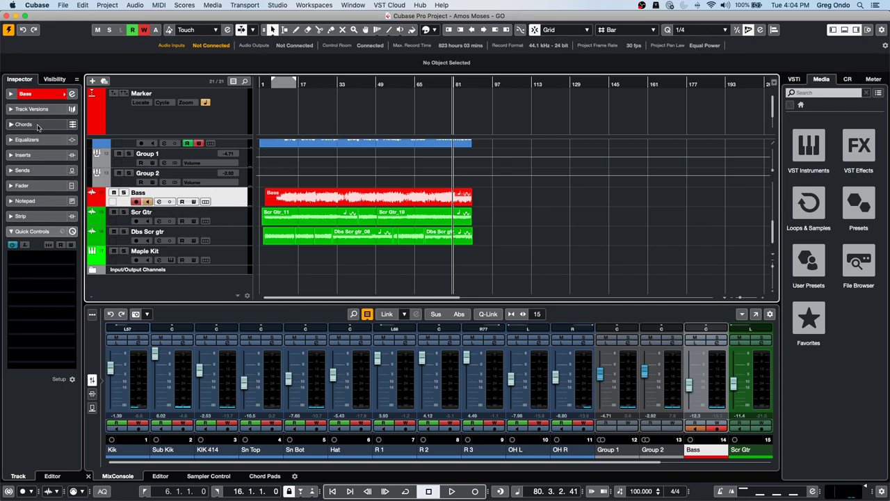
pyautogui.click(45, 153)
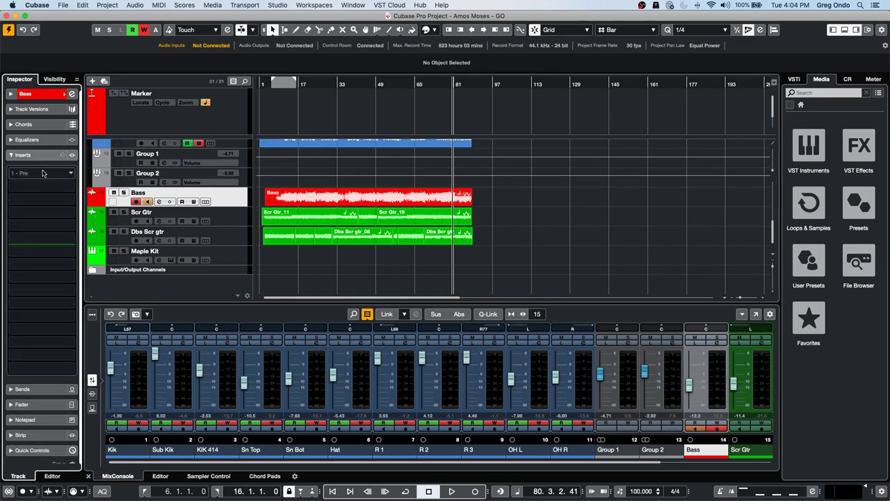
pyautogui.click(42, 174)
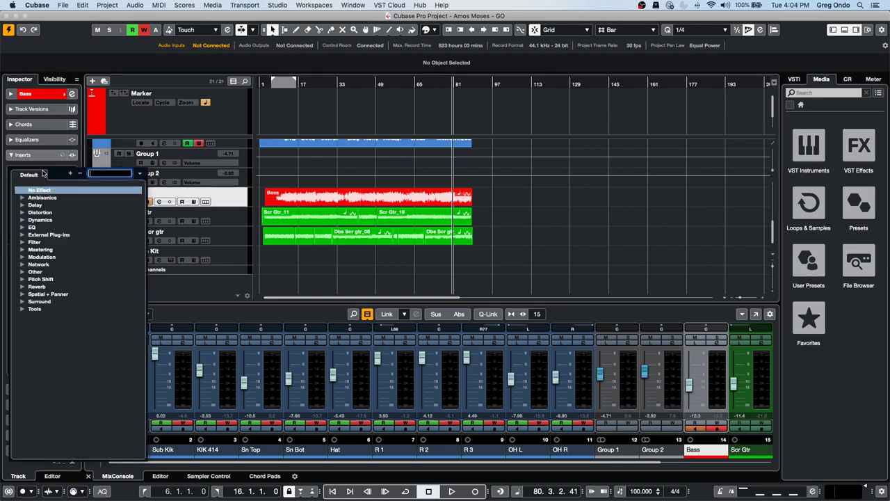
pyautogui.click(22, 213)
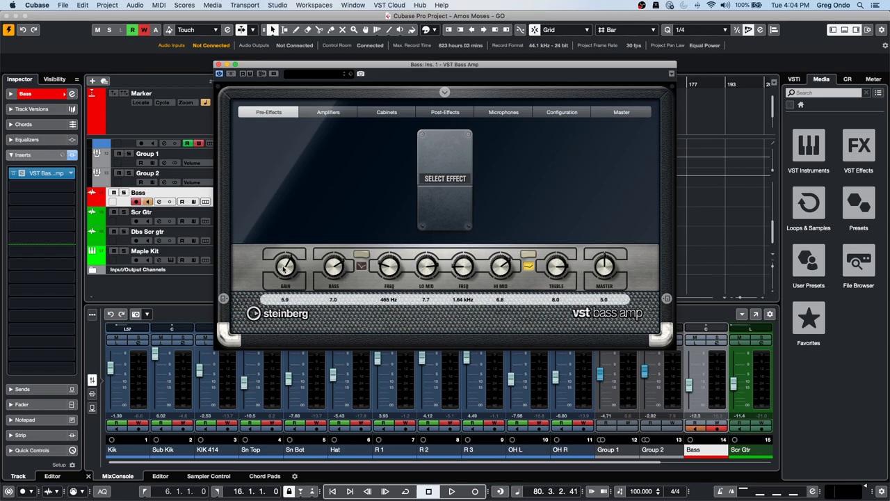
# Assign the VST Bass Amp's Gain to the Bass track's first quick control in Learn mode and set it to 6.5.
pyautogui.click(38, 450)
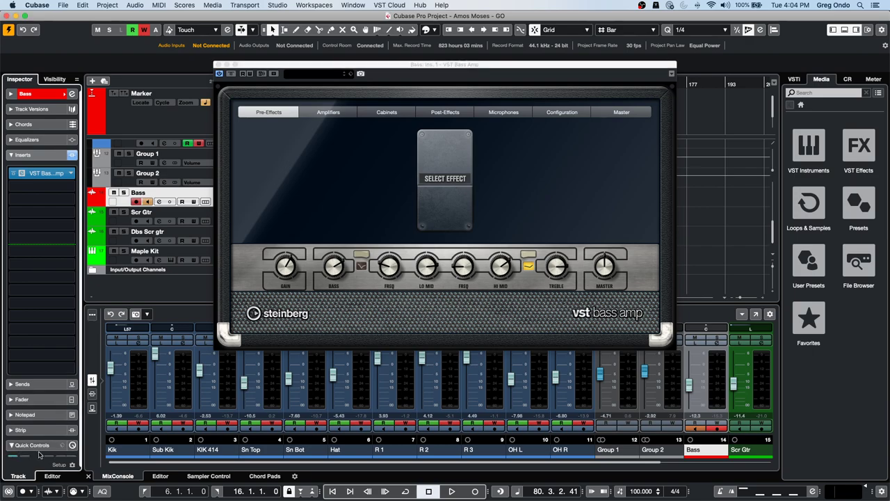
pyautogui.click(25, 244)
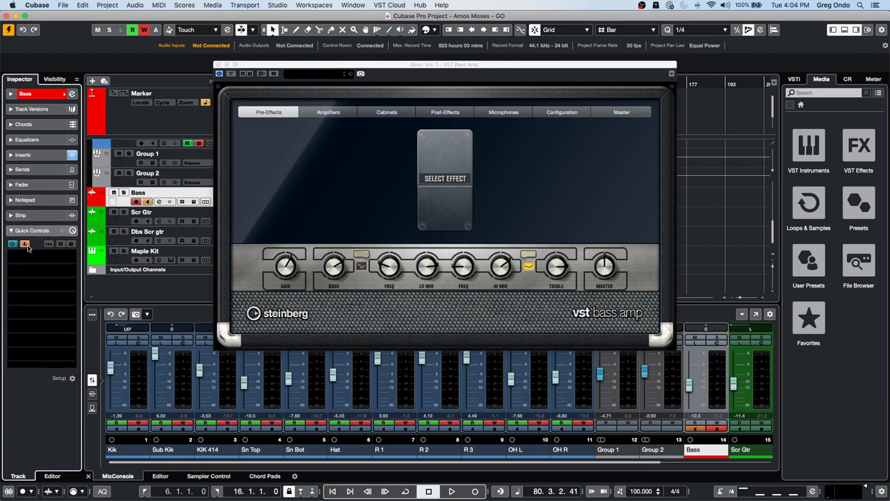
pyautogui.click(284, 270)
pyautogui.moveTo(295, 278); pyautogui.dragTo(285, 295)
pyautogui.moveTo(23, 259); pyautogui.dragTo(26, 275)
pyautogui.press('space')
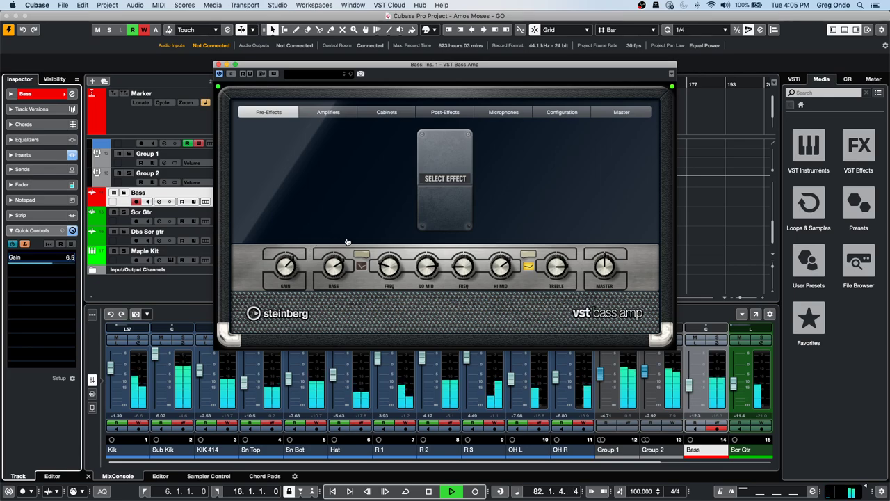
# Assign the VST Bass Amp's Treble to the Bass track's second quick control in Learn mode and set it to 7.6.
pyautogui.rightClick(556, 263)
pyautogui.press('Escape')
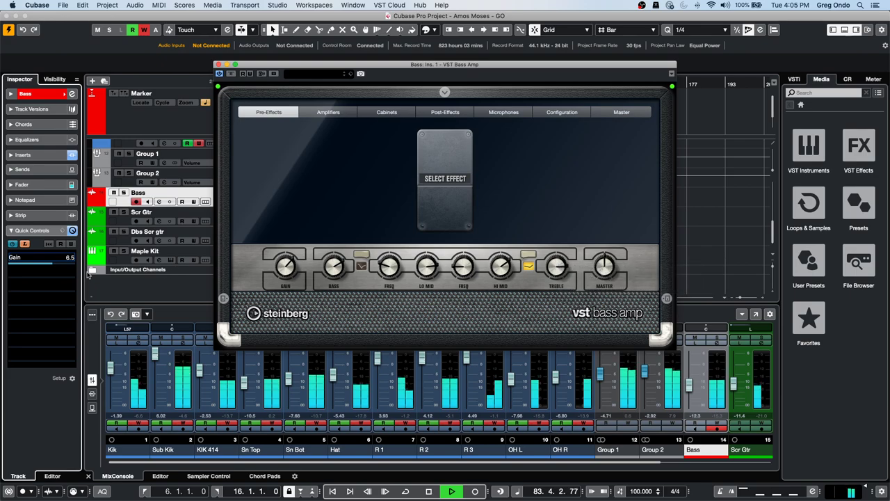
pyautogui.click(30, 275)
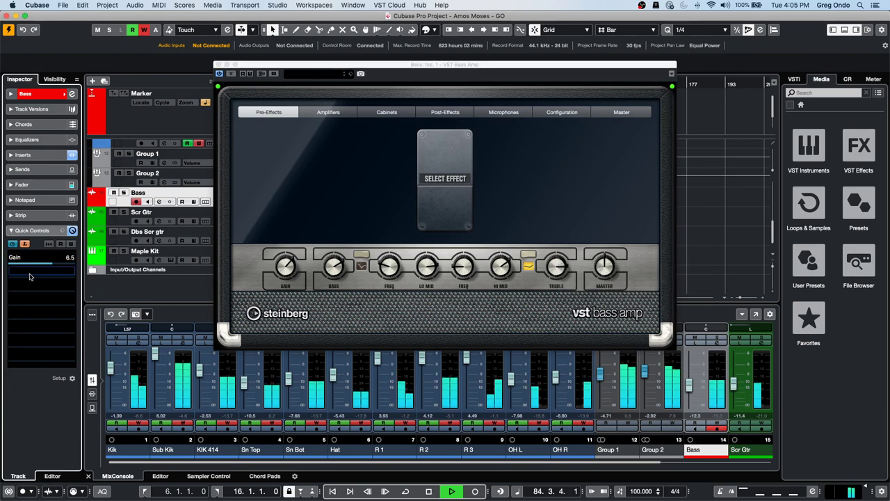
pyautogui.press('space')
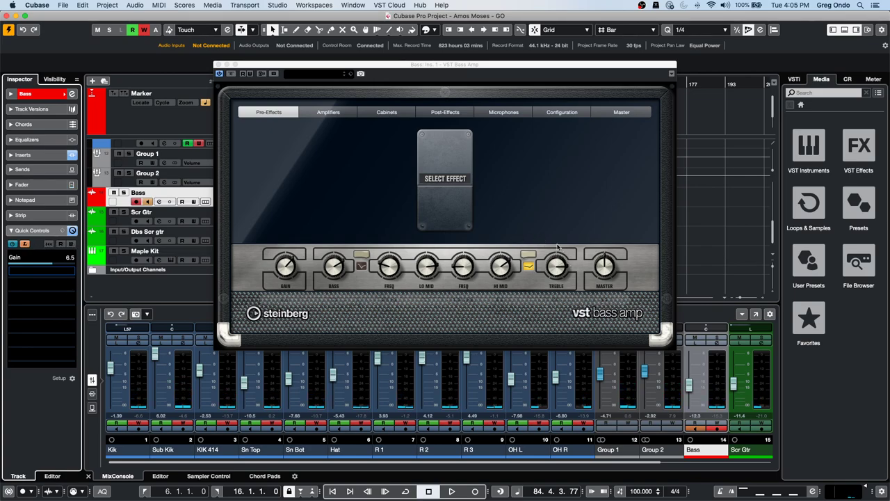
pyautogui.click(562, 266)
pyautogui.moveTo(564, 267); pyautogui.dragTo(560, 264)
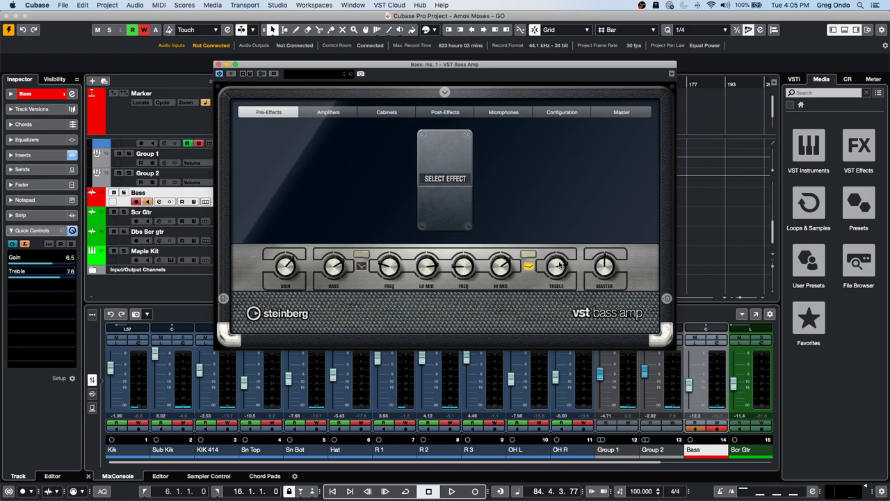
# Play the project while lowering the VST Bass Amp's Gain to 1.4 from the controller, then stop playback.
pyautogui.press('space')
pyautogui.scroll(5, 559, 265)
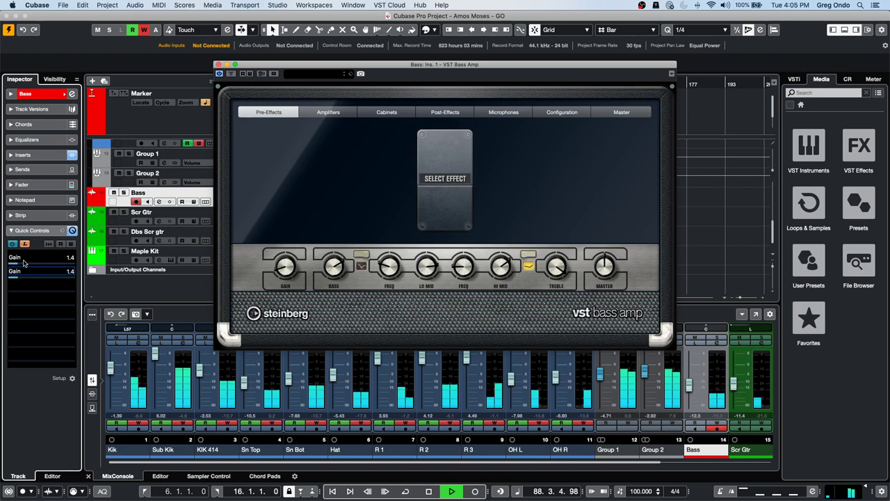
pyautogui.press('space')
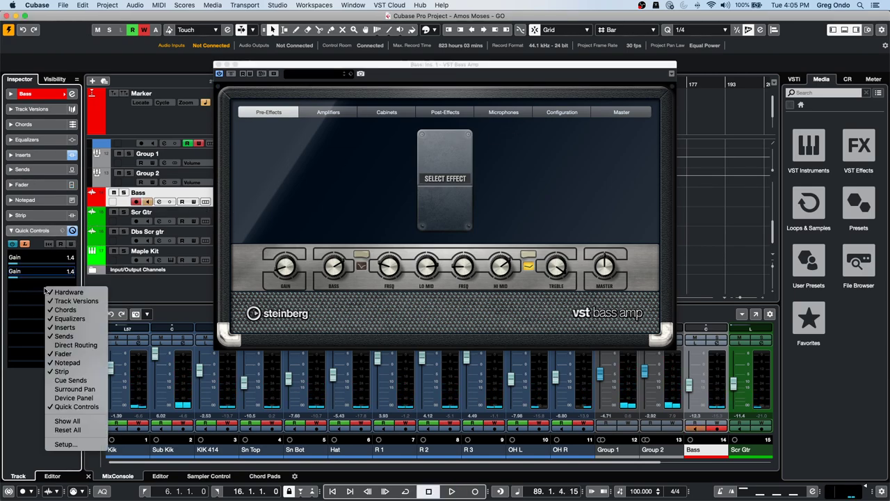
# Hide the Track Versions section in the Inspector and reopen the Bass track's Quick Controls section.
pyautogui.rightClick(45, 289)
pyautogui.click(73, 300)
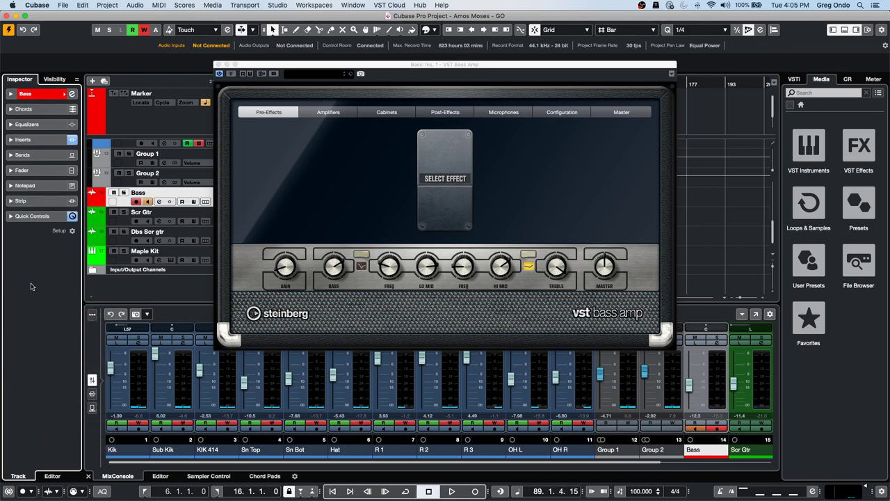
pyautogui.click(39, 216)
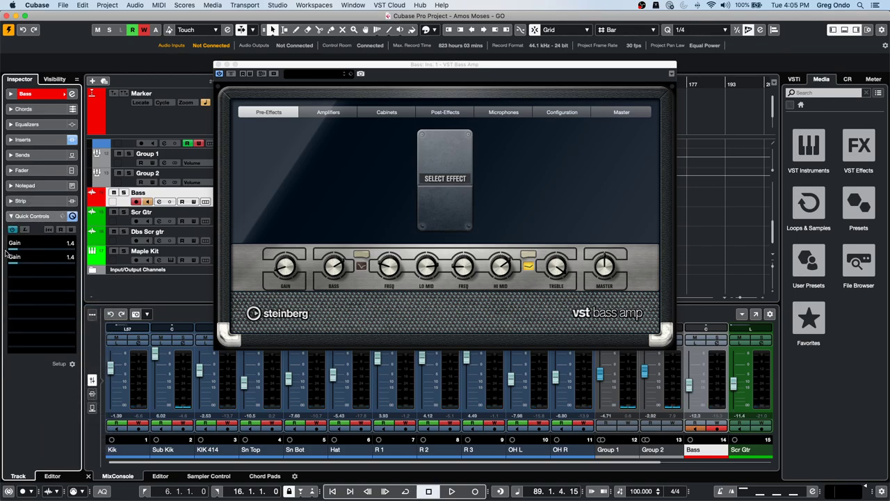
# Assign the Input Filter's PreGain parameter to the Bass track's third quick control.
pyautogui.click(43, 272)
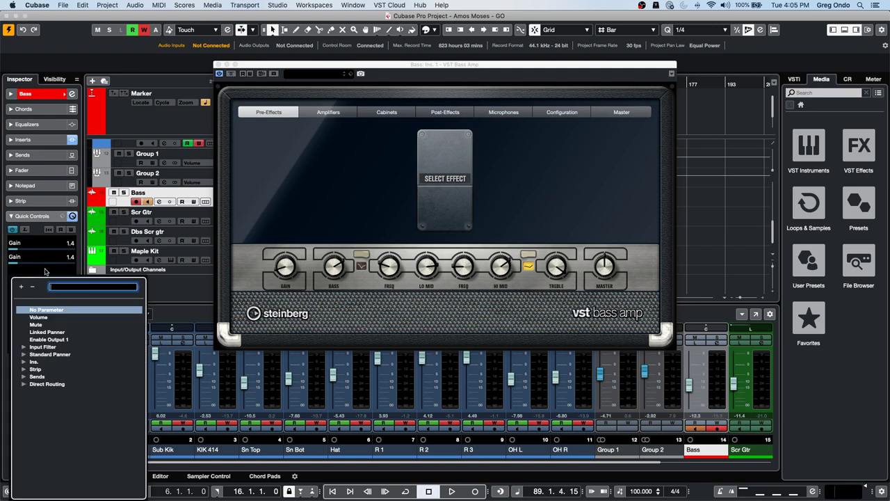
pyautogui.click(26, 347)
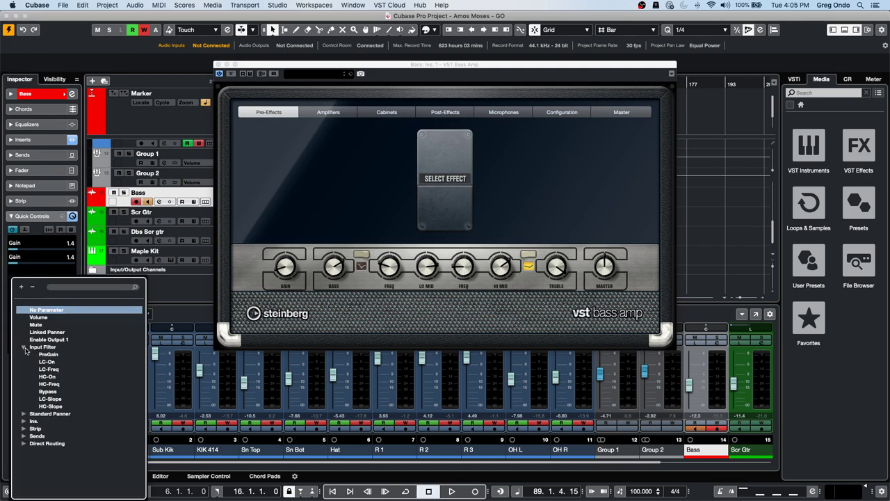
pyautogui.click(46, 356)
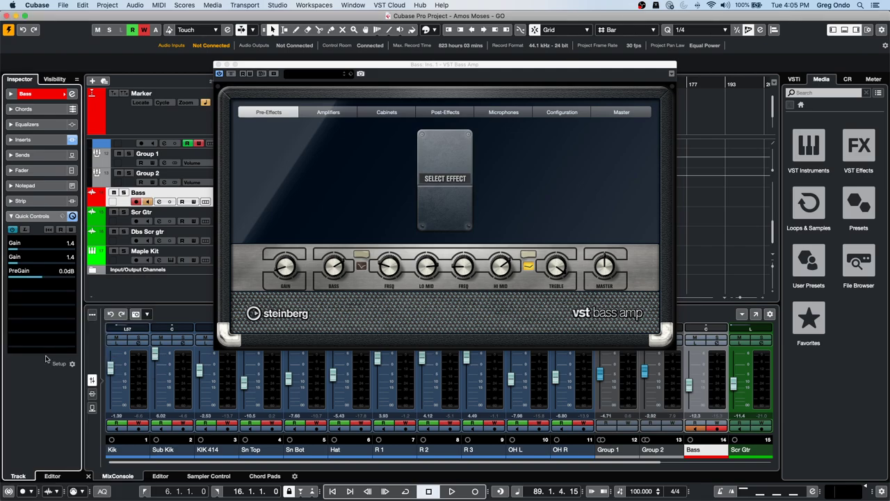
# Assign the VST Bass Amp's Speaker/Cabinet parameter Mic 1 Type to the Bass track's fourth quick control.
pyautogui.click(39, 286)
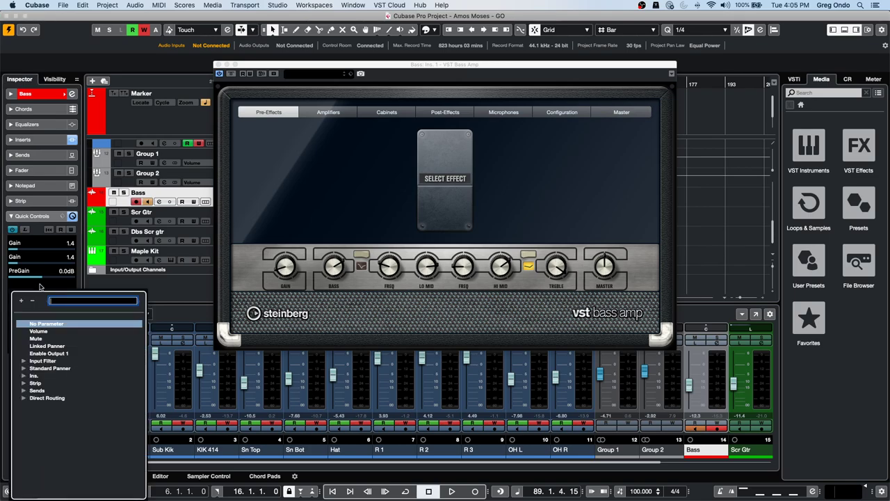
pyautogui.click(24, 376)
pyautogui.click(33, 383)
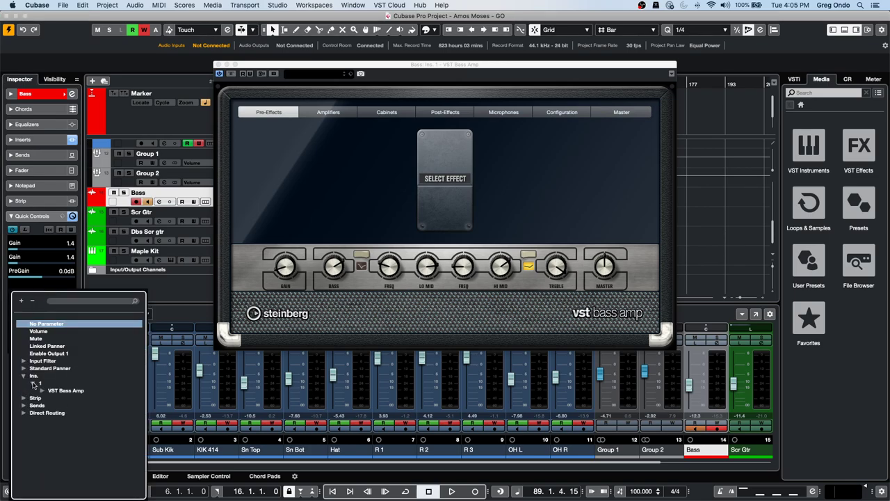
pyautogui.click(42, 391)
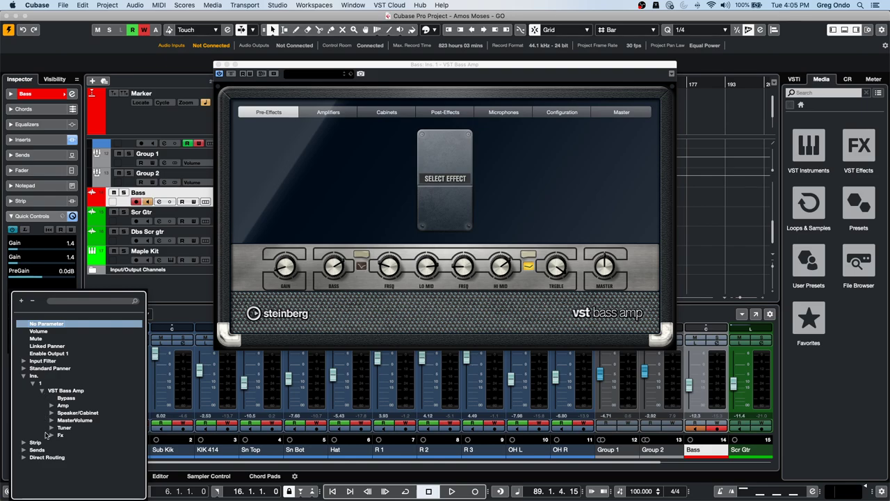
pyautogui.click(52, 412)
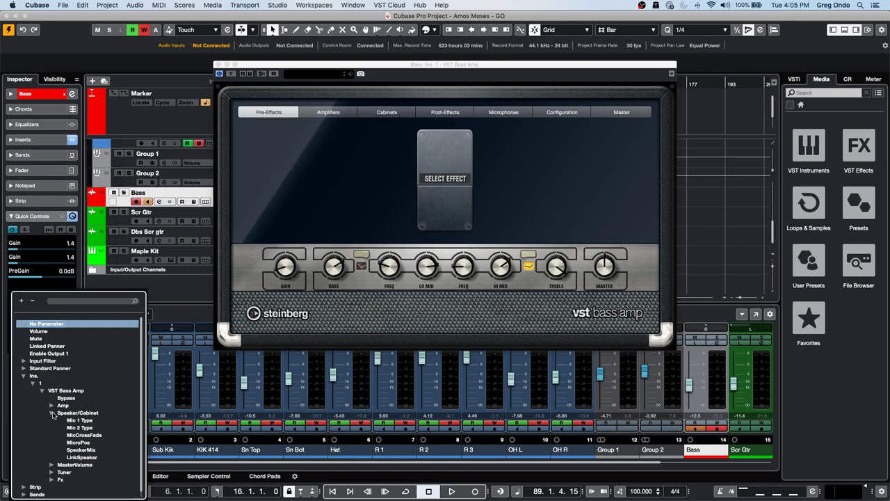
pyautogui.doubleClick(95, 421)
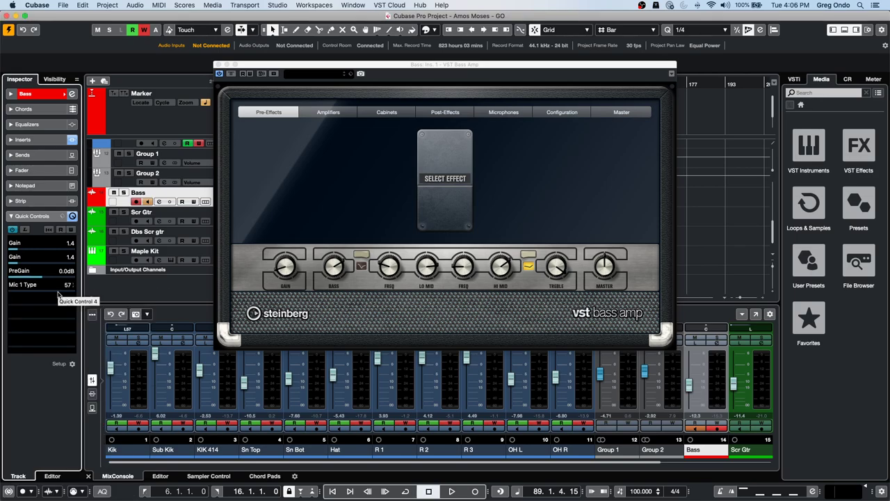
# Look through the Bass track's quick control preset options and close the VST Bass Amp window.
pyautogui.click(63, 216)
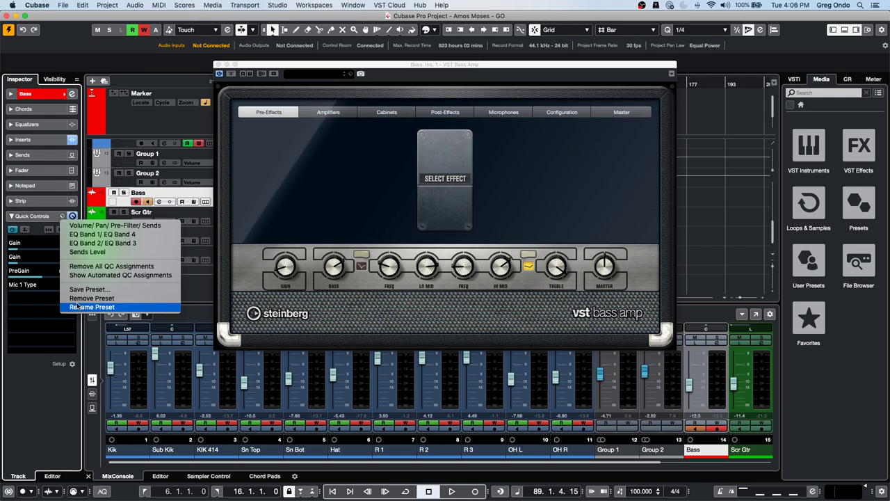
pyautogui.click(219, 64)
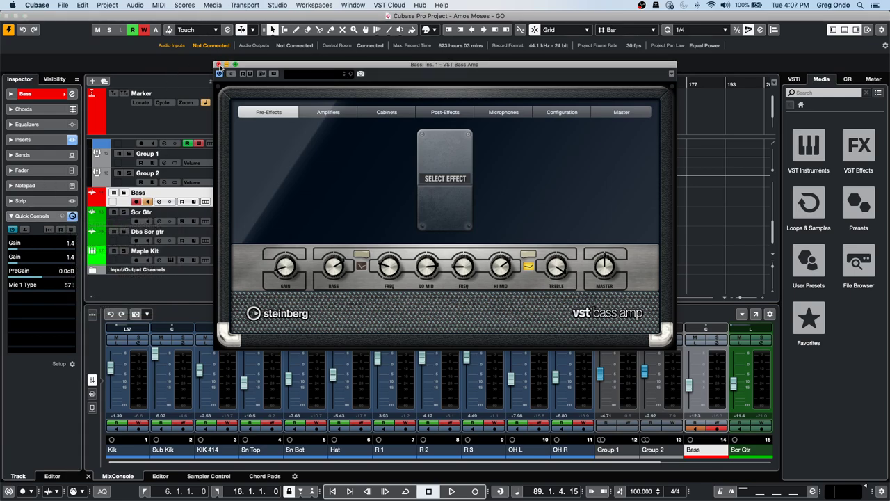
pyautogui.click(218, 64)
# Import track 1 from the bicycle.cpr project as a new track in the Amos Moses - GO project.
pyautogui.click(63, 5)
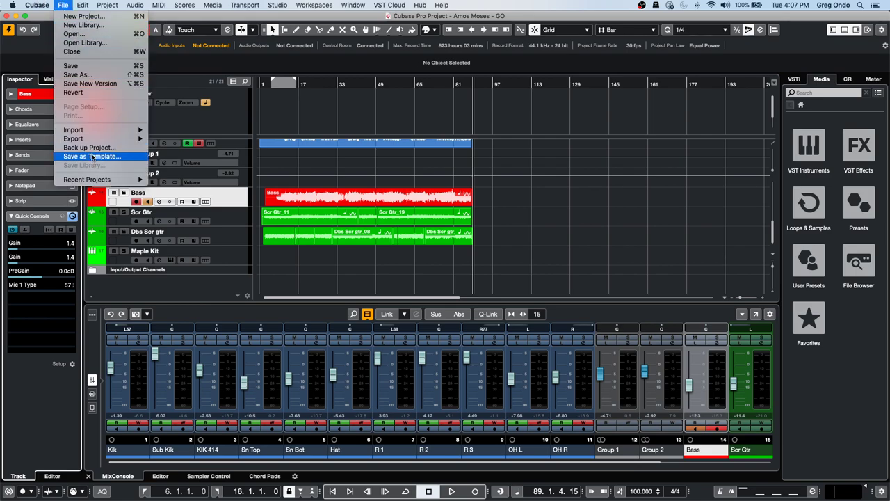
pyautogui.moveTo(97, 130)
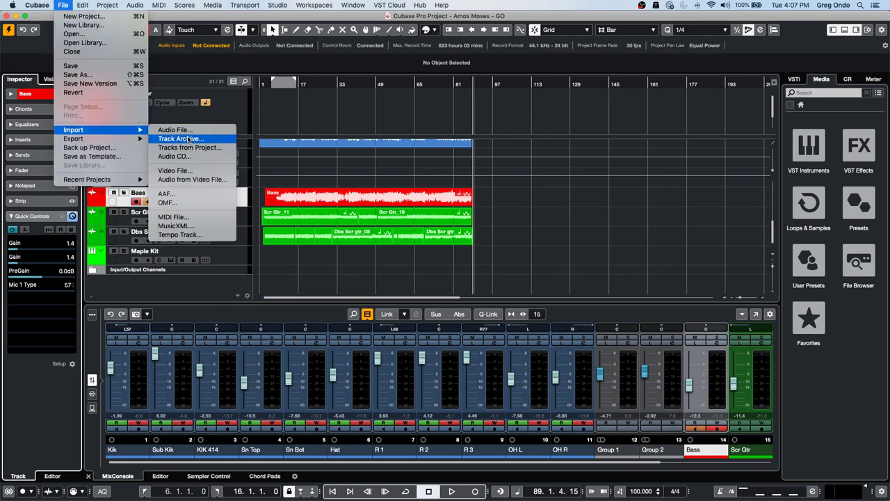
pyautogui.click(190, 148)
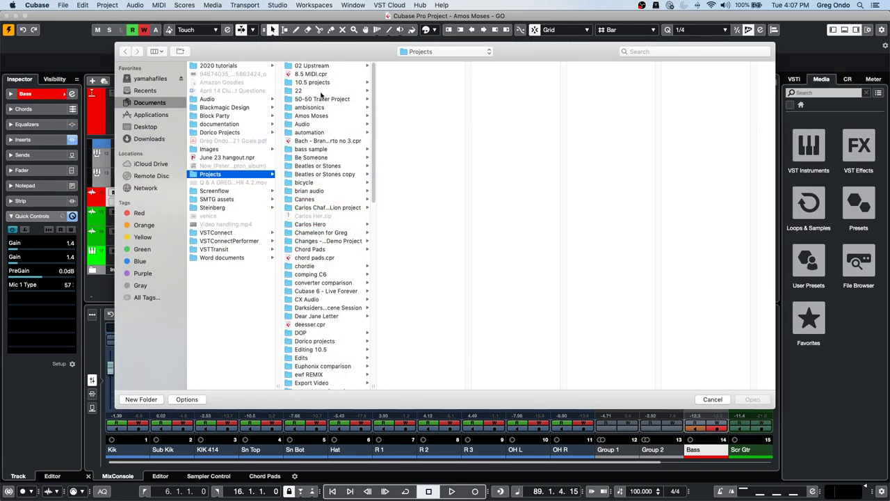
pyautogui.click(310, 183)
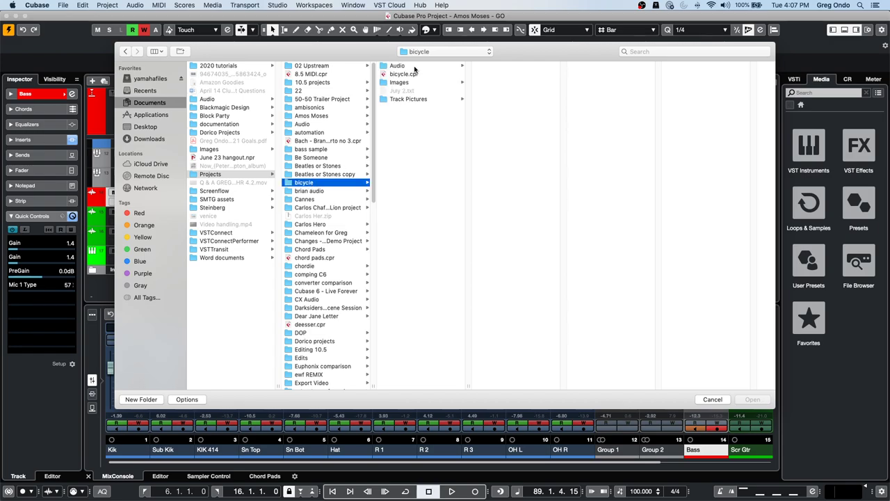
pyautogui.doubleClick(411, 74)
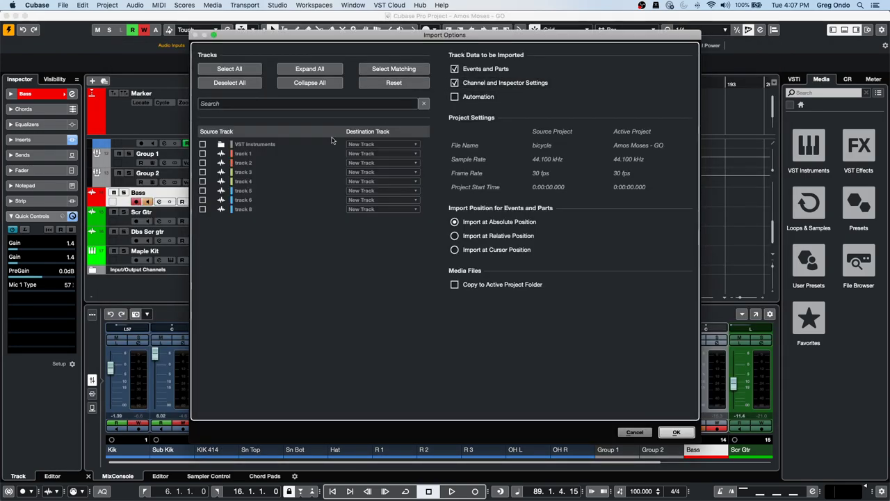
pyautogui.click(203, 154)
pyautogui.click(675, 431)
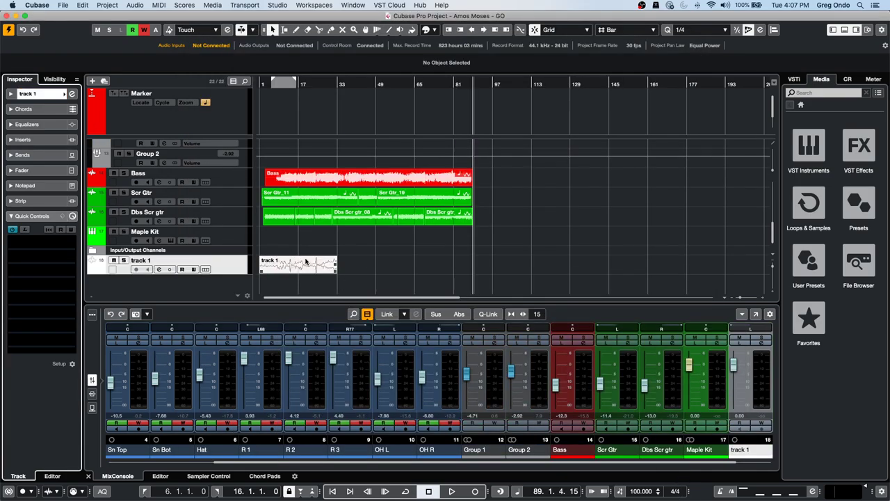
# Audition the imported track 1 event with the Play tool.
pyautogui.rightClick(267, 270)
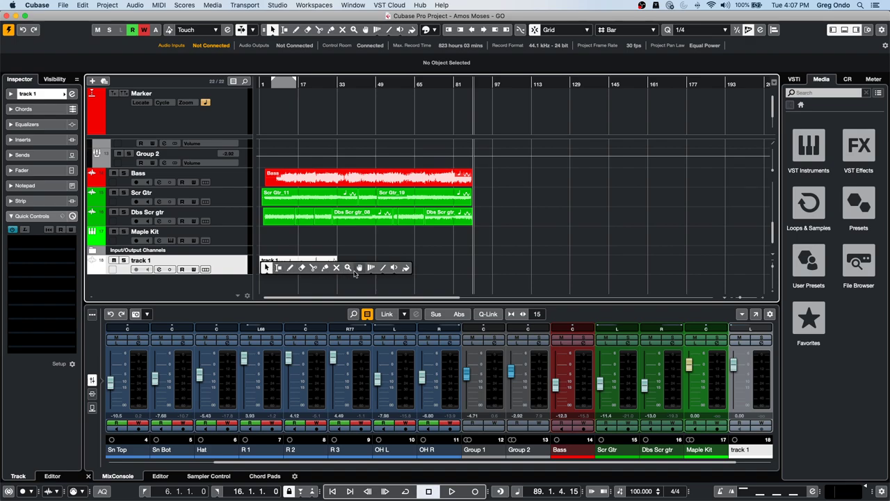
pyautogui.click(394, 270)
pyautogui.click(291, 264)
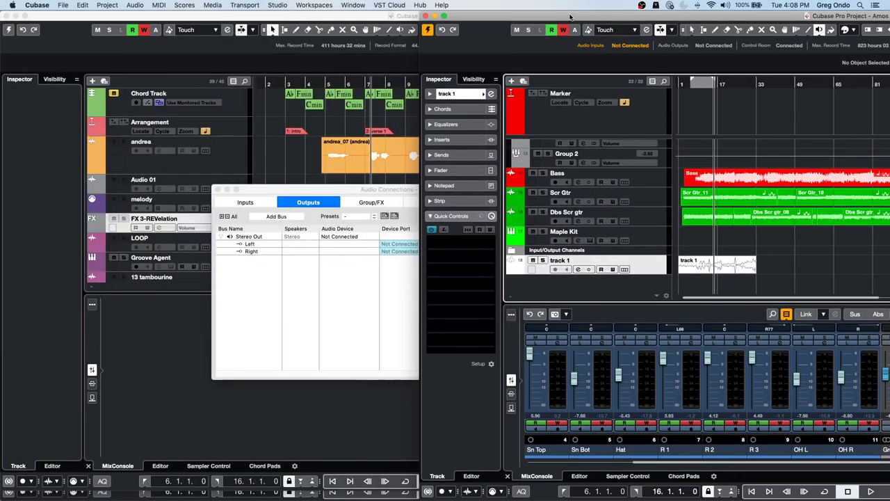
# Copy the LOOP track's event at bar 5 from the beatles stones t project onto track 1 of Amos Moses - GO, and enlarge that project's window.
pyautogui.click(217, 190)
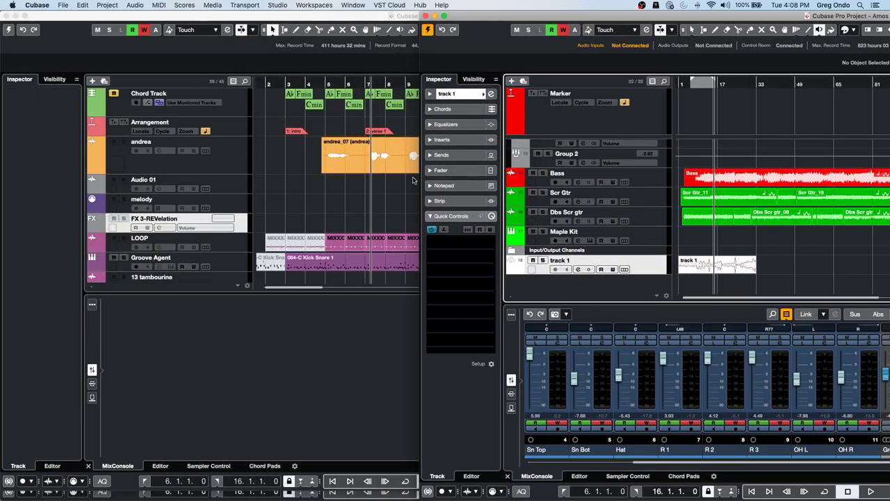
pyautogui.click(331, 244)
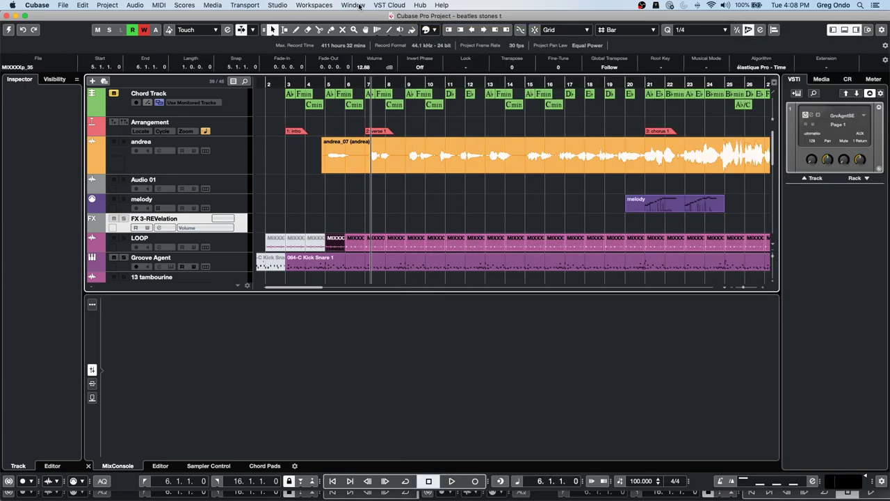
pyautogui.moveTo(357, 20); pyautogui.dragTo(86, 24)
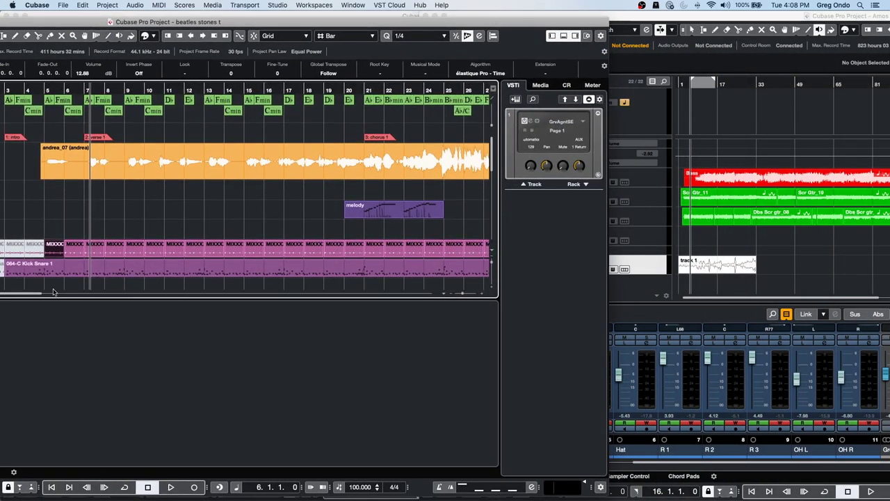
pyautogui.moveTo(54, 253); pyautogui.dragTo(788, 263)
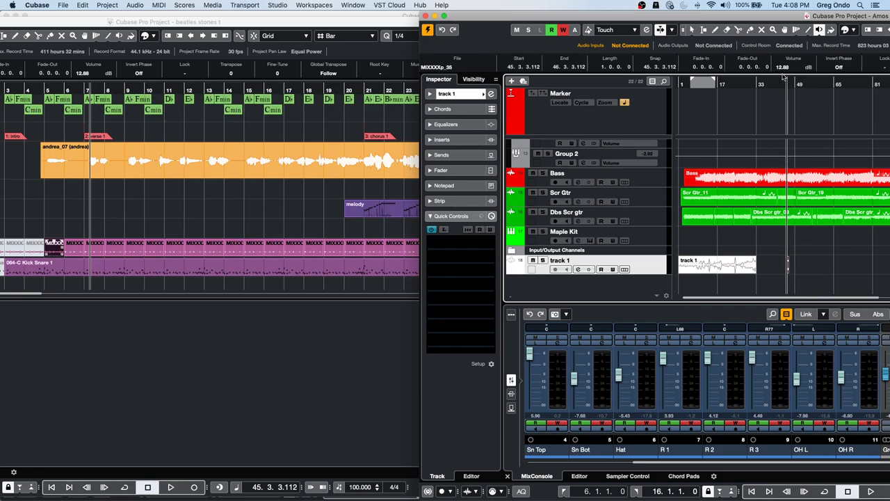
pyautogui.click(445, 15)
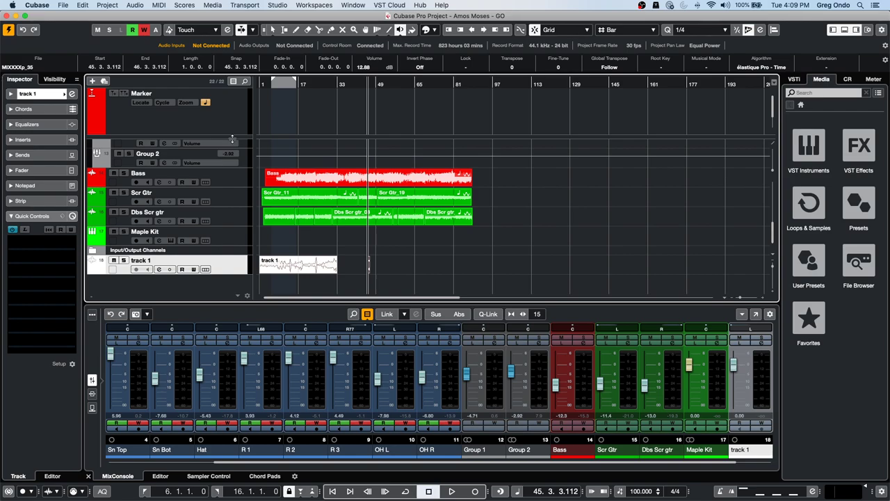
# Open the Bass event in the Sample Editor using the Object Selection tool and zoom in on its waveform around bars 28 to 30.
pyautogui.click(301, 263)
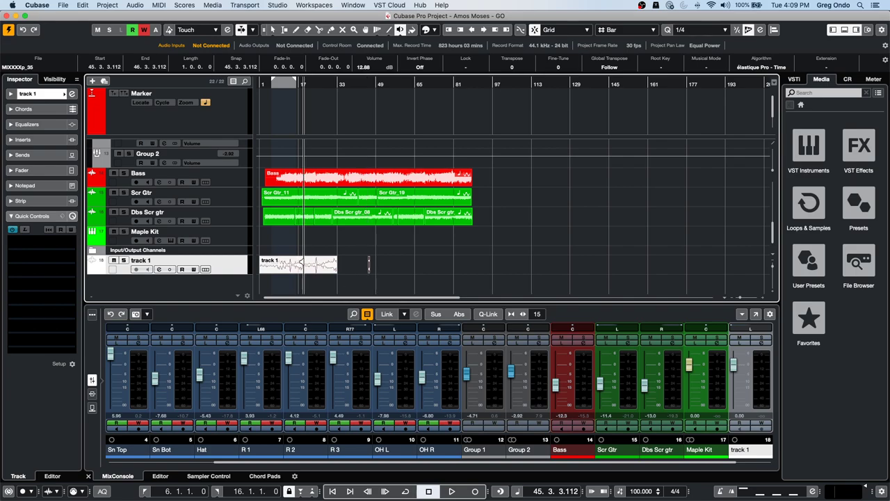
pyautogui.scroll(1, 302, 261)
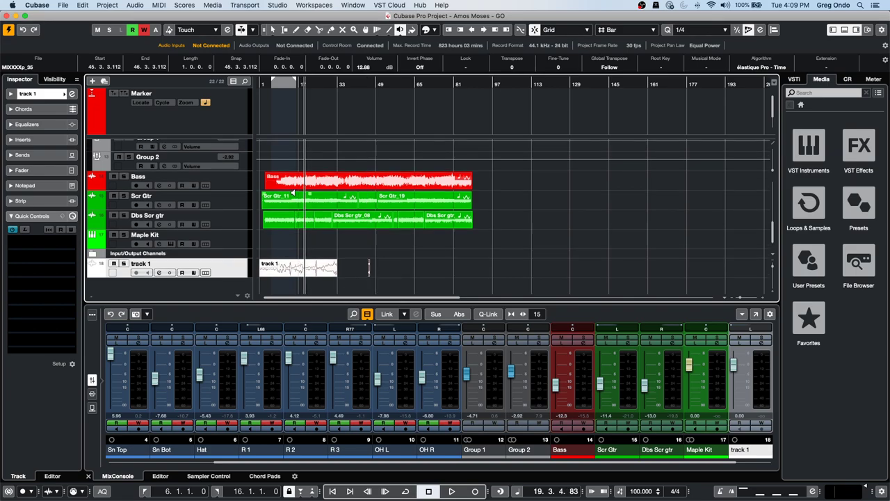
pyautogui.press('1')
pyautogui.click(301, 185)
pyautogui.doubleClick(300, 185)
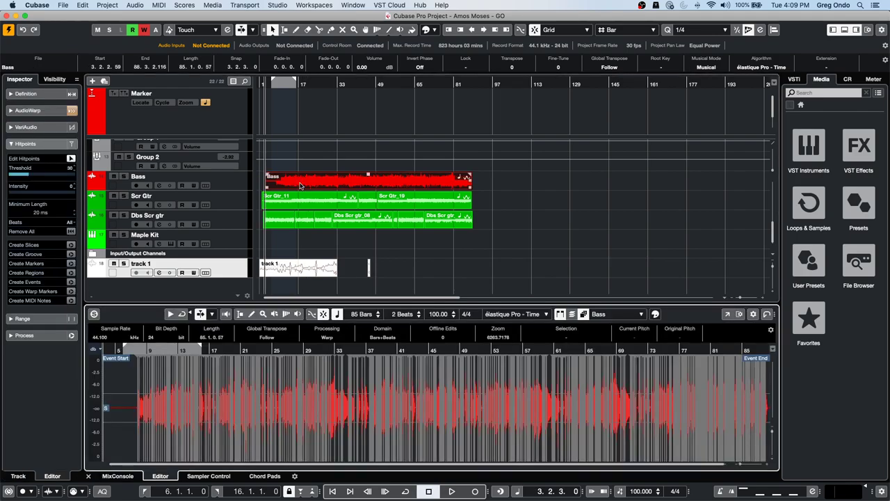
pyautogui.click(300, 349)
pyautogui.moveTo(300, 349); pyautogui.dragTo(304, 388)
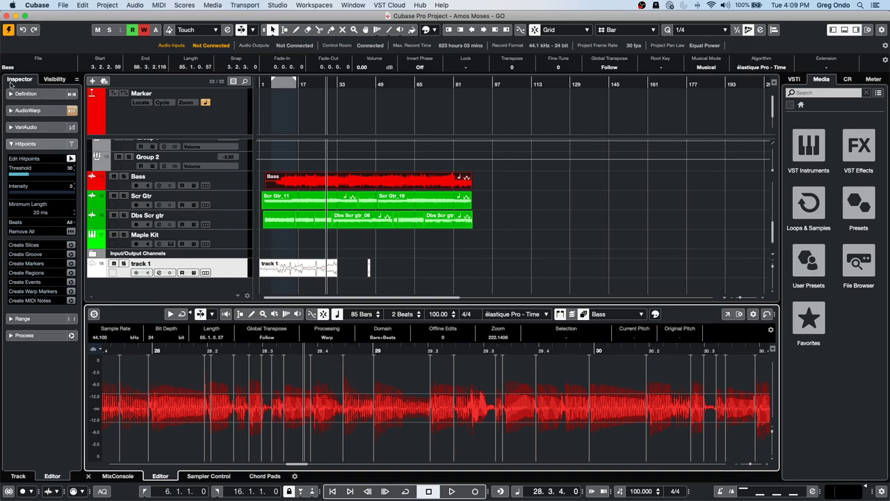
# Turn on VariAudio editing for the Bass event and enlarge the Sample Editor to show more pitch segments.
pyautogui.click(38, 130)
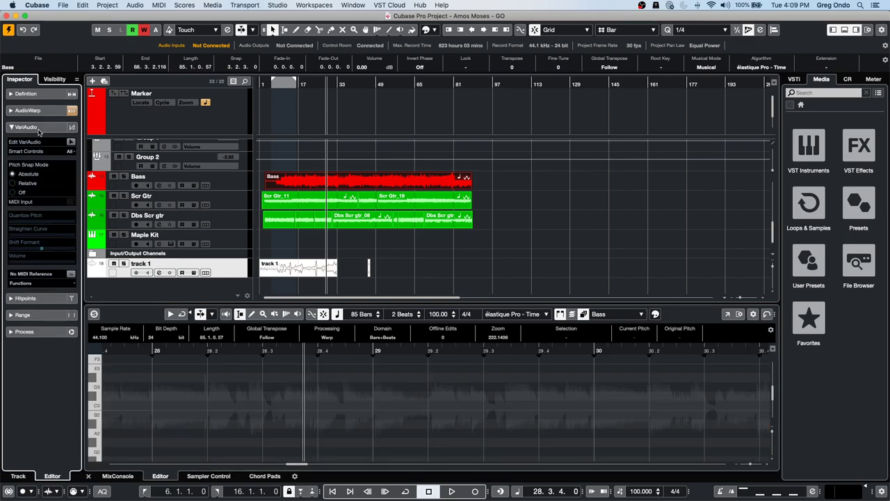
pyautogui.click(71, 141)
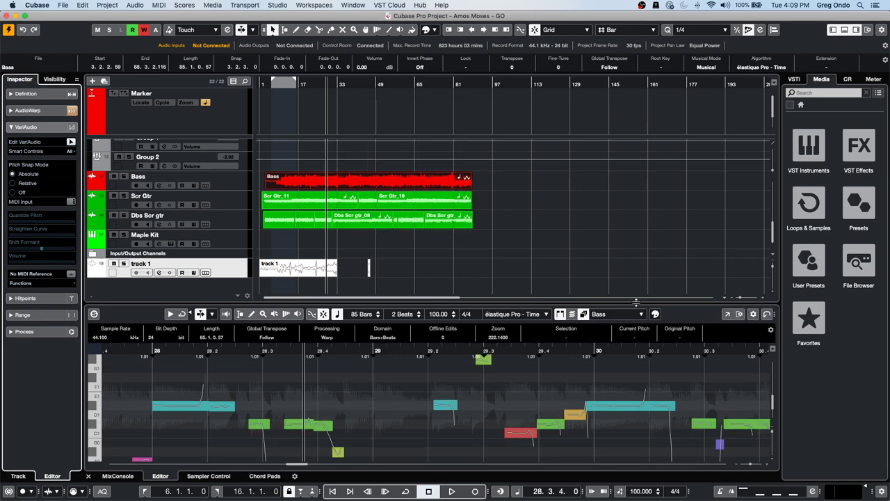
pyautogui.moveTo(632, 304); pyautogui.dragTo(633, 225)
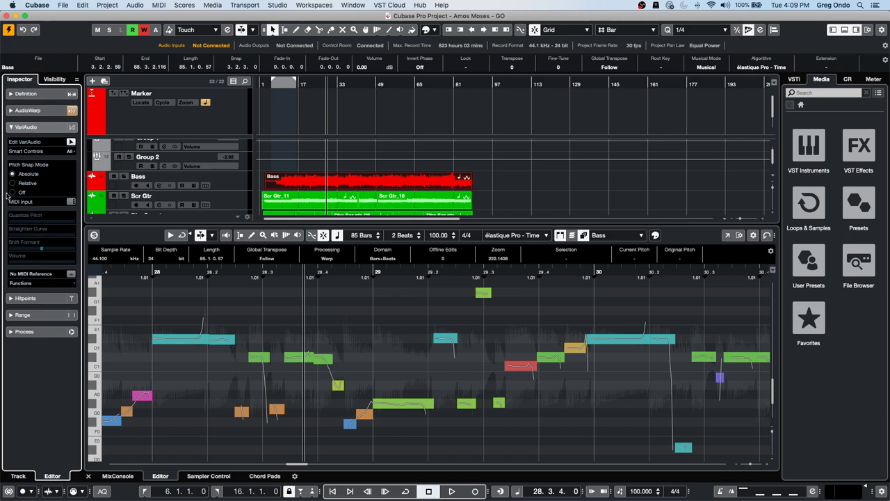
# Enable VariAudio MIDI Input and select the first Bass segment at bar 28.
pyautogui.click(71, 202)
pyautogui.click(184, 338)
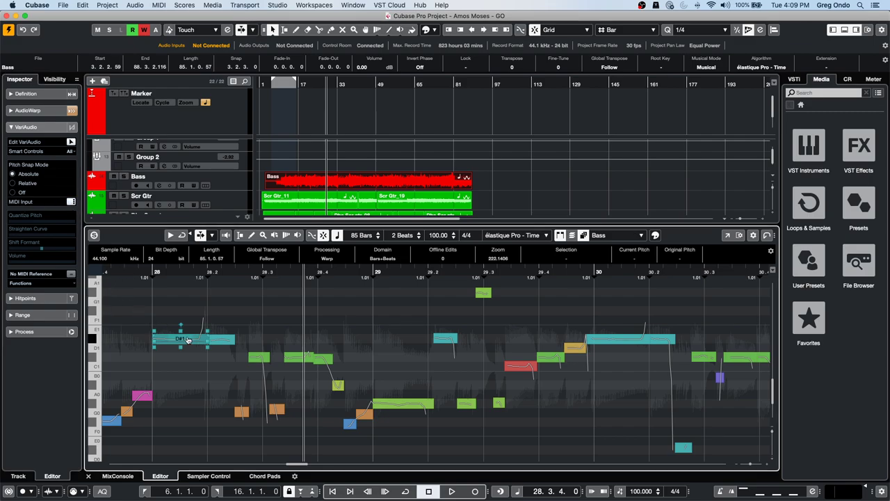
pyautogui.press('Delete')
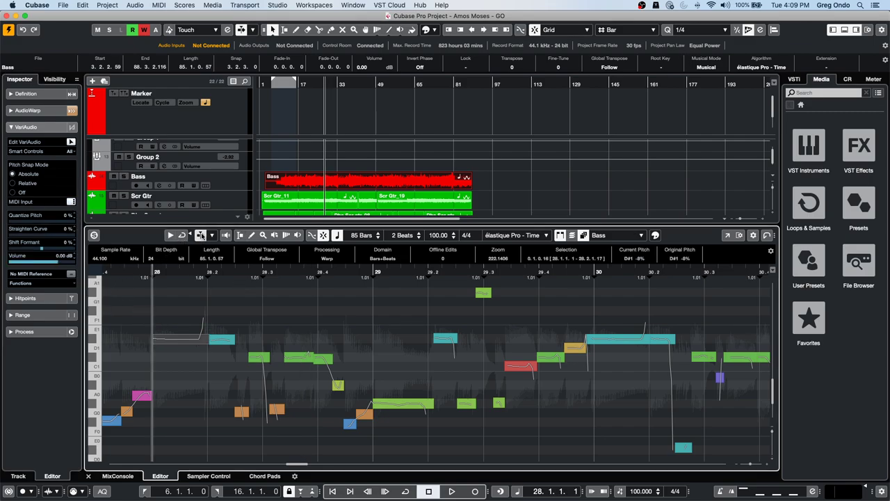
# Turn on Acoustic Feedback and reactivate VariAudio editing with MIDI Input for the first segment at bar 28.
pyautogui.click(239, 235)
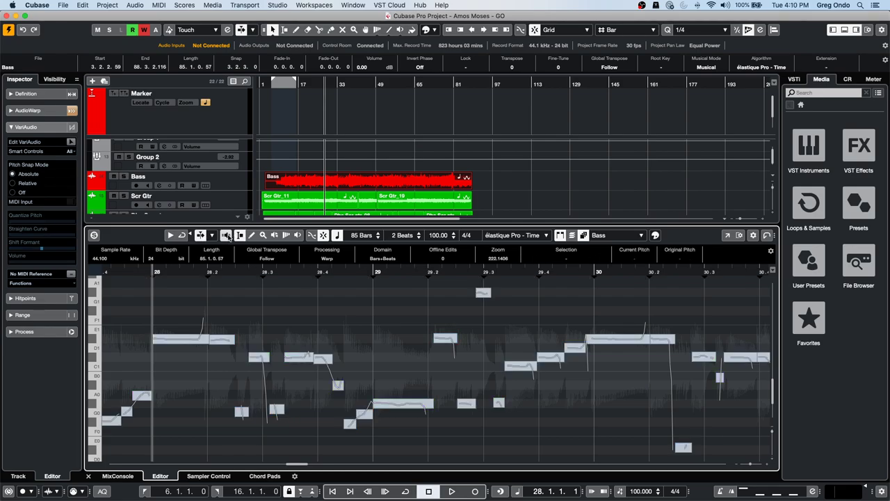
pyautogui.click(71, 143)
pyautogui.click(180, 339)
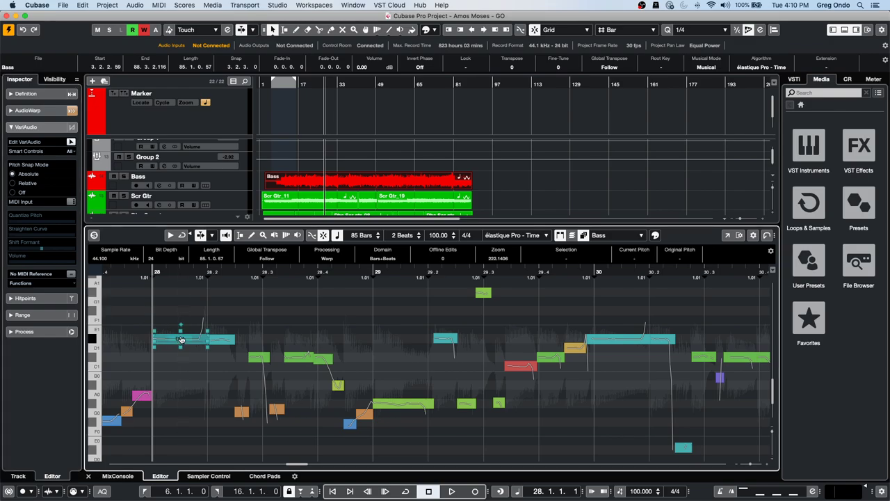
pyautogui.click(180, 339)
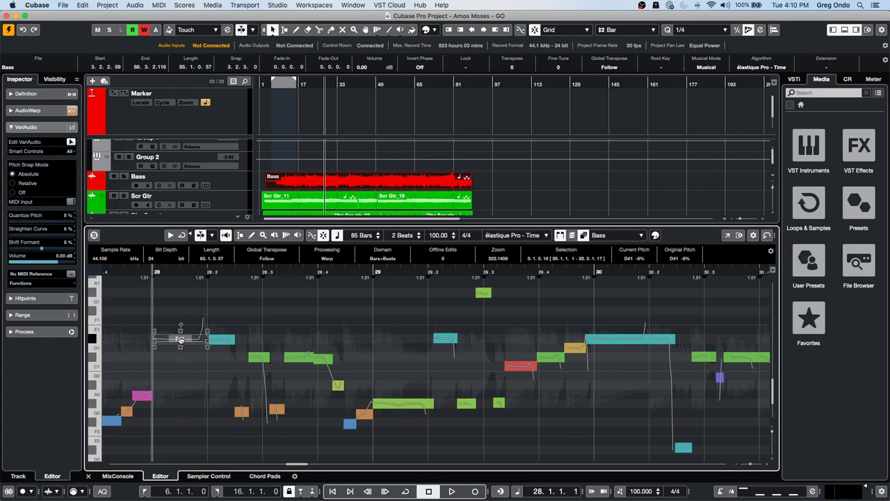
pyautogui.press('Delete')
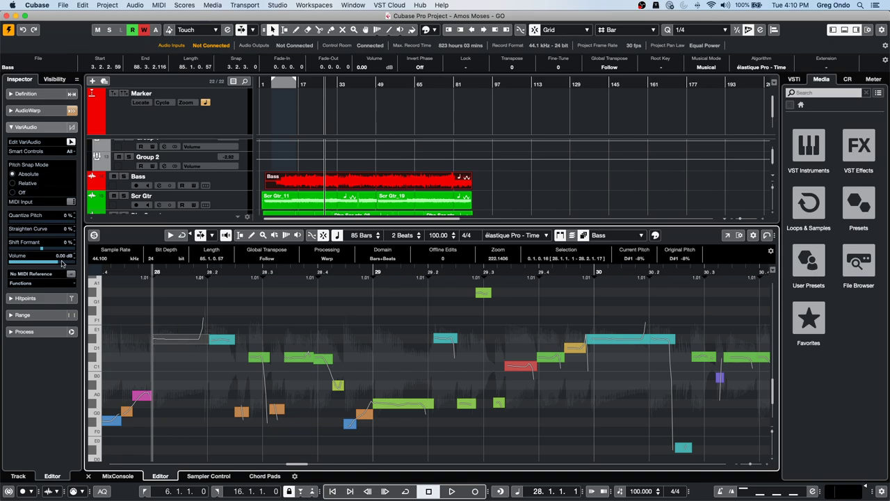
pyautogui.click(73, 202)
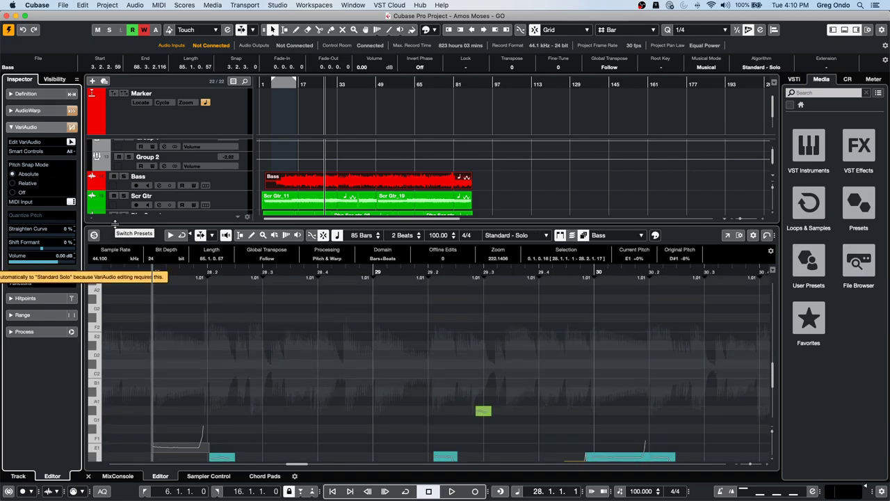
# Transpose the selected segment at bar 28 in semitone steps down to C1, up to G1, down to D1, and finally to E1.
pyautogui.scroll(-2, 163, 209)
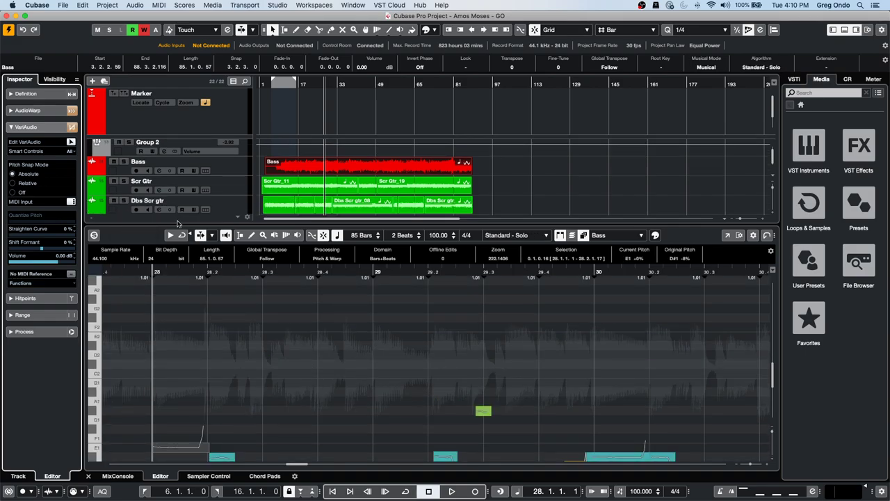
pyautogui.scroll(2, 227, 338)
pyautogui.scroll(-6, 228, 338)
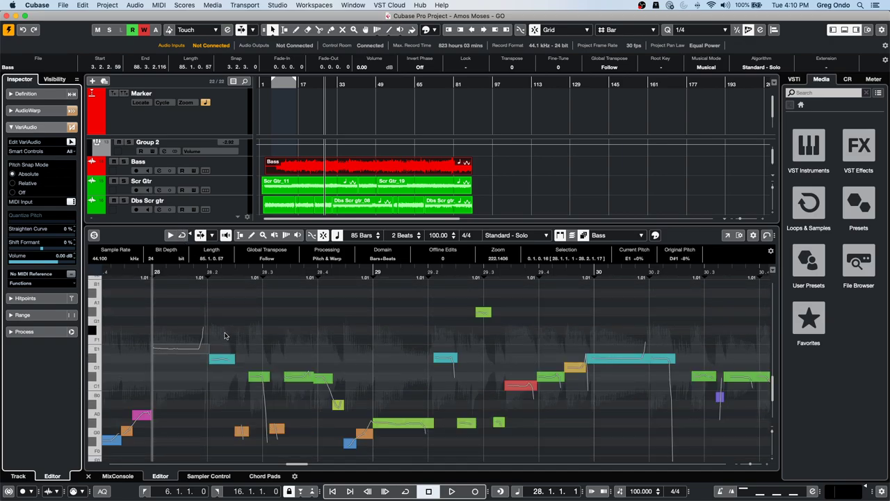
pyautogui.press('Down')
pyautogui.press('Down')
pyautogui.press('Down')
pyautogui.press('Down')
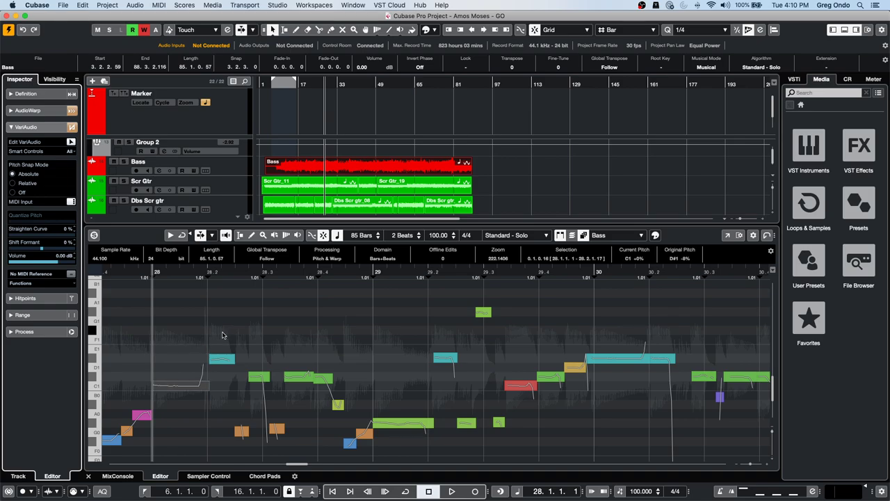
pyautogui.press('Up')
pyautogui.press('Up')
pyautogui.press('Up')
pyautogui.press('Up')
pyautogui.press('Up')
pyautogui.press('Up')
pyautogui.press('Up')
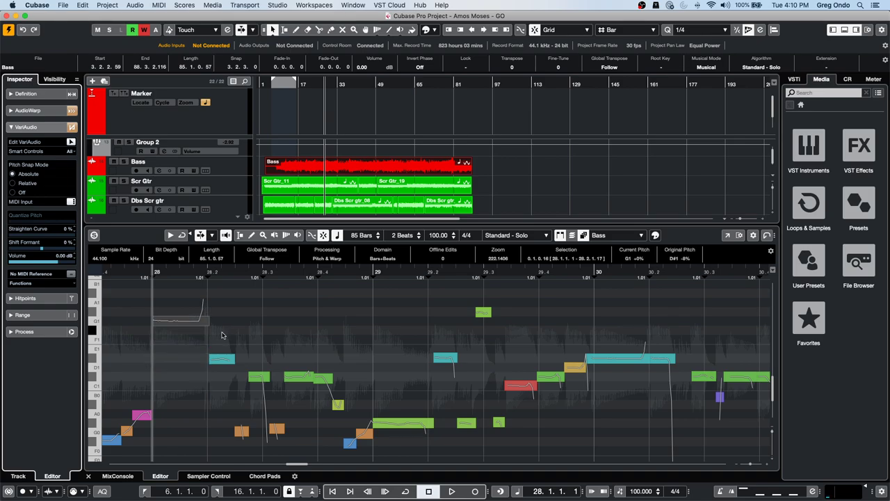
pyautogui.press('Down')
pyautogui.press('Down')
pyautogui.press('Down')
pyautogui.press('Down')
pyautogui.press('Down')
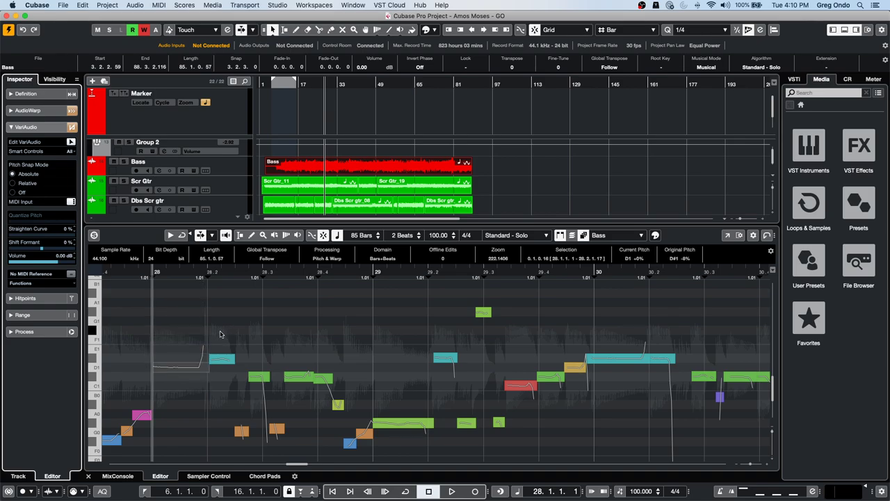
pyautogui.press('Down')
pyautogui.press('Down')
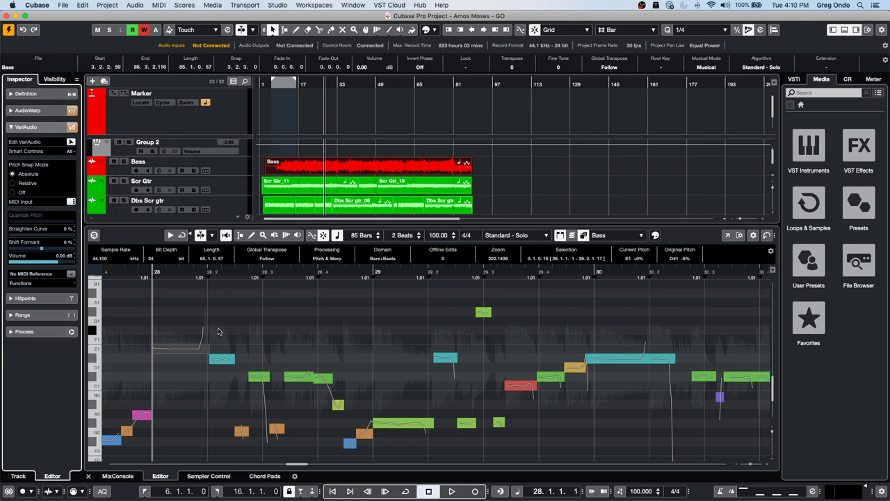
# Select the five upper segments from bar 28 to 28.4 and transpose them together down four semitones.
pyautogui.moveTo(169, 317); pyautogui.dragTo(319, 389)
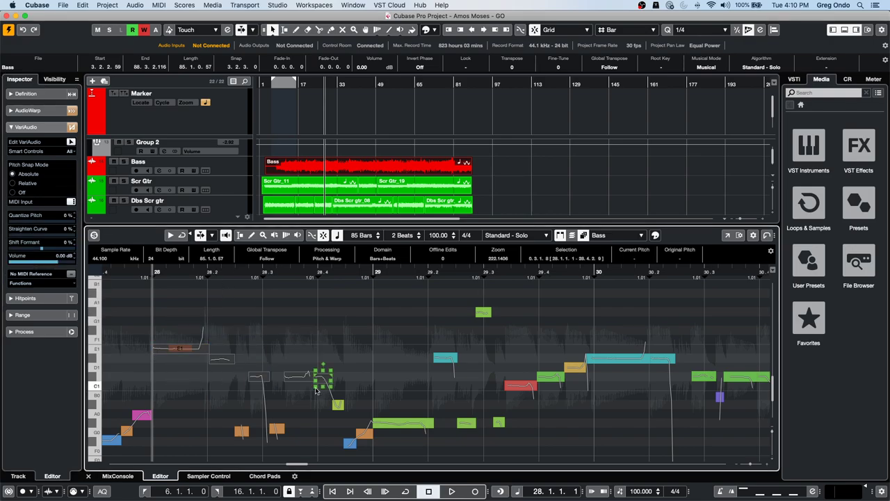
pyautogui.press('Up')
pyautogui.press('Up')
pyautogui.press('Down')
pyautogui.press('Down')
pyautogui.press('Down')
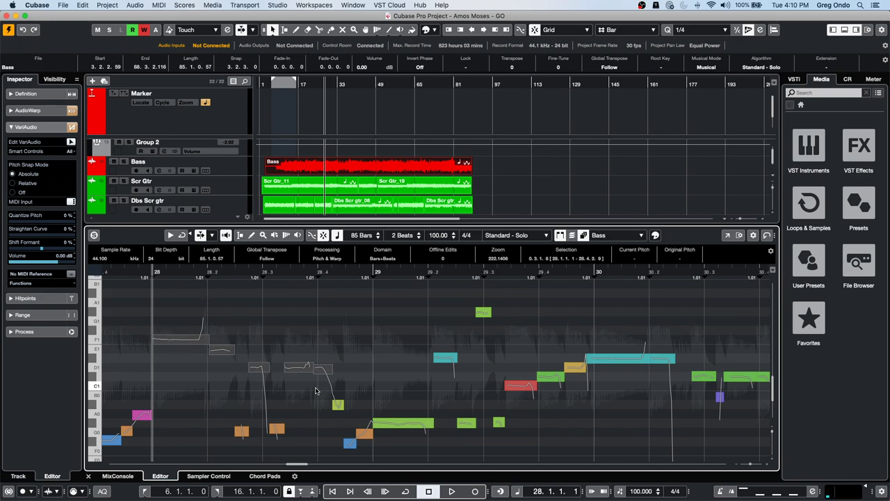
pyautogui.press('Down')
pyautogui.press('Down')
pyautogui.press('Down')
pyautogui.press('Down')
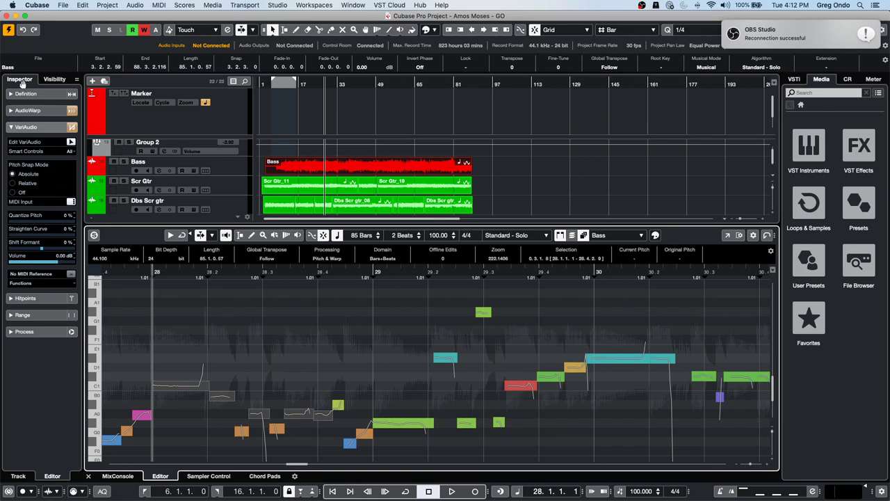
# Show the MixConsole in the lower zone and set the Maple Kit track's Input Transformer to Local.
pyautogui.click(117, 475)
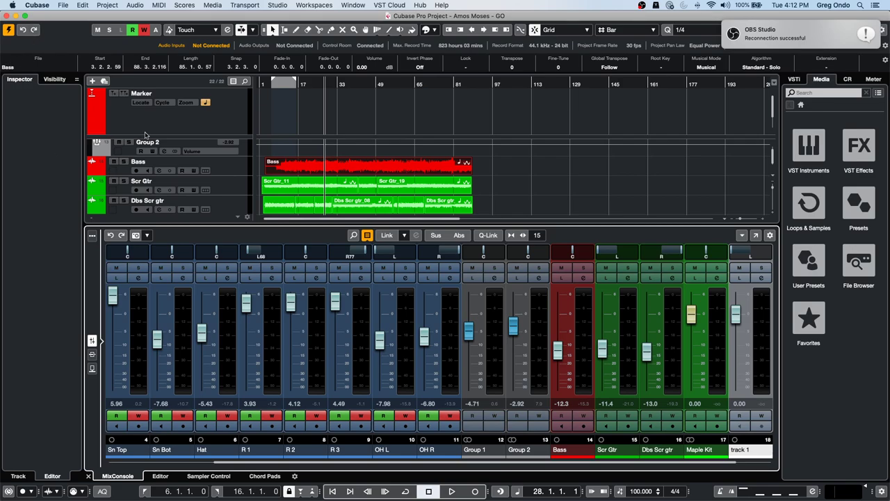
pyautogui.scroll(-3, 177, 167)
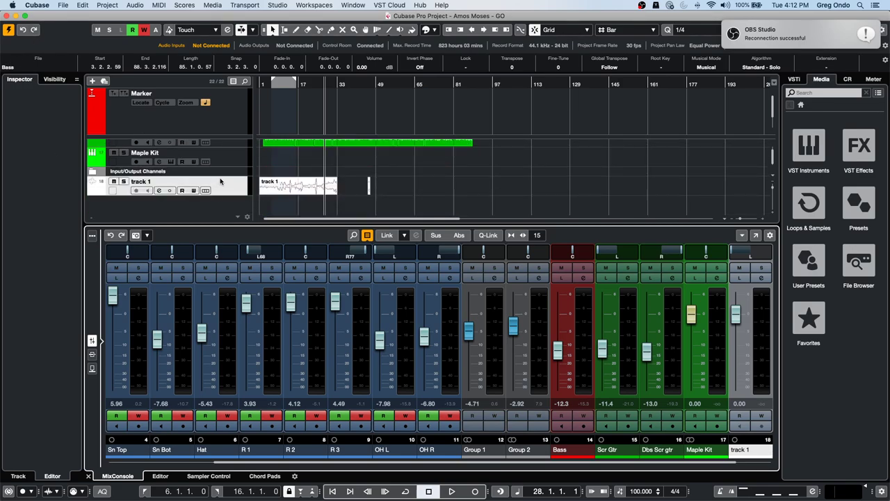
pyautogui.click(230, 159)
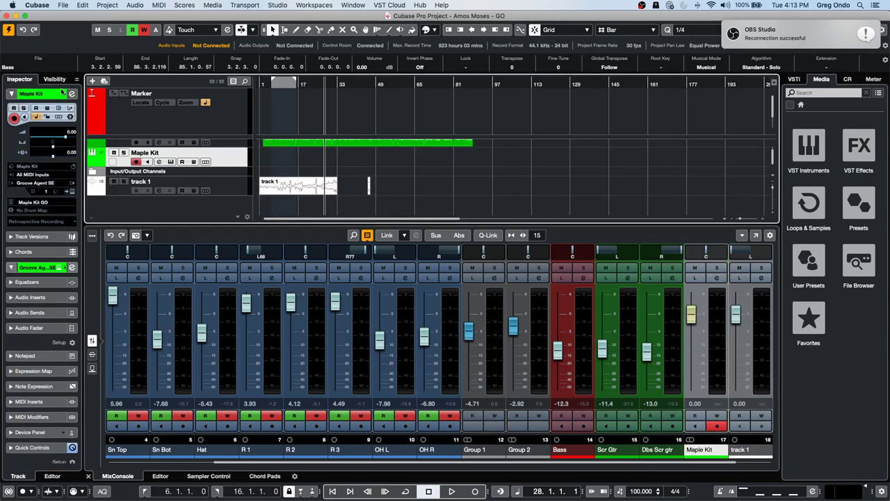
pyautogui.click(70, 108)
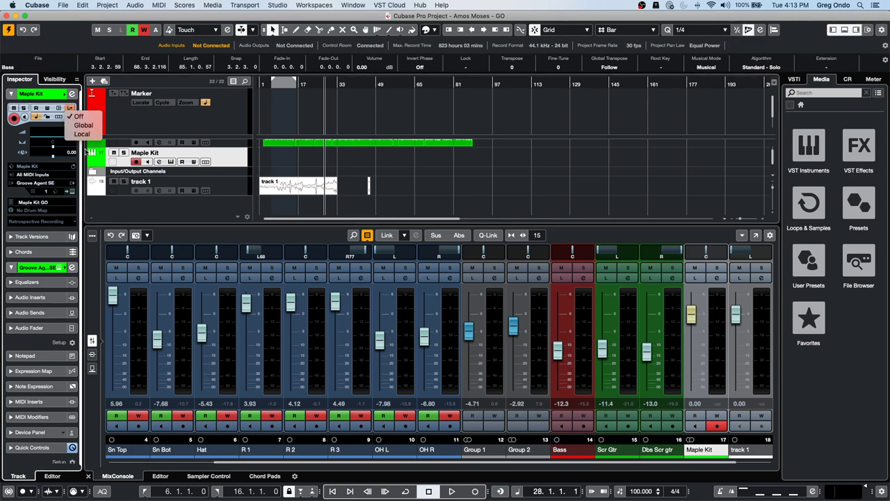
pyautogui.click(84, 135)
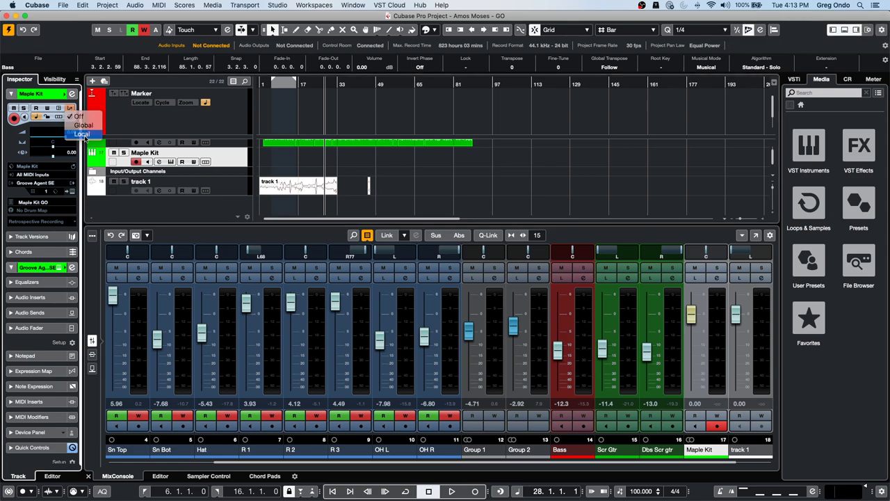
# Load the Channel Filtering preset Pass CH 01 in the Input Transformer, activate Module 1, and close the window.
pyautogui.click(132, 124)
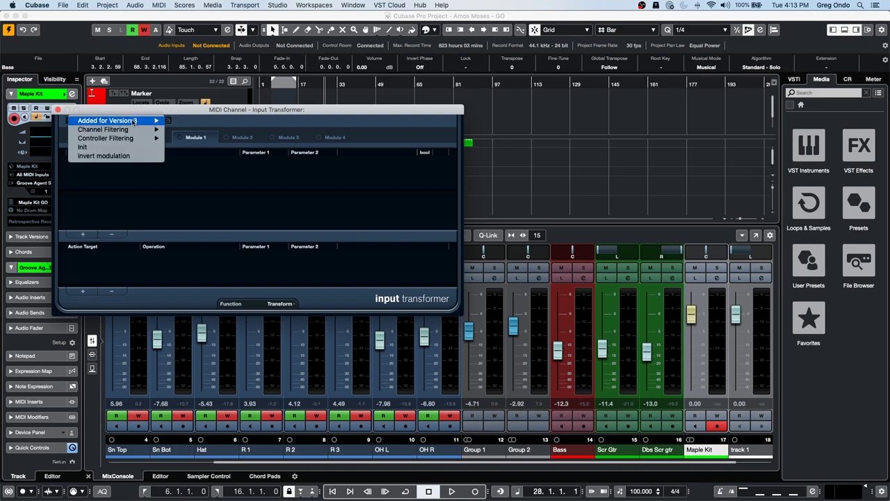
pyautogui.moveTo(135, 129)
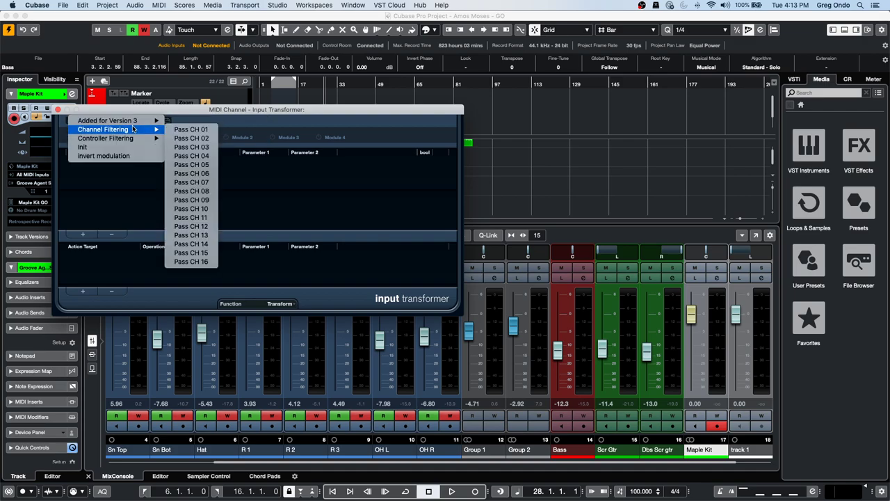
pyautogui.click(200, 129)
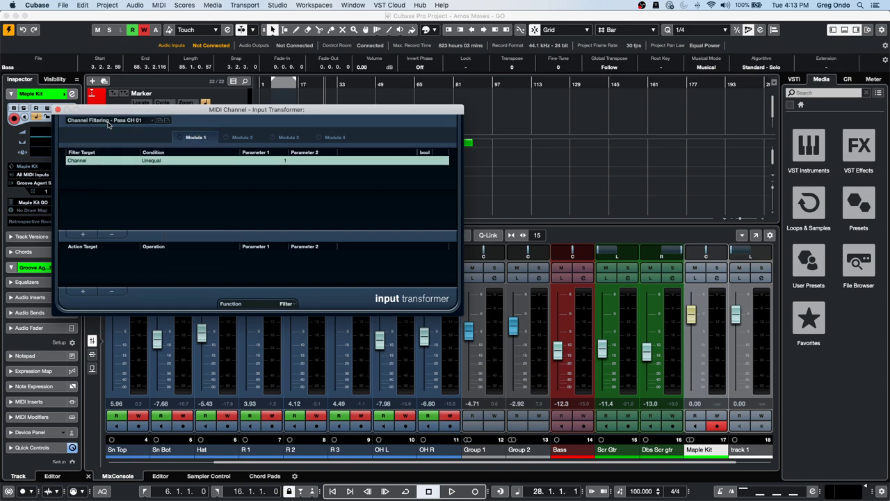
pyautogui.click(180, 138)
pyautogui.click(58, 110)
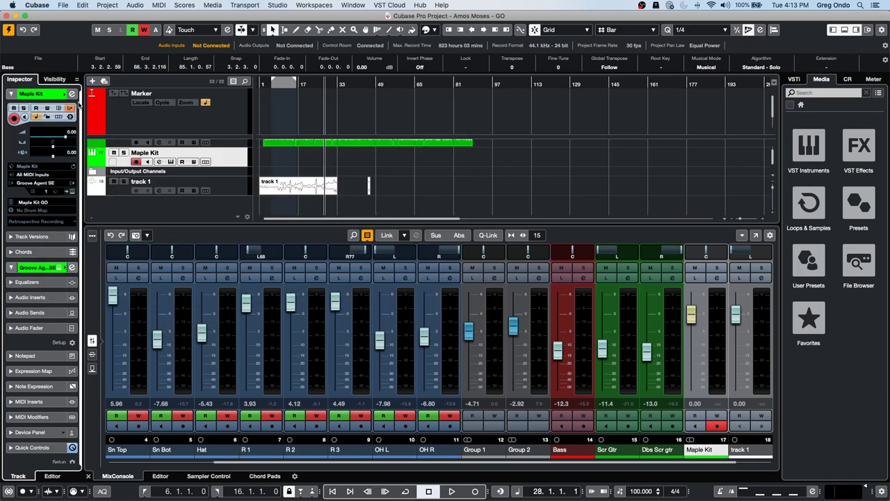
# Reopen the Maple Kit track's local Input Transformer, reapply the Pass CH 01 preset, and close the window.
pyautogui.click(70, 109)
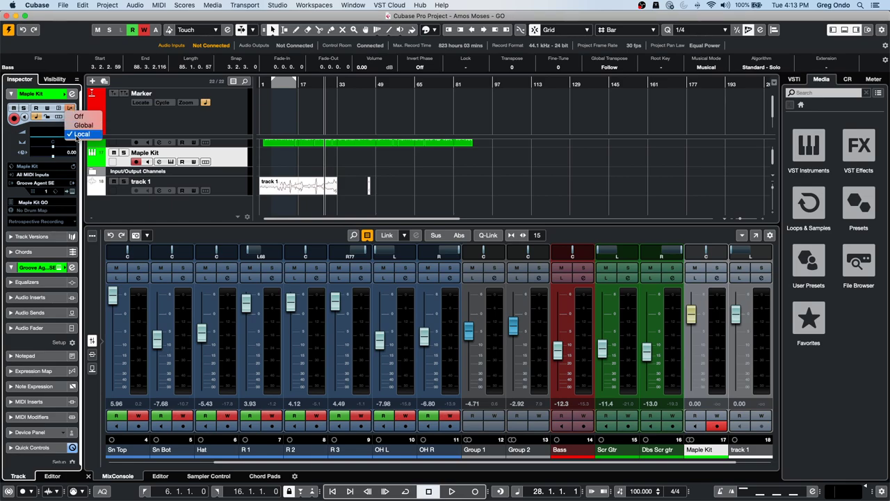
pyautogui.click(78, 134)
pyautogui.click(85, 121)
pyautogui.moveTo(86, 121)
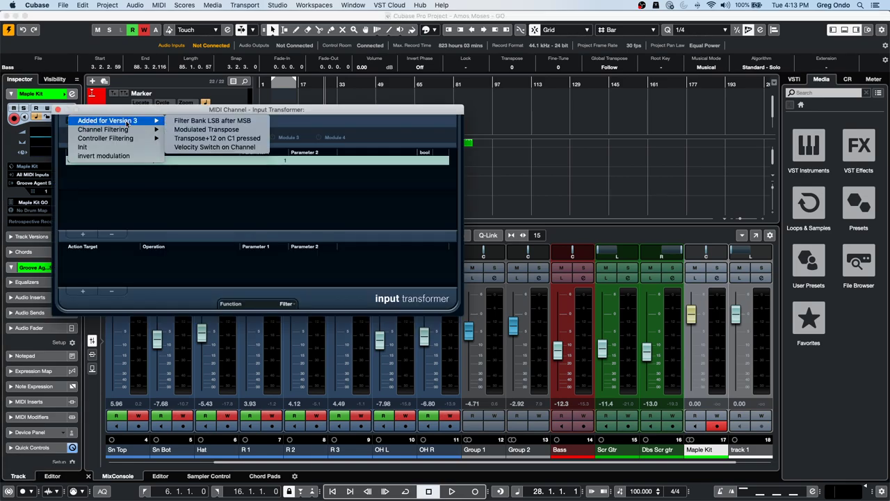
pyautogui.moveTo(128, 130)
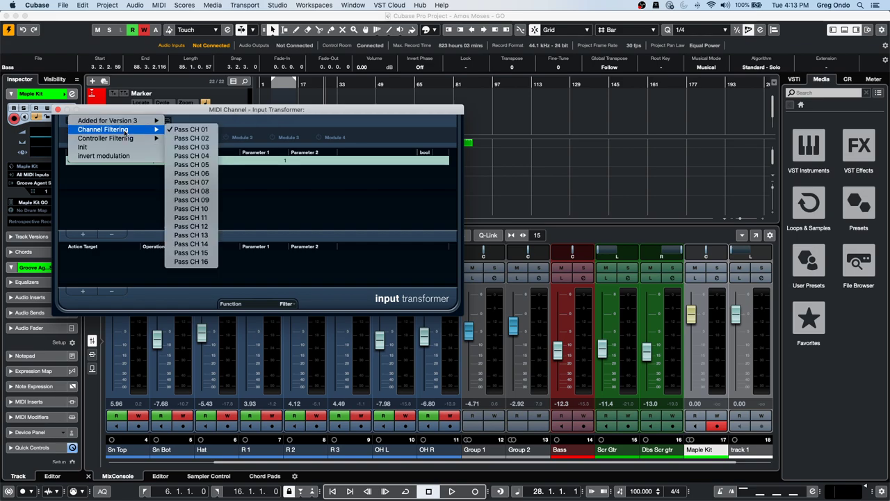
pyautogui.click(194, 131)
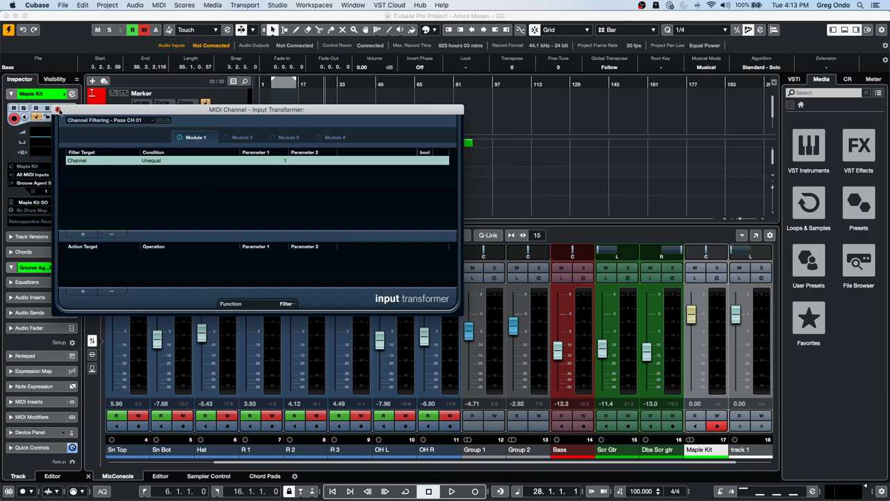
pyautogui.click(58, 110)
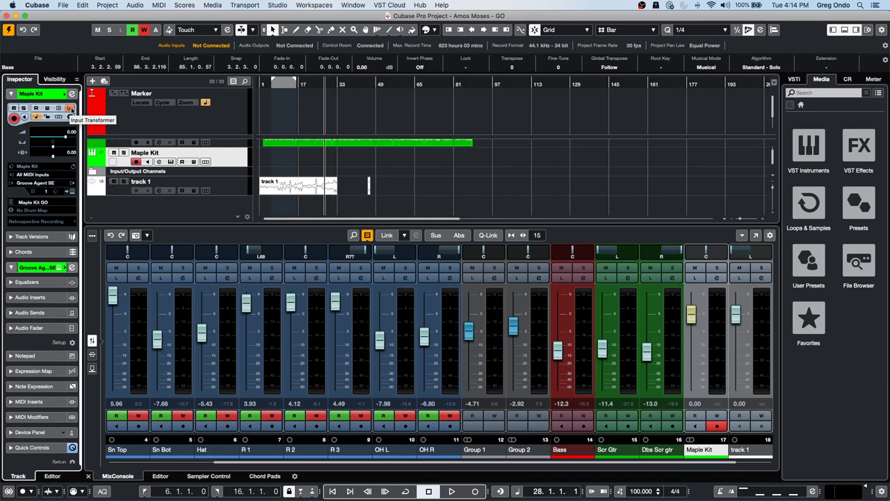
pyautogui.click(70, 109)
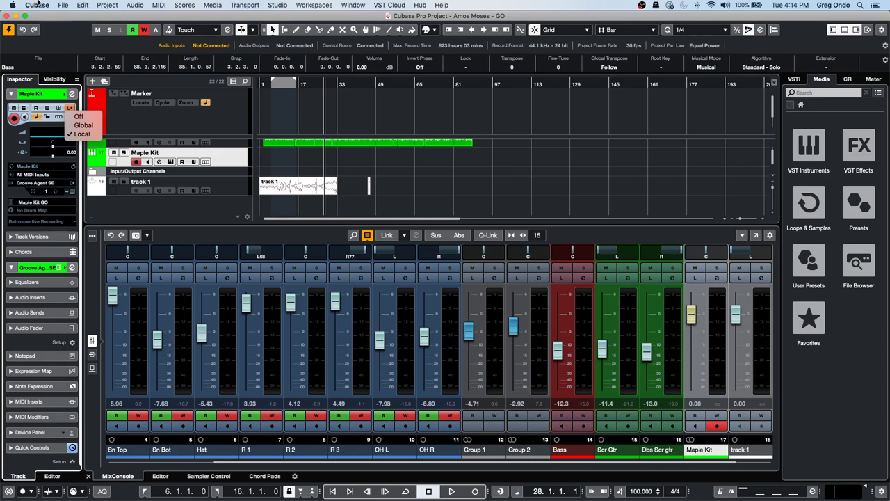
pyautogui.click(284, 9)
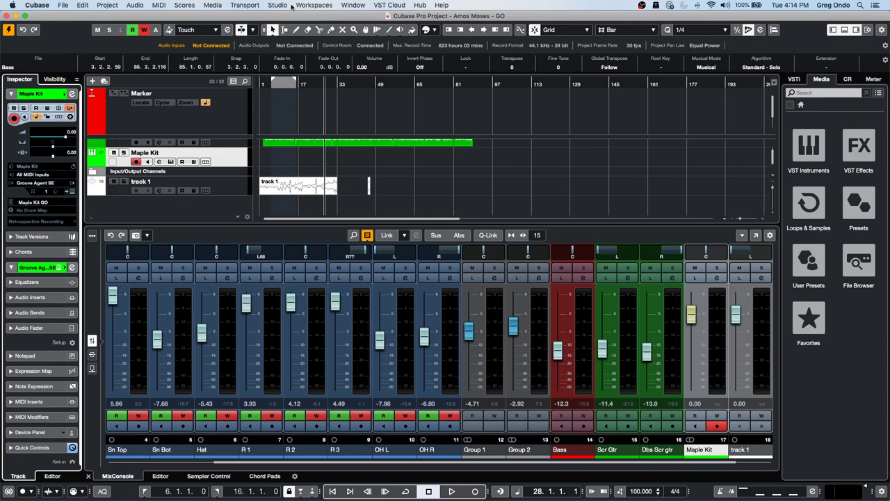
# Open the Generic Remote device setup and assign Fader 1 to the Command device with the Edit category.
pyautogui.click(278, 6)
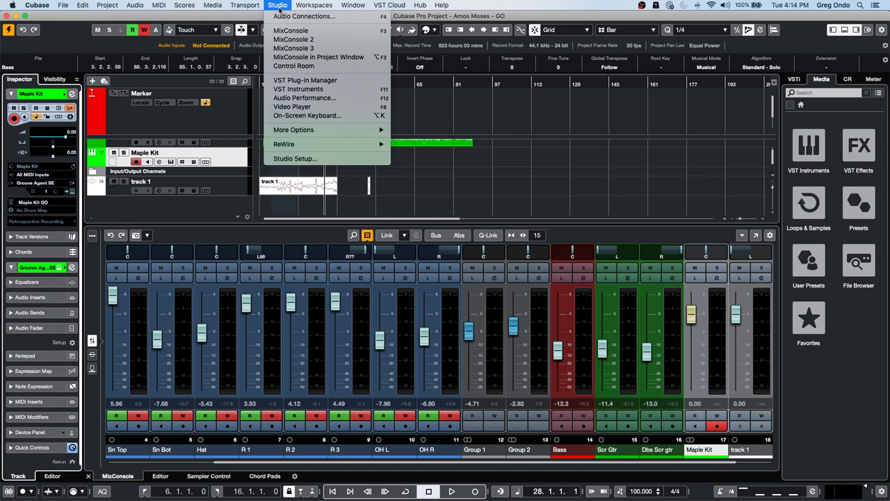
pyautogui.click(295, 158)
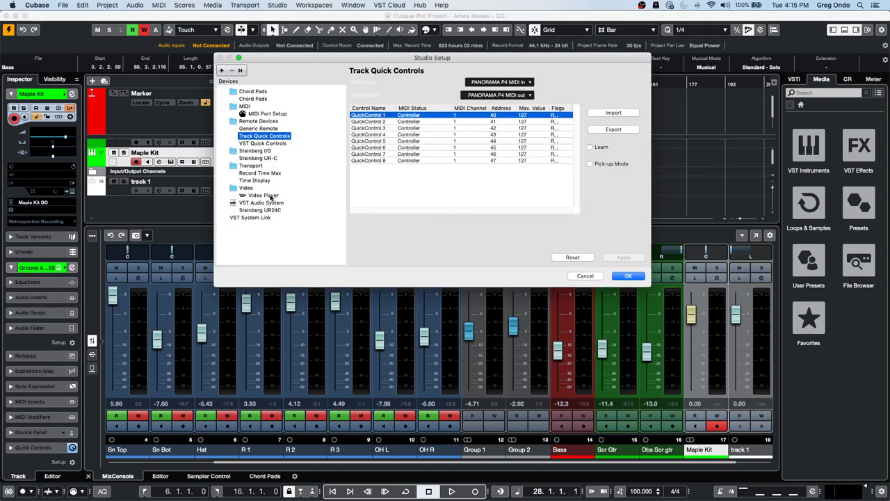
pyautogui.click(266, 129)
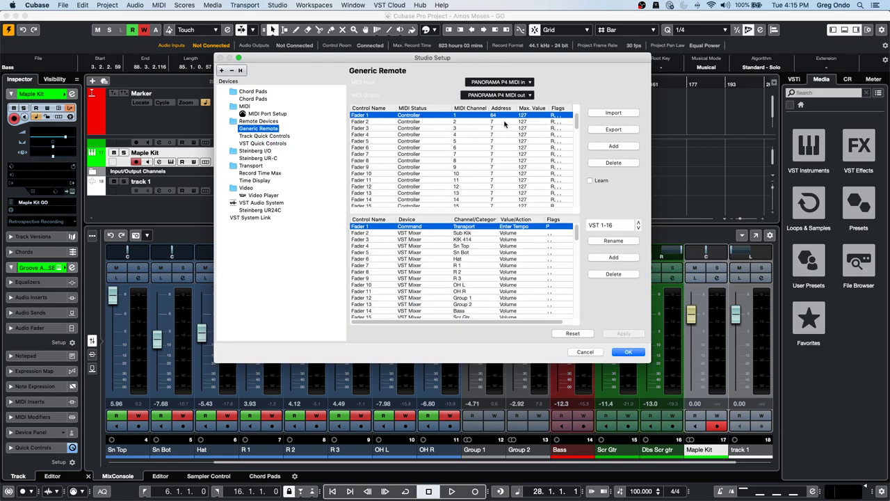
pyautogui.click(423, 227)
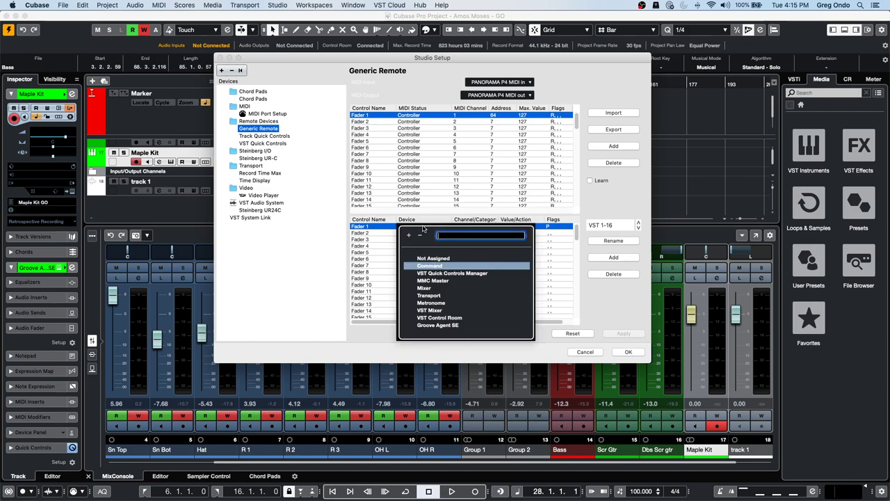
pyautogui.click(438, 266)
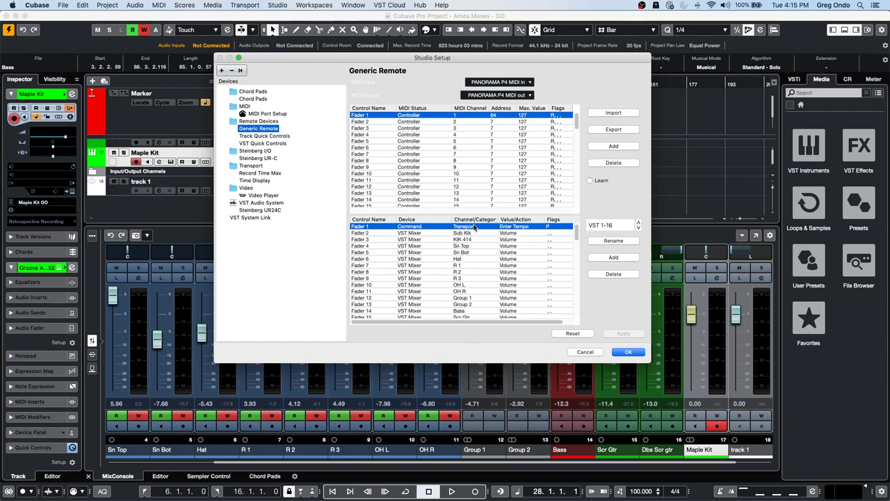
pyautogui.click(475, 227)
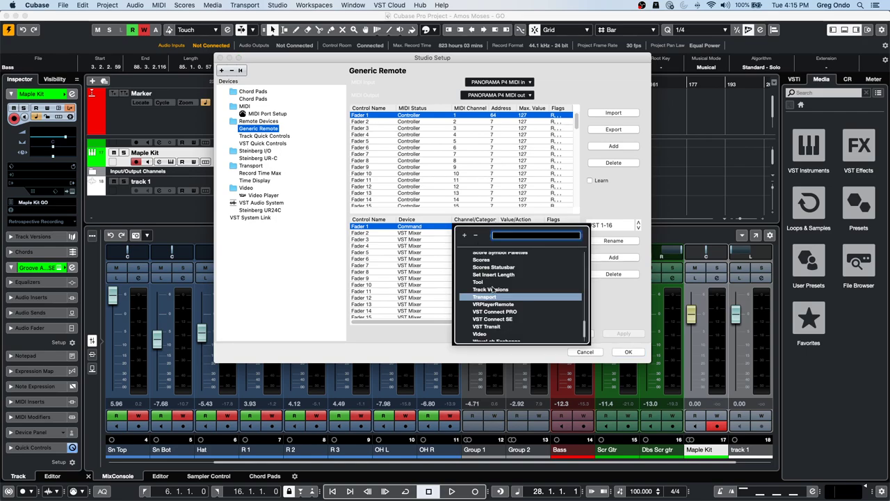
pyautogui.scroll(10, 493, 289)
pyautogui.scroll(-2, 493, 289)
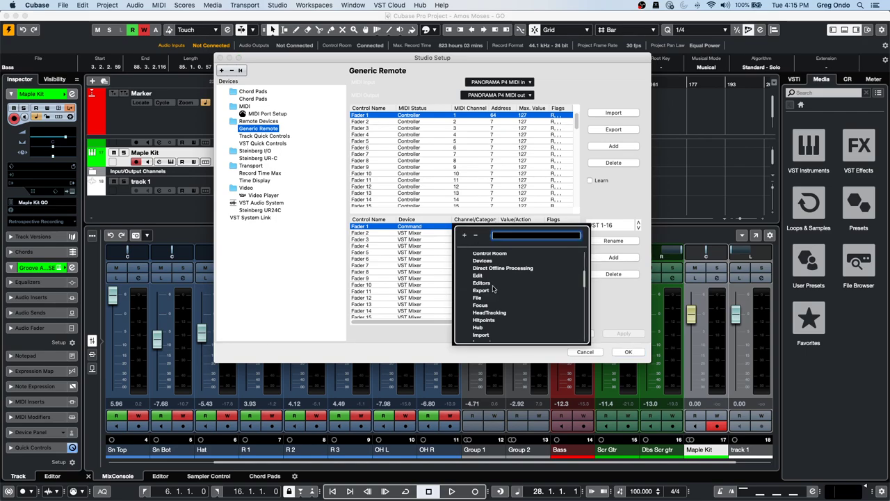
pyautogui.click(487, 275)
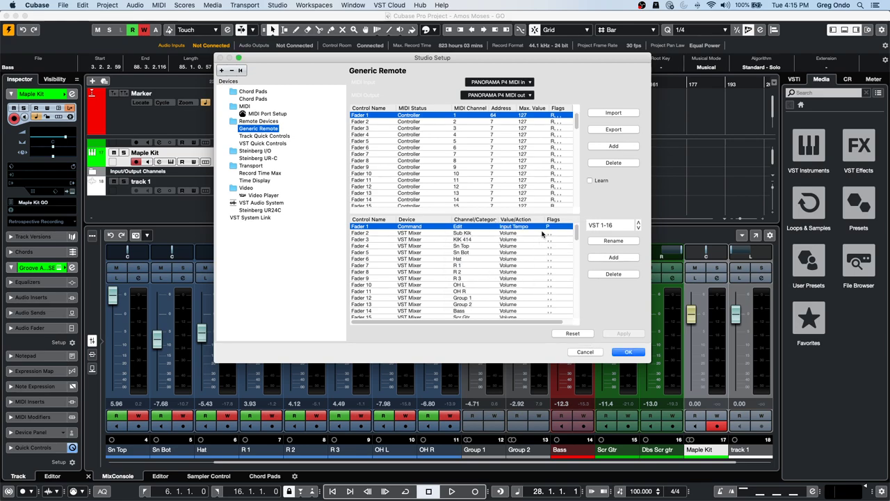
# Set Fader 1's Generic Remote action to Edit VST Instrument, and dismiss Studio Setup without applying the changes.
pyautogui.click(519, 228)
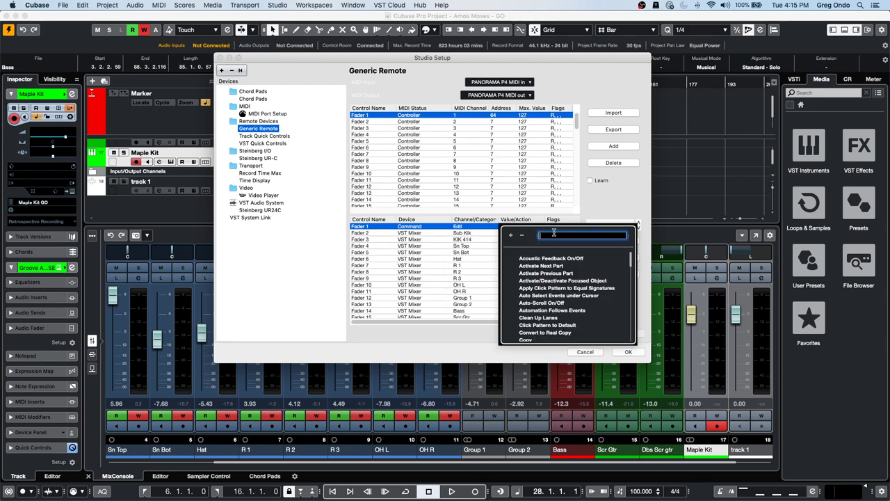
pyautogui.write('edit VST In')
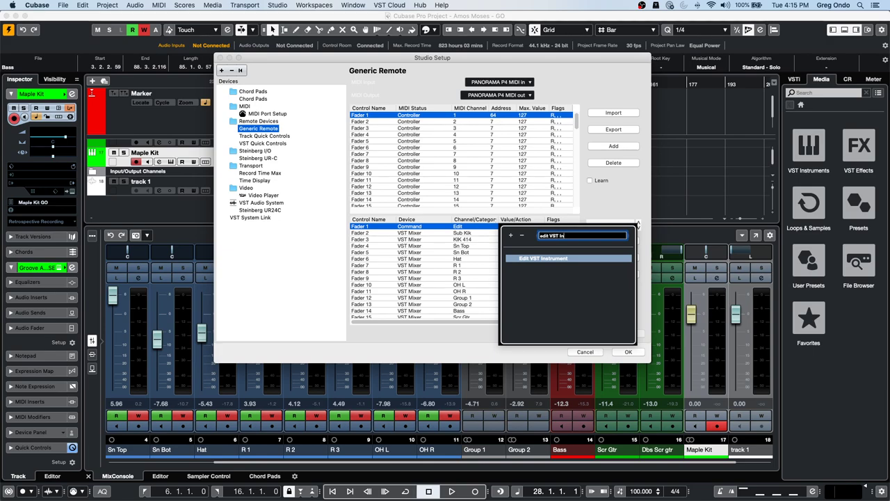
pyautogui.write('strument')
pyautogui.doubleClick(563, 258)
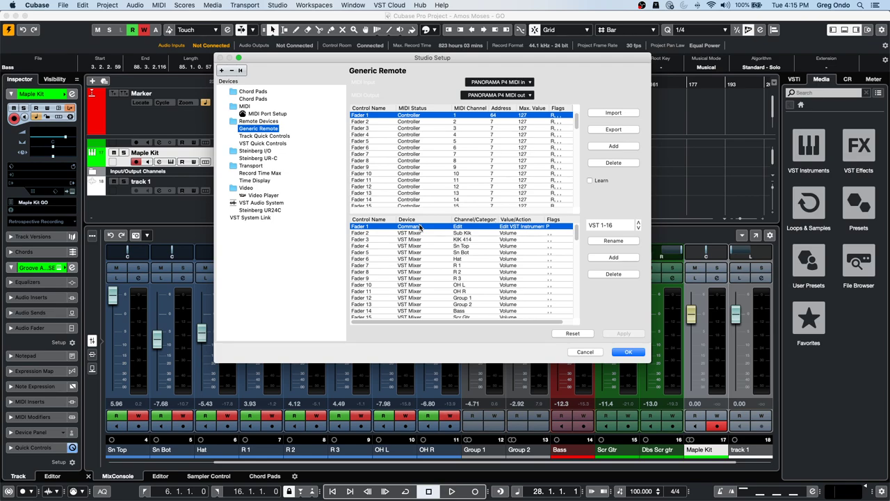
pyautogui.click(511, 227)
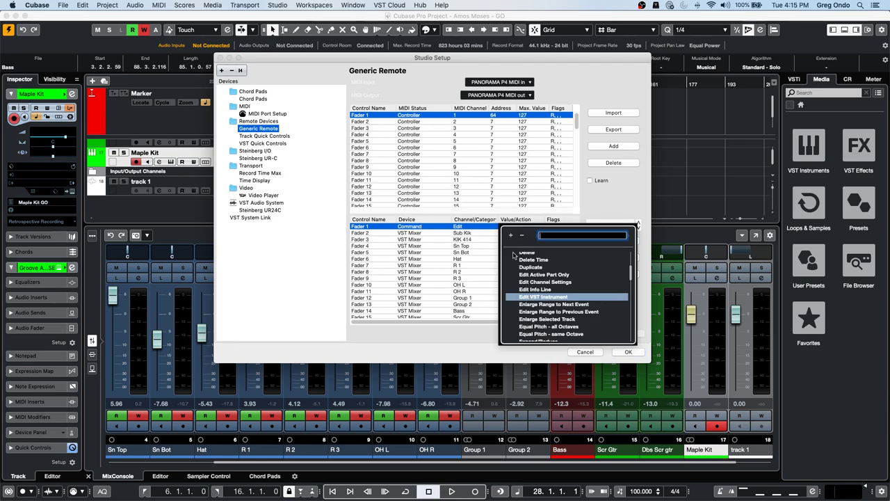
pyautogui.press('Return')
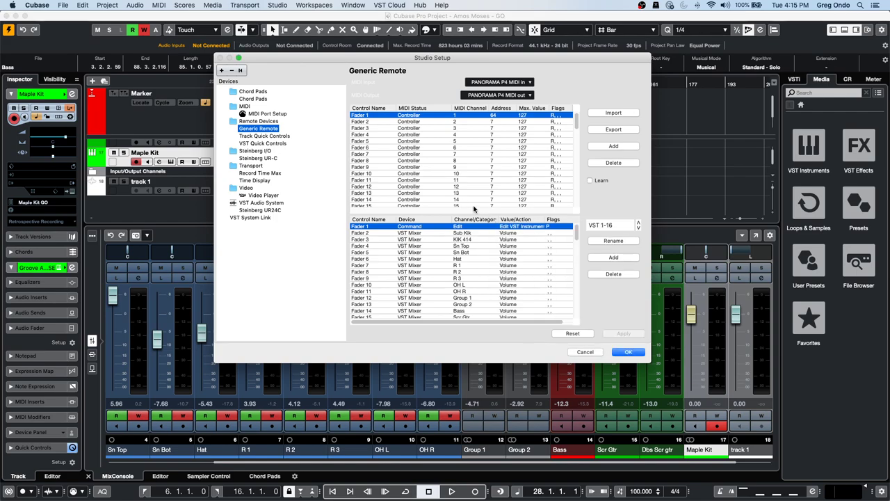
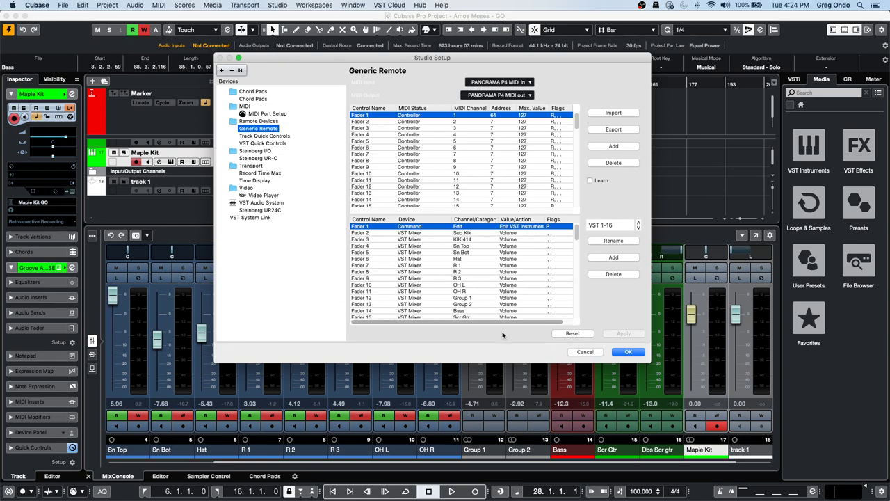
pyautogui.click(584, 352)
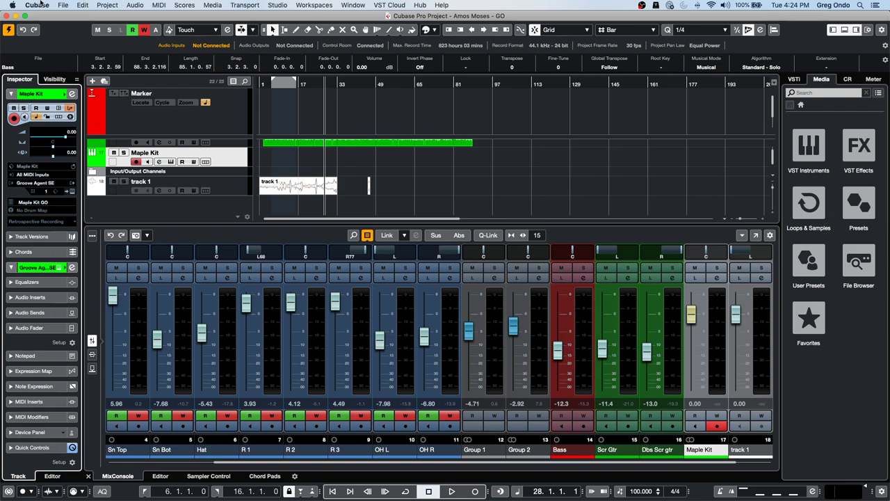
# Create a new empty project in the August 28 2020 folder.
pyautogui.click(58, 5)
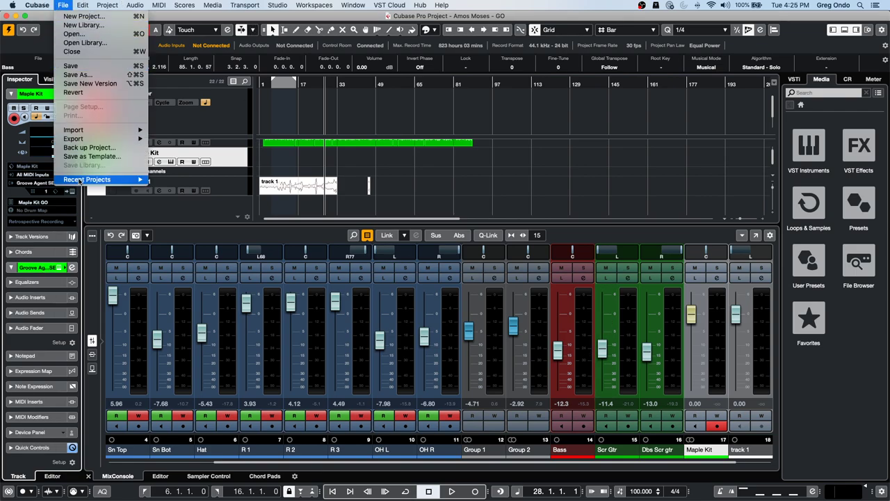
pyautogui.moveTo(79, 180)
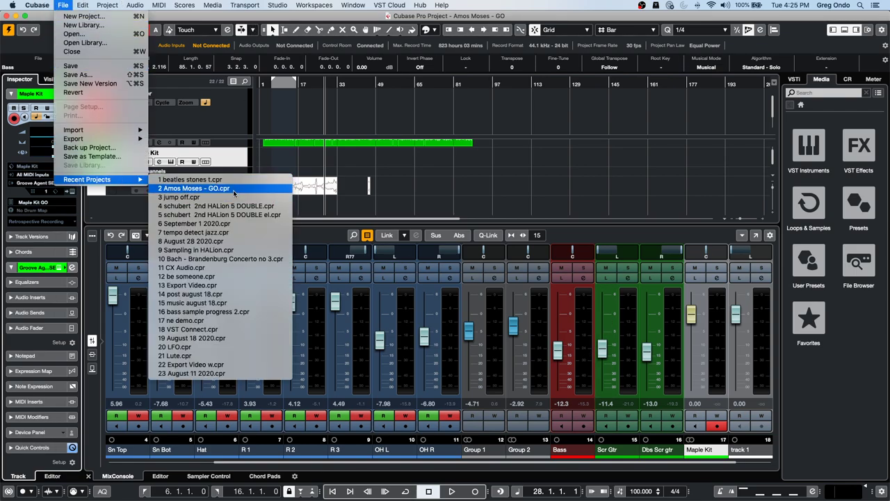
pyautogui.click(83, 16)
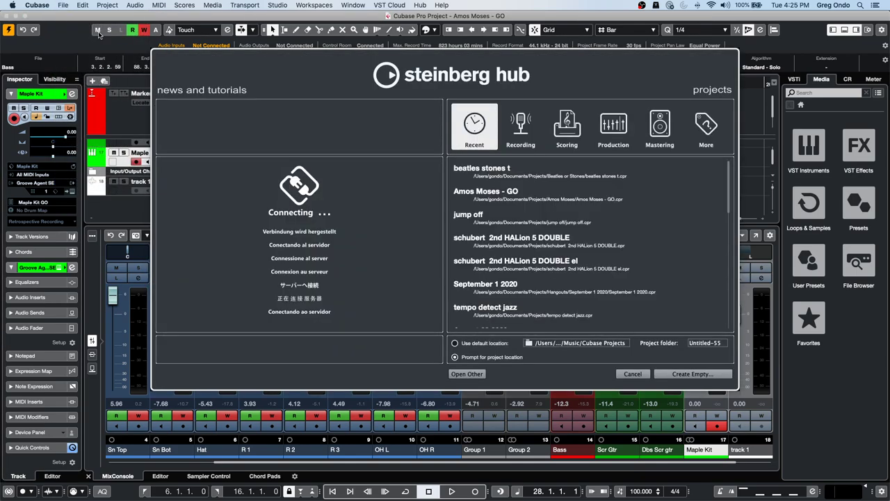
pyautogui.click(698, 373)
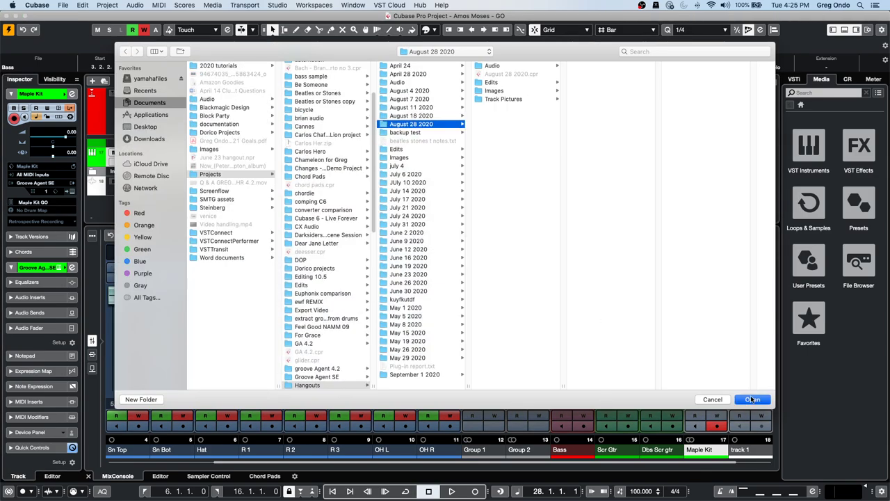
pyautogui.click(752, 399)
pyautogui.rightClick(215, 130)
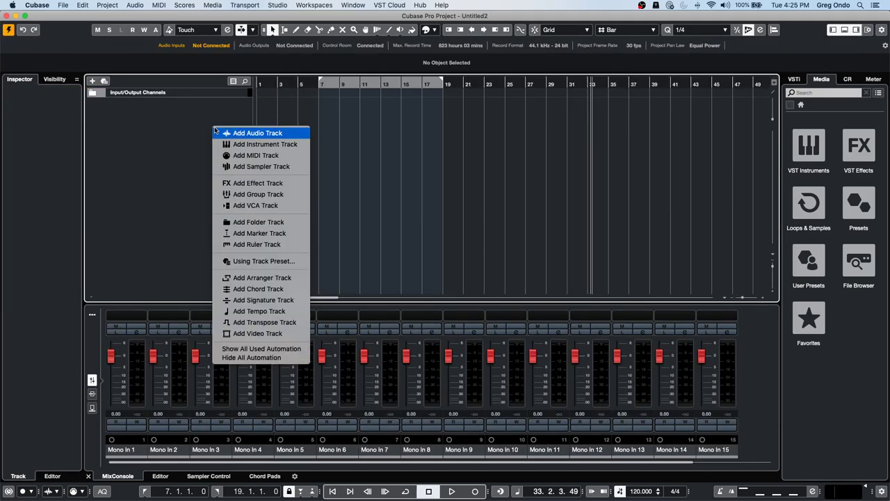
pyautogui.click(555, 232)
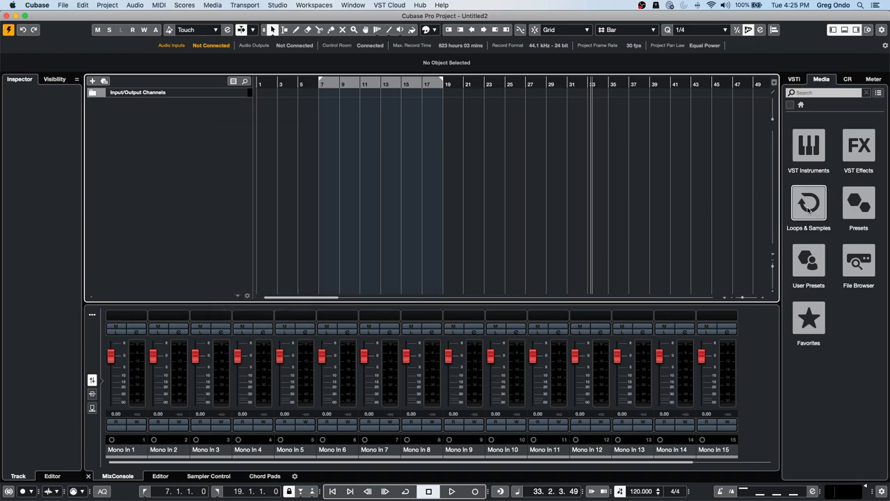
# Filter the Dubstep loops by Beats, preview a few, and place Complexstep_Beat 1 at bar 1 on a new audio track.
pyautogui.click(808, 207)
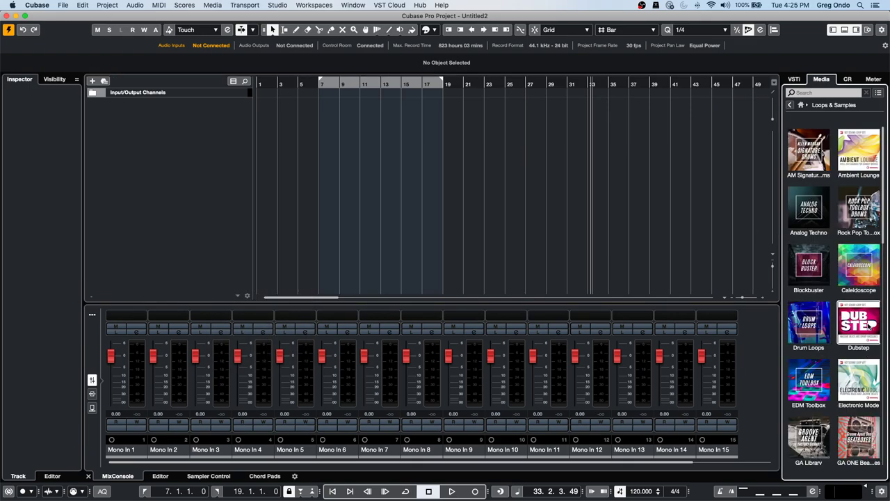
pyautogui.click(869, 325)
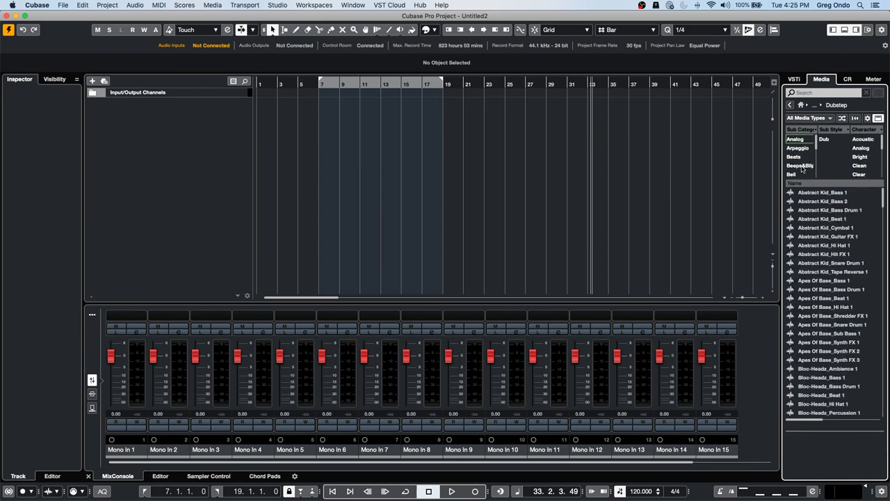
pyautogui.click(797, 157)
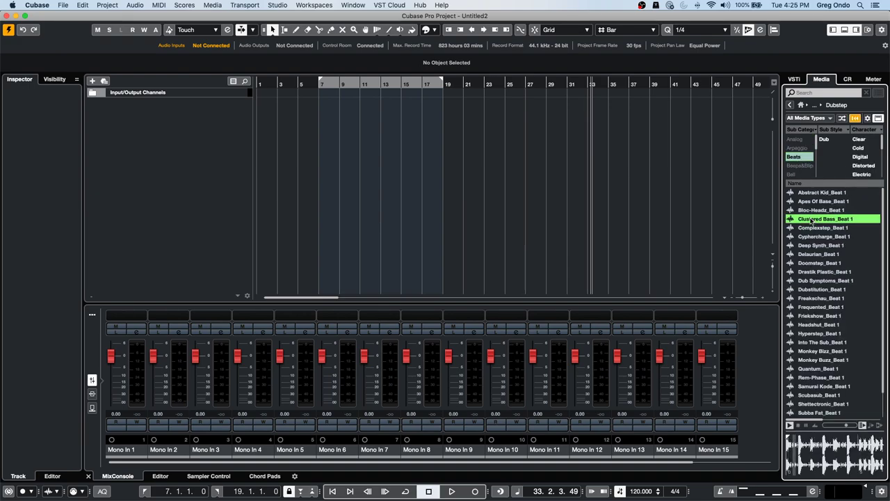
pyautogui.press('Down')
pyautogui.press('Down')
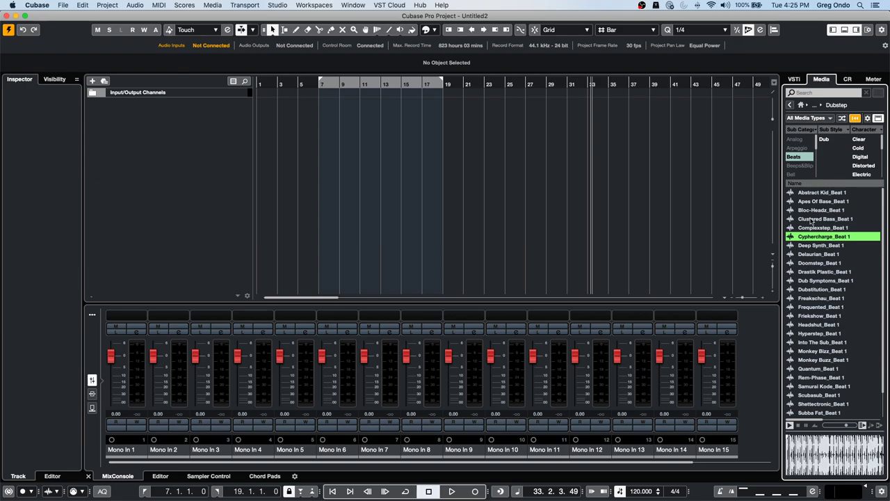
pyautogui.press('Up')
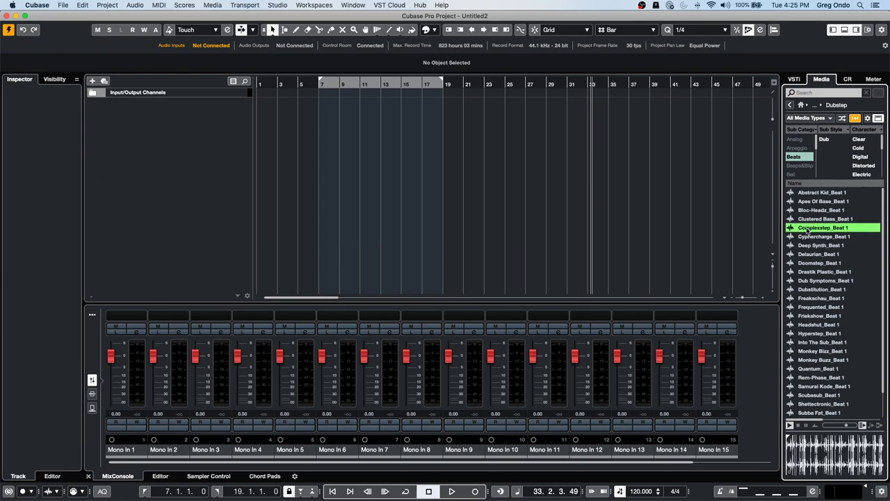
pyautogui.moveTo(806, 231); pyautogui.dragTo(260, 123)
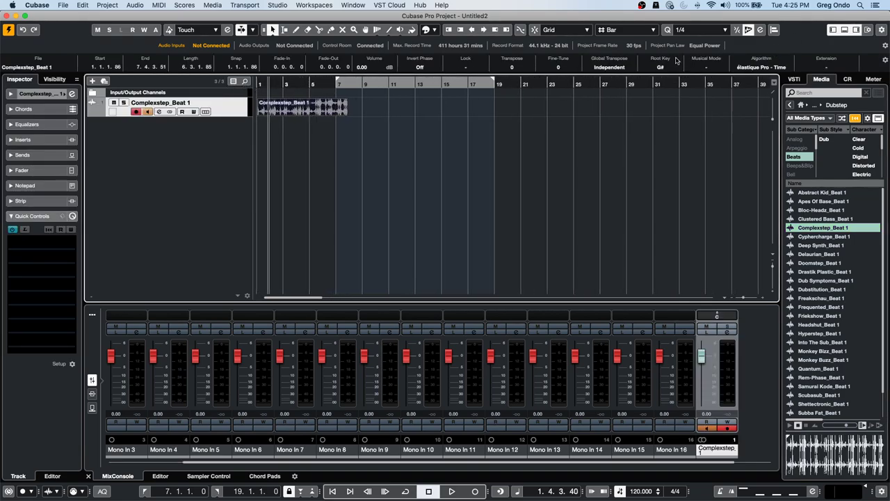
# Enable Musical Mode for the Complexstep_Beat 1 event and cycle playback over its range.
pyautogui.click(699, 68)
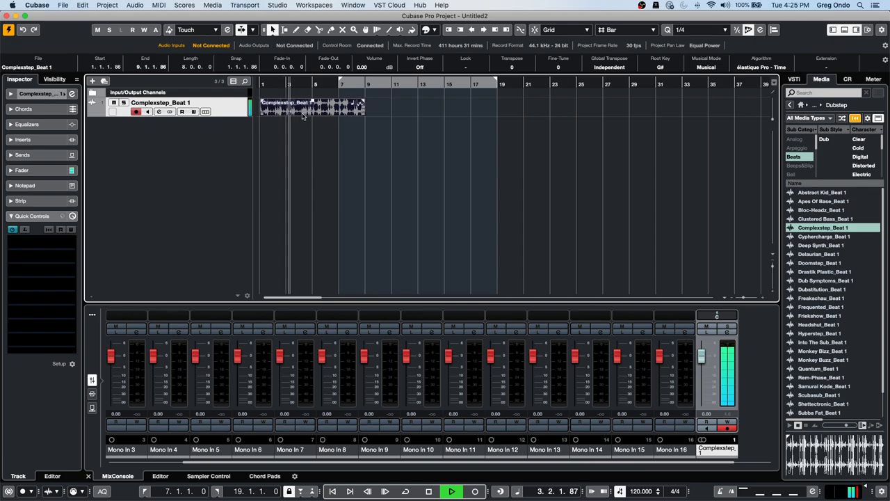
pyautogui.press('p')
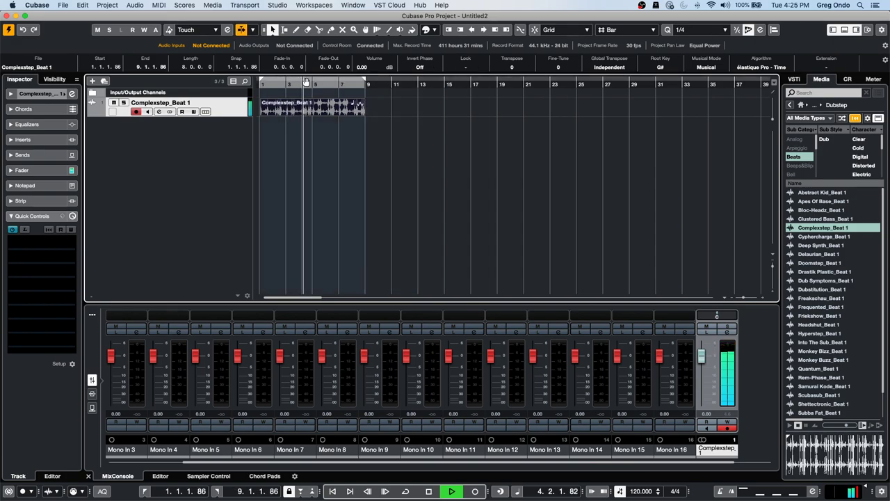
pyautogui.press('KP_Divide')
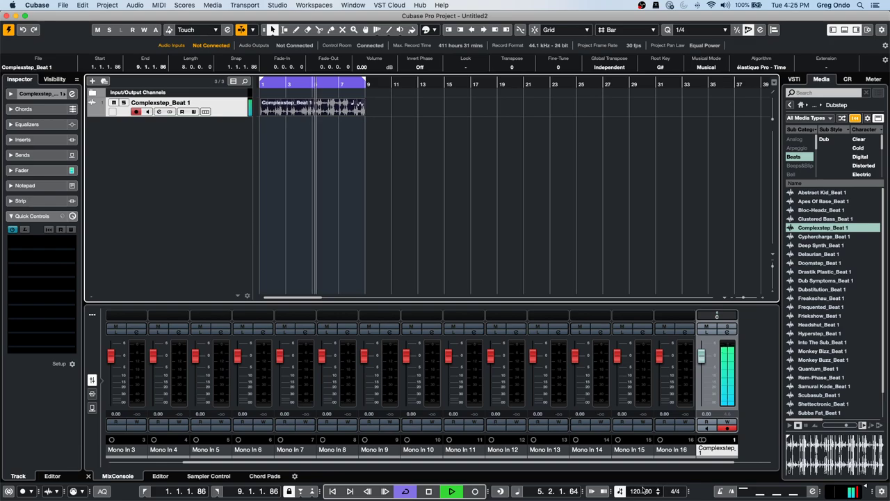
# Set the project tempo to 140 and turn on Align Beats to Project for the loop preview.
pyautogui.scroll(9, 642, 490)
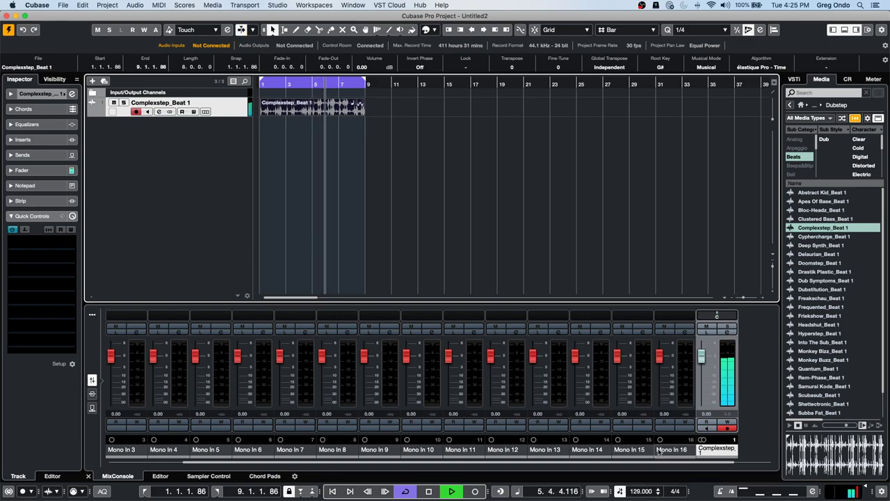
pyautogui.doubleClick(642, 491)
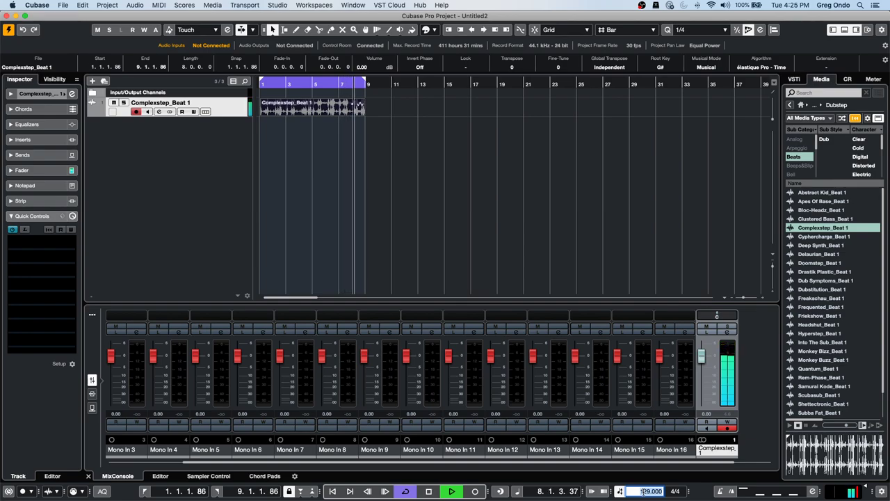
pyautogui.write('140')
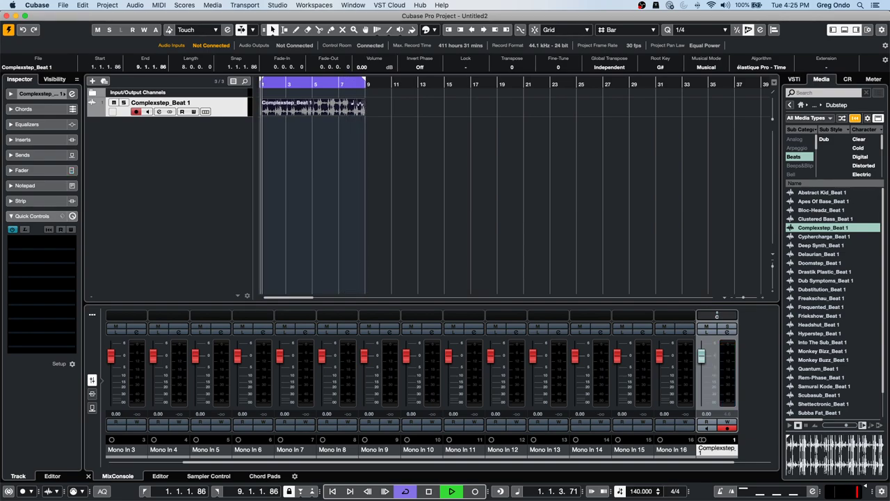
pyautogui.press('Return')
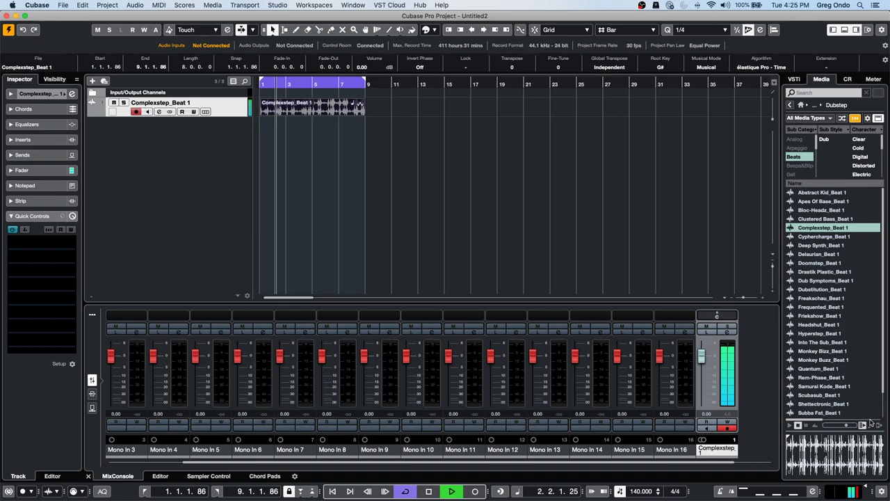
pyautogui.click(871, 426)
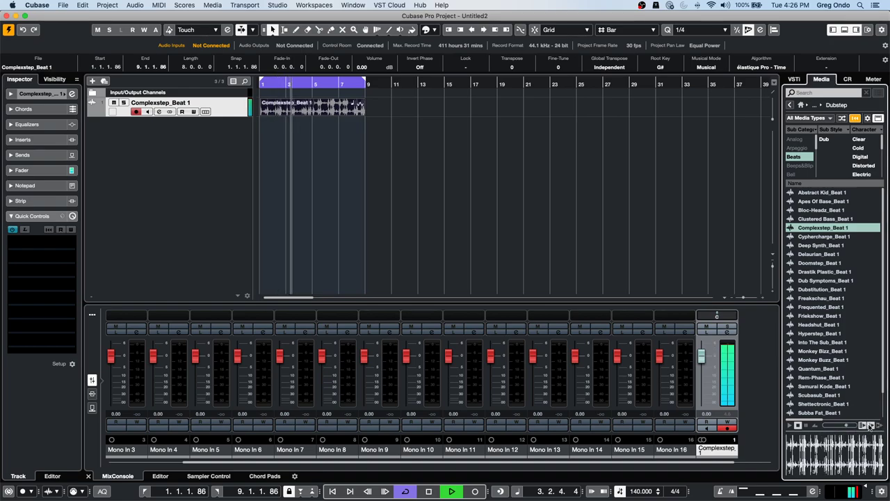
# Filter the Dubstep loops by Arpeggio instead of Beats and place Freakschau_Synth 2 at bar 1 on a new audio track.
pyautogui.click(815, 335)
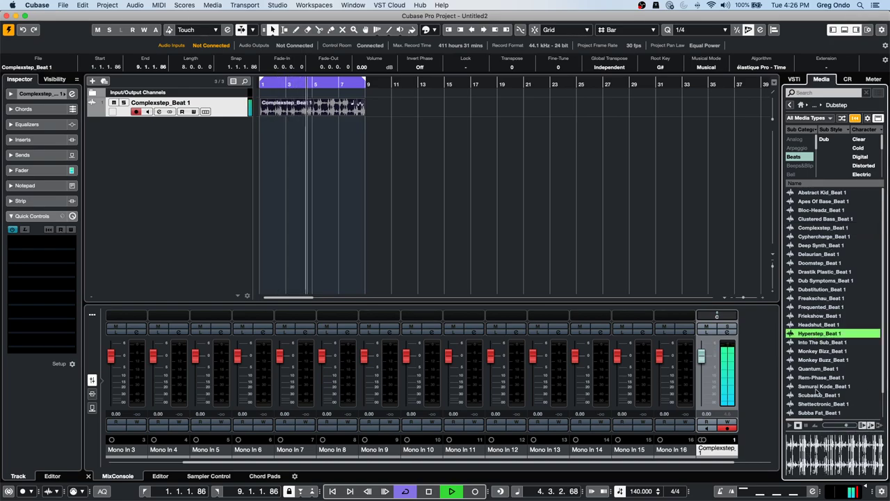
pyautogui.click(799, 157)
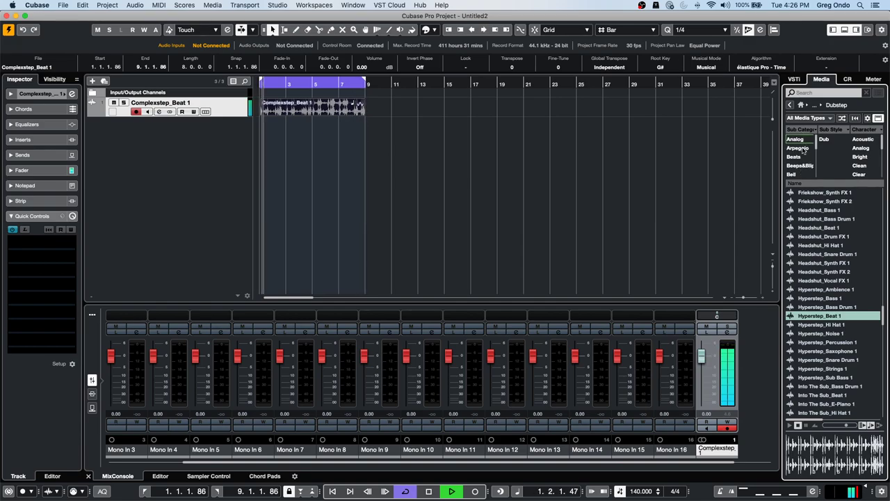
pyautogui.click(800, 148)
pyautogui.click(810, 194)
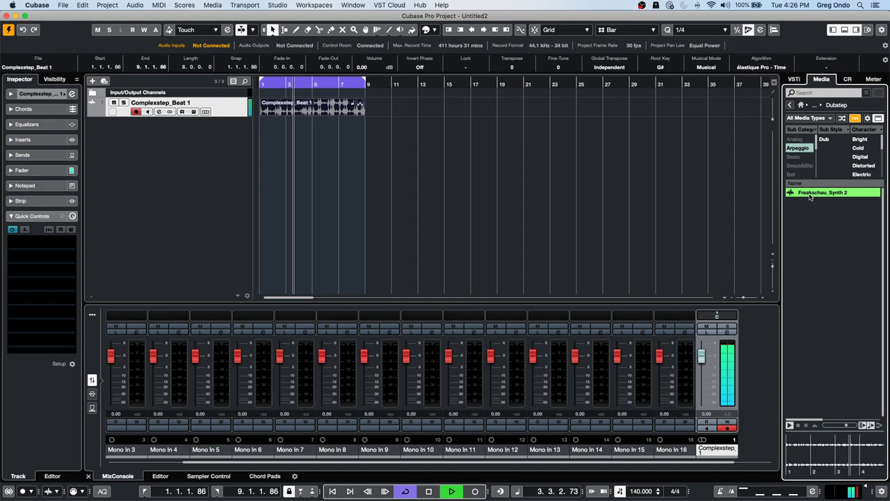
pyautogui.moveTo(810, 195); pyautogui.dragTo(261, 142)
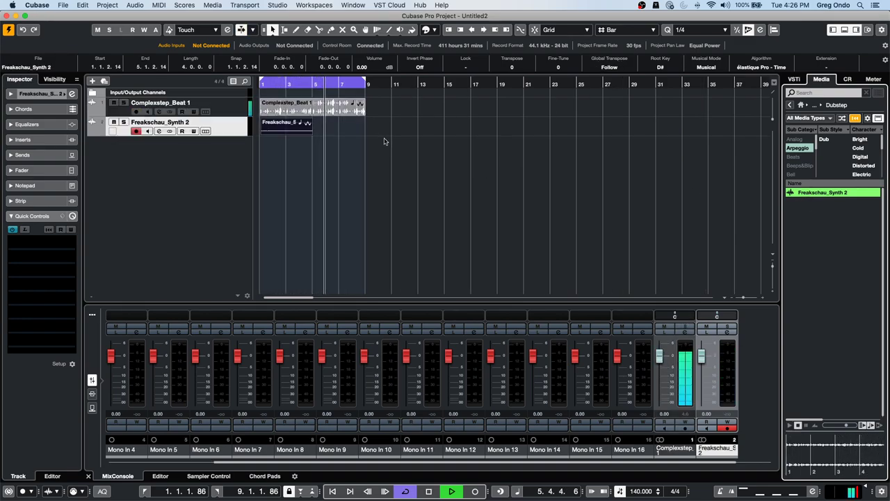
# Increase the height of the Freakschau_Synth 2 track and duplicate its event twice.
pyautogui.moveTo(224, 135); pyautogui.dragTo(225, 153)
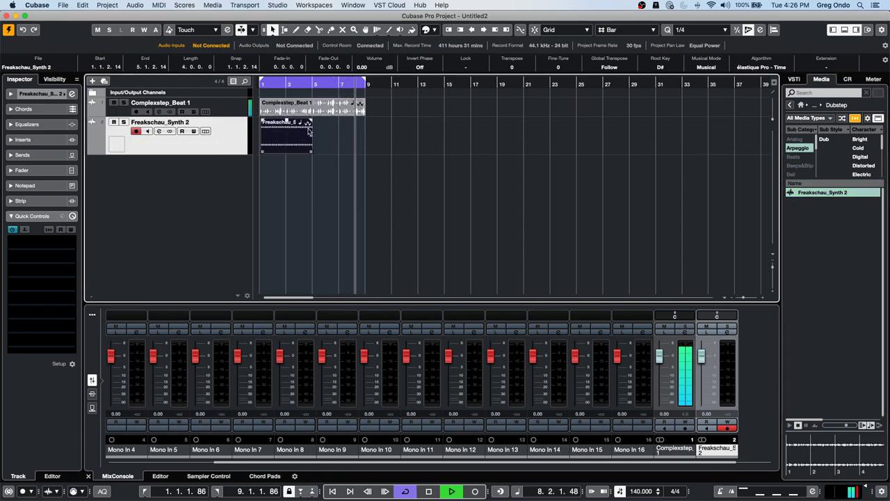
pyautogui.press('super+d')
pyautogui.press('super+d')
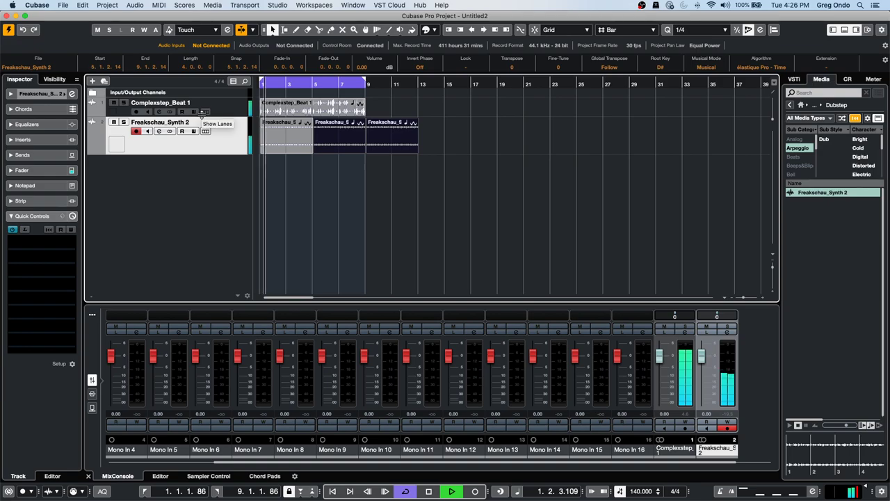
# Filter the Dubstep loops by Motion, preview Quantum_Pad 1, and place Deep Synth_Synth FX 1 at bar 1 on a new audio track.
pyautogui.click(793, 149)
pyautogui.scroll(-2, 800, 156)
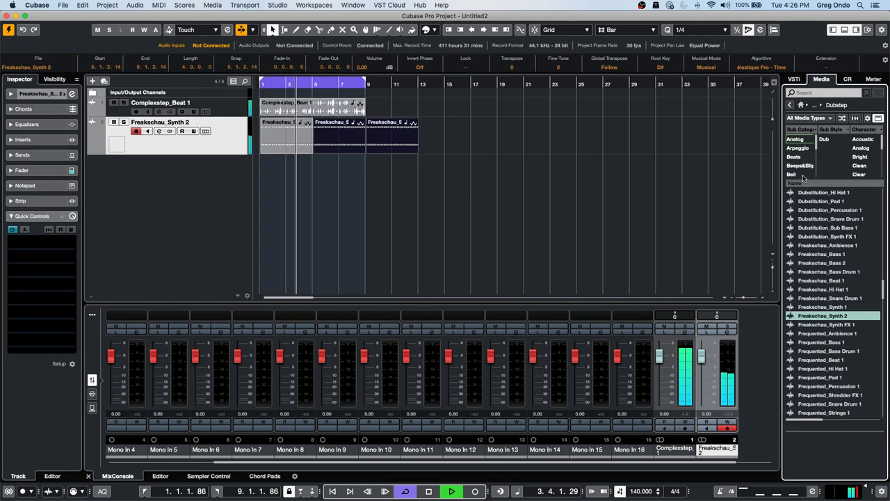
pyautogui.scroll(-2, 803, 174)
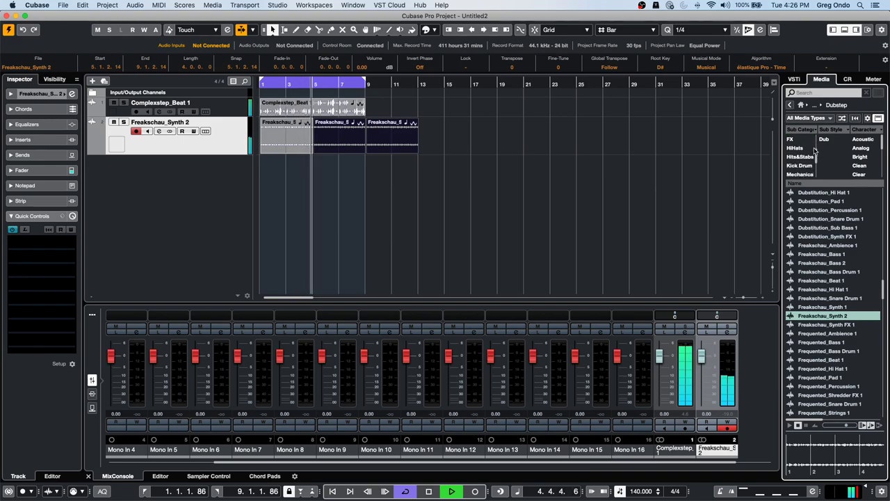
pyautogui.scroll(-3, 805, 155)
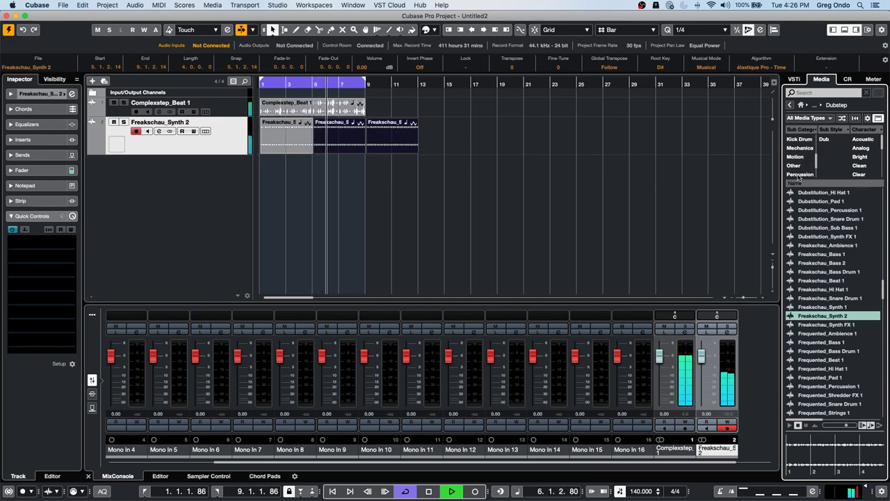
pyautogui.click(796, 157)
pyautogui.click(817, 306)
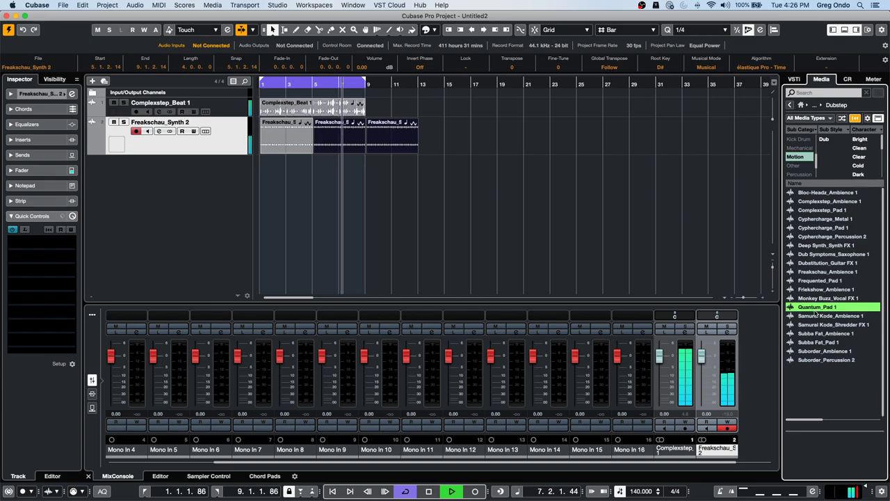
pyautogui.click(817, 245)
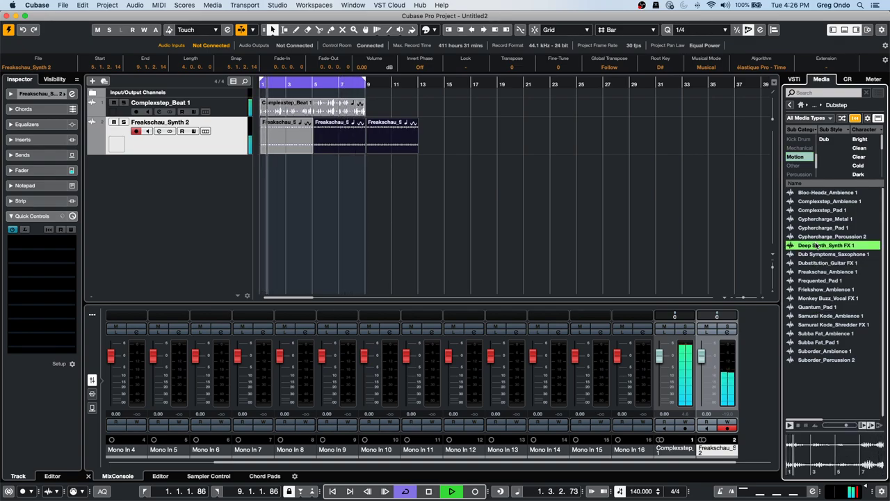
pyautogui.moveTo(817, 244); pyautogui.dragTo(262, 174)
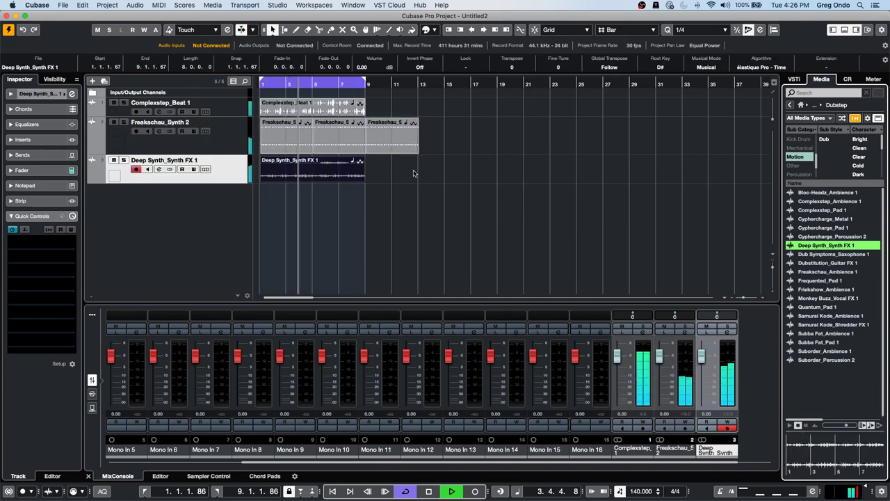
# Open the Electronic Mode loop set and change the Sub Category filter column to the musical Category attribute.
pyautogui.click(793, 157)
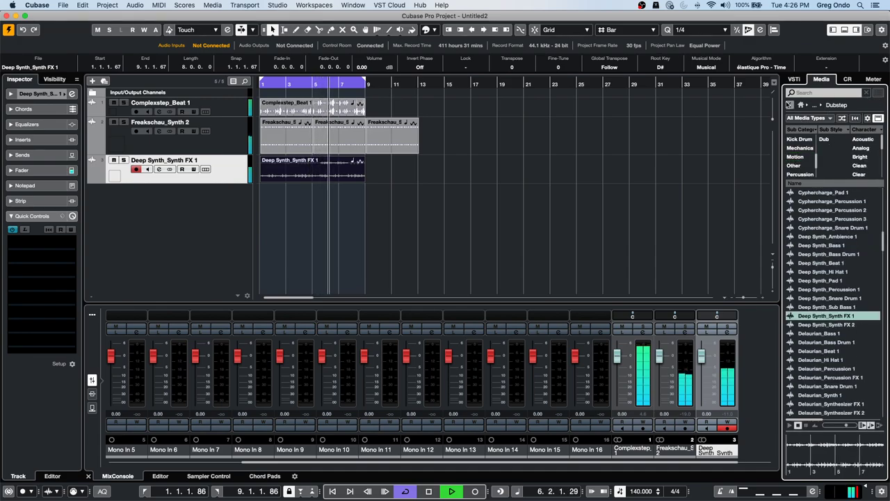
pyautogui.click(789, 104)
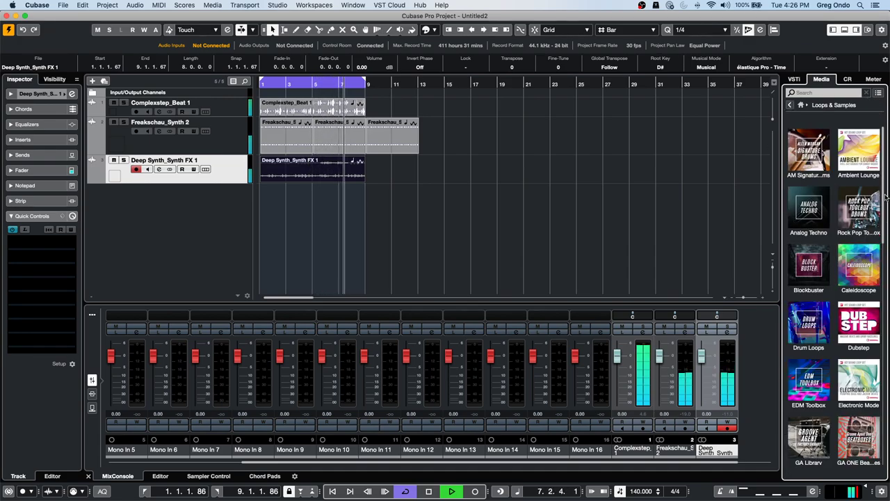
pyautogui.click(860, 381)
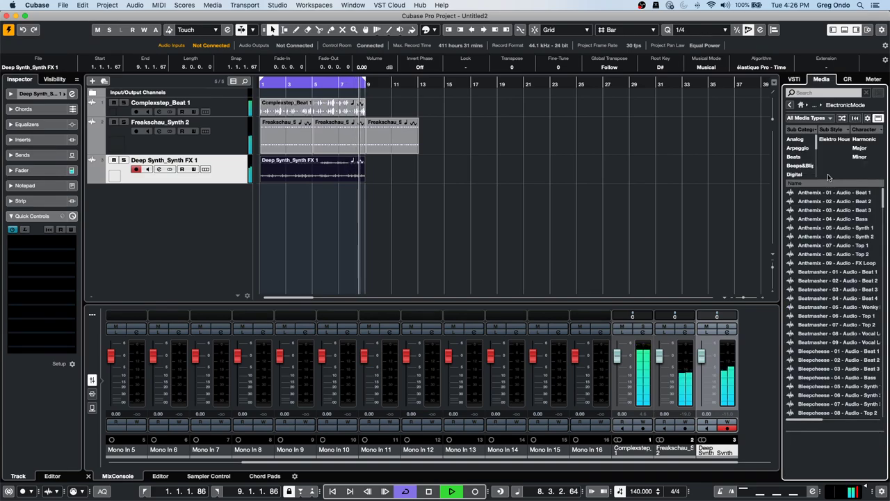
pyautogui.scroll(-3, 803, 157)
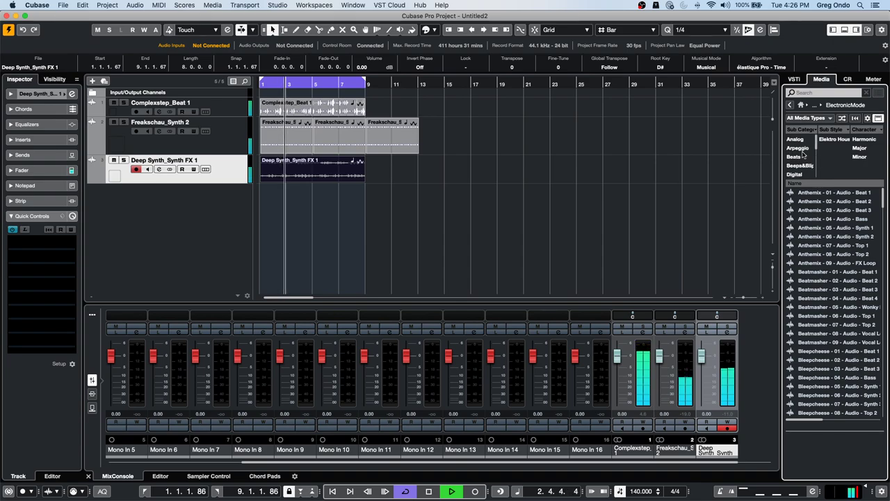
pyautogui.click(810, 130)
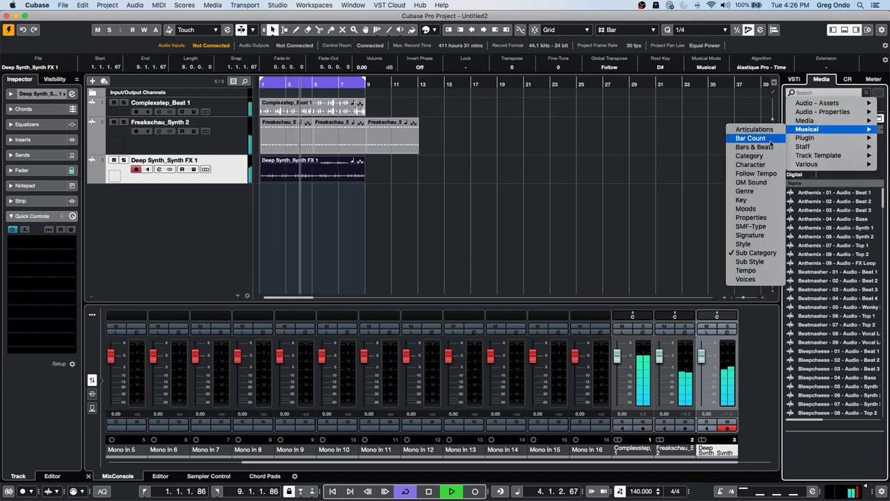
pyautogui.click(762, 159)
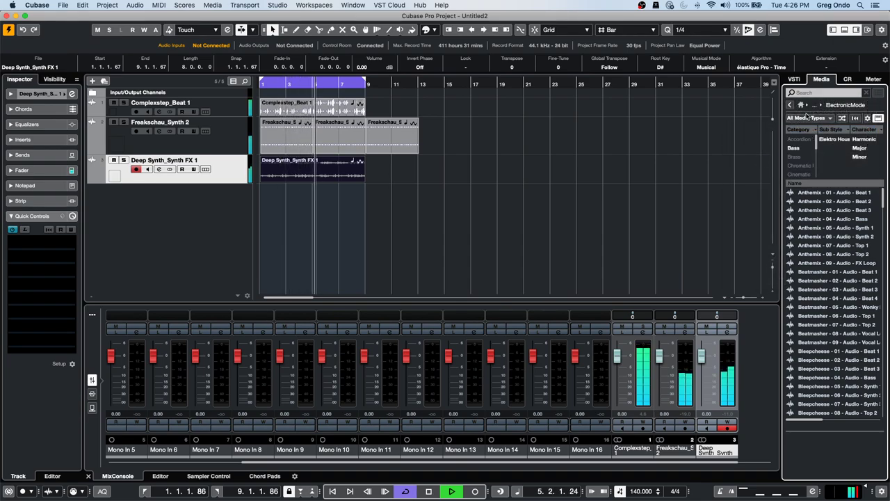
# Filter the loops by Bass, then place Floorfiller - 04 - Audio - Bass at bar 1 on a new track and repeat it twice.
pyautogui.click(799, 139)
pyautogui.click(827, 280)
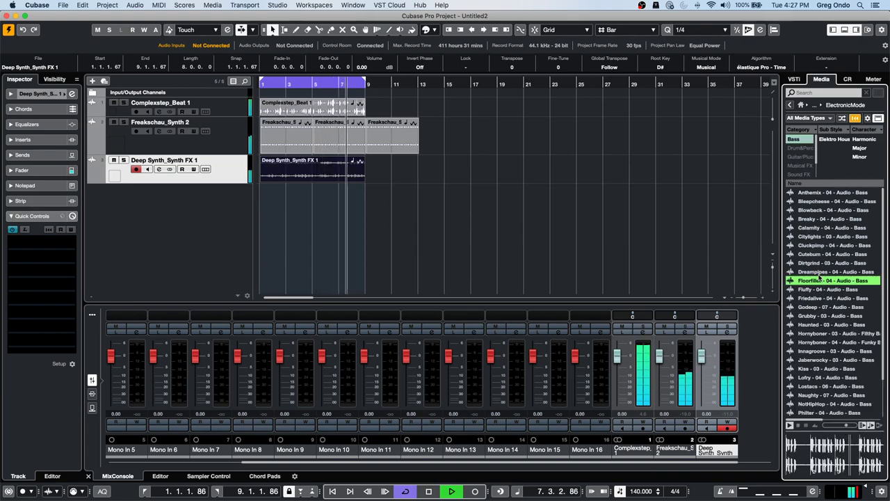
pyautogui.moveTo(824, 281); pyautogui.dragTo(257, 204)
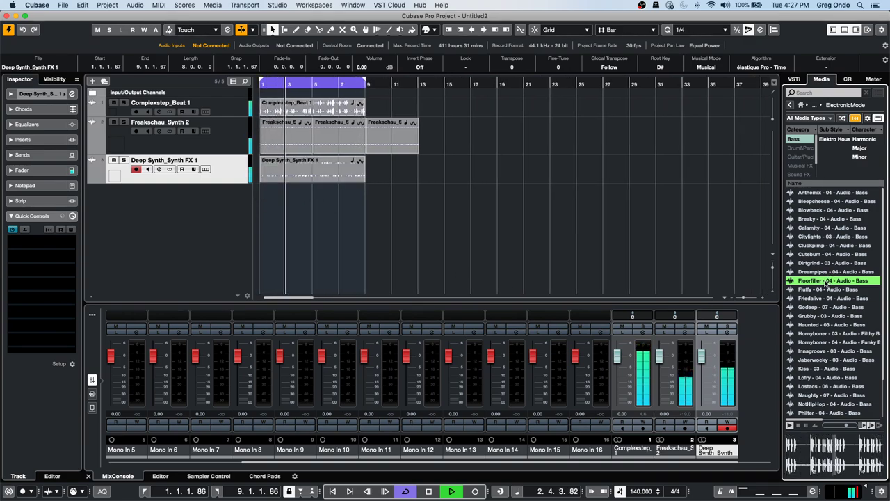
pyautogui.moveTo(828, 280); pyautogui.dragTo(275, 198)
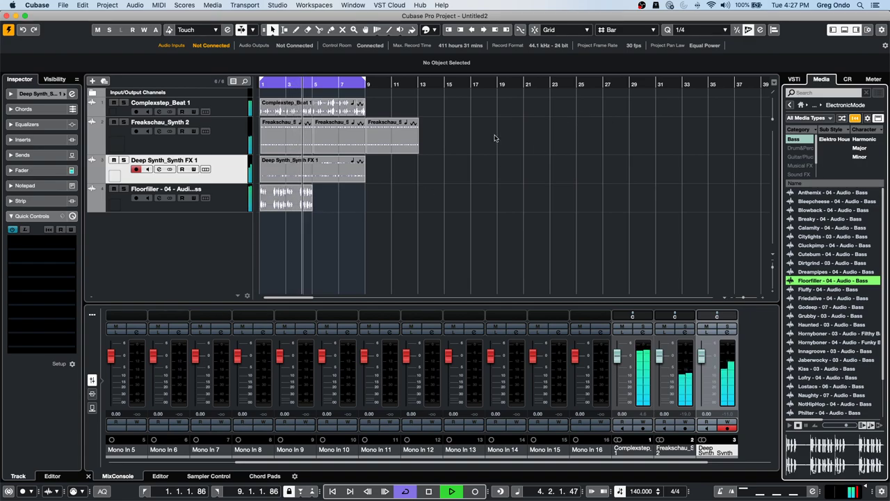
pyautogui.click(311, 202)
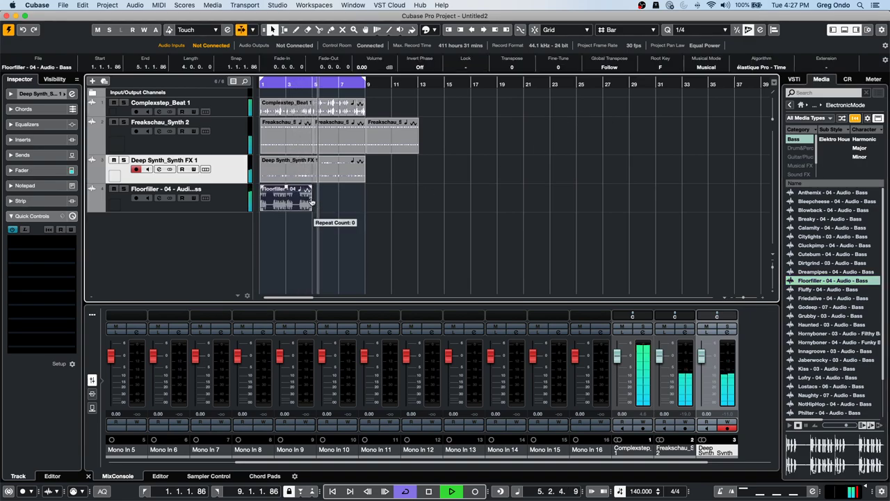
pyautogui.moveTo(312, 202); pyautogui.dragTo(415, 202)
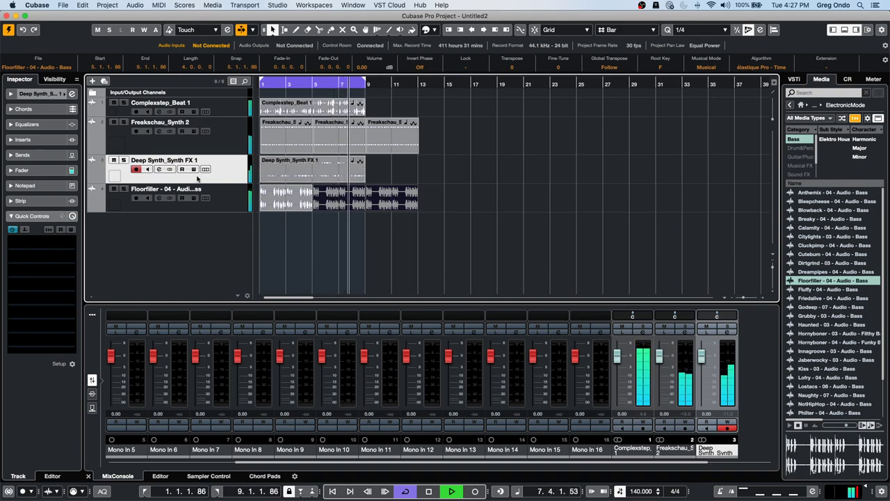
# Solo the Deep Synth_Synth FX 1 track briefly to check it, then mute the Freakschau_Synth 2 track.
pyautogui.click(123, 161)
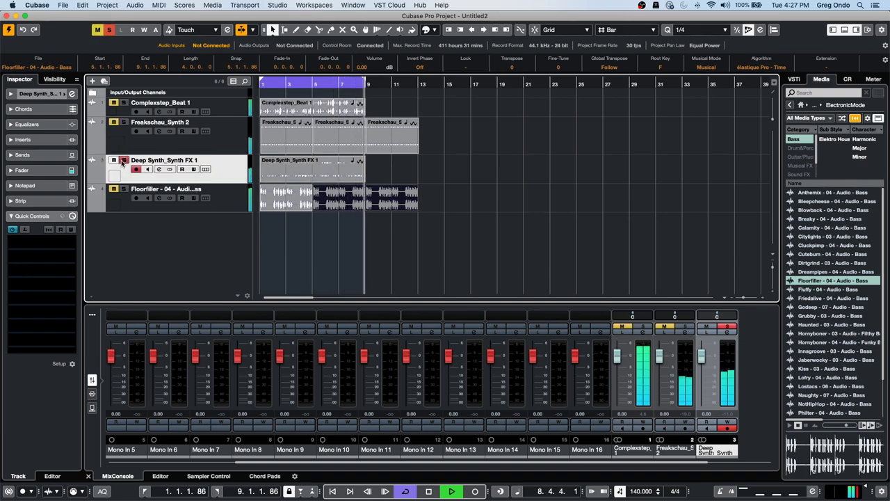
pyautogui.click(123, 161)
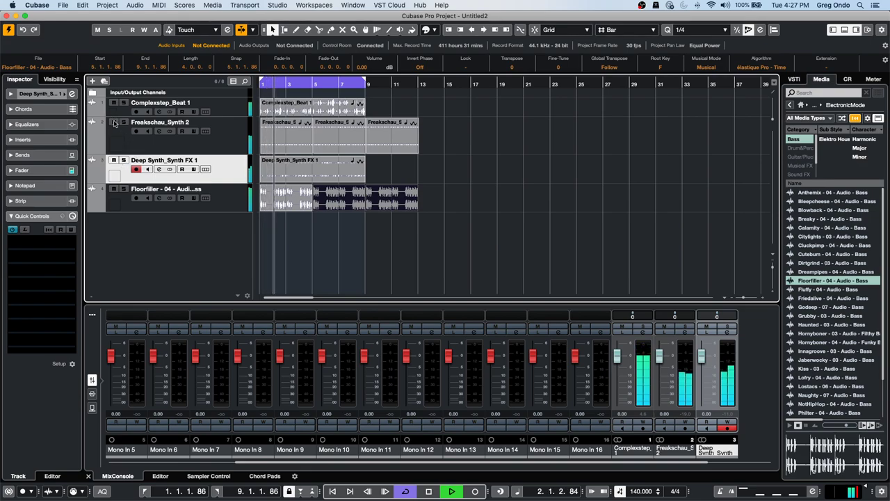
pyautogui.click(115, 125)
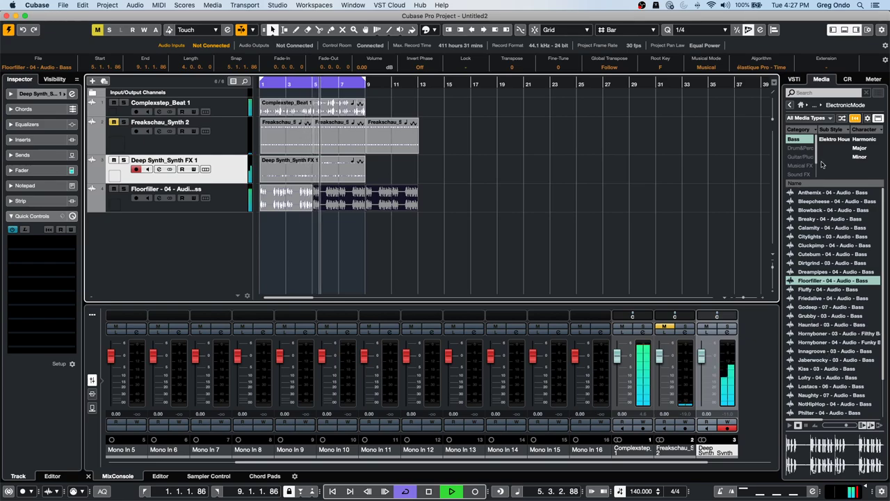
# Filter the loops by Synth Lead, preview a few, and place Lofry - 05 - Audio - Synth 1 at bar 5 on a new track.
pyautogui.click(802, 140)
pyautogui.scroll(-2, 803, 152)
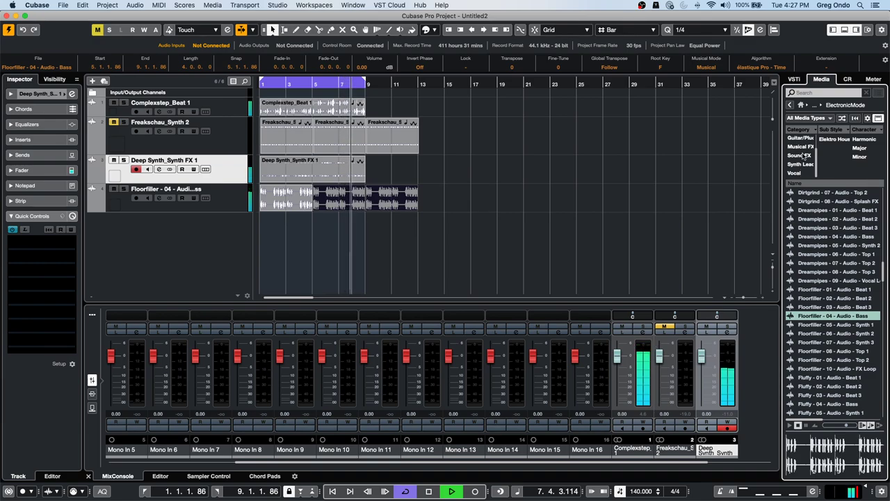
pyautogui.click(802, 165)
pyautogui.click(808, 343)
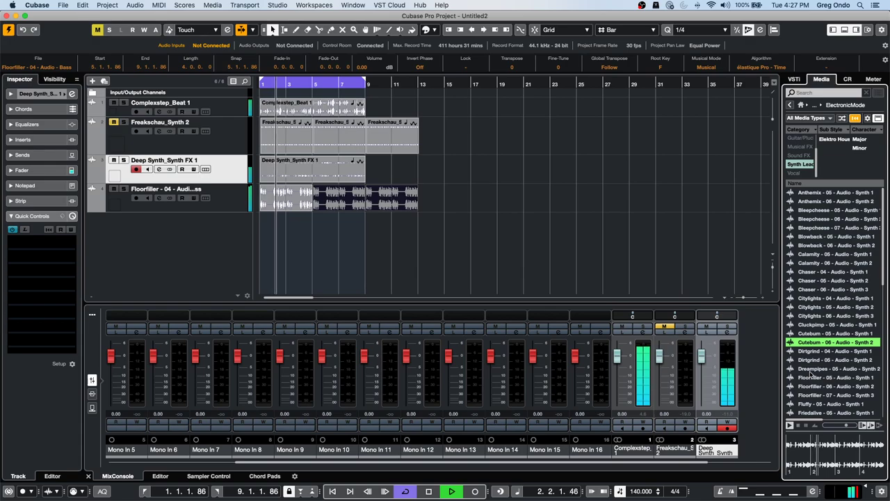
pyautogui.click(817, 393)
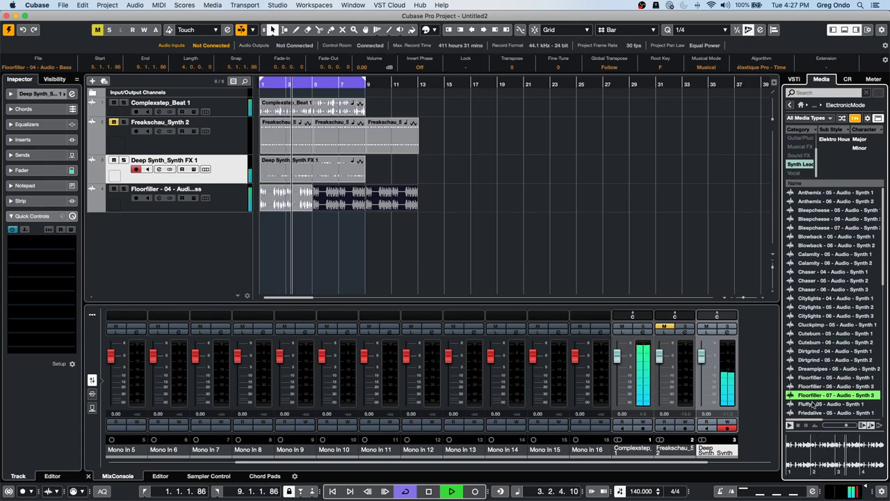
pyautogui.scroll(-5, 821, 355)
pyautogui.scroll(-3, 820, 351)
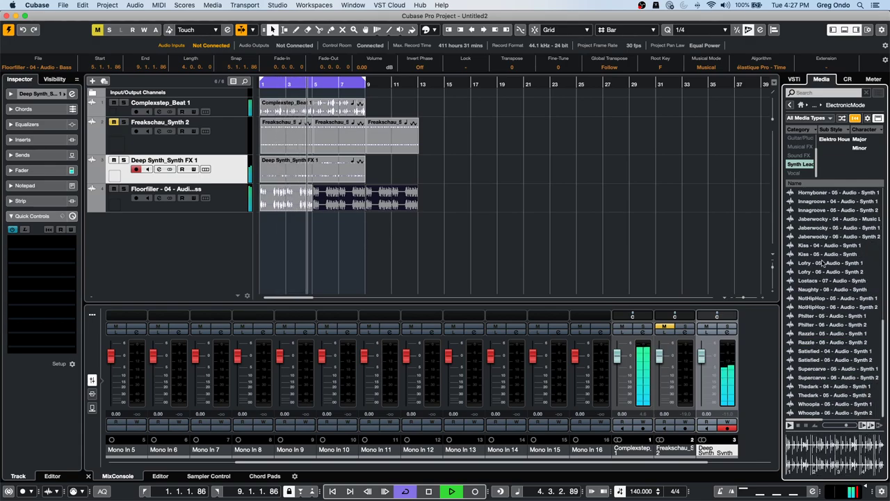
pyautogui.click(822, 263)
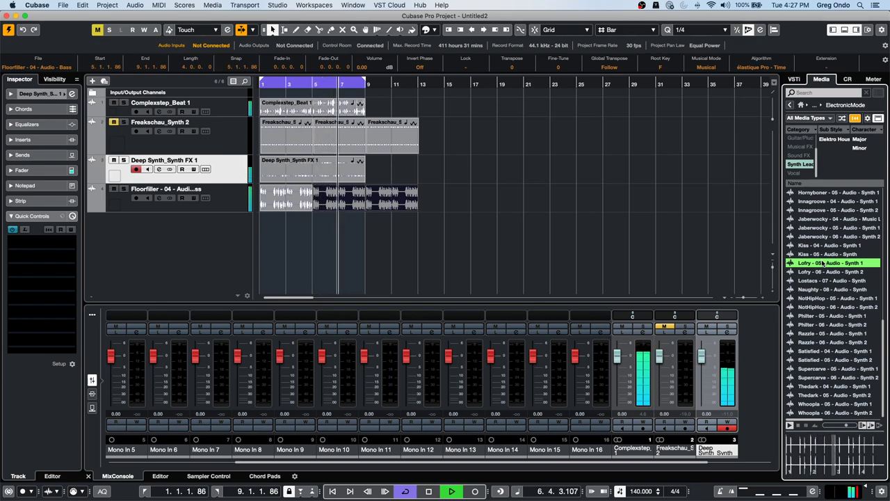
pyautogui.moveTo(823, 263); pyautogui.dragTo(312, 232)
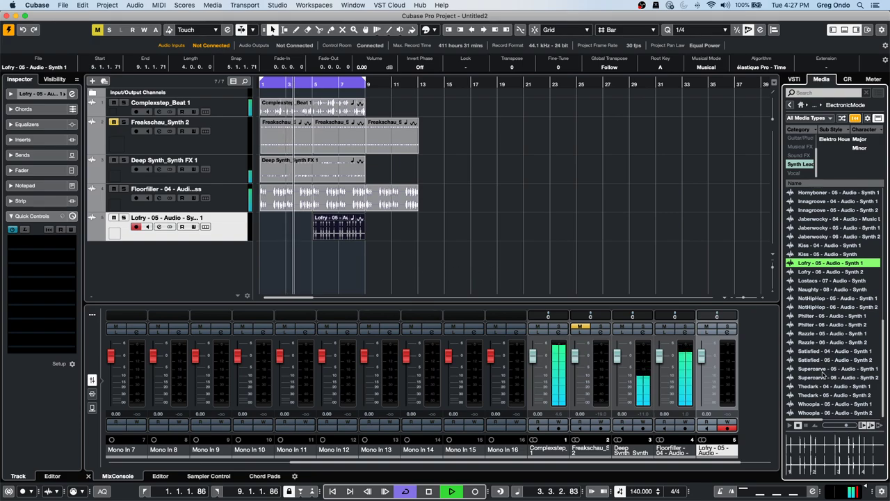
# Place Lostacs - 07 - Audio - Synth at bar 1 on a new track, and stop playback with the Lofry and Lostacs events selected.
pyautogui.click(817, 281)
pyautogui.moveTo(817, 281); pyautogui.dragTo(261, 266)
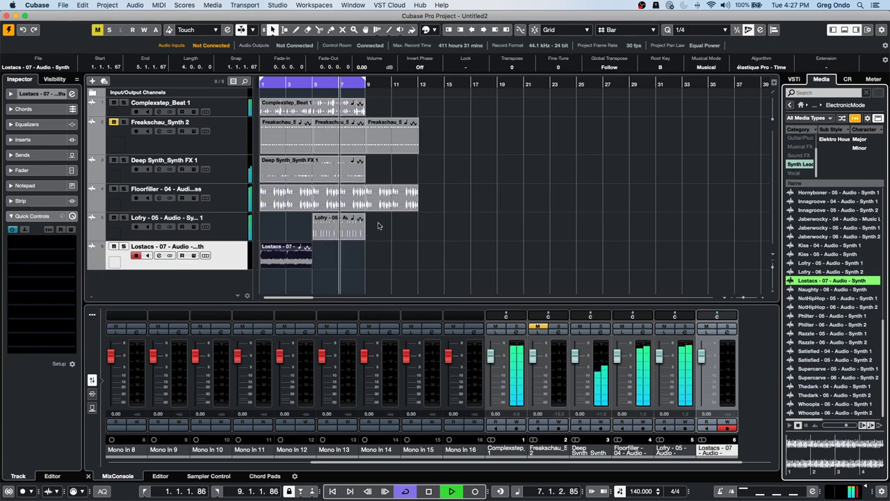
pyautogui.moveTo(378, 226); pyautogui.dragTo(295, 257)
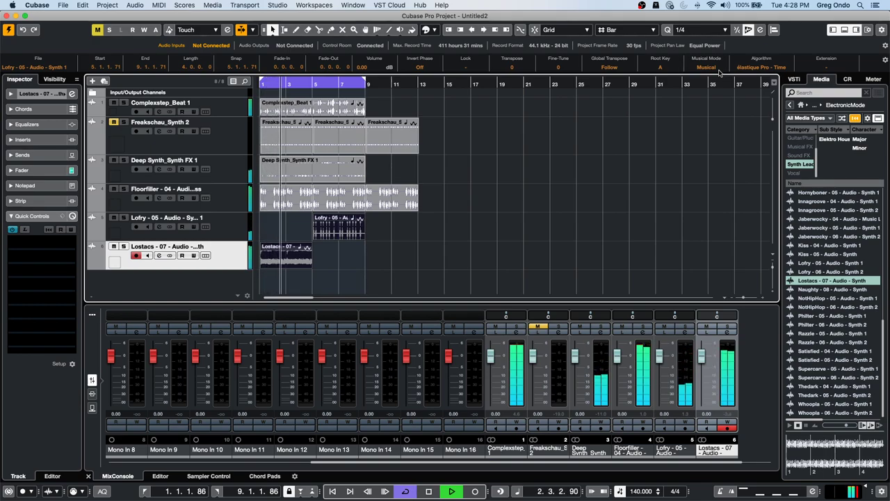
pyautogui.press('space')
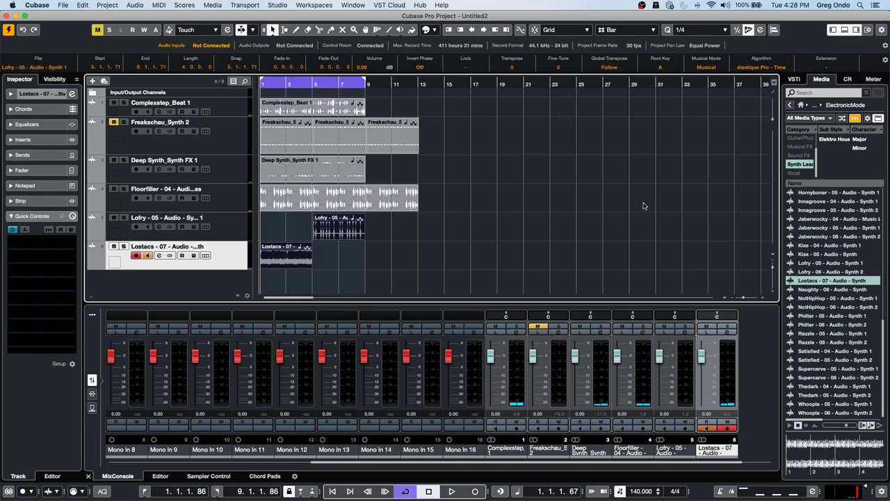
# Play the arrangement while setting the project tempo to 160 and then to 108, and stop playback.
pyautogui.press('space')
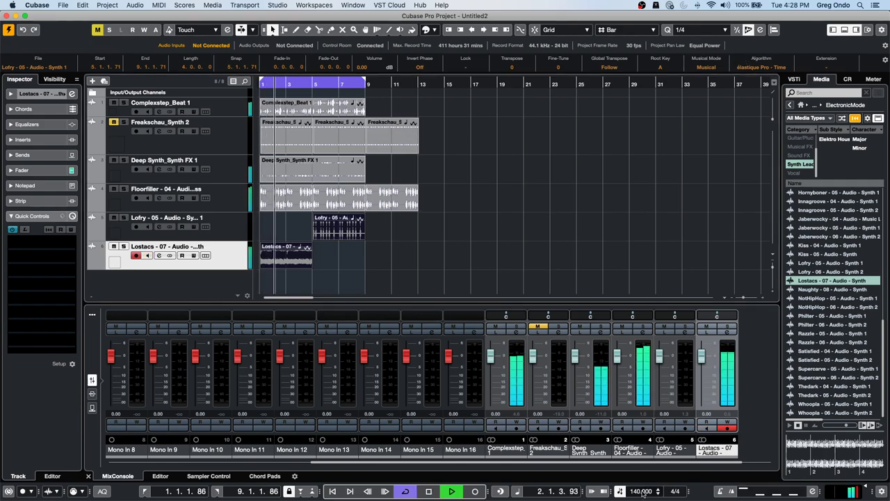
pyautogui.write('160')
pyautogui.press('Return')
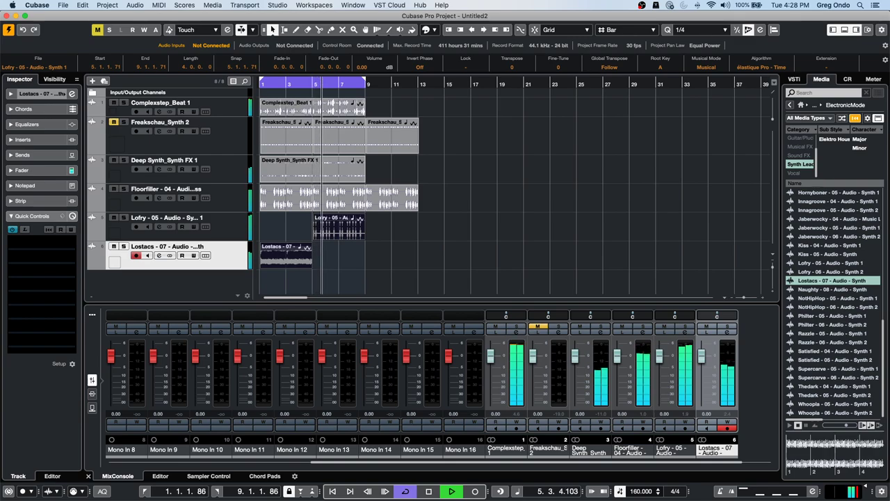
pyautogui.write('108')
pyautogui.press('Return')
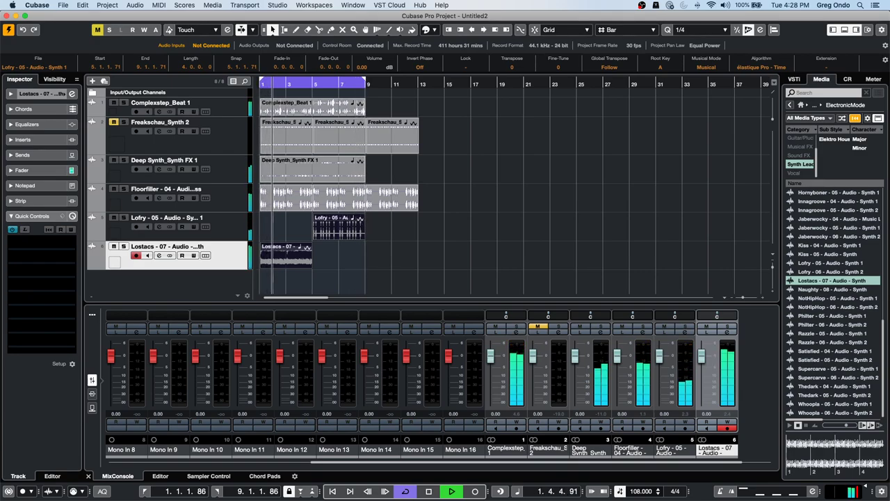
pyautogui.press('space')
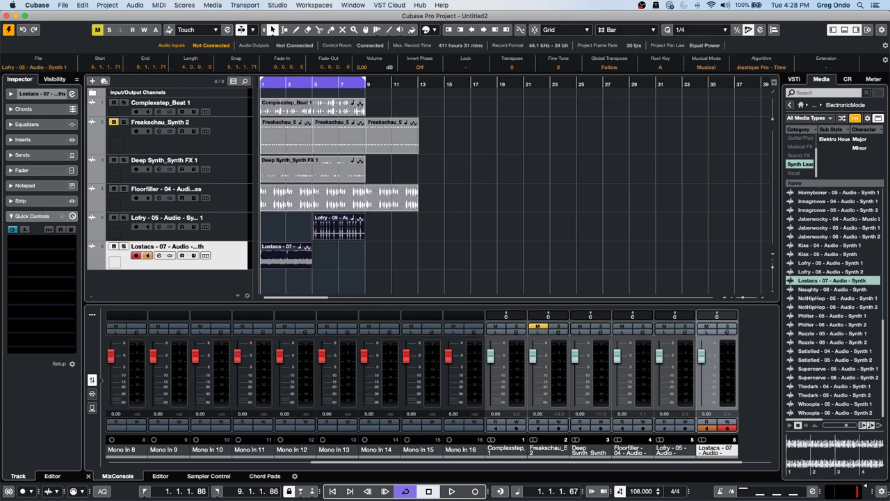
# Trim the end of the last Floorfiller bass event to about bar 12.4, enlarge its track, and clear the selection.
pyautogui.moveTo(236, 211); pyautogui.dragTo(235, 193)
pyautogui.moveTo(419, 190); pyautogui.dragTo(415, 190)
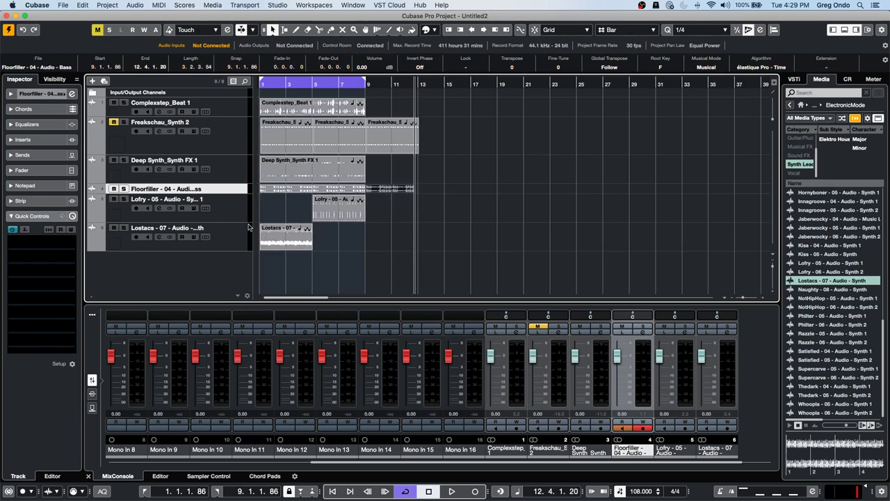
pyautogui.moveTo(229, 193); pyautogui.dragTo(229, 231)
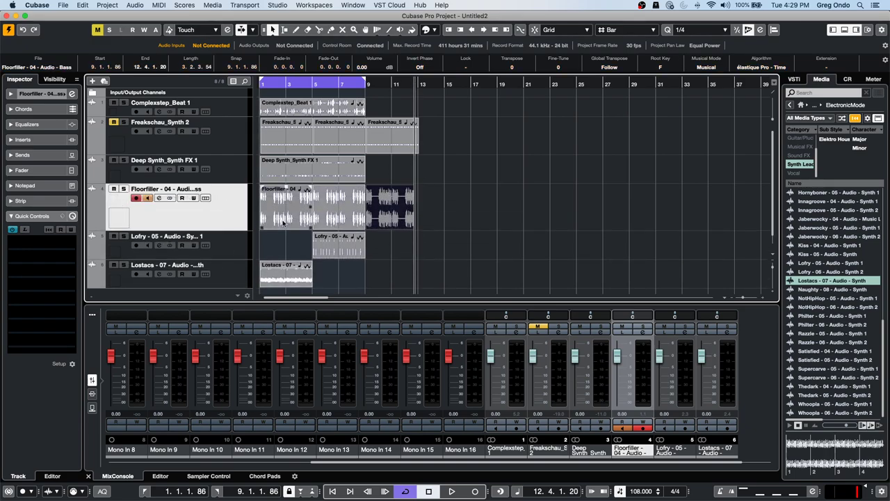
pyautogui.click(426, 204)
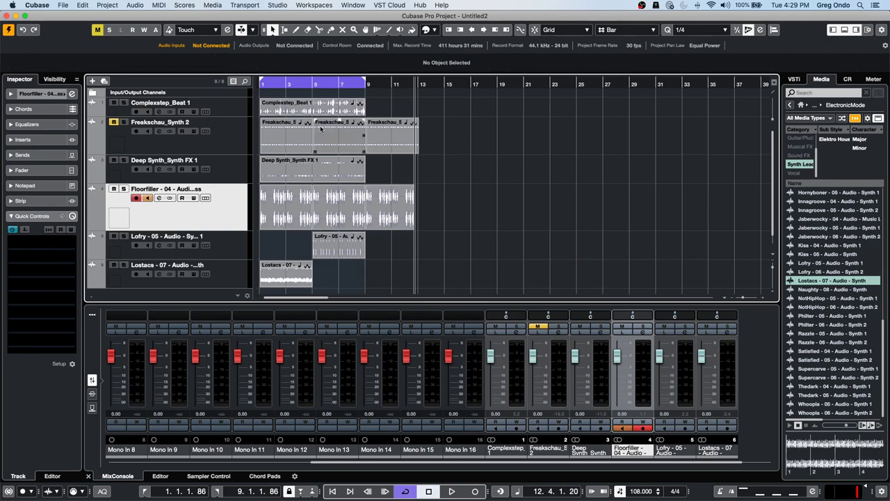
# Combine the Object and Range Selection tools, try a range across Deep Synth and Floorfiller, and move the Lofry event to about bar 3.4.
pyautogui.click(265, 30)
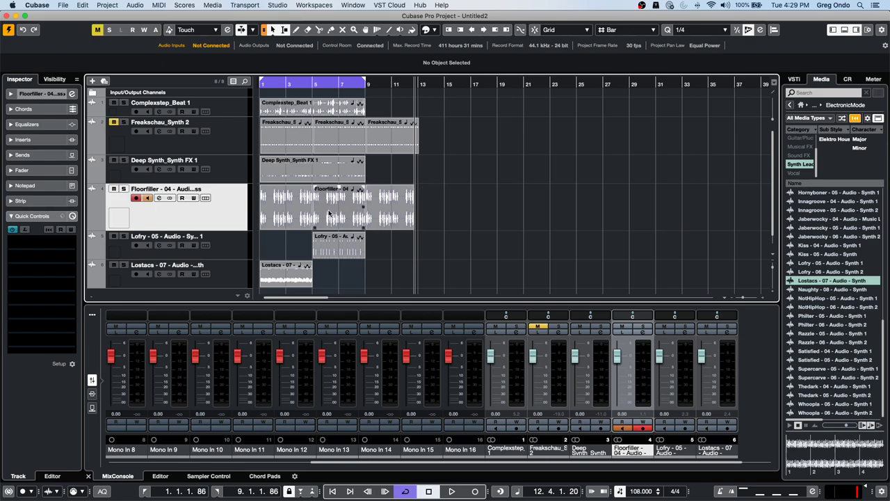
pyautogui.moveTo(328, 187); pyautogui.dragTo(380, 165)
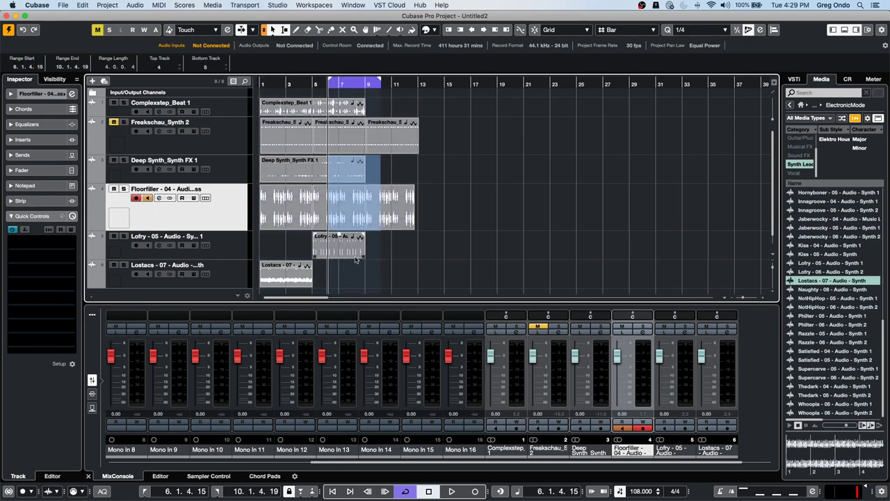
pyautogui.moveTo(308, 164); pyautogui.dragTo(337, 245)
pyautogui.click(331, 221)
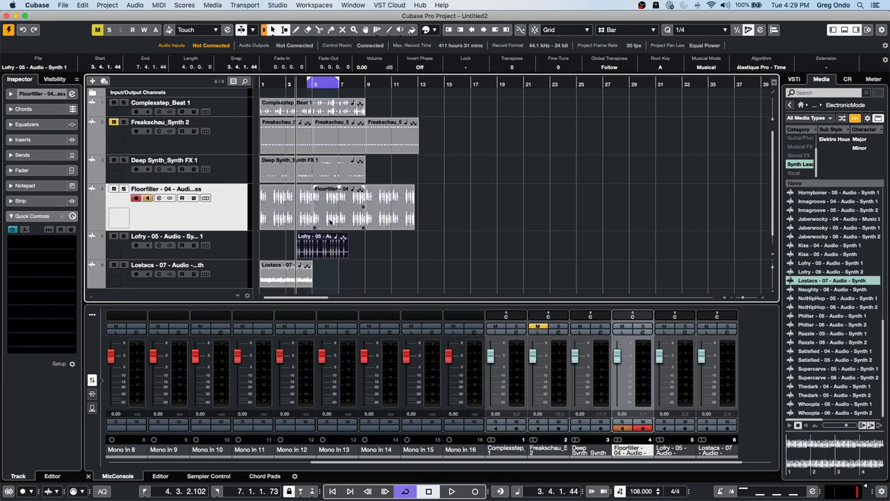
pyautogui.click(333, 222)
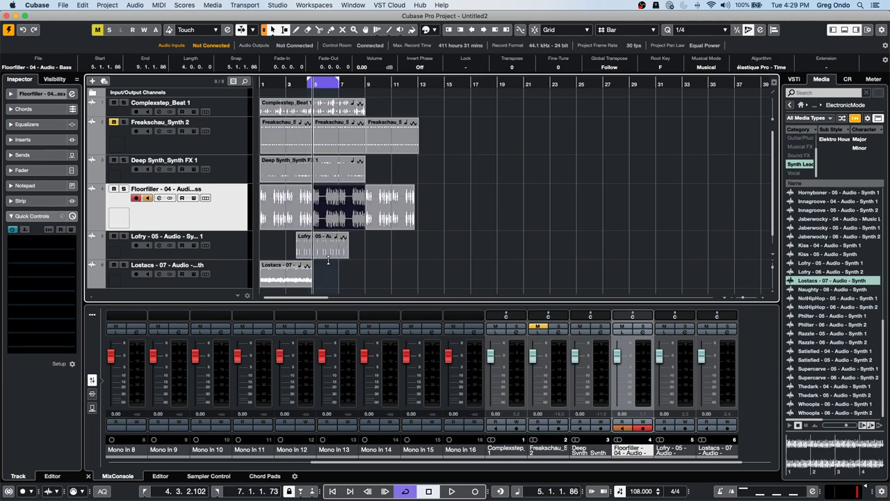
# Select ranges across the Deep Synth and Floorfiller tracks, then select whole events from the Freakschau track down to the Lofry track.
pyautogui.keyDown('shift'); pyautogui.click(318, 256); pyautogui.keyUp('shift')
pyautogui.keyDown('shift'); pyautogui.click(300, 218); pyautogui.keyUp('shift')
pyautogui.keyDown('shift'); pyautogui.click(306, 161); pyautogui.keyUp('shift')
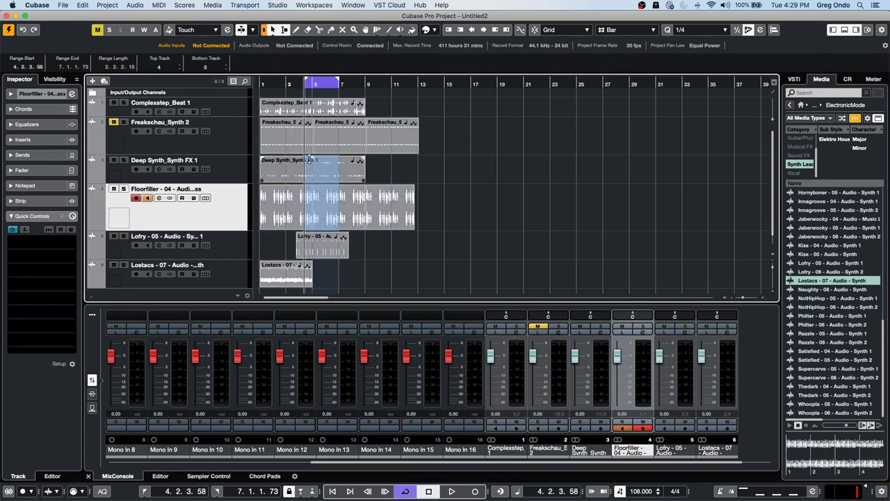
pyautogui.moveTo(292, 133); pyautogui.dragTo(333, 212)
pyautogui.click(356, 253)
pyautogui.moveTo(357, 254); pyautogui.dragTo(278, 134)
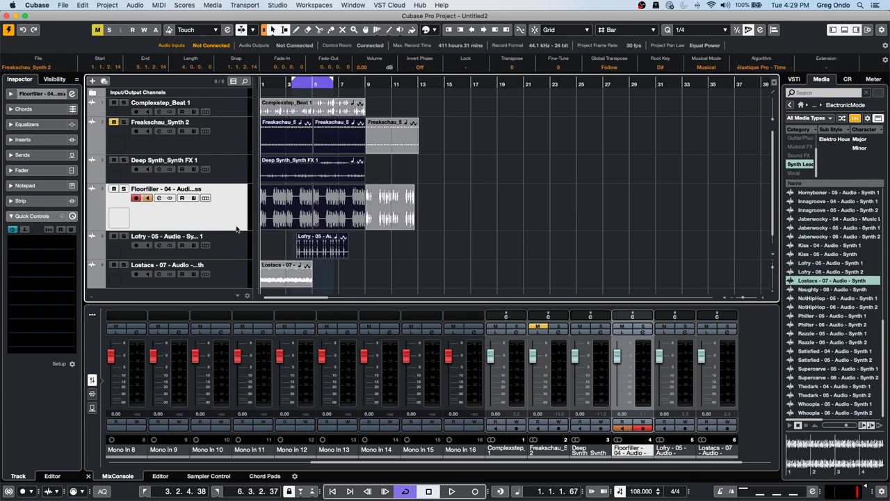
# Collapse and re-enlarge the Floorfiller track, then select a range of about two bars in its second event, starting near bar 5.3.
pyautogui.moveTo(235, 229); pyautogui.dragTo(239, 195)
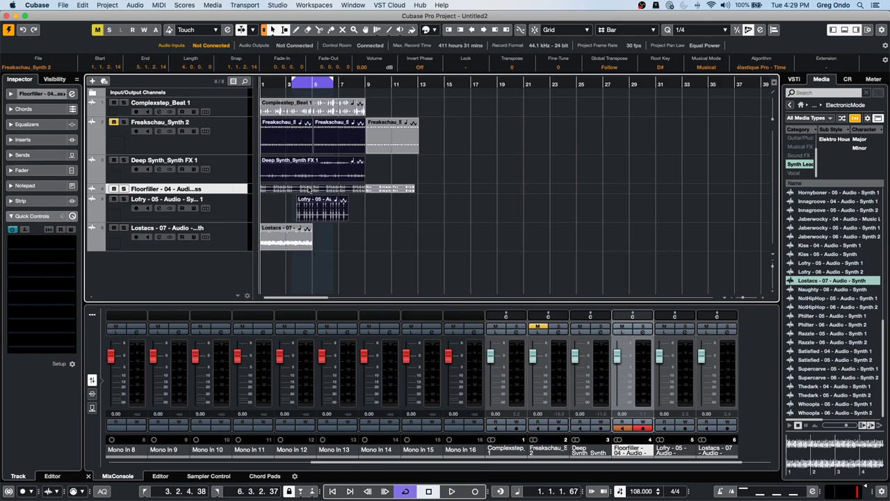
pyautogui.moveTo(237, 197); pyautogui.dragTo(236, 232)
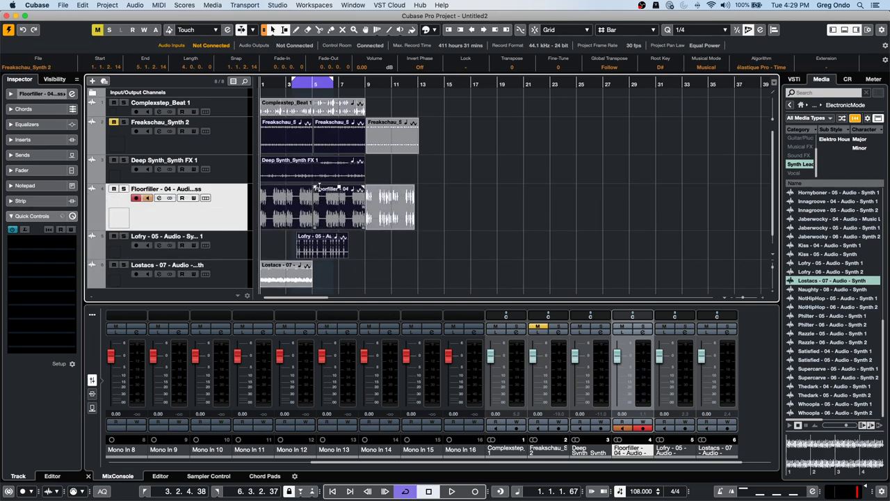
pyautogui.moveTo(320, 188); pyautogui.dragTo(348, 198)
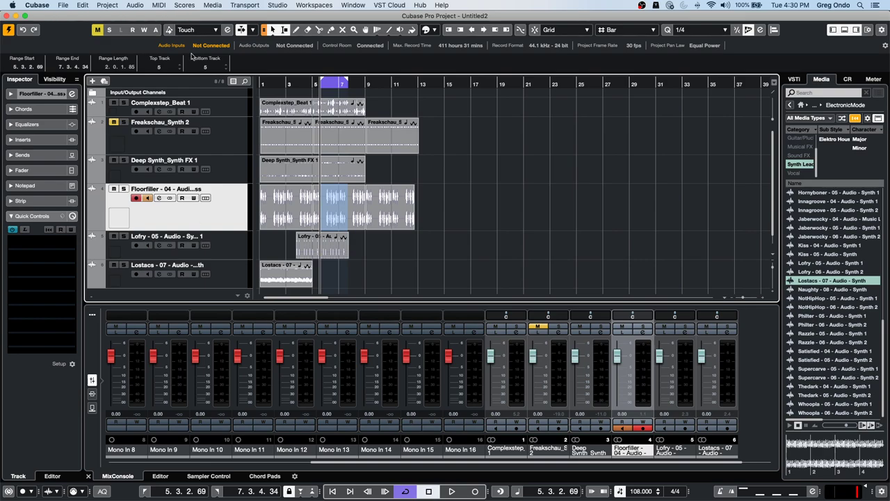
# Open the recent project tempo detect jazz.cpr with Projects as the project folder, and activate it.
pyautogui.click(62, 4)
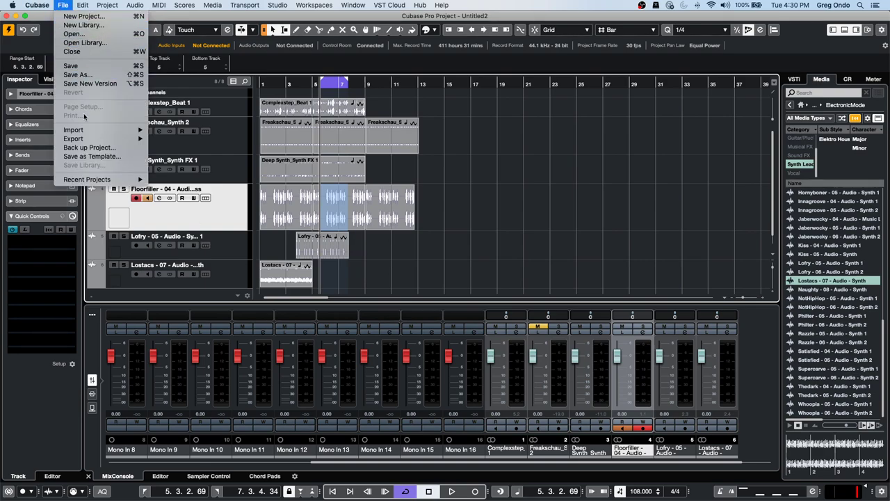
pyautogui.moveTo(96, 182)
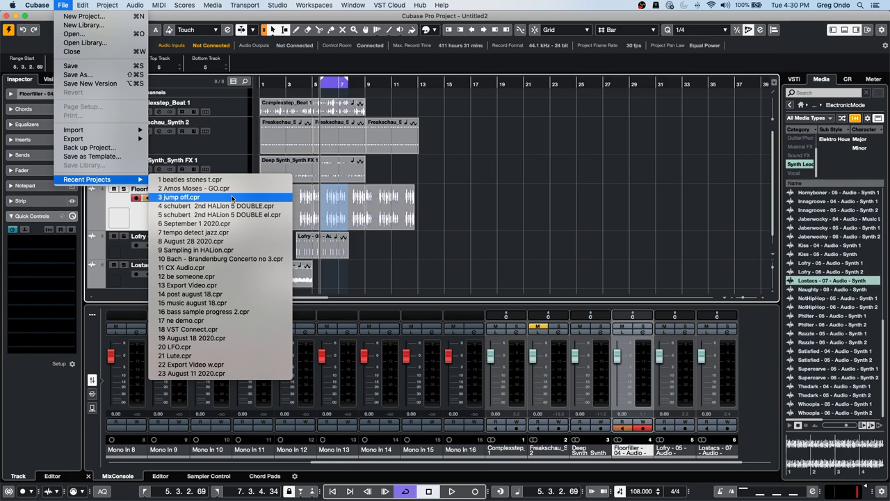
pyautogui.click(220, 233)
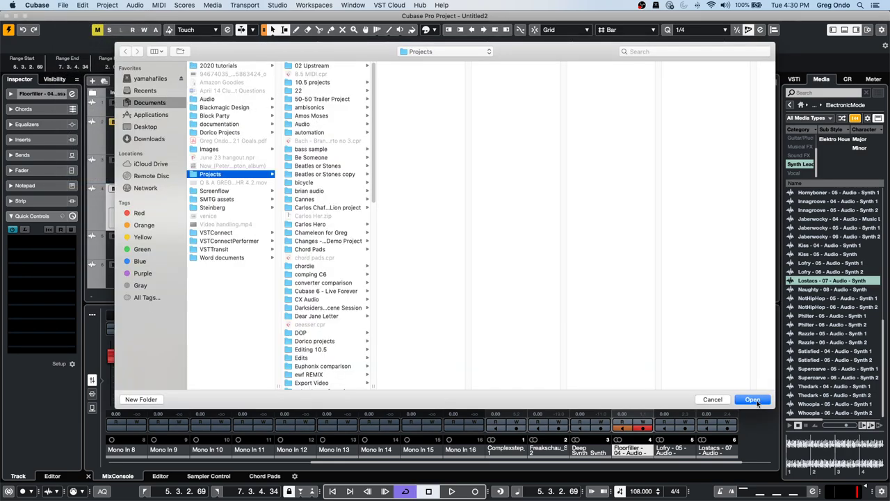
pyautogui.click(754, 400)
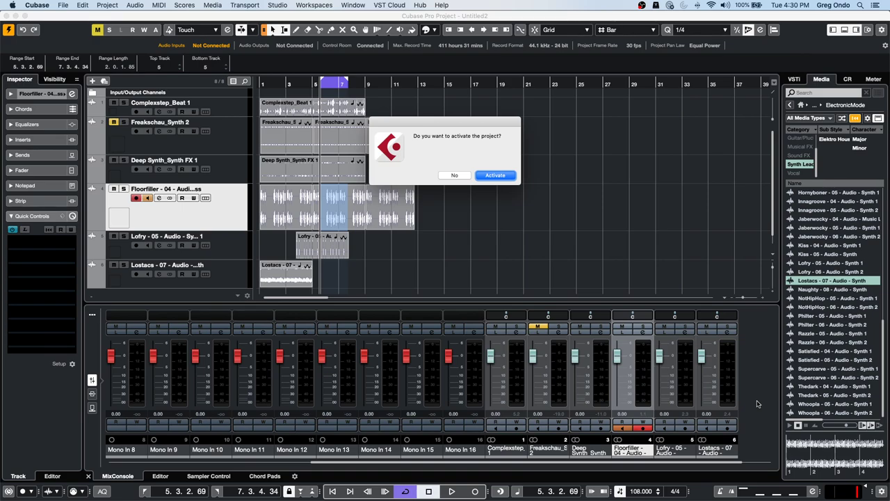
pyautogui.press('Return')
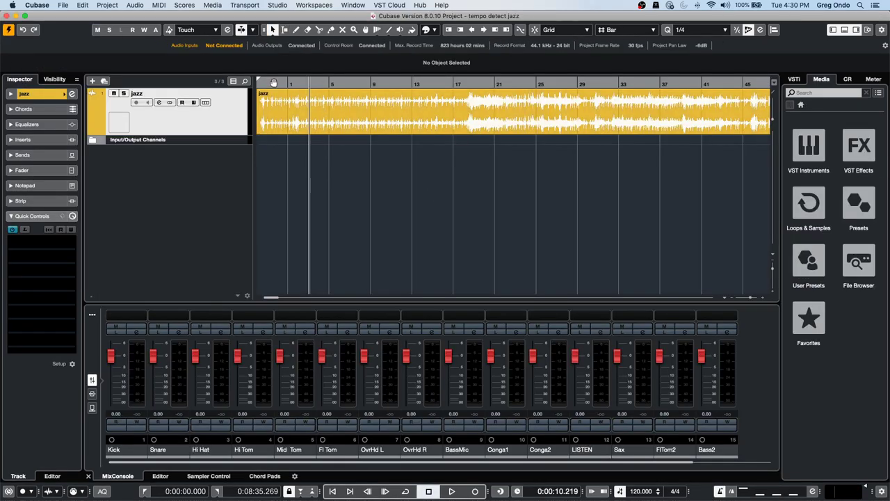
# Play the opening of the jazz recording, make its track taller, and stop playback.
pyautogui.moveTo(278, 84); pyautogui.dragTo(180, 82)
pyautogui.press('space')
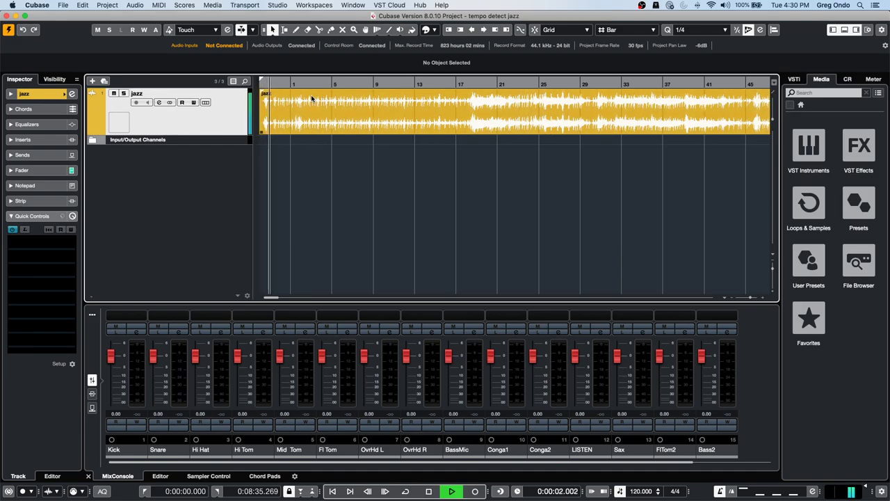
pyautogui.moveTo(227, 134); pyautogui.dragTo(227, 162)
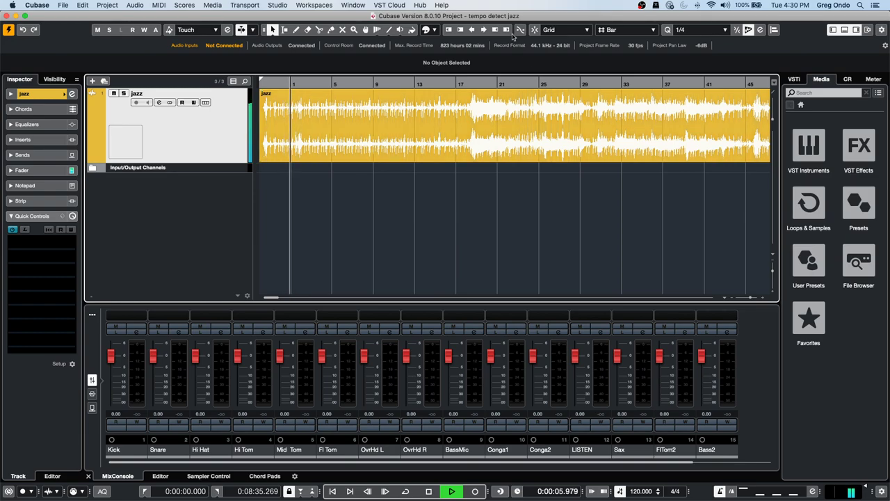
pyautogui.press('space')
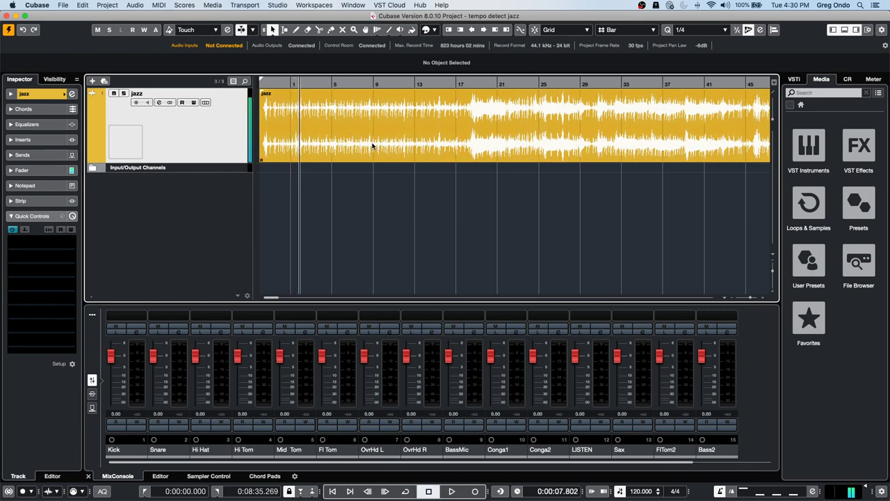
# Analyze the jazz event with Tempo Detection, play the result briefly, and close the detection panel.
pyautogui.click(372, 146)
pyautogui.click(107, 5)
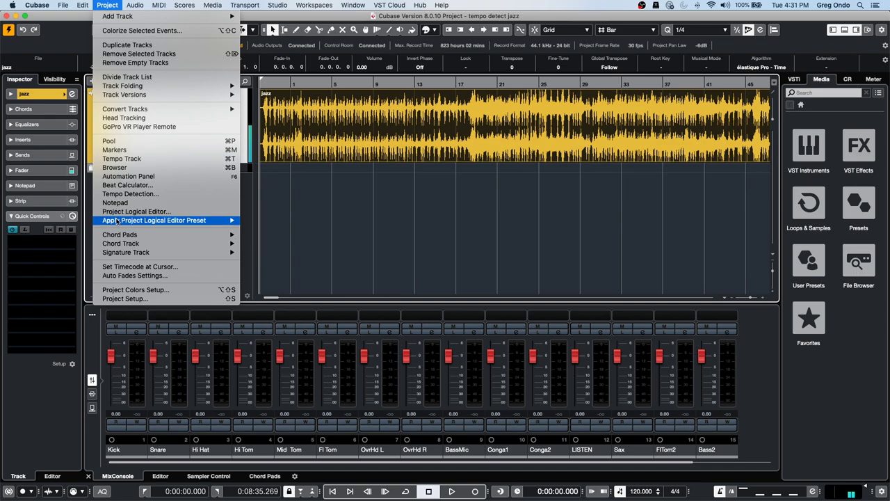
pyautogui.click(180, 195)
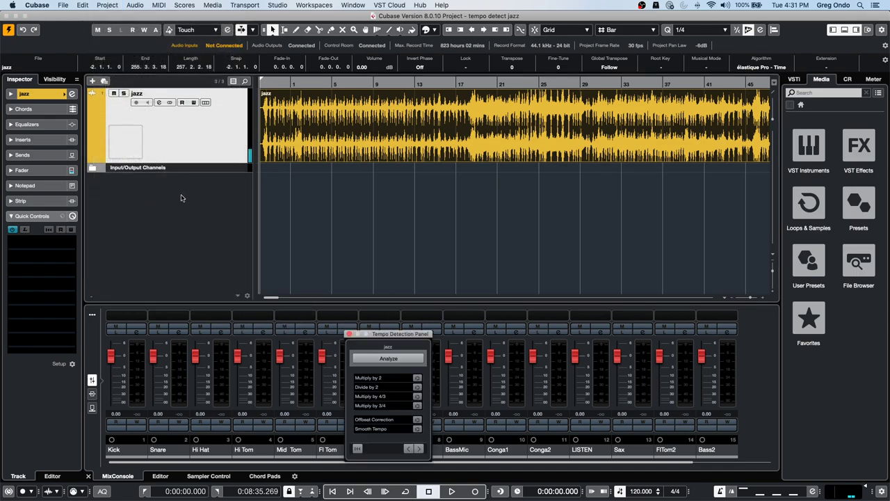
pyautogui.click(392, 365)
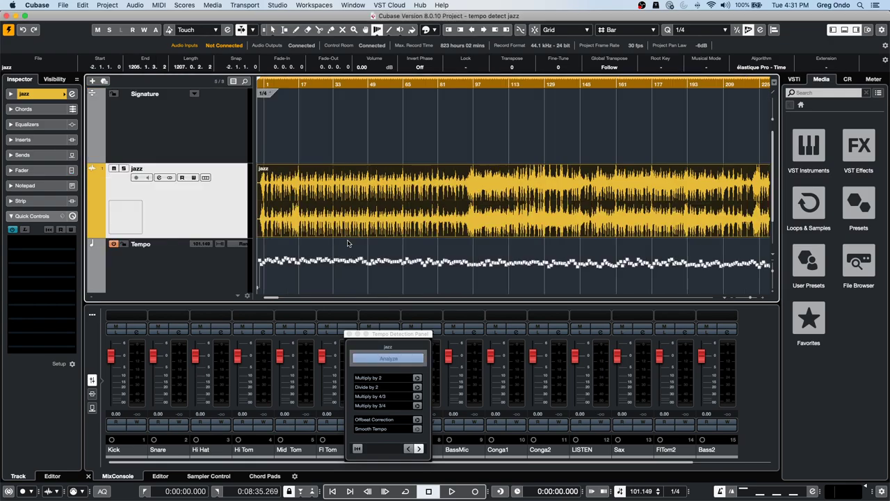
pyautogui.press('space')
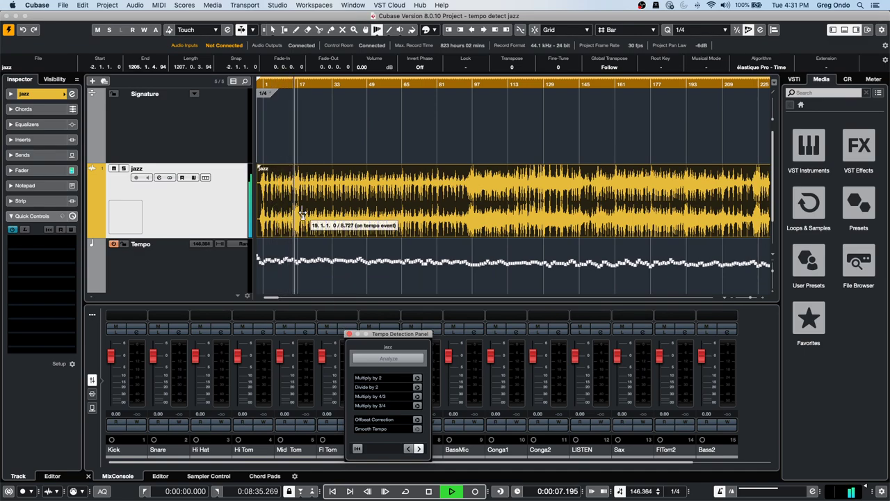
pyautogui.click(349, 333)
pyautogui.press('space')
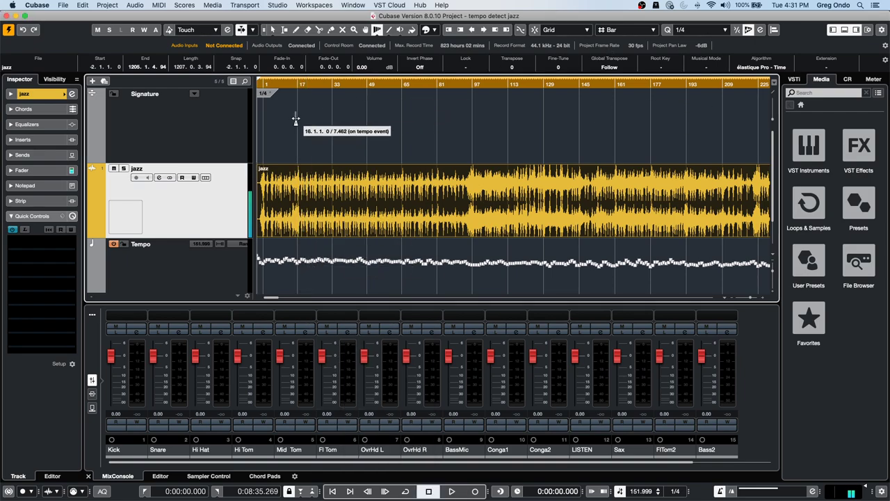
# Draw a 4/4 time signature at bar 1 on the Signature track, with snap turned on.
pyautogui.press('h')
pyautogui.press('h')
pyautogui.press('h')
pyautogui.press('h')
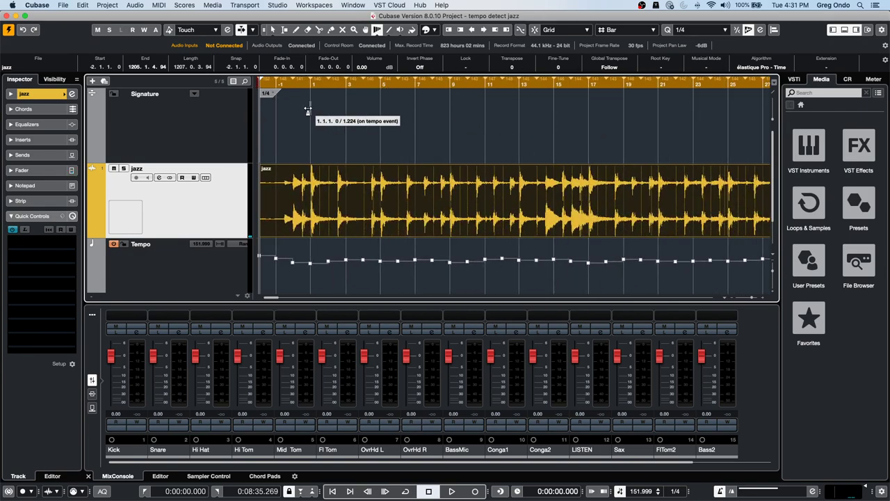
pyautogui.rightClick(308, 104)
pyautogui.click(336, 107)
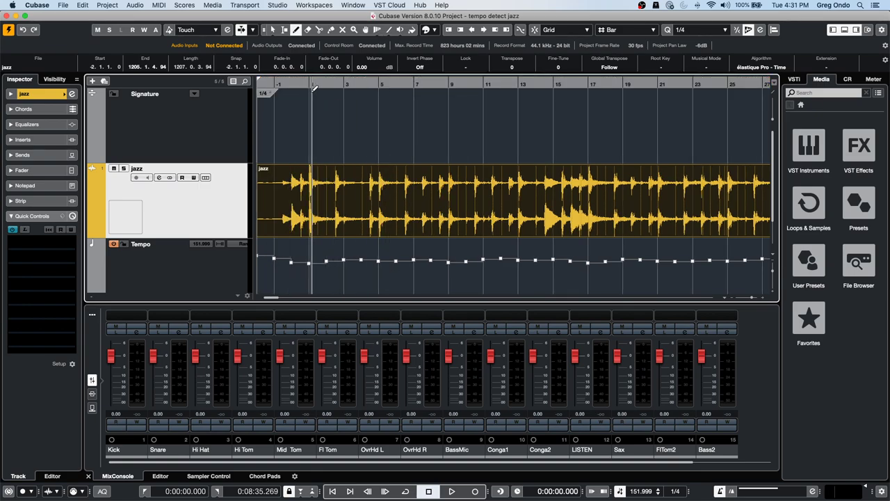
pyautogui.press('h')
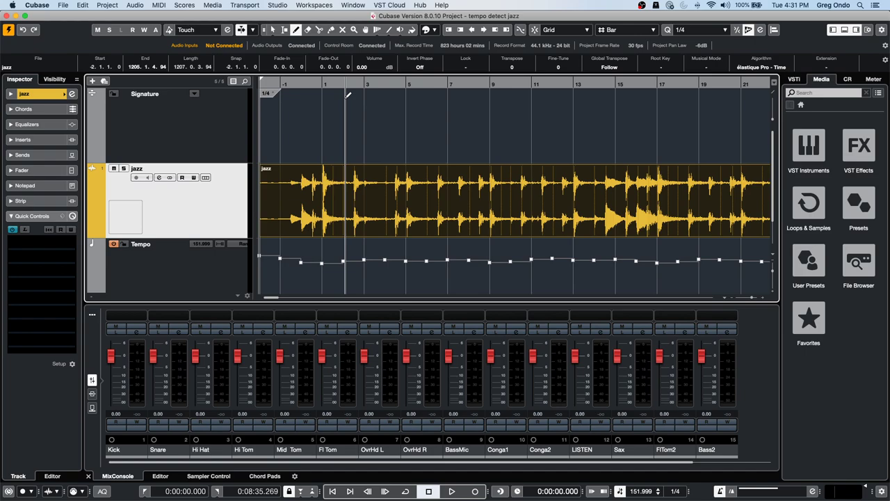
pyautogui.press('j')
pyautogui.click(343, 94)
pyautogui.press('h')
pyautogui.moveTo(315, 84); pyautogui.dragTo(293, 85)
# Play the jazz recording and examine the detected tempo curve on the Tempo track over the whole song.
pyautogui.press('space')
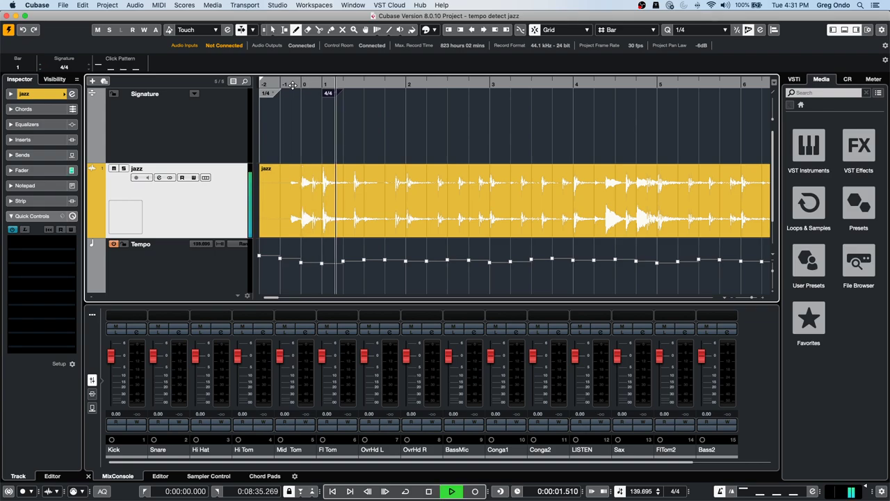
pyautogui.click(220, 264)
pyautogui.press('g')
pyautogui.press('g')
pyautogui.press('g')
pyautogui.press('g')
pyautogui.press('g')
pyautogui.press('g')
pyautogui.press('g')
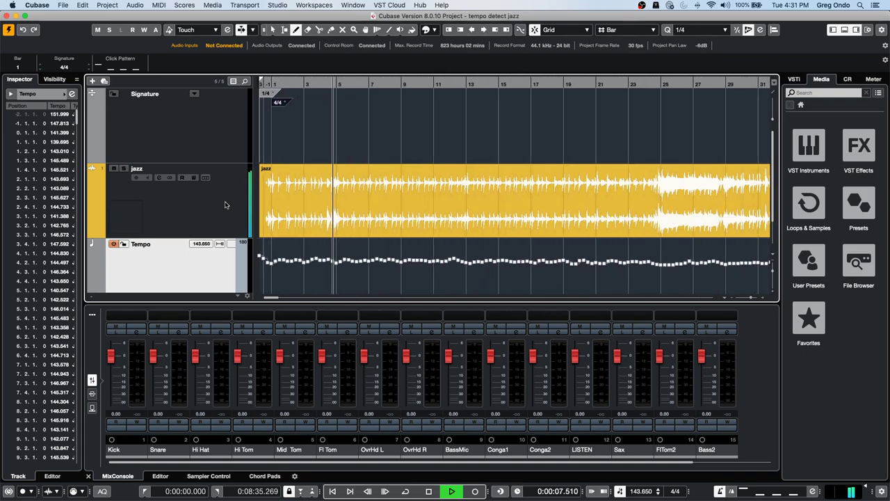
pyautogui.press('g')
pyautogui.press('g')
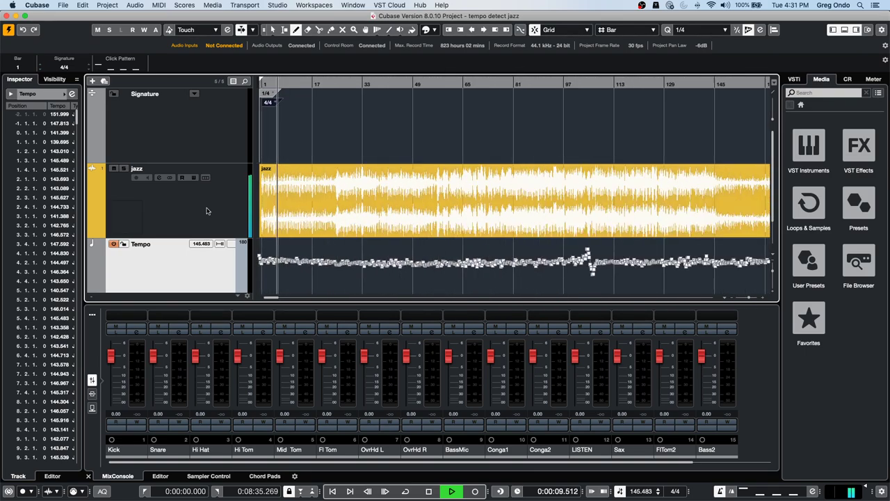
# Stop playback and set the jazz event's definition from the tempo, saving it in the project only with all tracks on musical time base.
pyautogui.press('space')
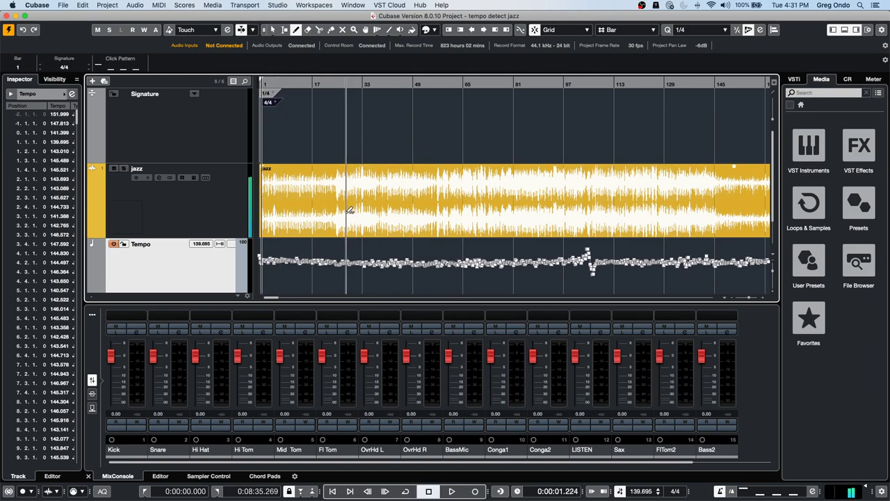
pyautogui.rightClick(397, 123)
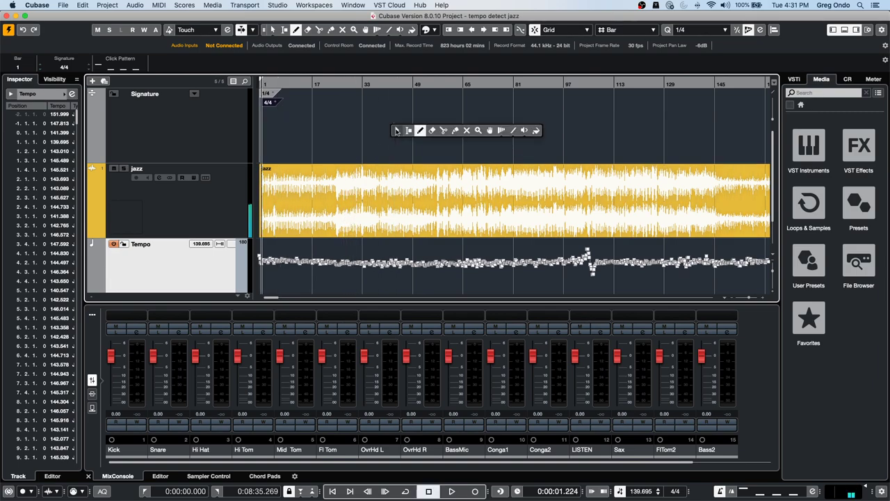
pyautogui.click(396, 132)
pyautogui.click(362, 218)
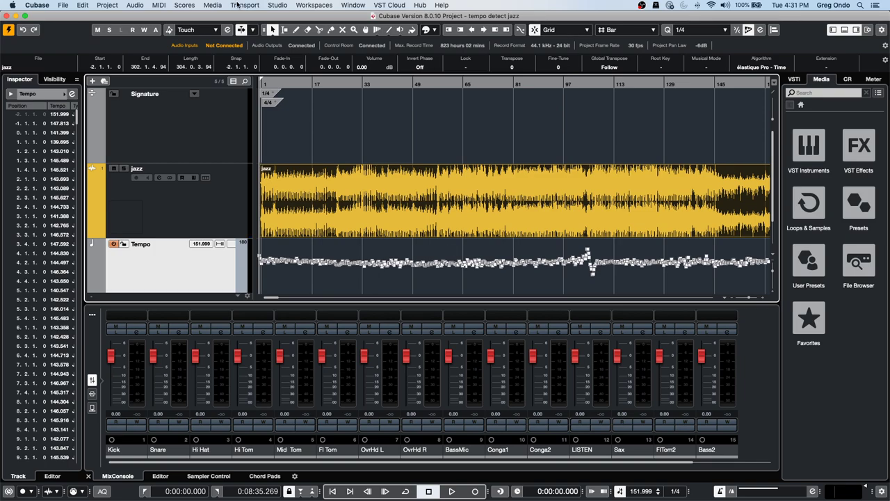
pyautogui.click(137, 6)
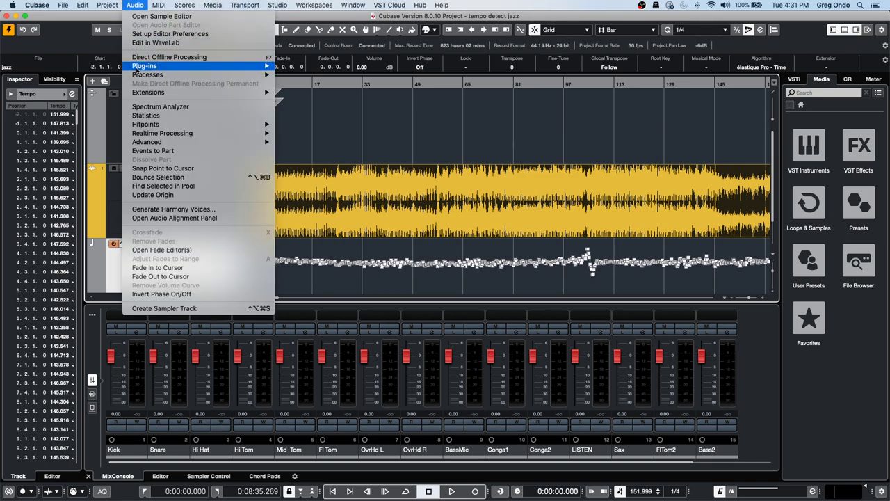
pyautogui.moveTo(173, 70)
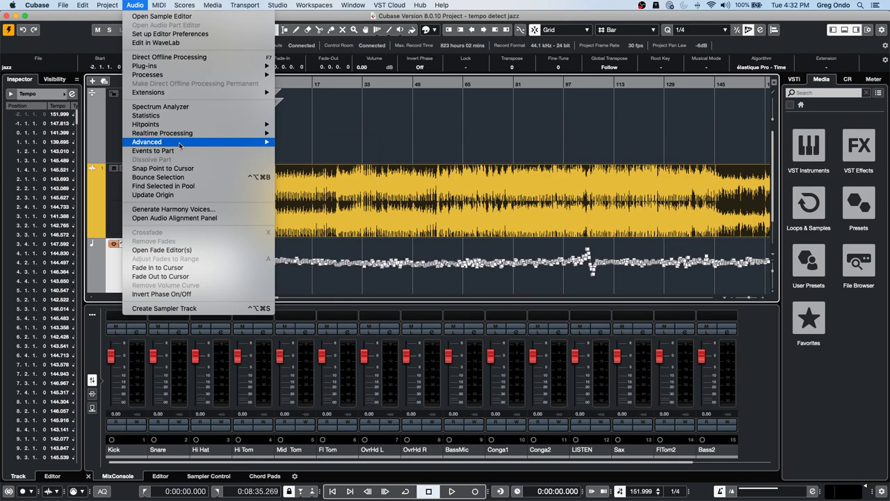
pyautogui.moveTo(182, 142)
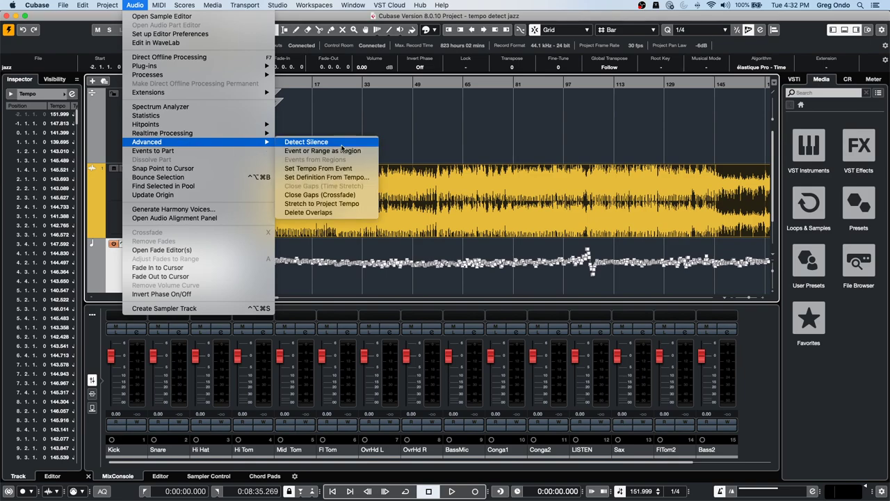
pyautogui.click(358, 178)
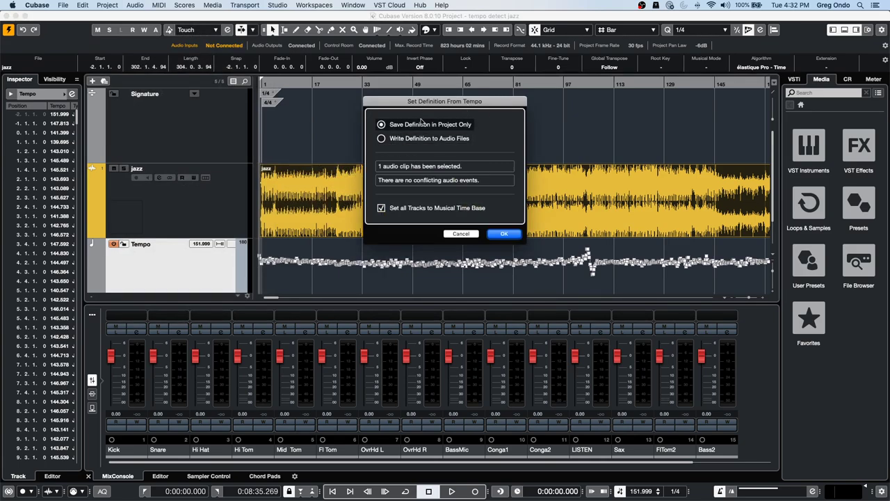
pyautogui.click(500, 234)
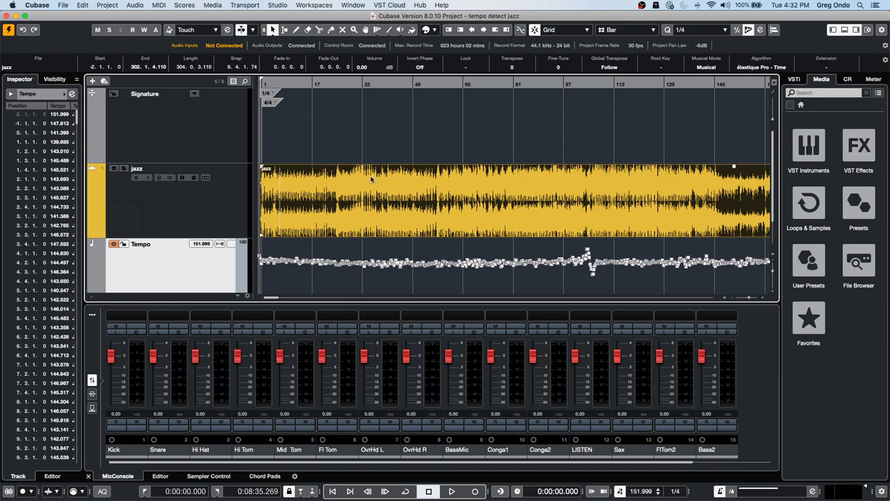
# Play the jazz recording, deactivate the Tempo track, and set the fixed project tempo to 144 BPM.
pyautogui.press('space')
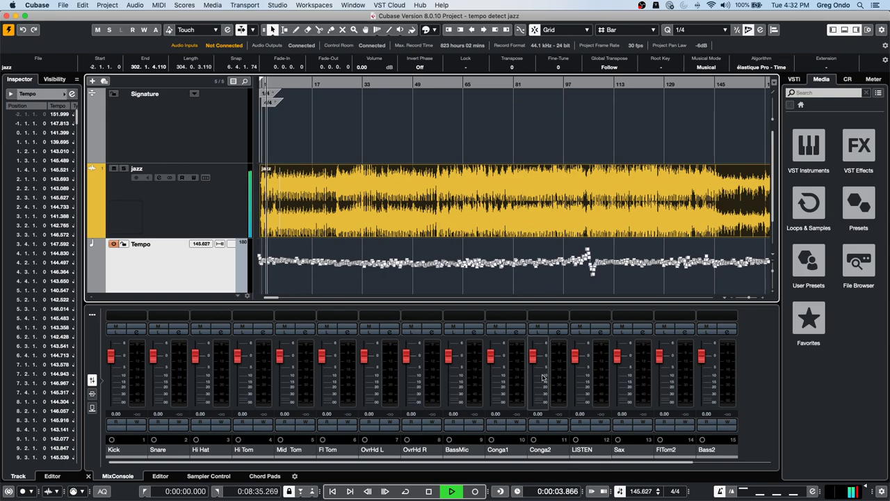
pyautogui.click(620, 491)
pyautogui.doubleClick(636, 492)
pyautogui.write('144')
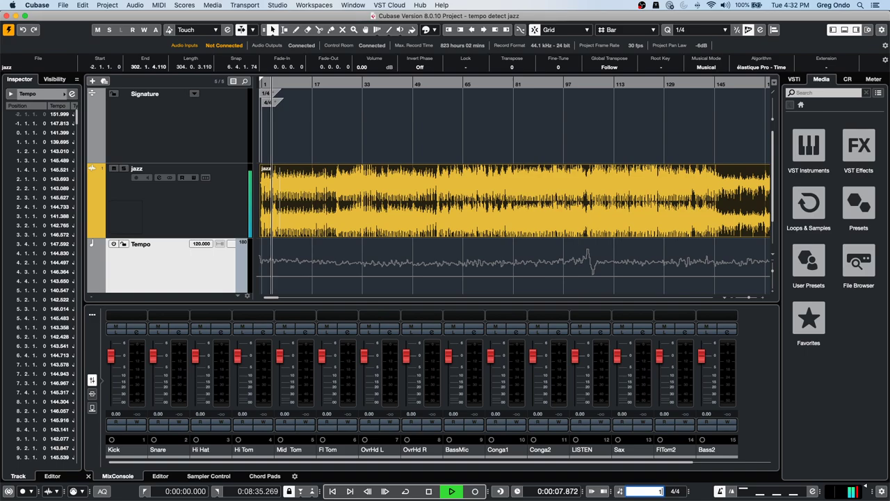
pyautogui.press('Return')
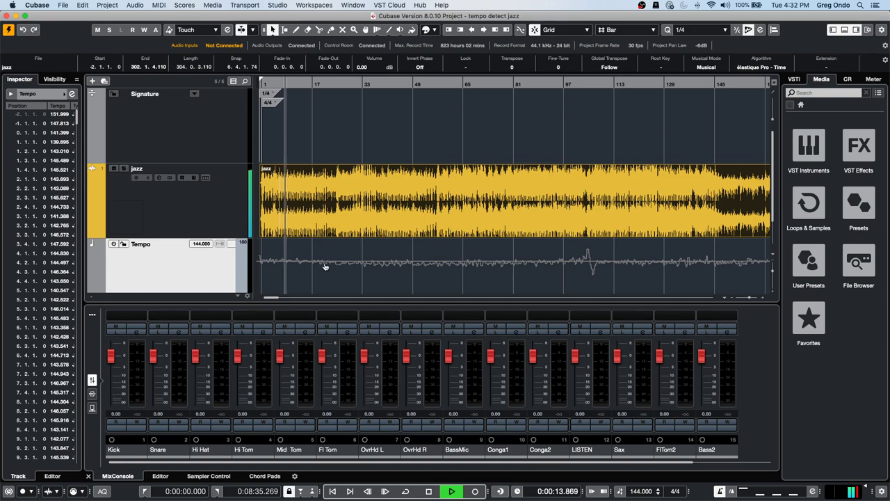
# Try fixed project tempos of 120, 156 and 148 BPM while the jazz recording plays.
pyautogui.doubleClick(641, 491)
pyautogui.write('1')
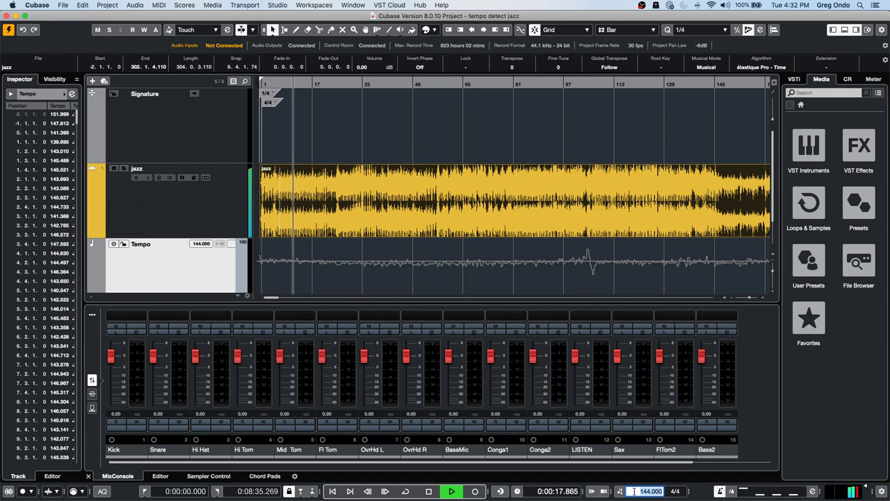
pyautogui.write('20')
pyautogui.press('Return')
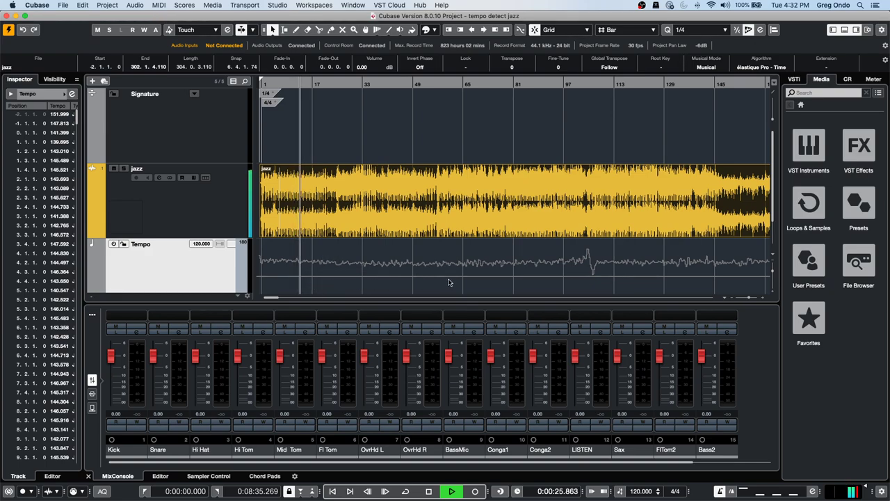
pyautogui.click(641, 491)
pyautogui.write('1')
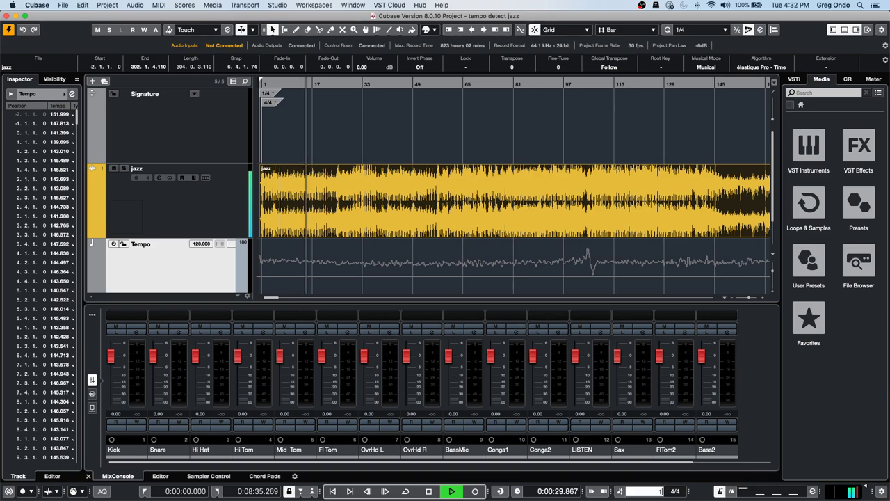
pyautogui.write('56')
pyautogui.press('Return')
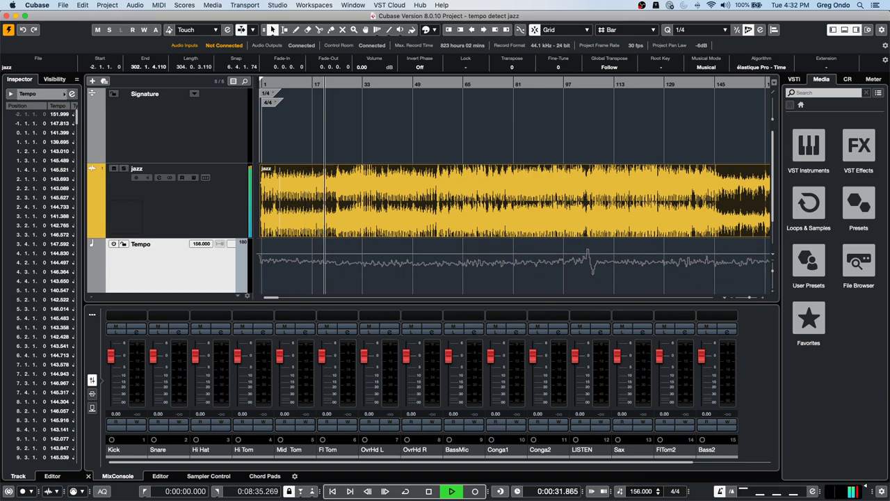
pyautogui.click(636, 491)
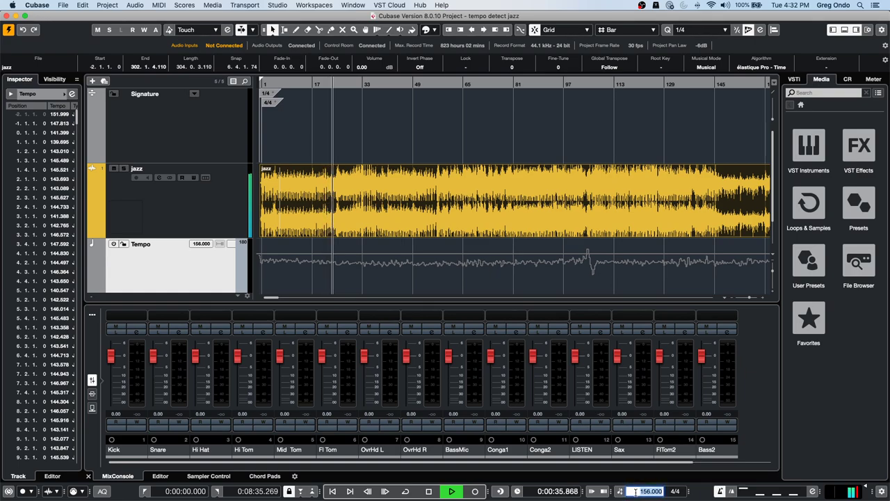
pyautogui.write('148')
pyautogui.press('Return')
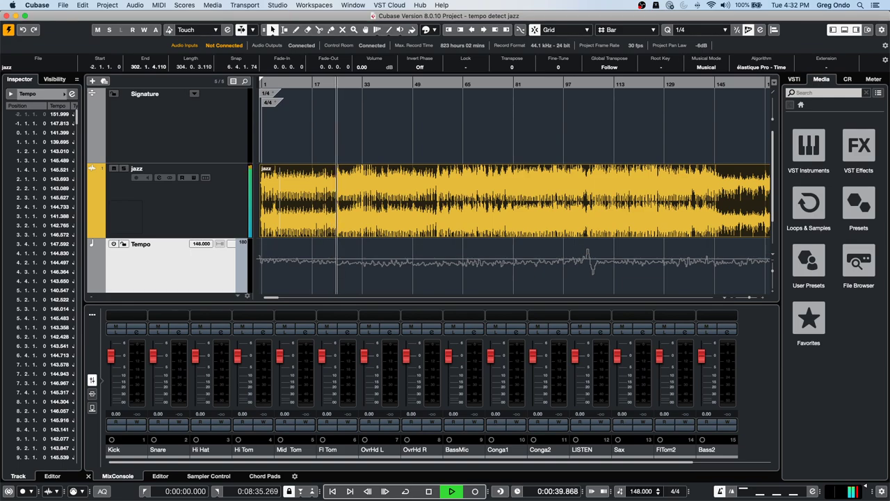
# Set the fixed project tempo to 144 BPM, listen to the jazz recording, and stop playback.
pyautogui.click(638, 491)
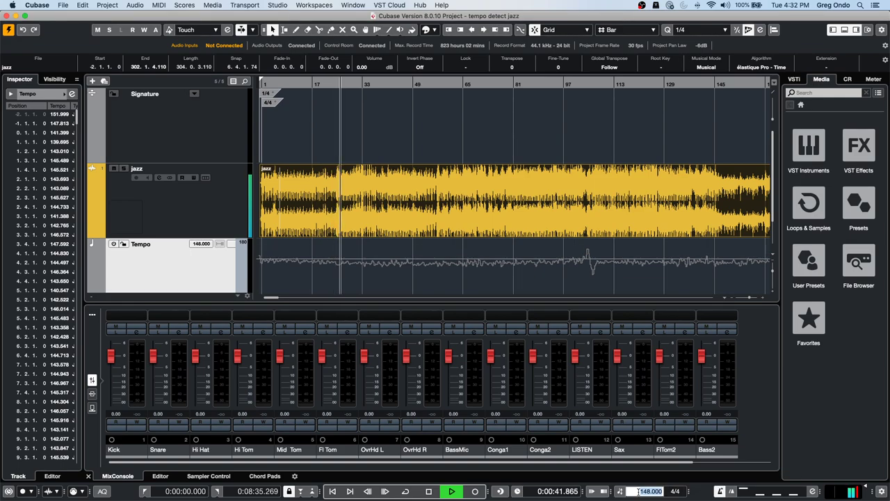
pyautogui.write('144')
pyautogui.press('Return')
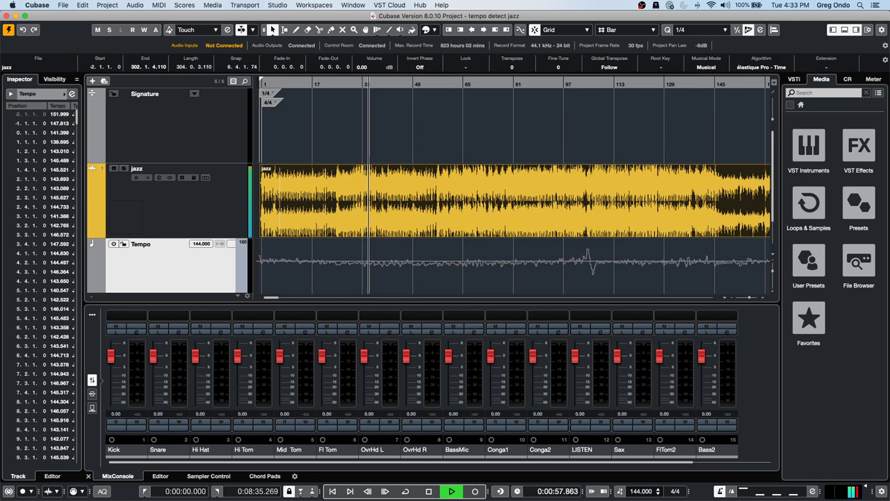
pyautogui.press('space')
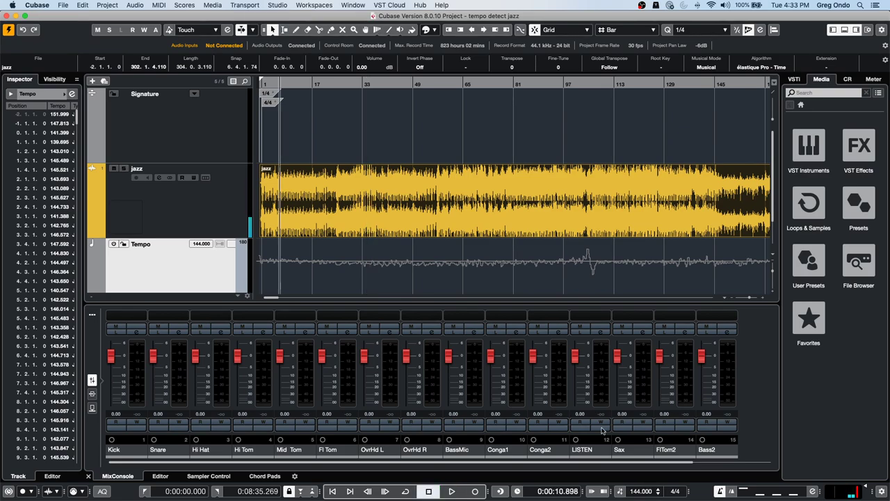
pyautogui.click(134, 6)
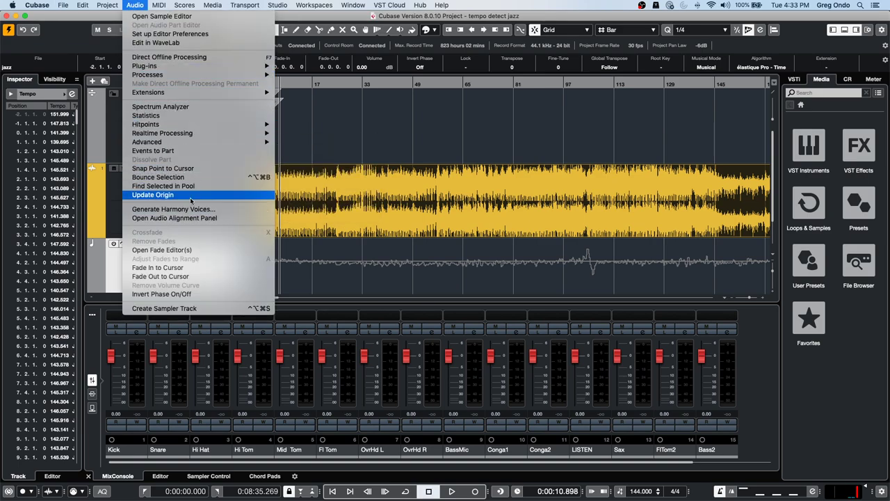
pyautogui.moveTo(199, 142)
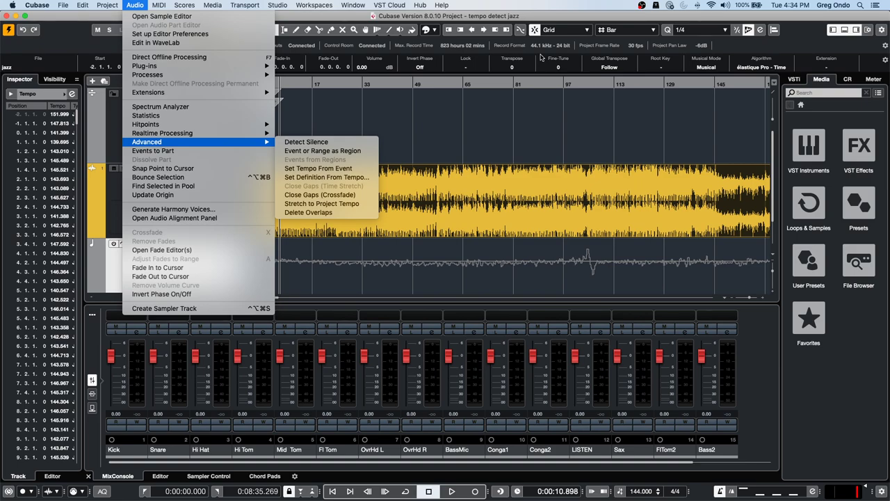
pyautogui.click(543, 57)
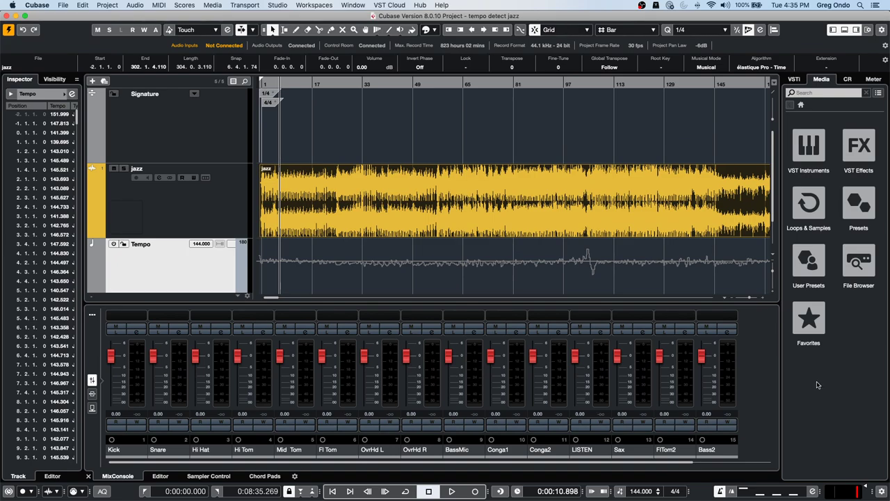
# Switch to Finder, launch HALion 6 from the Applications folder, and load the Full of Feelings strings program.
pyautogui.moveTo(396, 499)
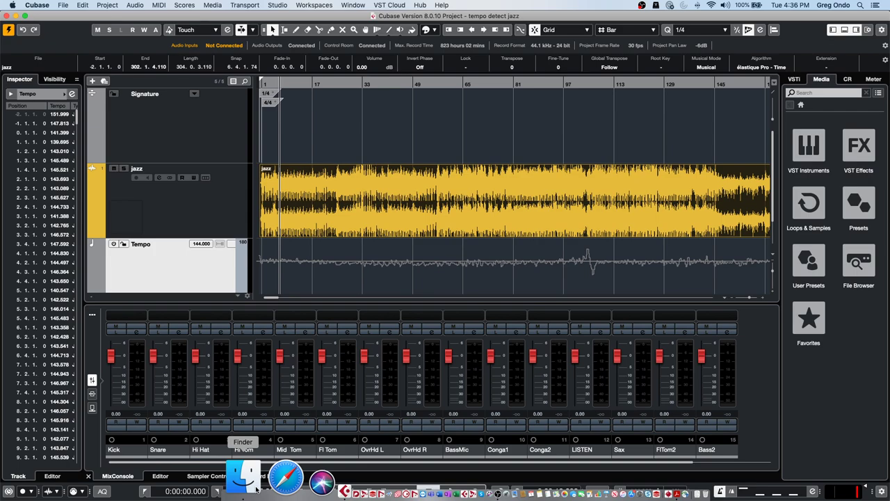
pyautogui.click(255, 489)
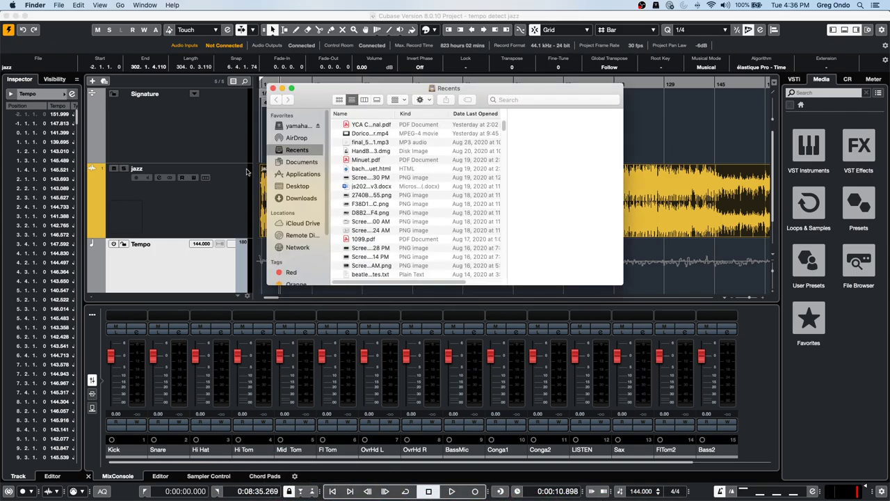
pyautogui.click(311, 175)
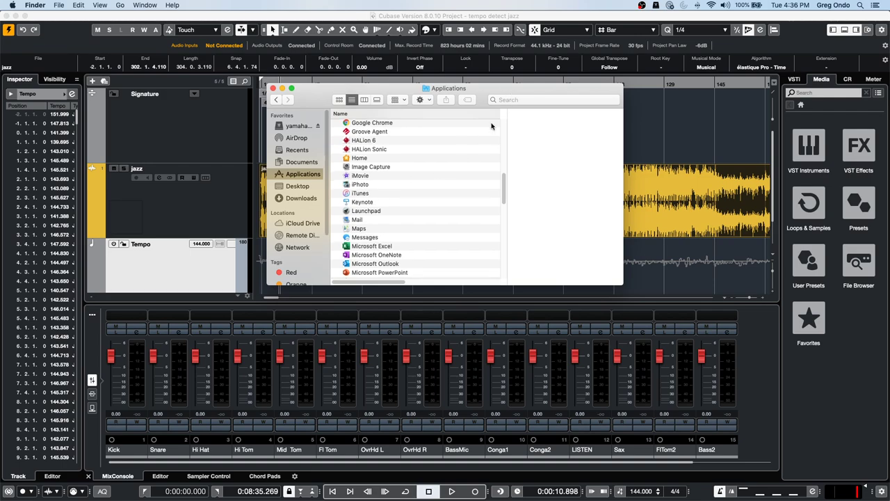
pyautogui.scroll(-5, 354, 207)
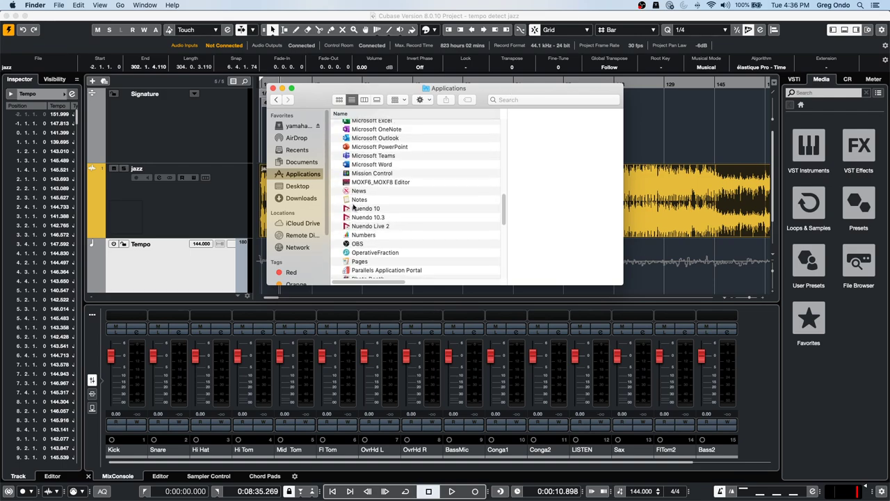
pyautogui.scroll(-3, 416, 189)
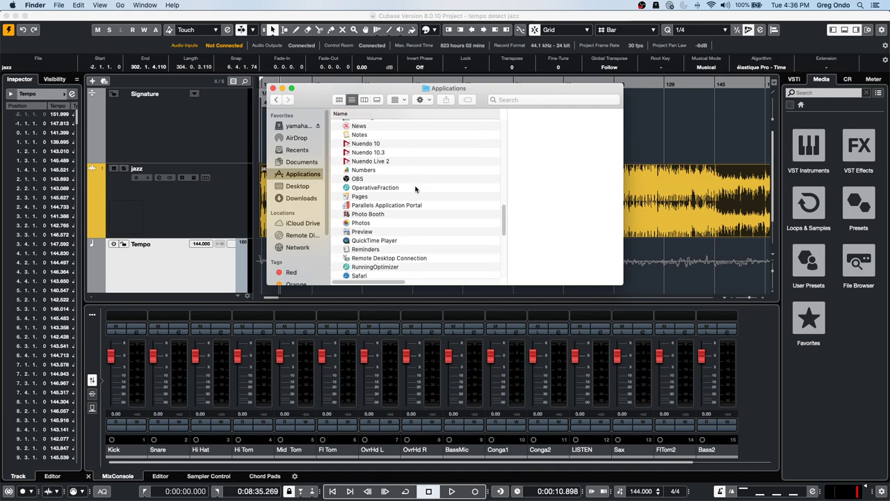
pyautogui.scroll(-2, 416, 188)
pyautogui.scroll(4, 416, 188)
pyautogui.scroll(5, 415, 189)
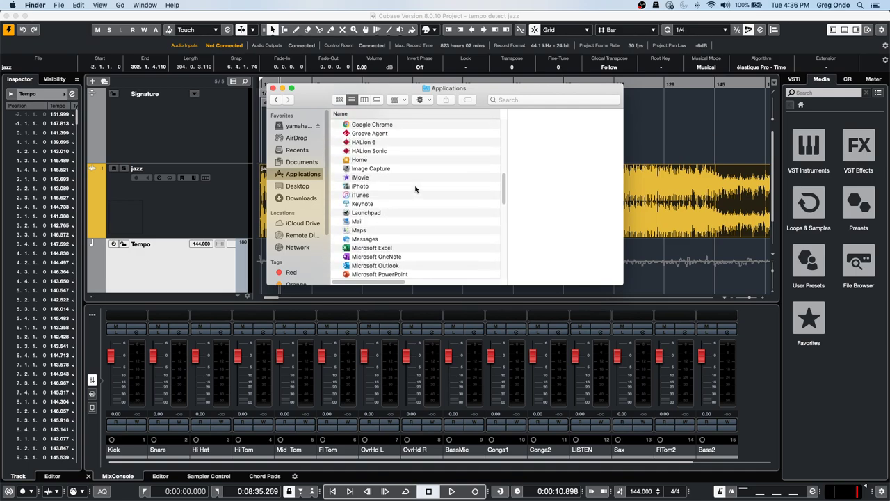
pyautogui.scroll(3, 416, 189)
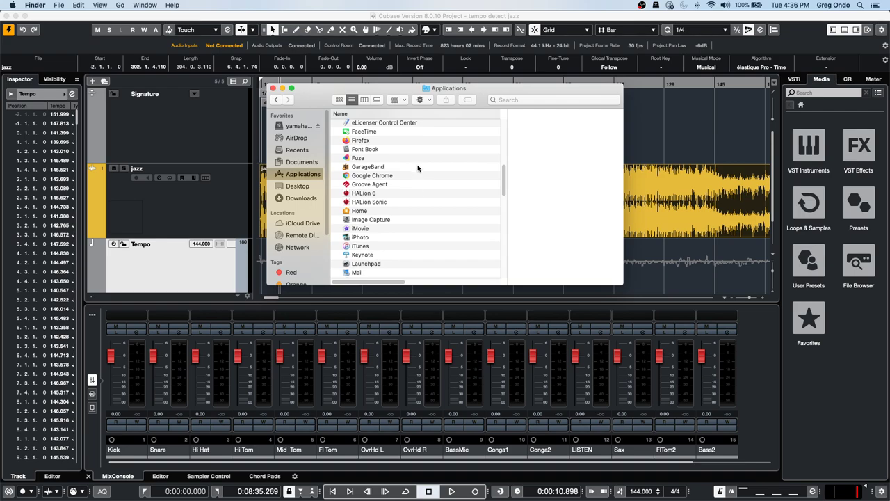
pyautogui.click(378, 193)
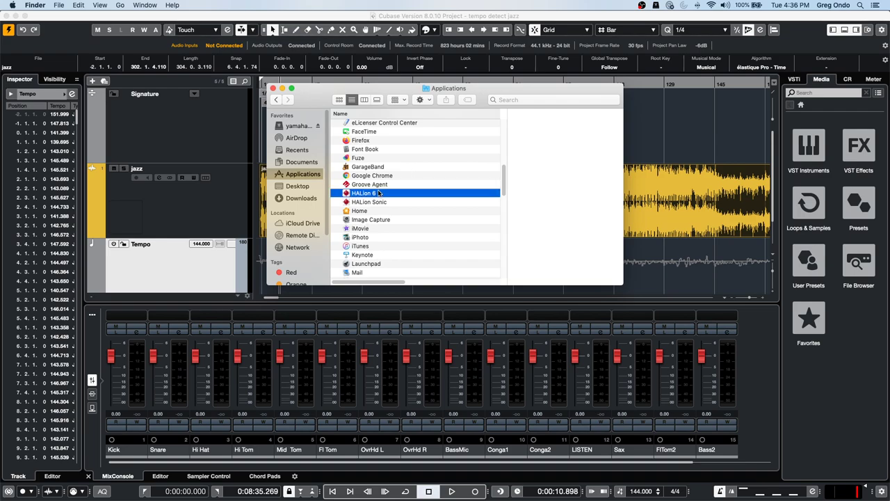
pyautogui.doubleClick(378, 193)
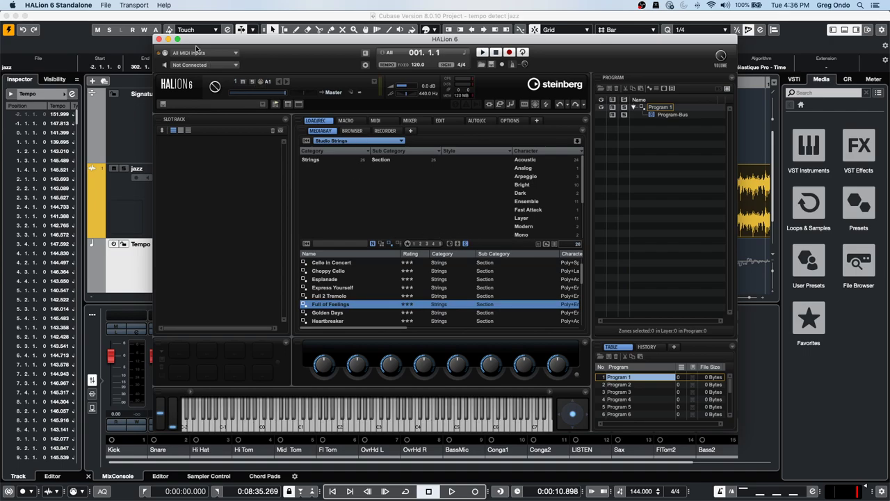
pyautogui.doubleClick(339, 306)
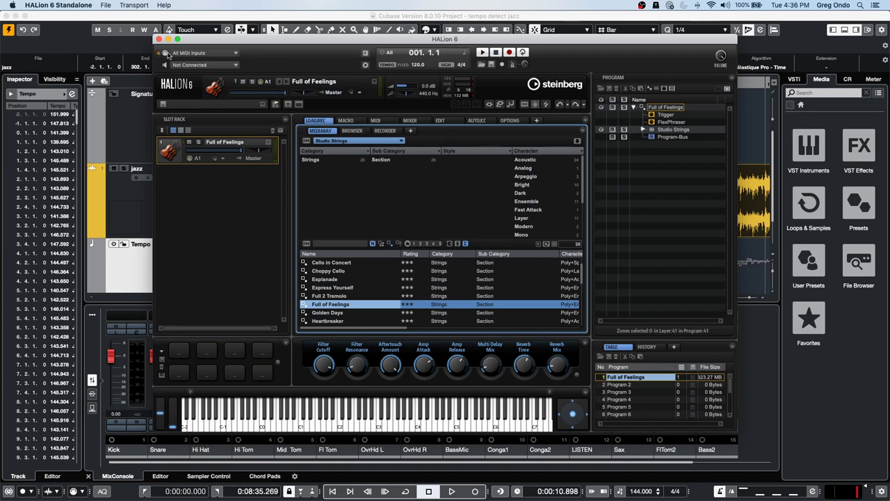
# Switch the ASIO driver in the HALion 6 preferences to USB audio CODEC.
pyautogui.click(58, 6)
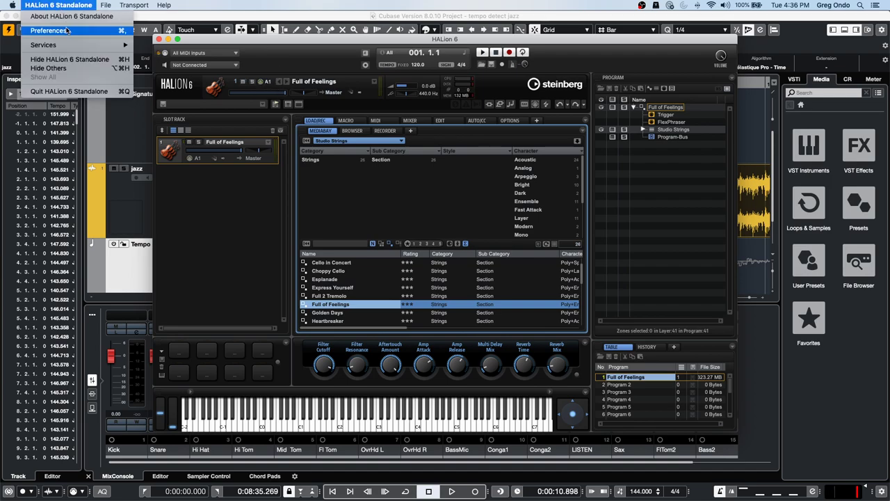
pyautogui.click(48, 30)
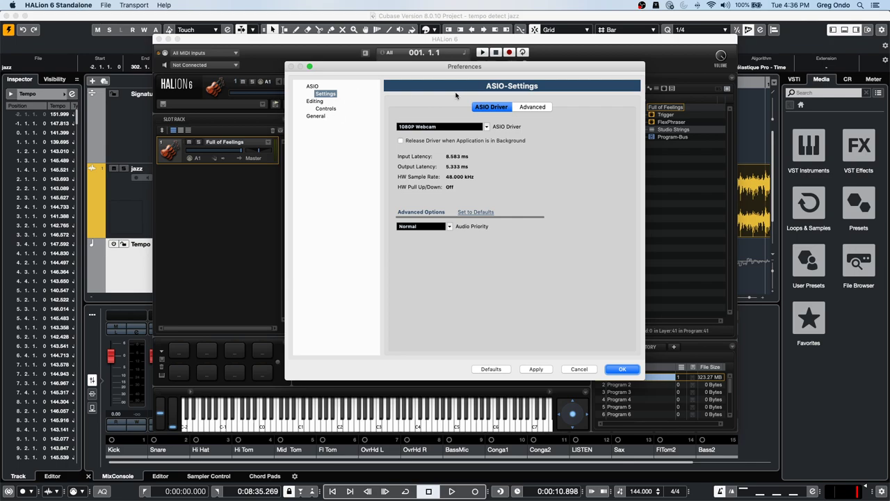
pyautogui.click(437, 129)
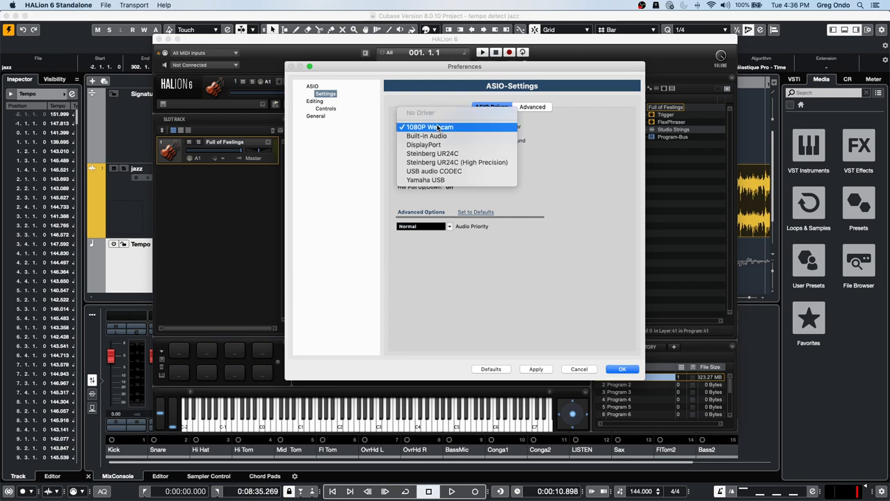
pyautogui.click(444, 171)
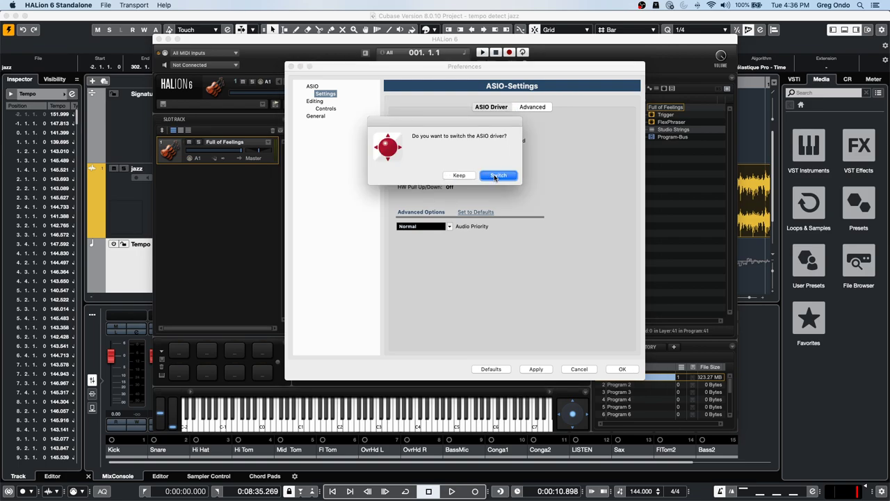
pyautogui.press('Return')
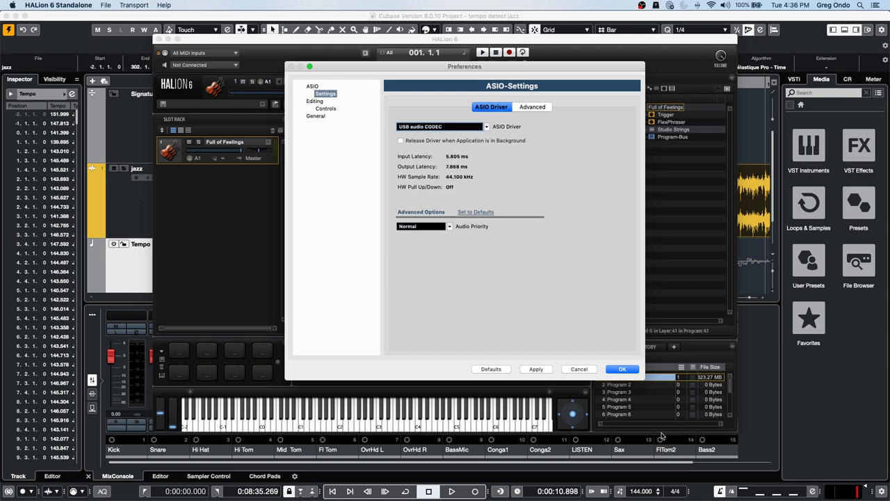
pyautogui.click(624, 369)
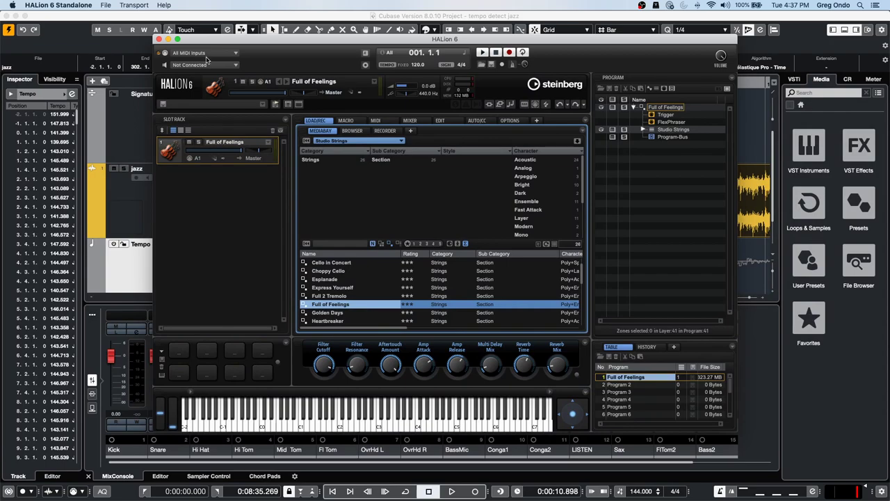
# Choose All MIDI Inputs as the main MIDI input for the loaded strings program.
pyautogui.click(208, 53)
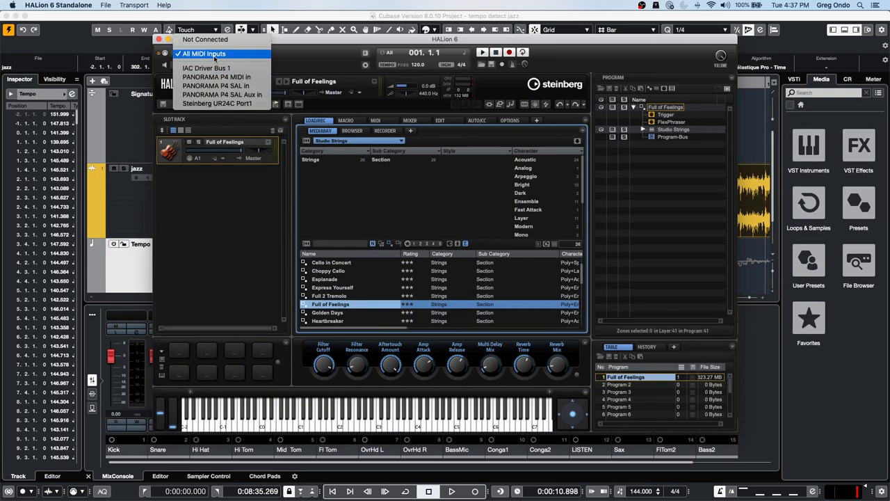
pyautogui.click(215, 54)
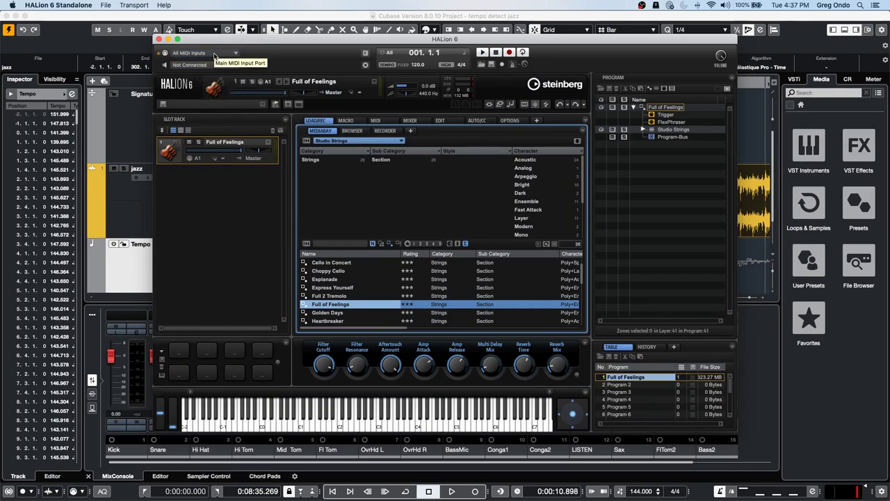
pyautogui.click(242, 149)
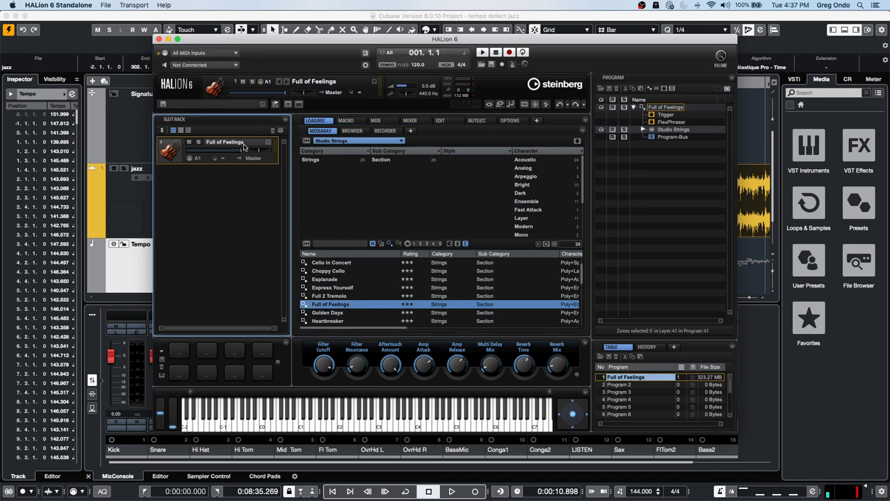
# Load the Golden Days strings program and set the main audio output to Front Left.
pyautogui.click(389, 427)
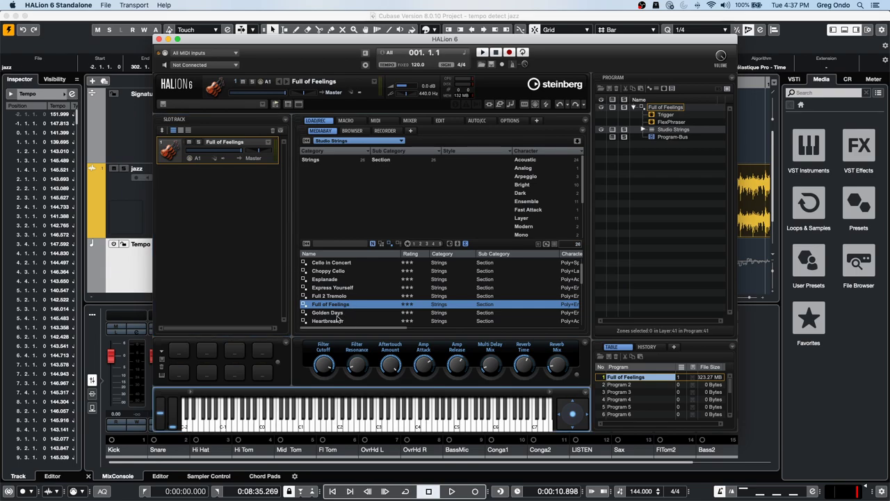
pyautogui.click(339, 314)
pyautogui.doubleClick(339, 313)
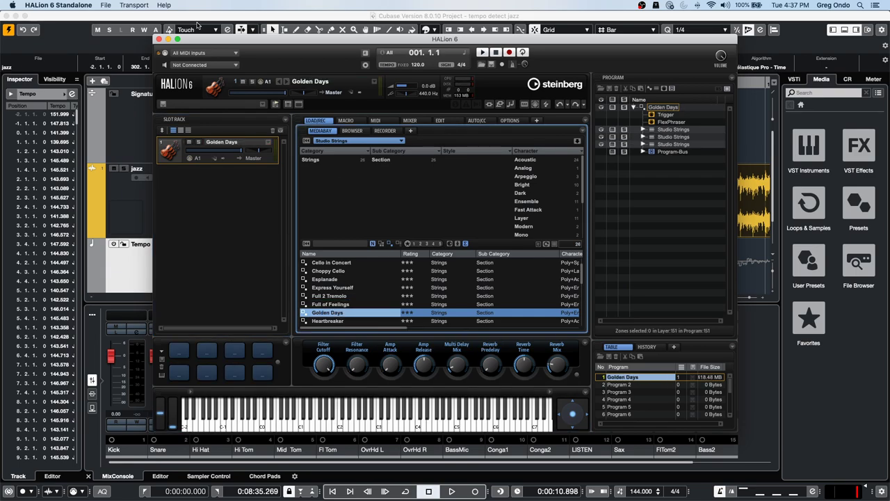
pyautogui.click(199, 66)
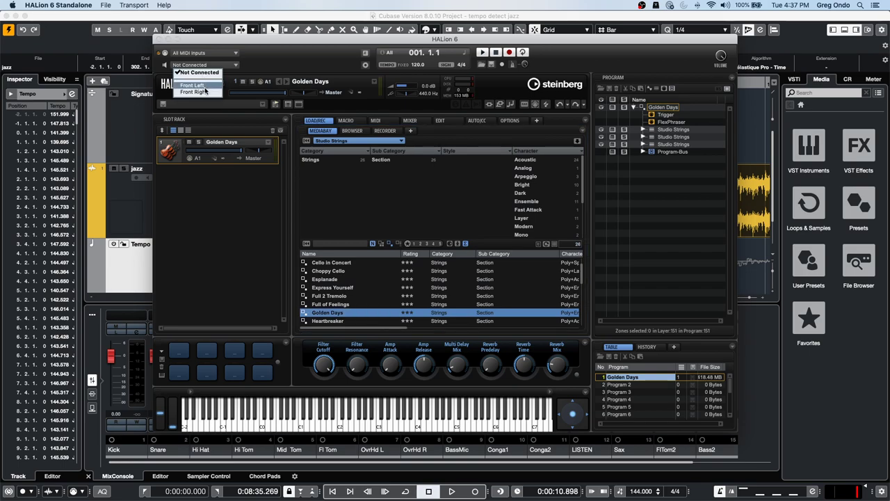
pyautogui.click(206, 84)
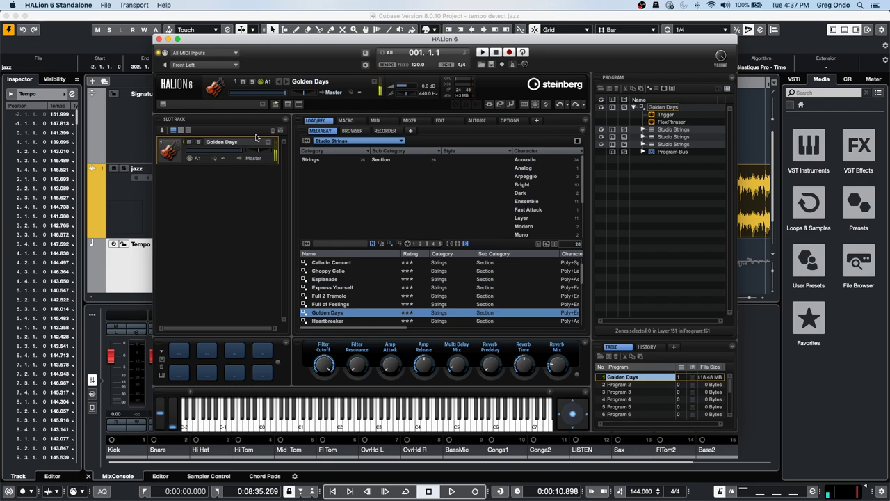
# Check the available ASIO drivers in the plug-in preferences, keeping USB audio CODEC.
pyautogui.click(366, 65)
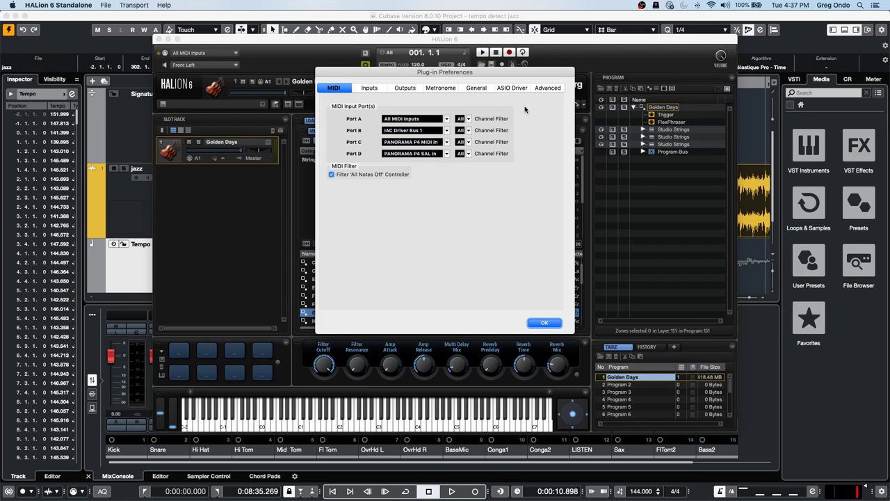
pyautogui.click(512, 88)
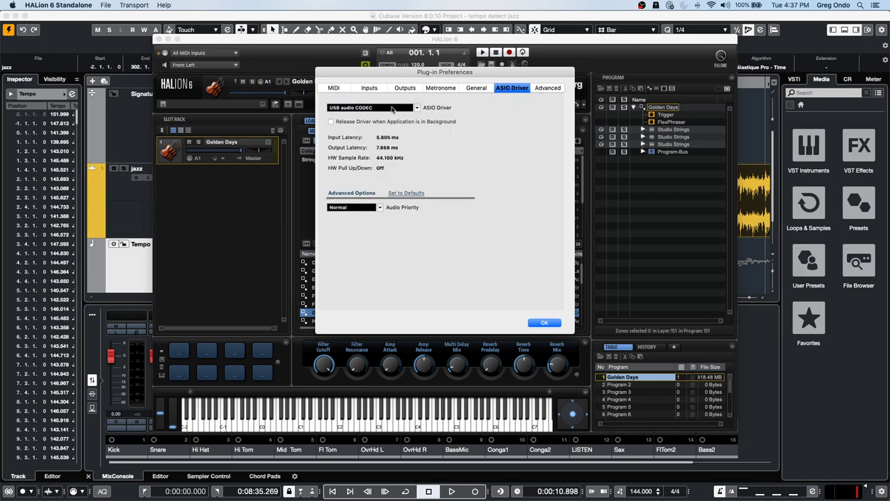
pyautogui.click(385, 108)
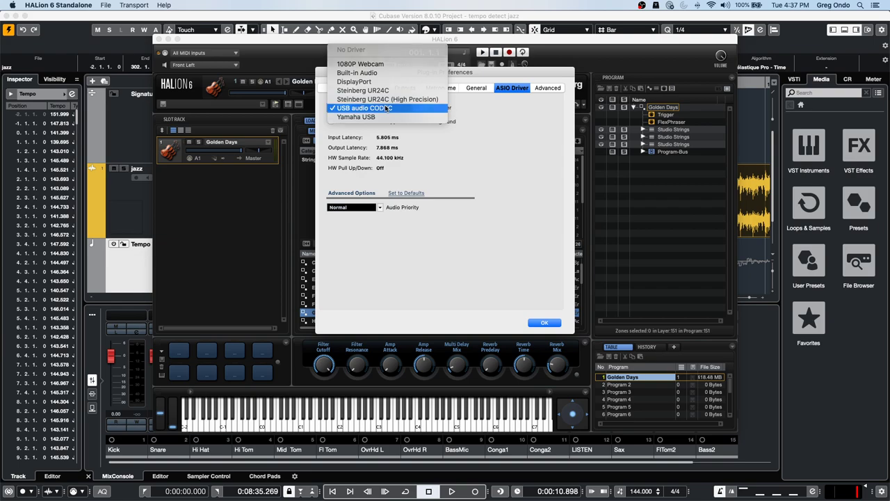
pyautogui.click(382, 108)
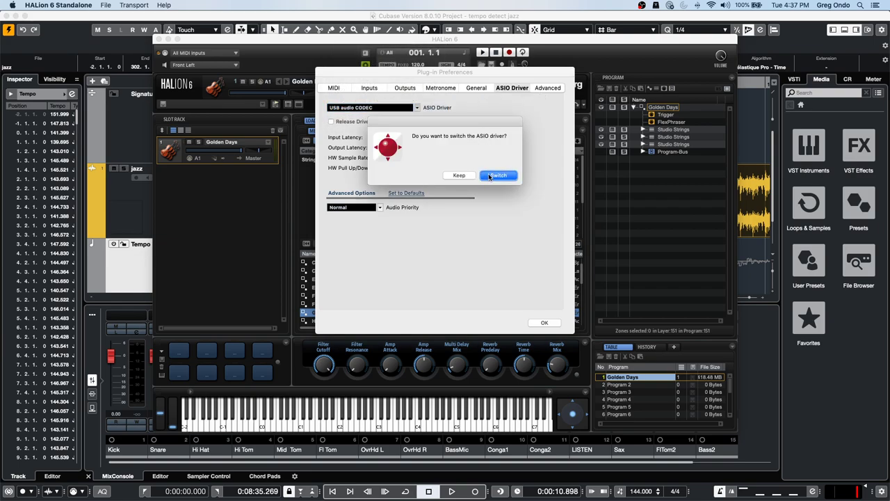
pyautogui.click(464, 175)
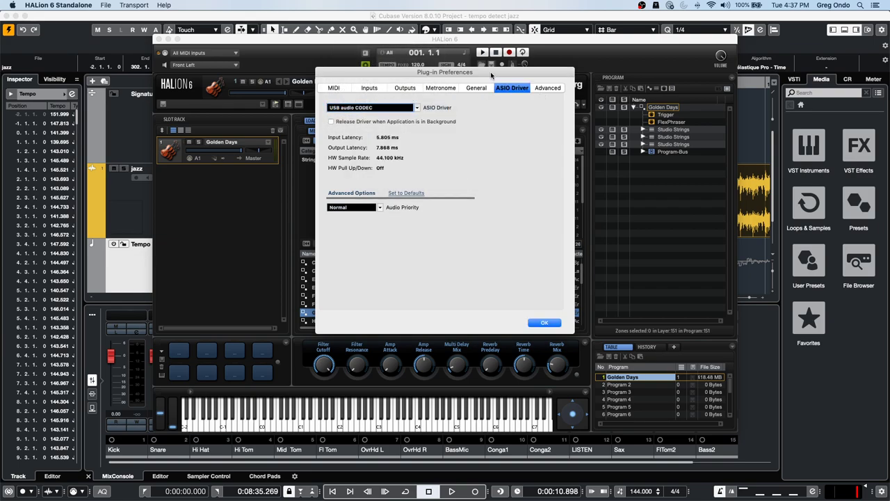
# Examine the output port assignments for HALion 6 Master-L and Master-R, and close the plug-in preferences.
pyautogui.click(406, 88)
pyautogui.click(452, 119)
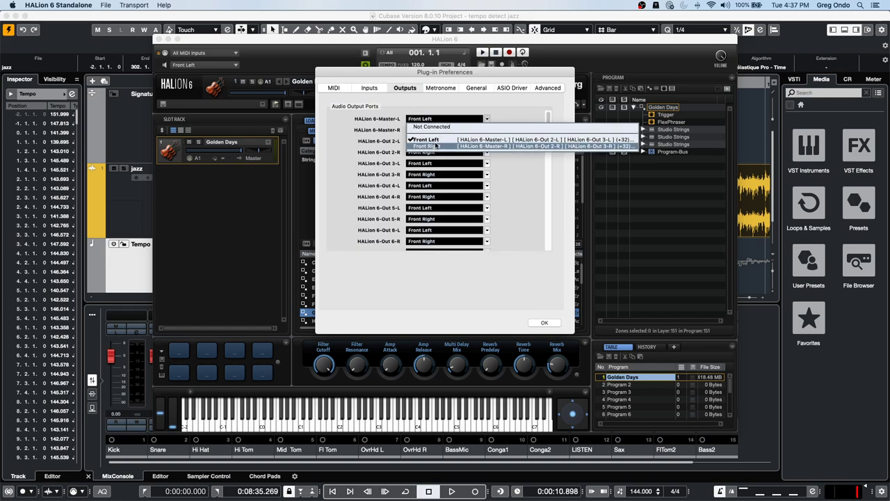
pyautogui.click(473, 98)
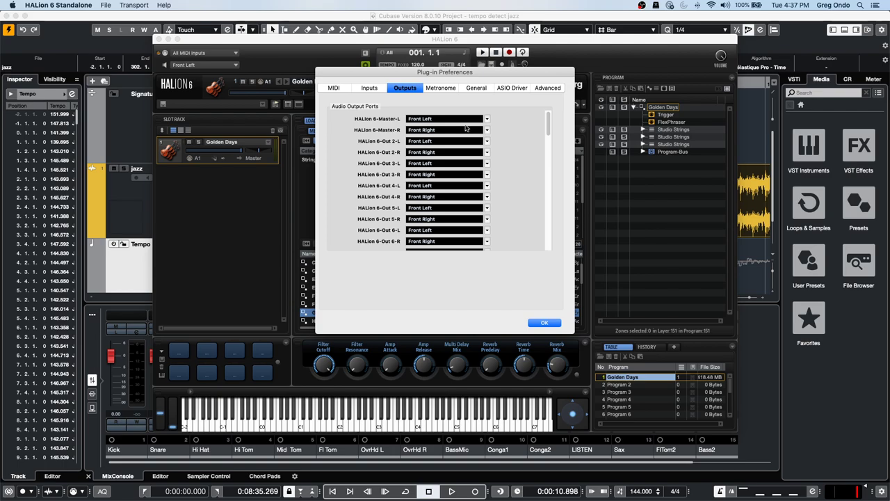
pyautogui.click(466, 129)
pyautogui.click(451, 158)
pyautogui.click(545, 321)
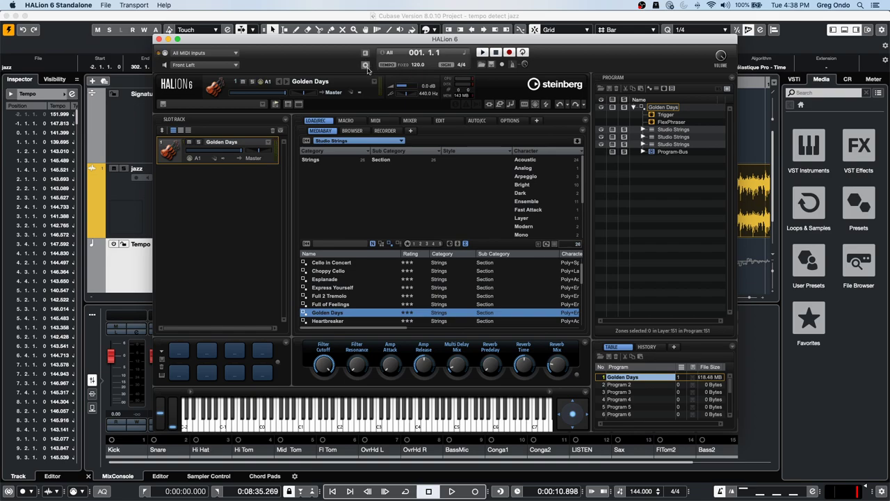
# Switch the ASIO driver in the plug-in preferences to Steinberg UR24C.
pyautogui.click(365, 64)
pyautogui.click(514, 88)
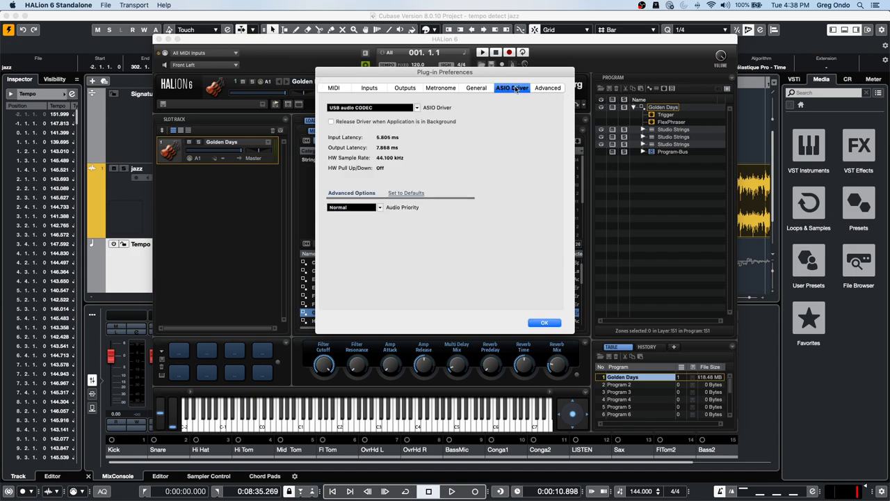
pyautogui.click(387, 108)
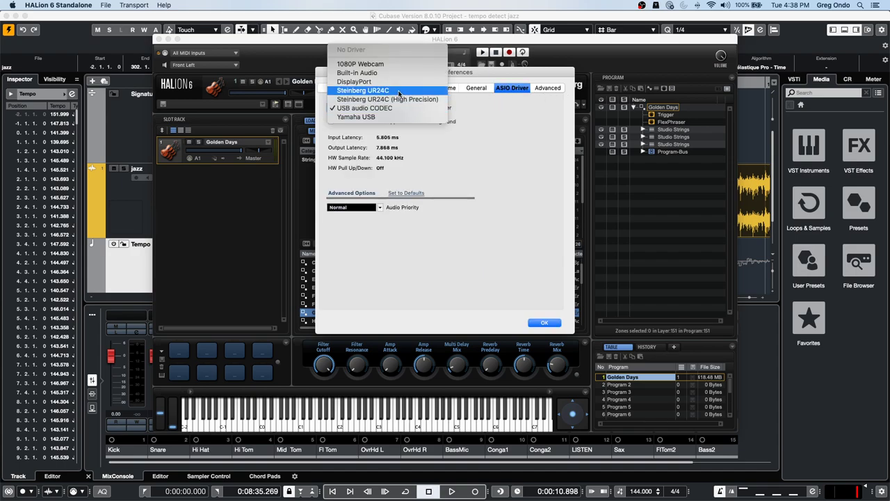
pyautogui.click(399, 93)
pyautogui.click(502, 177)
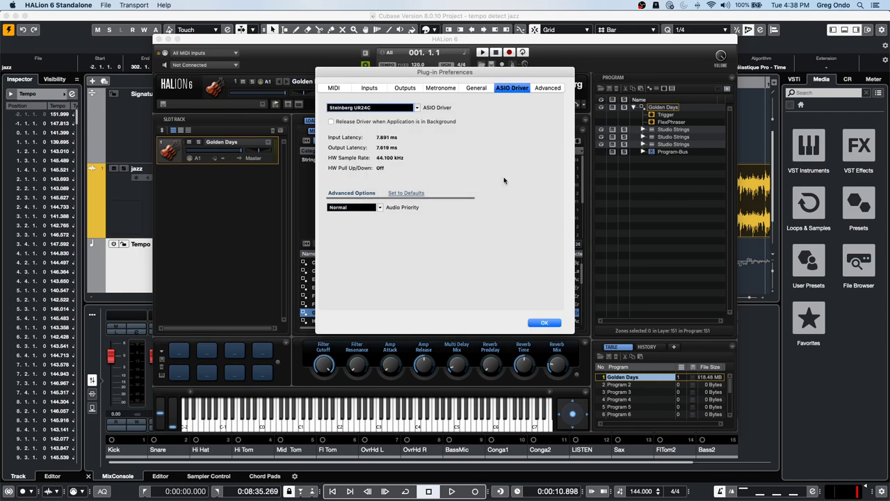
pyautogui.click(544, 323)
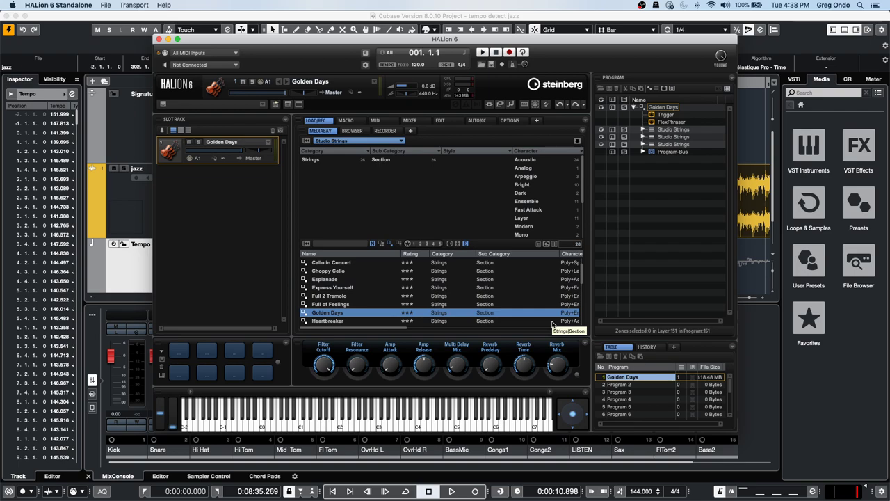
# Set the main audio output to UR24C Mix L and review the output port options.
pyautogui.click(204, 65)
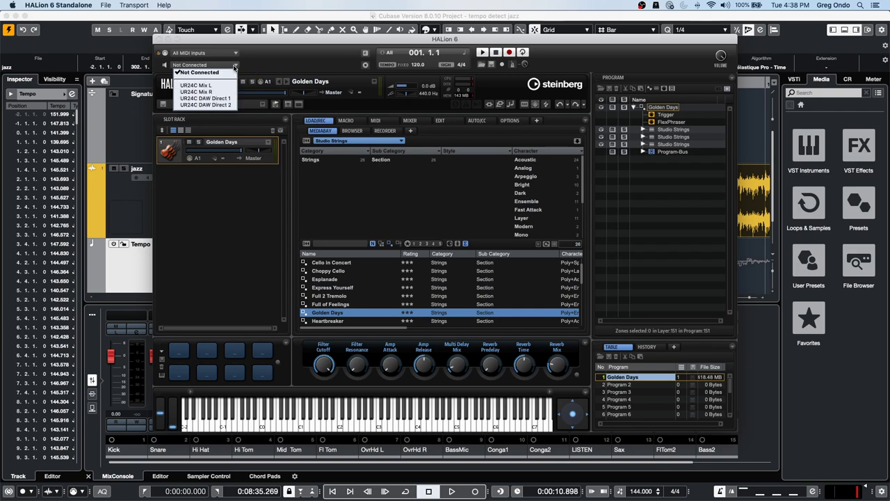
pyautogui.click(219, 86)
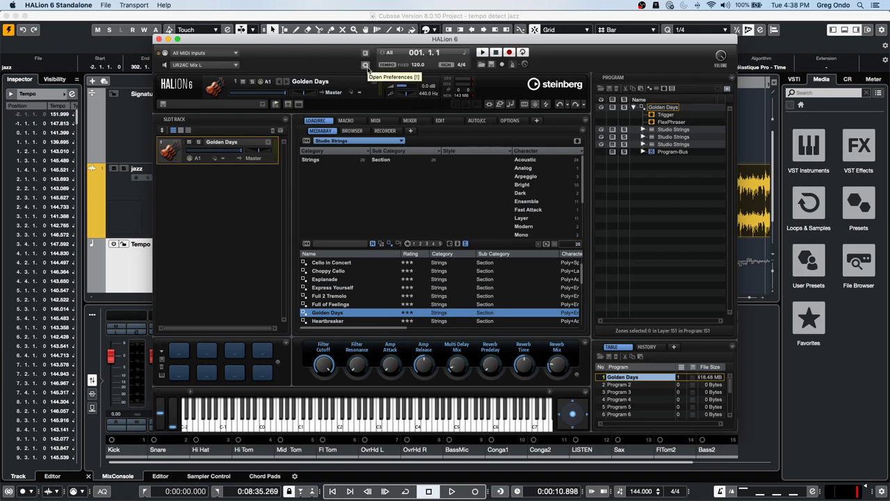
pyautogui.click(226, 66)
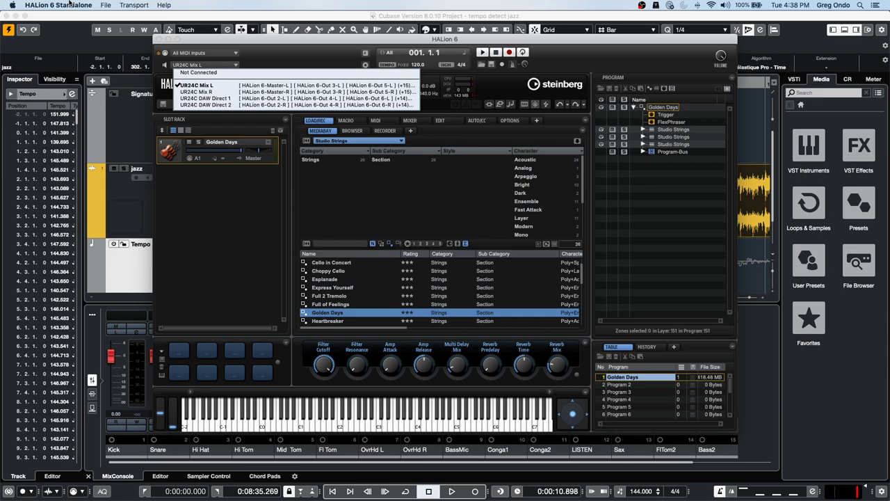
# Quit HALion 6 Standalone.
pyautogui.click(70, 4)
pyautogui.click(69, 91)
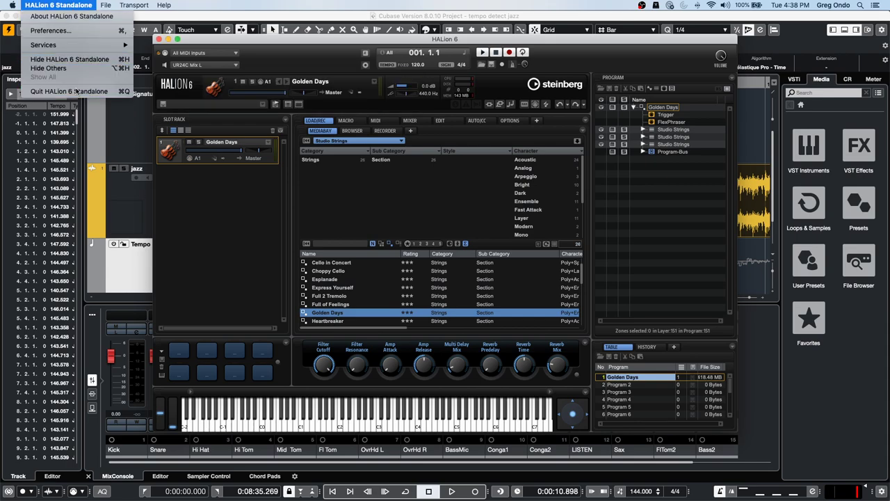
pyautogui.click(425, 176)
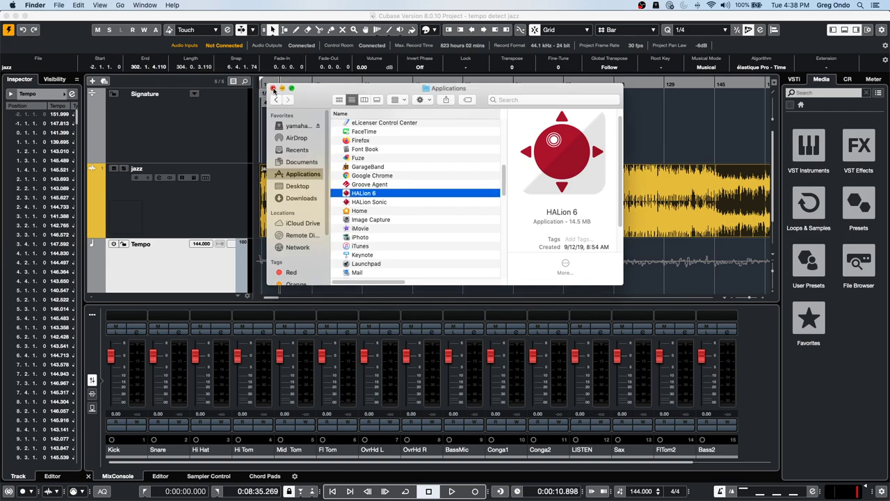
# Close the Finder Applications window and dismiss the HALion 6 problem report to return to Cubase.
pyautogui.click(273, 88)
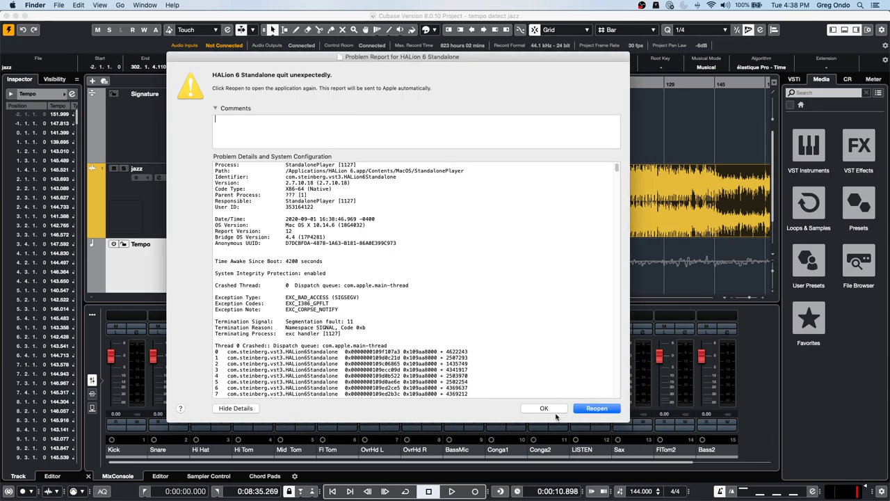
pyautogui.click(547, 409)
pyautogui.click(416, 179)
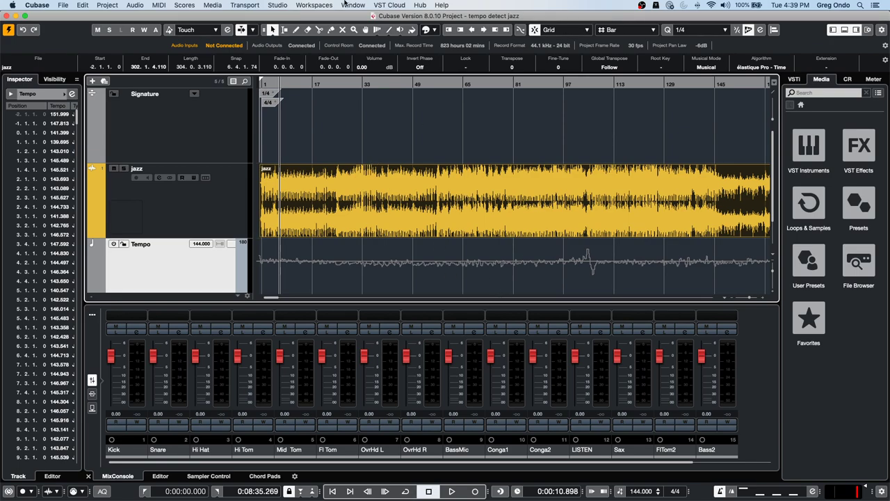
# Open the recent project September 1 2020.cpr and activate it.
pyautogui.click(62, 5)
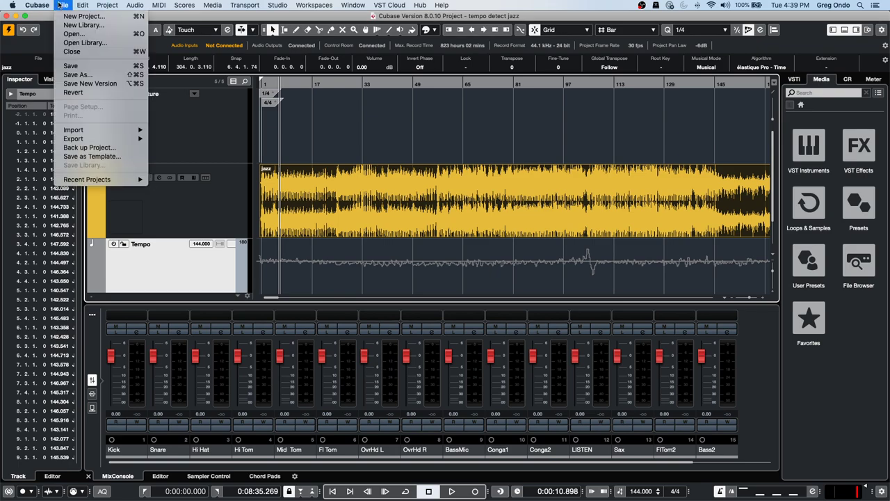
pyautogui.moveTo(111, 179)
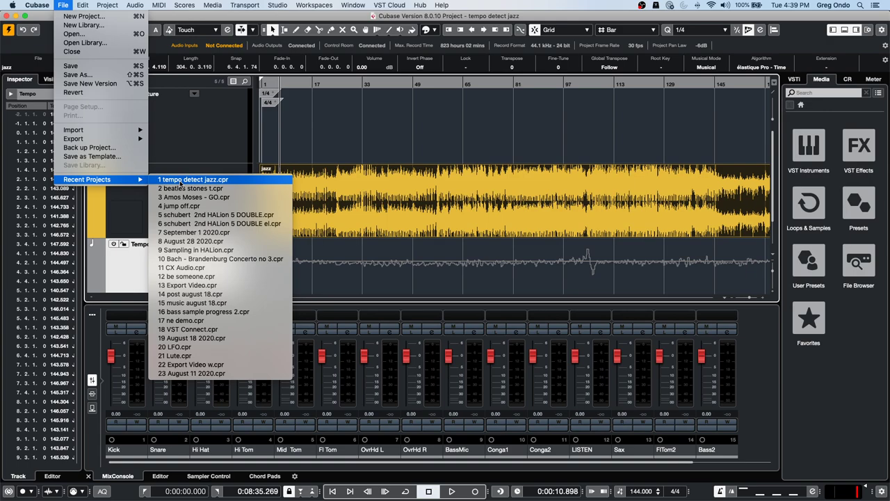
pyautogui.click(198, 234)
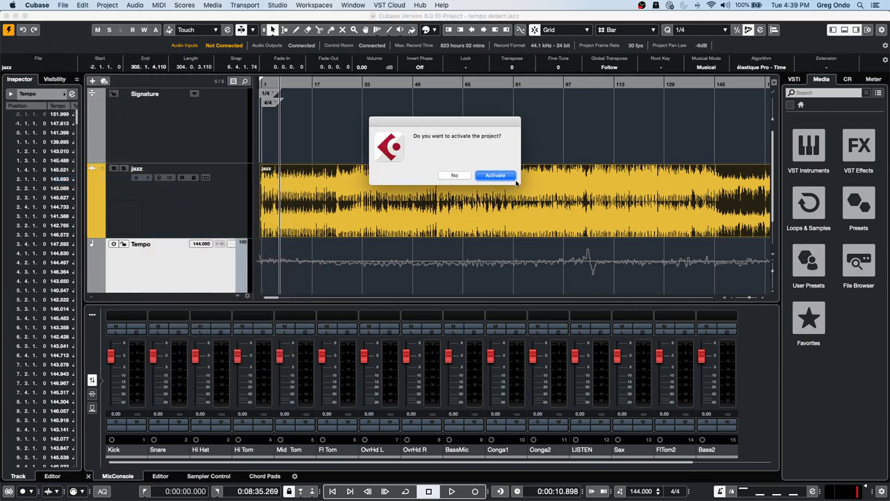
pyautogui.click(491, 176)
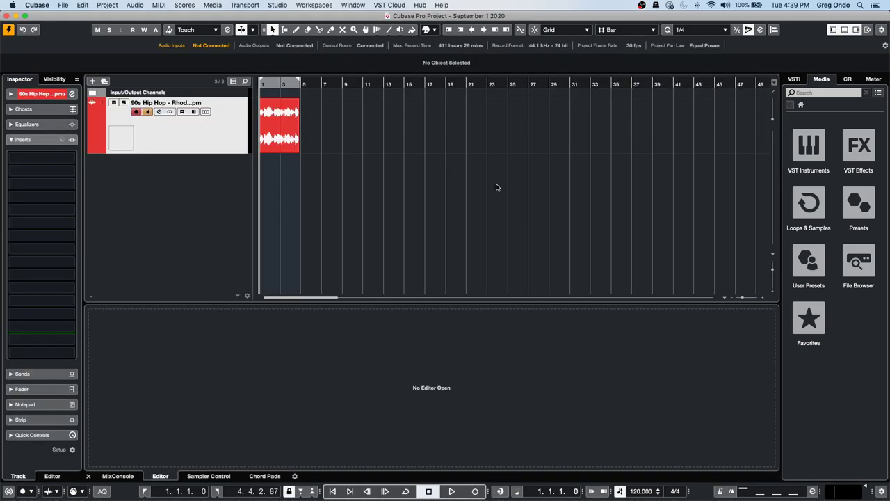
# Start playback and turn off Musical Mode for the 080 Dmaj 2 Rhodes audio event.
pyautogui.click(228, 80)
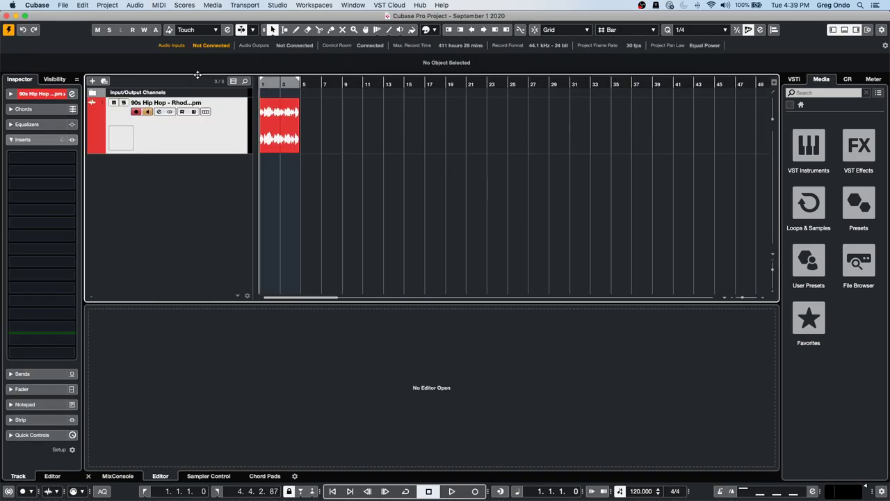
pyautogui.press('space')
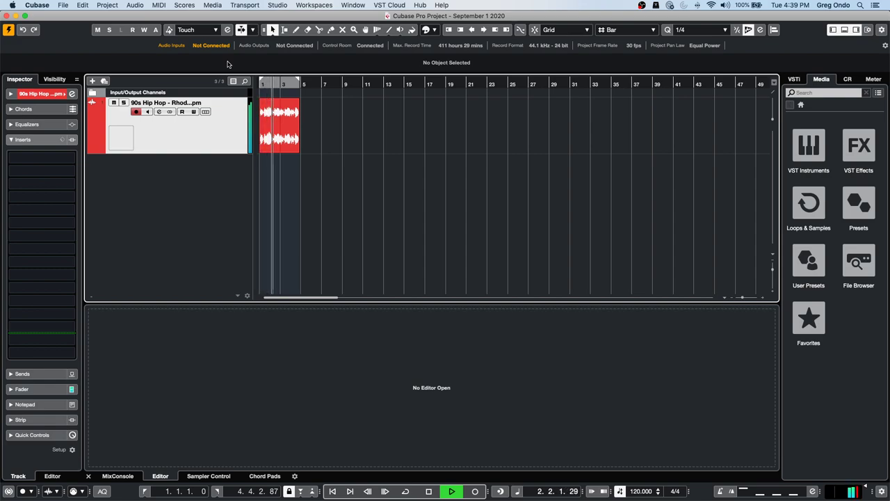
pyautogui.press('h')
pyautogui.press('h')
pyautogui.press('h')
pyautogui.press('h')
pyautogui.press('h')
pyautogui.press('h')
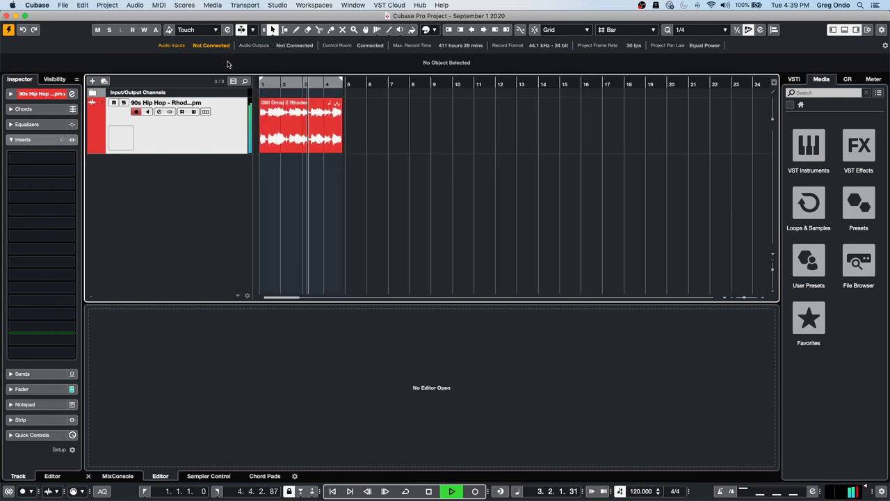
pyautogui.press('h')
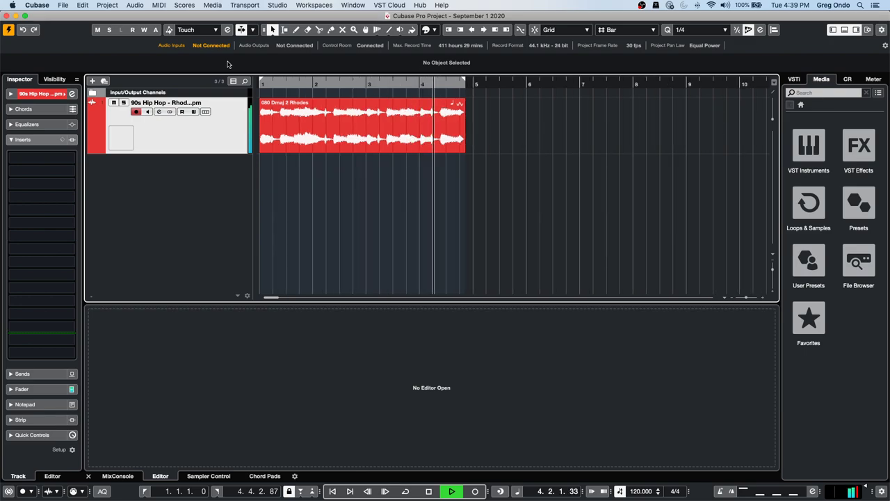
pyautogui.click(340, 137)
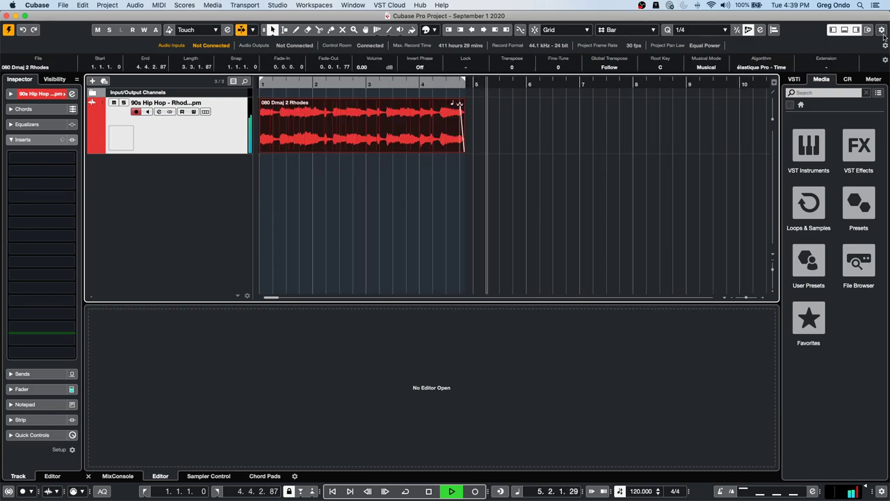
pyautogui.click(700, 67)
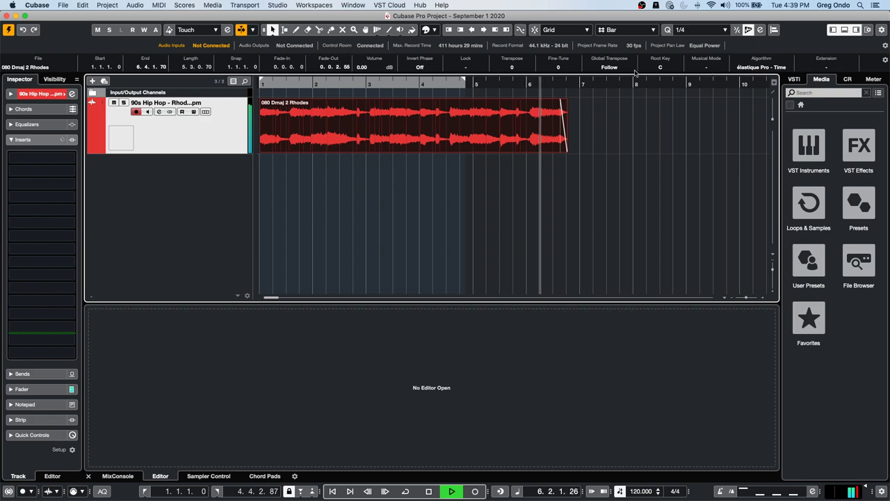
# Audition the Rhodes loop, stop playback, and select the range from 6.1.2.0 to 6.4.1.30 at its end.
pyautogui.press('space')
pyautogui.press('space')
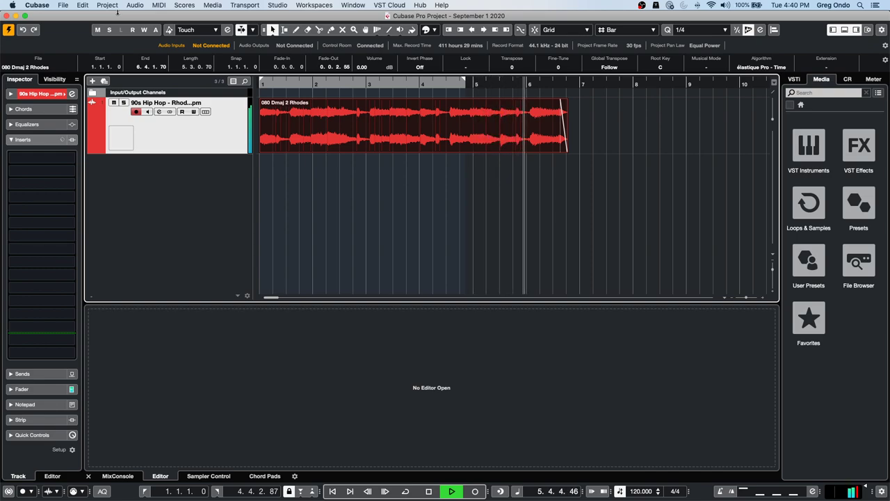
pyautogui.press('space')
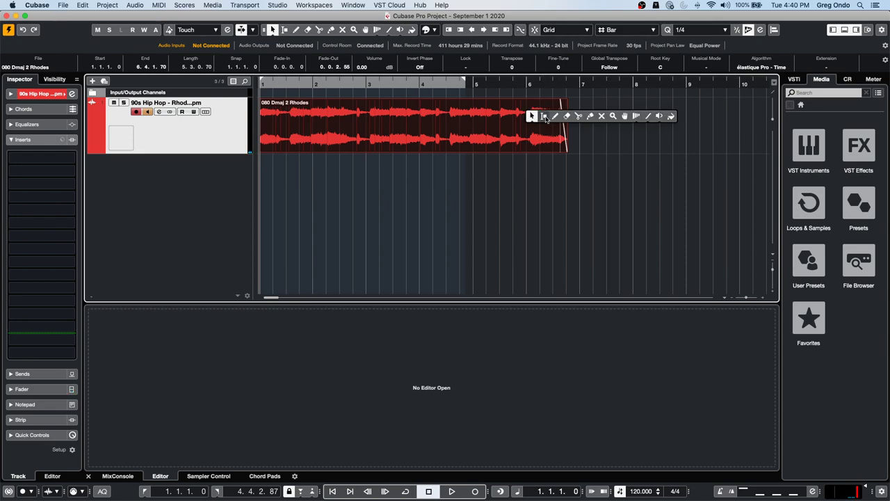
pyautogui.press('2')
pyautogui.moveTo(529, 112); pyautogui.dragTo(567, 114)
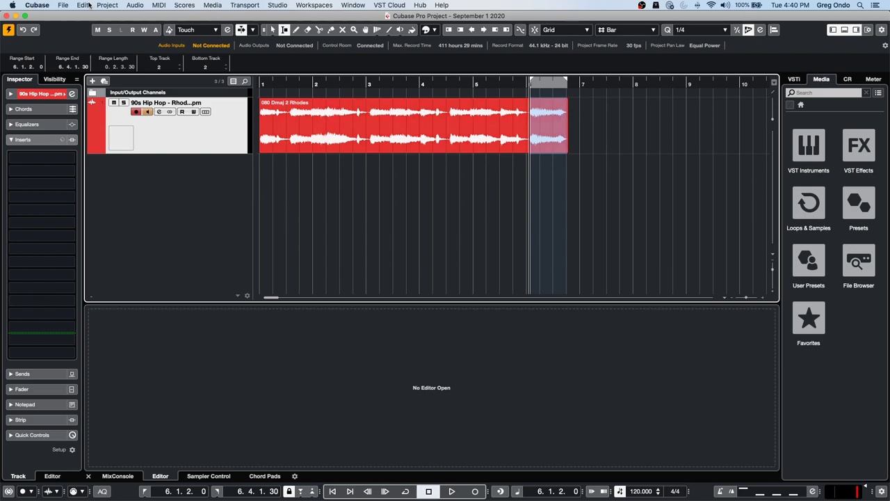
# Check the key commands assigned to the Process category, including Pitch Shift, and close the Key Commands window.
pyautogui.click(82, 5)
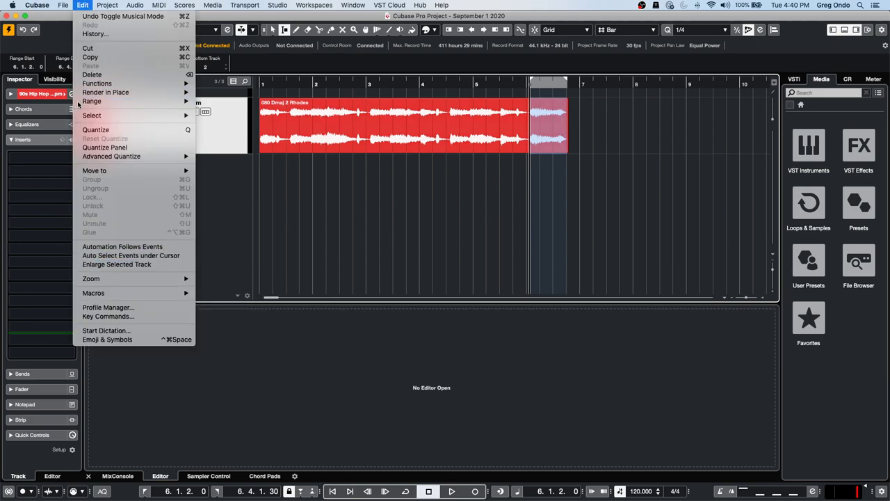
pyautogui.click(134, 317)
pyautogui.scroll(15, 388, 142)
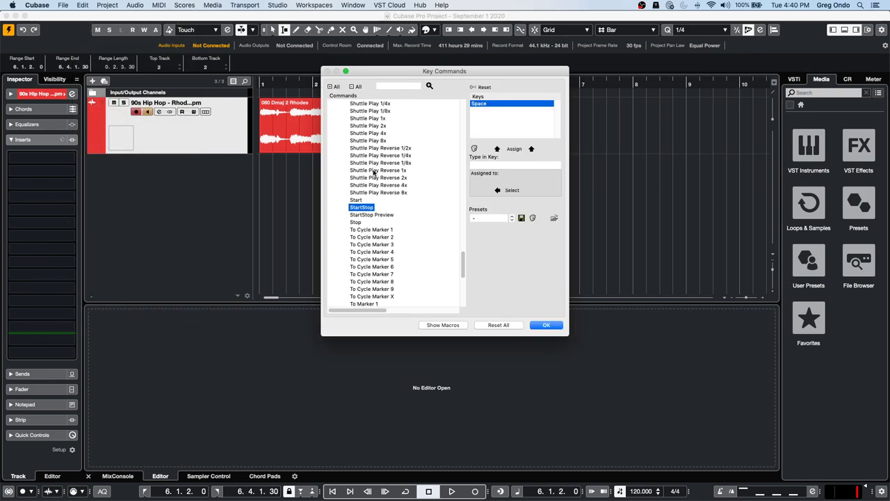
pyautogui.click(337, 225)
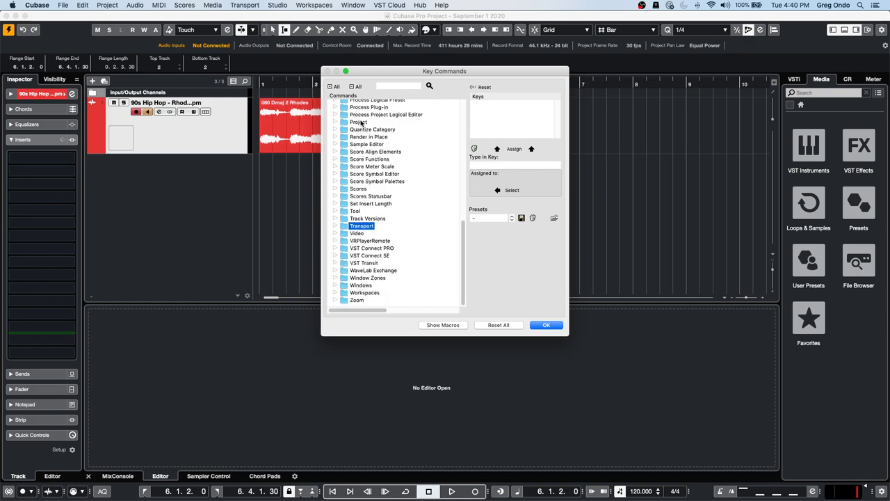
pyautogui.scroll(1, 360, 123)
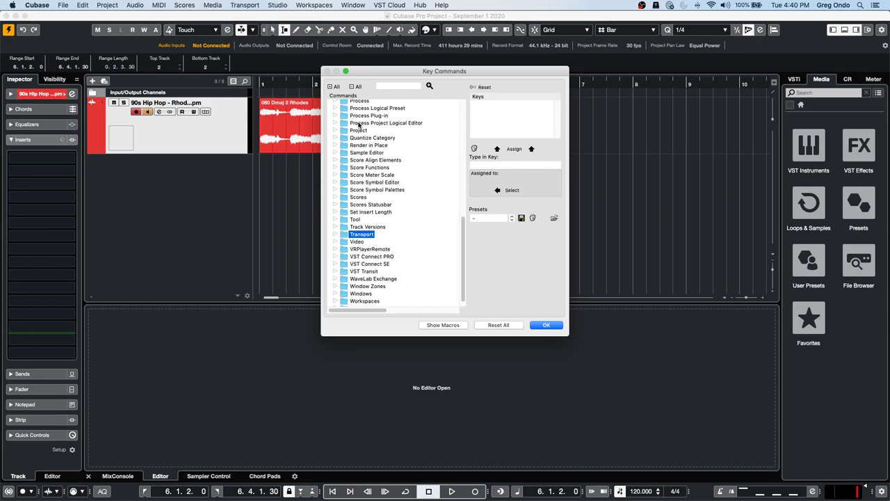
pyautogui.scroll(1, 359, 129)
pyautogui.click(335, 105)
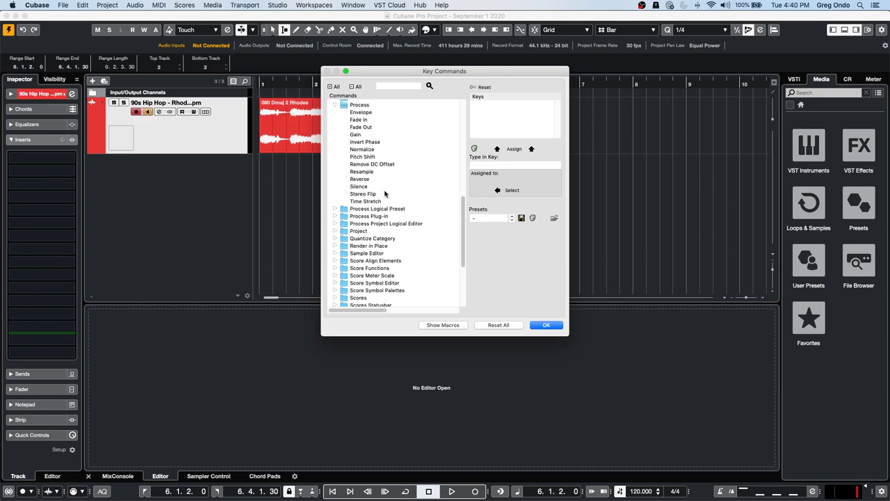
pyautogui.moveTo(364, 310); pyautogui.dragTo(424, 314)
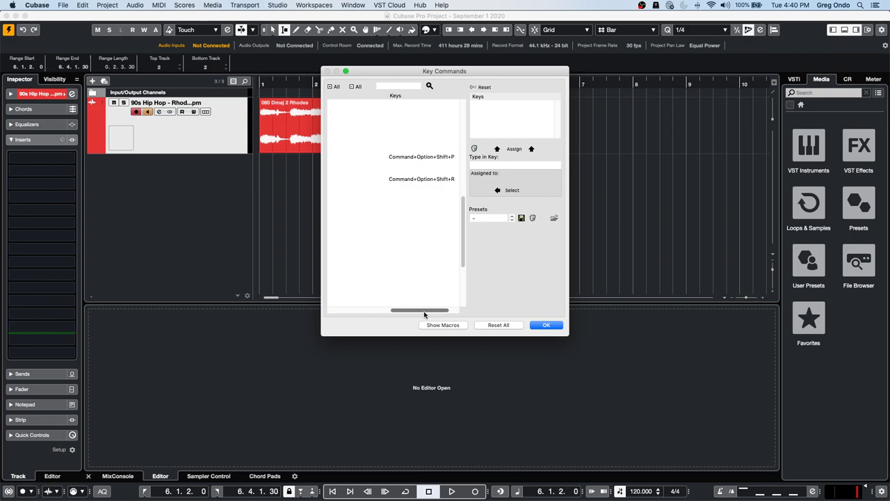
pyautogui.moveTo(424, 315); pyautogui.dragTo(361, 312)
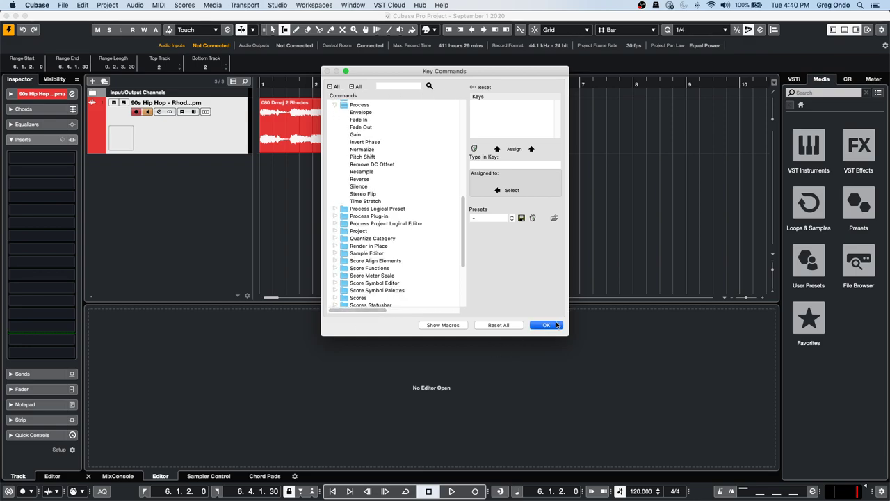
pyautogui.click(547, 325)
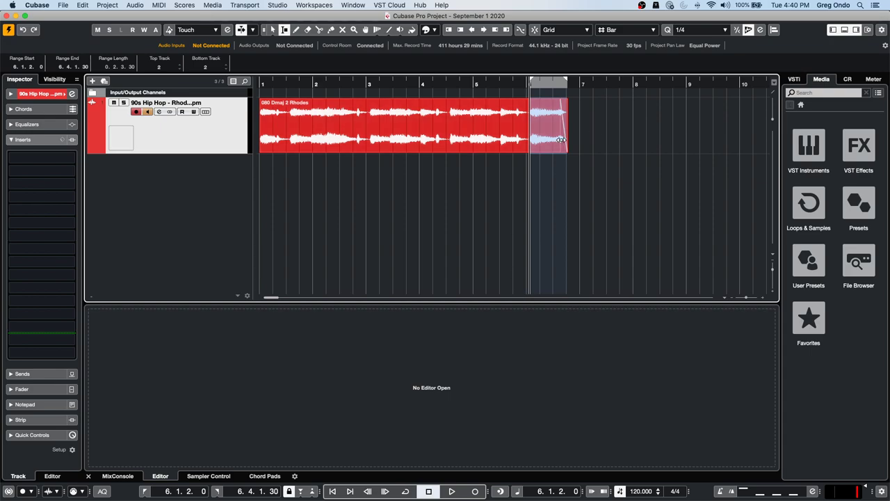
# Apply the Pitch Shift offline process with its falling envelope to the selected range and audition it from bar 4.
pyautogui.hotkey('shift', 'p')
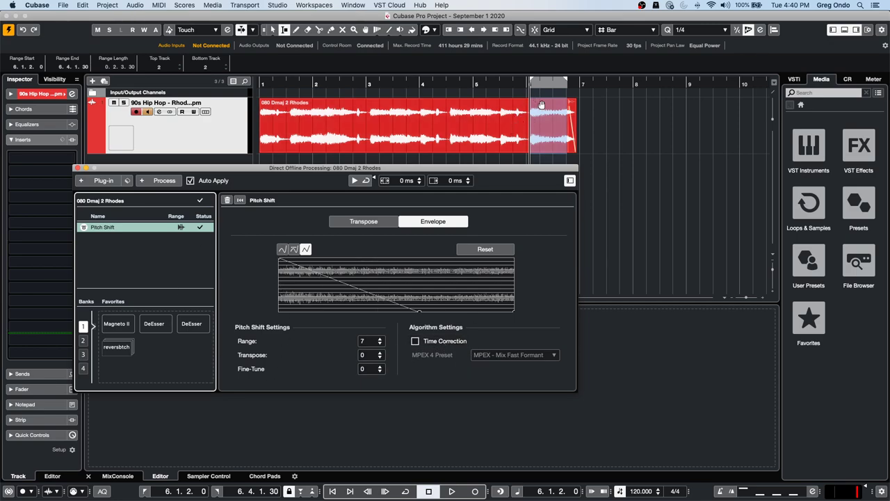
pyautogui.click(443, 82)
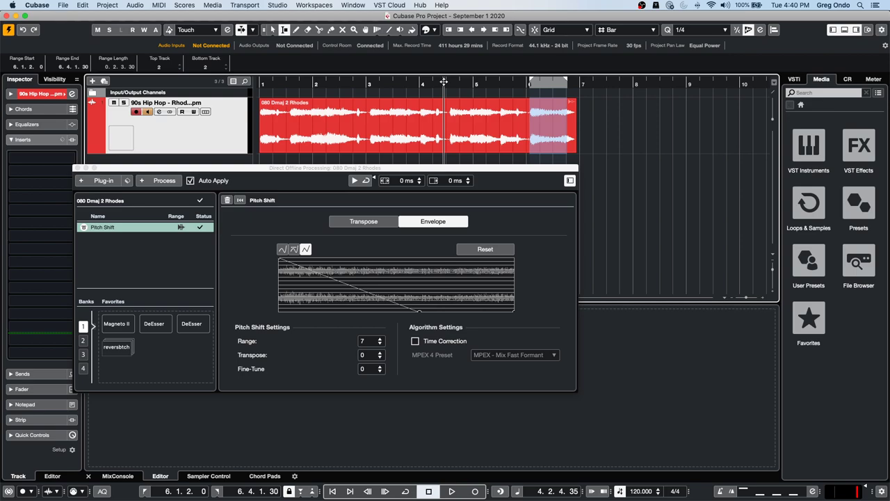
pyautogui.press('space')
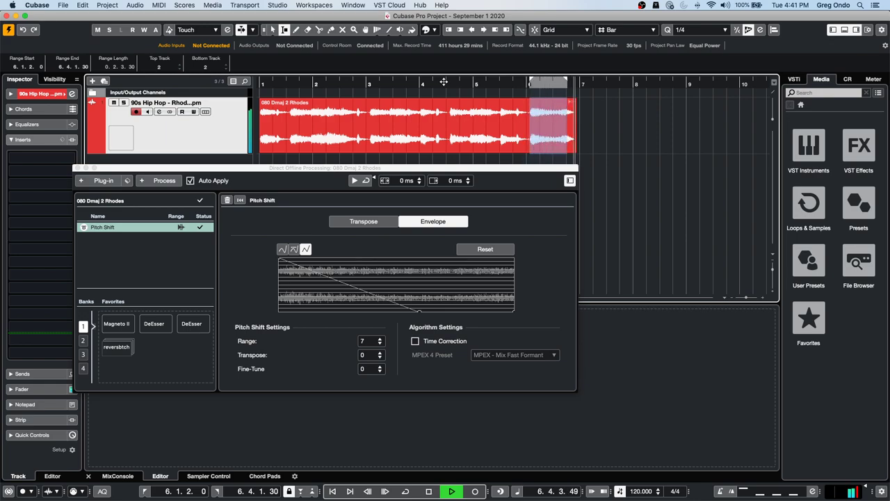
pyautogui.press('space')
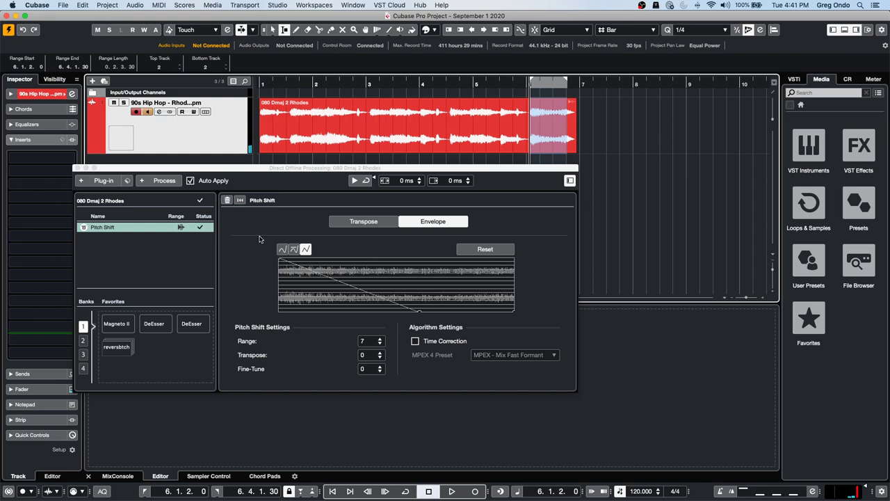
# Delete the Pitch Shift process and audition the unprocessed ending of the loop from bar 5.
pyautogui.rightClick(167, 231)
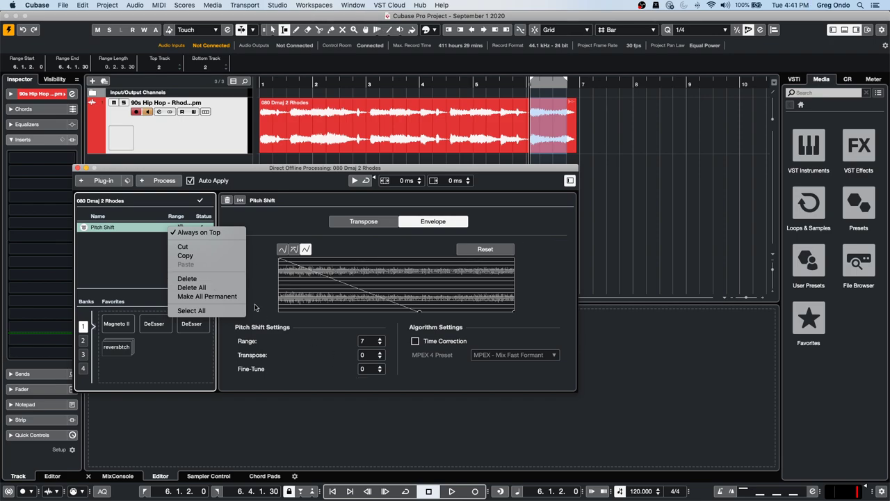
pyautogui.click(187, 278)
pyautogui.click(504, 82)
pyautogui.click(477, 82)
pyautogui.press('space')
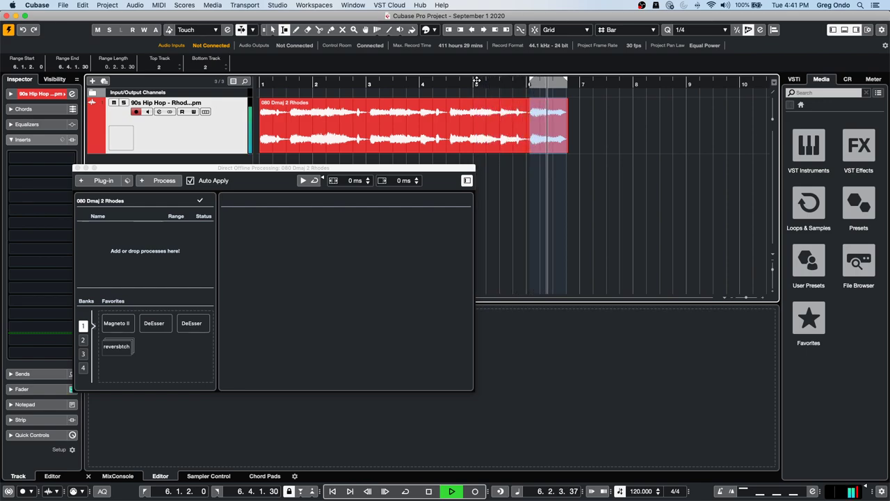
pyautogui.press('space')
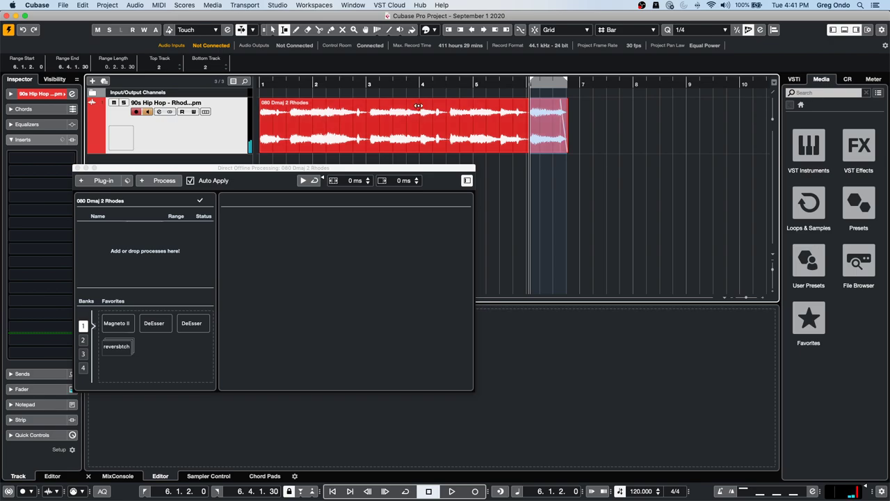
# Undo the Pitch Shift deletion and audition the pitch-shifted ending from bar 5.
pyautogui.press('super+z')
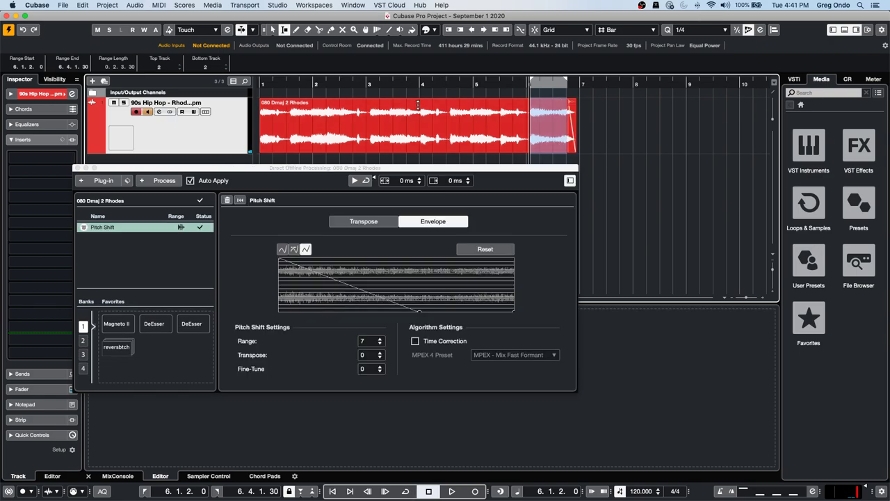
pyautogui.click(483, 85)
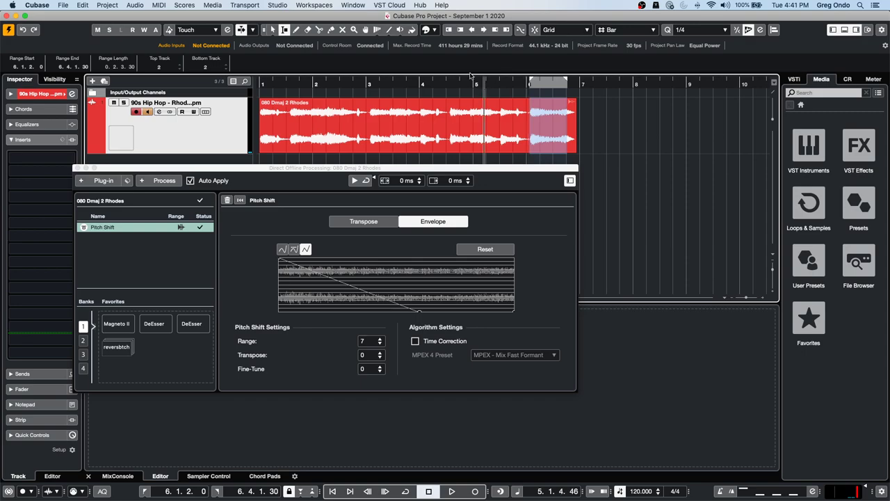
pyautogui.press('space')
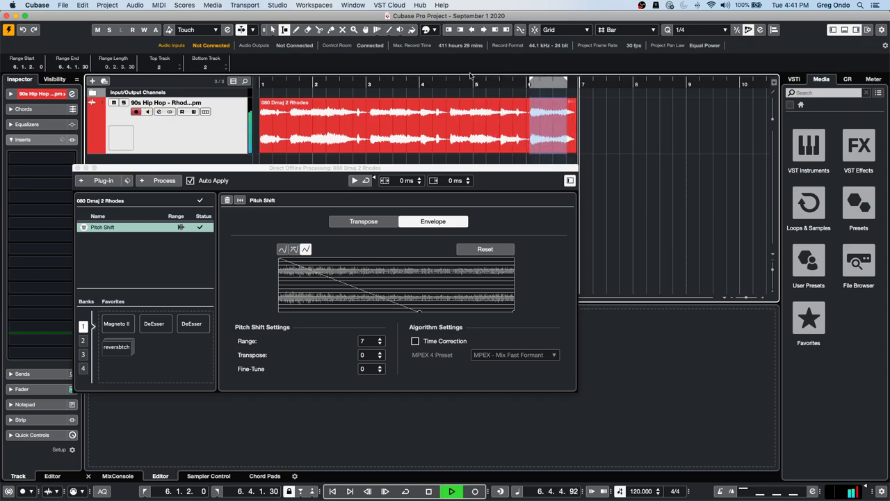
pyautogui.press('space')
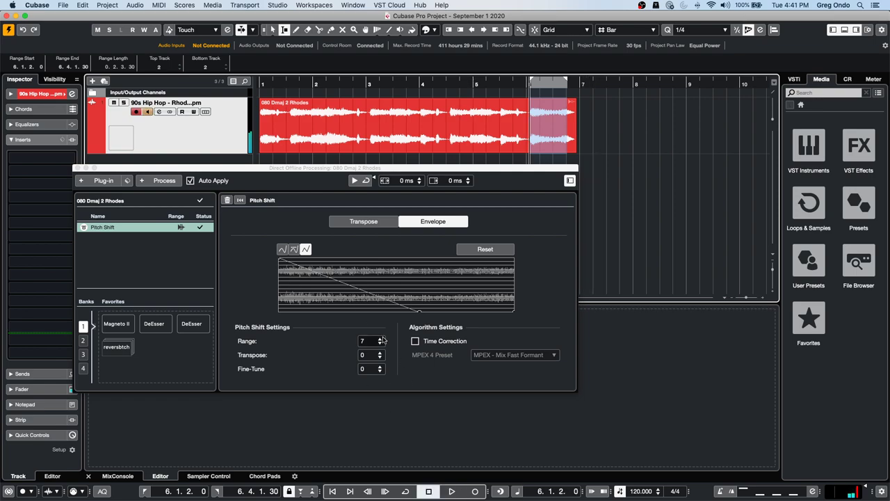
# Set the Pitch Shift range to 12 and audition the ending of the loop.
pyautogui.scroll(5, 379, 341)
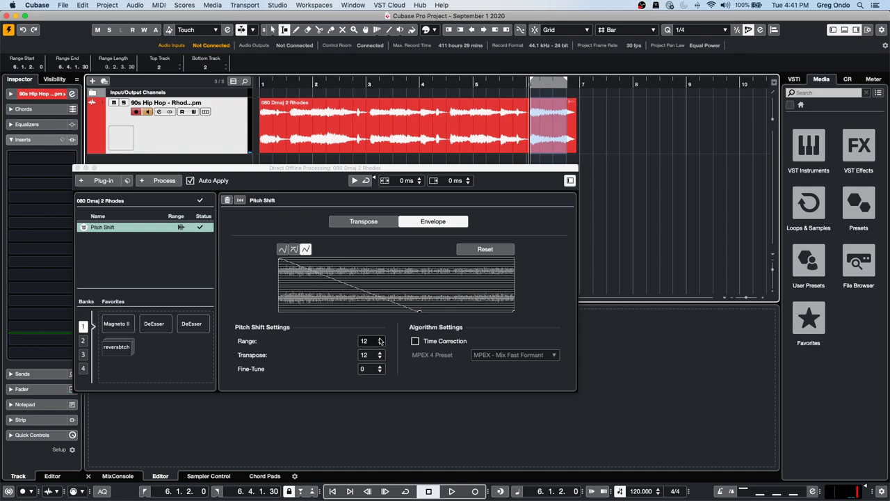
pyautogui.doubleClick(504, 85)
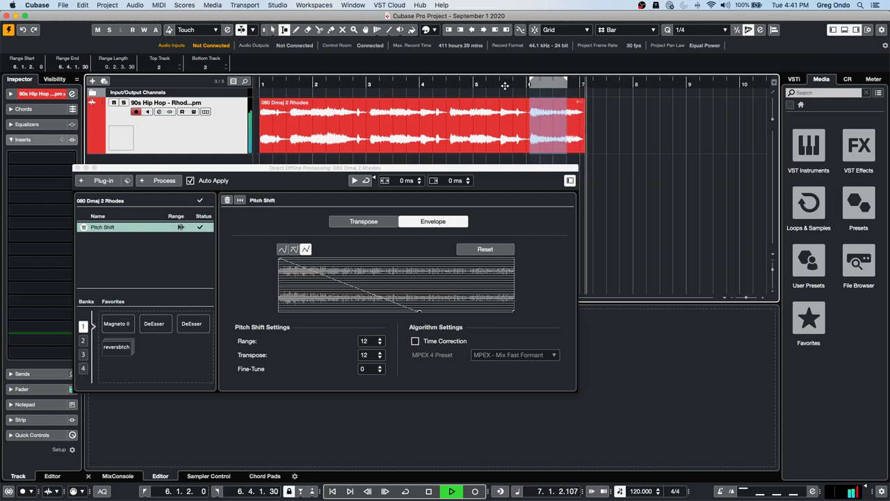
pyautogui.press('space')
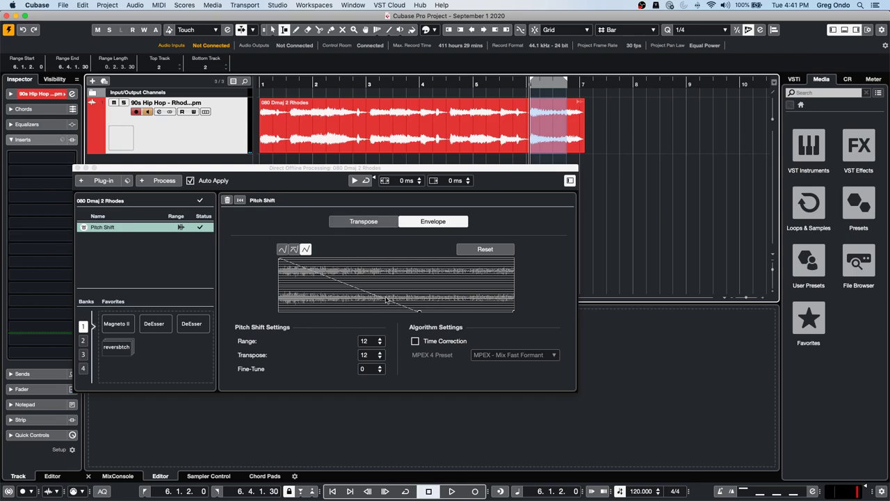
# Close the Direct Offline Processing window for the Rhodes loop.
pyautogui.click(542, 356)
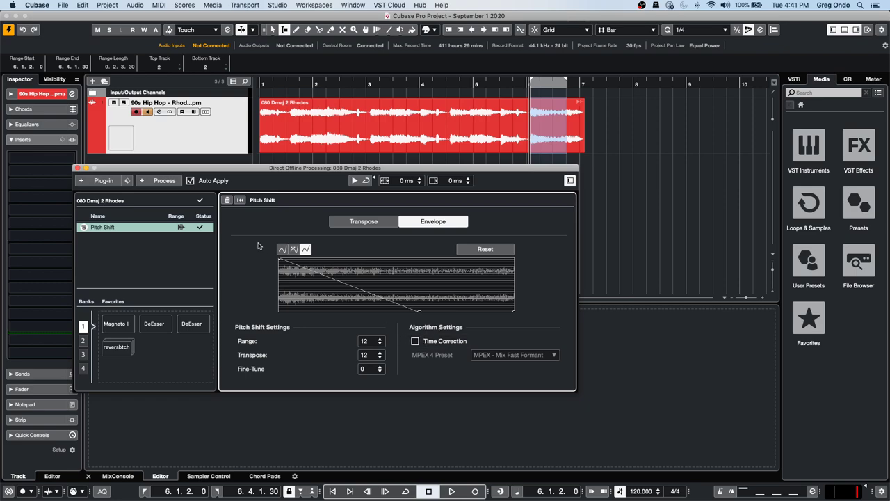
pyautogui.click(78, 169)
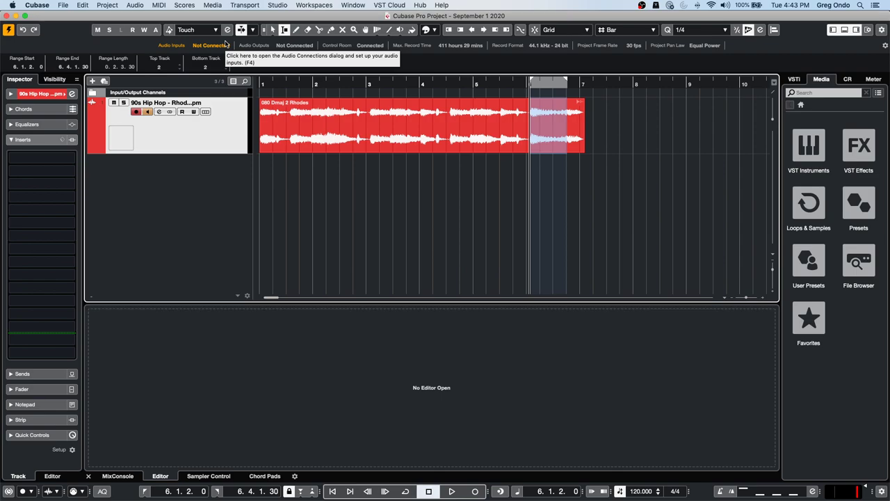
# Look up the Shift+T assignment of Enter Tempo in the Key Commands and test it on the project tempo field.
pyautogui.hotkey('shift', 't')
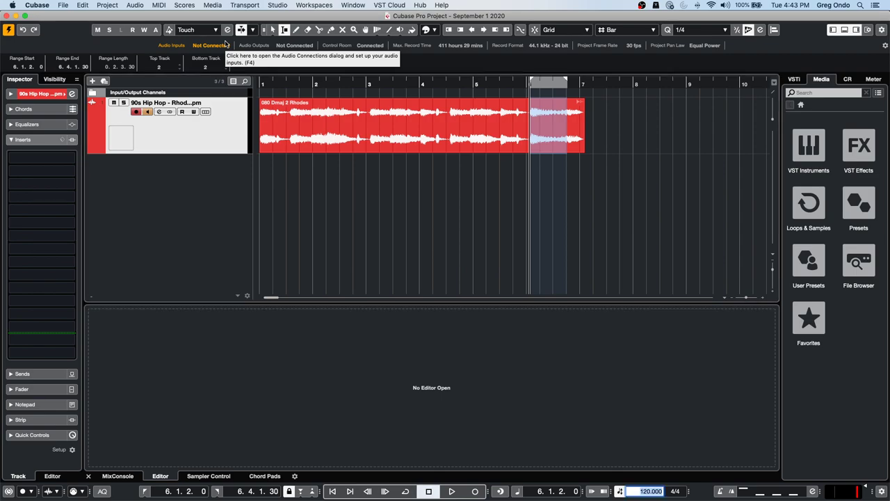
pyautogui.click(554, 257)
pyautogui.click(82, 5)
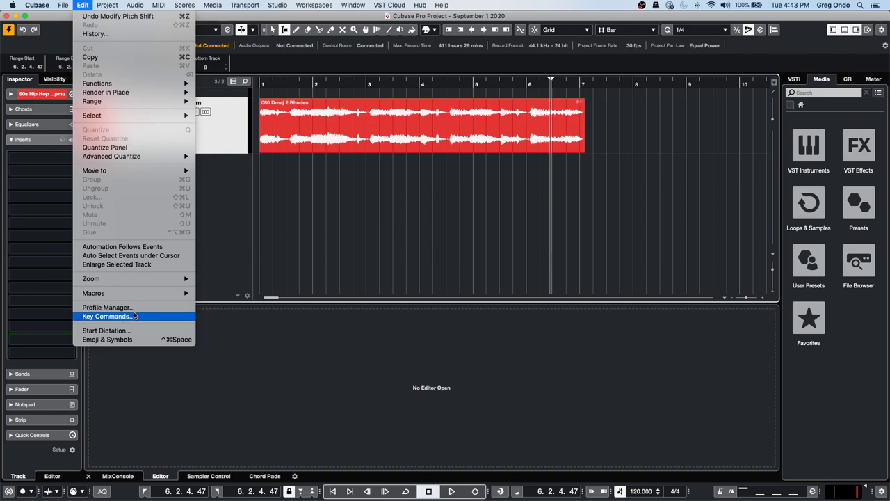
pyautogui.click(108, 315)
pyautogui.click(503, 166)
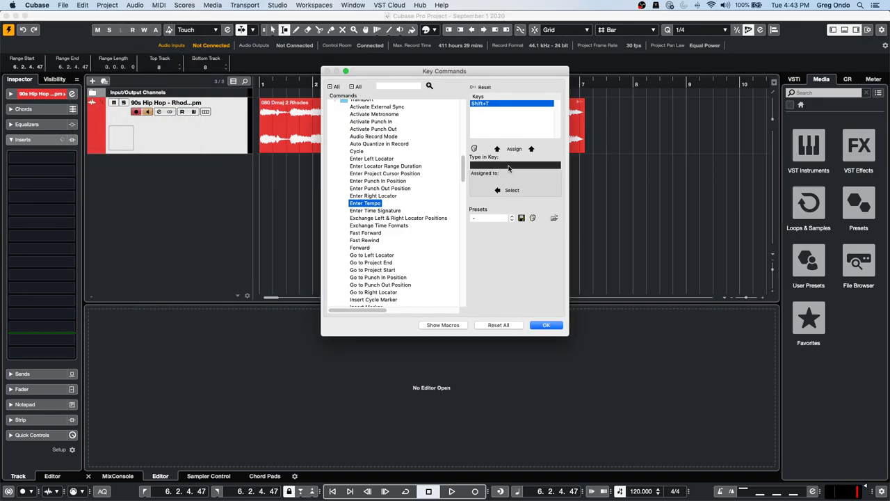
pyautogui.hotkey('shift', 't')
pyautogui.click(546, 325)
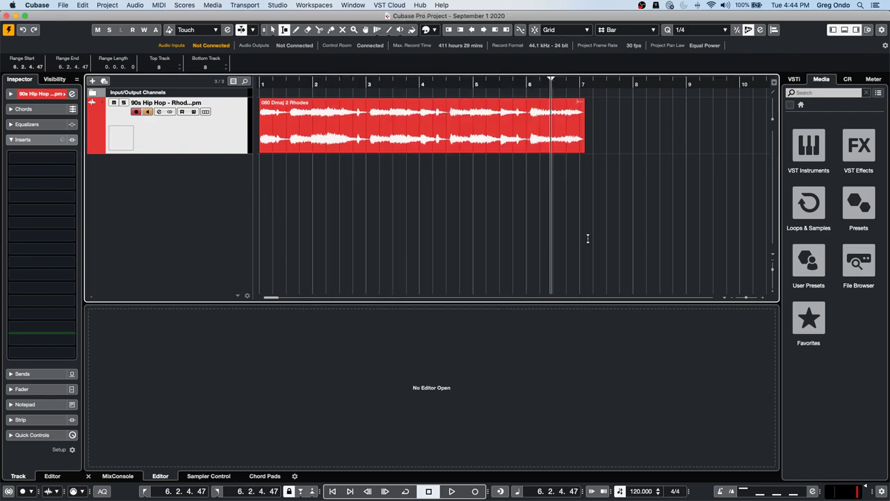
pyautogui.hotkey('shift', 't')
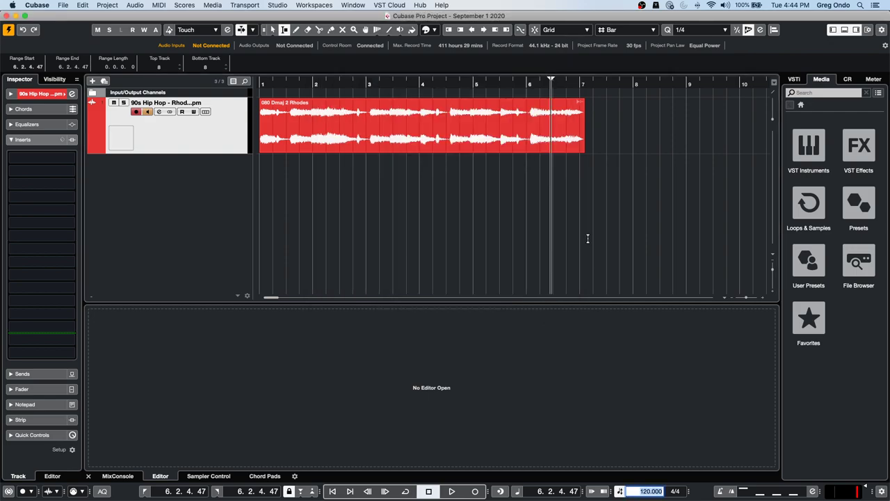
pyautogui.click(374, 226)
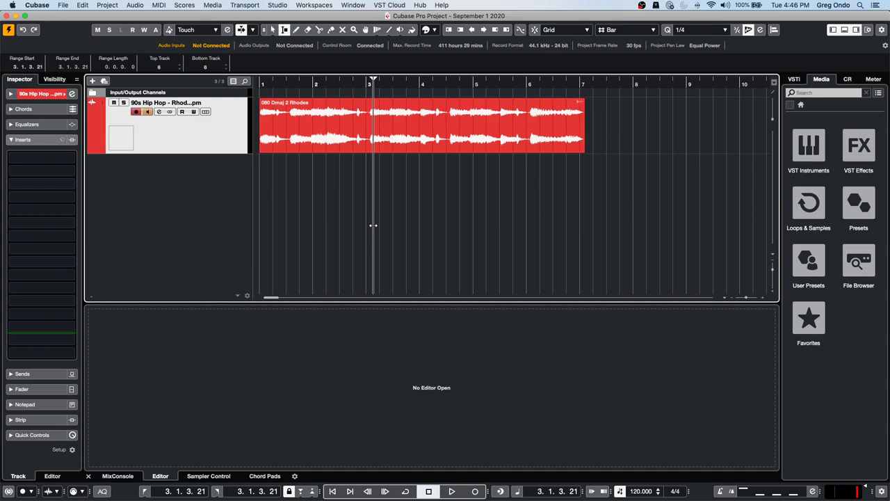
# Add one instrument track using HALion Sonic SE, routed to Stereo Out.
pyautogui.rightClick(191, 172)
pyautogui.click(306, 190)
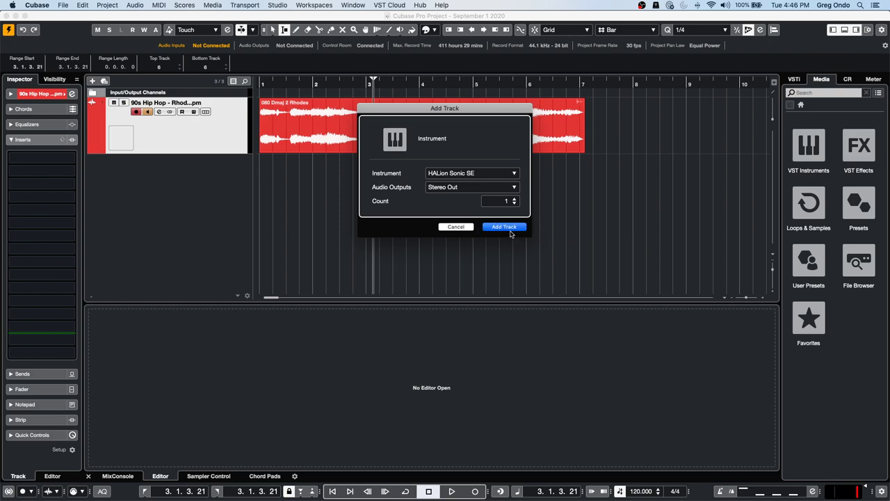
pyautogui.click(511, 227)
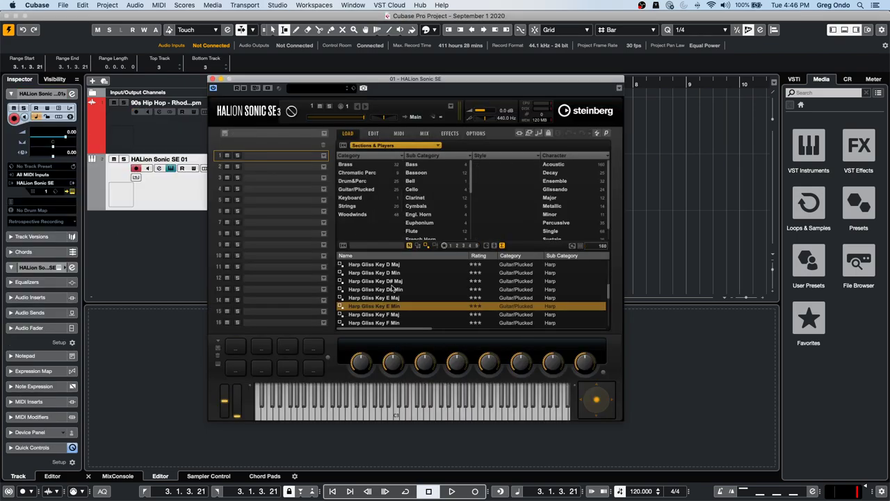
# Load the Harp Gliss Key D# Min program, audition it on the instrument's keyboard, and close the instrument window.
pyautogui.click(380, 290)
pyautogui.doubleClick(380, 290)
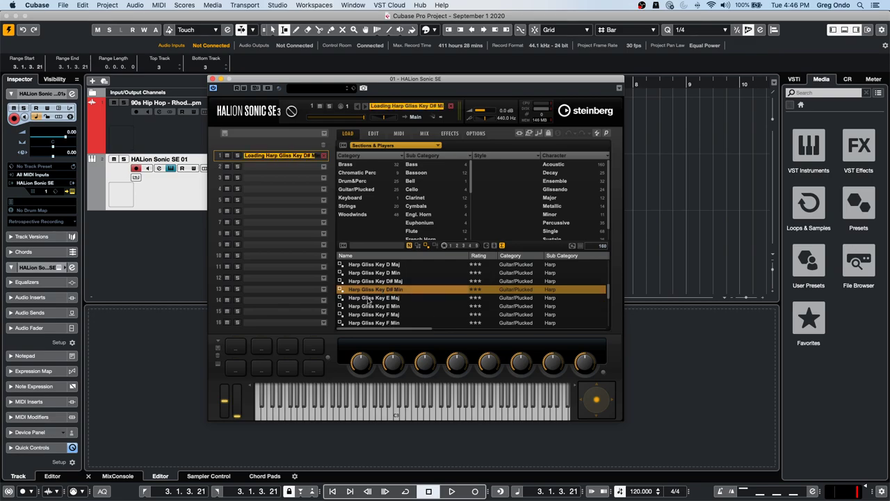
pyautogui.click(371, 412)
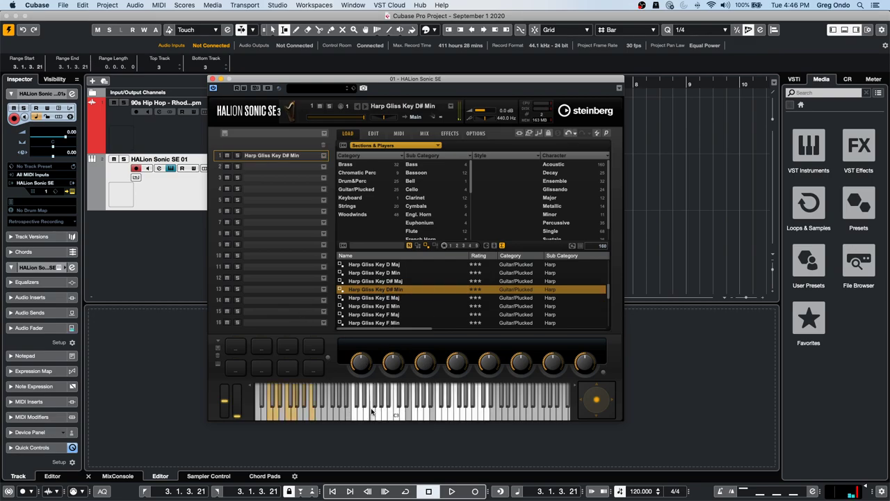
pyautogui.click(444, 414)
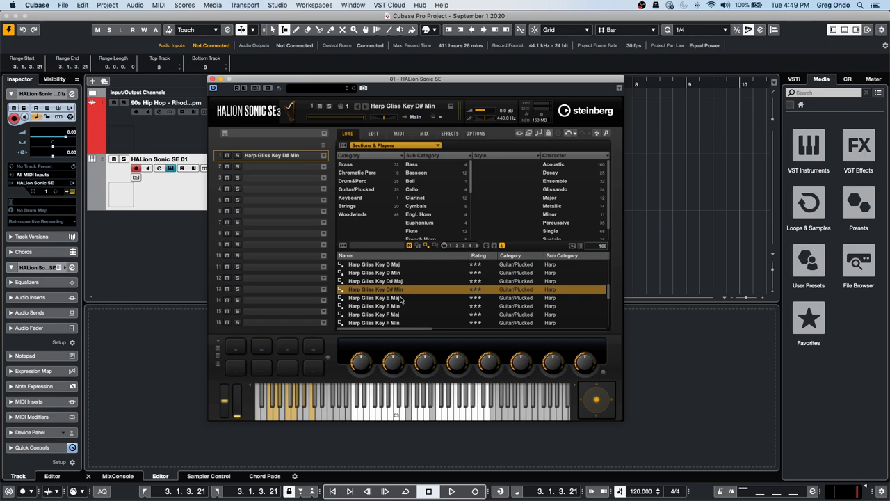
pyautogui.click(213, 79)
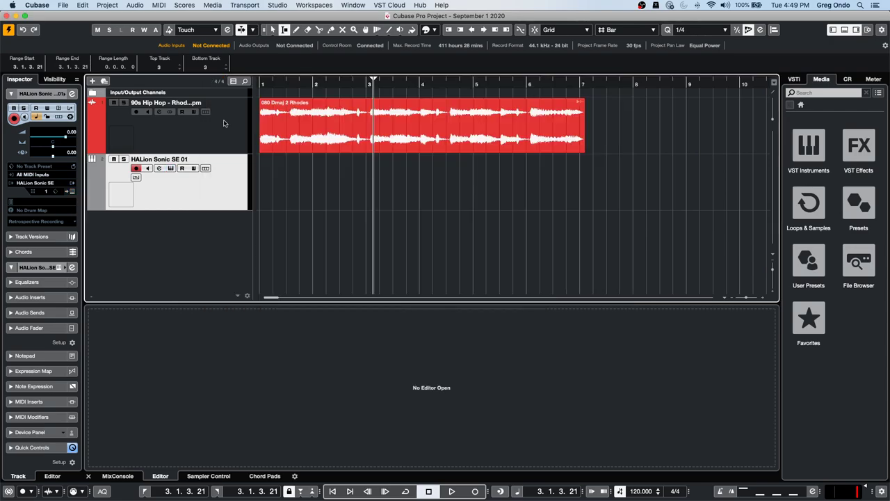
# Open the recent project beatles stones t.cpr.
pyautogui.click(66, 5)
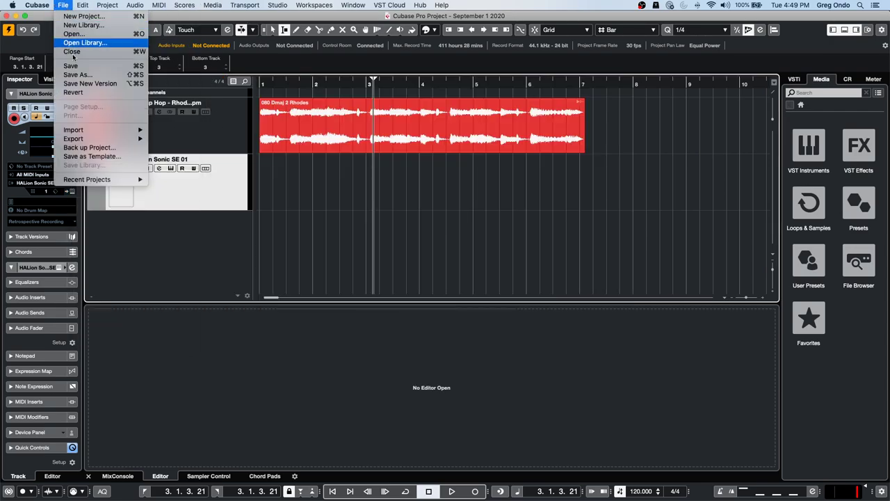
pyautogui.moveTo(107, 179)
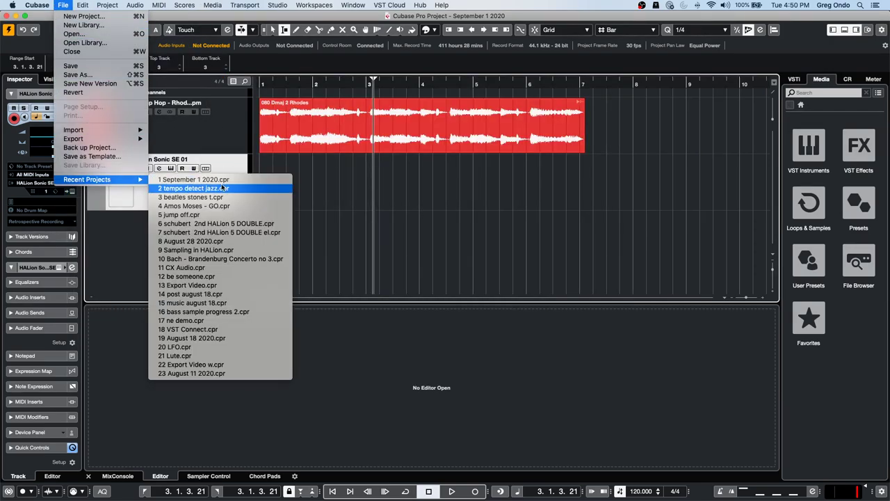
pyautogui.click(198, 197)
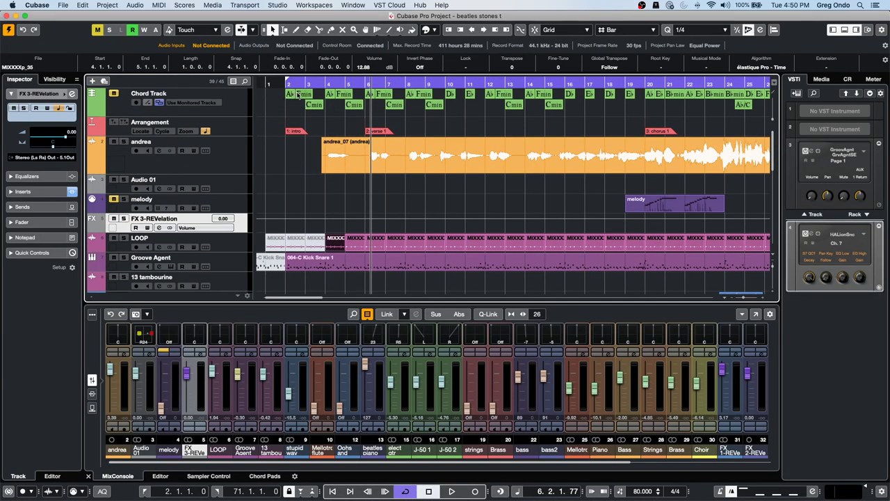
# Select all chord events on the chord track and transpose them down until the first chord's root key is E.
pyautogui.click(298, 94)
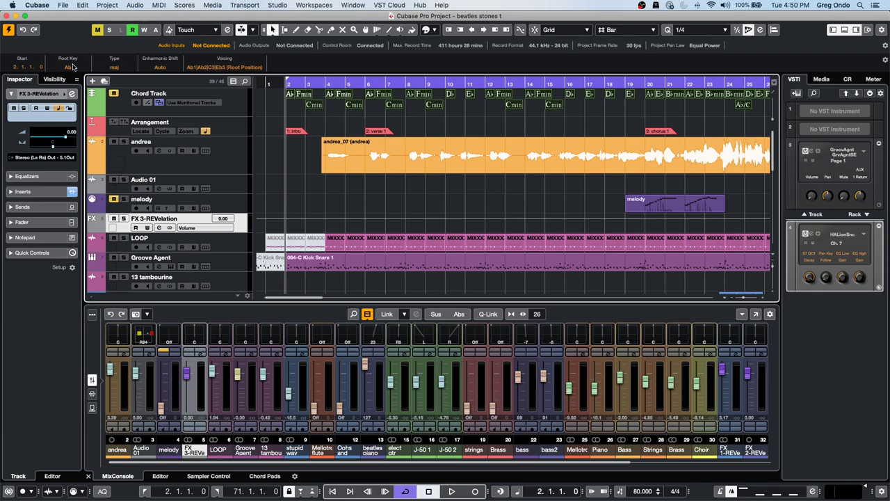
pyautogui.scroll(-1, 72, 67)
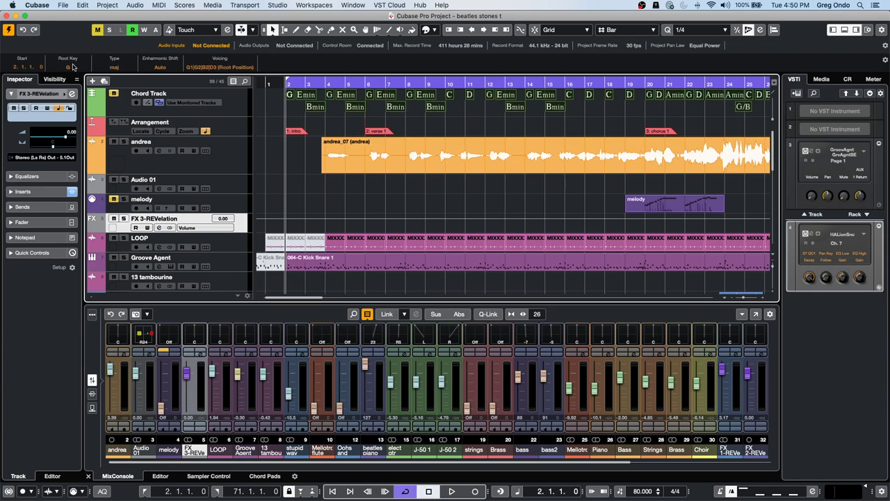
pyautogui.scroll(-1, 75, 67)
pyautogui.scroll(-5, 74, 66)
pyautogui.scroll(-3, 75, 67)
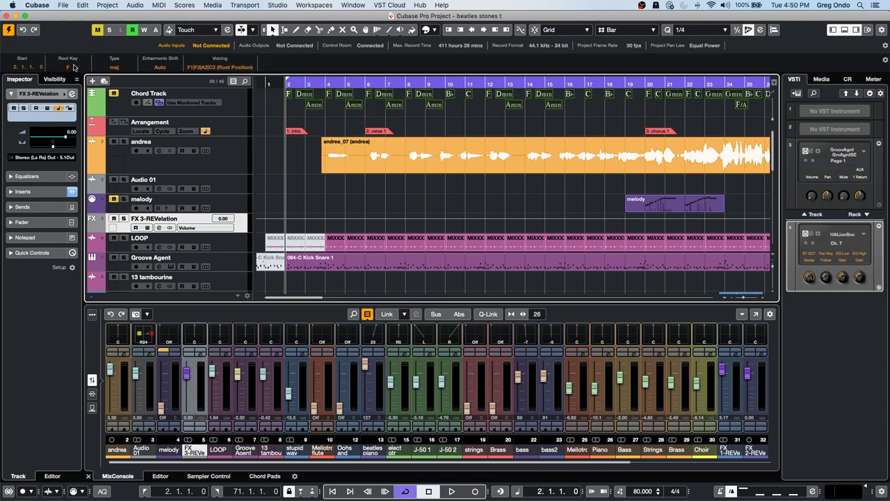
pyautogui.scroll(-6, 75, 67)
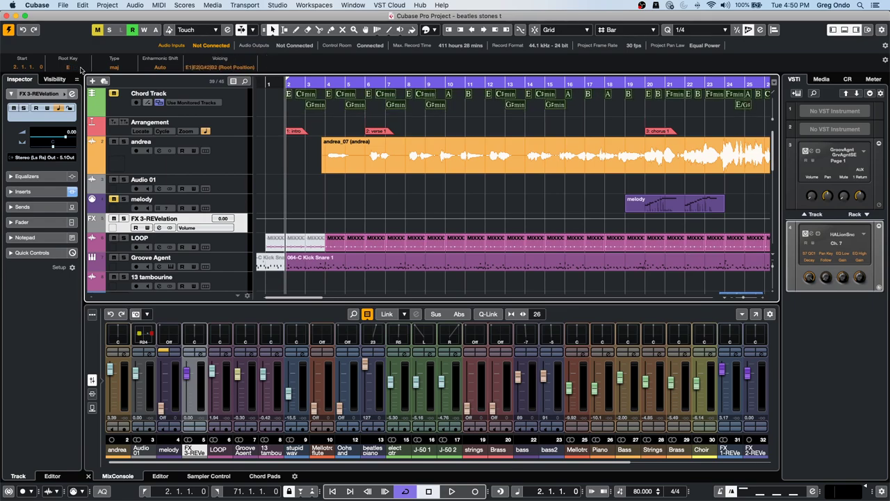
# Make the chord track taller and transpose the selected chords through G and A back to root key Ab.
pyautogui.moveTo(237, 115); pyautogui.dragTo(237, 135)
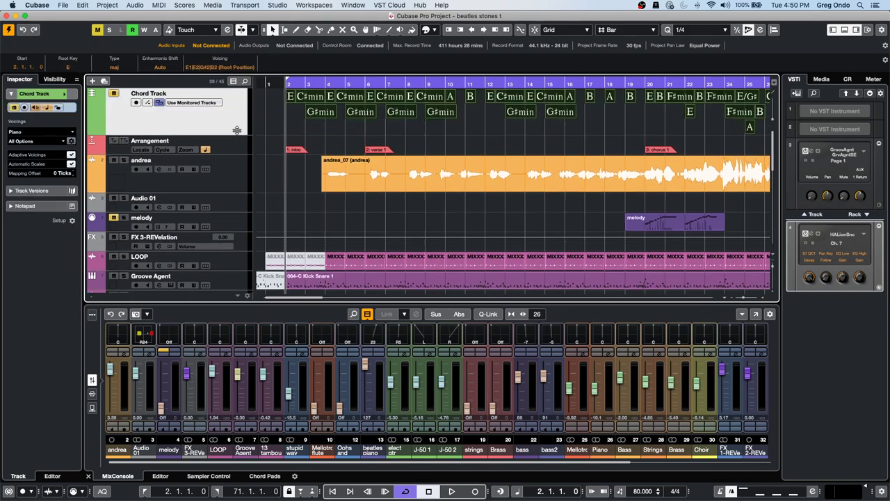
pyautogui.moveTo(282, 82); pyautogui.dragTo(284, 132)
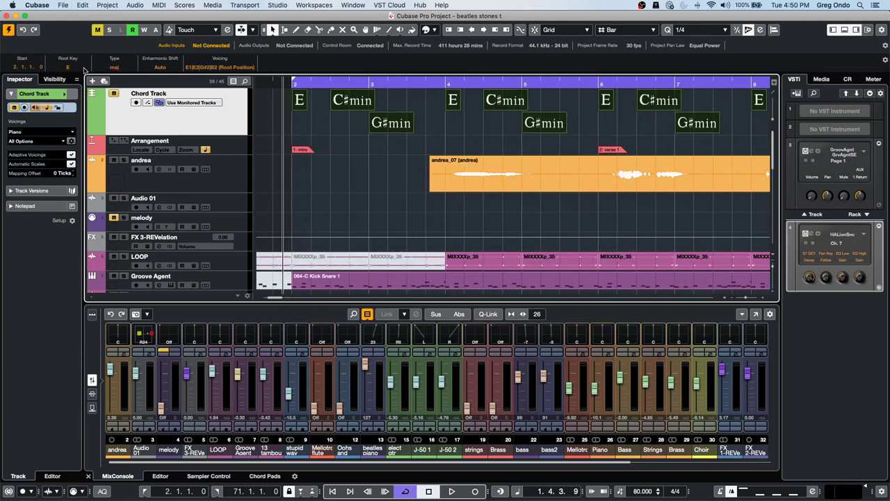
pyautogui.scroll(5, 83, 70)
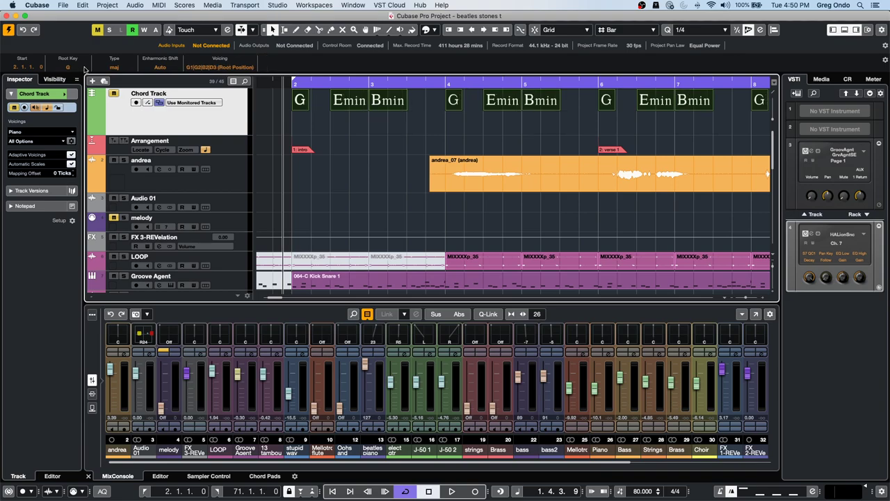
pyautogui.scroll(1, 83, 70)
pyautogui.scroll(-4, 83, 69)
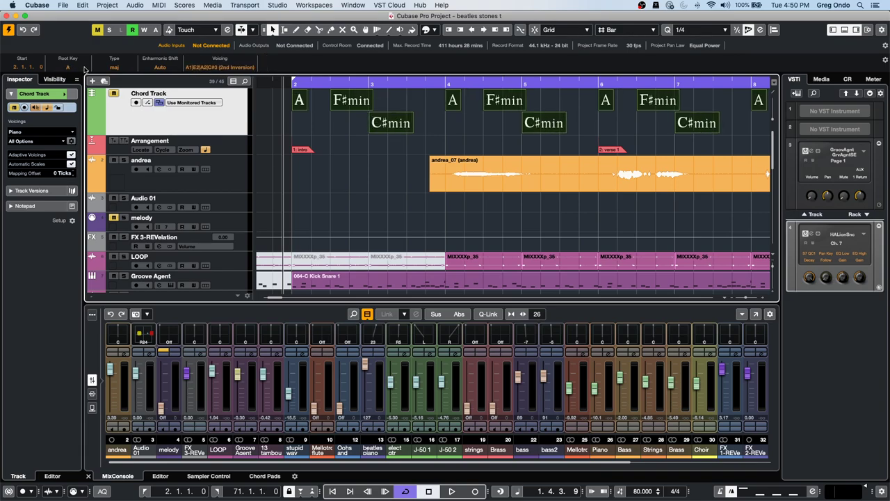
pyautogui.scroll(4, 84, 69)
pyautogui.scroll(-1, 83, 70)
pyautogui.scroll(-1, 84, 69)
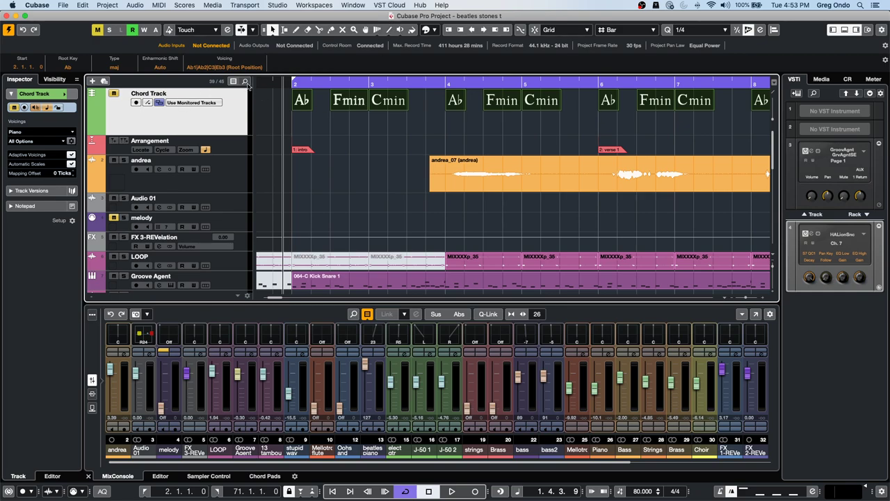
# View the chord track's list of audition tracks and try record-enabling the andrea vocal track.
pyautogui.click(184, 102)
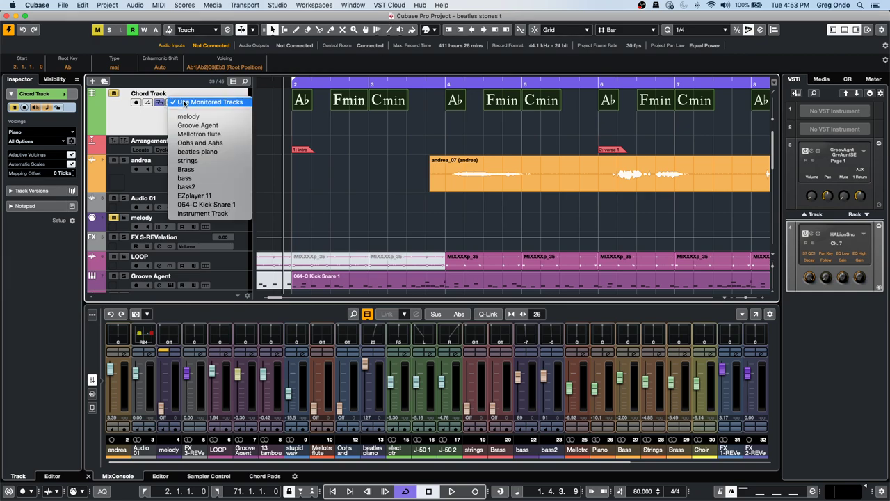
pyautogui.click(134, 128)
pyautogui.click(136, 169)
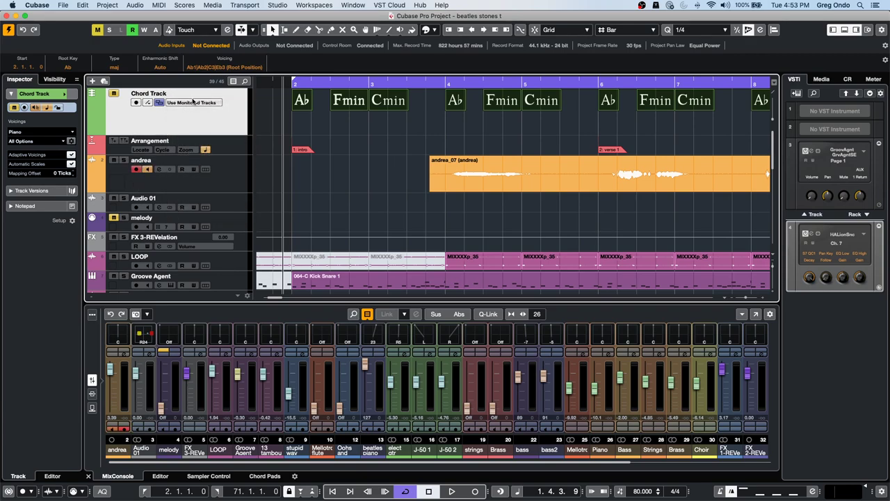
pyautogui.click(136, 170)
# Select the Mellotron flute track and enable its monitoring.
pyautogui.scroll(-1, 246, 211)
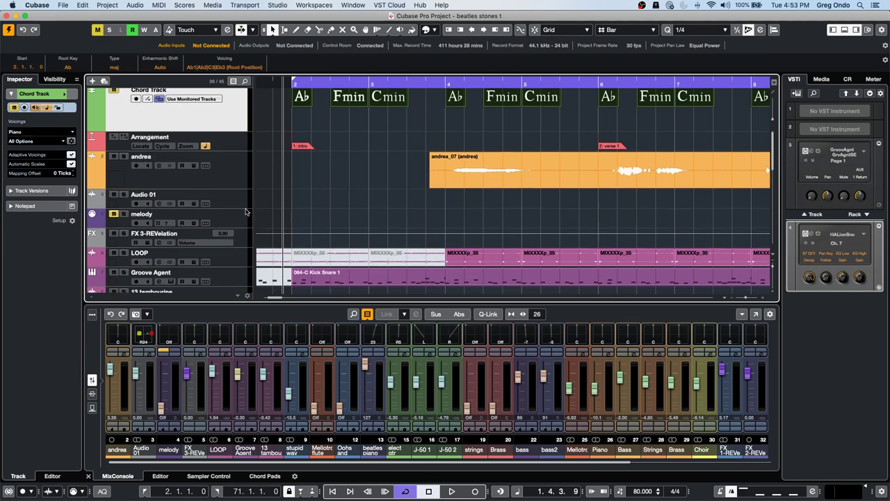
pyautogui.scroll(-5, 246, 211)
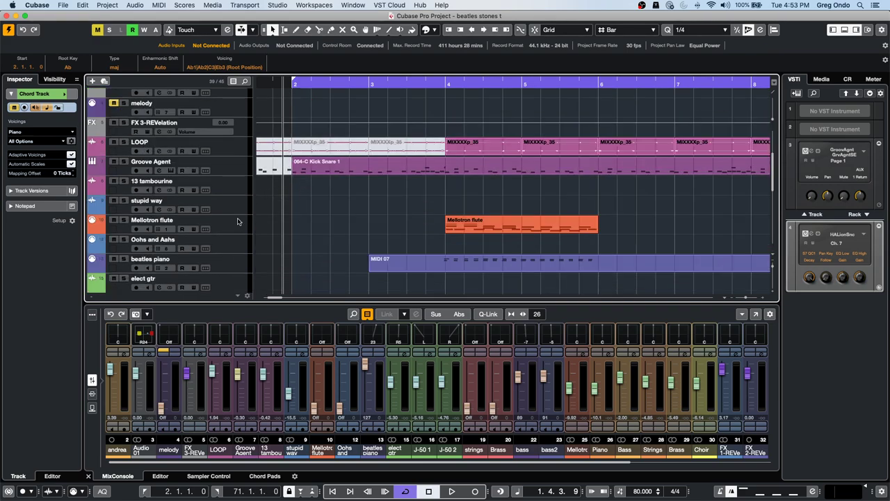
pyautogui.click(237, 223)
pyautogui.click(138, 229)
pyautogui.click(137, 229)
pyautogui.click(149, 229)
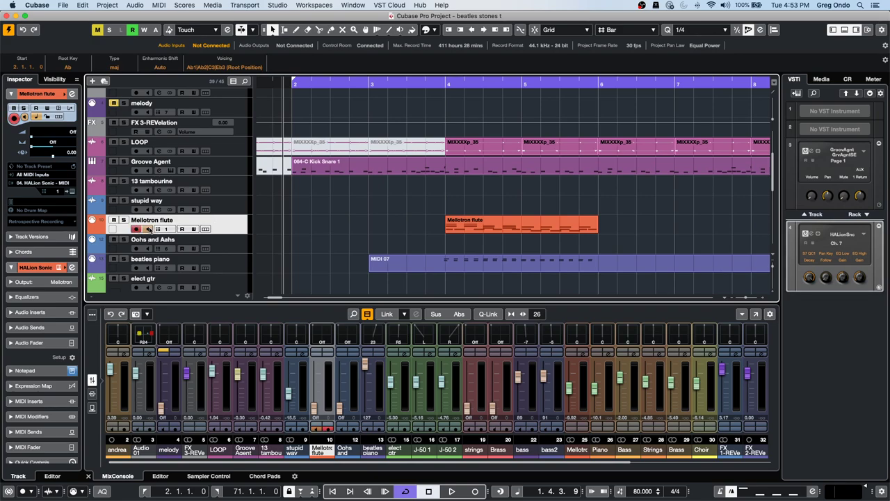
# Select the chord track, check its audition track setting, and turn off its acoustic feedback.
pyautogui.scroll(5, 244, 212)
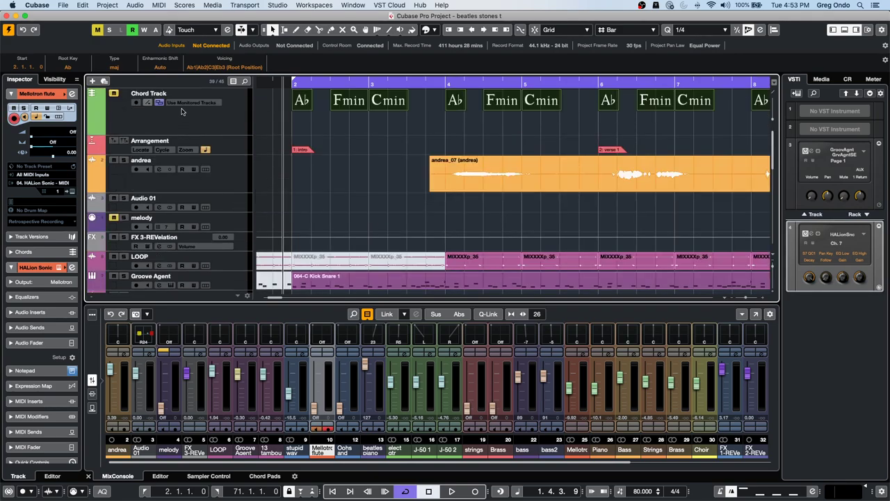
pyautogui.click(180, 118)
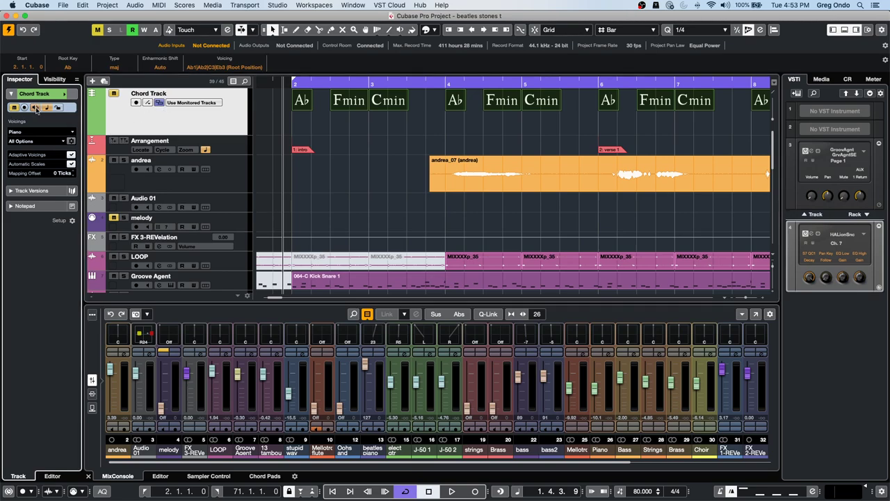
pyautogui.click(210, 103)
pyautogui.click(130, 130)
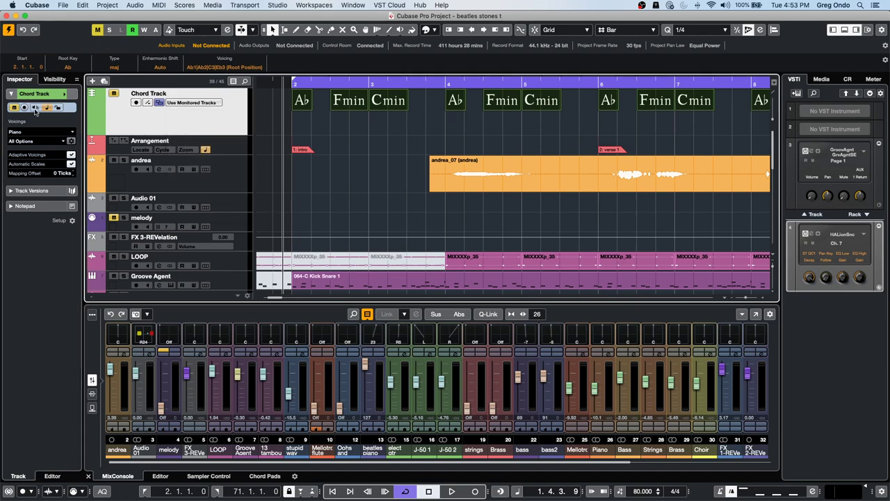
pyautogui.click(35, 107)
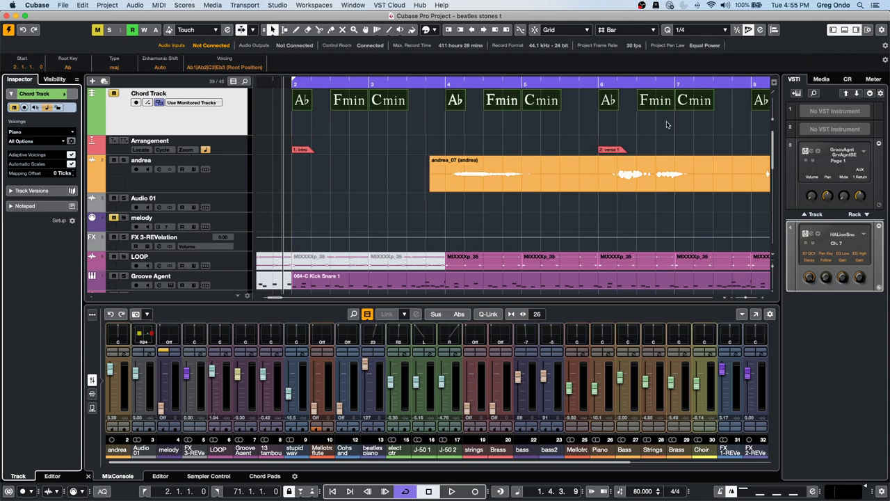
# Create a new empty project and accept the prompted project location.
pyautogui.click(66, 7)
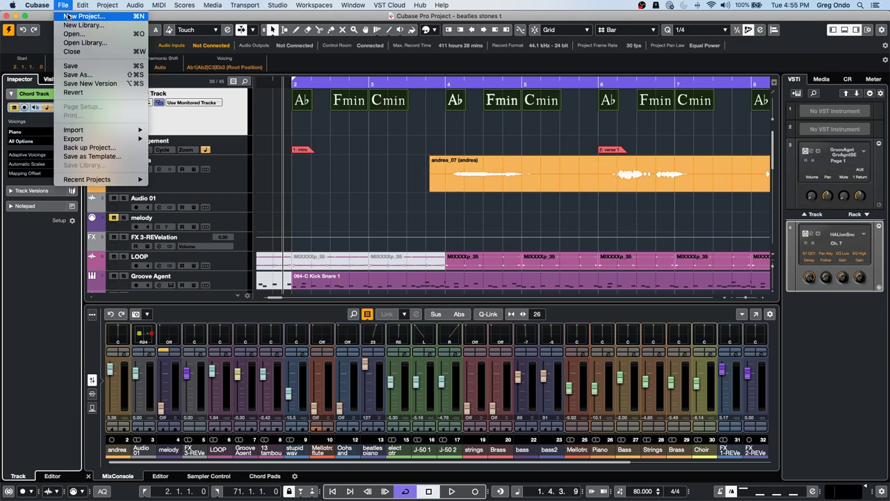
pyautogui.click(70, 17)
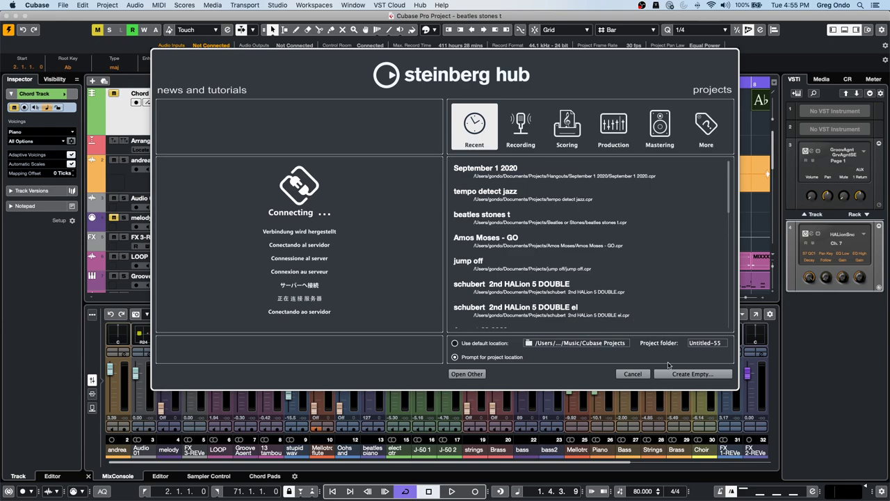
pyautogui.click(676, 375)
pyautogui.click(753, 399)
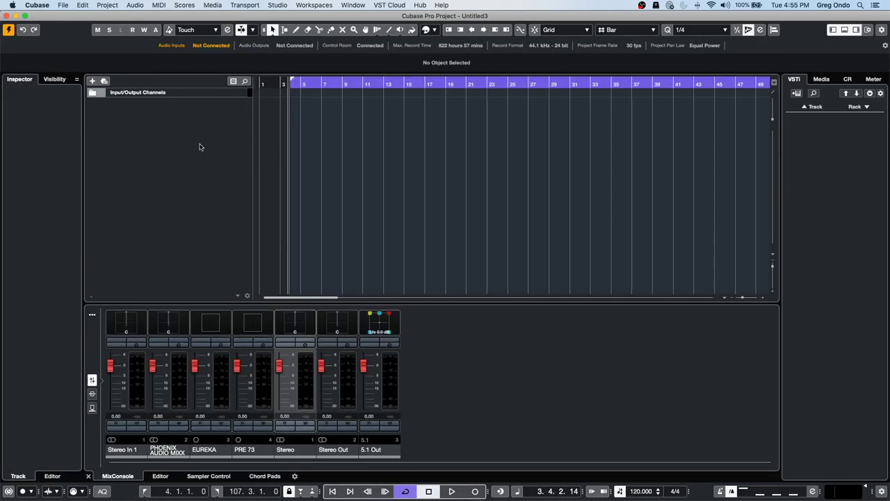
# Add a Groove Agent SE instrument track and close the instrument's window.
pyautogui.rightClick(155, 121)
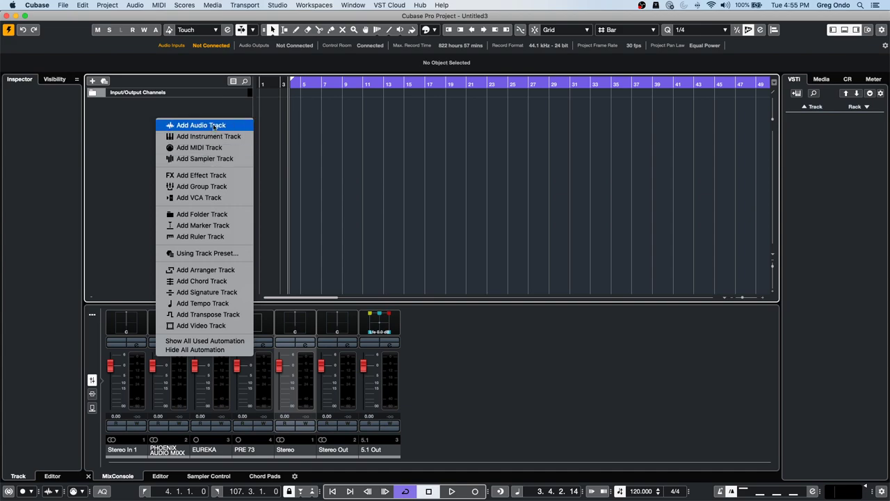
pyautogui.click(210, 137)
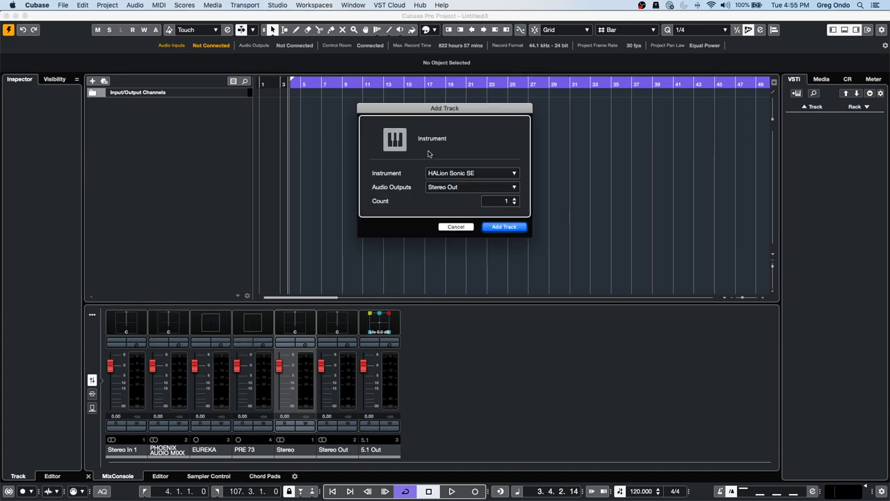
pyautogui.click(484, 173)
pyautogui.click(417, 234)
pyautogui.click(505, 227)
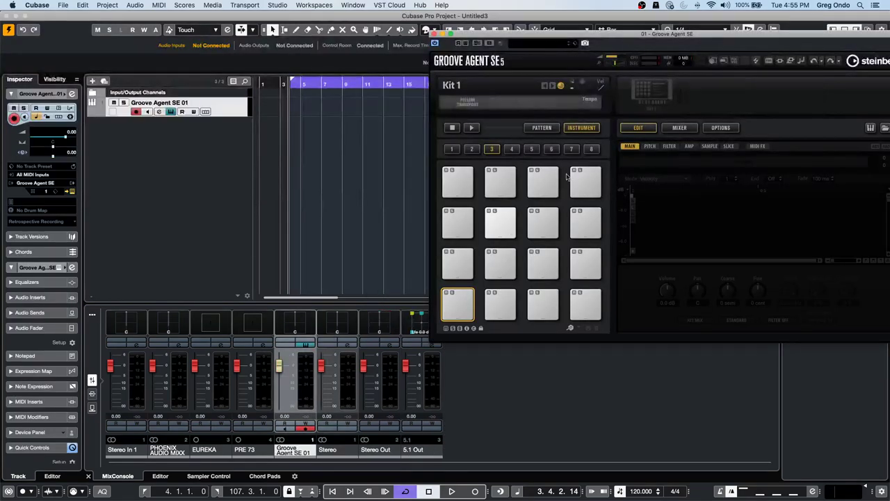
pyautogui.click(435, 34)
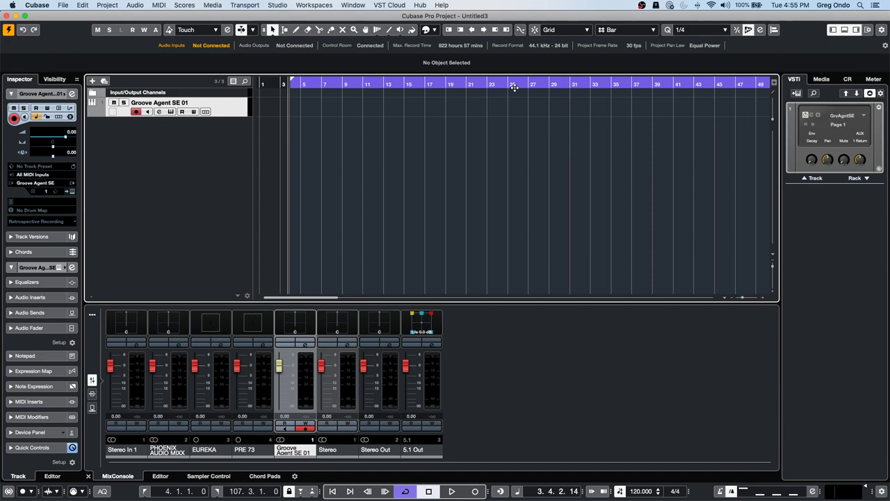
# Activate Groove Agent SE's additional stereo outputs Out 2, Out 3, Out 4, Out 5 and Out 7.
pyautogui.click(864, 116)
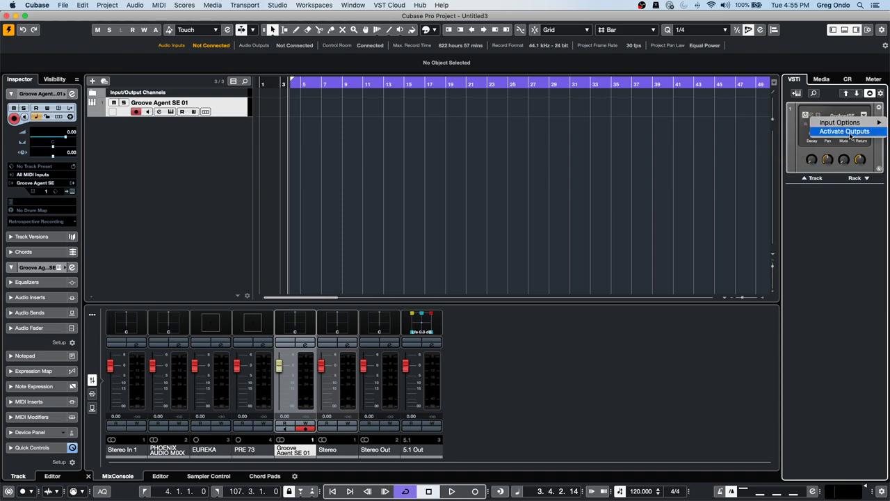
pyautogui.click(849, 134)
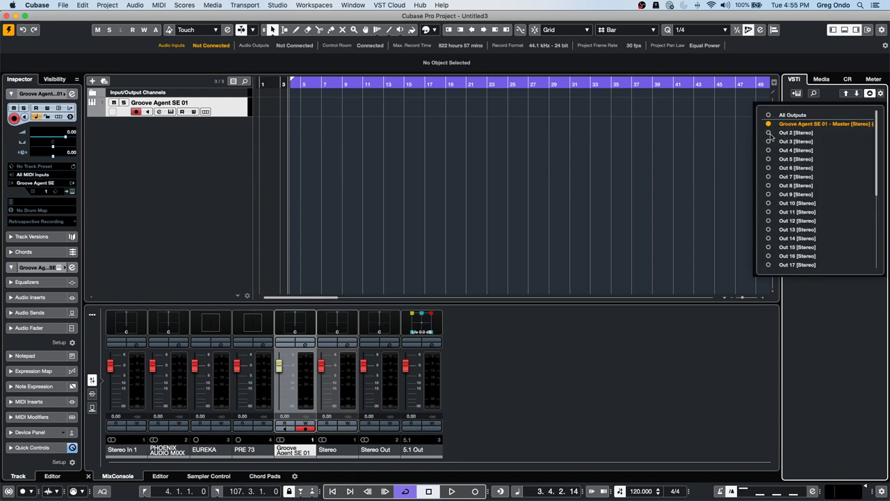
pyautogui.click(769, 132)
pyautogui.click(768, 141)
pyautogui.click(768, 150)
pyautogui.click(769, 158)
pyautogui.click(768, 177)
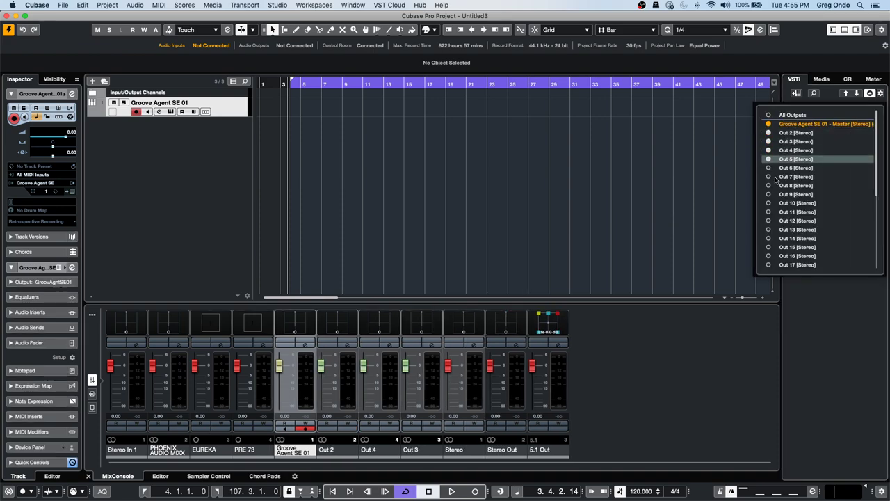
pyautogui.click(512, 187)
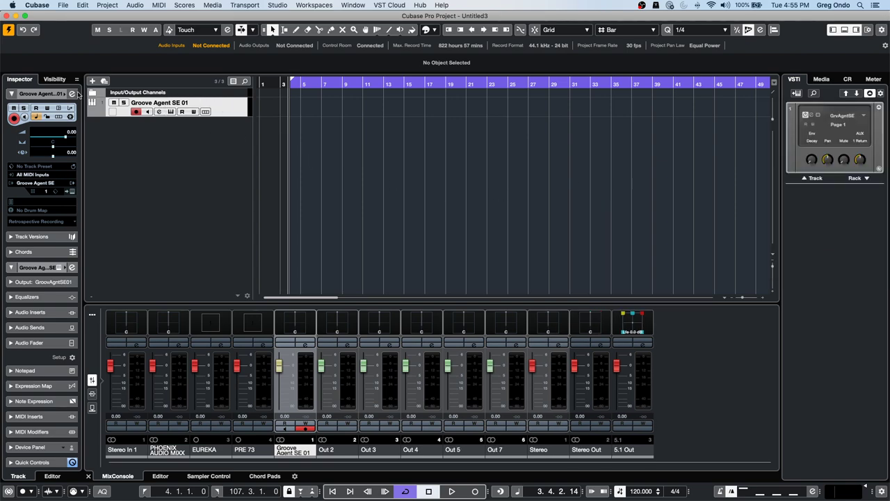
# Select the Out 4 channel in the mixer, then reselect the Groove Agent SE 01 track.
pyautogui.click(92, 95)
pyautogui.click(92, 95)
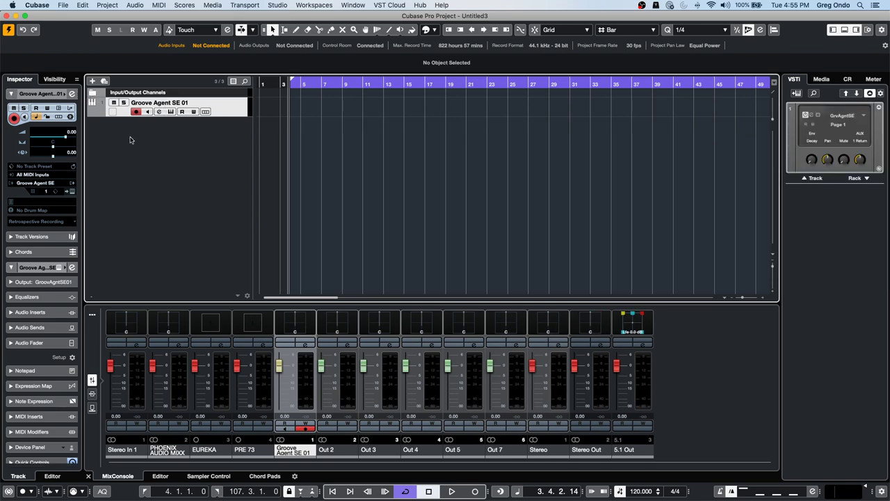
pyautogui.click(435, 410)
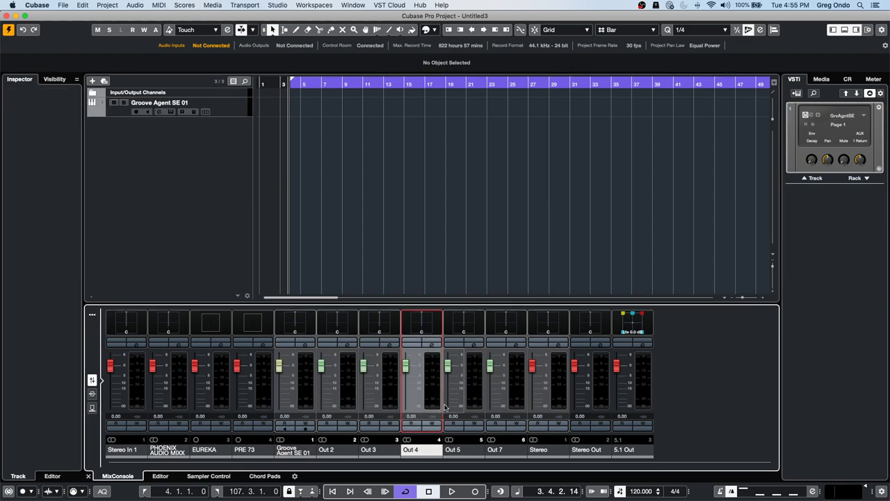
pyautogui.click(237, 115)
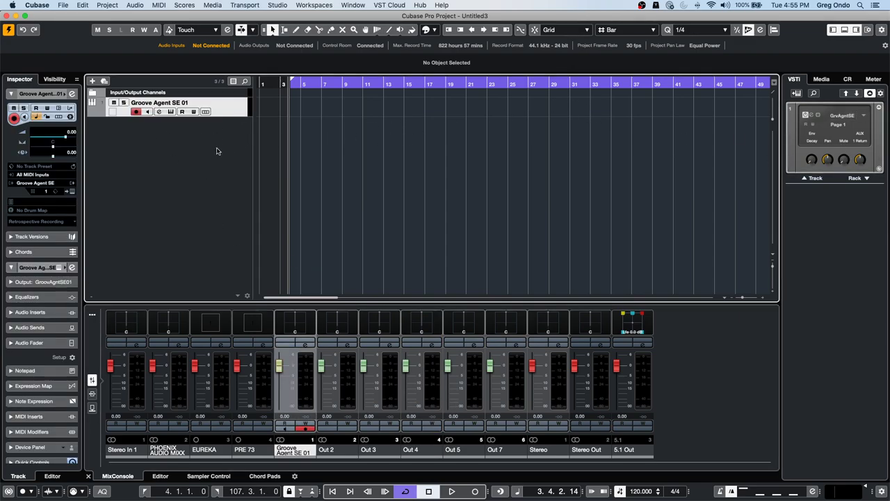
pyautogui.rightClick(180, 151)
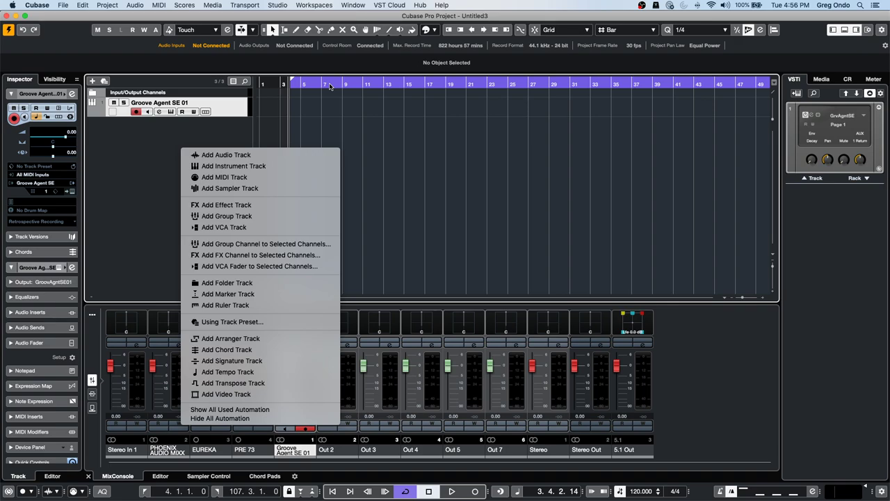
pyautogui.click(508, 210)
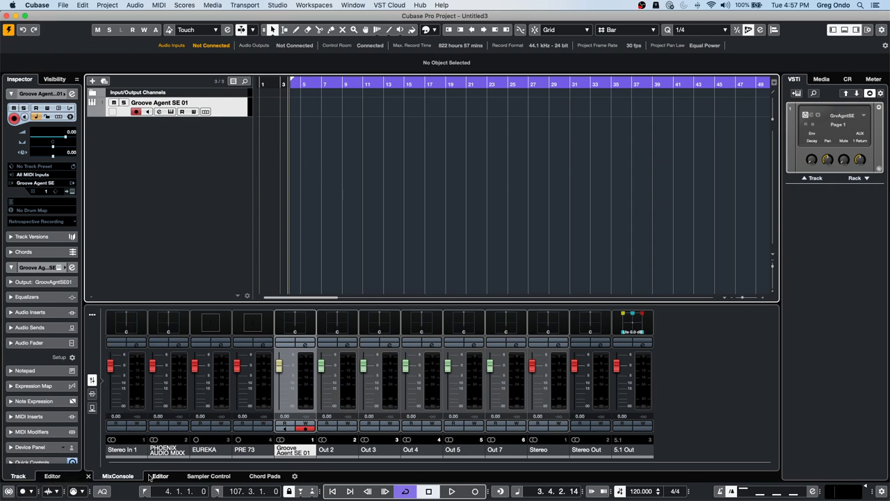
pyautogui.click(8, 491)
# Disable and re-enable the Control Room in Audio Connections, and check the Hs 7 monitor's port assignments.
pyautogui.click(279, 6)
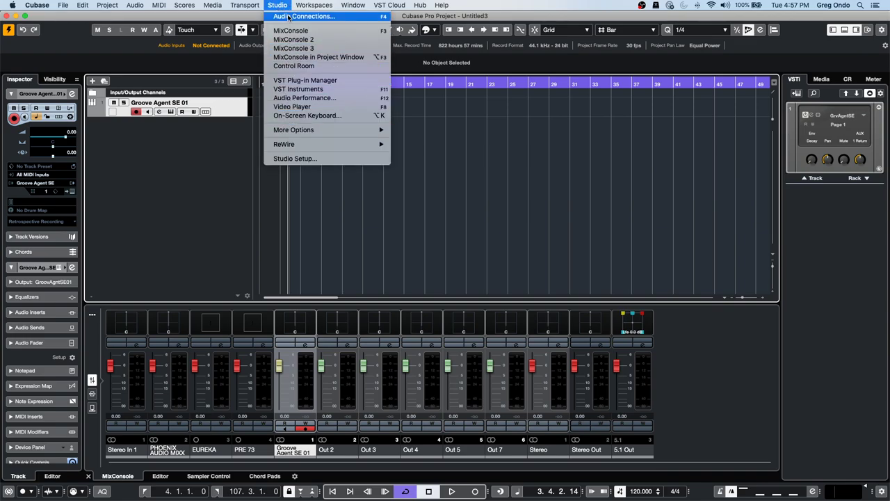
pyautogui.click(288, 16)
pyautogui.click(543, 203)
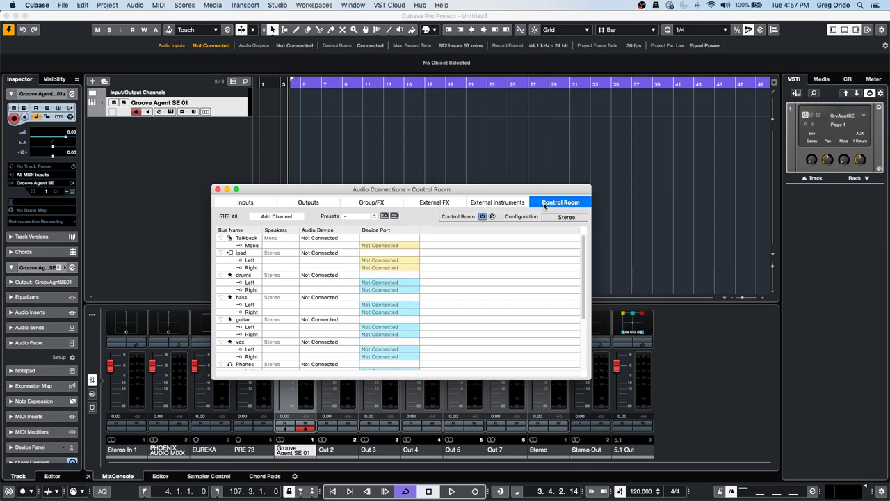
pyautogui.click(482, 217)
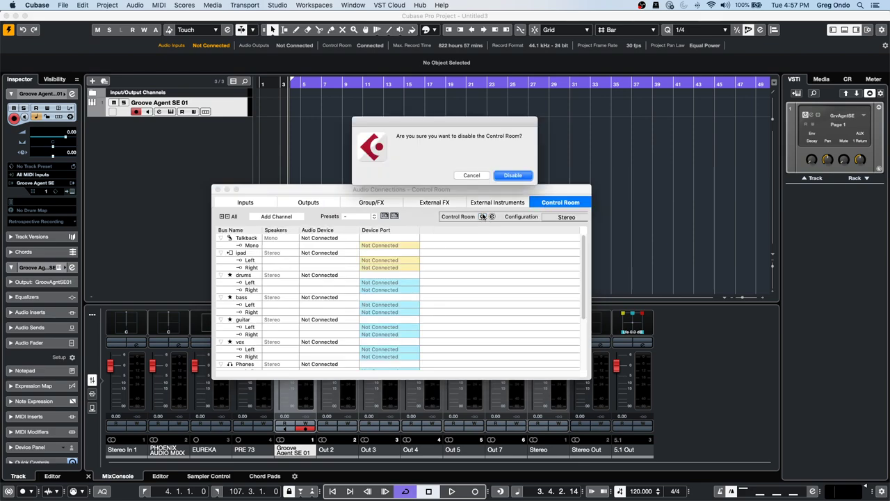
pyautogui.click(519, 175)
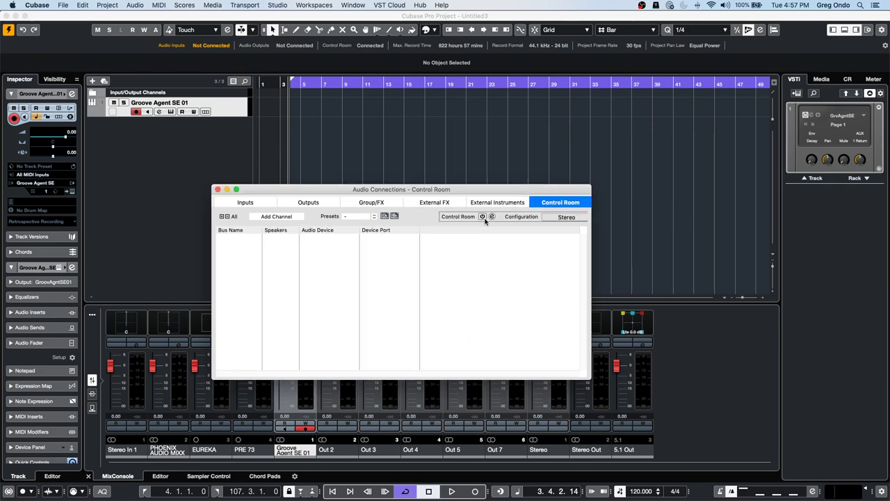
pyautogui.click(482, 217)
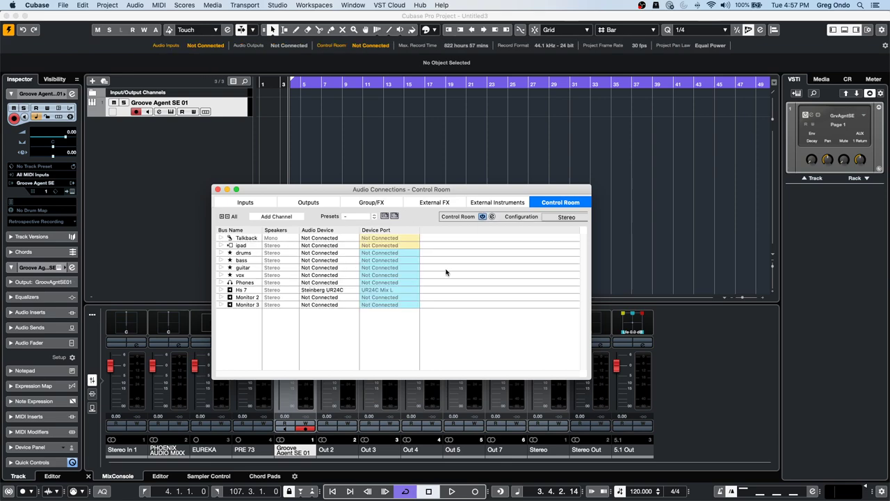
pyautogui.click(221, 291)
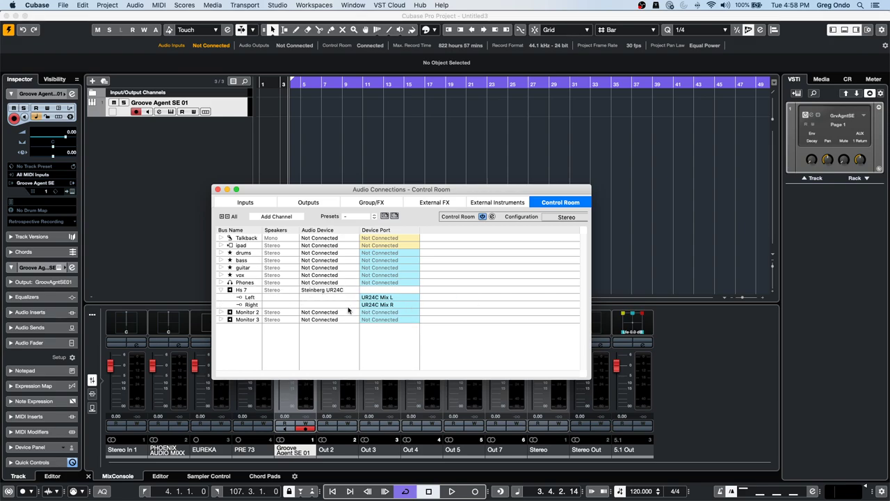
pyautogui.click(217, 189)
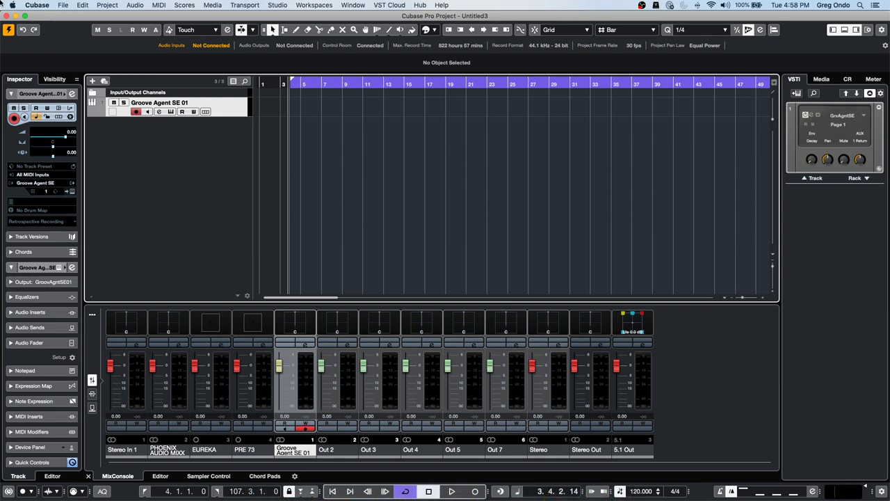
# Show the macros in Key Commands and examine the commands inside the "copy and lower volume" macro.
pyautogui.click(88, 6)
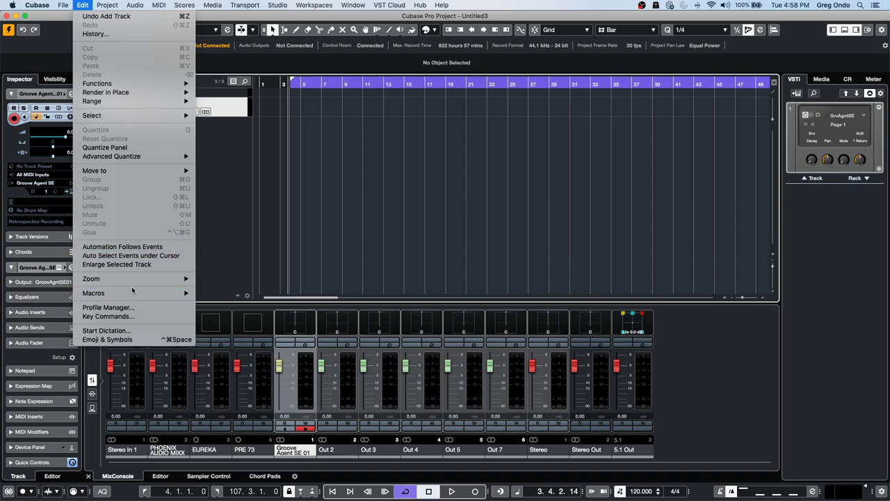
pyautogui.click(97, 315)
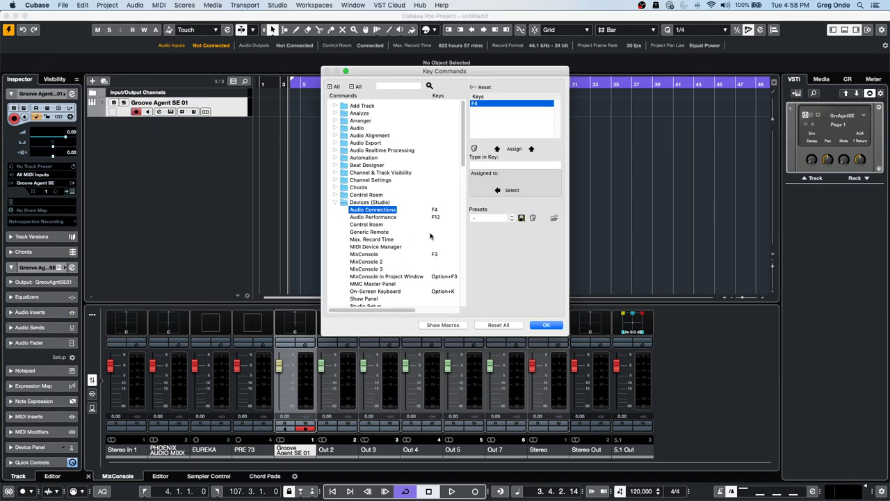
pyautogui.click(436, 324)
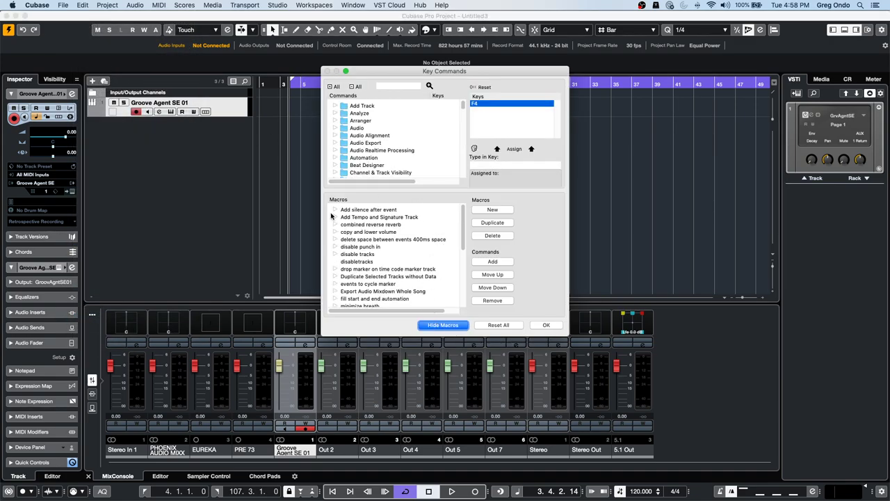
pyautogui.click(336, 233)
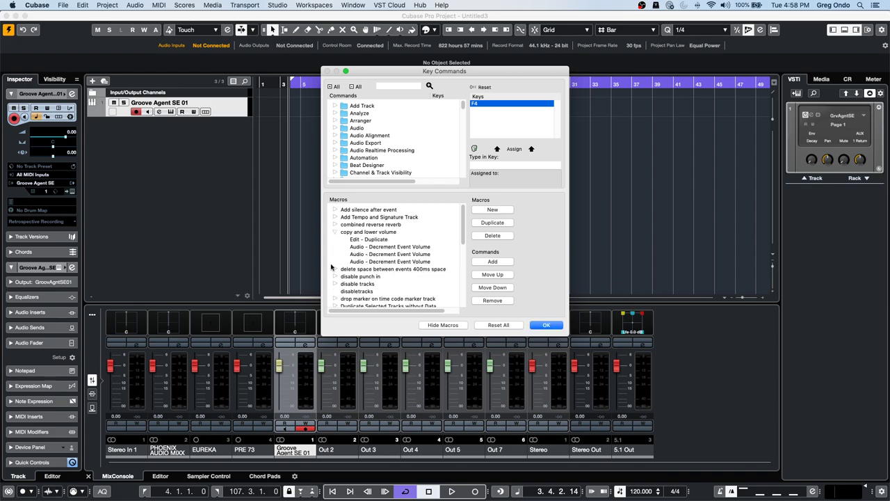
pyautogui.click(374, 233)
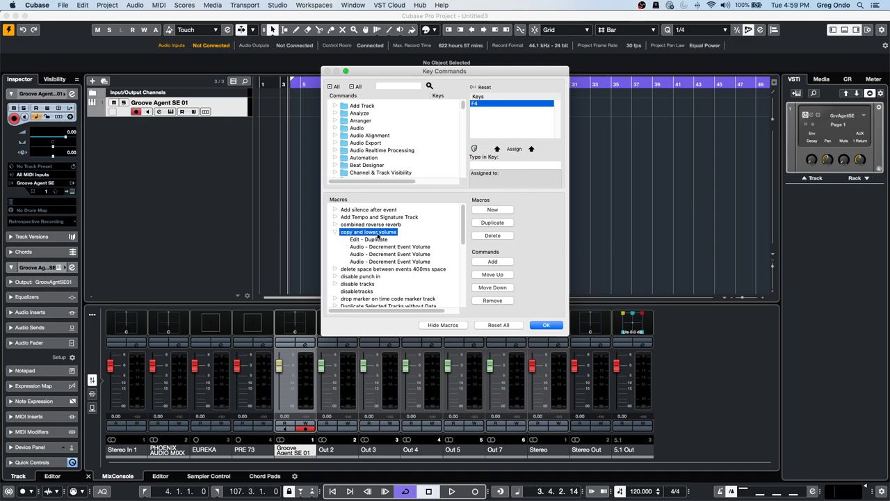